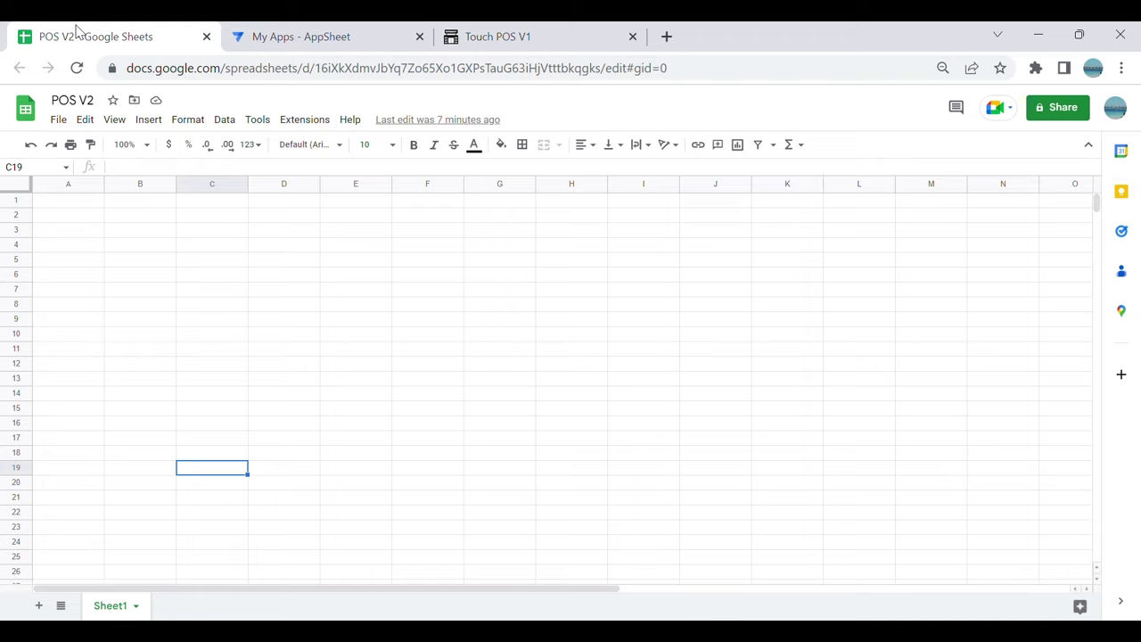
Step: Rename the Sheet1 worksheet as Items
click(147, 246)
right_click(108, 613)
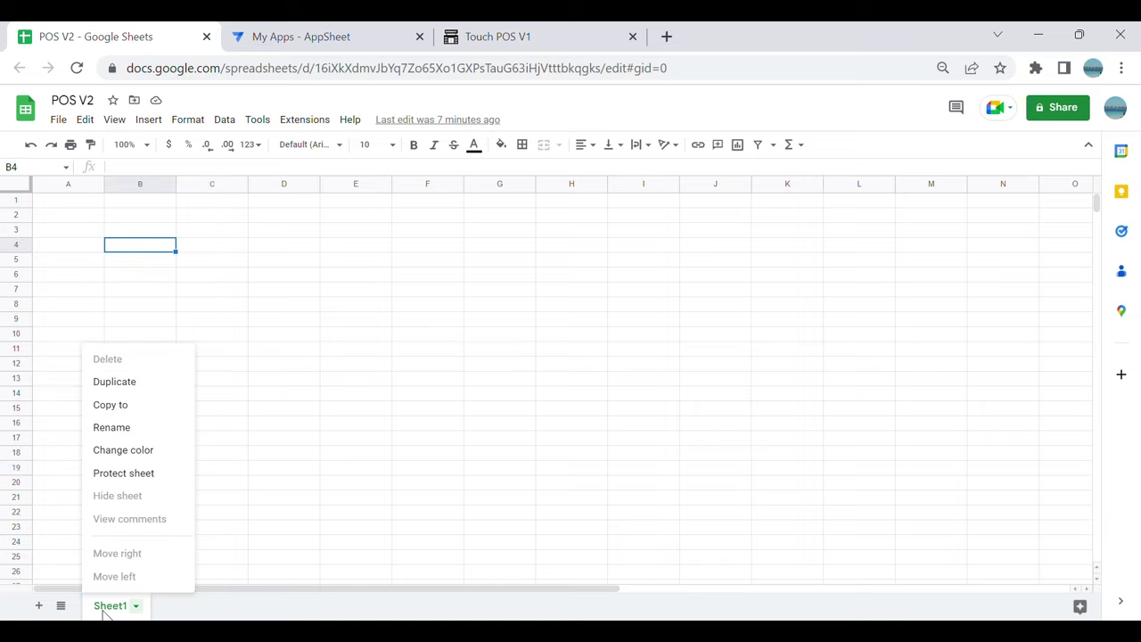
click(129, 433)
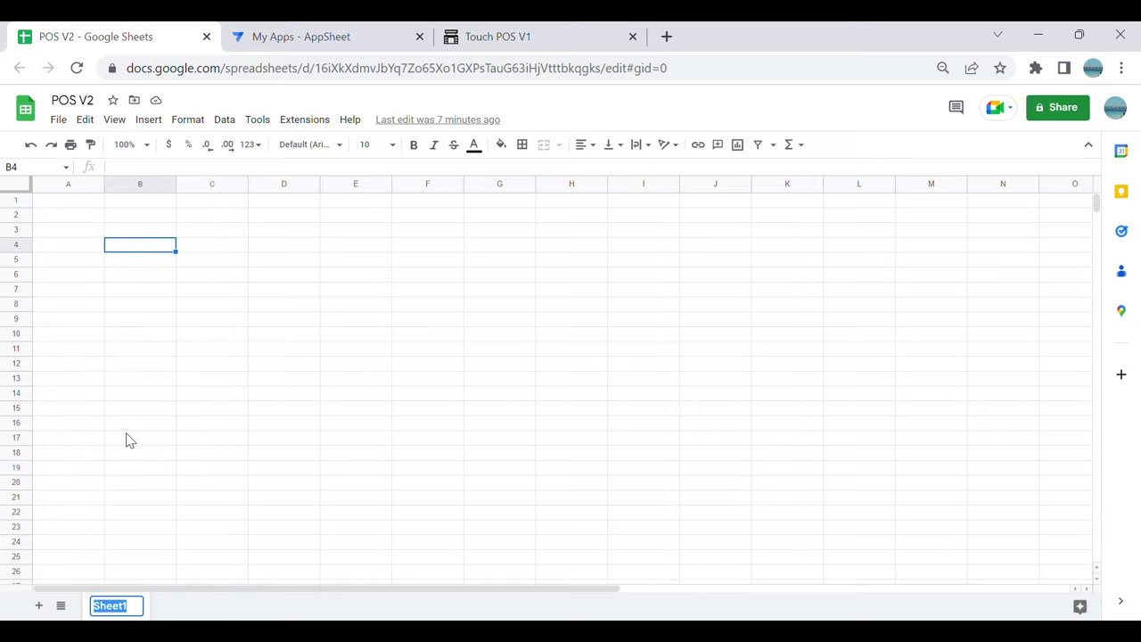
text(Items)
click(126, 439)
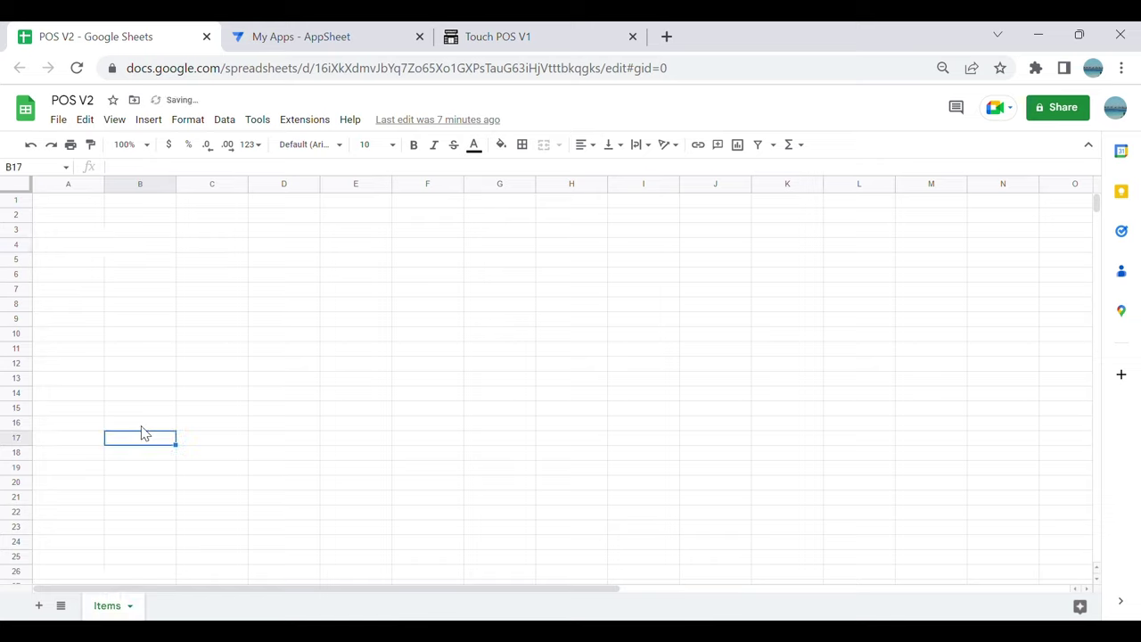
Step: Enter the column headers Item_ID, Category and Item_Name in cells A1 to C1 of the Items sheet
click(79, 208)
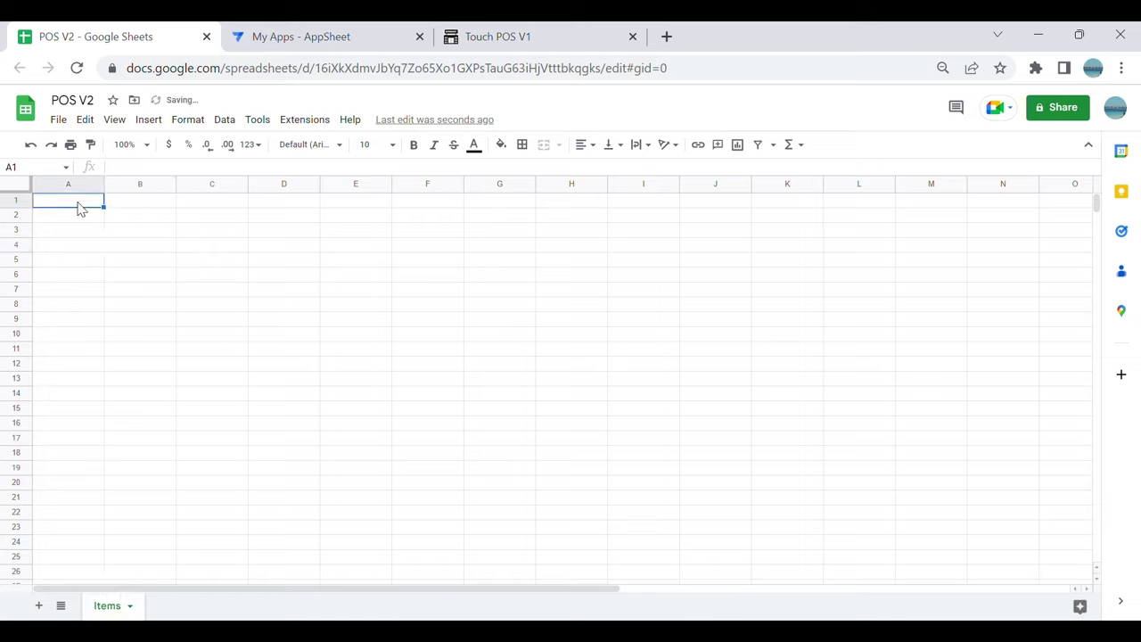
double_click(89, 211)
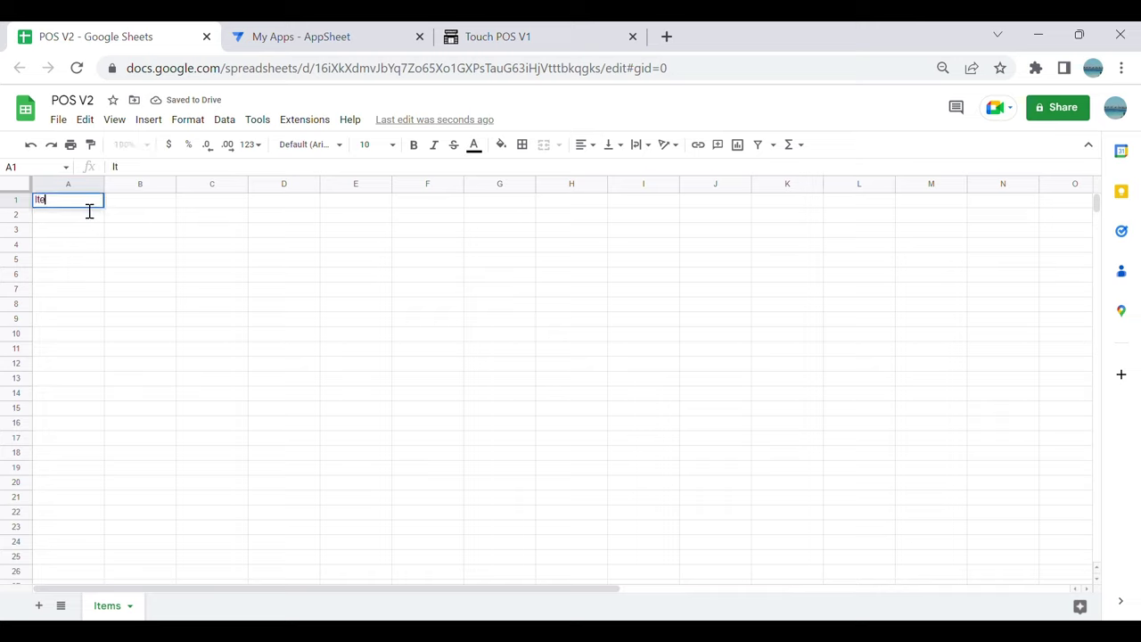
text(Item_ID)
key(Tab)
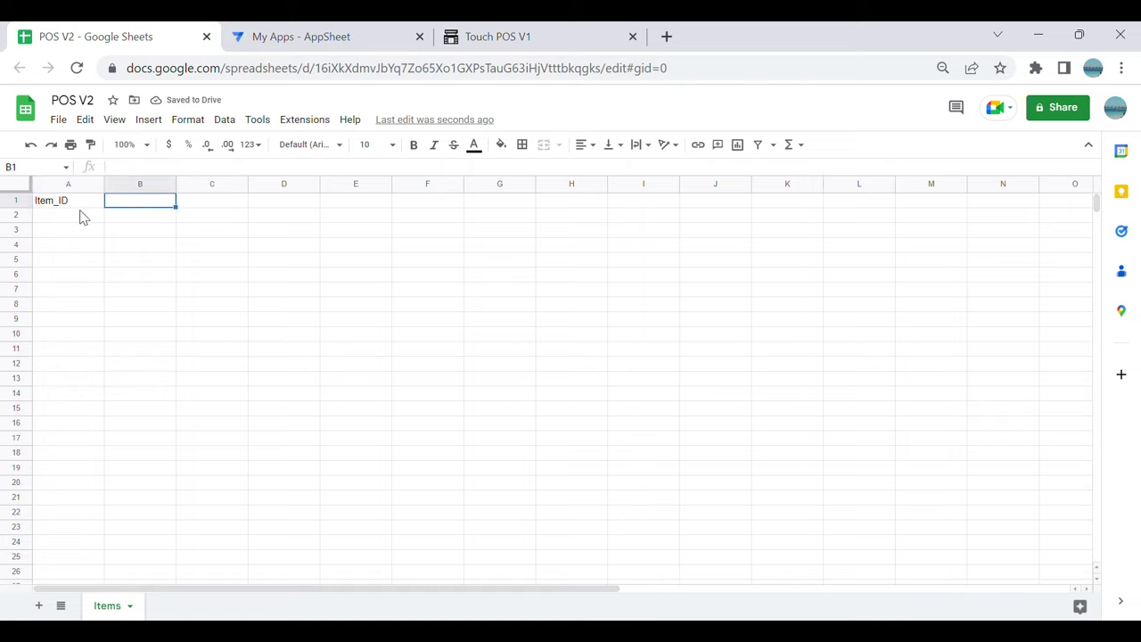
text(Cate)
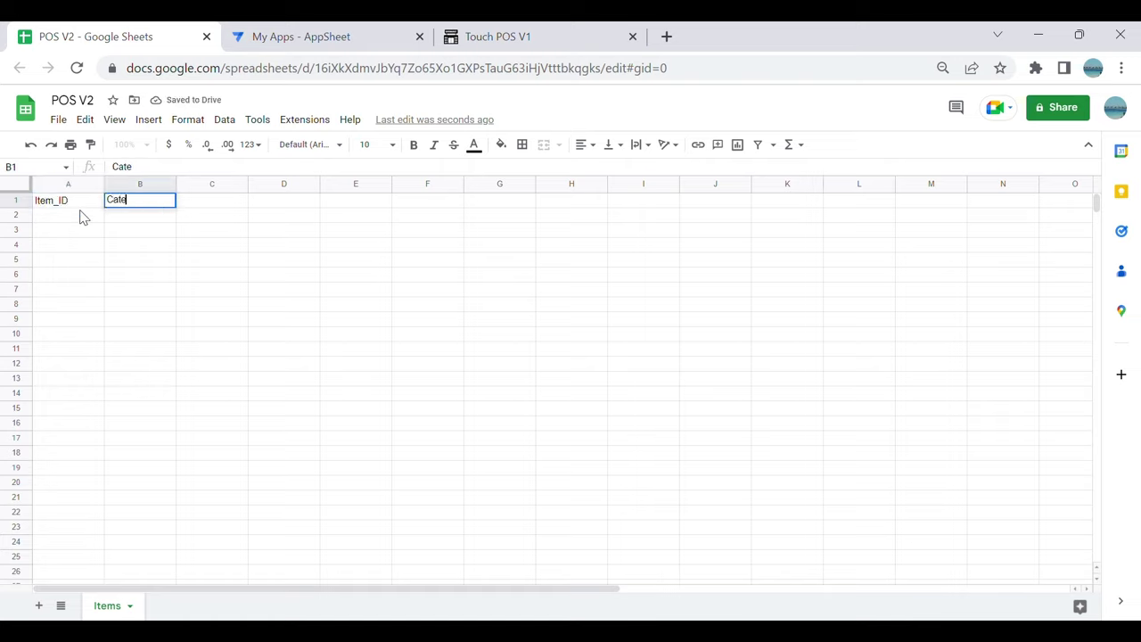
text(gory)
key(Tab)
text(Item_Name)
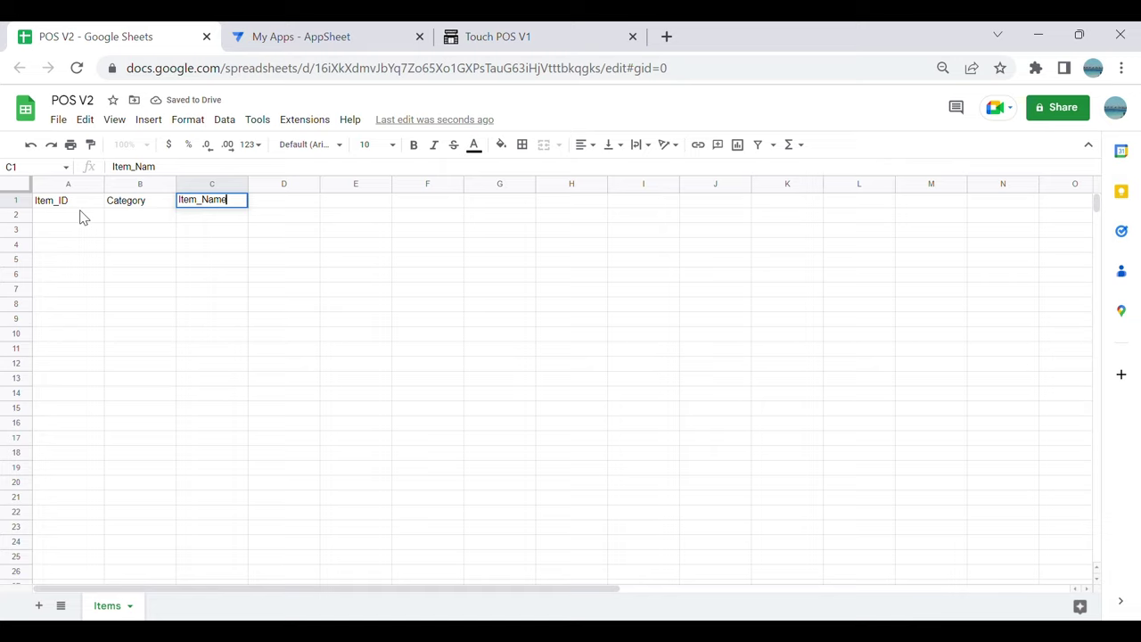
key(Tab)
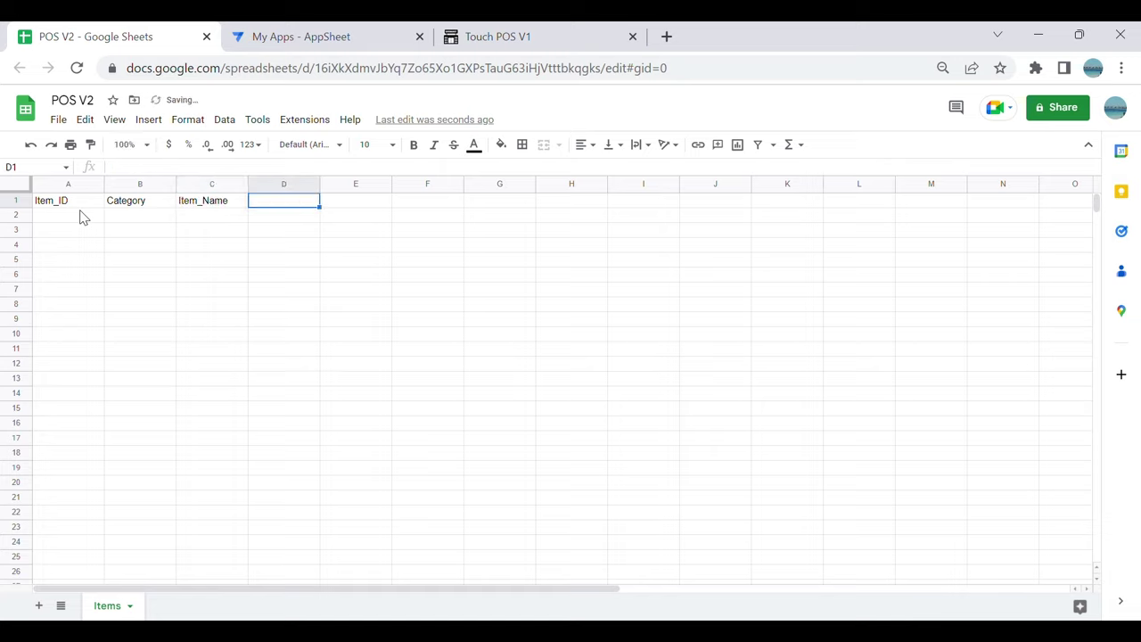
Step: Enter the column headers Unit_Price, Photo and QTY in cells D1 to F1
text(Uni)
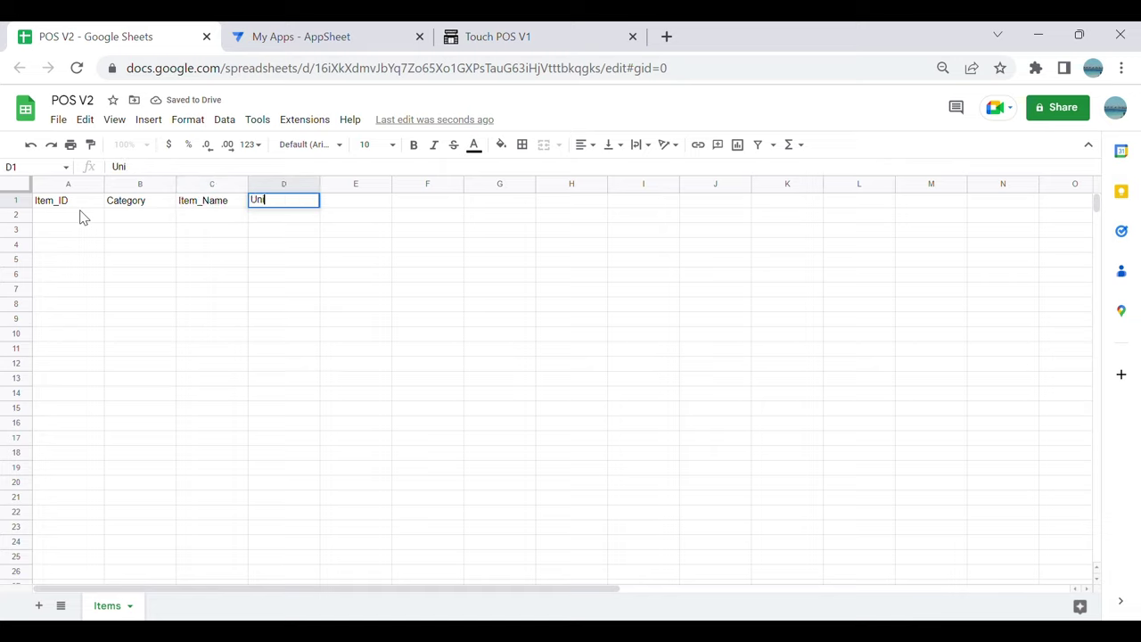
text(t_Price)
key(Tab)
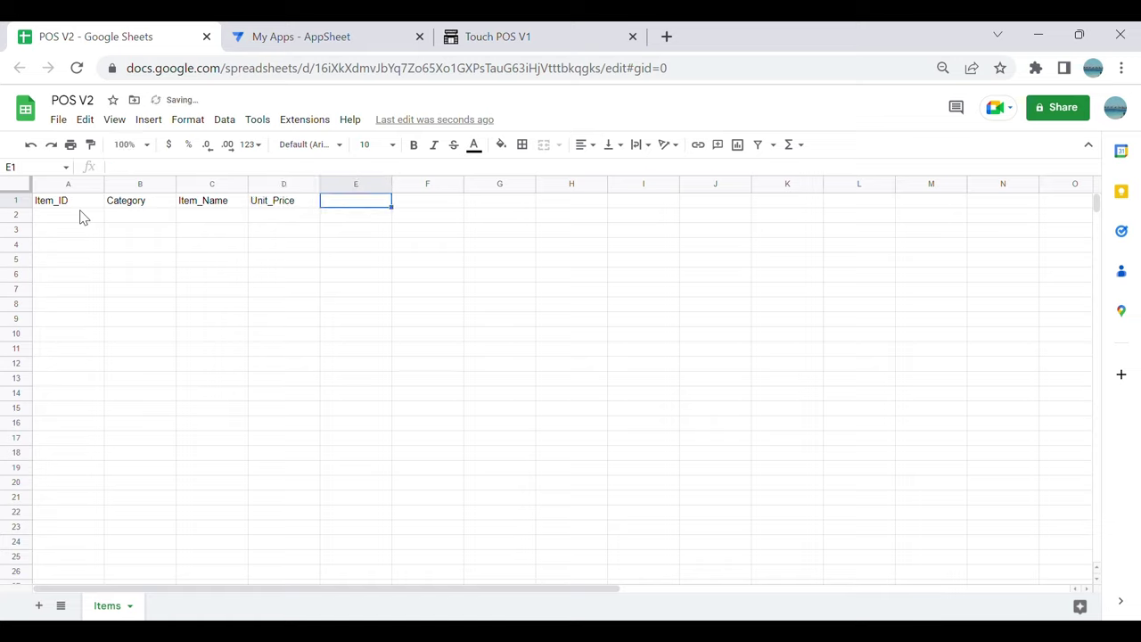
text(Photo)
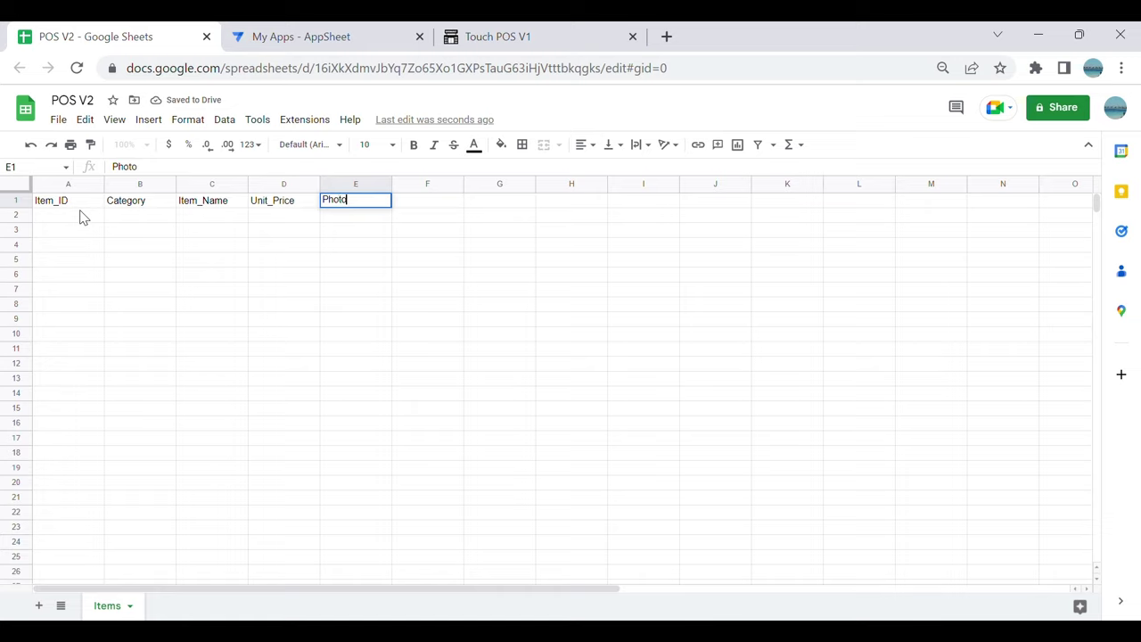
key(Tab)
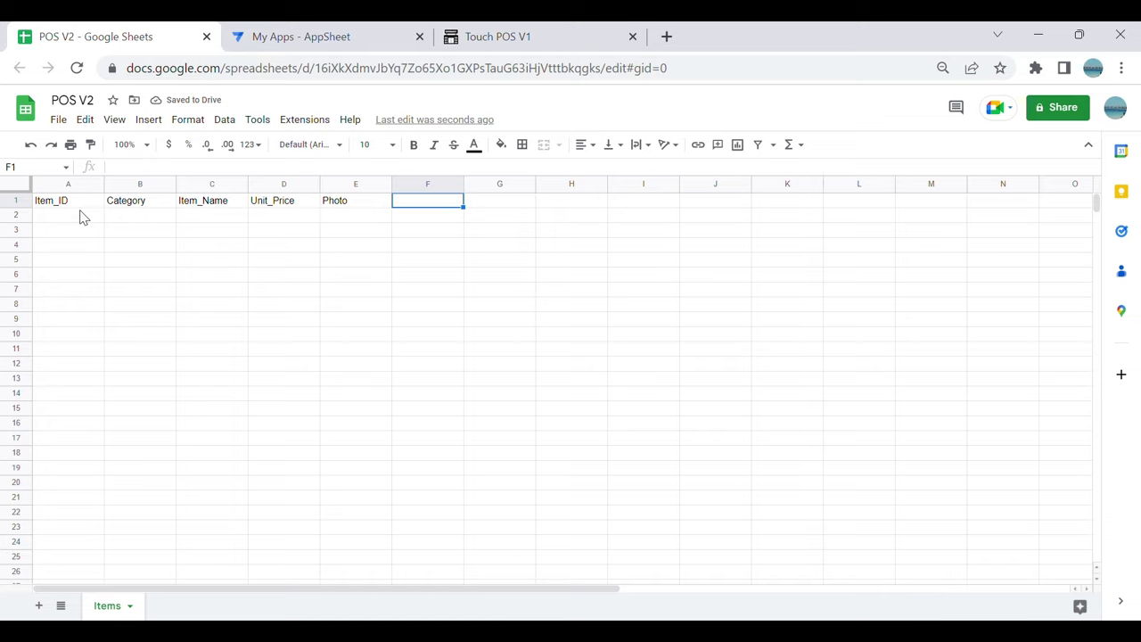
text(QTY)
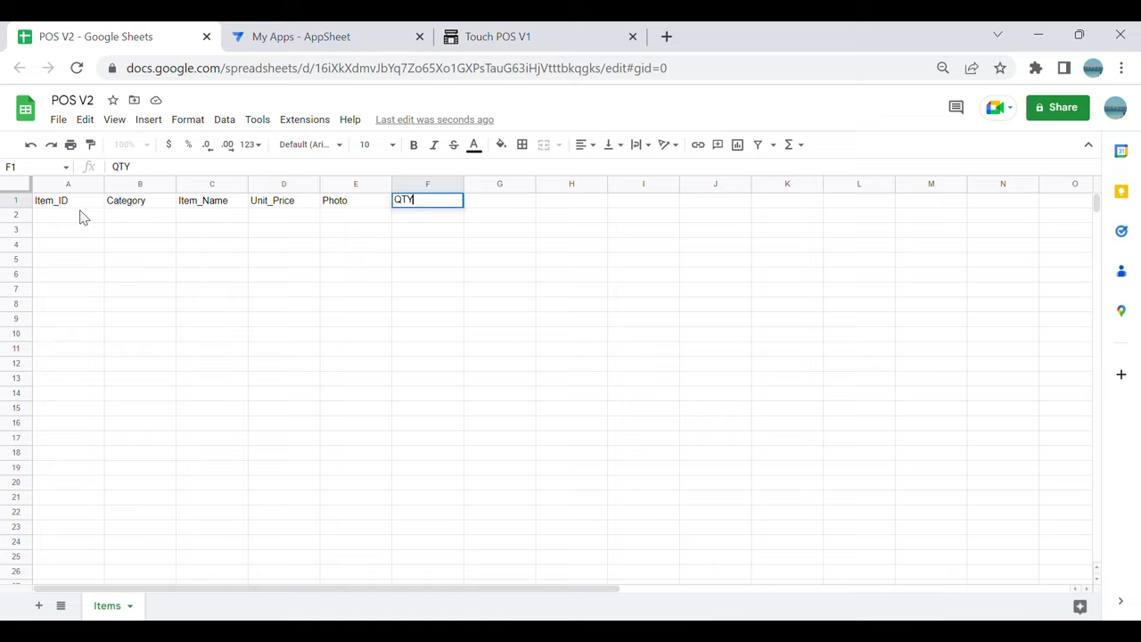
key(Tab)
click(422, 203)
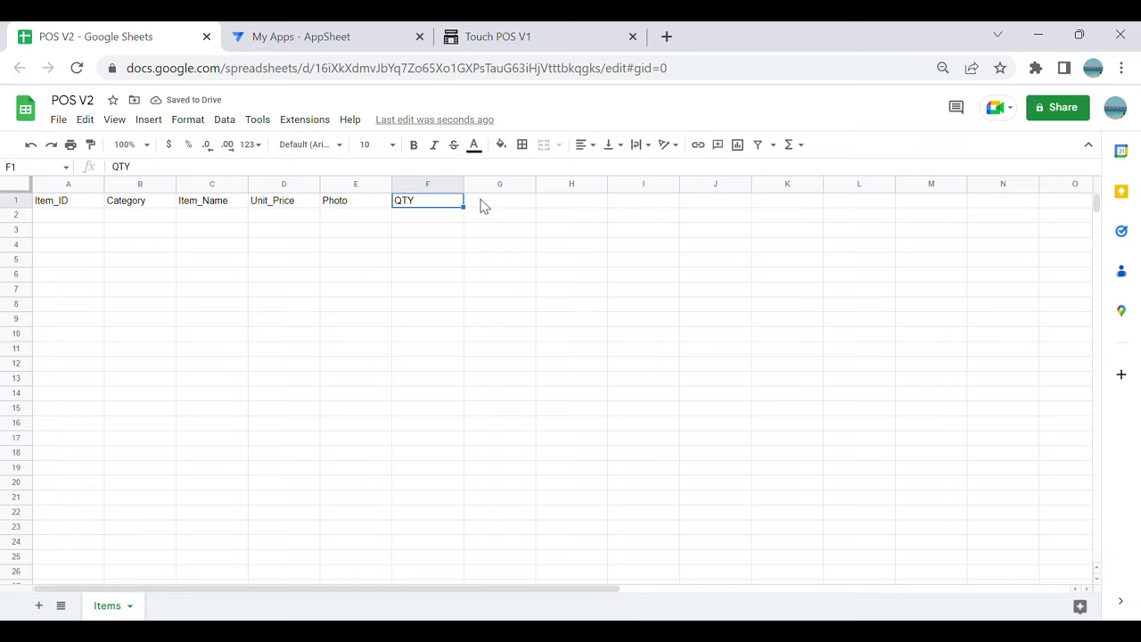
Step: Format the whole header row as bold, font size 12, with a bright green fill
click(18, 204)
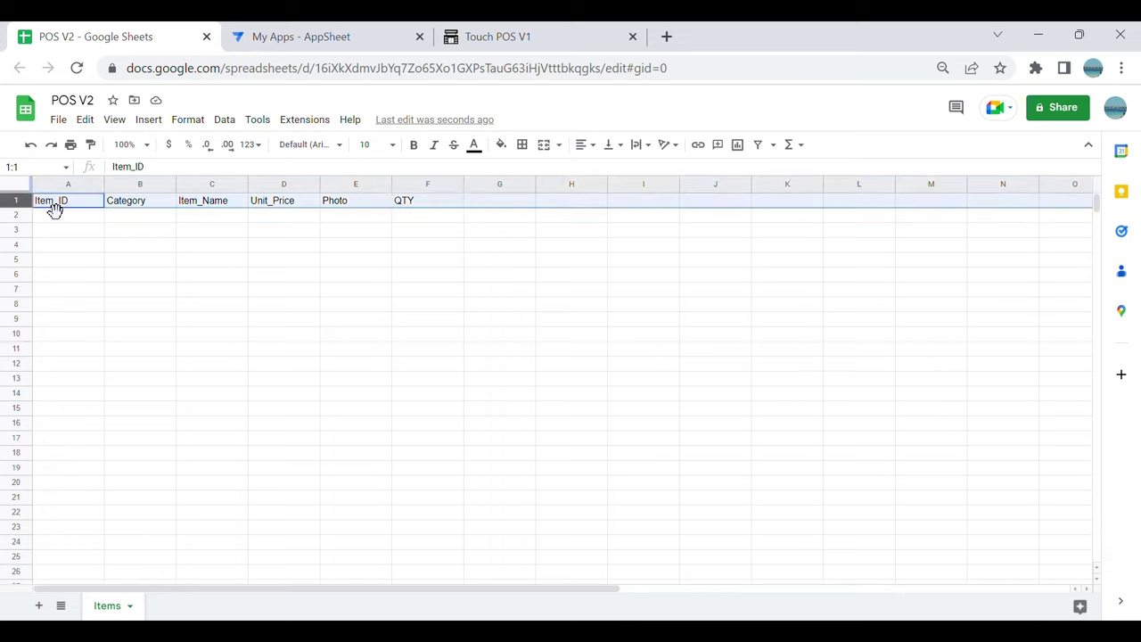
click(414, 145)
click(393, 145)
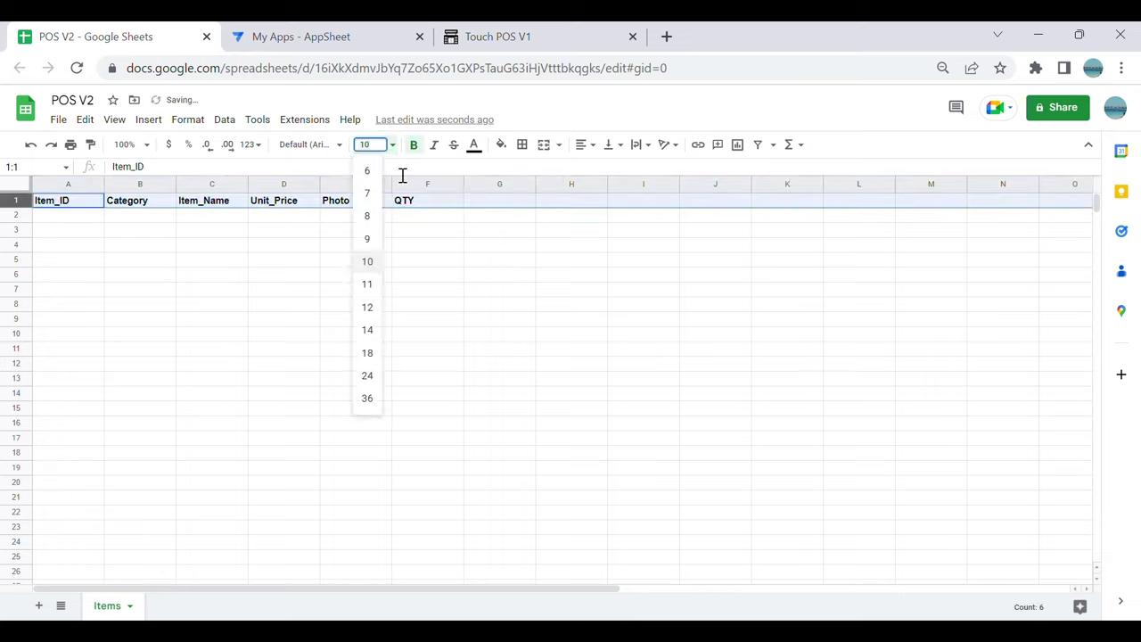
click(376, 306)
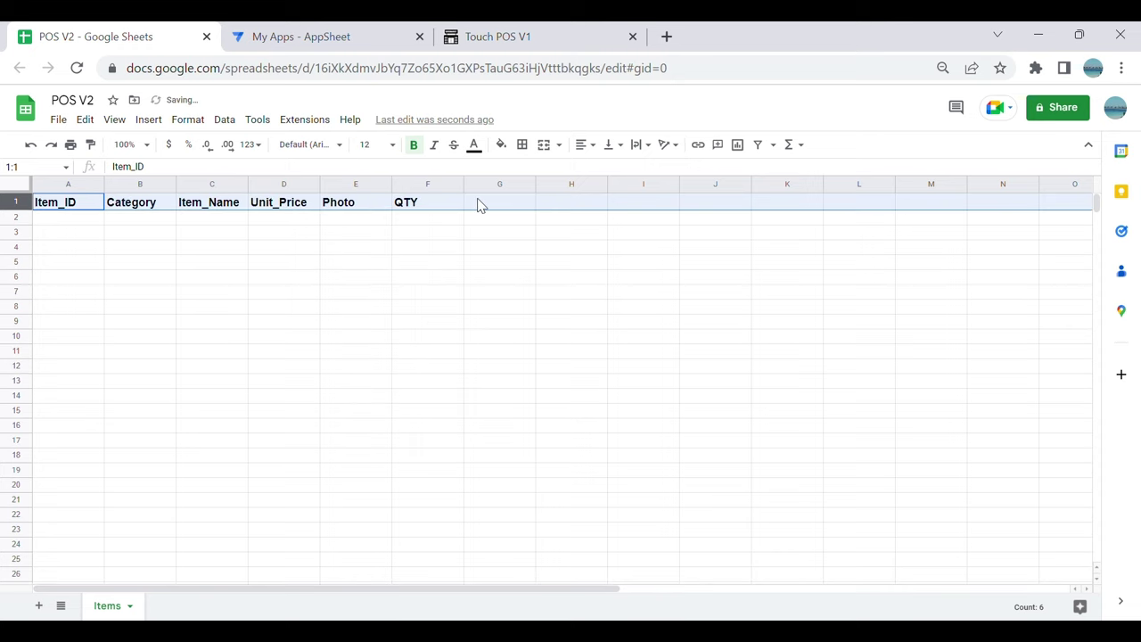
click(501, 144)
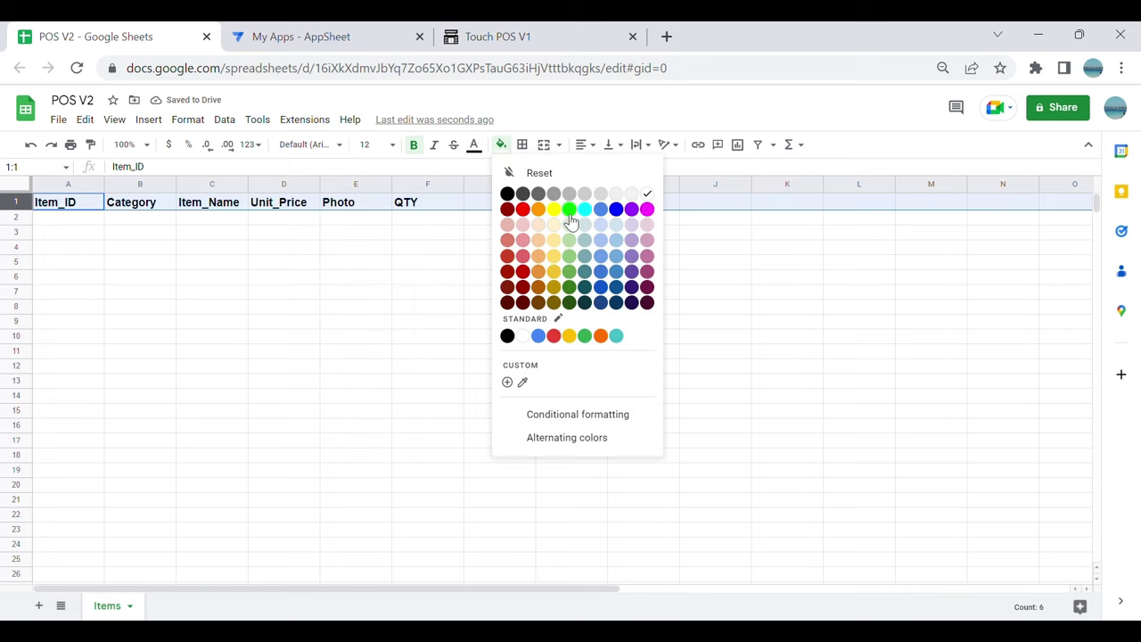
click(570, 210)
Step: Delete the unused columns G to Z from the Items sheet
click(473, 205)
click(500, 184)
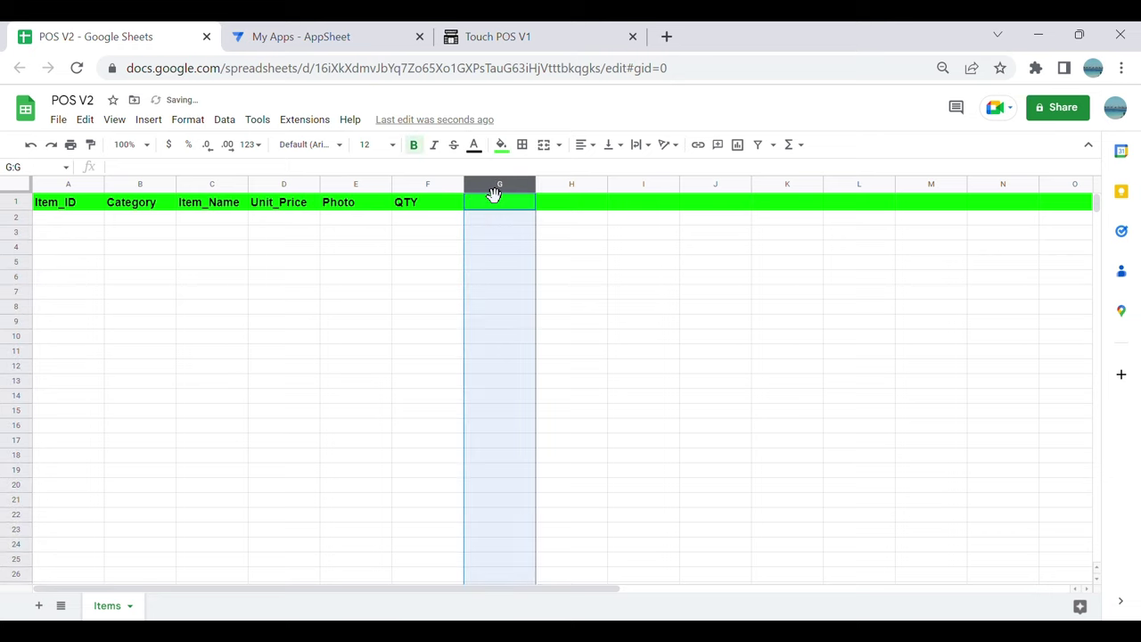
key(ctrl+shift+Right)
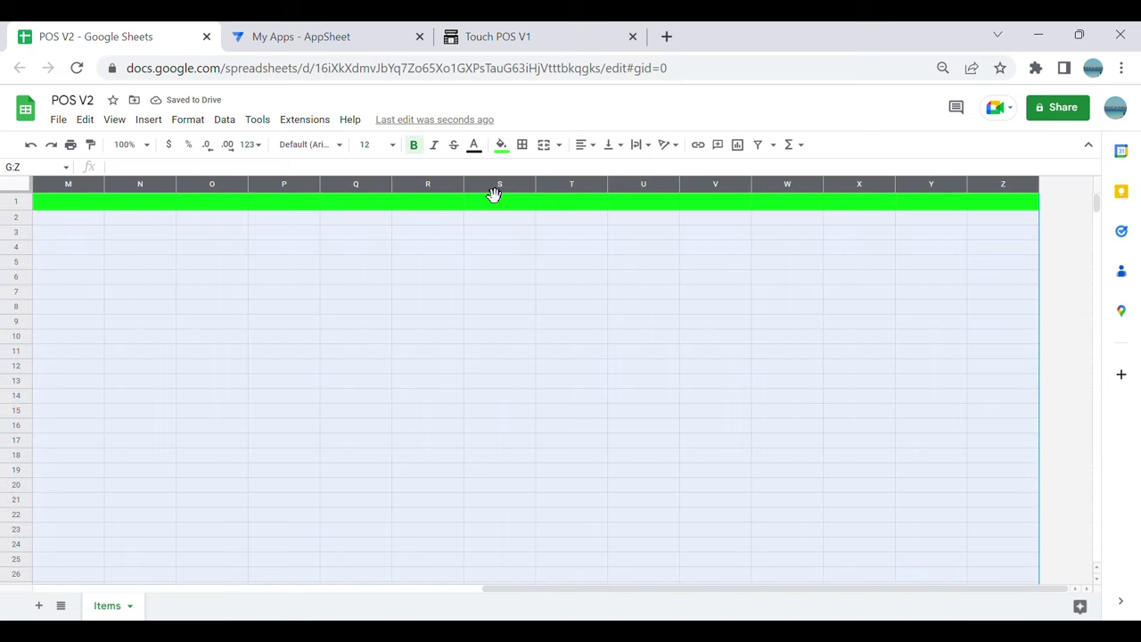
right_click(435, 332)
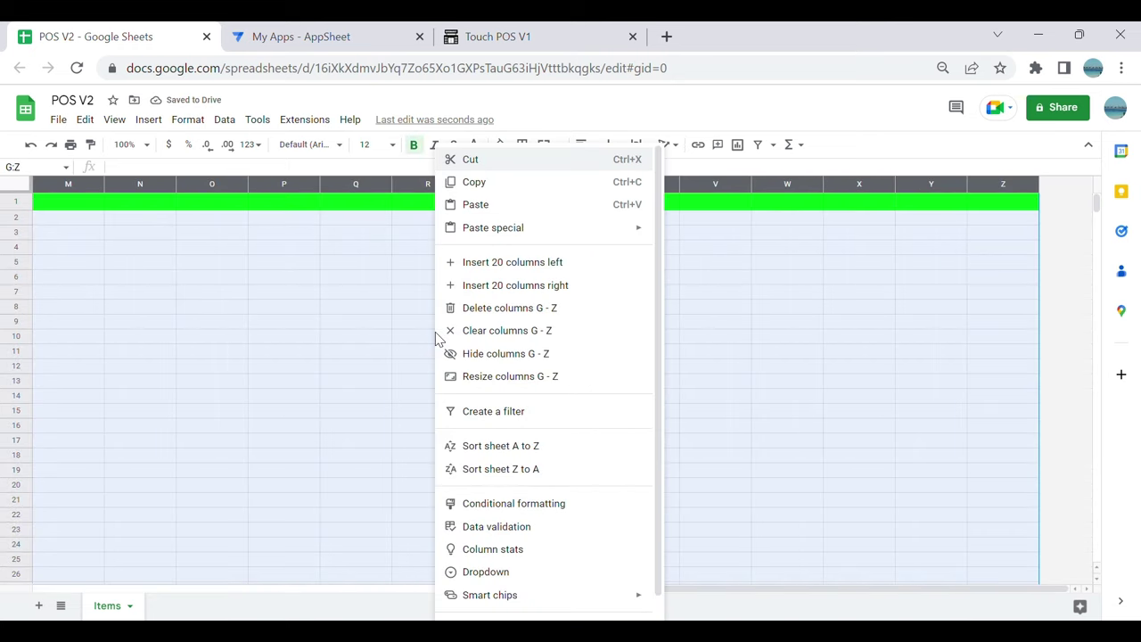
click(492, 308)
click(267, 322)
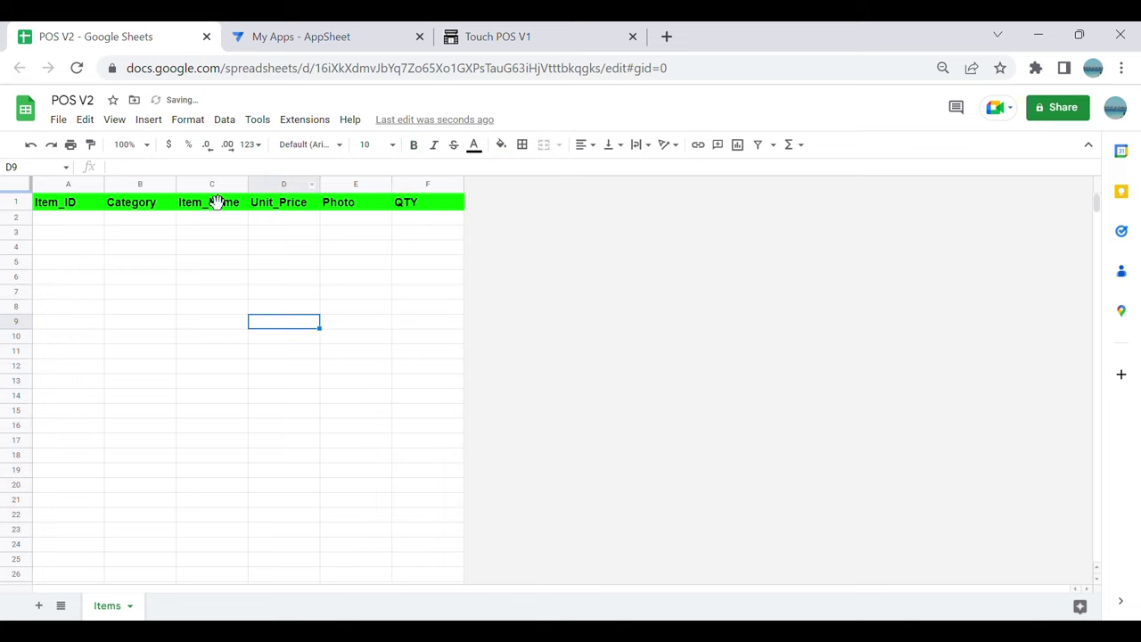
Step: Widen the Item_Name and Unit_Price columns beyond their header text
drag(252, 190, 276, 189)
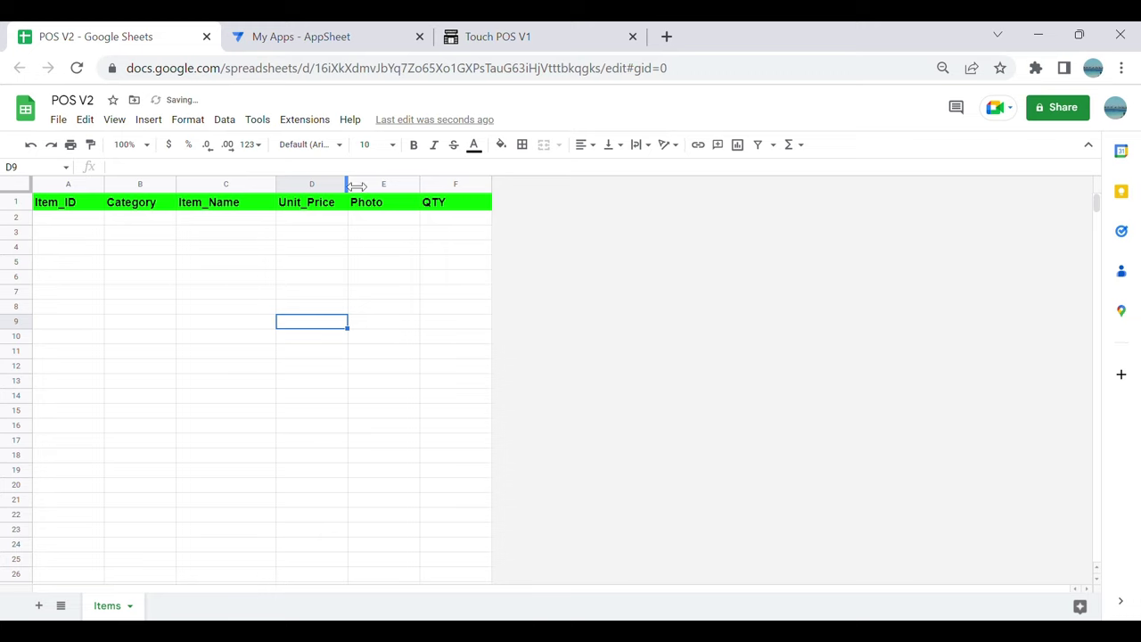
drag(347, 189, 386, 188)
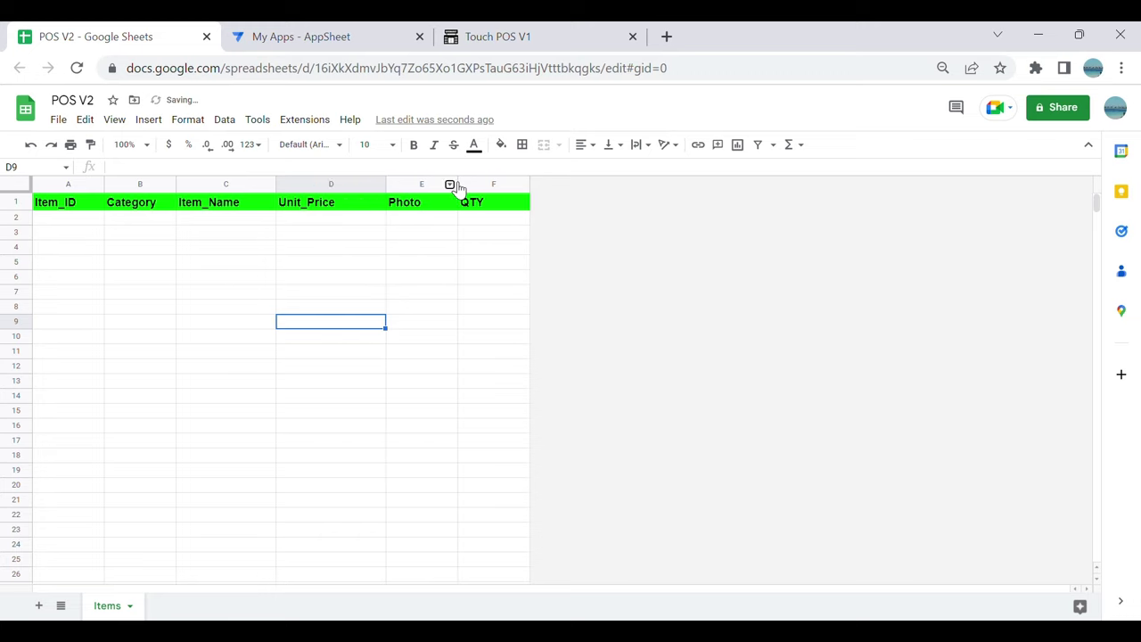
right_click(450, 184)
click(421, 247)
Step: Glance at the Touch POS V1 app, then switch to AppSheet's My Apps and start a new app from existing data
click(519, 41)
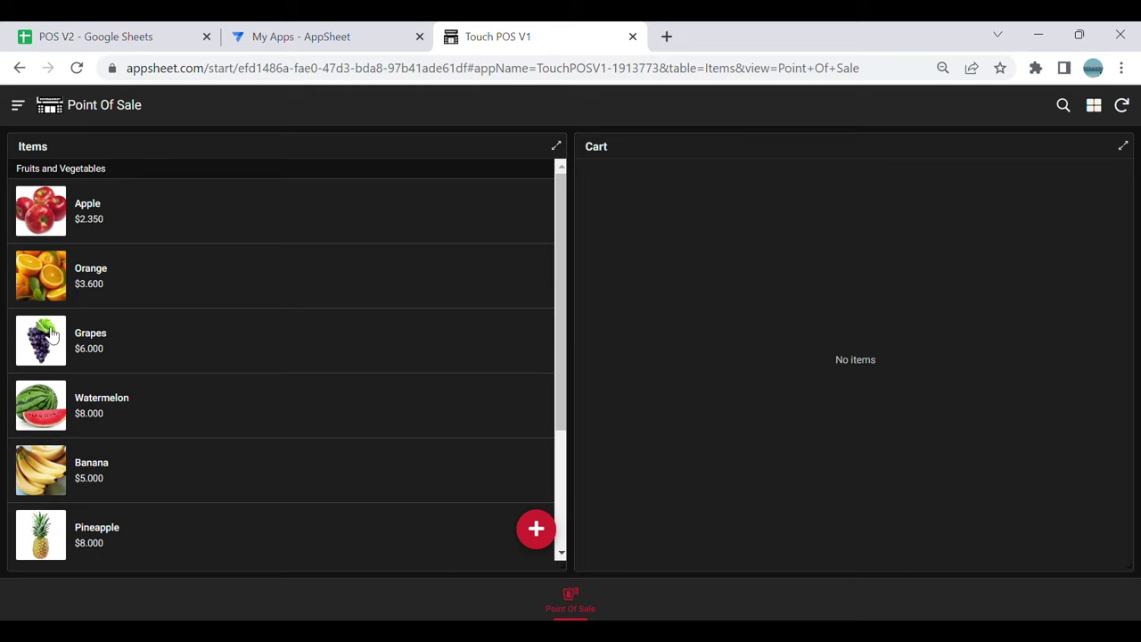
click(335, 34)
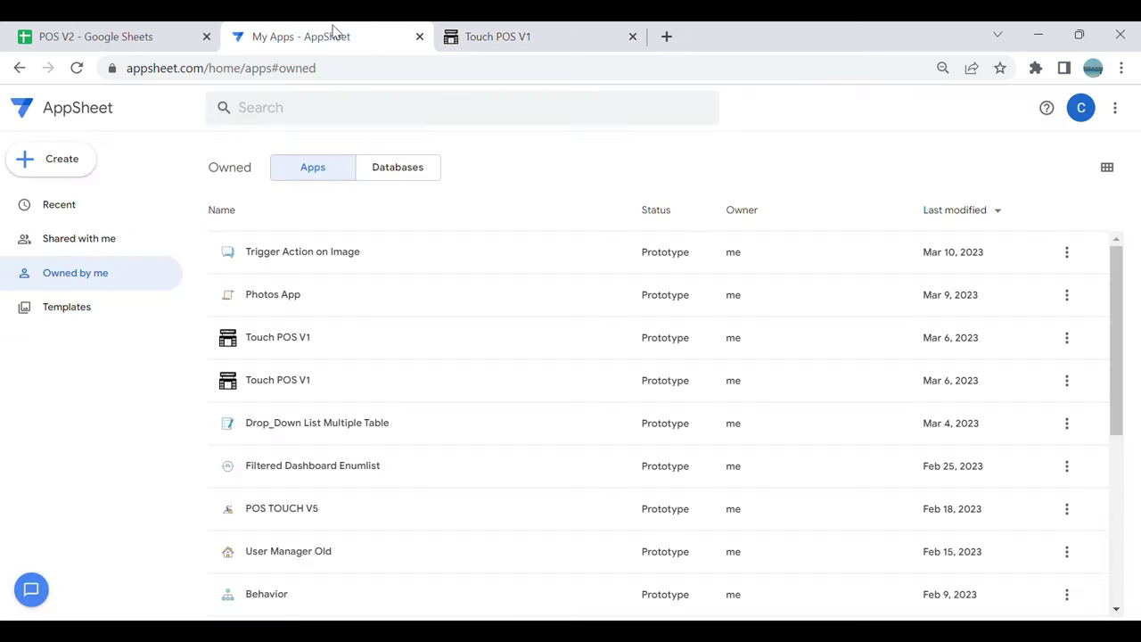
click(59, 166)
mouse_move(100, 245)
mouse_move(93, 212)
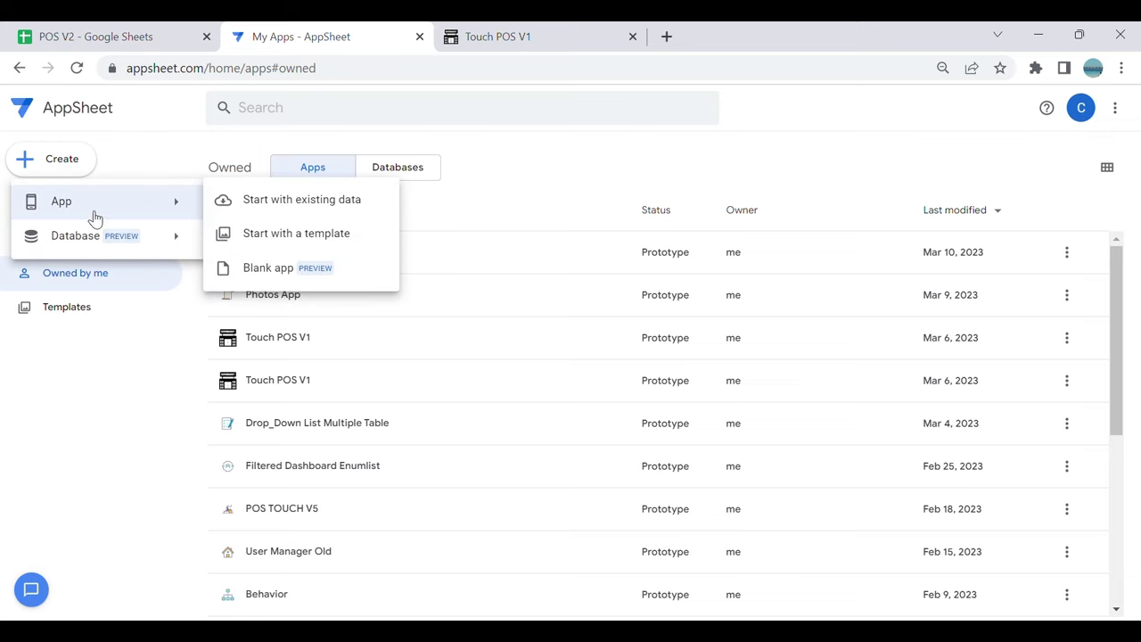
click(296, 214)
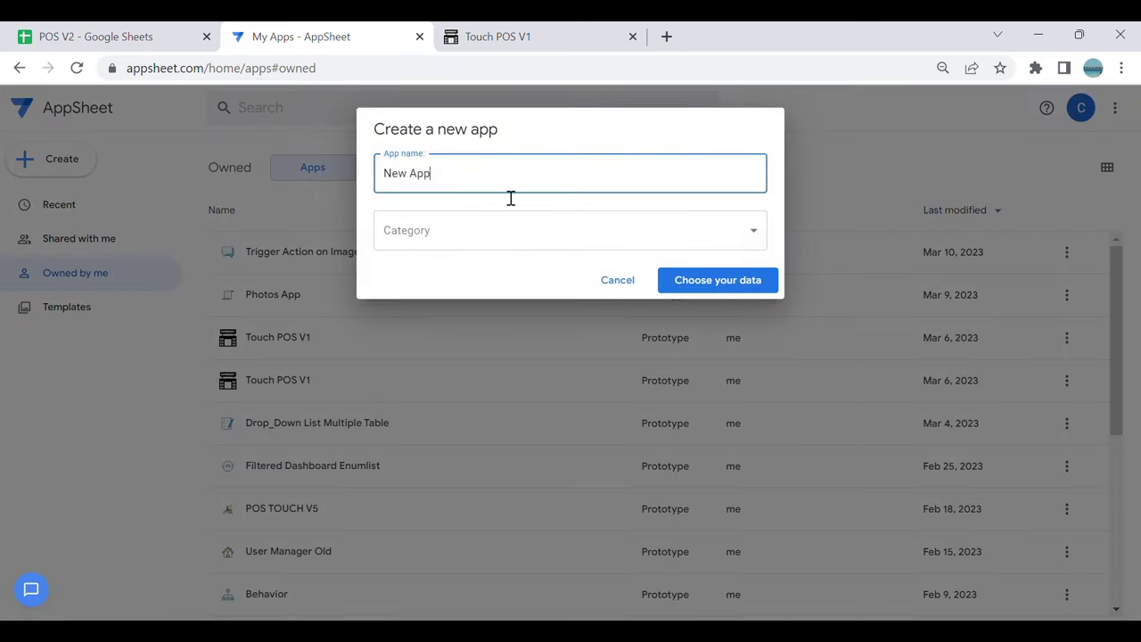
Step: Name the new app POS V2 and set its category to Education & Training
key(BackSpace)
key(BackSpace)
key(BackSpace)
key(BackSpace)
key(BackSpace)
key(BackSpace)
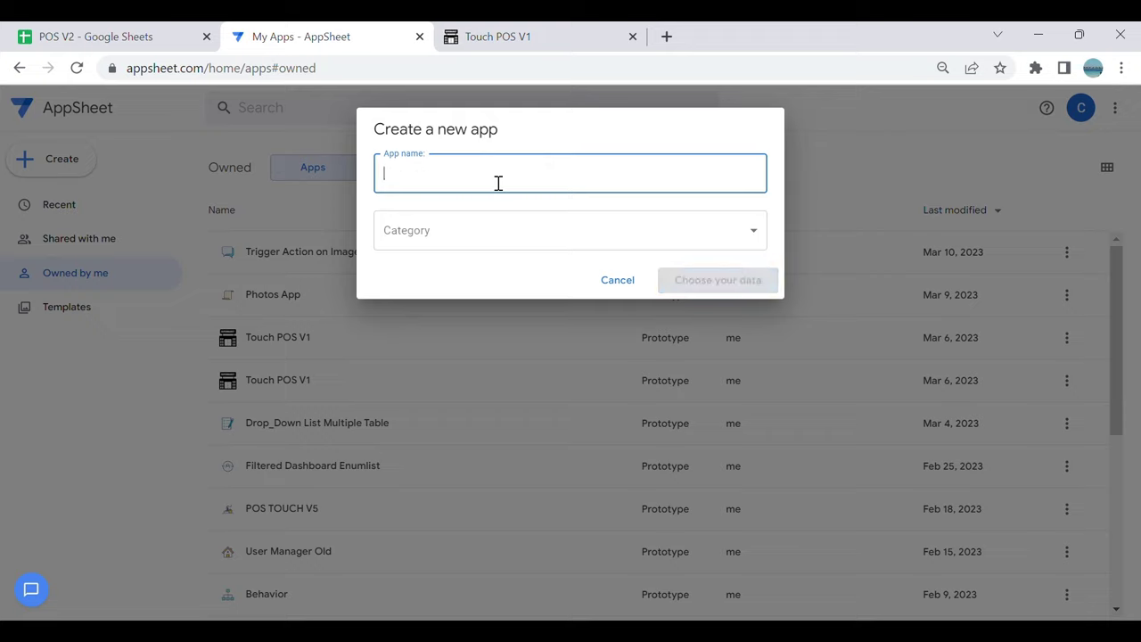
text(POS VC)
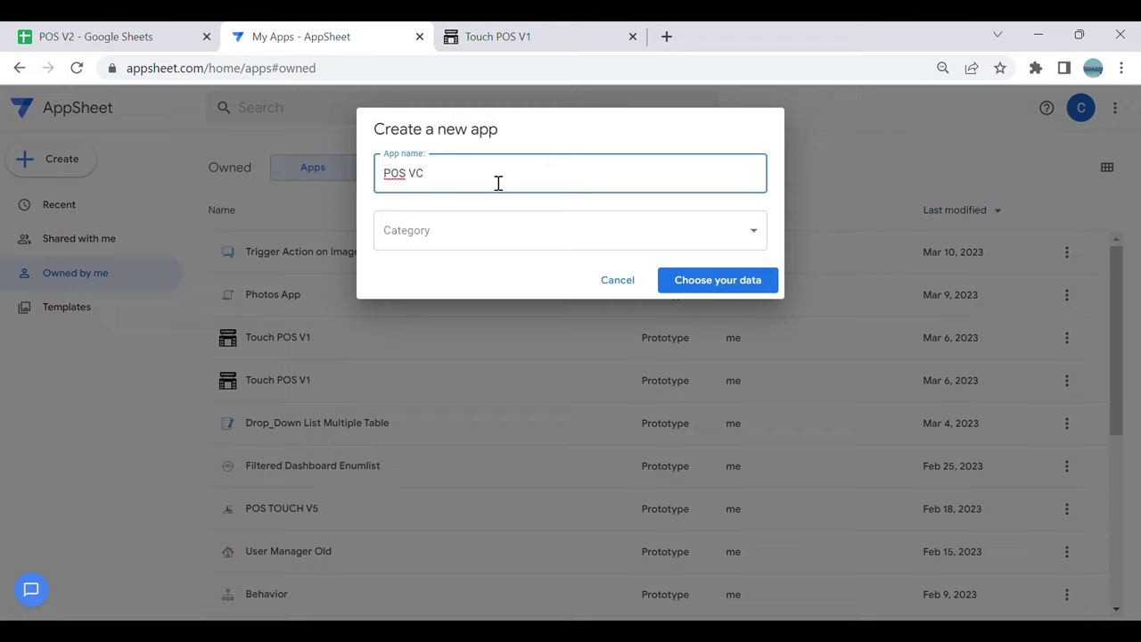
text(2)
key(BackSpace)
click(426, 232)
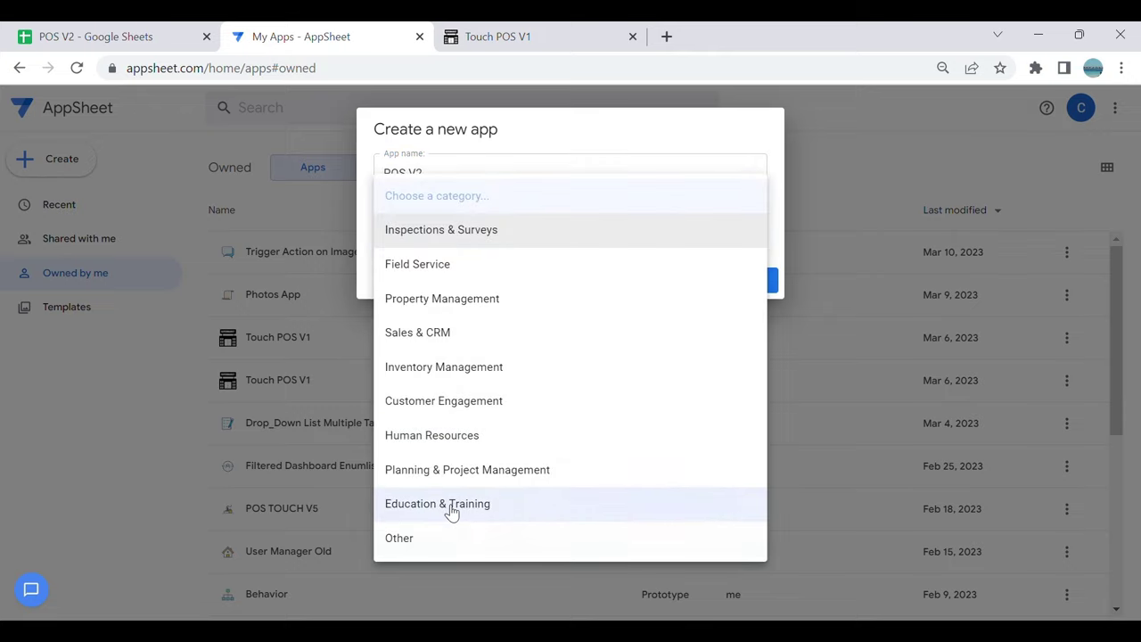
click(450, 504)
Step: Select the POS V2 spreadsheet from the Sample Apps folder in Google Sheets as the new app's data source
click(747, 285)
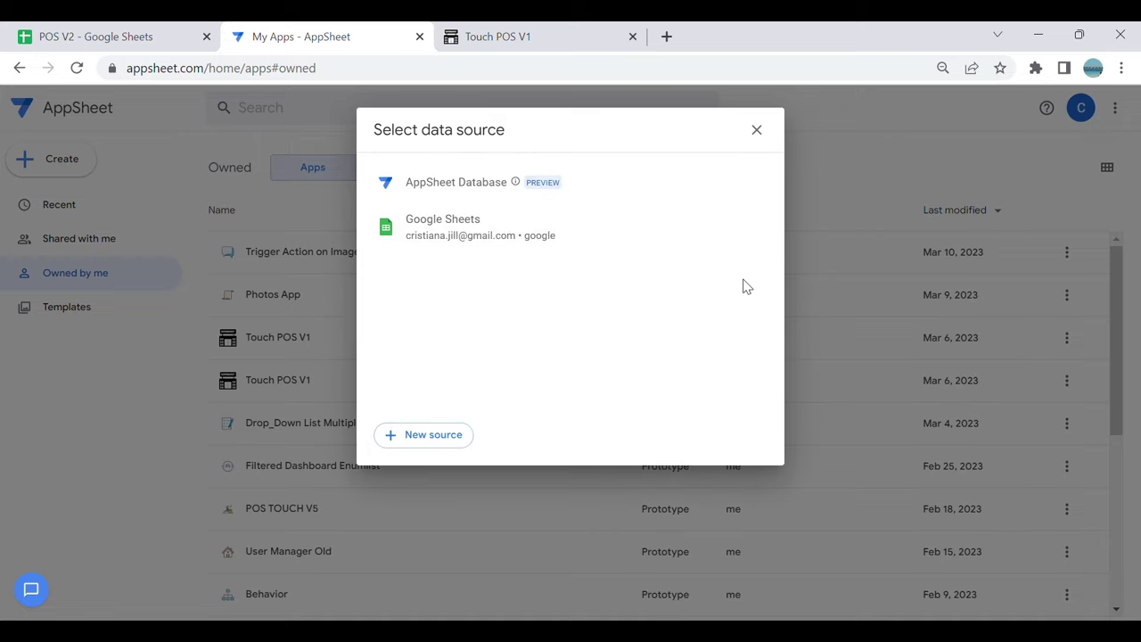
click(465, 226)
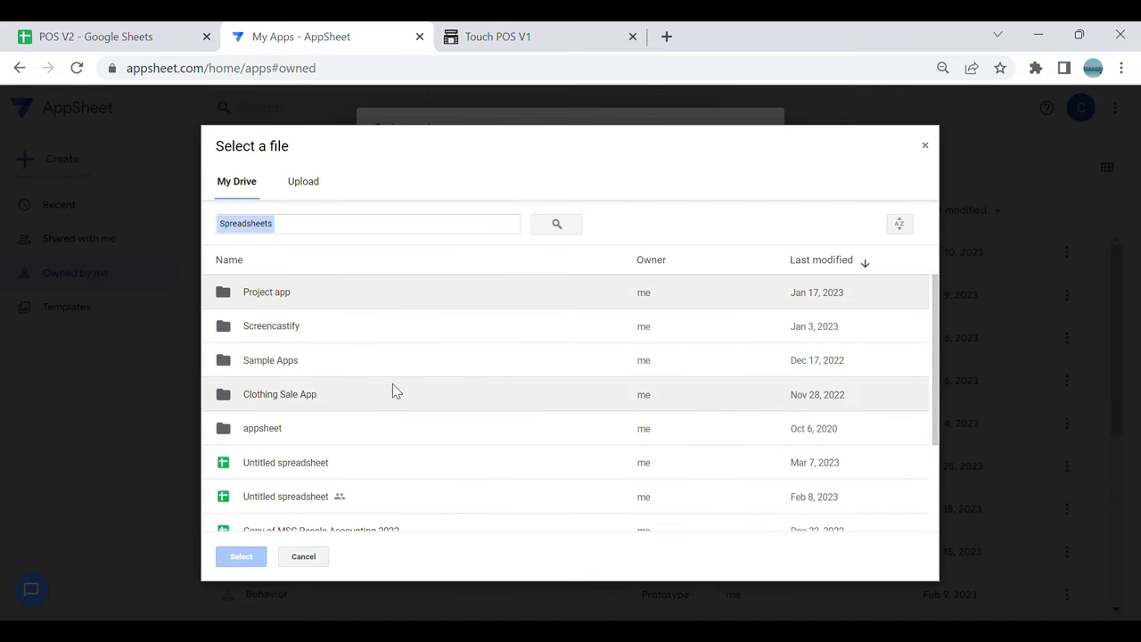
double_click(311, 372)
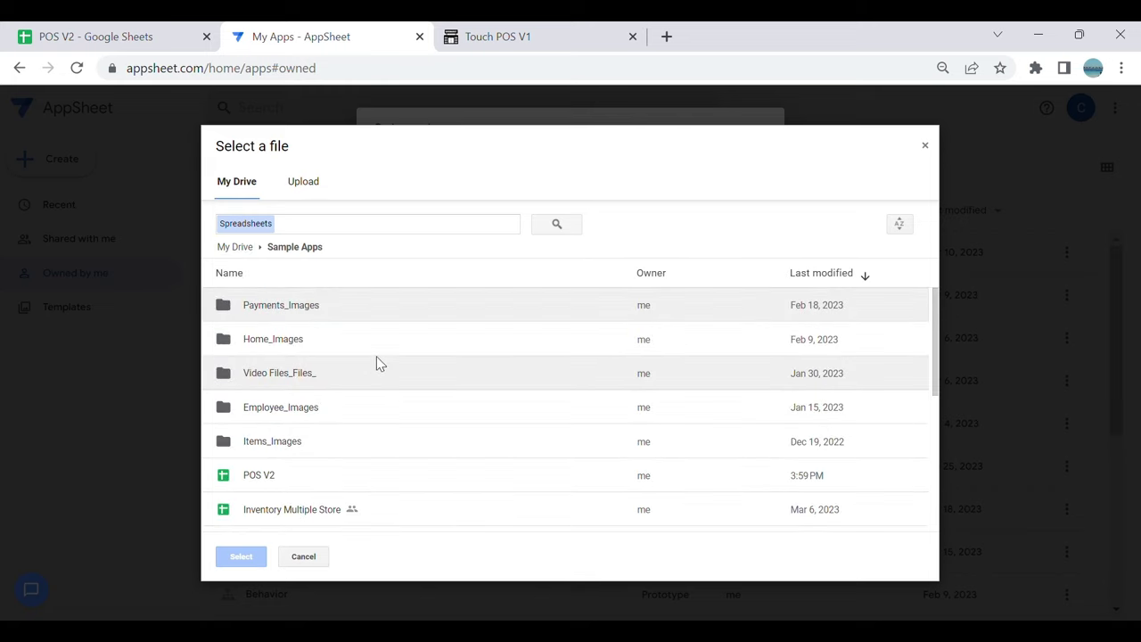
click(316, 477)
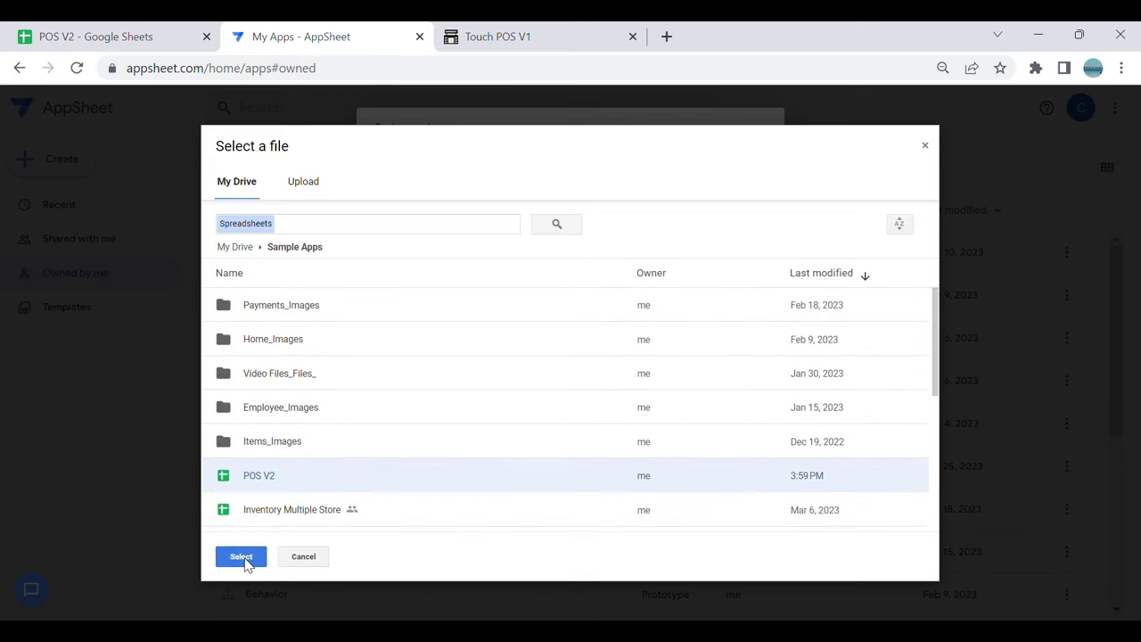
click(247, 560)
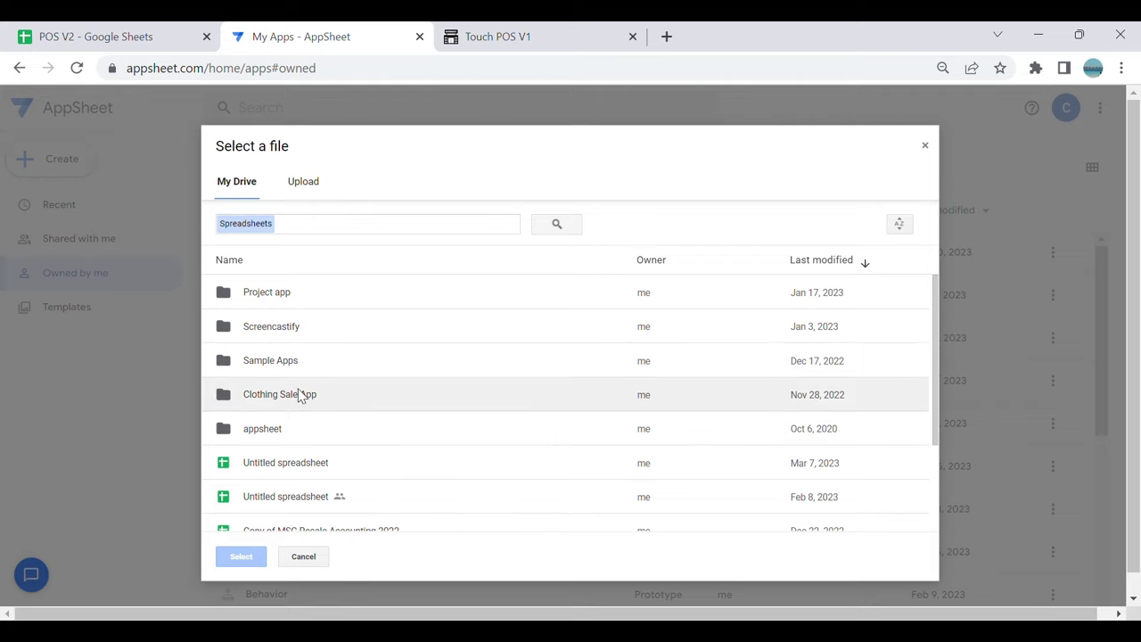
double_click(306, 364)
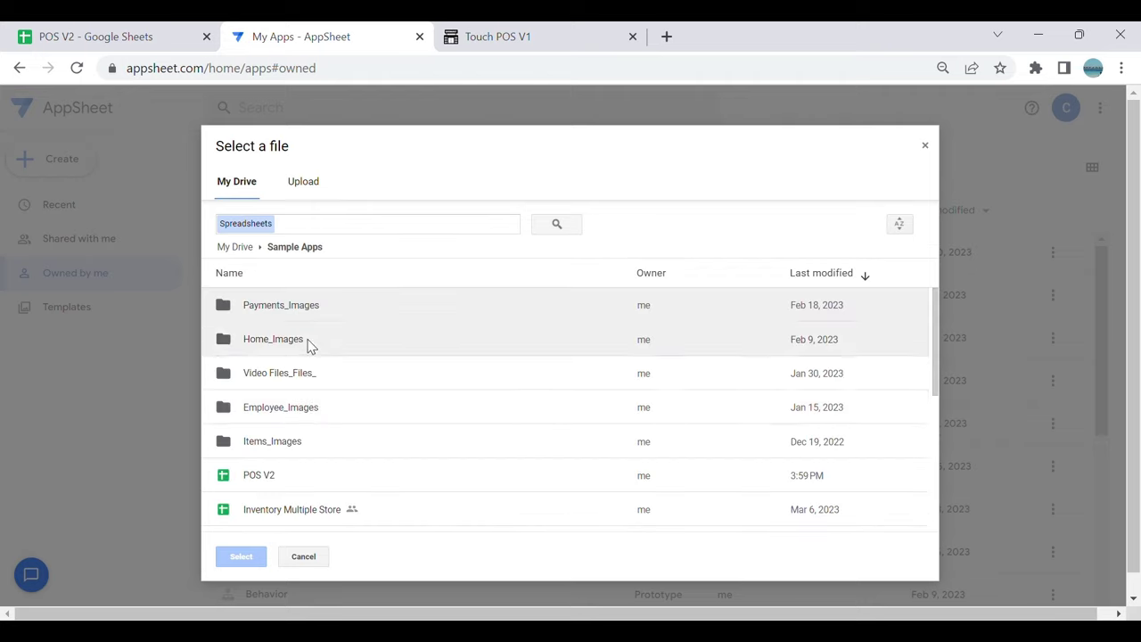
click(296, 480)
click(265, 560)
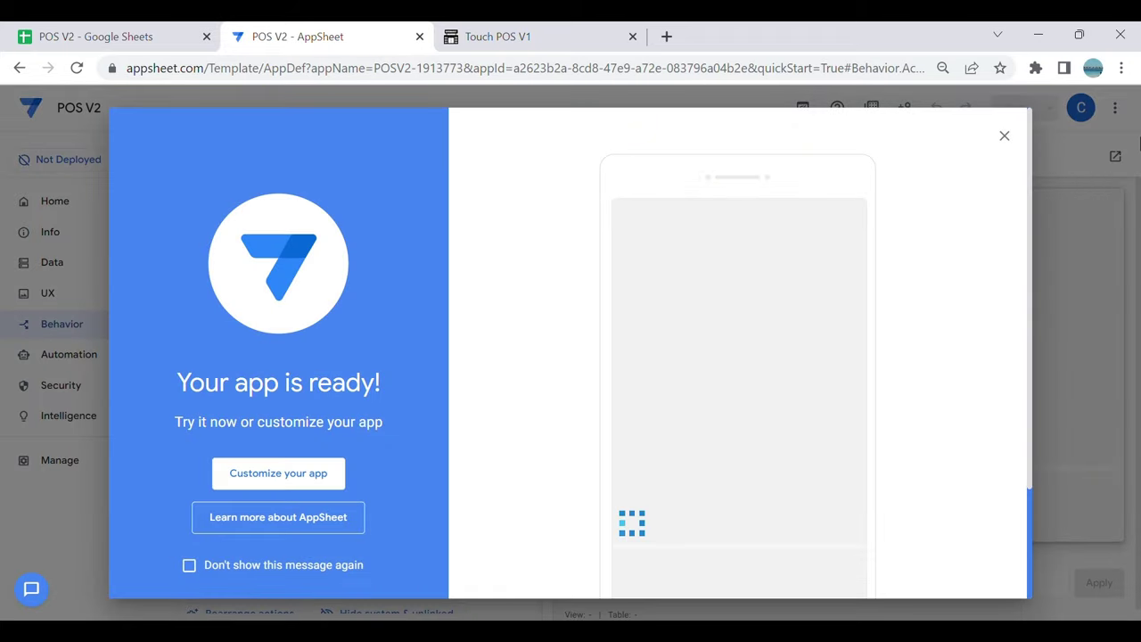
Step: Dismiss the app-ready welcome message and collapse the app preview
click(1004, 137)
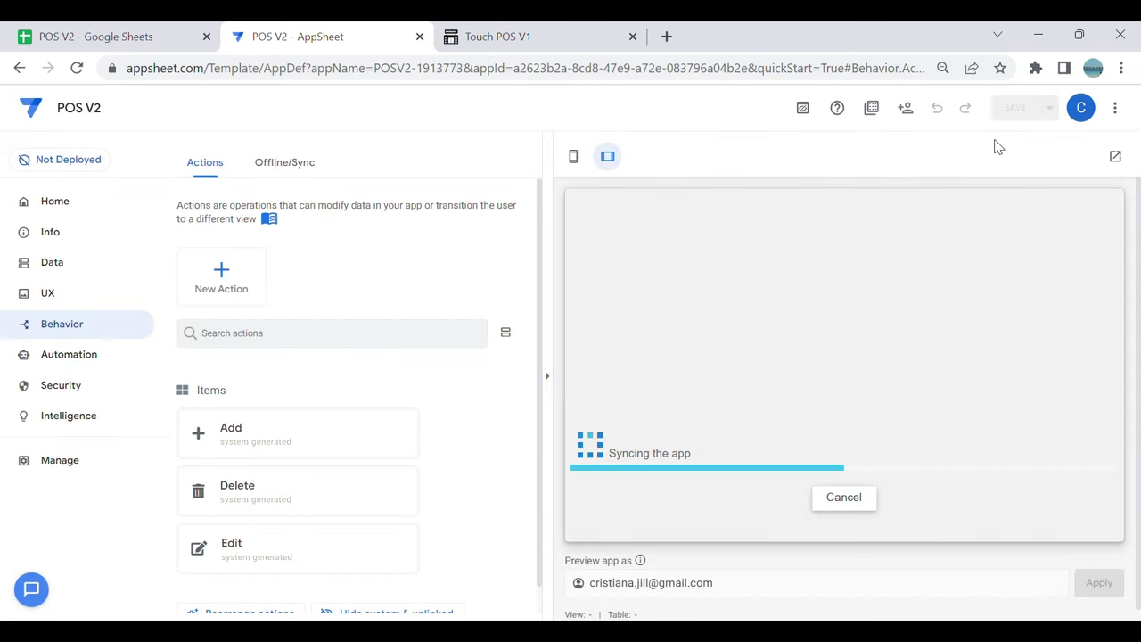
click(551, 385)
Step: Clear the leftover search text in the data tables list and open the column settings of the Items table
click(85, 267)
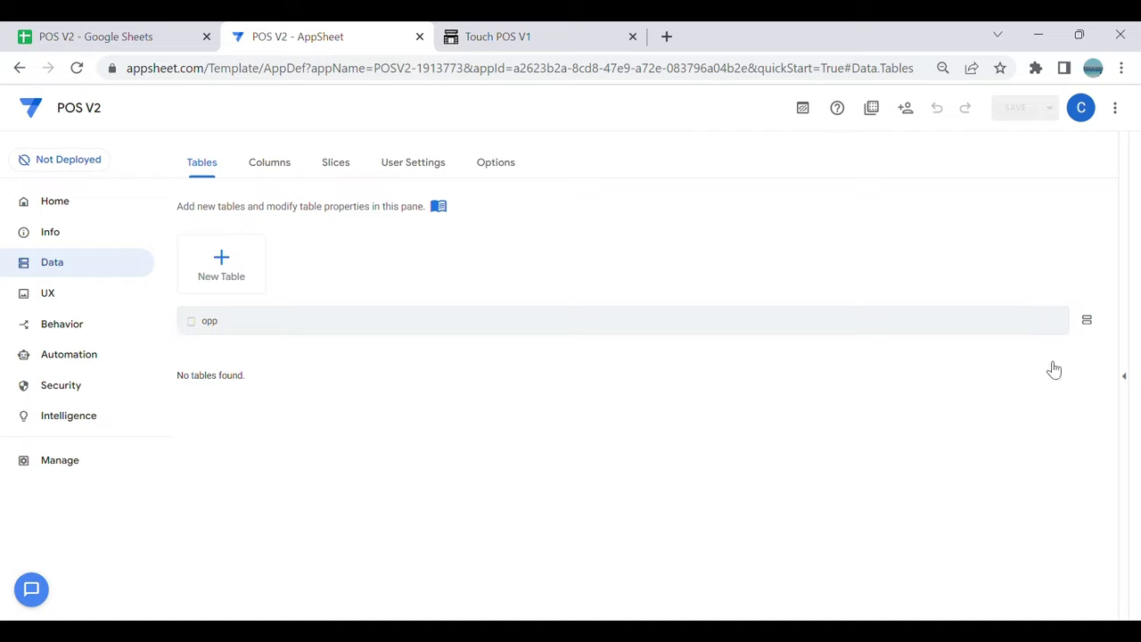
double_click(217, 326)
key(BackSpace)
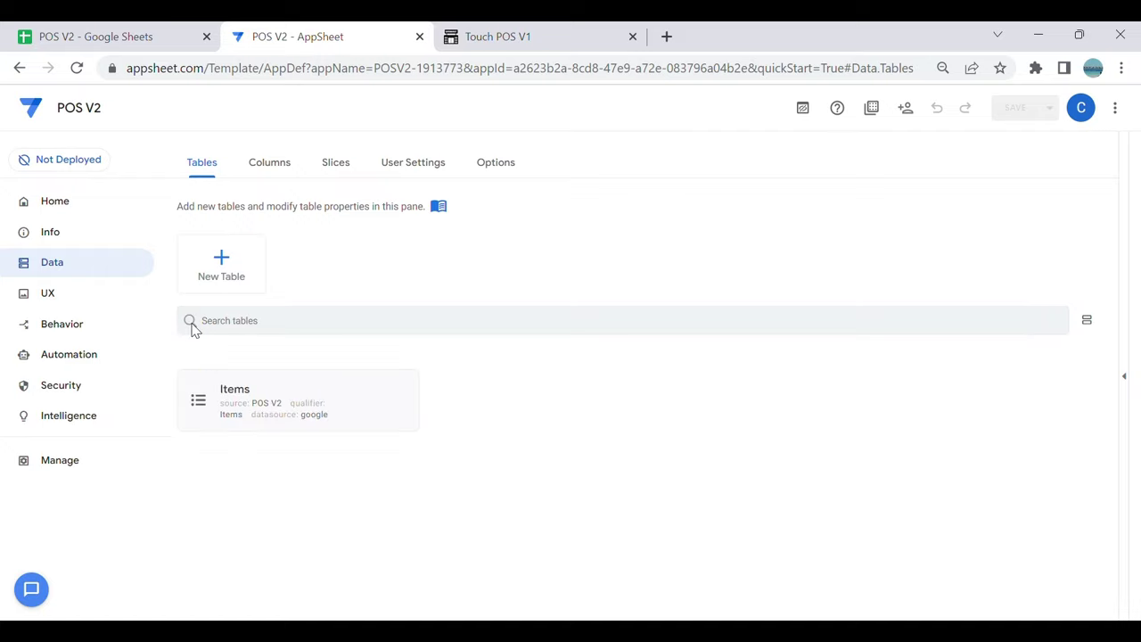
click(295, 408)
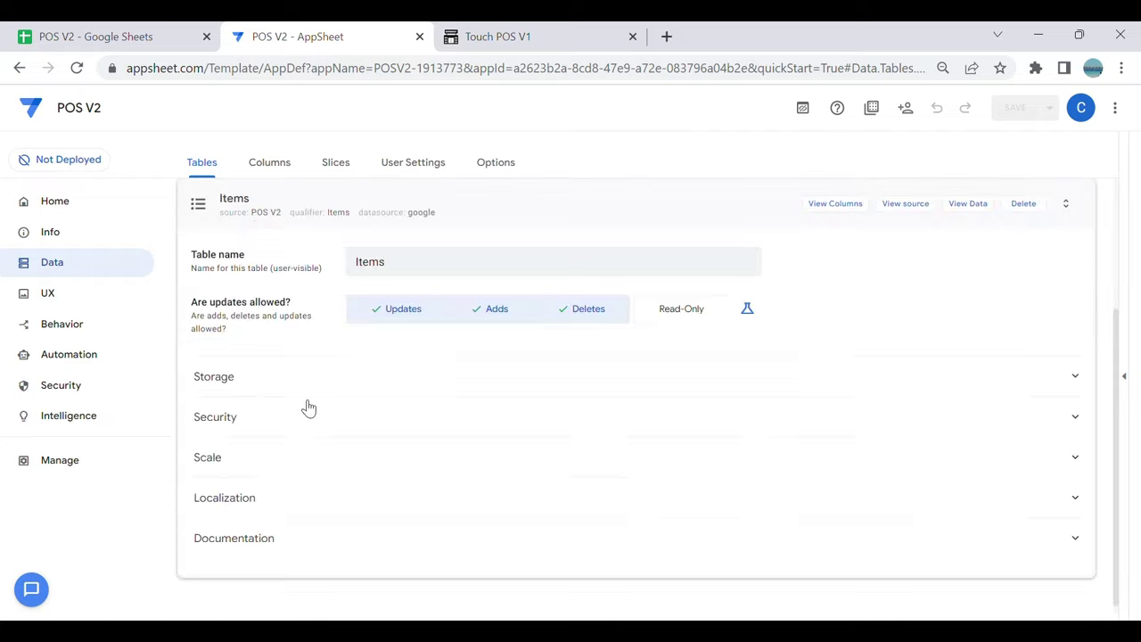
click(820, 206)
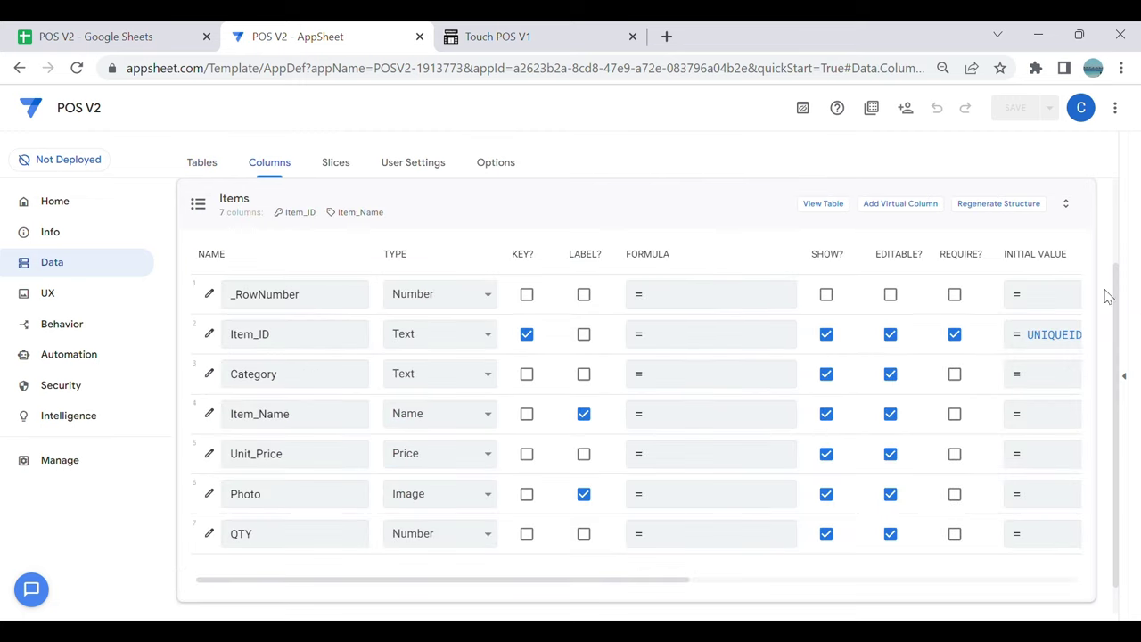
click(641, 293)
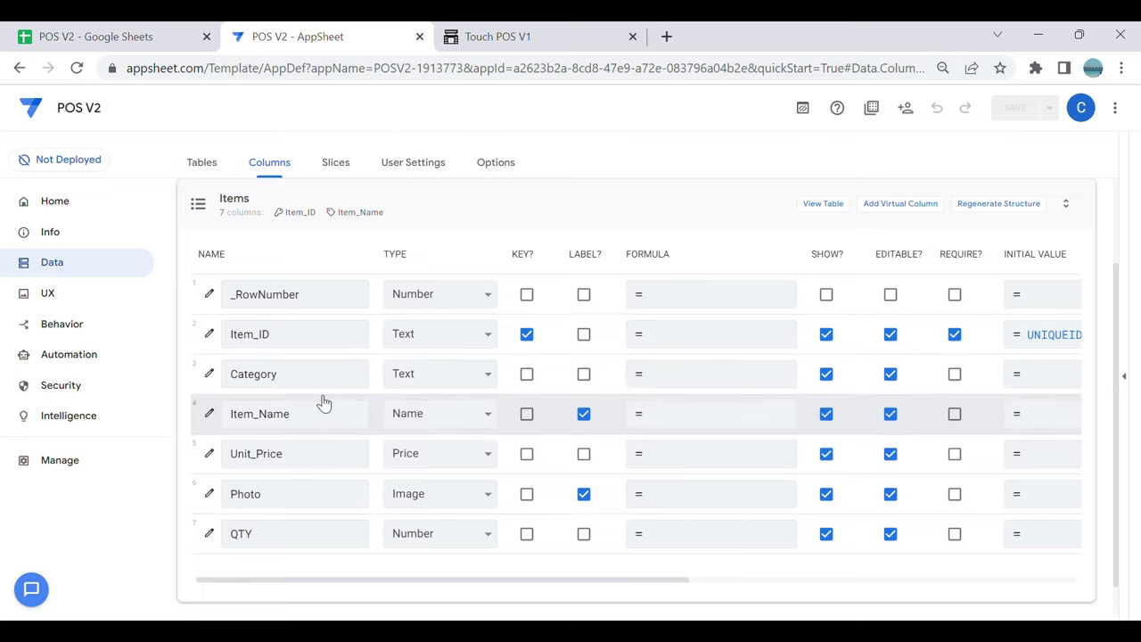
Step: Change the Category column's type to Enum and add the values Fruits and Vegetables
click(212, 378)
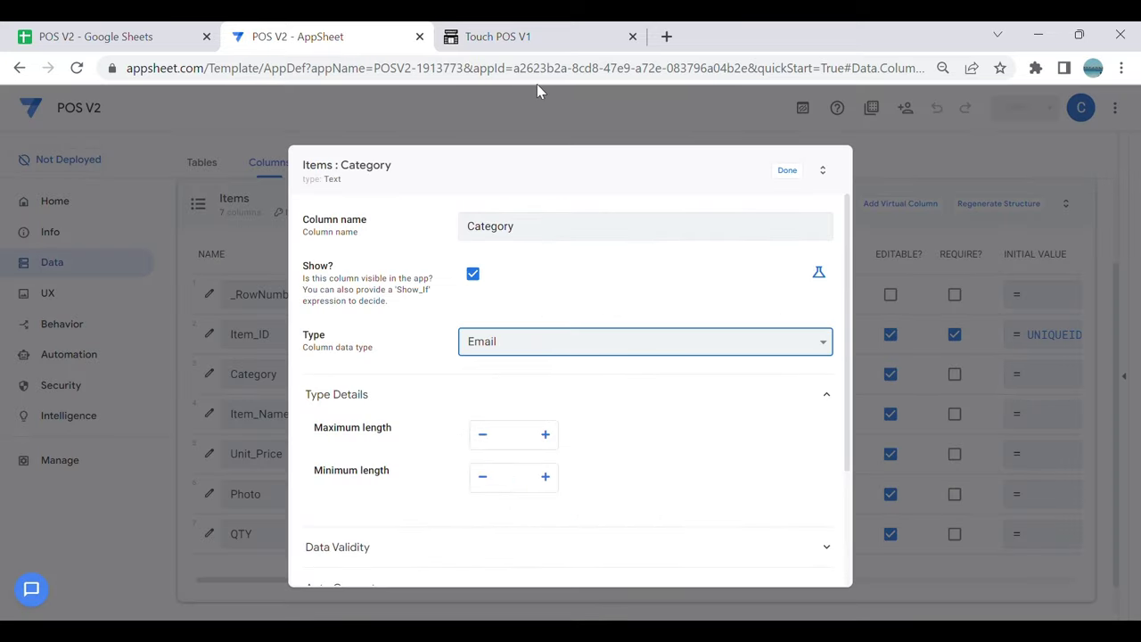
key(n)
click(492, 438)
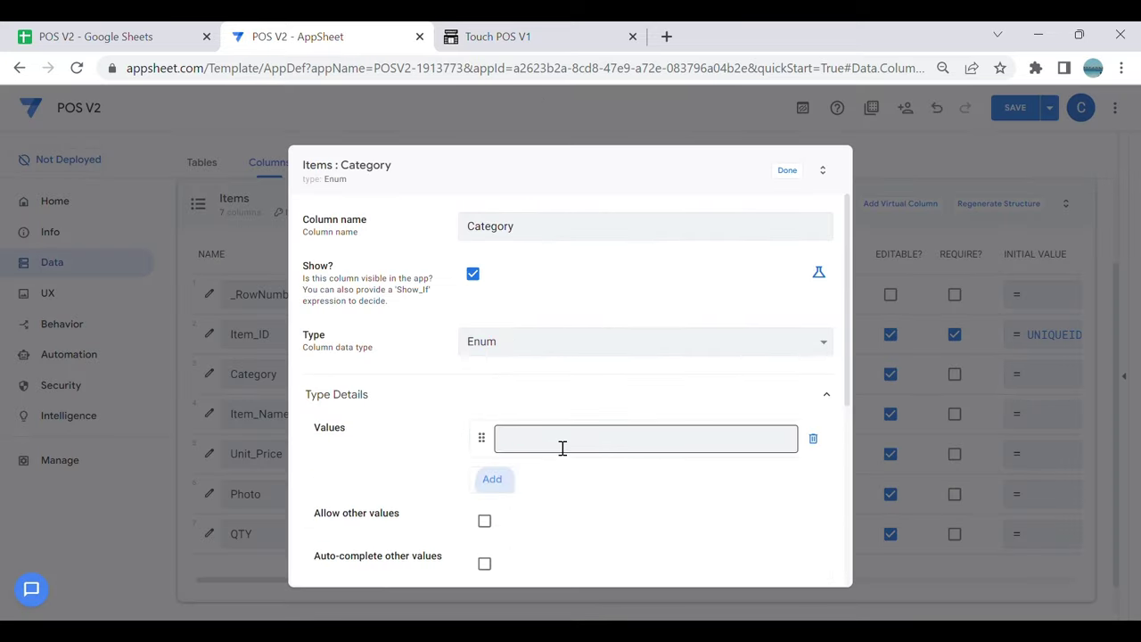
click(566, 442)
text(Fru)
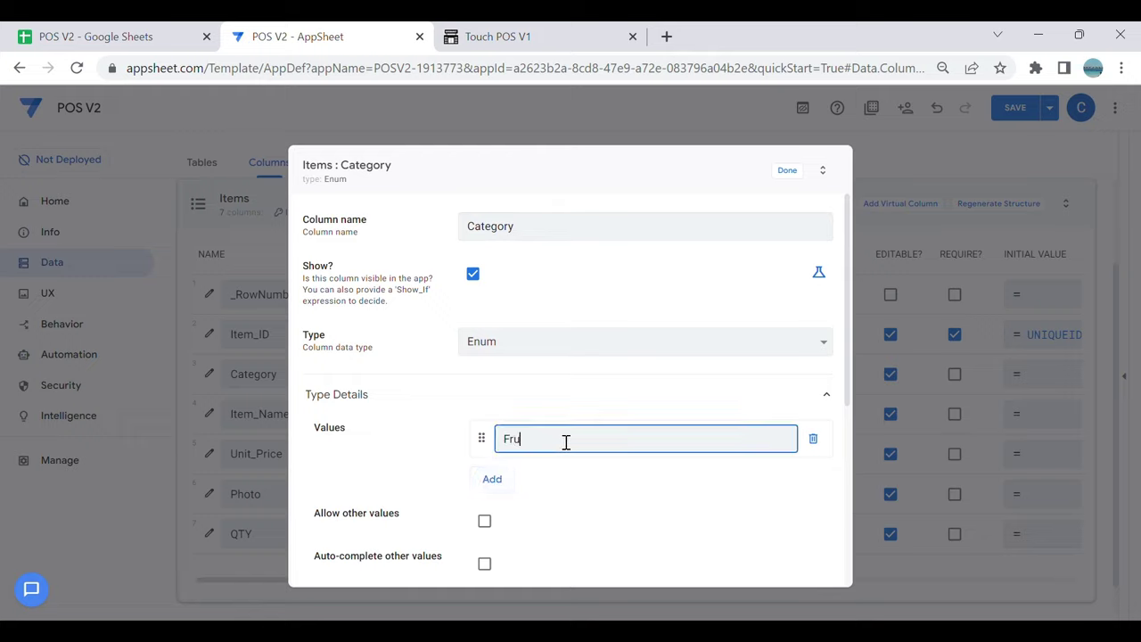
text(its)
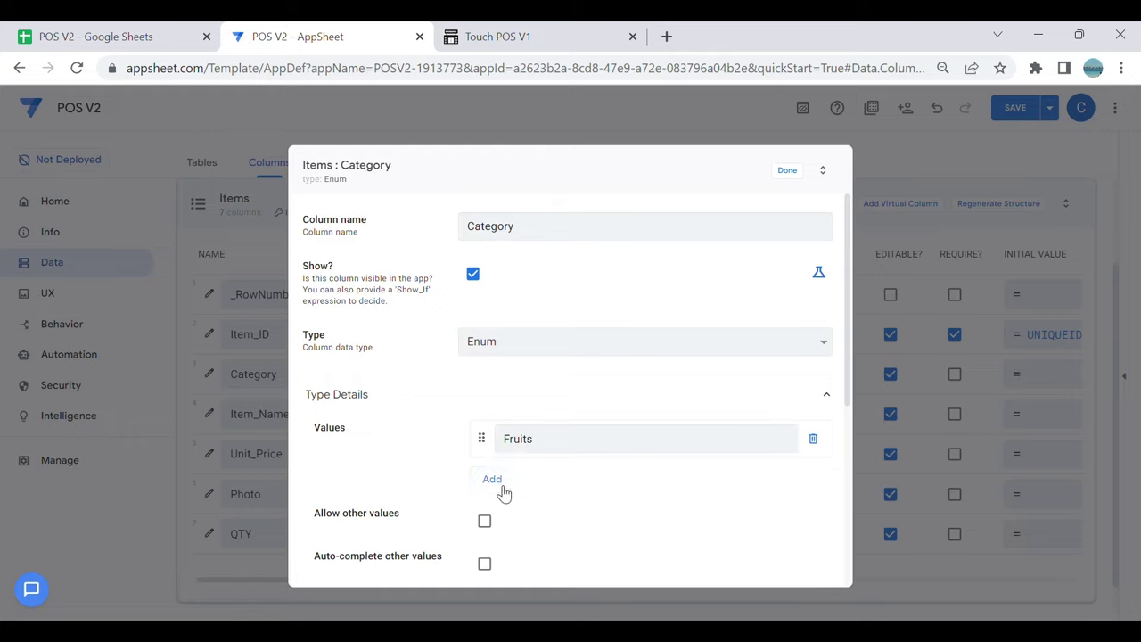
click(495, 481)
text(Vegetable)
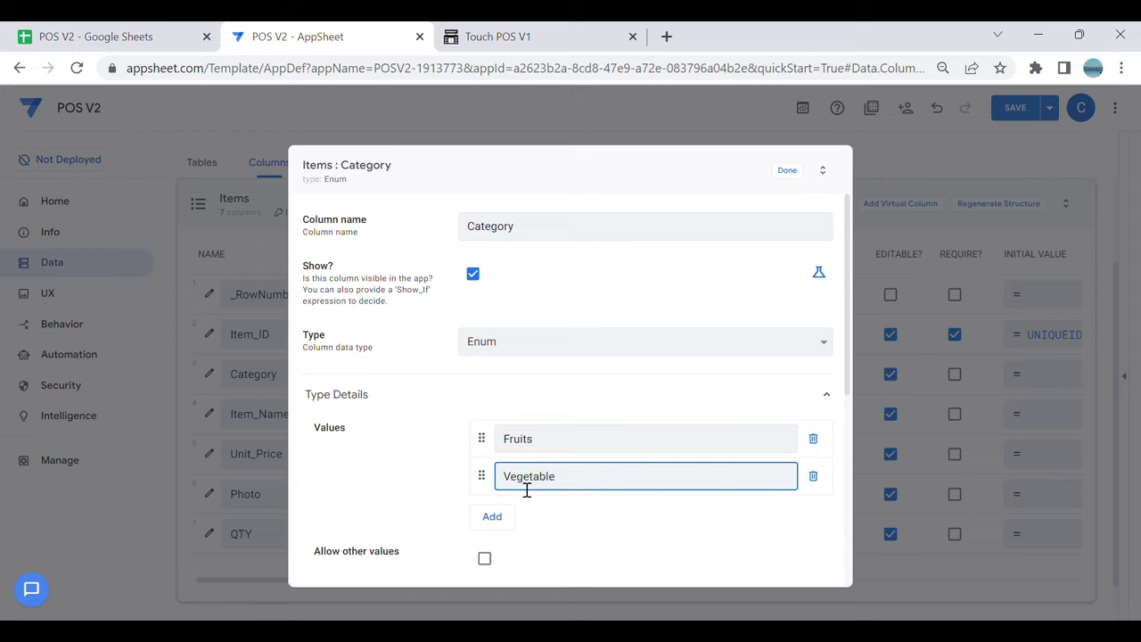
text(s)
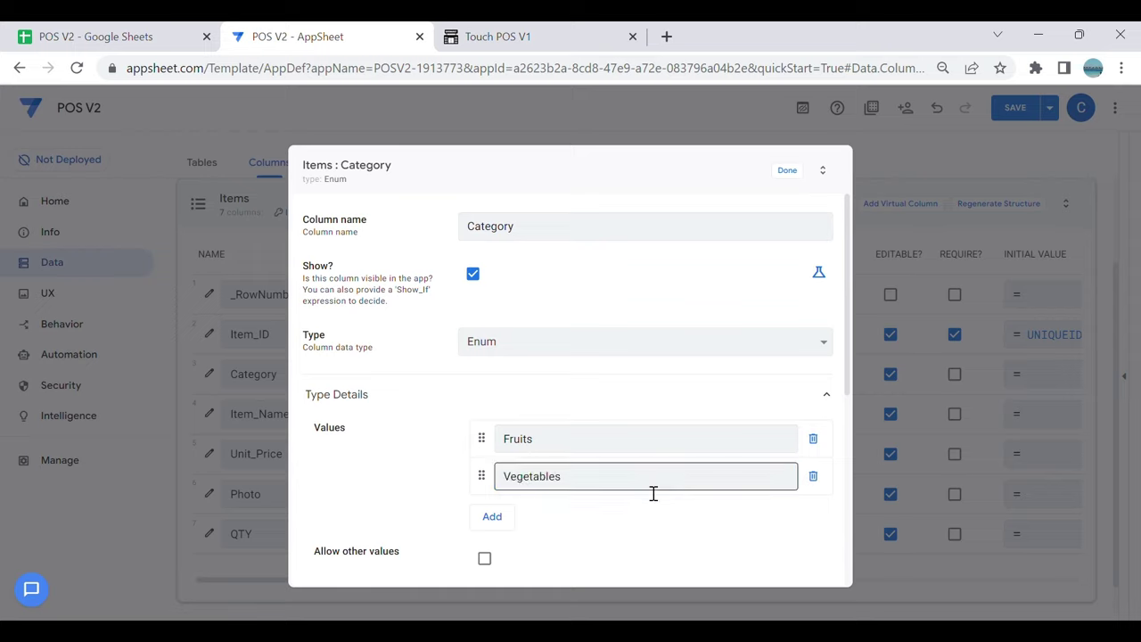
Step: Set the Category column's input mode to Dropdown and finish editing the column
scroll(652, 491, down, 2)
click(802, 515)
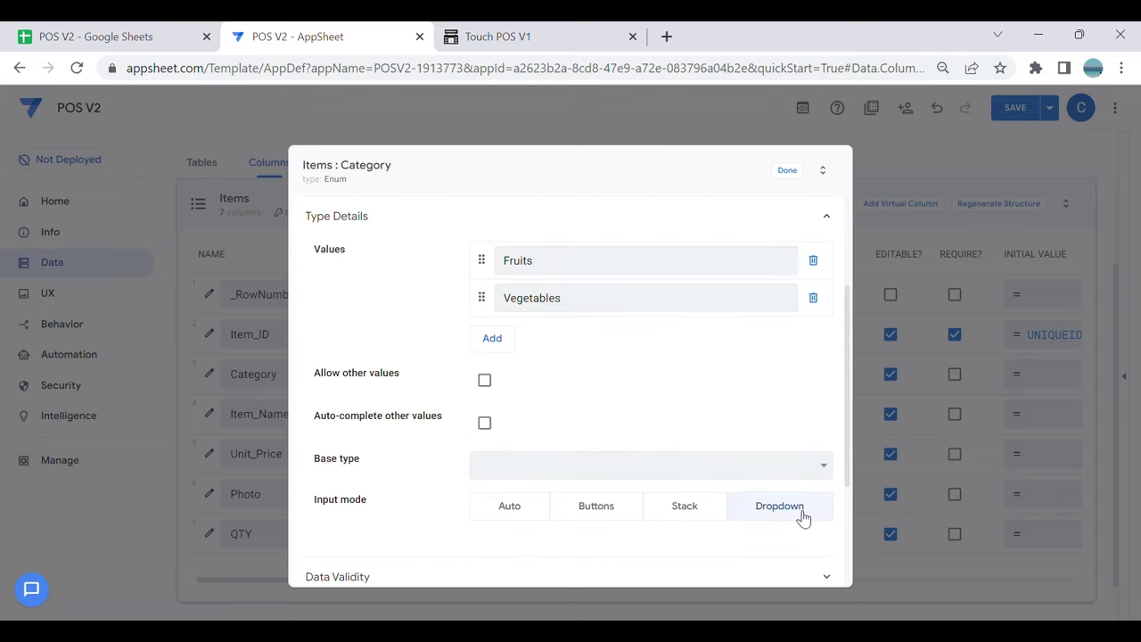
click(796, 172)
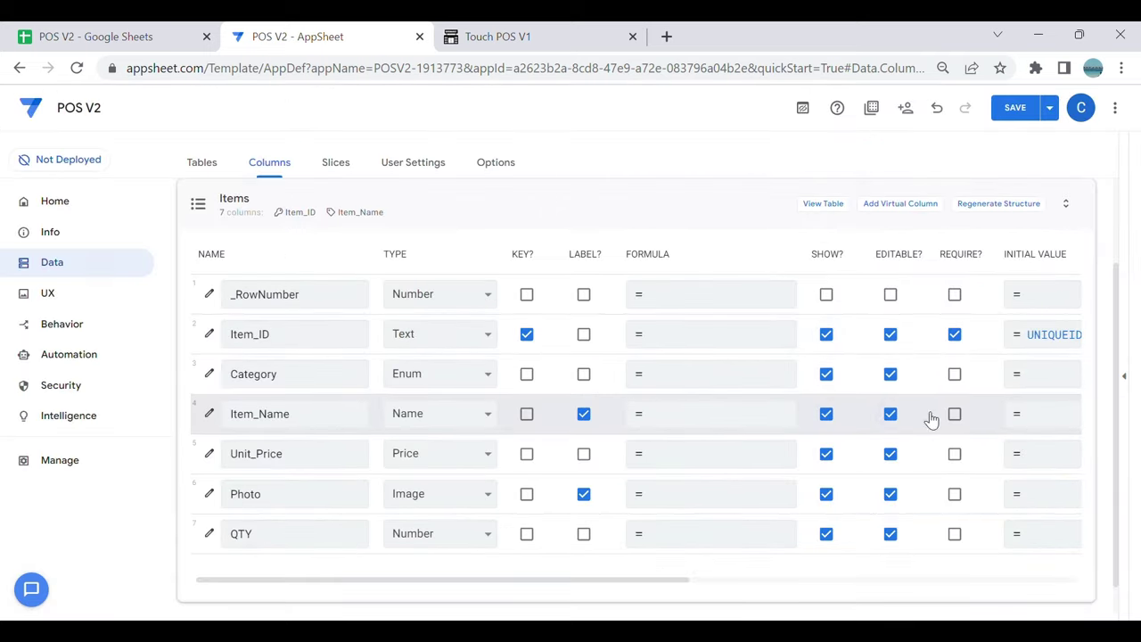
Step: Change the Item_Name column's type to Text and set the Unit_Price column's decimal digits to 3
click(461, 420)
click(461, 389)
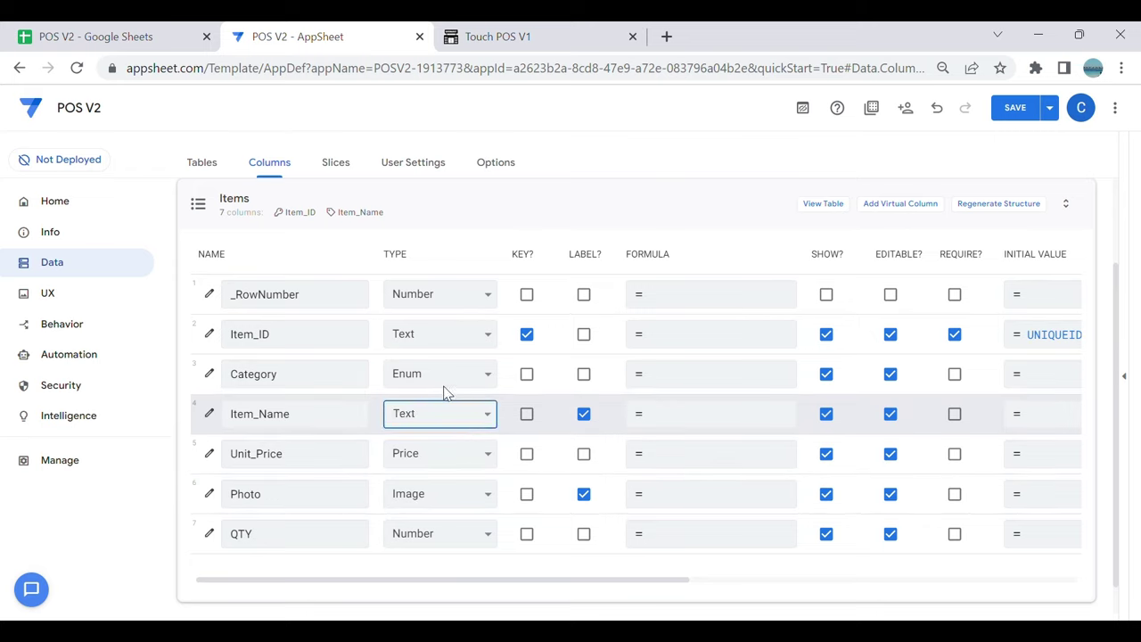
click(210, 454)
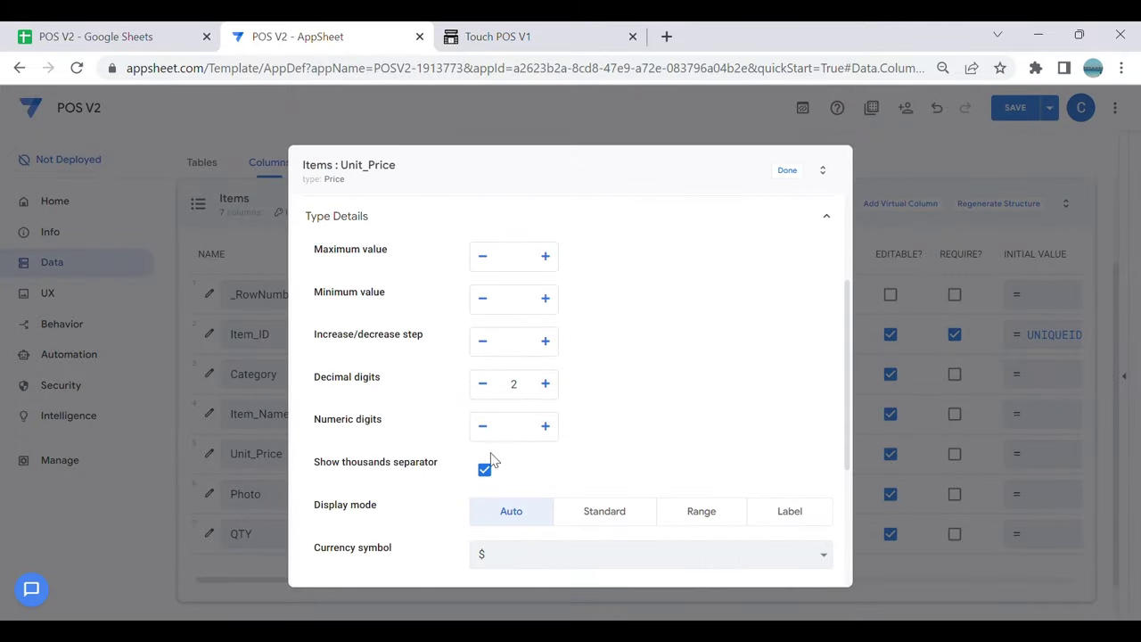
click(547, 389)
scroll(628, 428, down, 2)
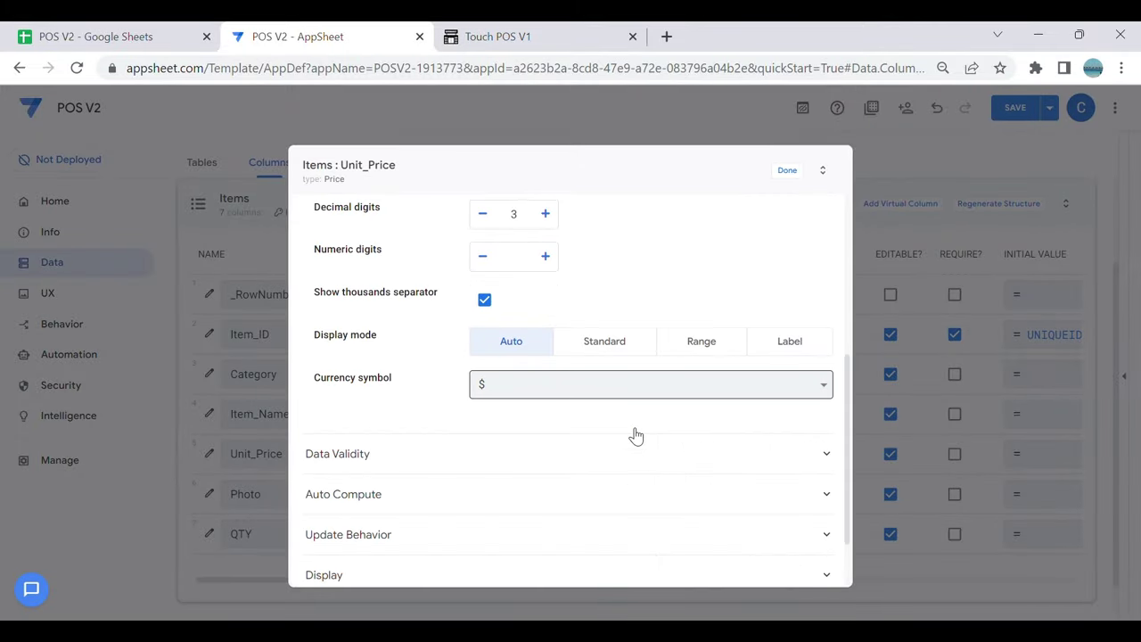
click(796, 179)
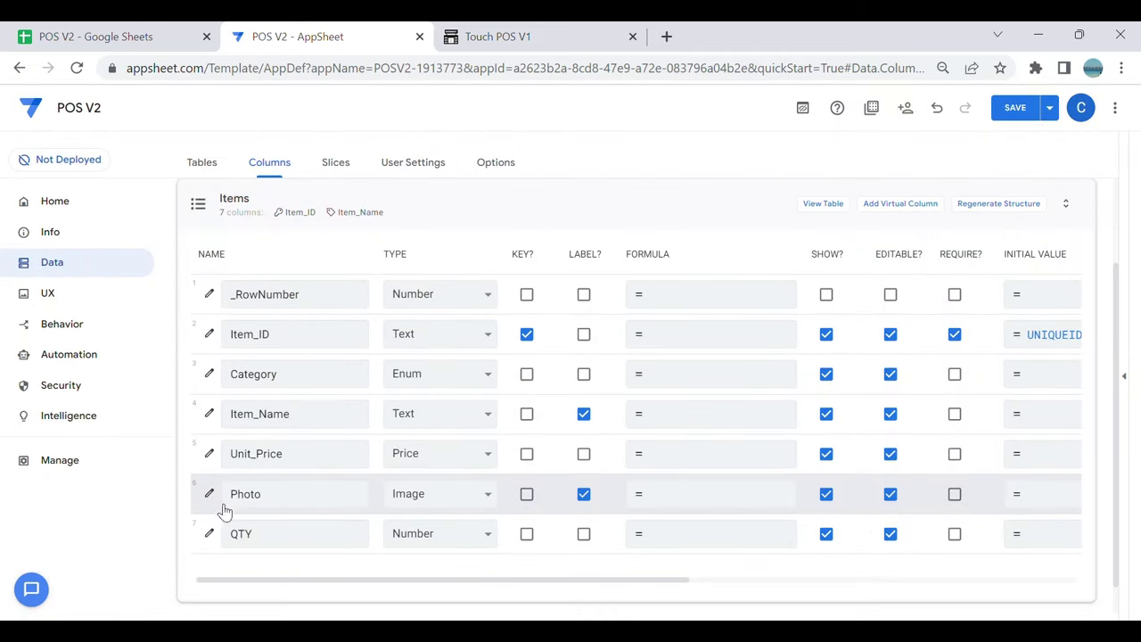
Step: Make the Category, Item_Name, Unit_Price and Photo columns required, leaving QTY optional, and save the app
click(260, 540)
click(957, 536)
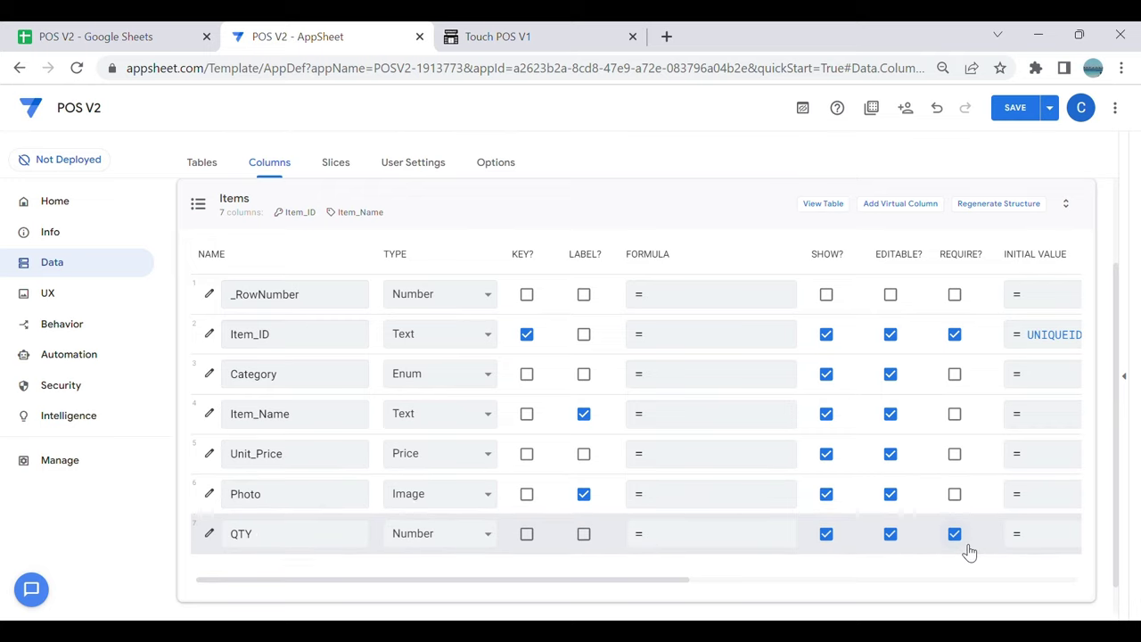
click(954, 533)
click(955, 373)
click(955, 414)
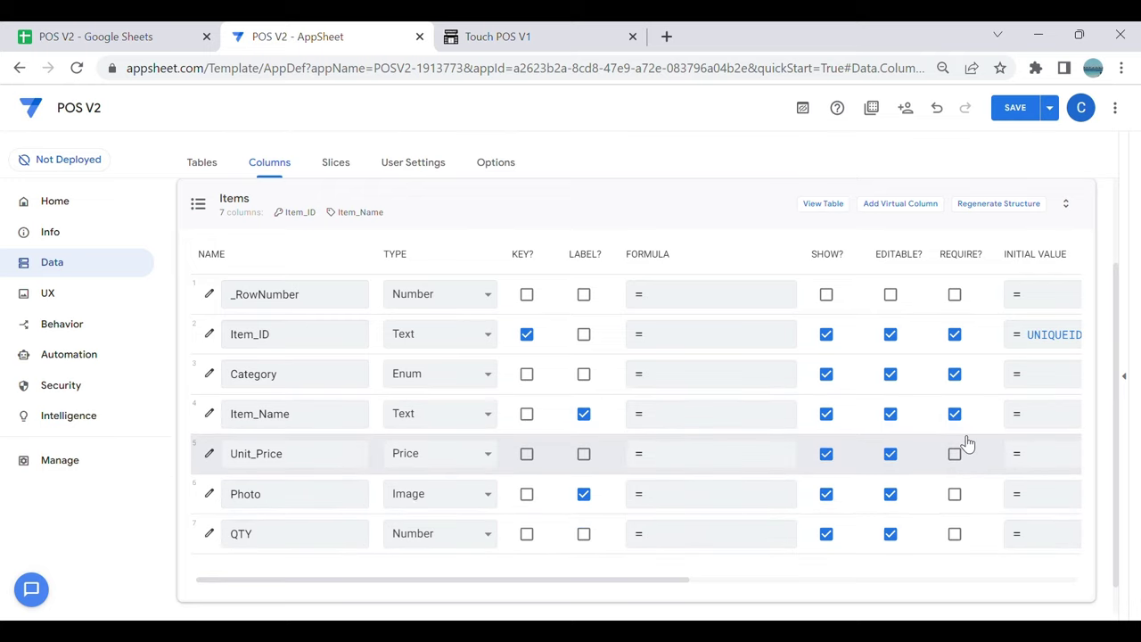
click(954, 453)
click(955, 493)
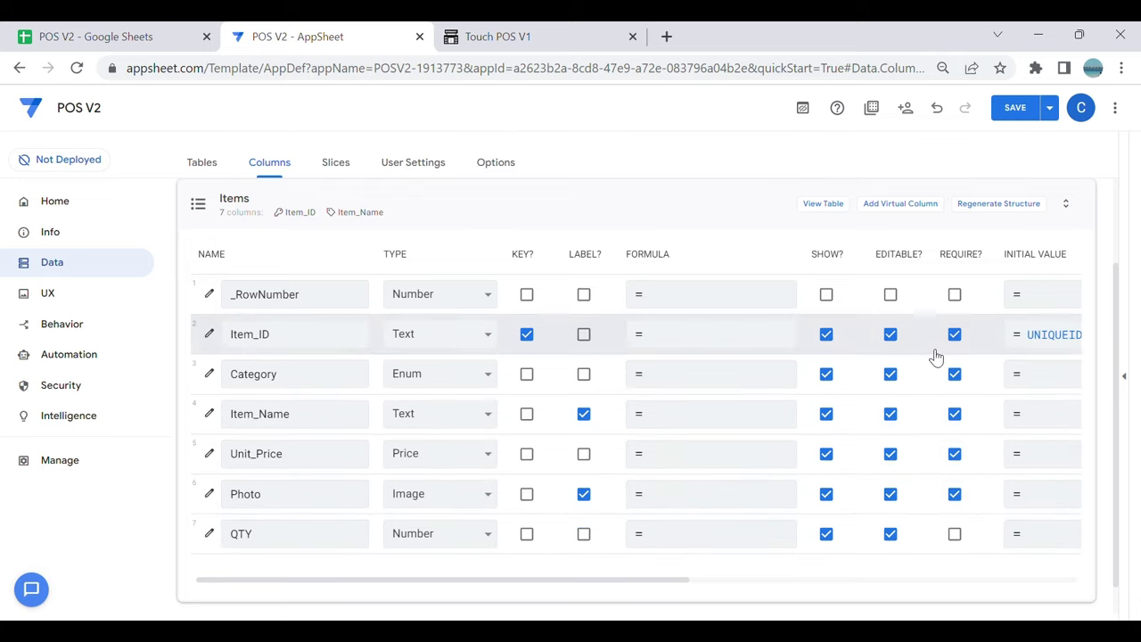
click(1034, 108)
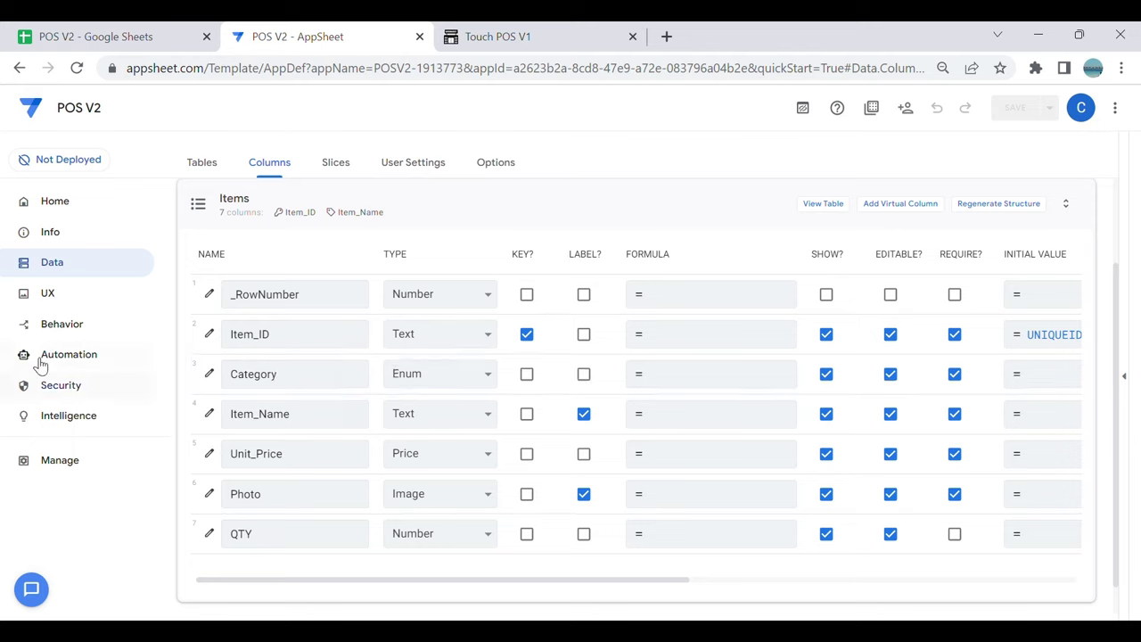
Step: Open the settings of the primary Items view in the app's UX
click(72, 308)
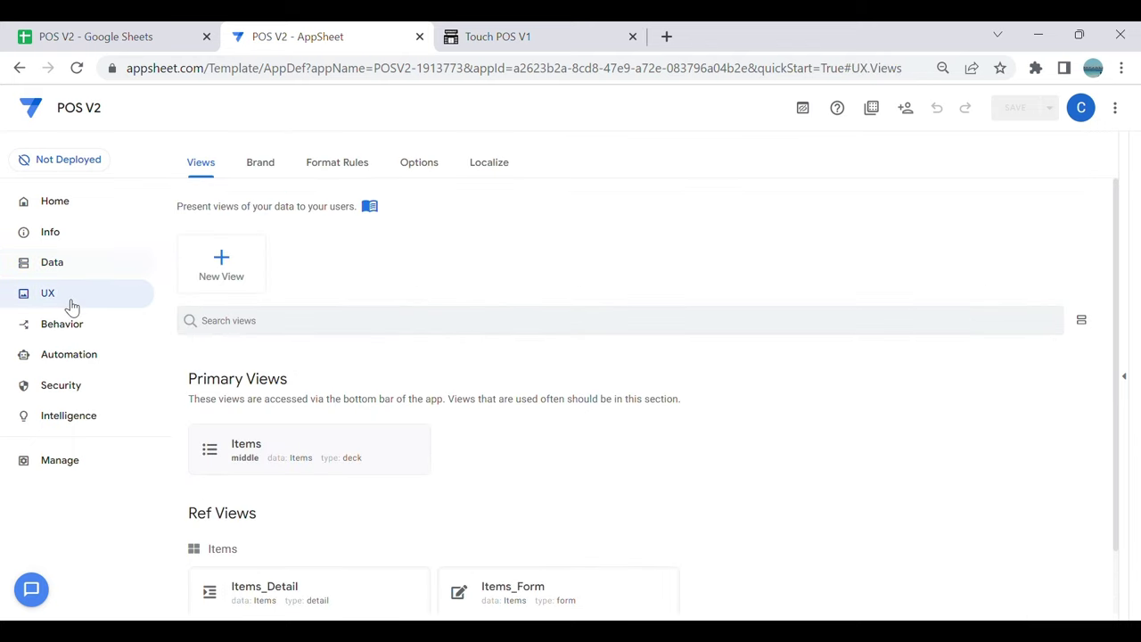
click(222, 256)
click(826, 239)
click(352, 448)
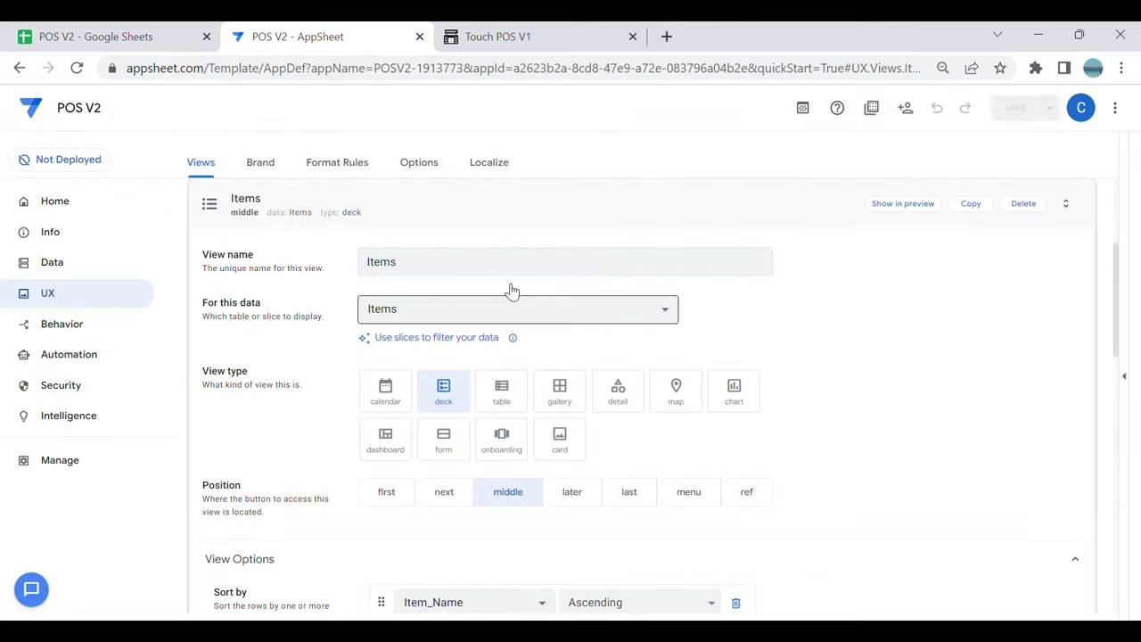
Step: Check the Touch POS V1 app for reference and set the Items view's position to ref in POS V2
click(537, 40)
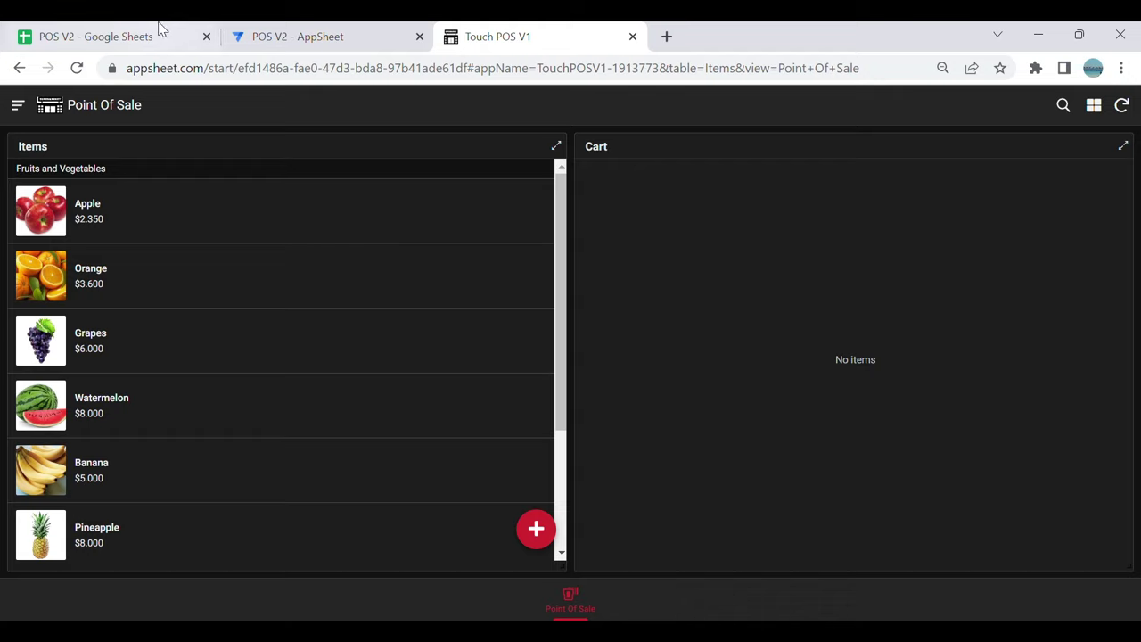
click(288, 39)
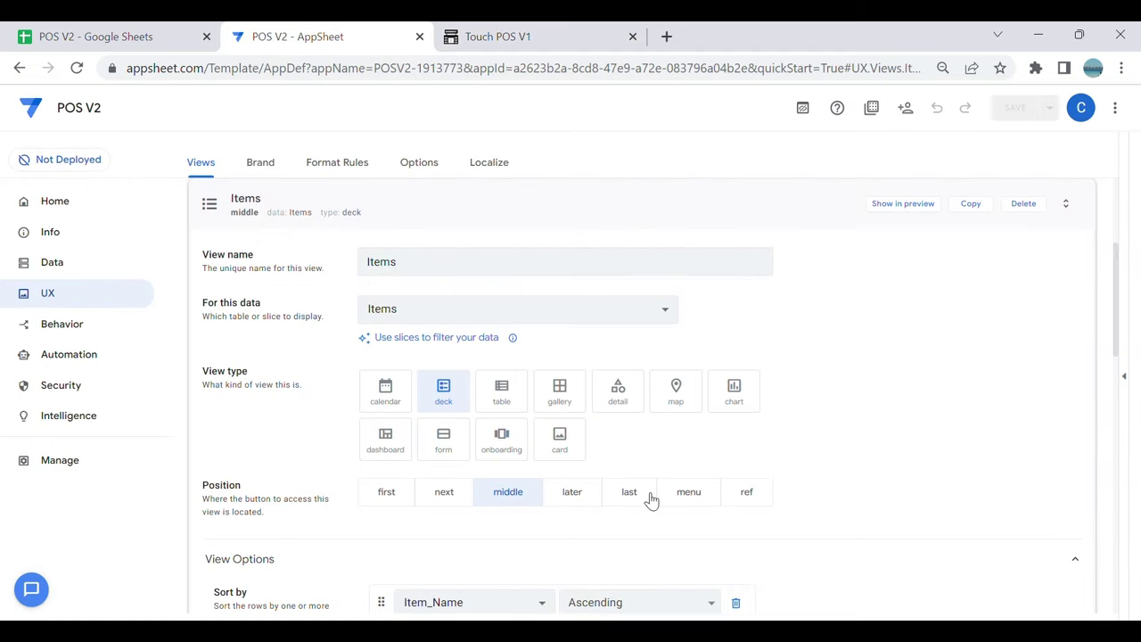
scroll(789, 441, down, 2)
scroll(797, 445, up, 2)
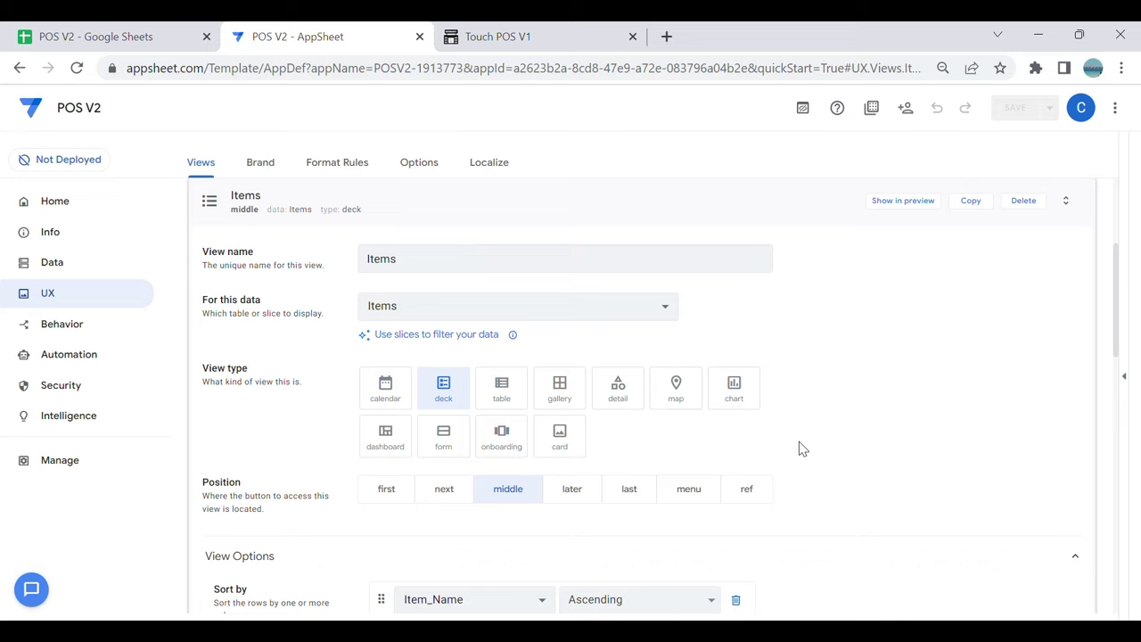
click(750, 496)
scroll(563, 419, down, 1)
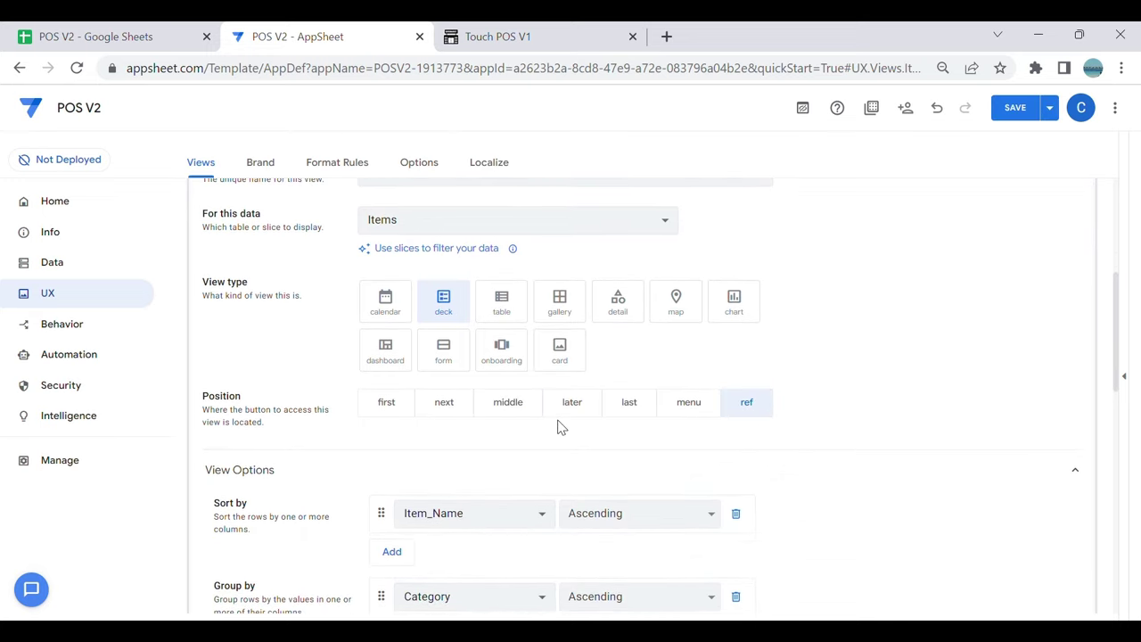
Step: Set the group aggregate of the Items deck view to NONE
scroll(557, 432, down, 1)
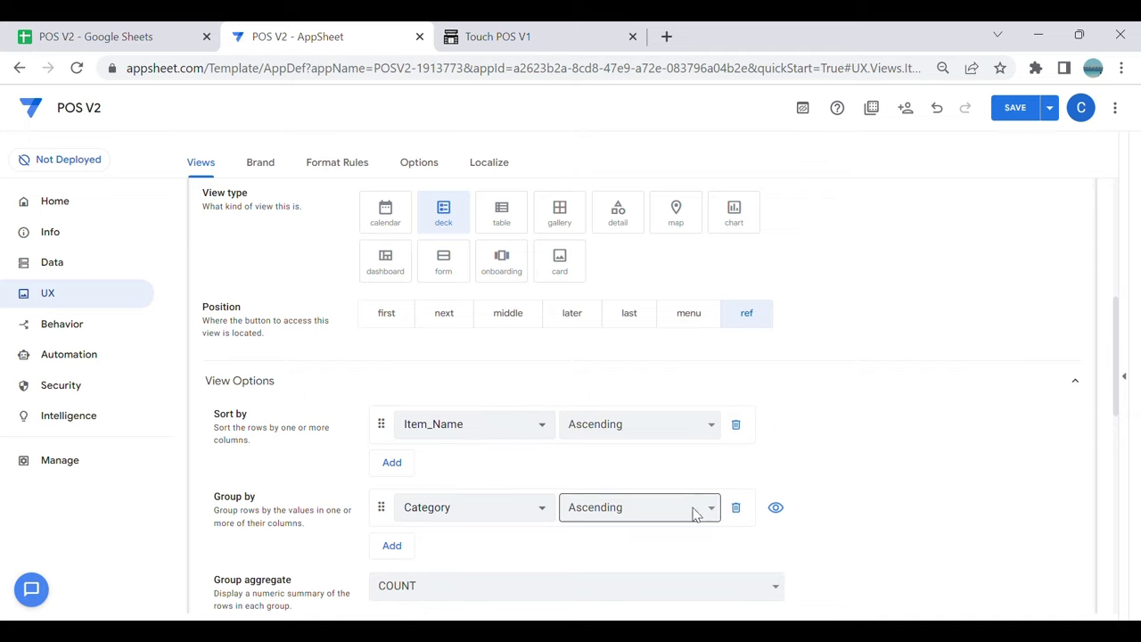
scroll(766, 490, down, 2)
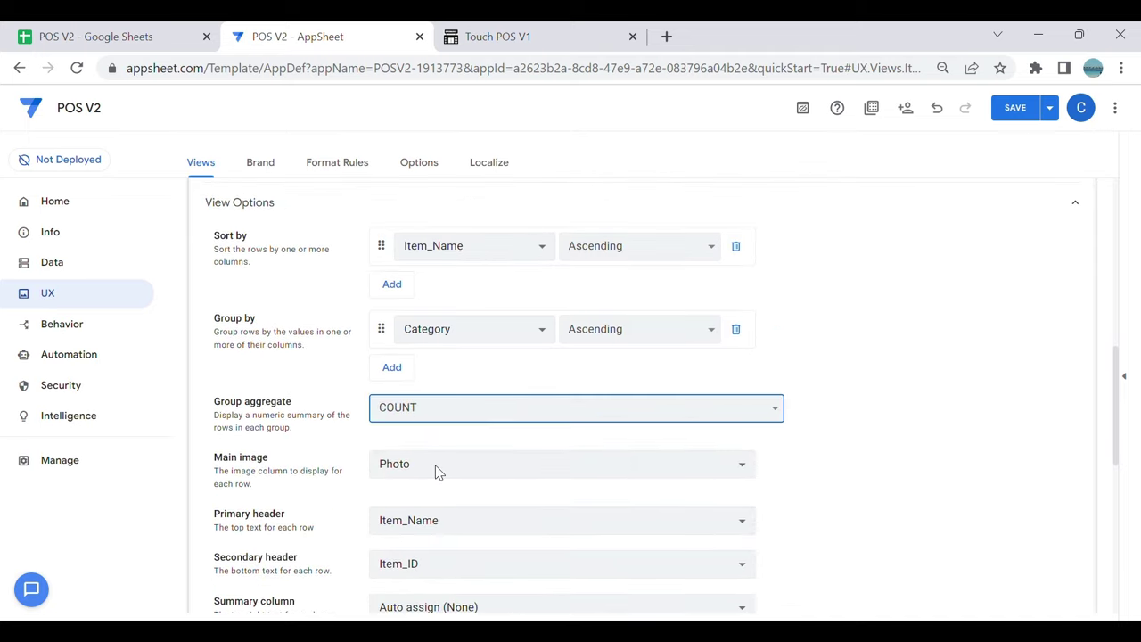
key(Up)
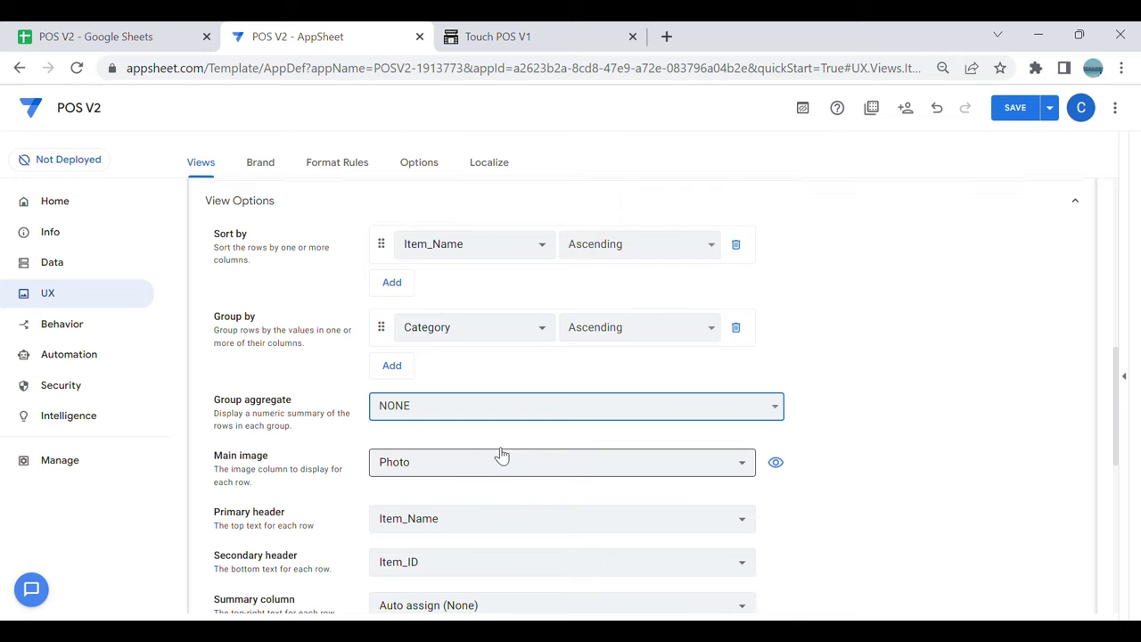
Step: Check the item list in Touch POS V1 and set the Items view's secondary header to Unit_Price and summary column to None
scroll(471, 488, down, 1)
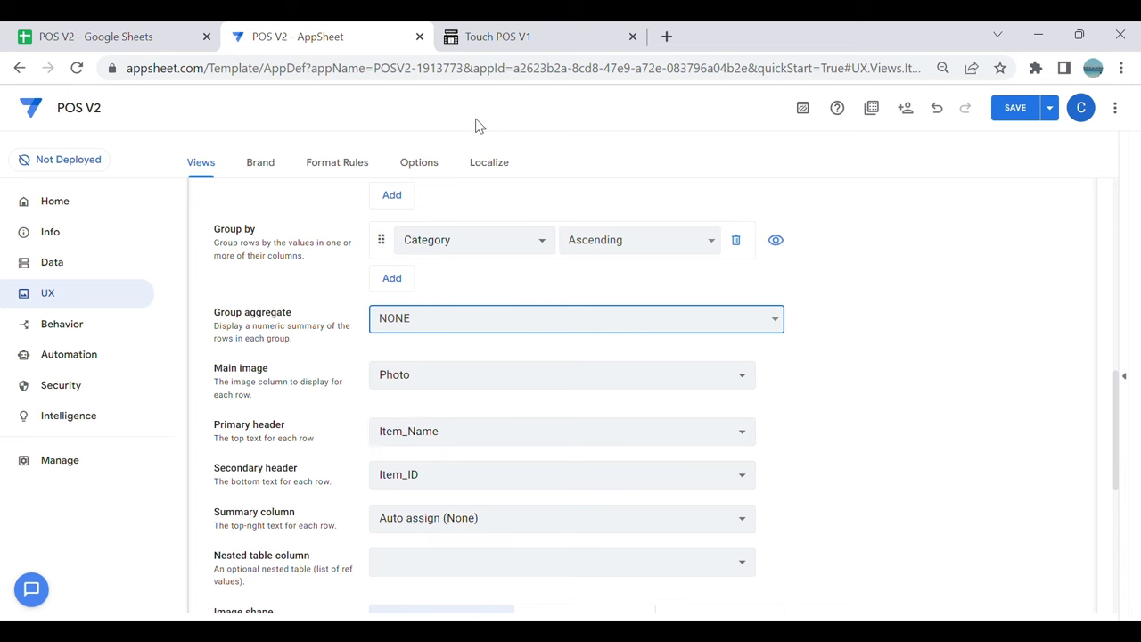
click(535, 37)
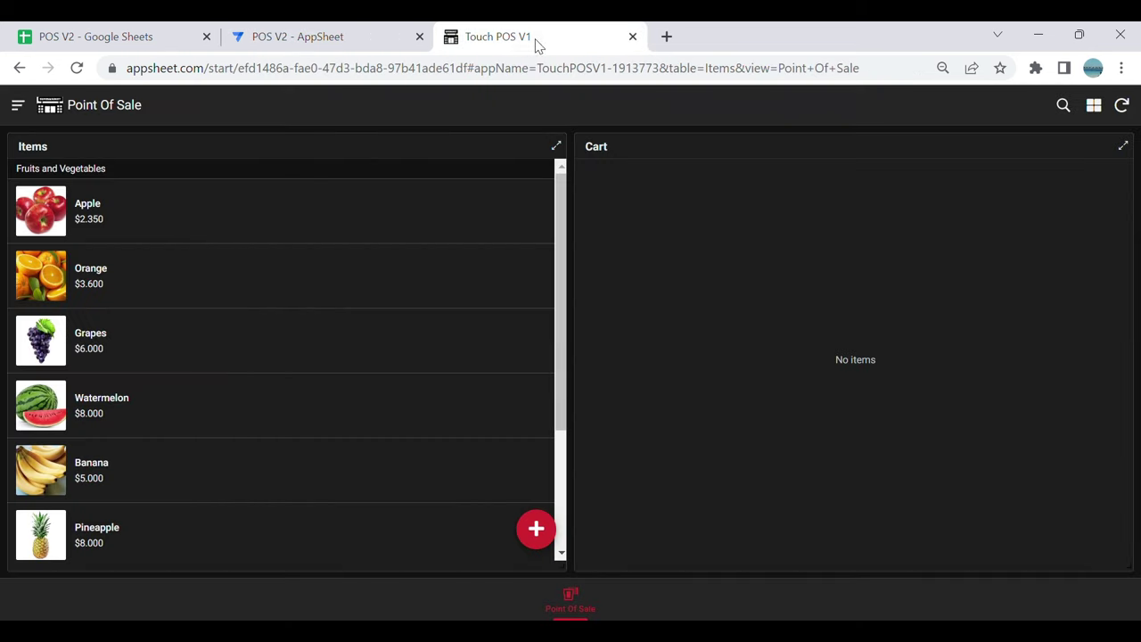
click(292, 39)
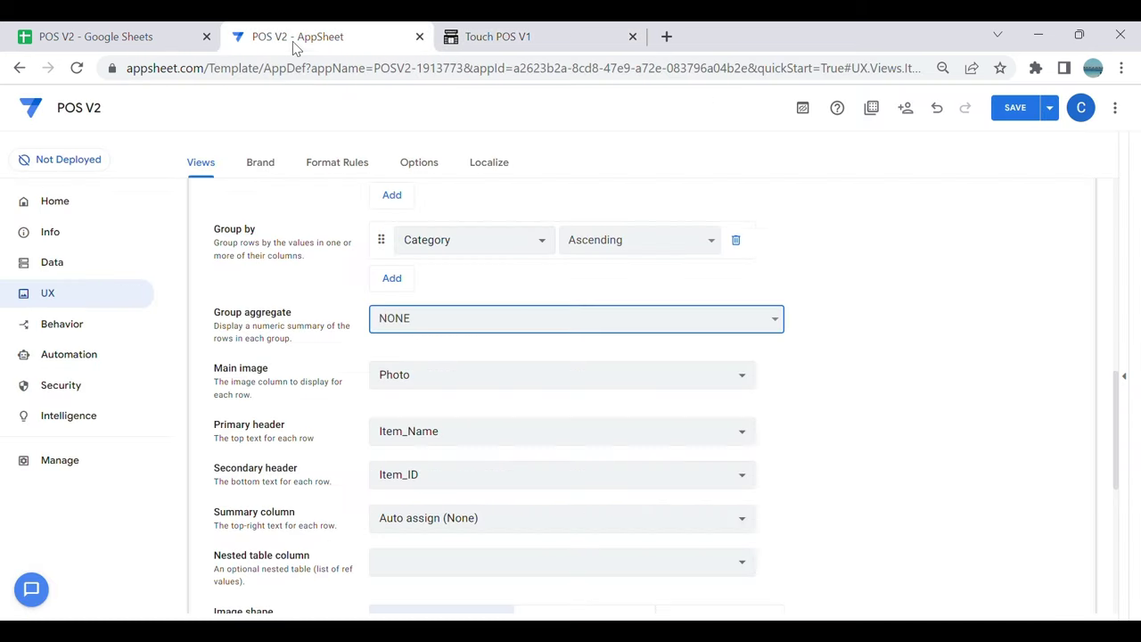
click(446, 479)
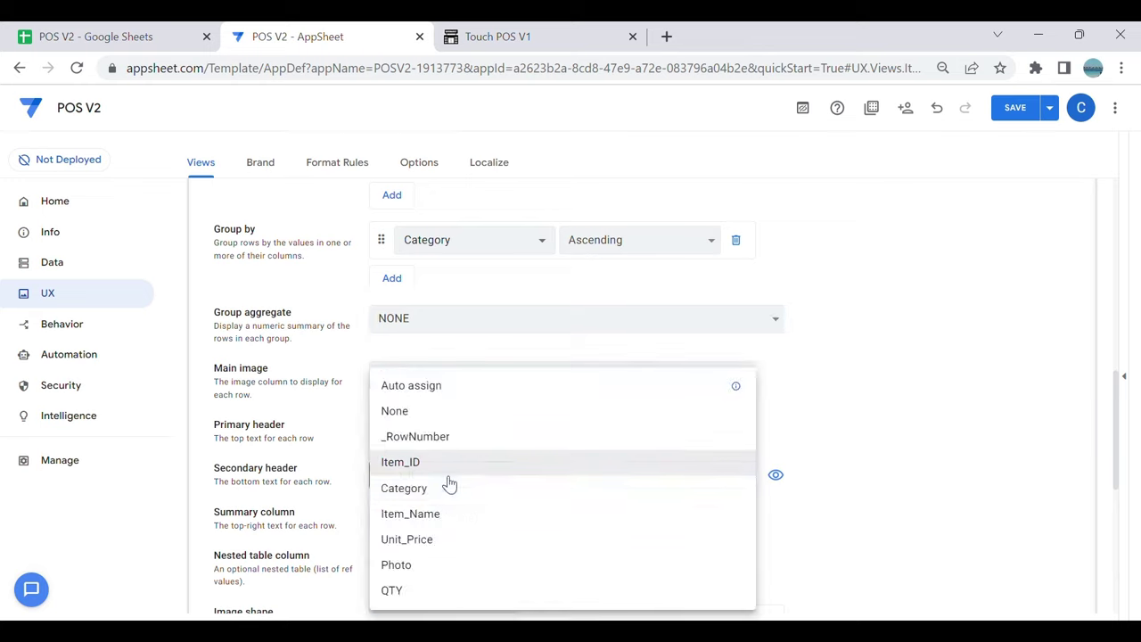
click(438, 546)
click(535, 519)
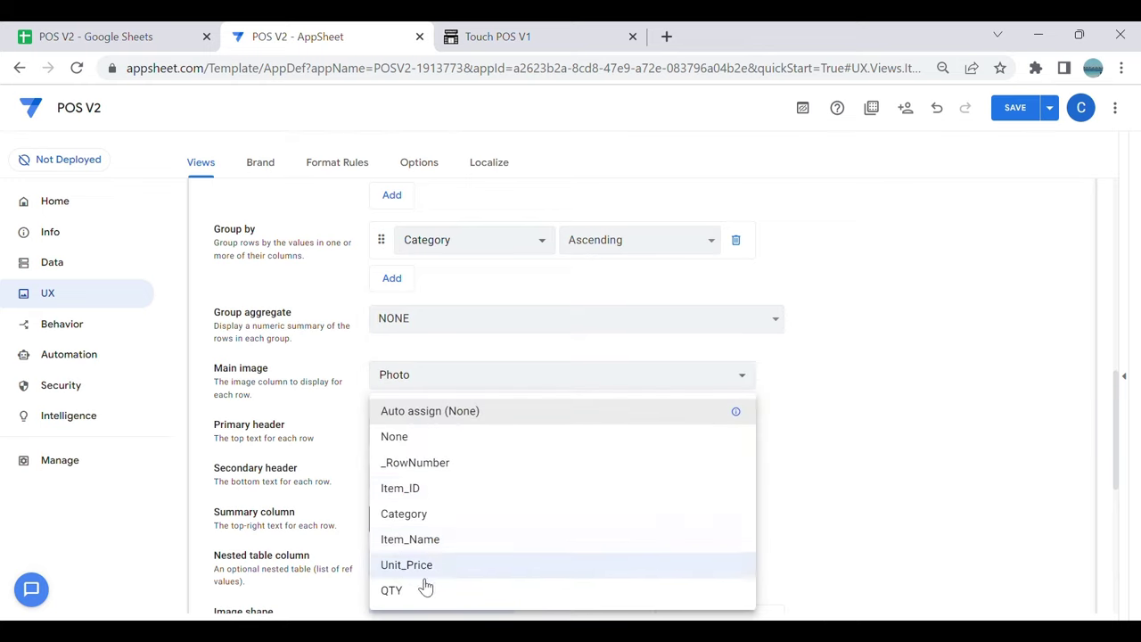
click(499, 436)
scroll(650, 491, down, 3)
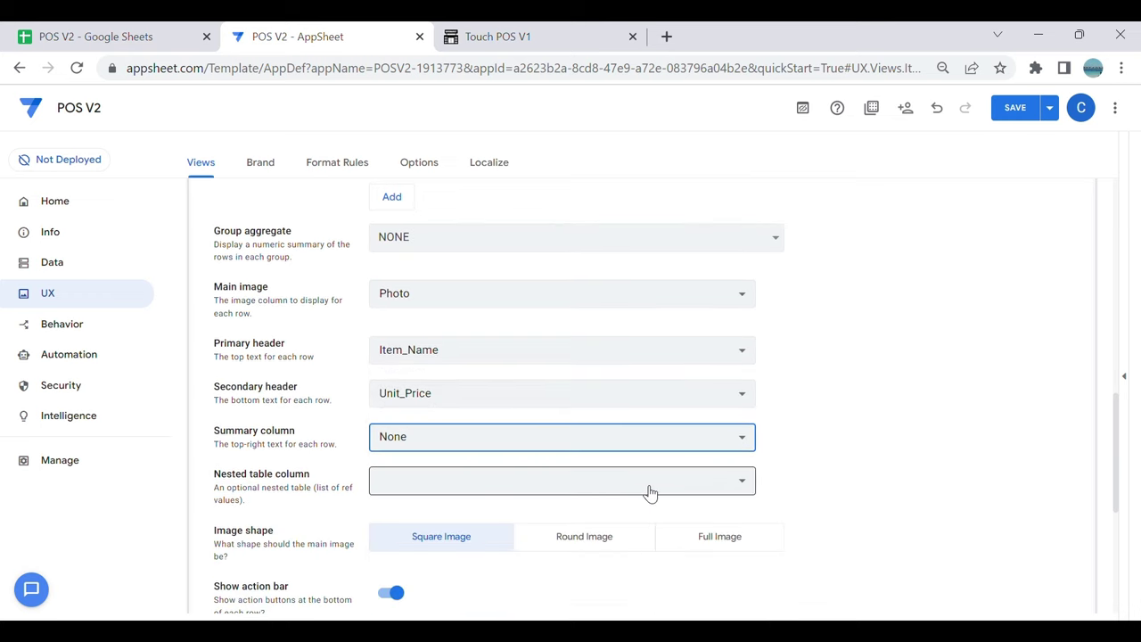
Step: Create a new view of type dashboard, using the Point Of Sale layout in Touch POS V1 as reference
scroll(650, 504, up, 1)
scroll(657, 517, up, 10)
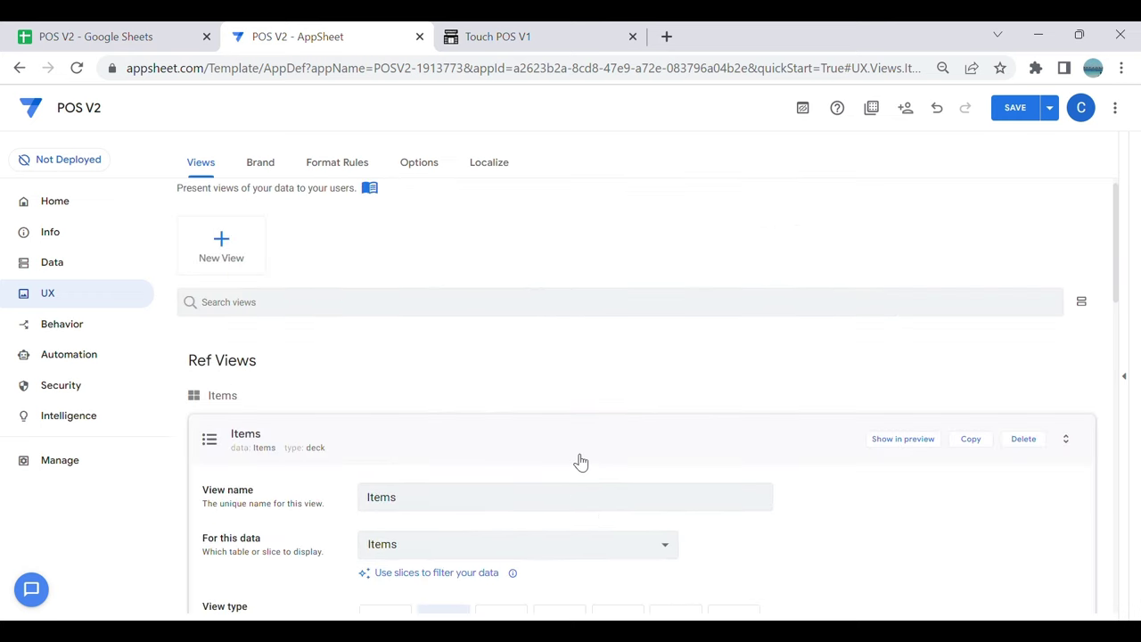
click(229, 272)
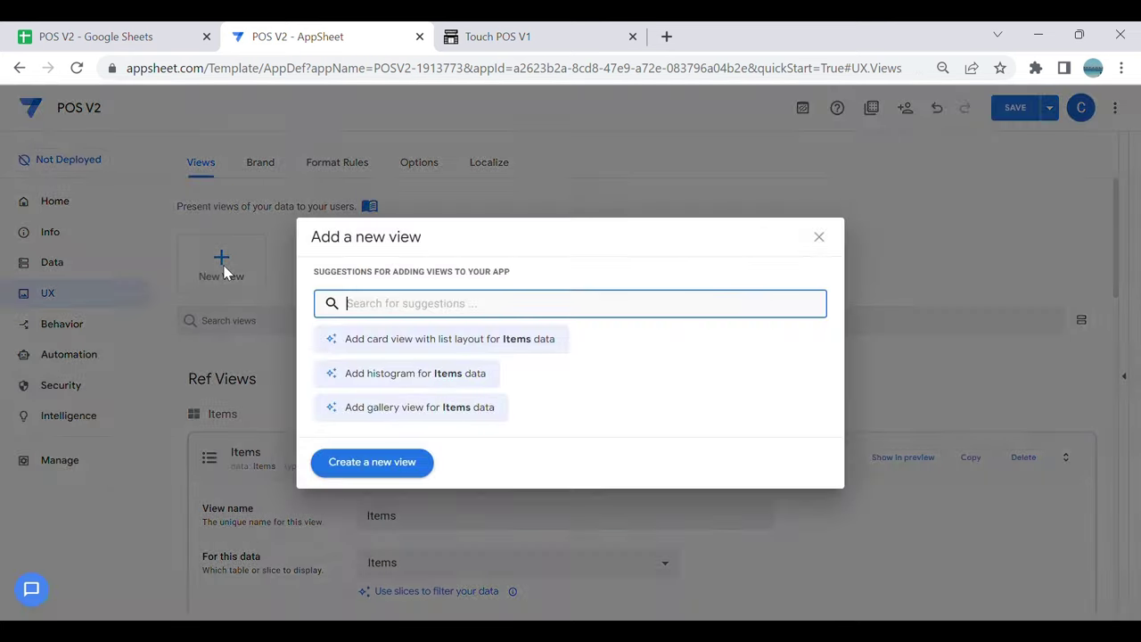
click(380, 477)
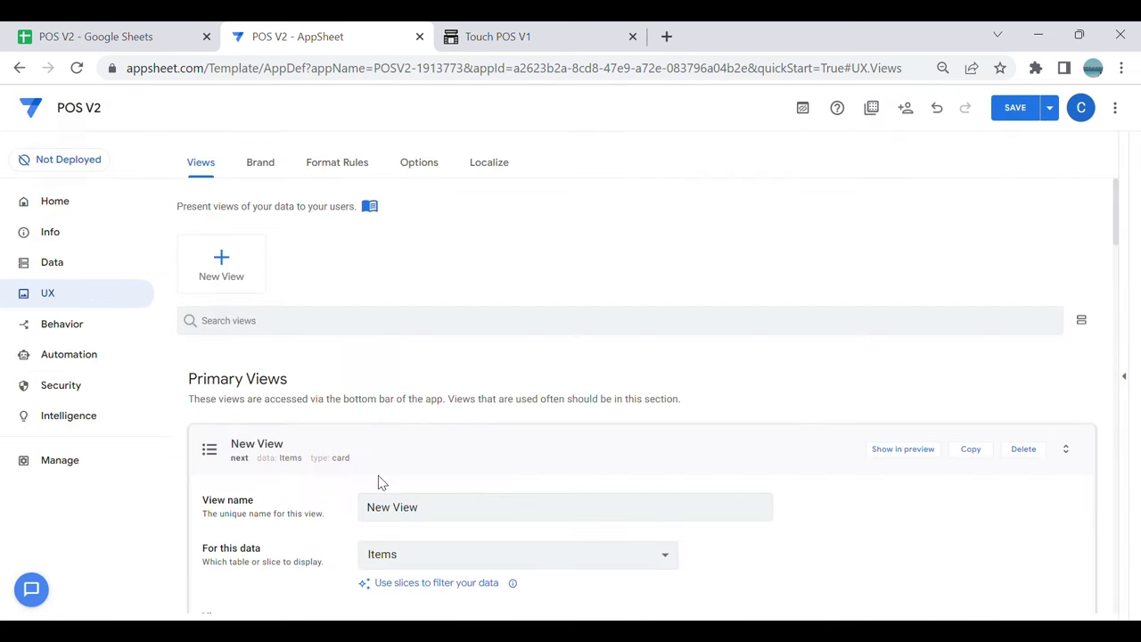
scroll(374, 481, down, 1)
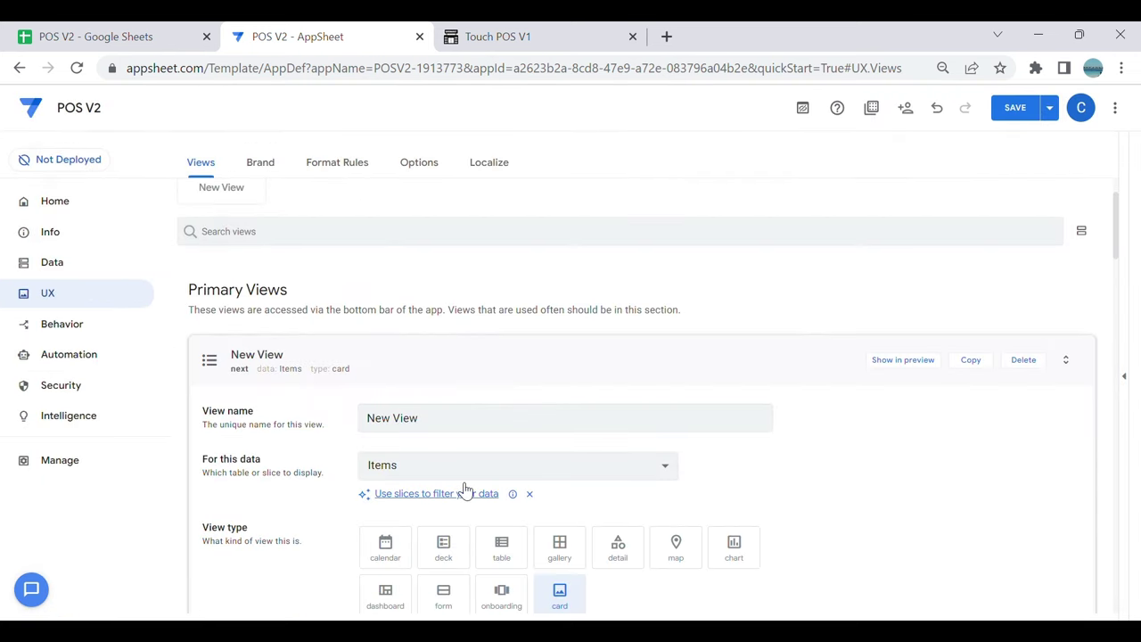
scroll(463, 490, down, 2)
click(524, 33)
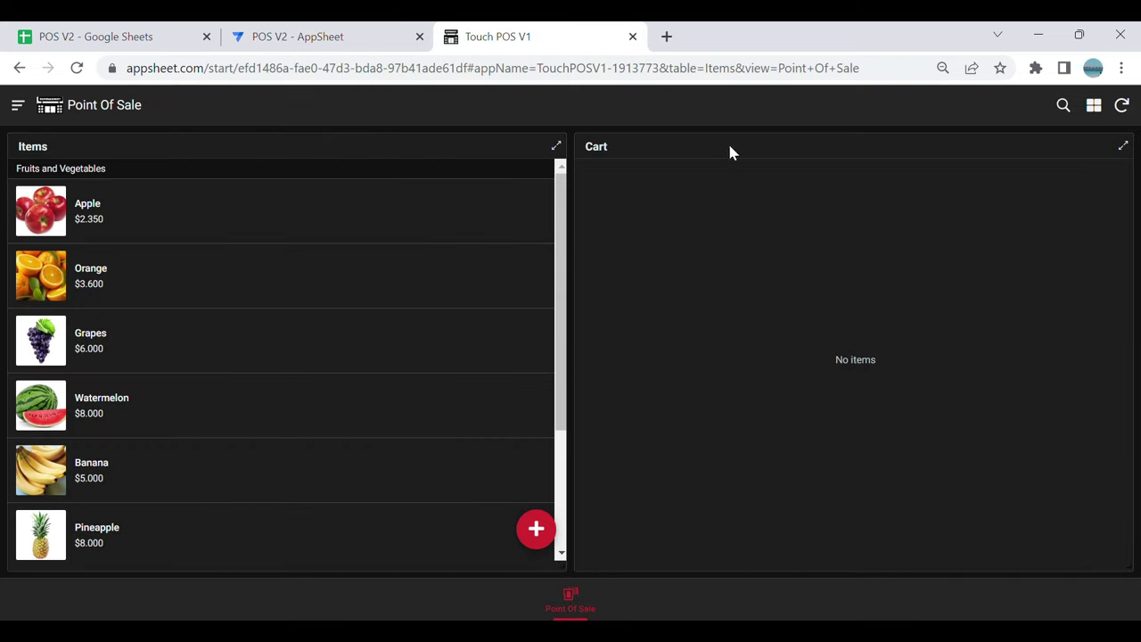
click(294, 36)
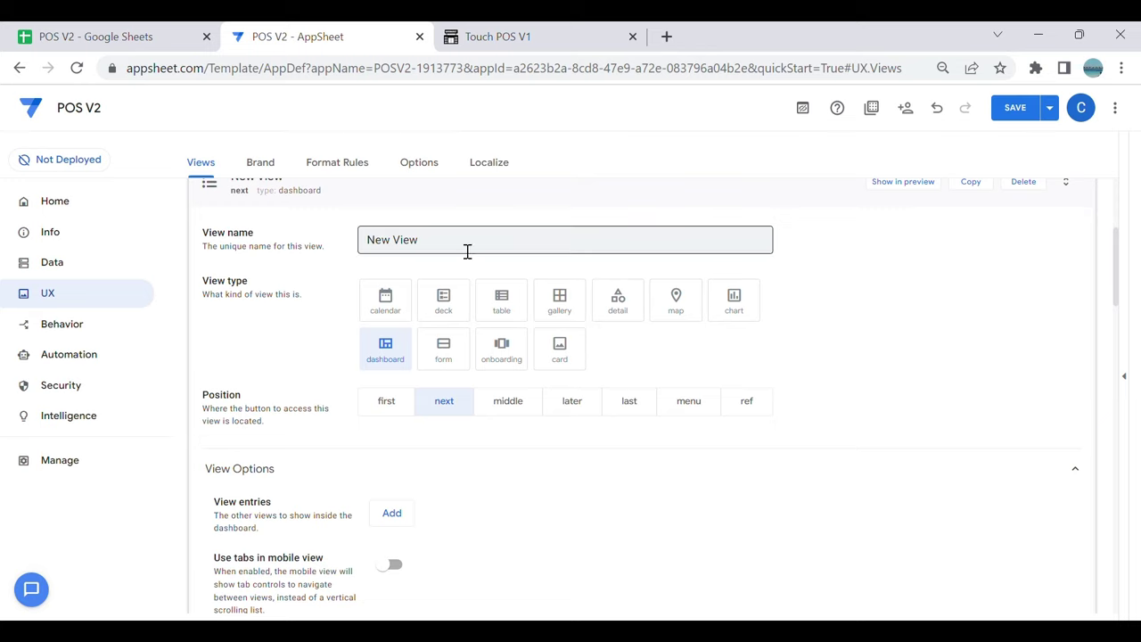
Step: Name the new dashboard view POS and set its position to middle
click(465, 253)
key(BackSpace)
text(Items)
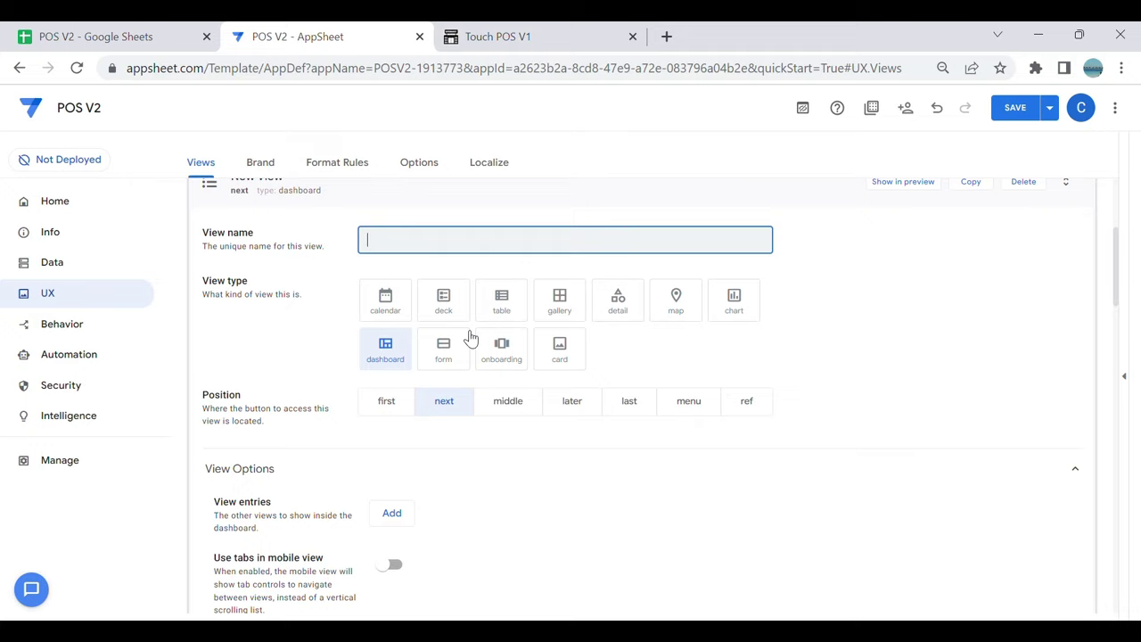
click(294, 346)
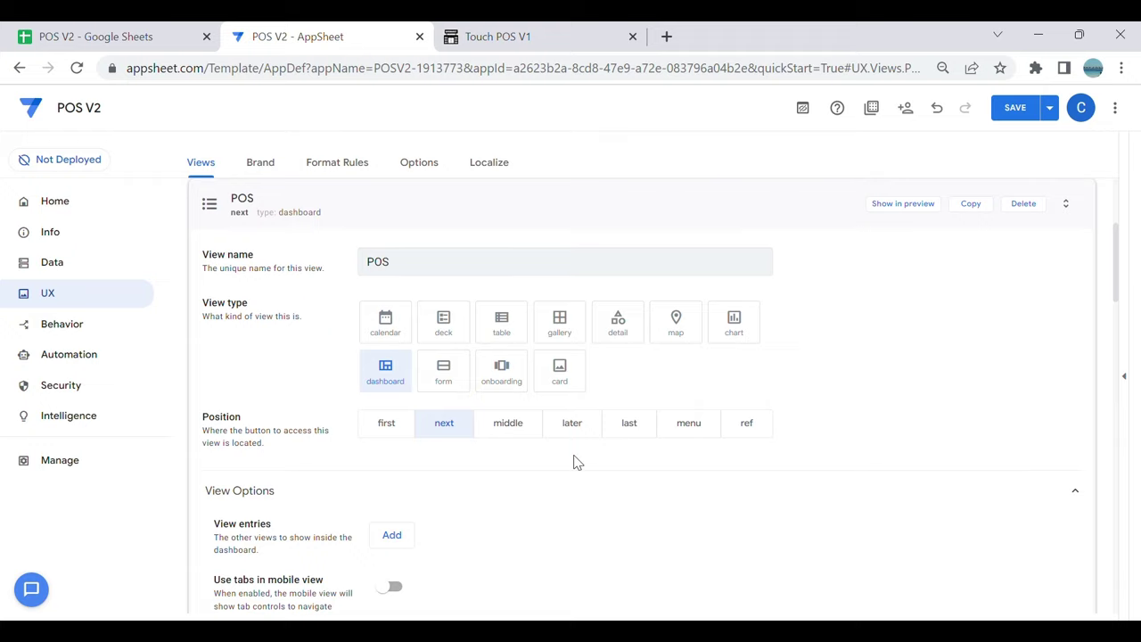
click(535, 435)
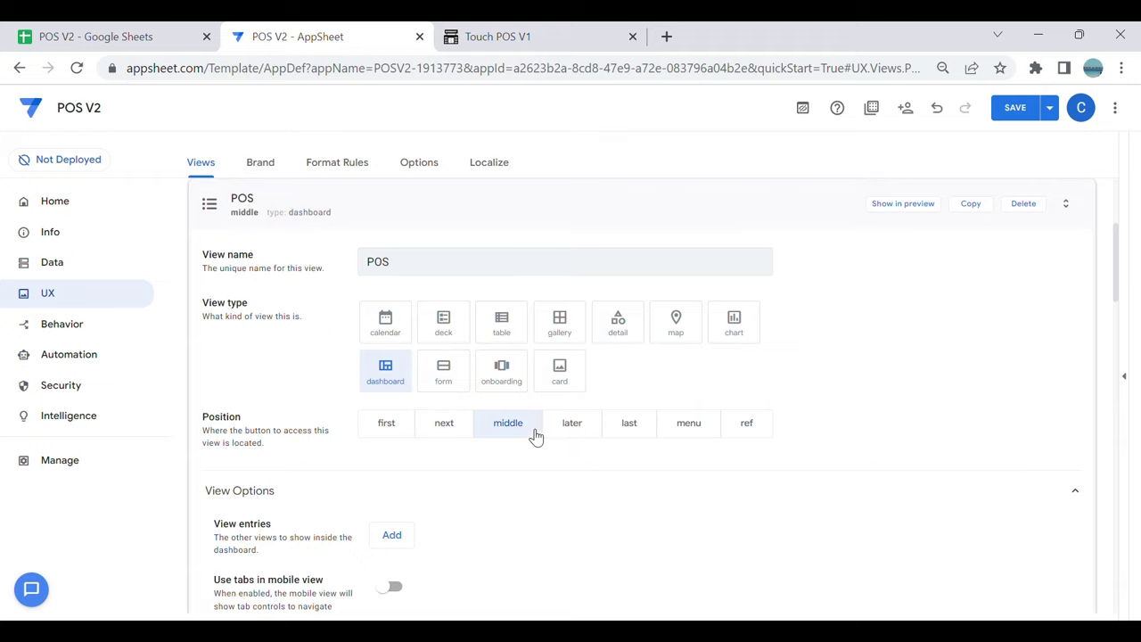
Step: Add the Items view as an entry of the POS dashboard and save the app
scroll(544, 460, down, 2)
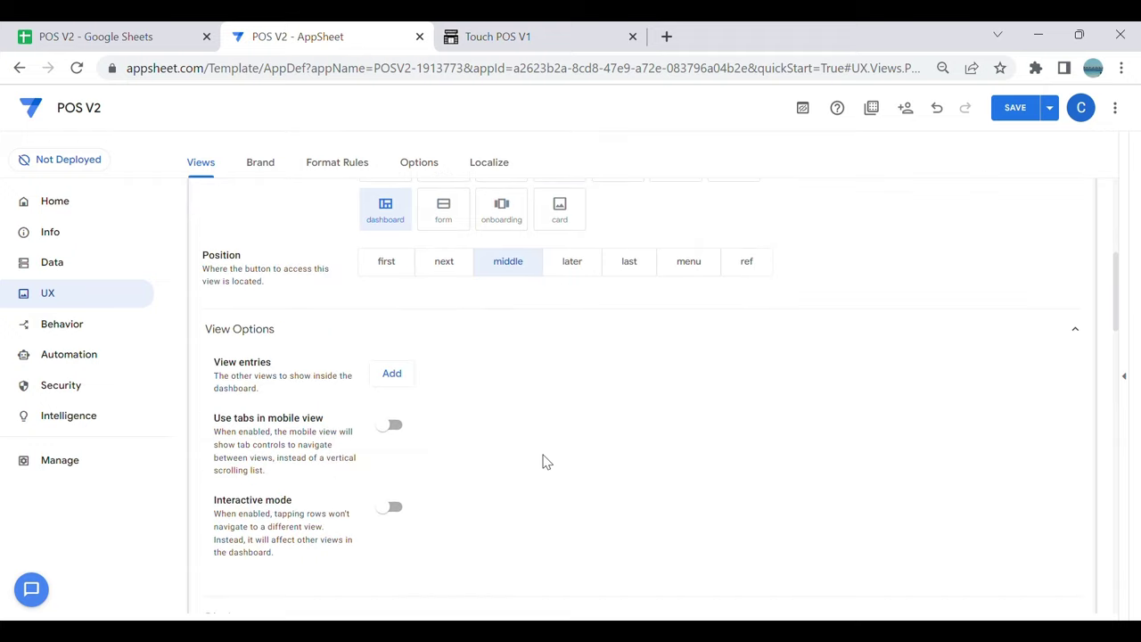
click(403, 361)
click(428, 370)
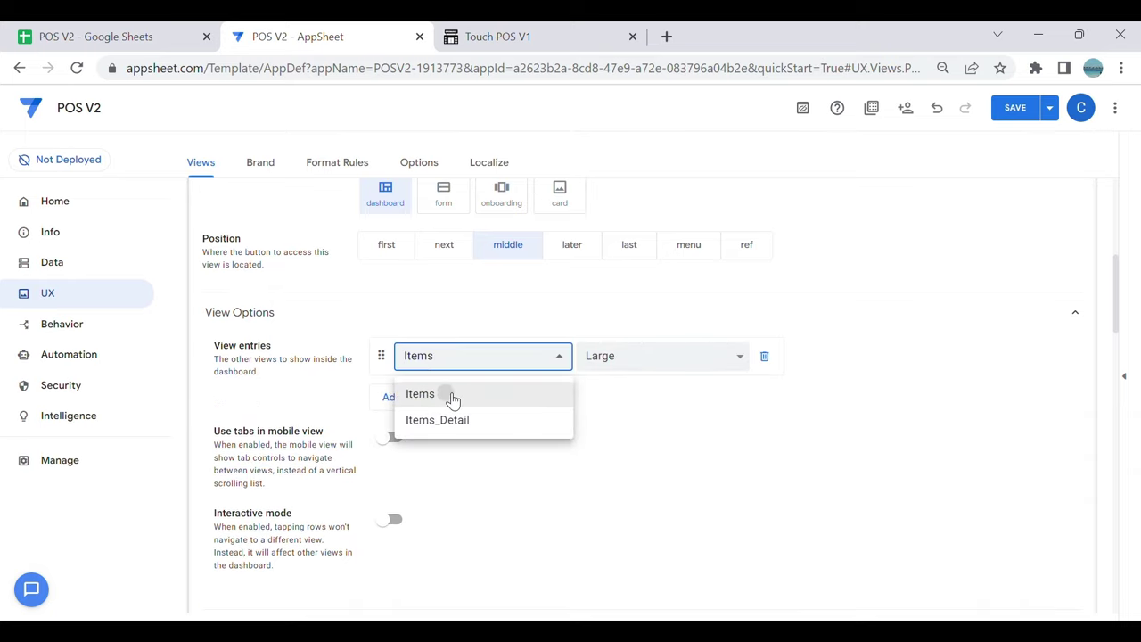
click(451, 397)
scroll(495, 504, down, 1)
scroll(499, 502, down, 1)
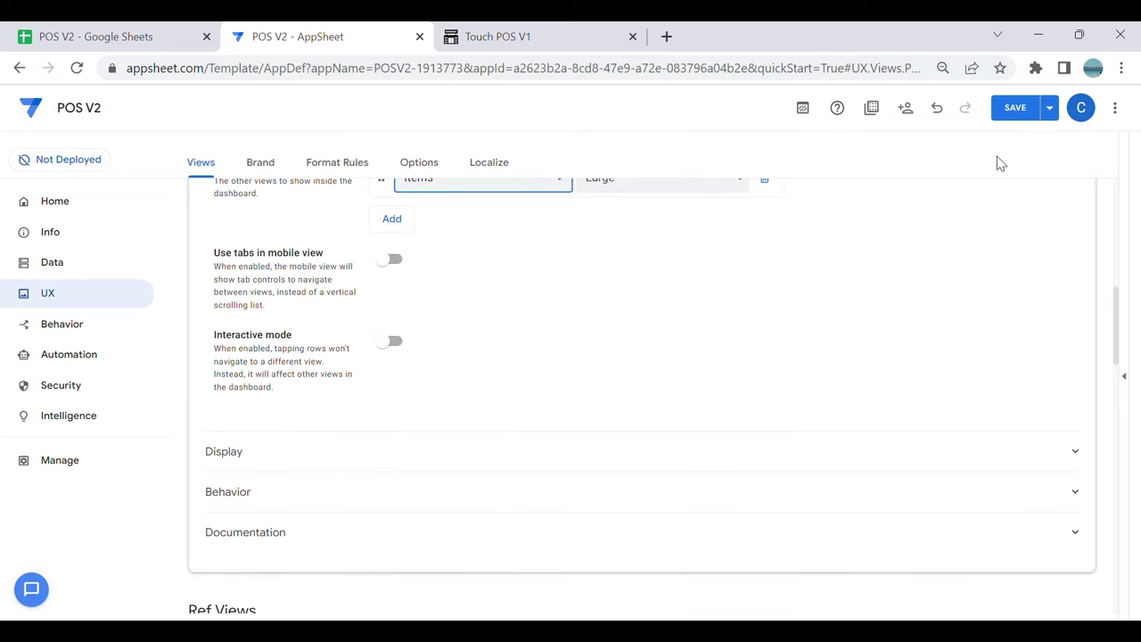
click(1016, 109)
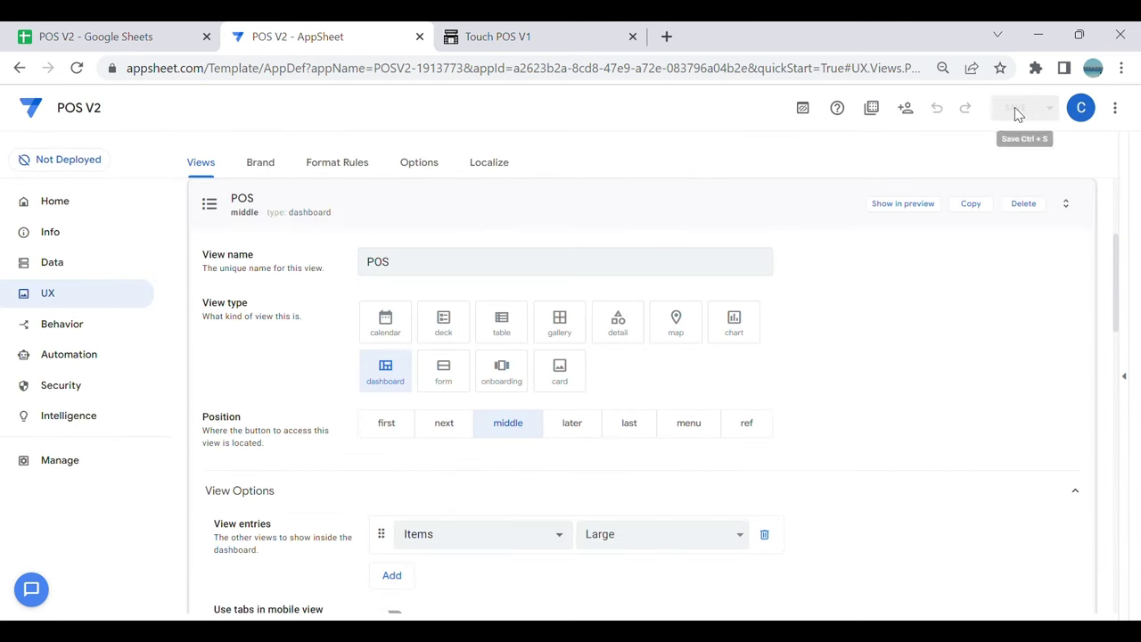
Step: Examine the POS dashboard in the app preview, looking for a way to add items
click(1125, 376)
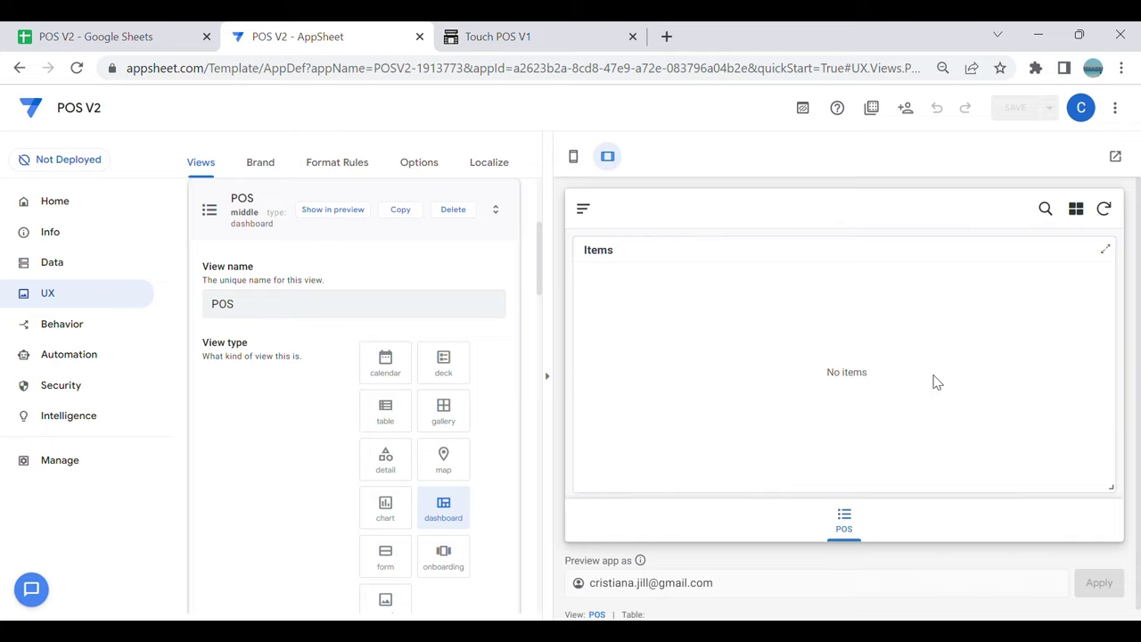
click(858, 528)
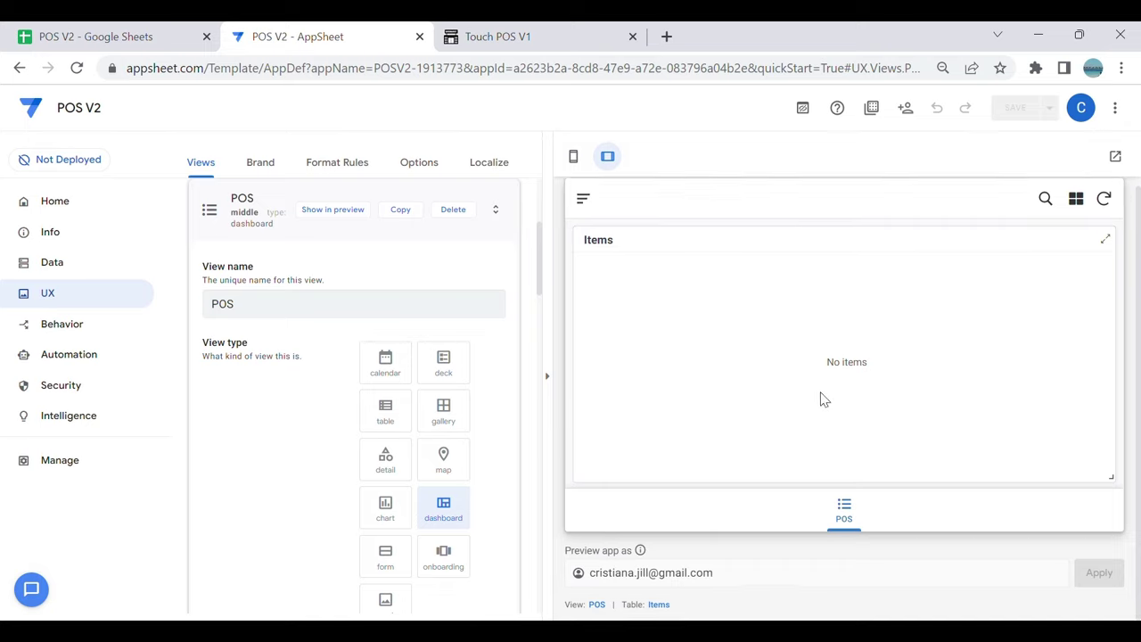
click(53, 264)
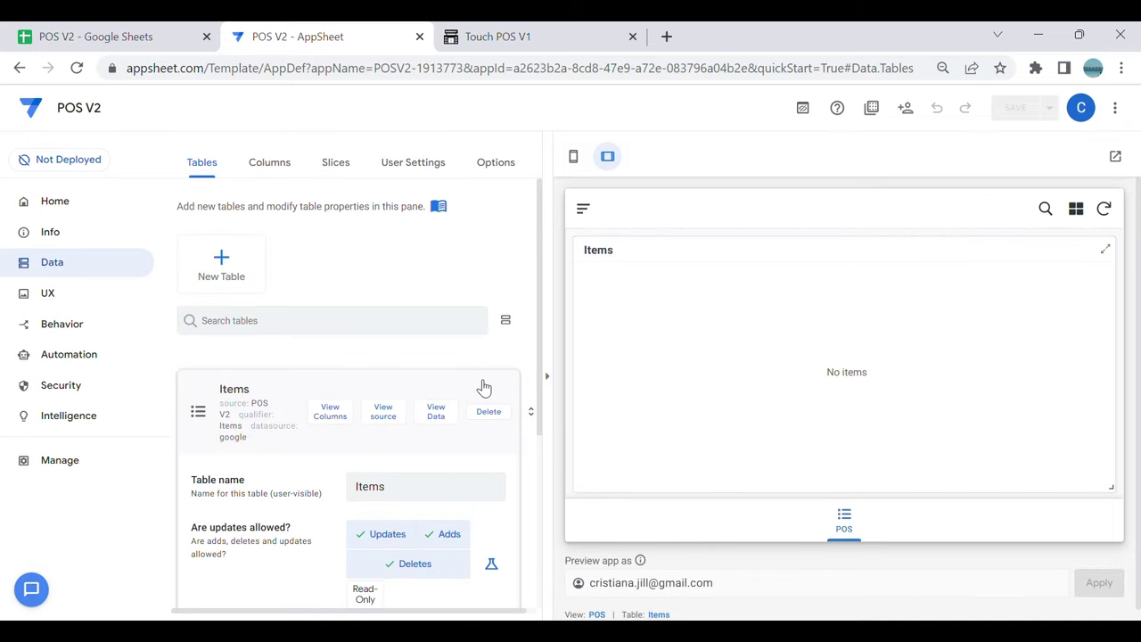
click(549, 385)
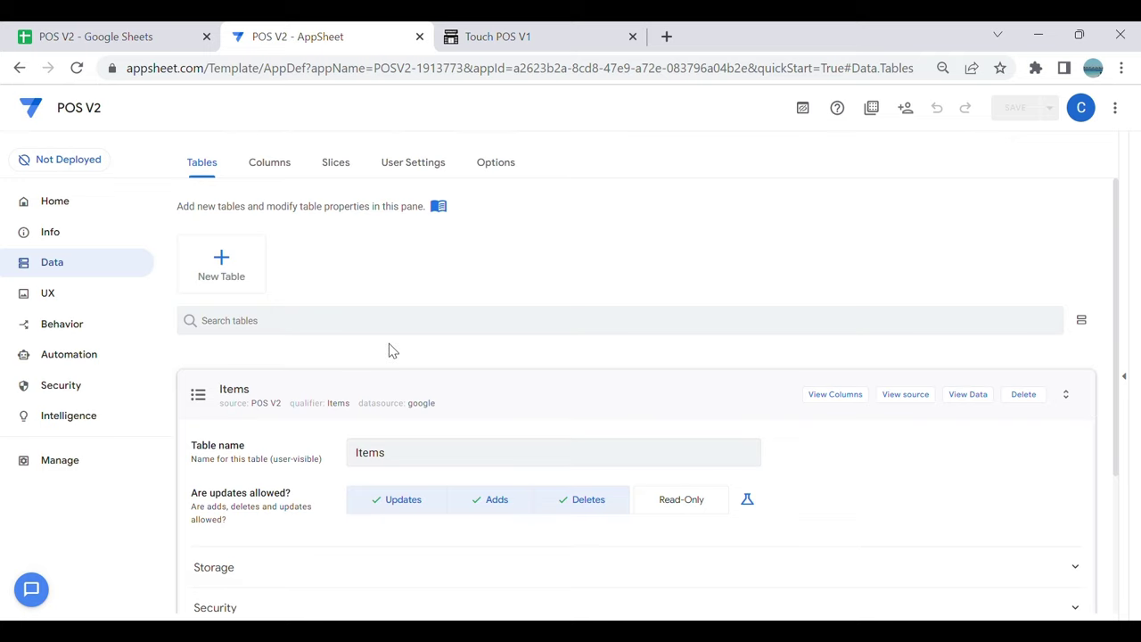
Step: Enable showing primary actions in dashboards in the UX options, check the POS preview and save the app
click(69, 295)
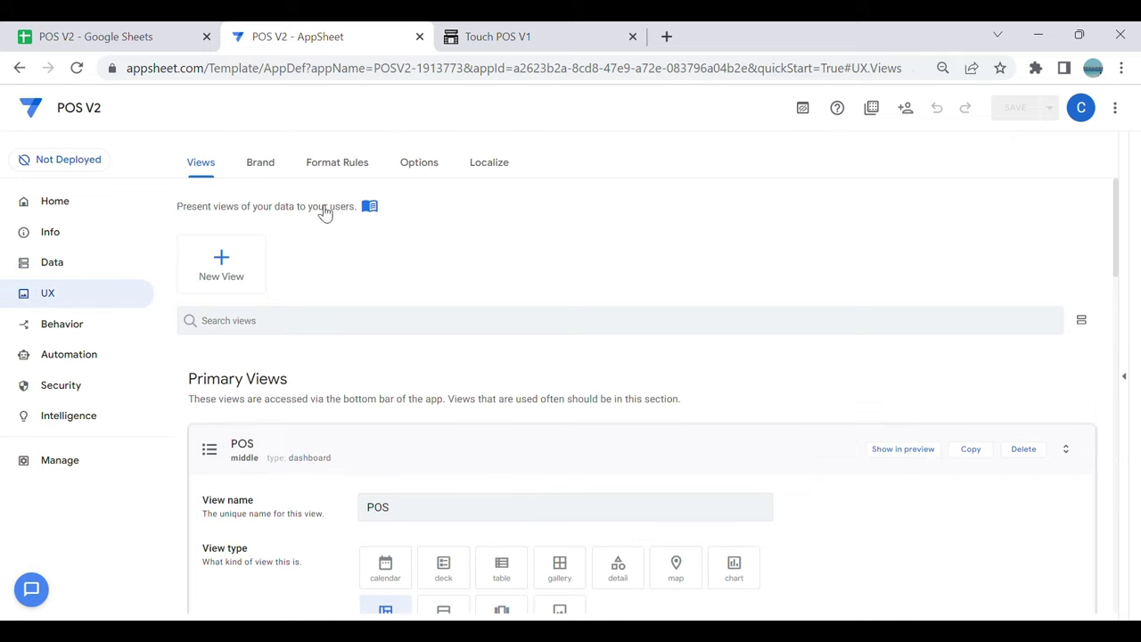
click(419, 164)
scroll(440, 309, down, 10)
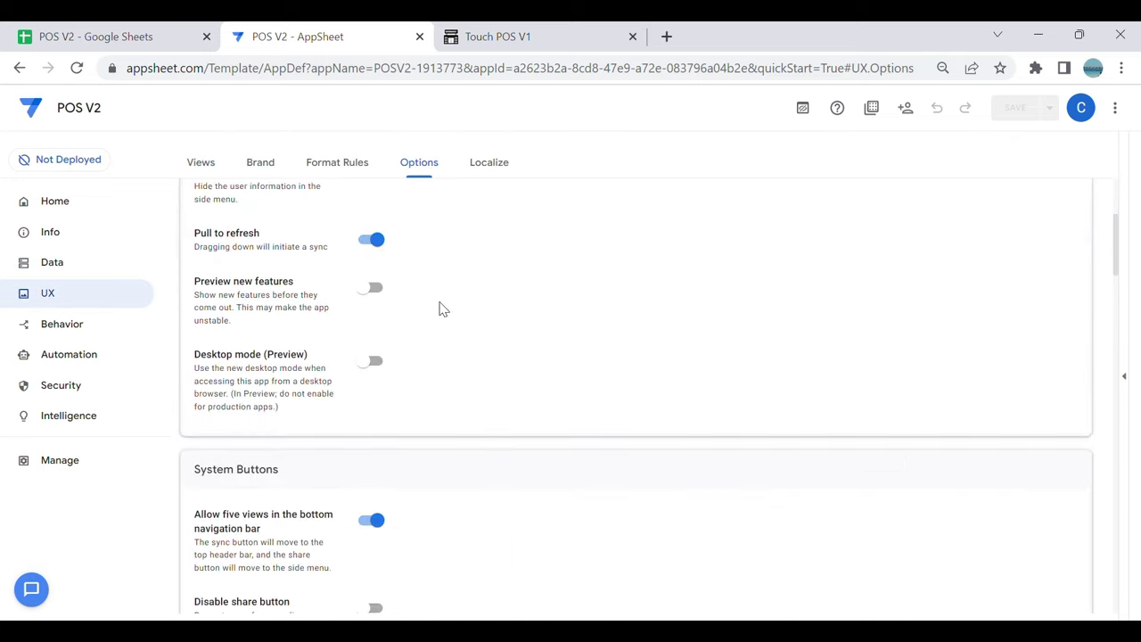
scroll(457, 346, down, 10)
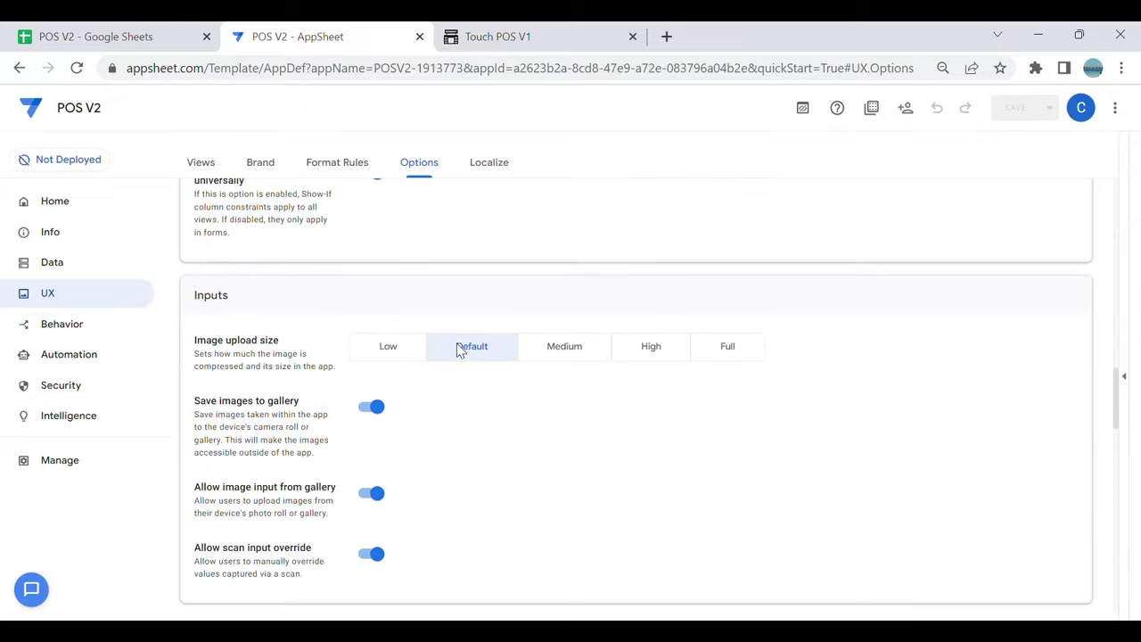
scroll(465, 352, down, 10)
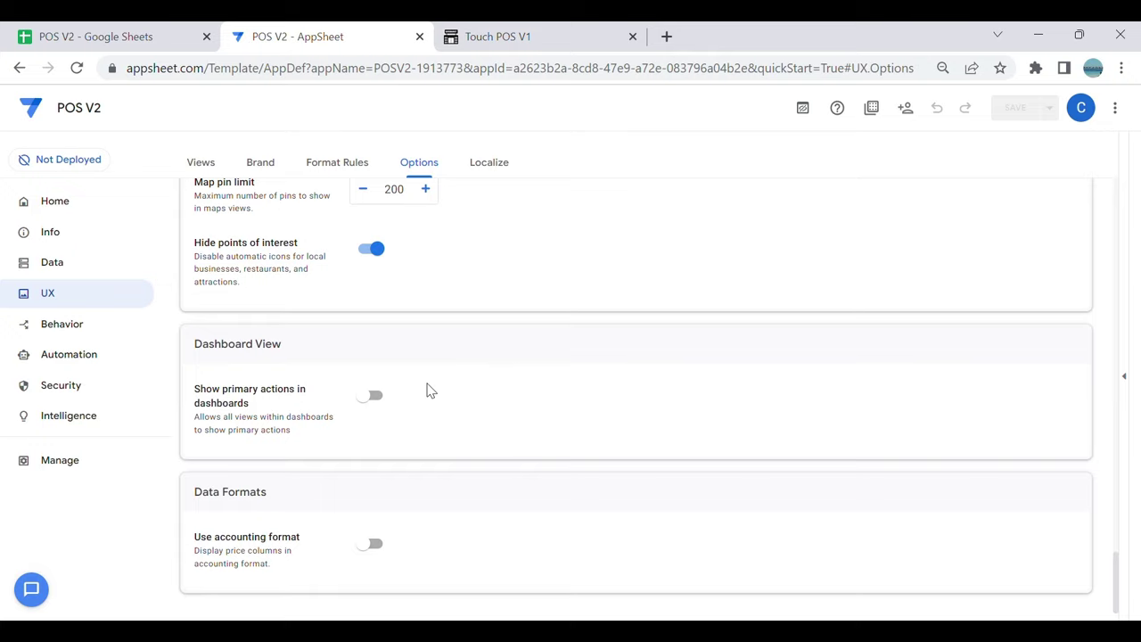
click(373, 396)
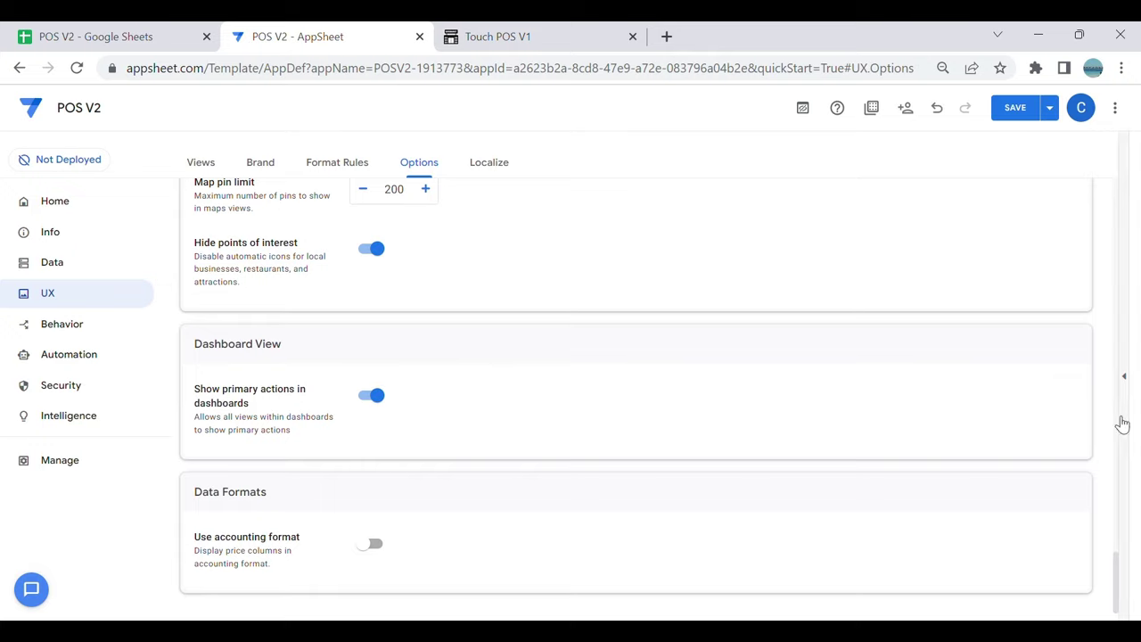
click(1125, 377)
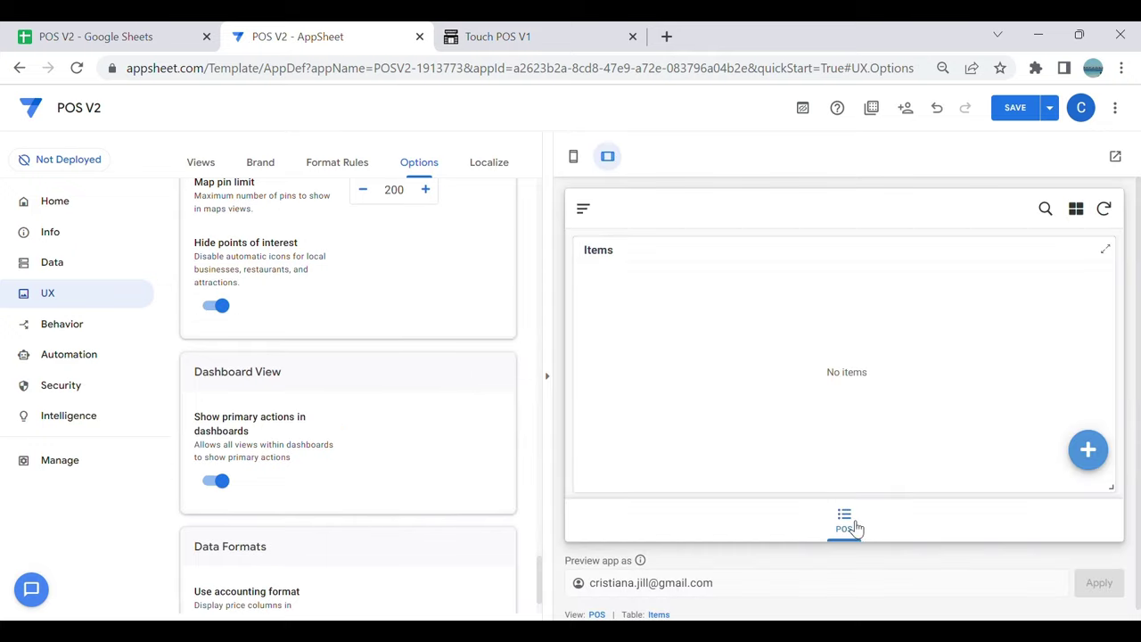
click(1014, 111)
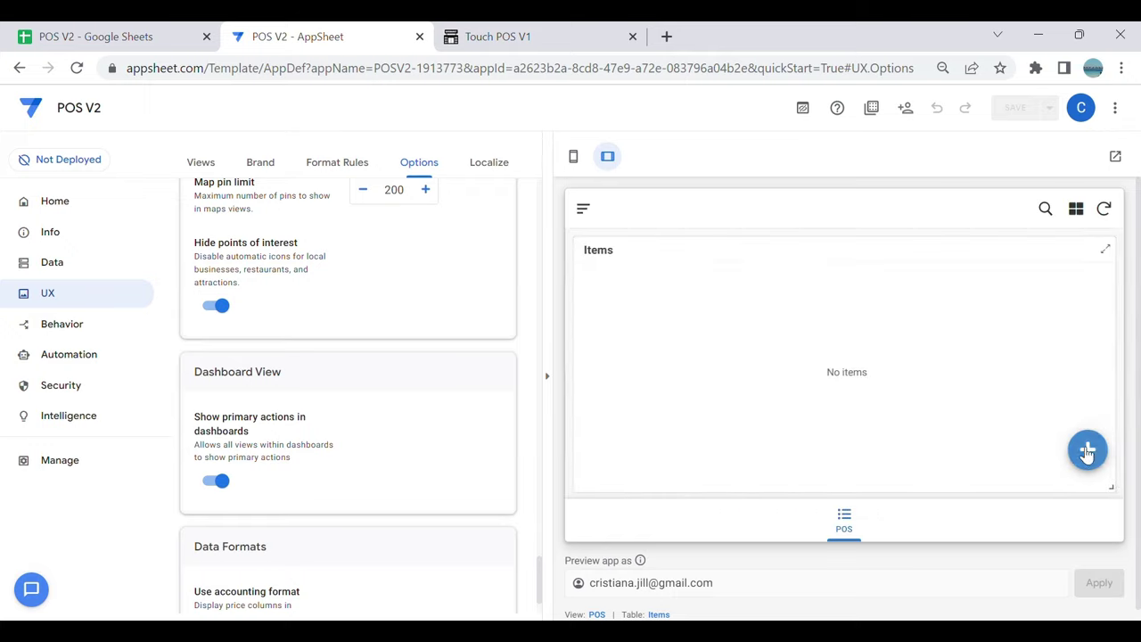
Step: Add a new item in category Fruits named Apple with a unit price of $3 and an apple photo, and save it
click(1087, 447)
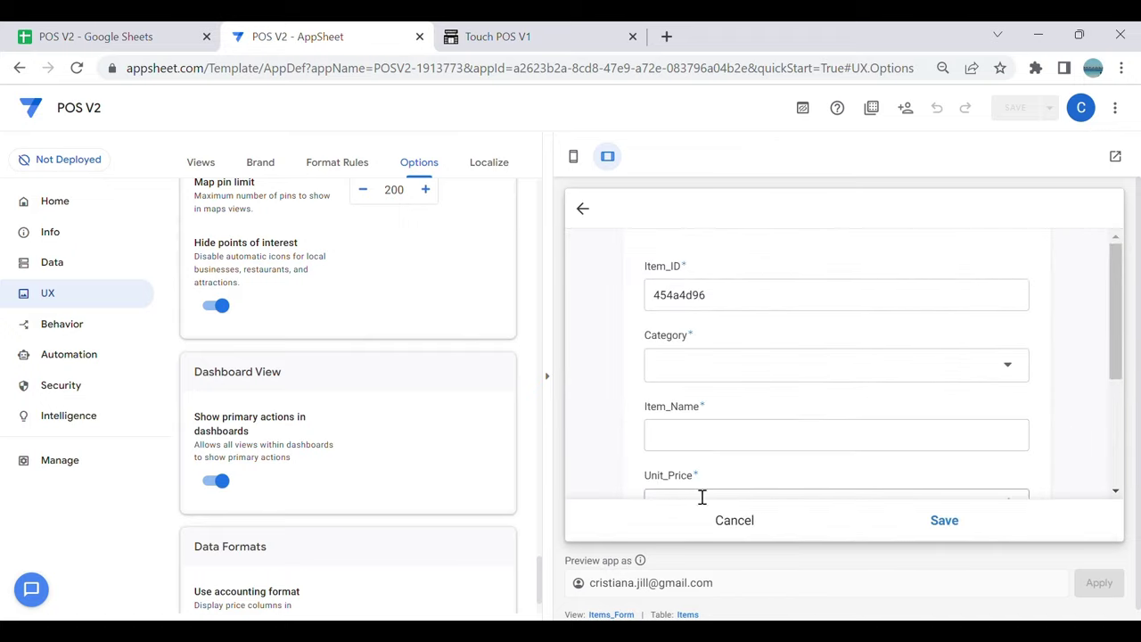
click(720, 379)
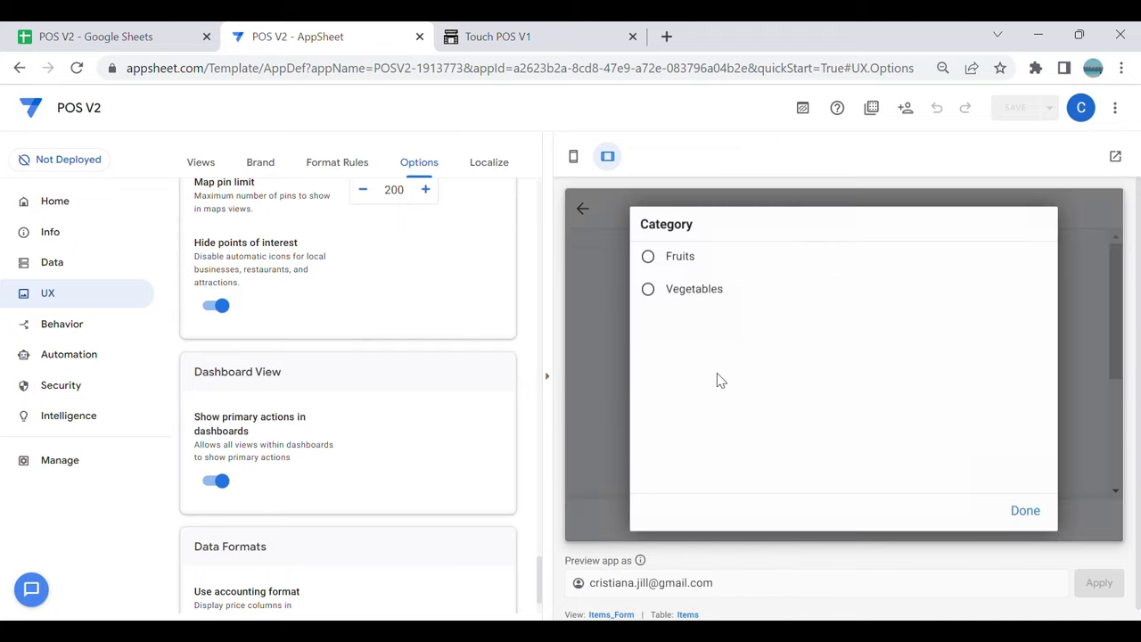
click(720, 267)
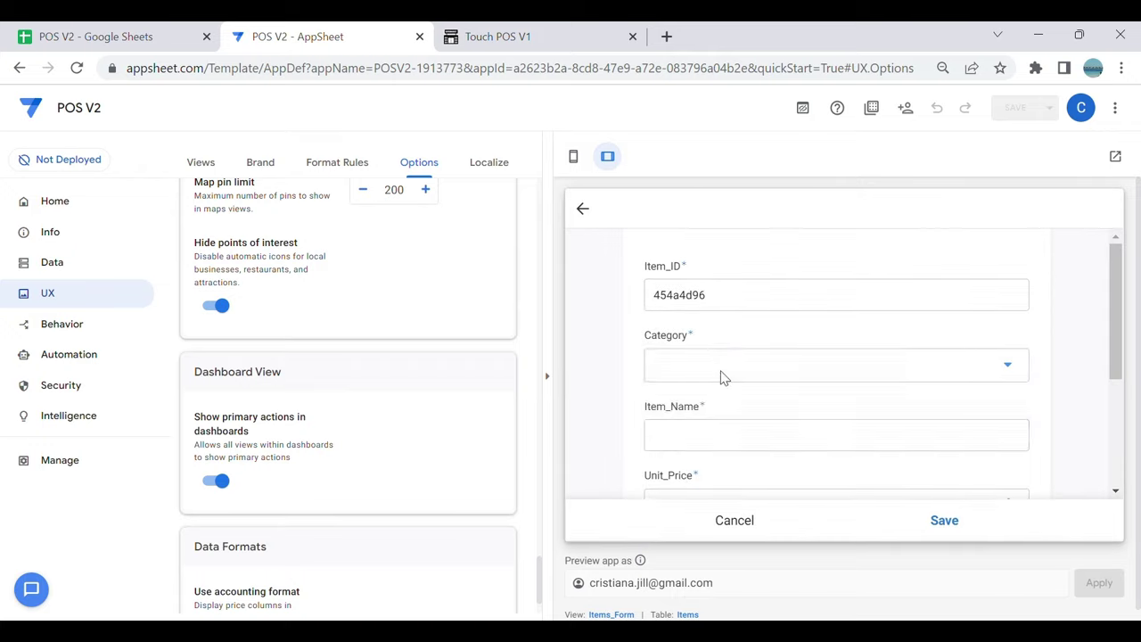
click(723, 438)
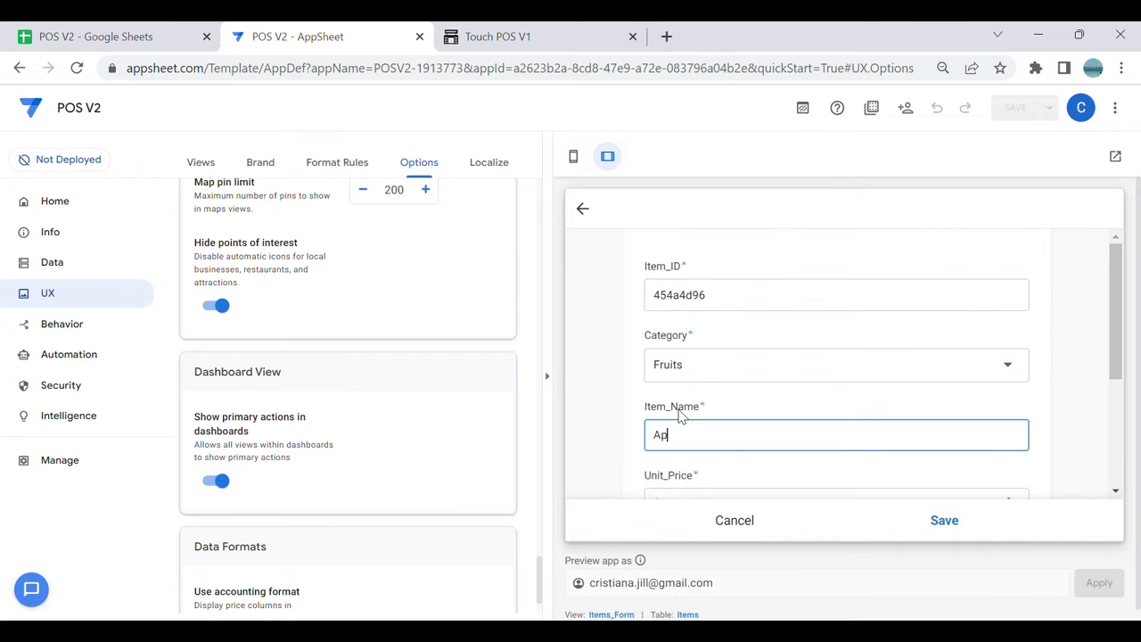
scroll(820, 324, down, 2)
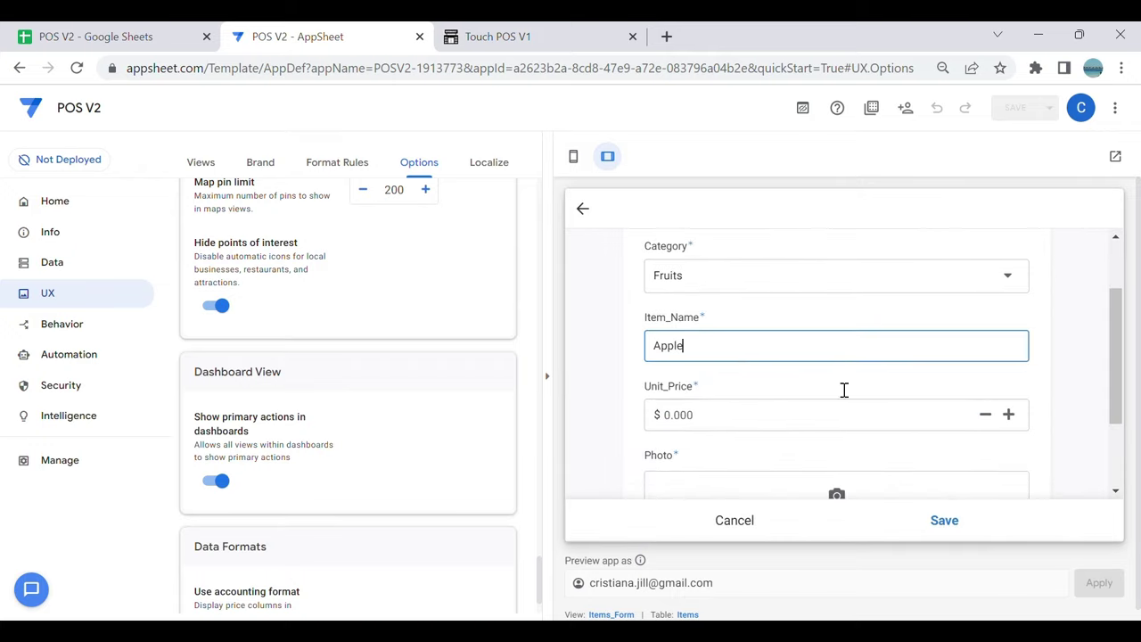
click(737, 421)
text(3)
scroll(737, 421, down, 2)
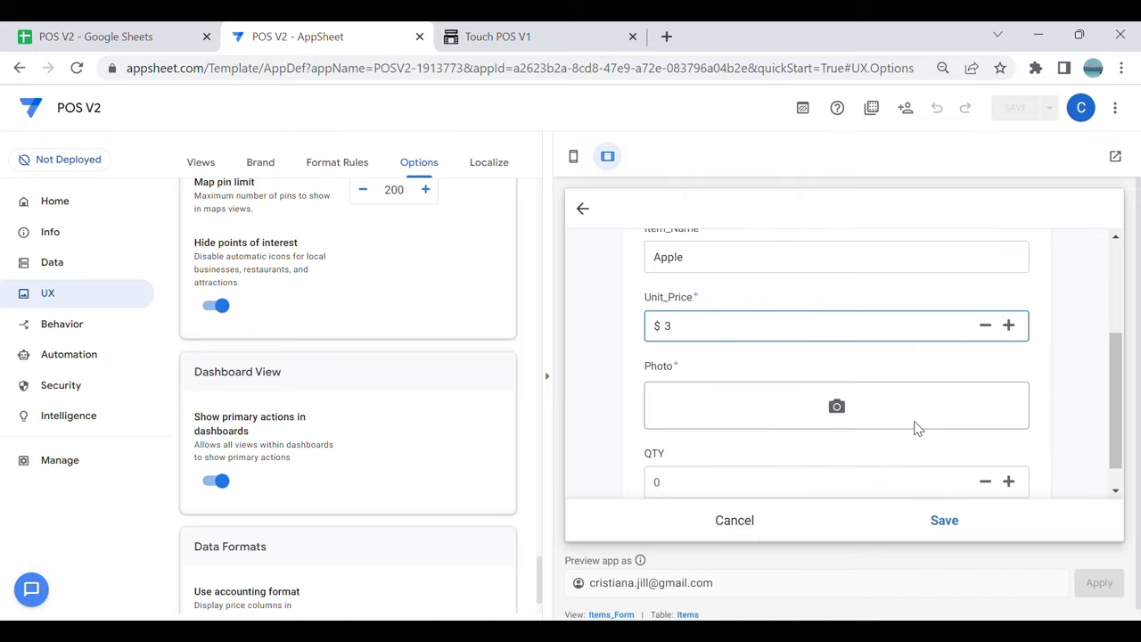
click(836, 413)
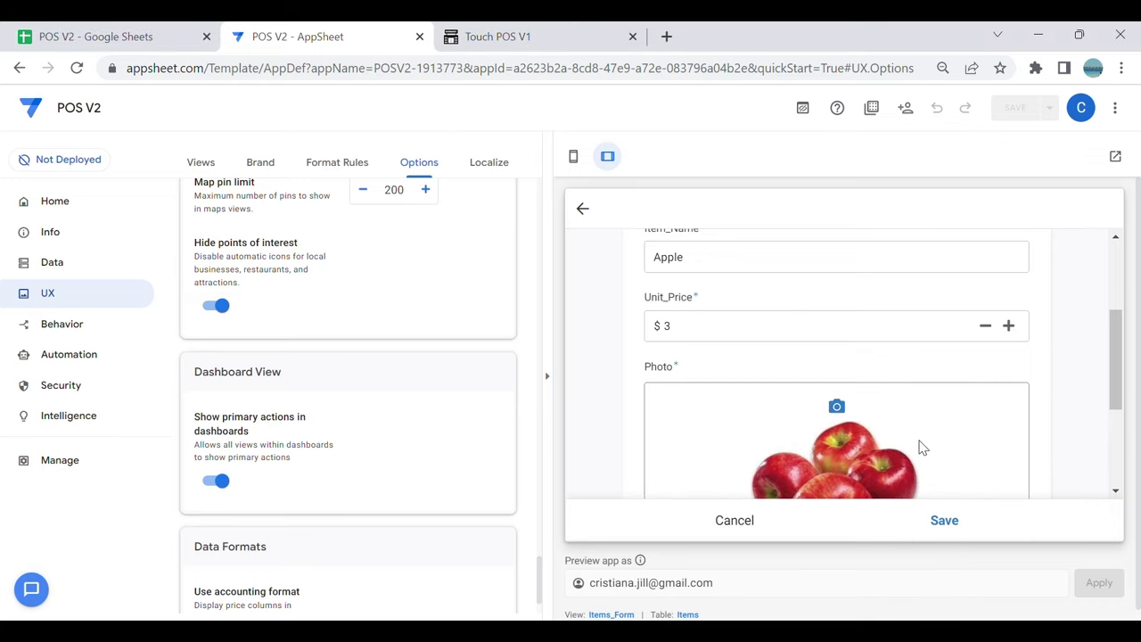
click(943, 522)
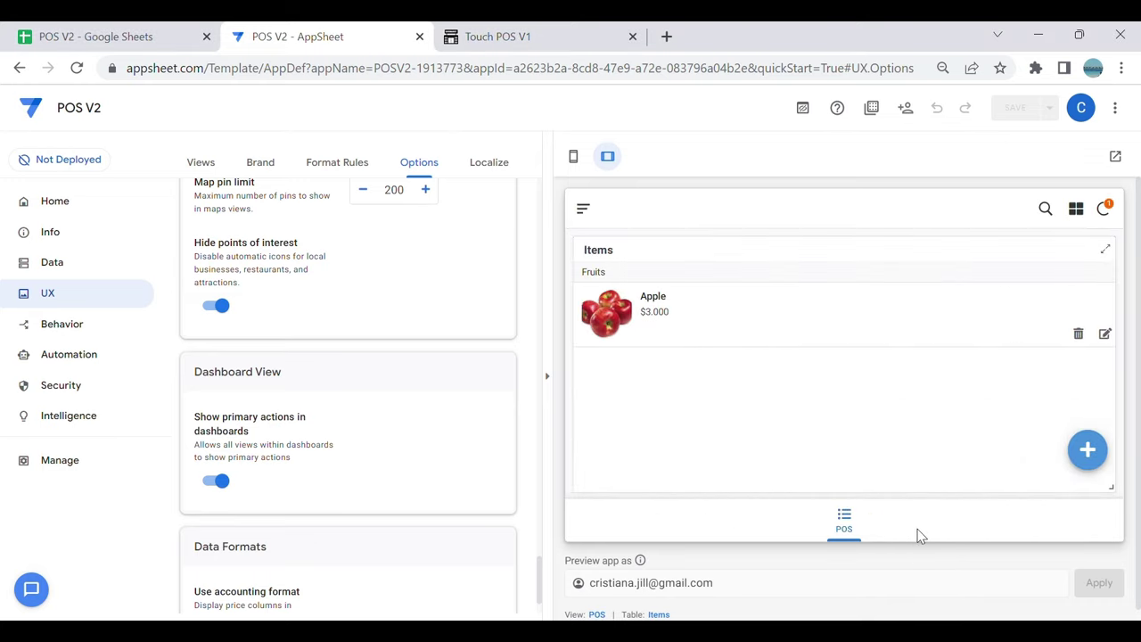
Step: Examine the QTY field on a new item form in the app preview
click(1089, 451)
scroll(834, 389, down, 2)
scroll(837, 397, down, 1)
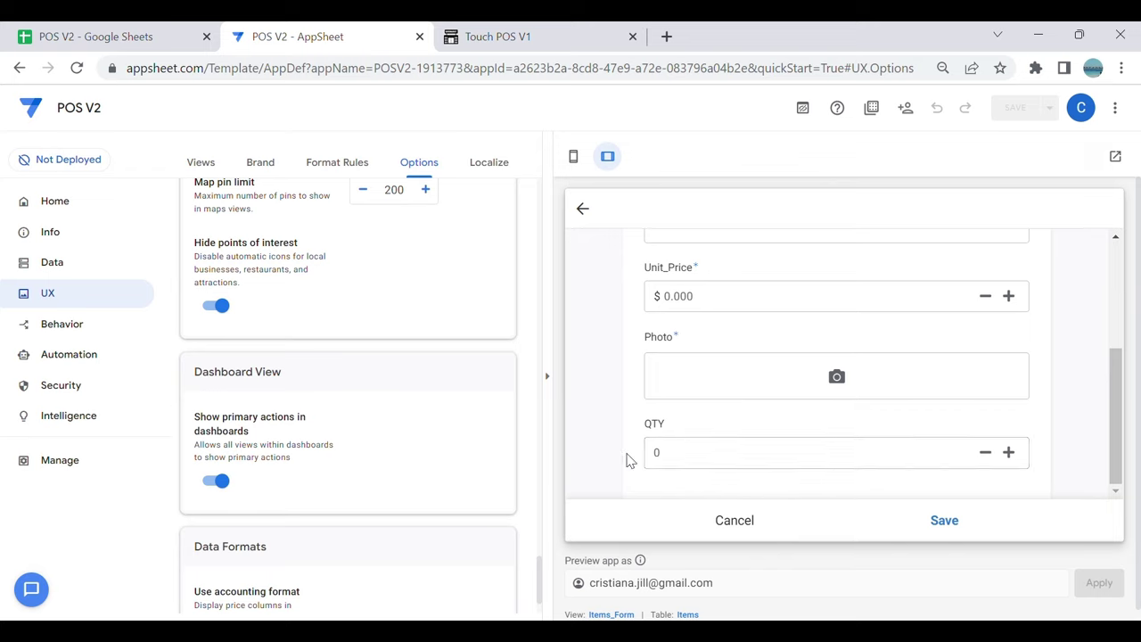
Step: Open the Show_If expression of the QTY column in the Items table
click(61, 263)
click(331, 411)
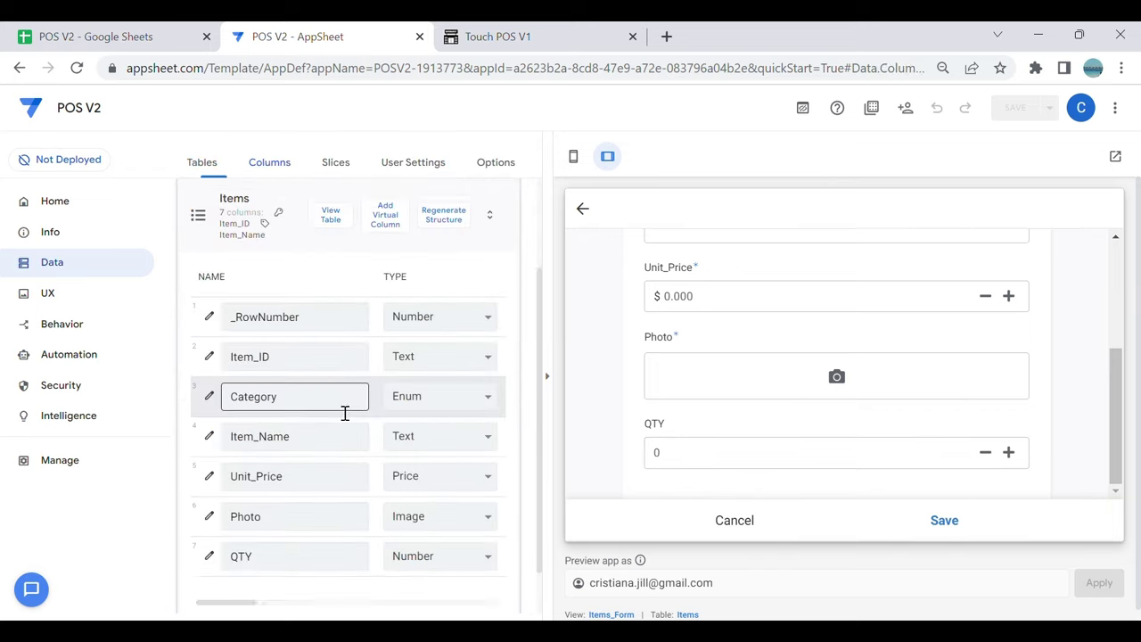
scroll(349, 402, down, 2)
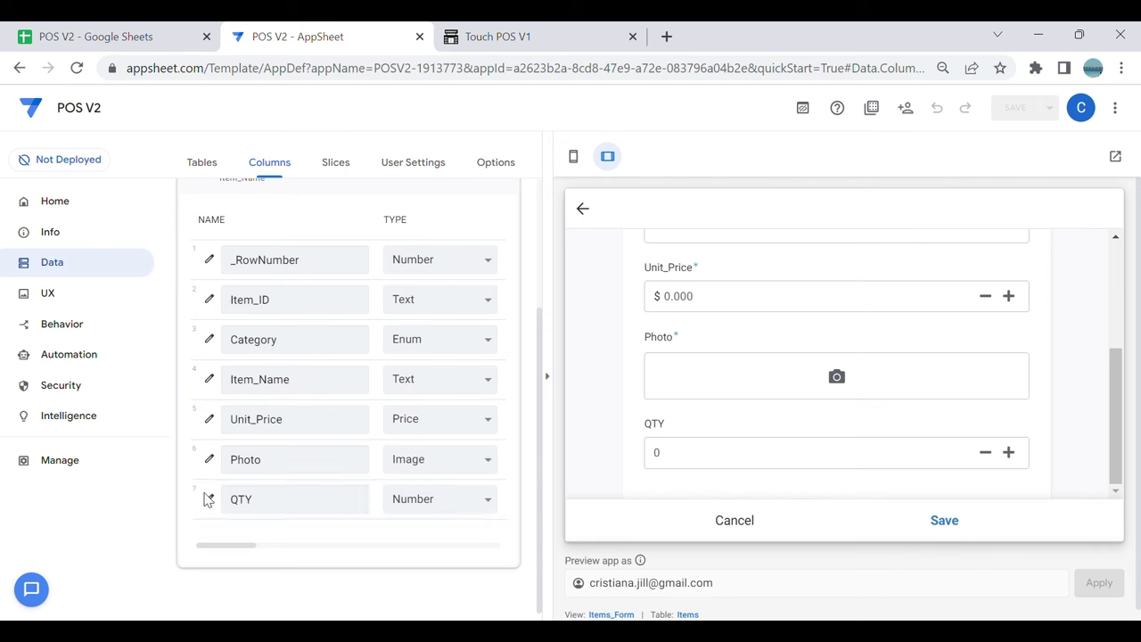
click(209, 498)
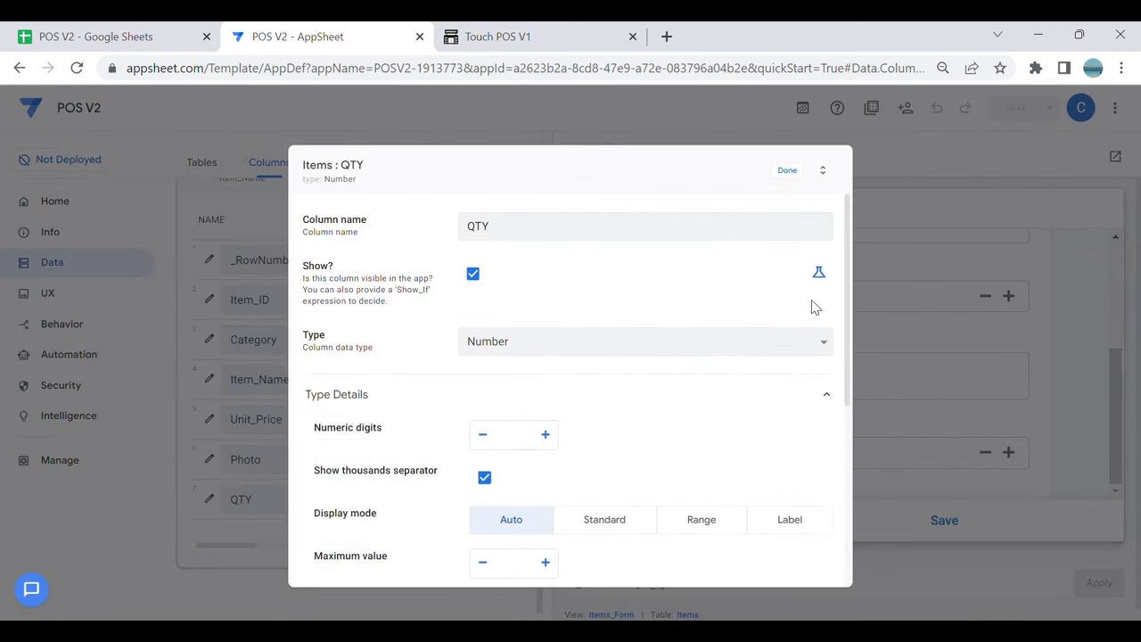
click(818, 271)
click(748, 282)
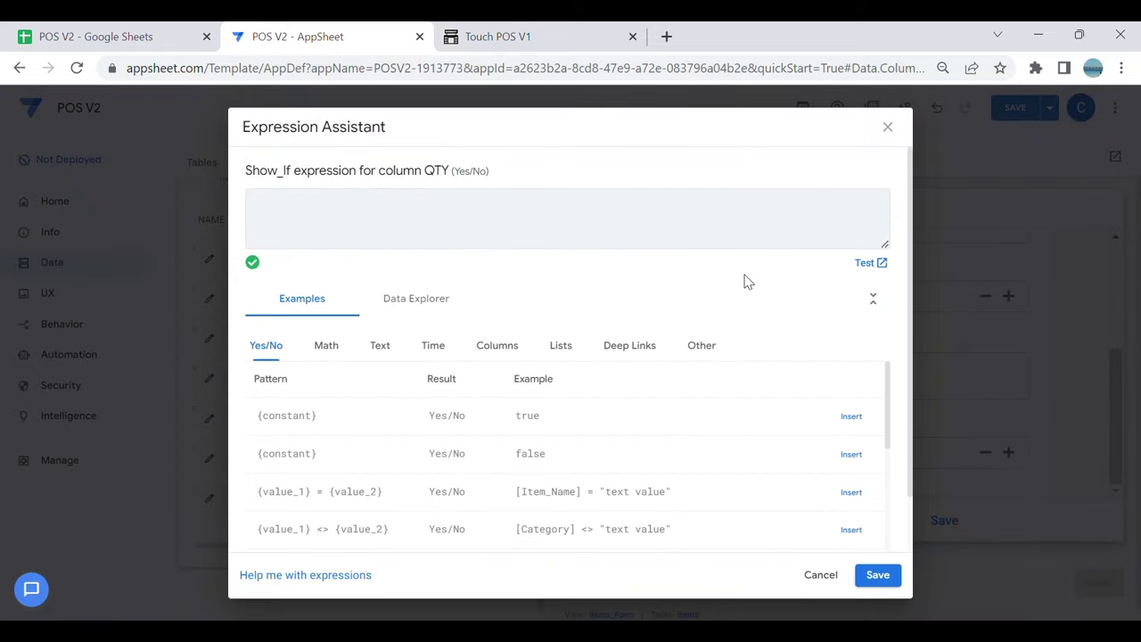
Step: Try the Show_If expression Not(In(Context("ViewType")),Form) for the QTY column
text(Co)
text(ot)
text((In()
text(Context)
text(("ViewT)
text(ype)
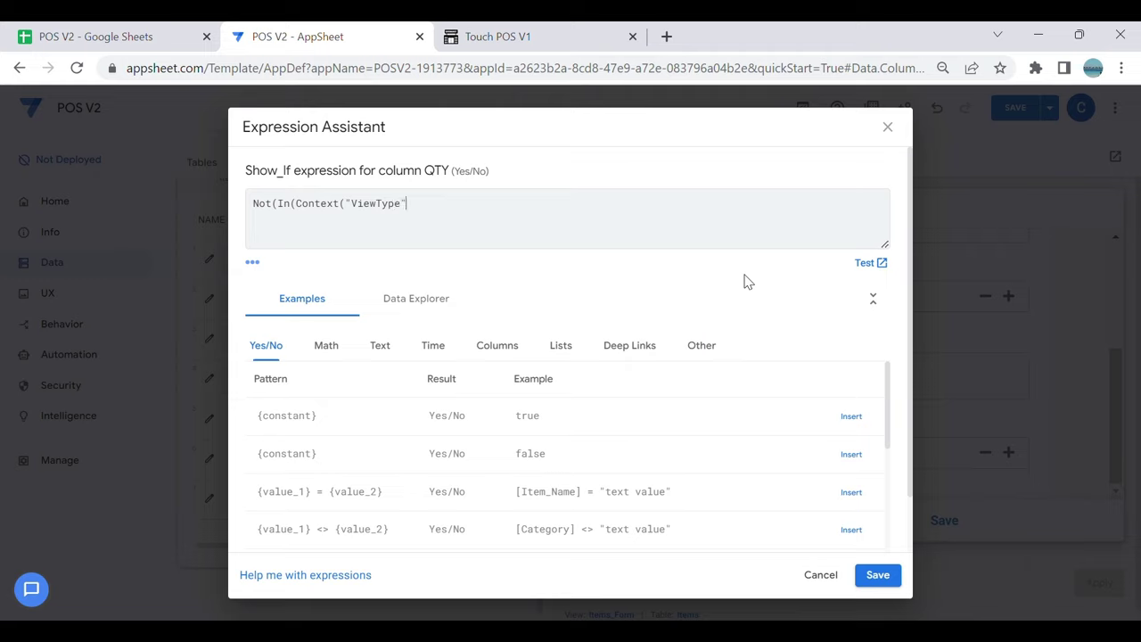
text(),Form)
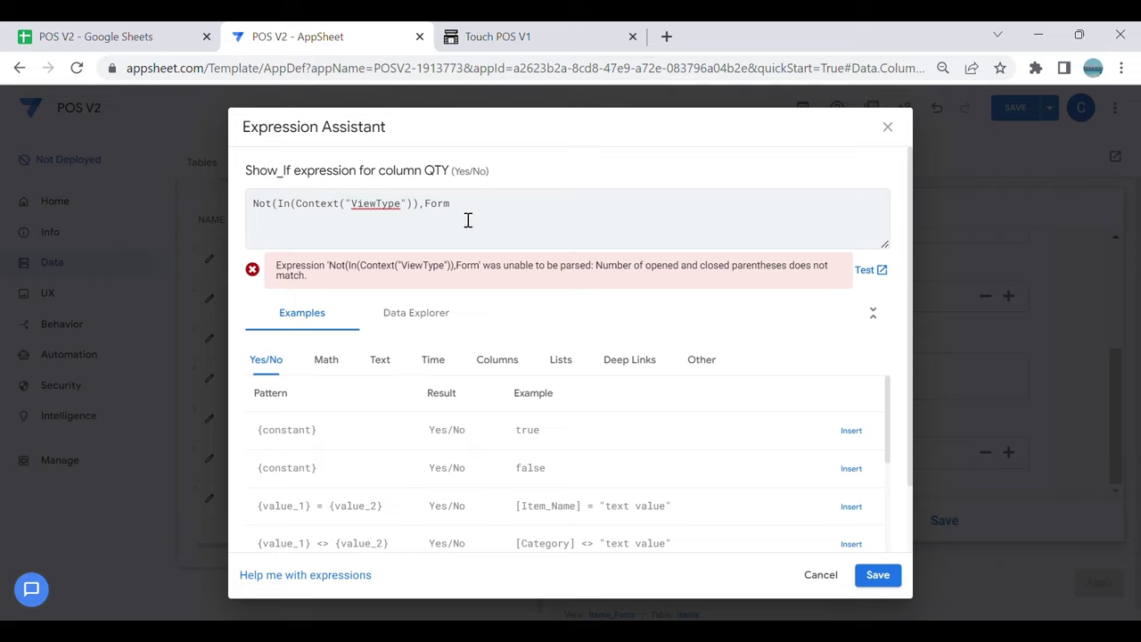
text())
click(434, 216)
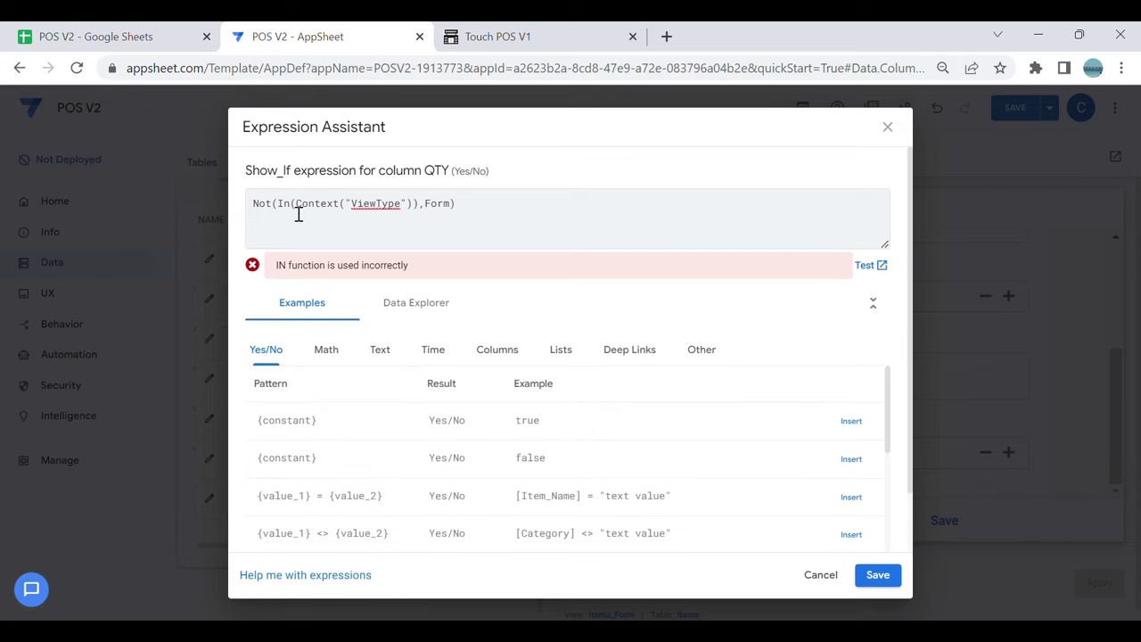
Step: Rewrite the QTY column's Show_If expression as Context("ViewType")<>"Form"
drag(295, 207, 164, 198)
key(BackSpace)
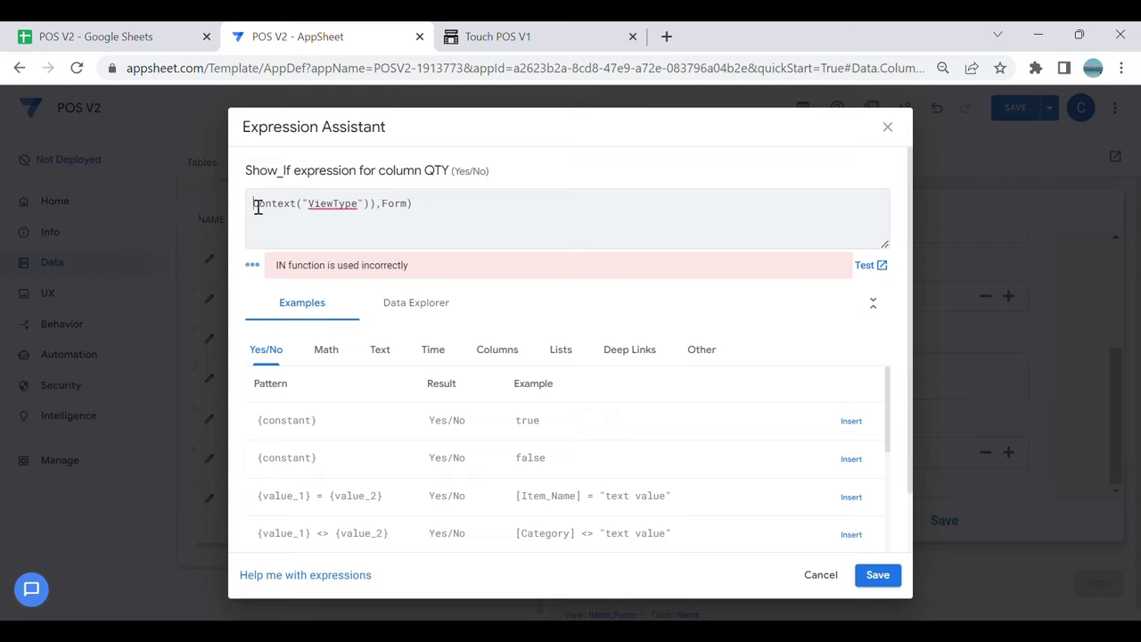
click(392, 212)
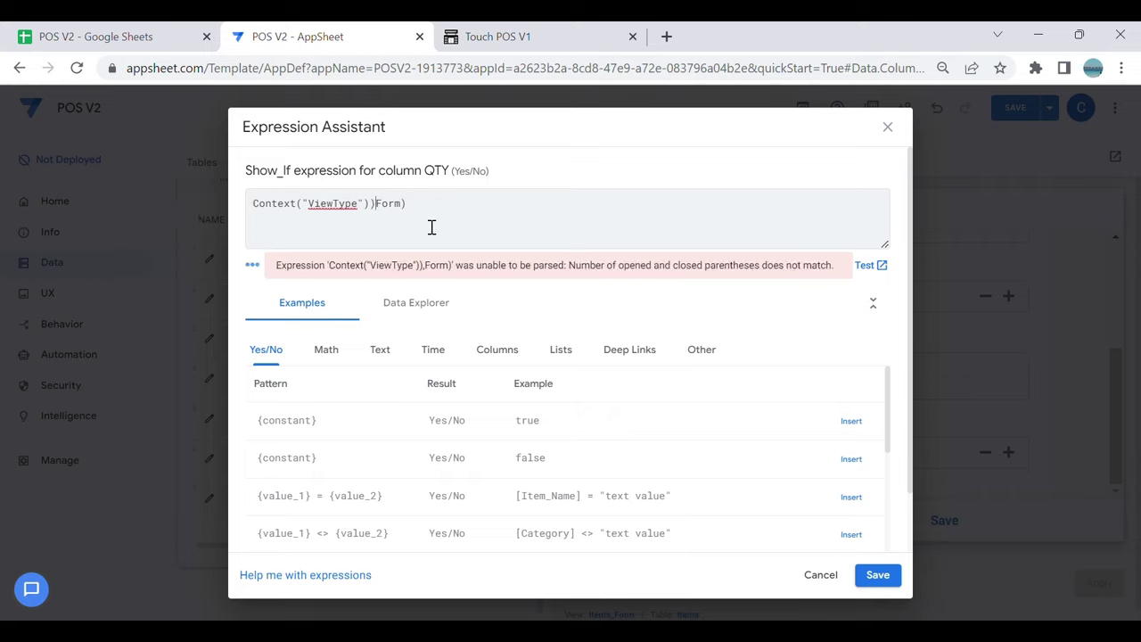
key(BackSpace)
key(BackSpace)
text(<>)
text("")
text("")
key(BackSpace)
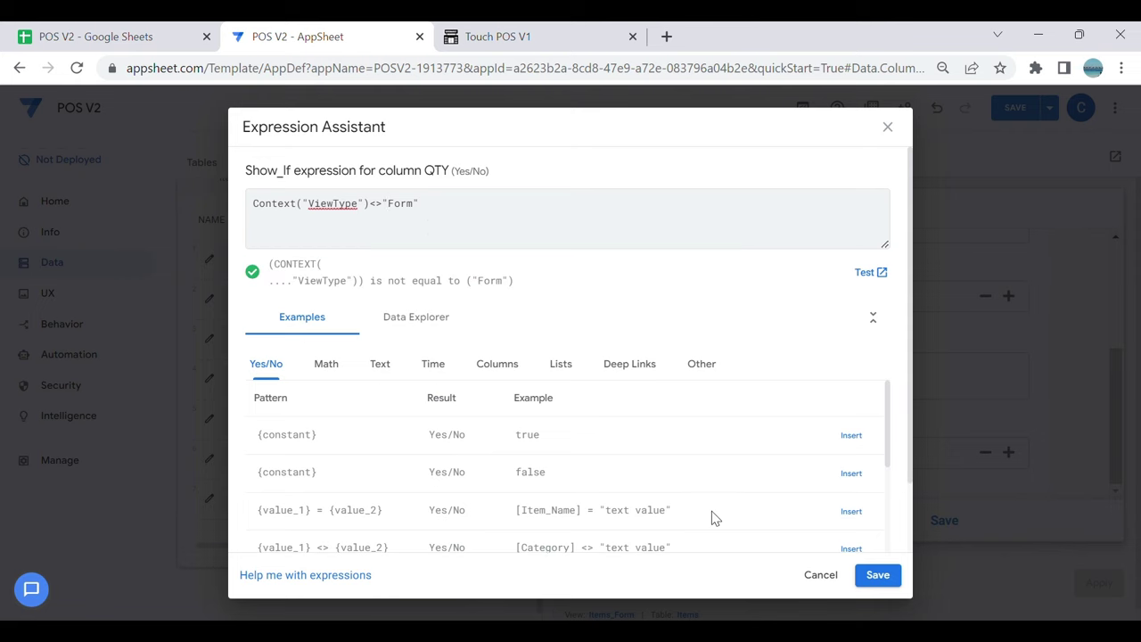
Step: Save the QTY expression, finish the column settings, save the app and cancel the open item form in the preview
click(878, 575)
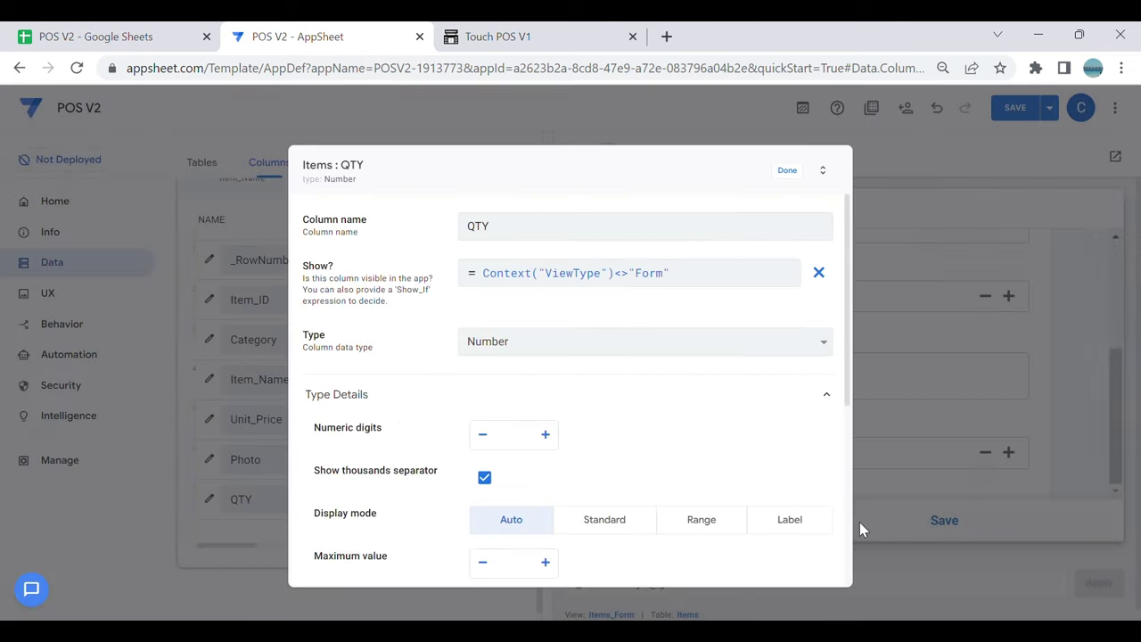
click(791, 172)
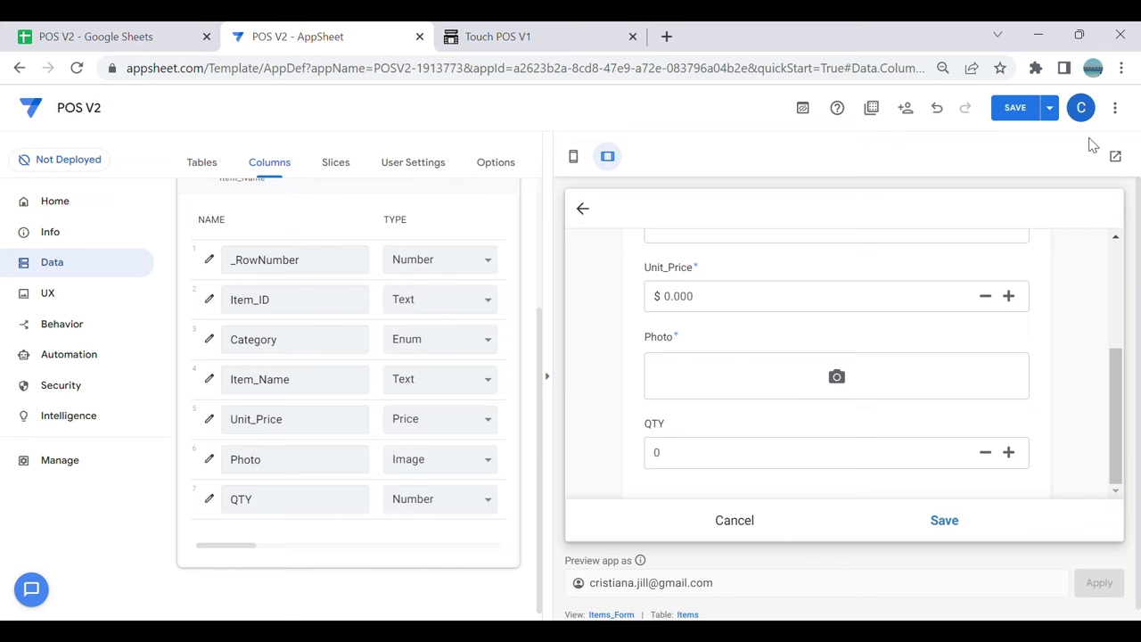
click(1023, 110)
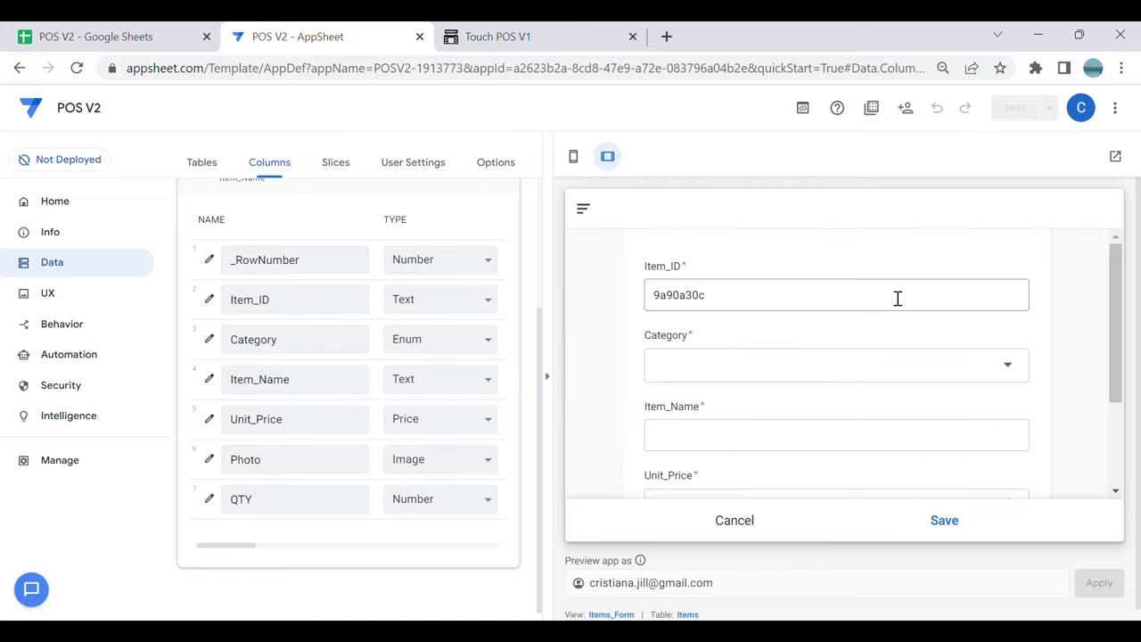
click(738, 524)
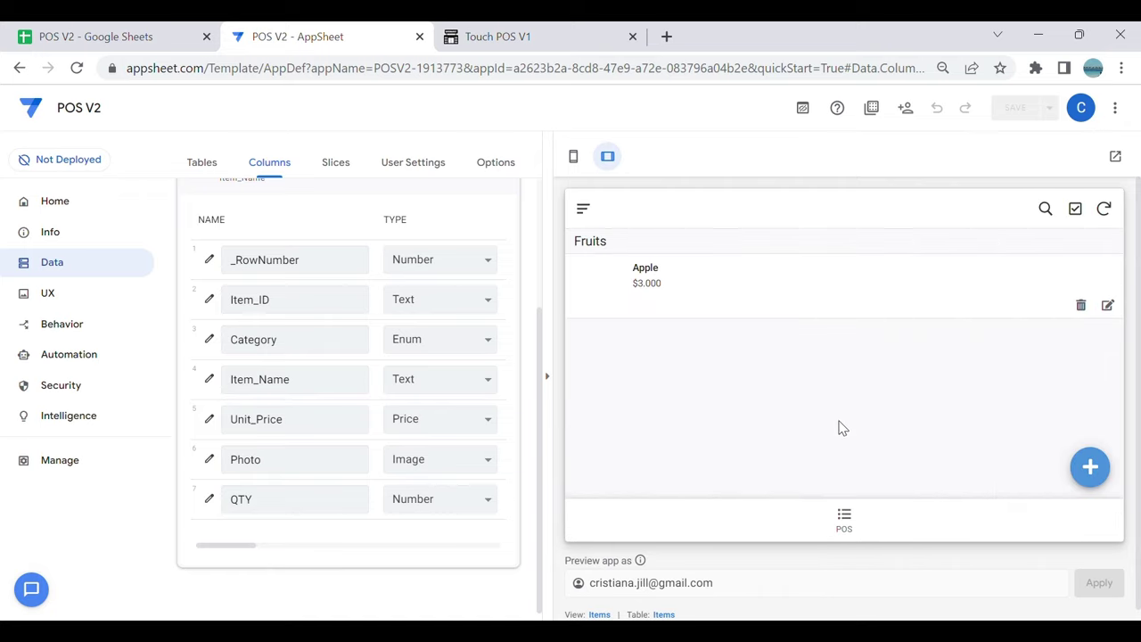
Step: Turn off the action bar shown on each row of the Items deck view
click(73, 296)
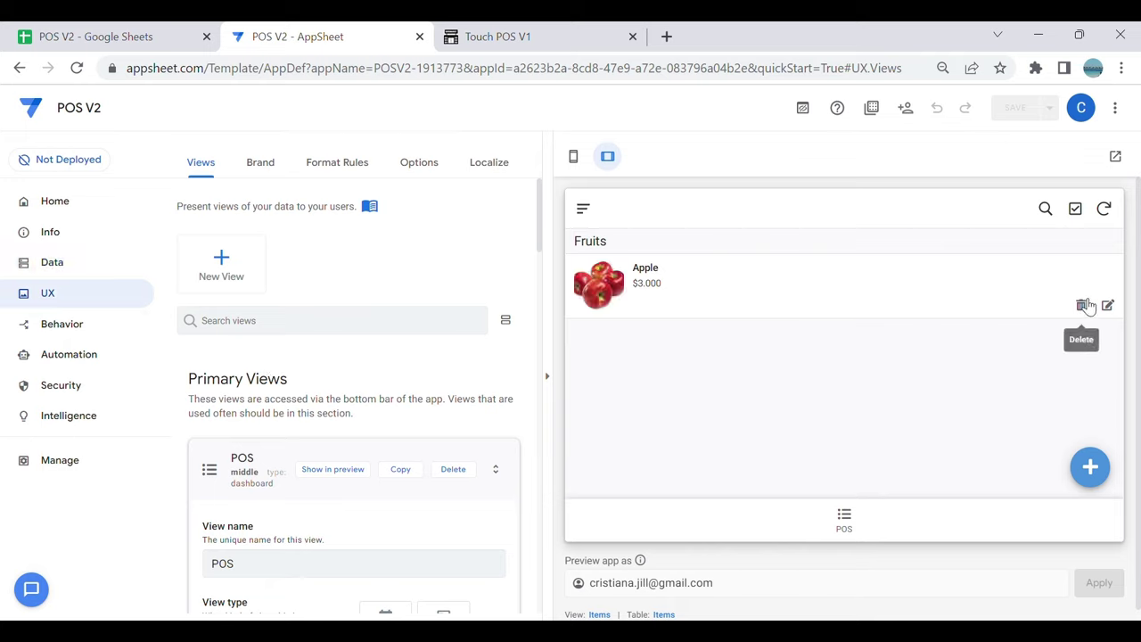
scroll(407, 400, down, 10)
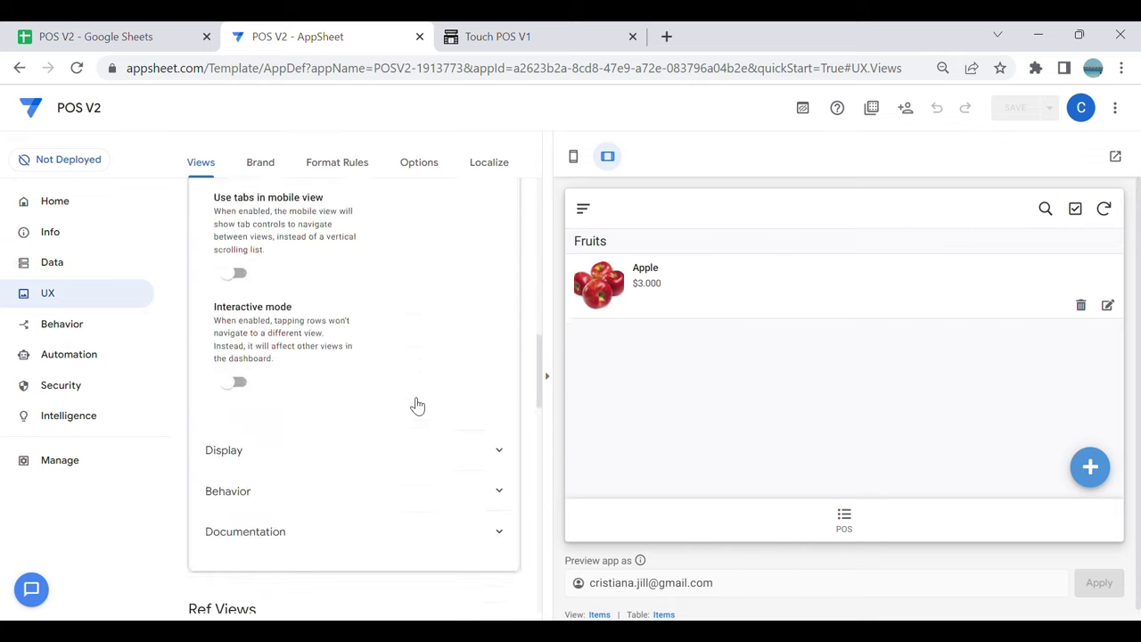
scroll(417, 405, down, 5)
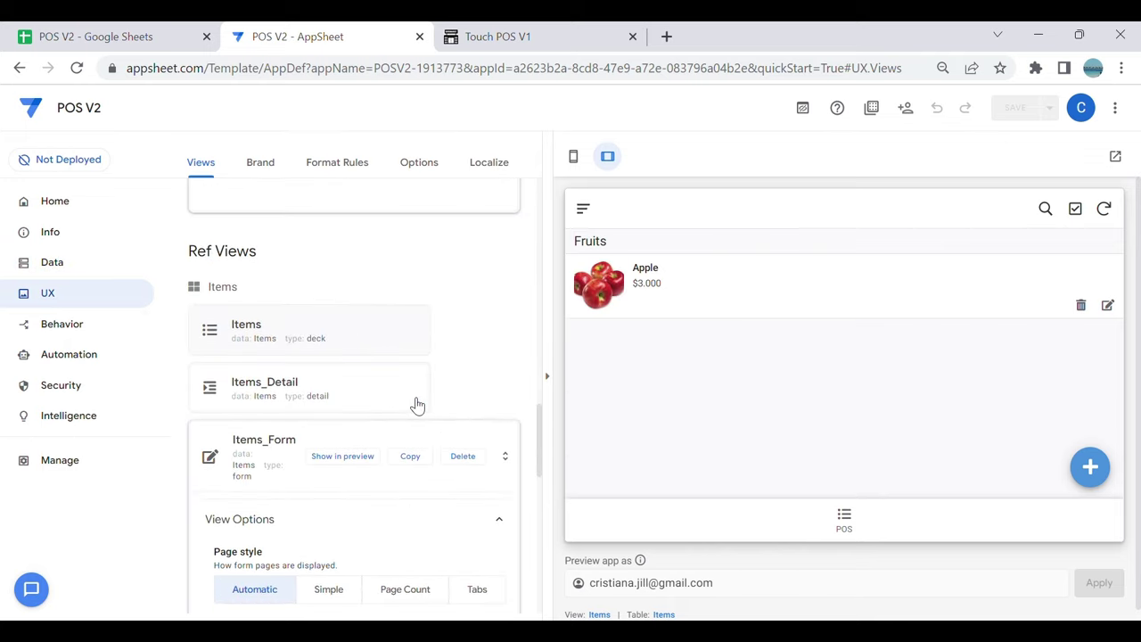
click(609, 614)
scroll(290, 428, down, 5)
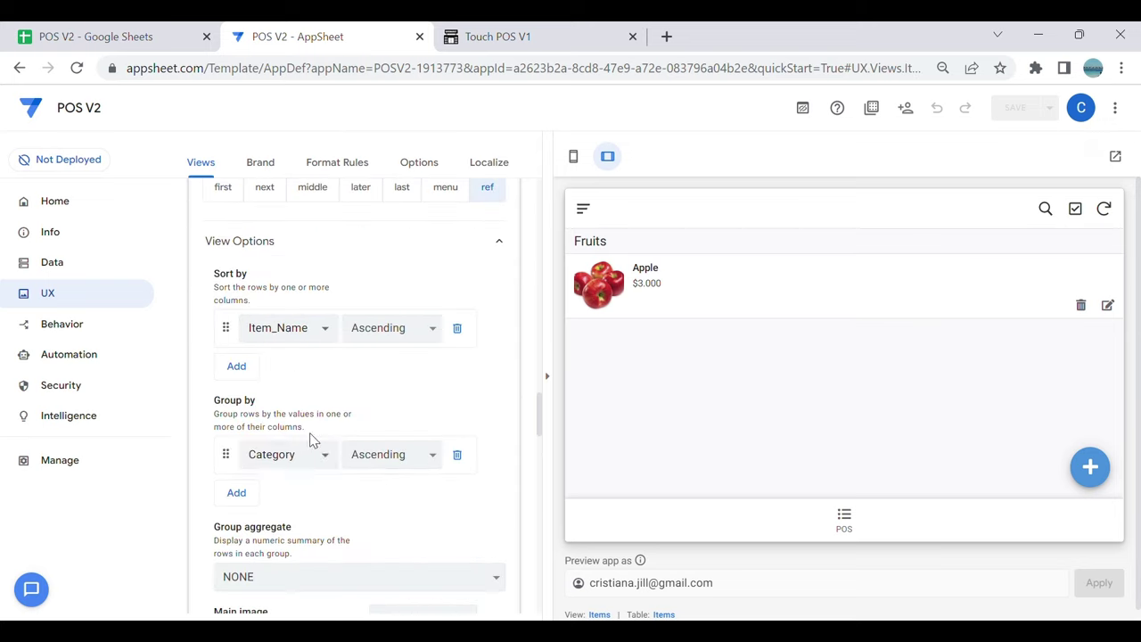
scroll(311, 446, down, 10)
click(243, 459)
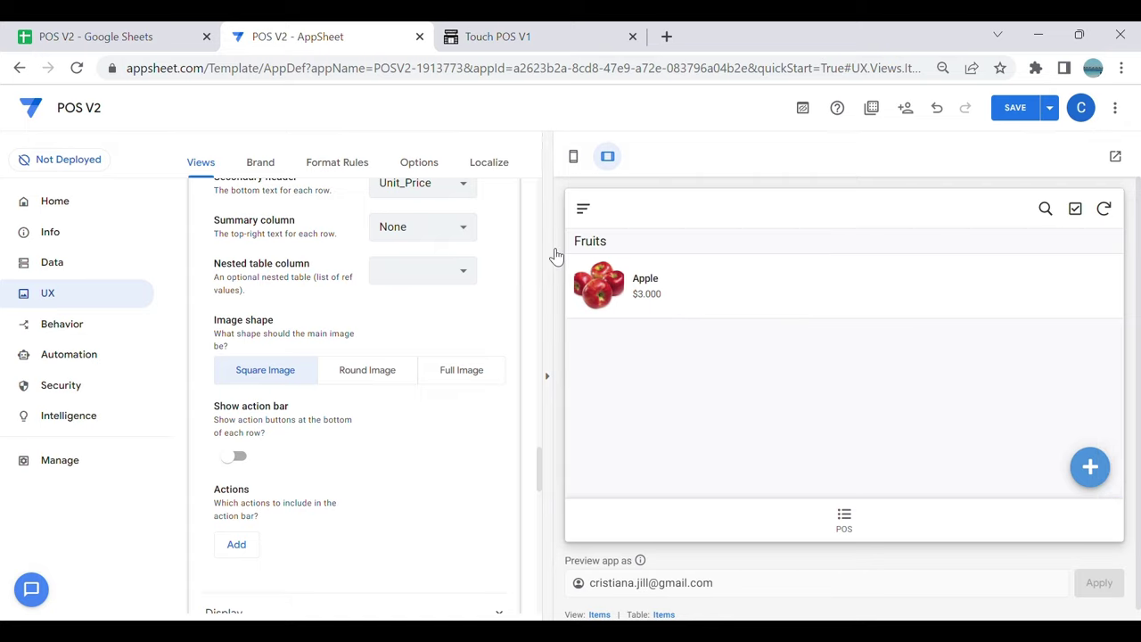
Step: Start a new item in the app preview, assign it to the Fruits category and attach the oranges photo
click(1089, 466)
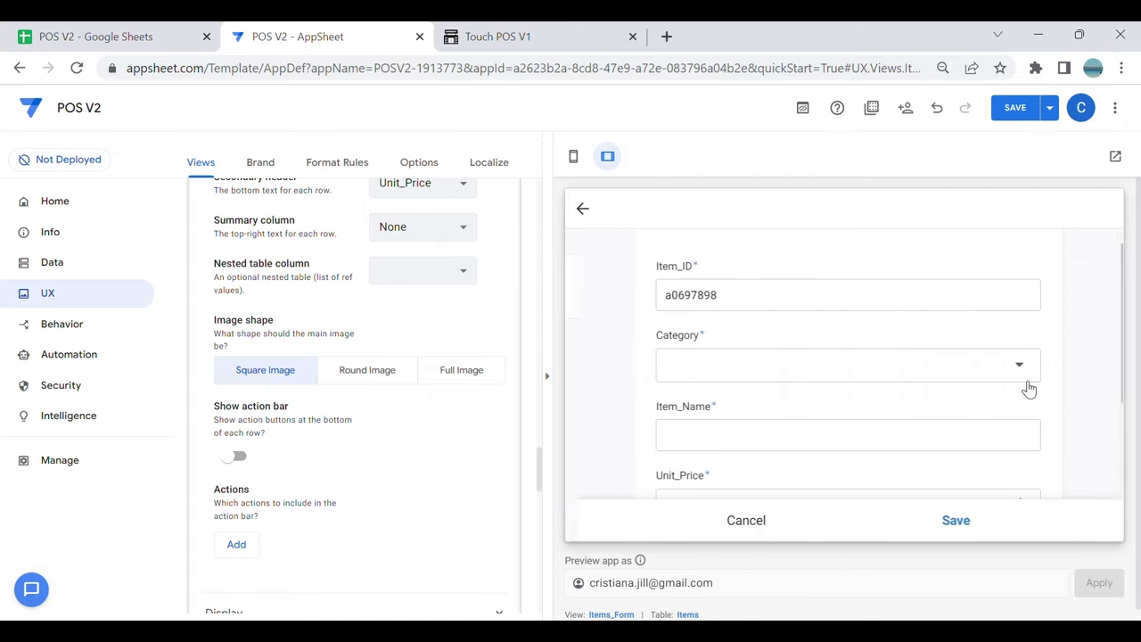
click(920, 386)
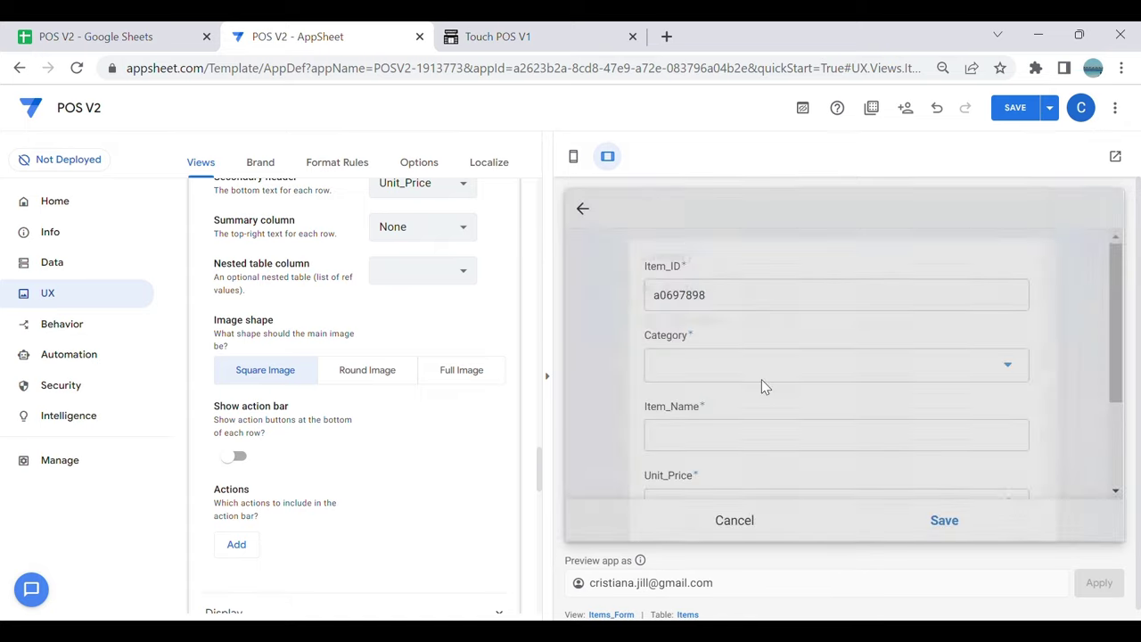
scroll(761, 392, down, 2)
click(744, 315)
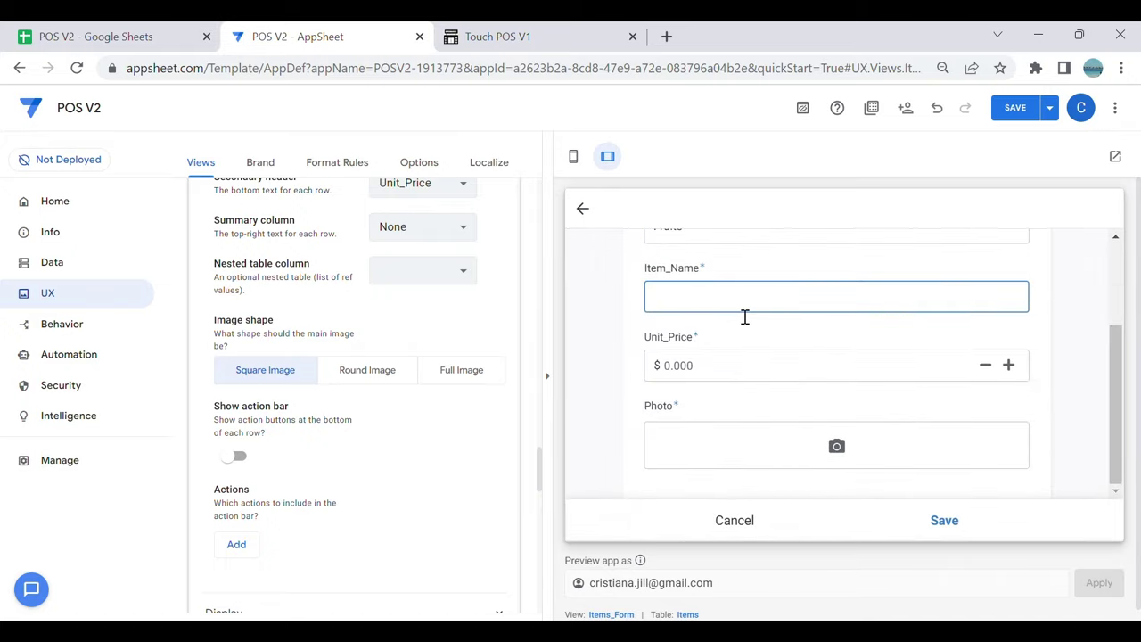
click(842, 453)
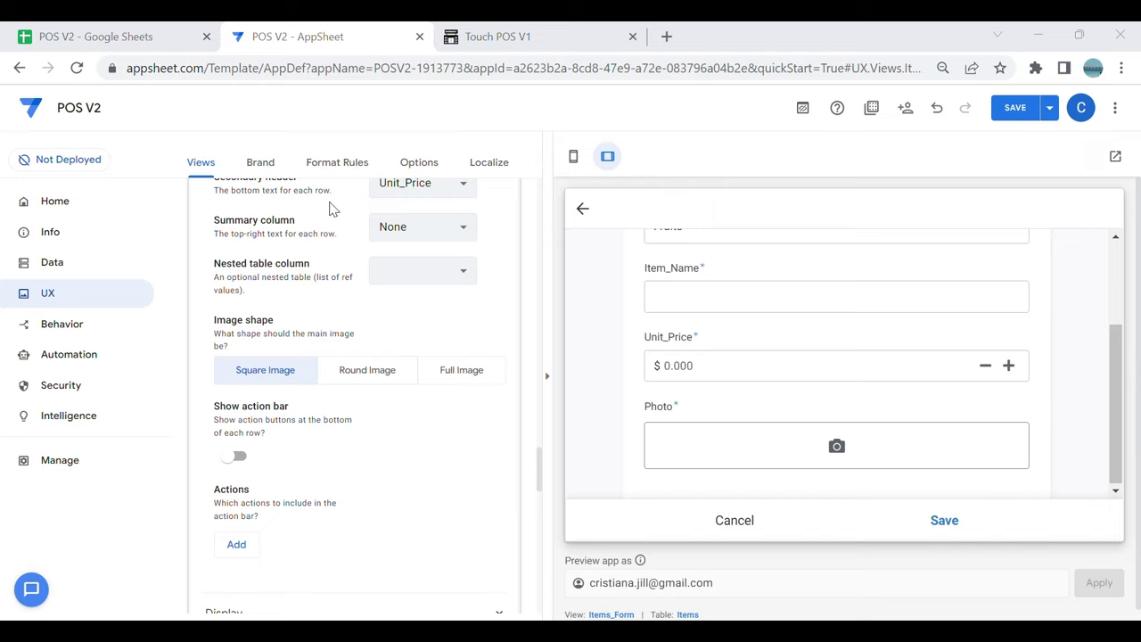
Step: Name the new item Orange, set its unit price to 3 and save the item
click(743, 315)
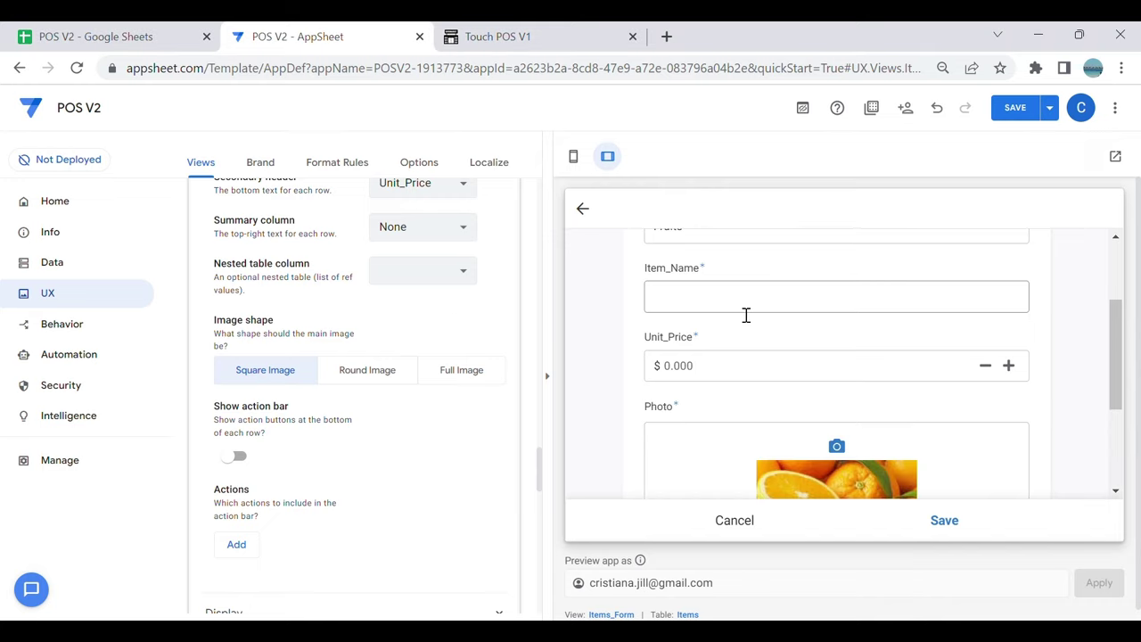
text(Orange)
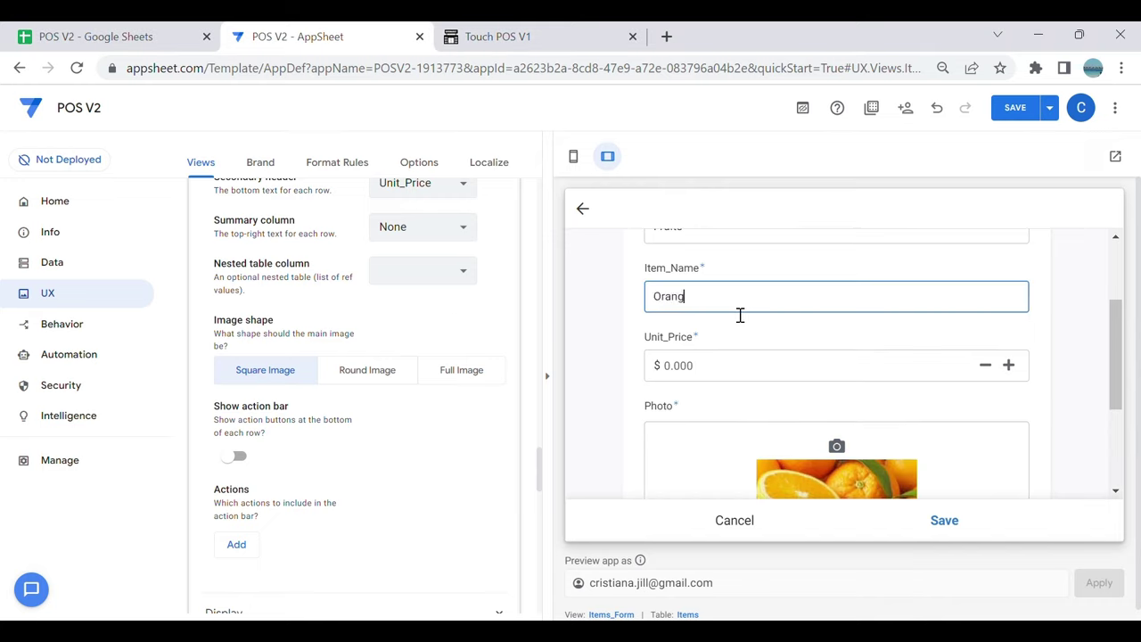
click(757, 366)
text(1)
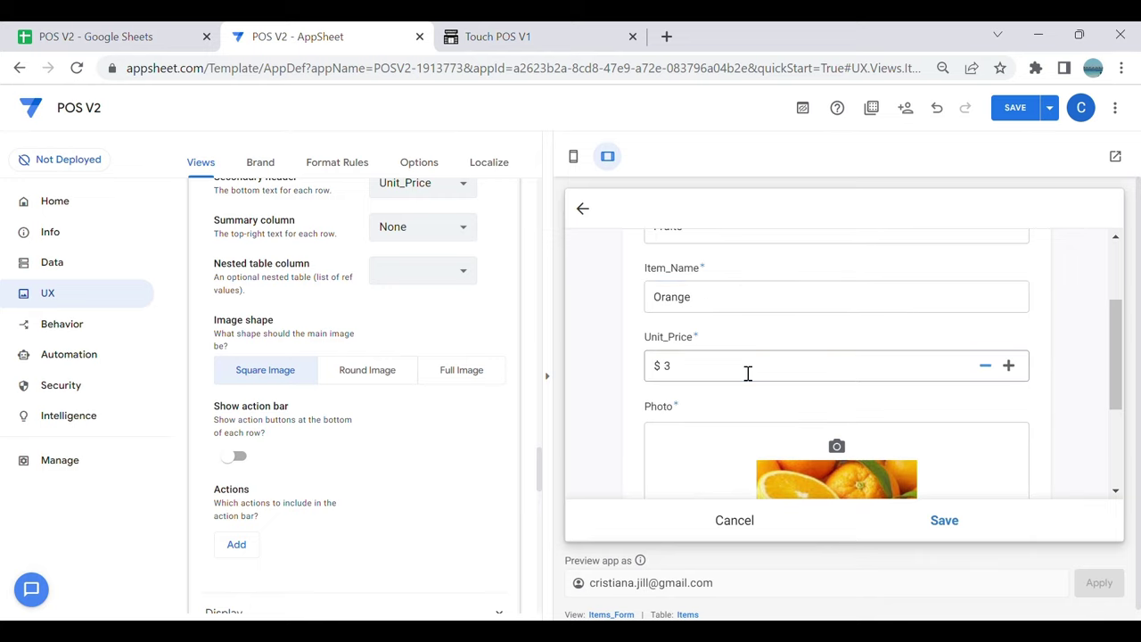
scroll(856, 372, down, 3)
scroll(871, 394, down, 1)
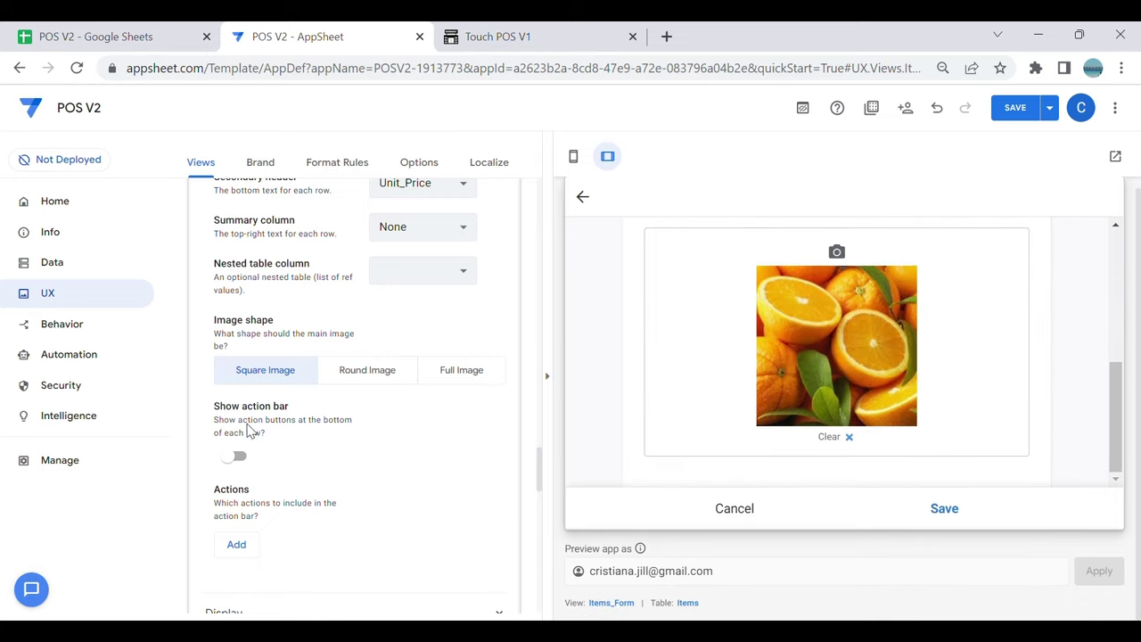
click(961, 509)
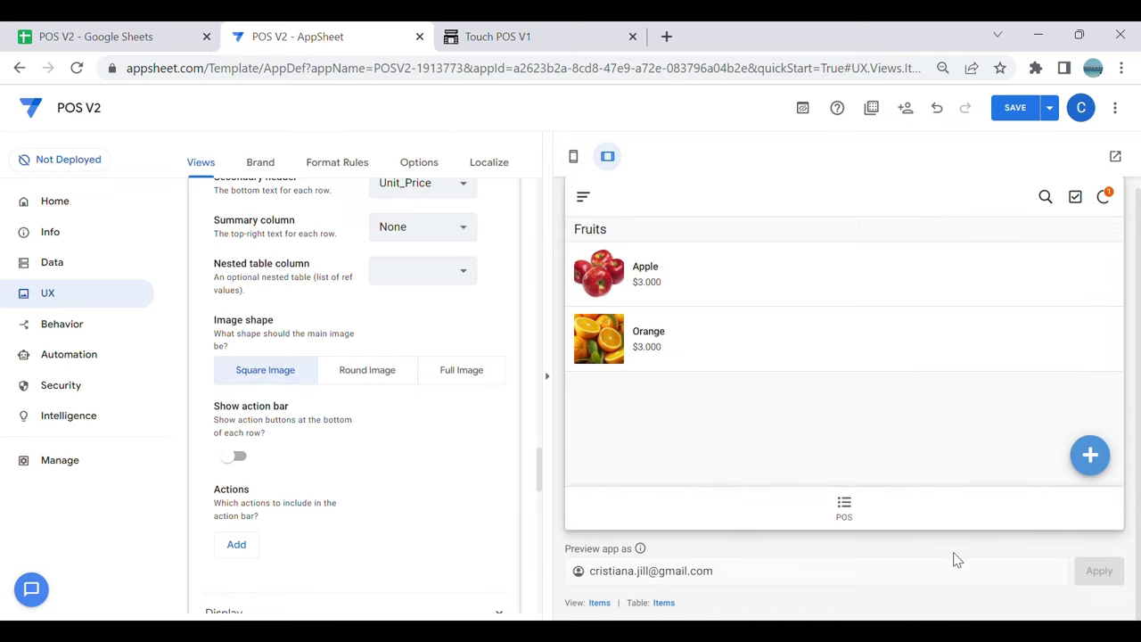
Step: Start another item in the Fruits category, named Banana with a unit price of 3
click(1090, 455)
click(697, 356)
click(679, 244)
scroll(783, 446, down, 3)
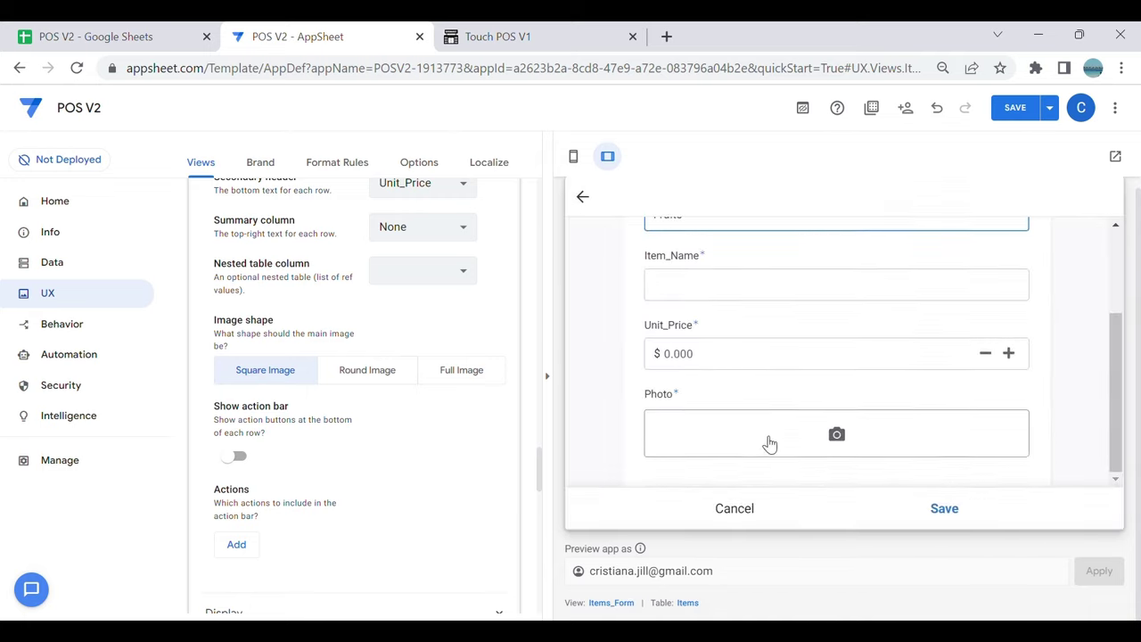
click(747, 294)
text(Banana)
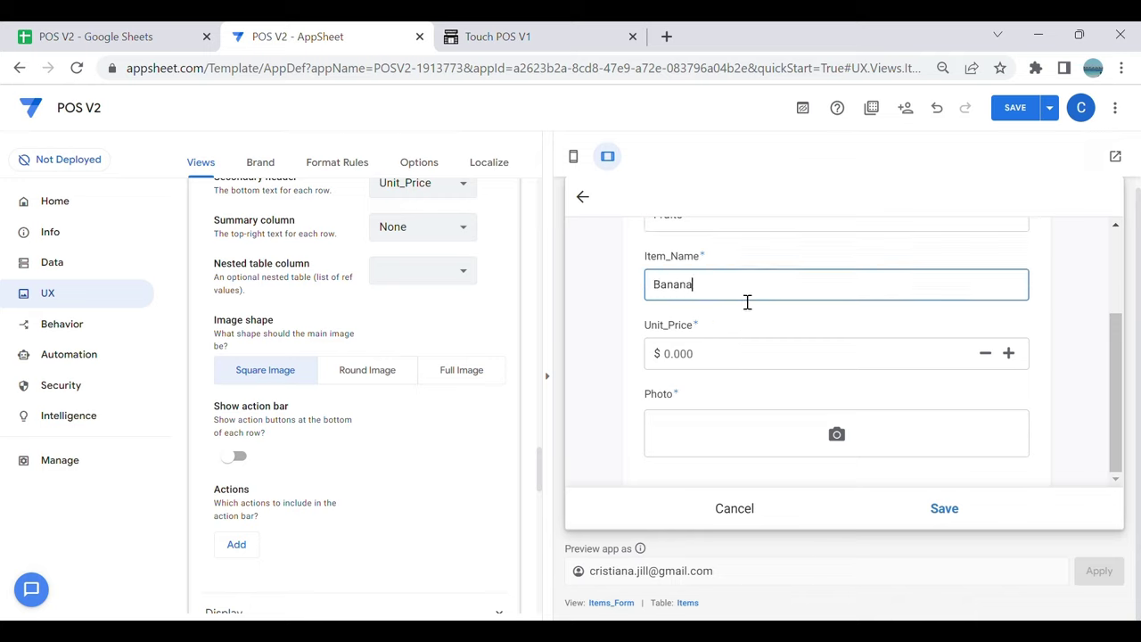
click(903, 360)
text(3)
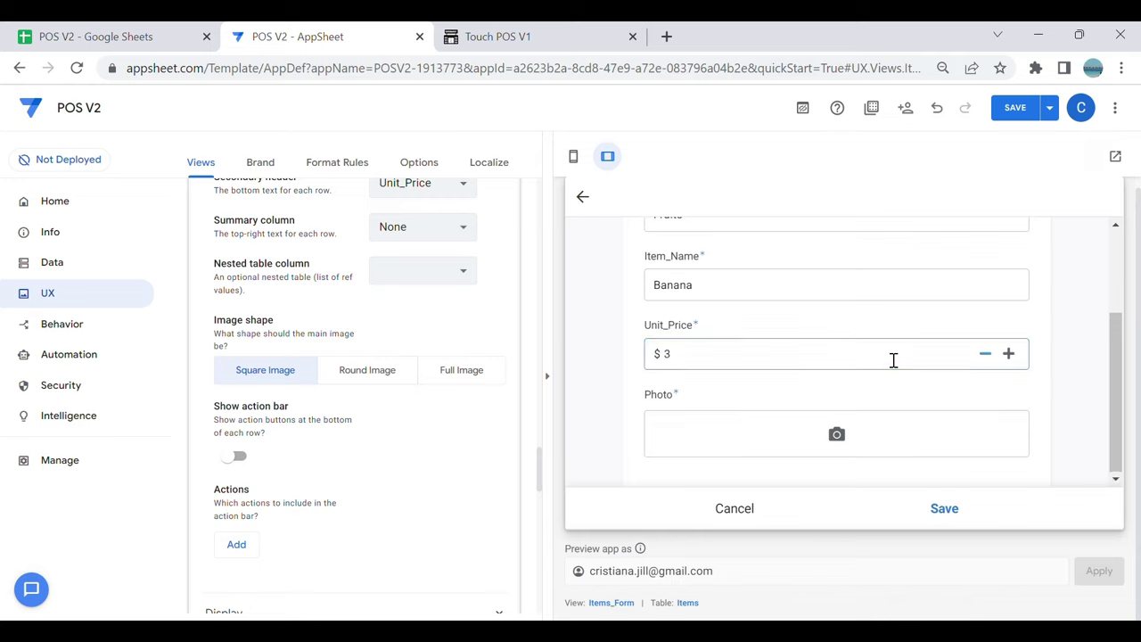
Step: Save the Banana item with its photo attached and save the app
click(836, 437)
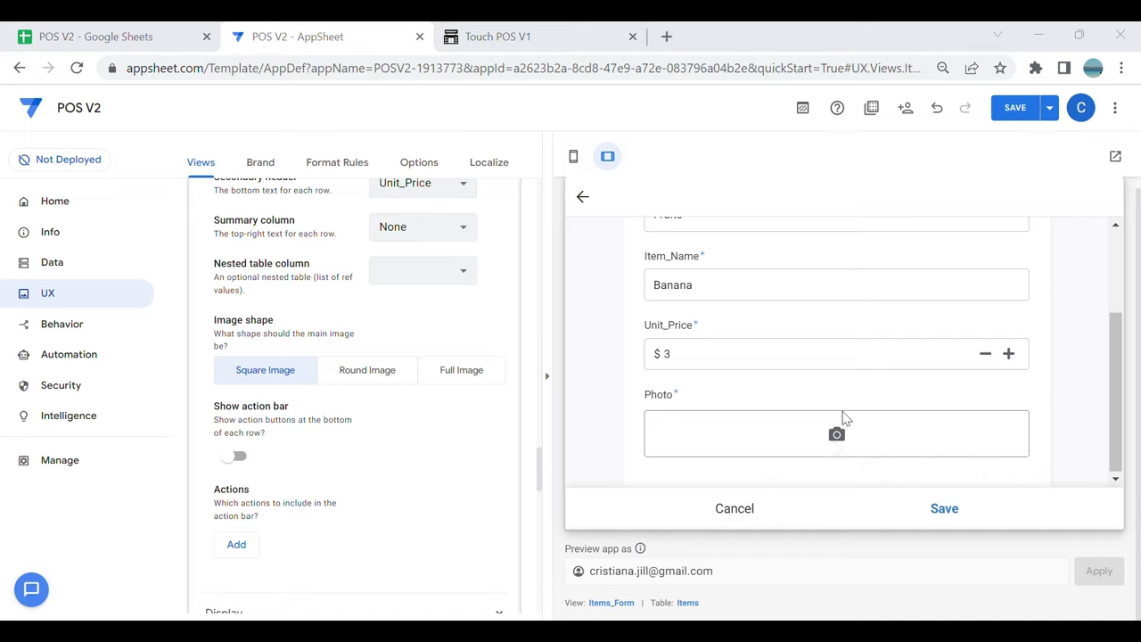
key(Return)
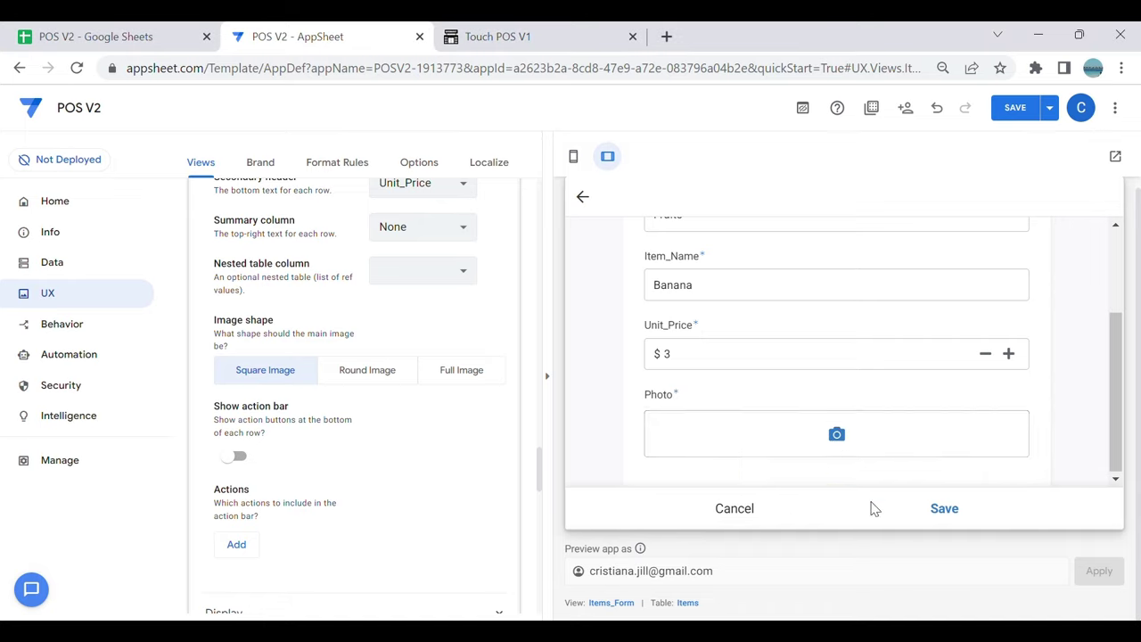
click(944, 508)
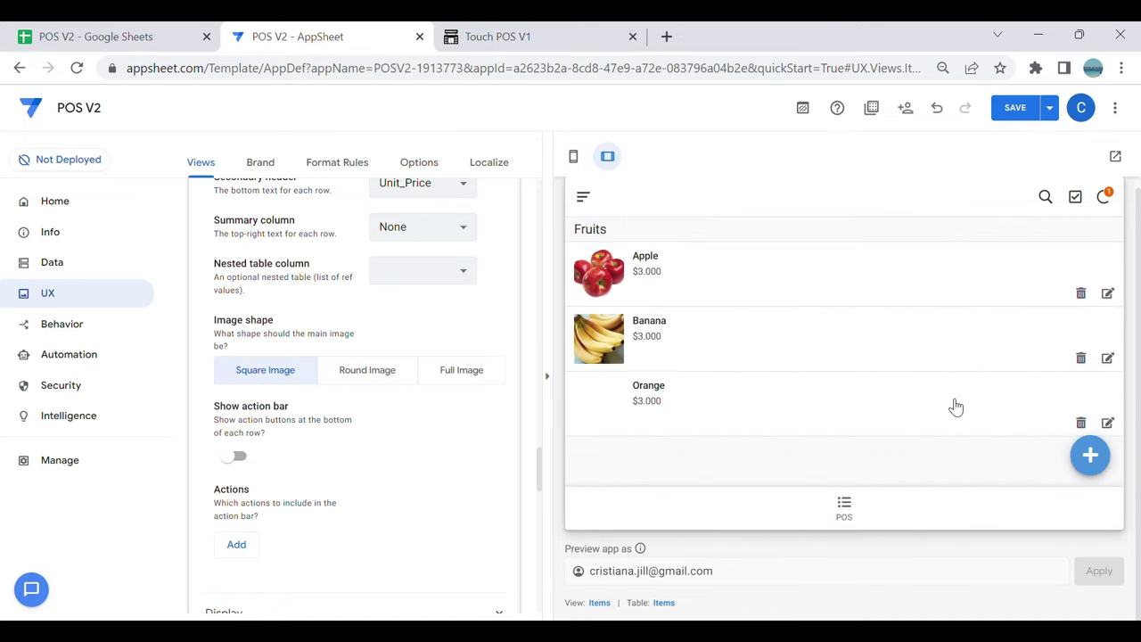
click(1016, 108)
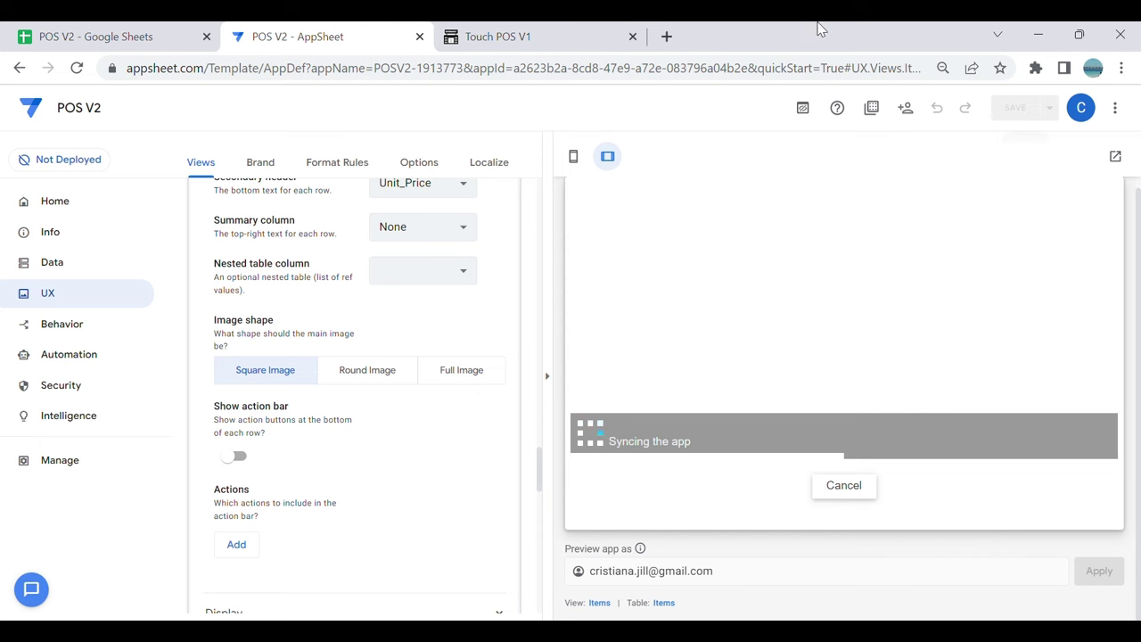
Step: Switch to the Touch POS V1 app and examine Apple's order quantity form, cancelling it without an order
click(535, 37)
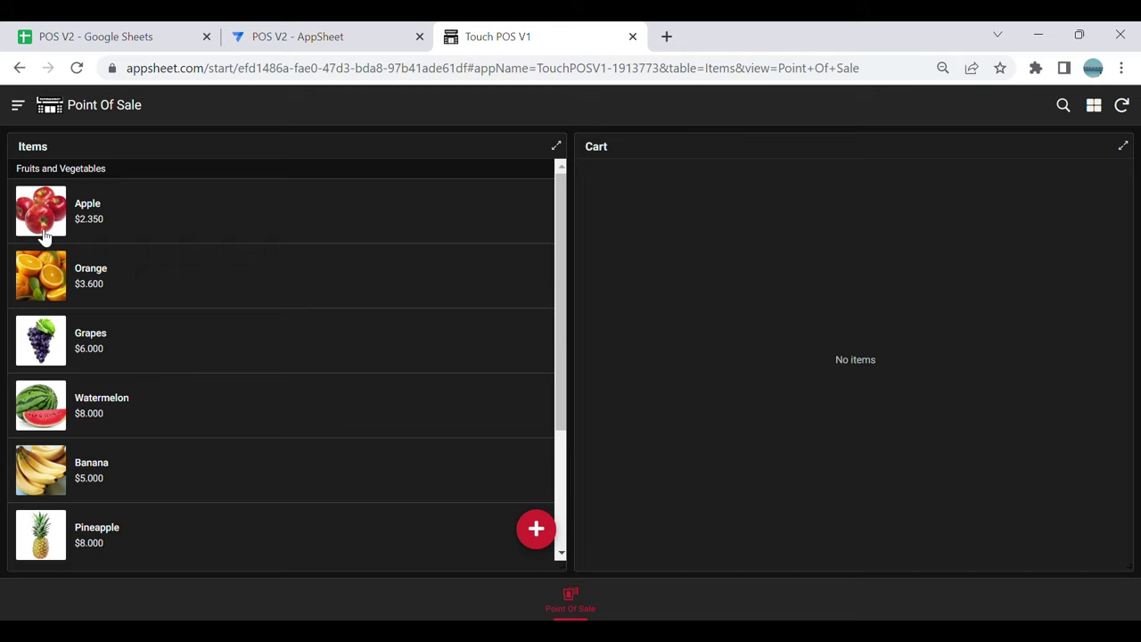
click(96, 221)
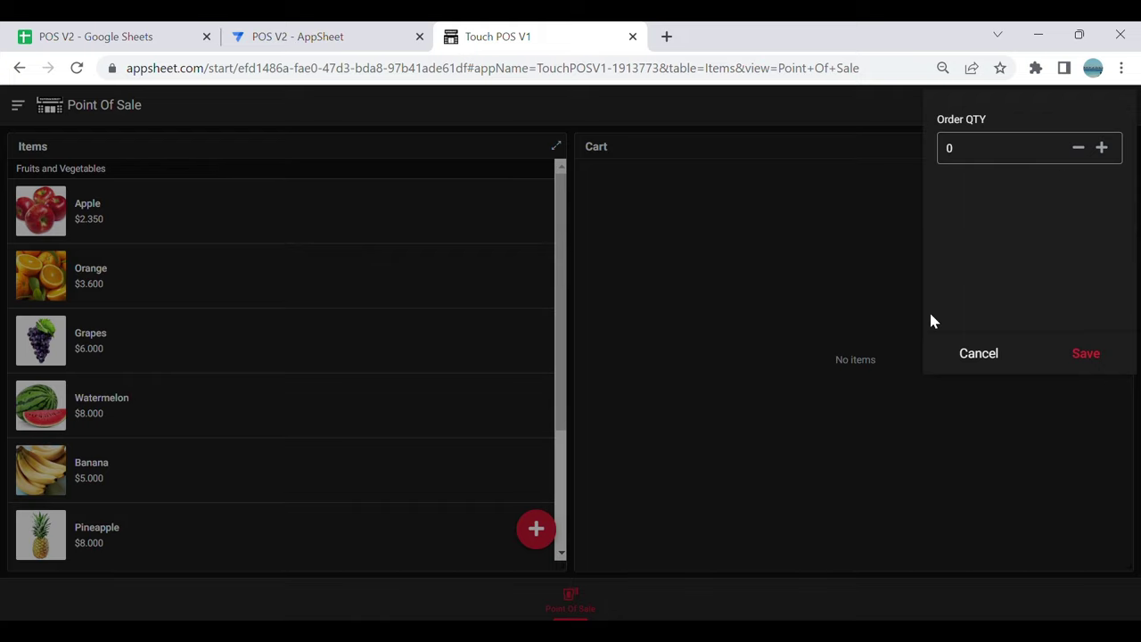
click(963, 360)
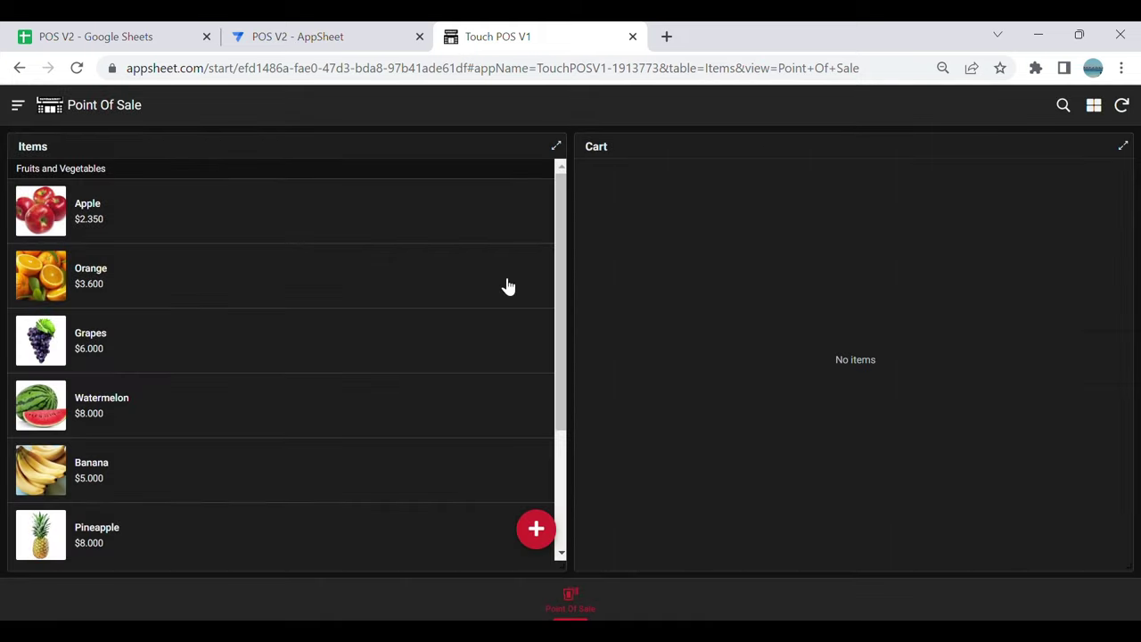
Step: Switch to the POS V2 spreadsheet in Google Sheets and add a new sheet named Sales
click(94, 35)
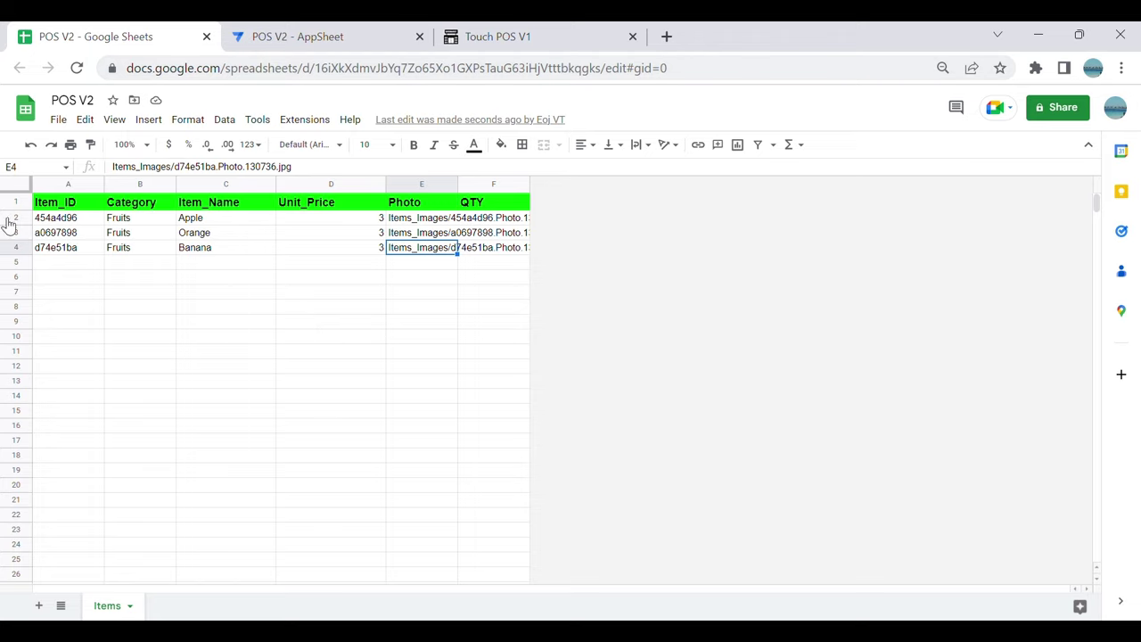
click(39, 605)
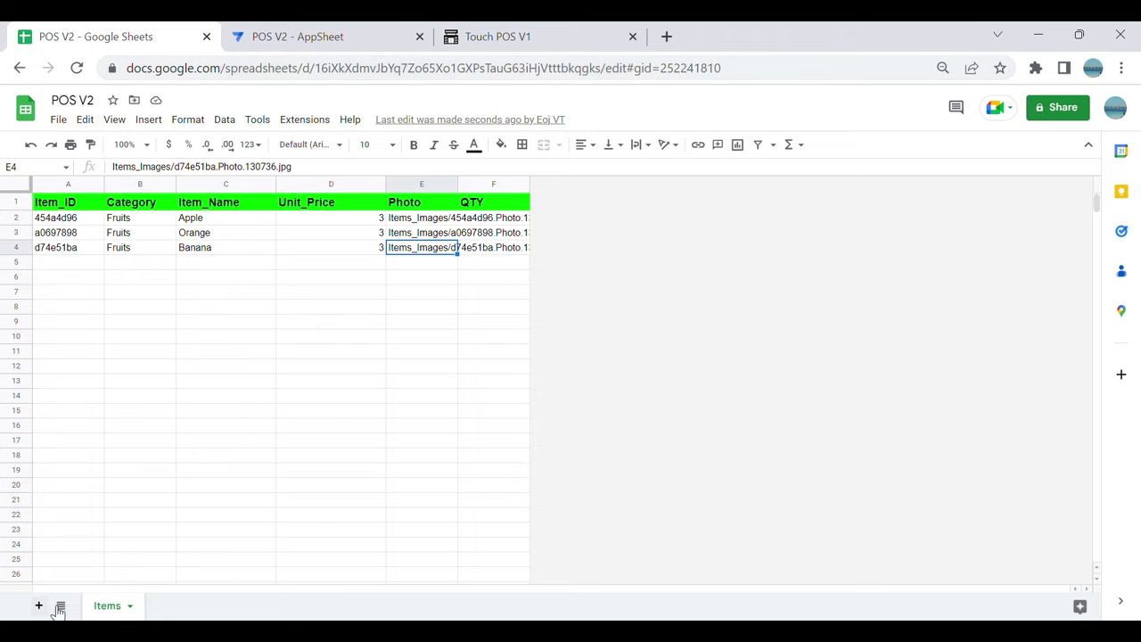
right_click(174, 611)
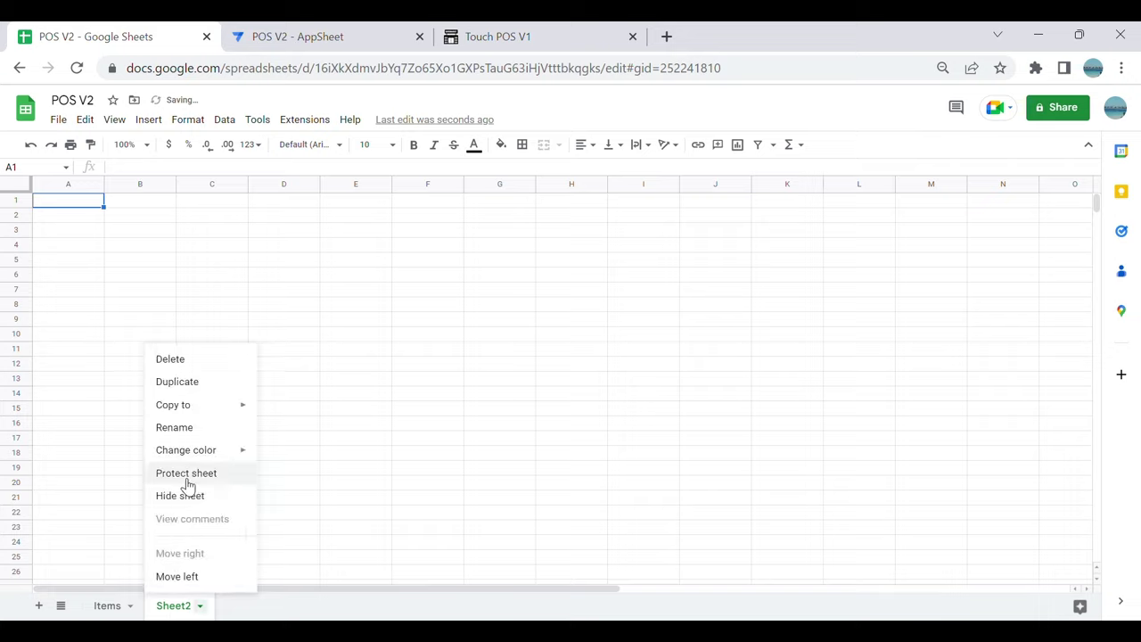
click(203, 431)
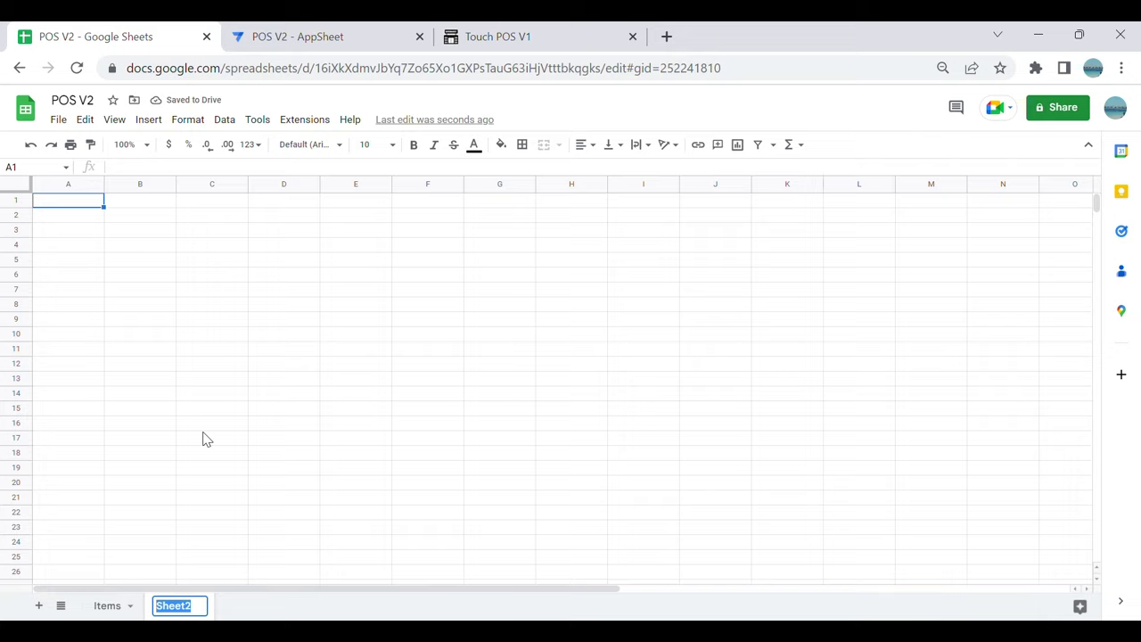
text(Sales)
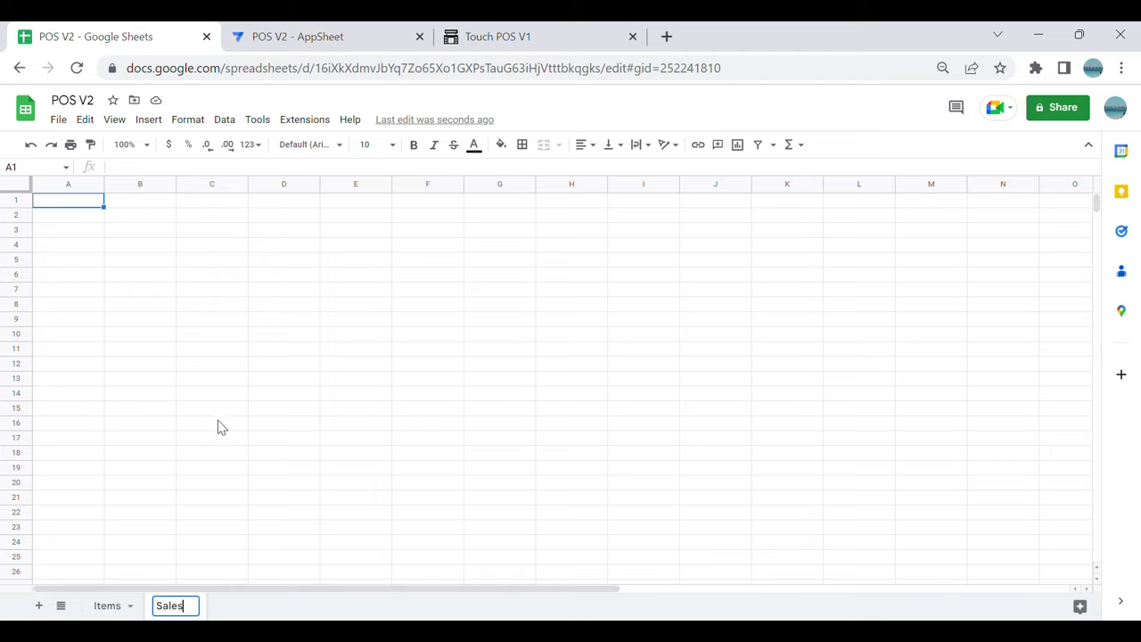
click(218, 421)
Step: Enter the column header Status in cell A1 of the Sales sheet
click(91, 231)
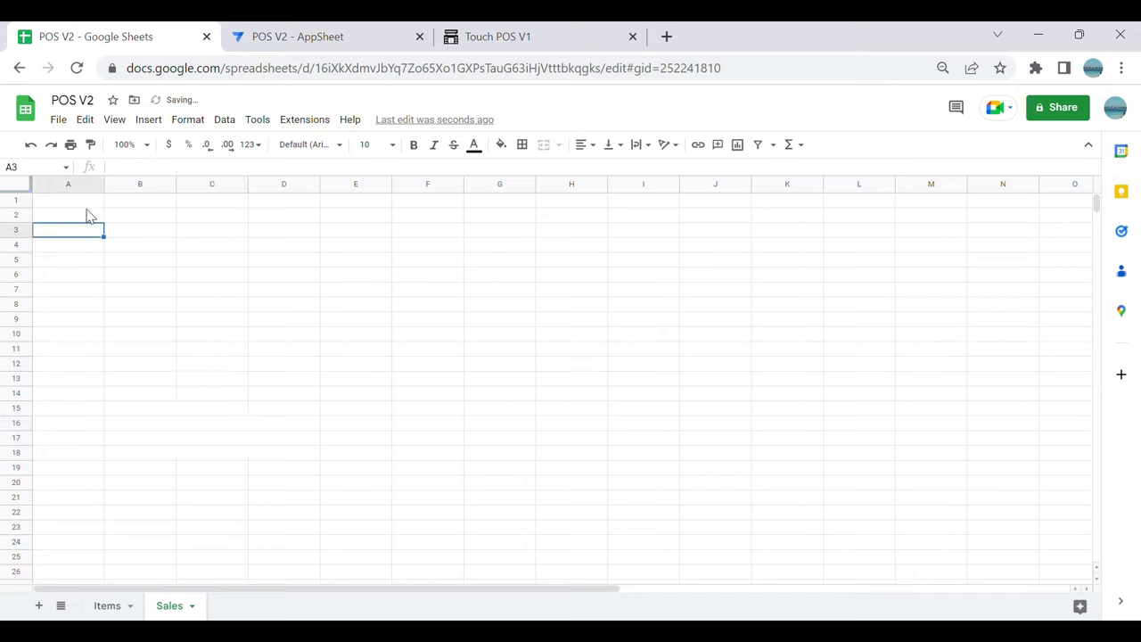
click(91, 201)
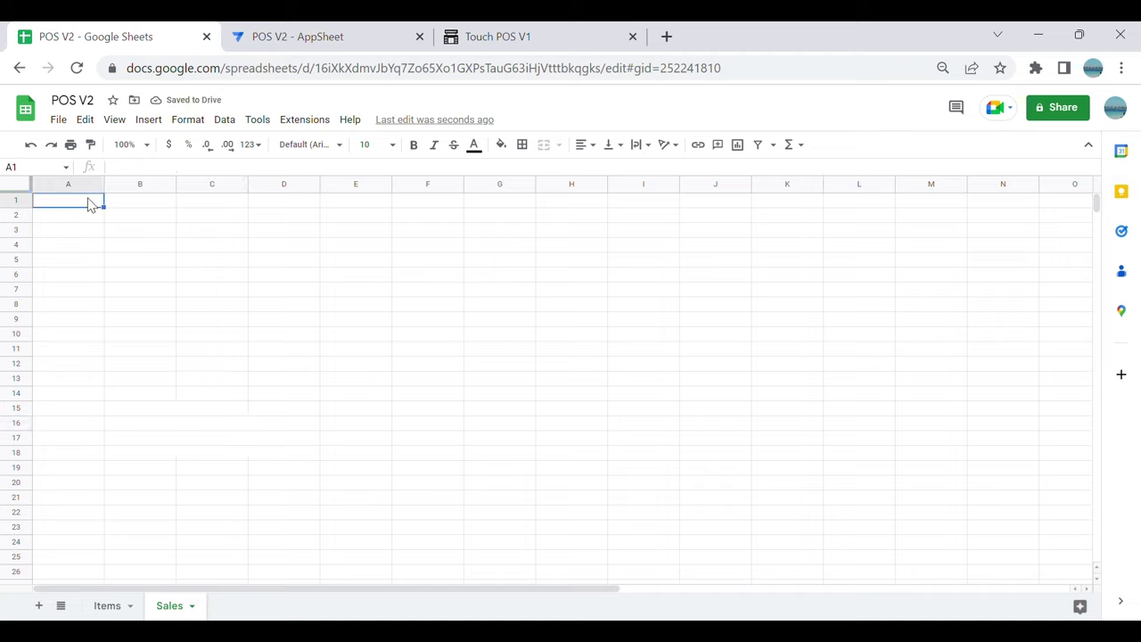
text(Sta)
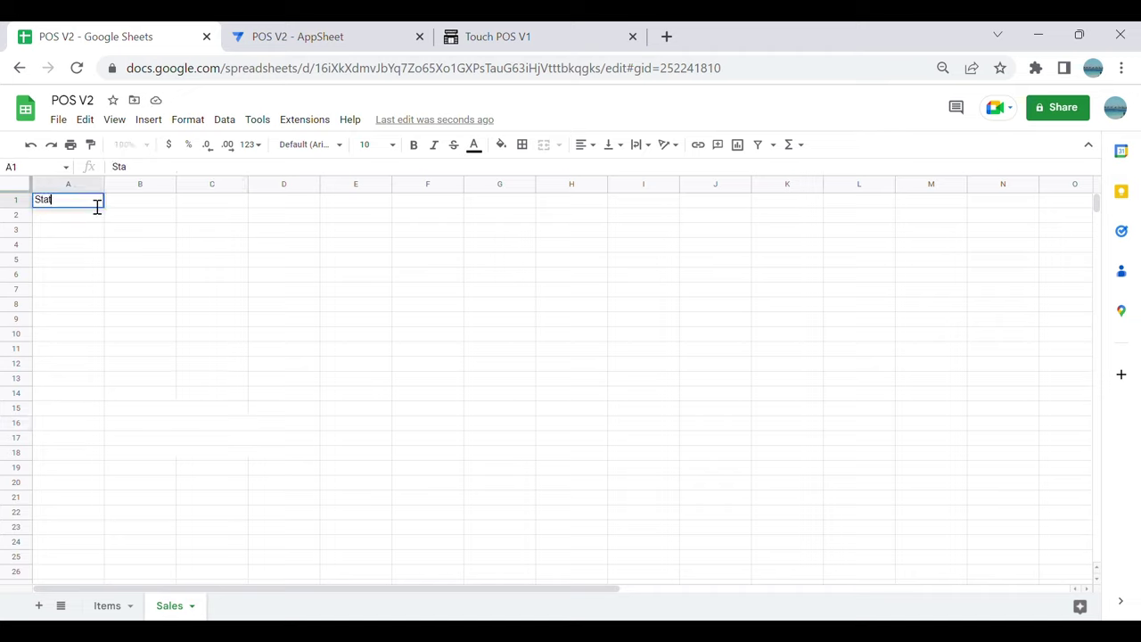
text(tus)
key(Tab)
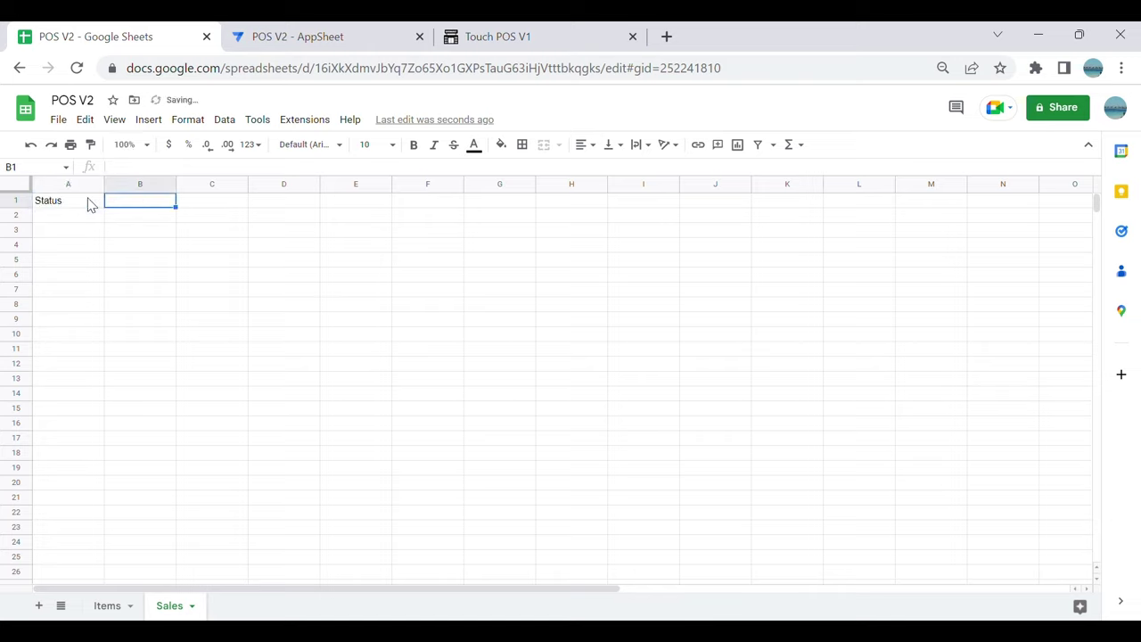
Step: Enter the column header DateTime in cell B1 of the Sales sheet
text(Da)
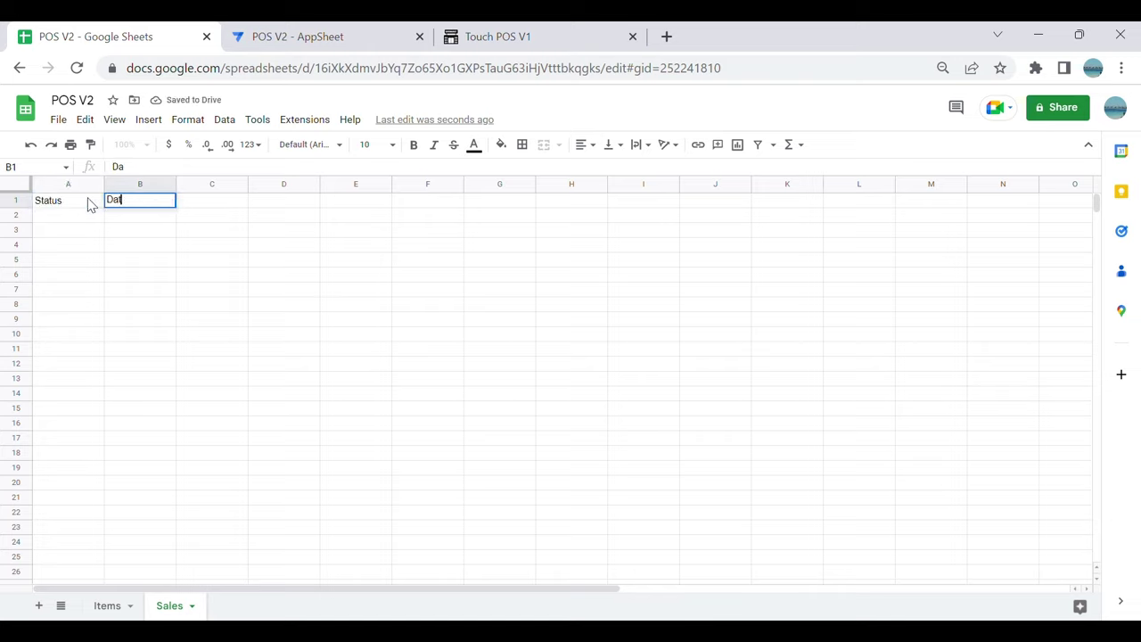
text(te)
text( and T)
key(BackSpace)
key(BackSpace)
key(BackSpace)
key(BackSpace)
key(BackSpace)
text(Time)
key(Tab)
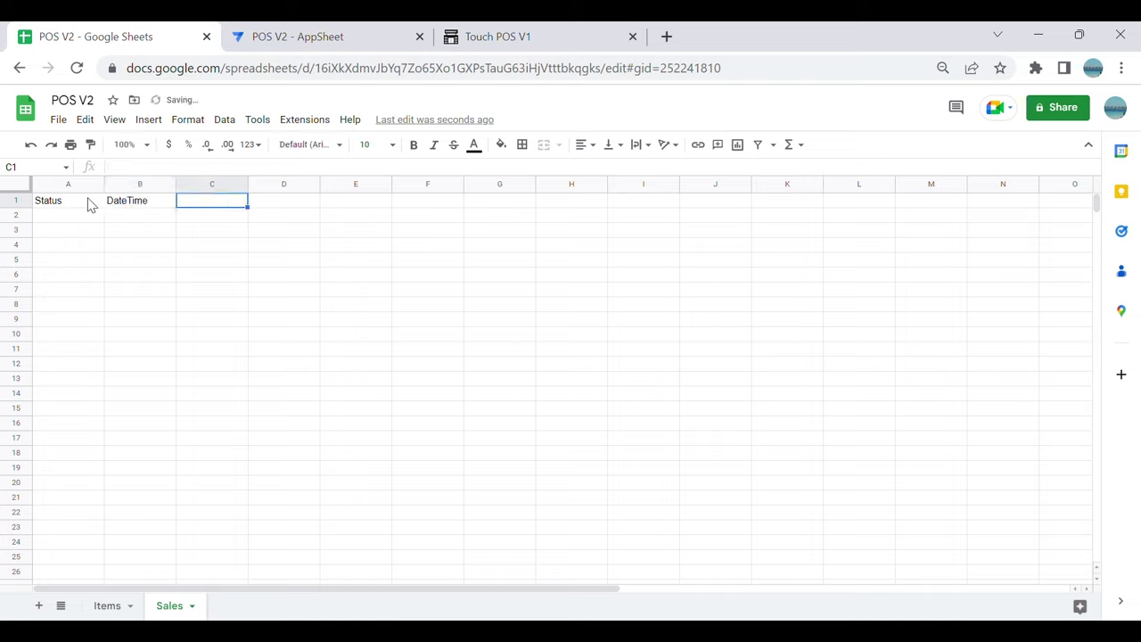
Step: Enter the headers Item_ID in cell C1 and Item_Name in cell D1 of the Sales sheet
key(Return)
text(It)
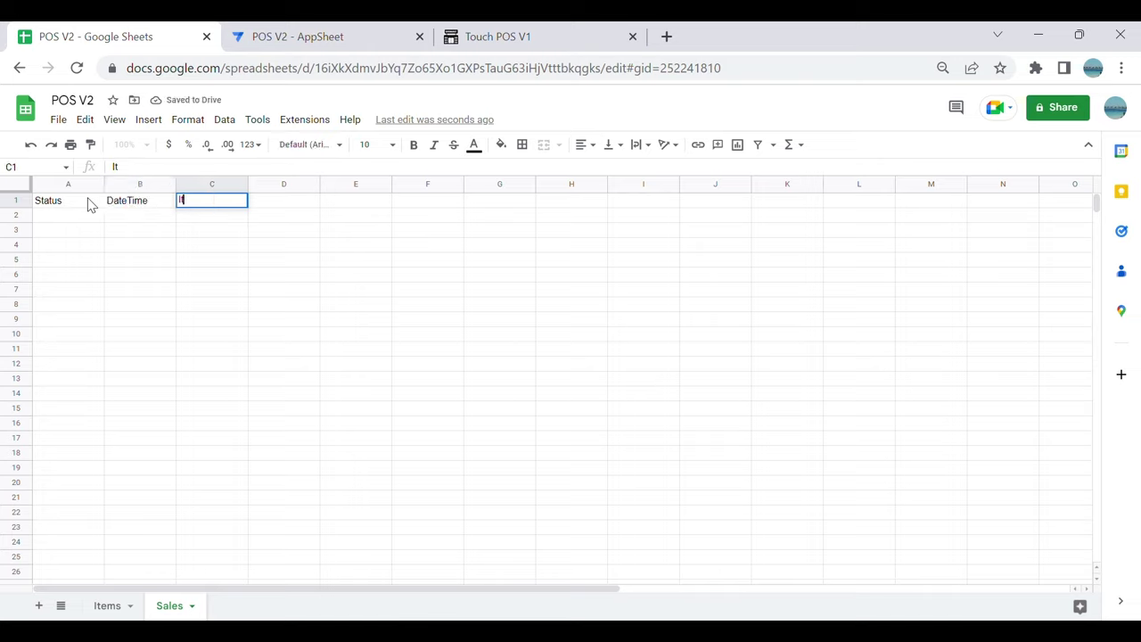
text(em_ID)
key(Tab)
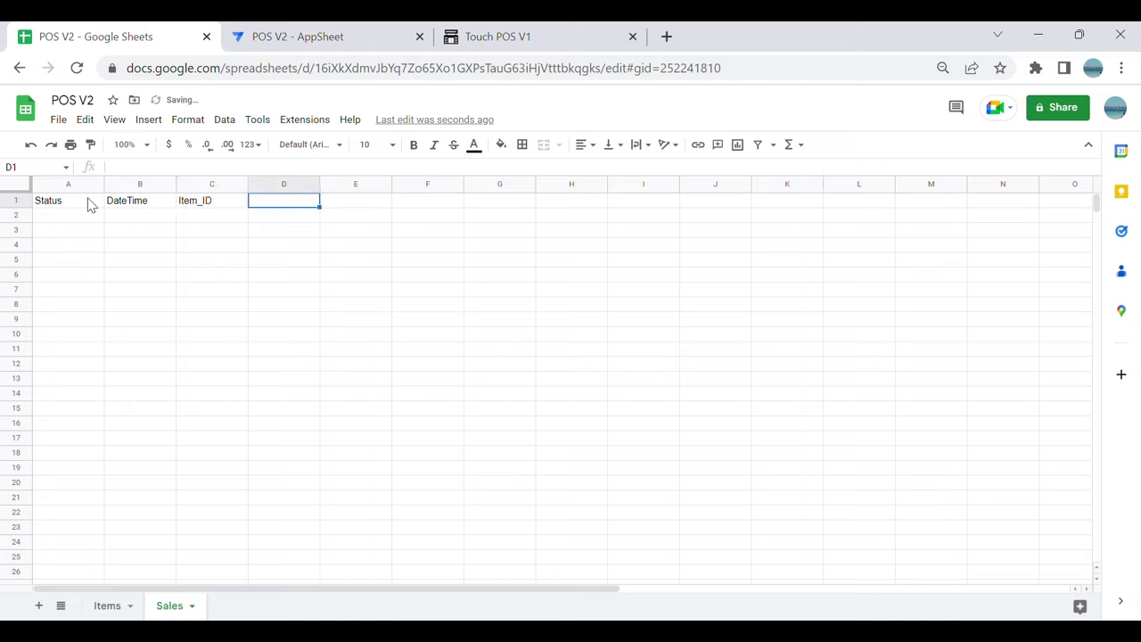
text(Ite)
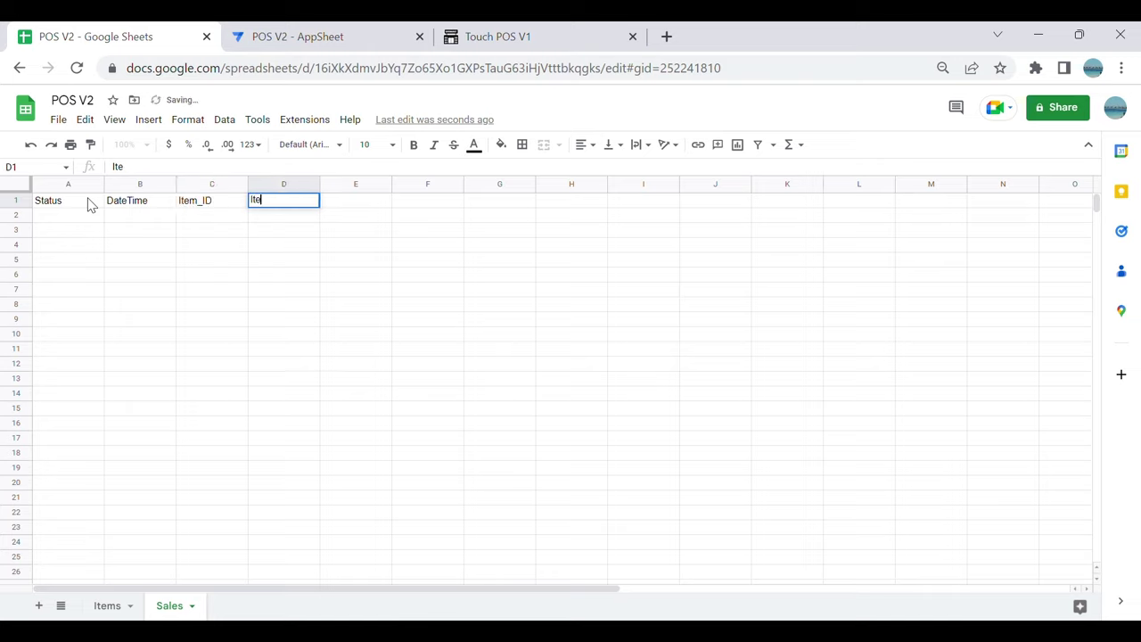
text(m_Name)
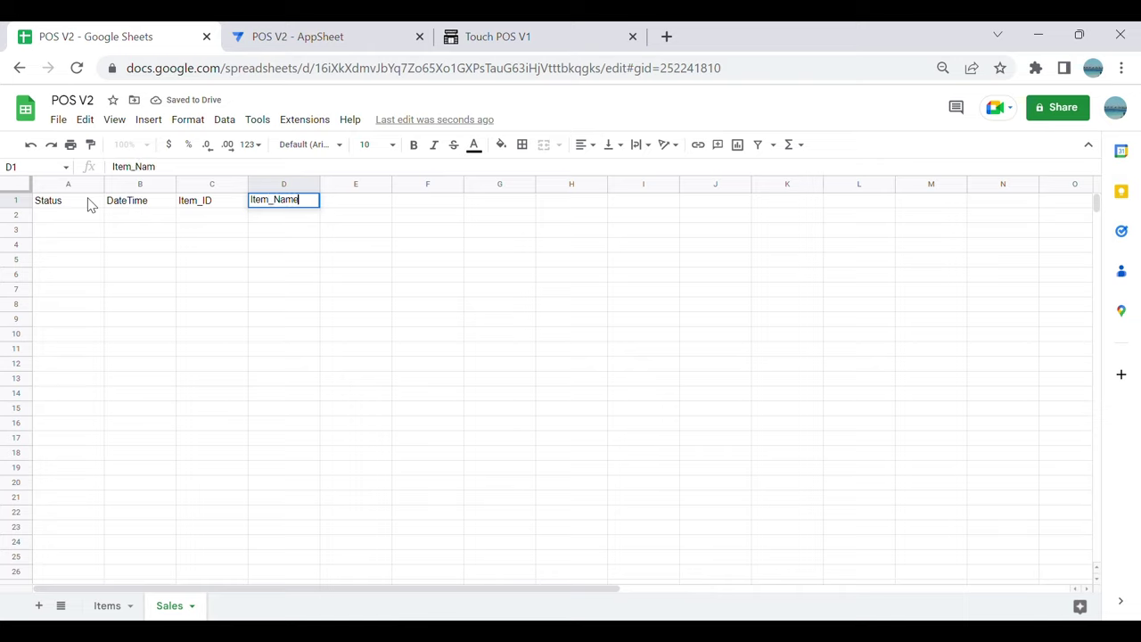
key(Tab)
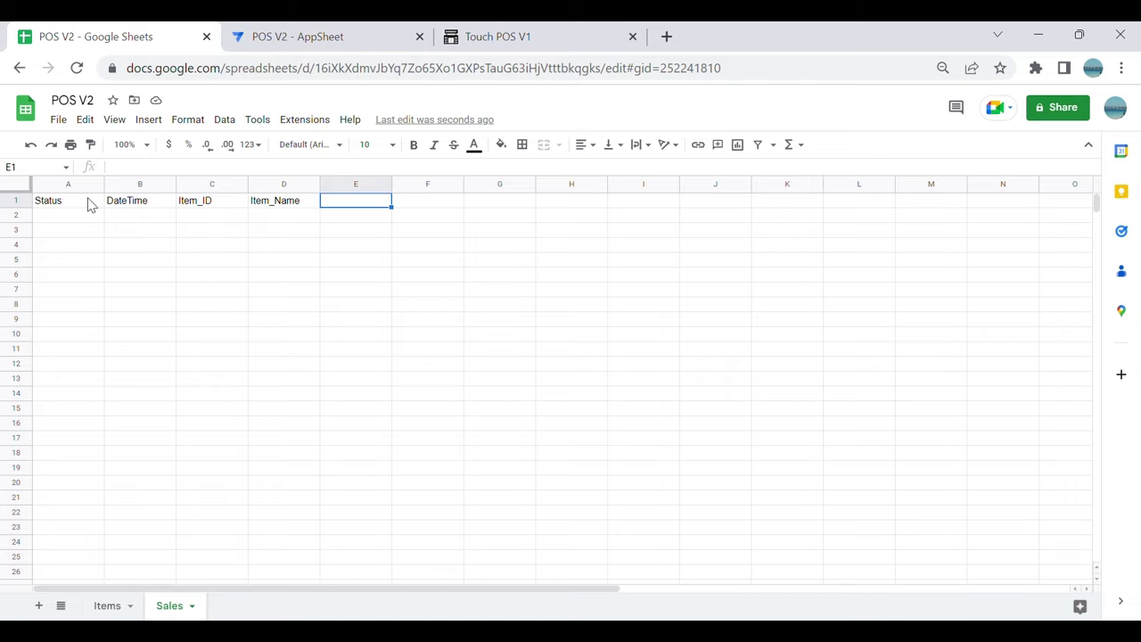
Step: Switch to the Touch POS V1 app and add an order of 2 Oranges to the cart
click(454, 34)
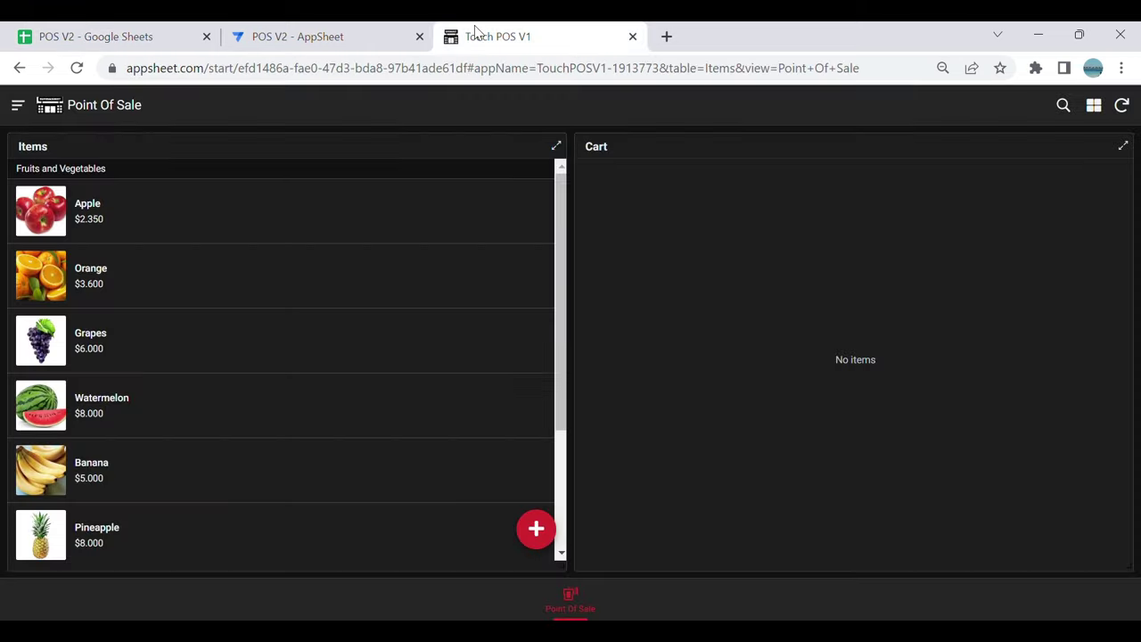
click(280, 285)
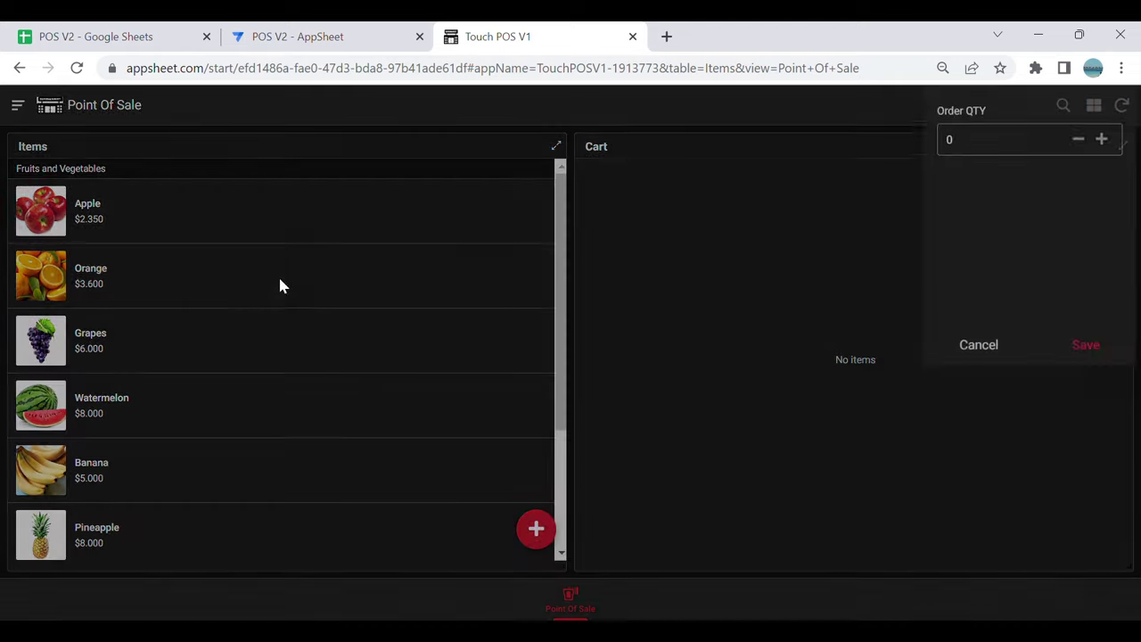
click(1113, 153)
click(1112, 153)
click(1105, 355)
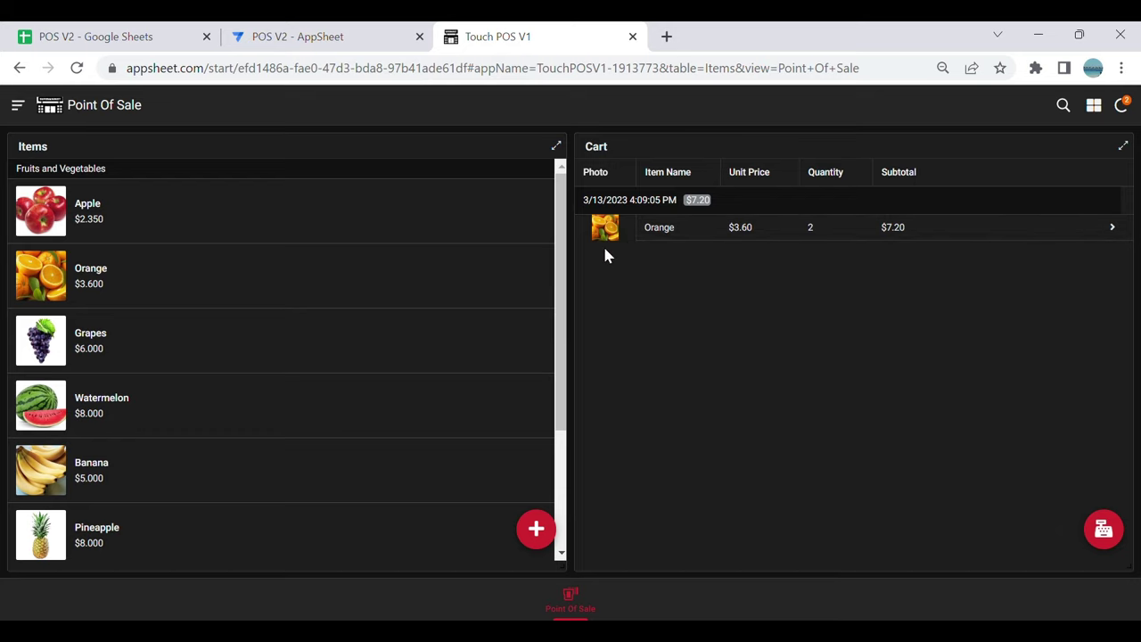
Step: Switch back to the POS V2 spreadsheet and enter the headers Unit_Price in cell E1 and QTY in cell F1 of the Sales sheet
click(118, 28)
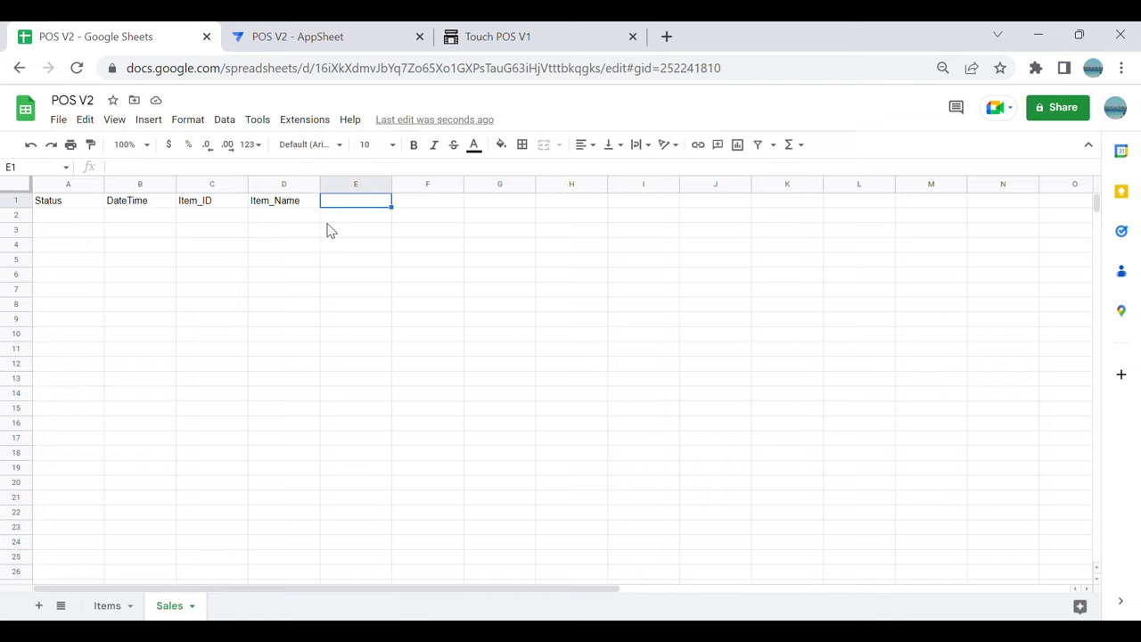
text(Uni)
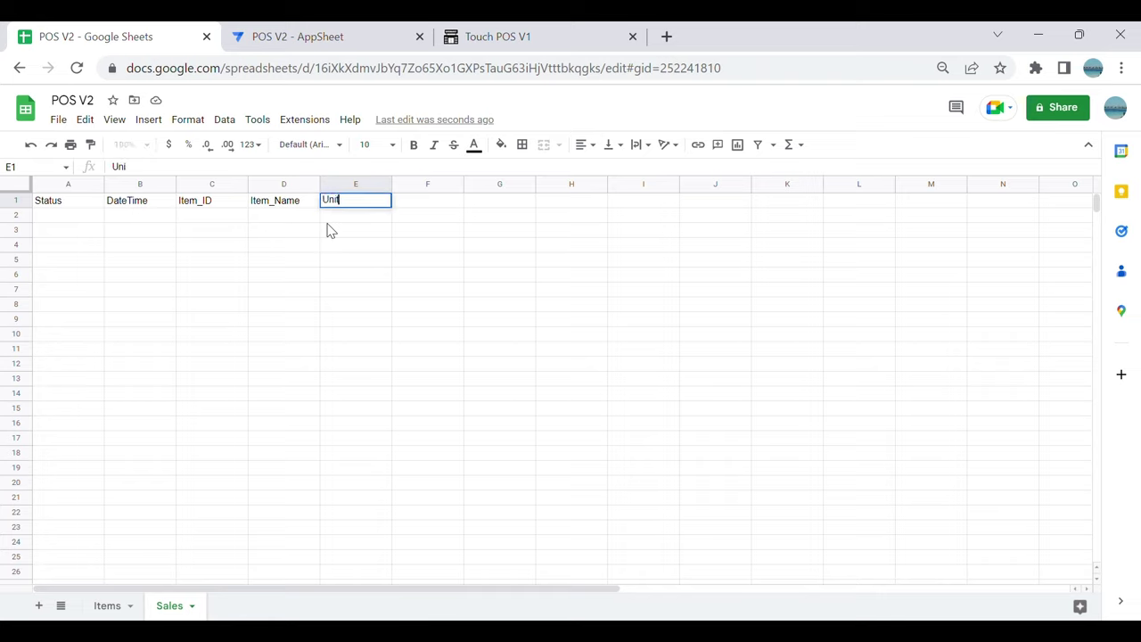
text(t_Price)
key(Tab)
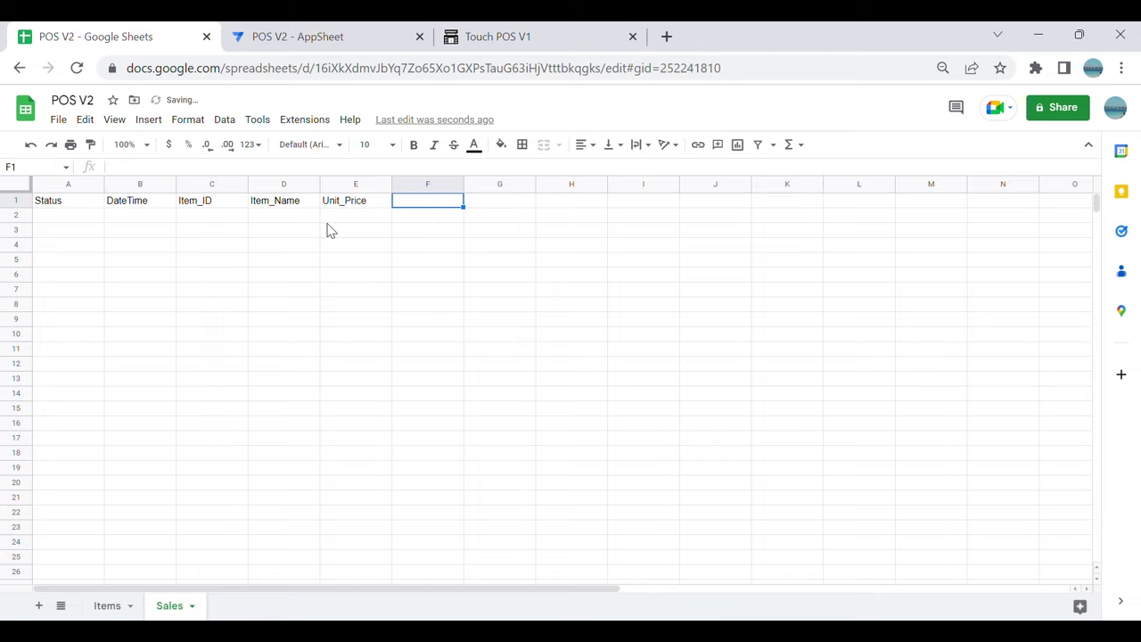
text(QTY)
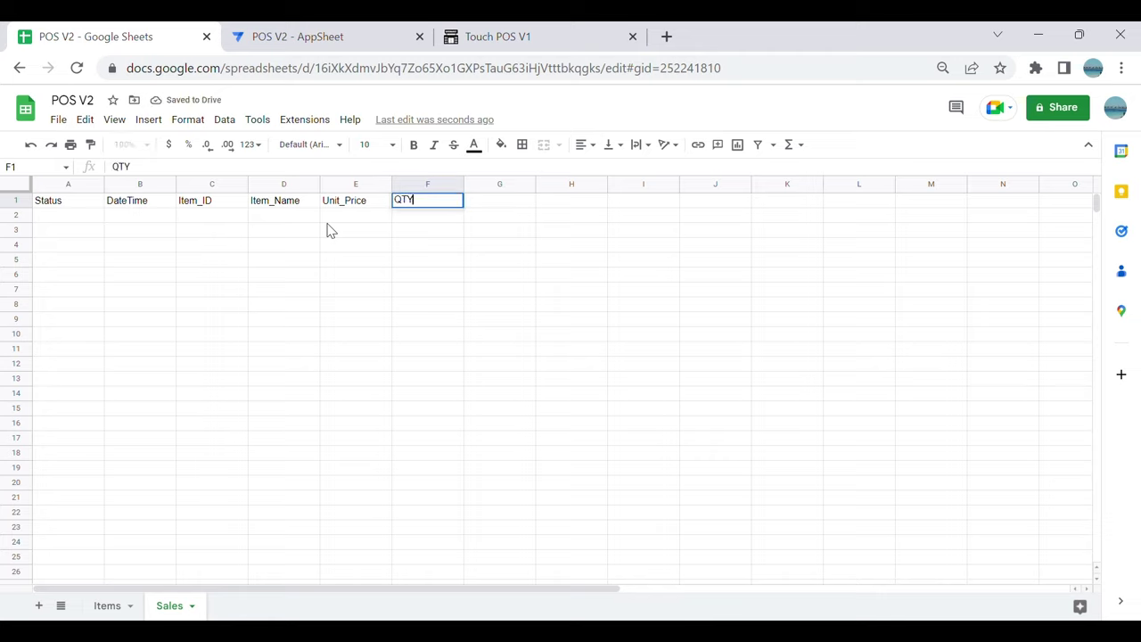
key(Tab)
Step: Enter the column header SubTotal in cell G1 of the Sales sheet
text(S)
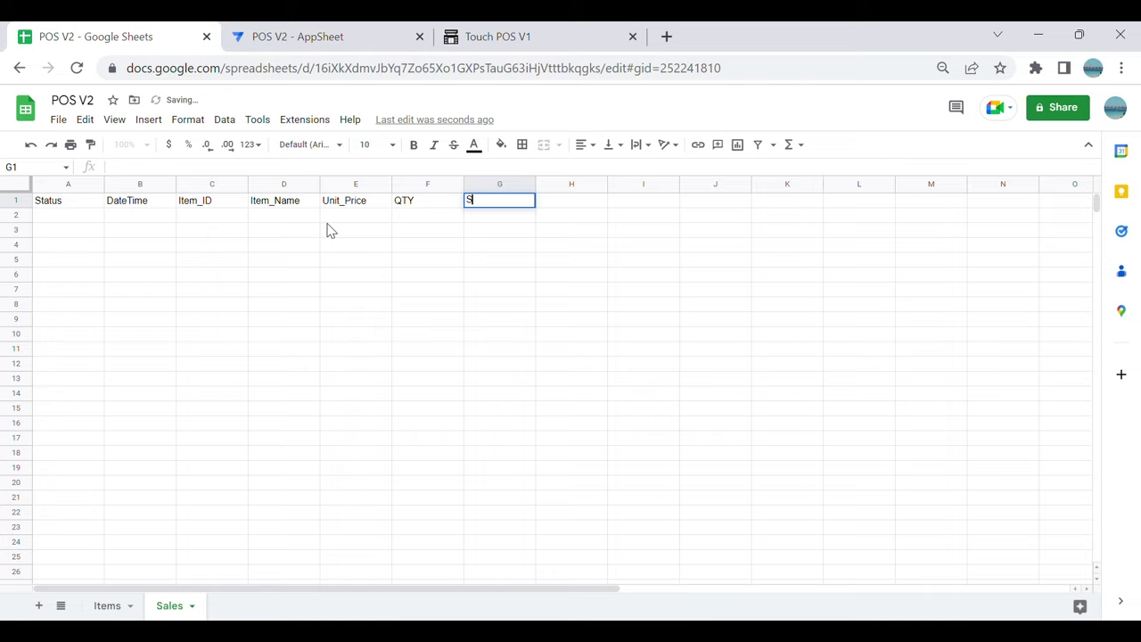
text(ubto)
key(BackSpace)
key(BackSpace)
text(T)
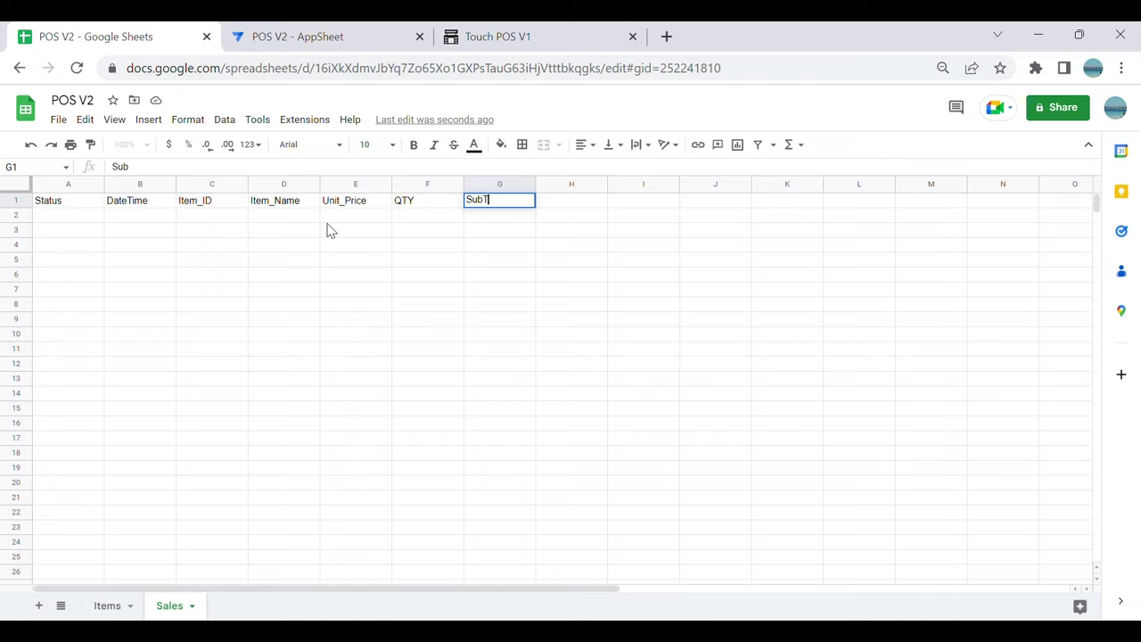
text(otal)
key(Tab)
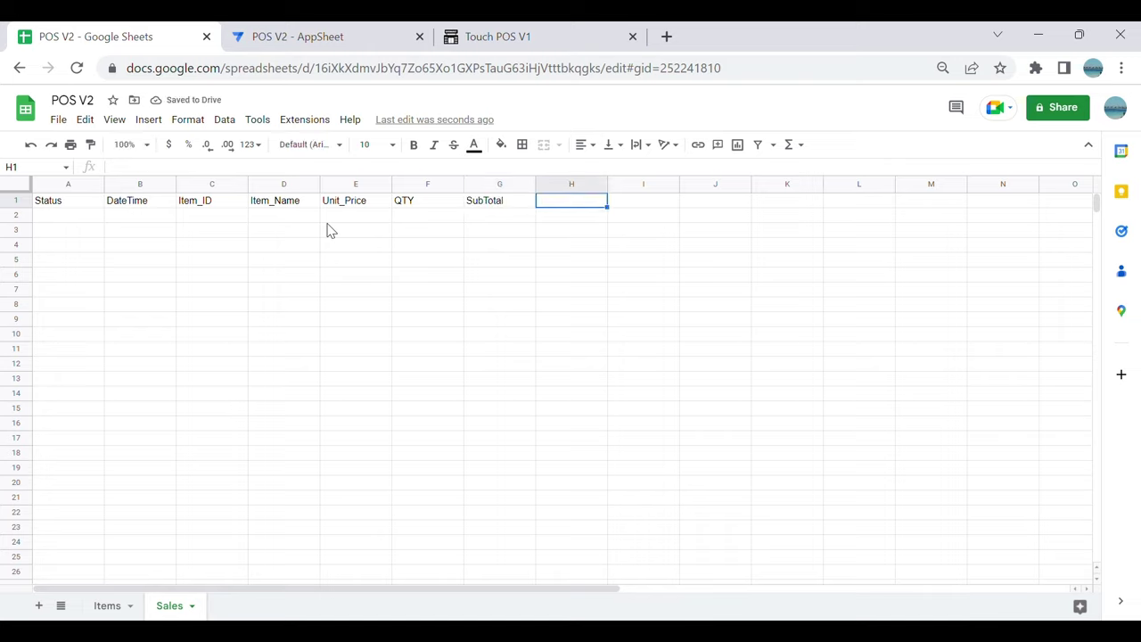
Step: Enter the headers Invoice_No in cell H1 and ID in cell I1 of the Sales sheet
text(Invoice)
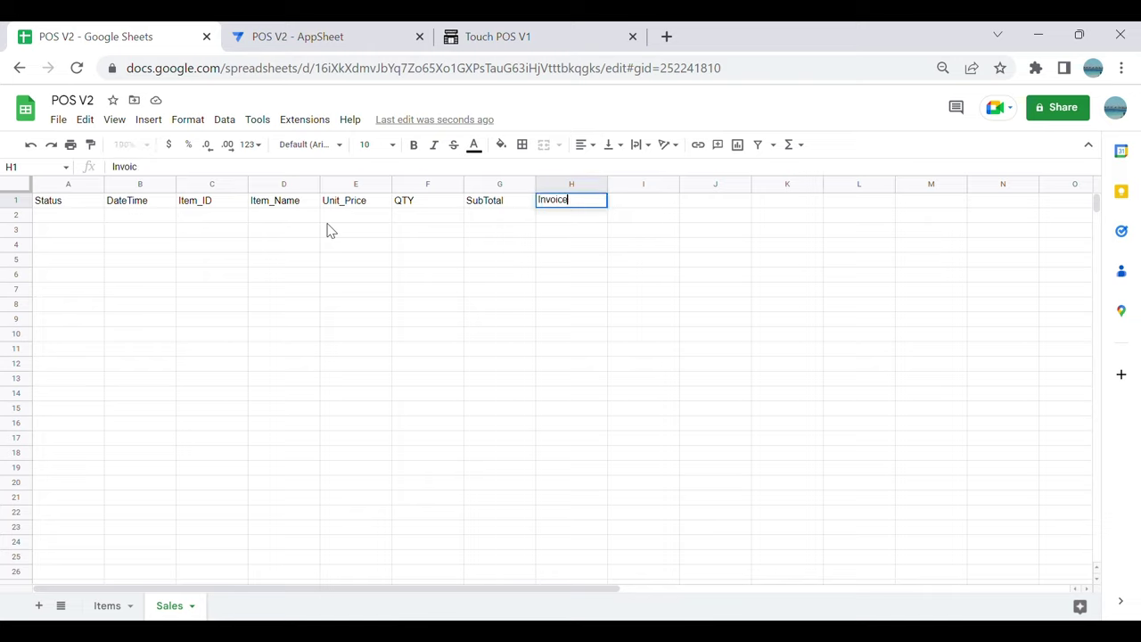
text(_No)
key(Tab)
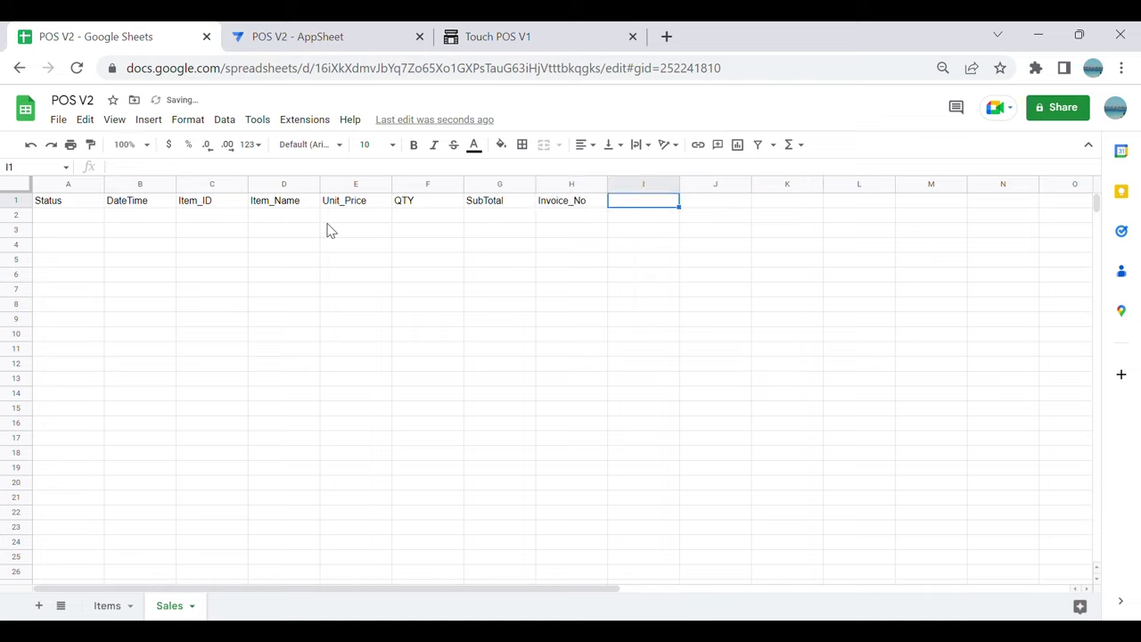
text(ID)
key(Tab)
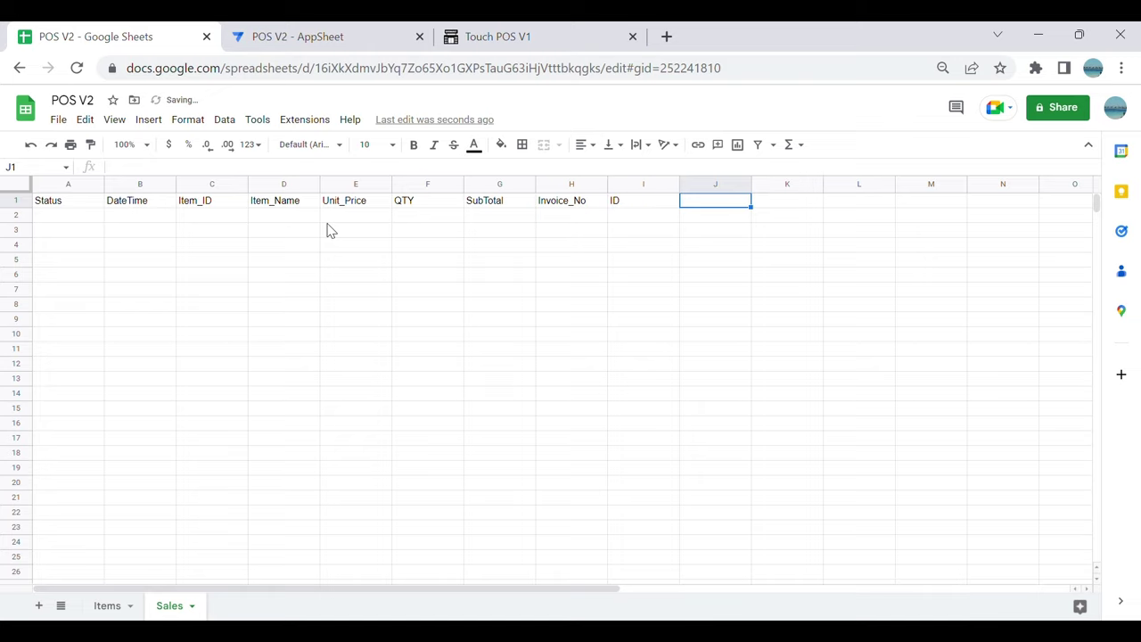
Step: Delete the unused columns J to Z from the Sales sheet
click(712, 185)
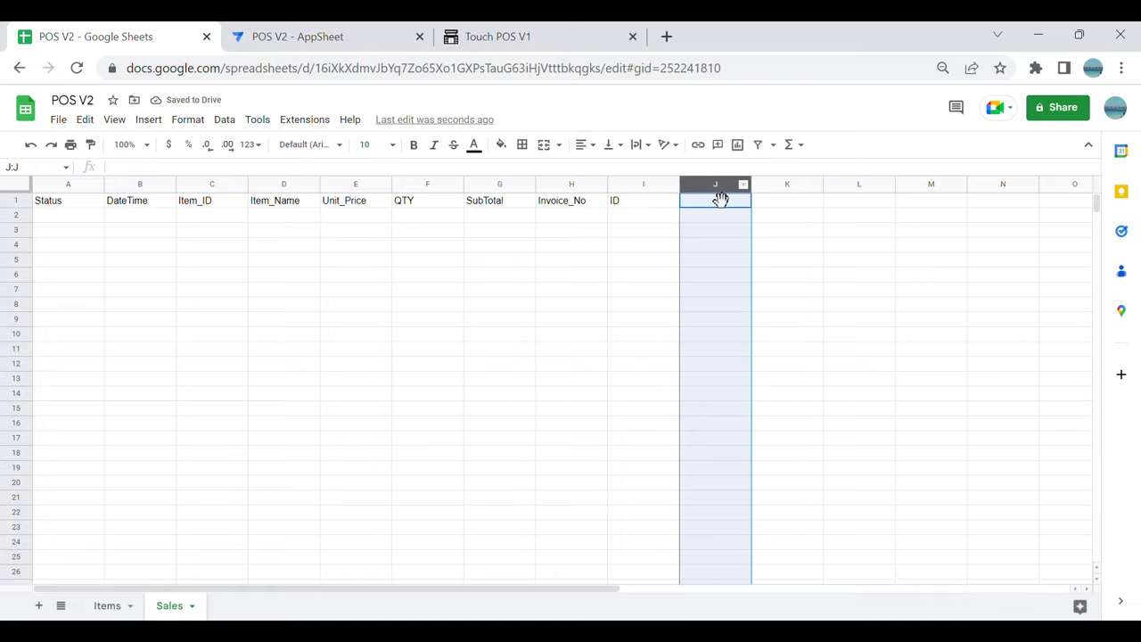
key(ctrl+shift+Right)
right_click(385, 252)
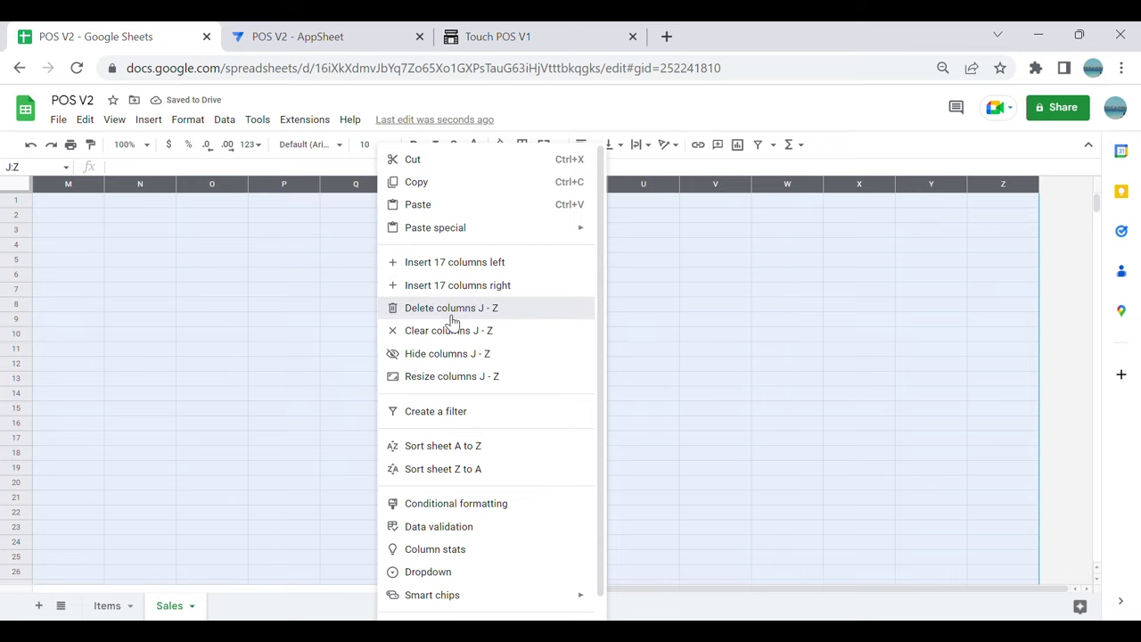
click(452, 312)
click(237, 333)
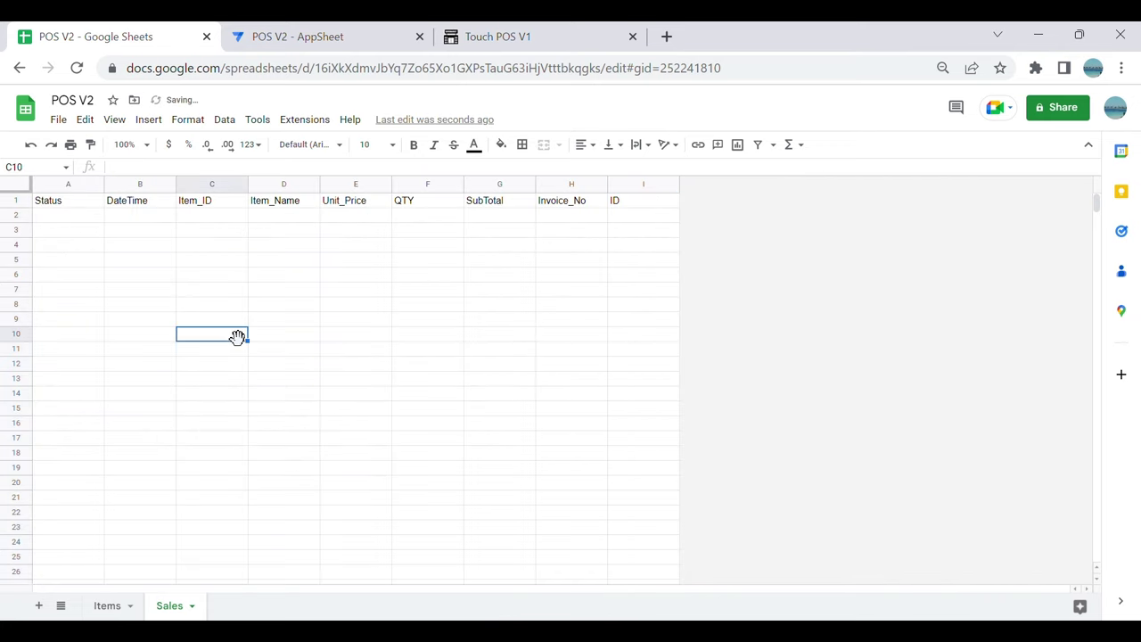
Step: Make the header row of the Sales sheet bold and set its font size to 11
click(17, 201)
click(414, 145)
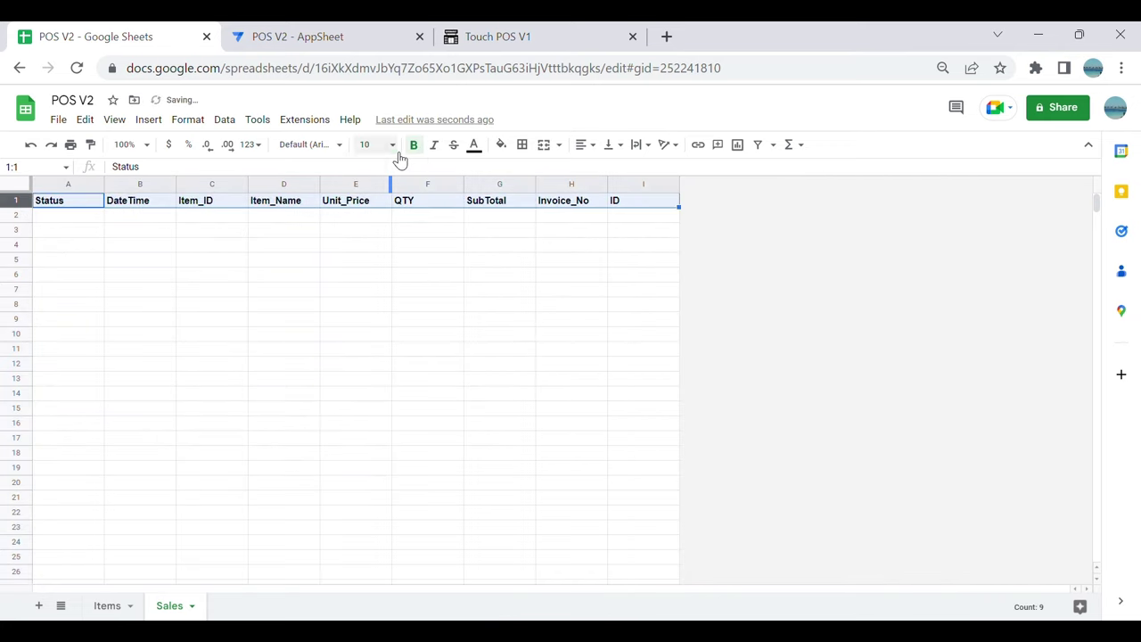
click(394, 148)
click(381, 284)
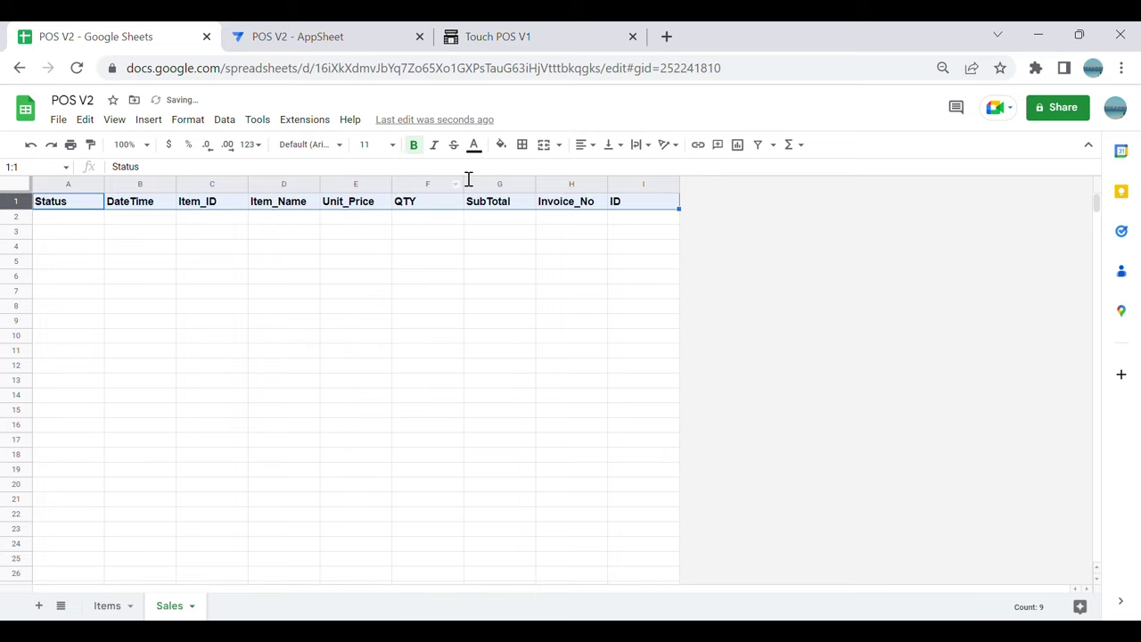
Step: Fill the header row of the Sales sheet with a light green background colour
click(501, 146)
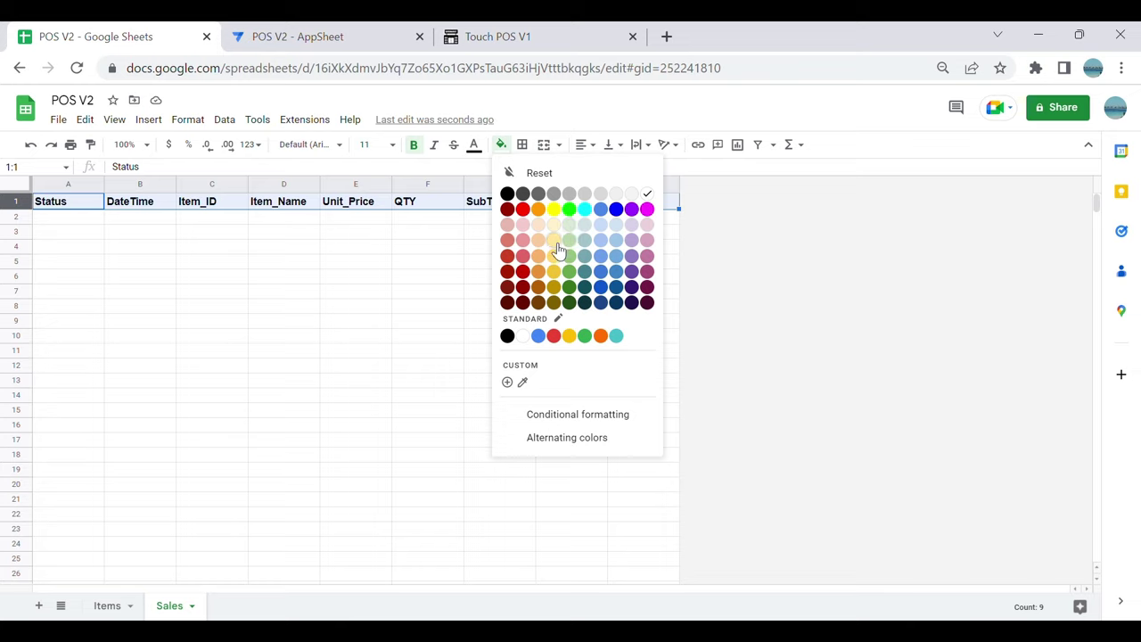
click(570, 227)
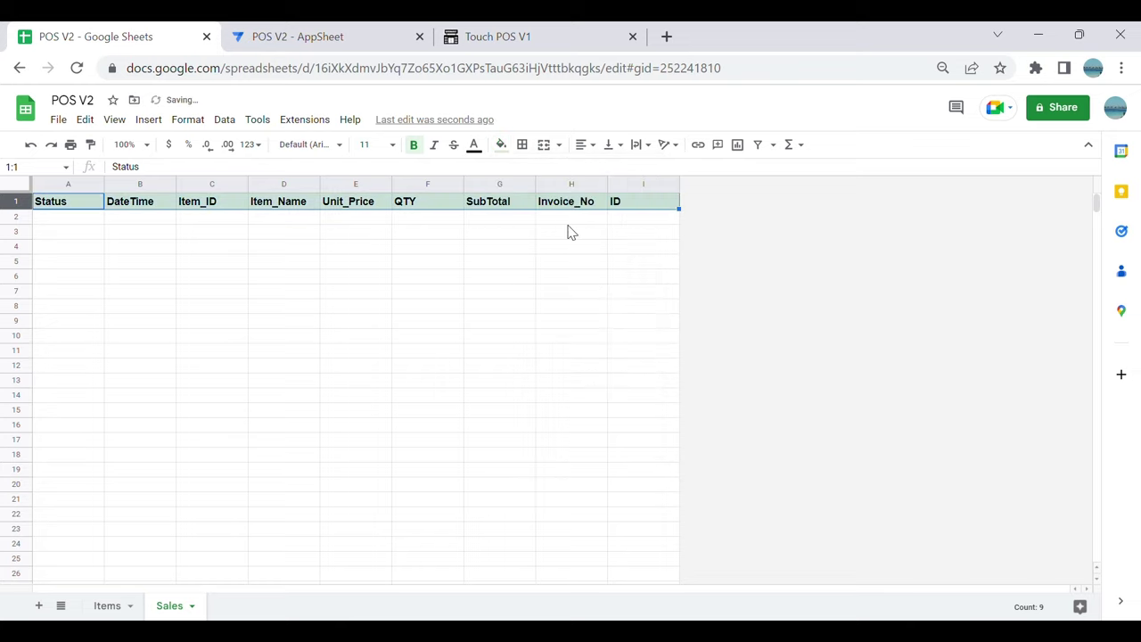
click(557, 309)
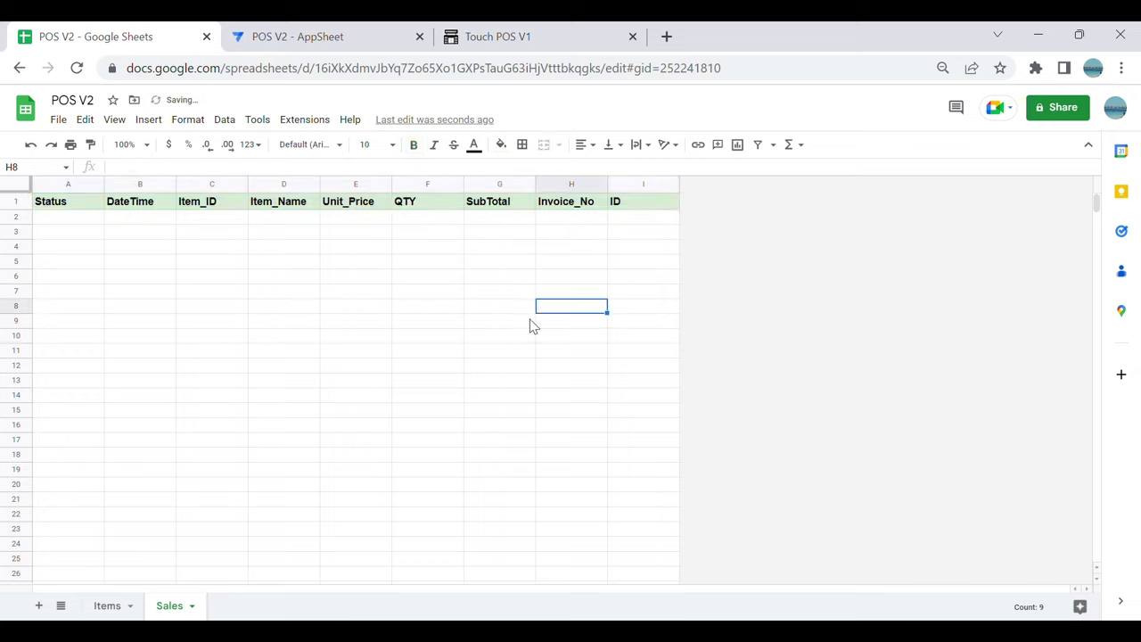
click(170, 336)
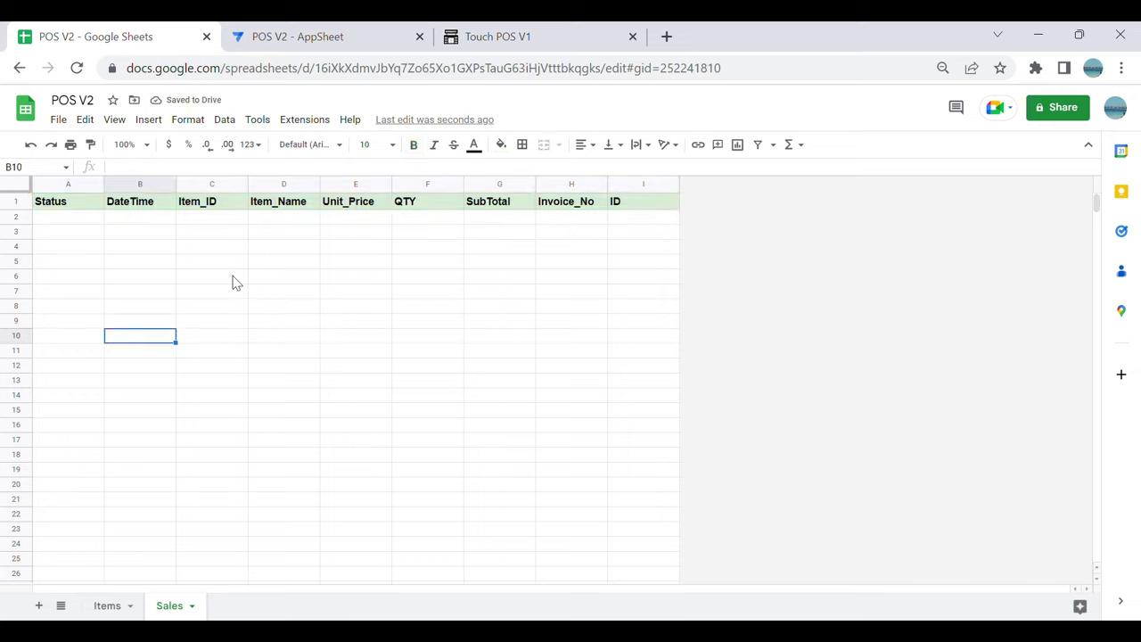
click(21, 202)
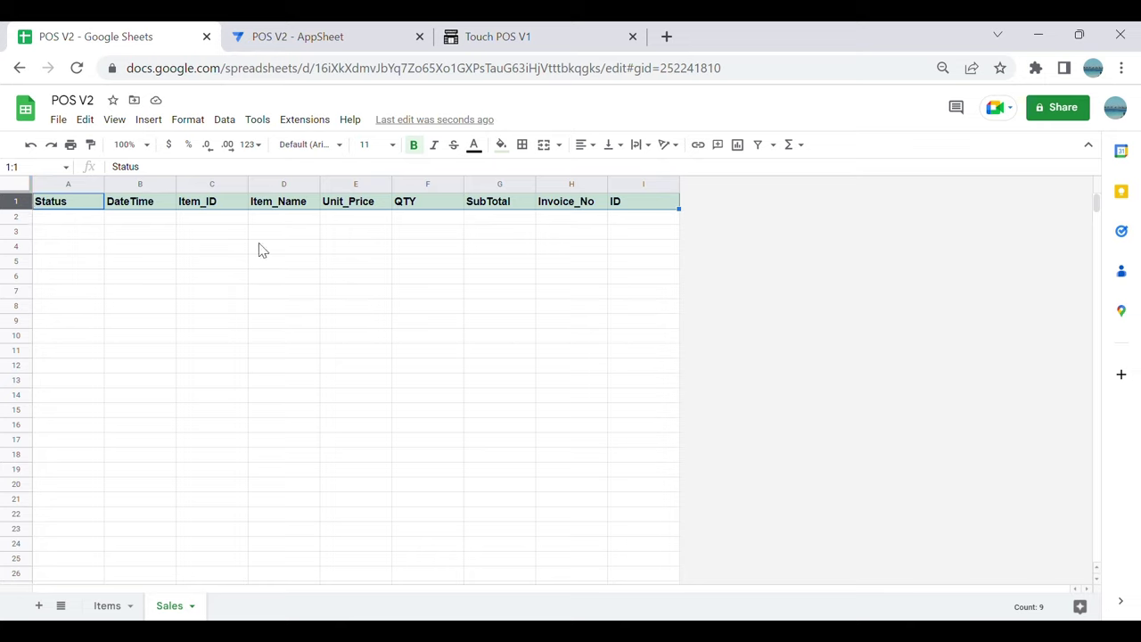
click(254, 308)
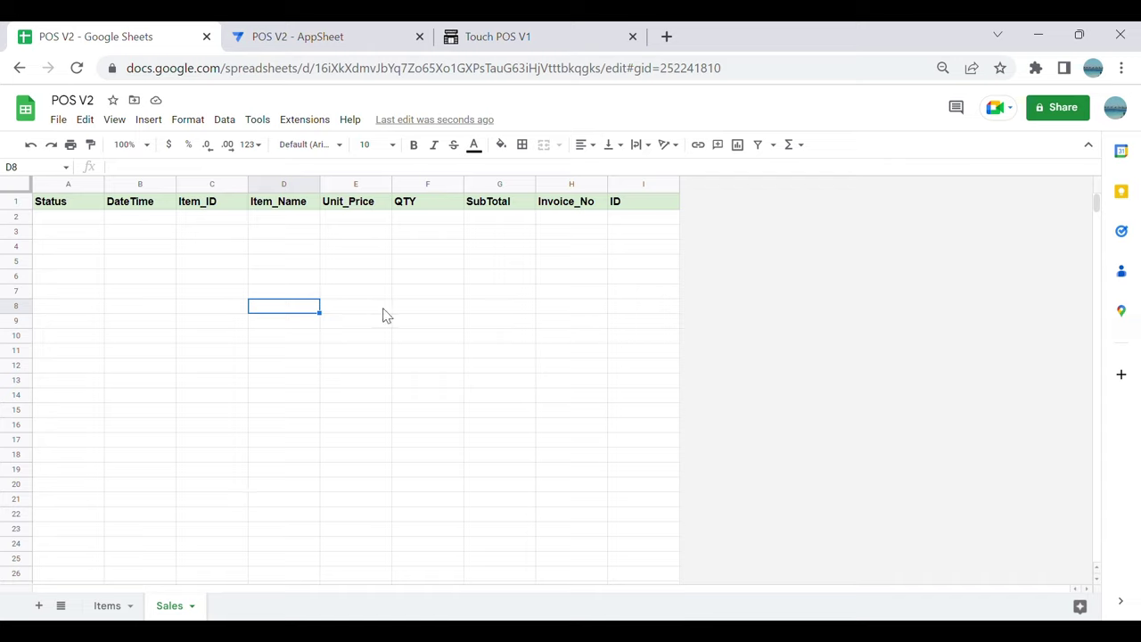
Step: Switch to the POS V2 app in AppSheet, show its data tables and collapse the app preview
click(282, 27)
click(68, 269)
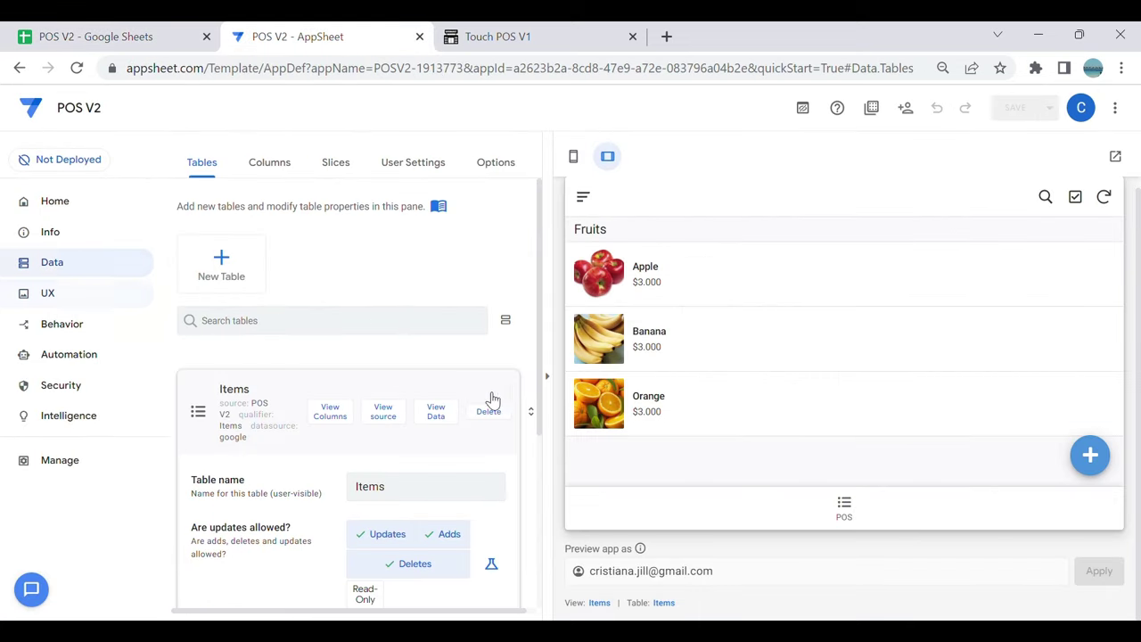
click(547, 376)
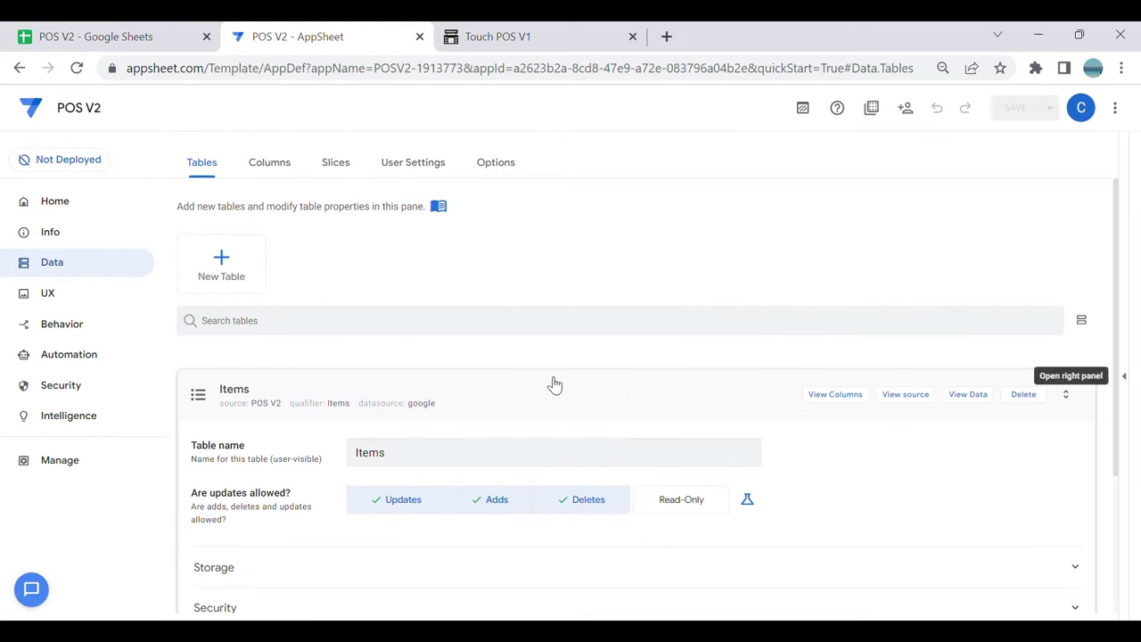
Step: Reload the POS V2 app editor and check its tables and columns for the new Sales sheet
click(225, 267)
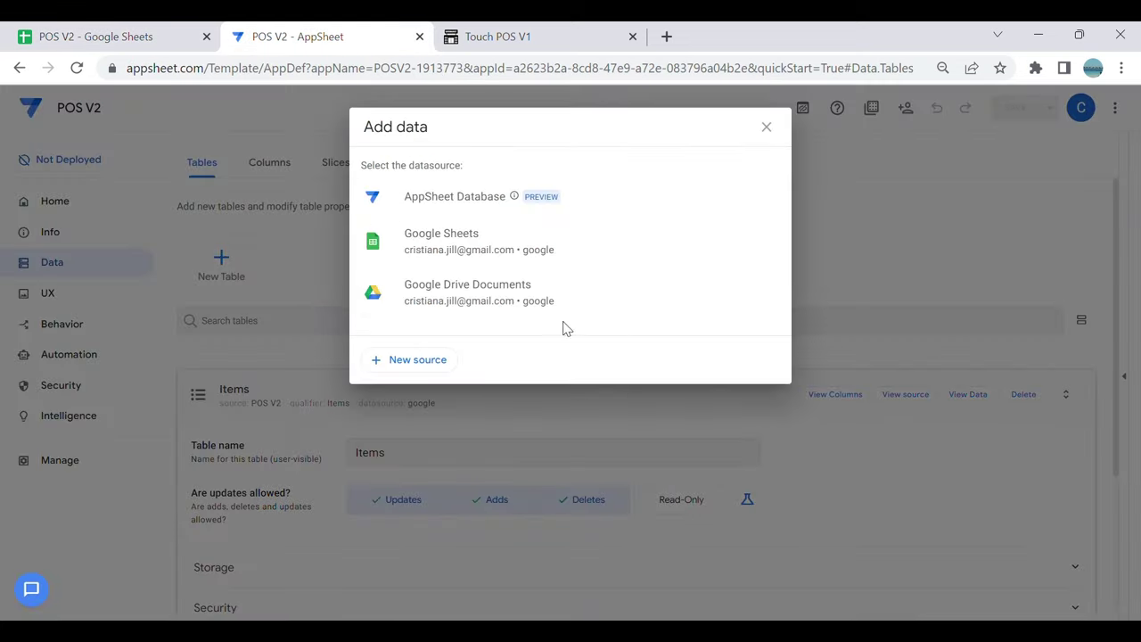
click(152, 122)
click(77, 69)
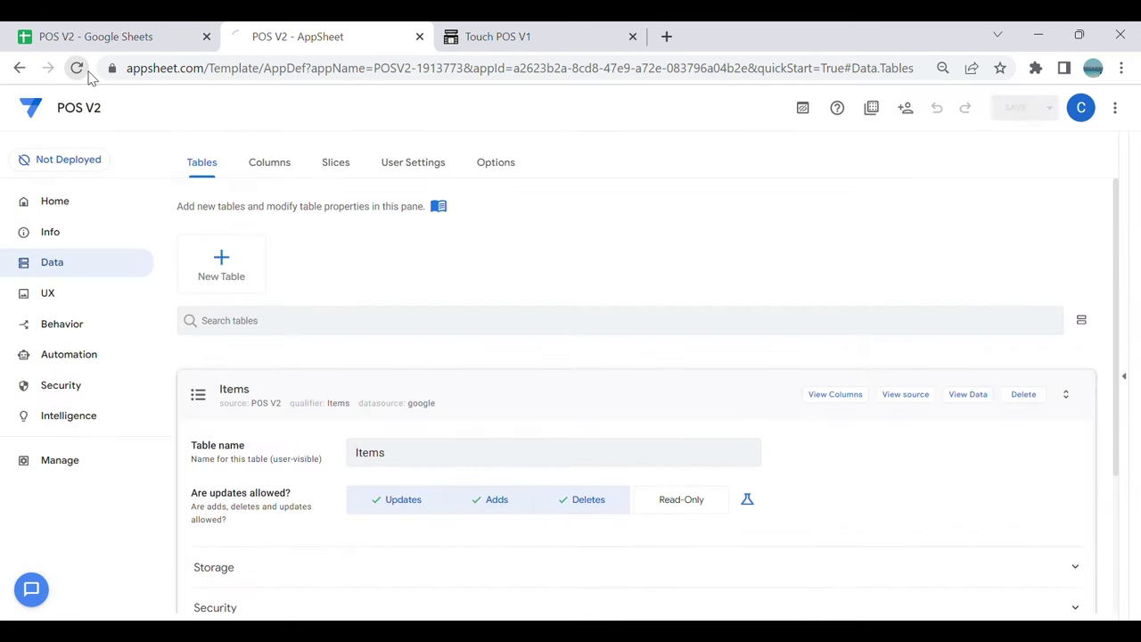
click(98, 36)
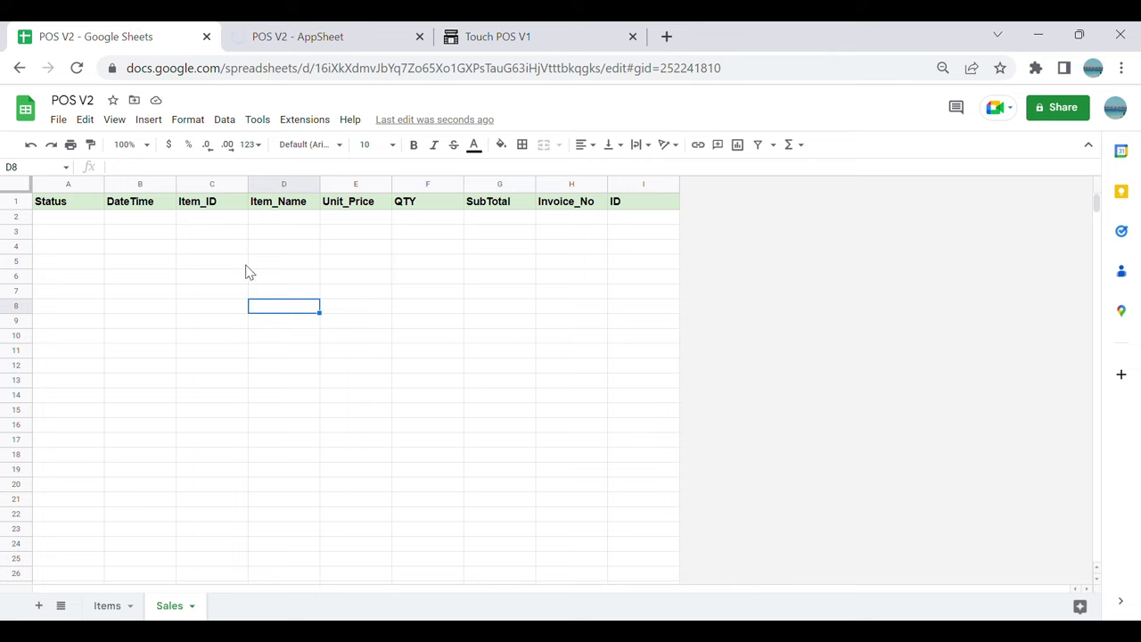
click(331, 36)
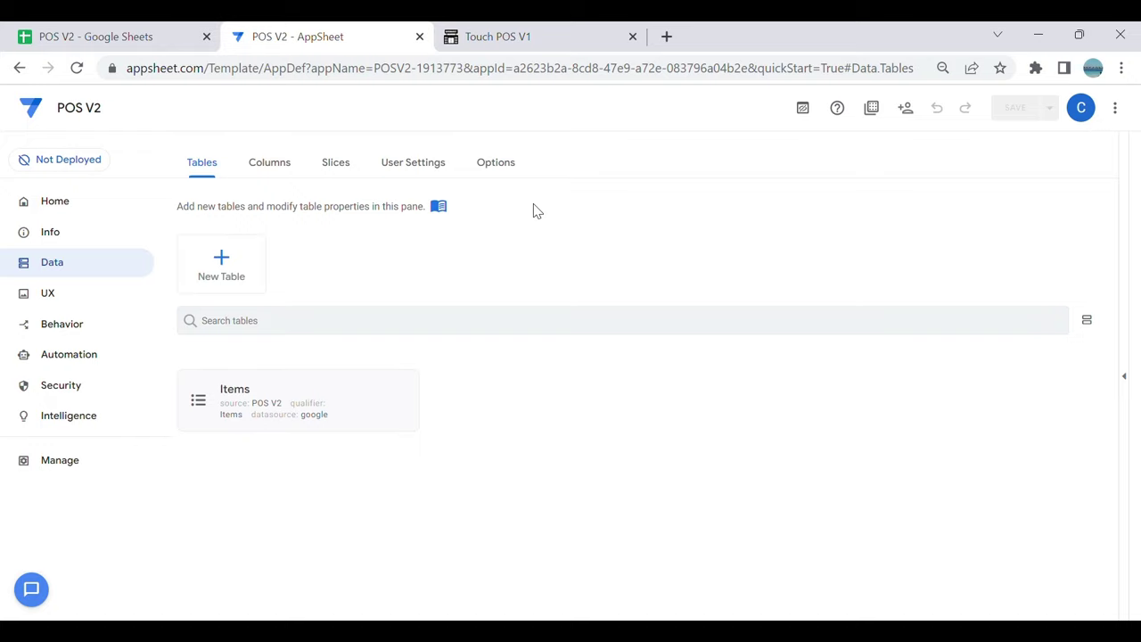
click(285, 174)
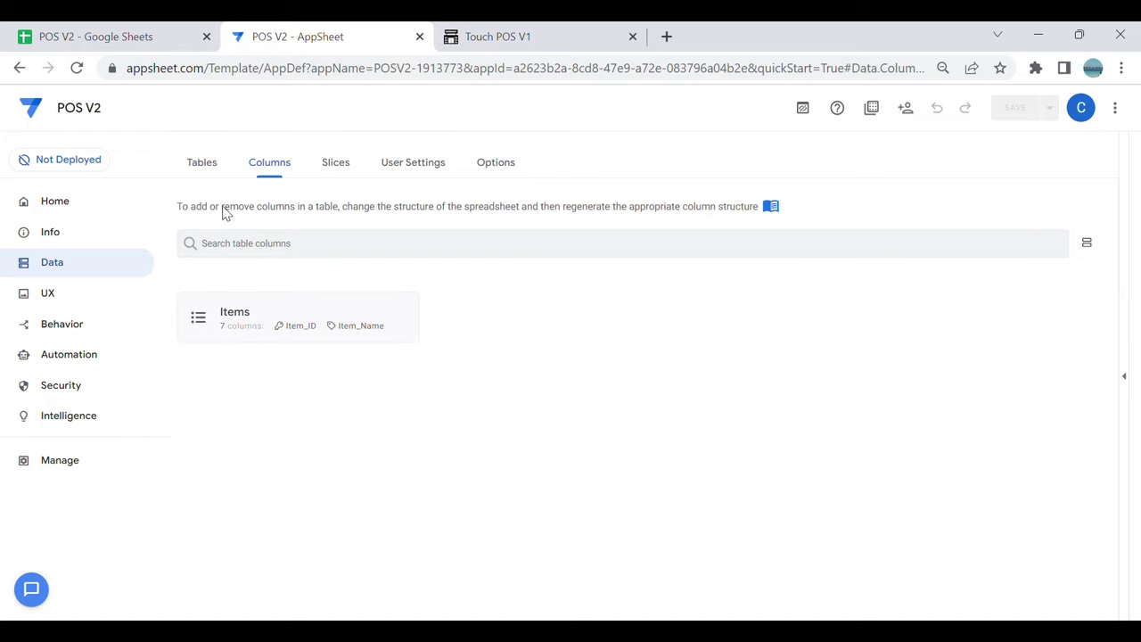
click(221, 168)
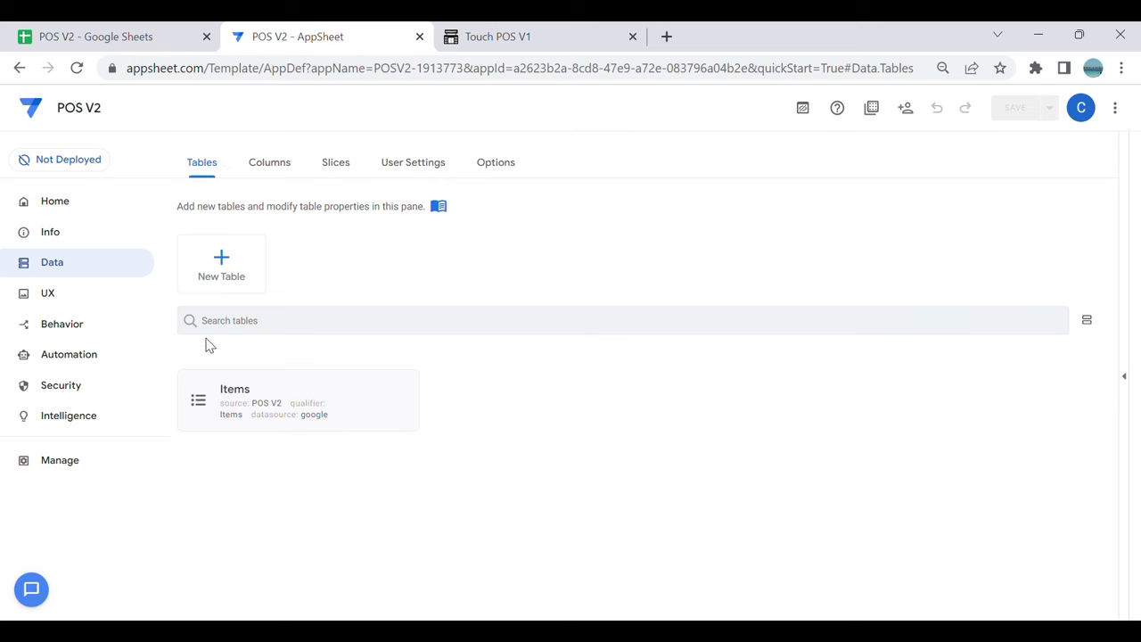
Step: Reload the POS V2 spreadsheet in Google Sheets and return to the AppSheet editor
click(115, 34)
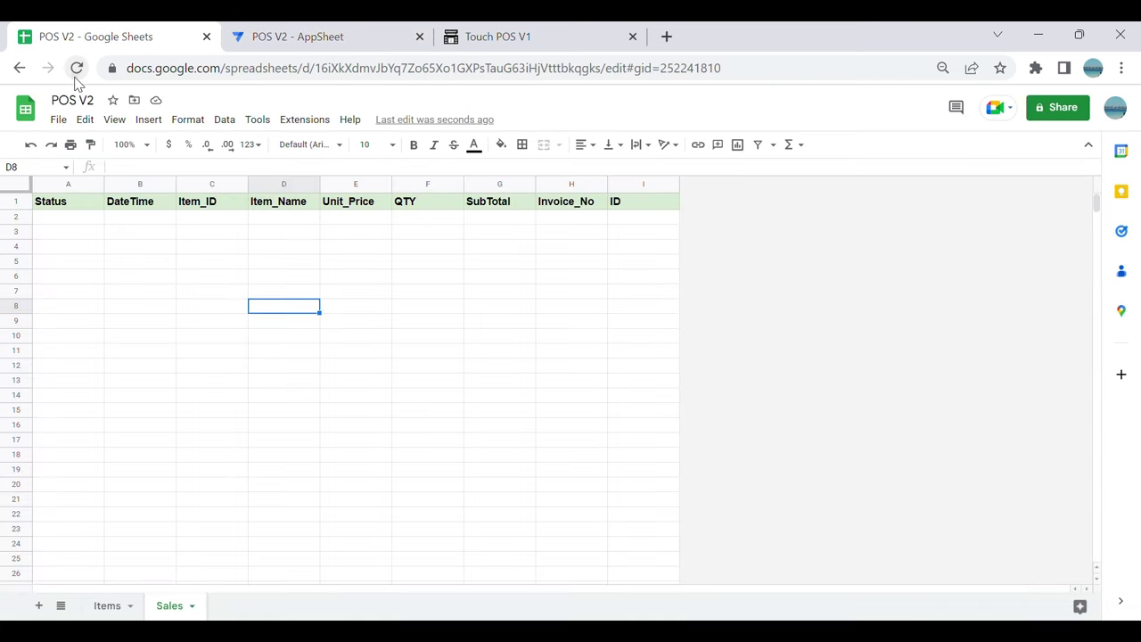
click(77, 73)
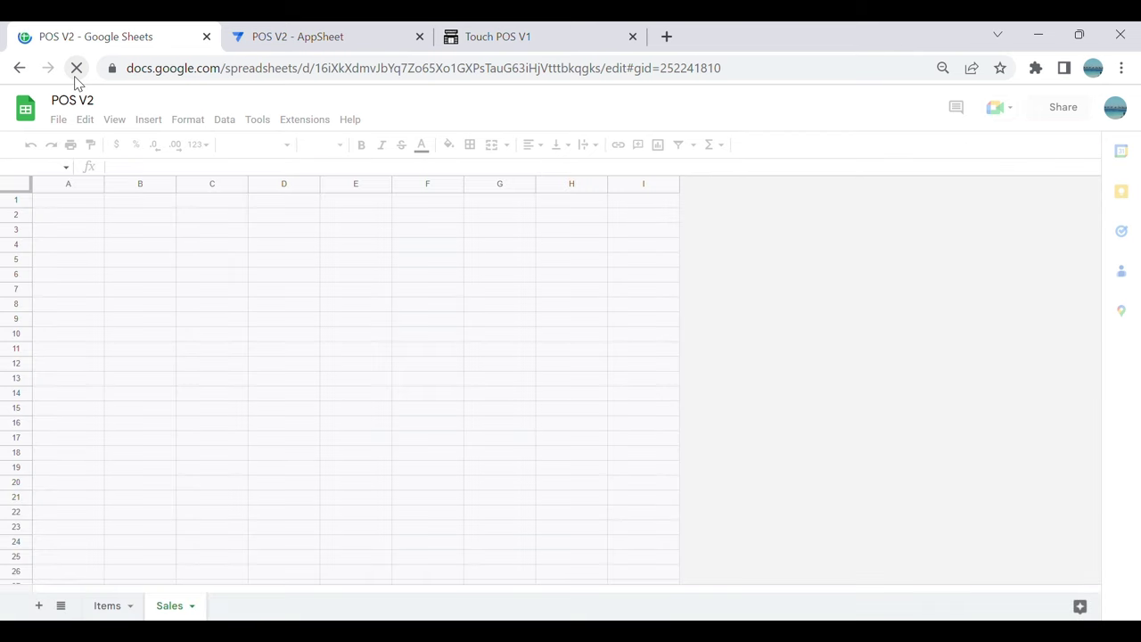
click(288, 30)
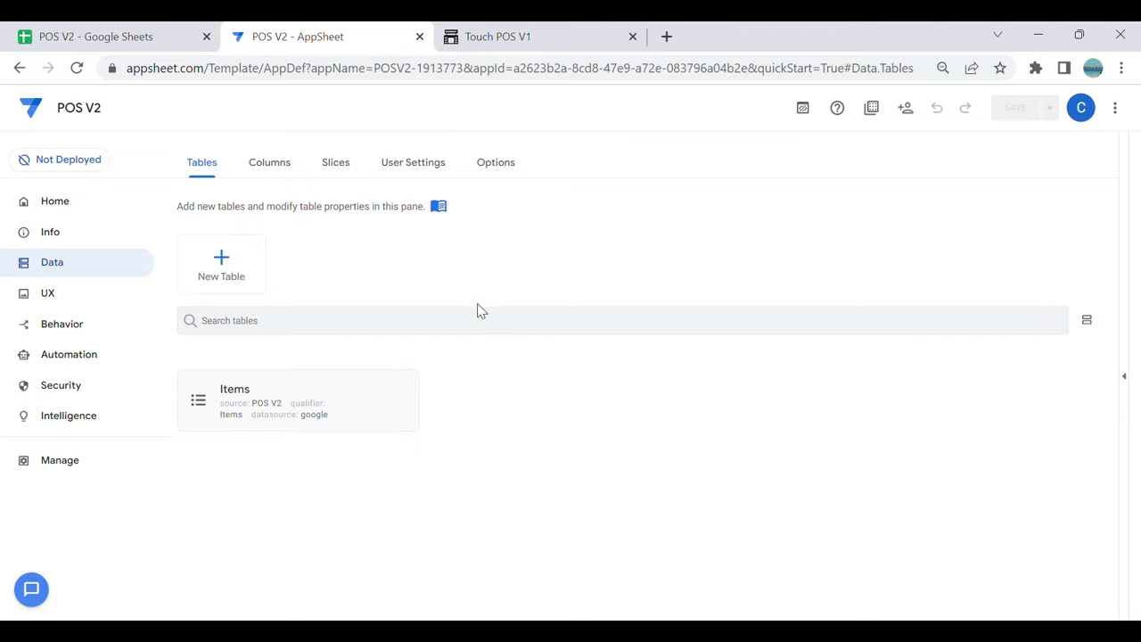
Step: Add a new table from the Sales worksheet of the POS V2 Google Sheets file in the Sample Apps folder
click(77, 235)
click(71, 263)
click(245, 271)
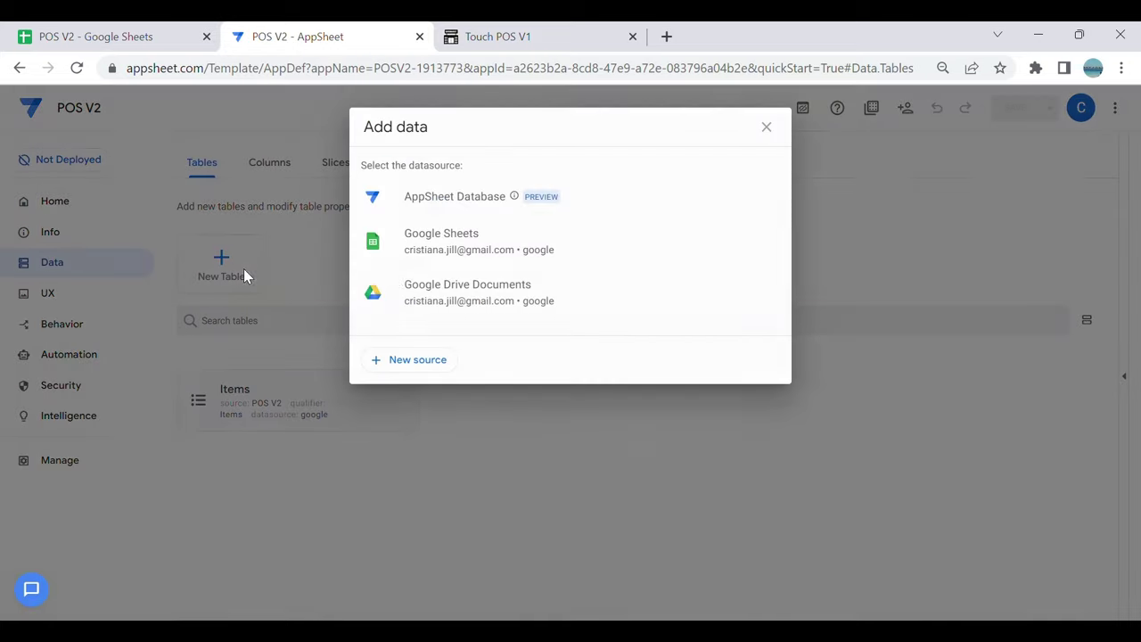
click(423, 259)
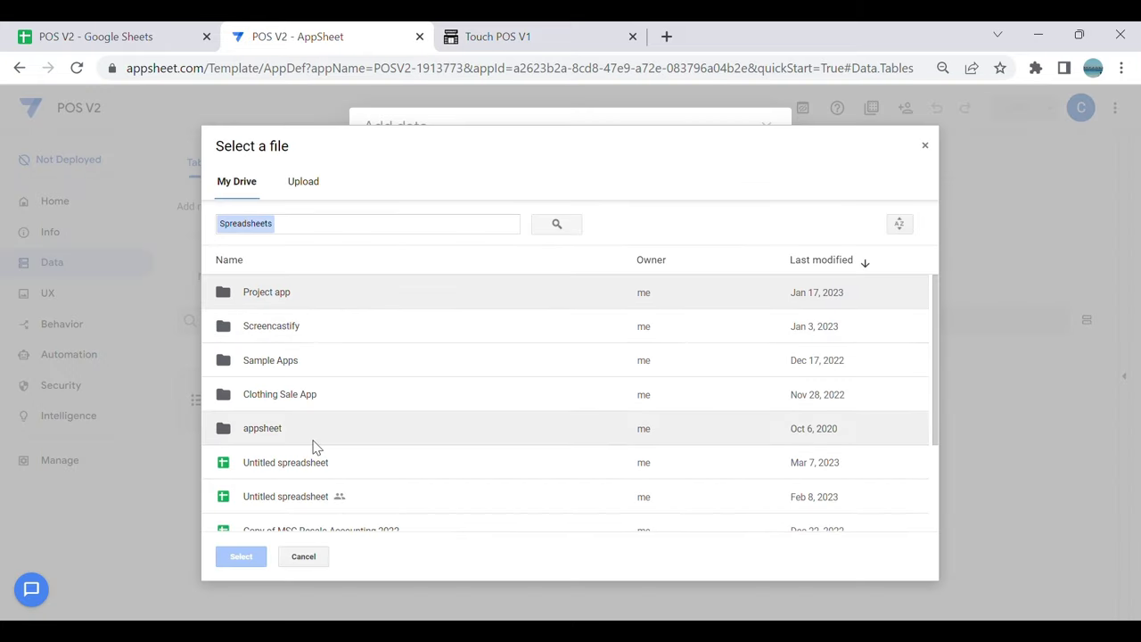
double_click(320, 370)
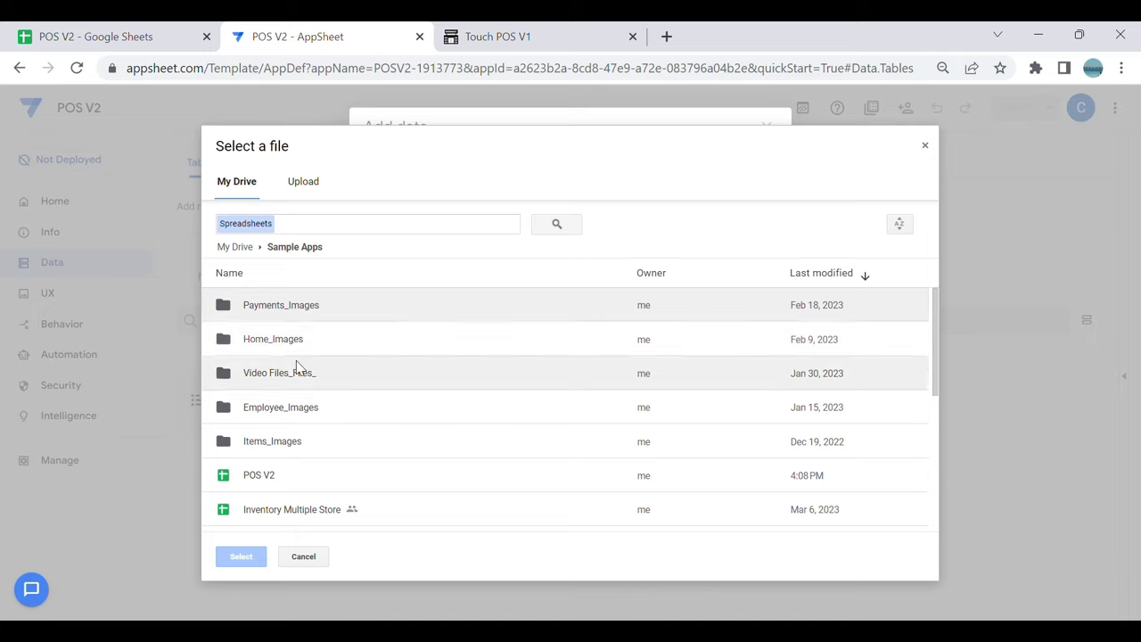
click(301, 484)
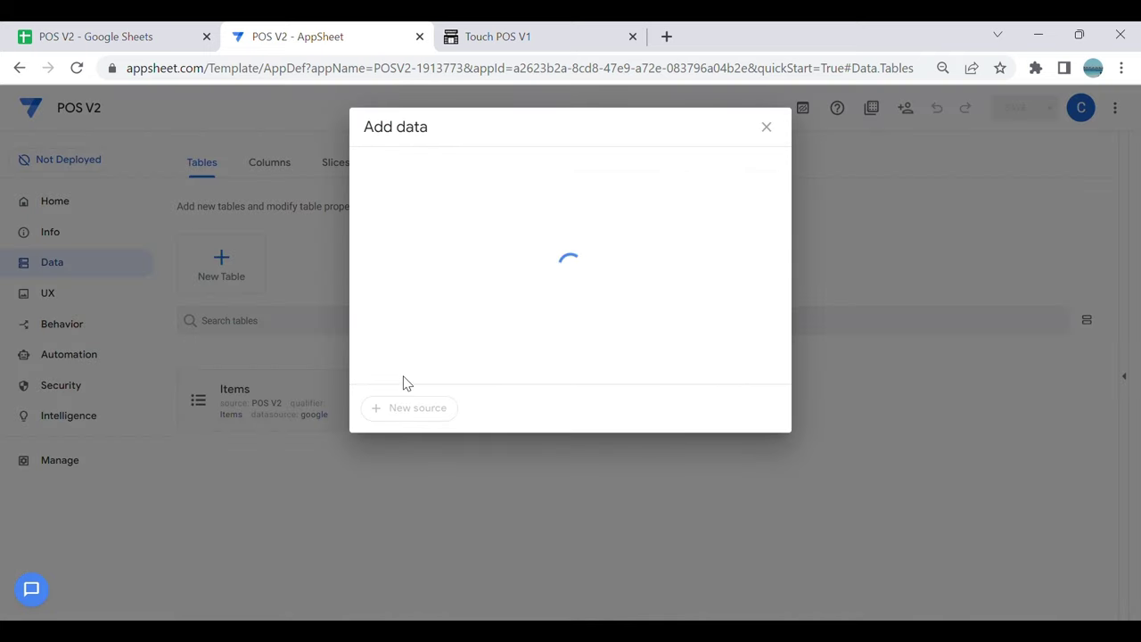
click(558, 255)
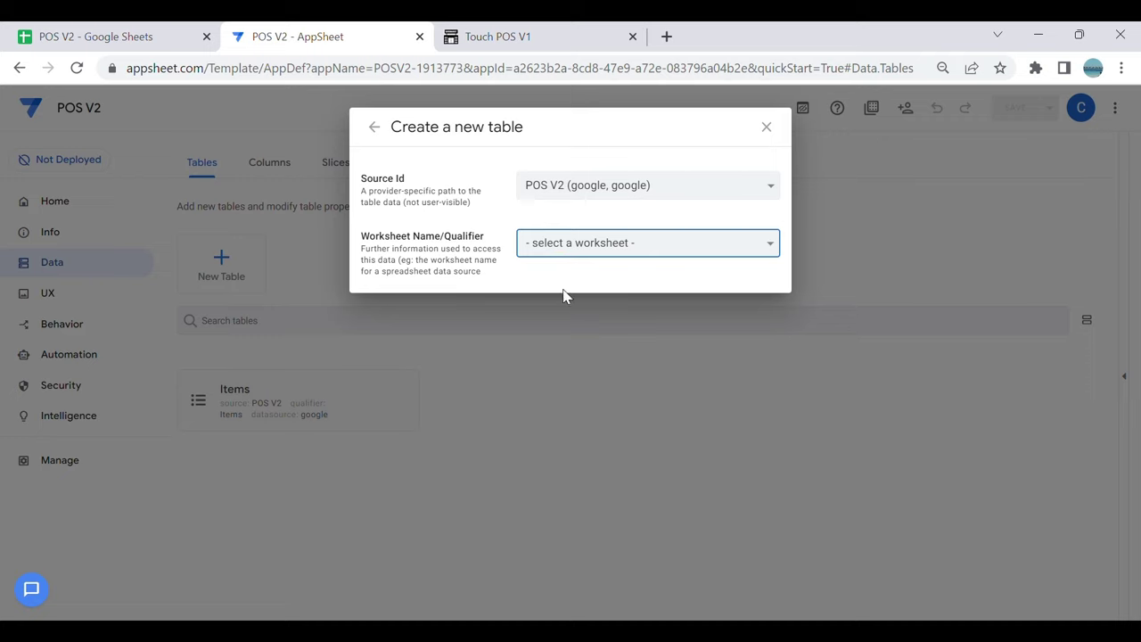
click(563, 294)
click(740, 375)
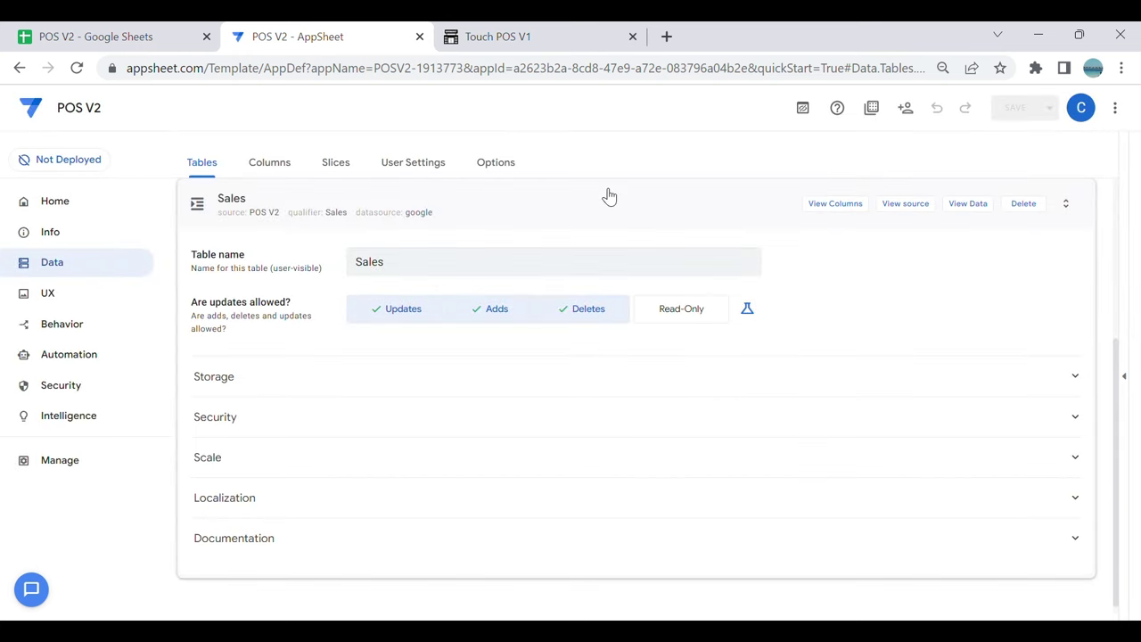
Step: In the Sales table's columns, make ID the key and hide it from the app
click(835, 203)
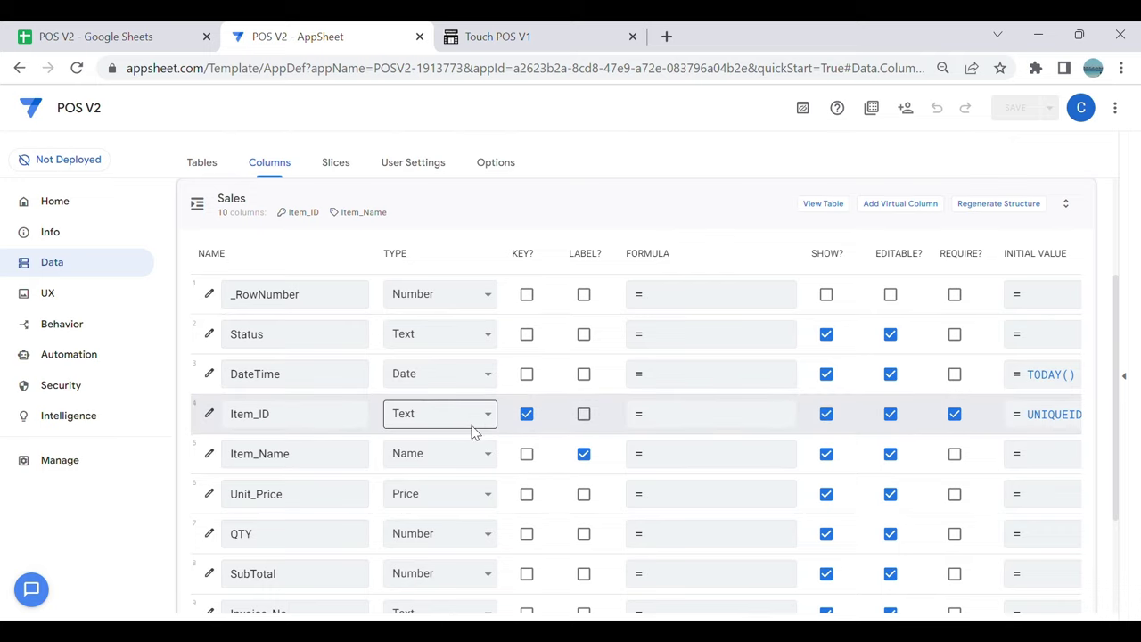
click(583, 453)
scroll(582, 452, down, 3)
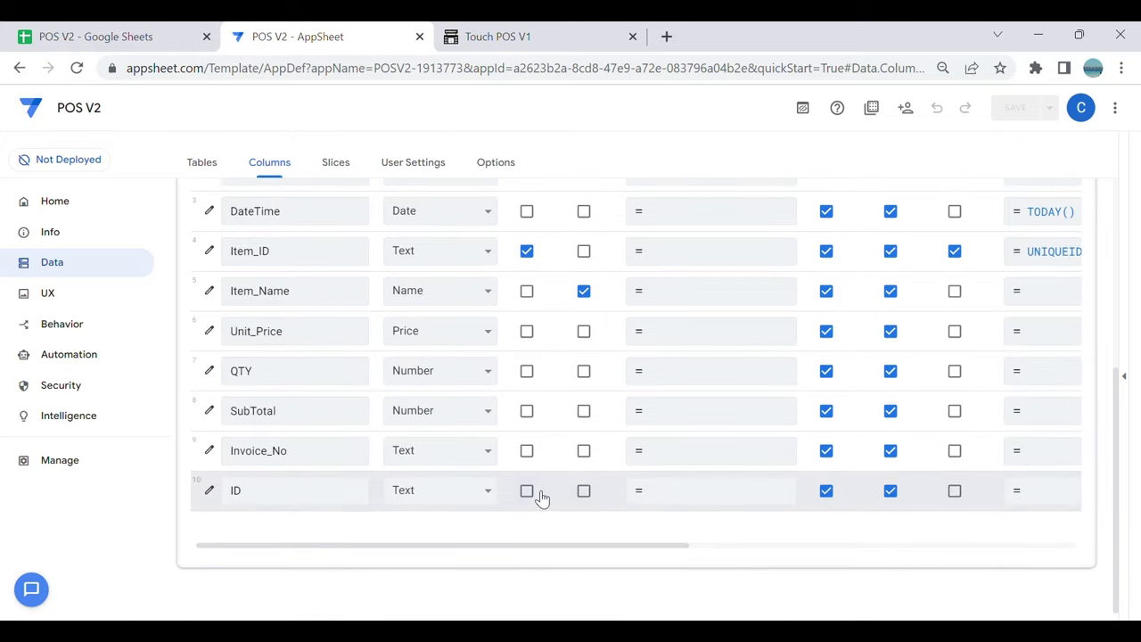
click(527, 491)
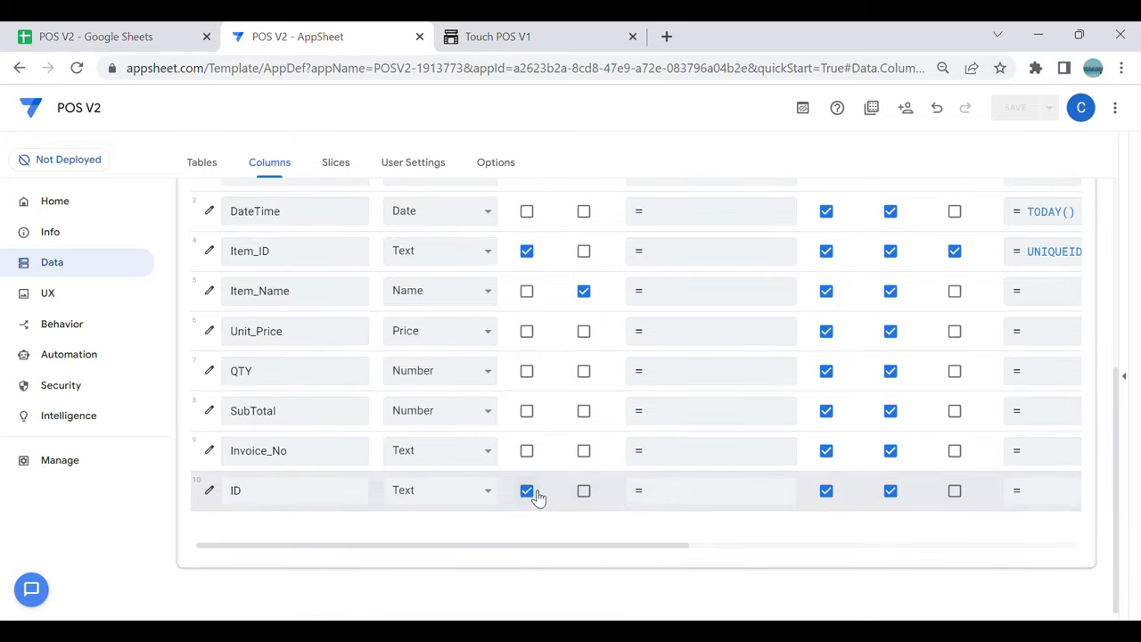
click(826, 491)
Step: Set the initial value of the Sales ID column to uniqueid()
click(209, 491)
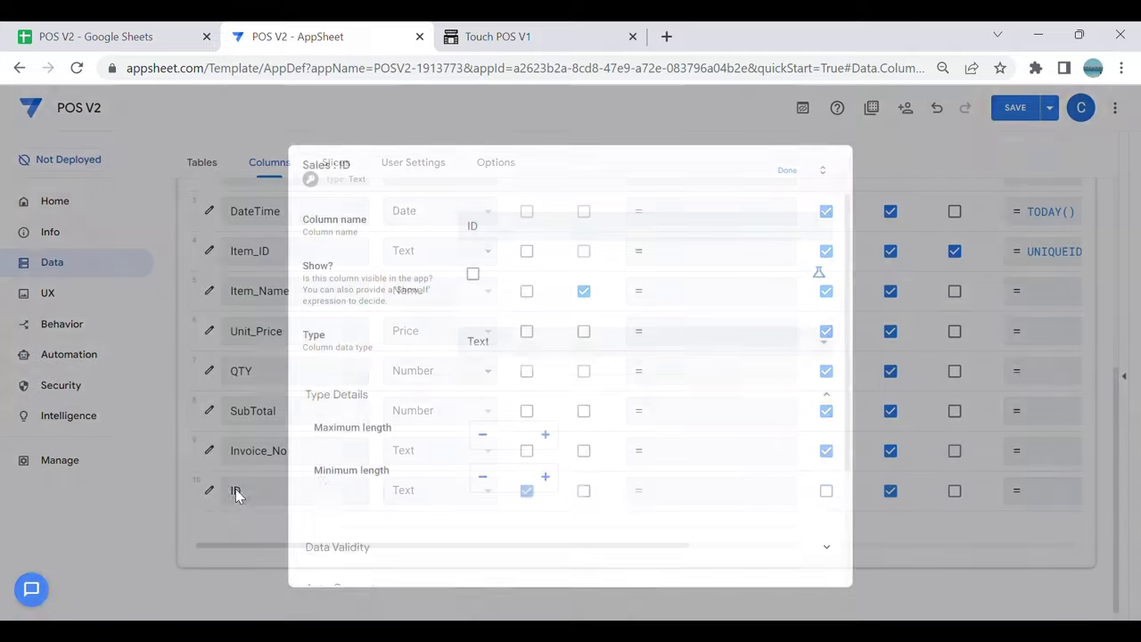
scroll(408, 479, down, 1)
click(415, 504)
scroll(446, 517, down, 1)
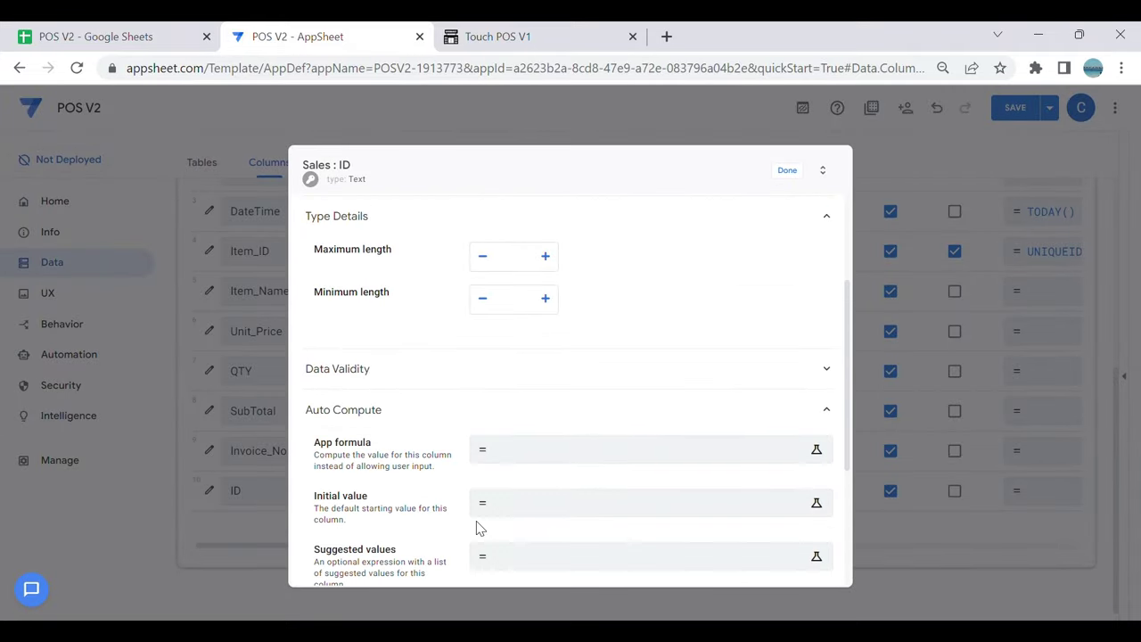
click(542, 514)
text(uni)
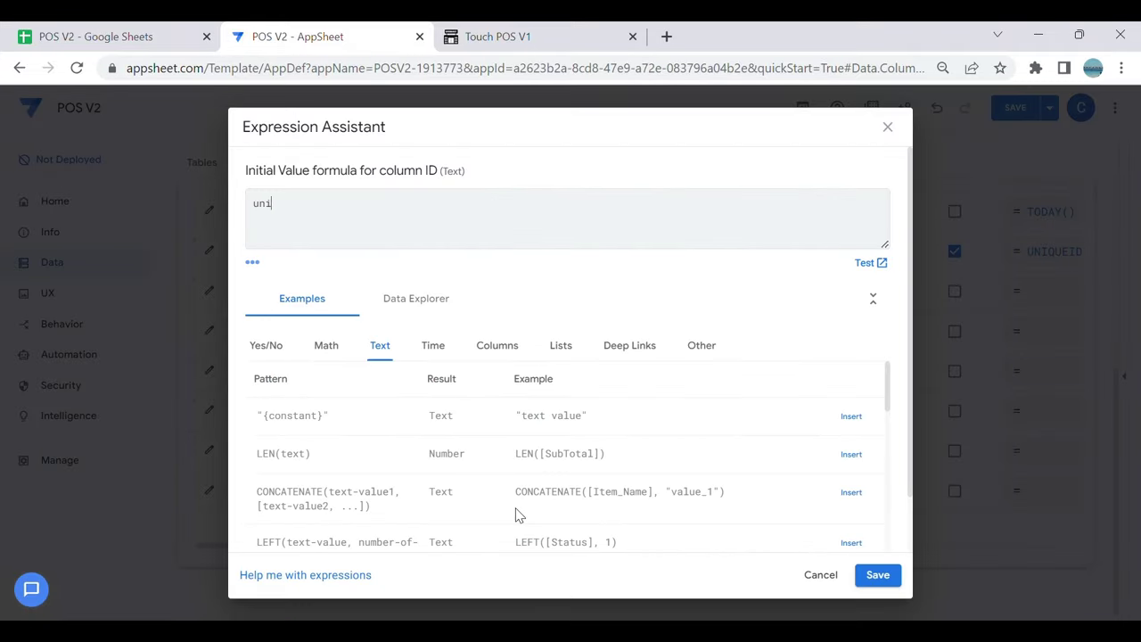
text(queid())
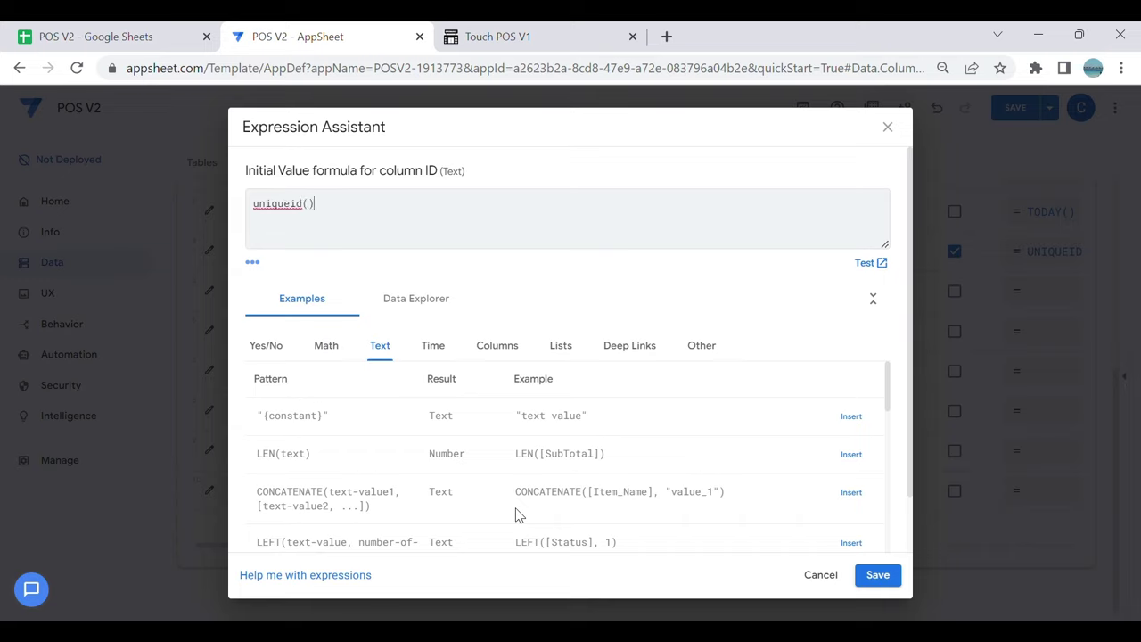
click(880, 576)
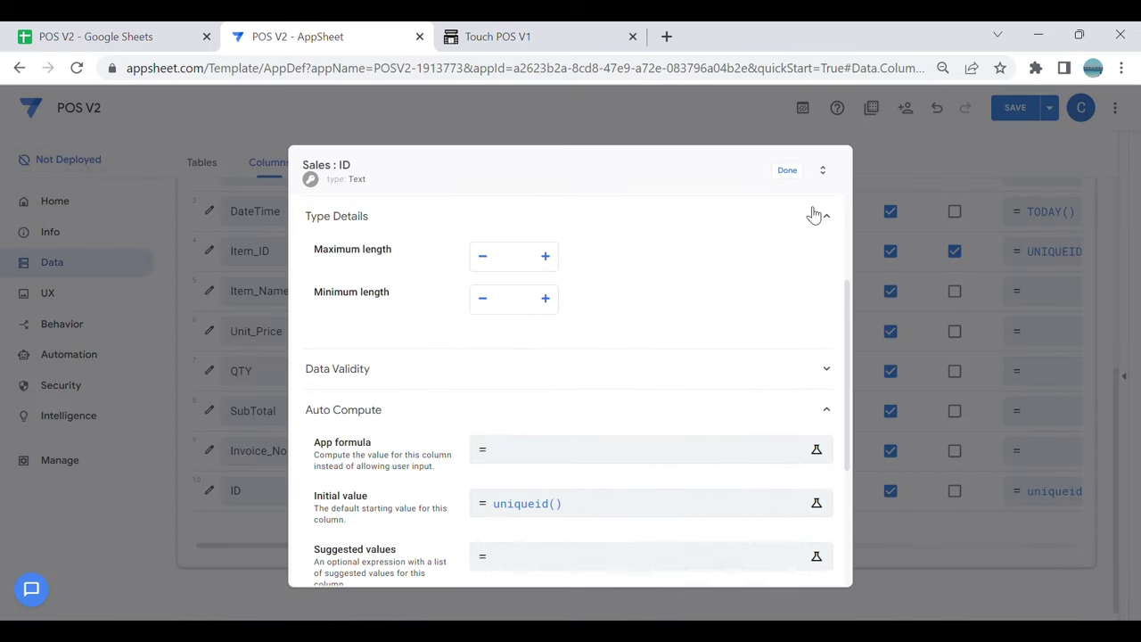
click(788, 170)
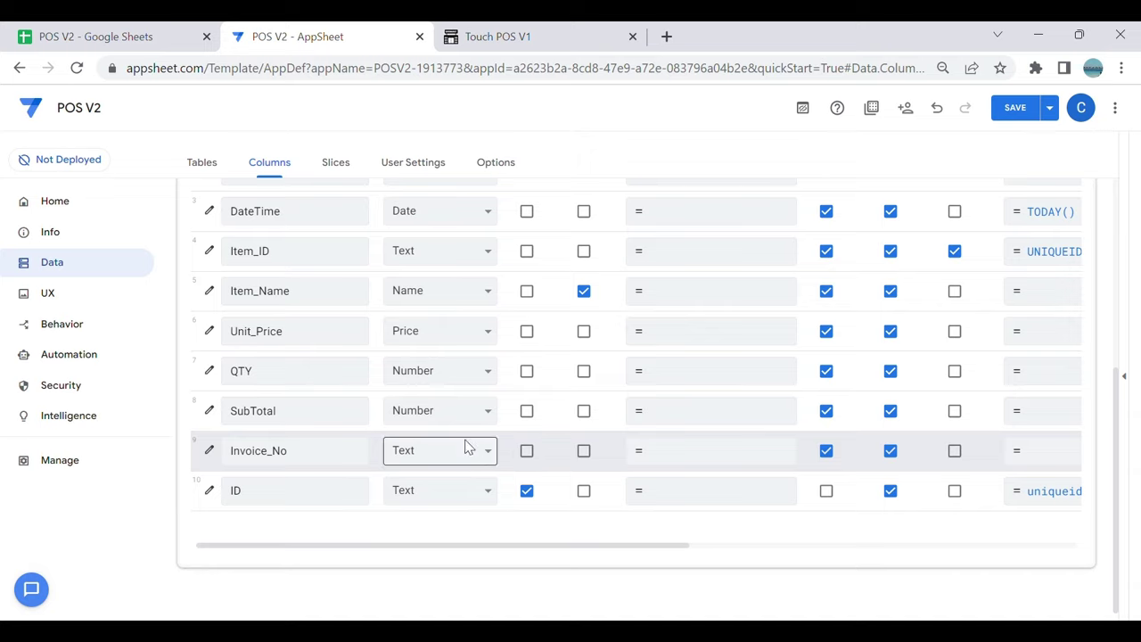
Step: Change the SubTotal column's type in the Sales table to Price
click(630, 448)
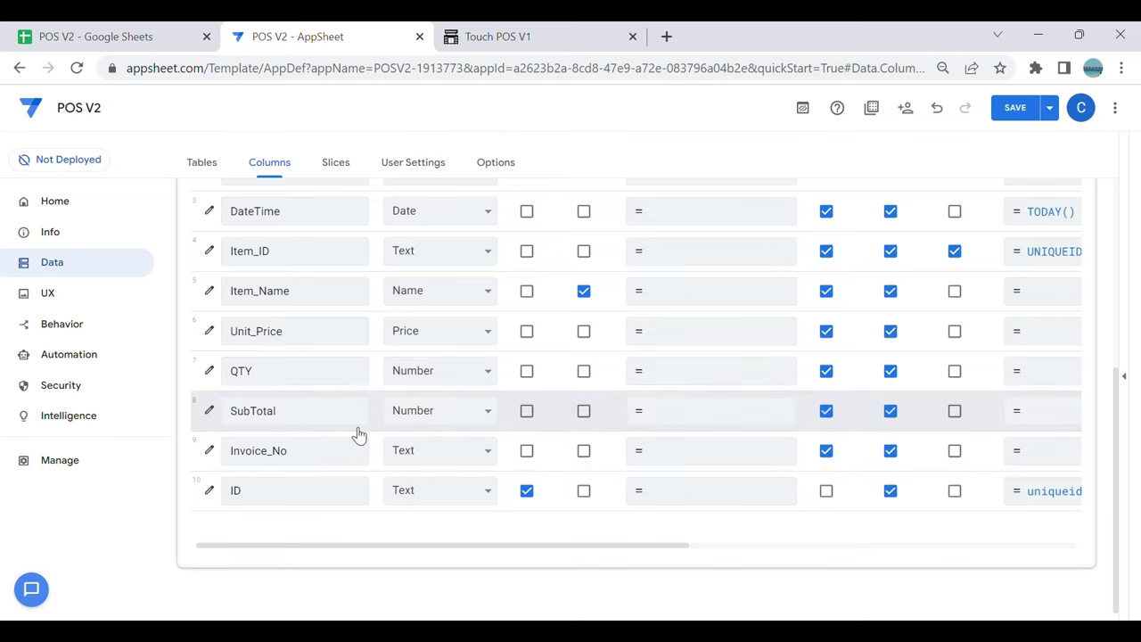
click(440, 425)
key(Down)
key(Down)
key(Down)
Step: Set the SubTotal column to 3 decimal digits with $ as the currency symbol
click(209, 411)
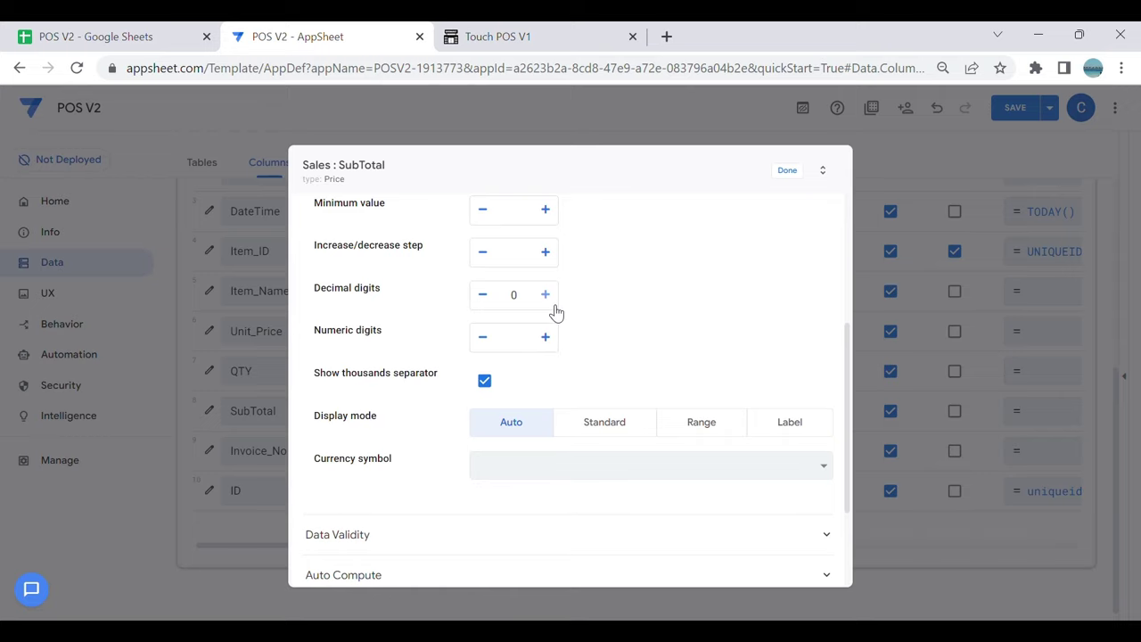
click(552, 307)
click(553, 307)
click(553, 306)
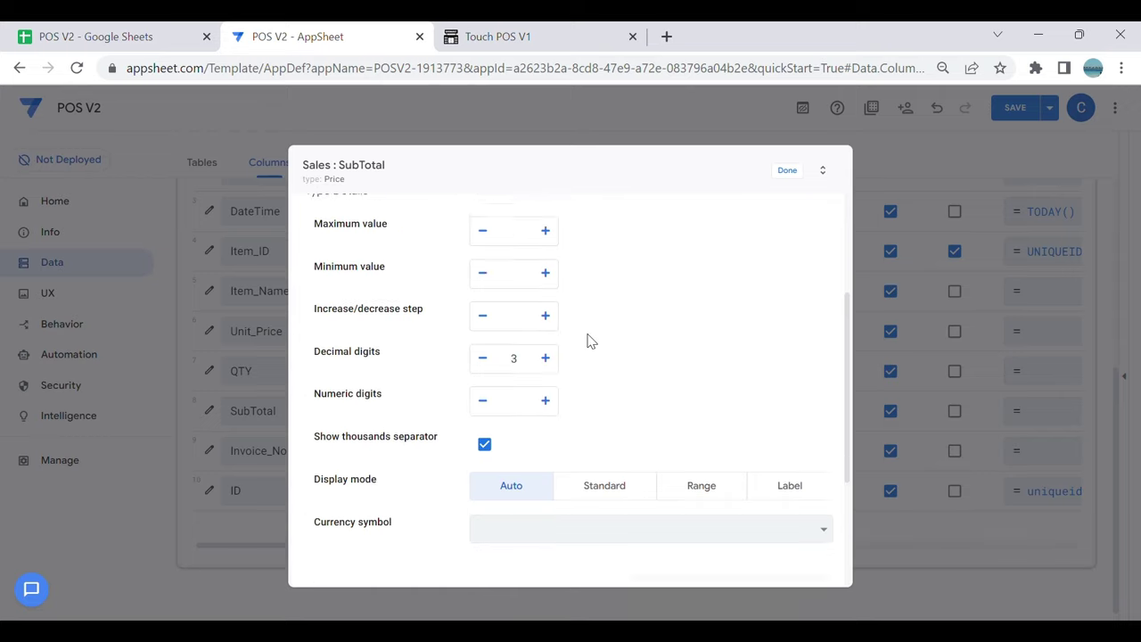
scroll(588, 357, down, 10)
click(593, 328)
text($)
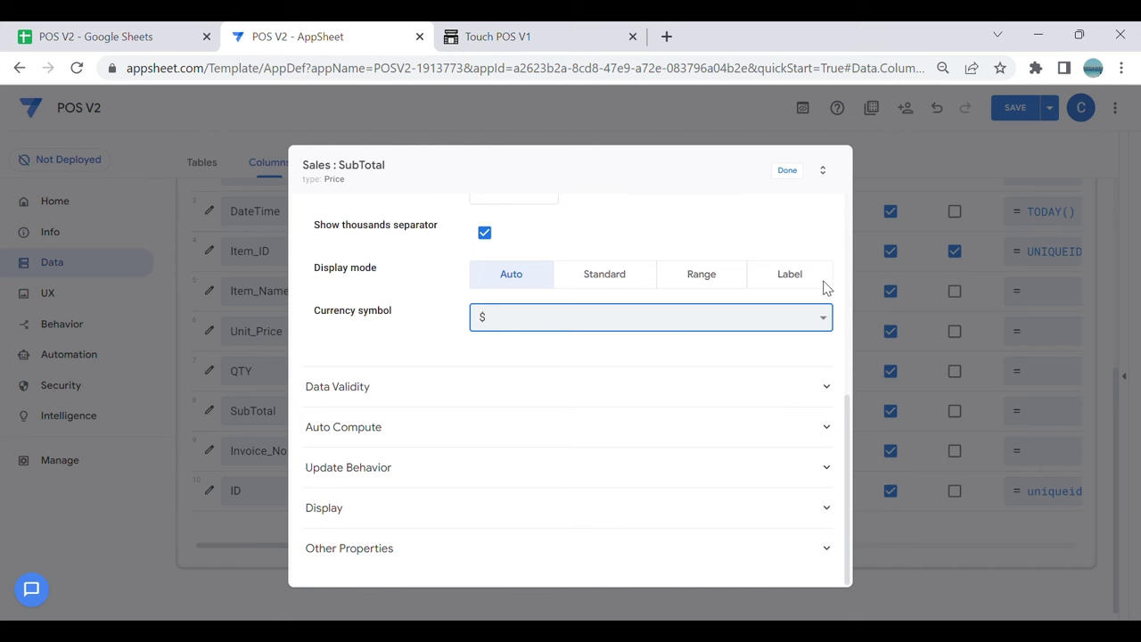
click(787, 170)
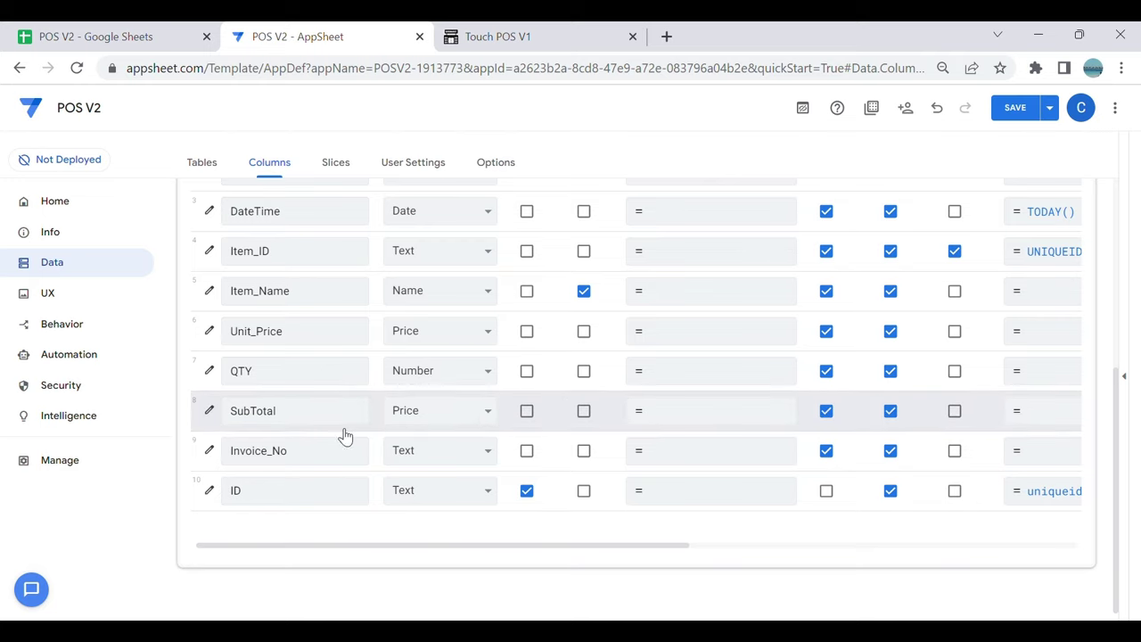
Step: Set the SubTotal column's app formula to [Unit_Price]*[QTY]
click(695, 410)
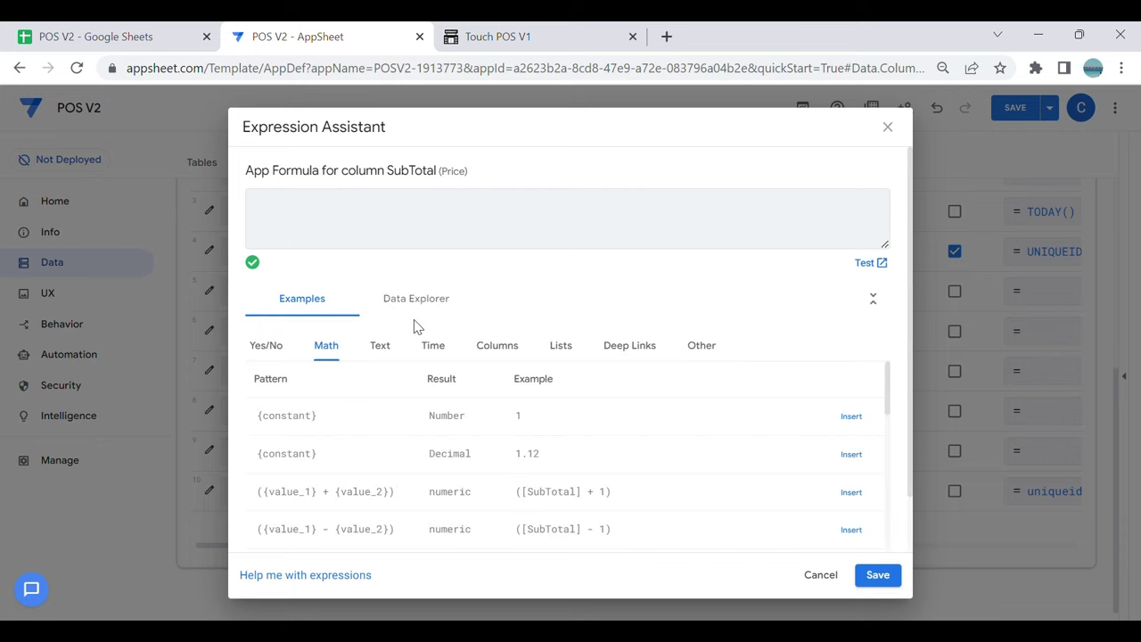
click(489, 347)
scroll(575, 445, down, 3)
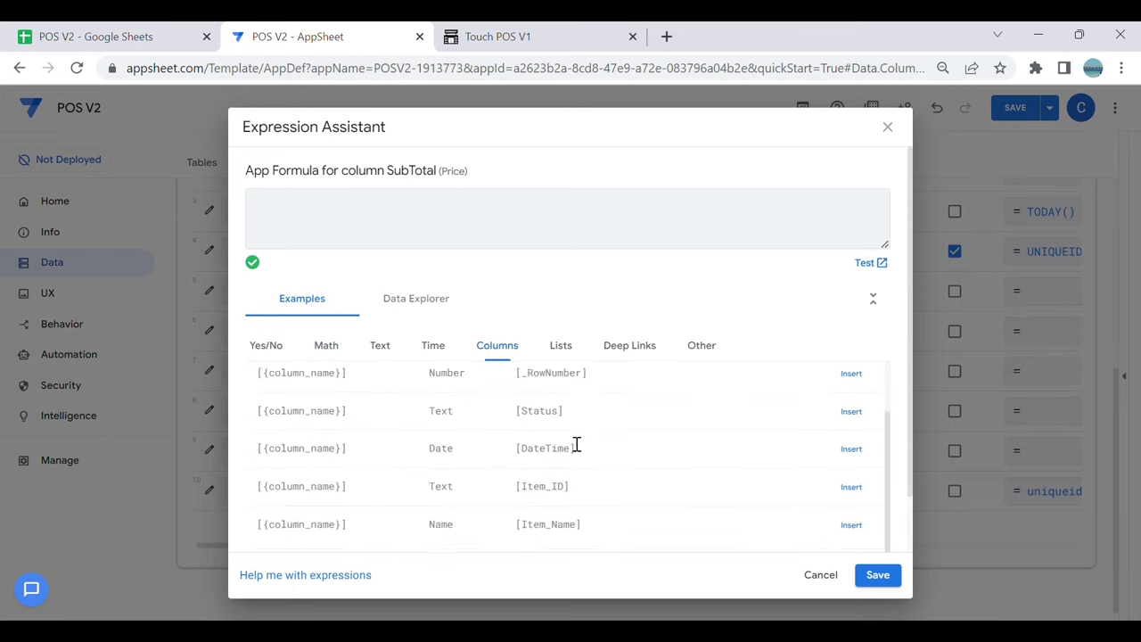
scroll(579, 459, down, 2)
click(851, 422)
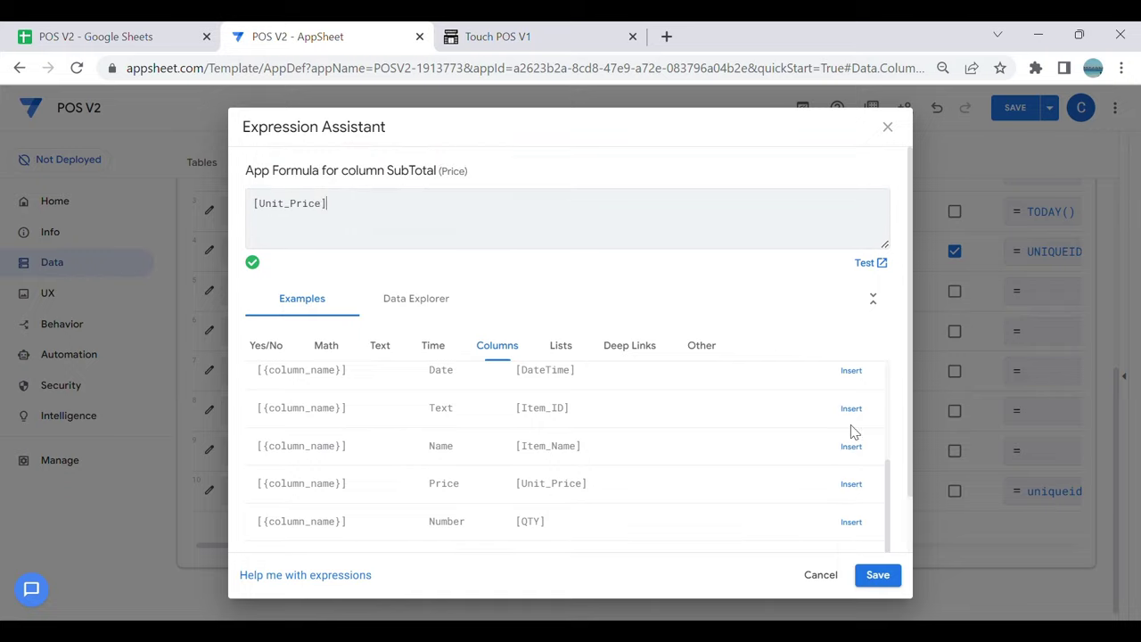
text(8)
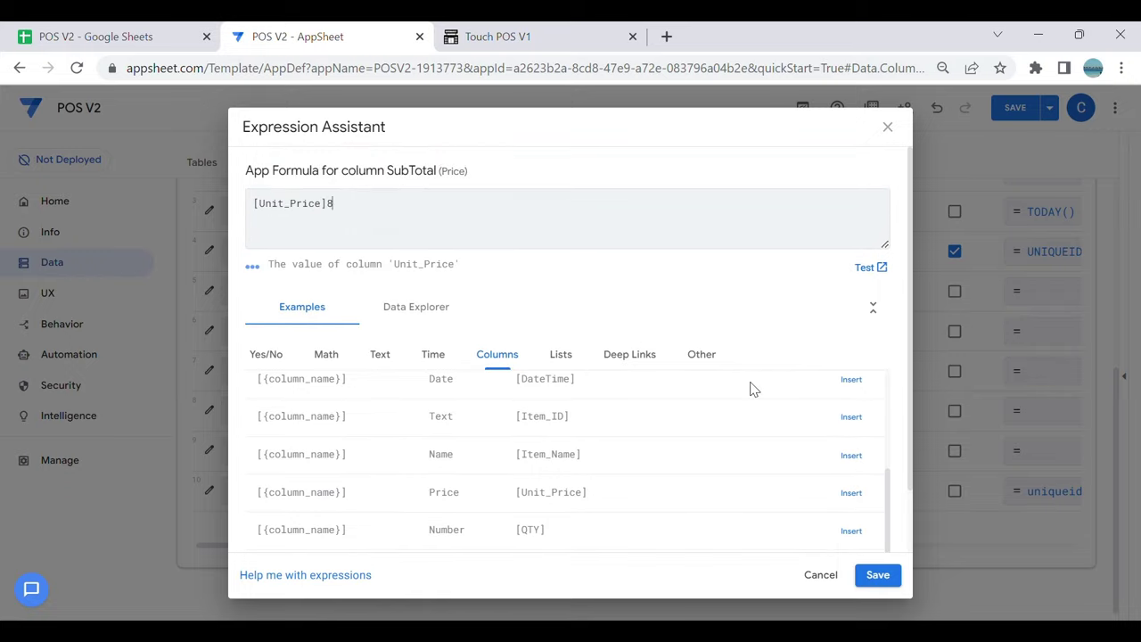
key(BackSpace)
text(*)
click(851, 531)
click(877, 575)
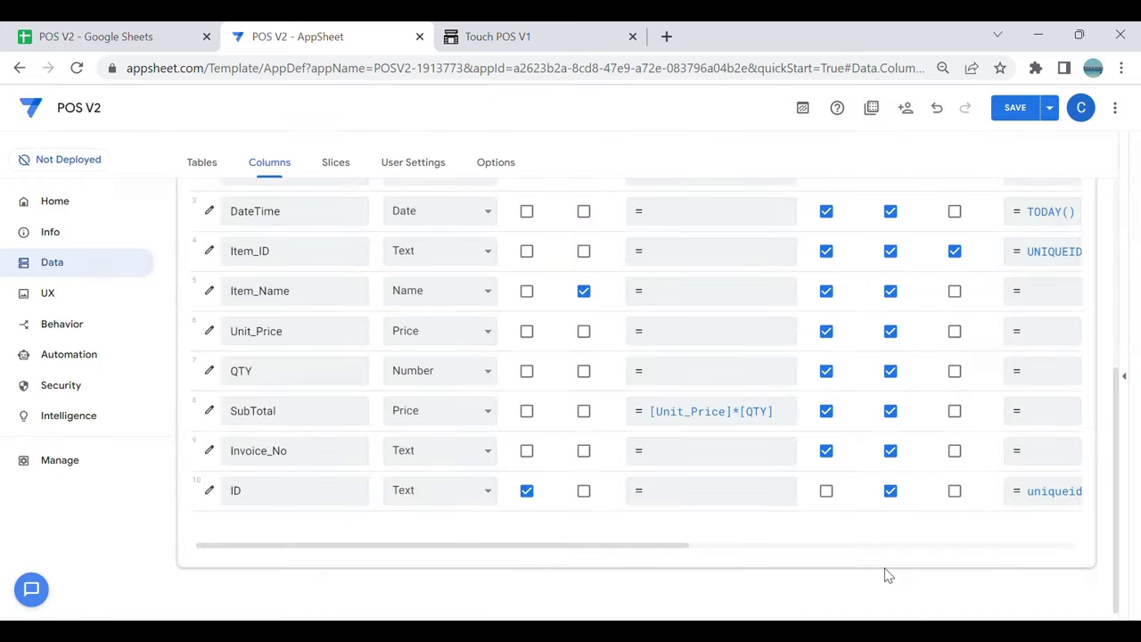
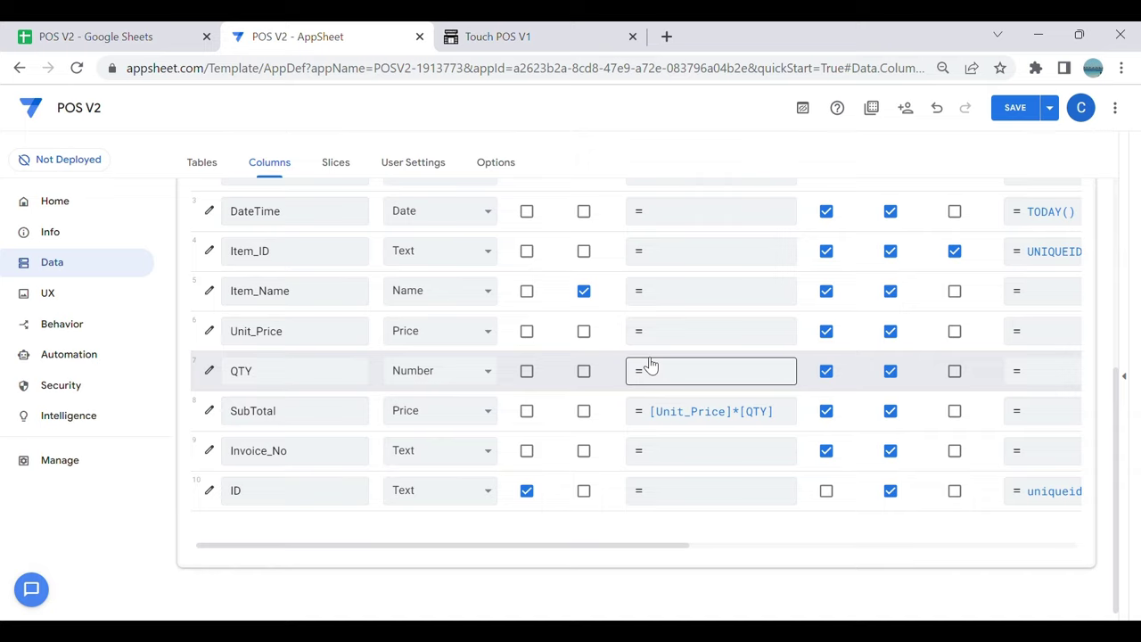
Step: Start the Unit_Price app formula with lookup([_thisrow].[Item_ID],"", checking the column name in the Sales sheet
click(685, 331)
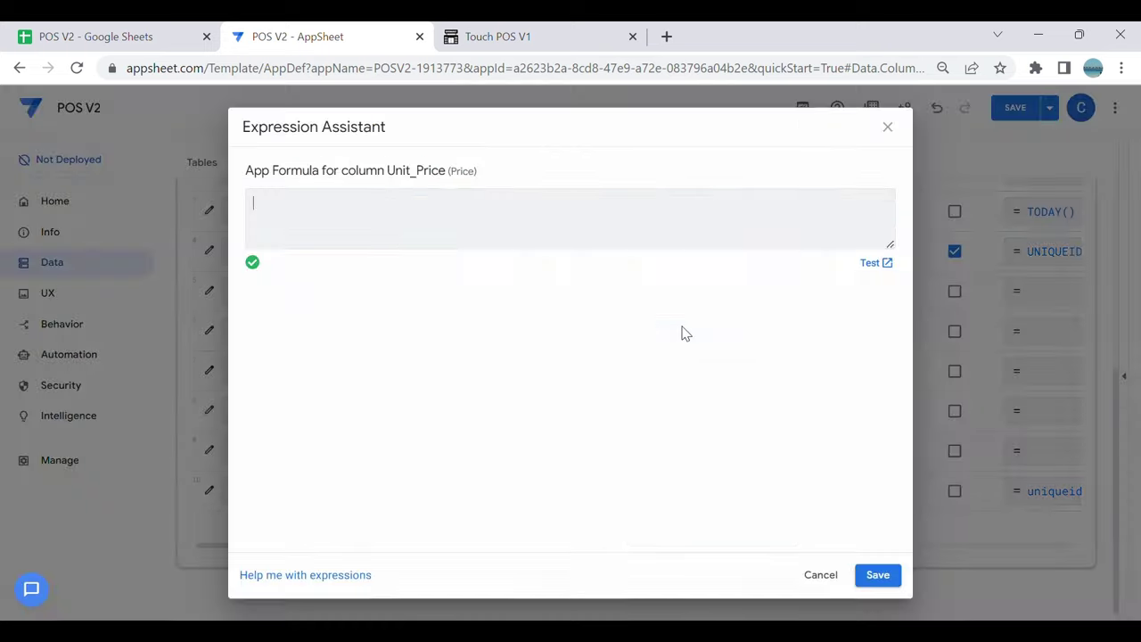
text(l)
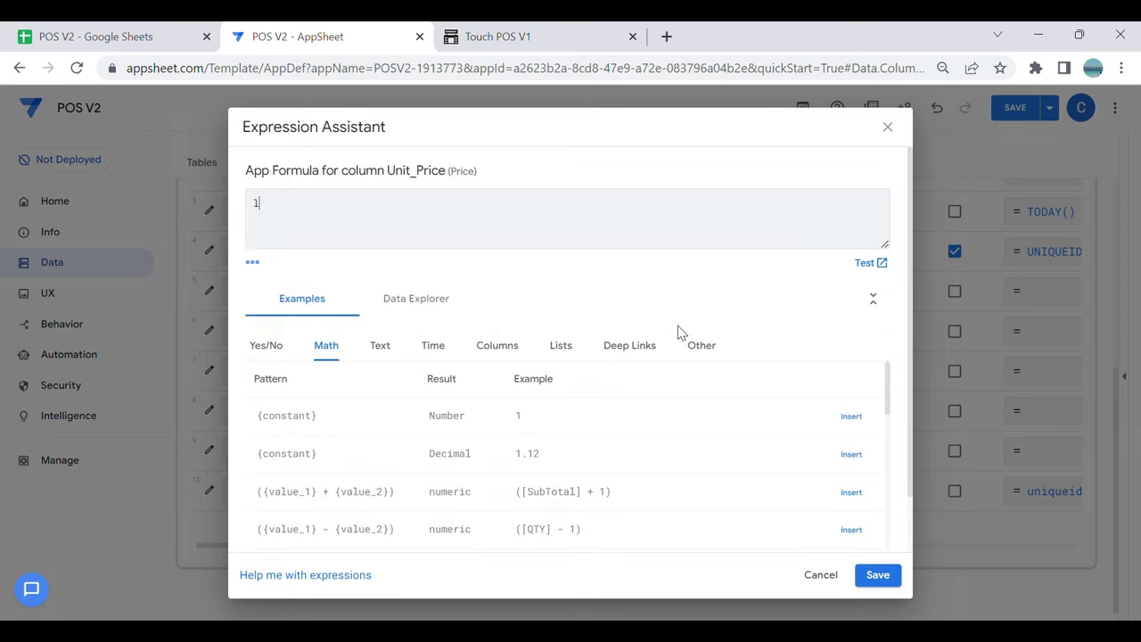
text(ookup([_thisrow)
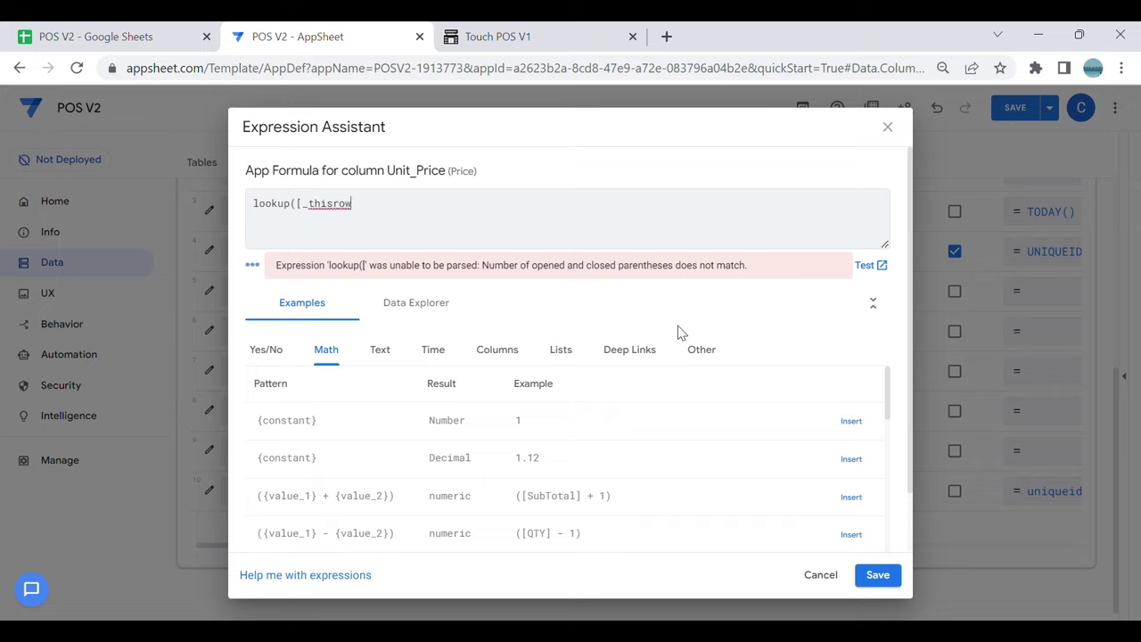
text(].[)
text(Ite)
text(m])
text(ID)
click(111, 34)
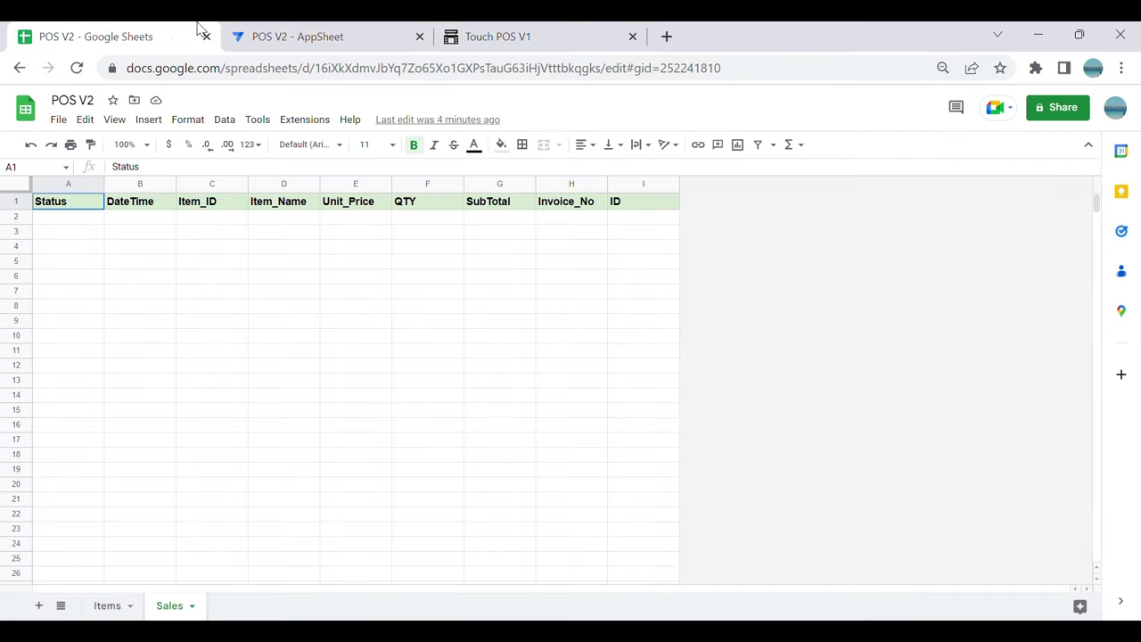
click(306, 36)
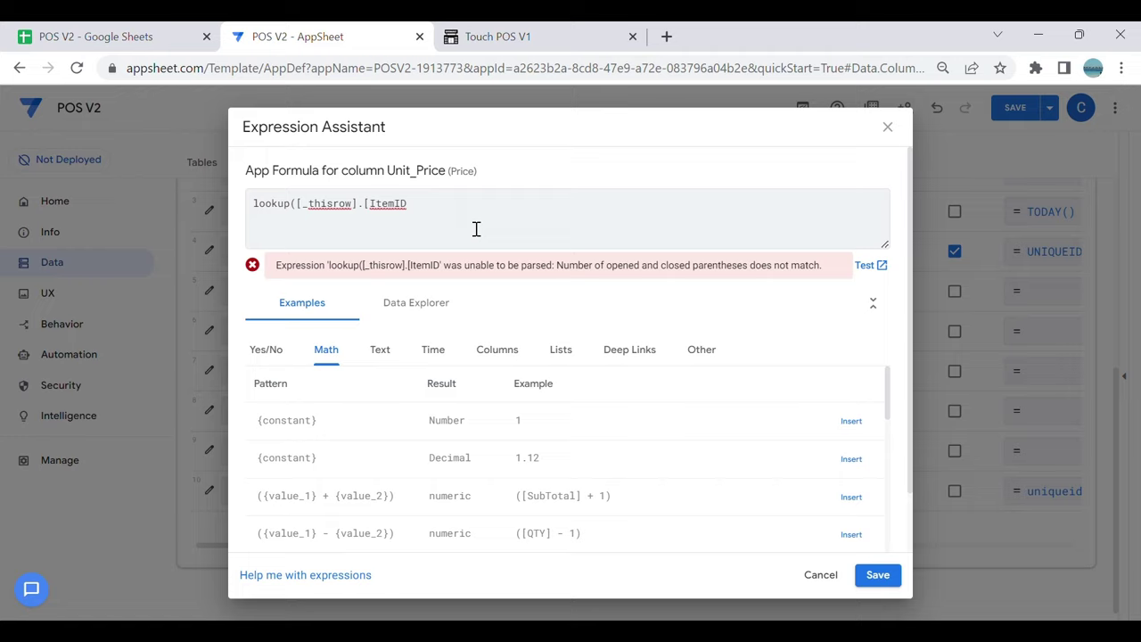
text(_ID],"")
Step: Add "Items" as the lookup's second argument in the Unit_Price app formula, with the Sales column list collapsed for reference
click(410, 306)
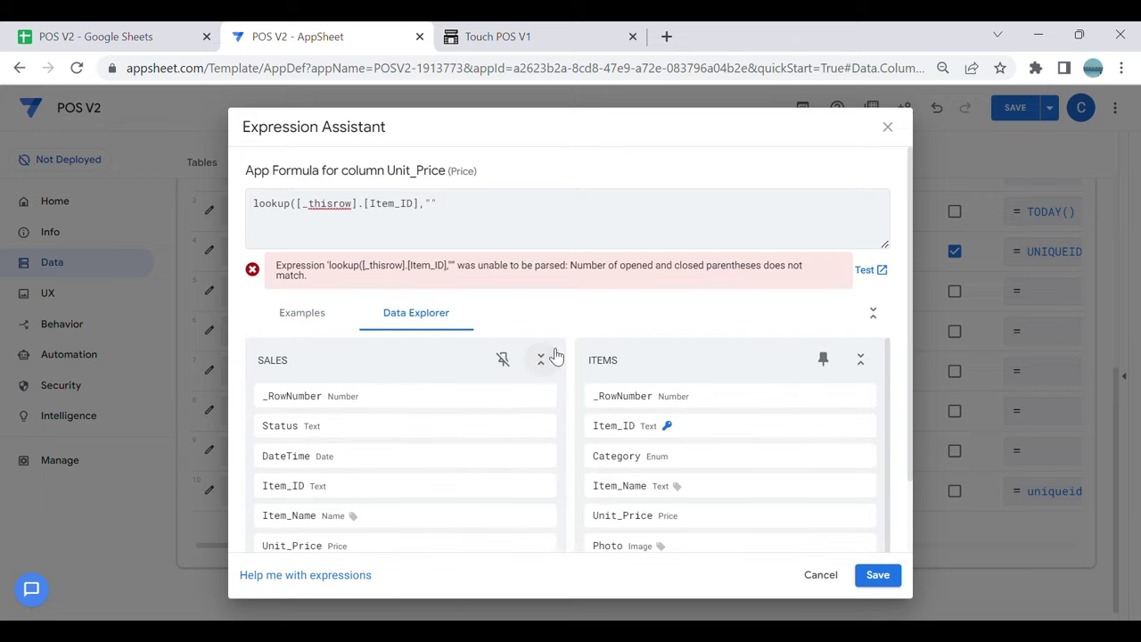
click(543, 361)
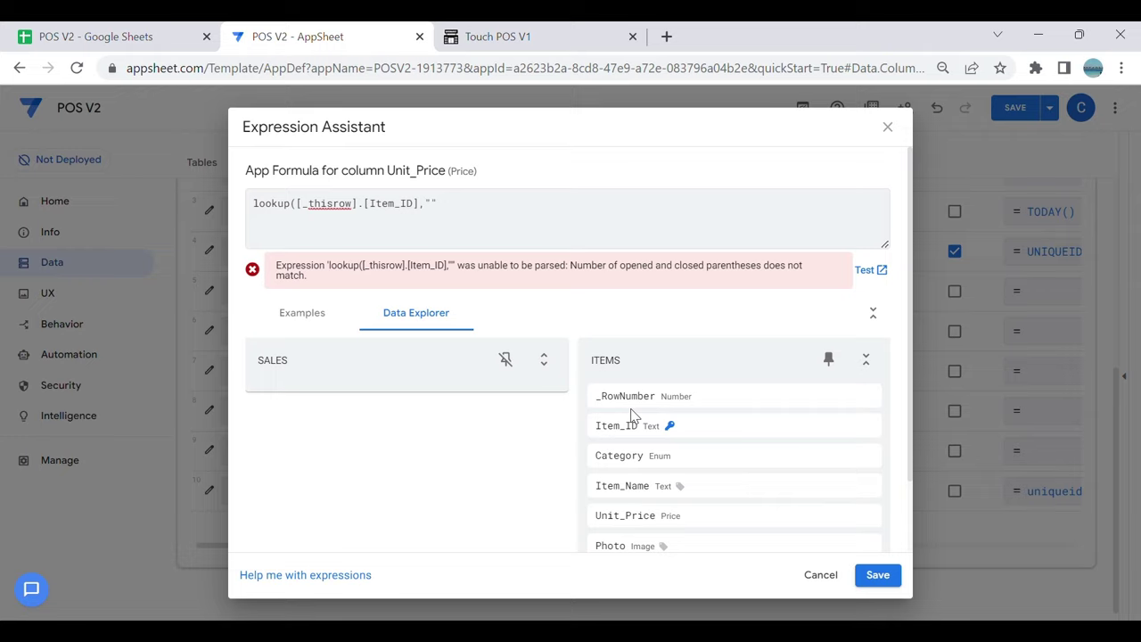
click(443, 212)
key(Left)
text(Items)
key(Right)
Step: Add "Item_ID" from the Items table as the lookup's third argument, without the table prefix and square brackets
text(,"")
key(Left)
scroll(696, 484, down, 1)
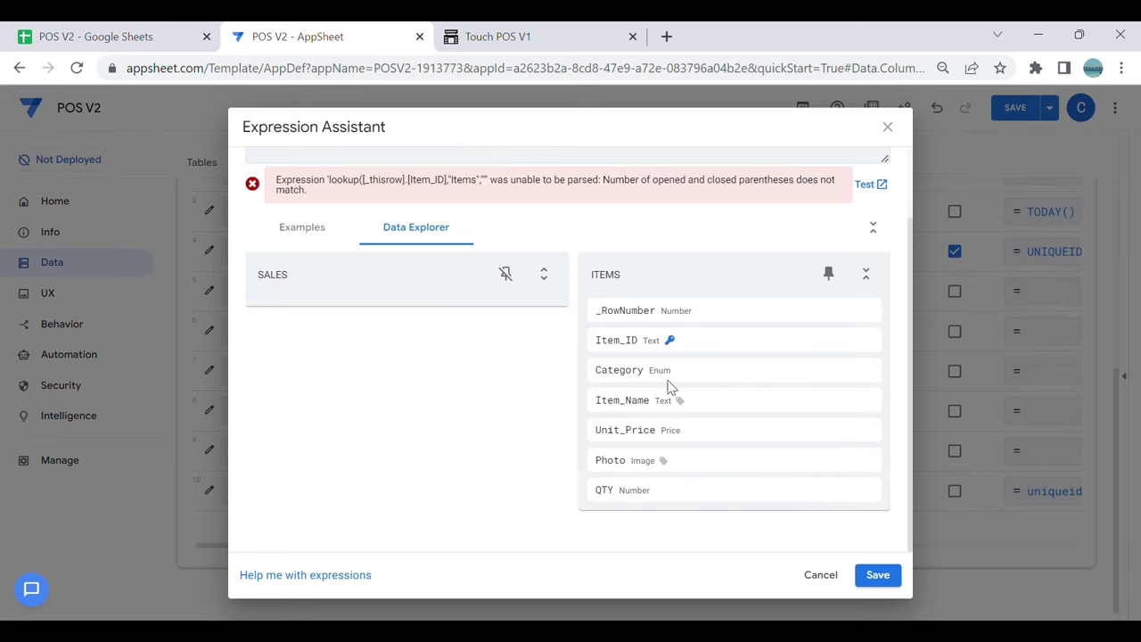
click(859, 340)
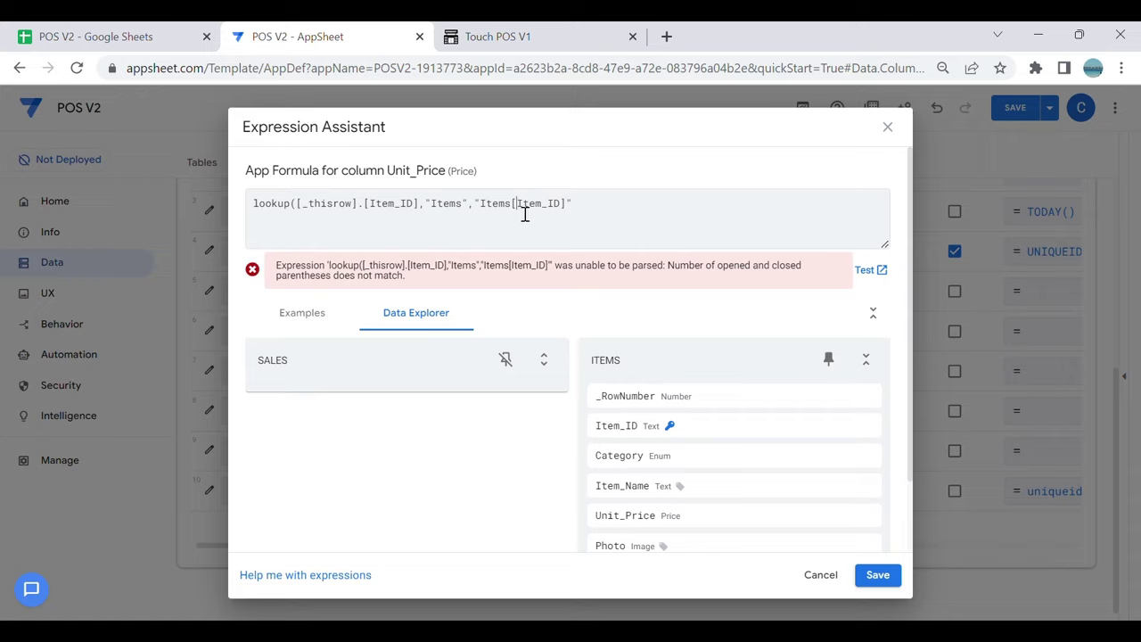
key(BackSpace)
key(BackSpace)
key(BackSpace)
key(BackSpace)
key(BackSpace)
key(BackSpace)
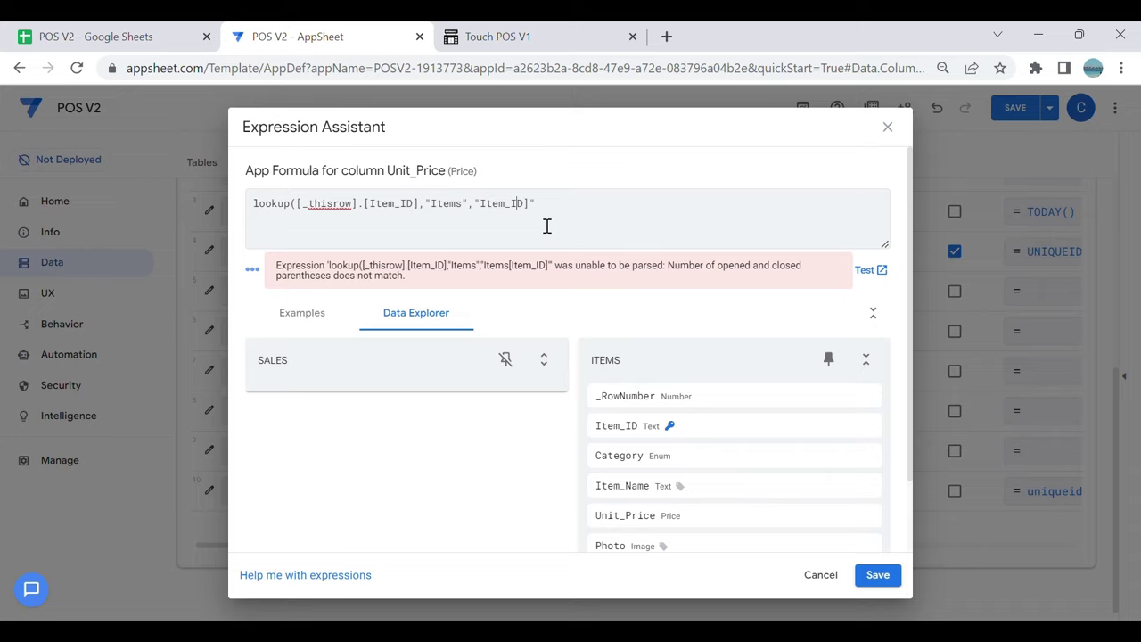
key(Right)
key(Right)
key(BackSpace)
text(,)
Step: Complete the Unit_Price formula as lookup([_thisrow].[Item_ID],"Items","Item_ID","Unit_Price") and save the expression
drag(594, 517, 665, 526)
key(ctrl+c)
click(583, 221)
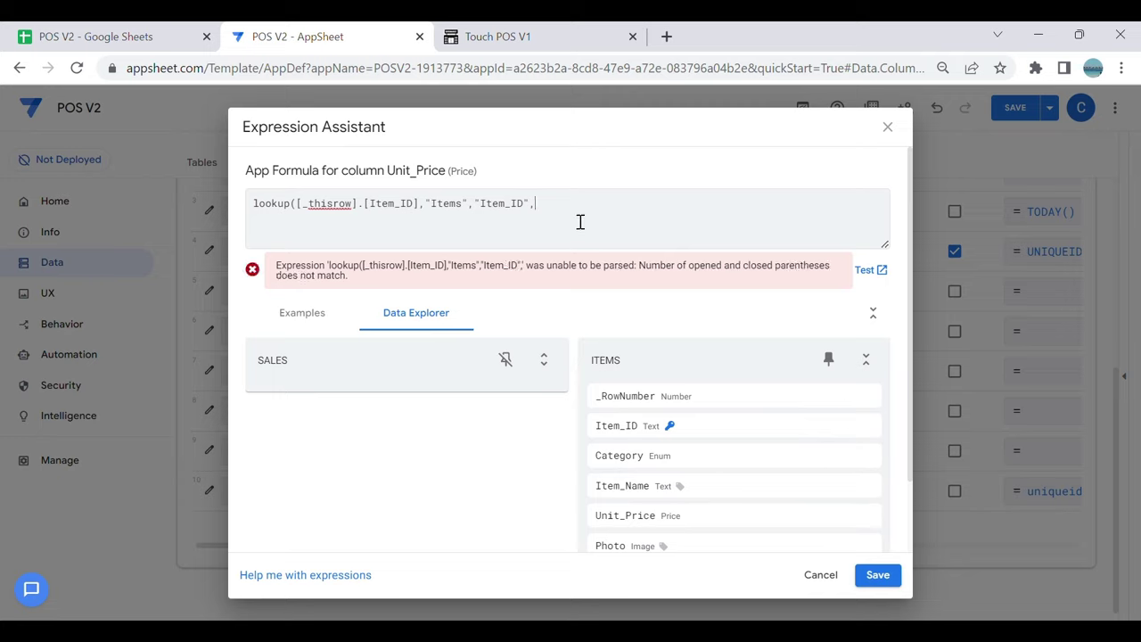
text("")
key(Left)
key(ctrl+v)
text())
drag(616, 205, 256, 203)
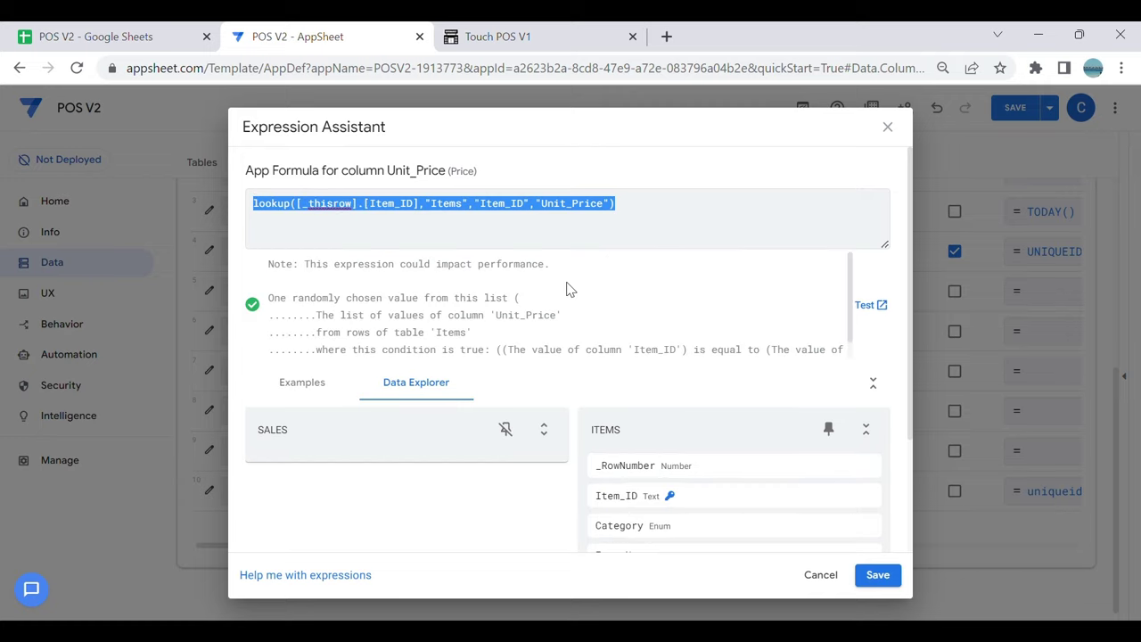
click(878, 574)
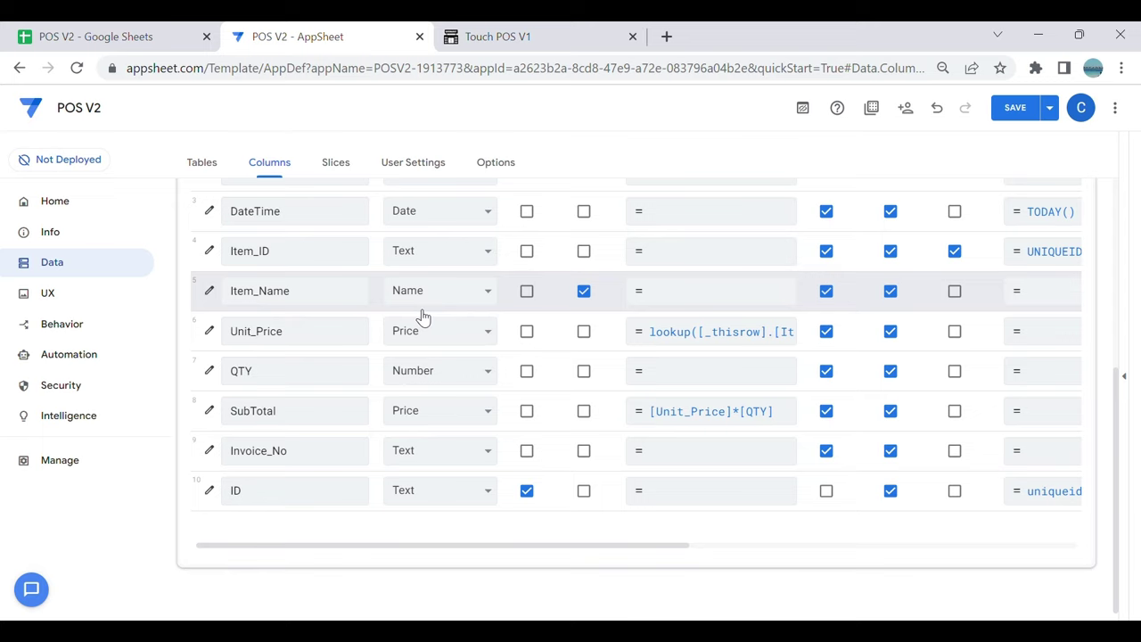
Step: Set the initial value of the DateTime column in the Sales table to Now()
scroll(428, 312, up, 2)
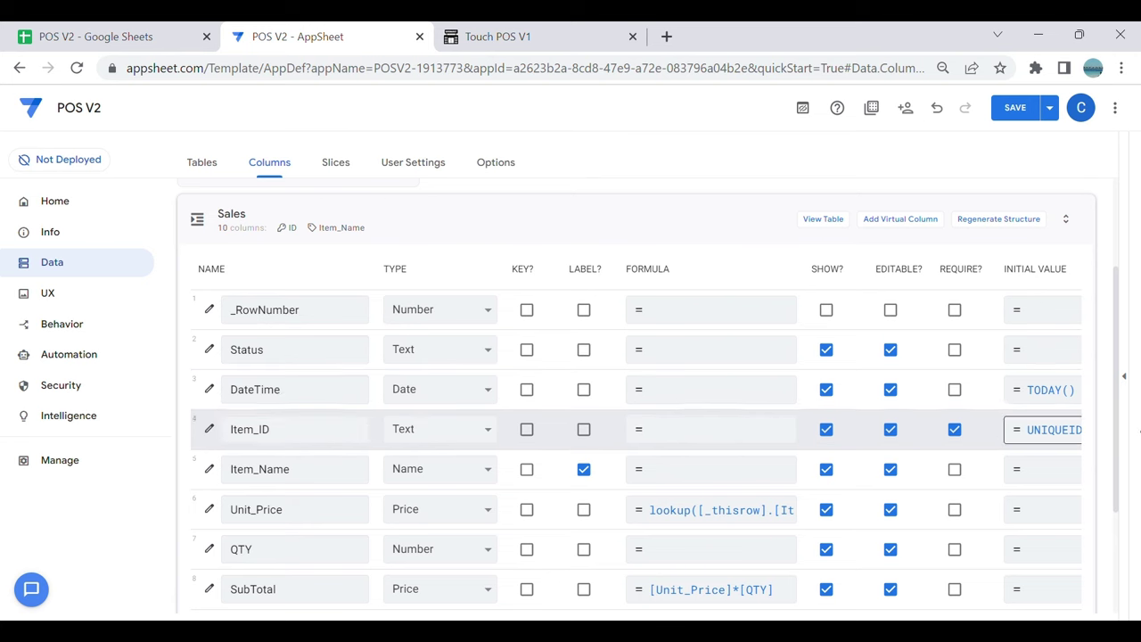
click(1061, 396)
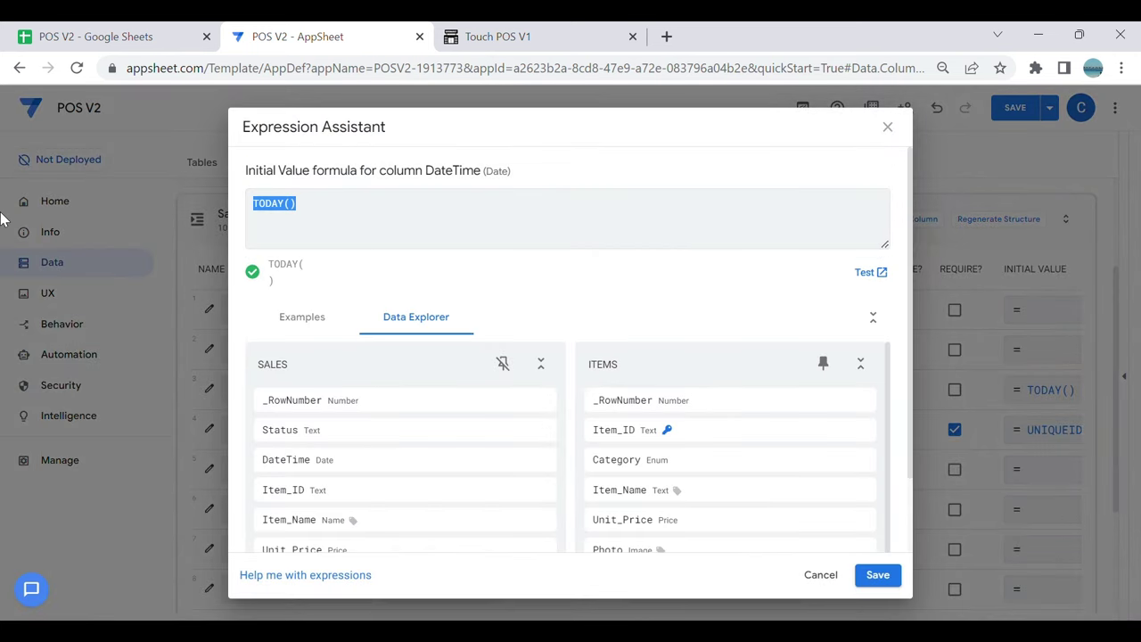
key(BackSpace)
text(Now)
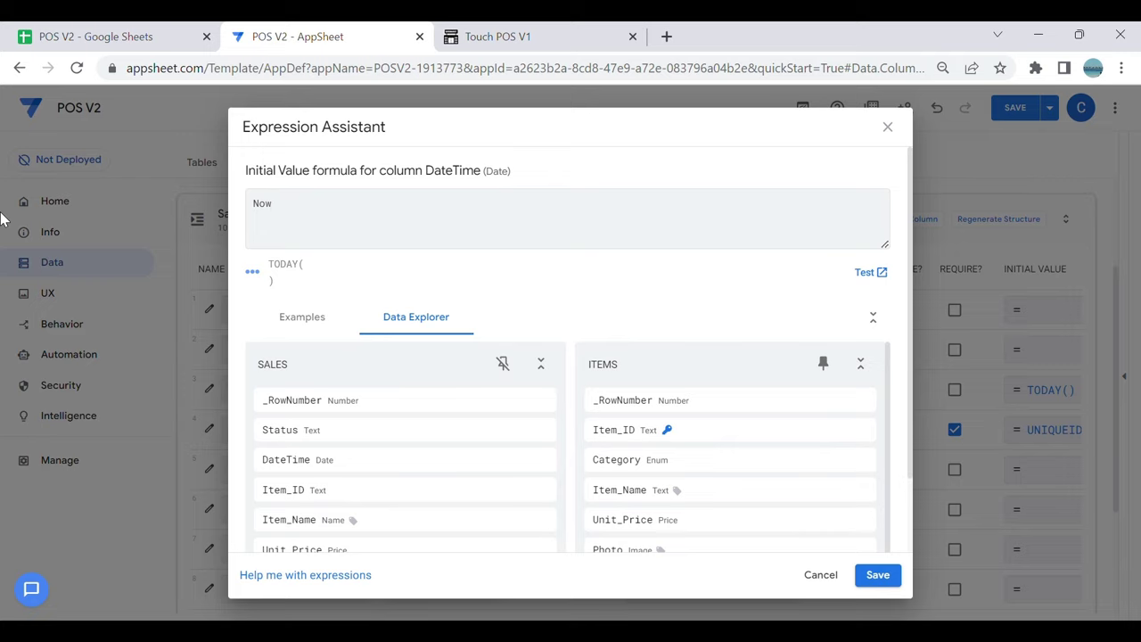
text(())
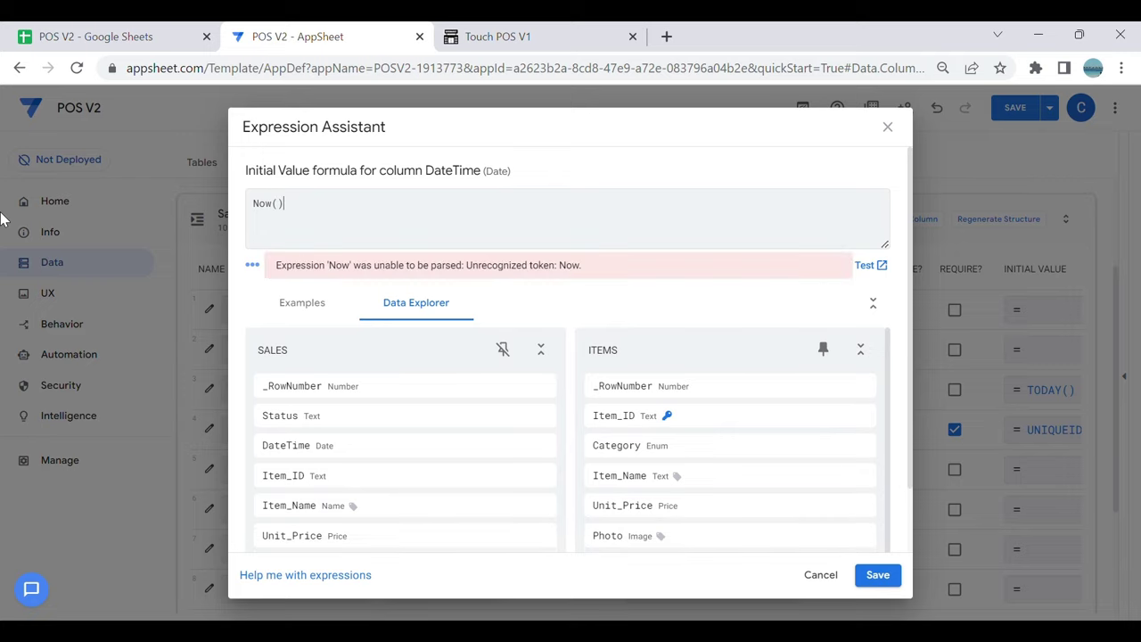
click(887, 576)
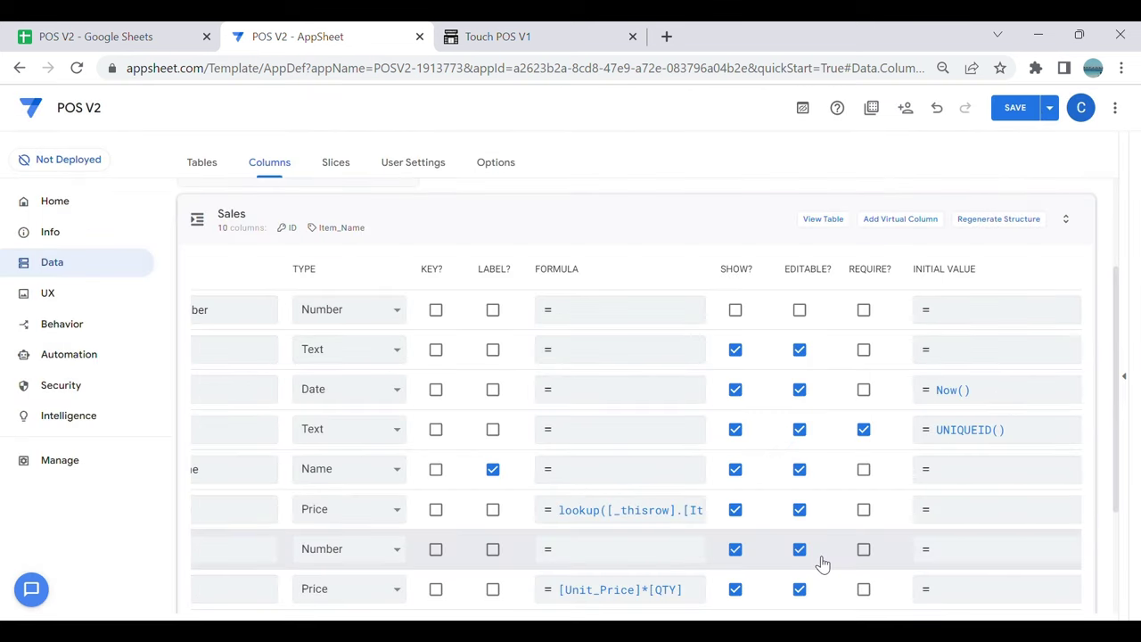
Step: Review the remaining Sales columns and save the POS V2 app
scroll(758, 544, down, 3)
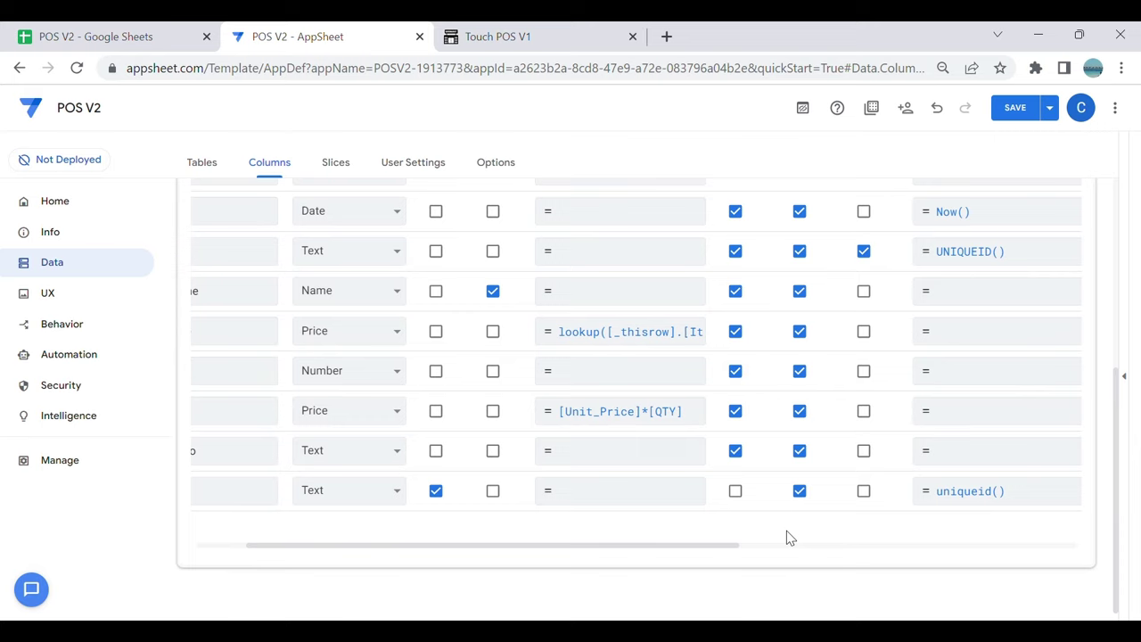
drag(642, 545, 469, 550)
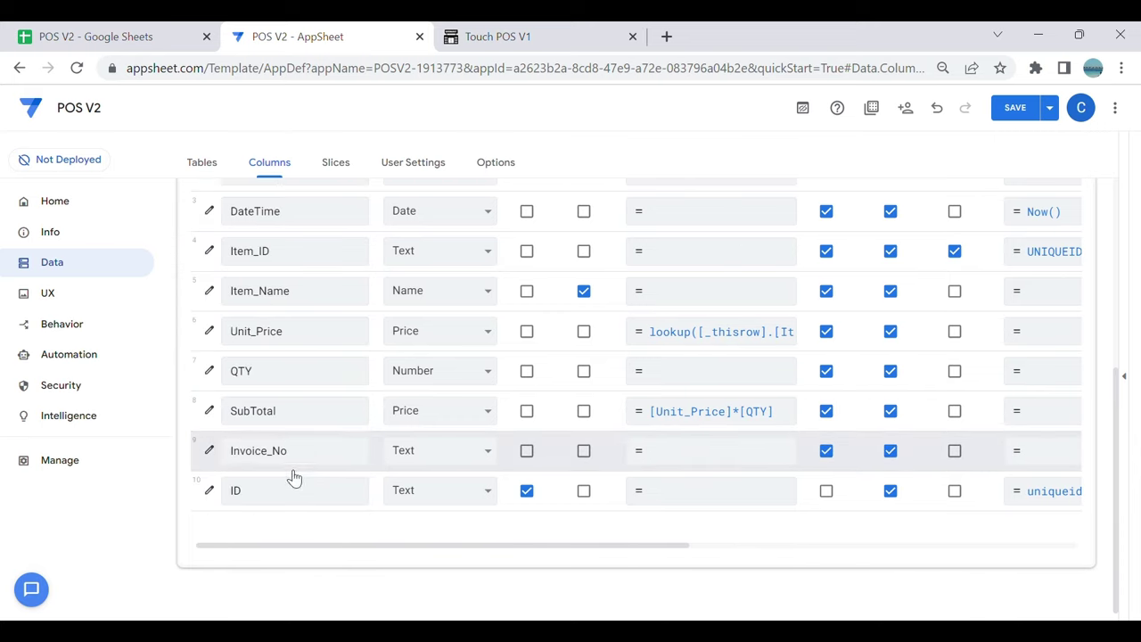
click(1021, 113)
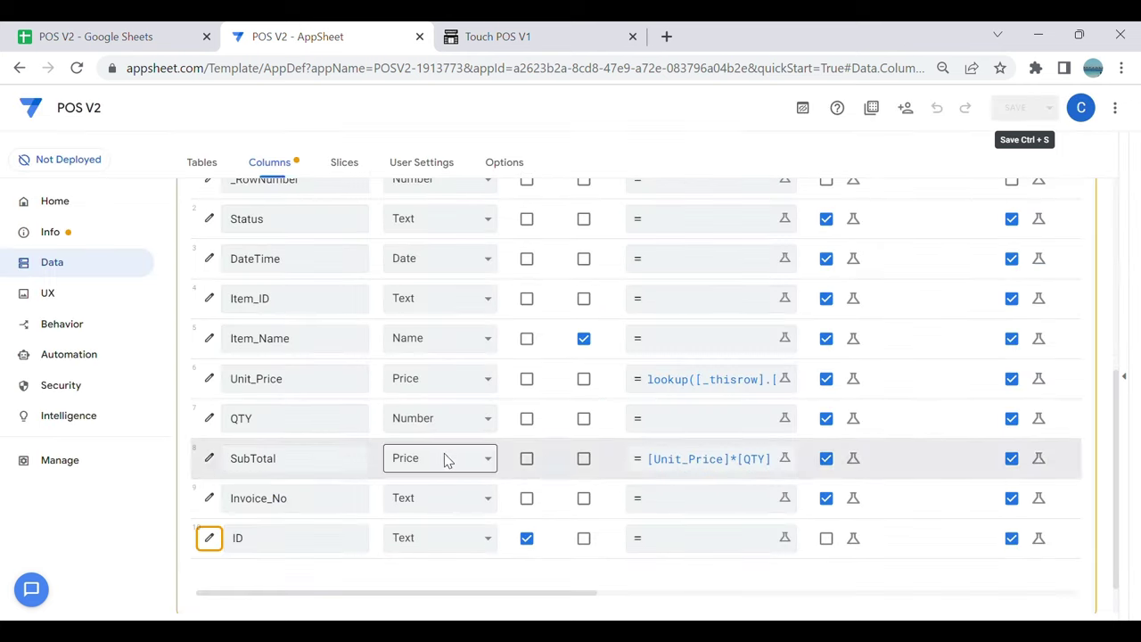
Step: Switch to the Touch POS V1 app and open its Payments Form from the cart to examine the invoice fields
click(543, 29)
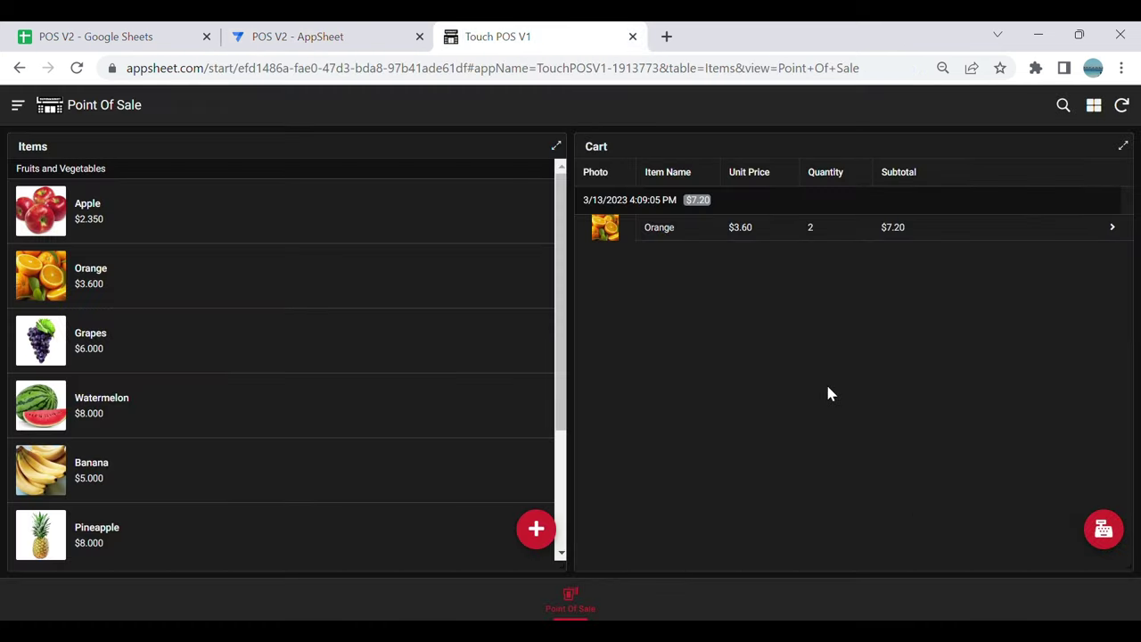
click(1102, 530)
click(660, 378)
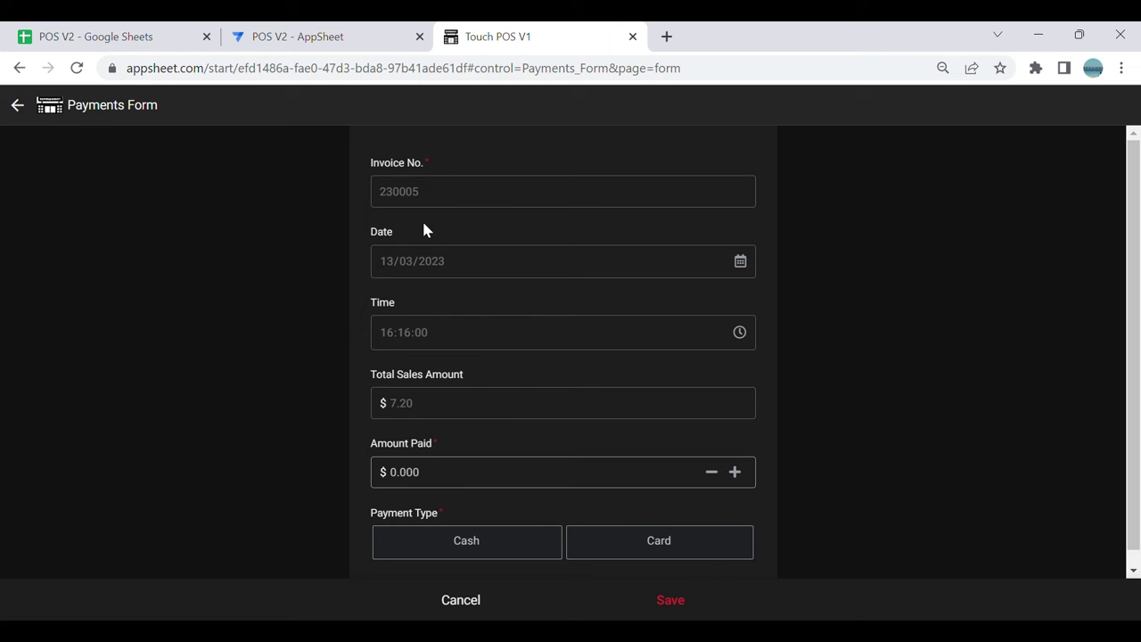
Step: Switch to the POS V2 spreadsheet in Google Sheets and add a new sheet named Invoice
click(147, 33)
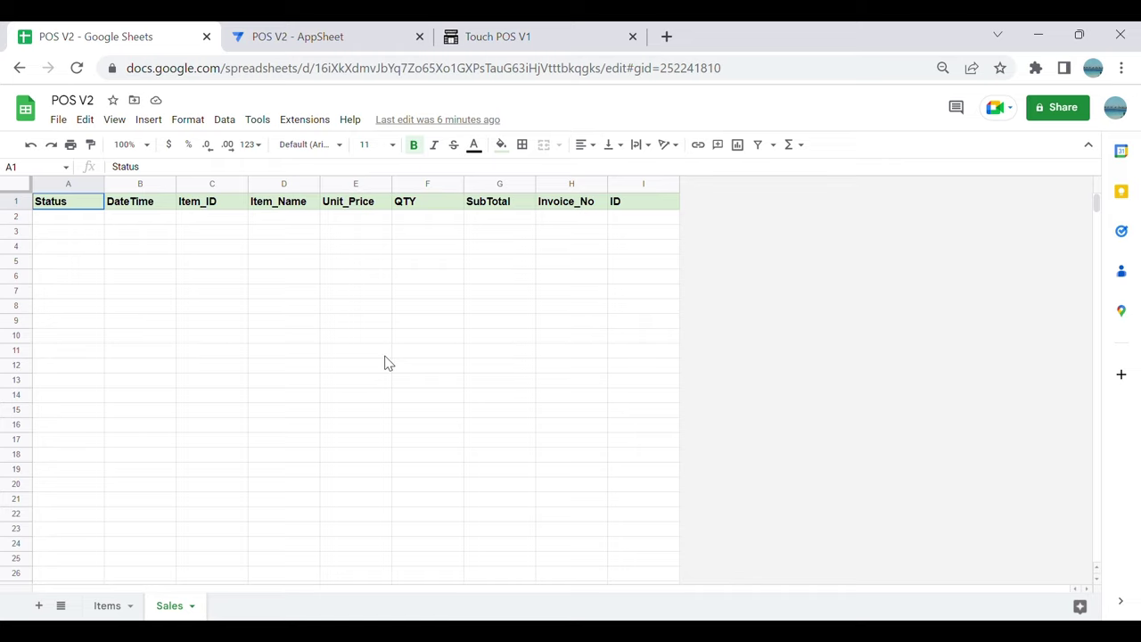
click(40, 599)
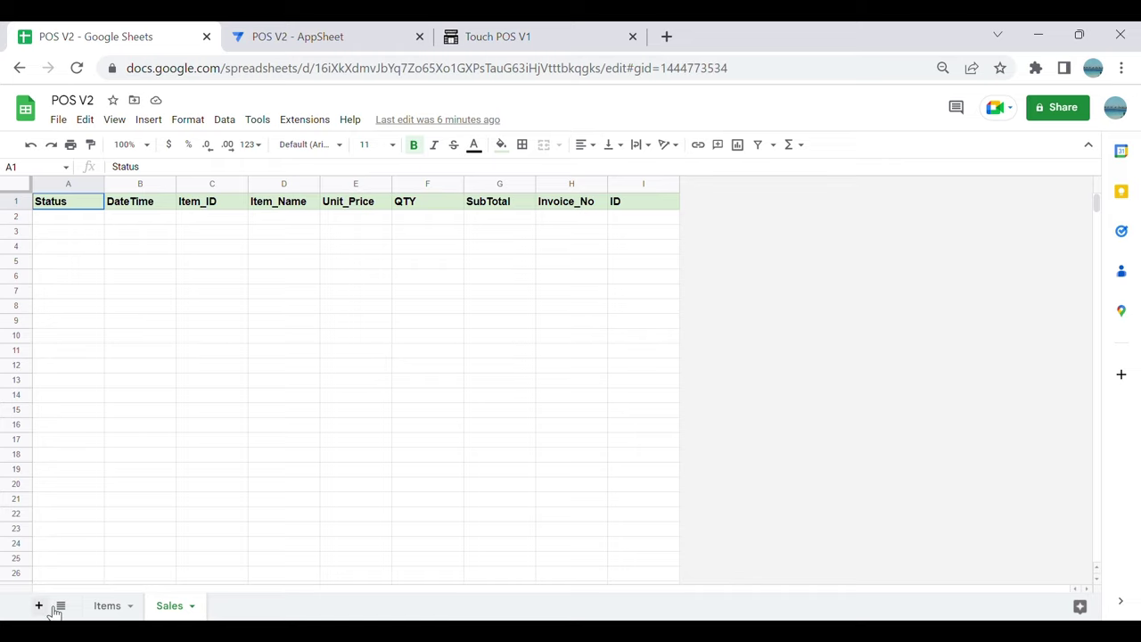
right_click(239, 610)
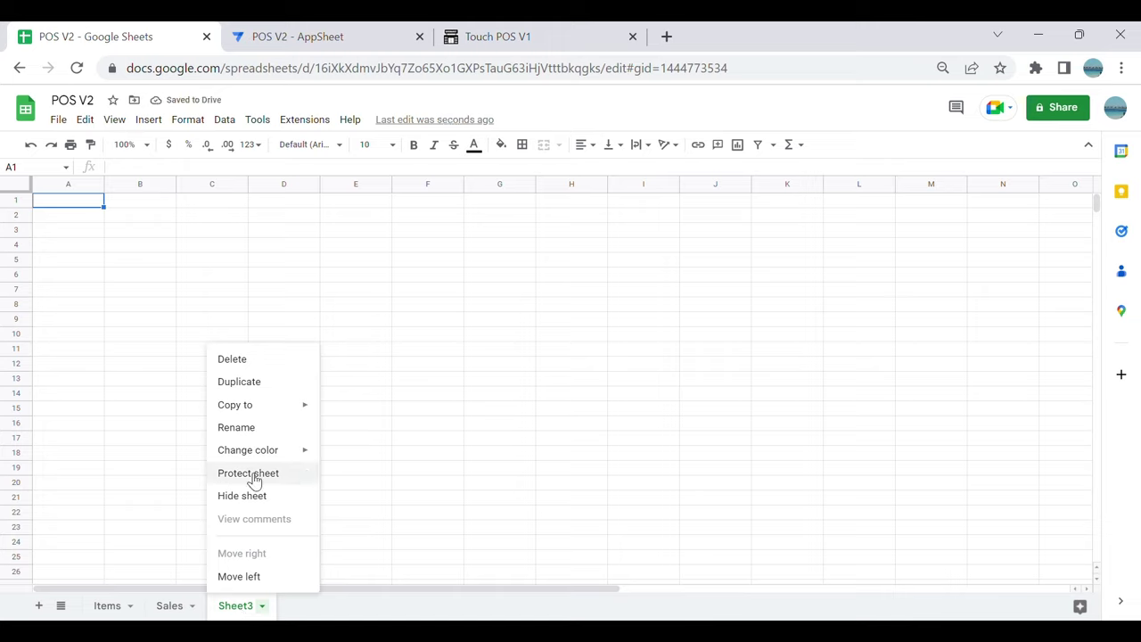
click(237, 428)
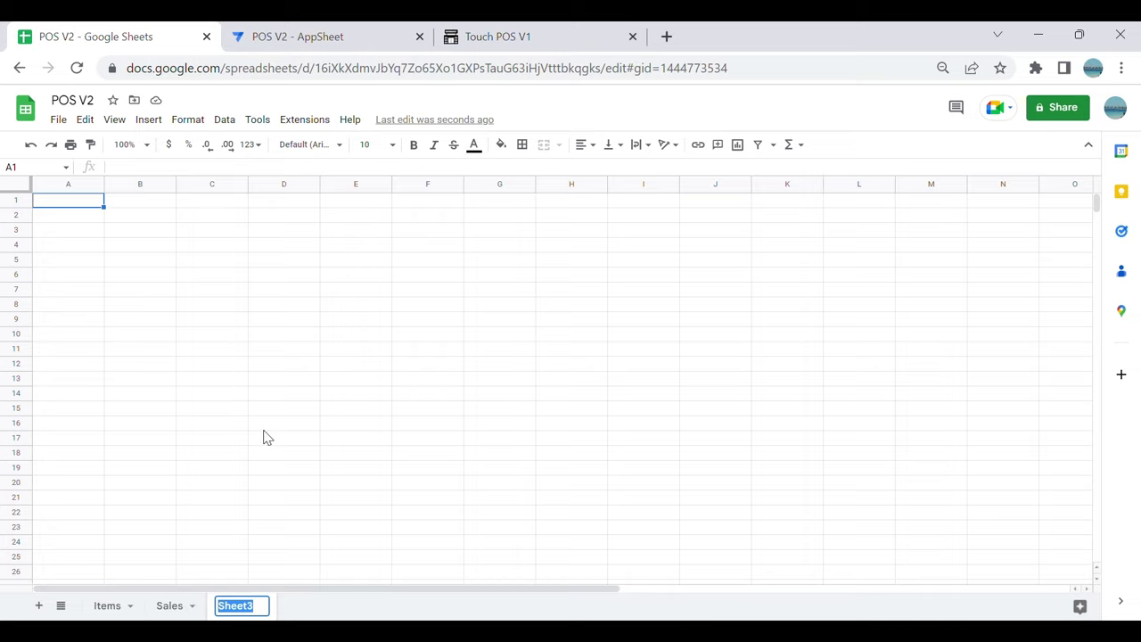
key(BackSpace)
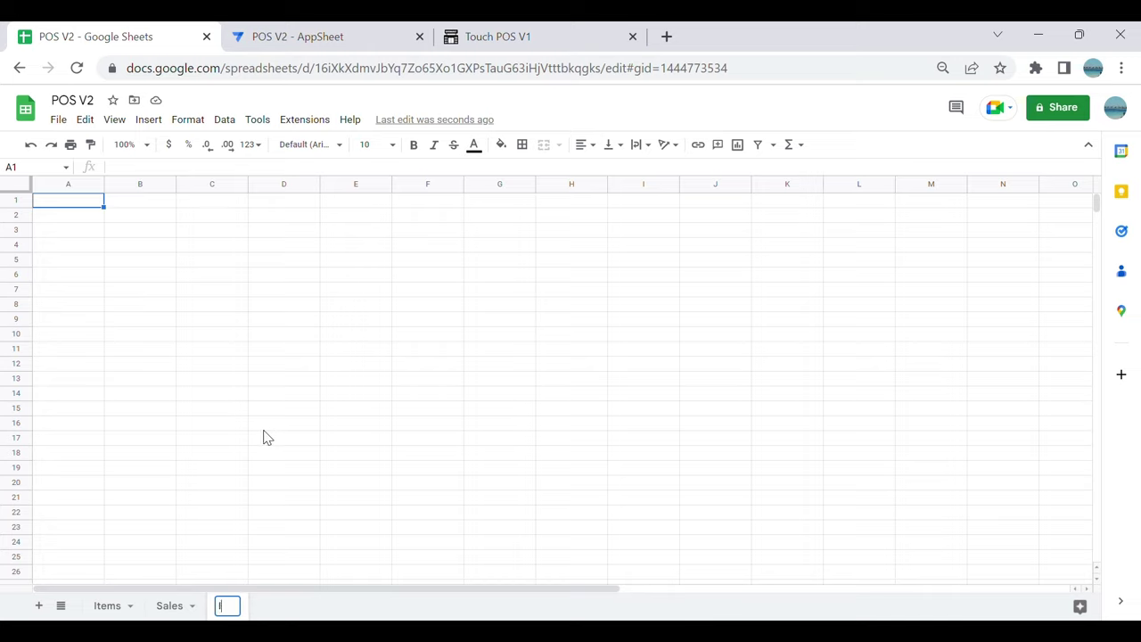
text(Invoice)
click(263, 437)
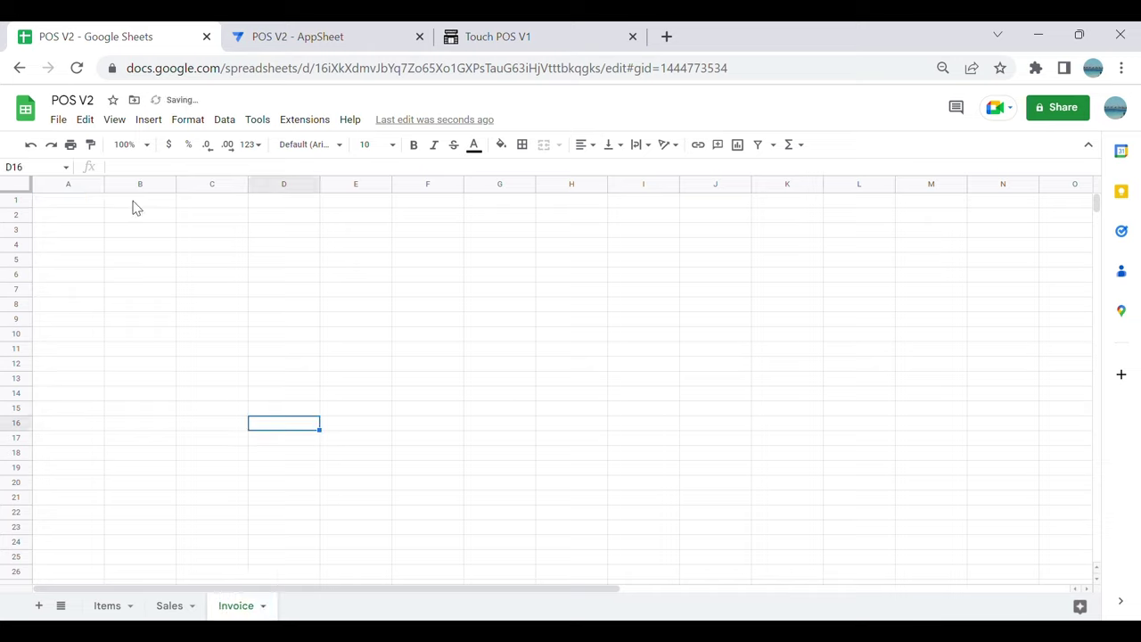
Step: Enter the header Invoice in A1 and the starting number 202300000 in A2 of the Invoice sheet
click(96, 205)
double_click(84, 206)
text(Invoice)
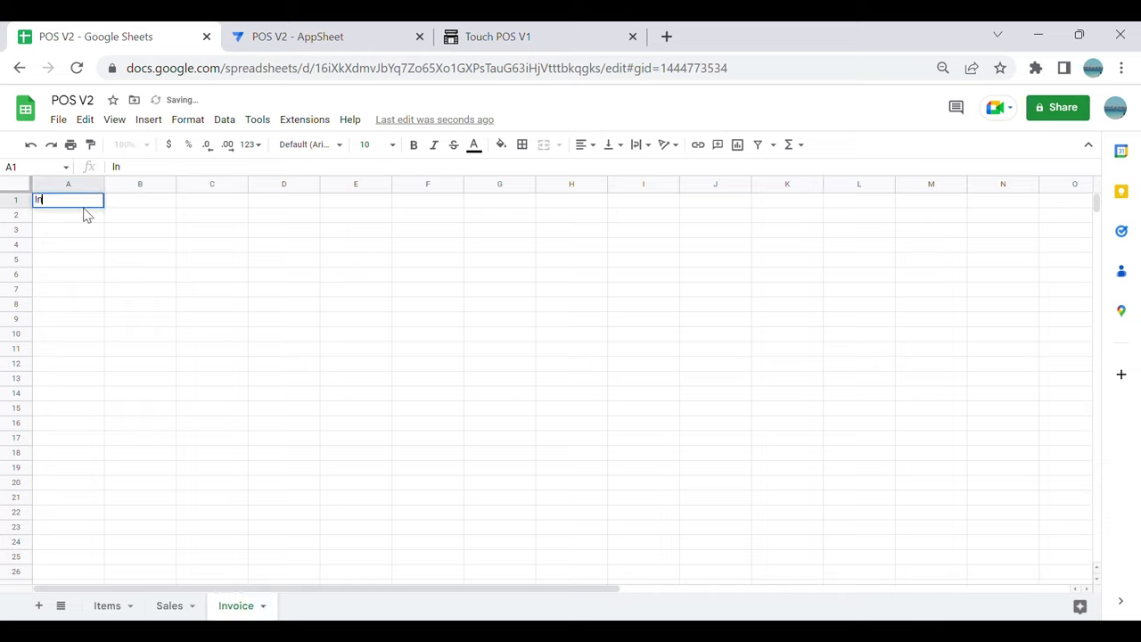
click(90, 291)
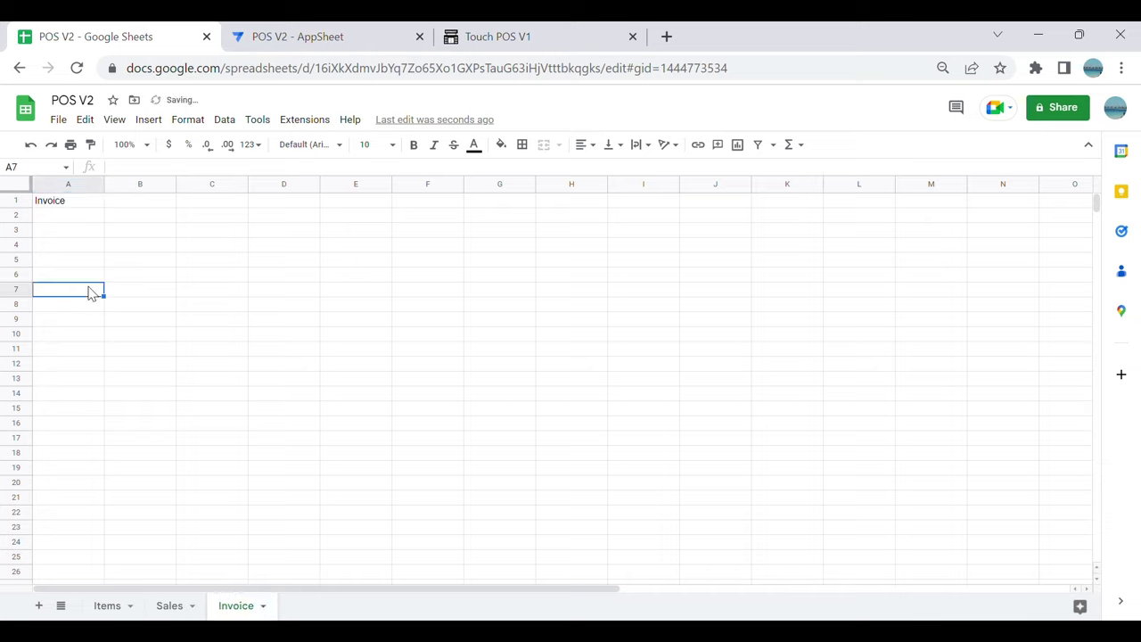
click(82, 217)
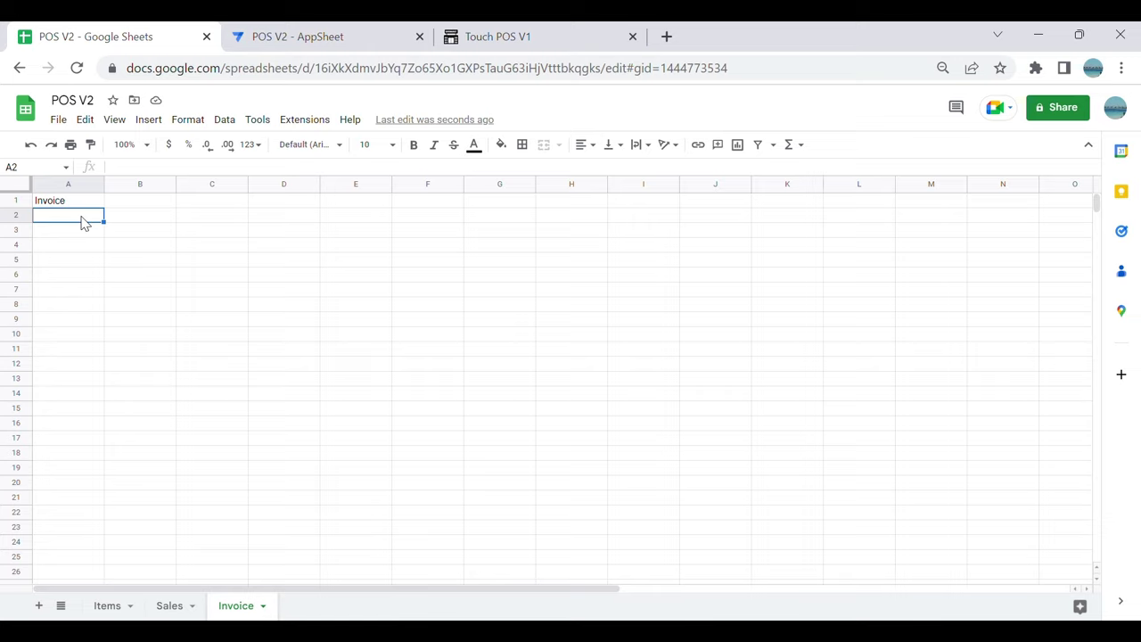
text(20230000)
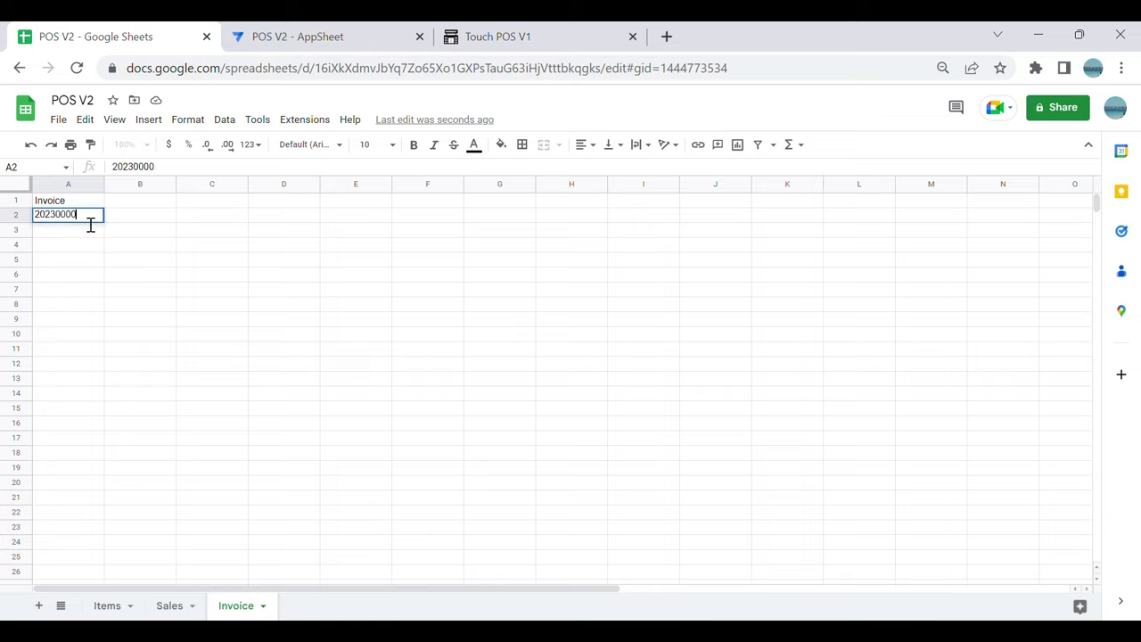
text(0)
click(76, 247)
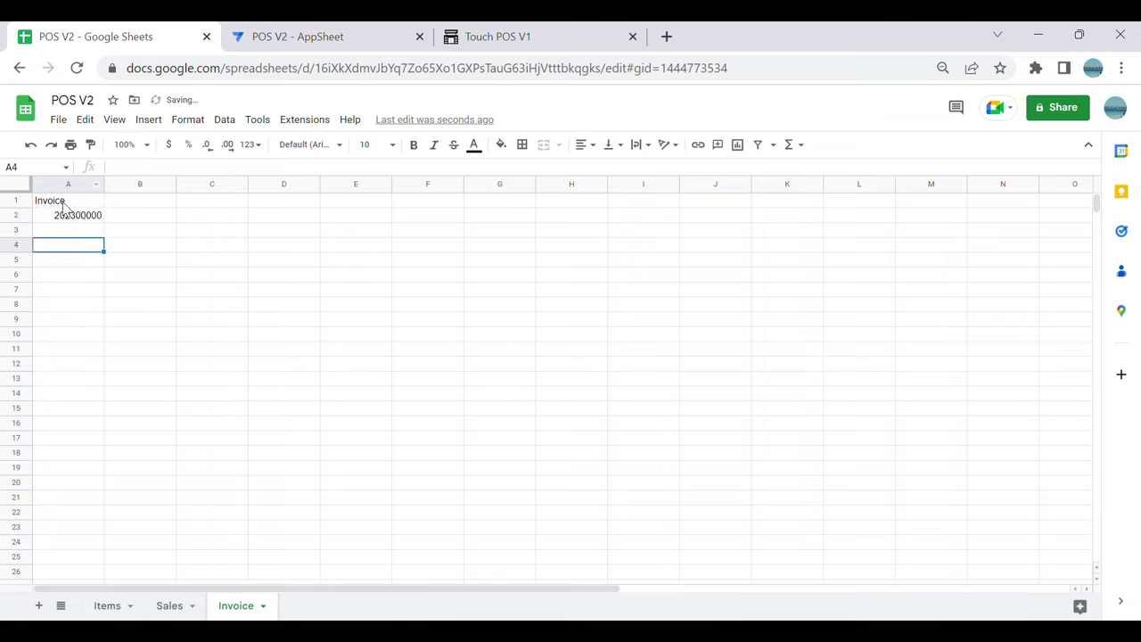
Step: Make the Invoice header in A1 bold and set its font size to 11
click(65, 205)
click(415, 147)
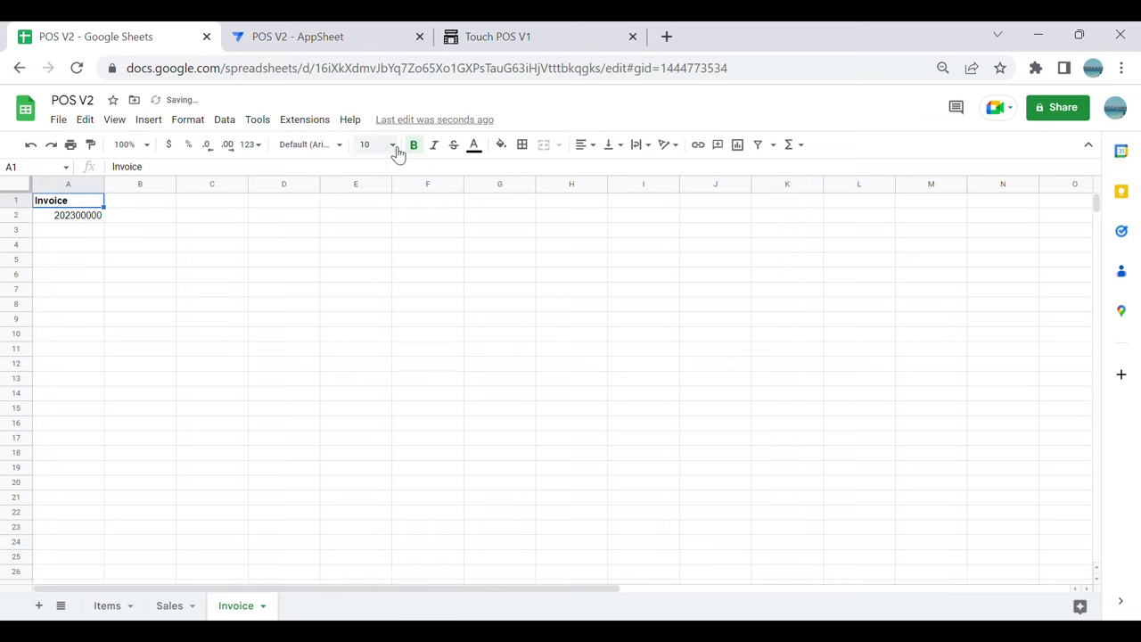
click(385, 145)
click(373, 285)
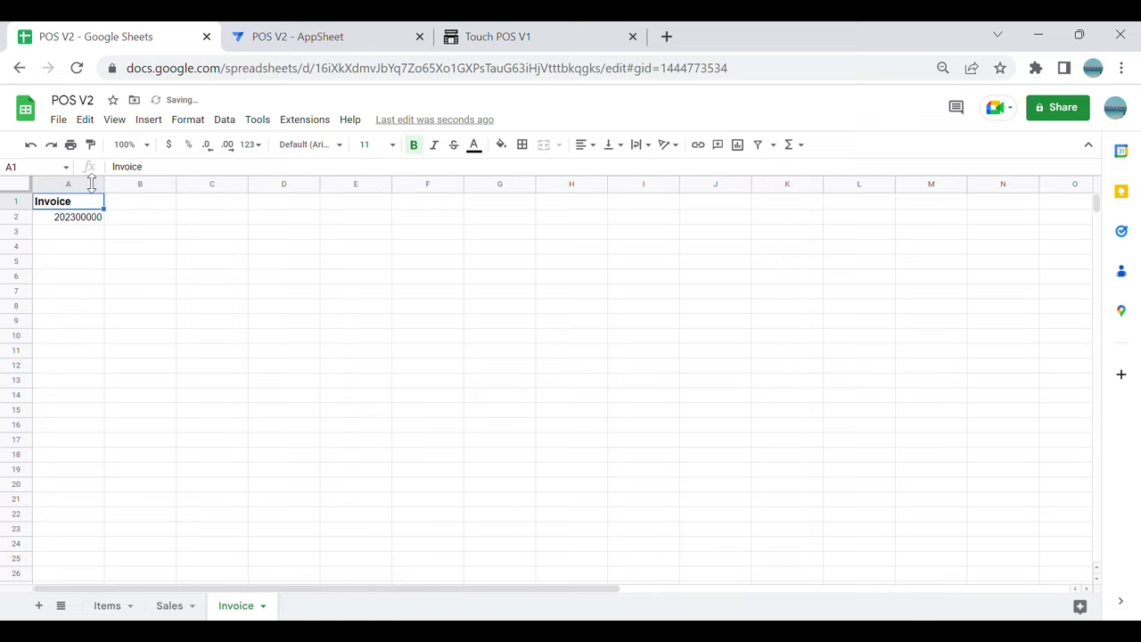
Step: Center the contents of column A horizontally in the Invoice sheet
click(89, 184)
click(581, 144)
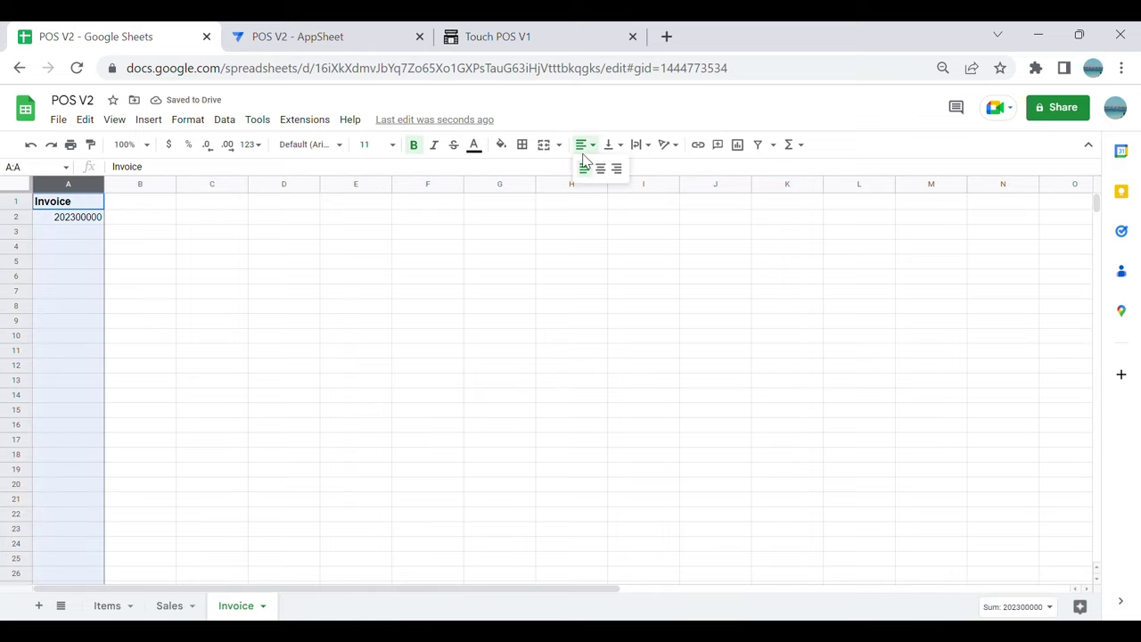
click(601, 172)
click(385, 231)
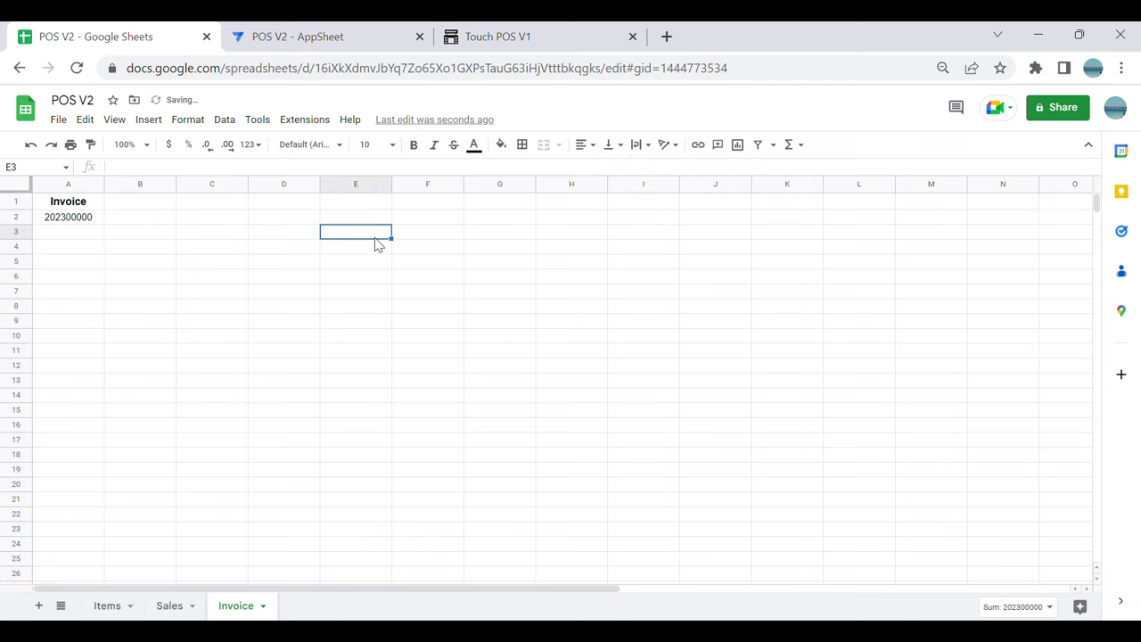
Step: Fill the Invoice header cell A1 with bright green
click(69, 201)
click(500, 144)
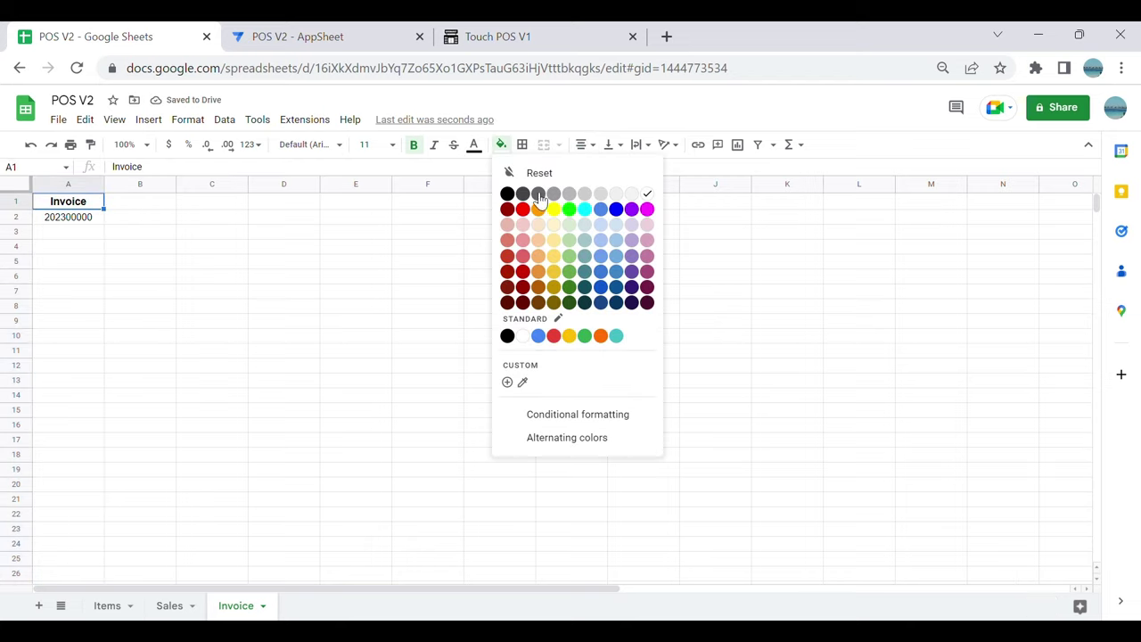
click(571, 210)
drag(346, 291, 352, 276)
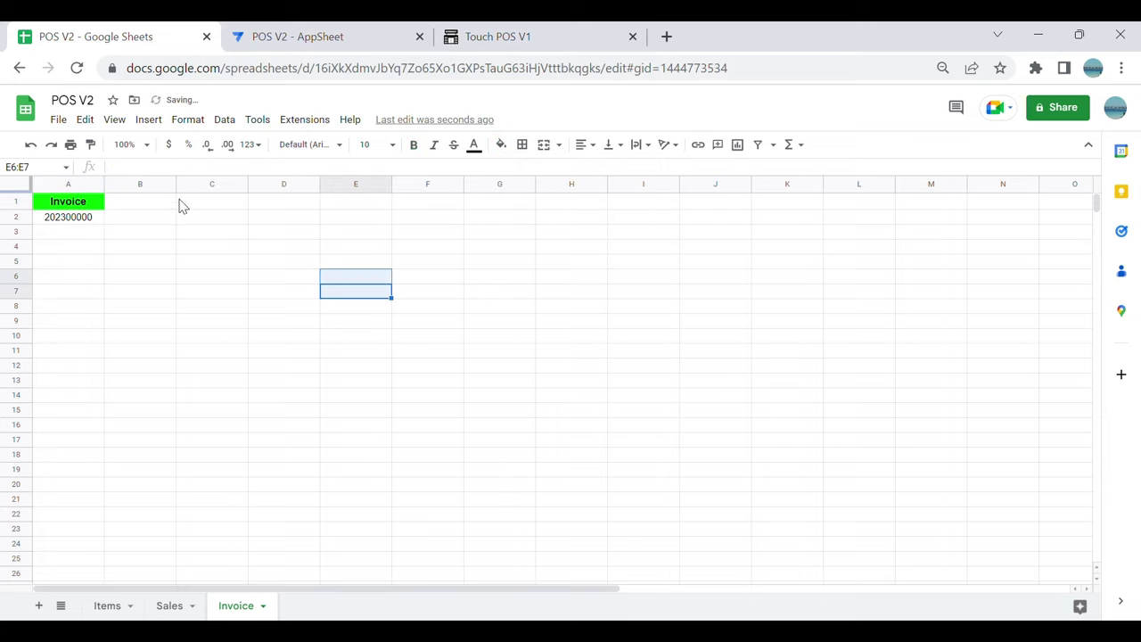
Step: Delete the empty columns B through Z from the Invoice sheet
click(152, 183)
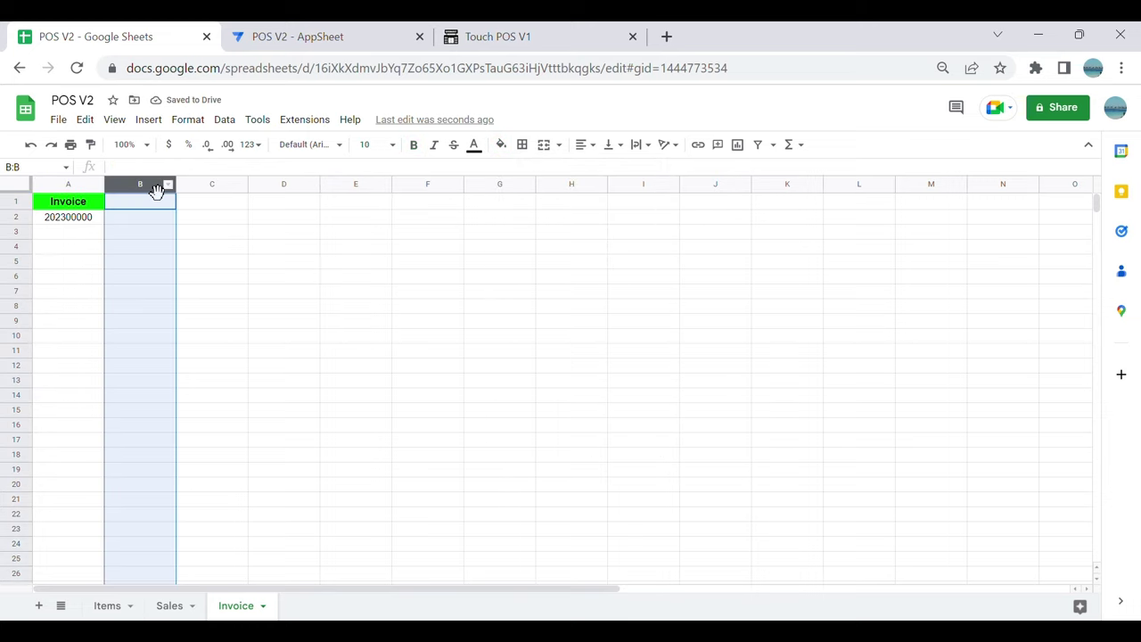
key(ctrl+shift+Right)
right_click(132, 249)
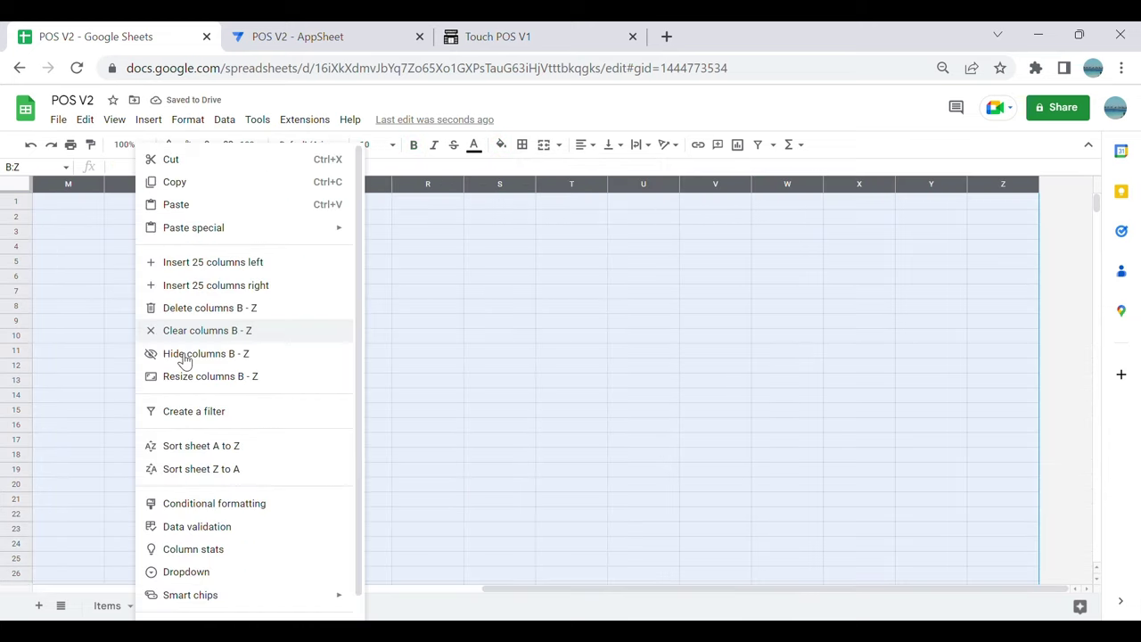
click(190, 309)
click(83, 321)
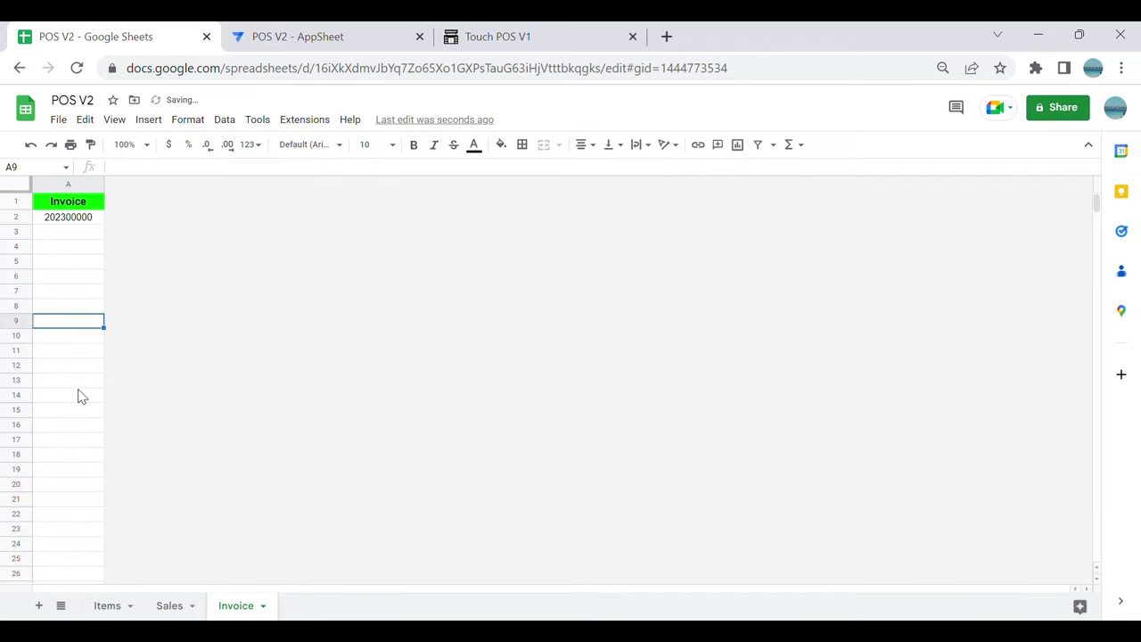
Step: Switch to the POS V2 AppSheet editor and start a new table from the Google Sheets file POS V2 in the Sample Apps folder
click(300, 40)
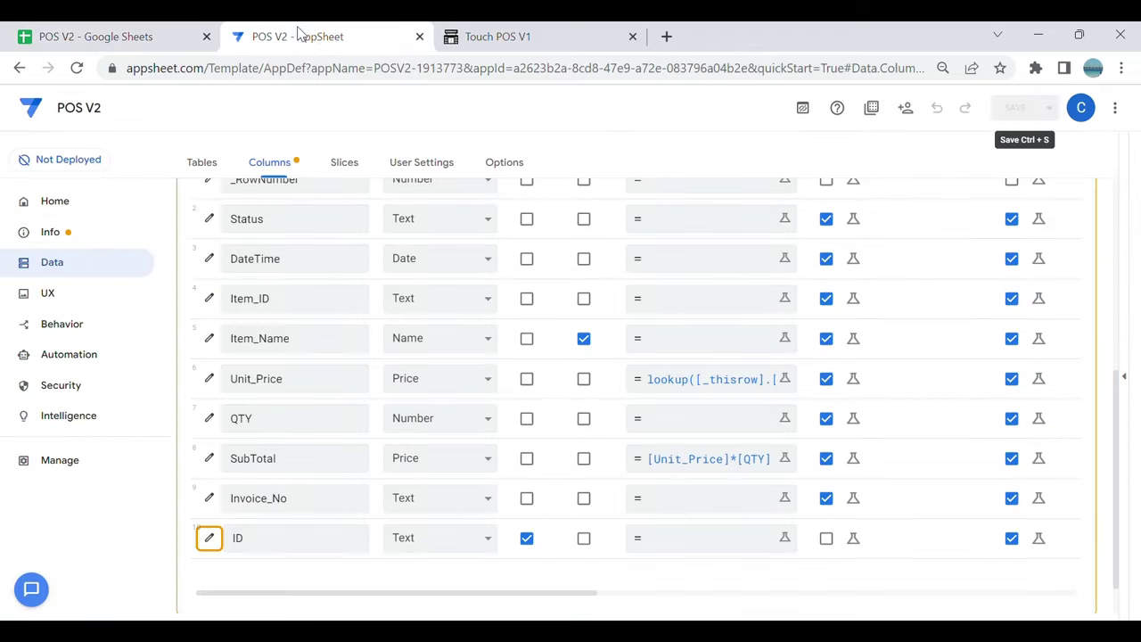
click(63, 262)
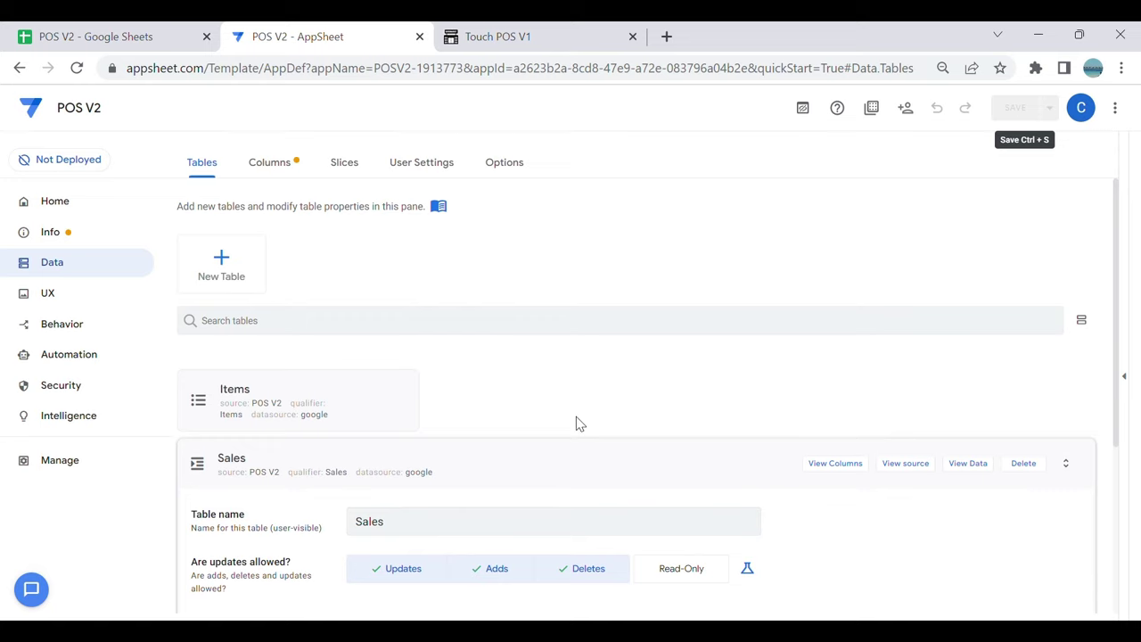
click(524, 459)
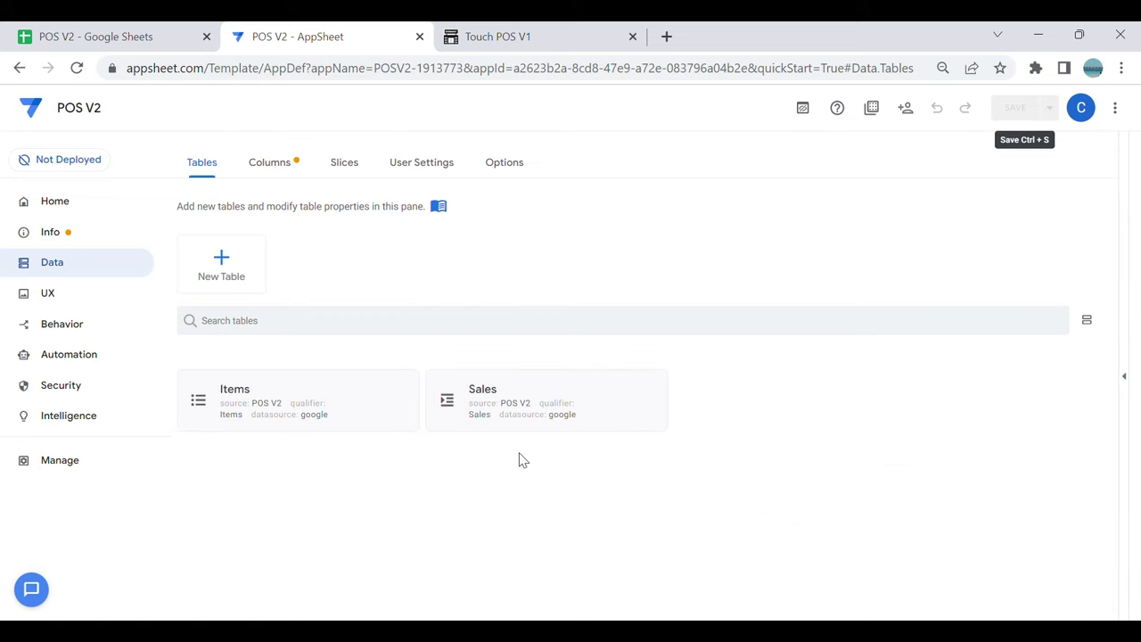
click(229, 262)
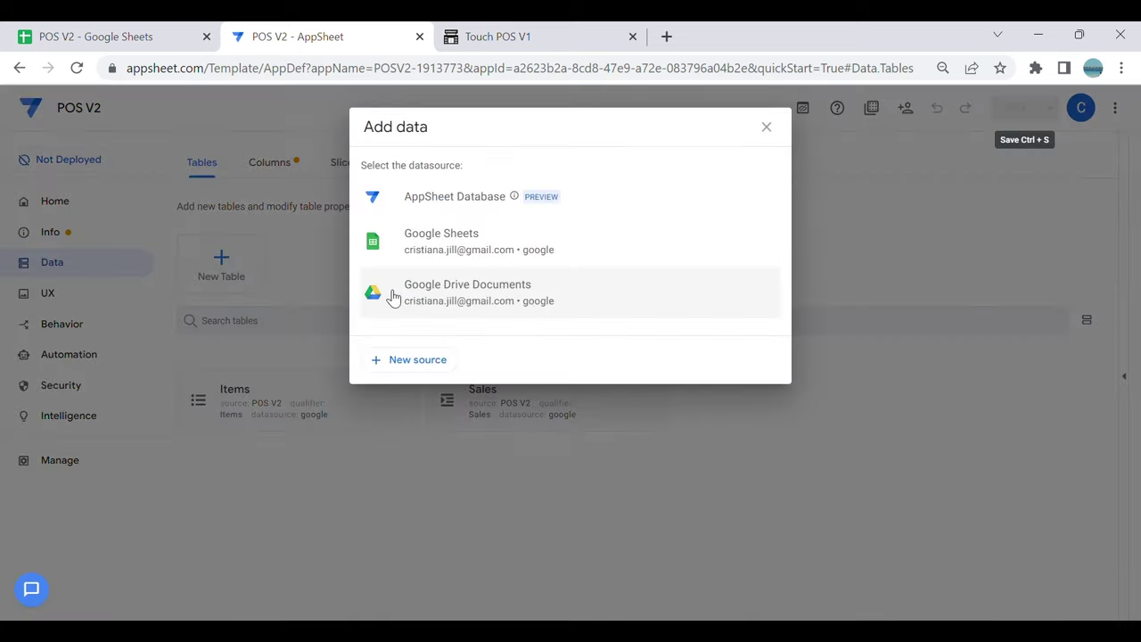
click(461, 252)
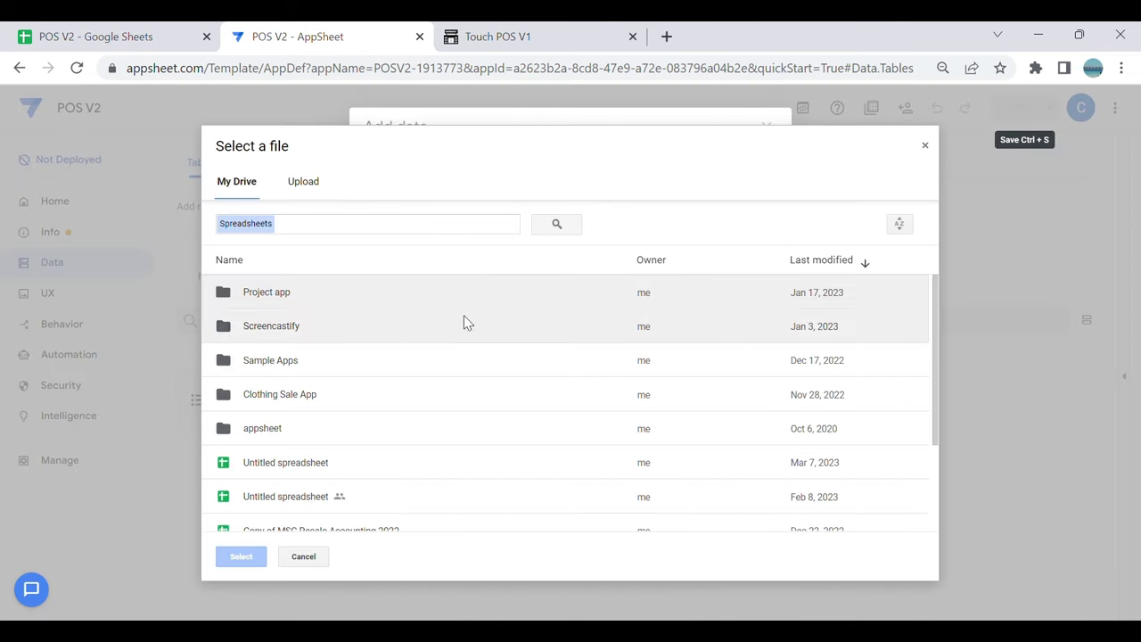
double_click(323, 369)
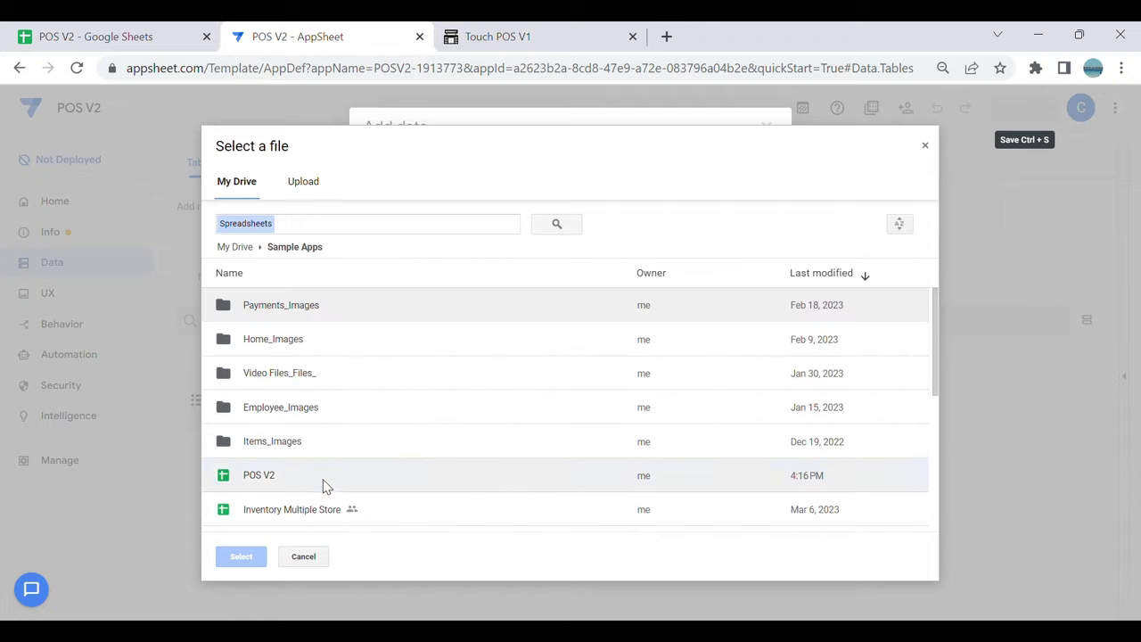
click(325, 482)
click(263, 561)
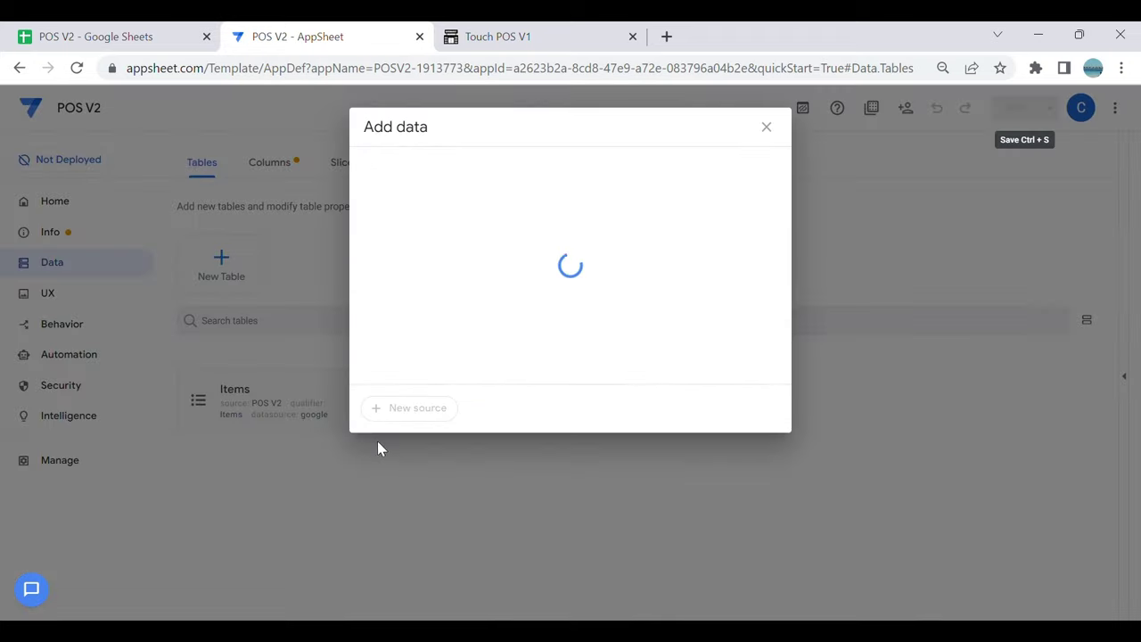
Step: Choose the Invoice worksheet as the new table's source and add the table with updates, adds and deletes allowed
click(615, 250)
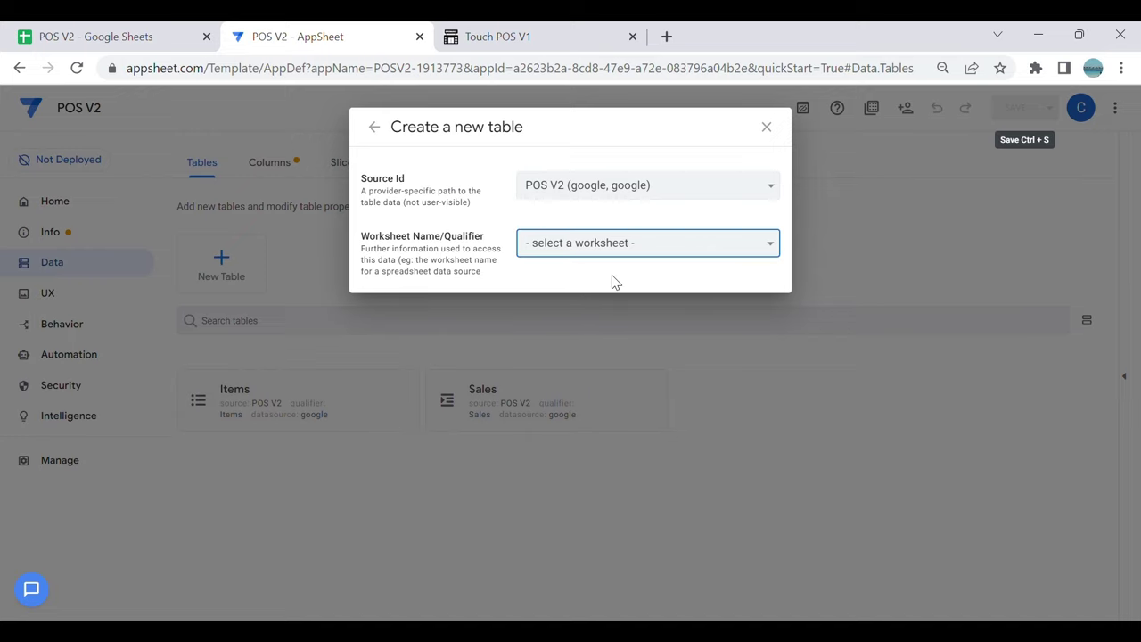
click(611, 280)
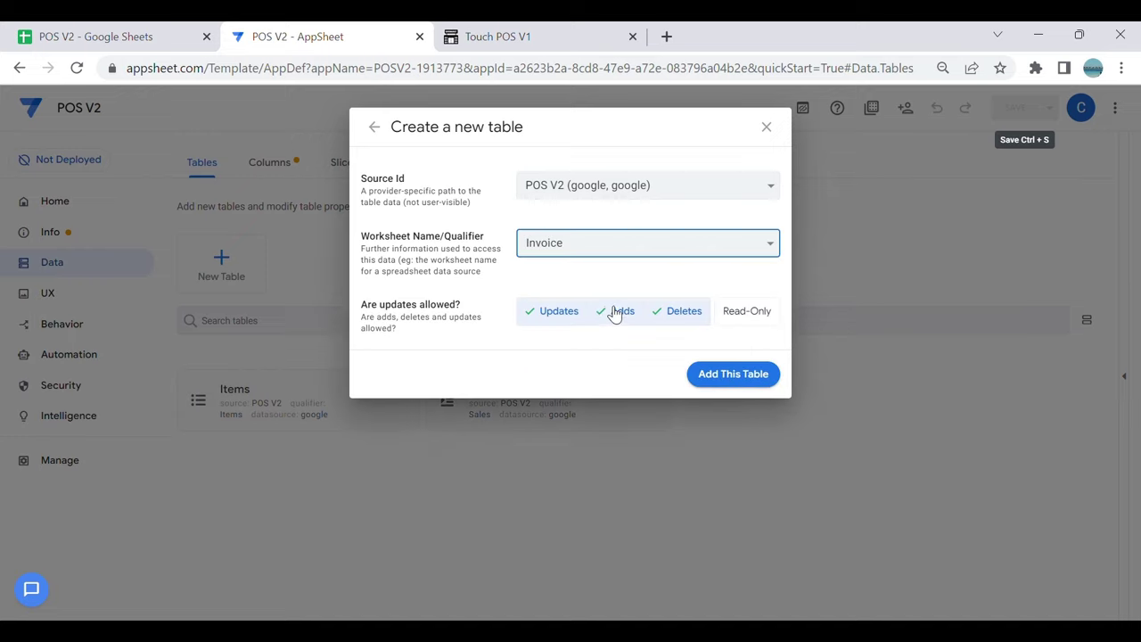
click(740, 375)
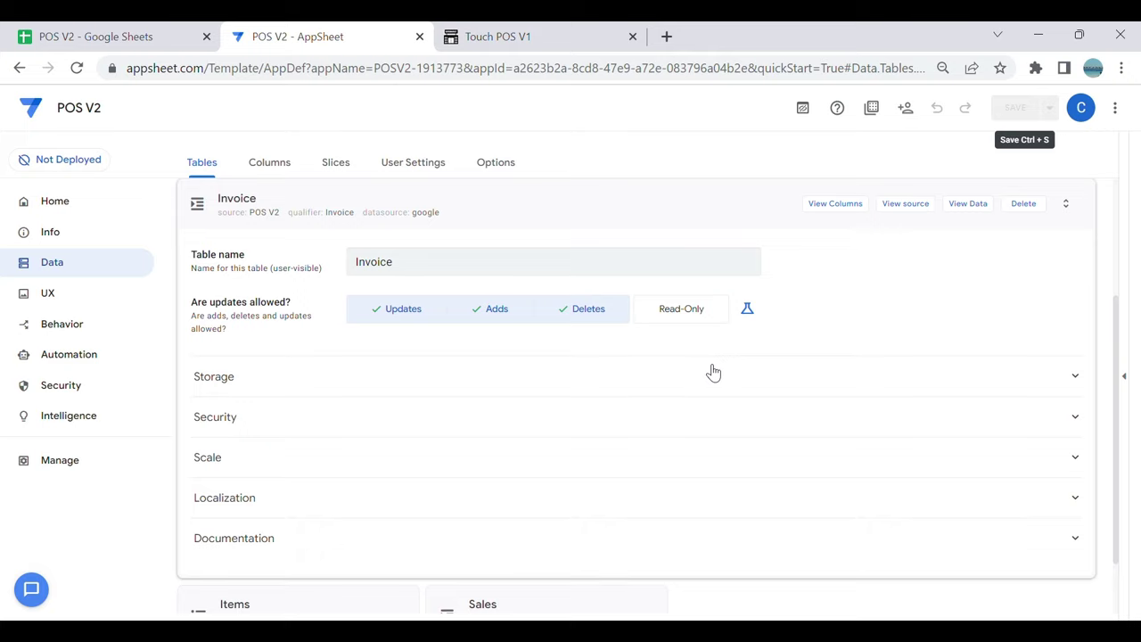
Step: Turn off the thousands separator for the Invoice column of the Invoice table
click(838, 205)
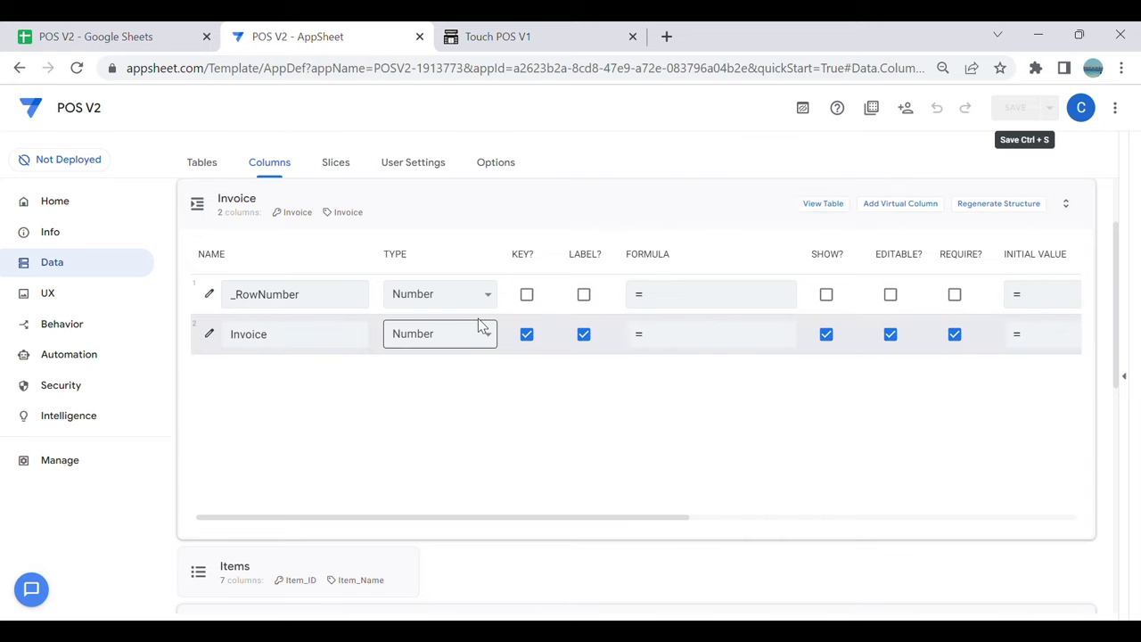
click(209, 334)
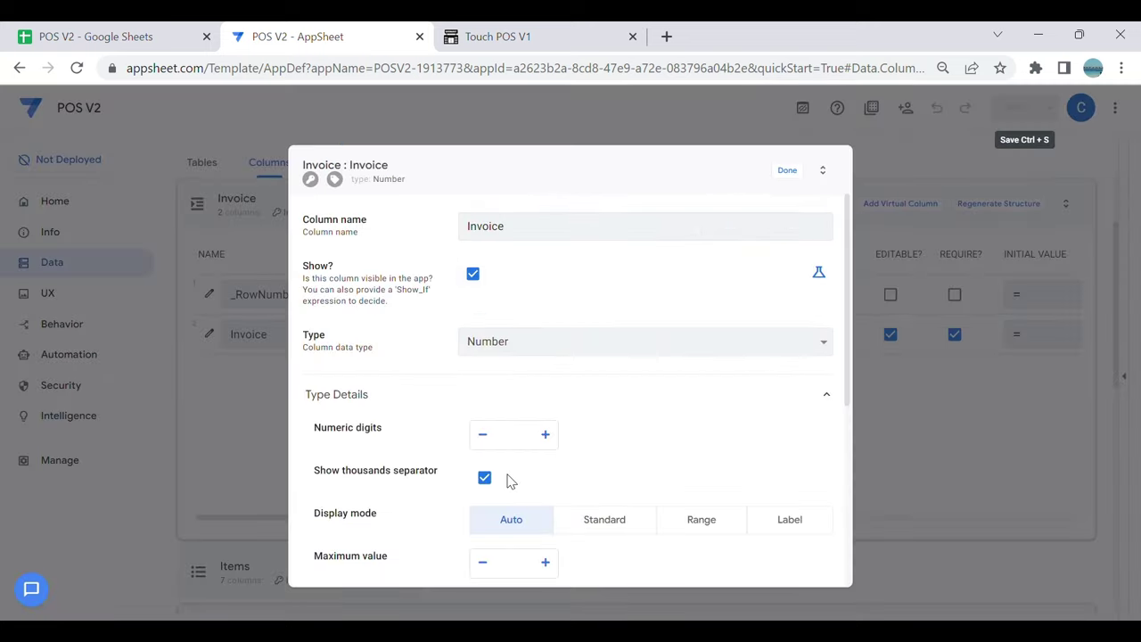
click(484, 476)
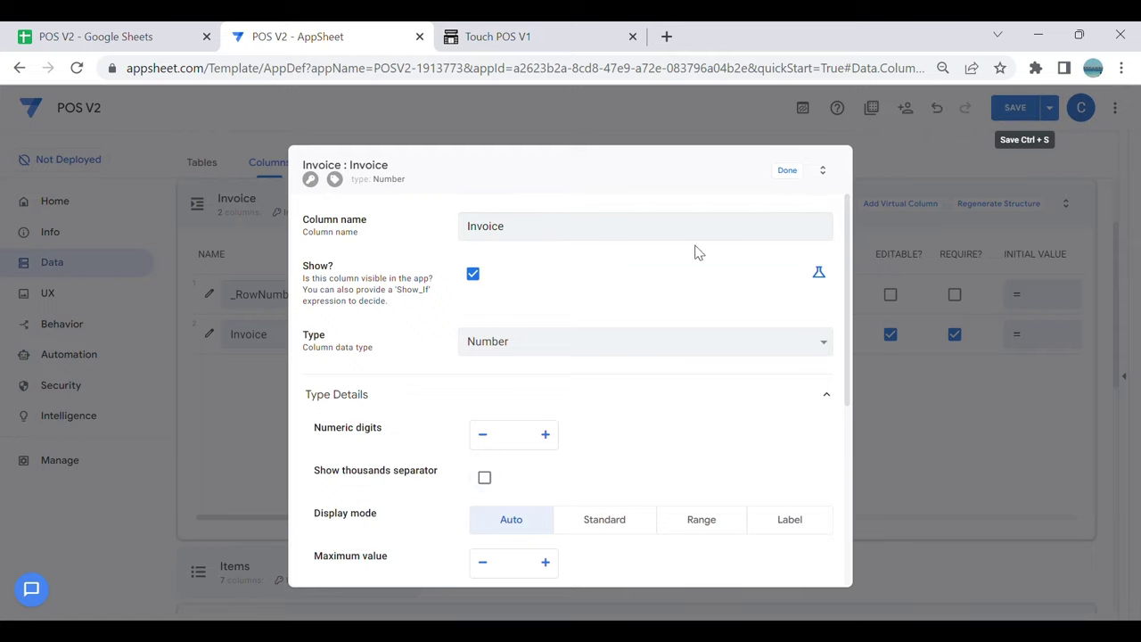
click(802, 175)
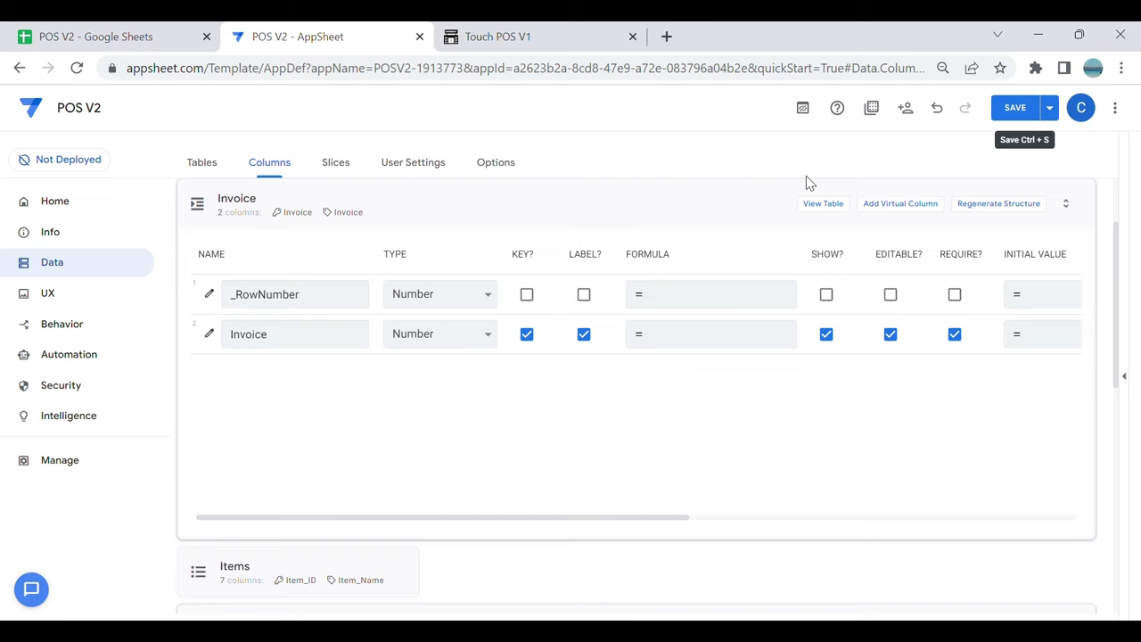
Step: Set the initial value of the Sales table's Invoice_No column to MAX(Invoice[Invoice])+1 and save the expression
click(558, 216)
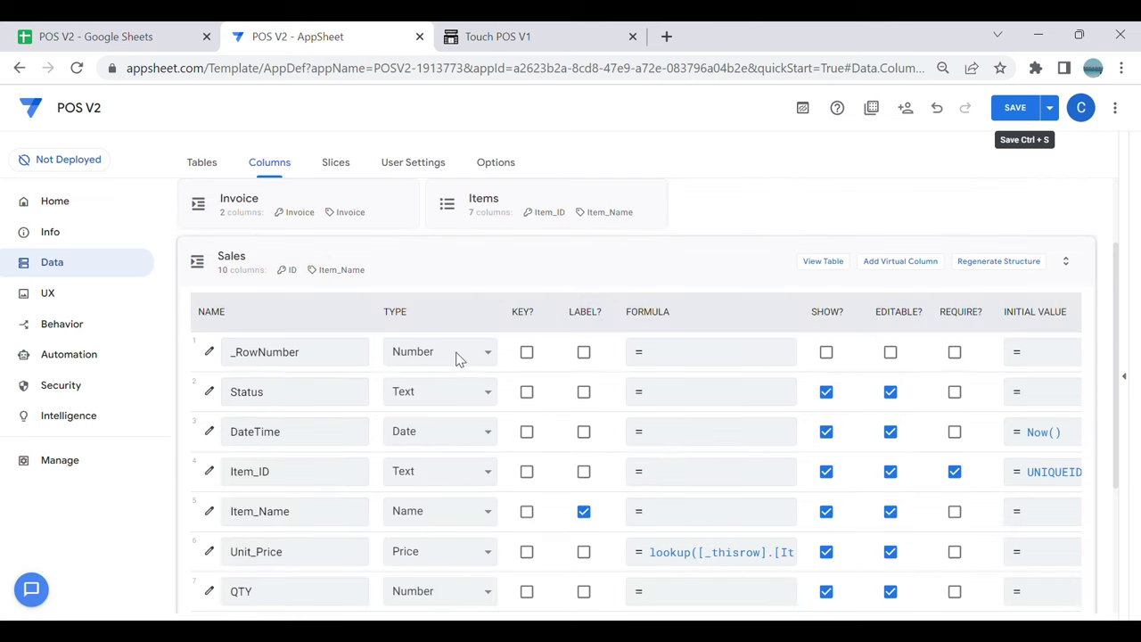
scroll(527, 377, down, 3)
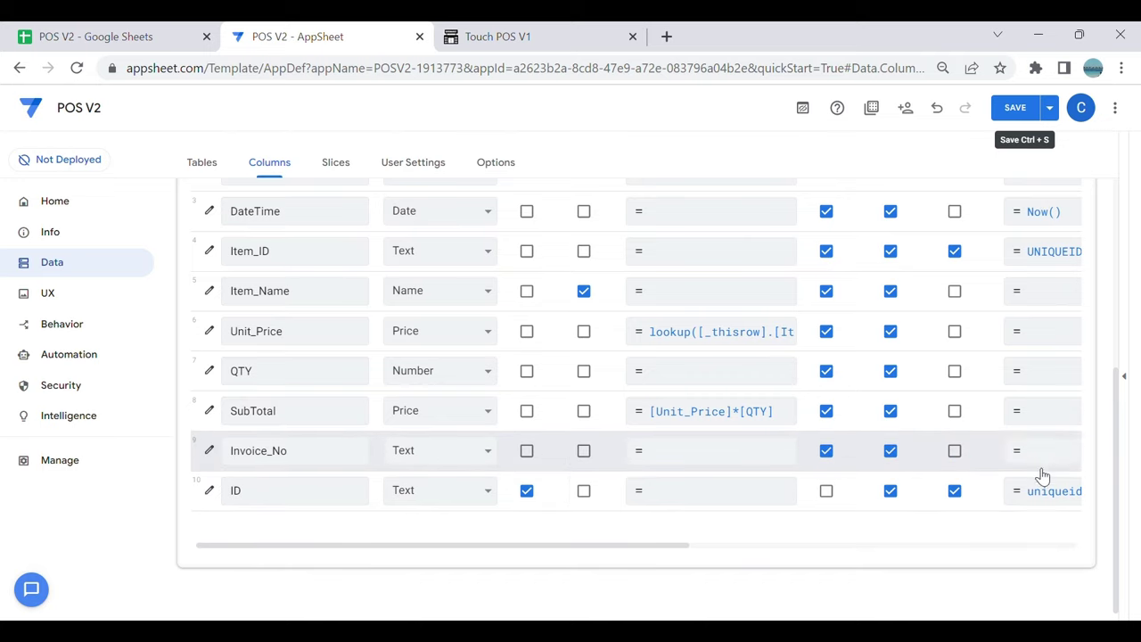
click(691, 450)
click(887, 127)
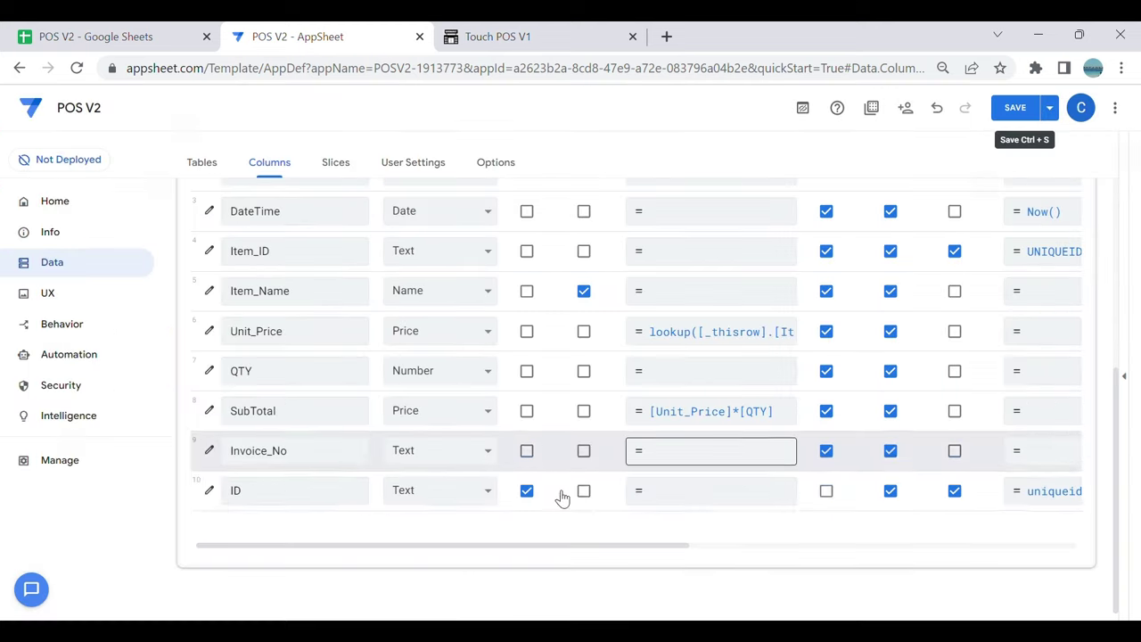
click(1063, 456)
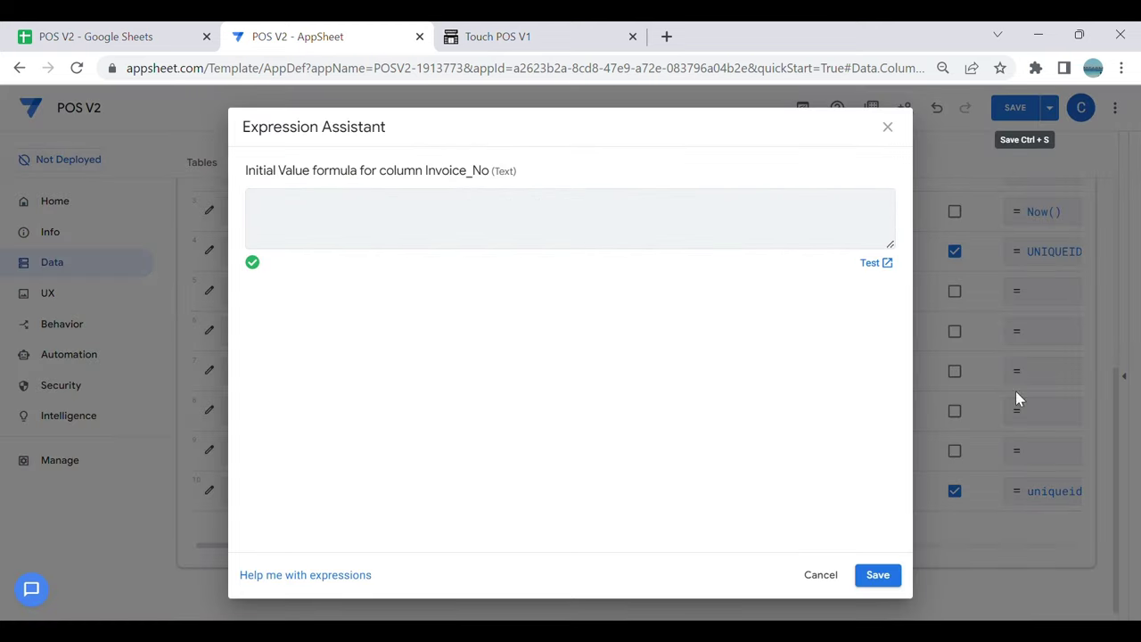
click(496, 254)
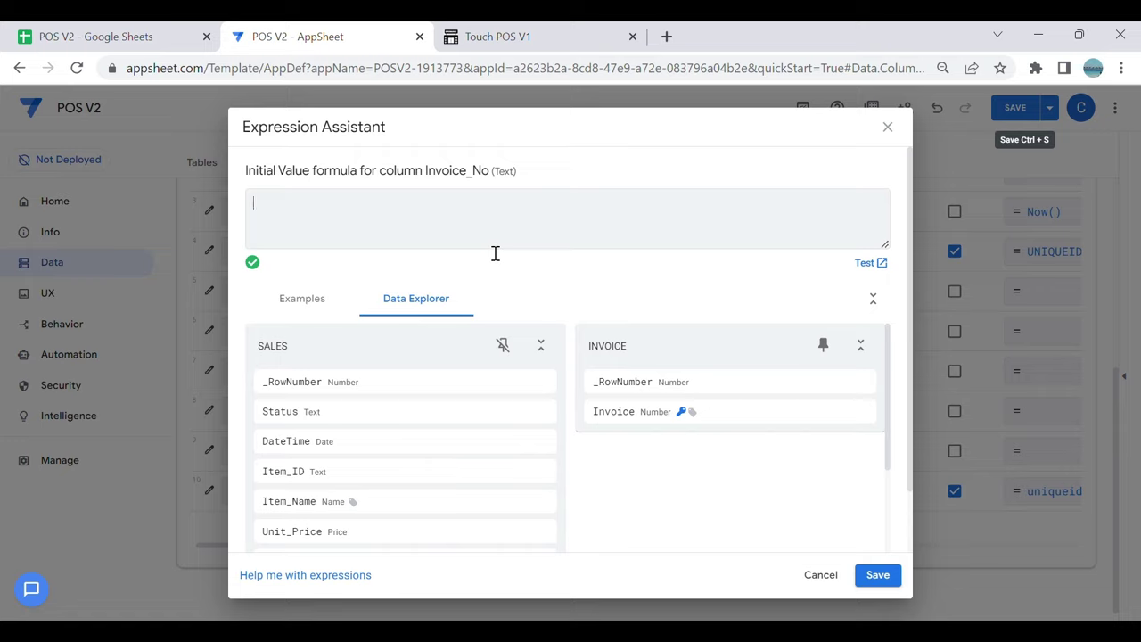
text(MAX(Invoice)
text([Invoice)
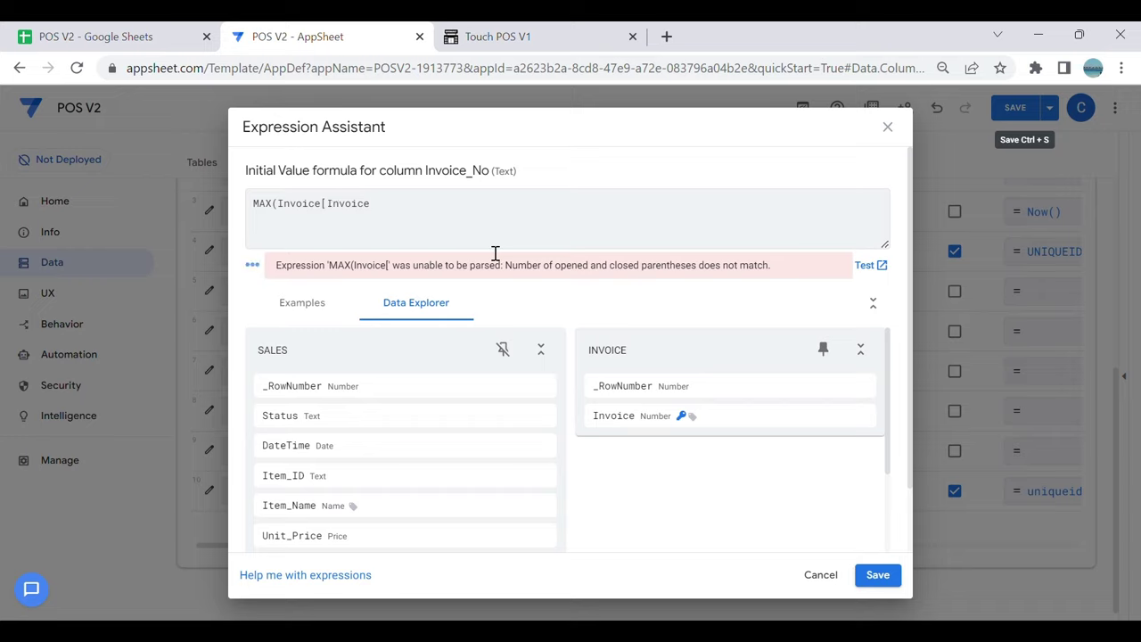
text(])+1)
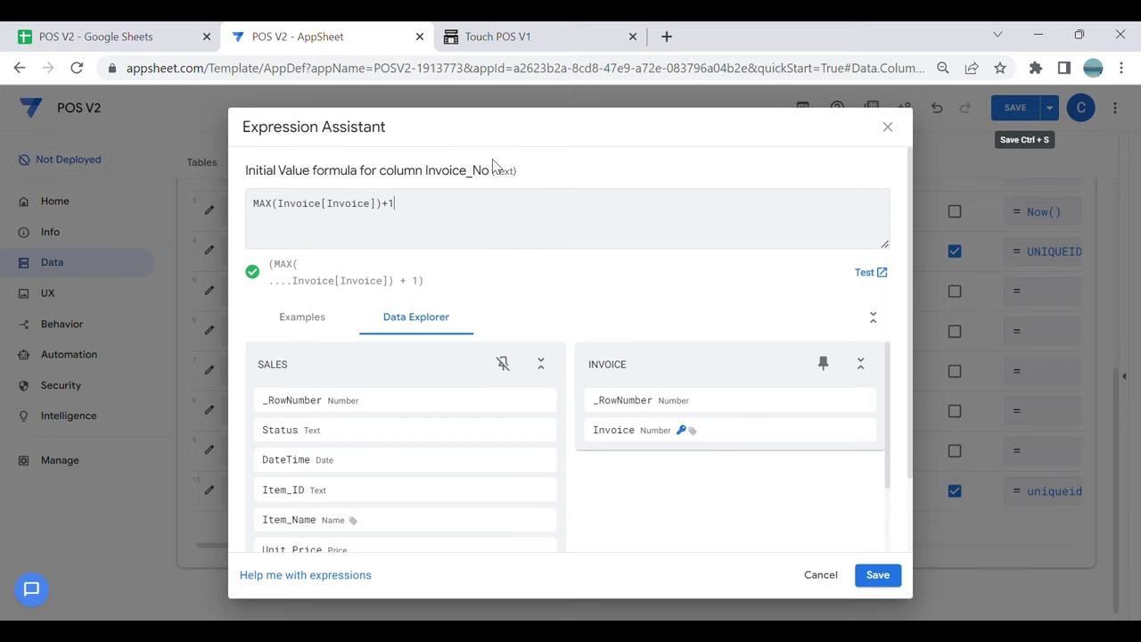
click(877, 574)
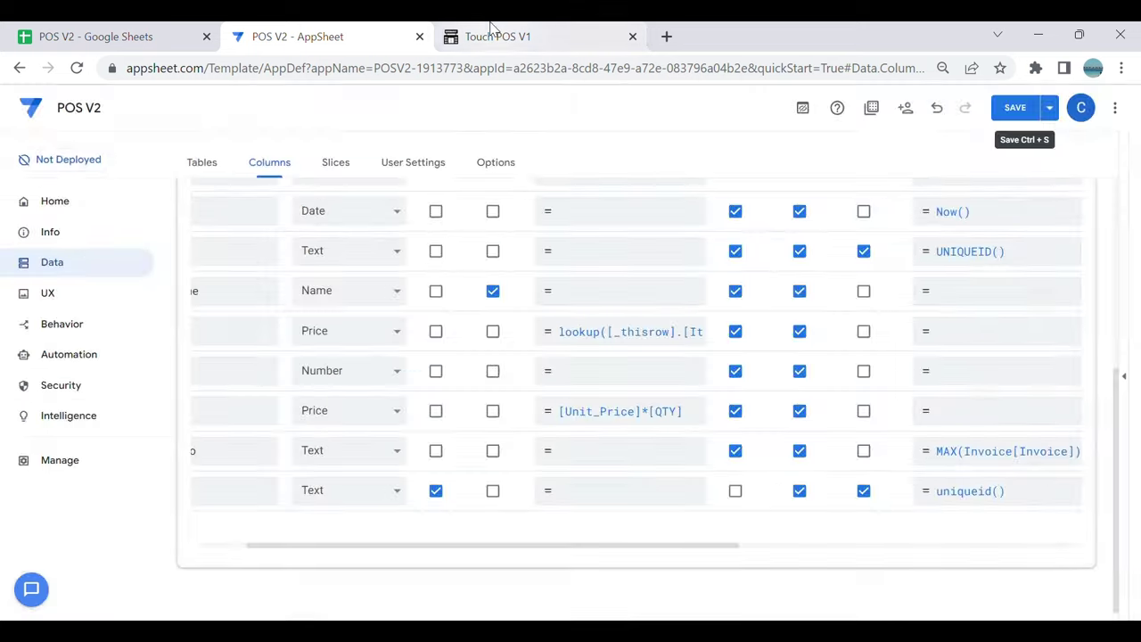
Step: Switch to the Touch POS V1 app, enter 7.20 as the amount paid with payment type Cash, and save the payment
click(496, 36)
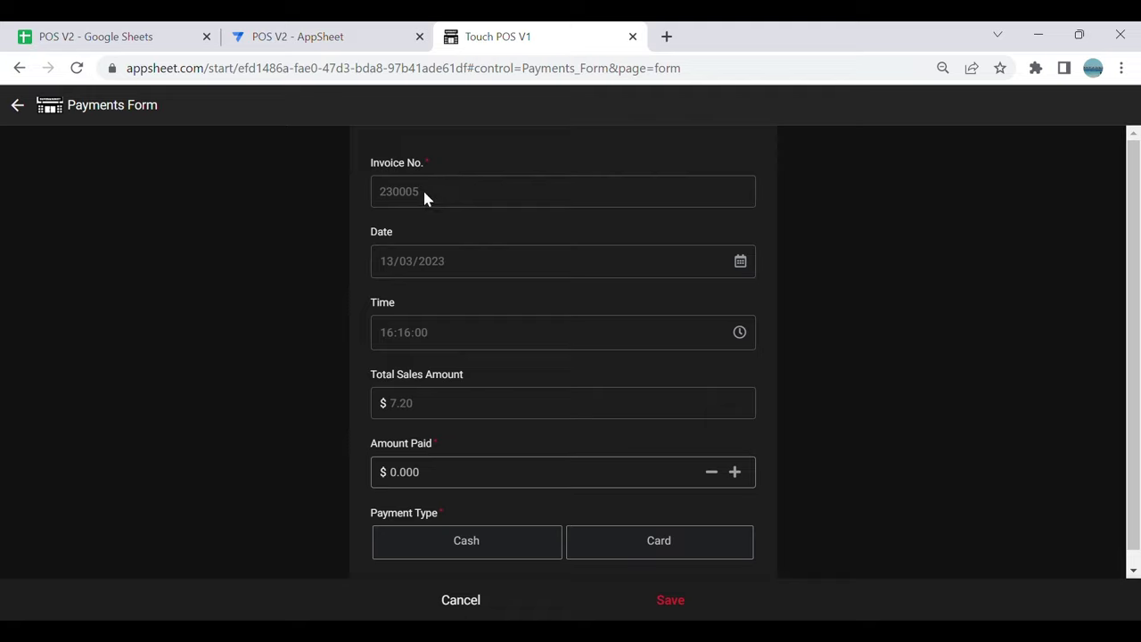
click(465, 477)
text(7.20)
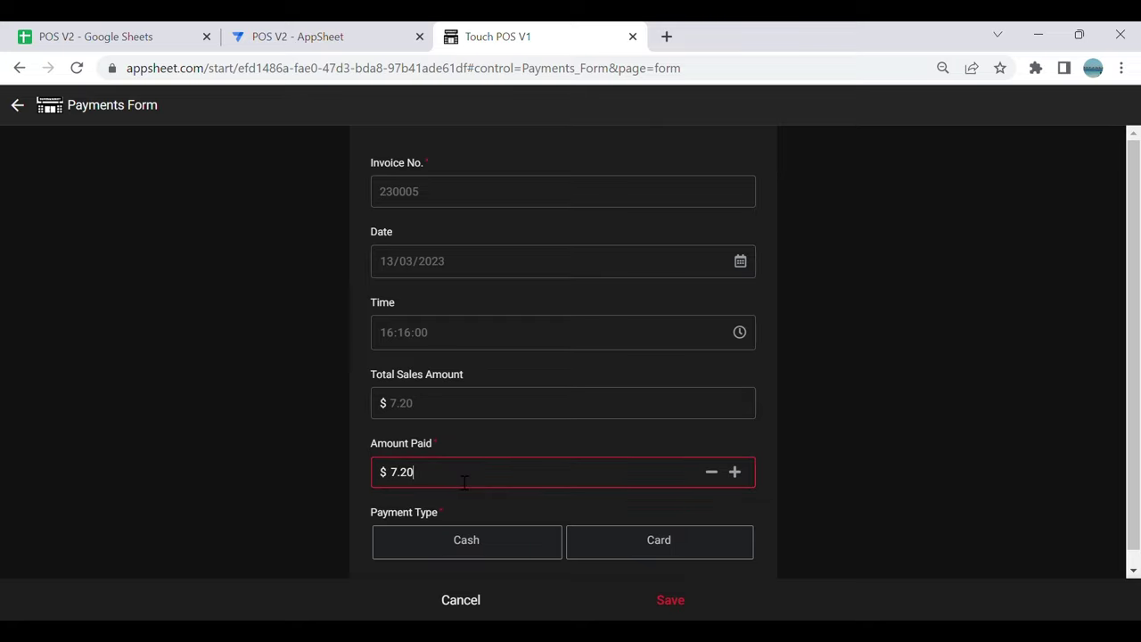
click(469, 530)
click(669, 603)
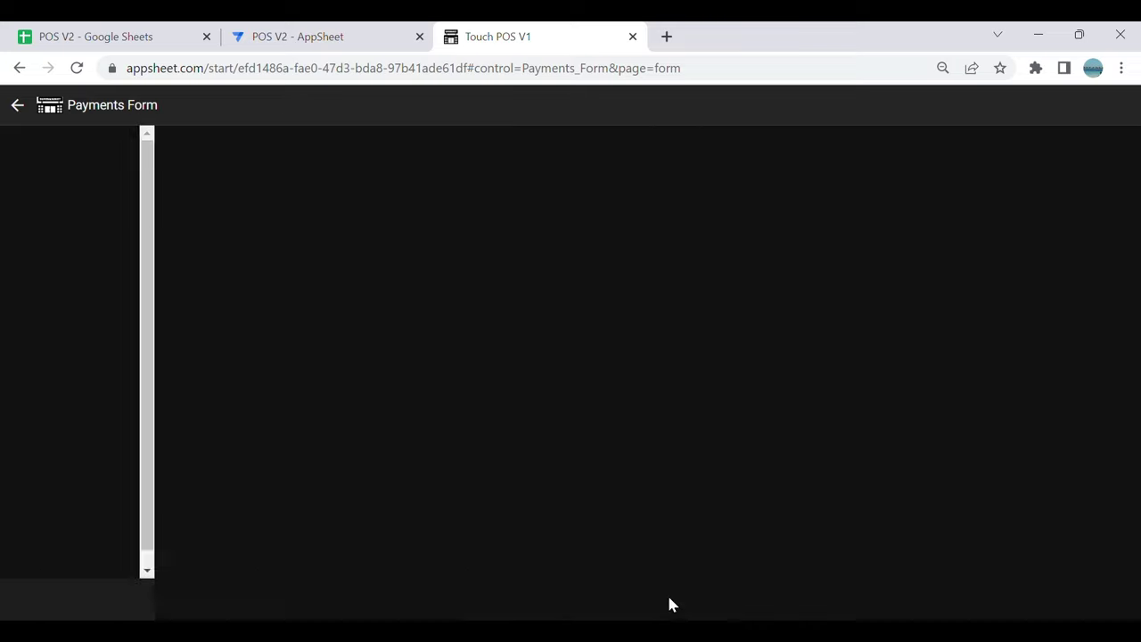
Step: Switch to the POS V2 editor in AppSheet and begin adding a new data slice
click(264, 29)
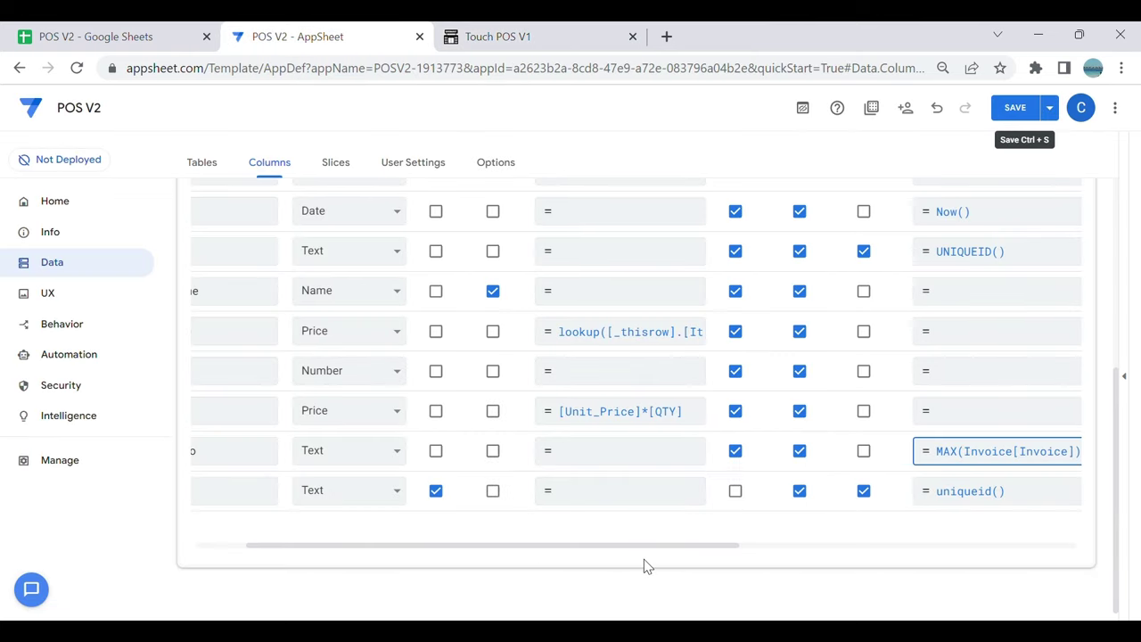
scroll(646, 552, left, 3)
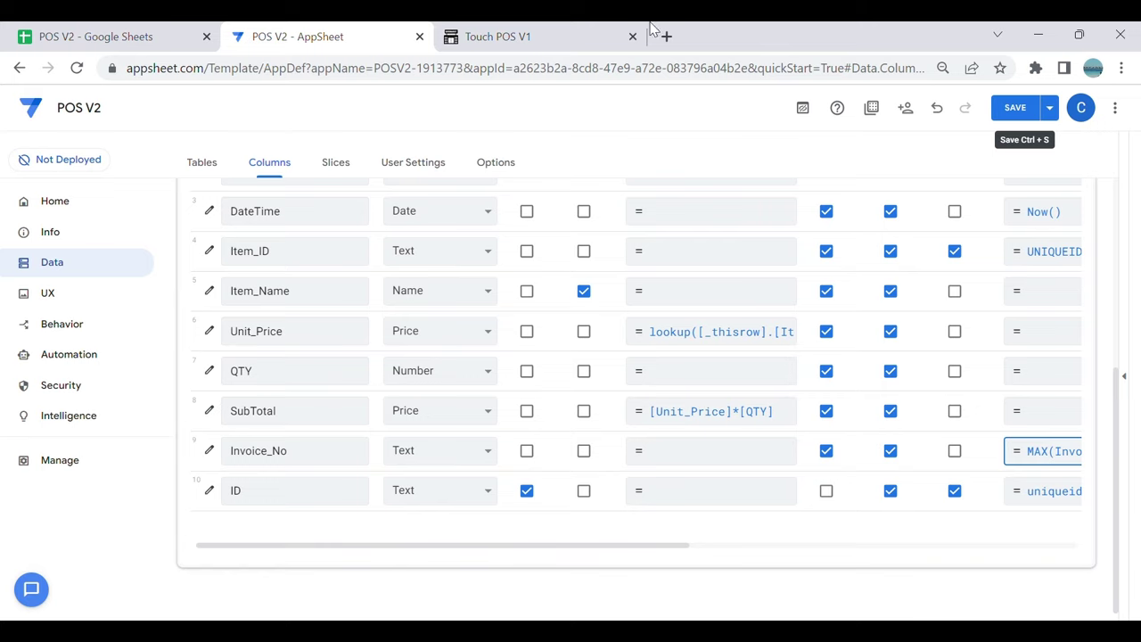
click(584, 32)
click(300, 27)
click(68, 300)
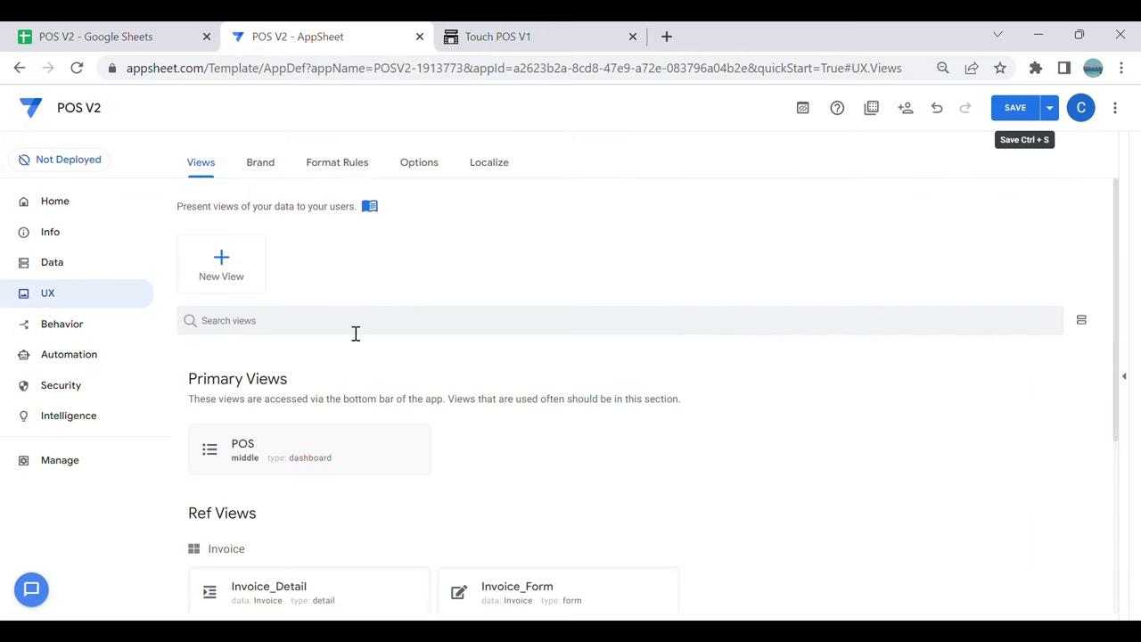
click(75, 273)
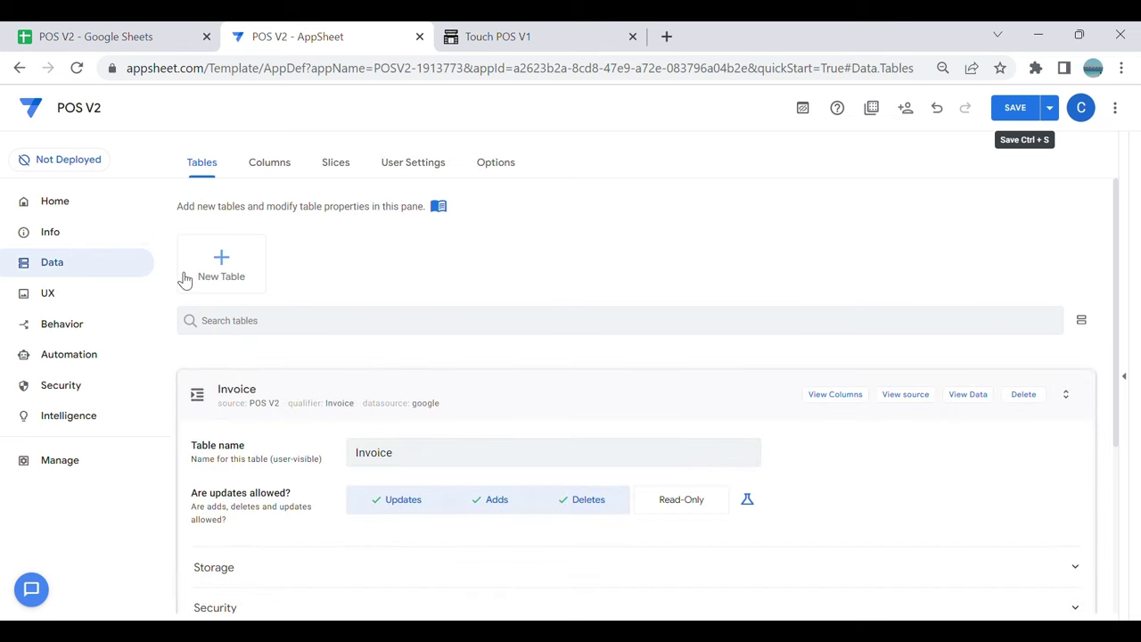
click(337, 169)
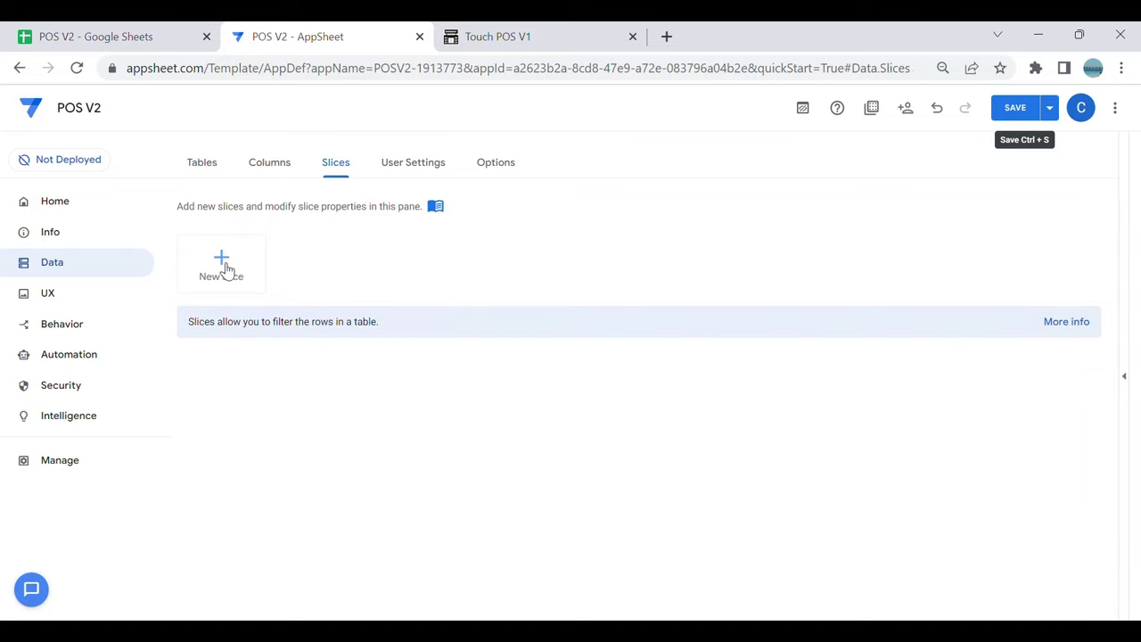
click(226, 263)
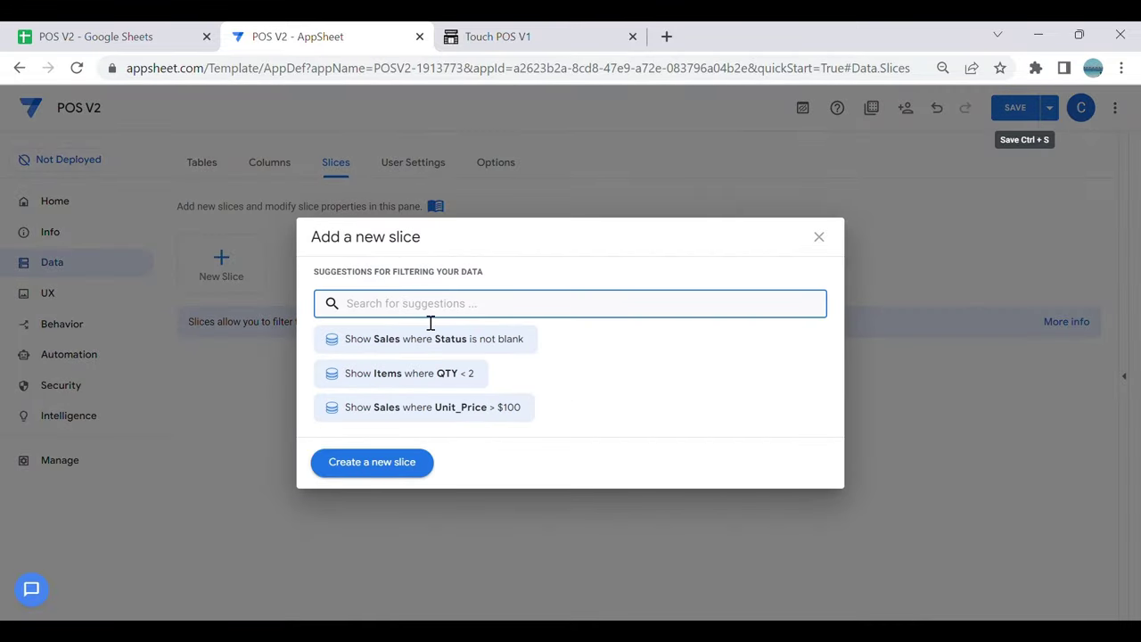
text(Cart)
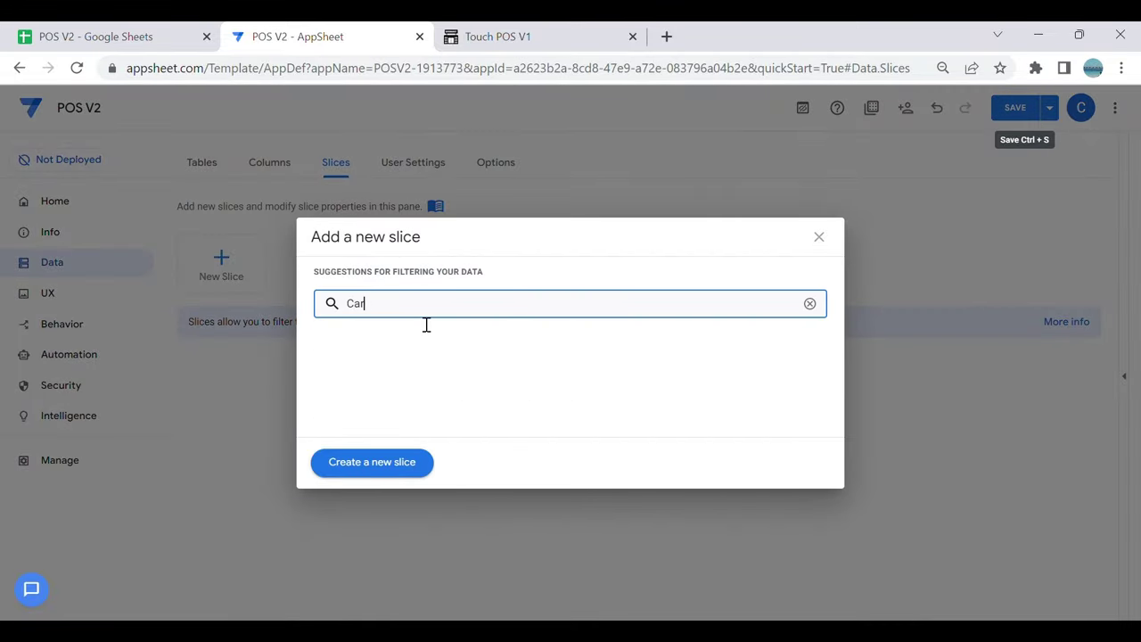
key(BackSpace)
key(BackSpace)
key(BackSpace)
key(BackSpace)
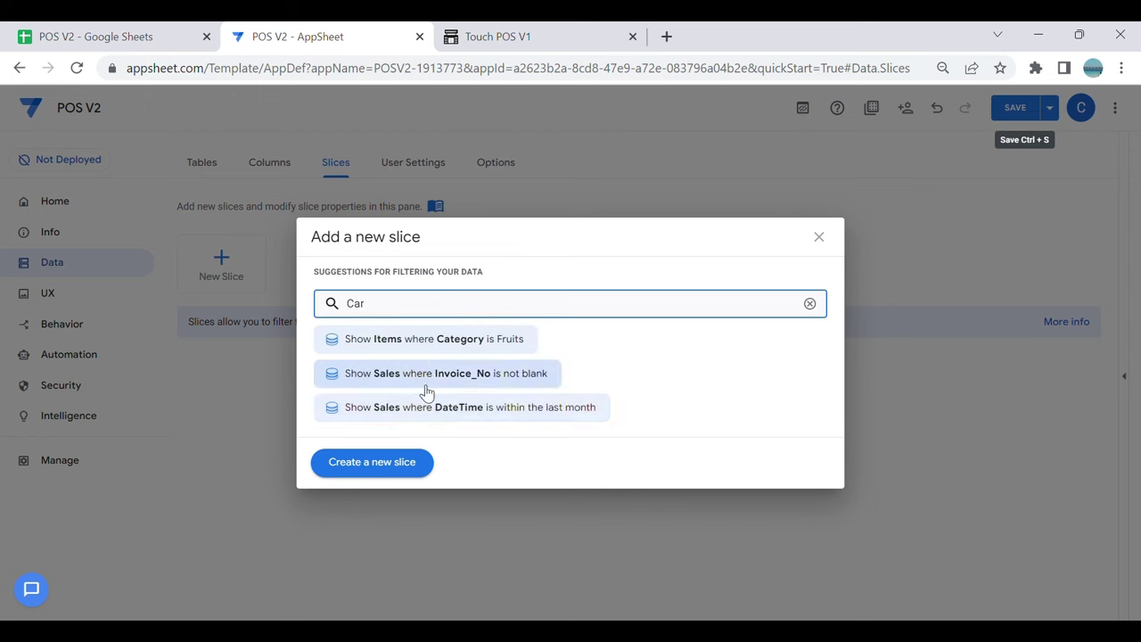
Step: Create a blank slice named Cart with Sales as its source table and start a custom row filter expression
click(412, 465)
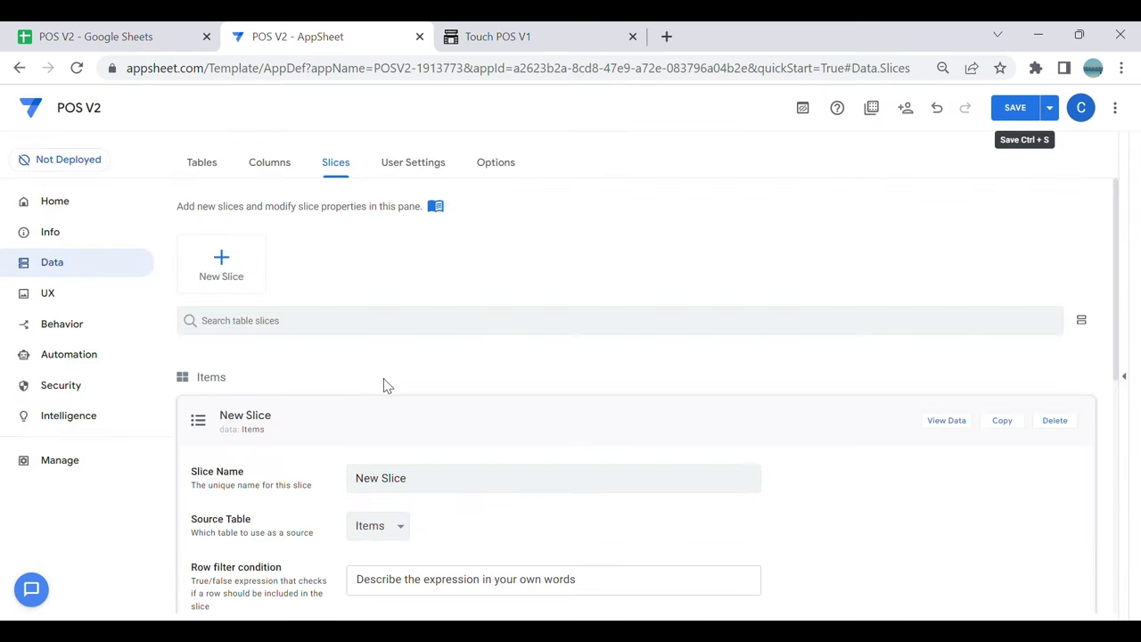
text(Cart)
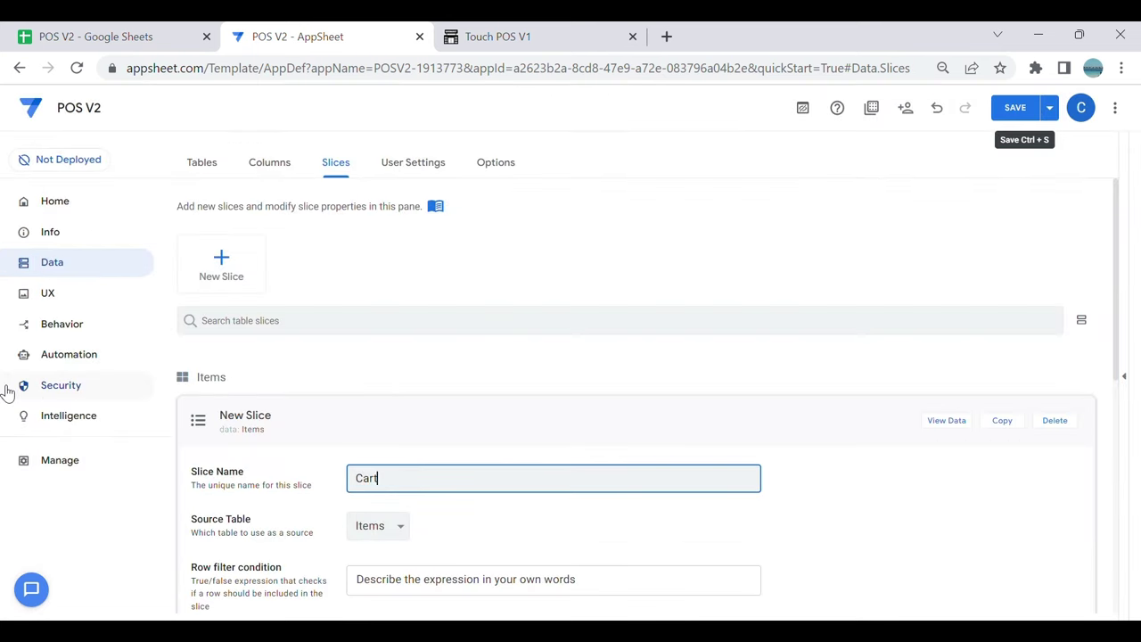
scroll(386, 410, down, 3)
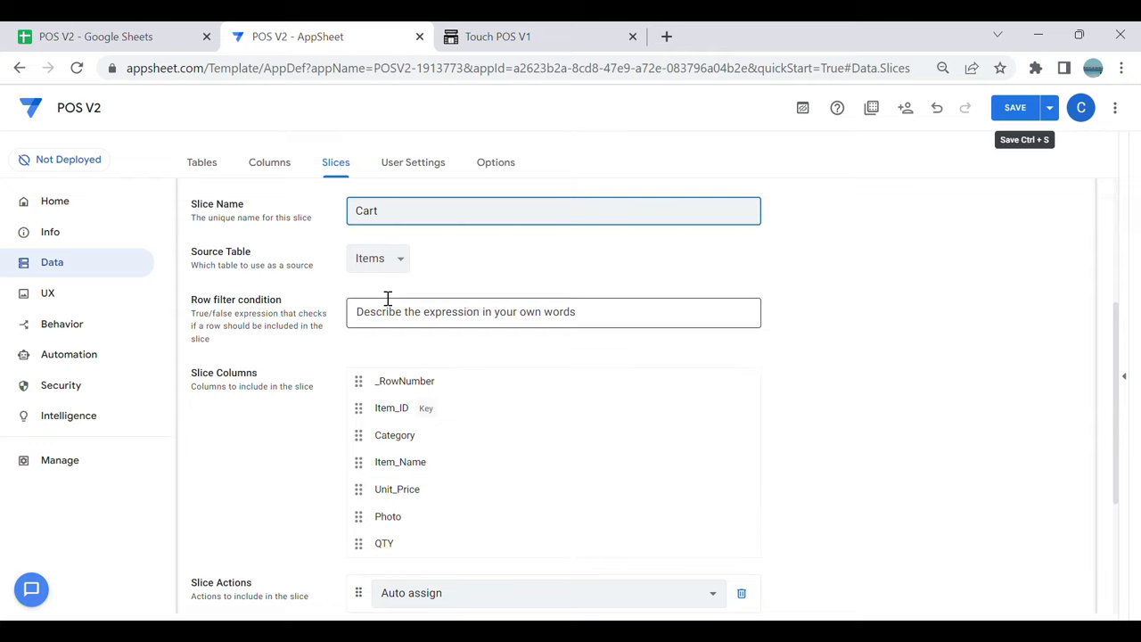
click(401, 267)
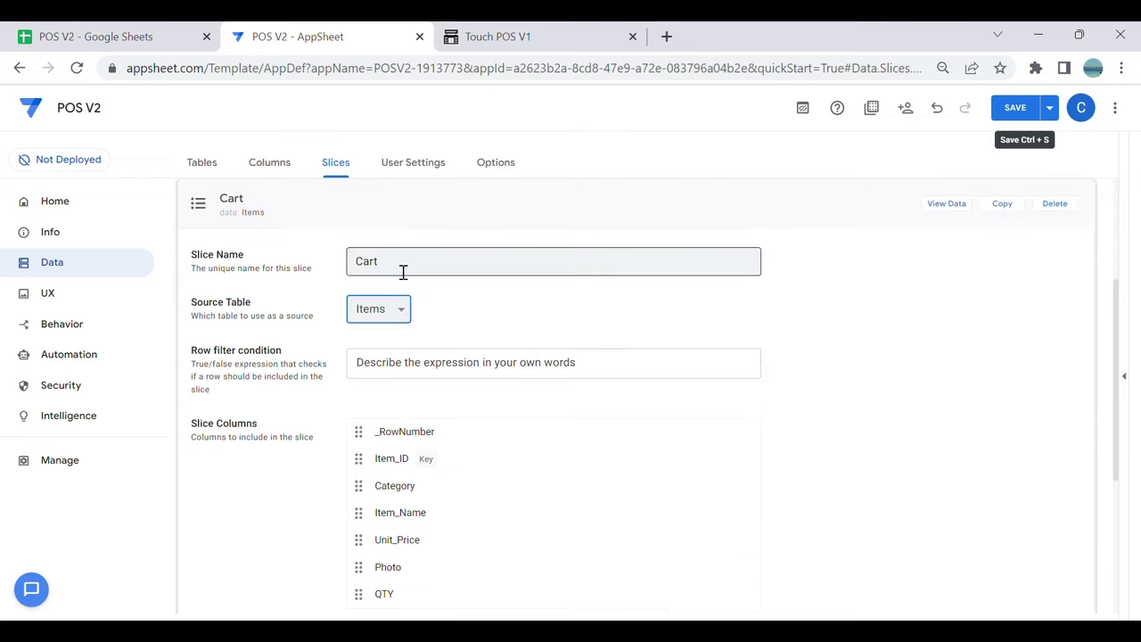
click(392, 361)
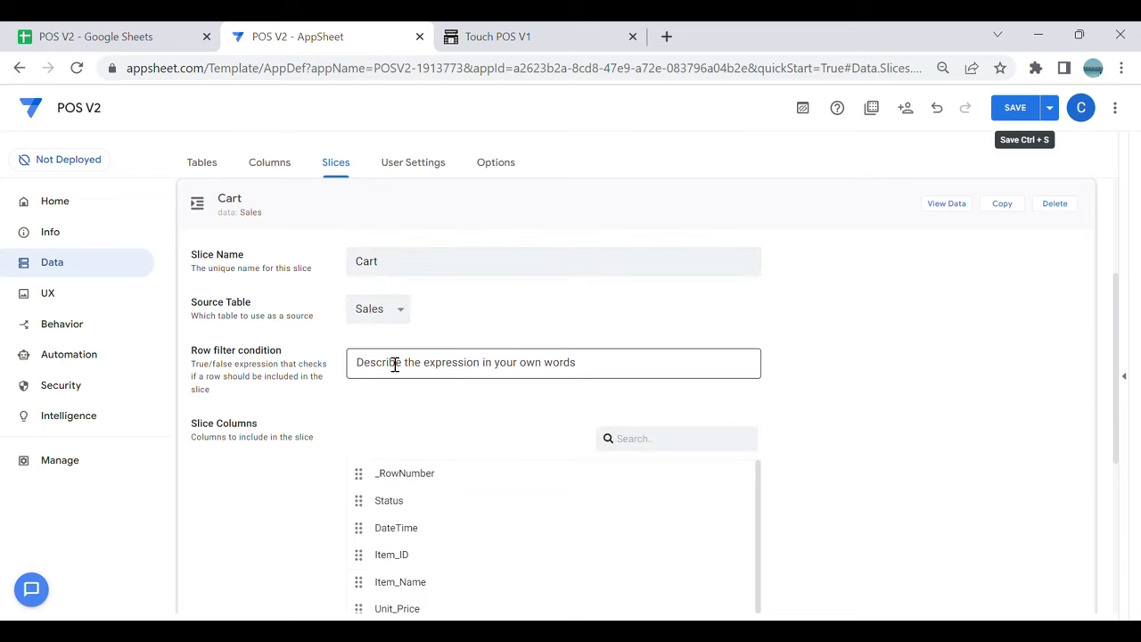
click(434, 377)
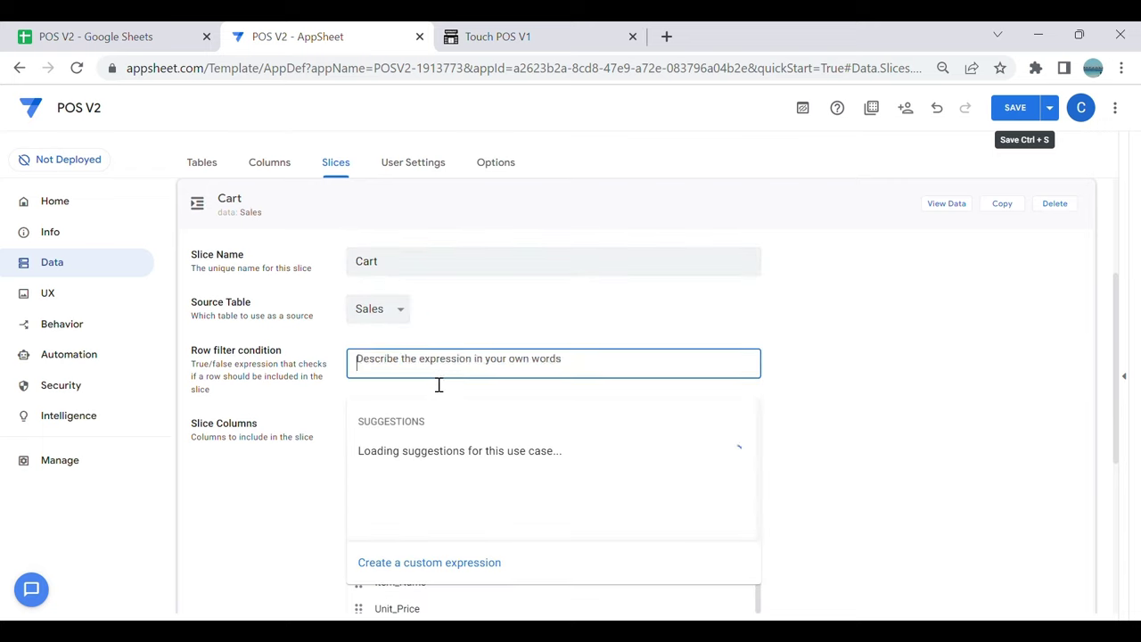
click(453, 572)
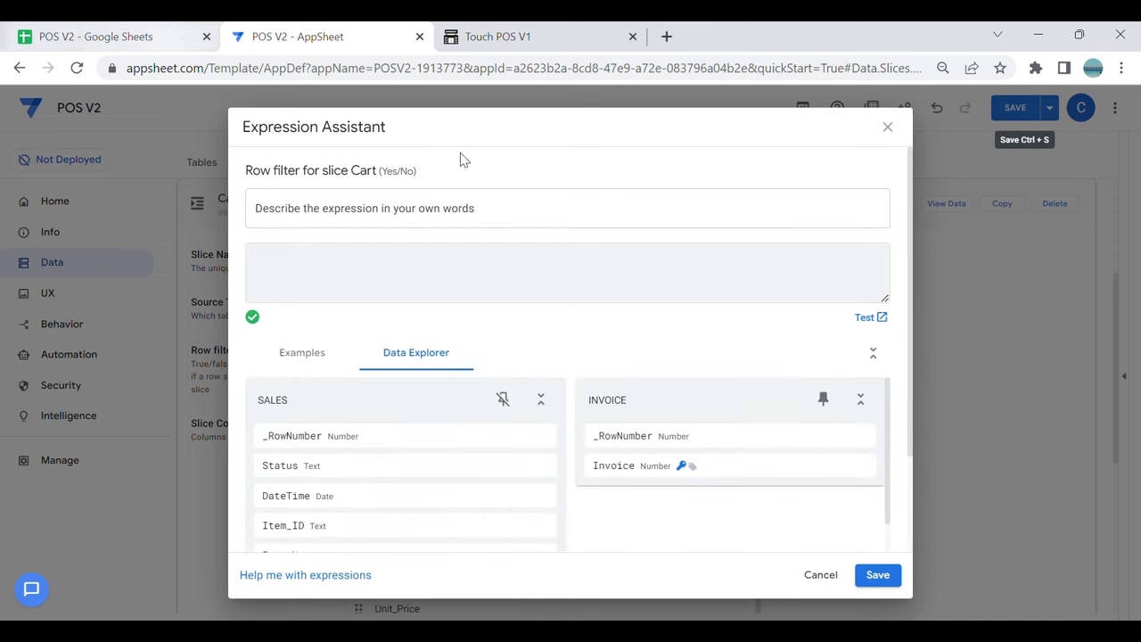
Step: Switch to the POS V2 spreadsheet and inspect the first Status cell of the Sales sheet
click(127, 31)
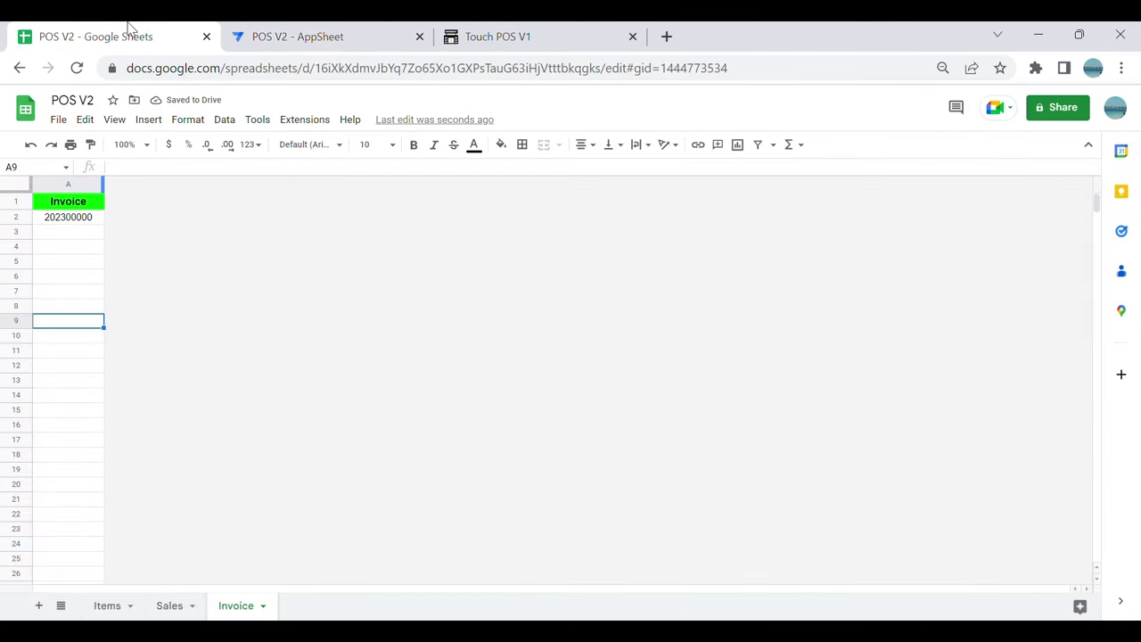
click(182, 610)
click(189, 469)
click(82, 228)
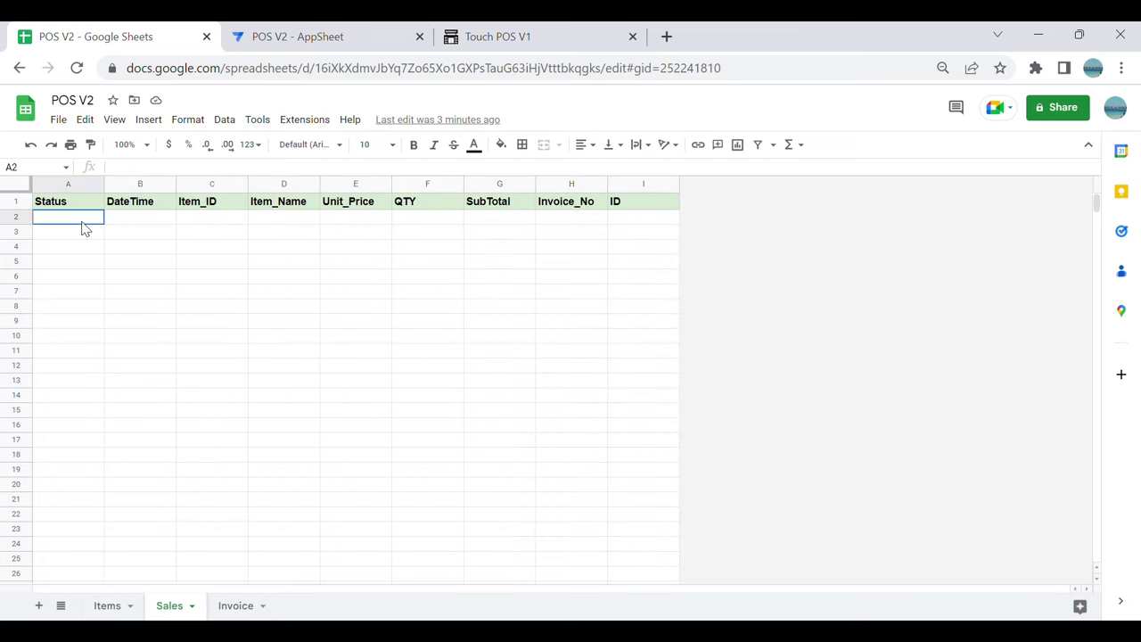
Step: Switch to the Touch POS V1 app, return to Point Of Sale and add Grapes to the cart with an order quantity of 2
click(517, 33)
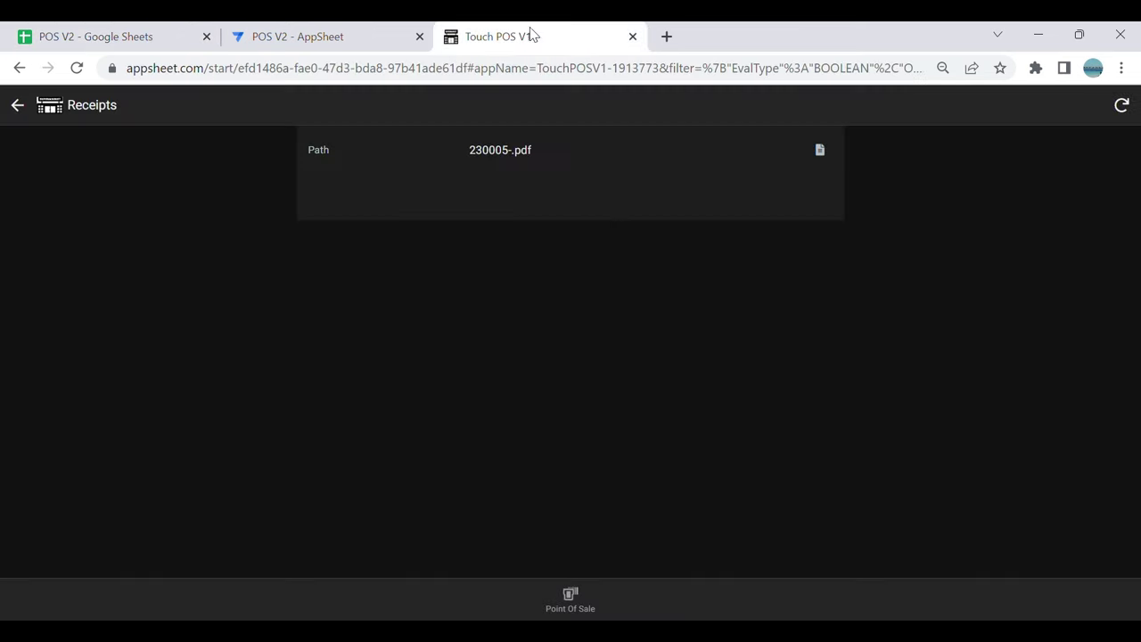
click(584, 604)
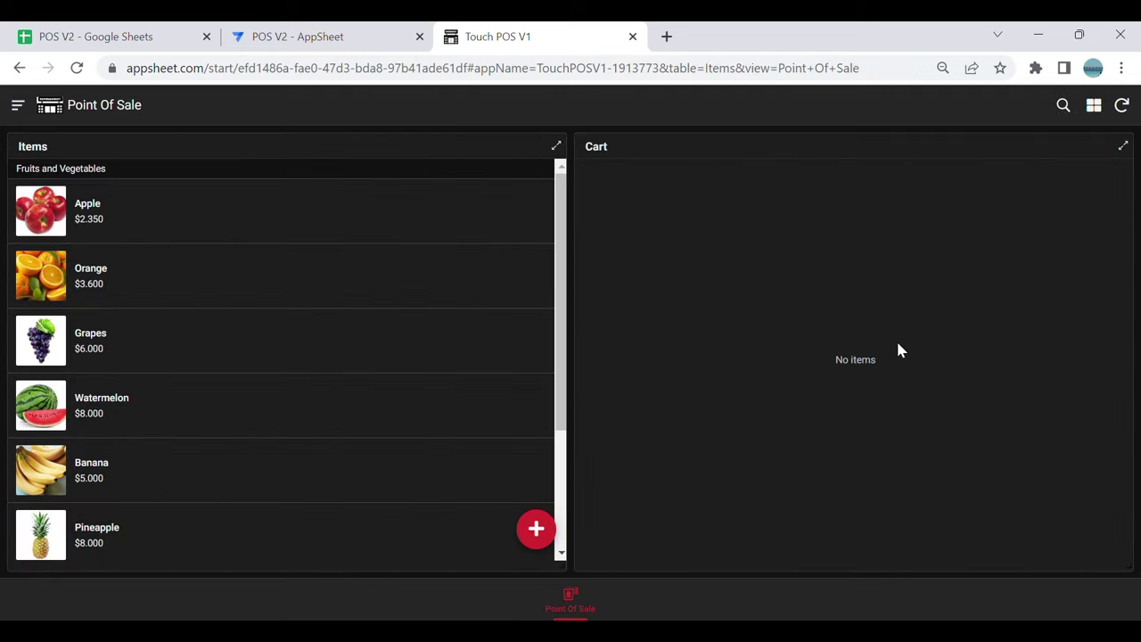
click(536, 528)
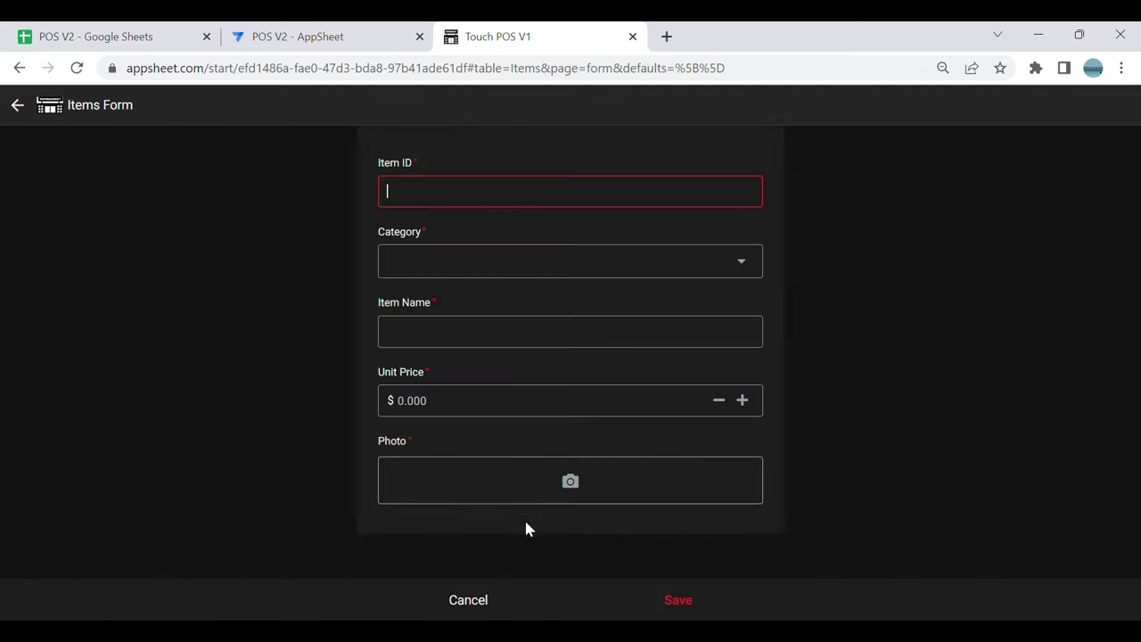
click(481, 599)
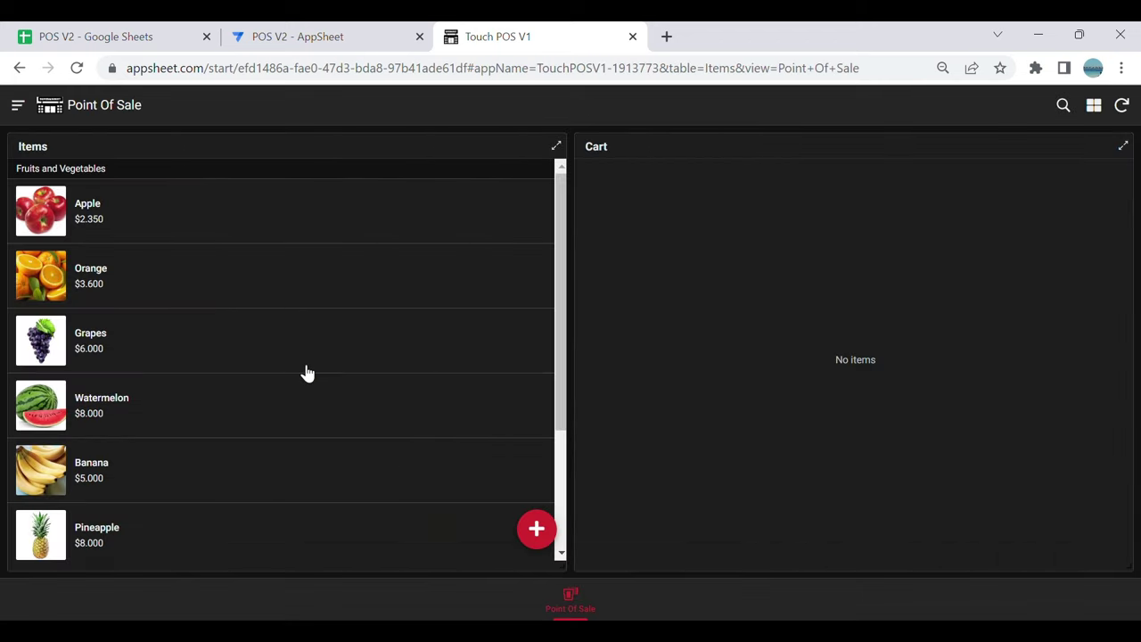
click(367, 348)
click(1102, 148)
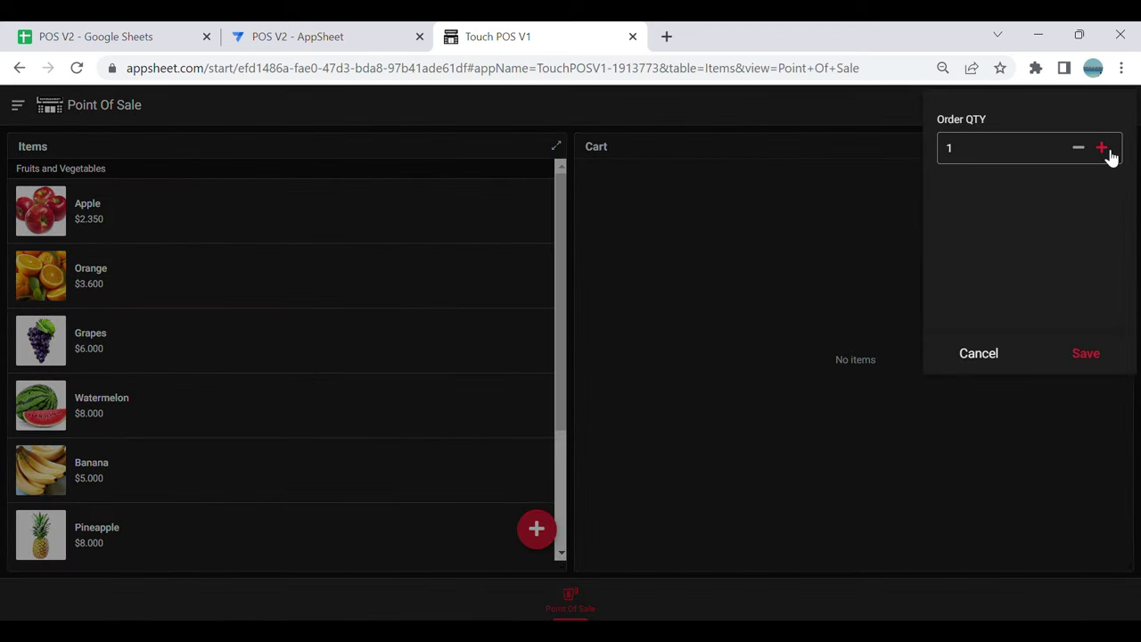
click(1102, 148)
click(1086, 354)
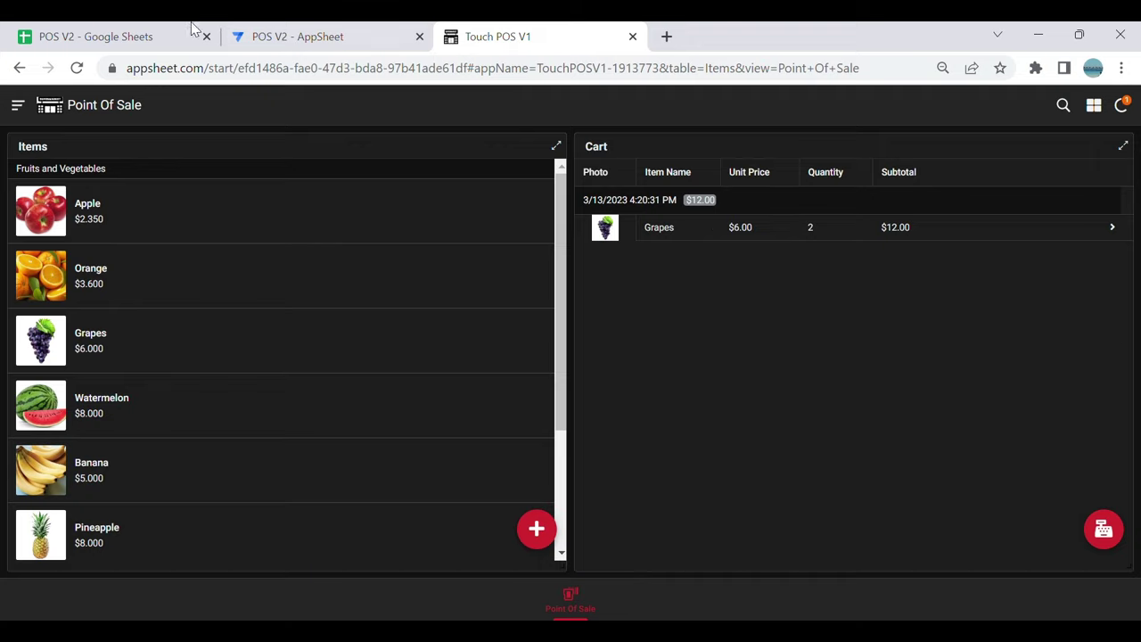
Step: Return to the POS V2 spreadsheet and examine the empty cells under the Sales sheet's Status column
click(127, 26)
click(148, 261)
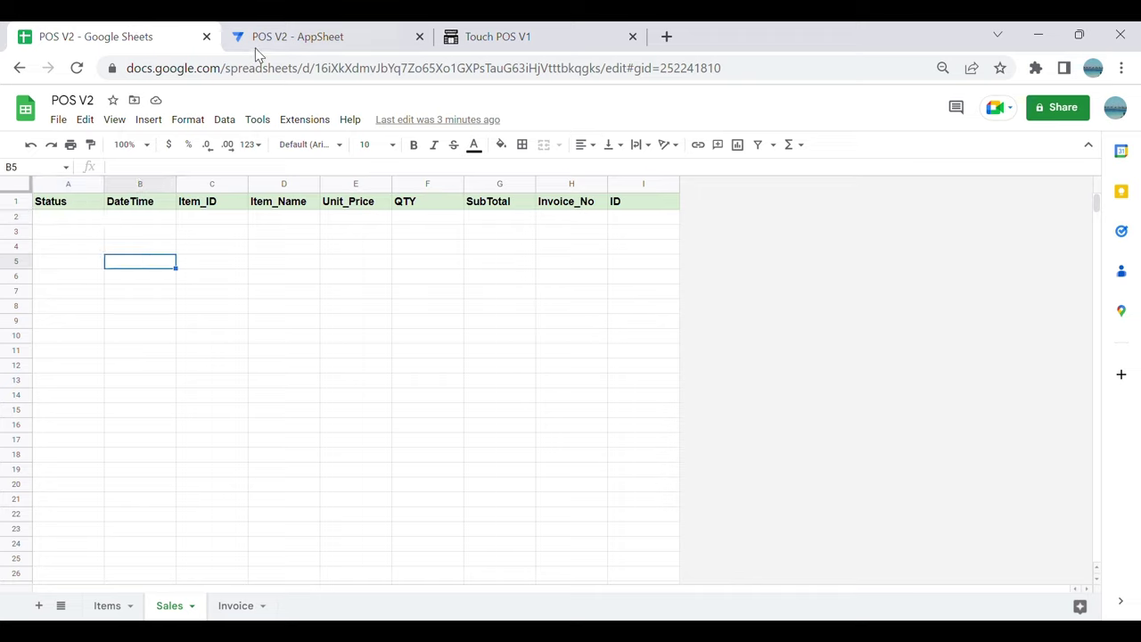
click(71, 218)
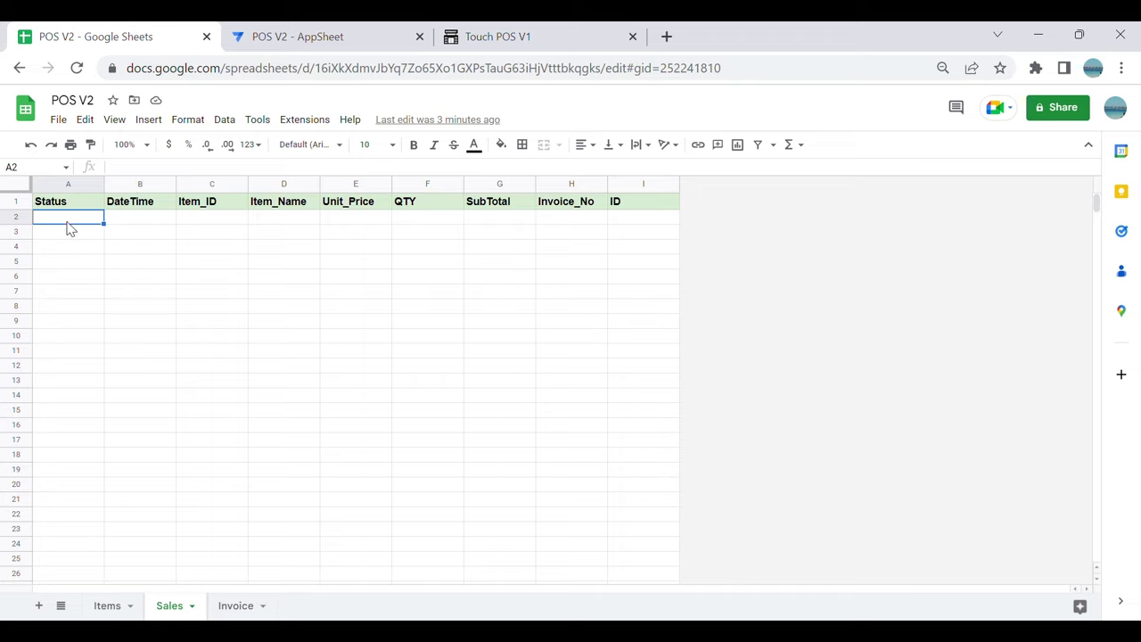
click(85, 276)
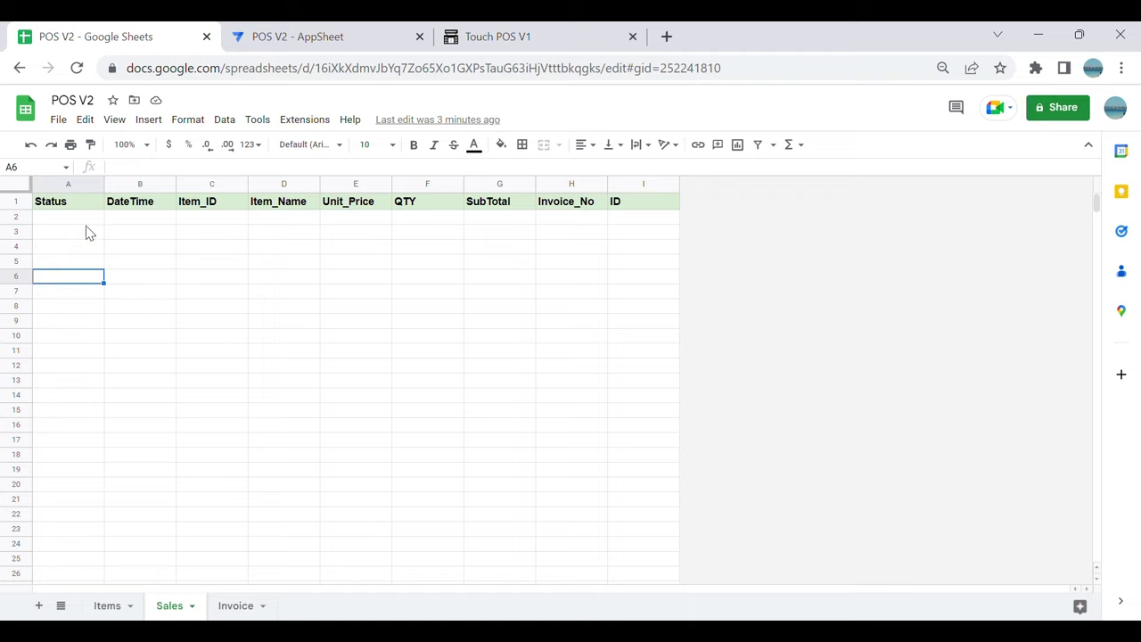
click(86, 232)
key(ctrl+c)
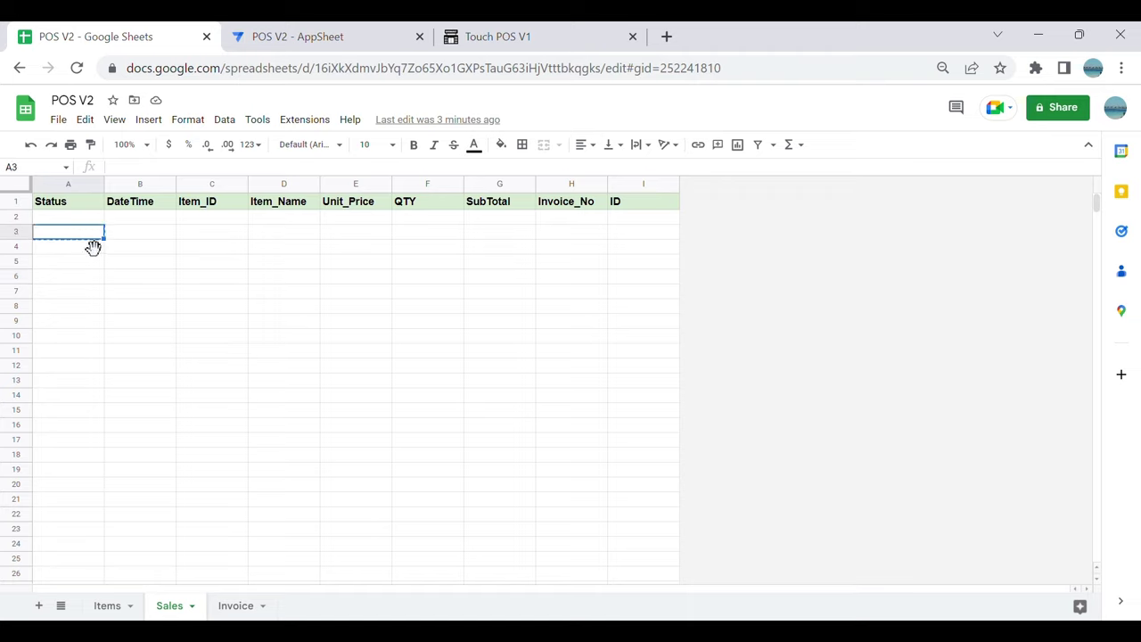
click(86, 261)
click(86, 220)
click(95, 265)
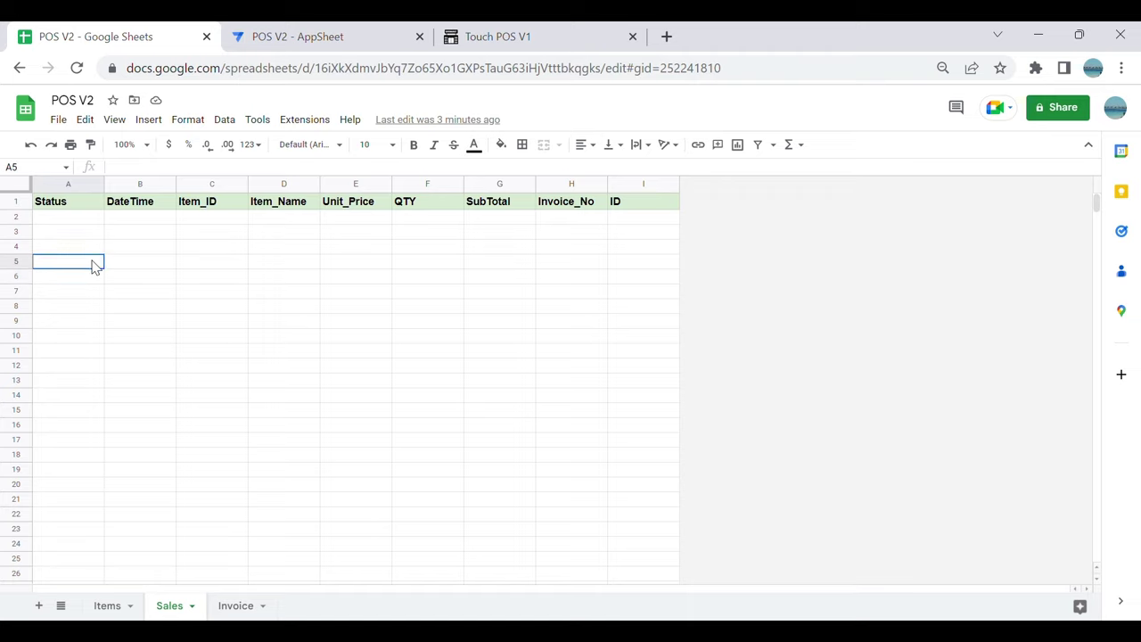
click(87, 221)
click(89, 291)
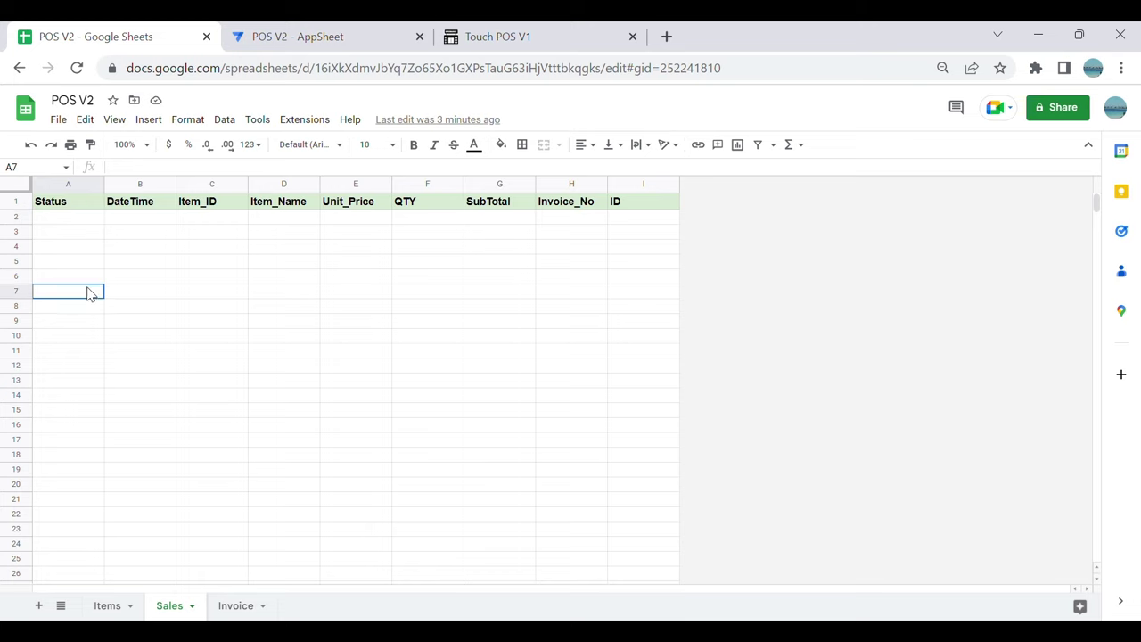
drag(89, 221, 87, 294)
click(123, 294)
Step: Switch back to the AppSheet editor, set the Cart slice's row filter to isblank([Status]) and save the expression
click(258, 34)
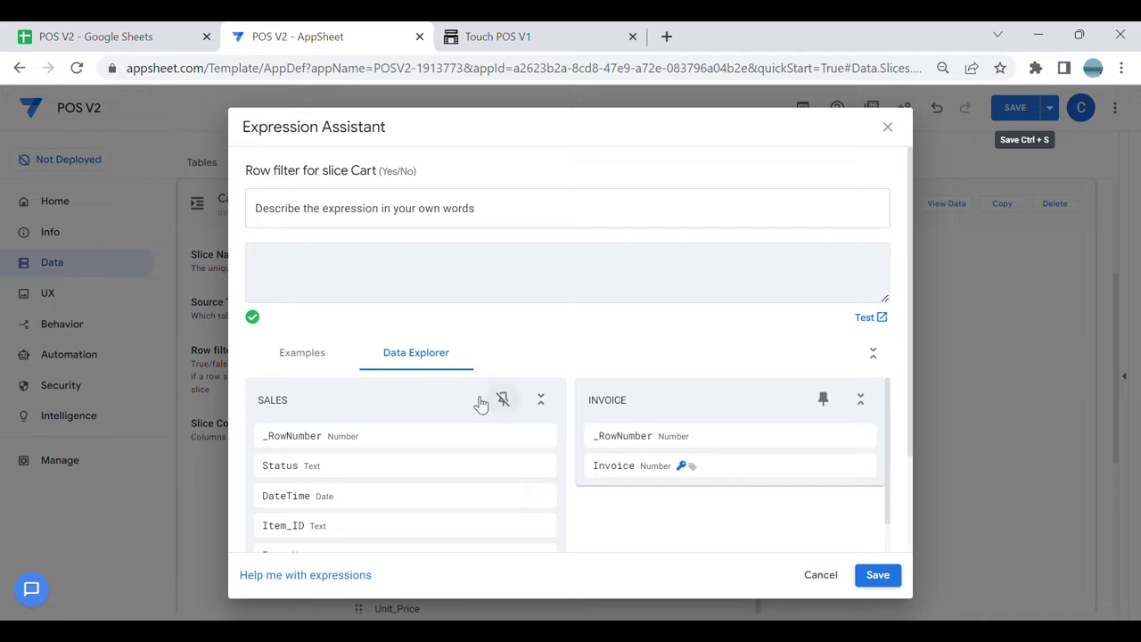
click(302, 355)
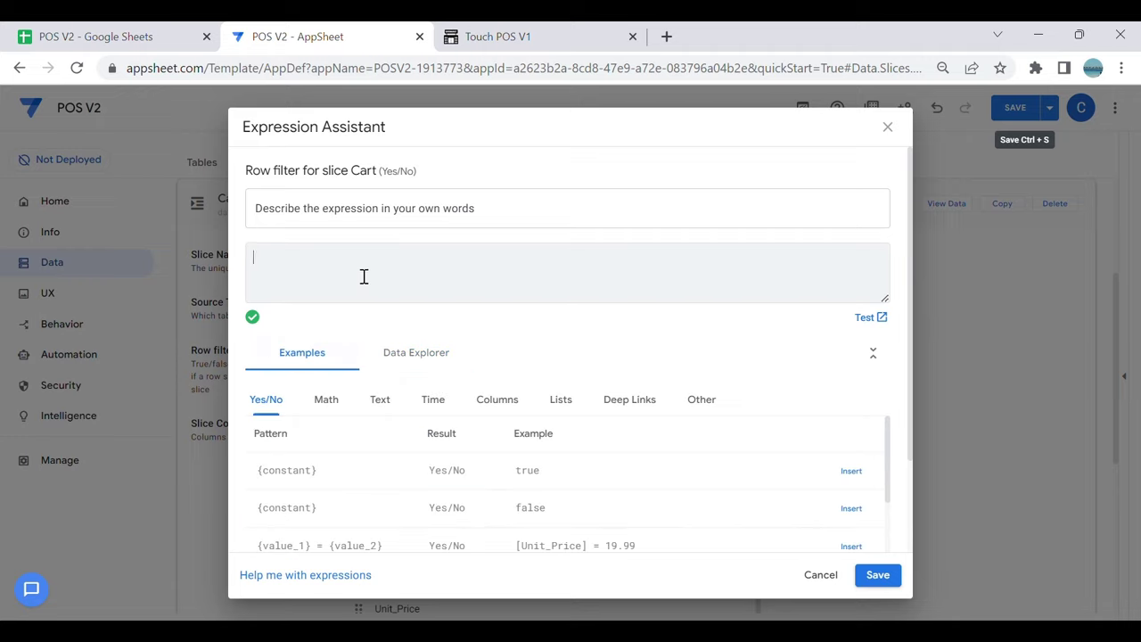
text(isblank()
click(410, 345)
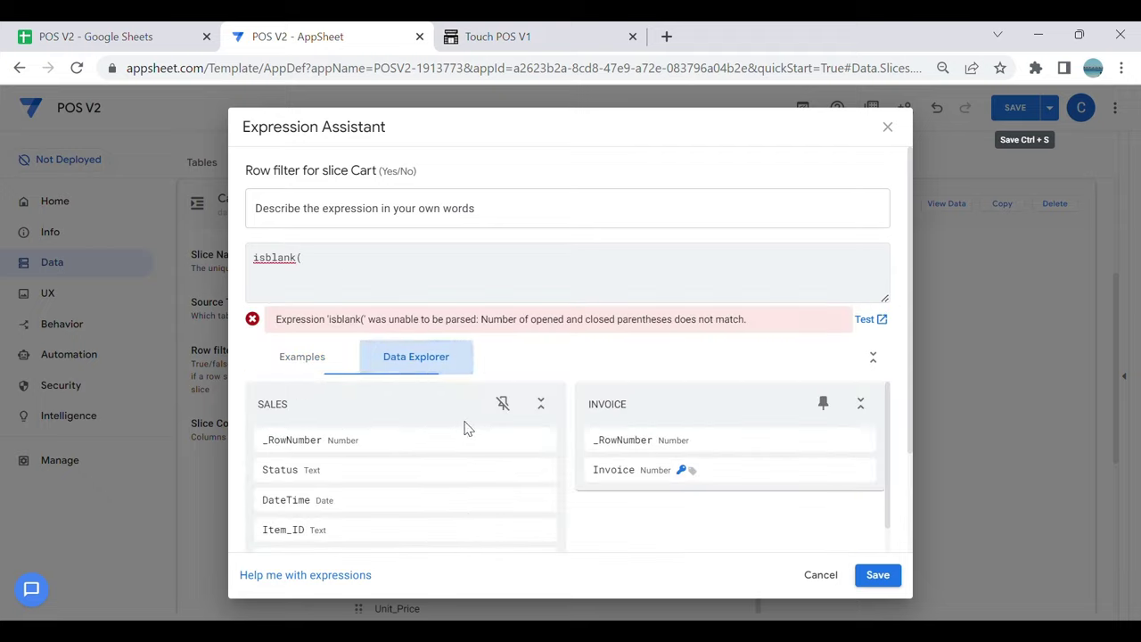
click(493, 408)
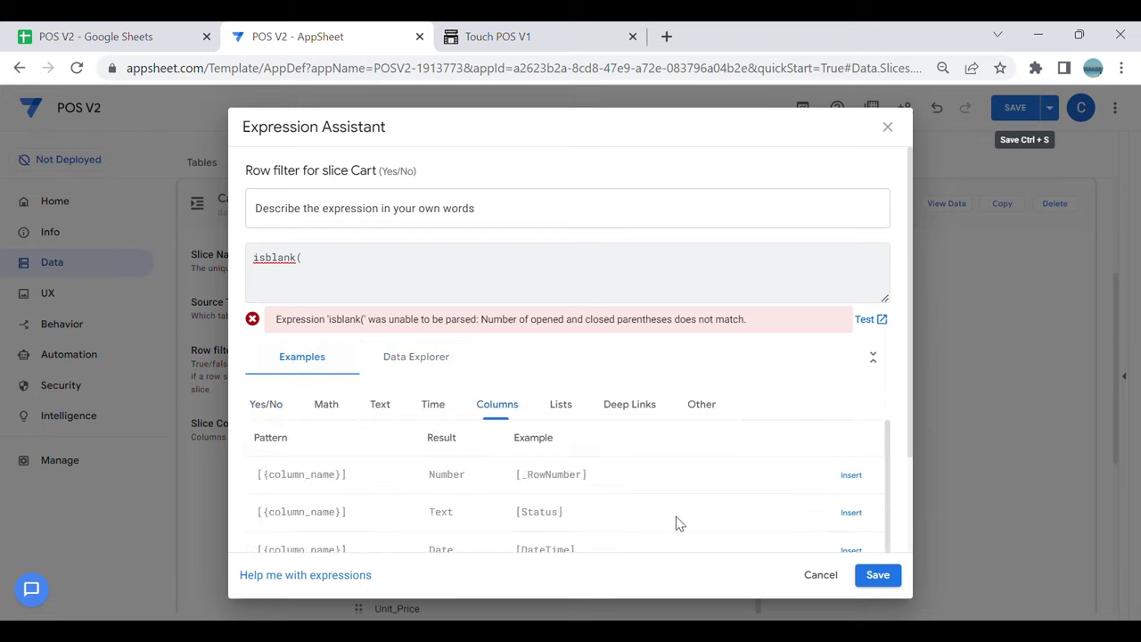
click(851, 513)
text())
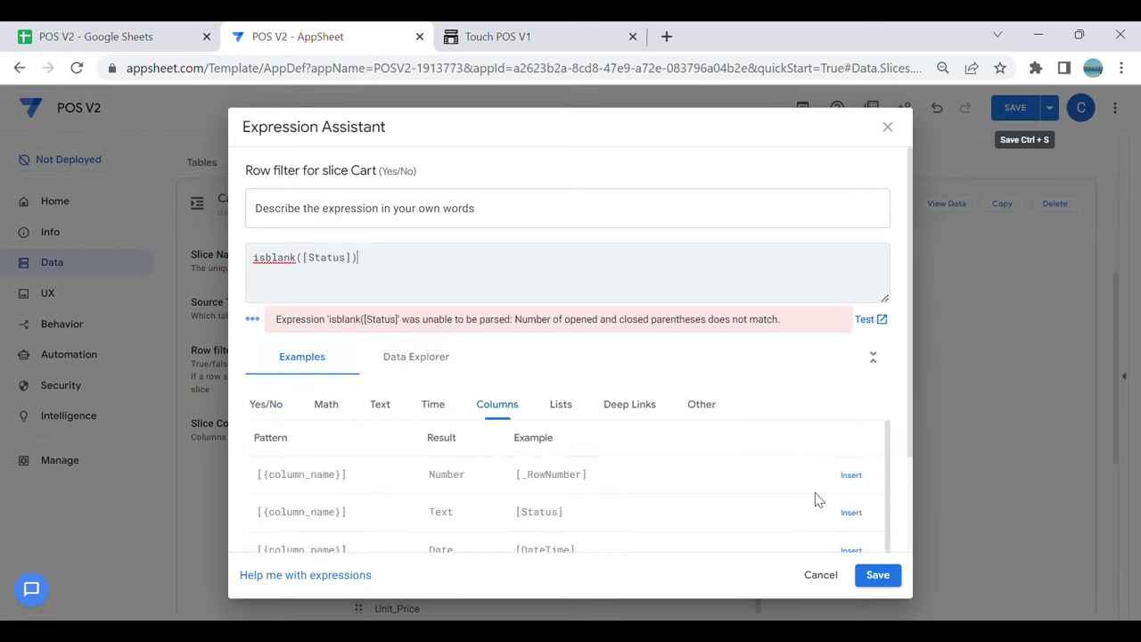
click(878, 574)
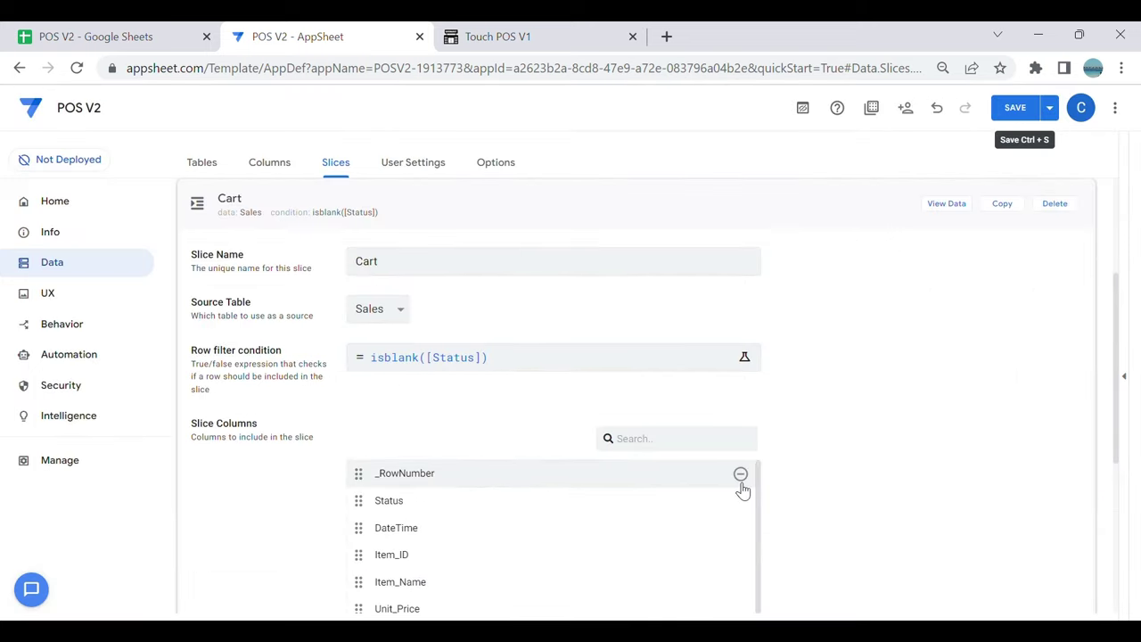
Step: Disallow adds in the Cart slice's update mode, keeping updates and deletes allowed
scroll(553, 476, down, 1)
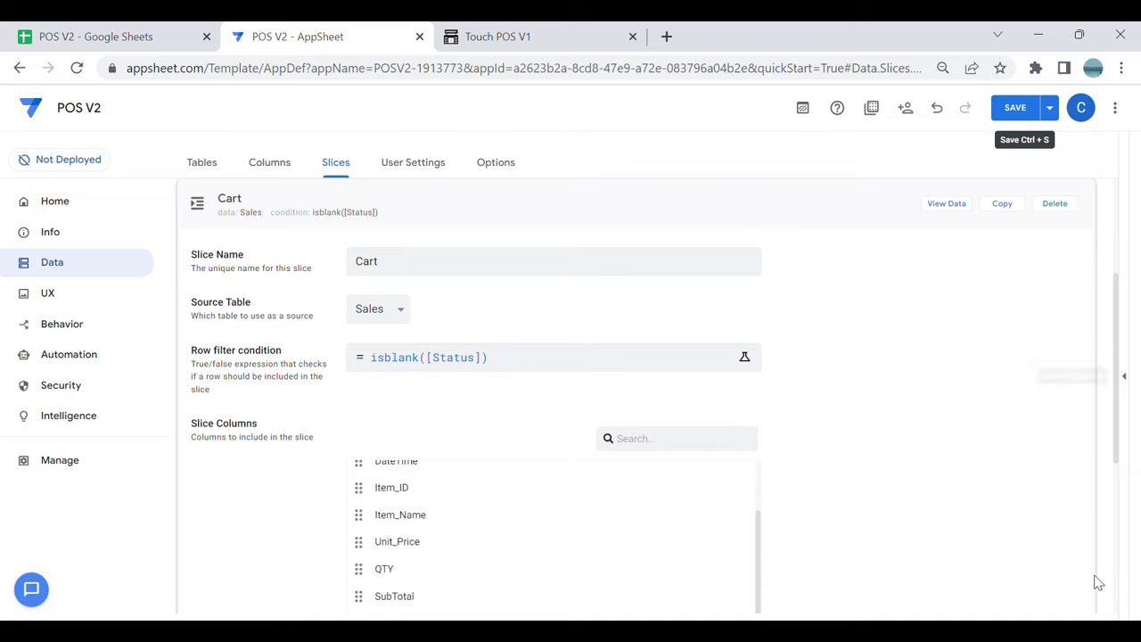
scroll(951, 538, down, 5)
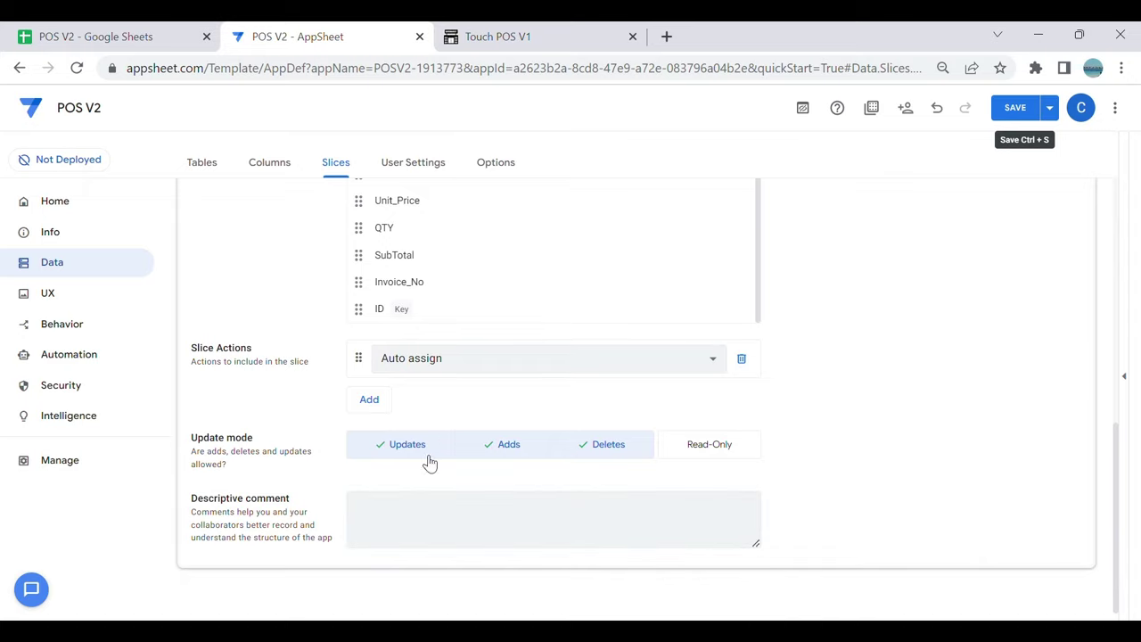
click(507, 451)
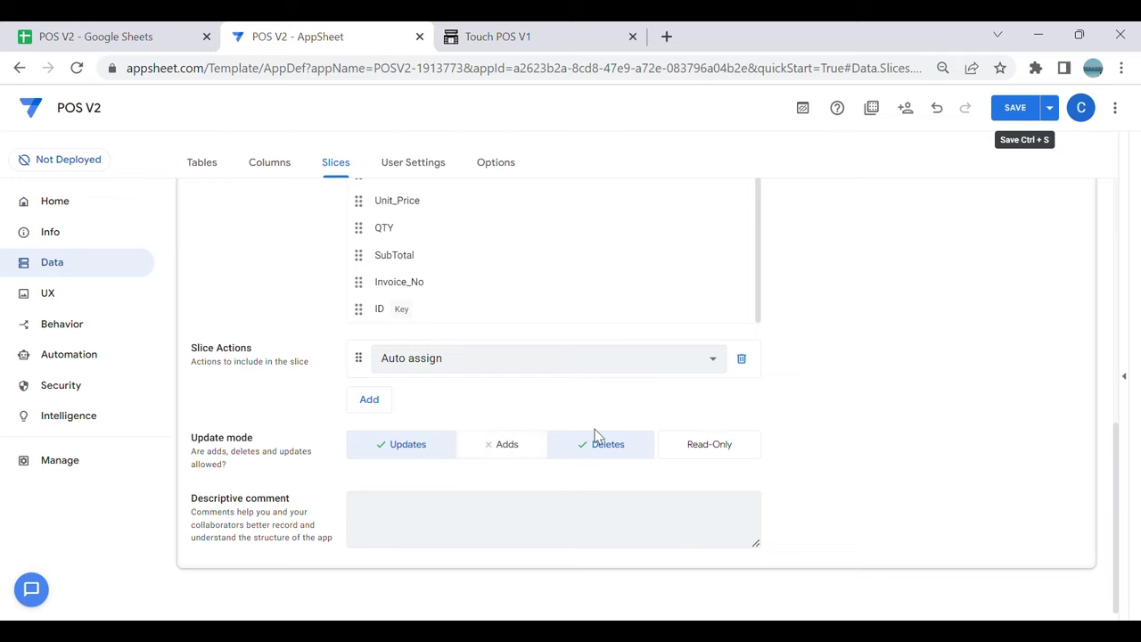
scroll(595, 435, up, 1)
scroll(595, 435, up, 3)
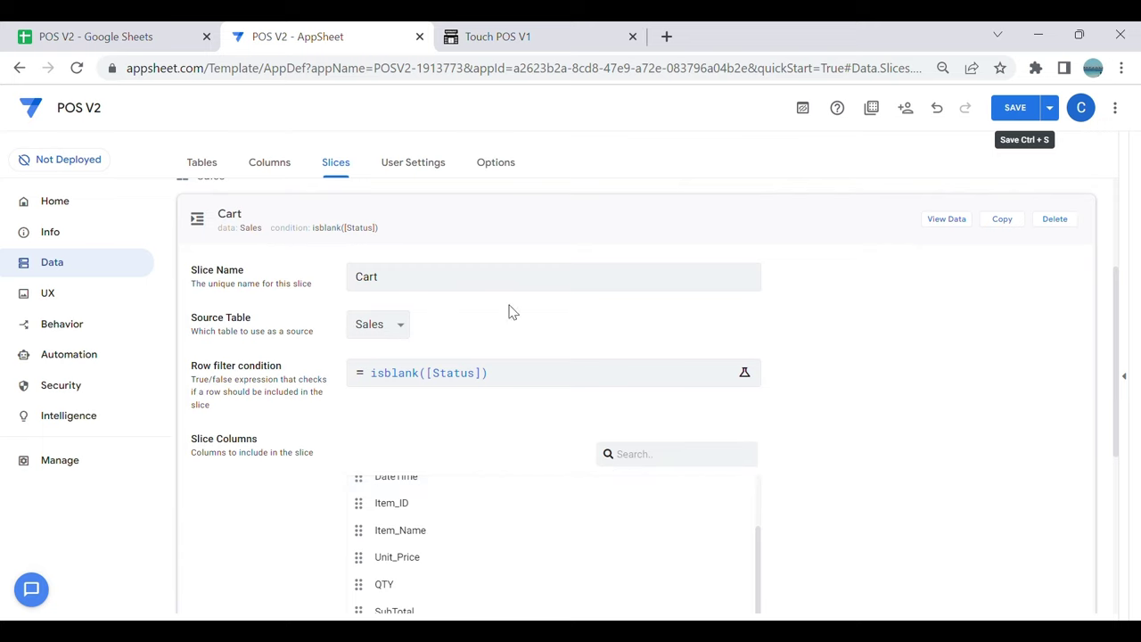
Step: Create a new UX view that uses the Cart slice as its data
click(47, 294)
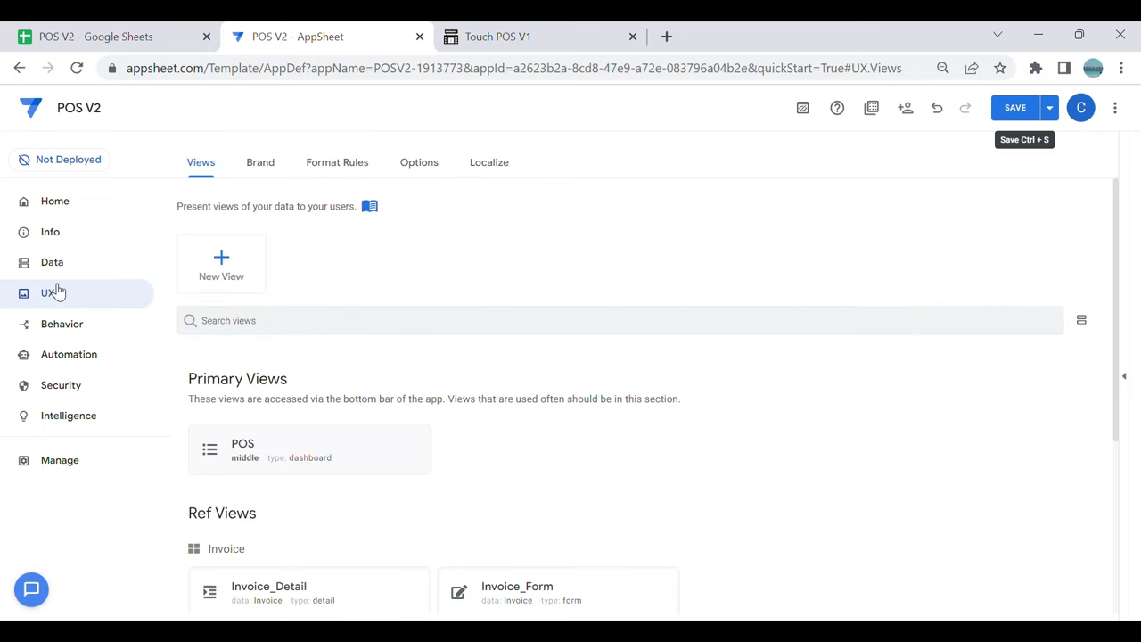
click(237, 283)
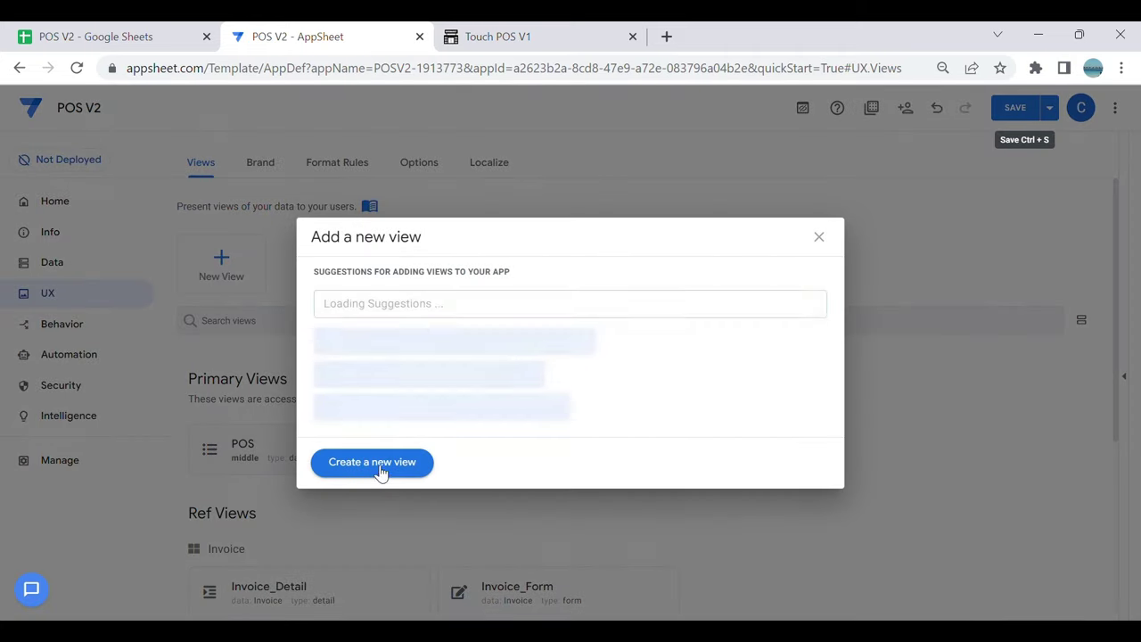
click(392, 465)
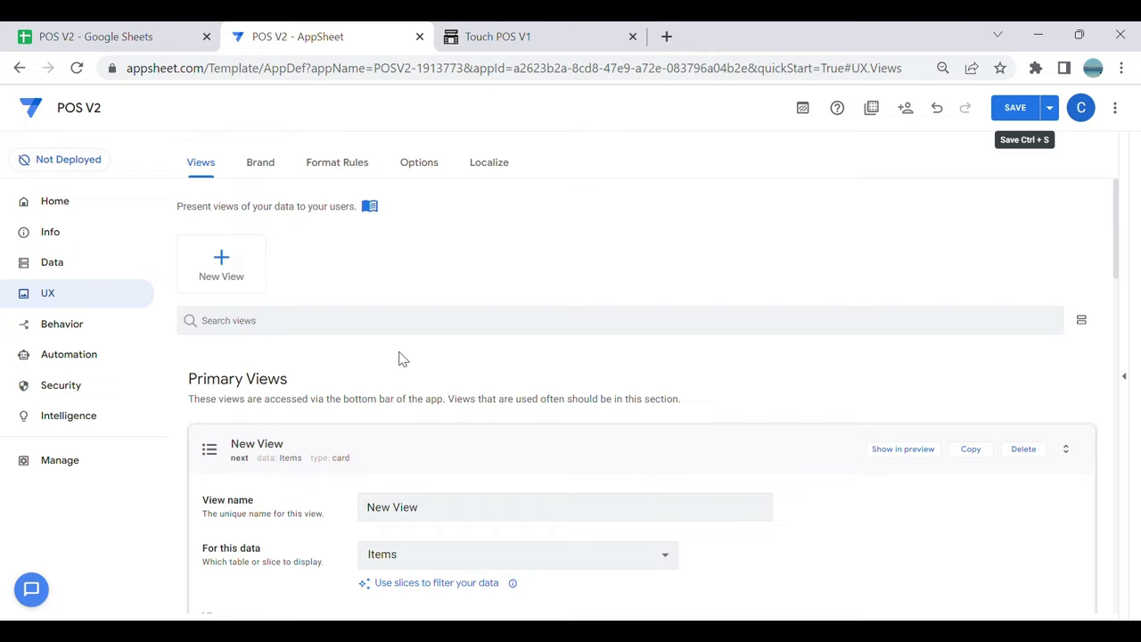
scroll(398, 358, down, 2)
click(458, 382)
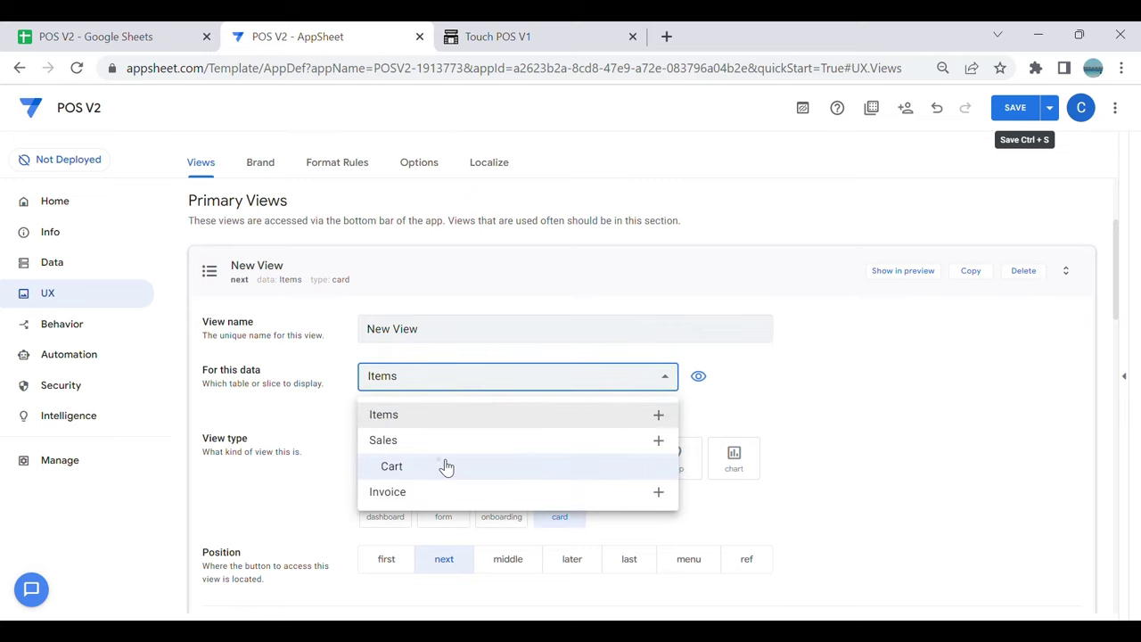
click(447, 467)
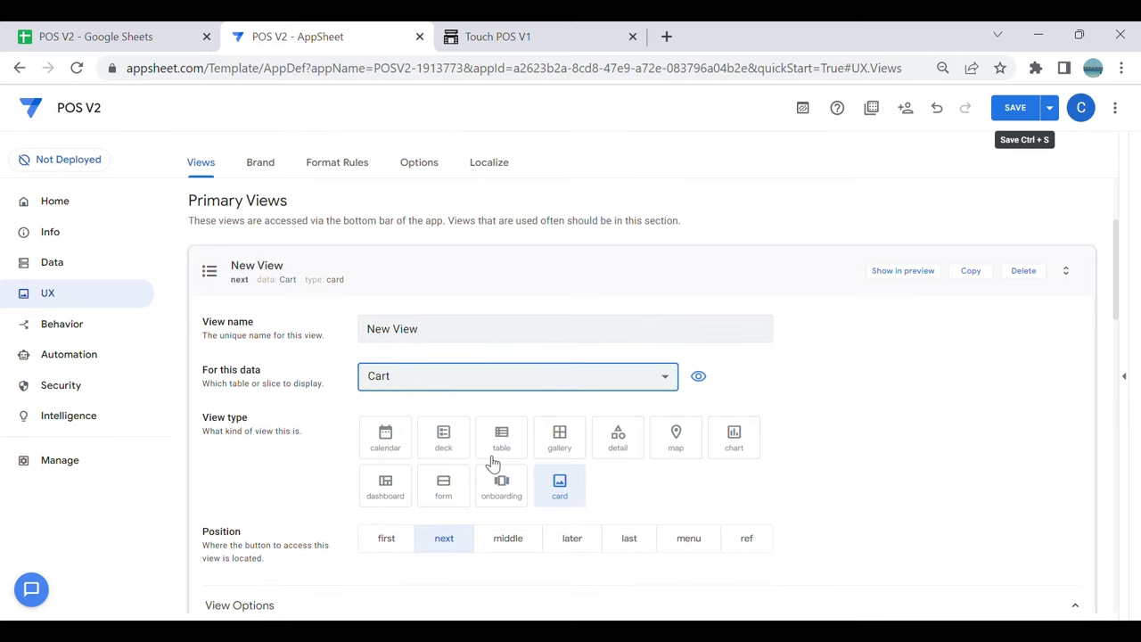
Step: Name the new view Cart and set its view type to table
scroll(469, 463, down, 1)
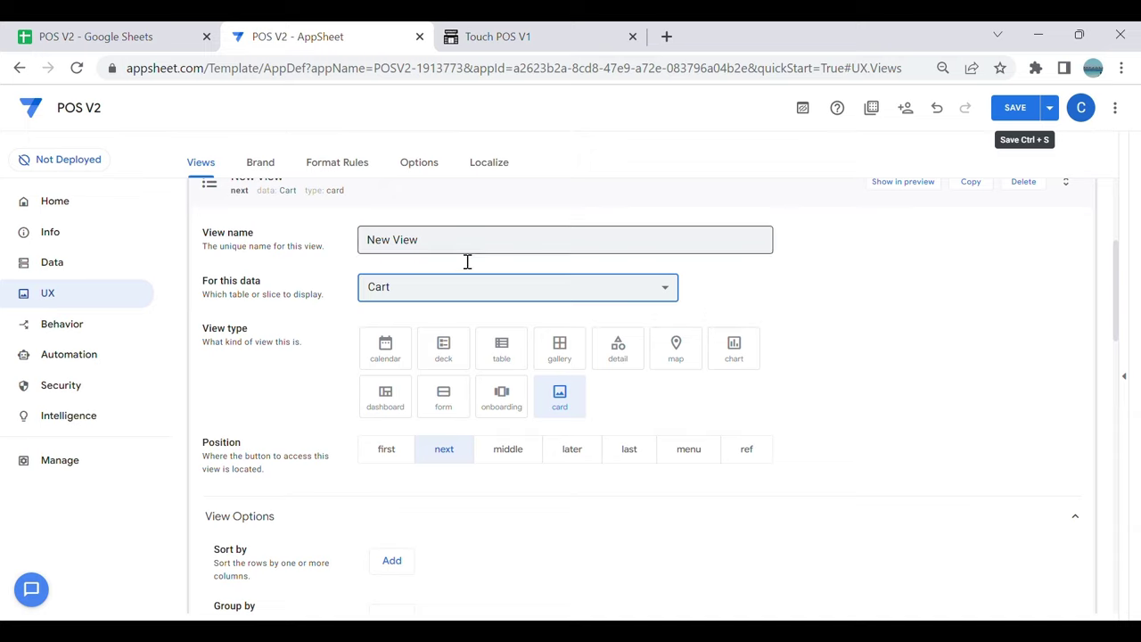
key(shift+Tab)
key(BackSpace)
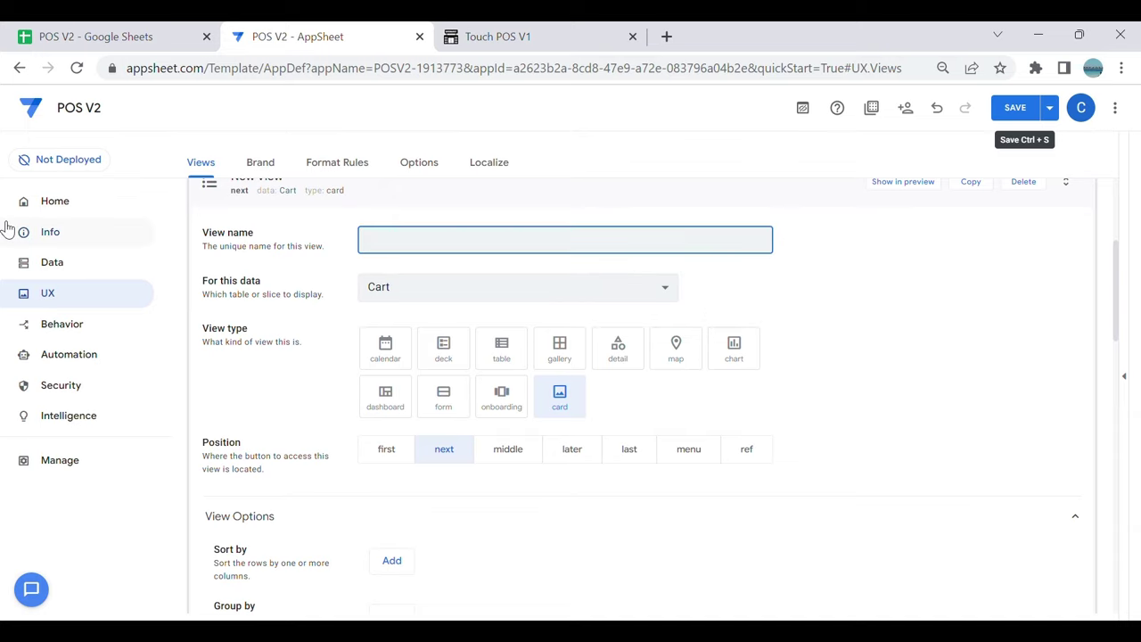
text(Cart)
click(507, 359)
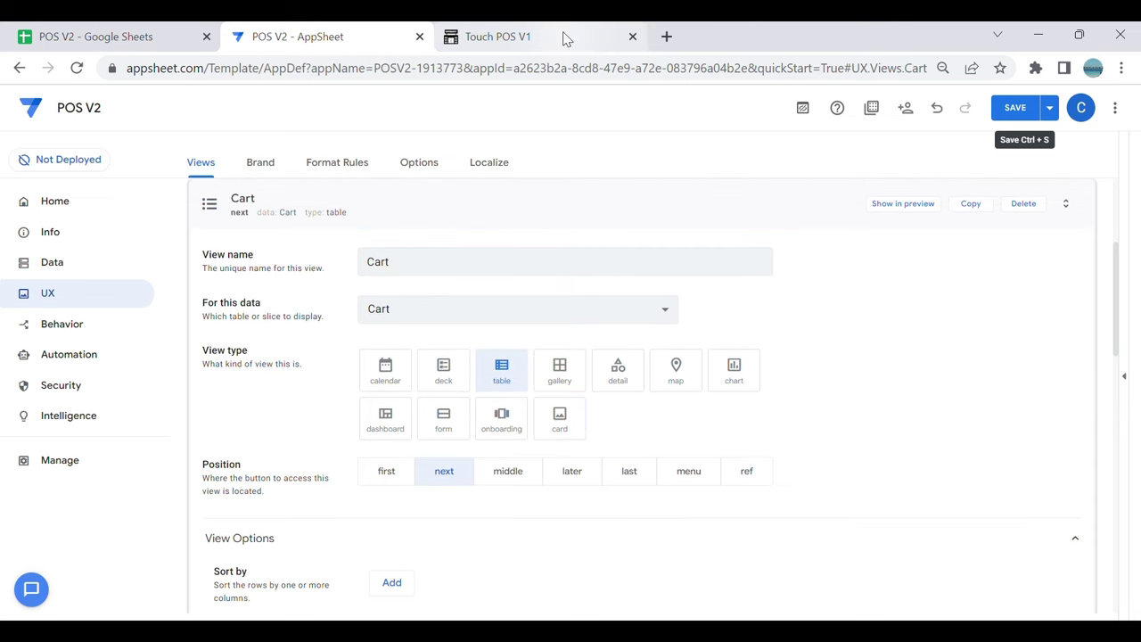
Step: Check the cart layout in the Touch POS V1 app, and set the Cart view's position to ref
click(563, 39)
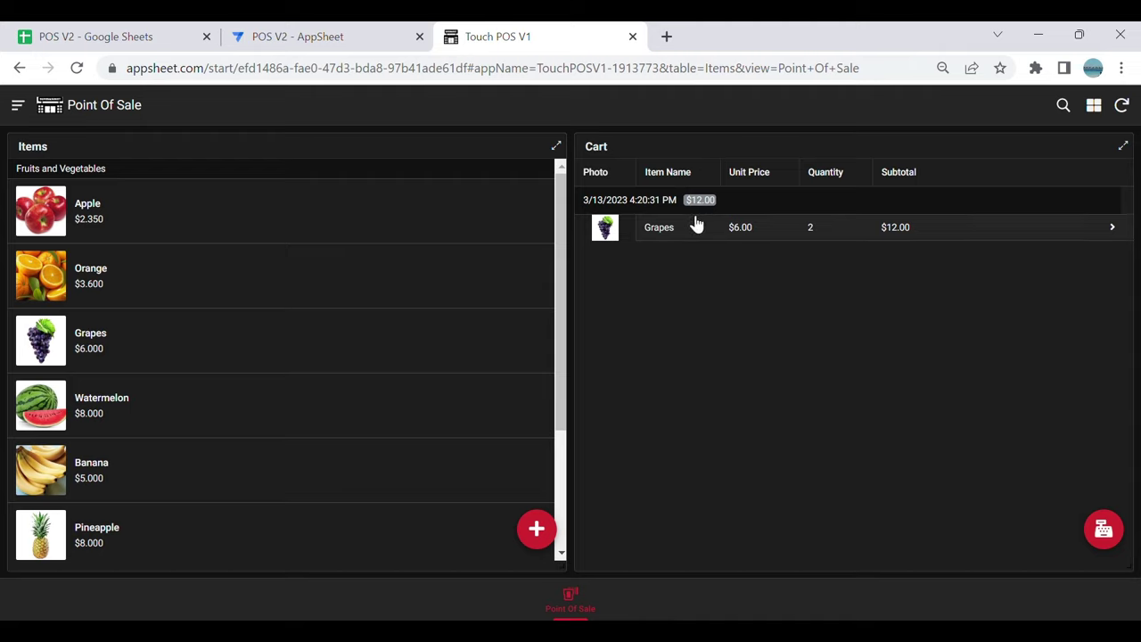
click(342, 33)
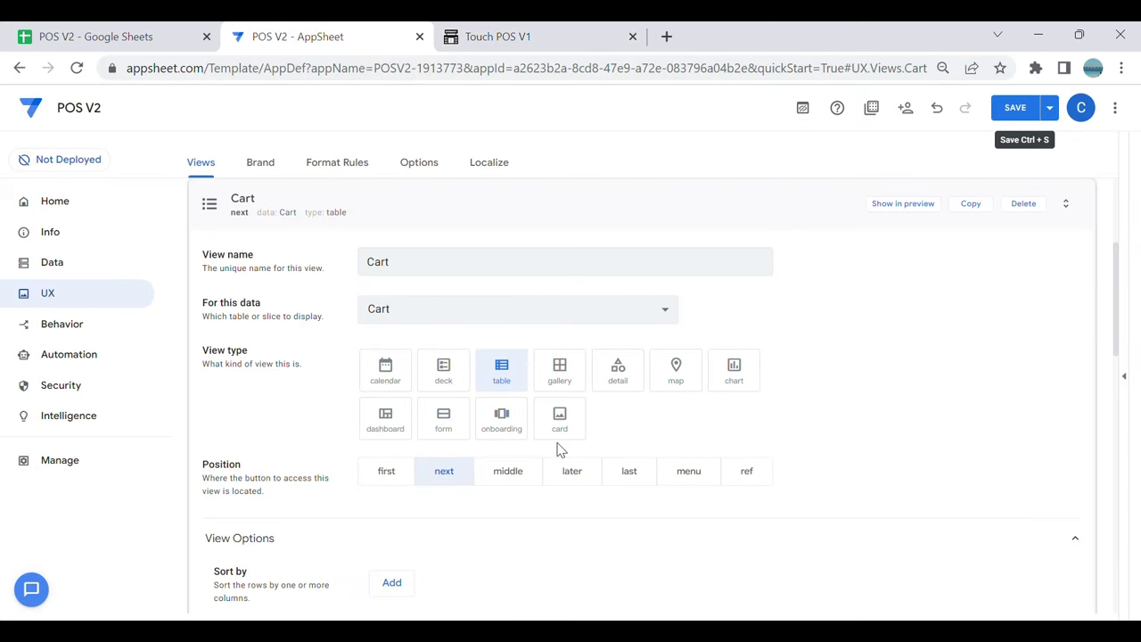
click(753, 477)
Step: Group the Cart view's rows by DateTime in ascending order and set the group aggregate to SUM :: SubTotal
scroll(615, 494, down, 1)
scroll(623, 493, down, 1)
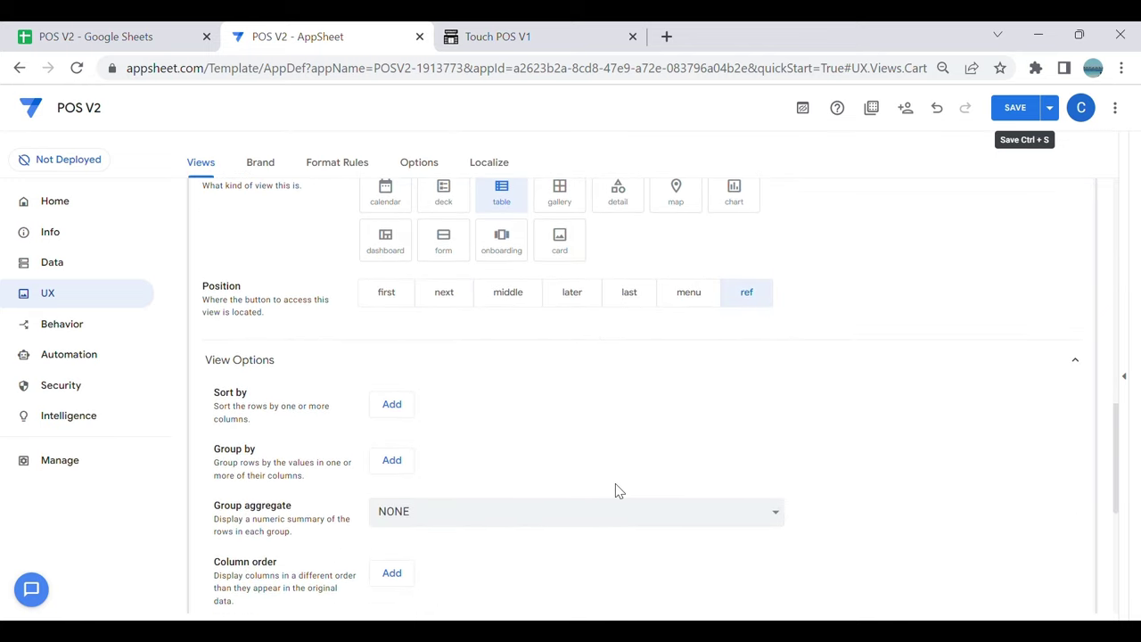
click(408, 461)
click(451, 460)
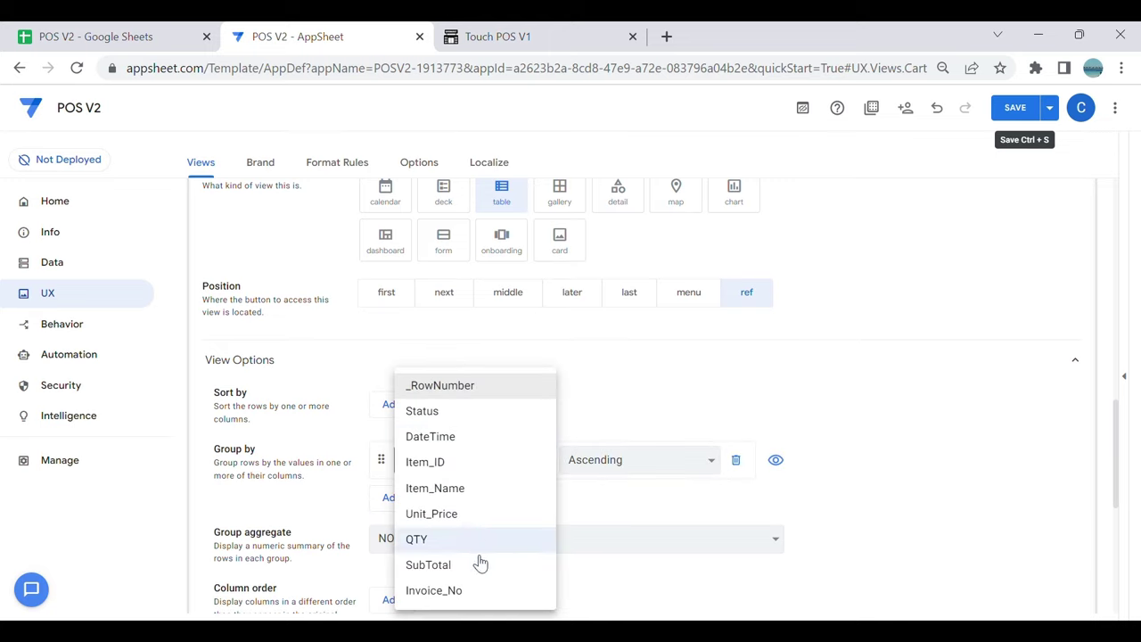
click(459, 435)
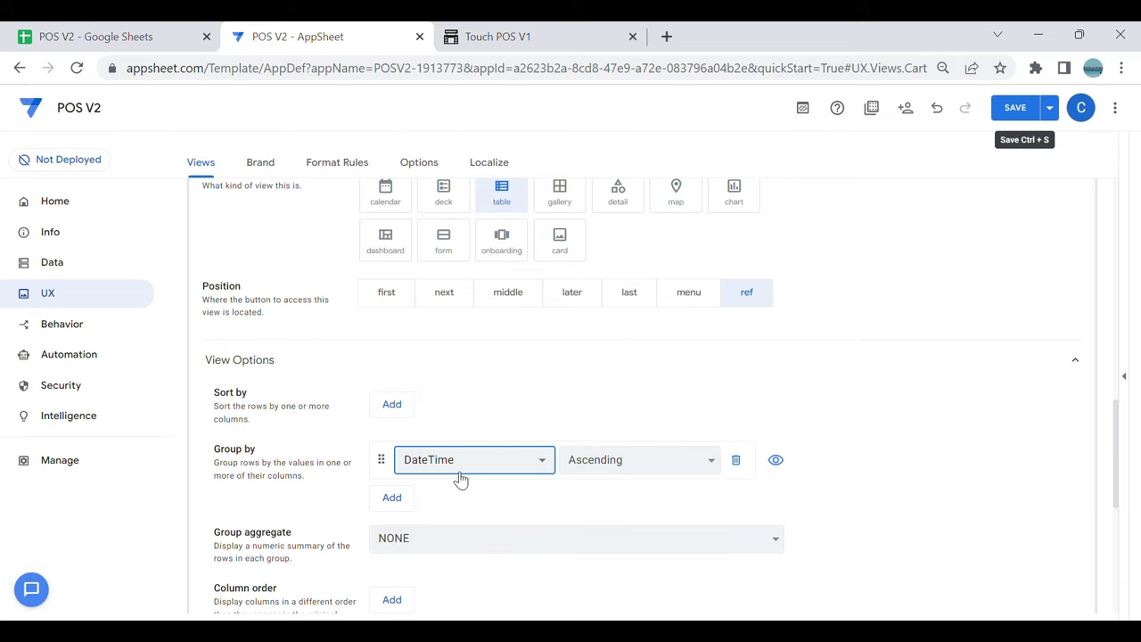
scroll(450, 468, down, 1)
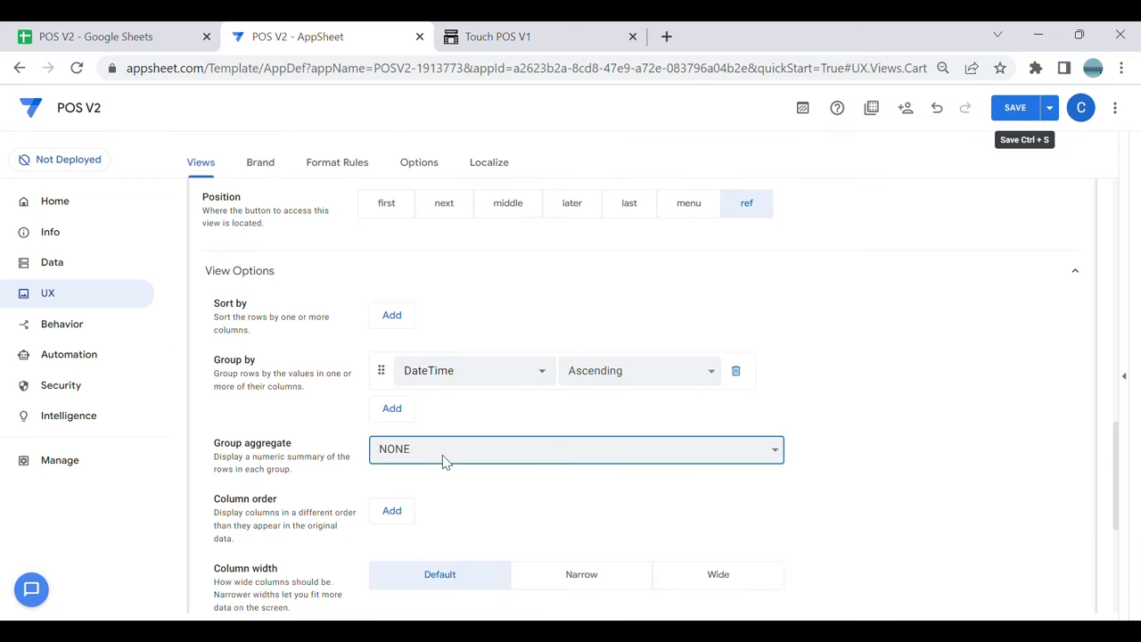
click(473, 399)
Step: Add Item_Name as the first entry in the Cart view's column order, using the Touch POS V1 cart as reference
scroll(574, 417, down, 1)
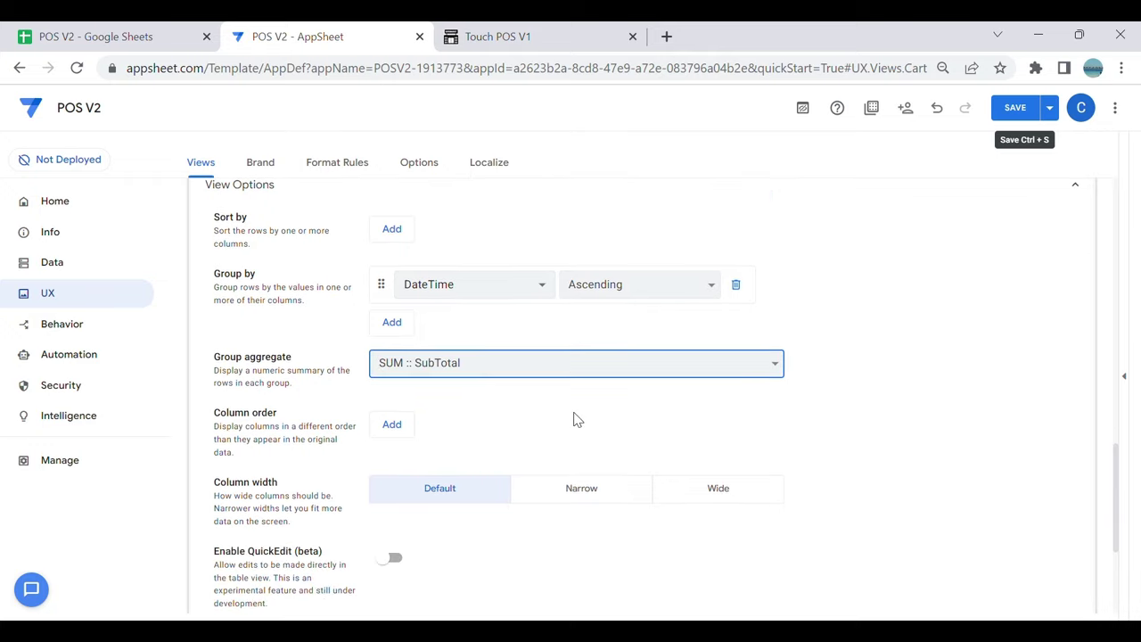
click(396, 424)
click(437, 428)
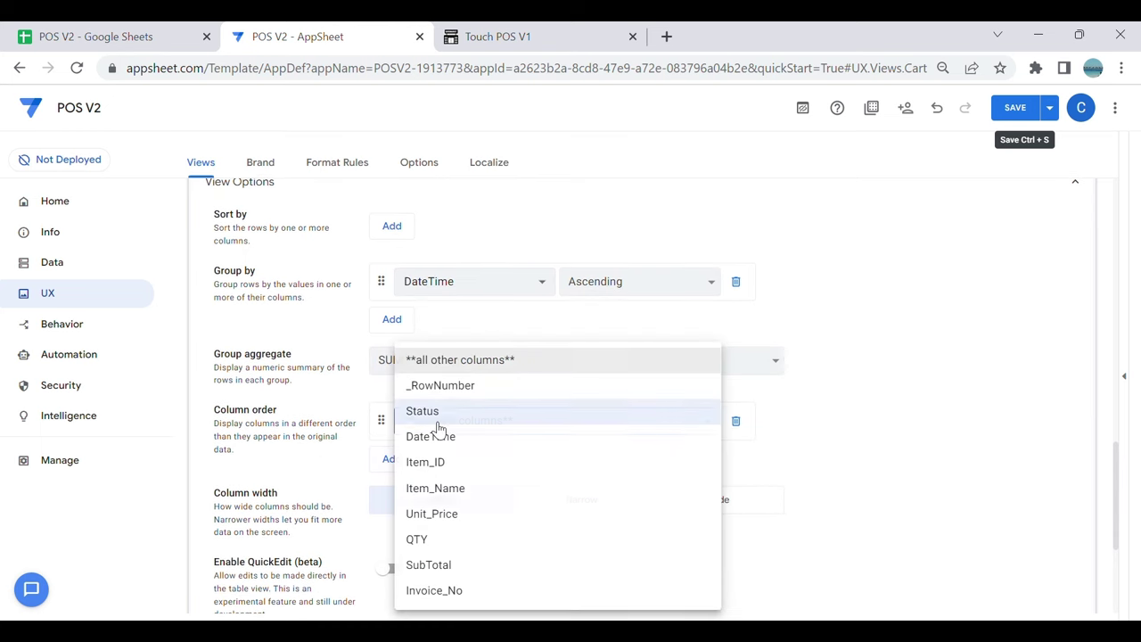
click(544, 40)
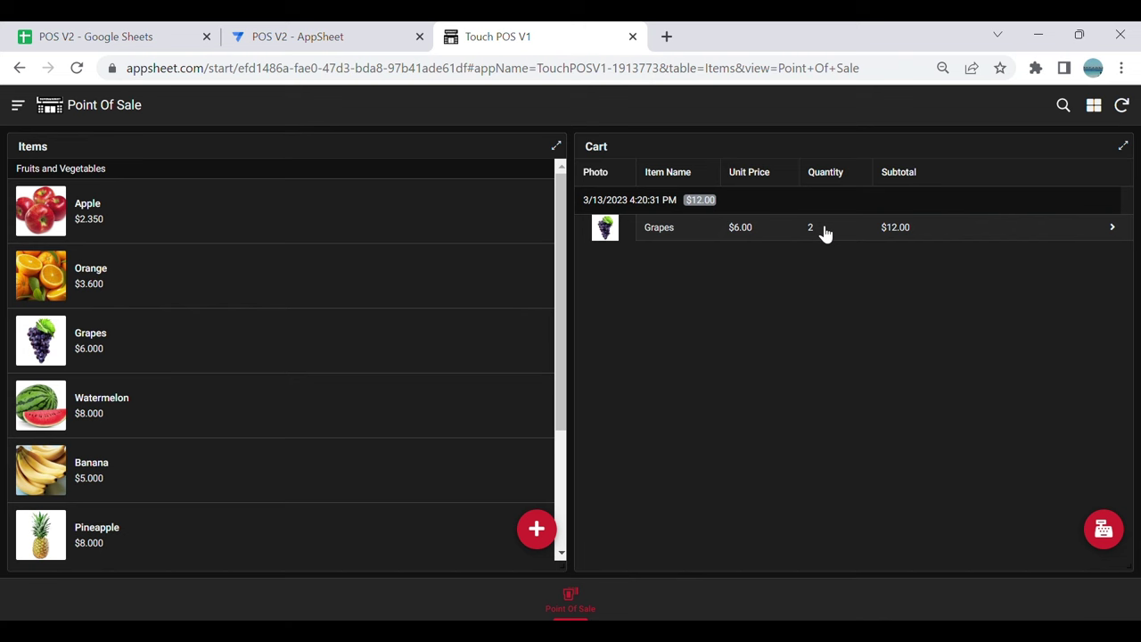
click(281, 36)
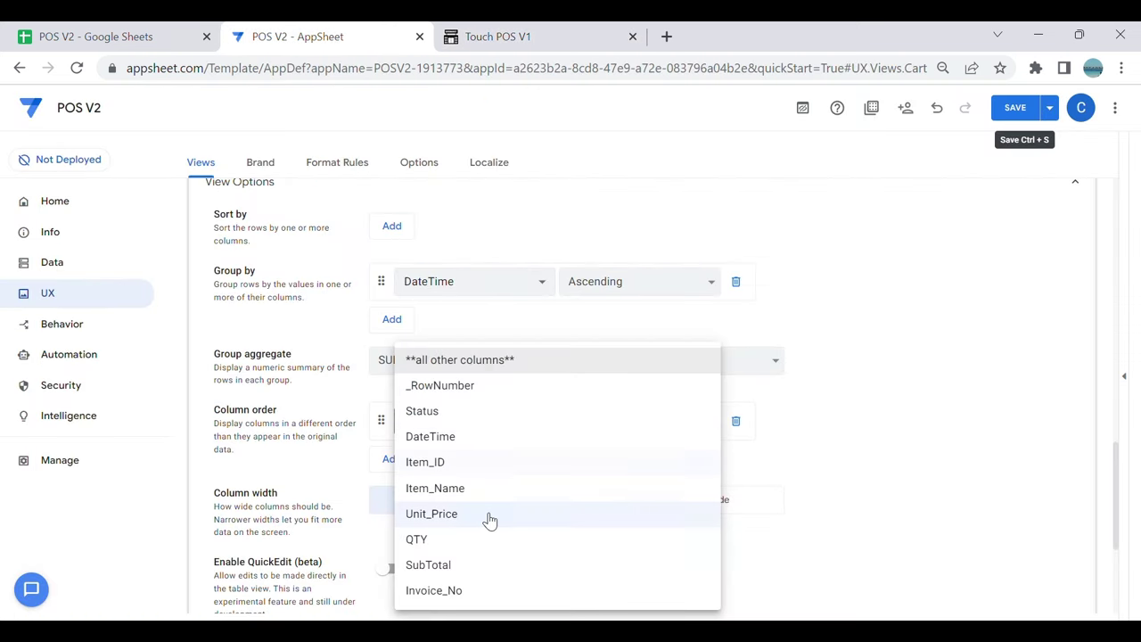
click(479, 496)
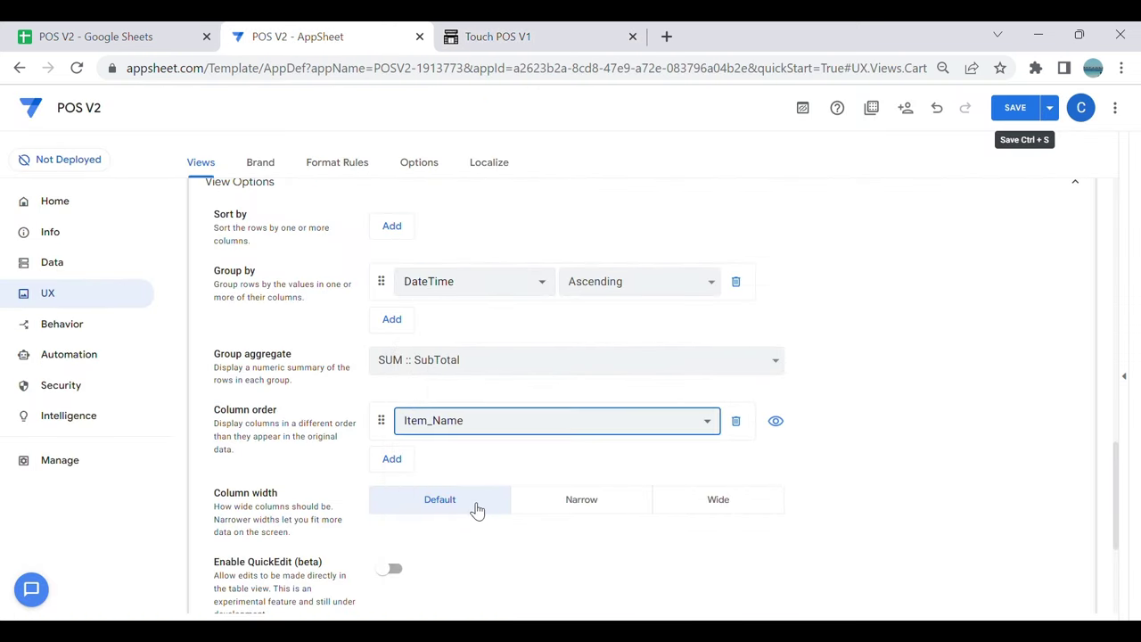
Step: Add Unit_Price, QTY and SubTotal after Item_Name in the Cart view's column order
click(391, 458)
click(420, 459)
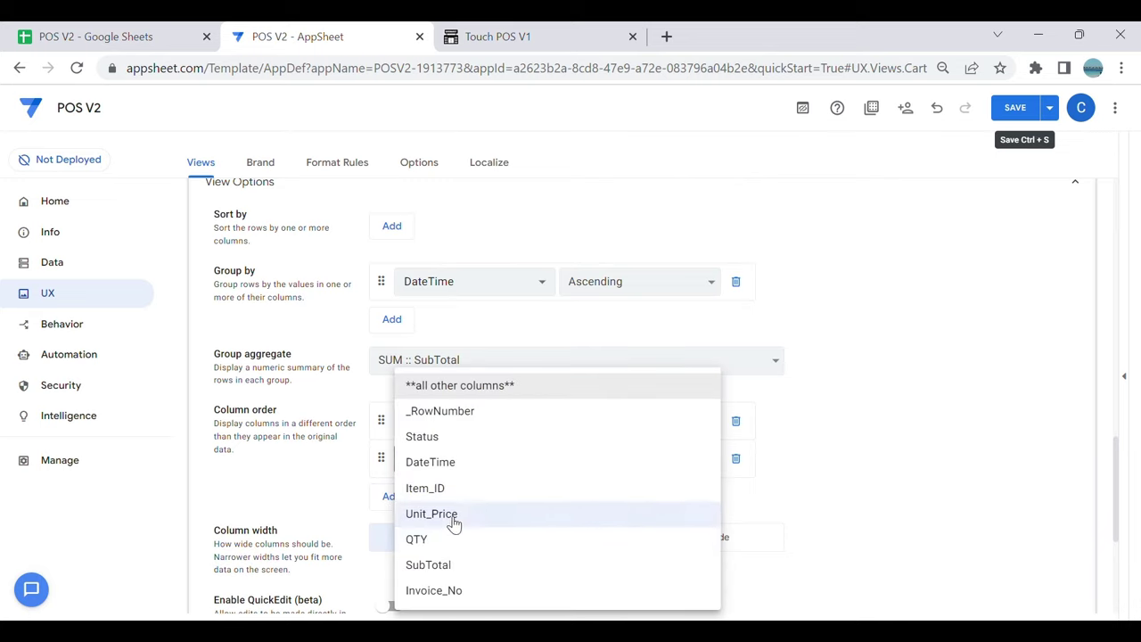
click(454, 523)
click(392, 495)
click(433, 497)
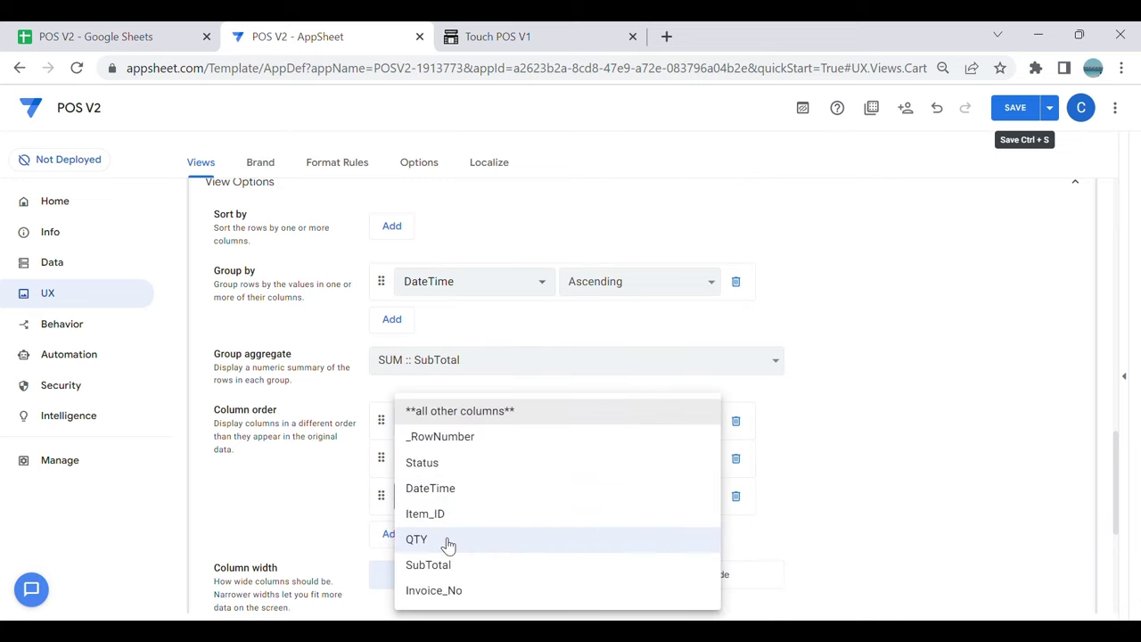
click(449, 544)
click(393, 533)
click(432, 535)
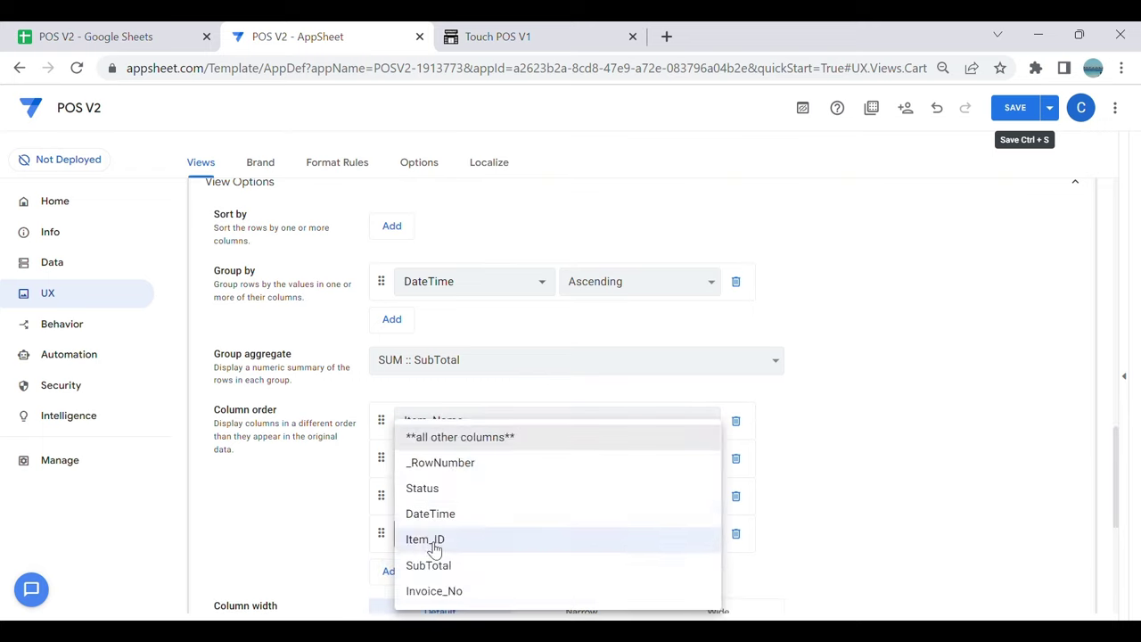
click(472, 571)
scroll(586, 488, down, 2)
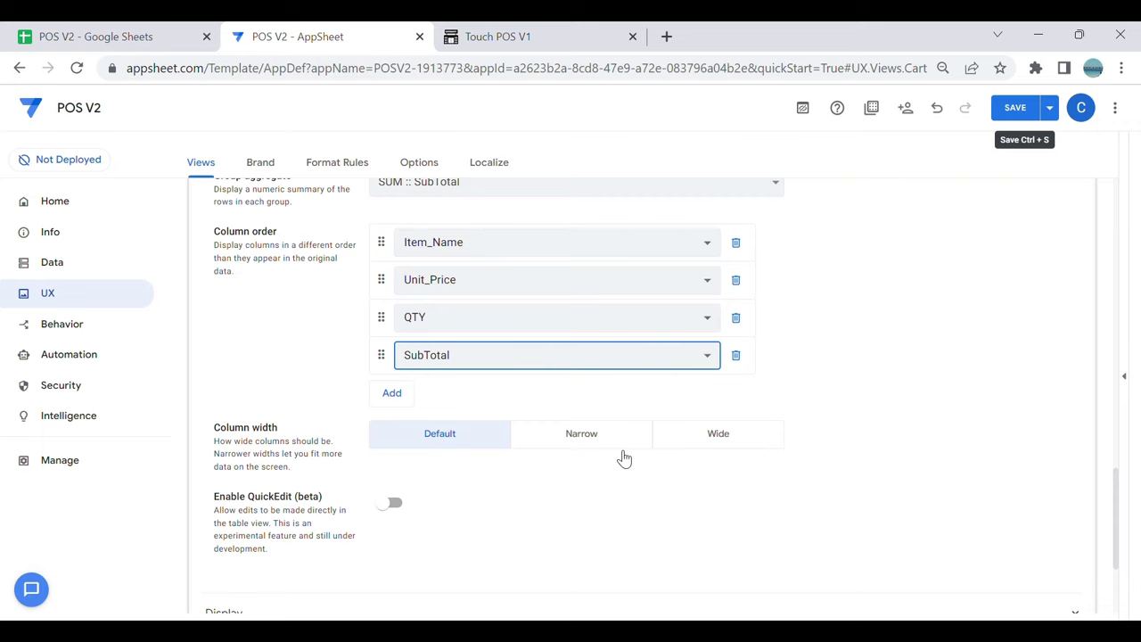
Step: Collapse the Cart view settings and add Cart as a second view entry in the POS dashboard
scroll(622, 458, up, 5)
scroll(619, 360, up, 2)
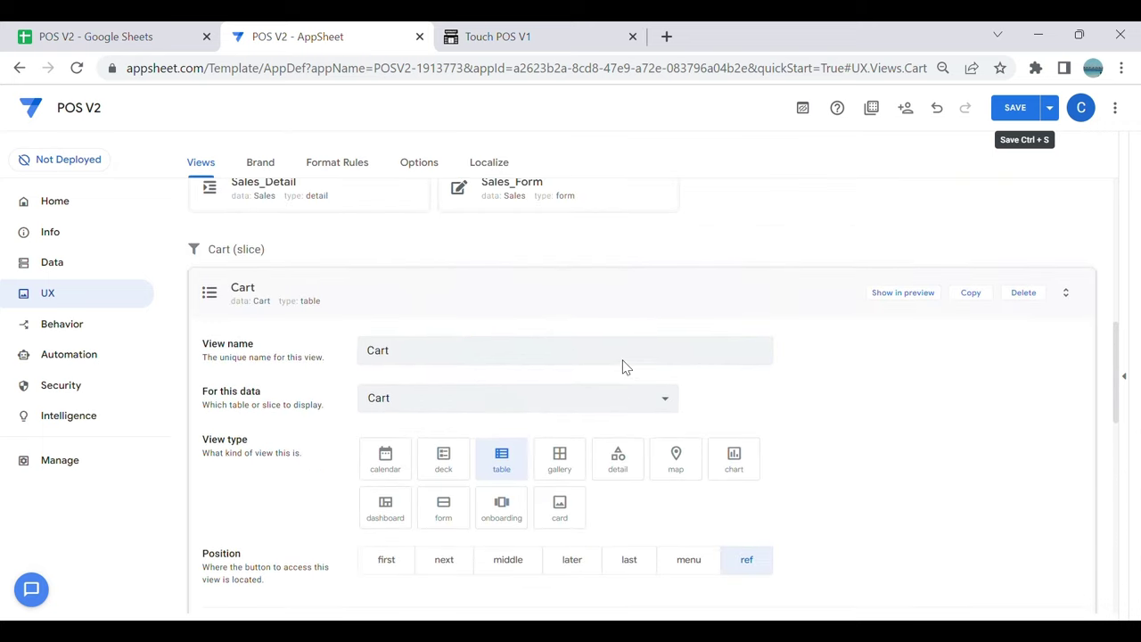
click(442, 292)
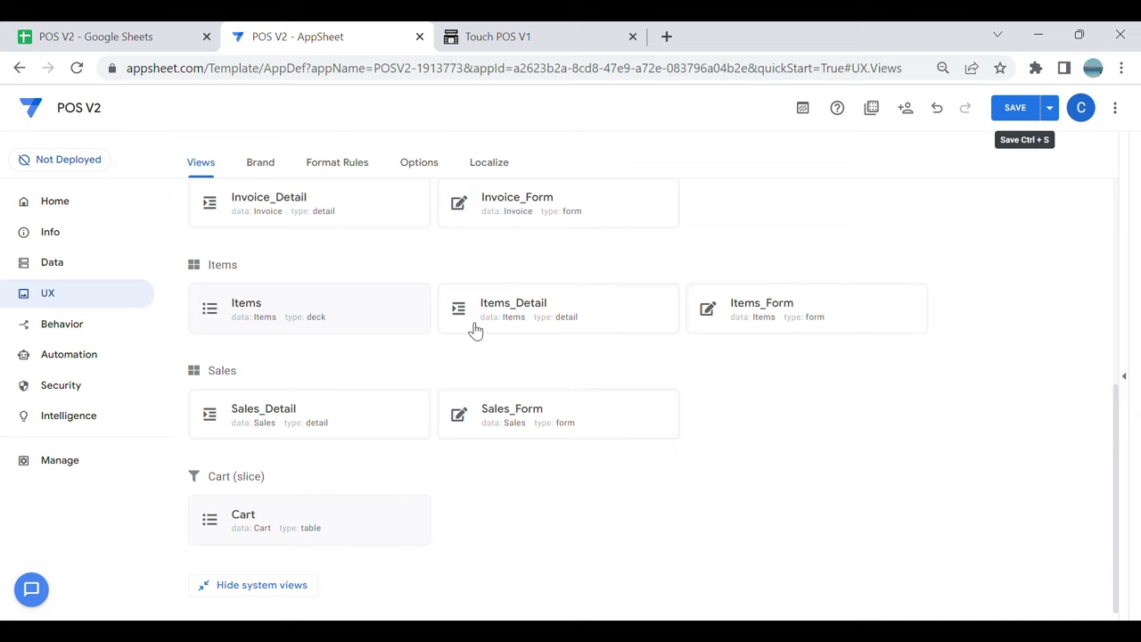
scroll(483, 336, up, 4)
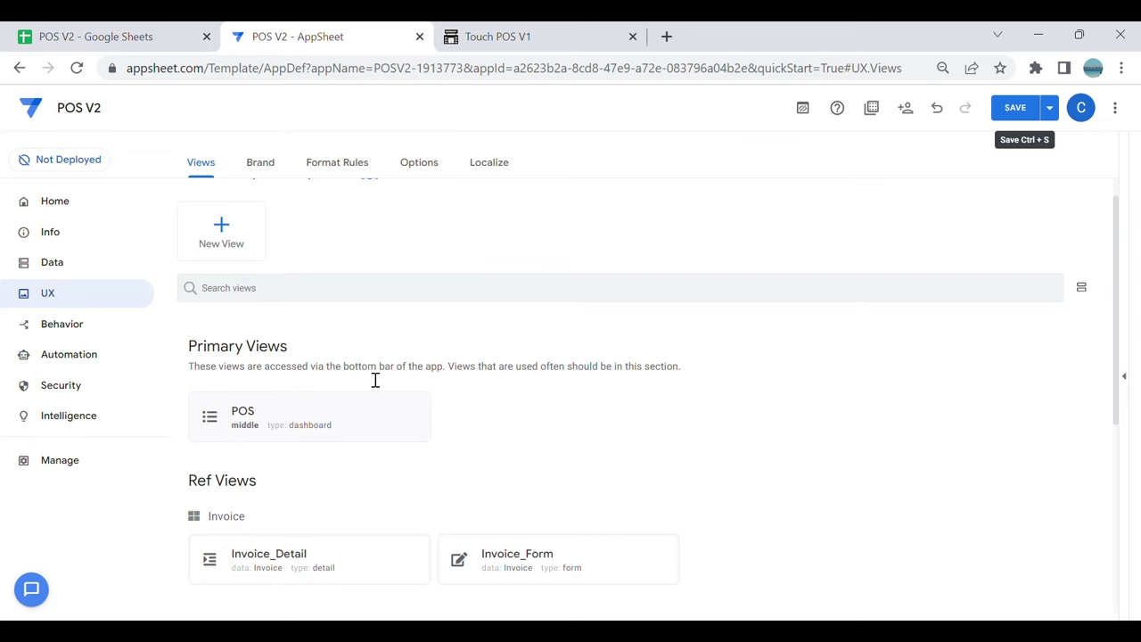
click(377, 428)
scroll(513, 425, down, 1)
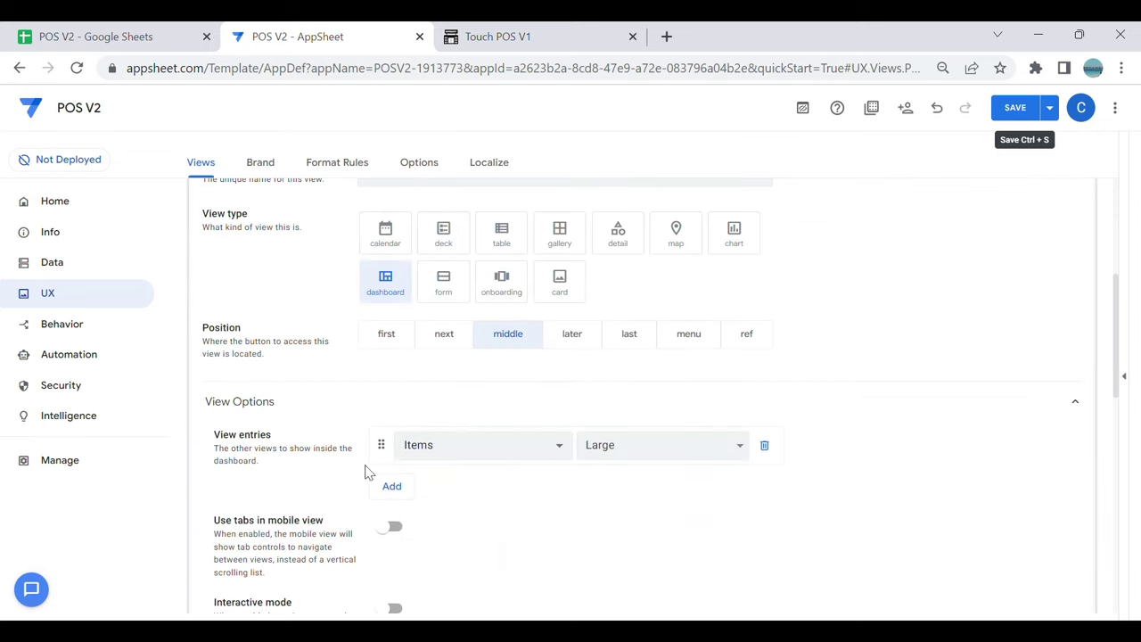
click(391, 486)
click(461, 486)
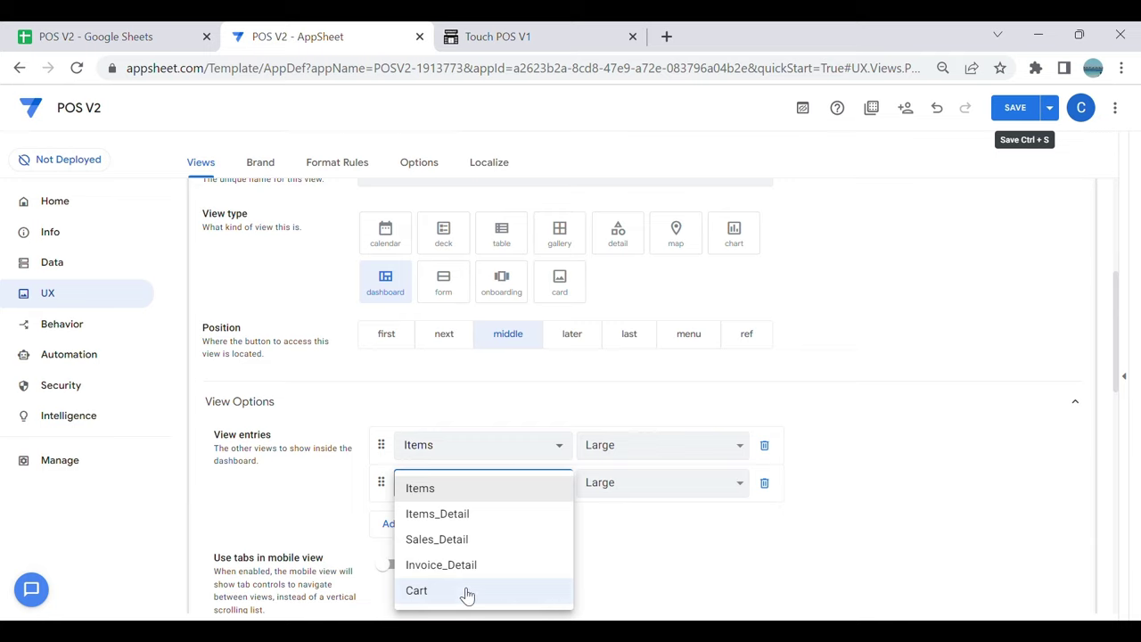
click(465, 591)
Step: Save the app and show the app preview beside the POS dashboard's view entries
click(1020, 108)
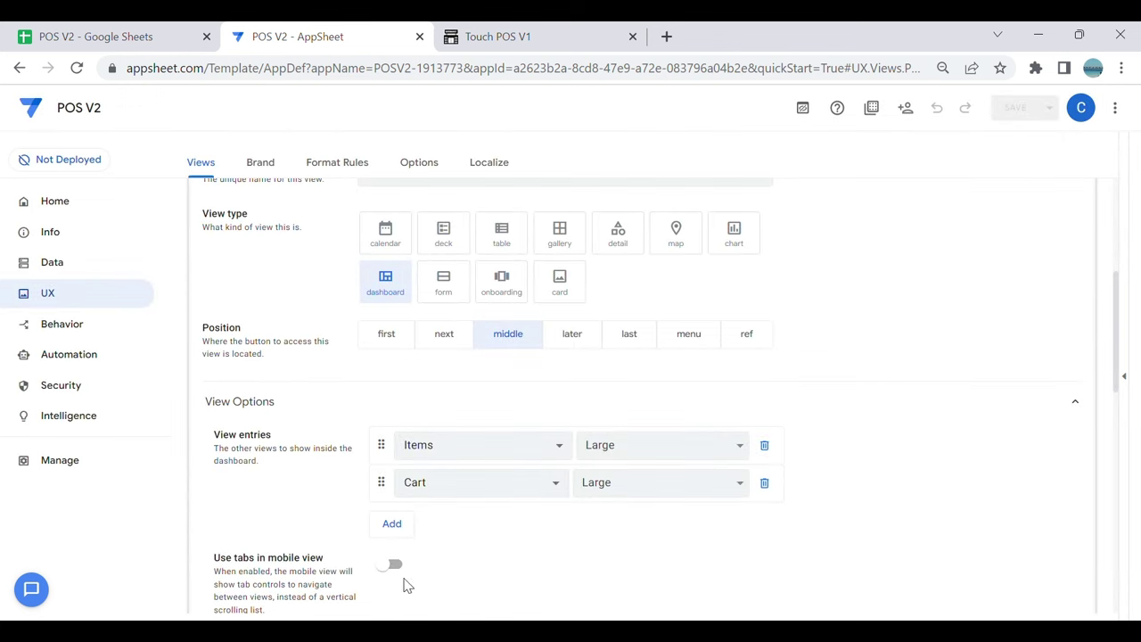
click(1125, 382)
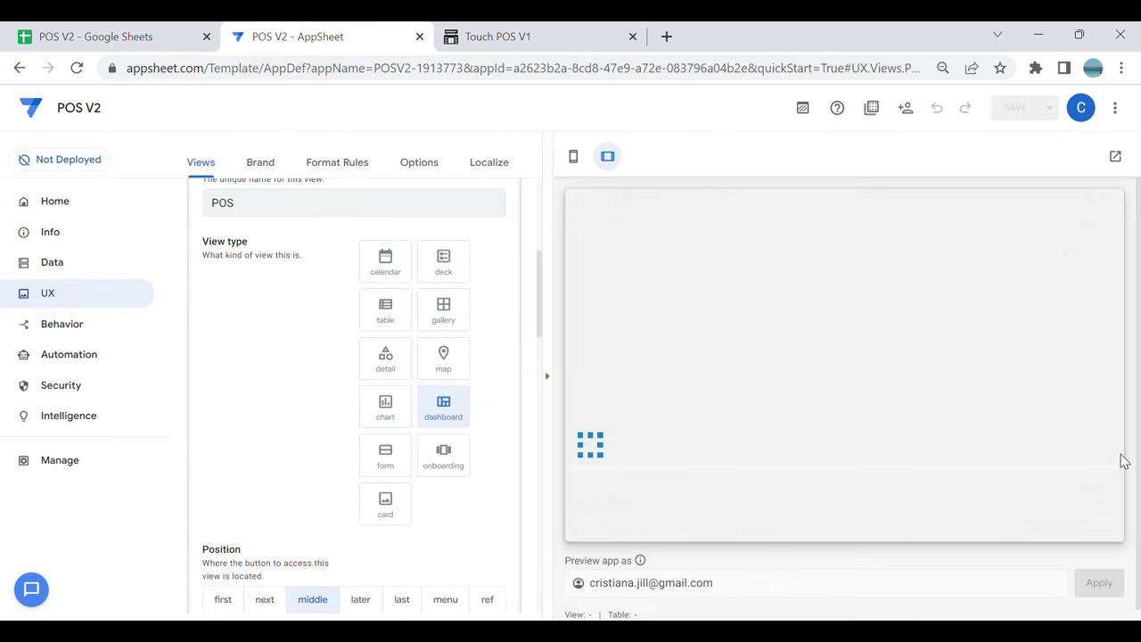
scroll(348, 595, down, 5)
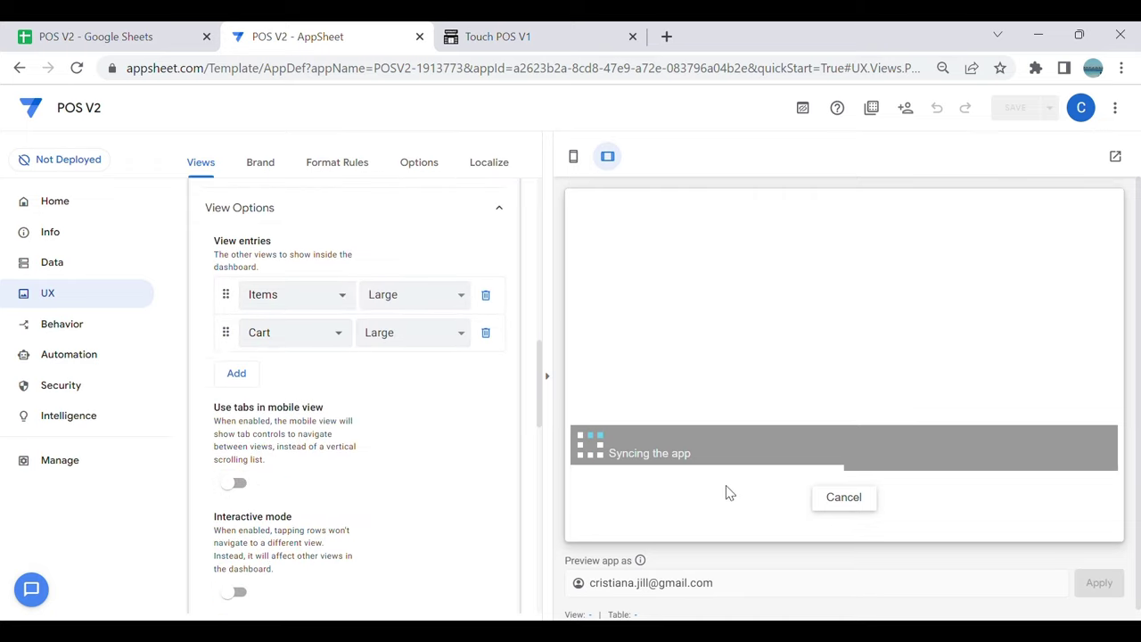
Step: Preview the POS dashboard in the phone layout and review how the Items and Cart views are arranged
click(573, 156)
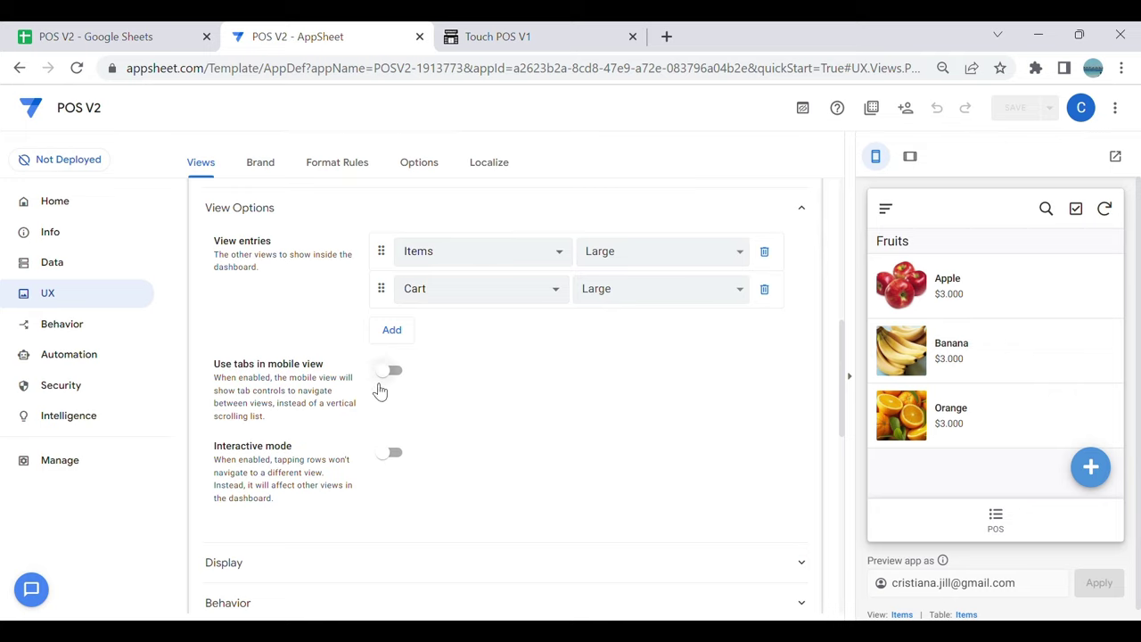
scroll(954, 339, down, 1)
click(996, 514)
scroll(1002, 428, down, 3)
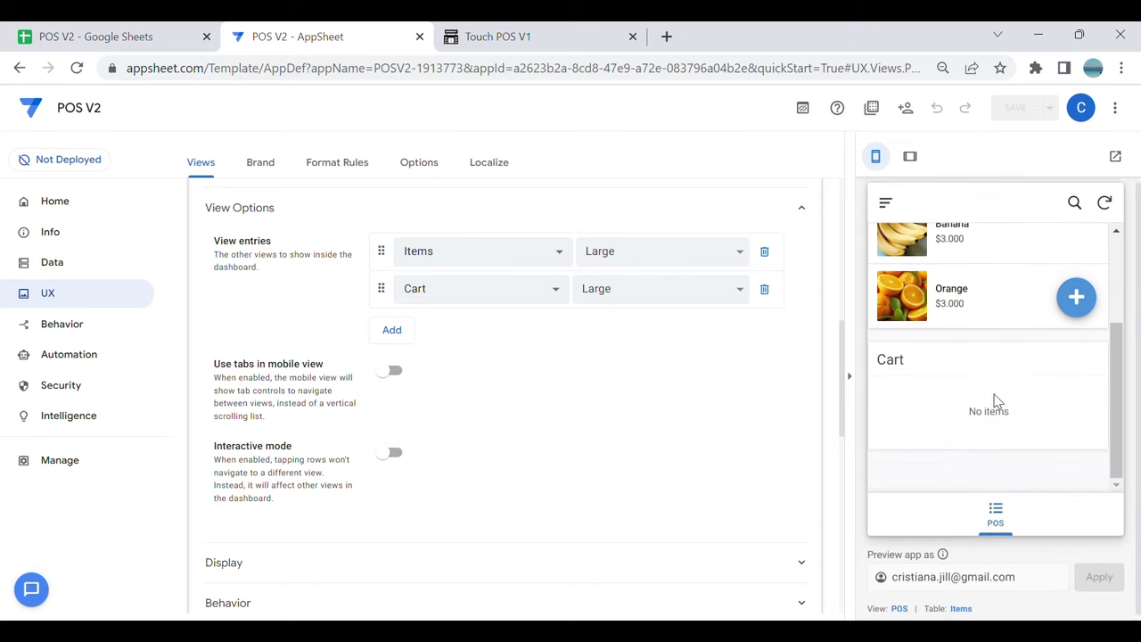
scroll(1010, 423, up, 3)
scroll(1010, 422, up, 1)
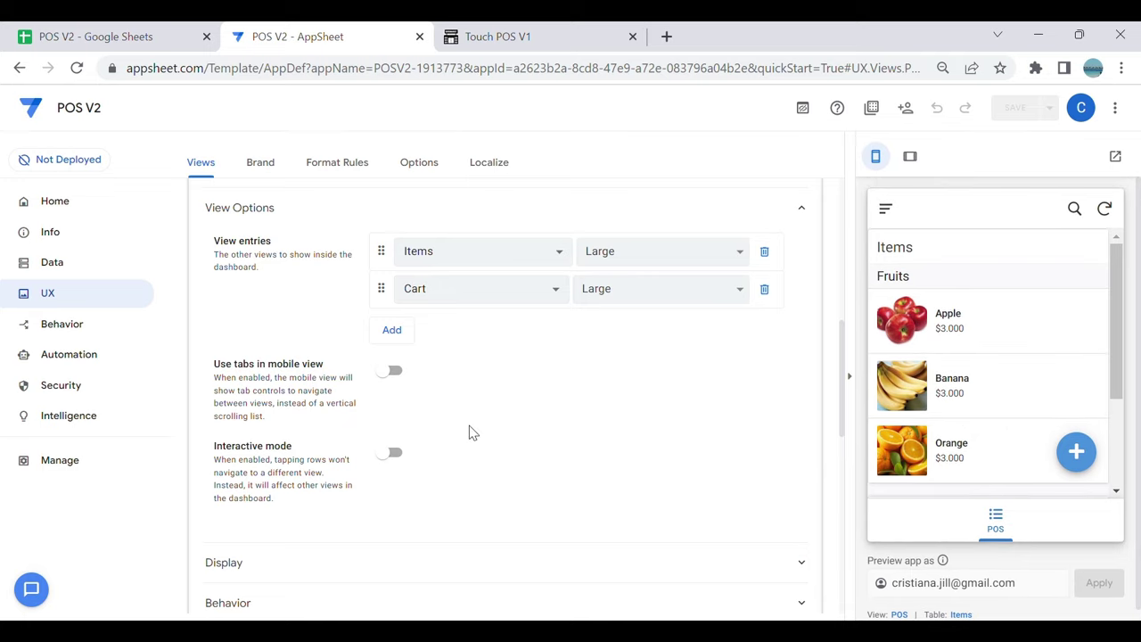
Step: Enable tabs in mobile view for the POS dashboard, check the Cart tab in the preview and save the app
click(397, 372)
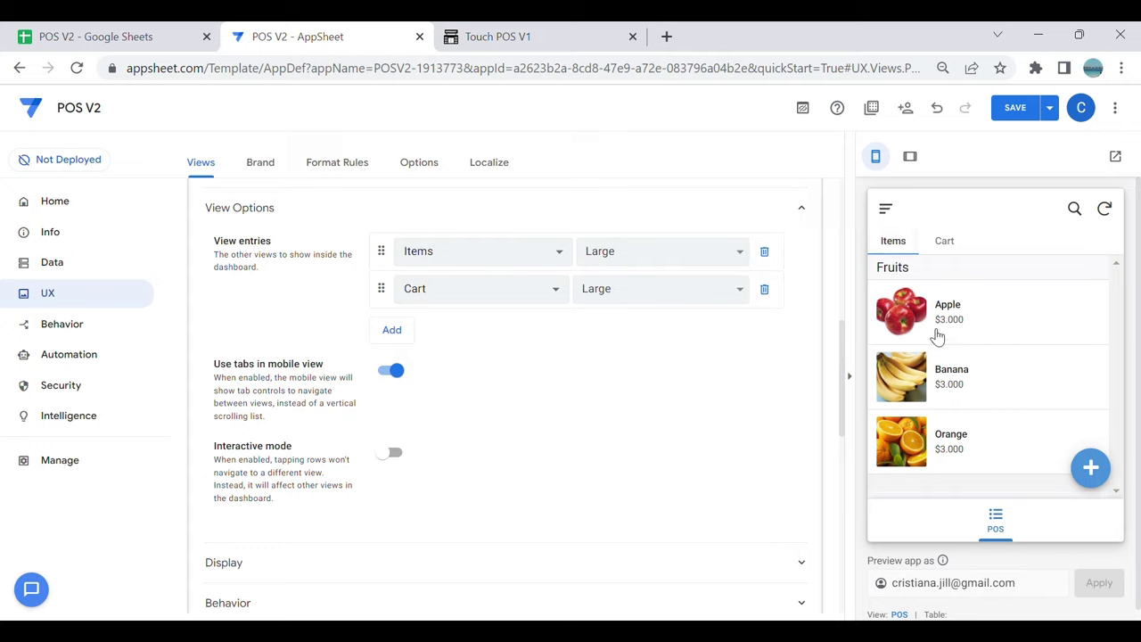
click(946, 242)
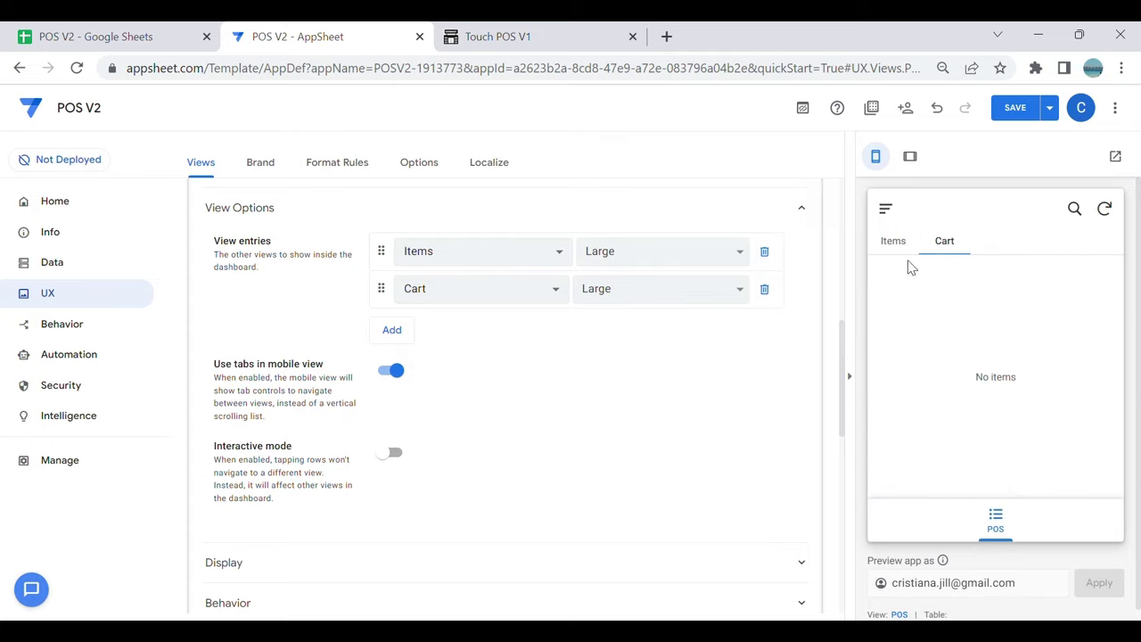
click(1015, 107)
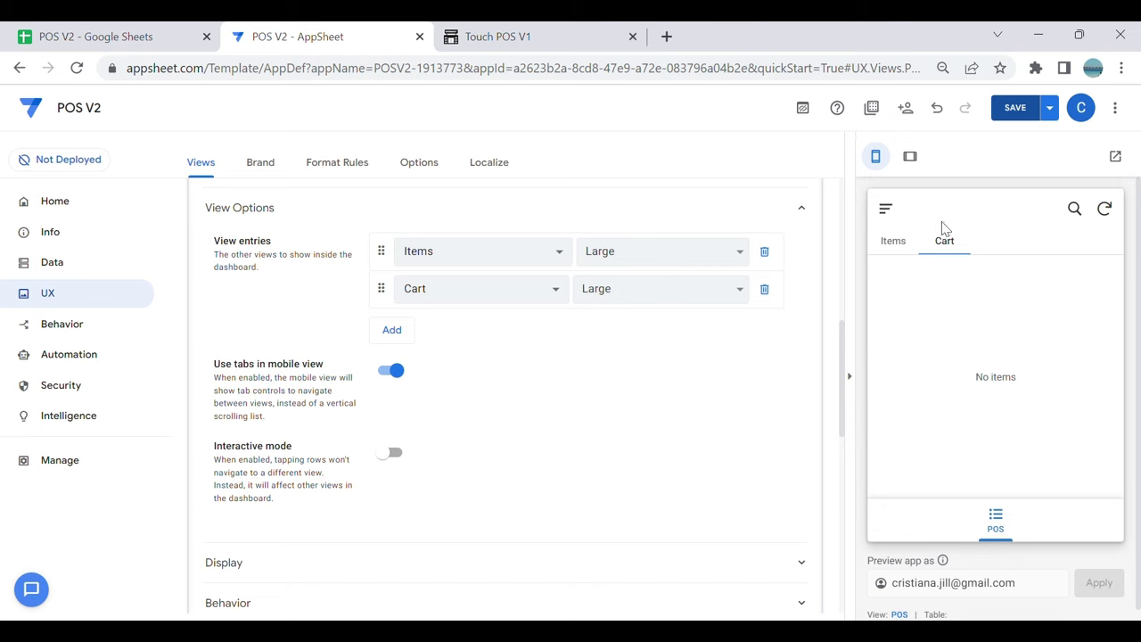
click(1017, 108)
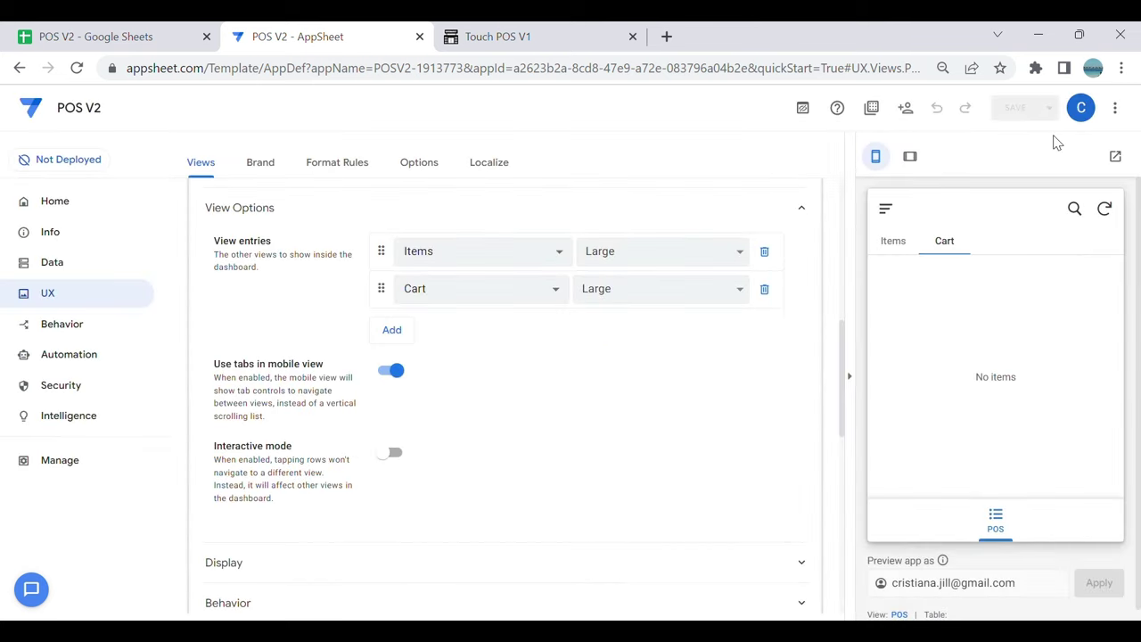
Step: Switch the preview to the tablet layout and examine what selecting an item does in the Touch POS V1 app
click(910, 156)
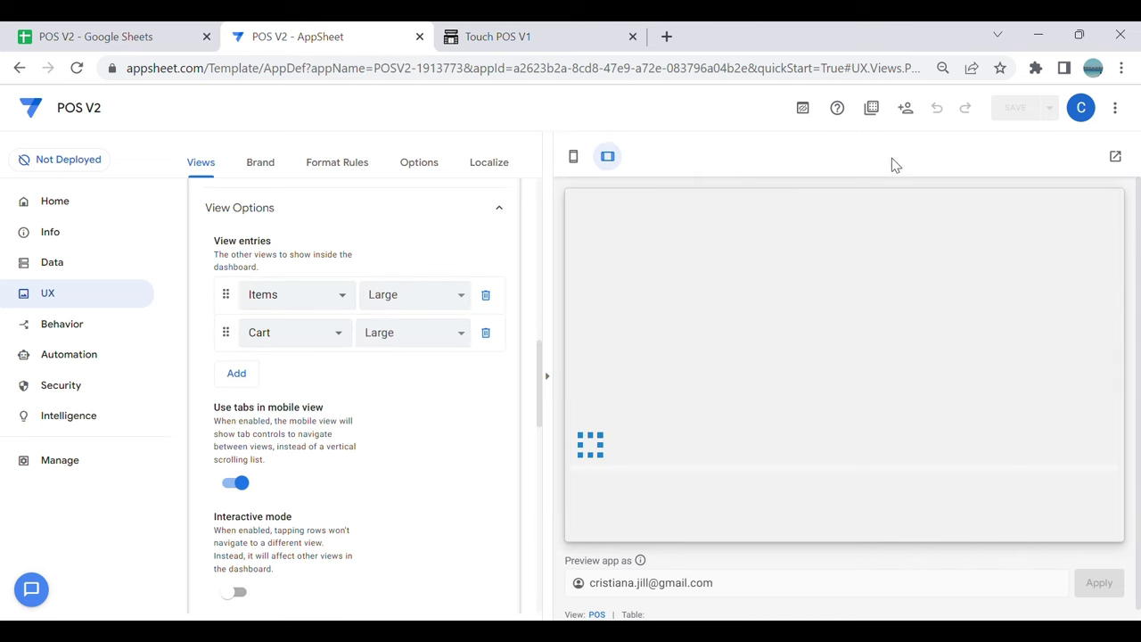
click(546, 36)
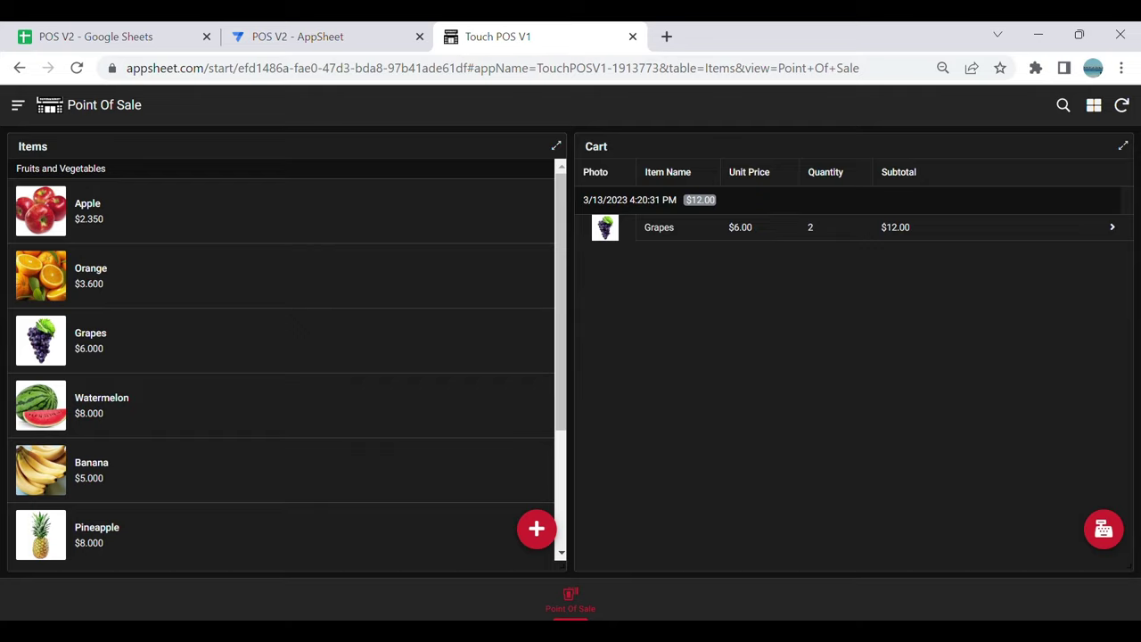
click(309, 294)
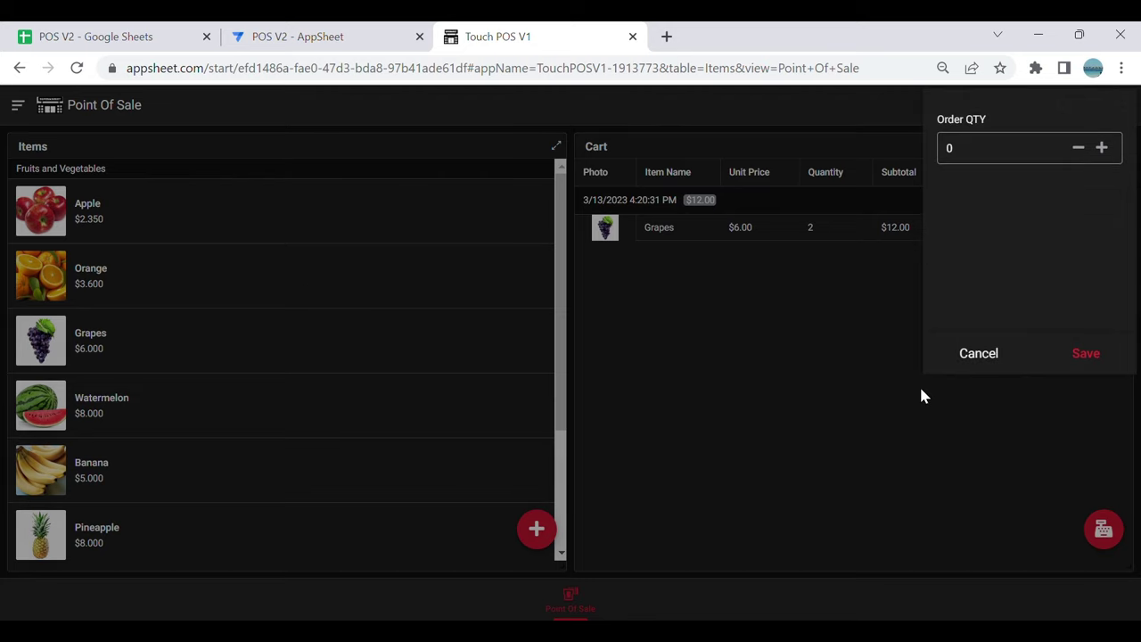
click(978, 353)
click(67, 280)
click(984, 357)
click(303, 36)
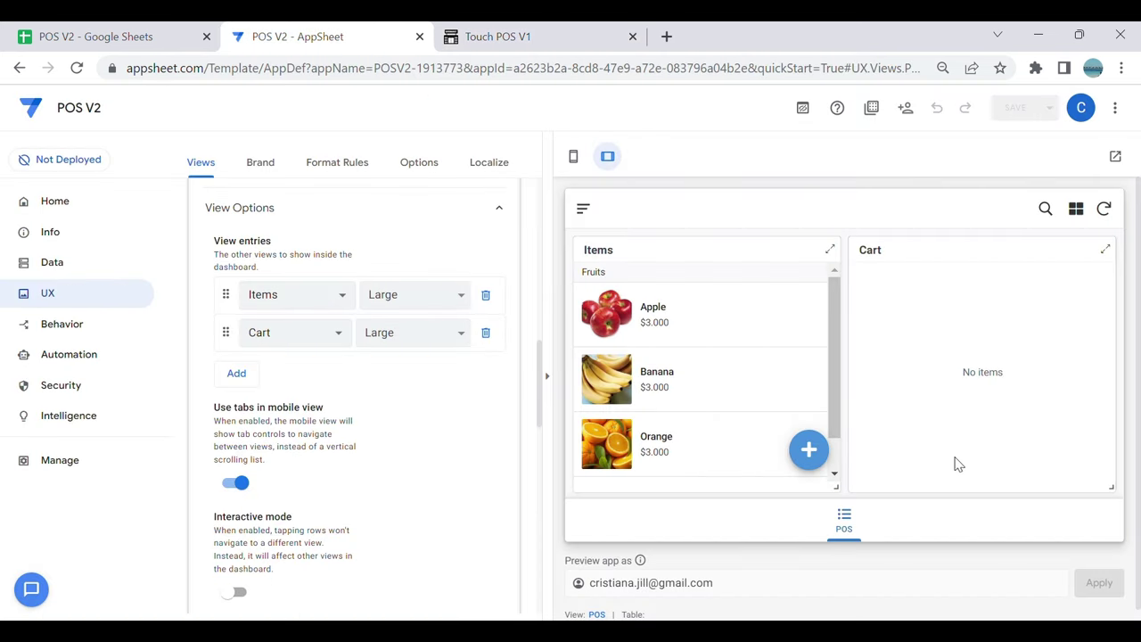
Step: Open Apple in the POS V2 preview, return to POS and compare with the order quantity prompt in Touch POS V1
click(639, 321)
click(584, 210)
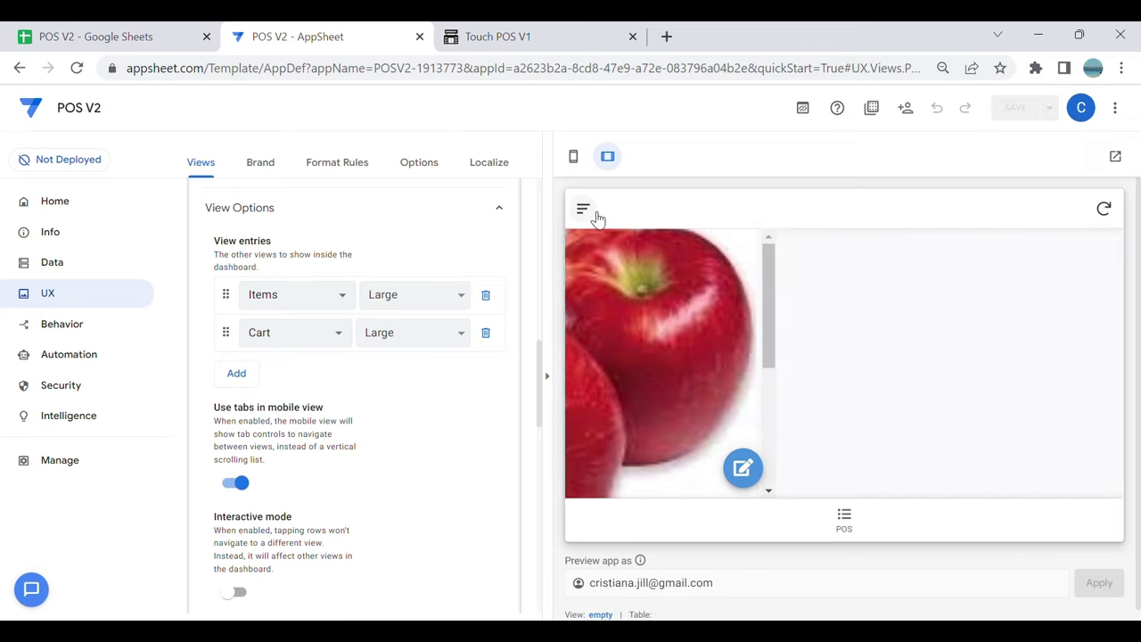
click(857, 523)
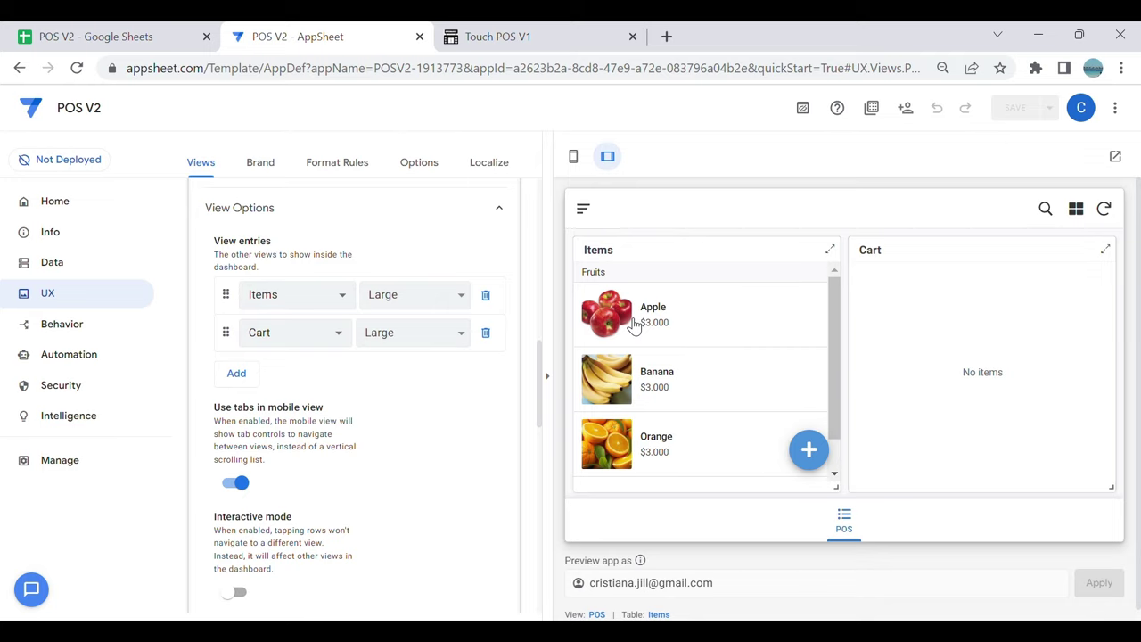
click(468, 34)
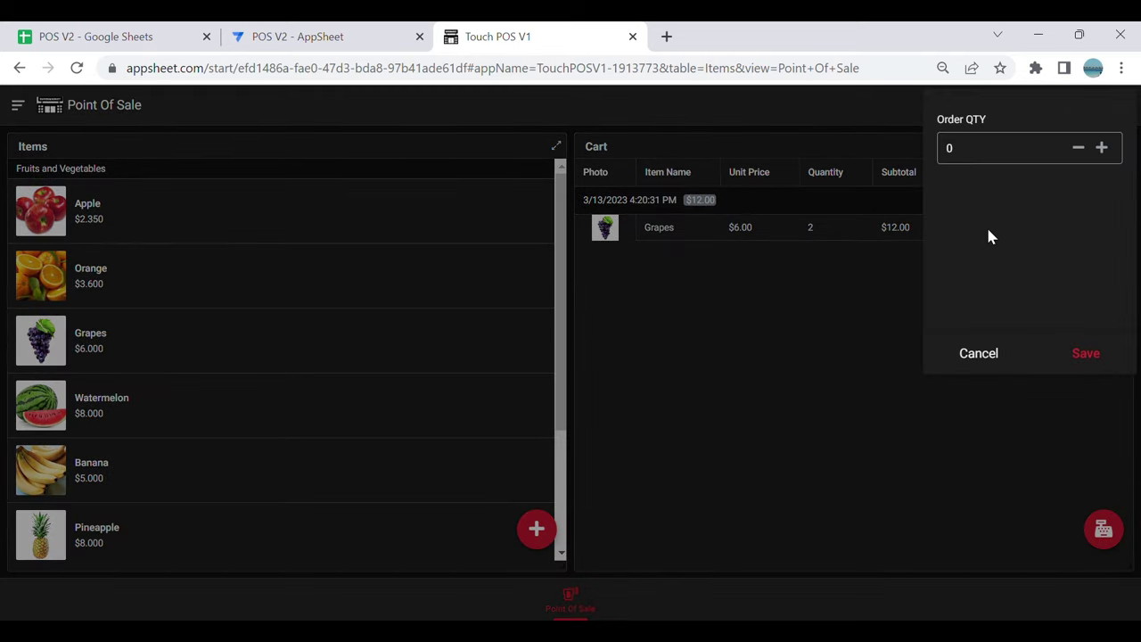
click(991, 356)
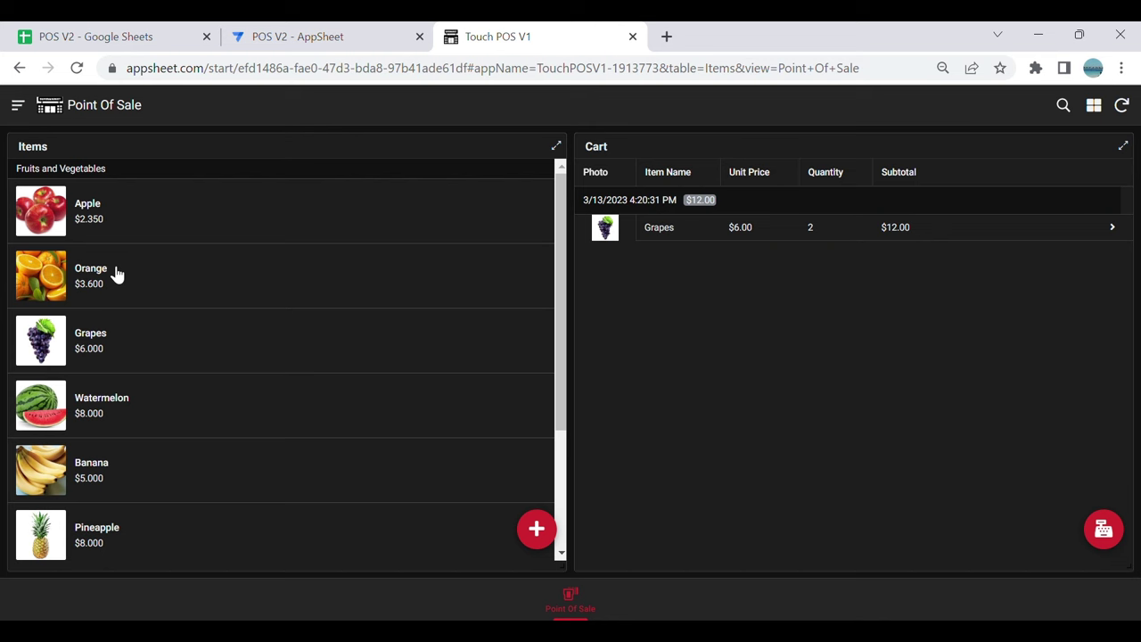
click(265, 32)
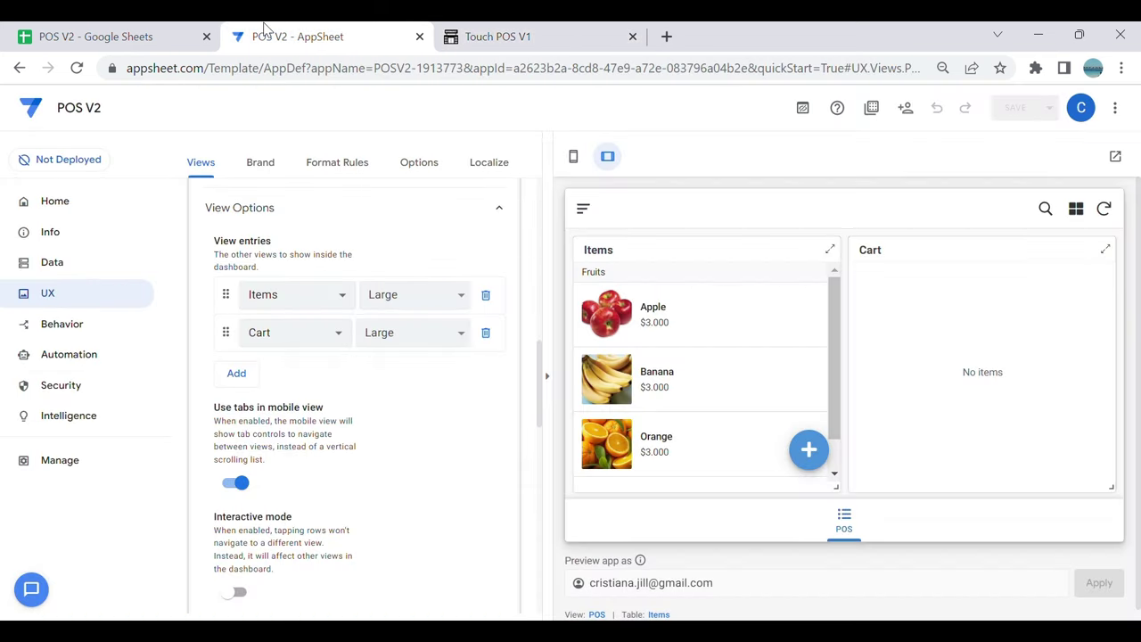
Step: Create a new action on the Items table that adds a new row to another table using values from this row
click(60, 326)
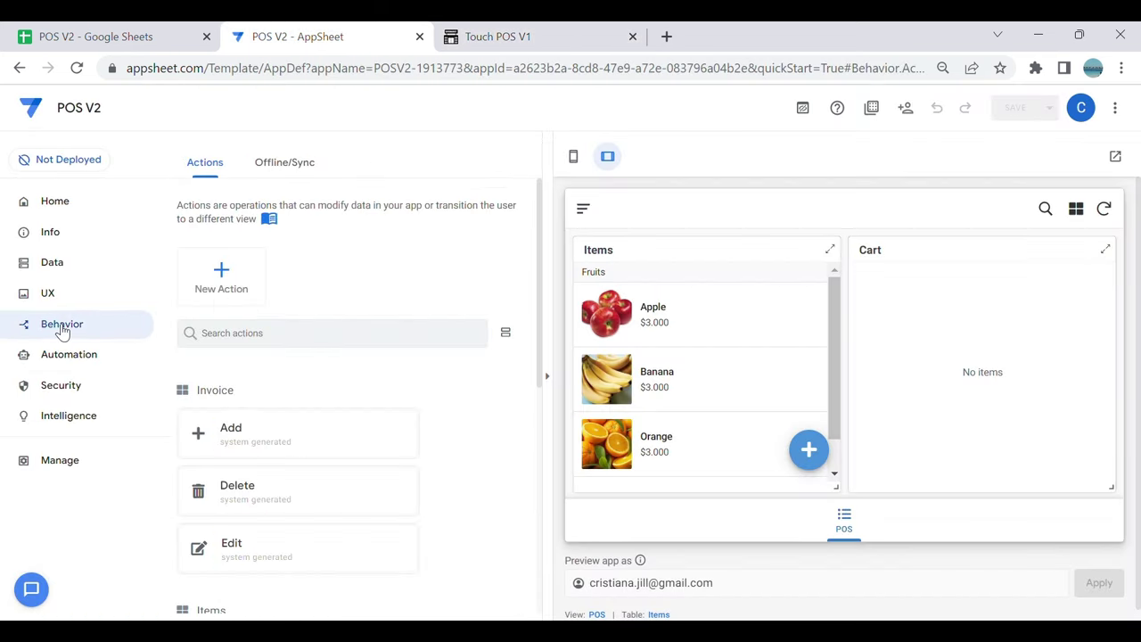
click(547, 375)
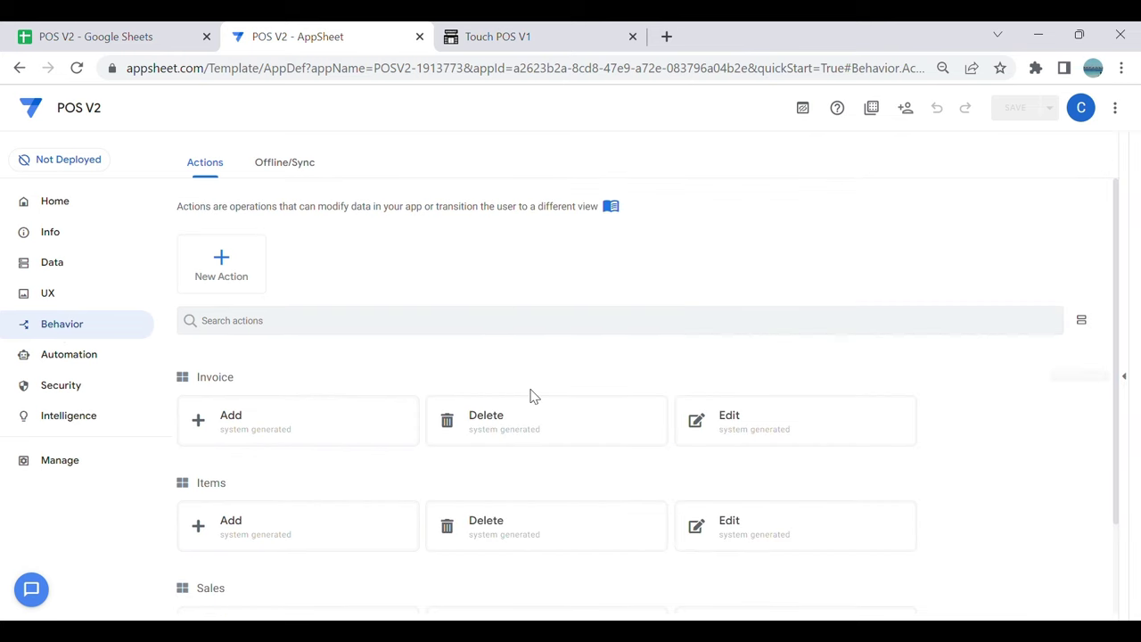
click(249, 267)
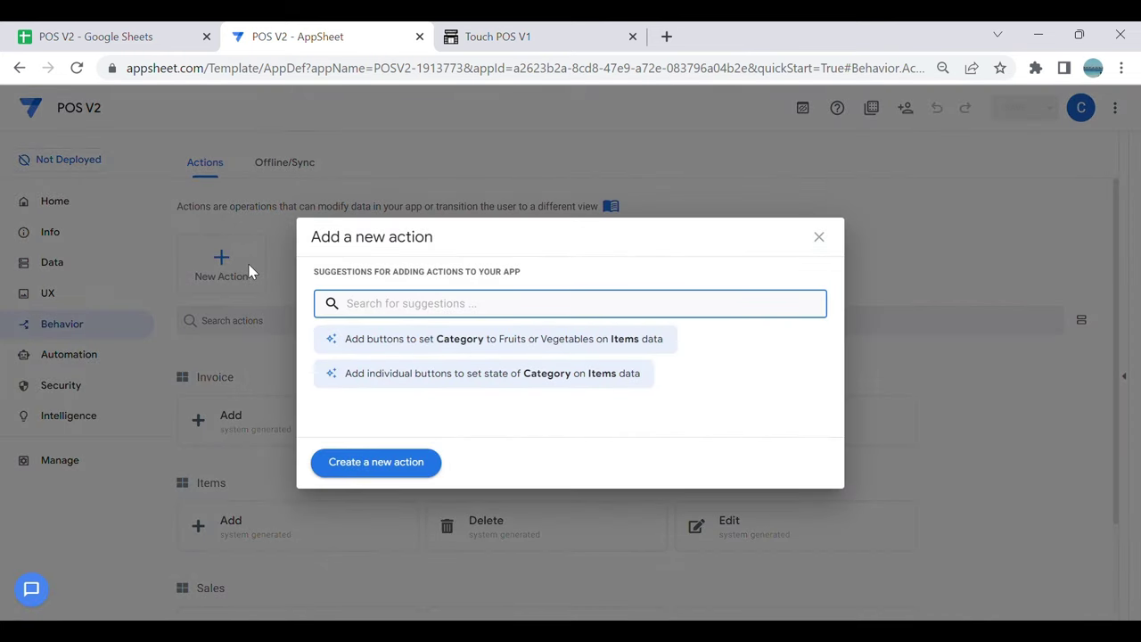
click(400, 461)
scroll(399, 328, down, 2)
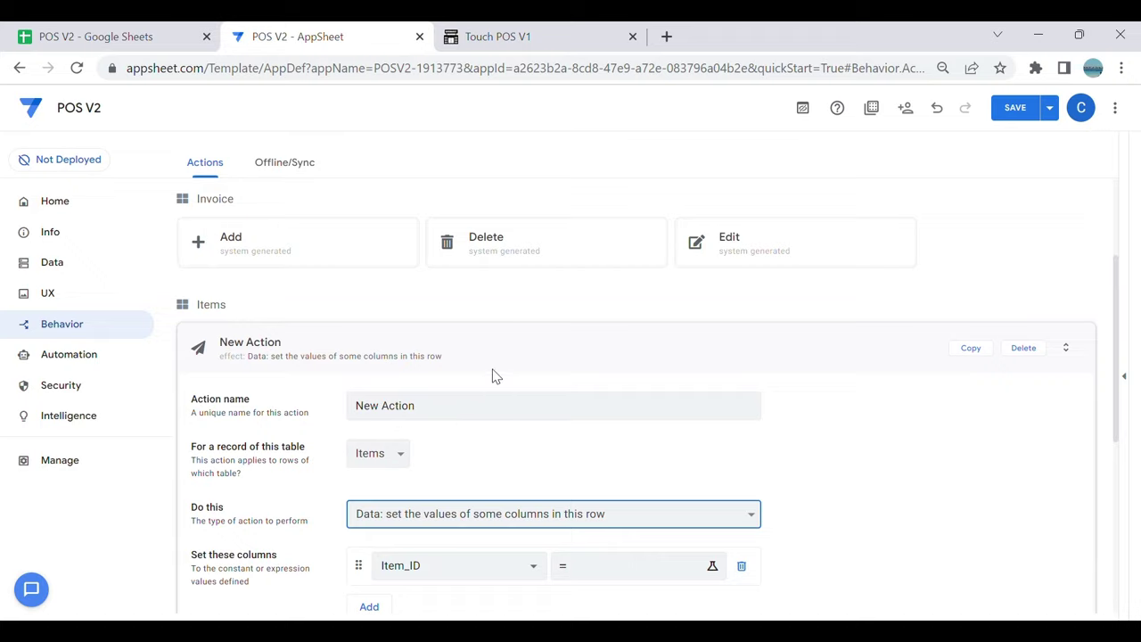
key(Up)
key(Up)
key(Up)
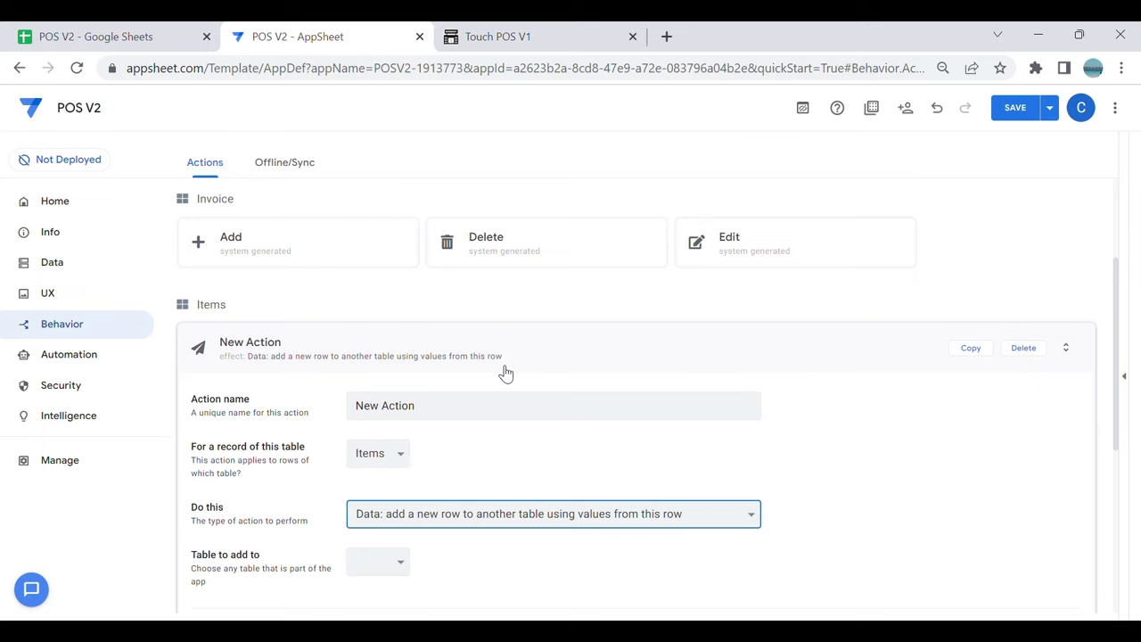
Step: Name the new action Add To Cart, checking Touch POS V1 for reference, and choose Sales as the table to add to
click(479, 416)
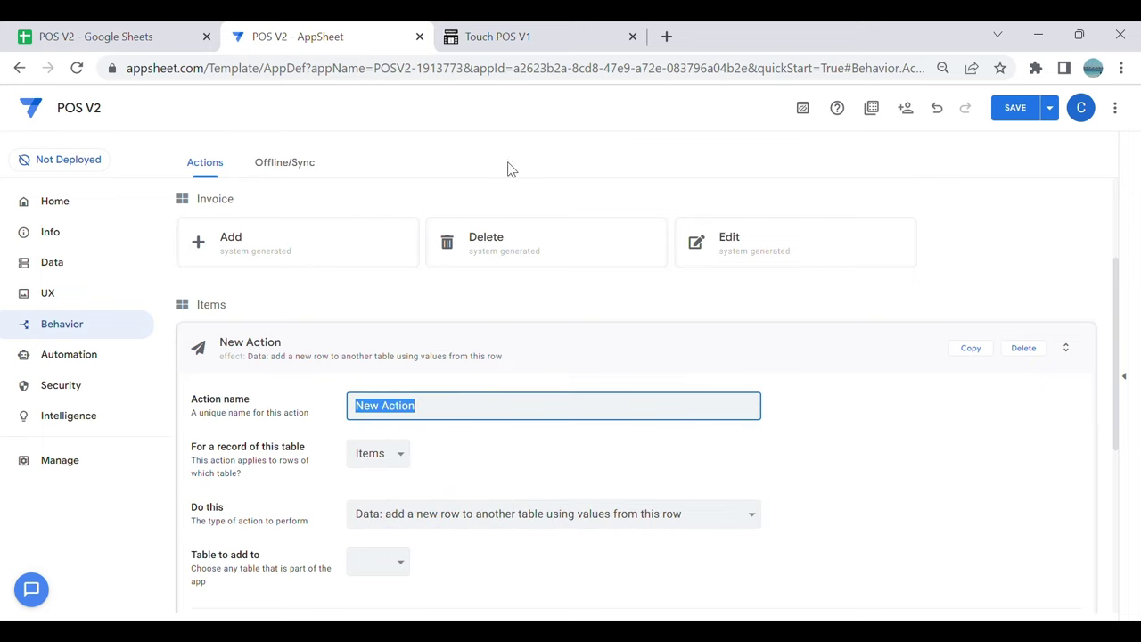
scroll(389, 517, down, 1)
click(510, 40)
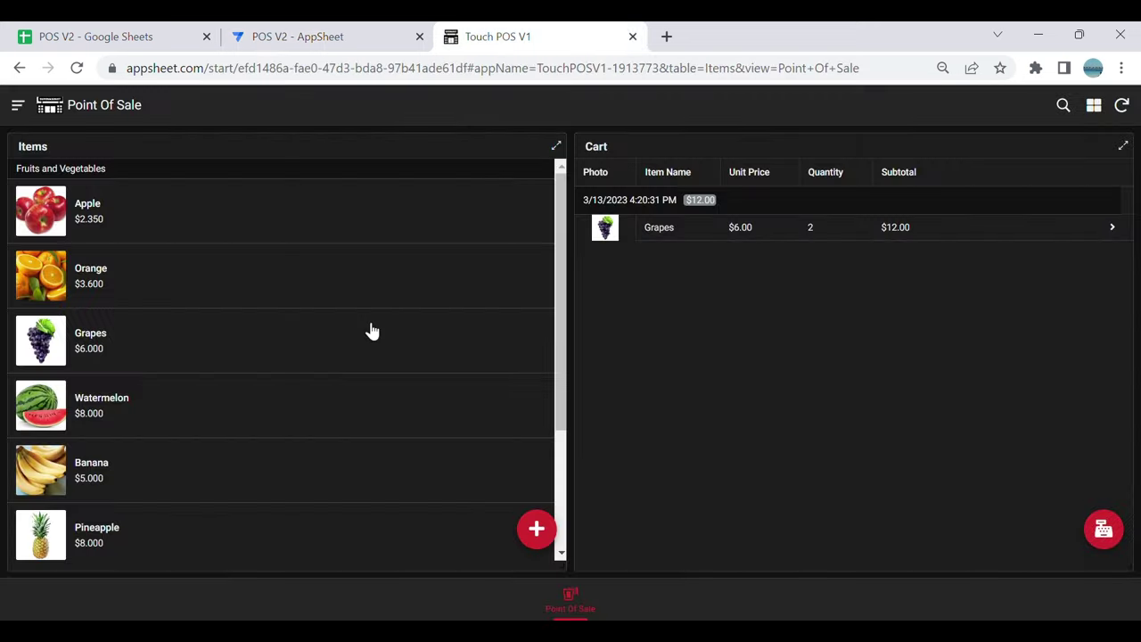
click(85, 333)
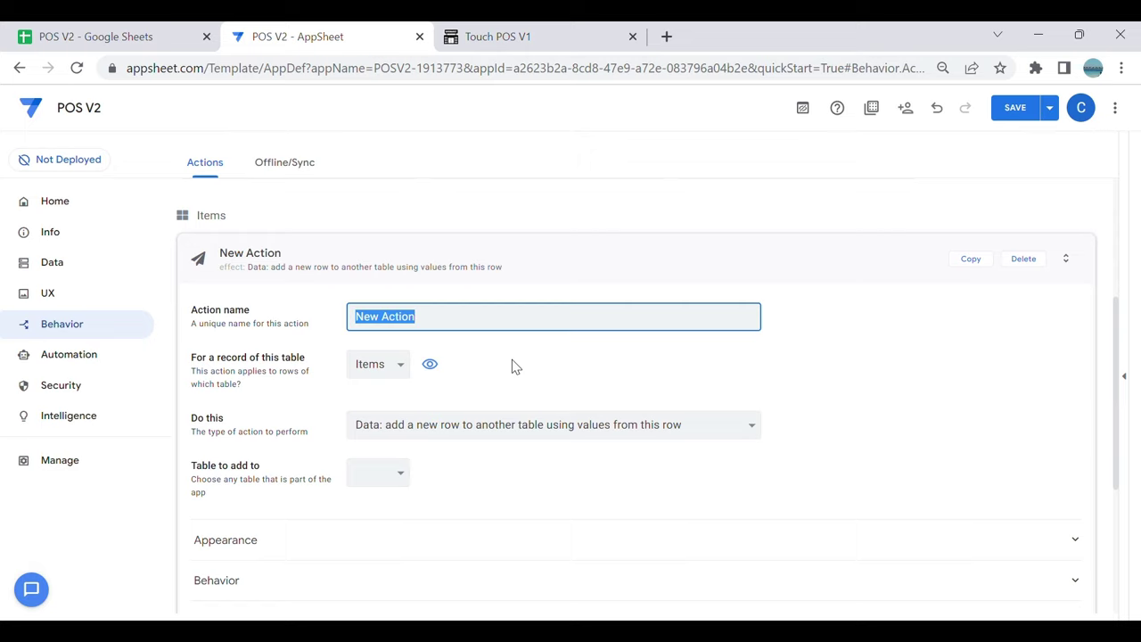
text(Add)
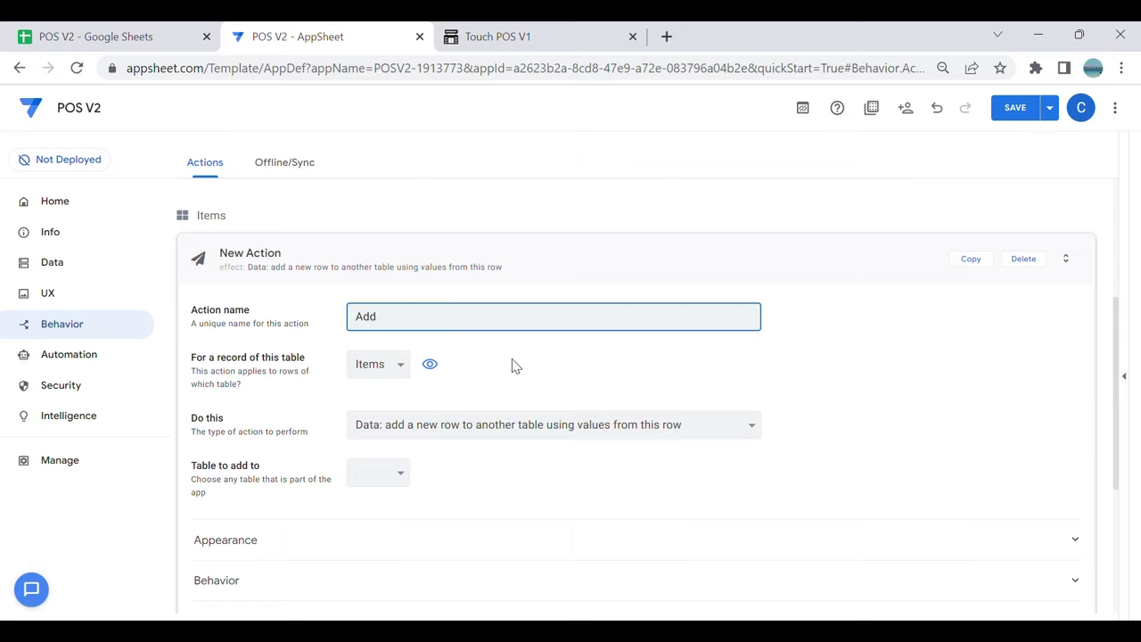
text( To Cart)
click(400, 487)
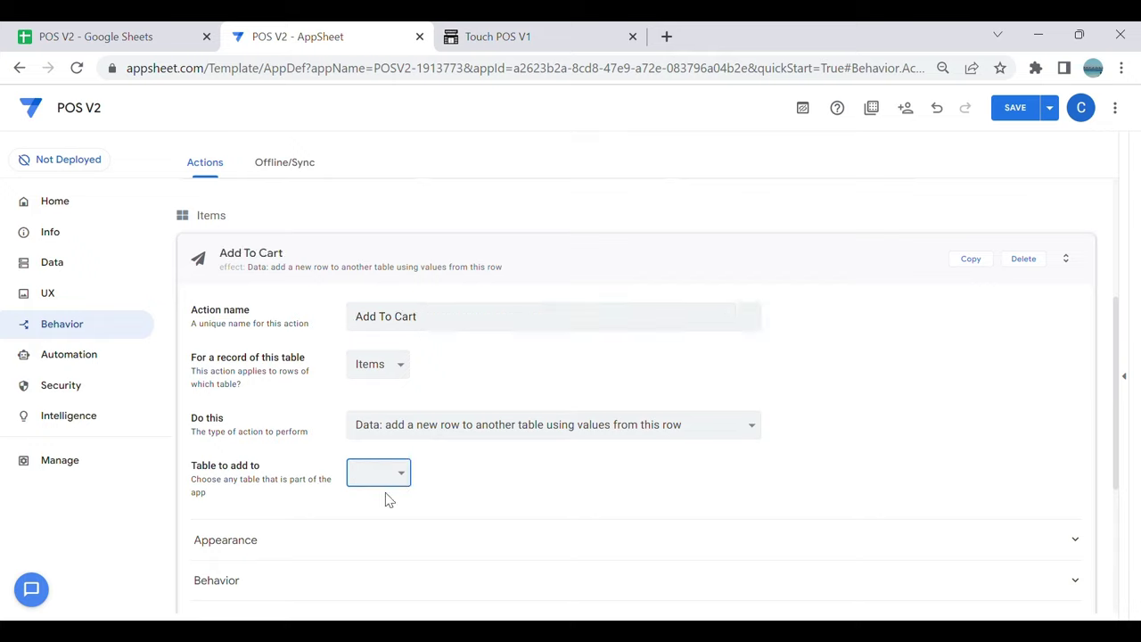
click(385, 546)
Step: Set the Add To Cart action's prominence to Do not display
scroll(522, 484, down, 1)
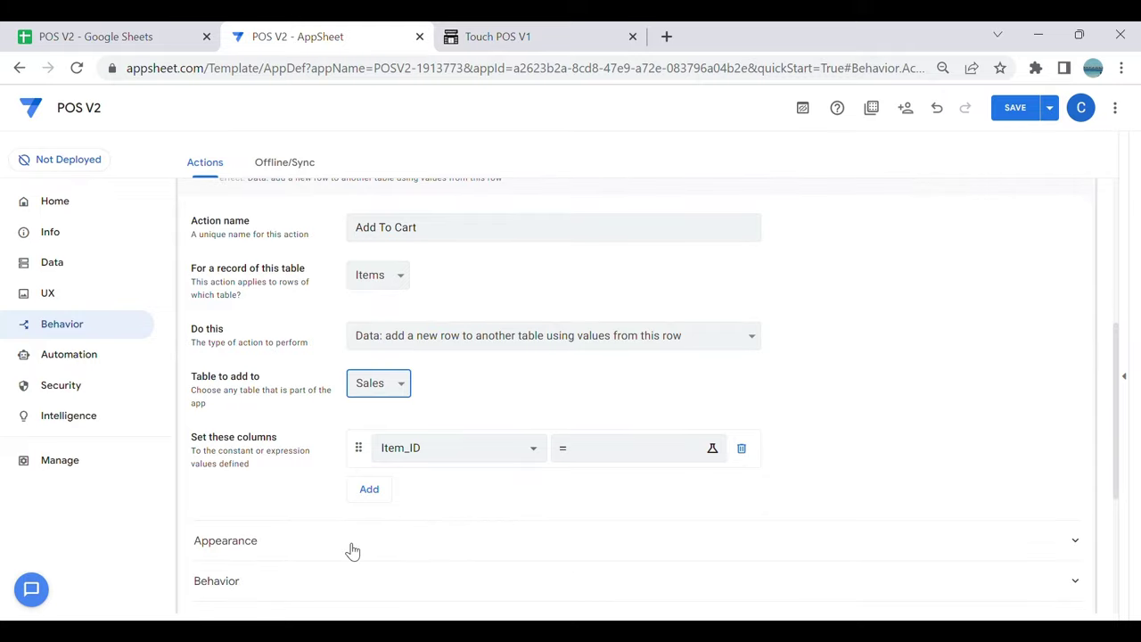
click(412, 542)
scroll(412, 542, down, 5)
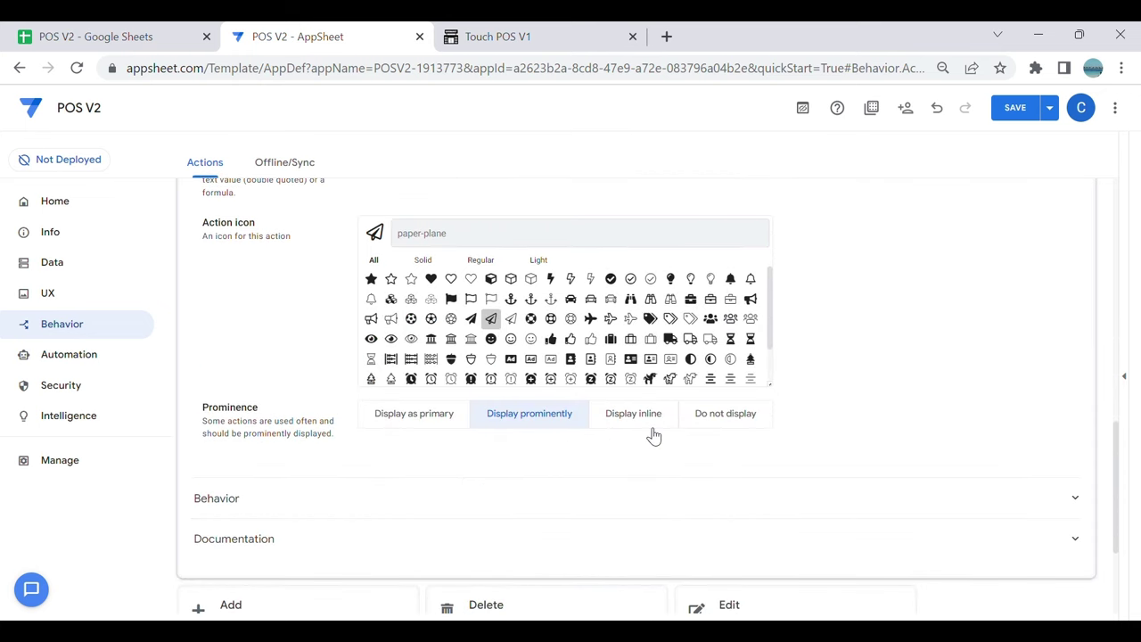
click(731, 419)
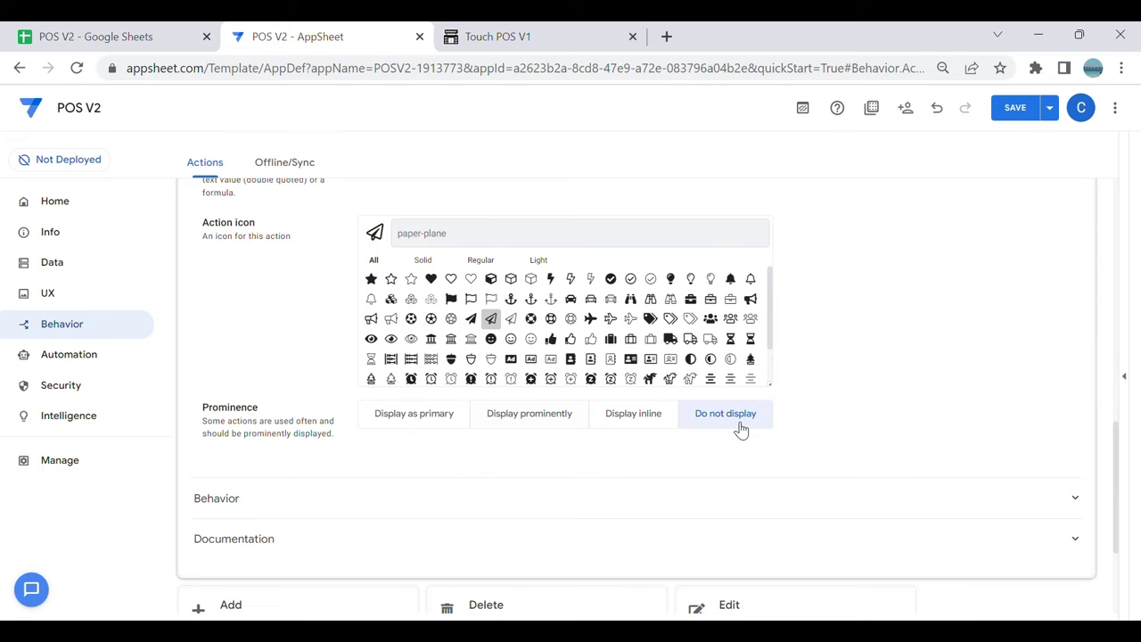
scroll(799, 437, up, 5)
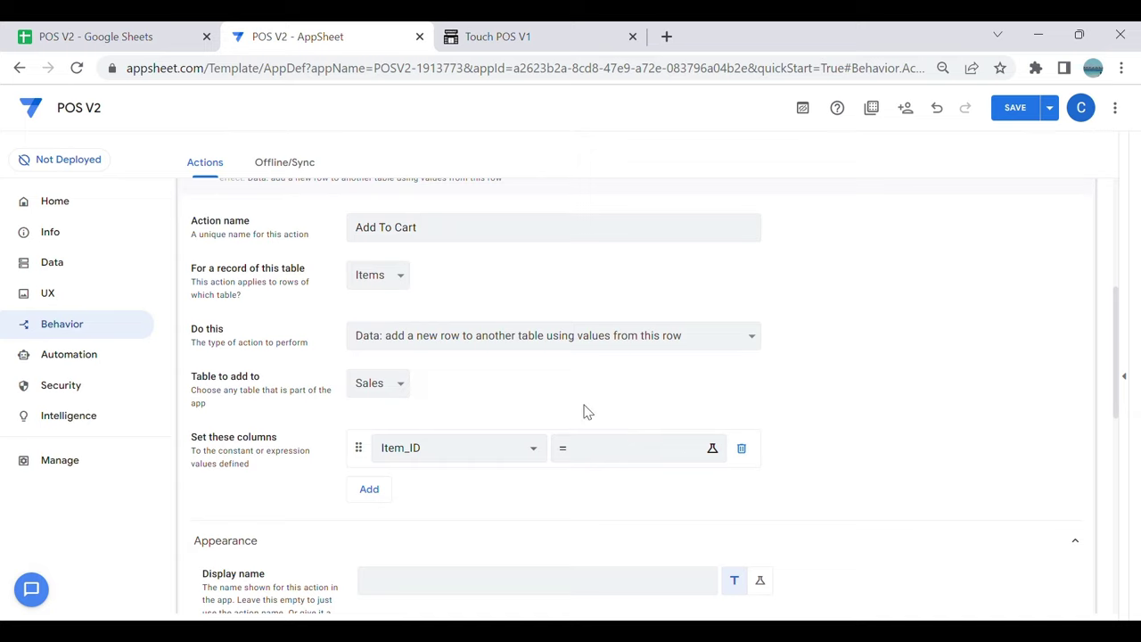
Step: Set the action's Item_ID column value to the expression [Item_ID]
click(603, 454)
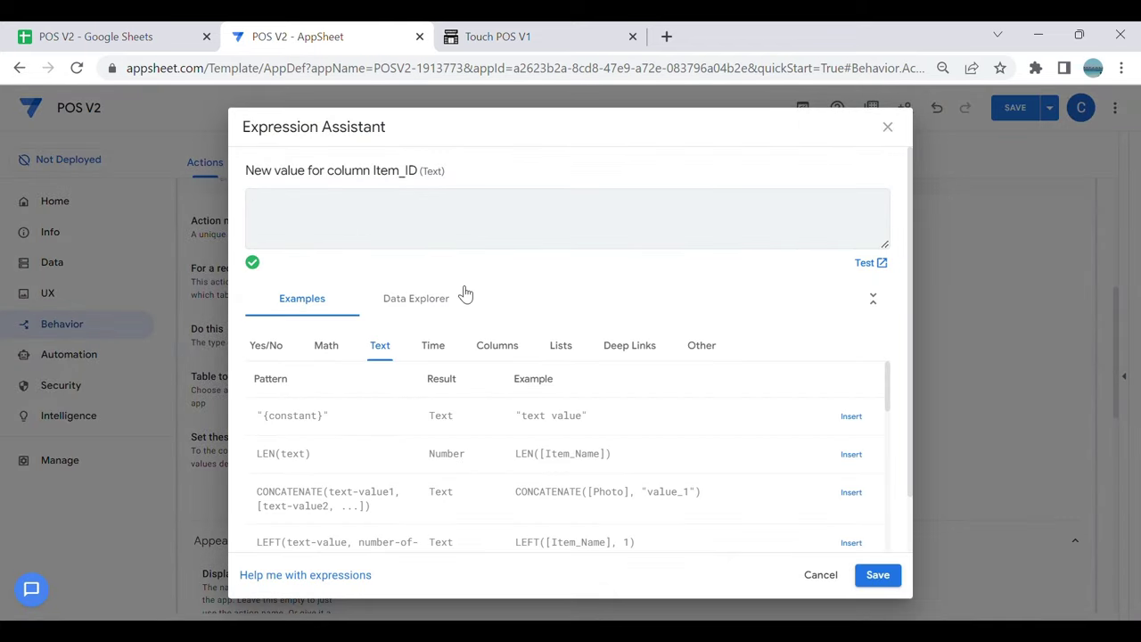
click(500, 349)
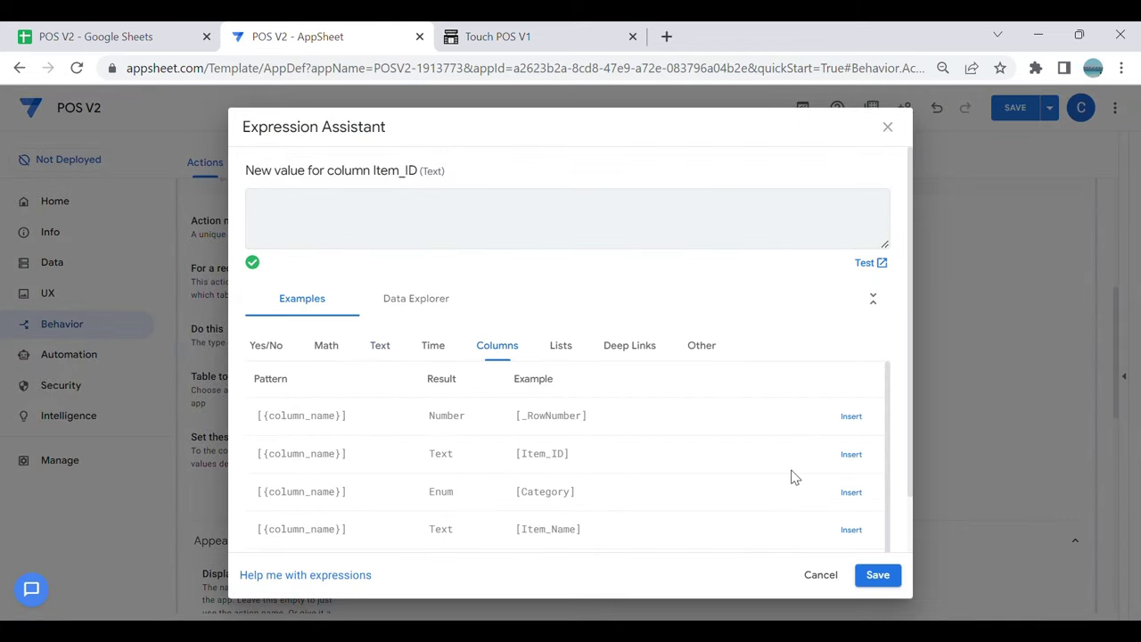
click(853, 455)
click(878, 575)
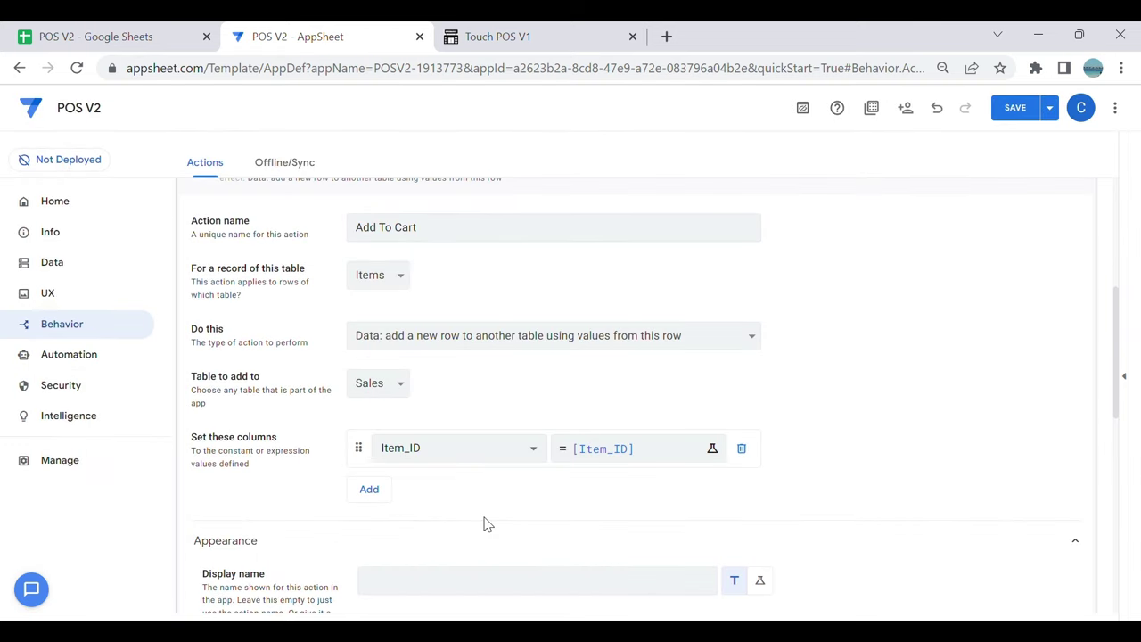
Step: Add Item_Name to the columns the Add To Cart action sets, with the expression [Item_Name]
click(382, 495)
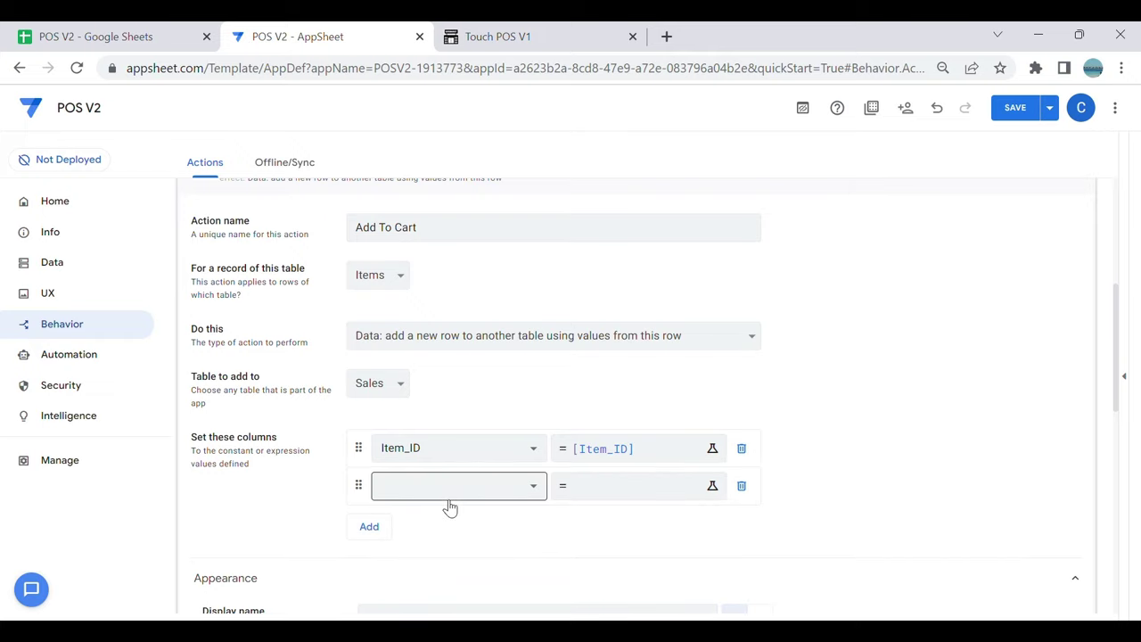
click(507, 492)
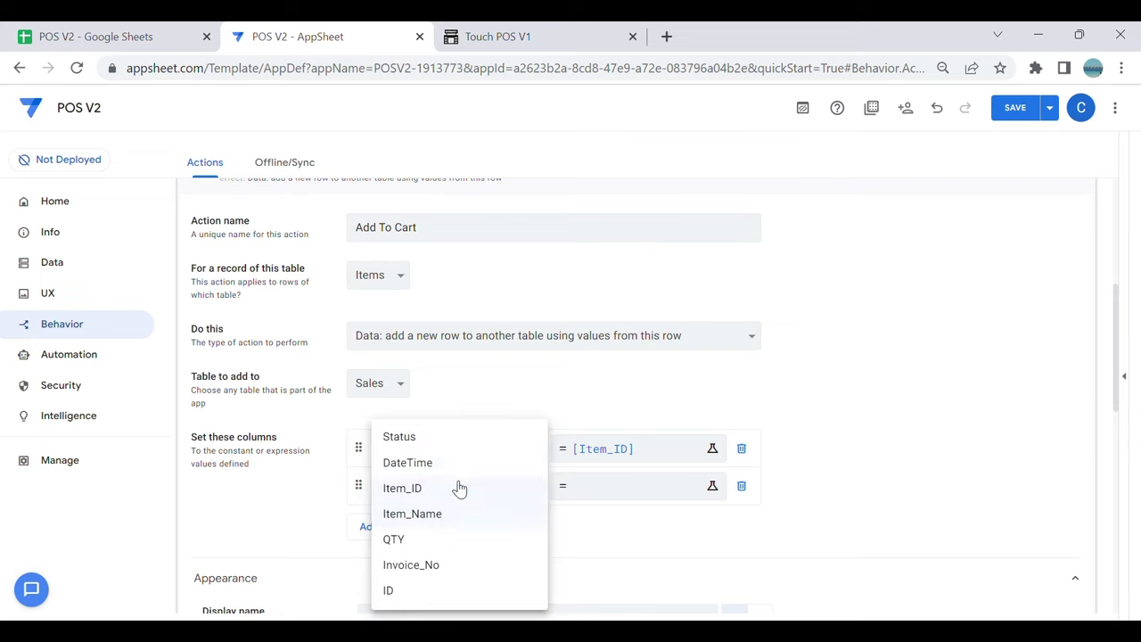
click(542, 515)
click(617, 504)
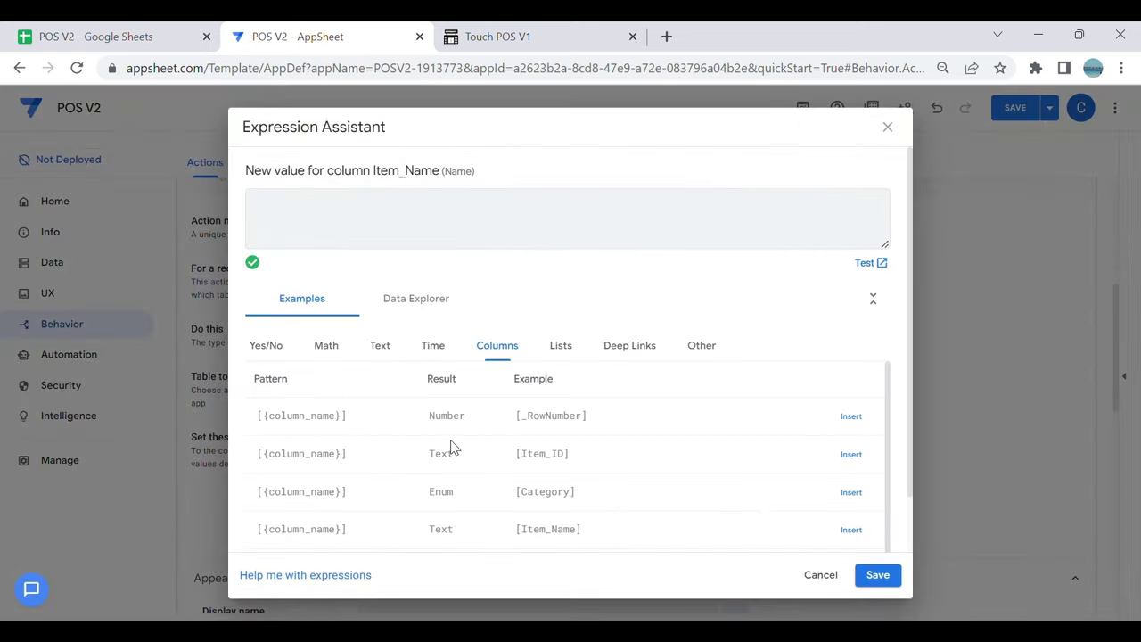
click(851, 530)
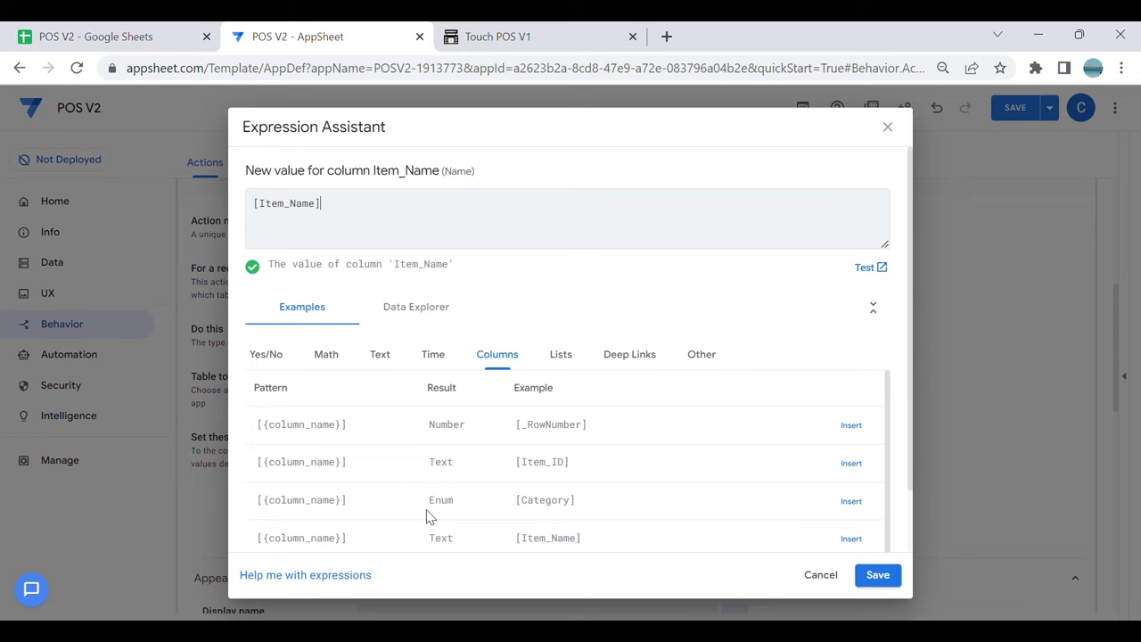
click(877, 575)
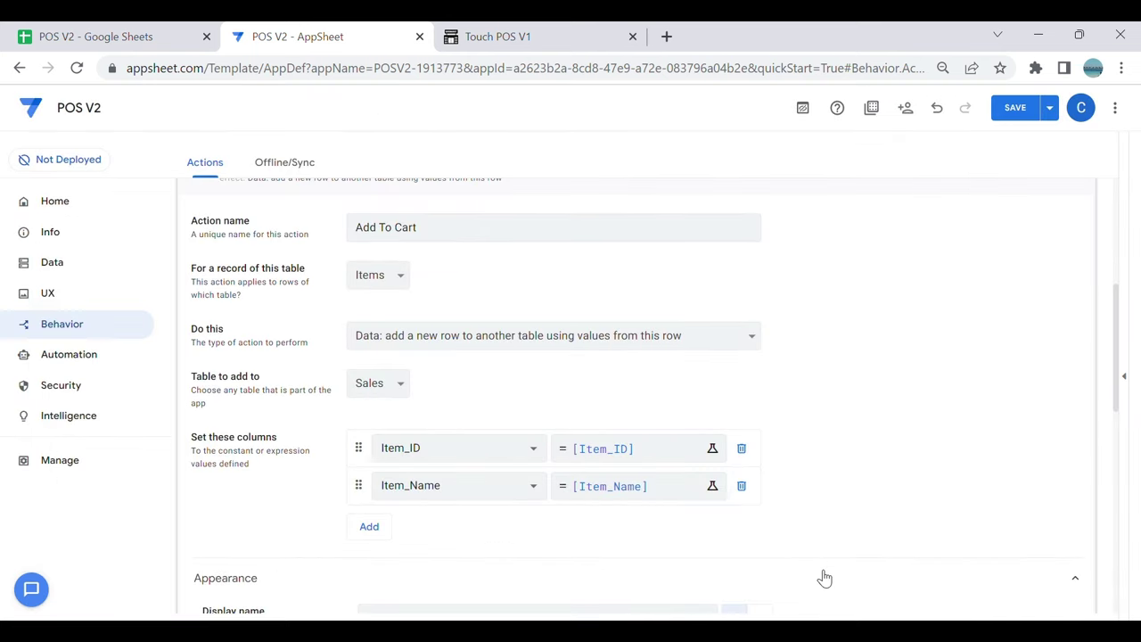
Step: Add QTY to the Add To Cart action's columns with the expression [QTY], and save the app
click(369, 528)
click(395, 525)
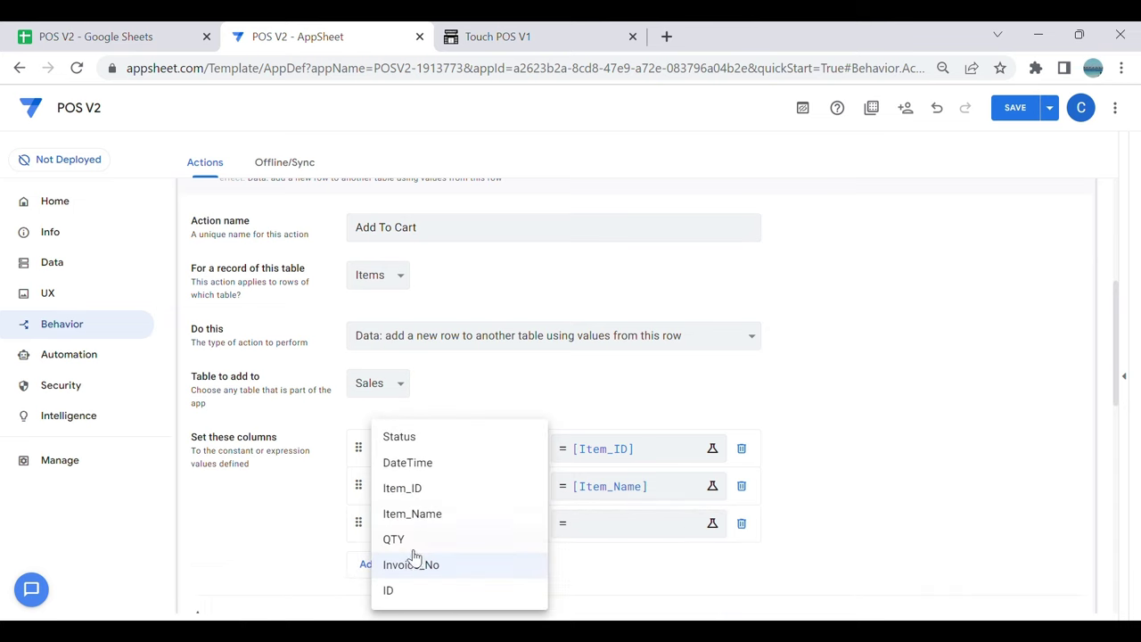
click(393, 539)
click(621, 531)
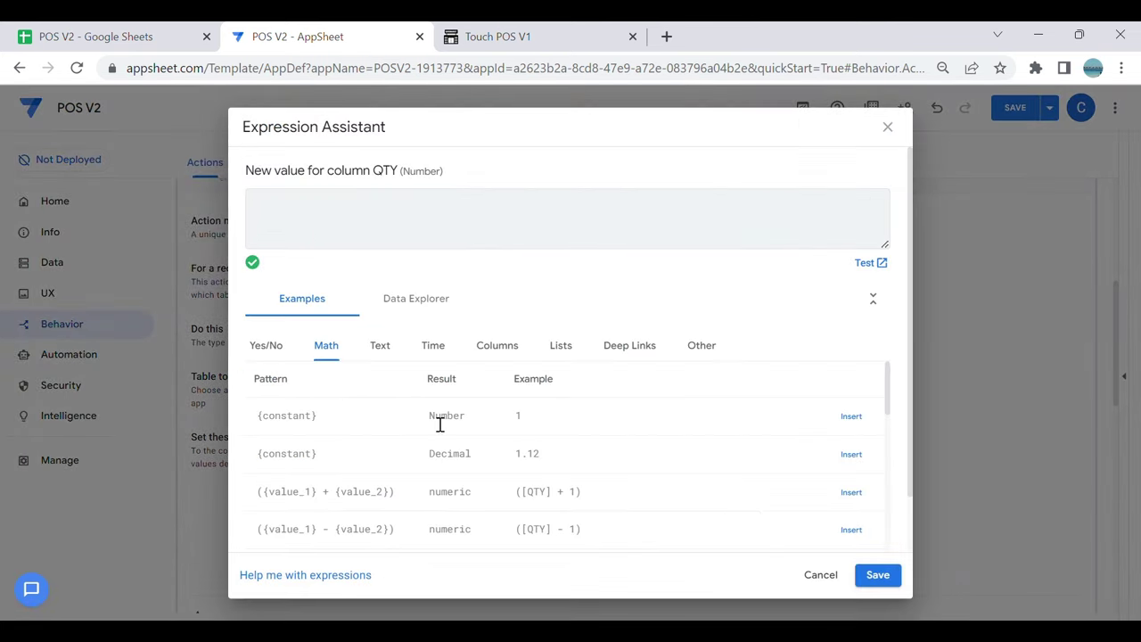
click(496, 361)
scroll(655, 526, down, 1)
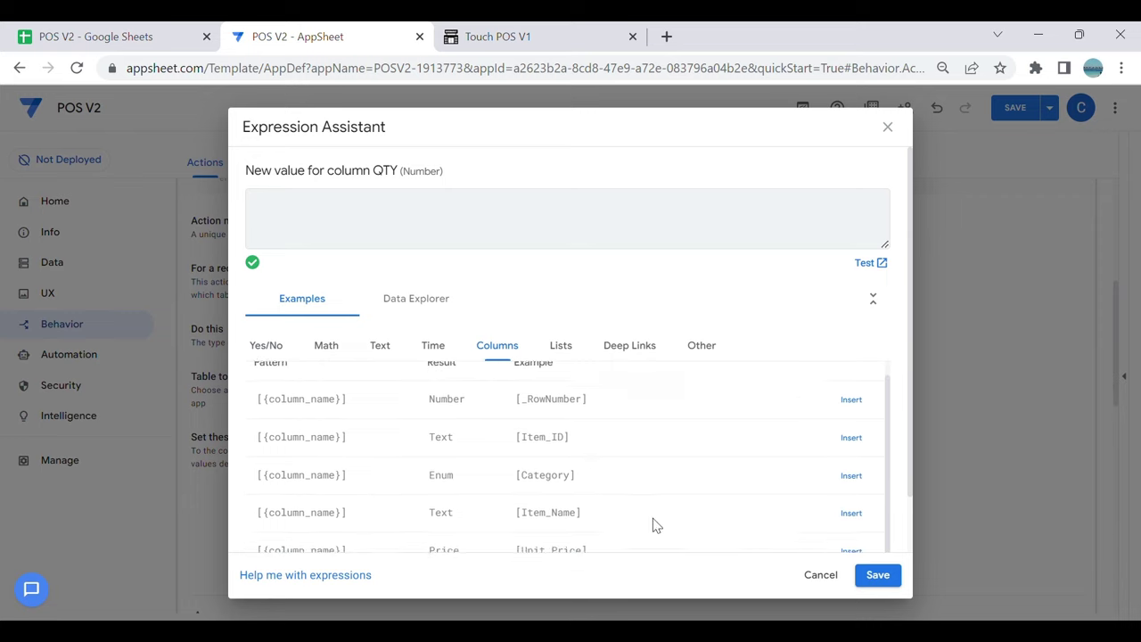
scroll(655, 525, down, 3)
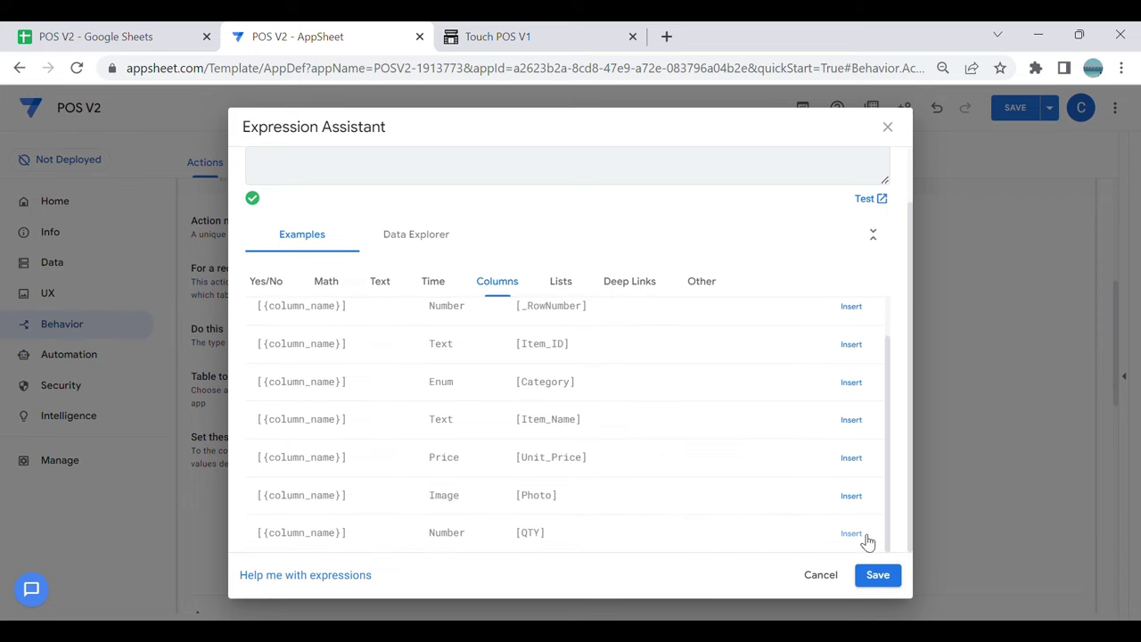
click(856, 533)
click(877, 574)
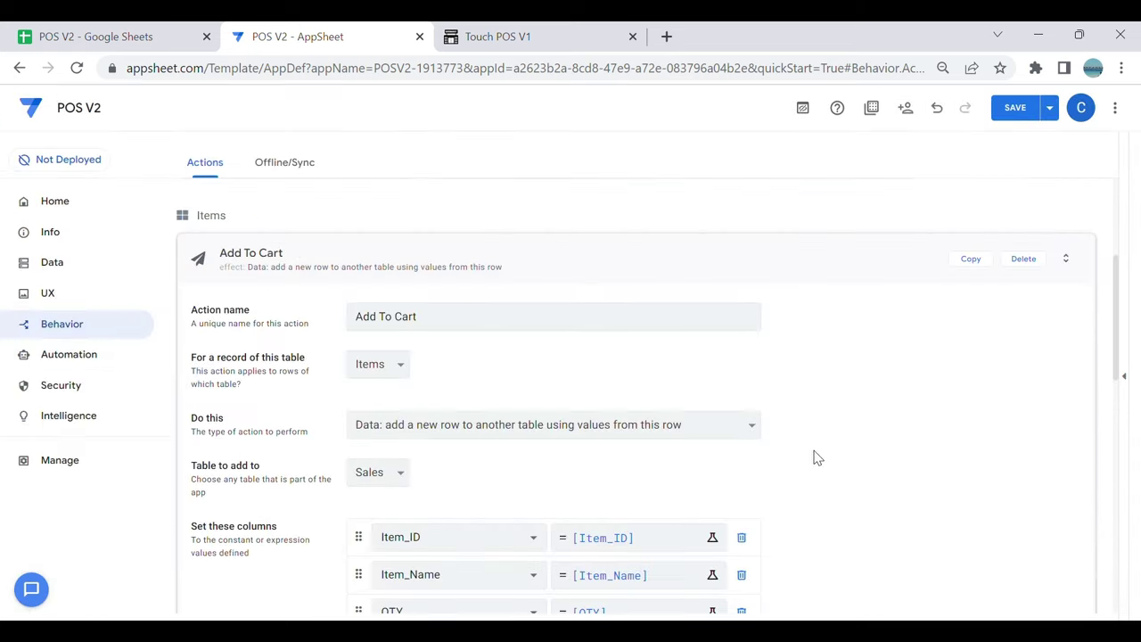
click(1020, 108)
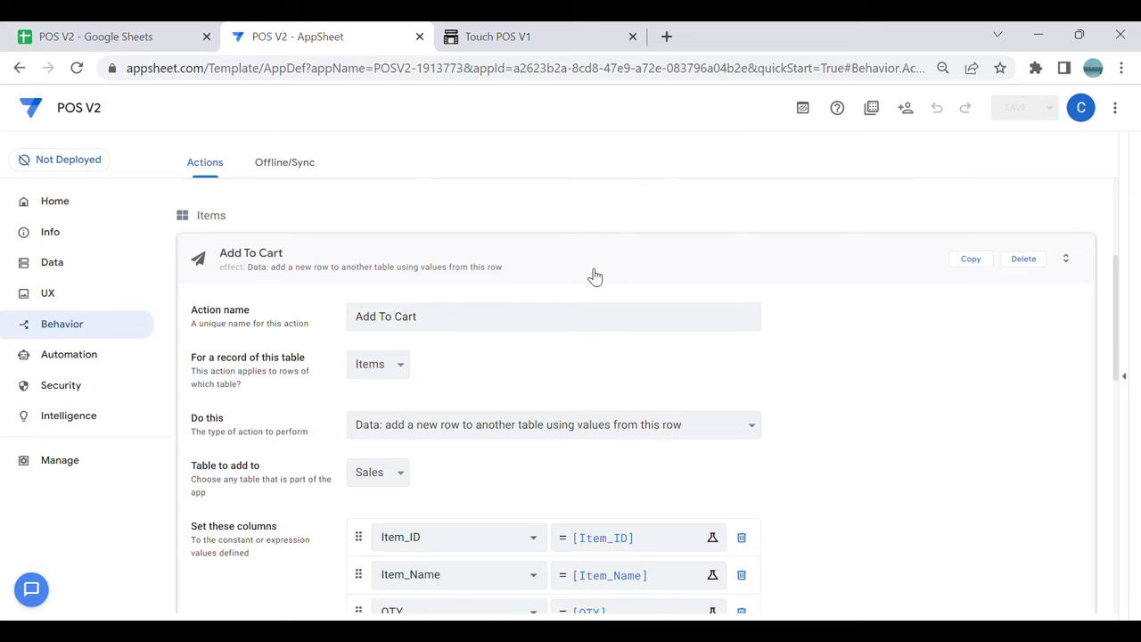
Step: Switch to Touch POS V1 and examine the Order QTY prompt that selecting the Grapes item opens
click(533, 39)
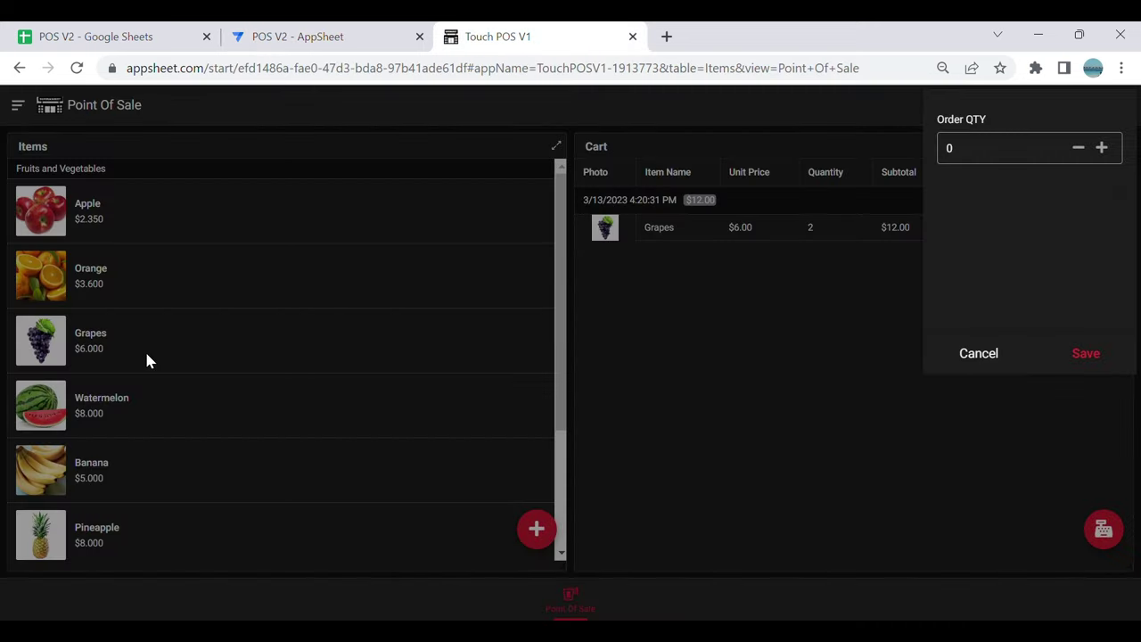
click(981, 356)
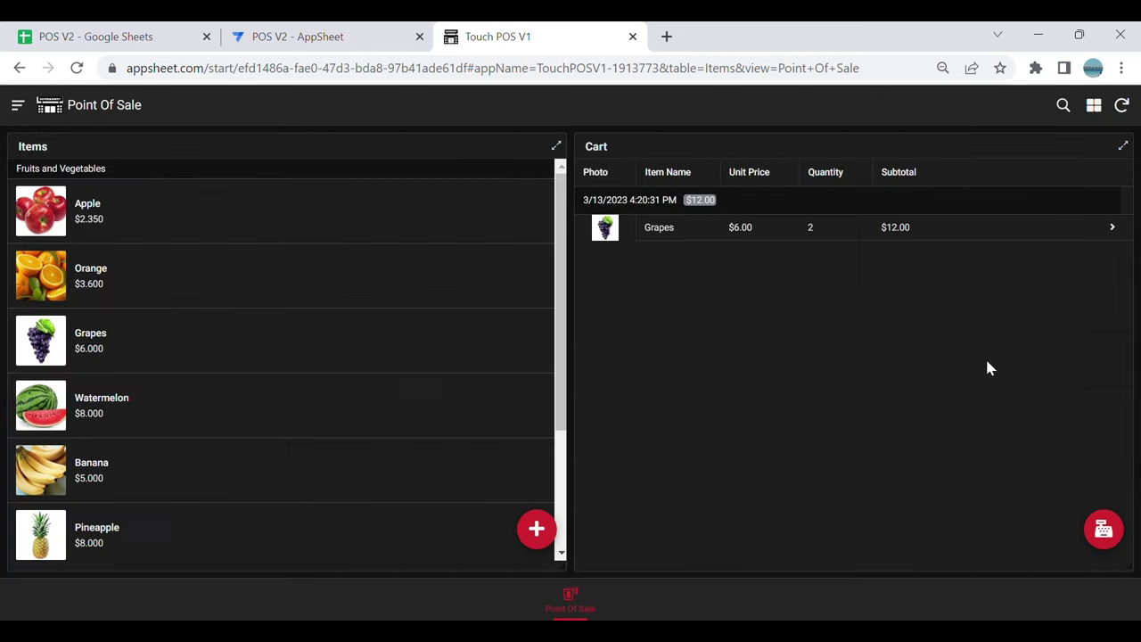
click(58, 356)
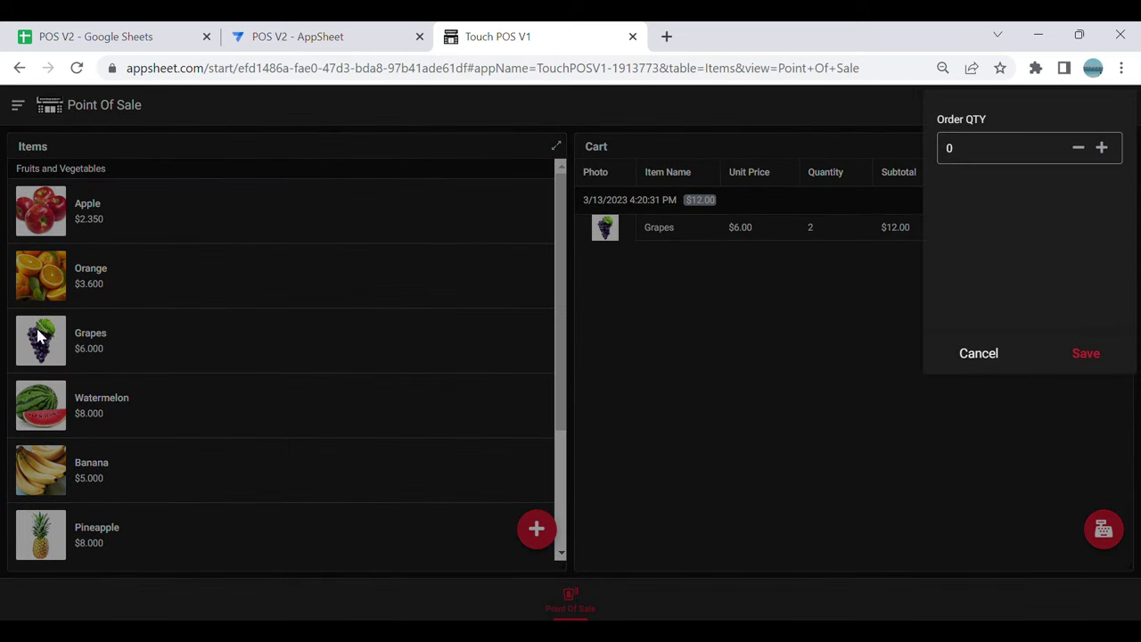
click(994, 158)
Step: Return to the POS V2 editor and create a new action on the Items table named Input QTY
click(299, 36)
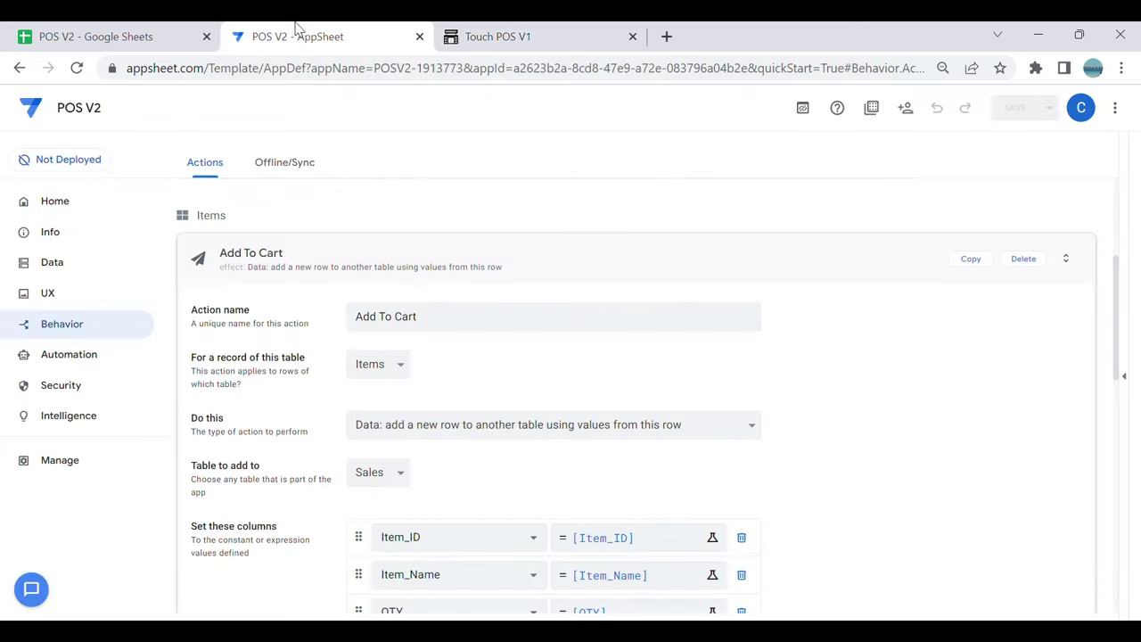
click(570, 263)
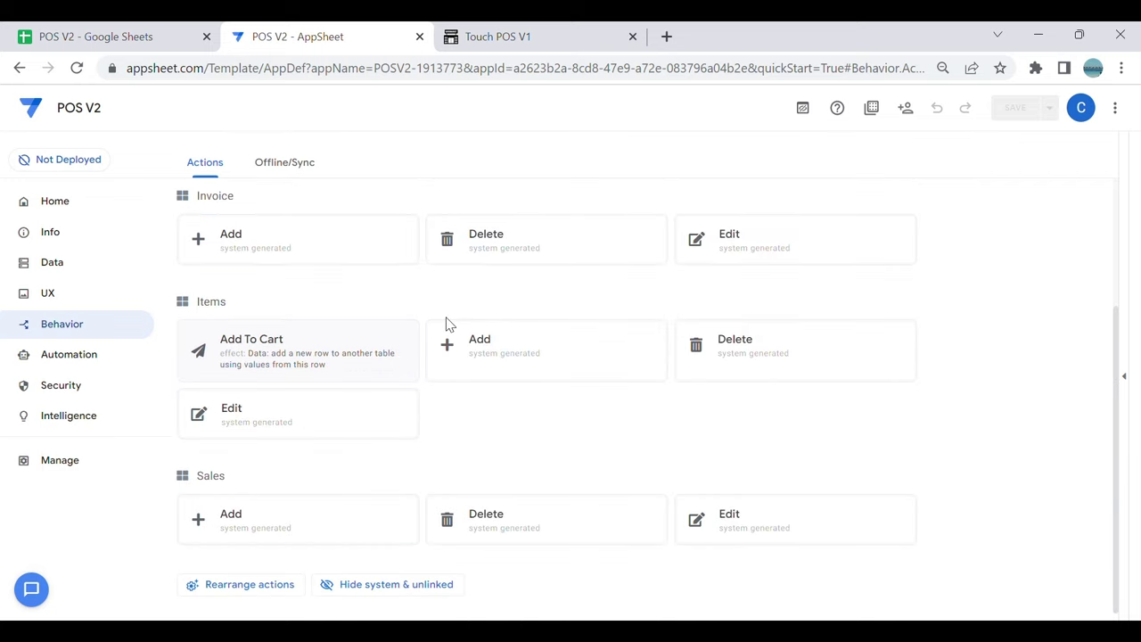
scroll(360, 371, up, 3)
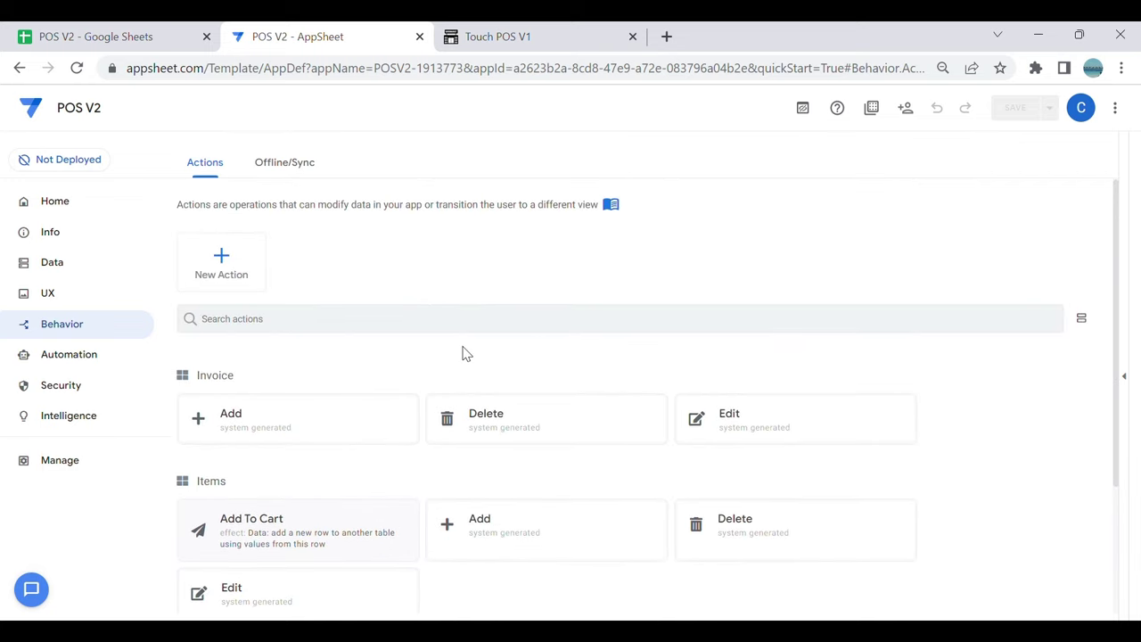
click(238, 278)
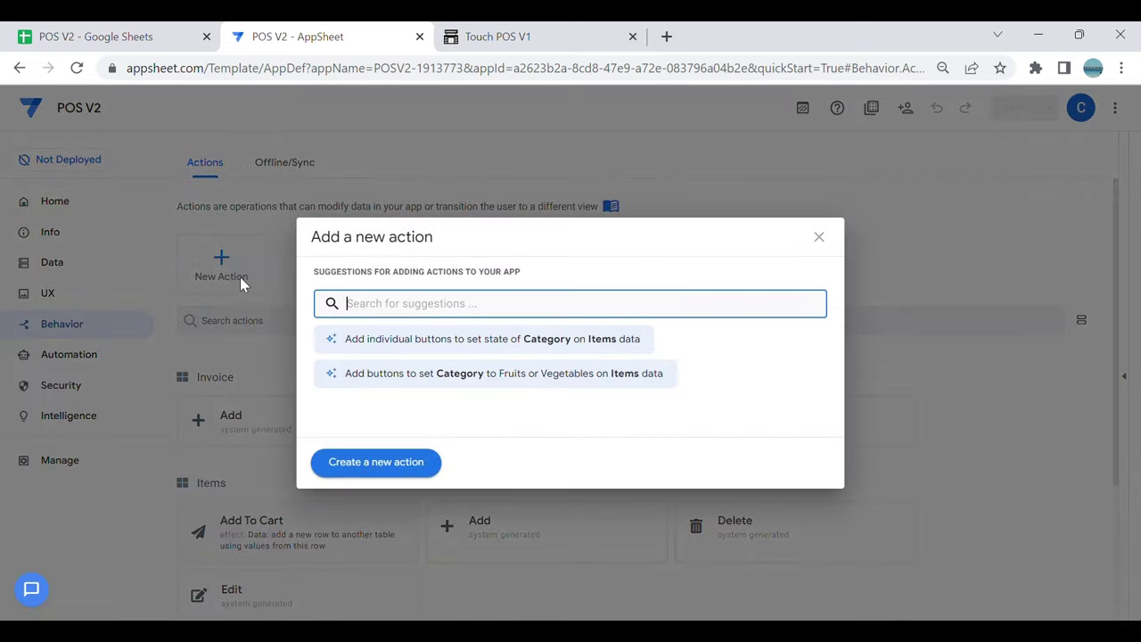
click(361, 463)
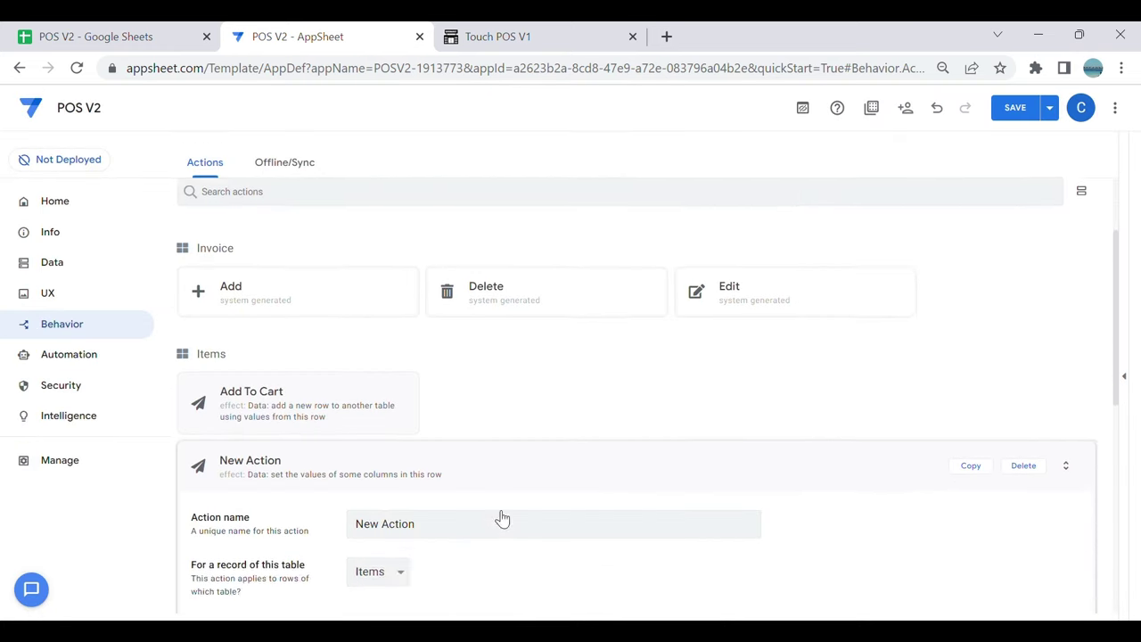
click(449, 399)
key(ctrl+a)
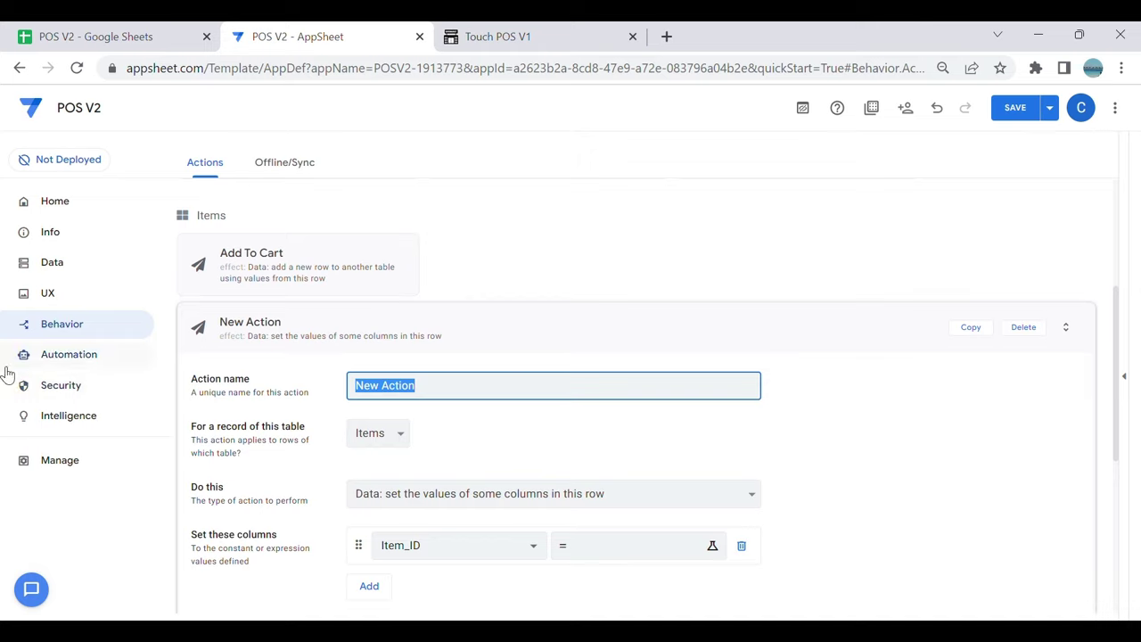
key(BackSpace)
text(Input)
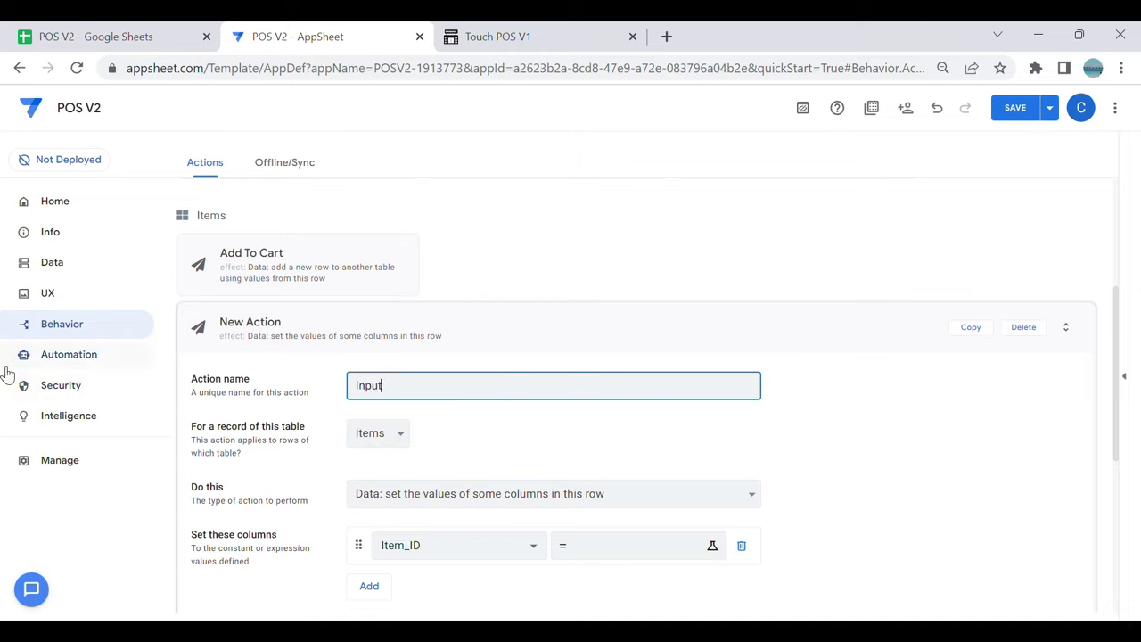
text( QTY)
Step: Make the Input QTY action set the QTY column to the expression Input(QTY,"")
scroll(426, 439, down, 3)
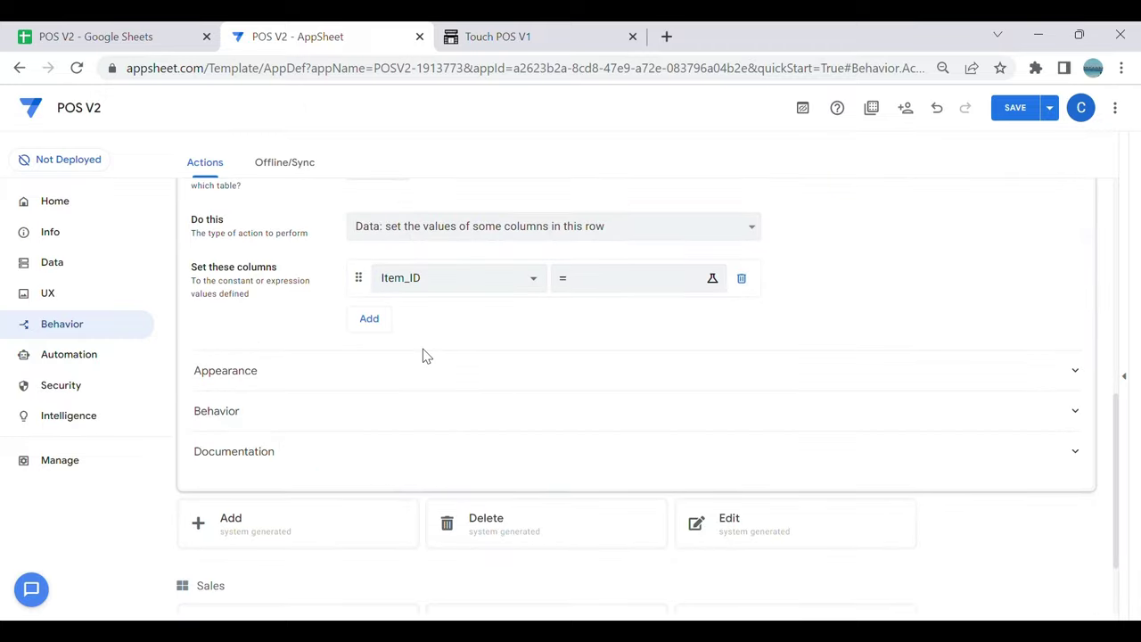
scroll(426, 357, up, 1)
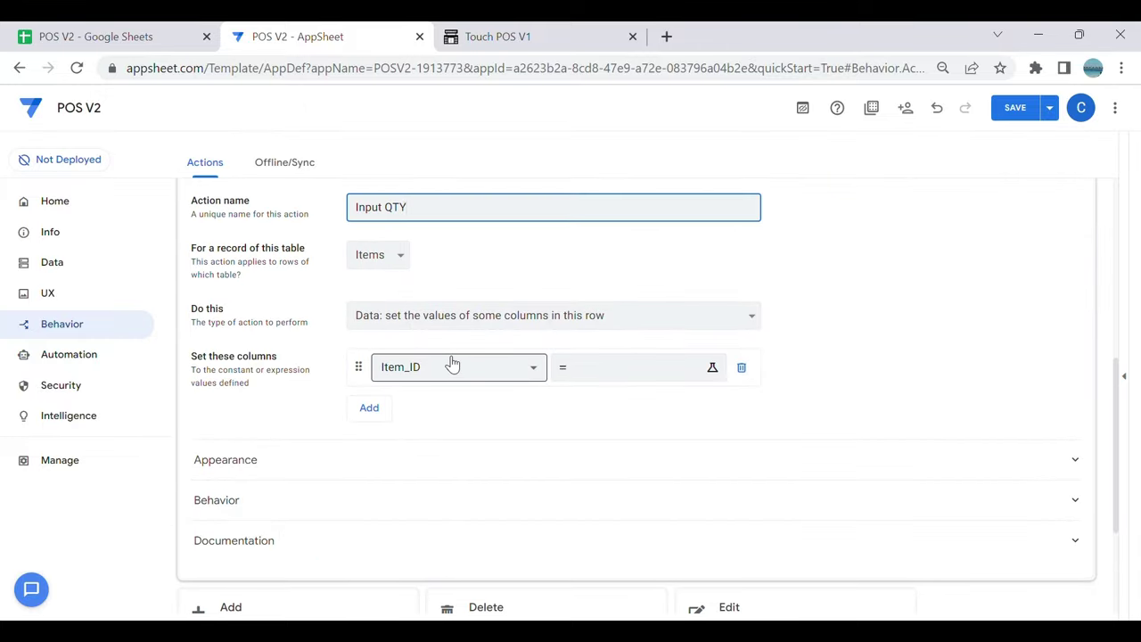
click(437, 319)
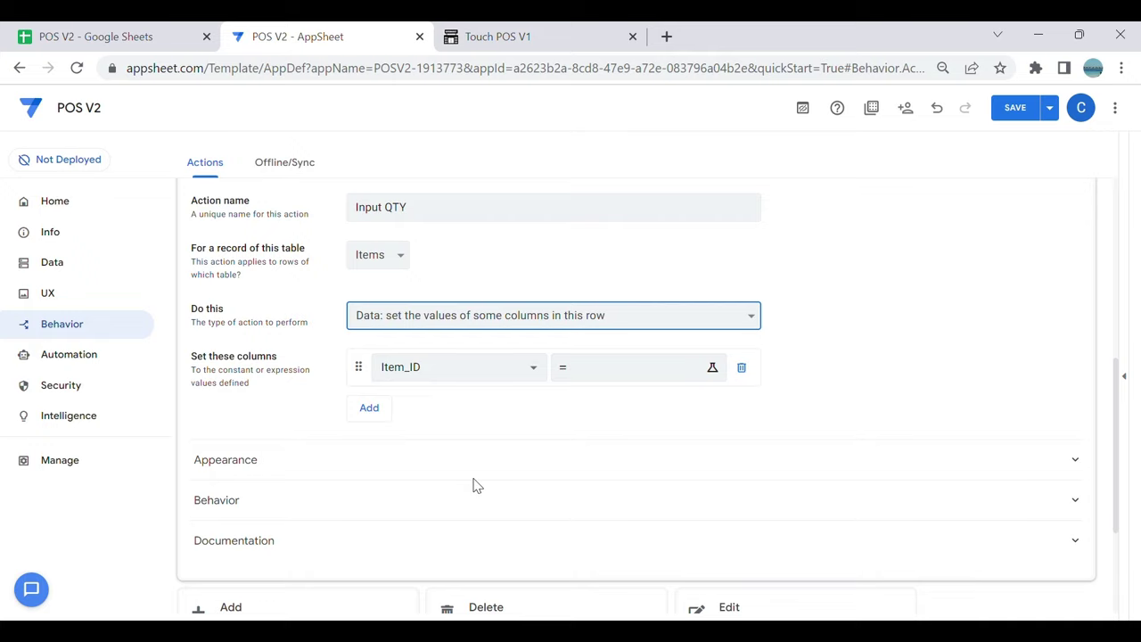
click(471, 372)
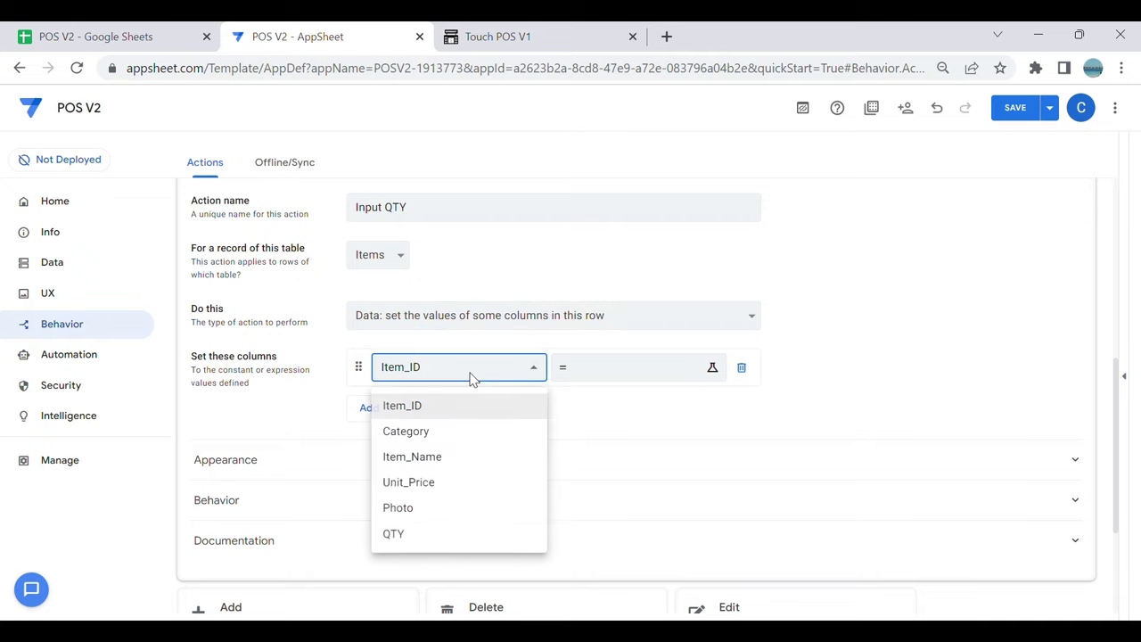
click(422, 535)
click(647, 378)
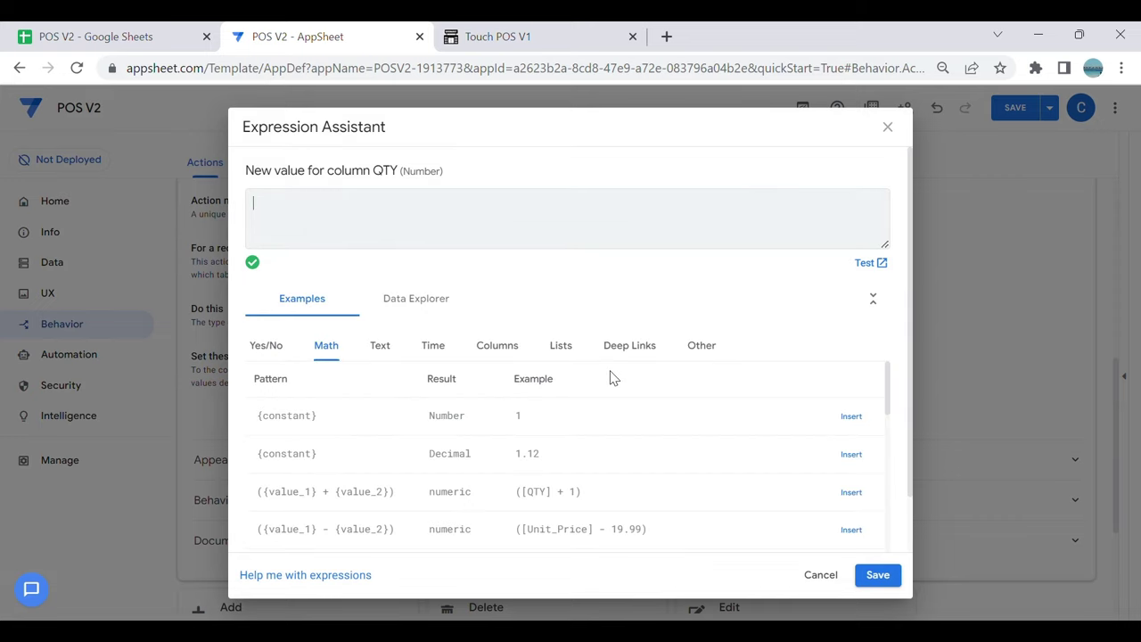
text(Input)
text(()
text("")
text(QTY)
text(,)
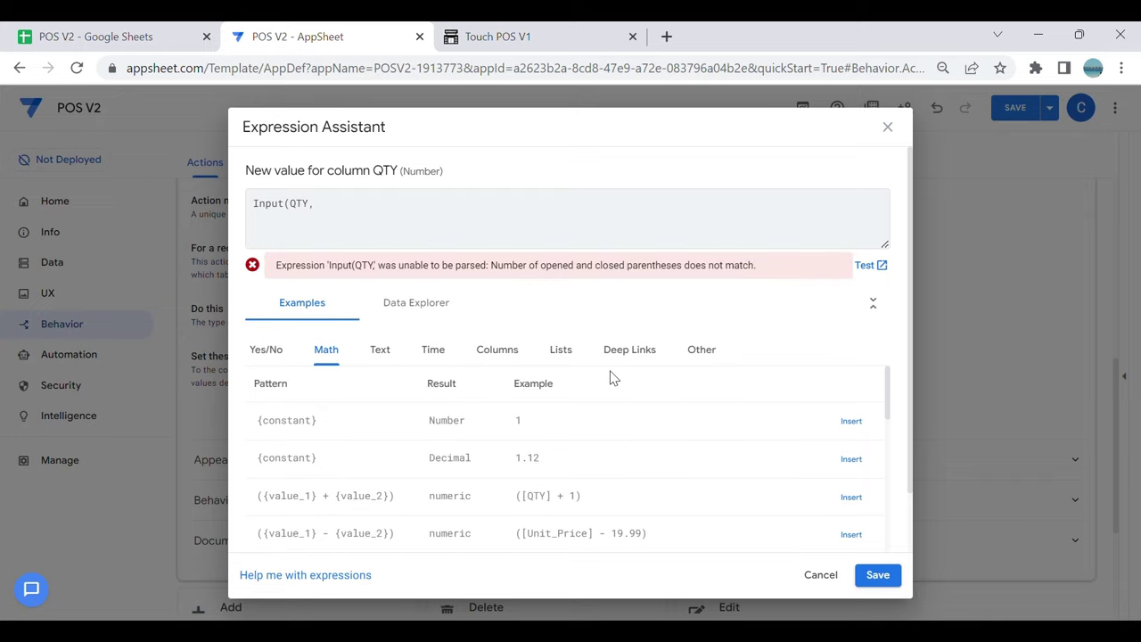
text(""))
click(878, 573)
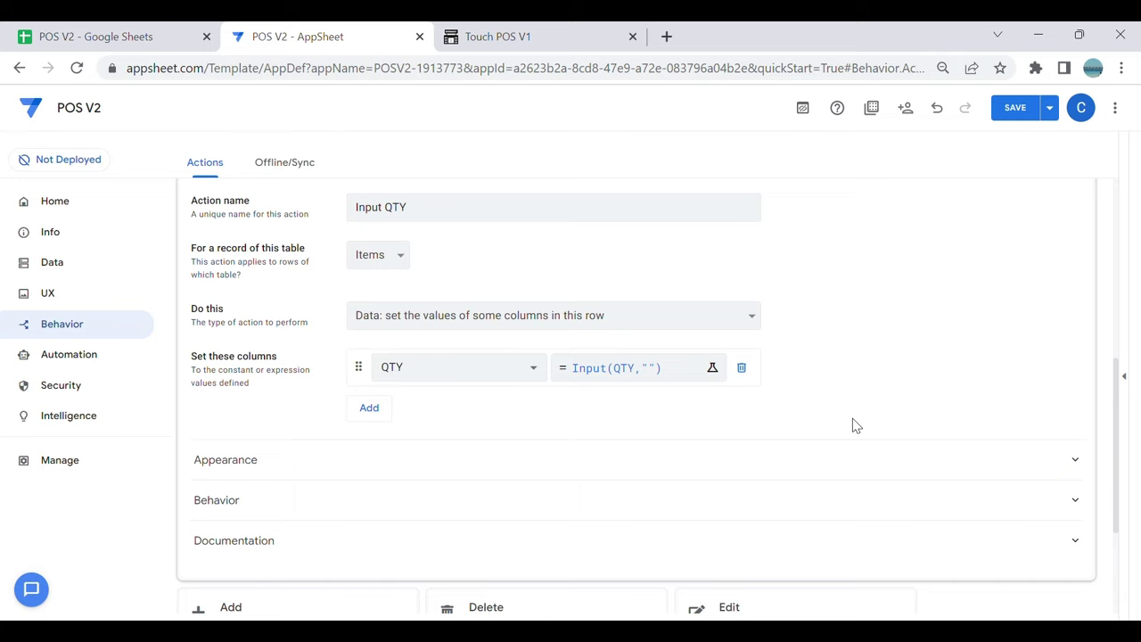
Step: Set the Input QTY action's prominence to Do not display and save the app
click(437, 465)
click(724, 425)
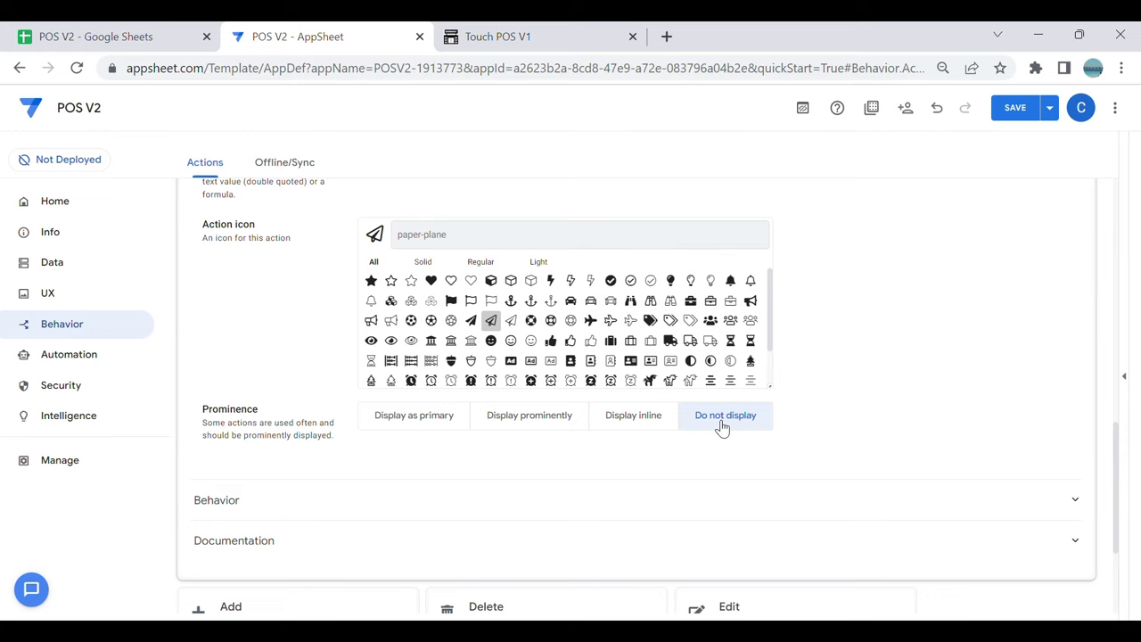
click(1001, 111)
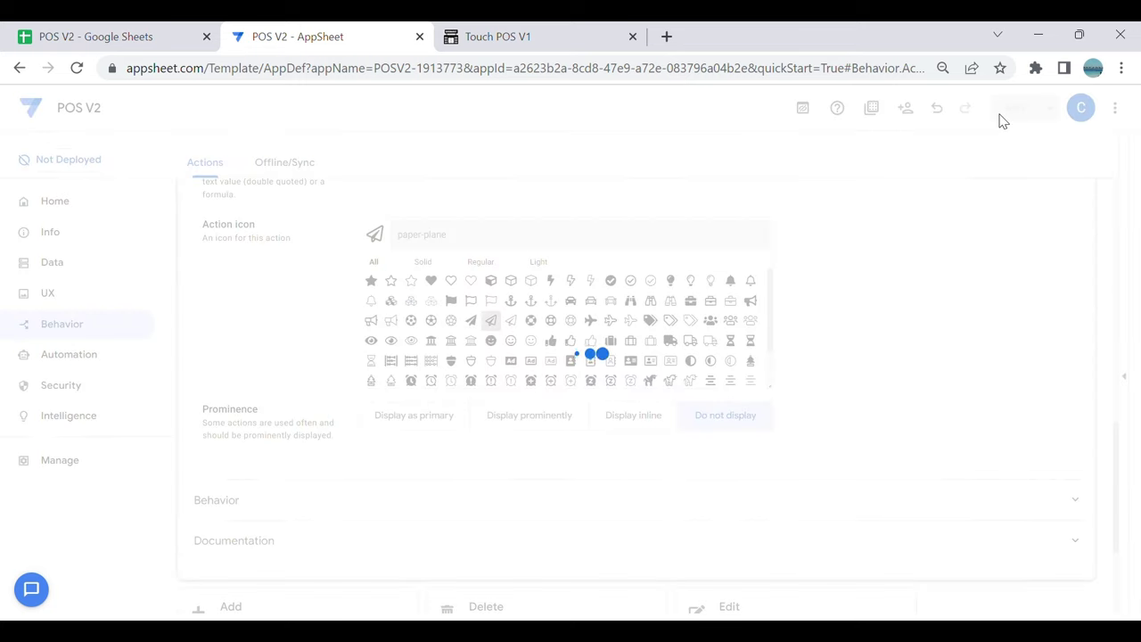
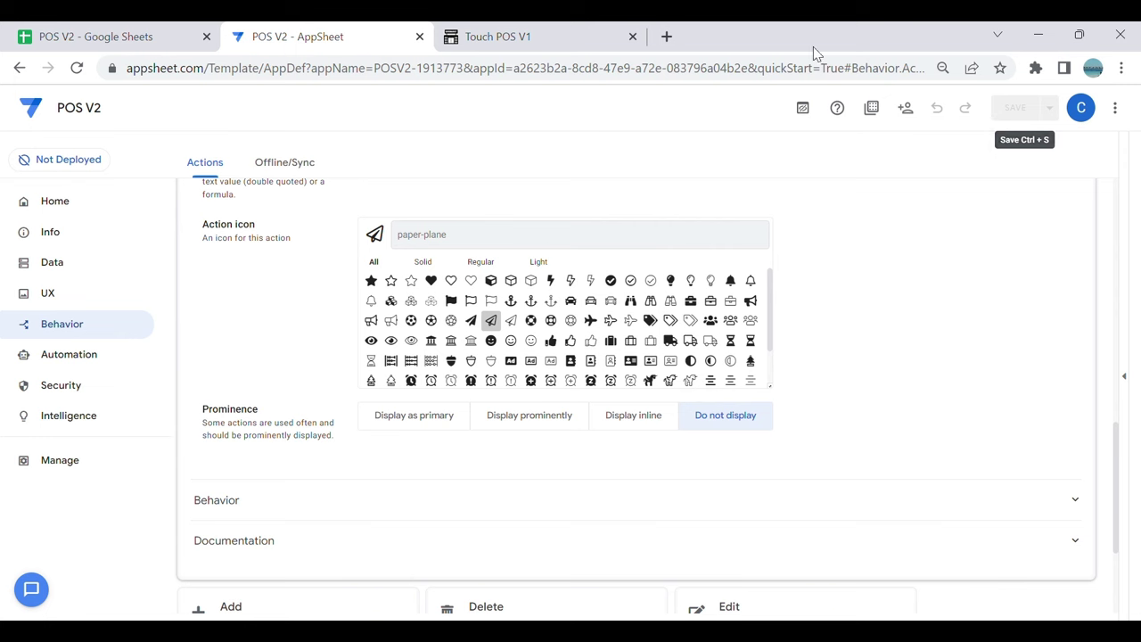
Step: In the POS V2 Google Sheet, widen the Items sheet's Photo column to fit its file paths, and compare QTY with Touch POS V1's Order QTY
click(72, 34)
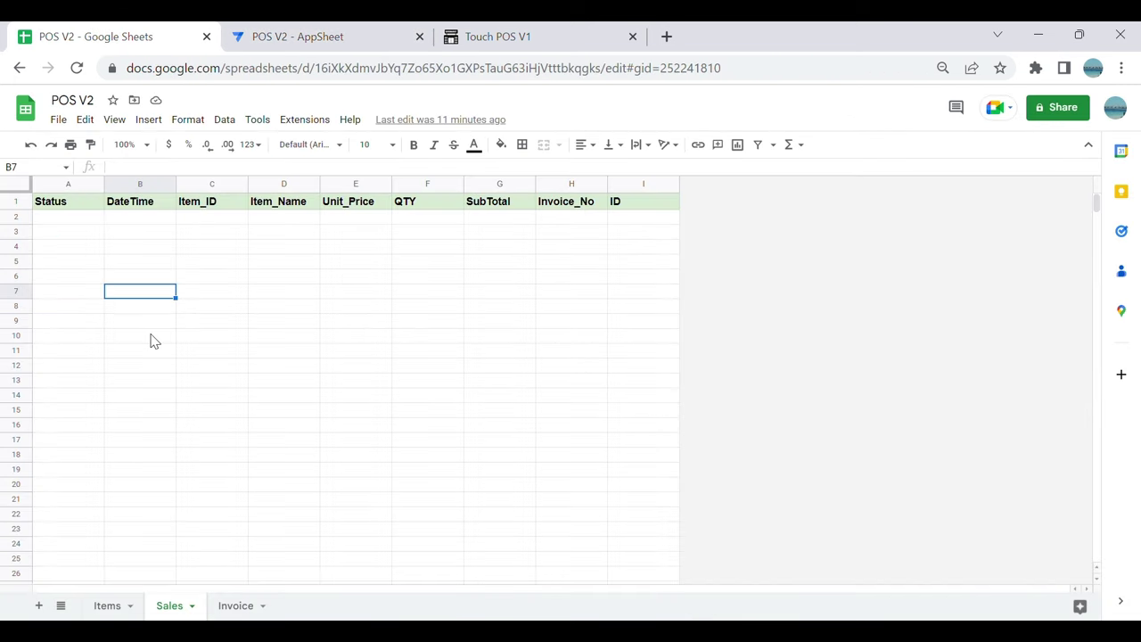
click(116, 605)
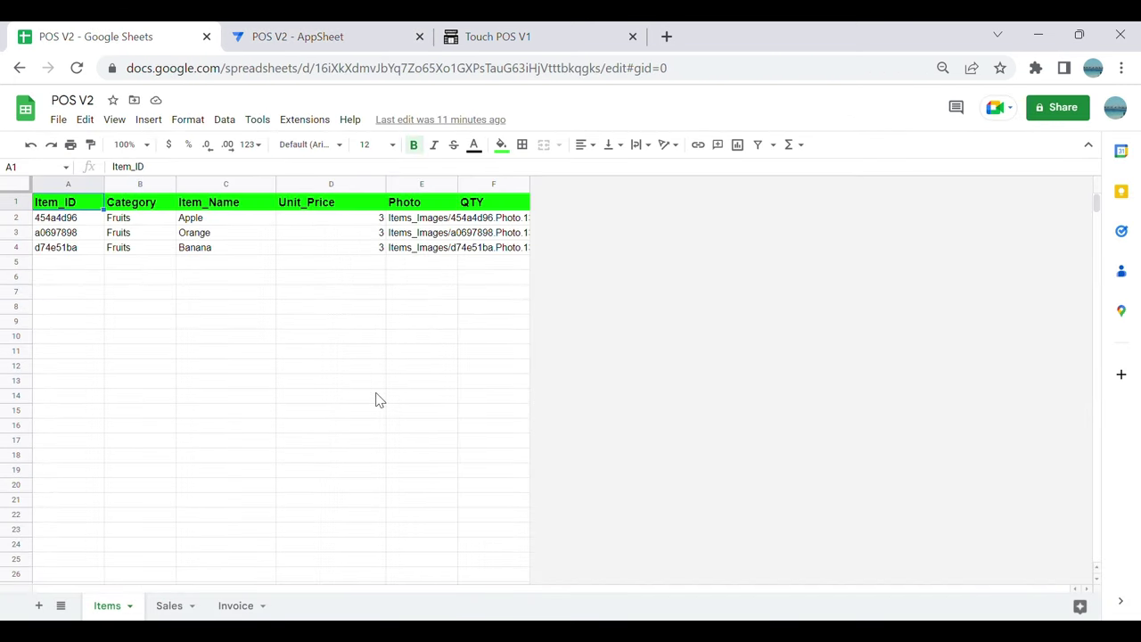
drag(458, 189, 572, 189)
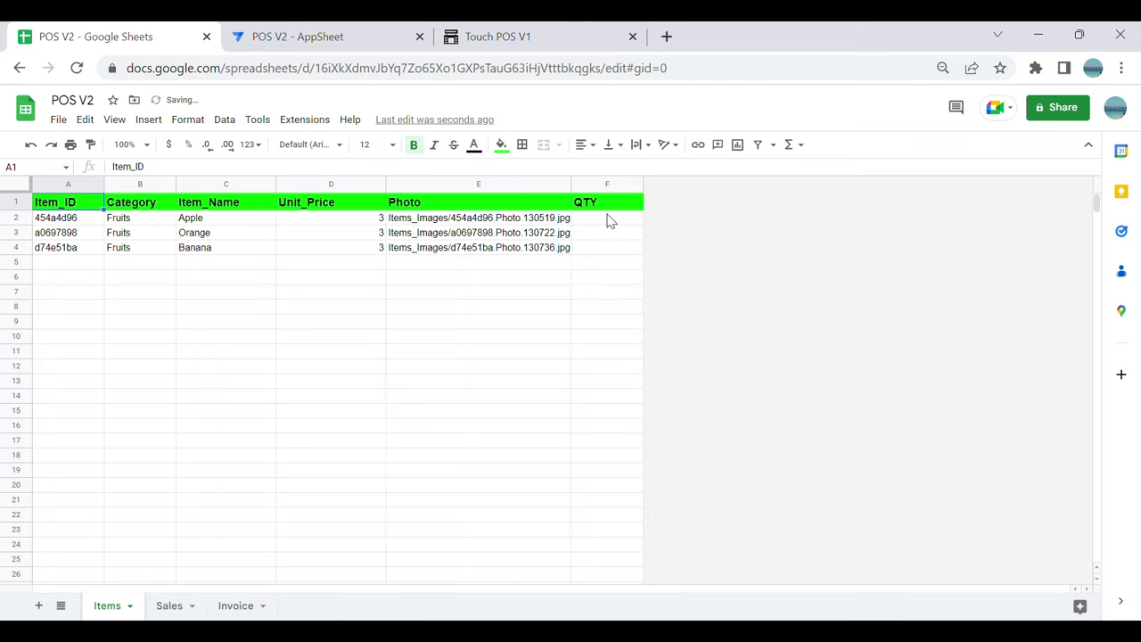
click(606, 219)
click(556, 40)
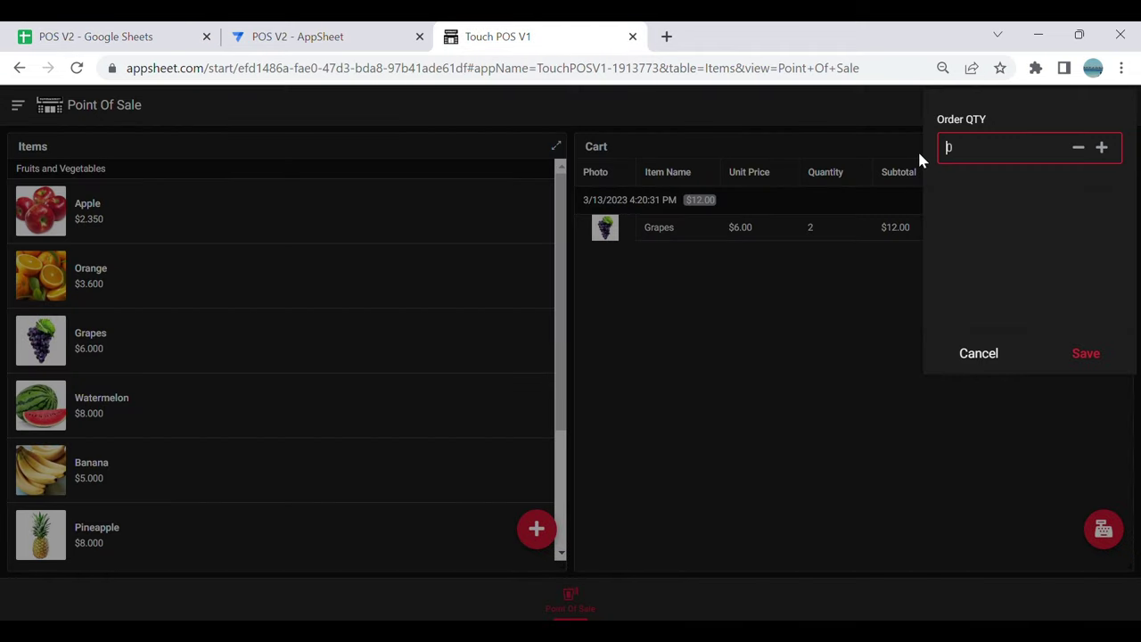
Step: Save the Grapes order of 2 in Touch POS V1, and examine the QTY column in the POS V2 Google Sheet's Items sheet
click(1089, 354)
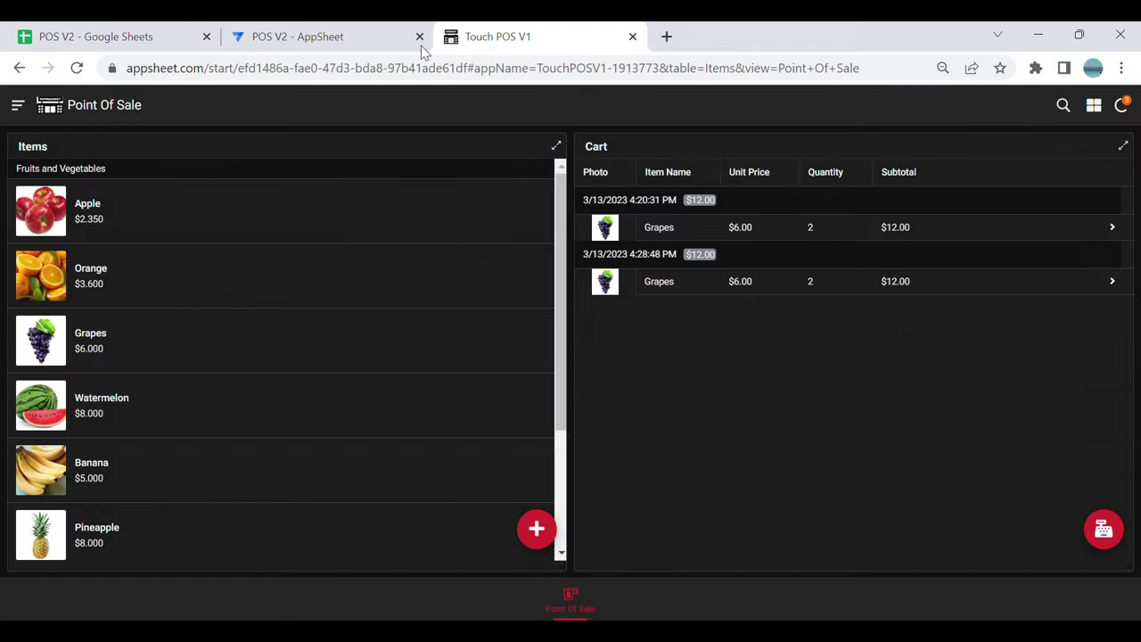
click(129, 29)
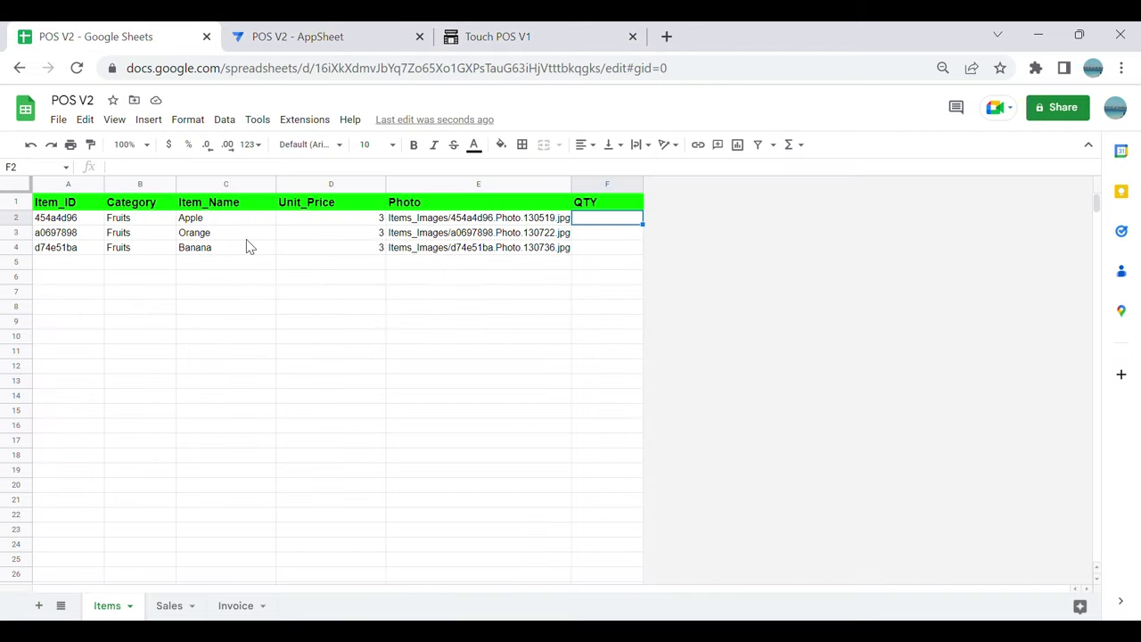
click(158, 234)
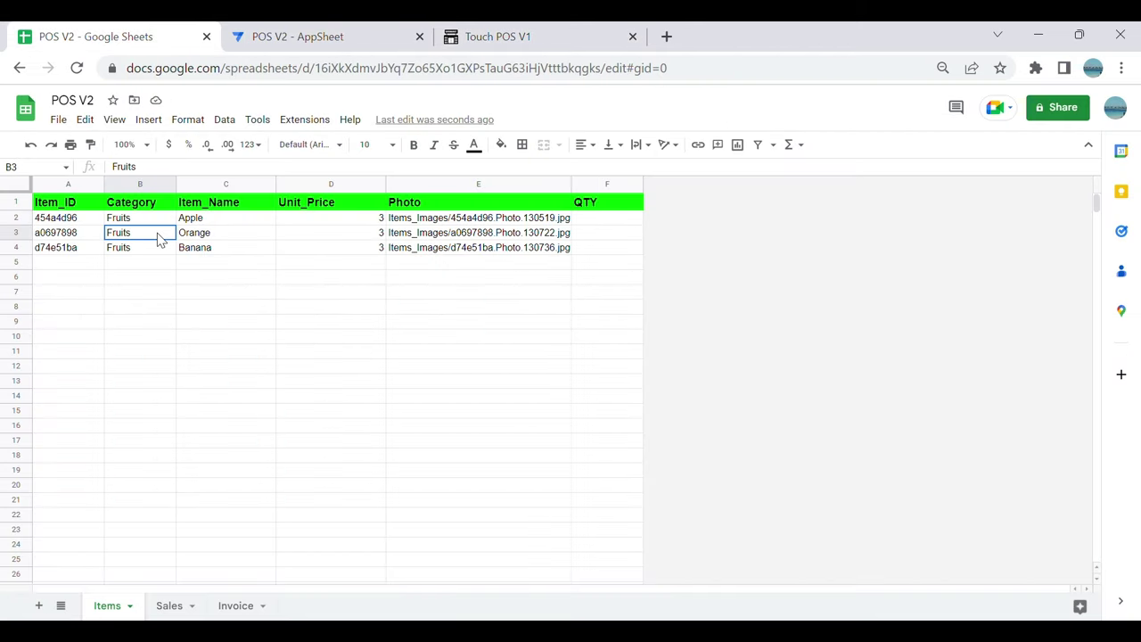
click(612, 222)
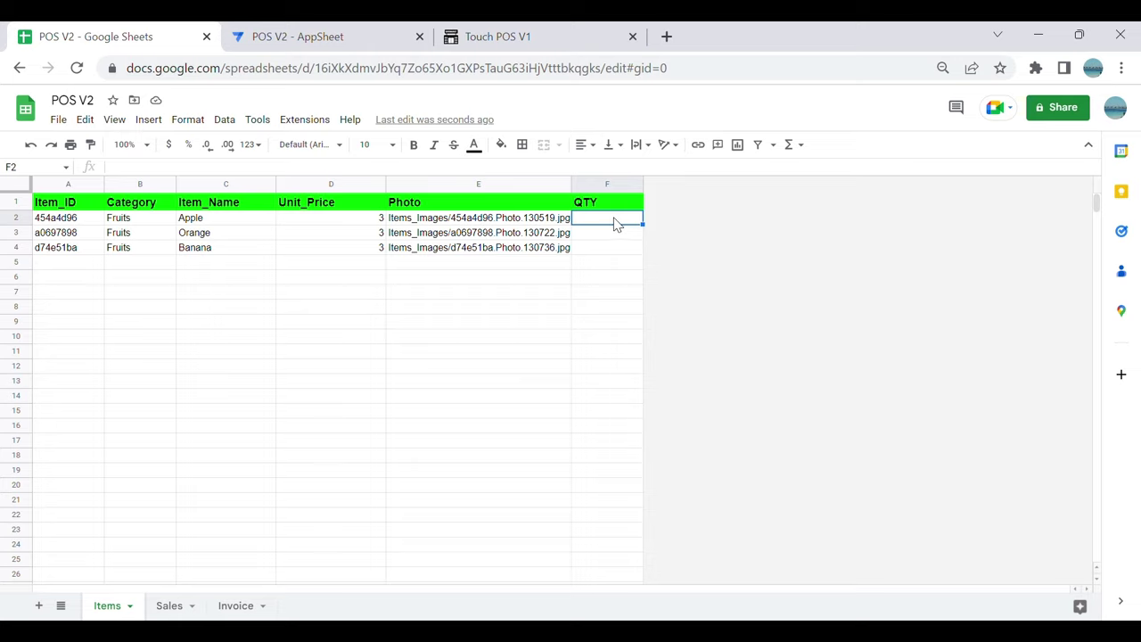
click(538, 221)
click(621, 226)
double_click(613, 224)
click(627, 249)
click(627, 223)
Step: Return to the POS V2 editor and create a new action on the Items table named Set QTY To Zero
click(303, 39)
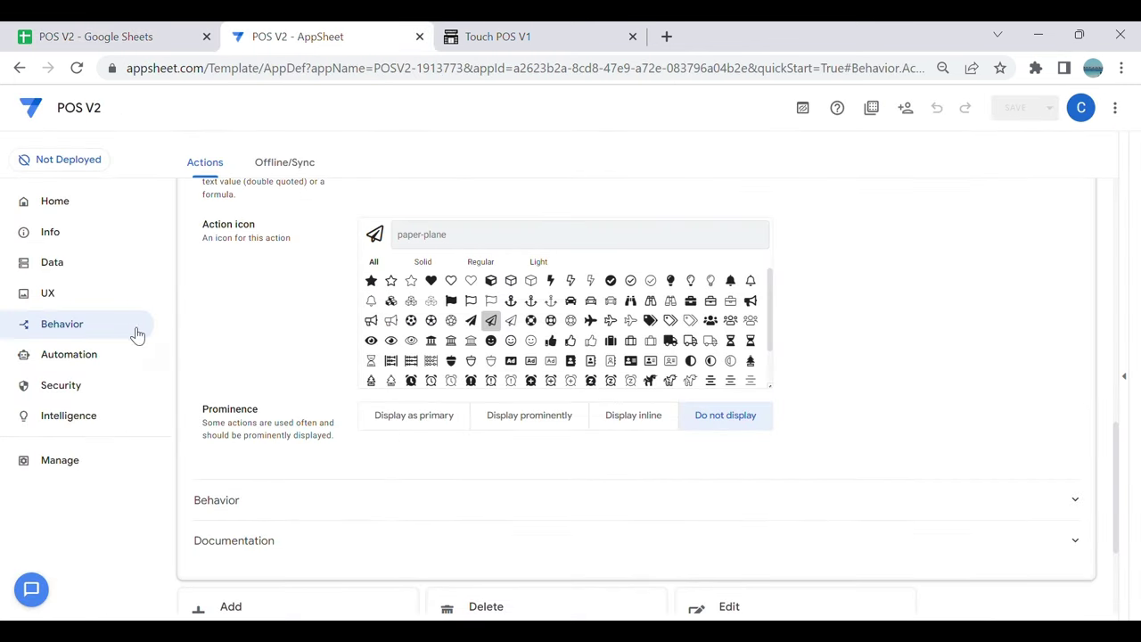
scroll(558, 451, up, 10)
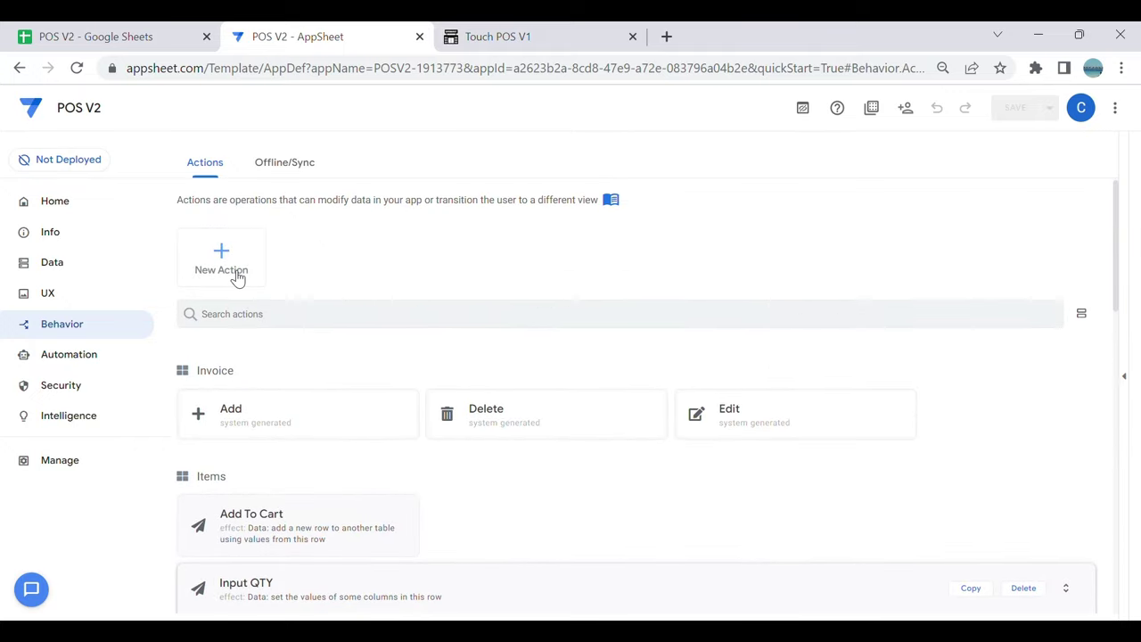
click(237, 278)
click(407, 470)
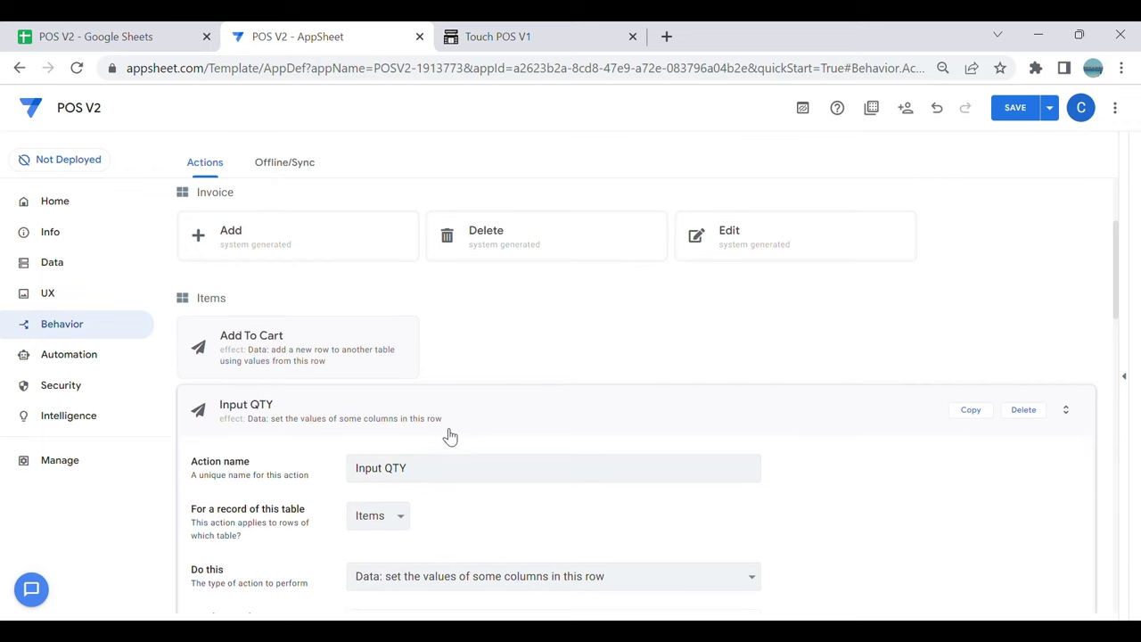
click(487, 479)
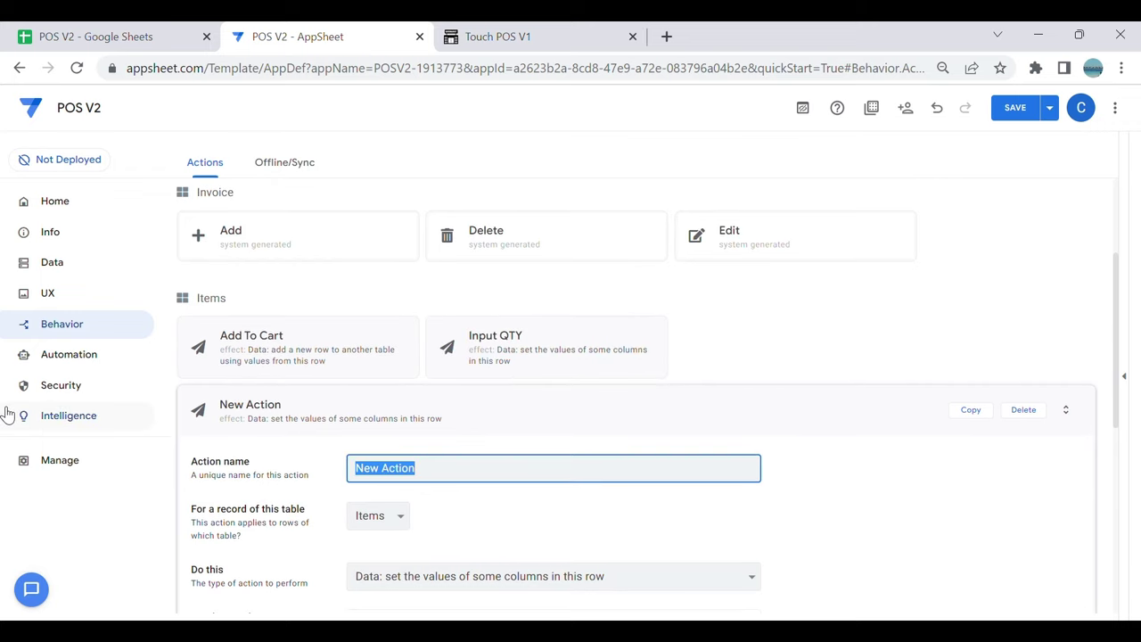
key(BackSpace)
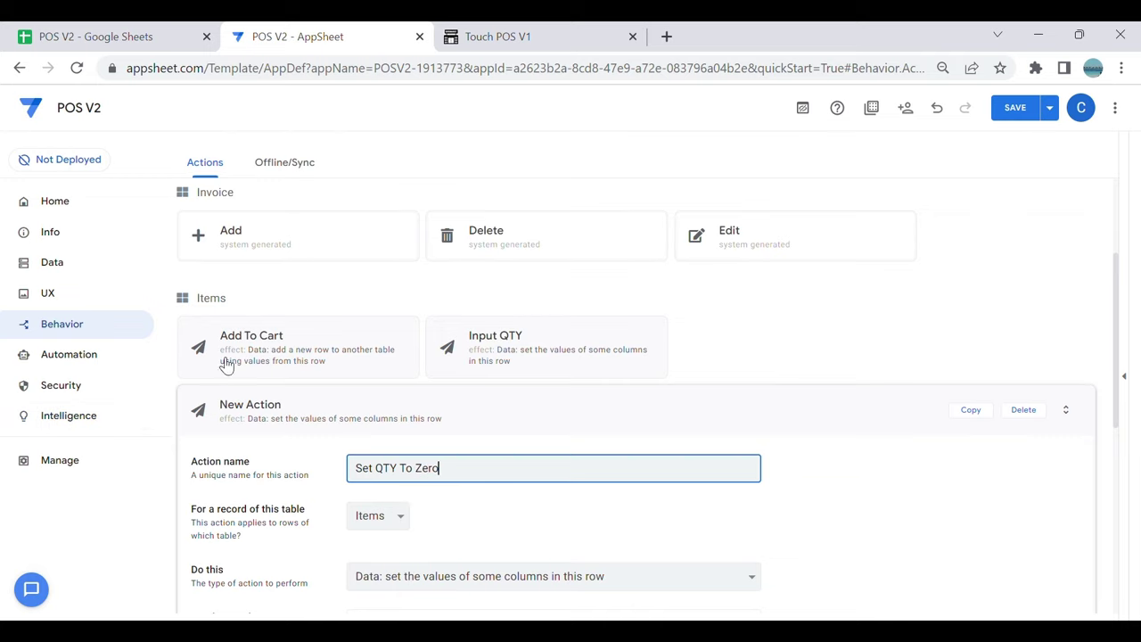
Step: Make the Set QTY To Zero action set the QTY column to the expression ""
scroll(226, 366, down, 1)
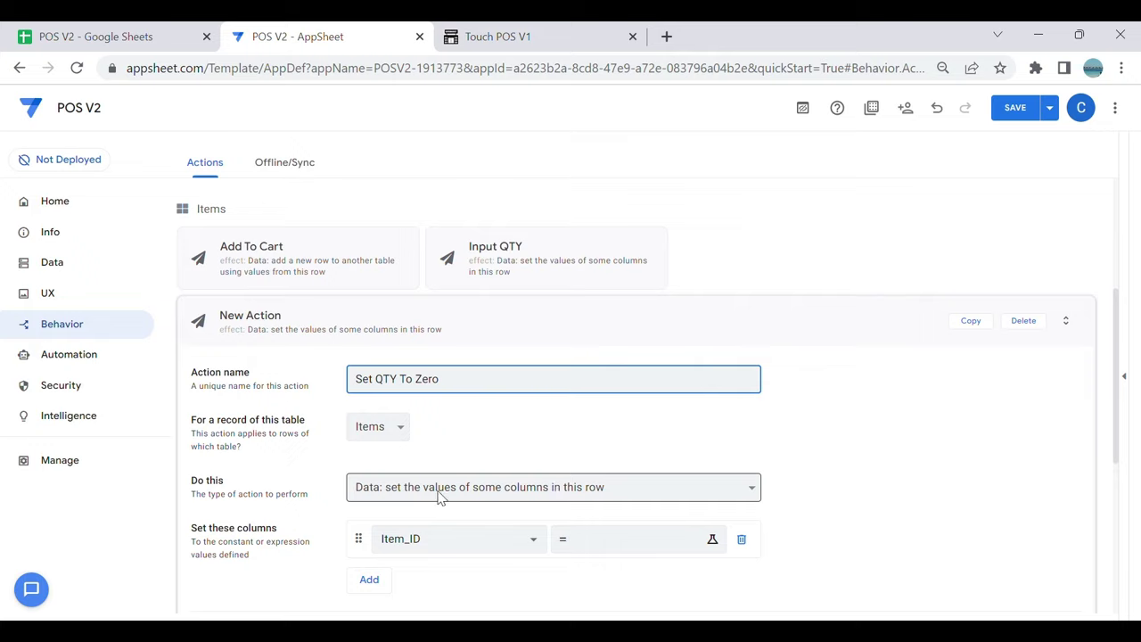
click(481, 547)
click(449, 599)
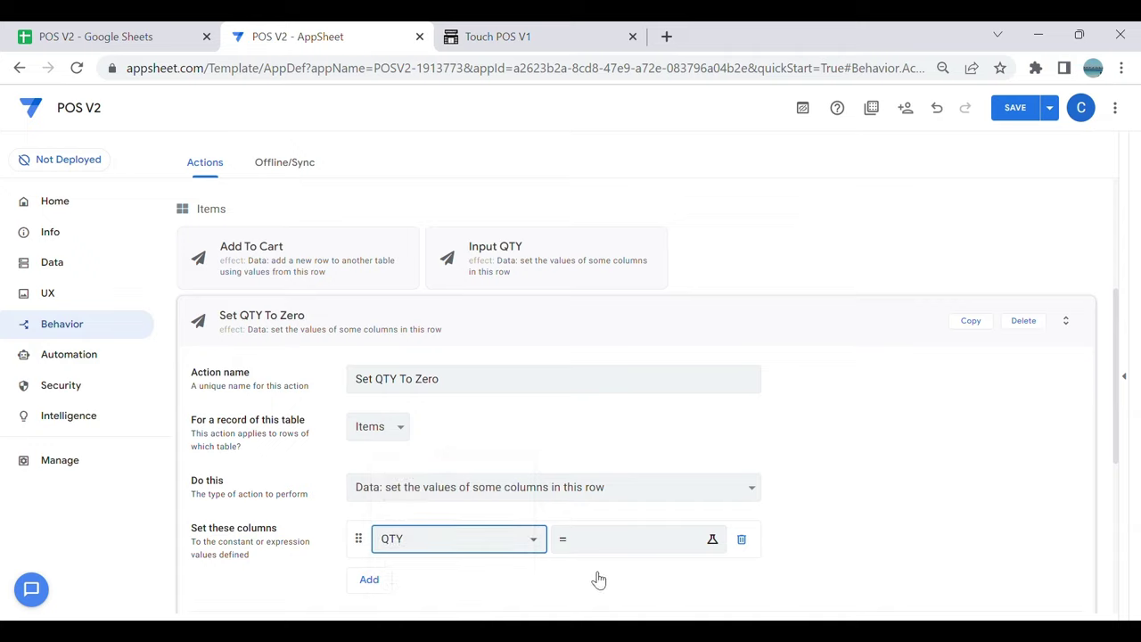
click(613, 550)
text("")
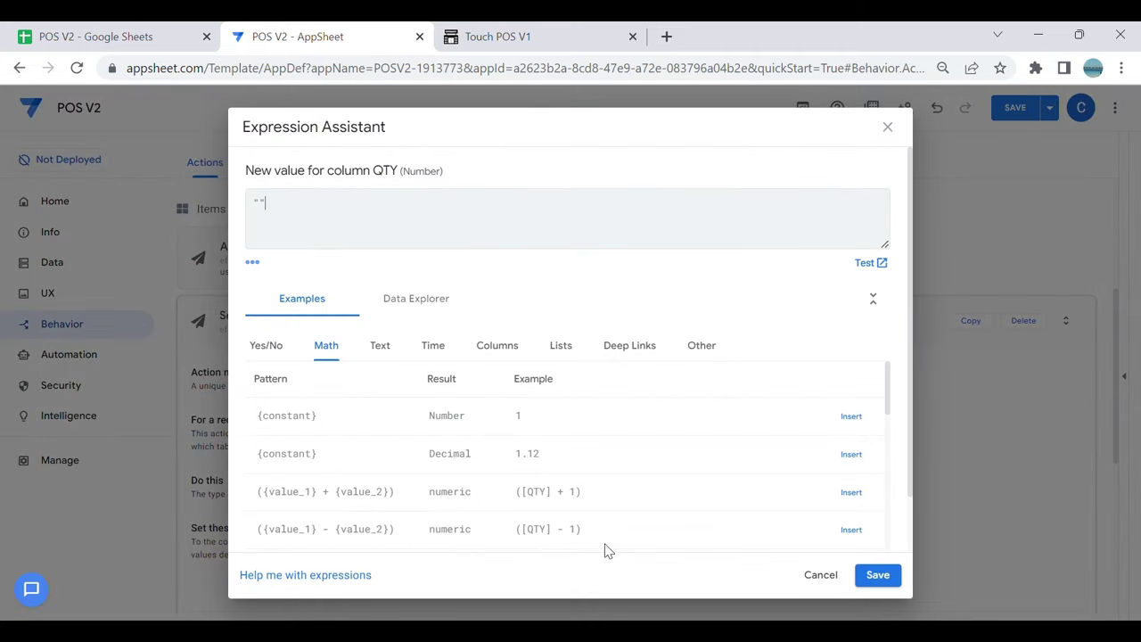
click(877, 574)
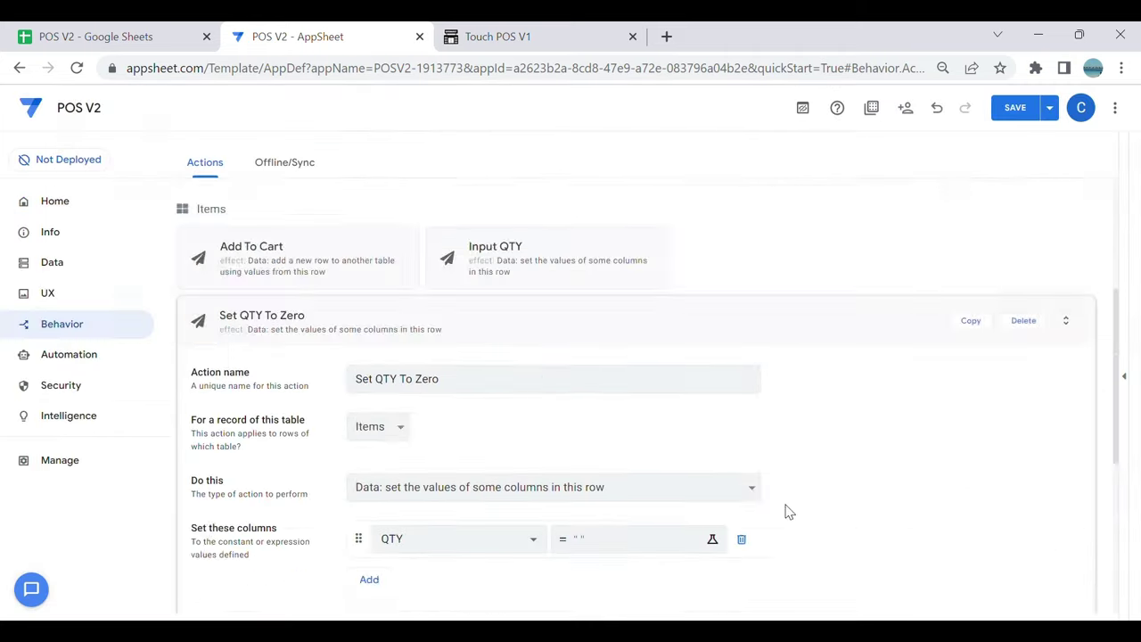
Step: Set the Set QTY To Zero action's prominence to Do not display and save the app
scroll(640, 417, down, 4)
scroll(640, 418, down, 2)
click(280, 282)
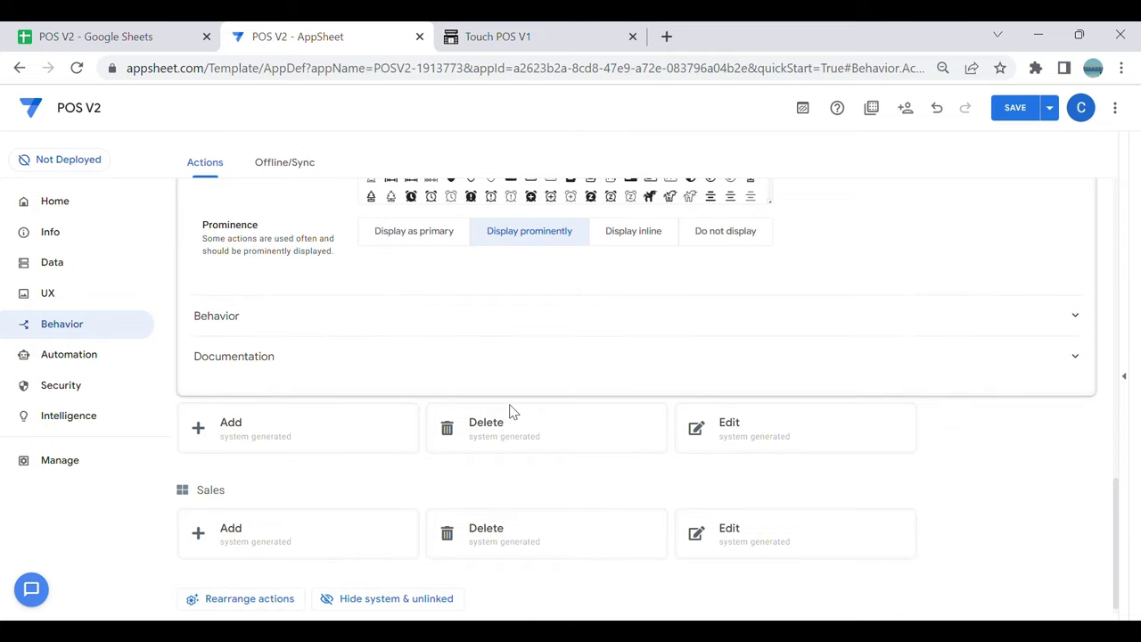
click(725, 231)
click(1021, 112)
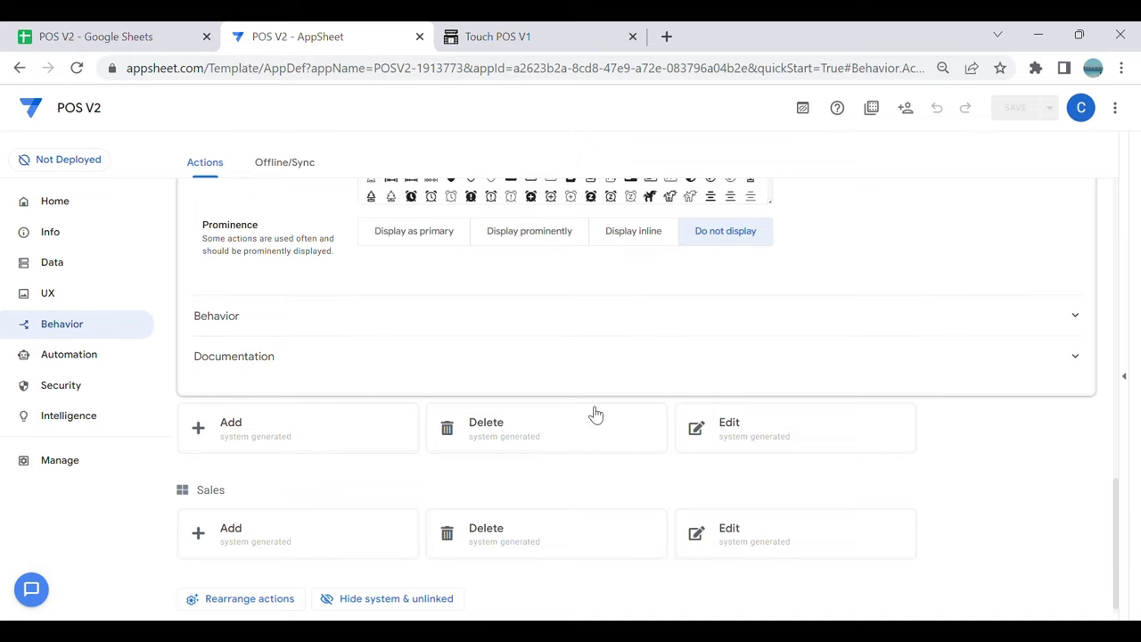
Step: Collapse the Set QTY To Zero action's settings and start adding another action
scroll(525, 396, up, 10)
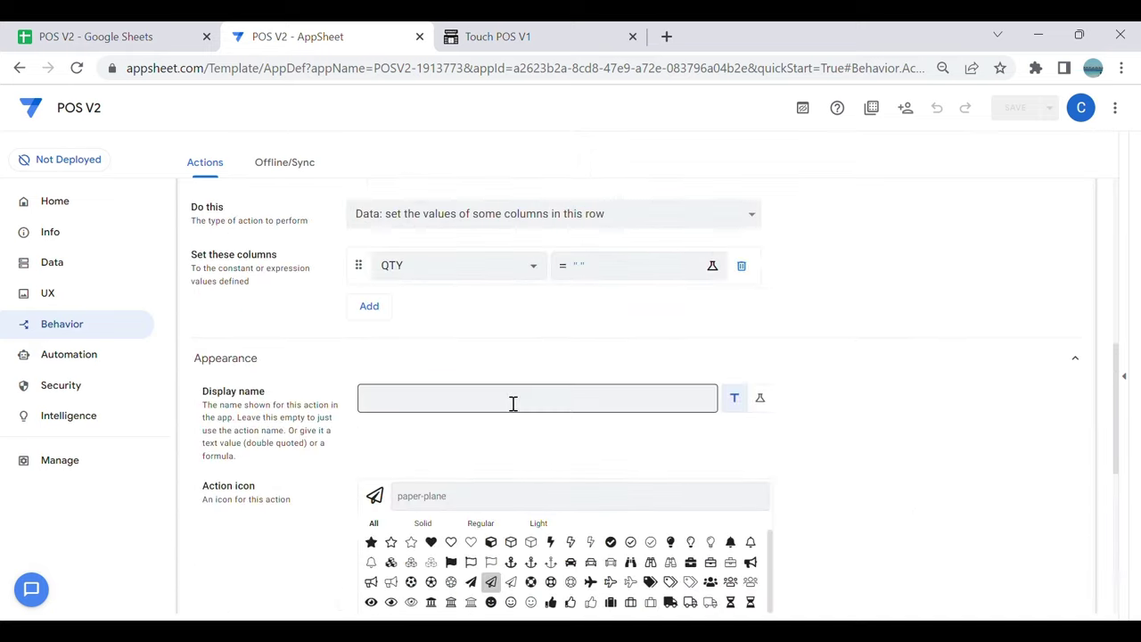
click(588, 234)
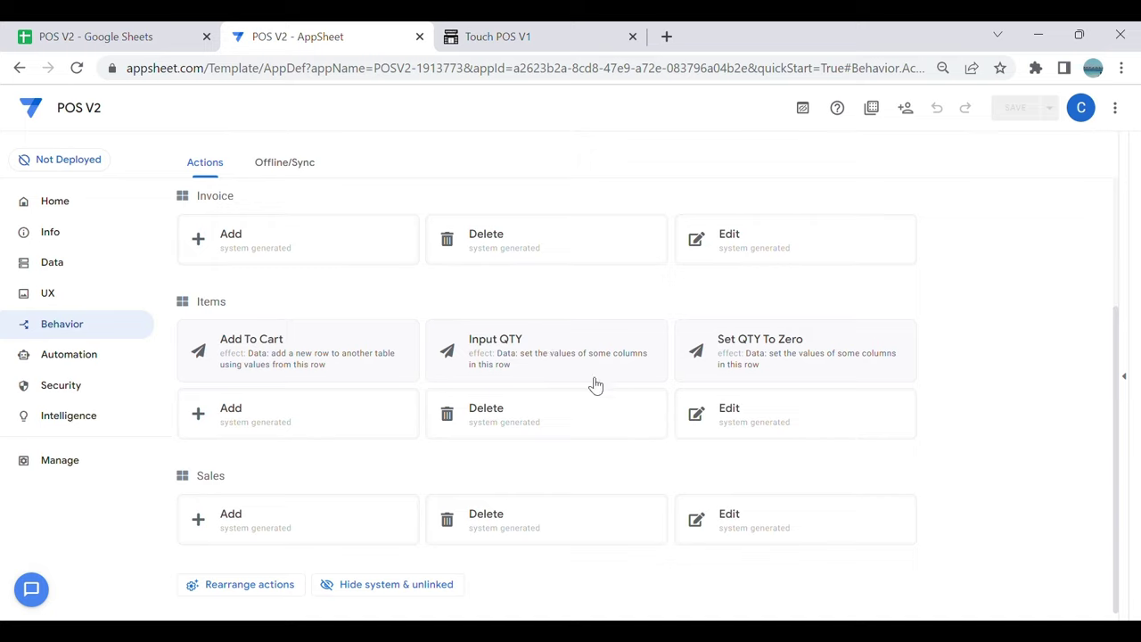
scroll(400, 346, up, 2)
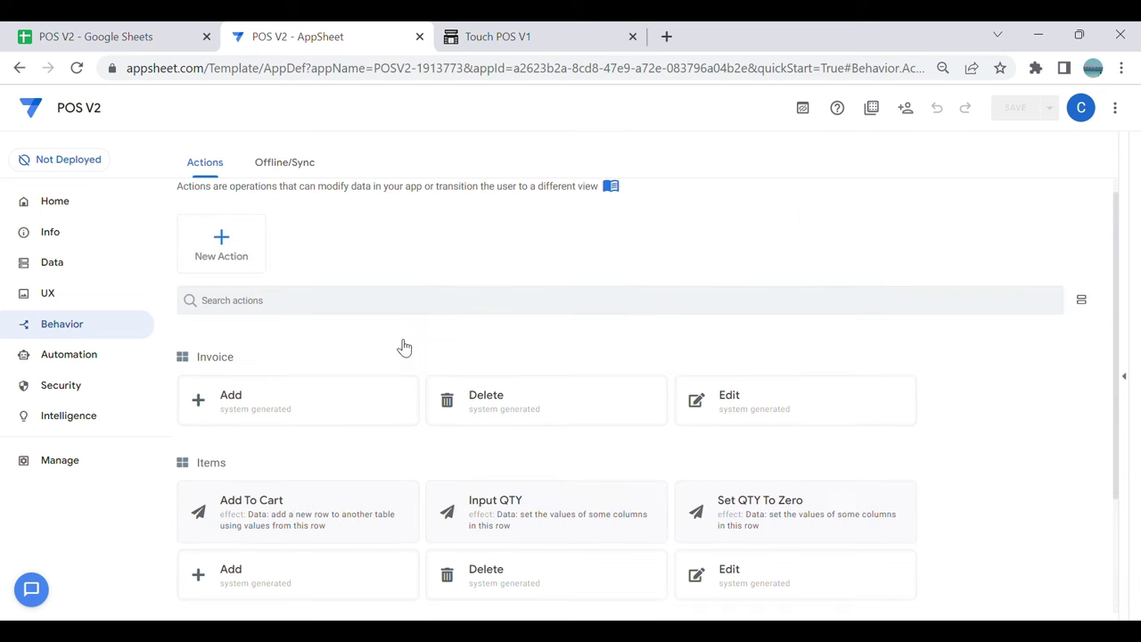
click(230, 270)
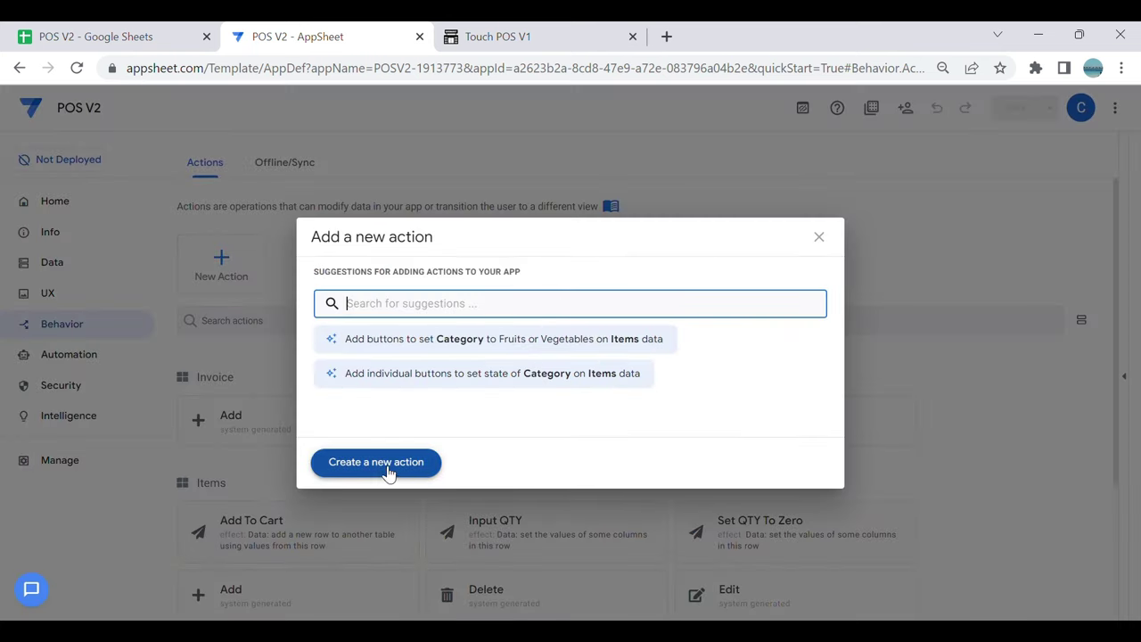
Step: Switch to Touch POS V1 and add Grapes to the cart with an order quantity of 2
click(499, 36)
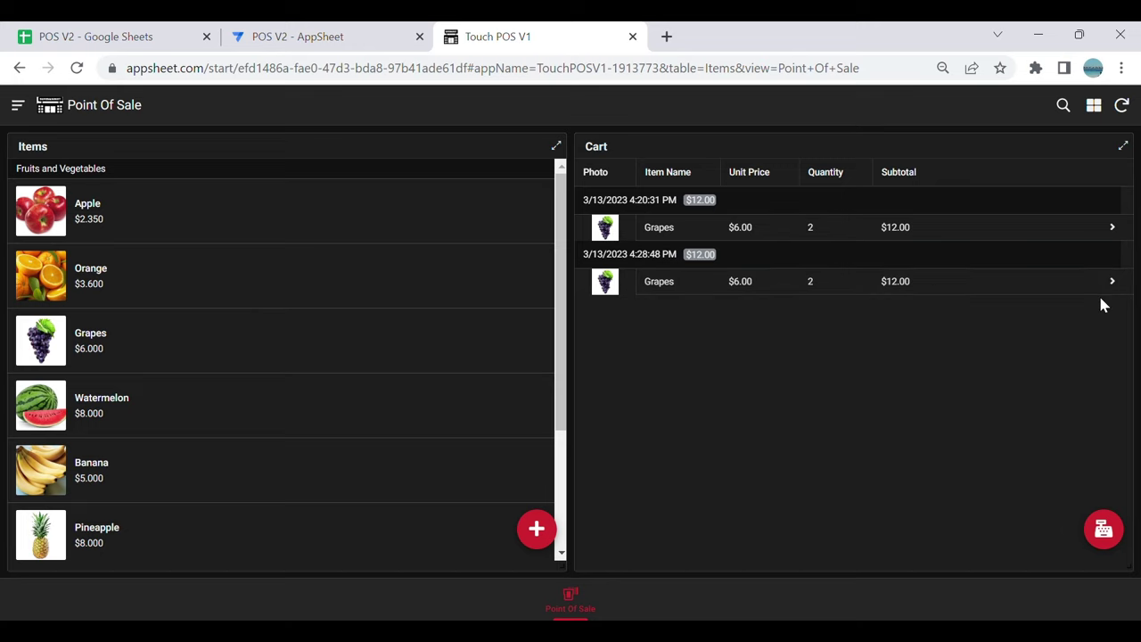
click(159, 333)
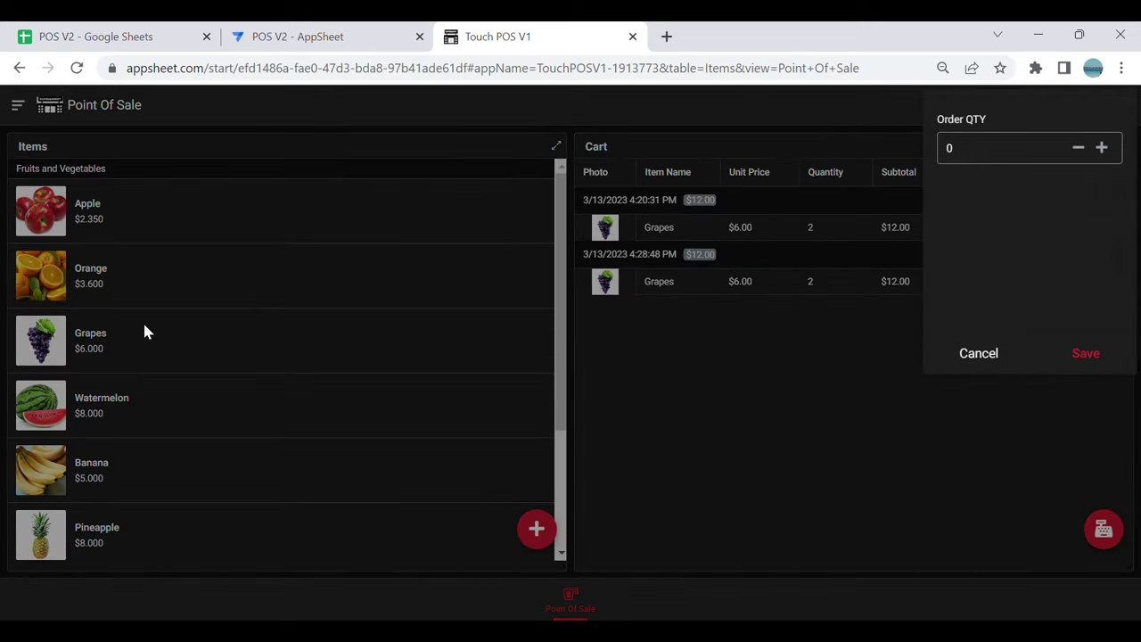
click(1016, 160)
click(1103, 352)
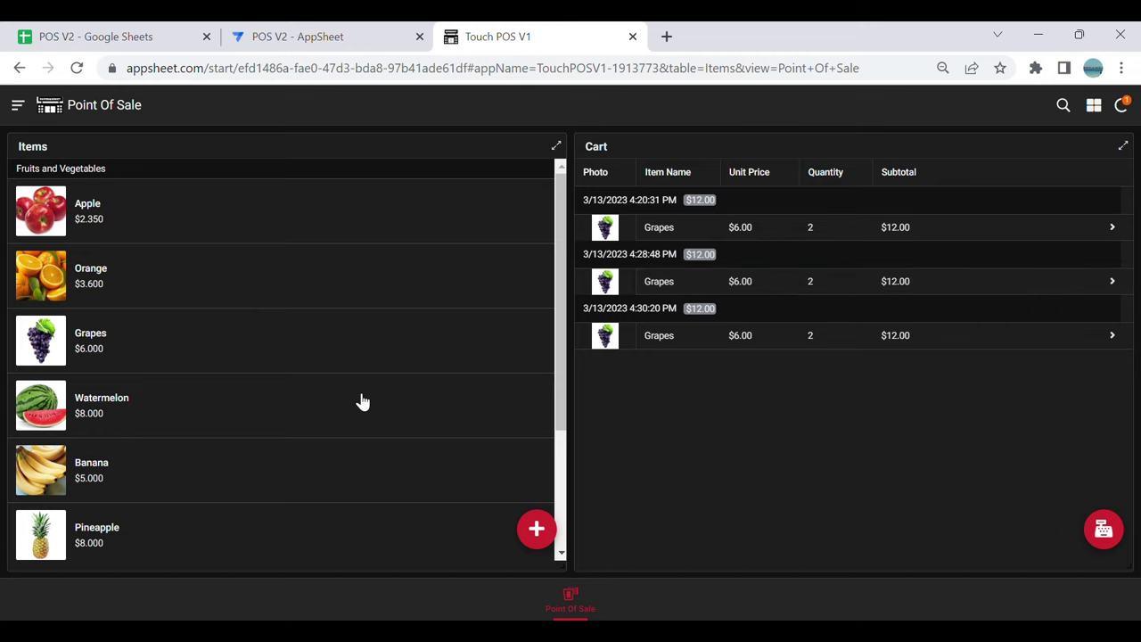
Step: Add Orange with a quantity of 2 and Watermelon with a quantity of 1 to the Touch POS V1 cart
click(329, 277)
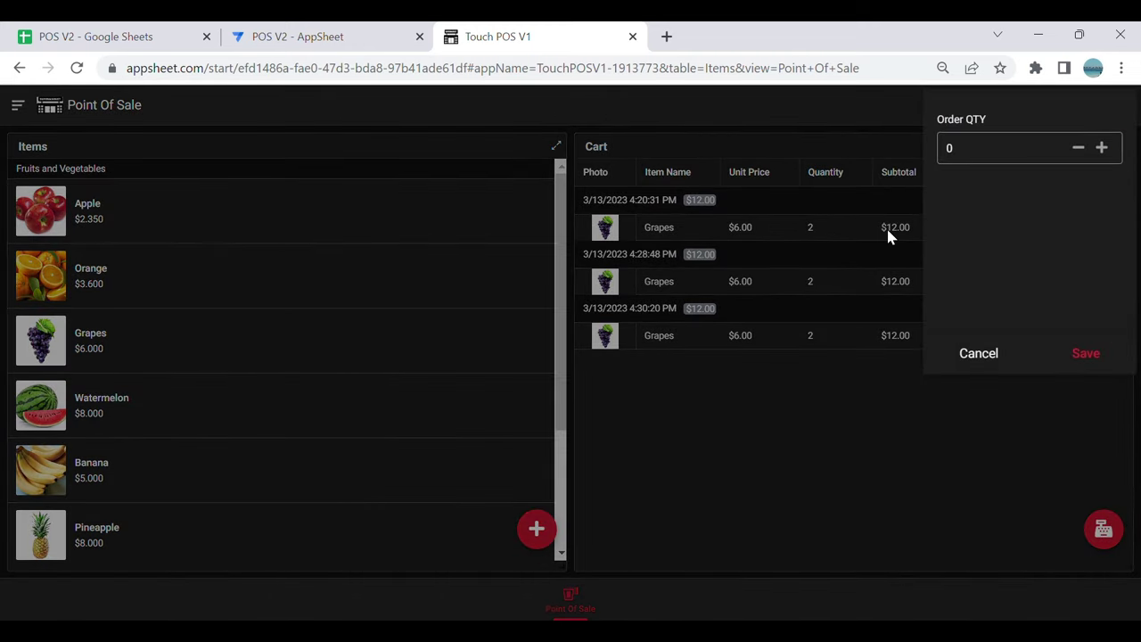
click(1101, 147)
click(1101, 147)
click(1085, 357)
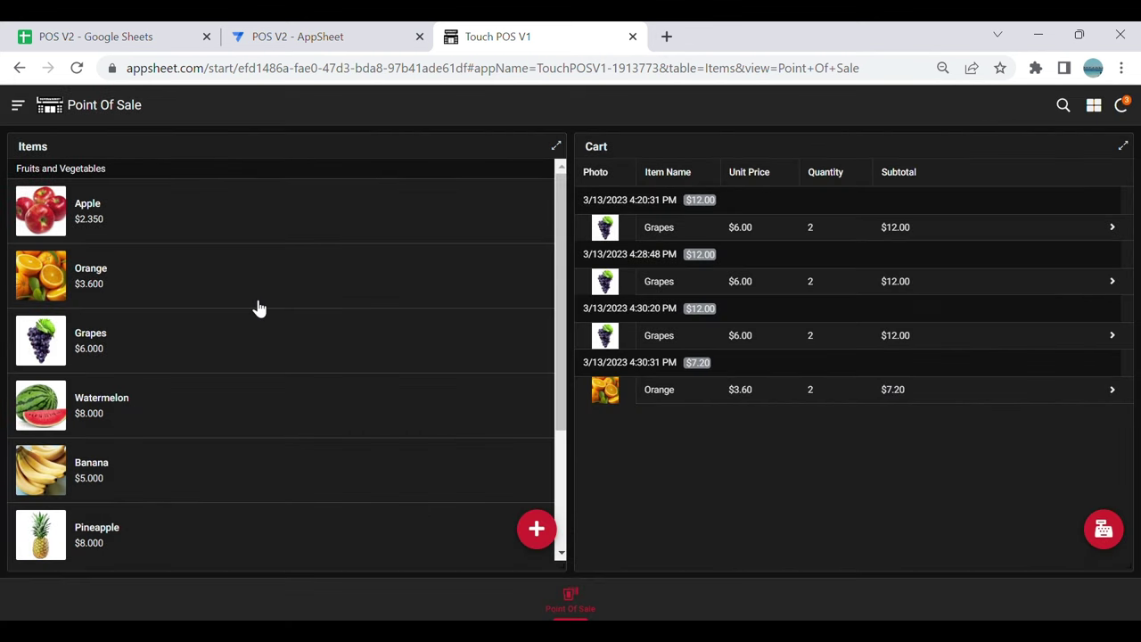
click(301, 406)
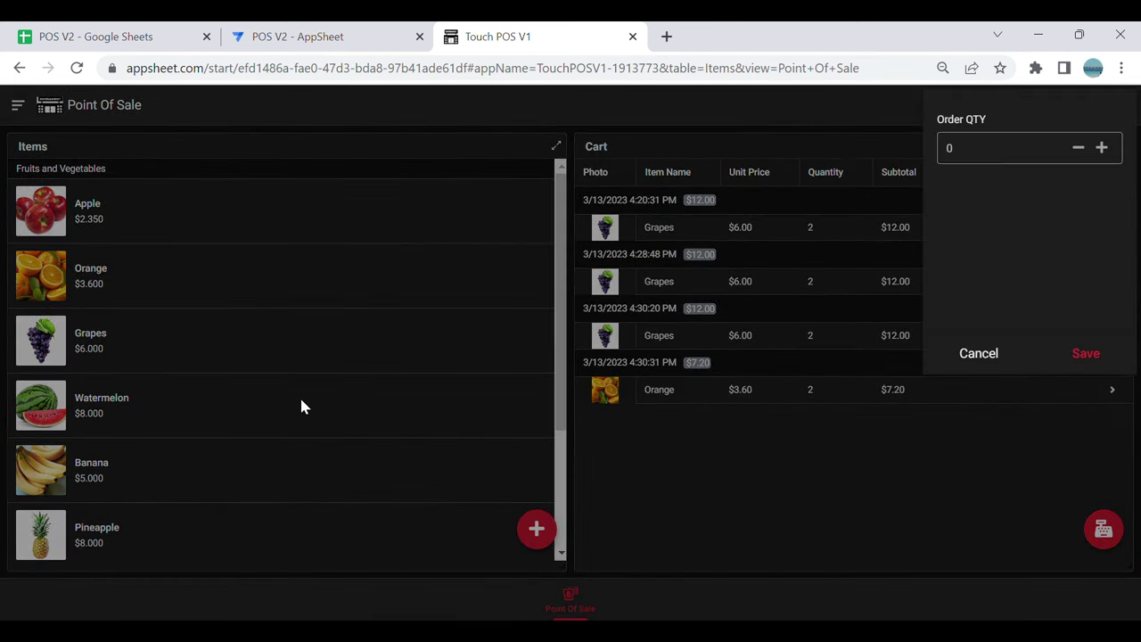
click(1102, 147)
click(1105, 355)
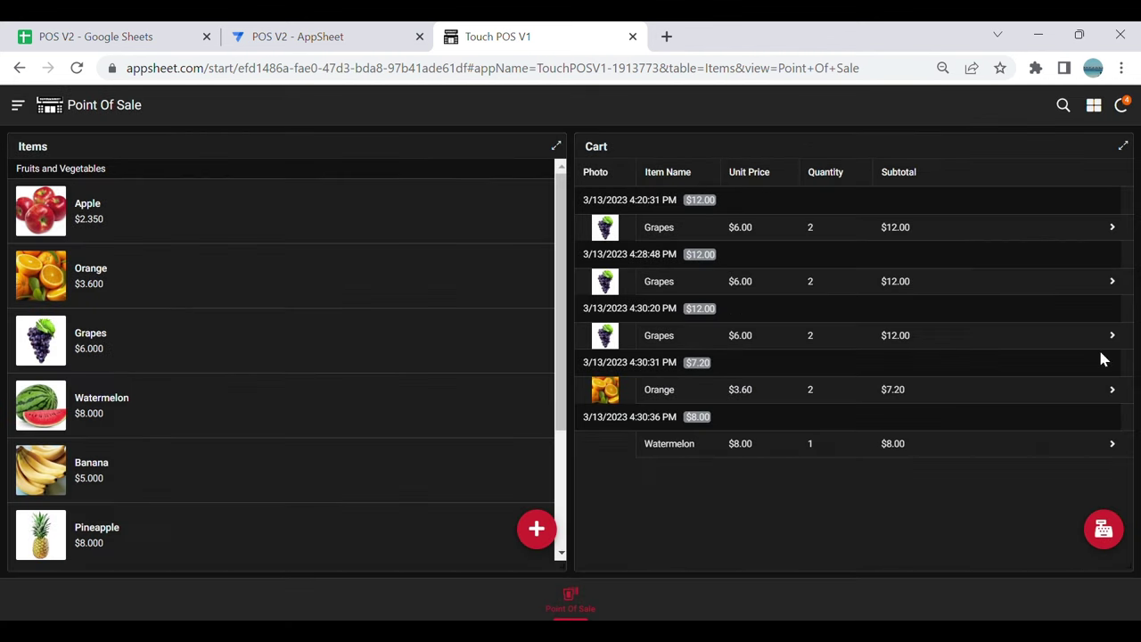
Step: Return to the POS V2 editor and create a new action on the Items table named Items Group Action
click(327, 35)
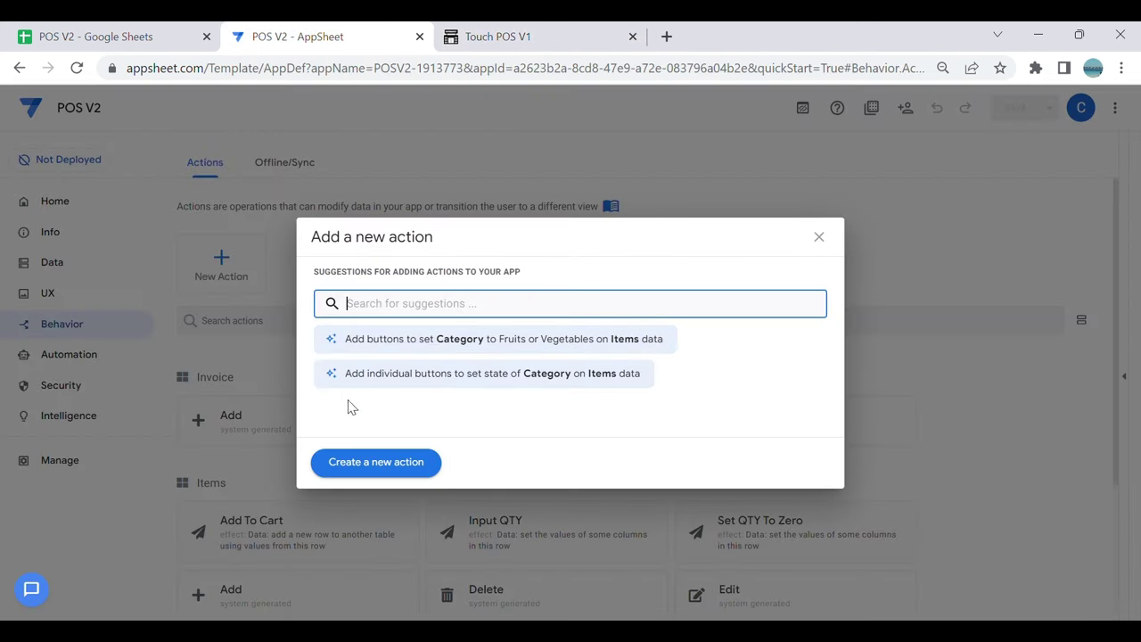
click(373, 465)
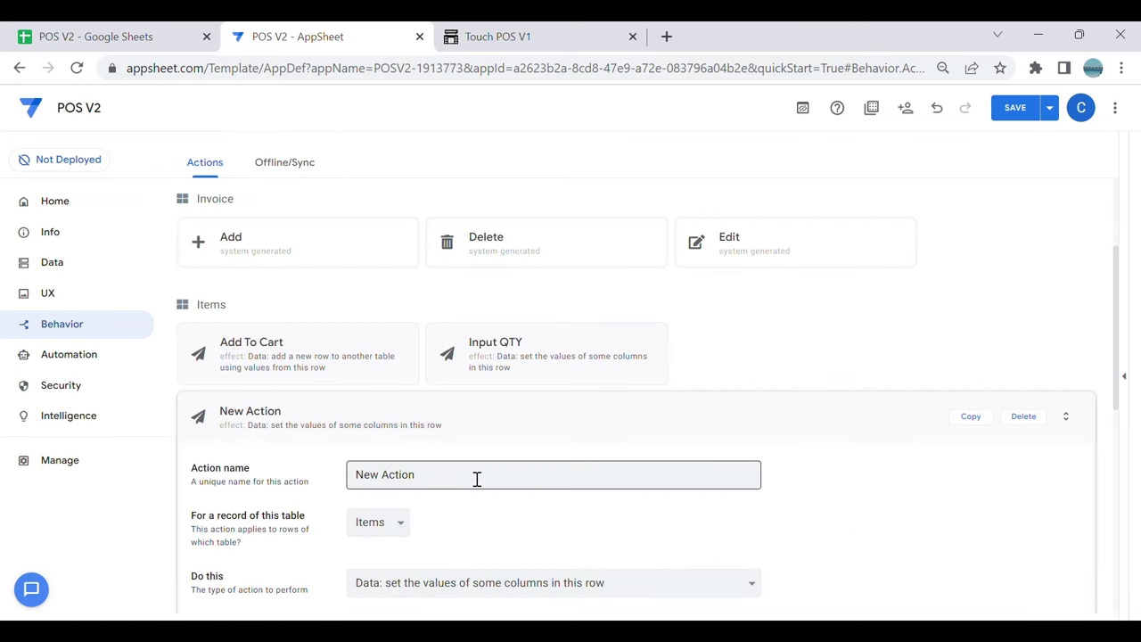
triple_click(421, 479)
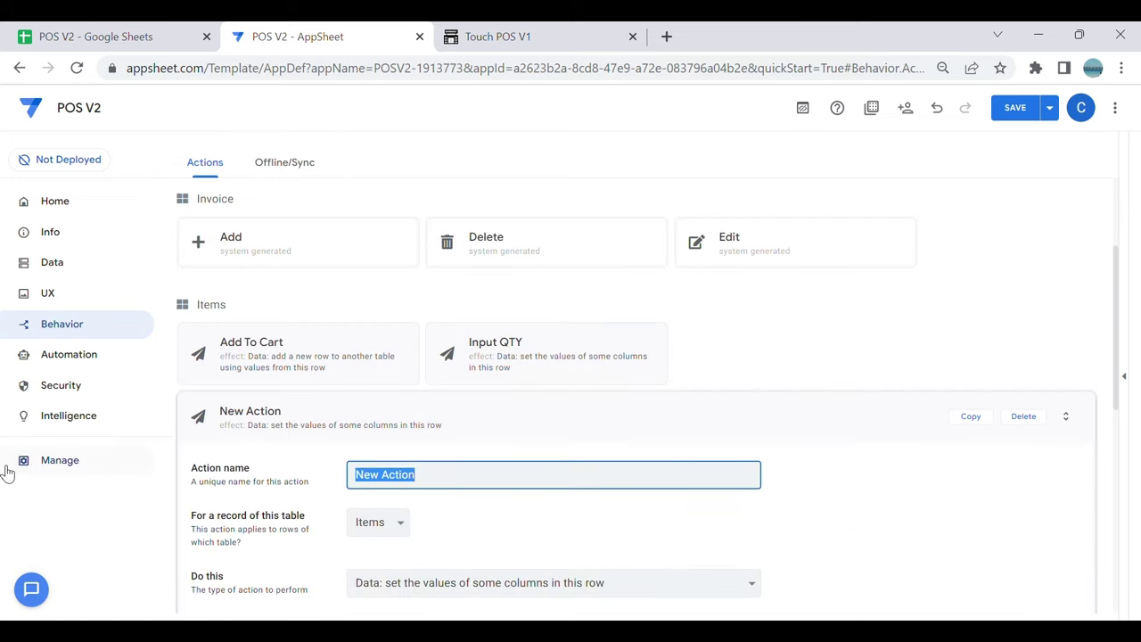
key(BackSpace)
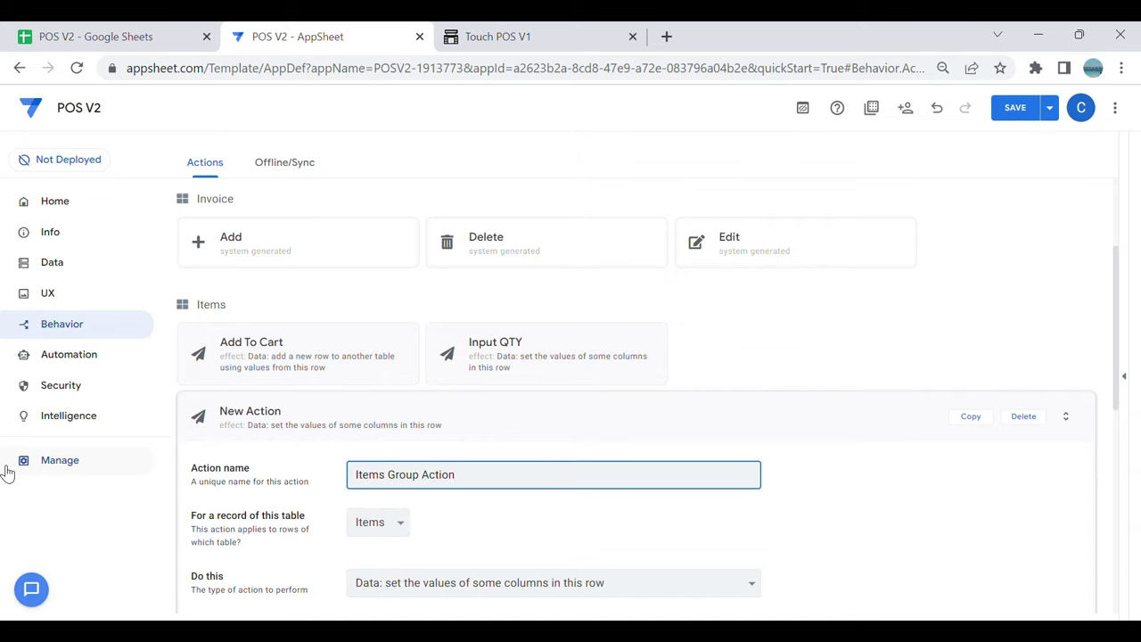
Step: Set the Items Group Action's type to Grouped: execute a sequence of actions
scroll(508, 392, down, 2)
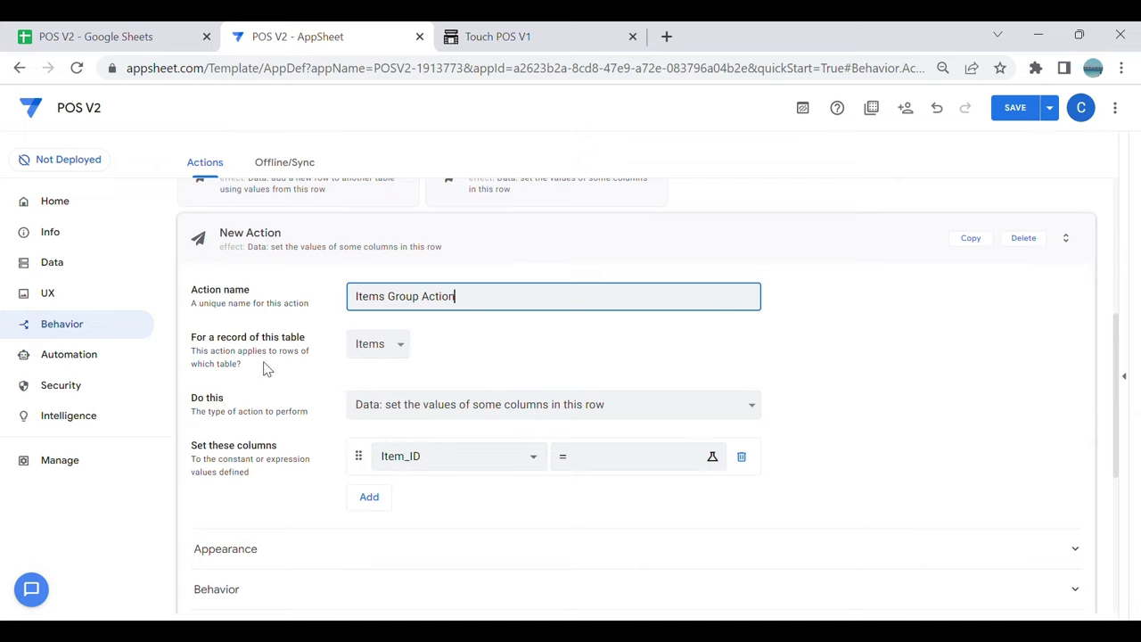
click(509, 393)
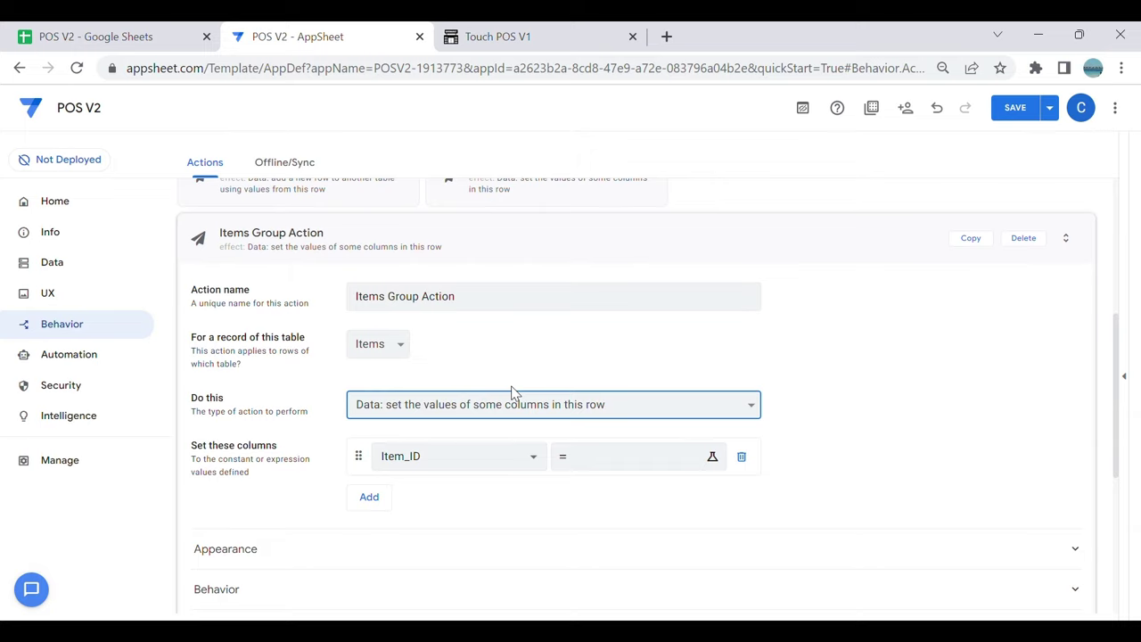
key(g)
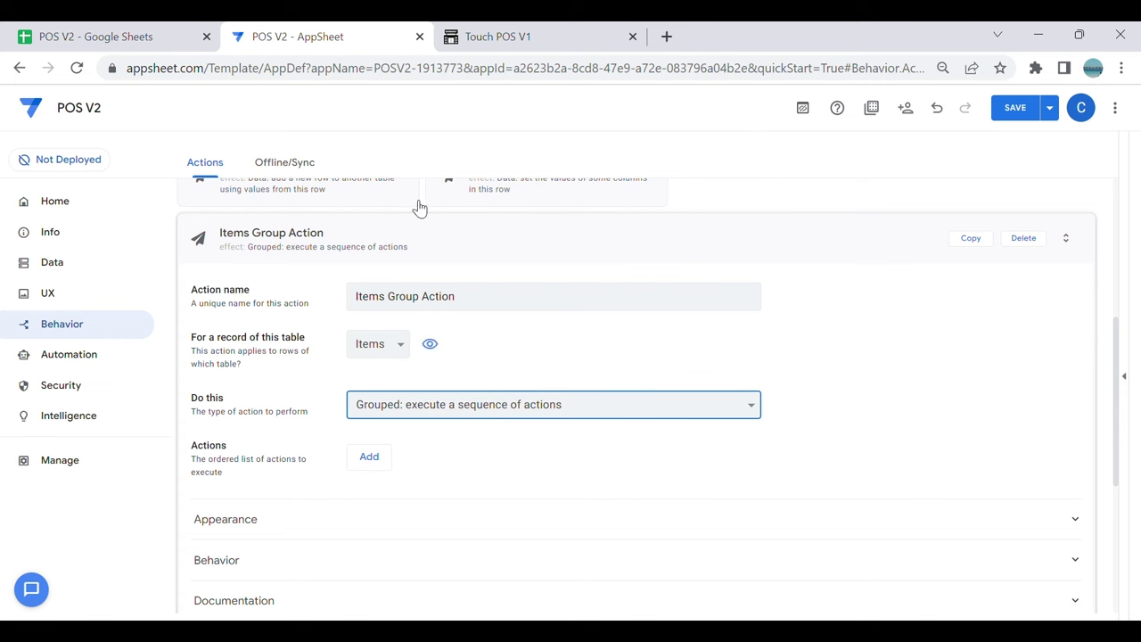
Step: Switch to Touch POS V1 and open the Order QTY prompt for Watermelon to examine it
click(515, 36)
click(290, 419)
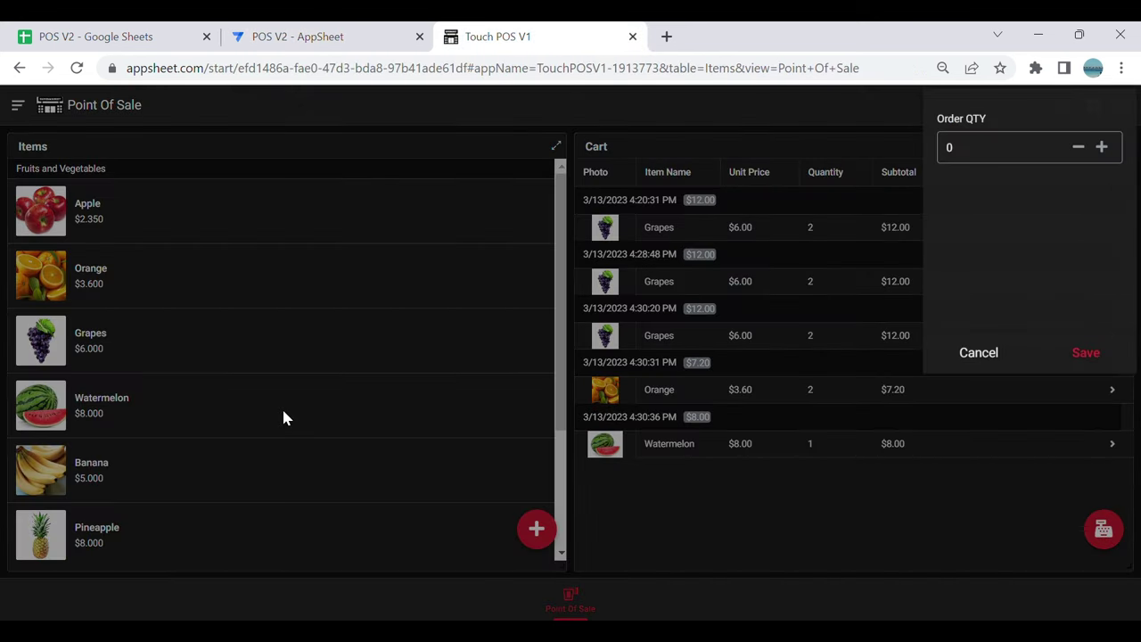
click(983, 160)
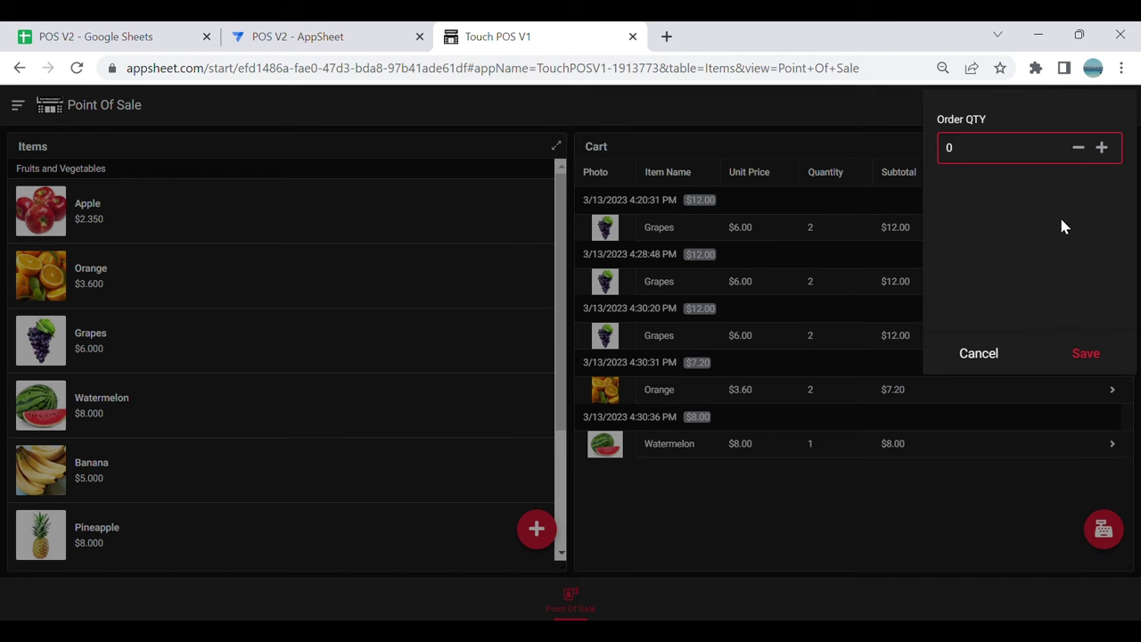
Step: Return to the POS V2 editor and add Input QTY, Add To Cart and Set QTY To Zero, in that order, to the Items Group Action
click(363, 34)
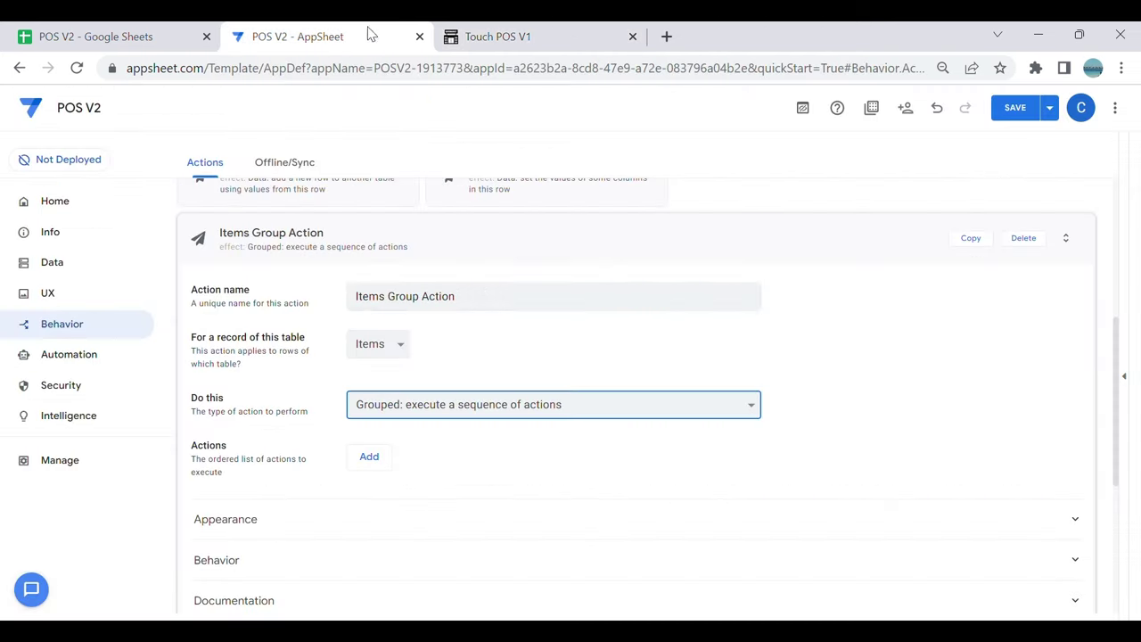
click(372, 458)
click(470, 462)
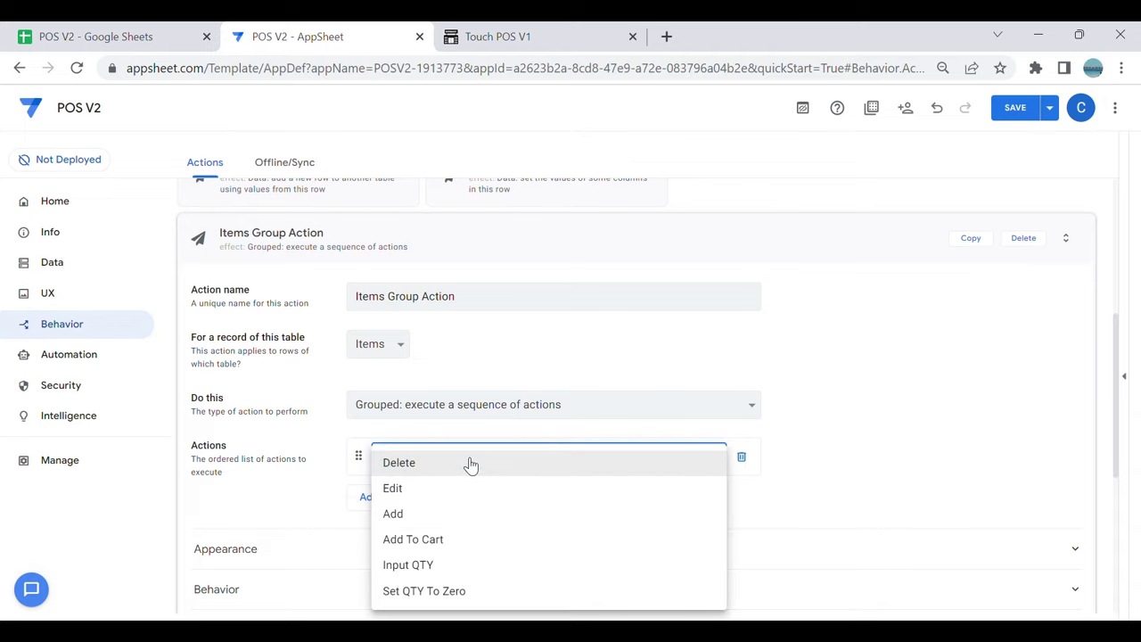
click(467, 570)
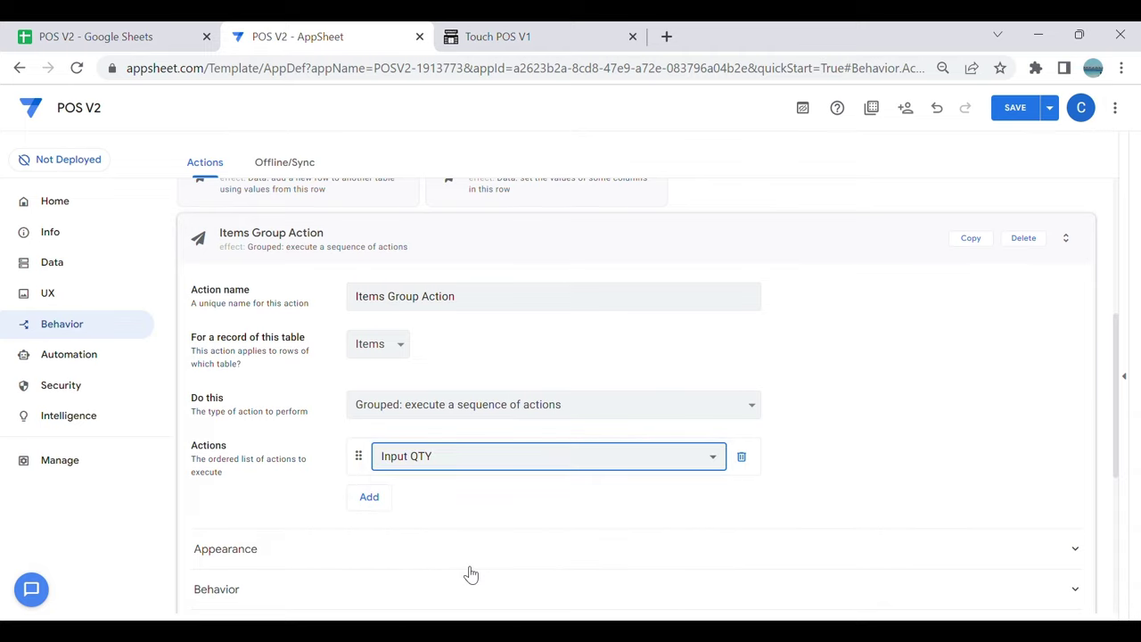
click(382, 503)
click(422, 504)
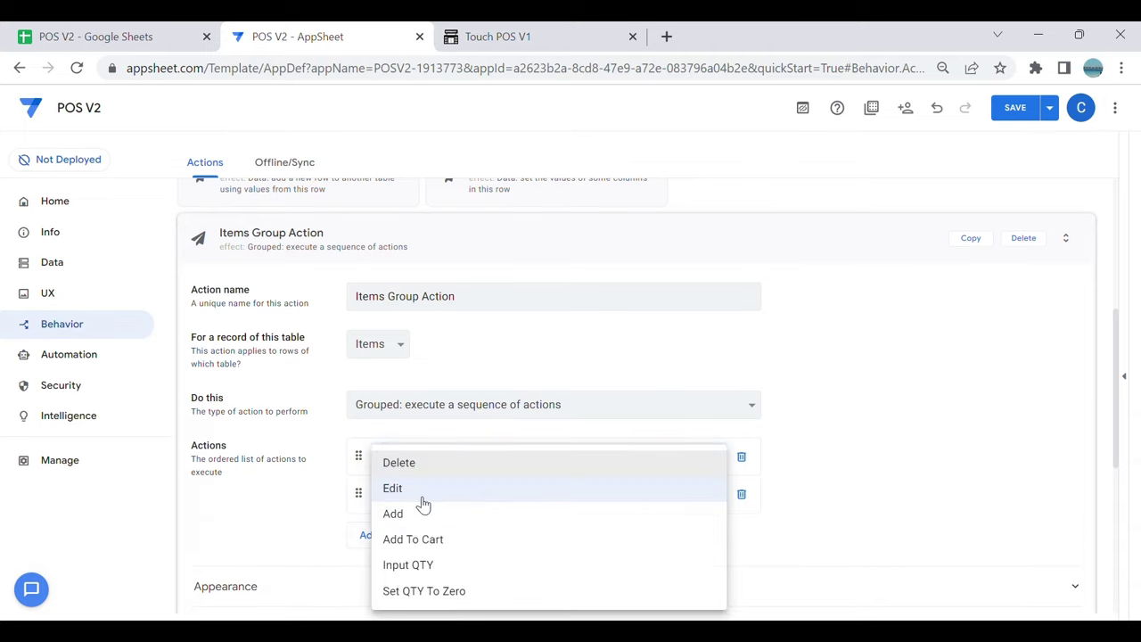
click(445, 550)
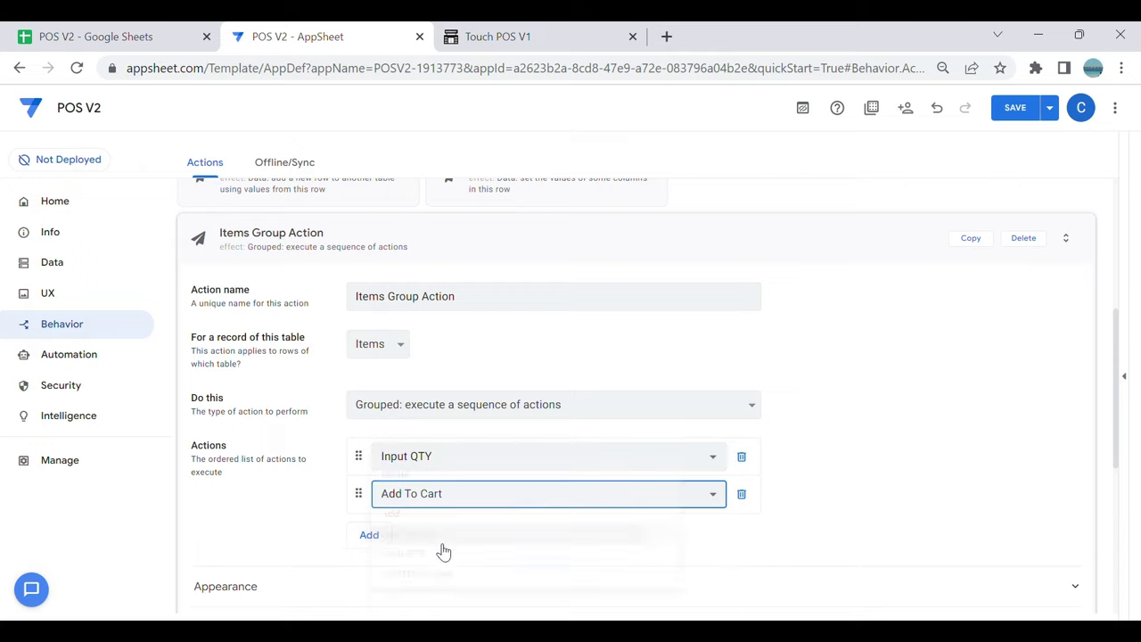
click(382, 539)
click(460, 535)
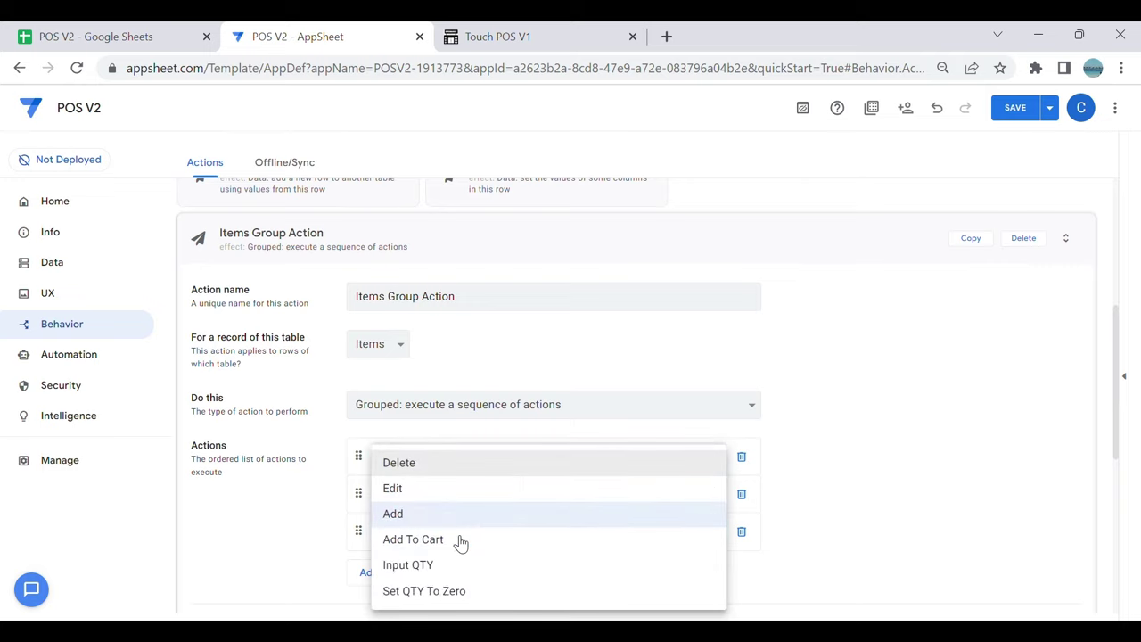
click(472, 597)
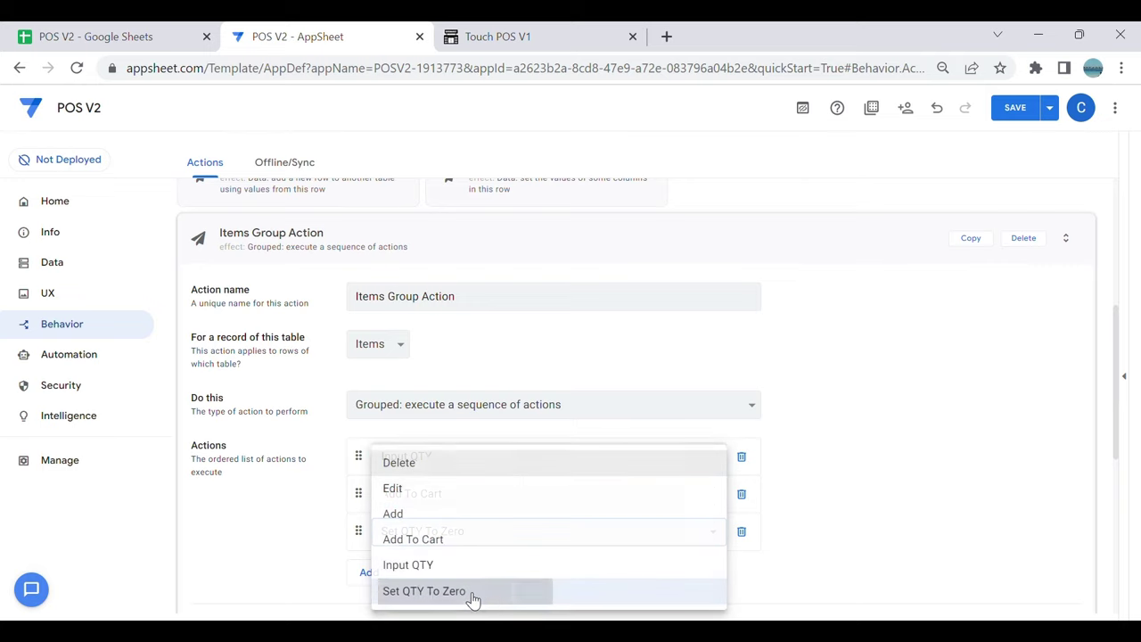
Step: Set the Items Group Action's prominence to Do not display and save the app
scroll(562, 375, down, 1)
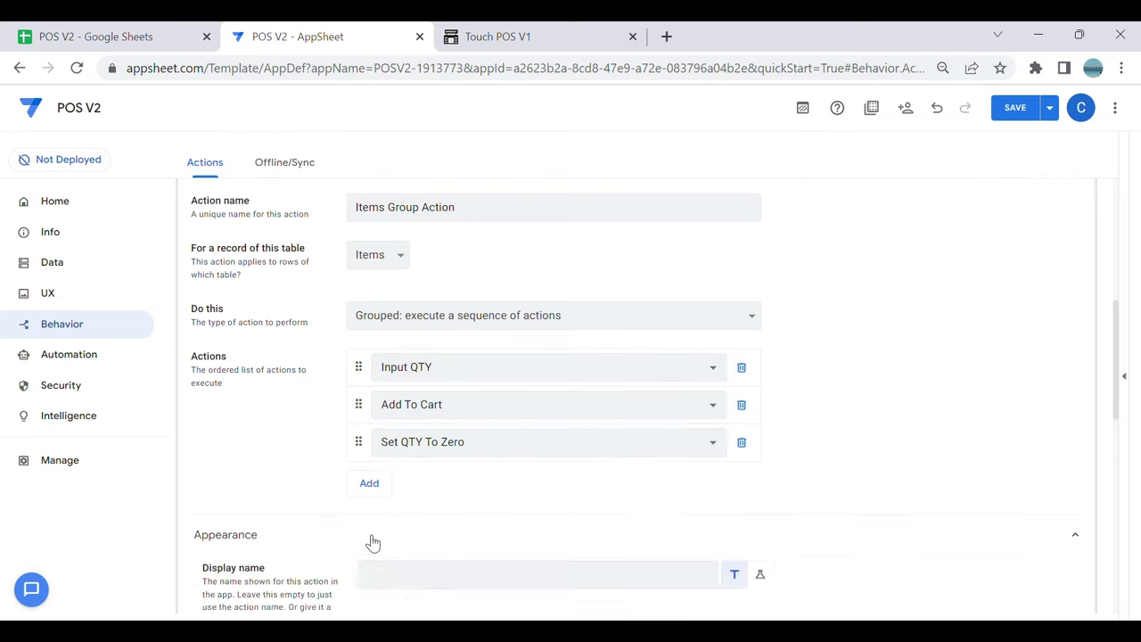
click(333, 539)
scroll(446, 526, down, 5)
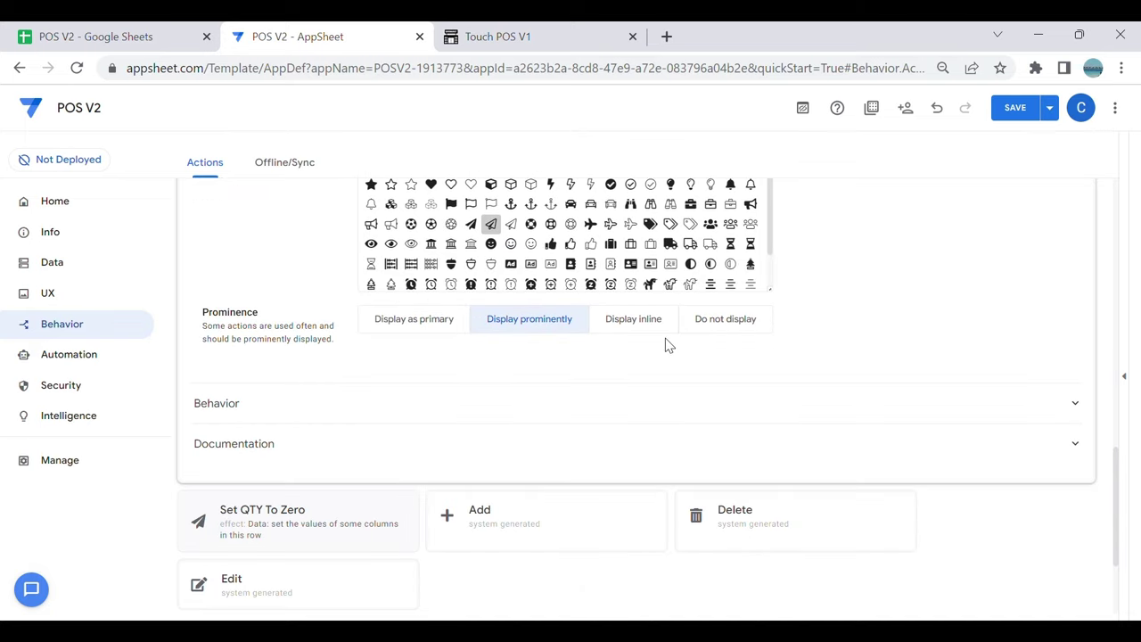
click(699, 330)
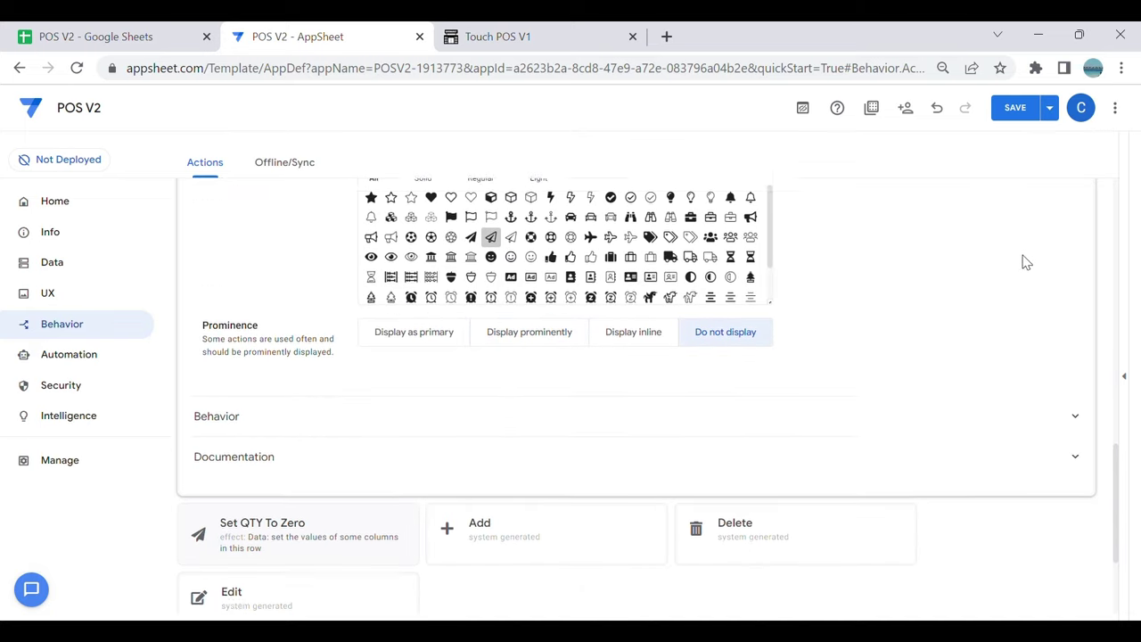
click(1019, 111)
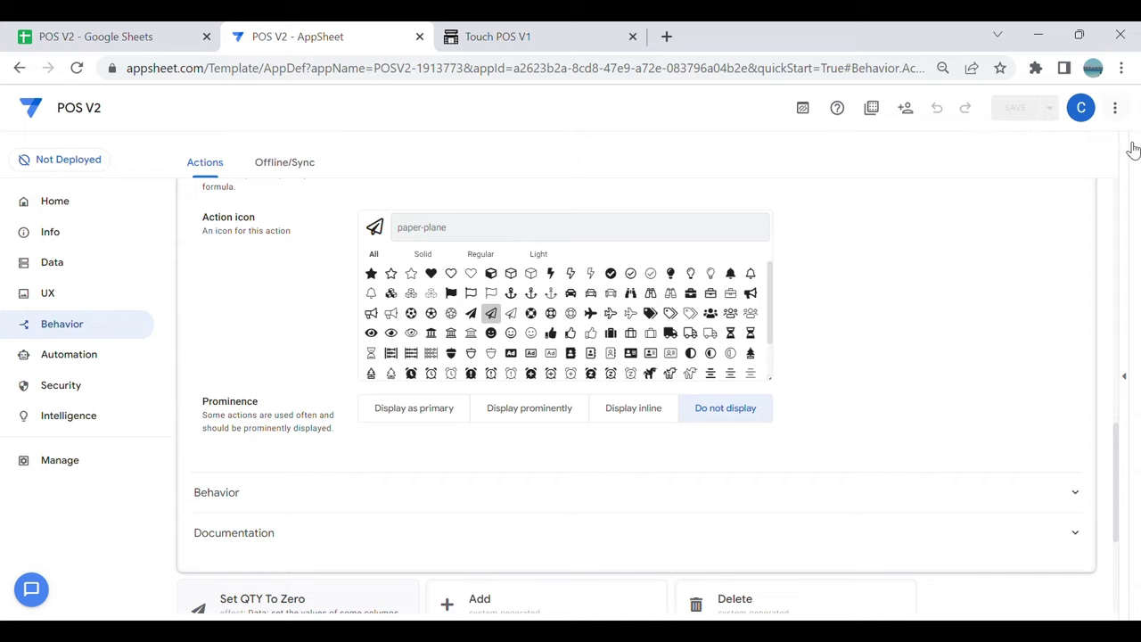
Step: Open the app's views and examine the Cart view's options and Row Selected event action
click(80, 296)
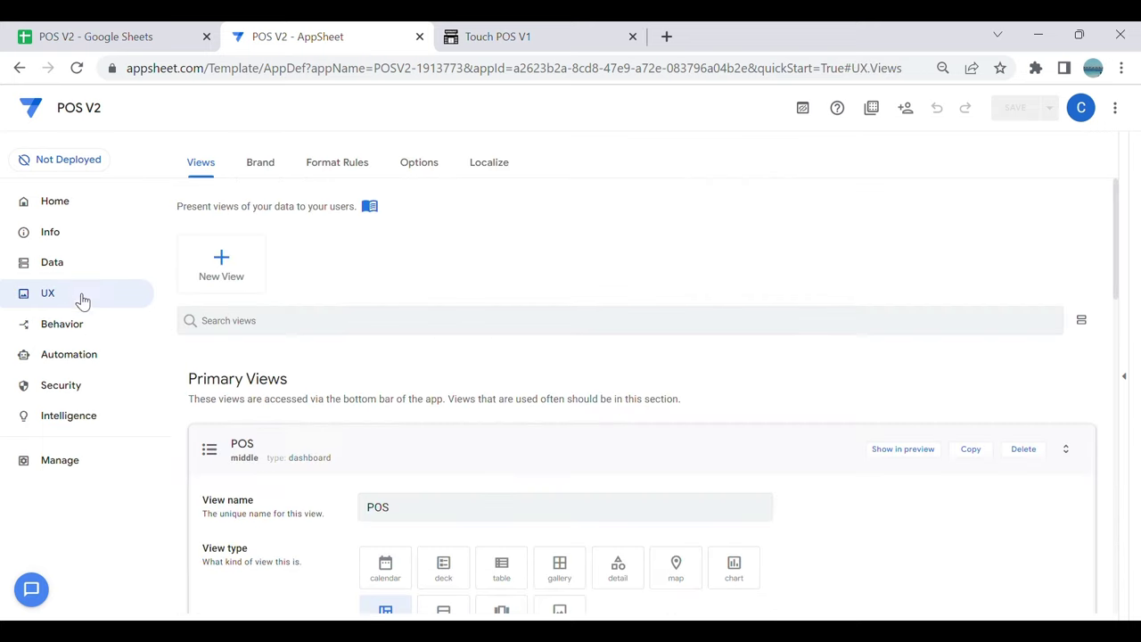
click(478, 459)
scroll(476, 459, down, 2)
scroll(452, 456, down, 2)
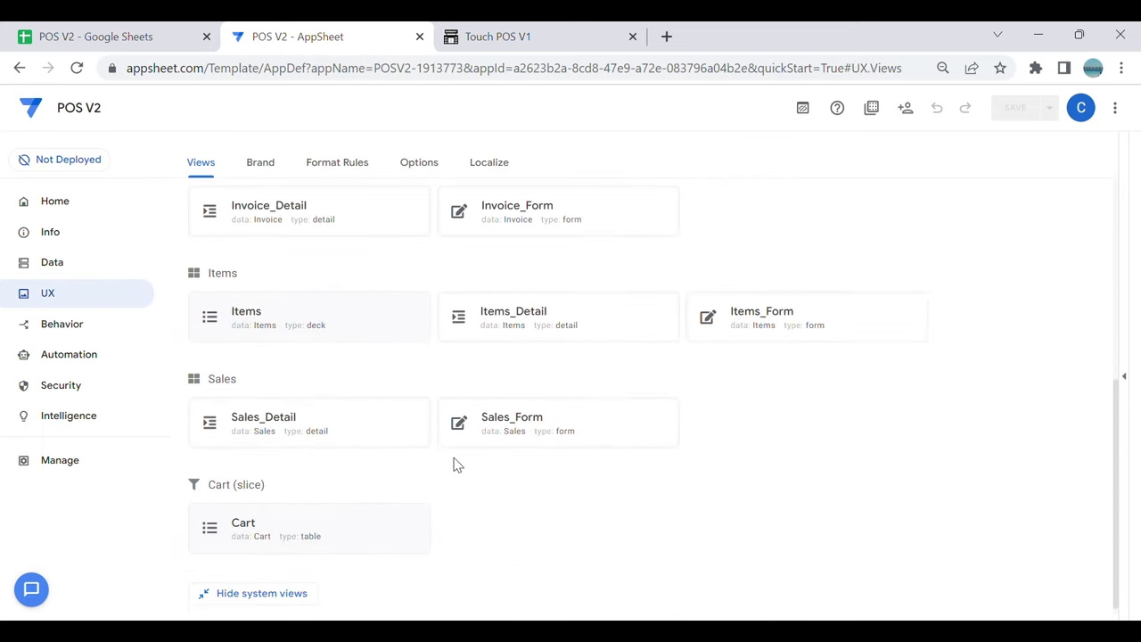
click(375, 524)
scroll(538, 476, down, 5)
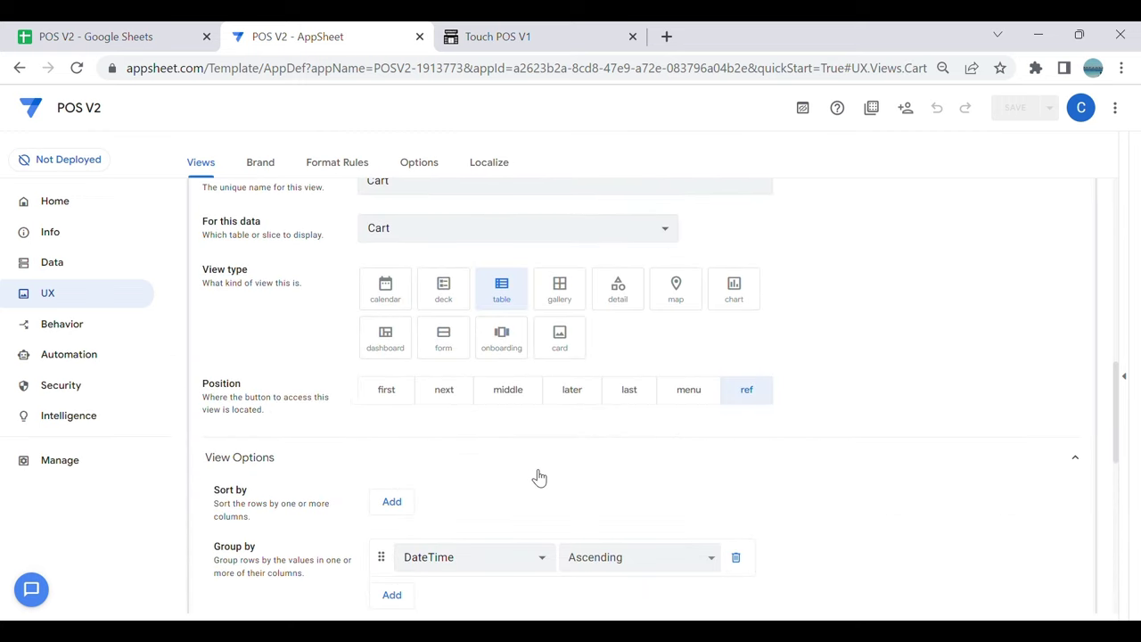
scroll(649, 434, down, 3)
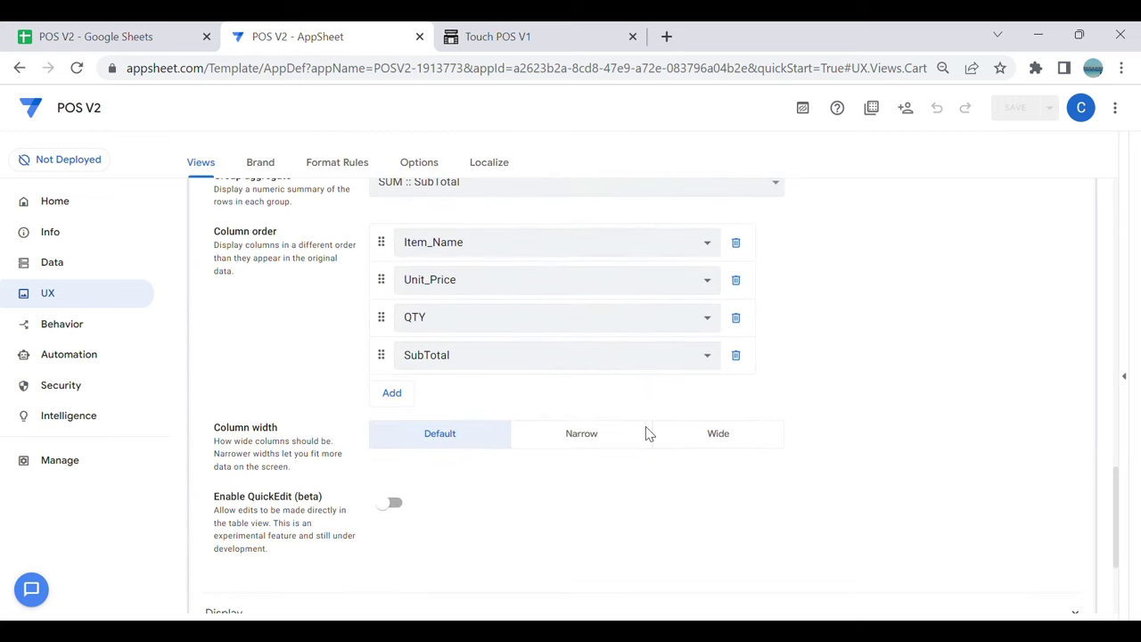
click(298, 472)
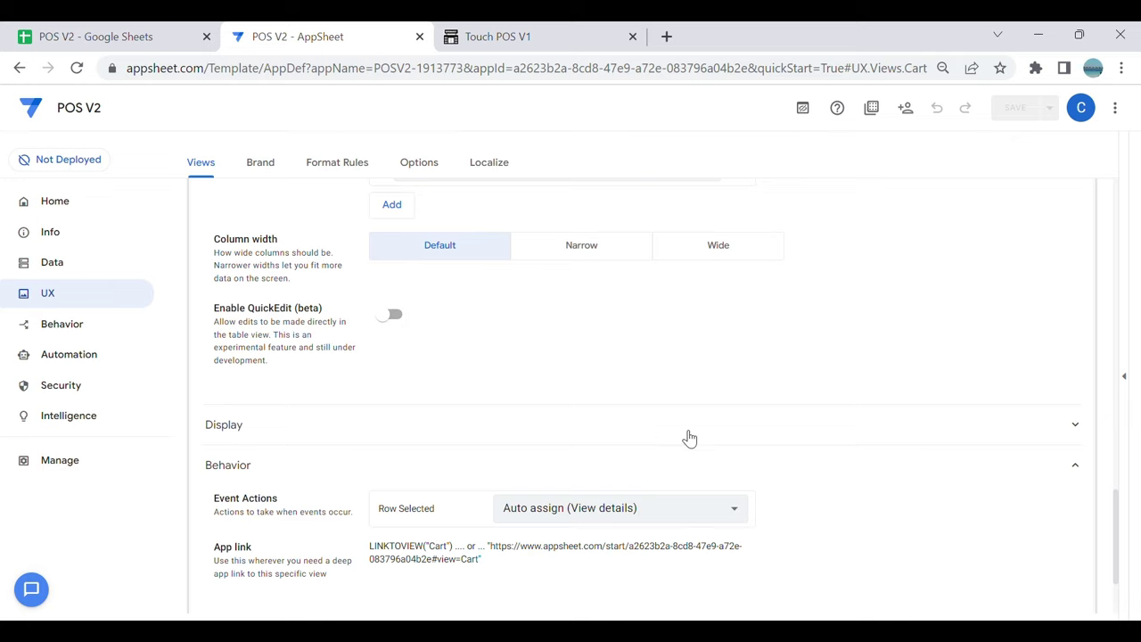
Step: Search the views for "ite" and open the Items deck view's settings
scroll(743, 459, up, 15)
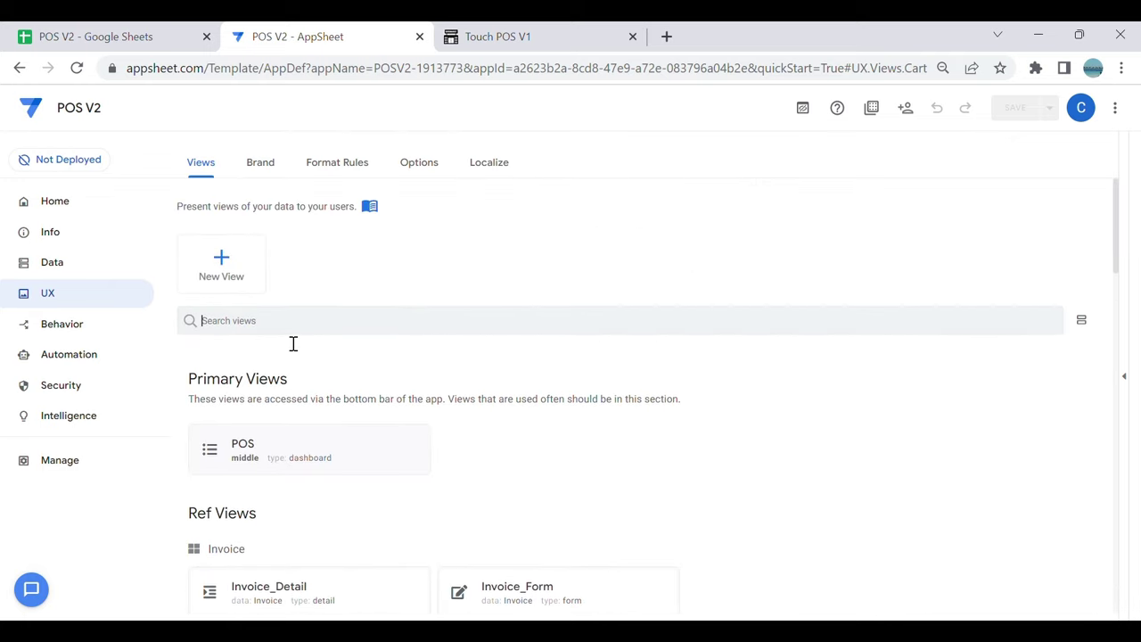
text(ite)
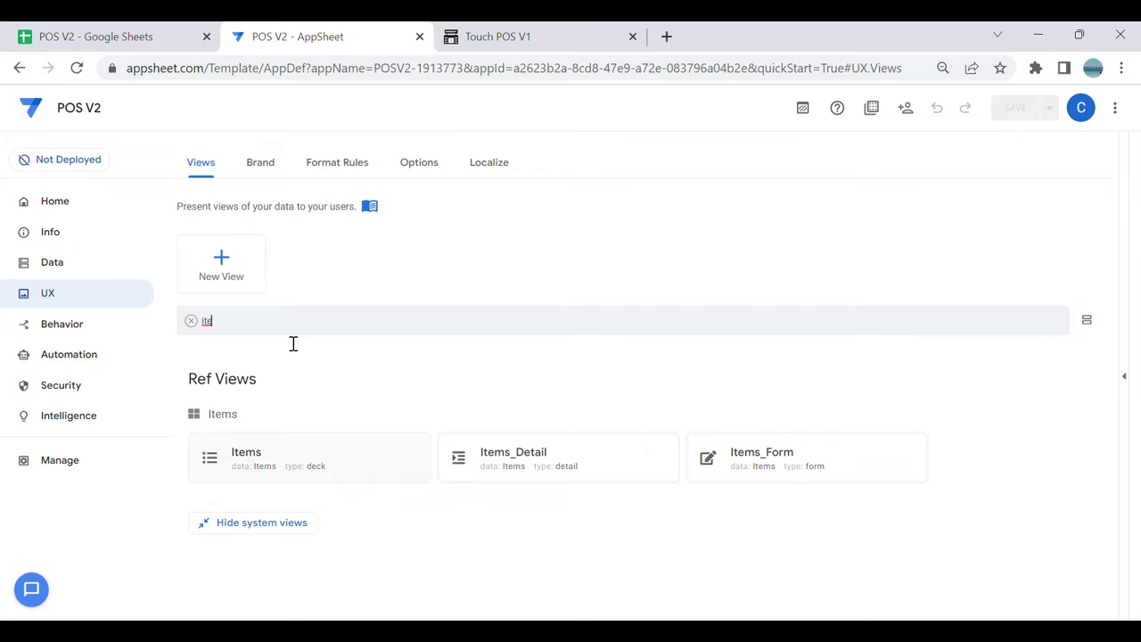
click(360, 469)
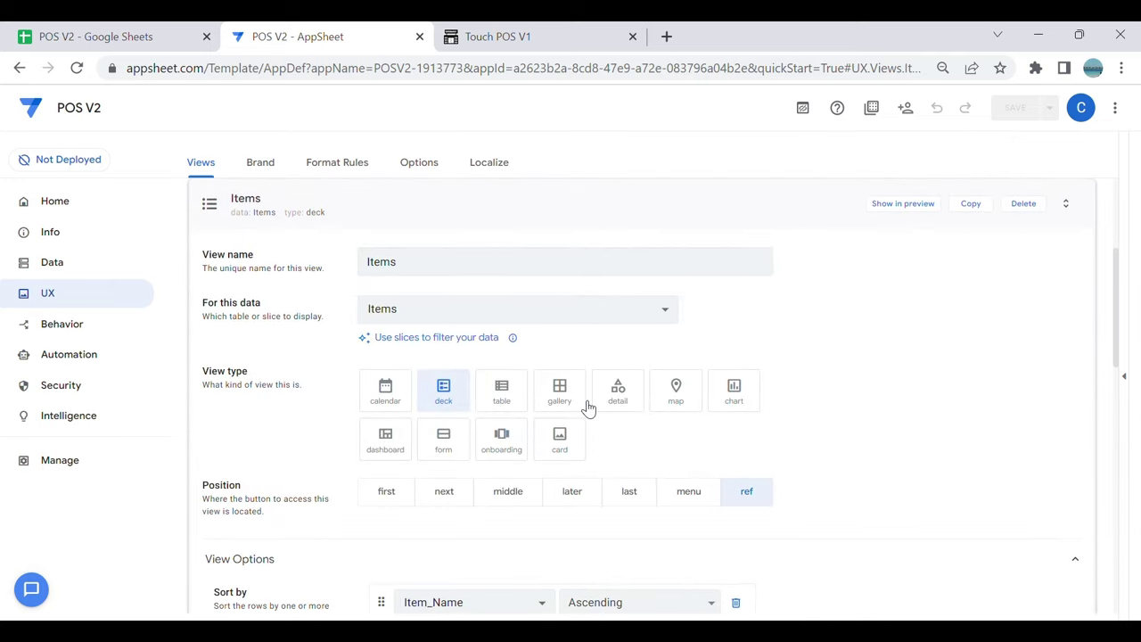
Step: Set the Items view's Row Selected event action to Items Group Action and save the app
scroll(624, 406, down, 7)
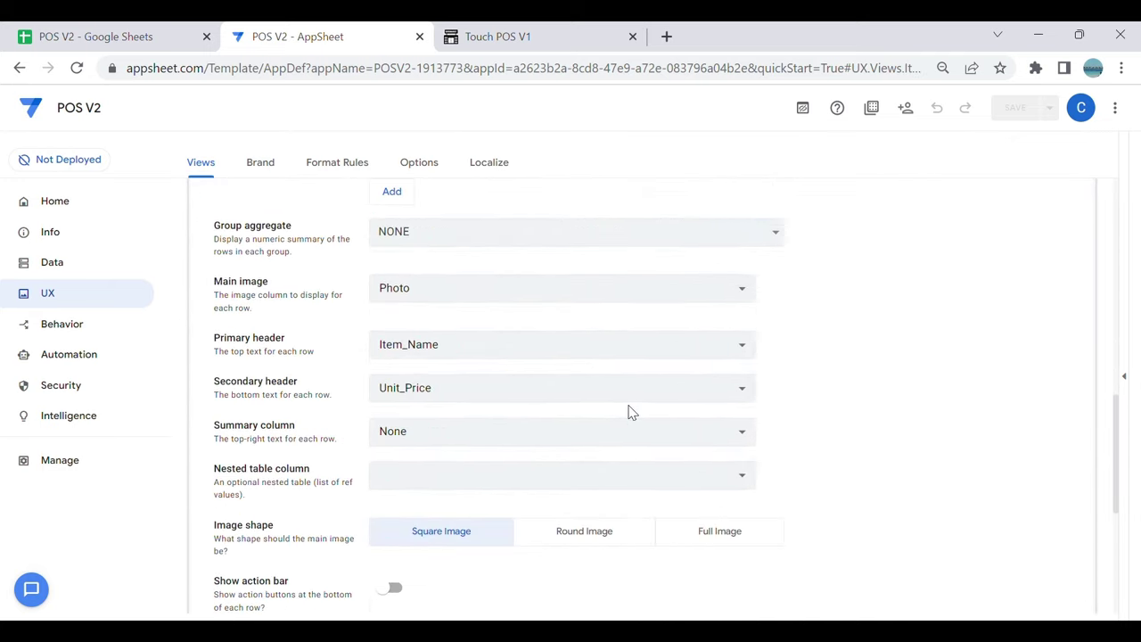
scroll(629, 412, down, 4)
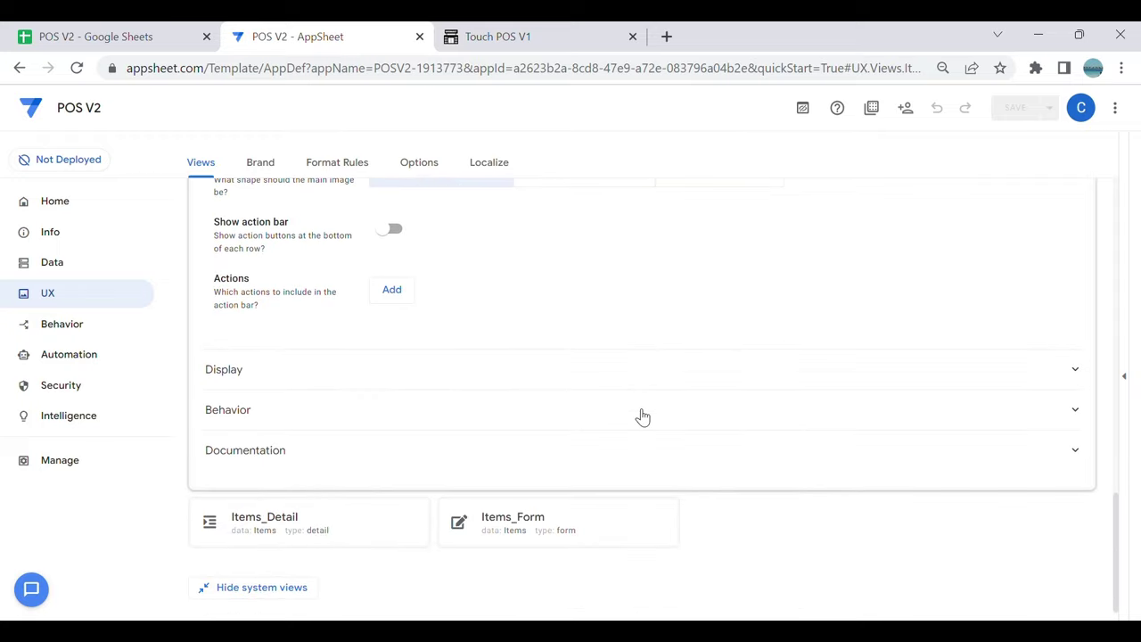
click(278, 410)
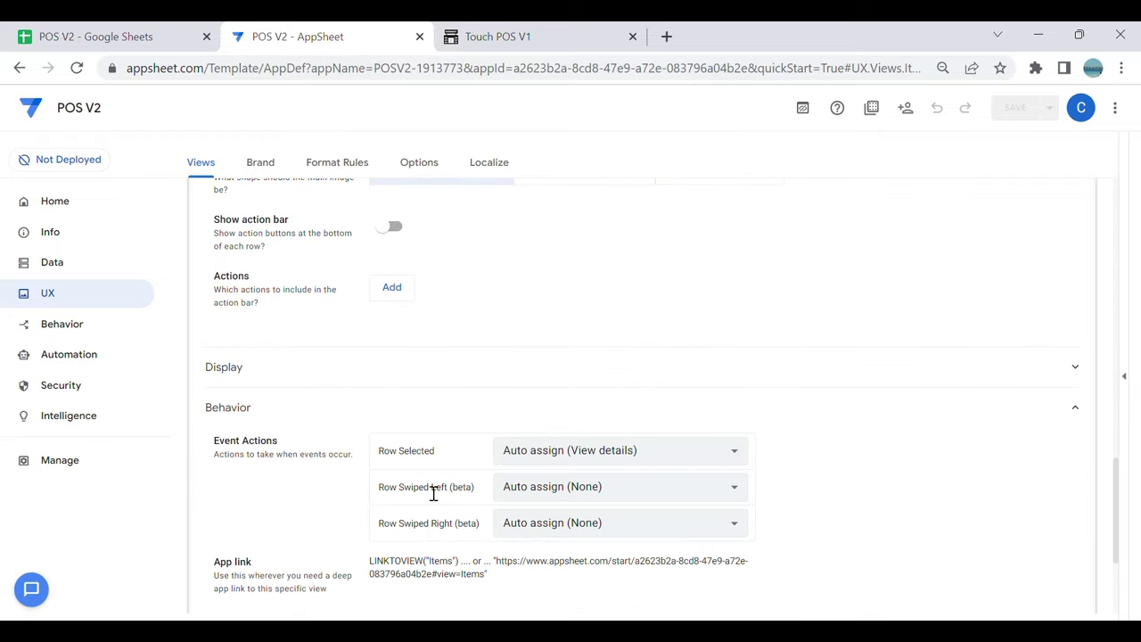
click(657, 457)
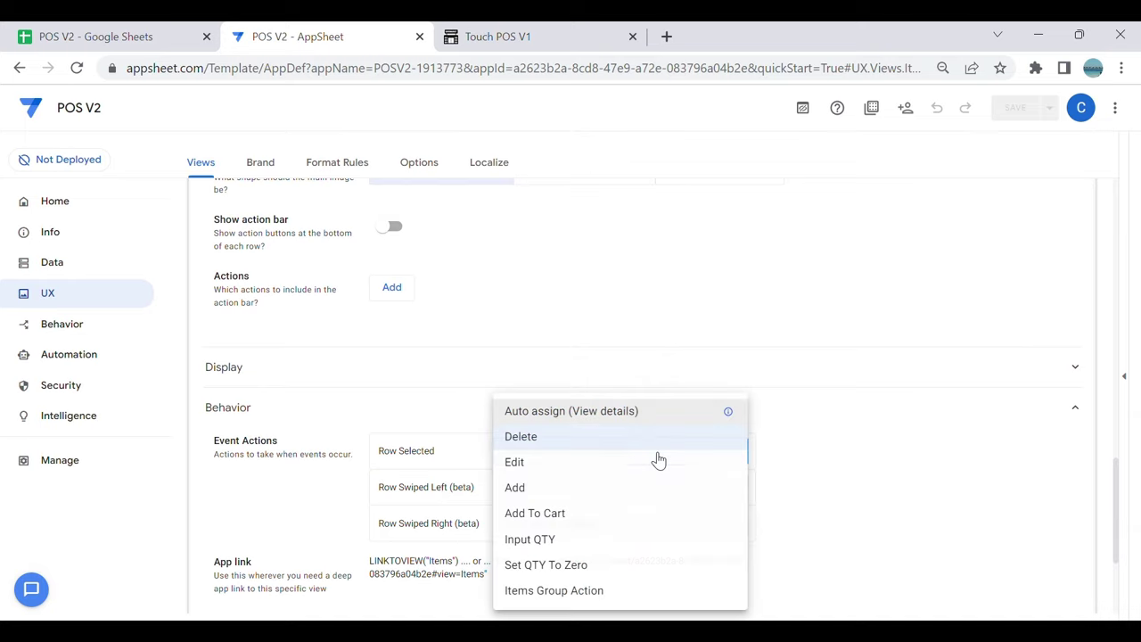
click(562, 596)
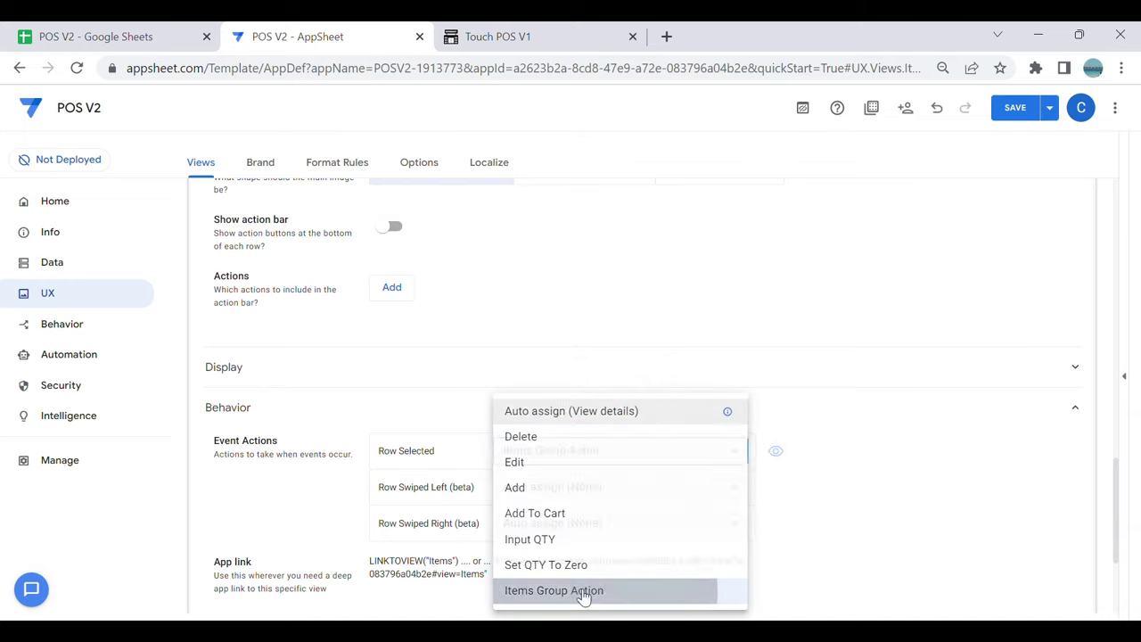
click(1008, 111)
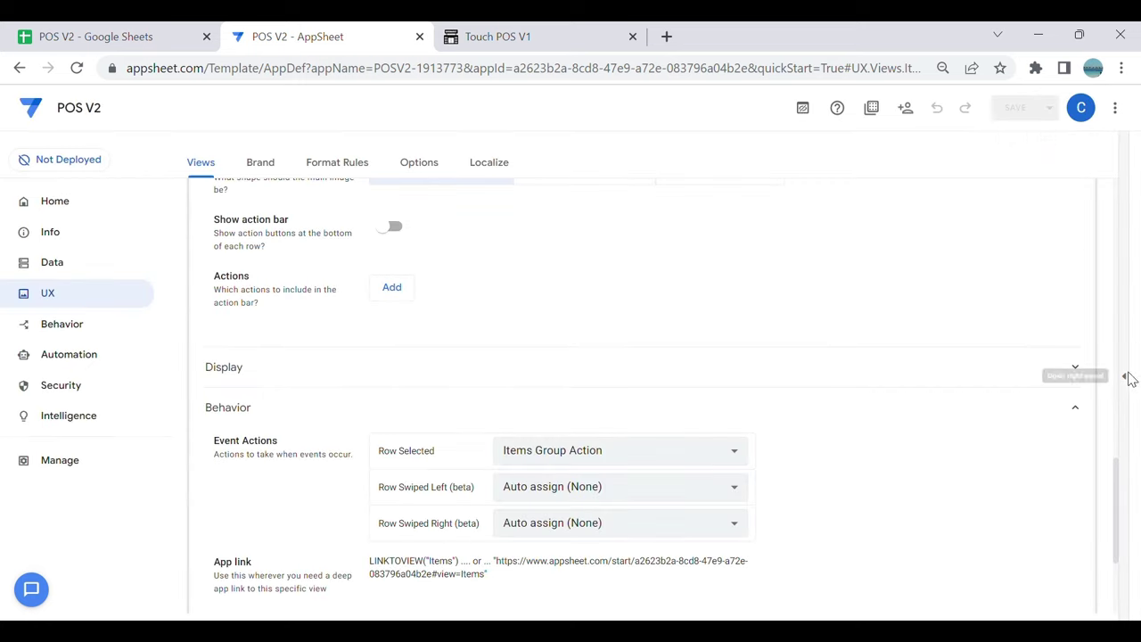
Step: Show the app preview, open the POS view and add Apple to the cart with a quantity of 2
click(1124, 377)
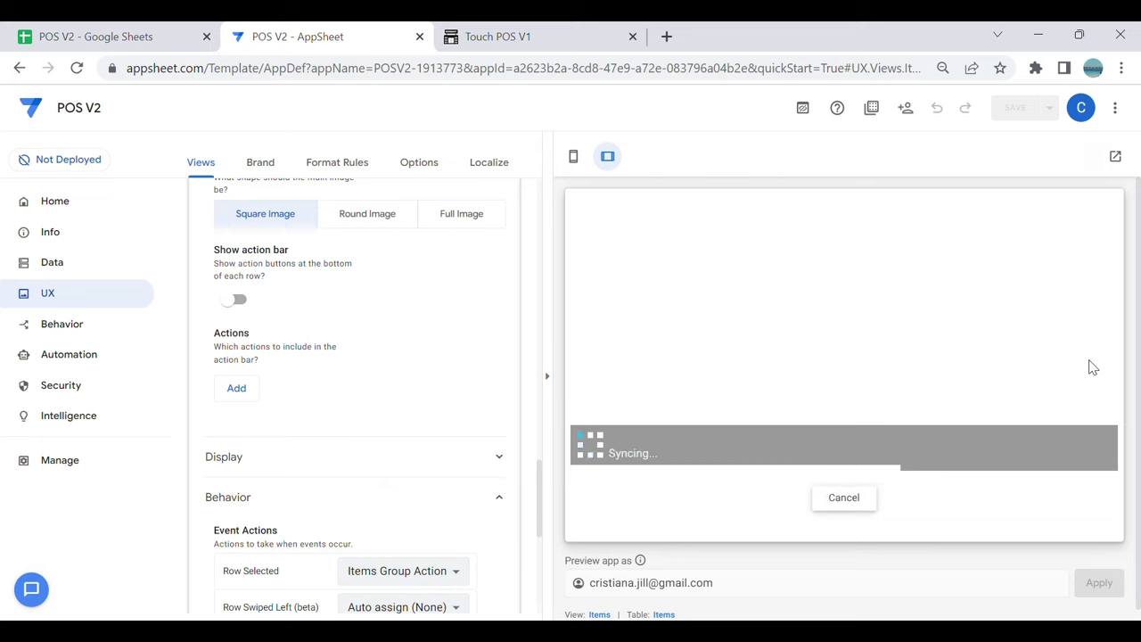
click(830, 535)
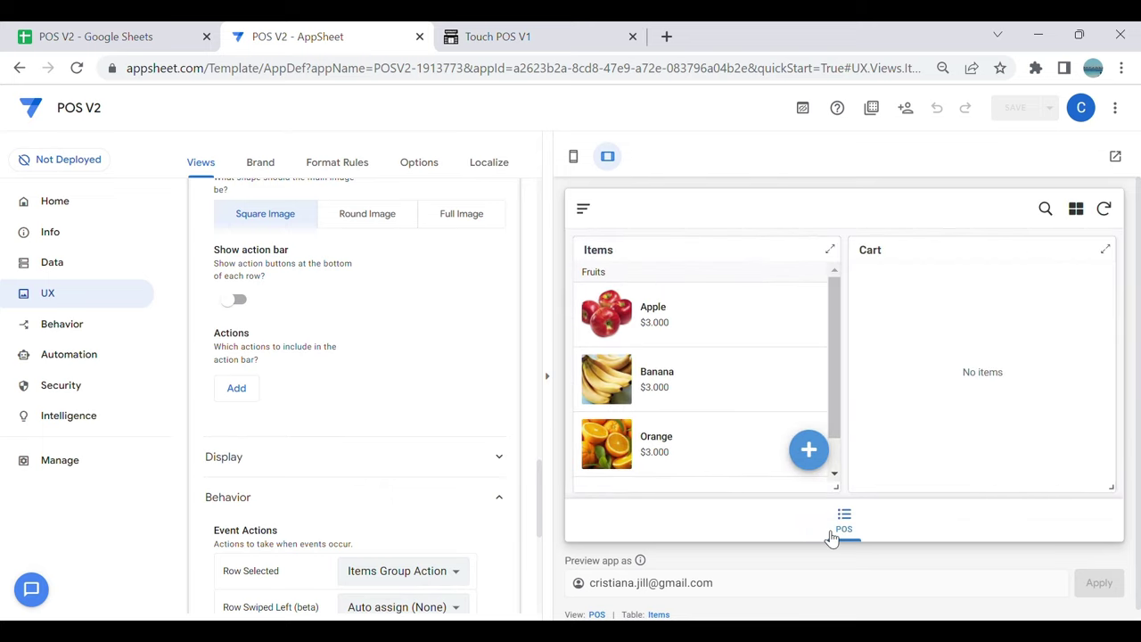
click(655, 330)
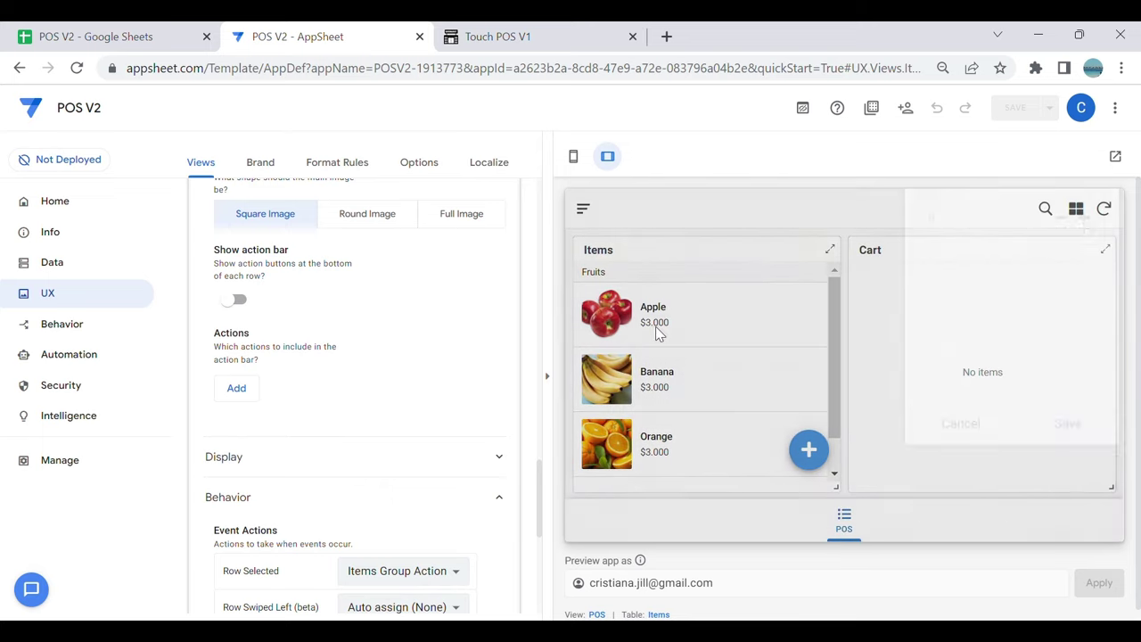
click(1089, 253)
click(1089, 253)
click(1069, 463)
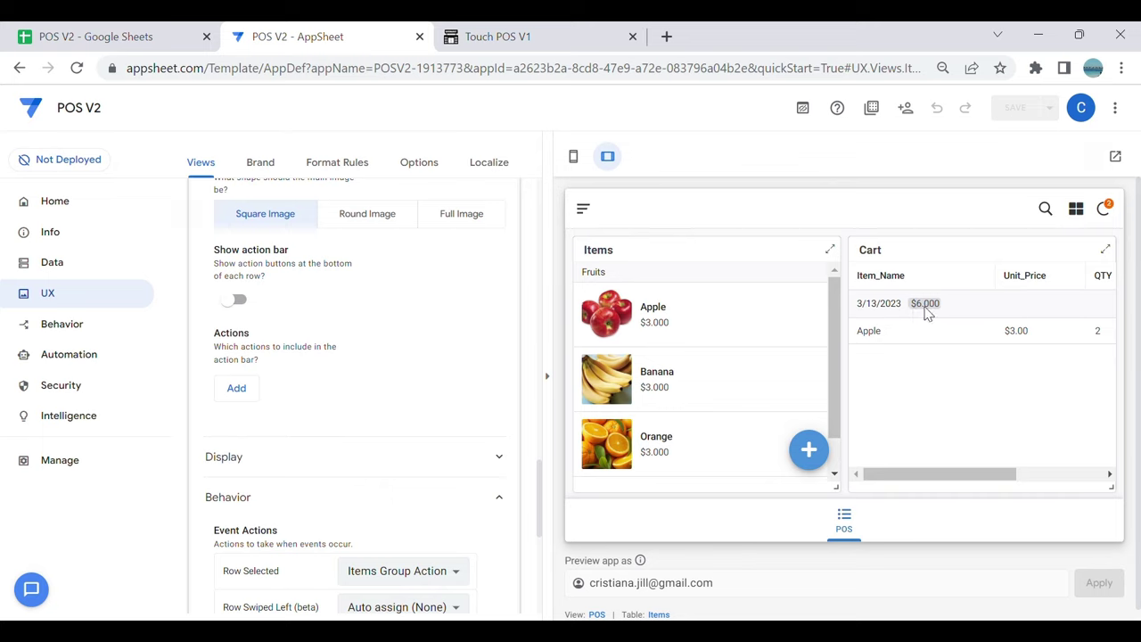
Step: Add Banana to the cart in the preview with a quantity of 1
click(656, 392)
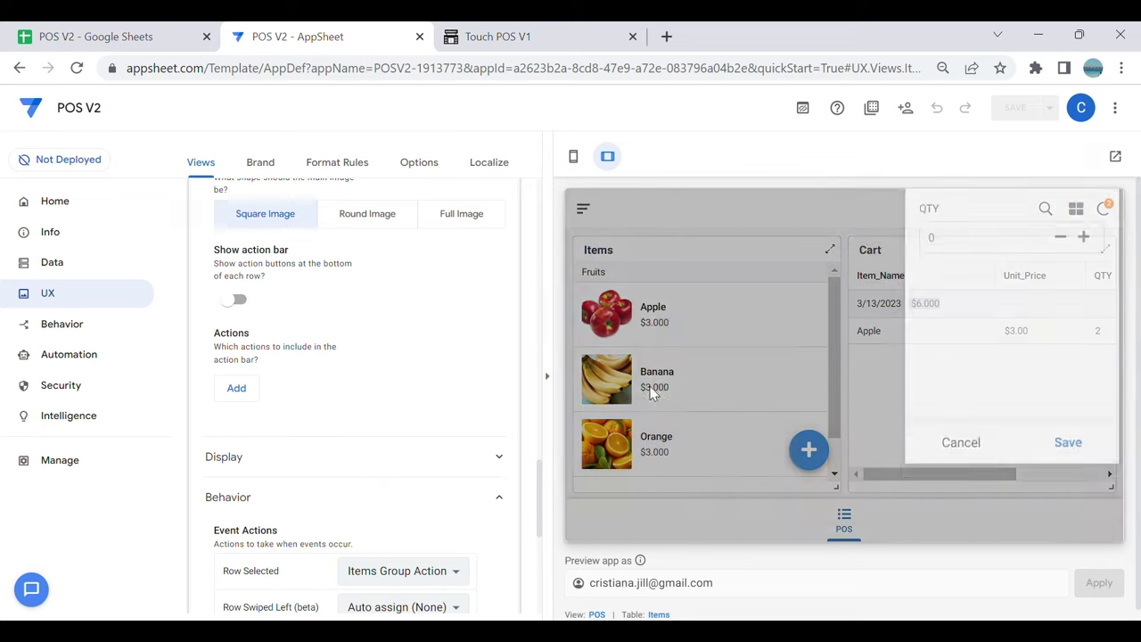
click(1084, 252)
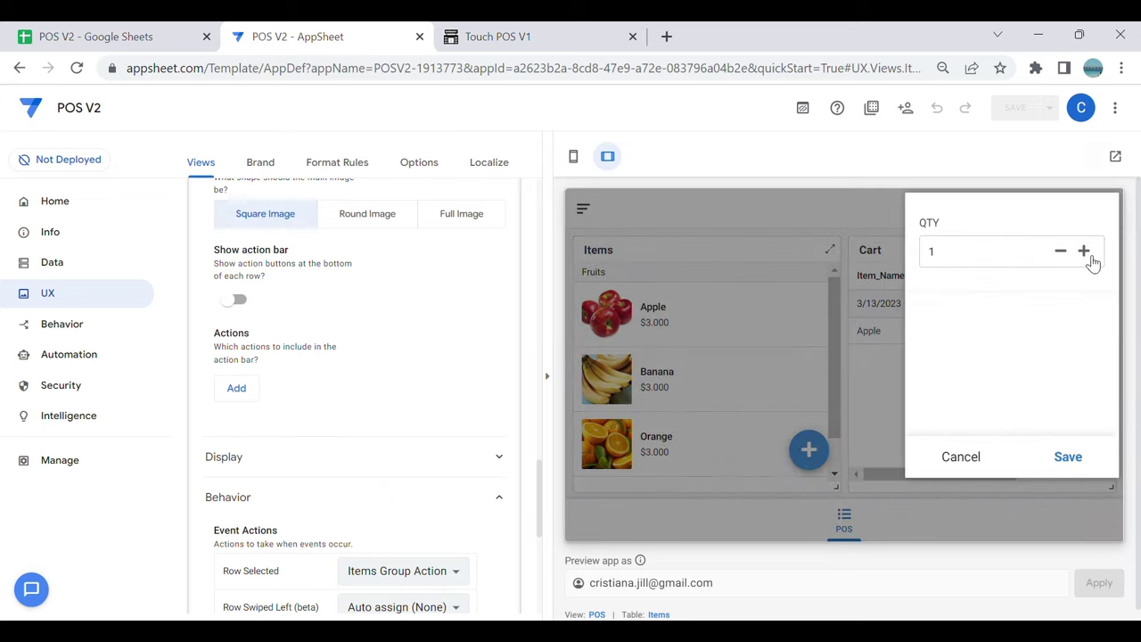
click(1068, 457)
Step: Add Orange to the cart in the preview with a quantity of 2
click(784, 402)
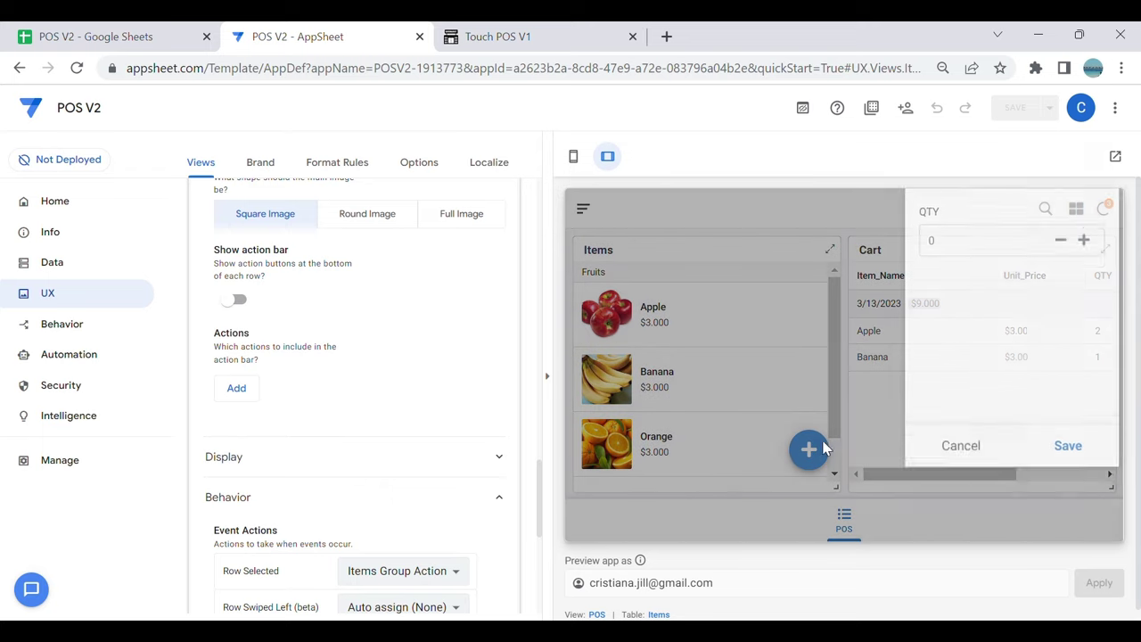
click(1083, 251)
click(1084, 251)
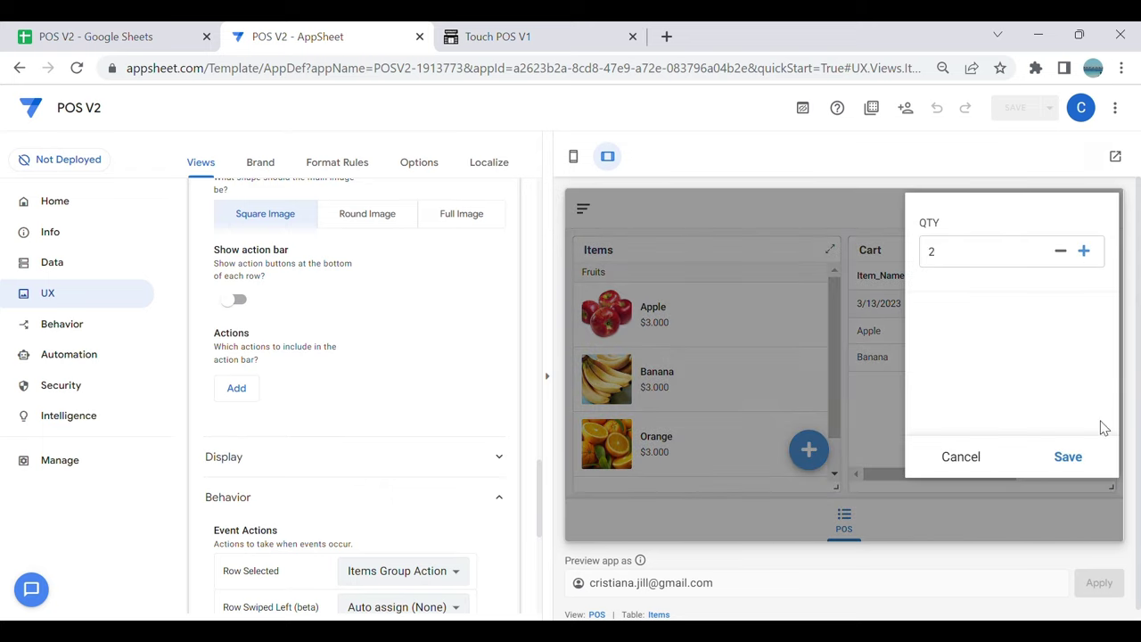
click(1068, 457)
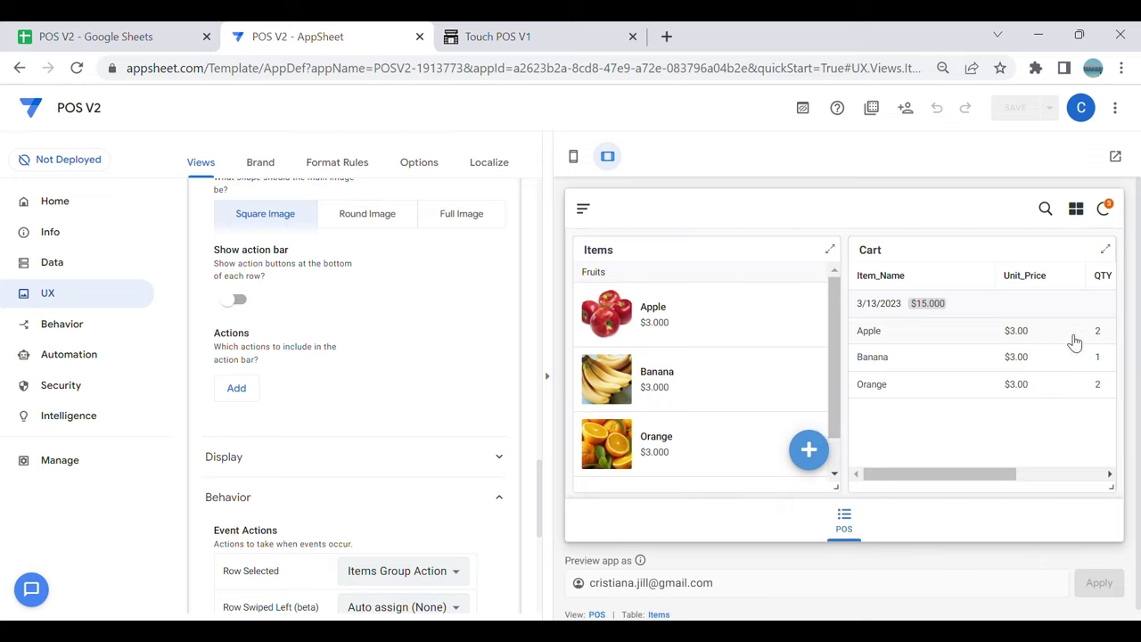
Step: Switch to the Touch POS V1 app and dismiss its order quantity prompt to view the Point Of Sale screen
click(513, 36)
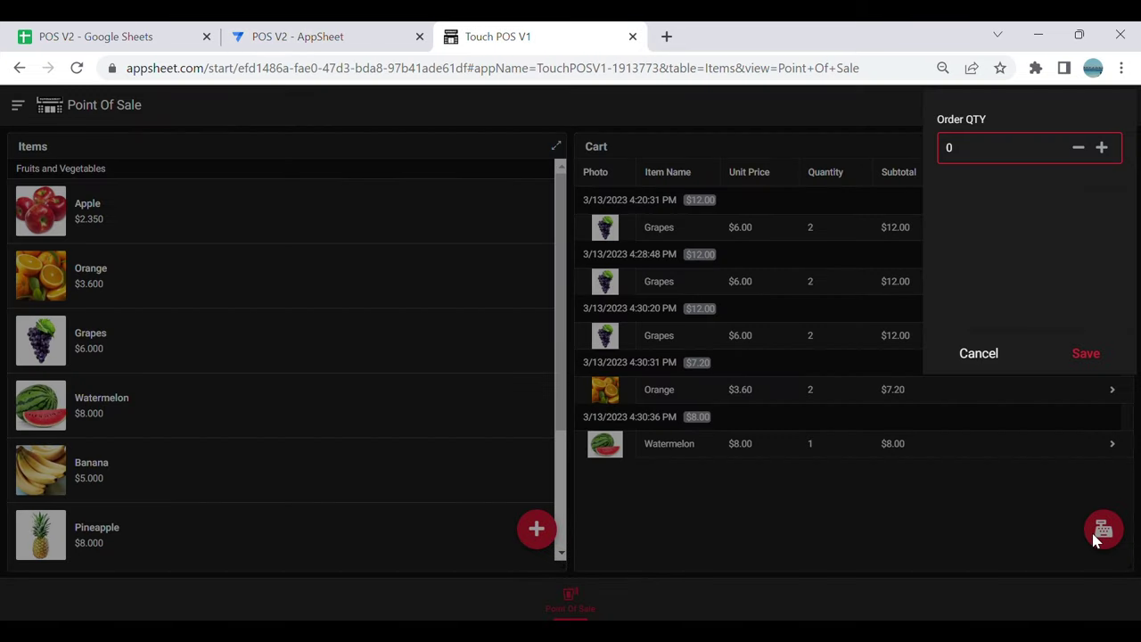
click(978, 353)
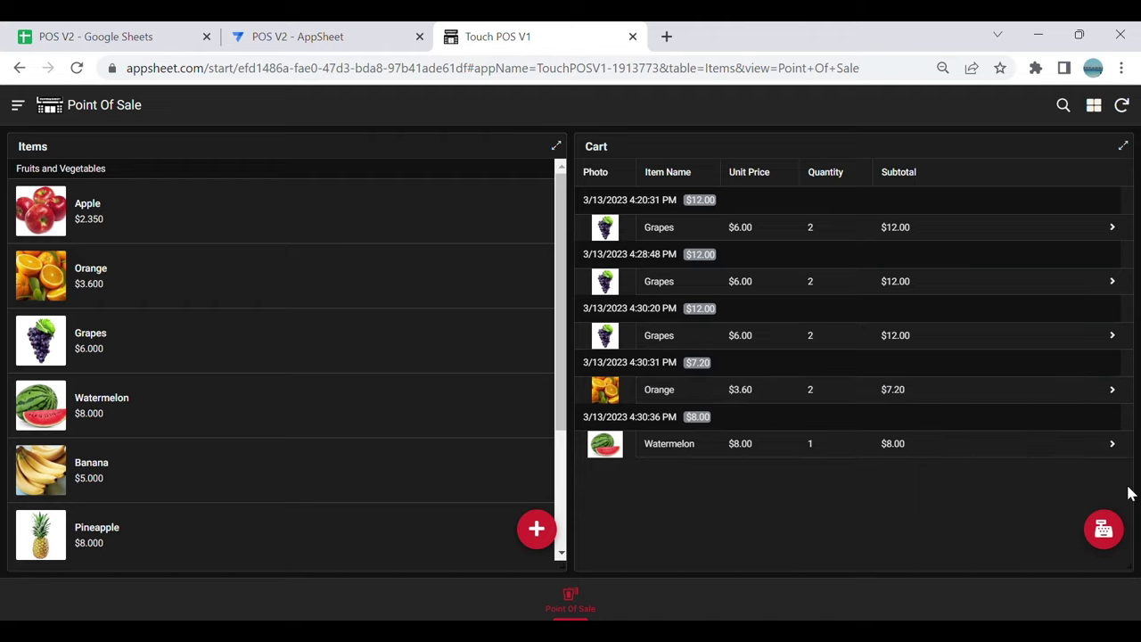
Step: Switch to the POS V2 spreadsheet in Google Sheets and add a sheet named Payments after the Invoice sheet
click(41, 28)
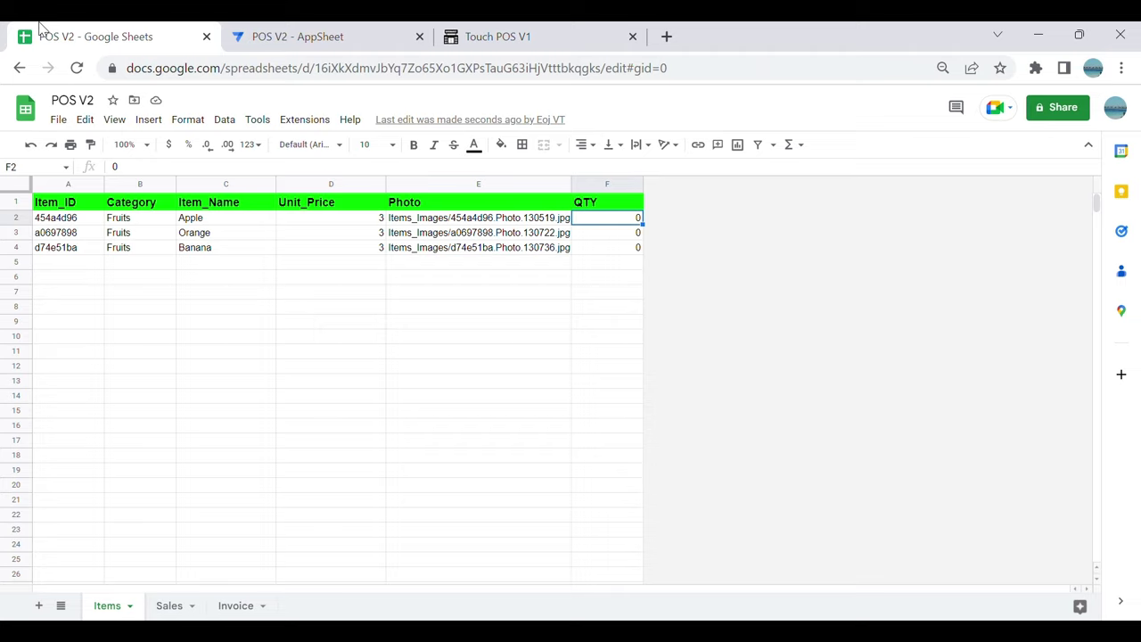
click(279, 293)
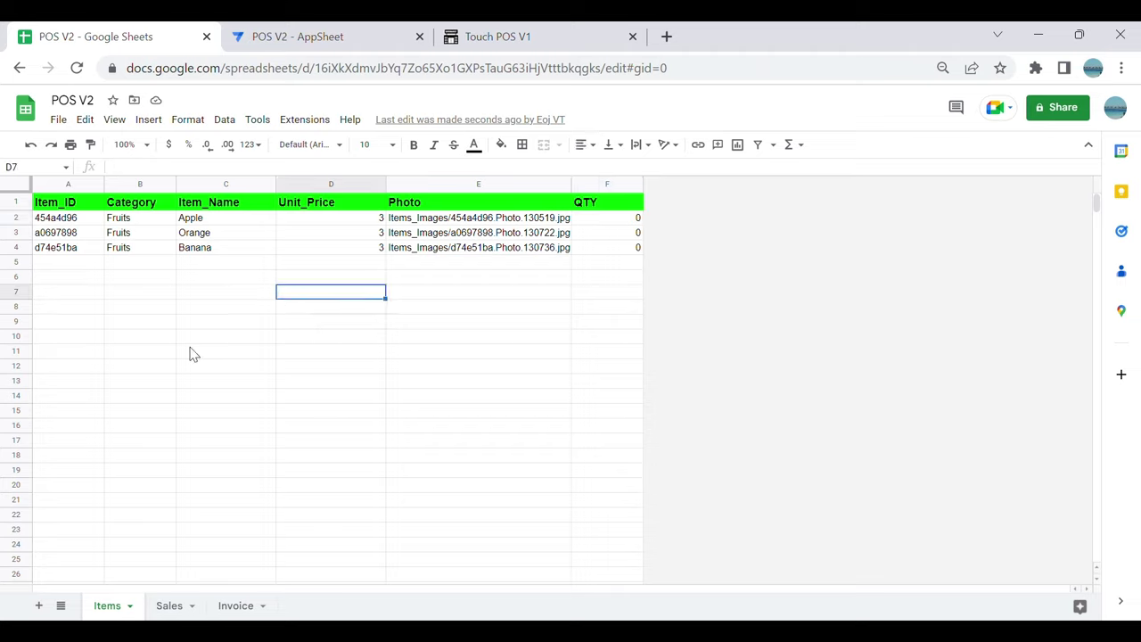
click(40, 606)
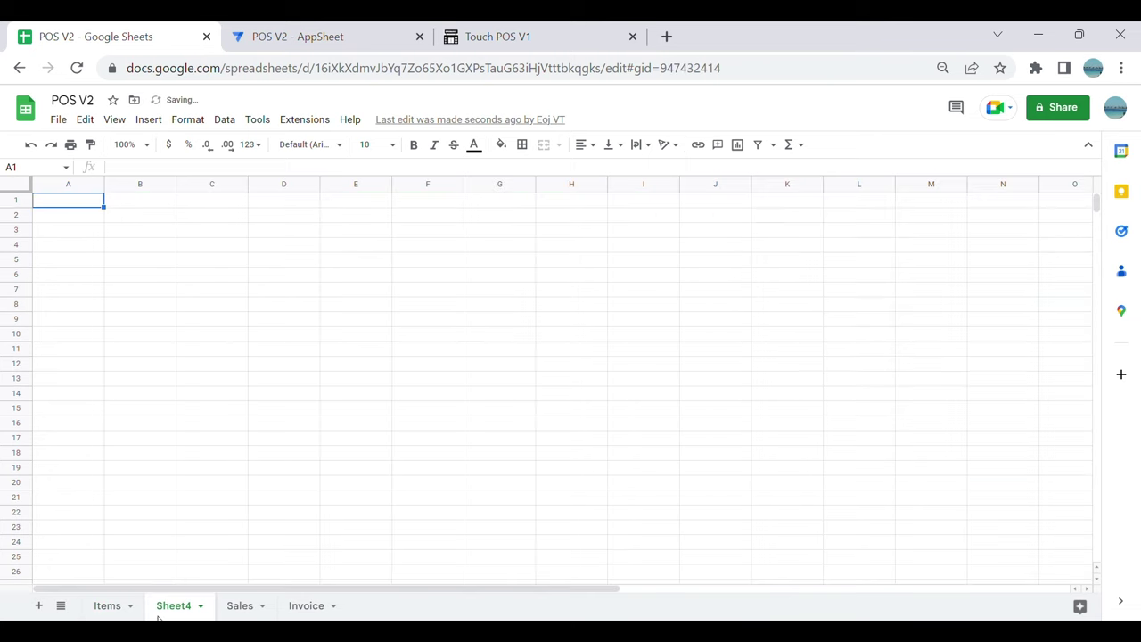
drag(174, 606, 310, 614)
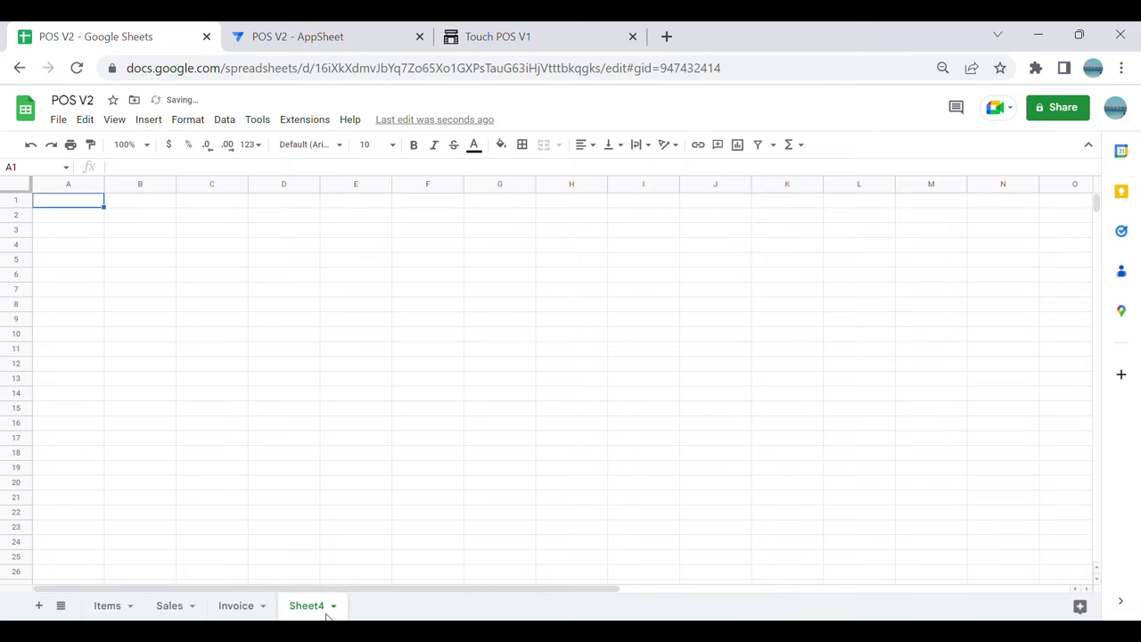
right_click(310, 613)
click(325, 432)
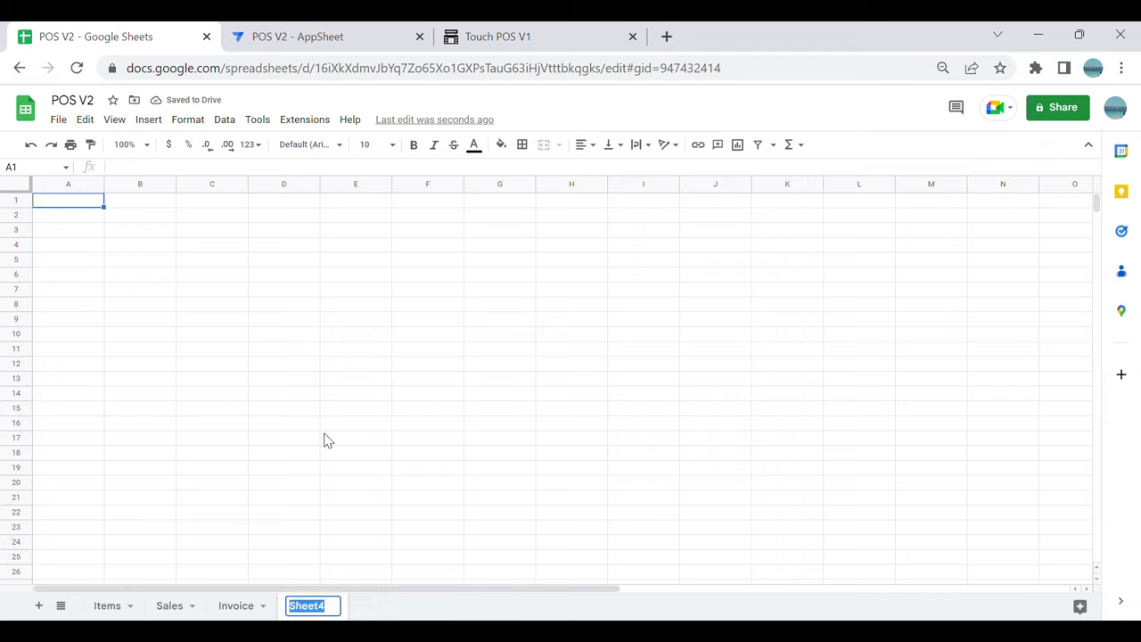
text(Payments)
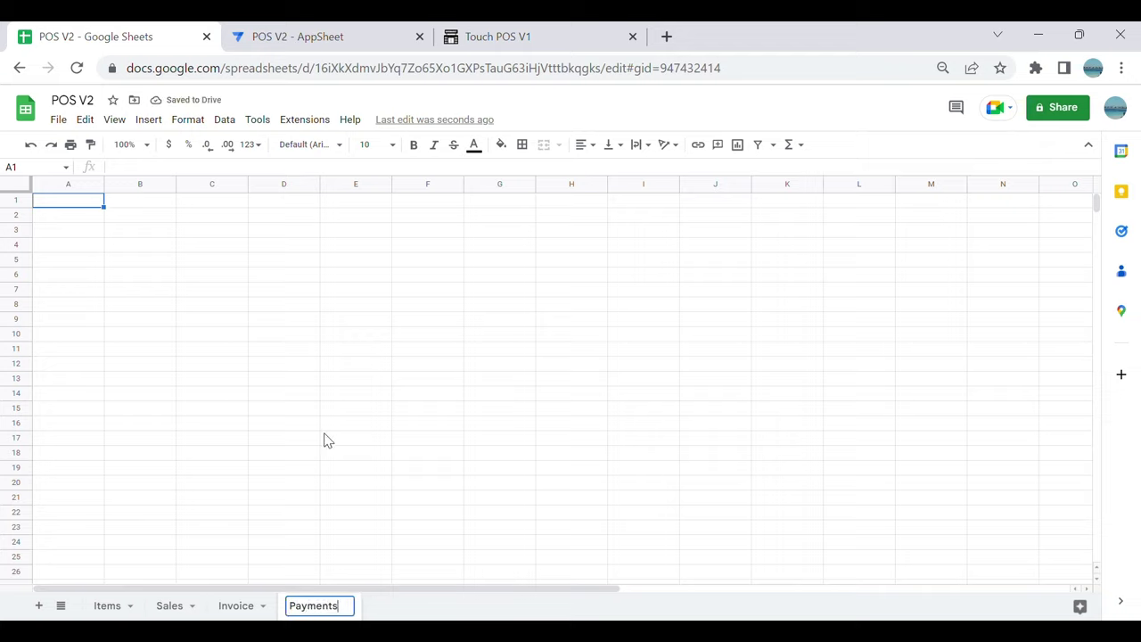
click(306, 428)
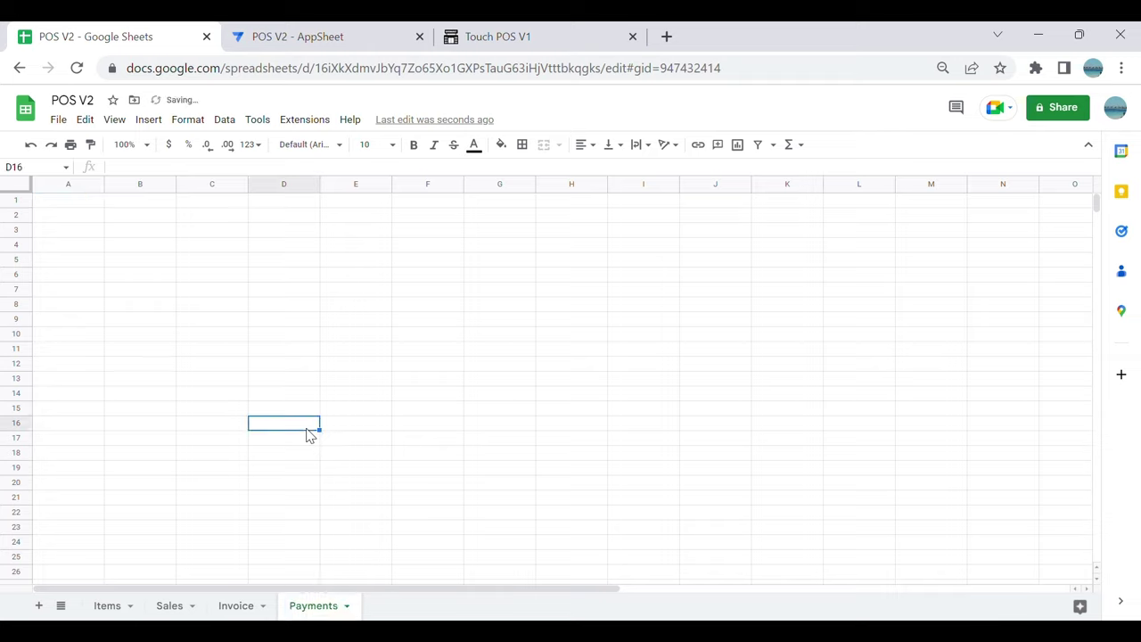
Step: Enter the column headers Invoice_No, Total_Sales and Change in cells A1 to C1 of the Payments sheet
click(86, 203)
text(Invoice)
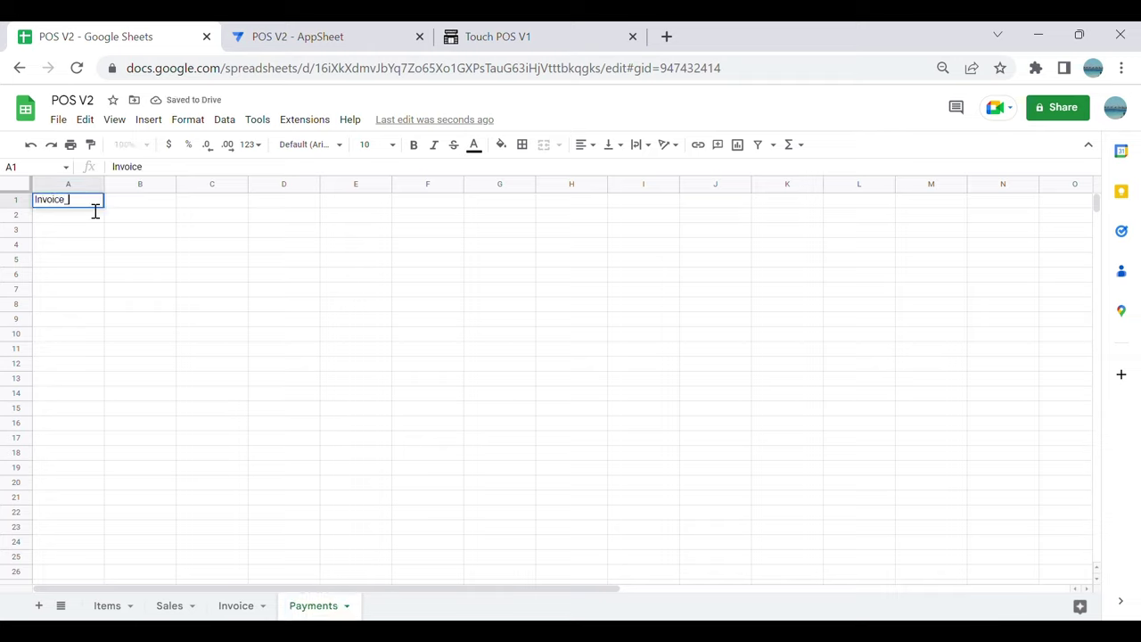
text(_No)
key(Tab)
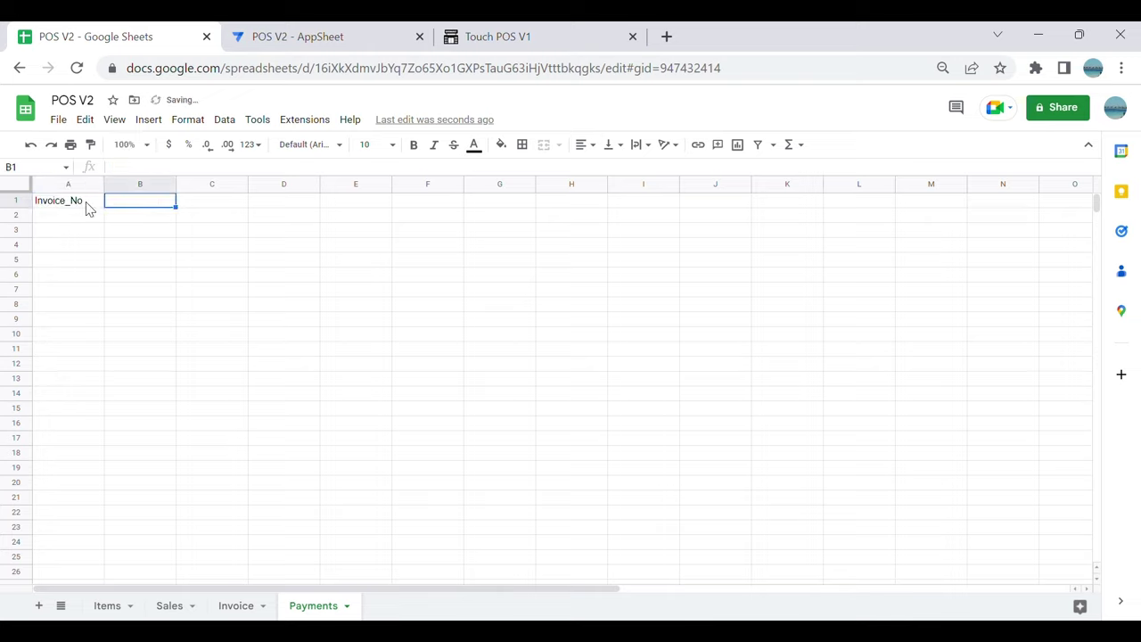
text(T)
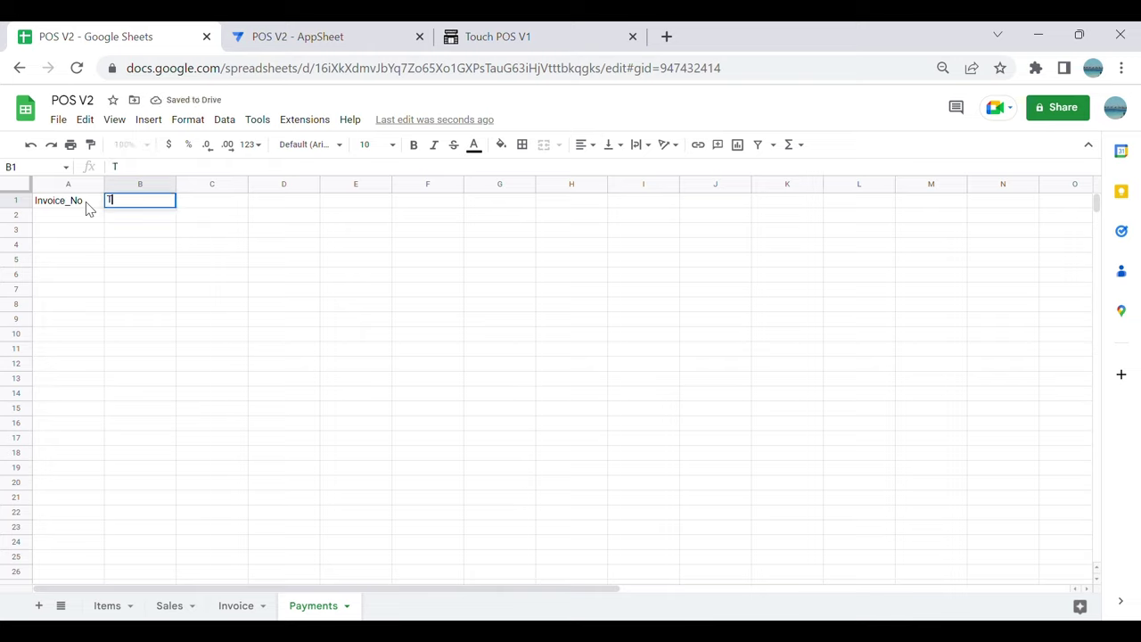
text(otal_Sales)
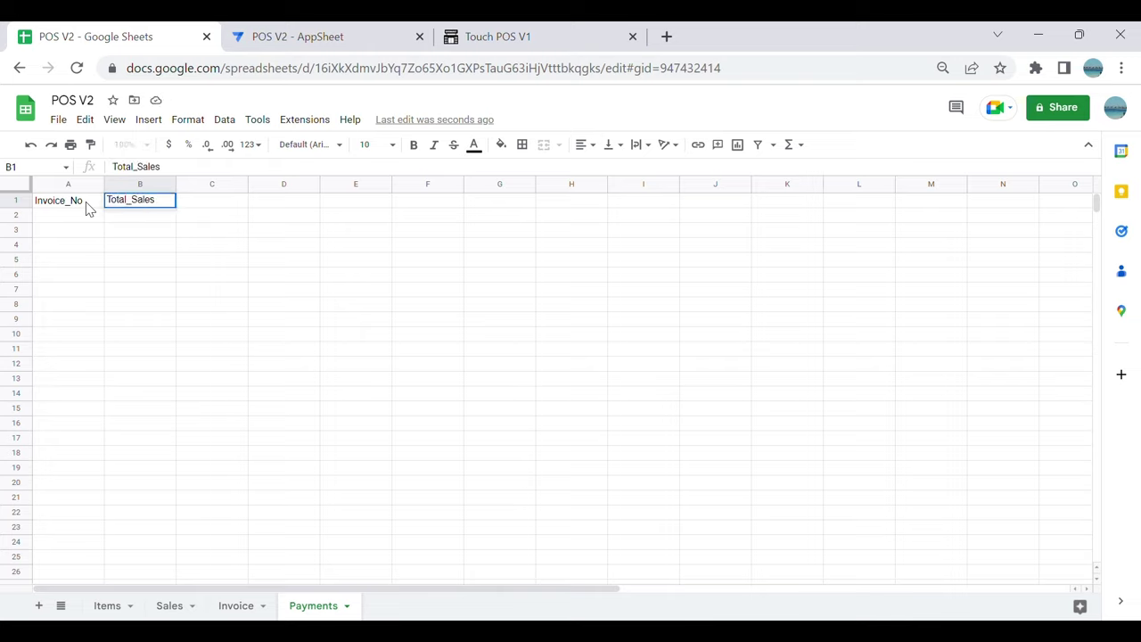
key(Tab)
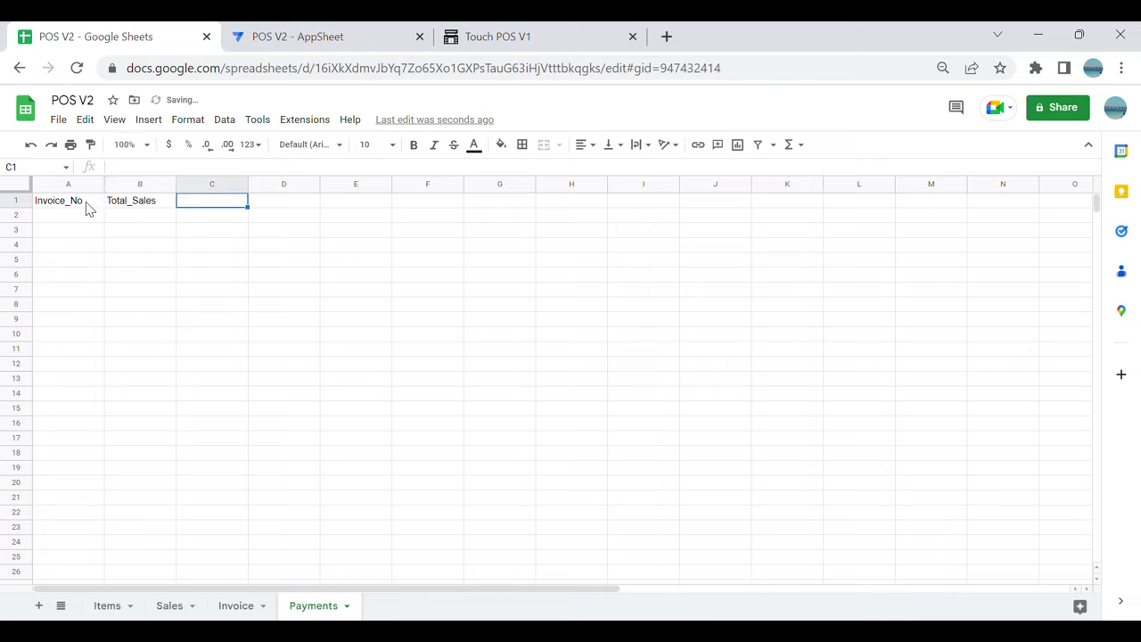
text(Change)
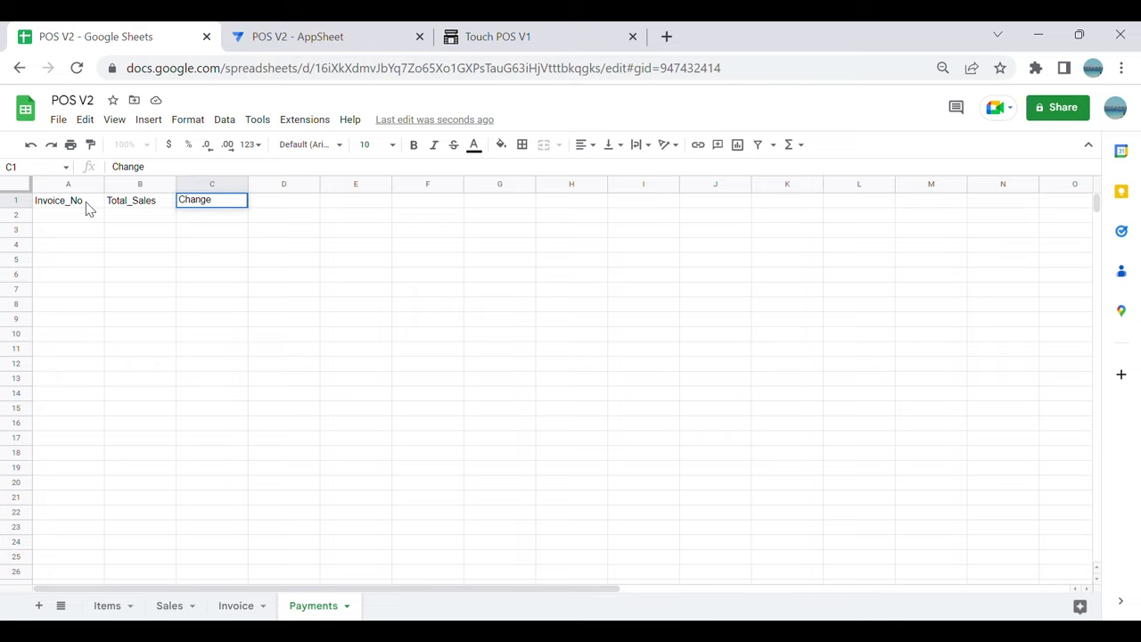
key(Tab)
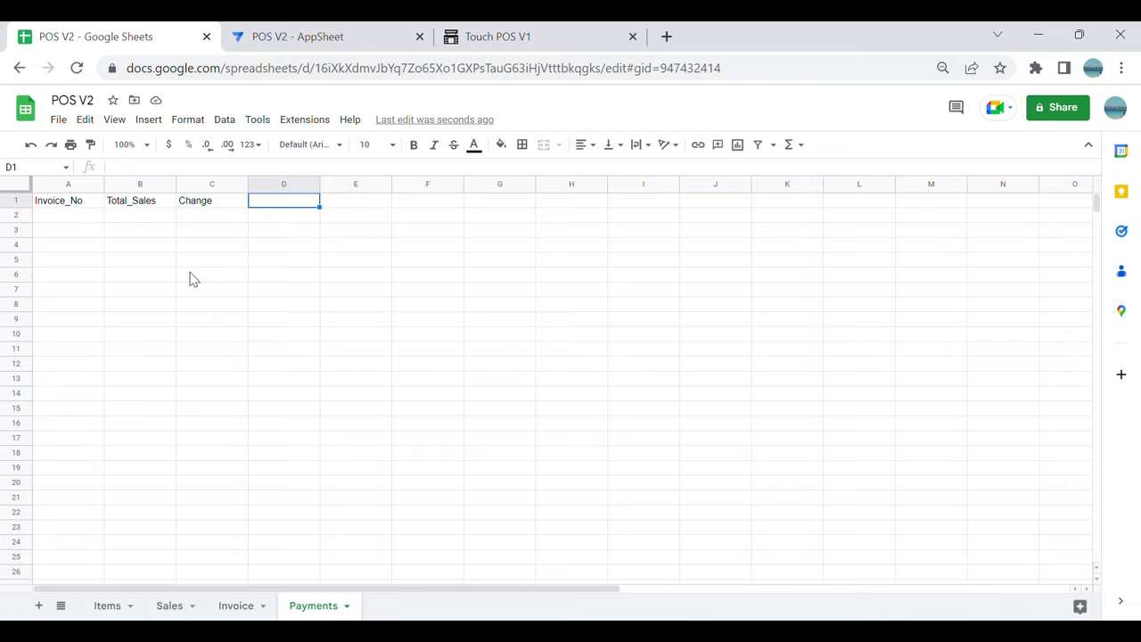
click(135, 218)
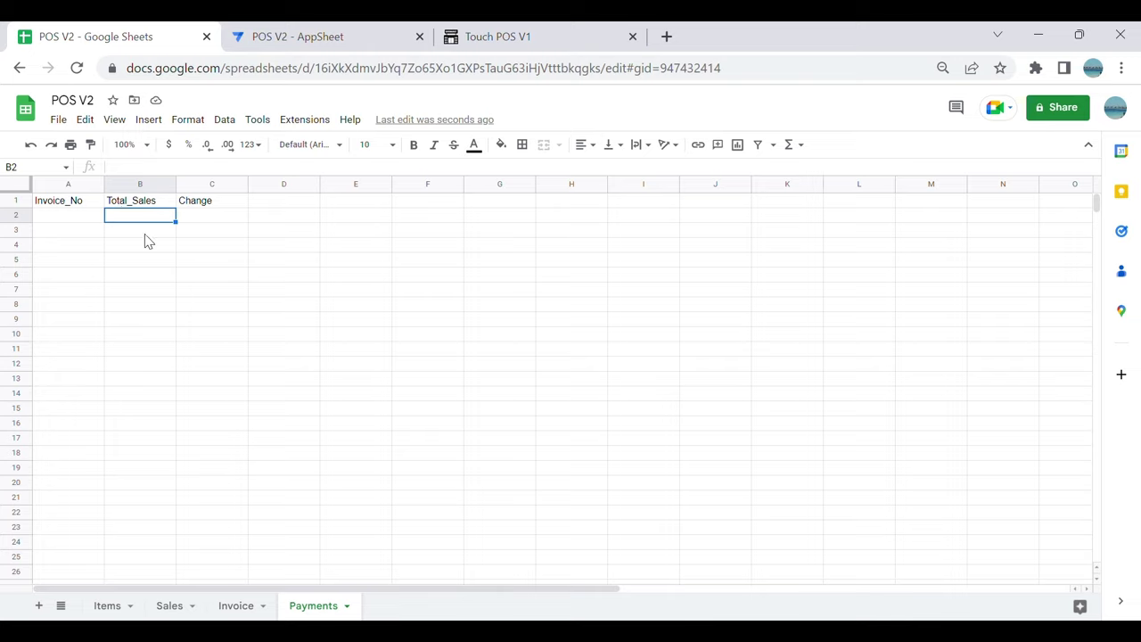
Step: Clear the three column headers from cells A1 to C1 of the Payments sheet
click(48, 203)
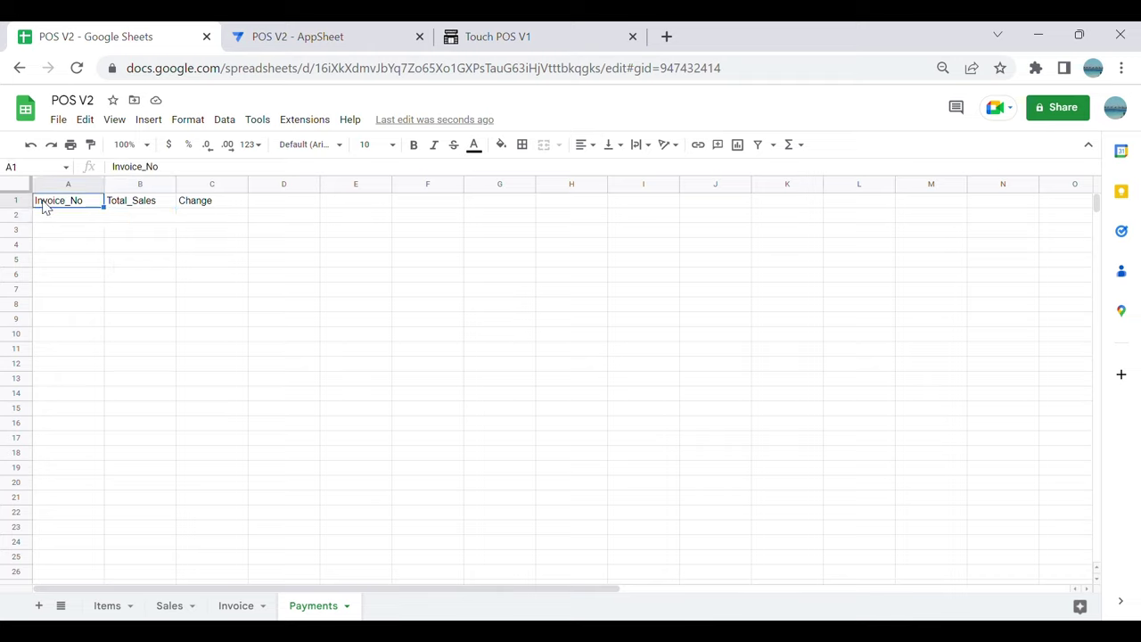
key(Right)
key(Right)
key(Down)
key(Down)
key(Down)
key(Down)
key(Down)
key(Down)
key(Down)
key(Down)
drag(78, 211, 183, 210)
key(Delete)
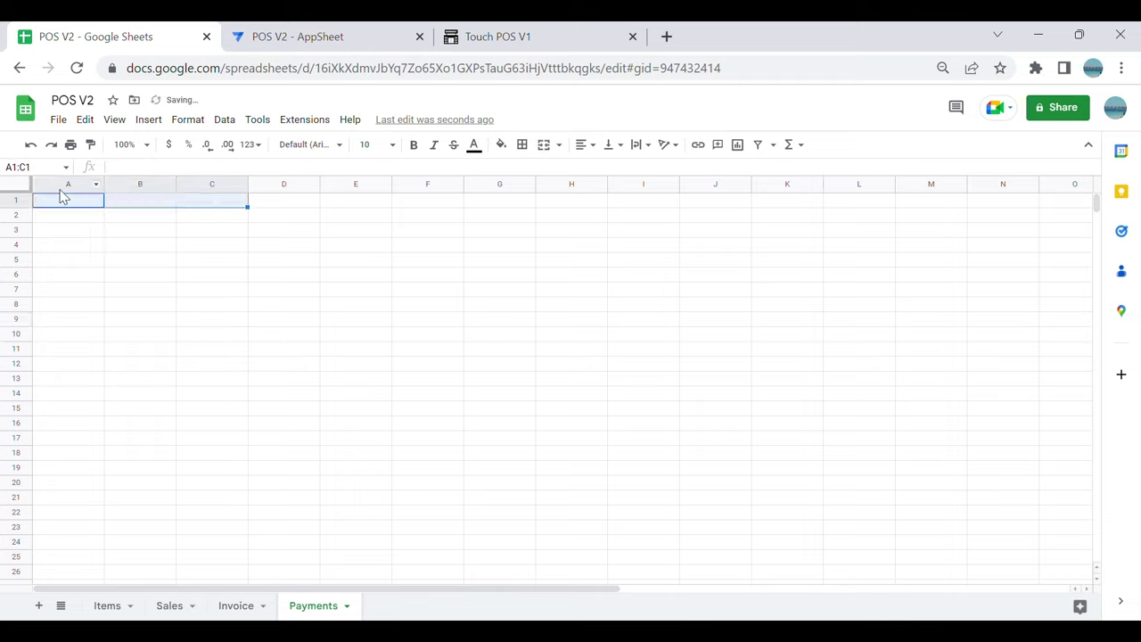
Step: Enter the column headers Date, Time, PaymentType and Amount_paid in cells A1 to D1 of the Payments sheet
click(114, 246)
click(80, 208)
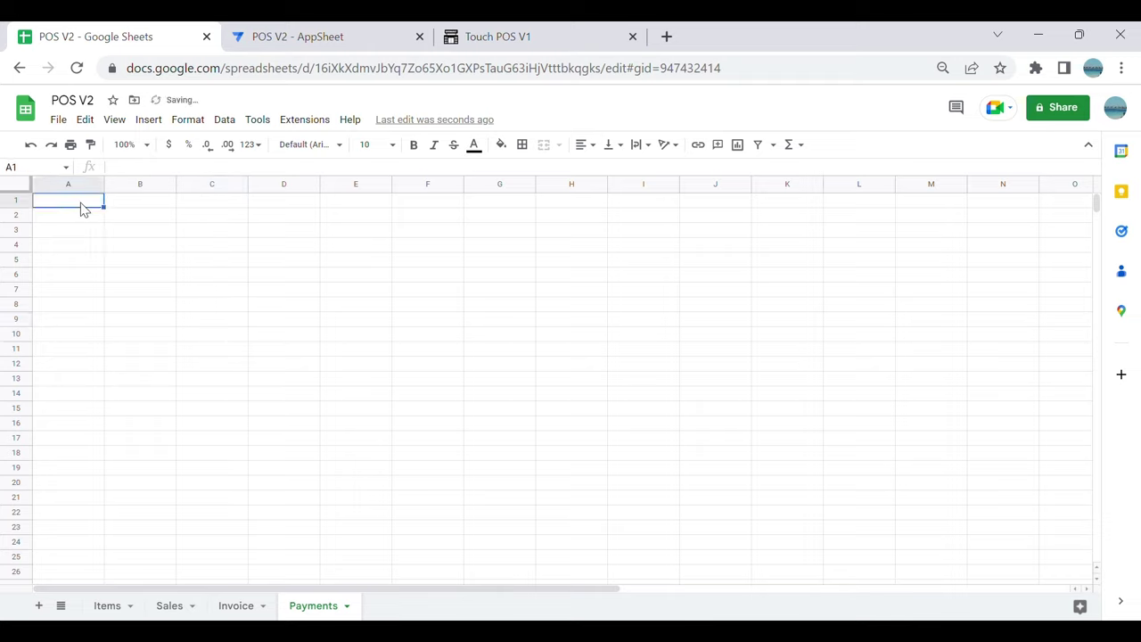
text(Date)
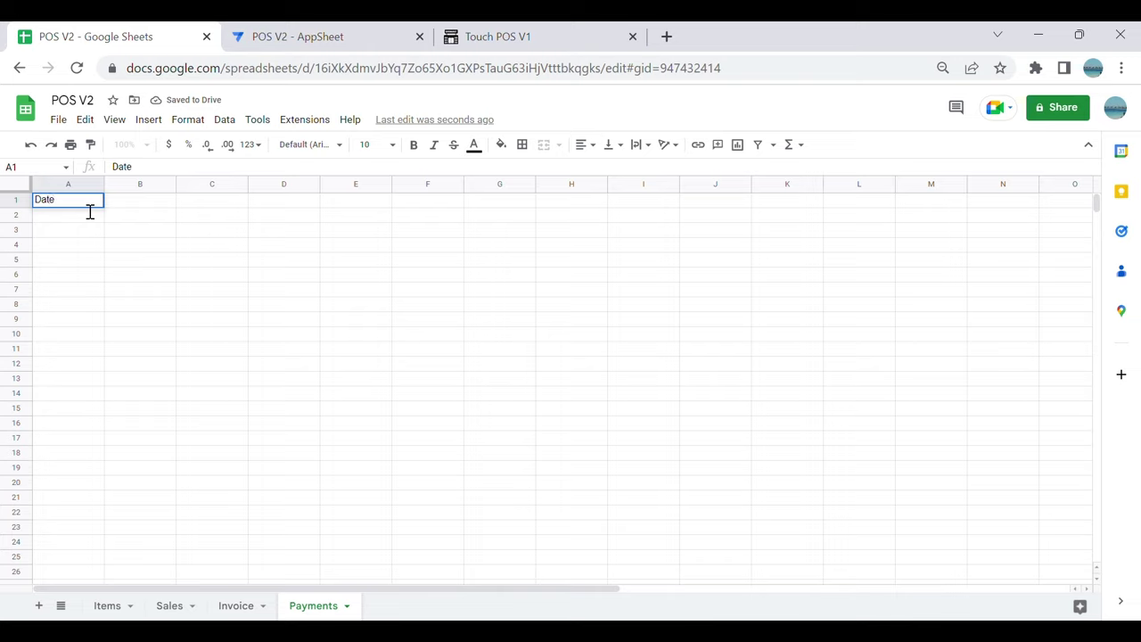
key(Tab)
text(Time)
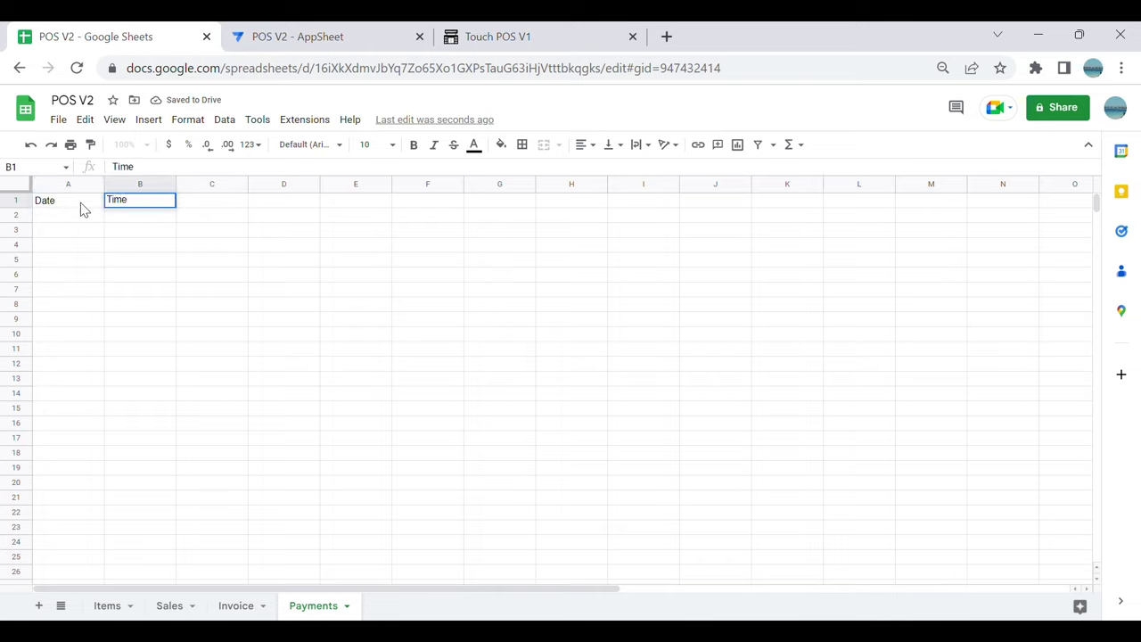
key(Tab)
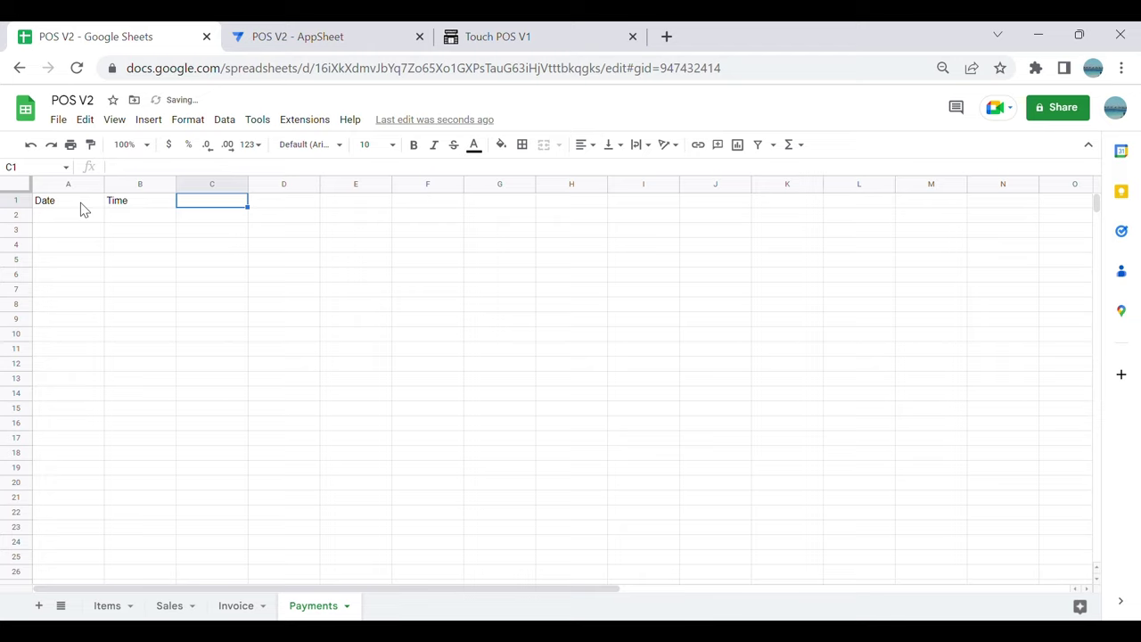
text(Payment)
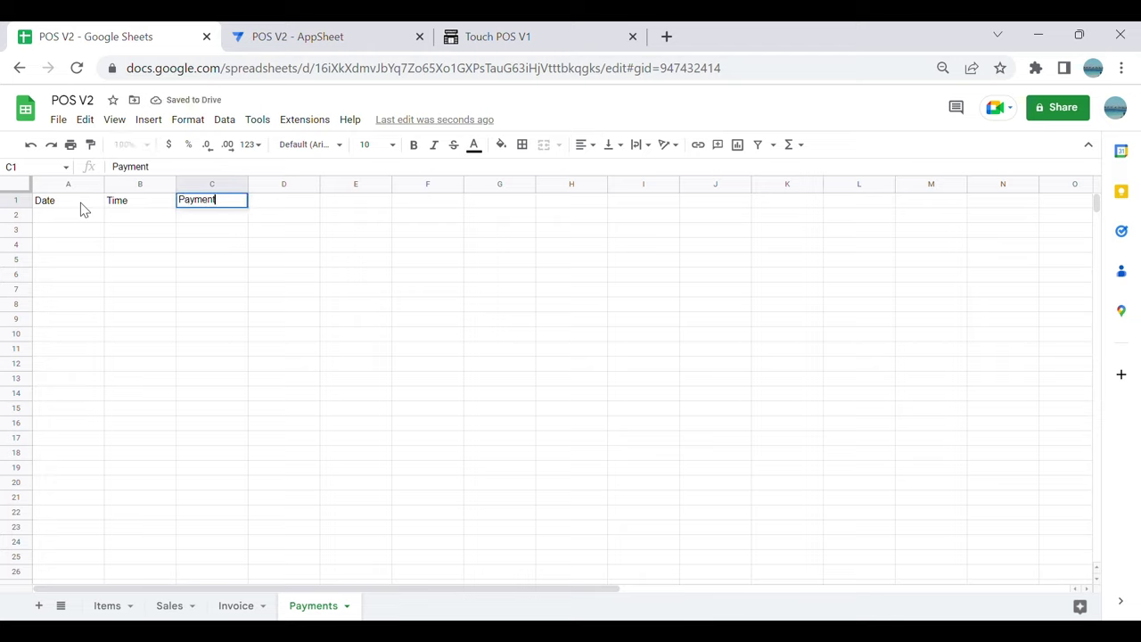
text(Type)
key(Tab)
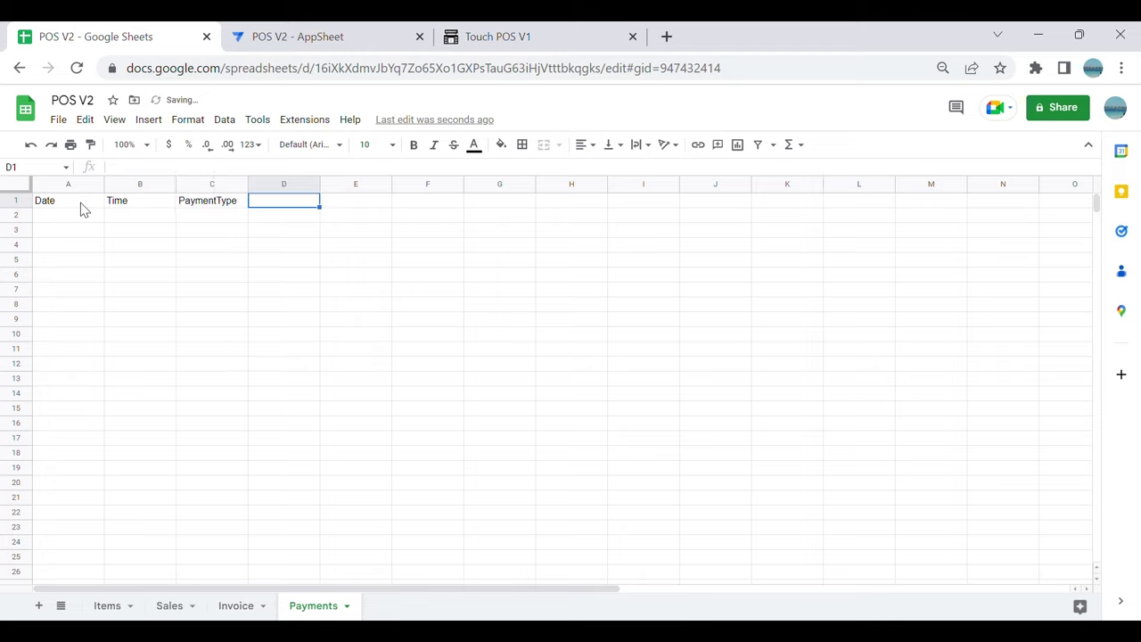
text(Am)
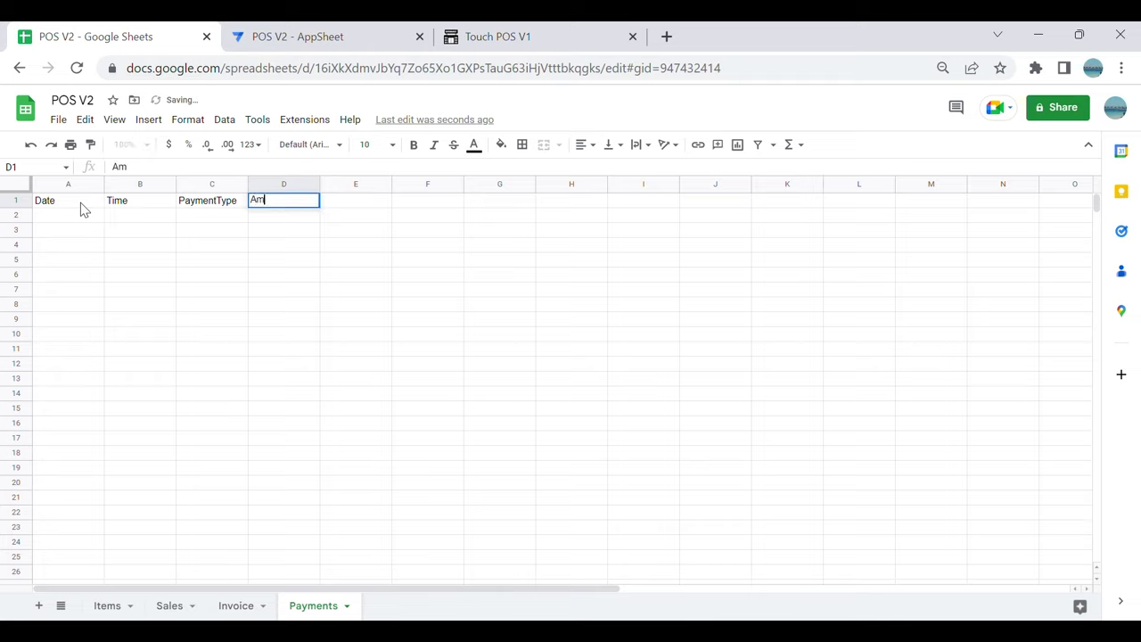
text(ount_paid)
key(Tab)
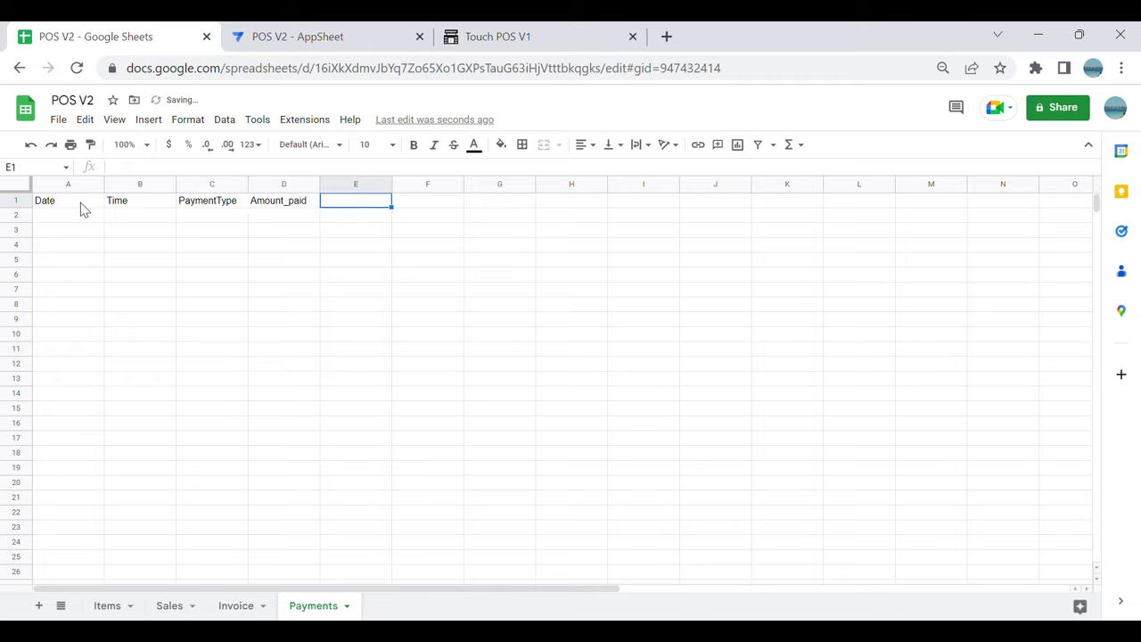
Step: Add the column headers Invoice_No, Total_Sales and Change in cells E1 to G1 of the Payments sheet
text(Invoice_No)
key(Tab)
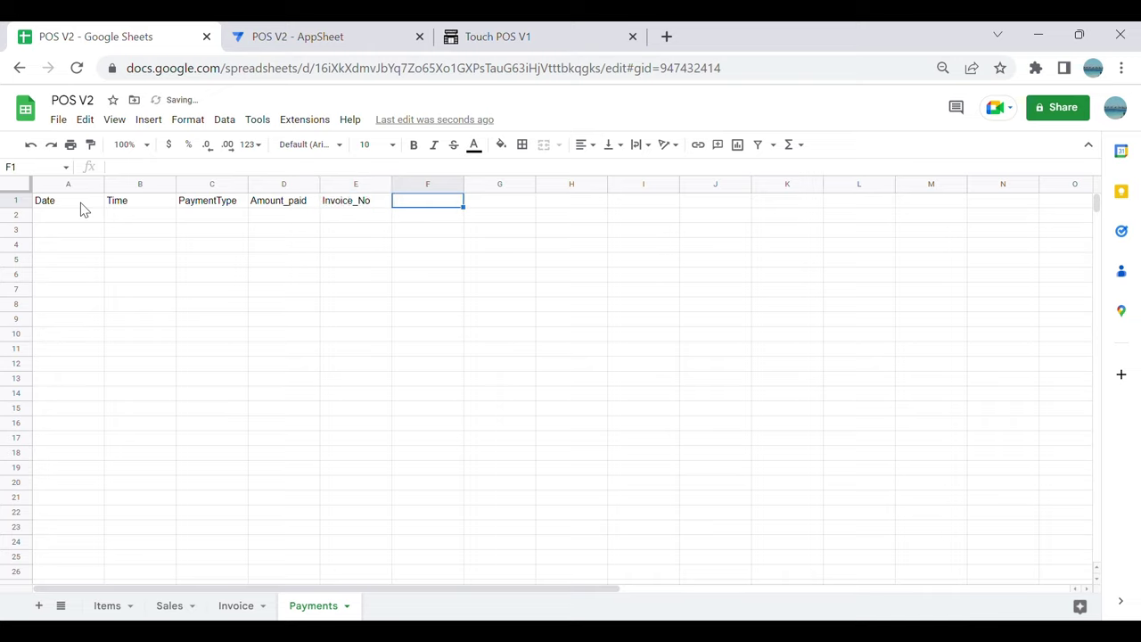
text(Total_Sales)
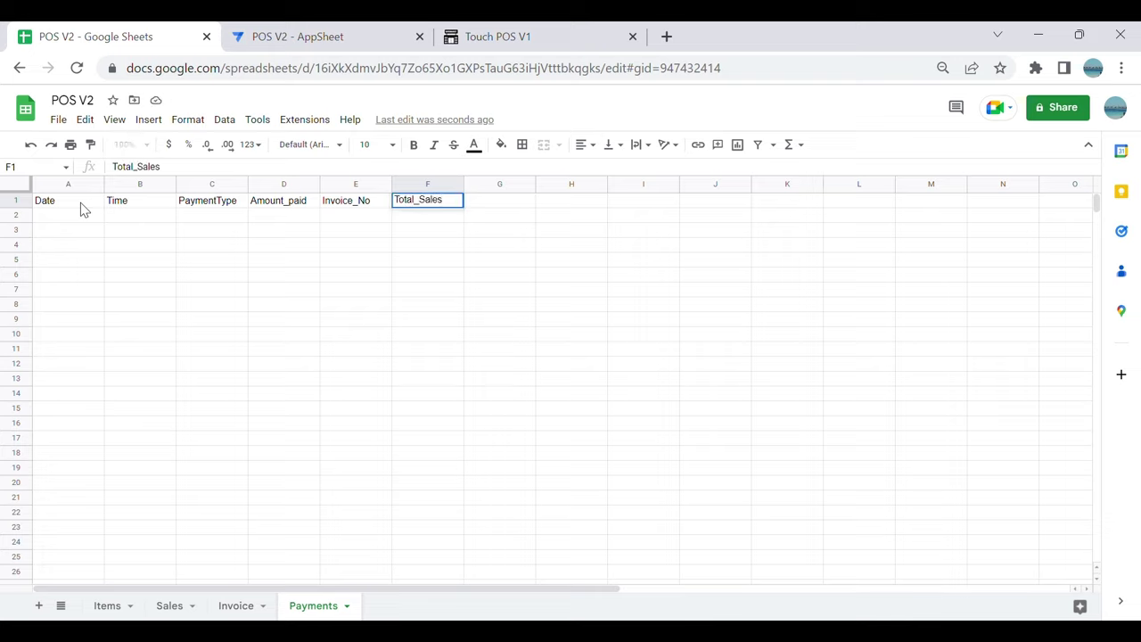
key(Tab)
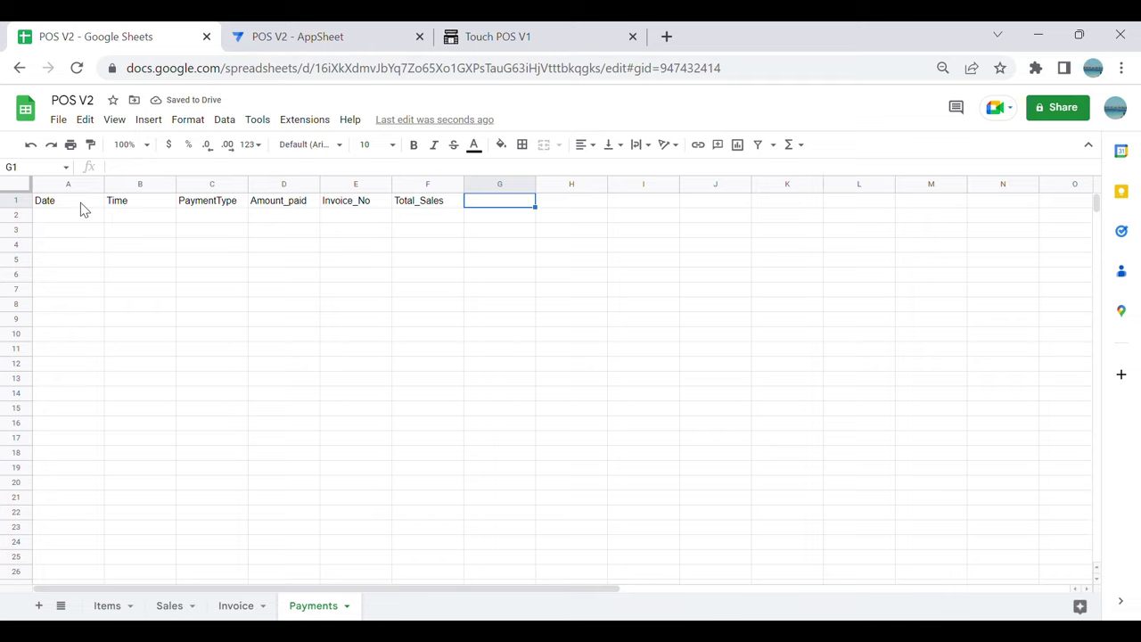
text(Change)
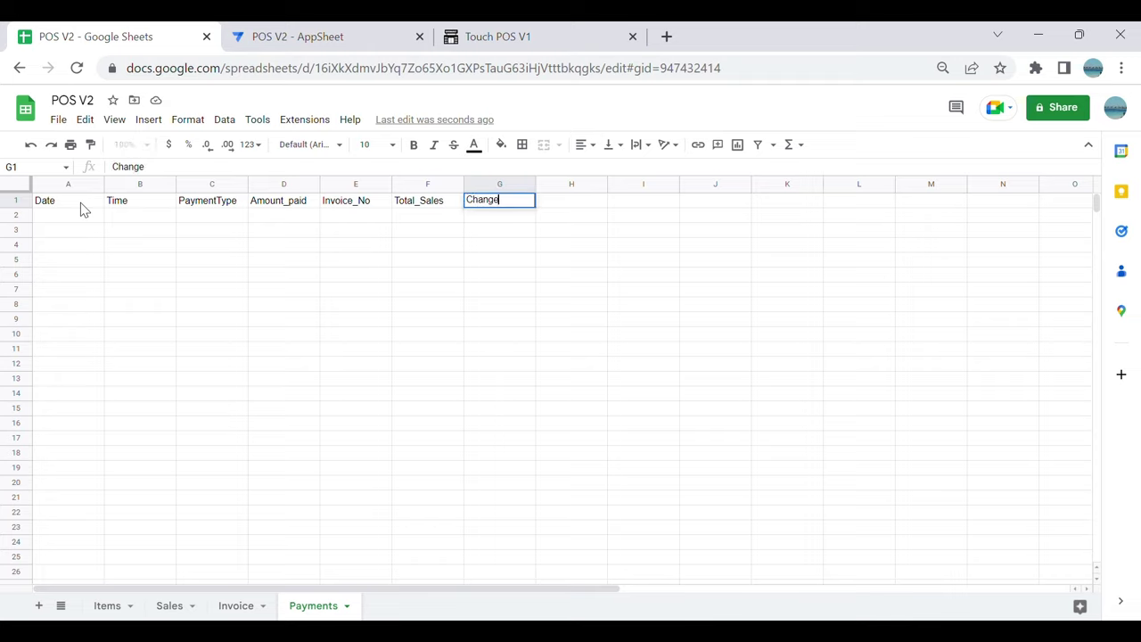
key(Tab)
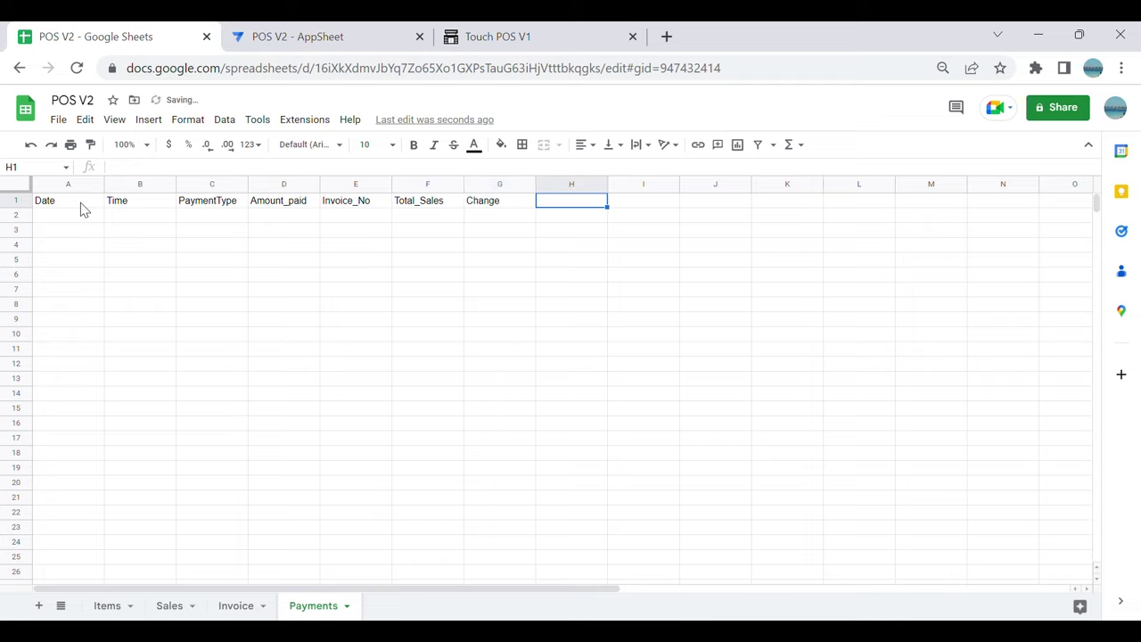
Step: Delete the unused columns H to Z from the Payments sheet
click(564, 340)
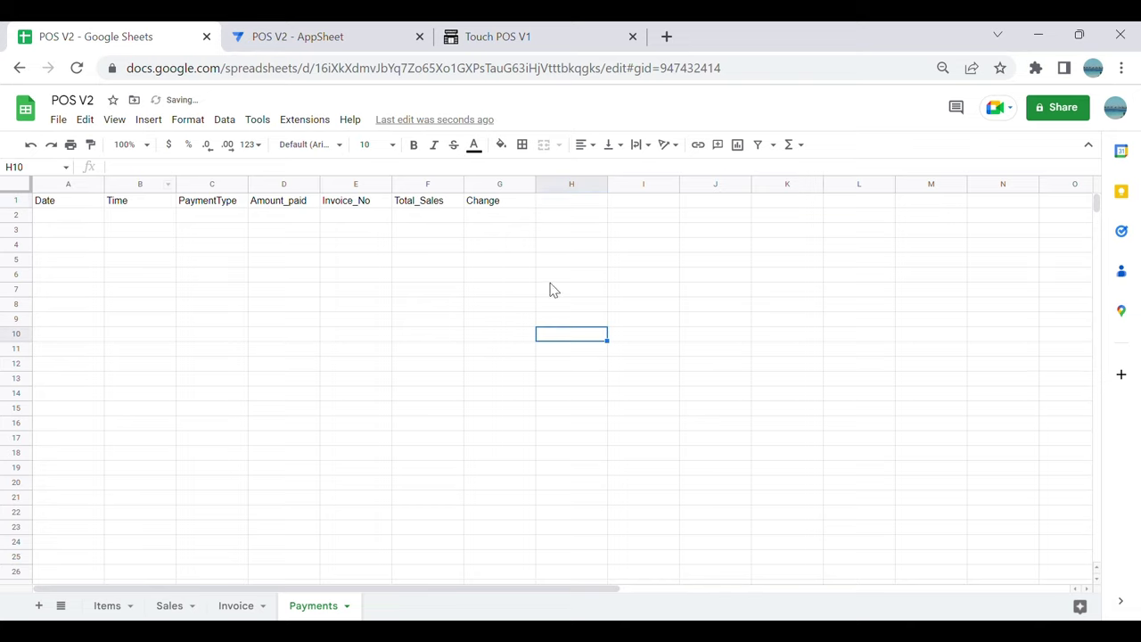
click(573, 184)
key(ctrl+shift+Right)
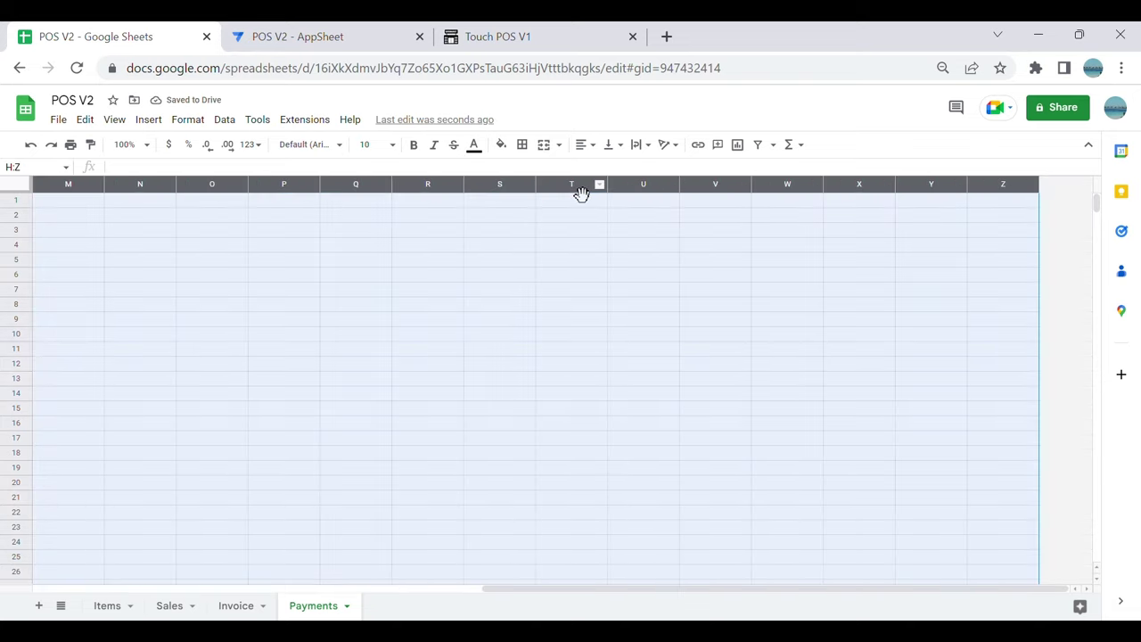
right_click(573, 265)
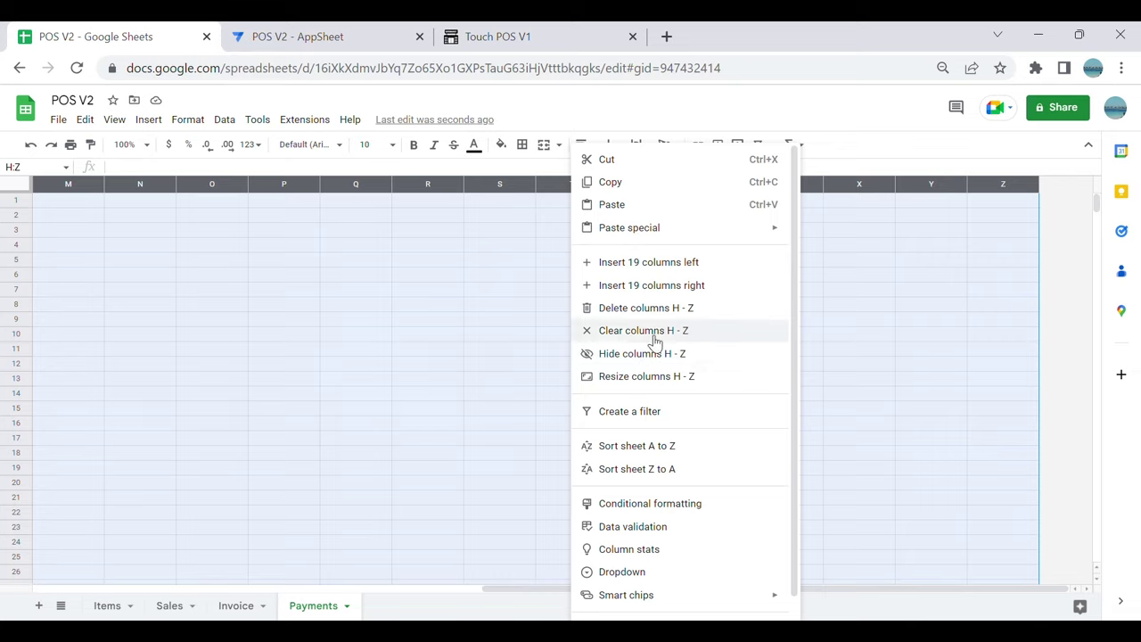
click(650, 310)
click(494, 319)
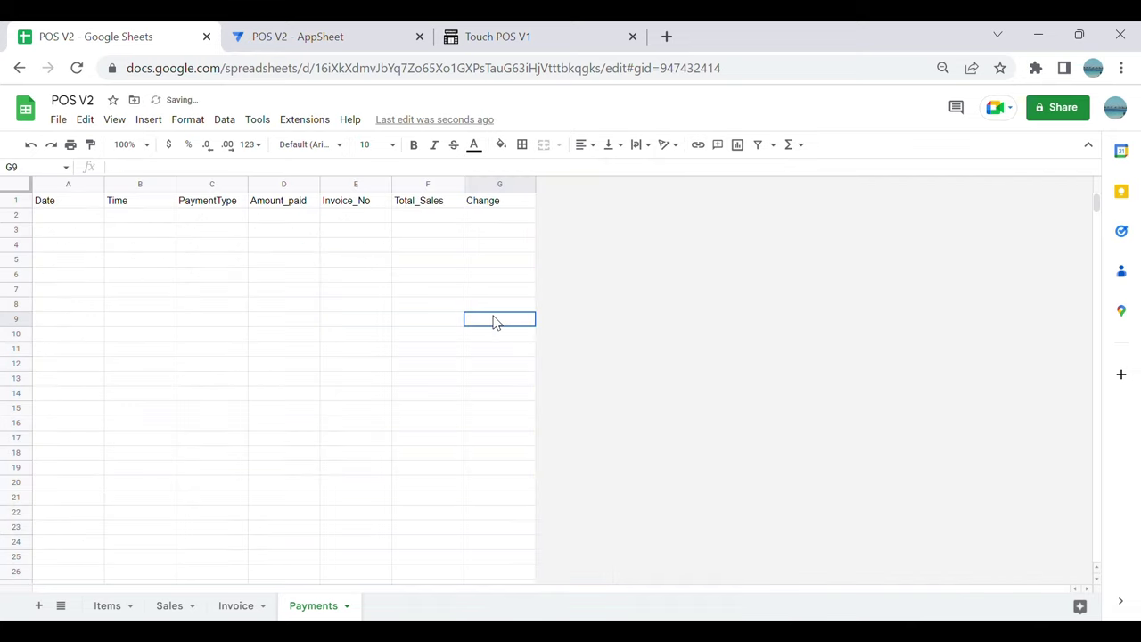
click(435, 260)
click(501, 218)
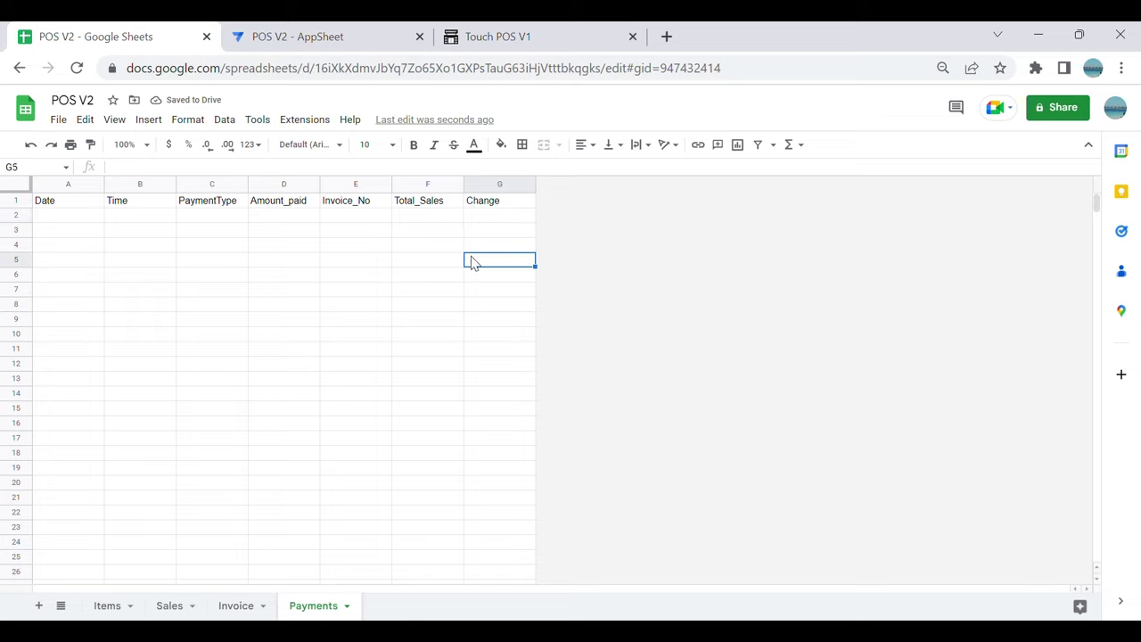
Step: Format the Payments header row as bold, font size 11, with a light green fill
click(20, 203)
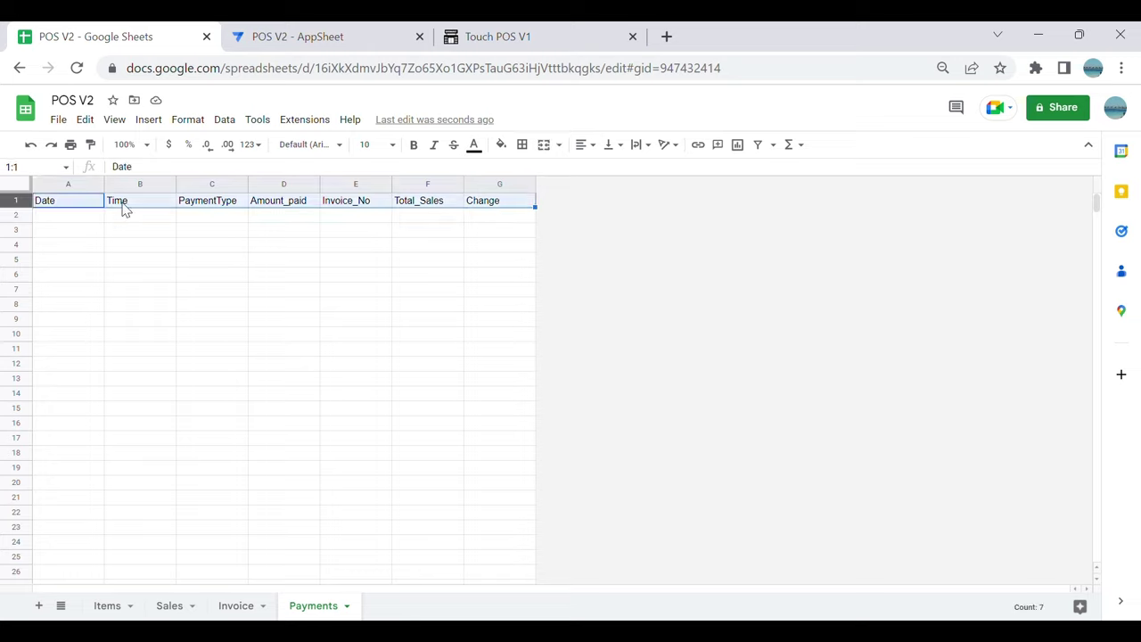
click(413, 145)
click(392, 145)
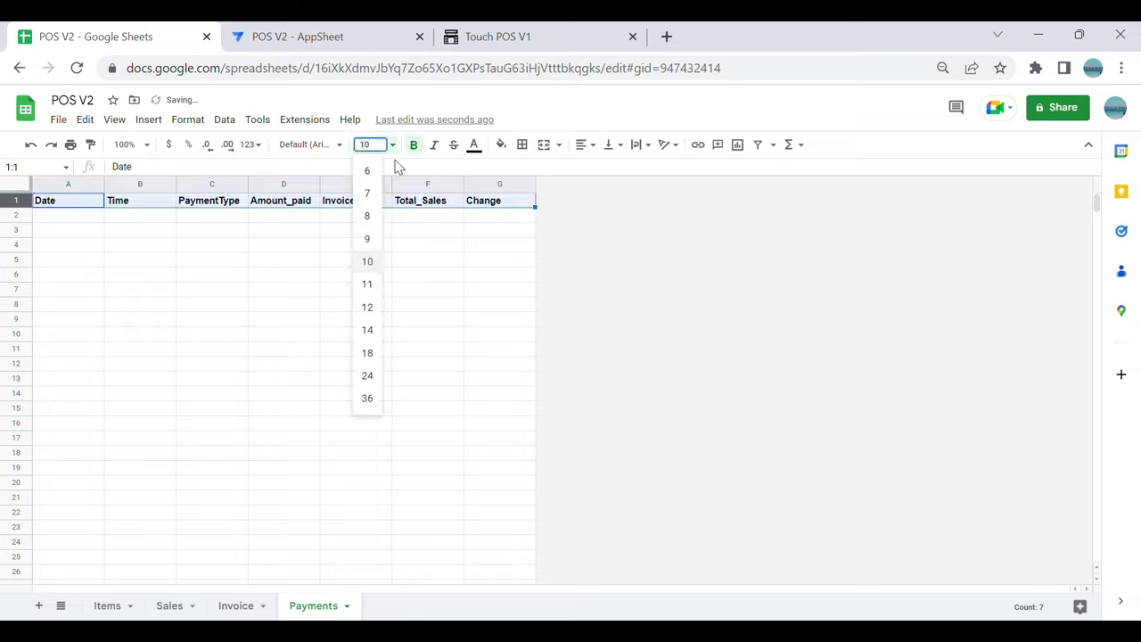
click(368, 284)
click(501, 145)
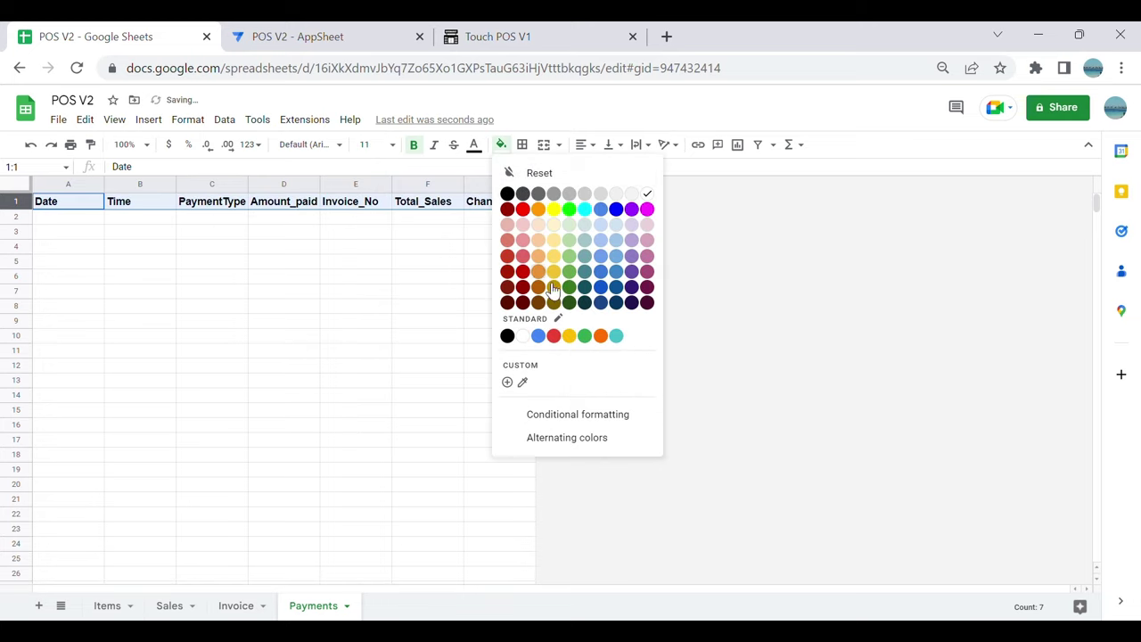
click(569, 241)
click(375, 323)
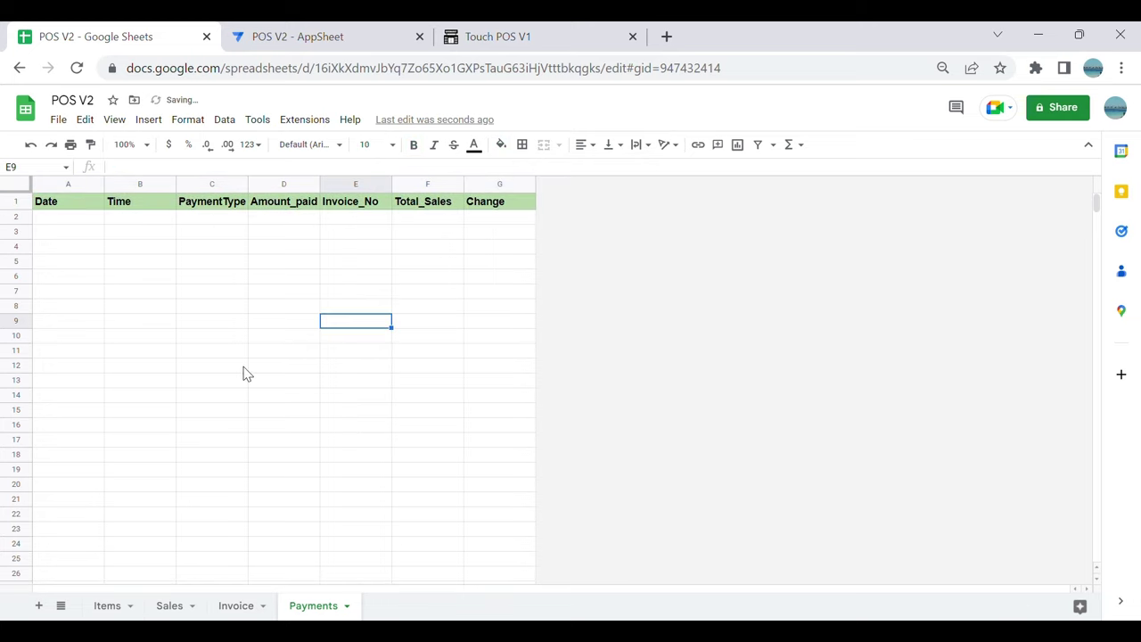
Step: Switch to the POS V2 app in AppSheet and add the suggested Payments table to its data
click(290, 28)
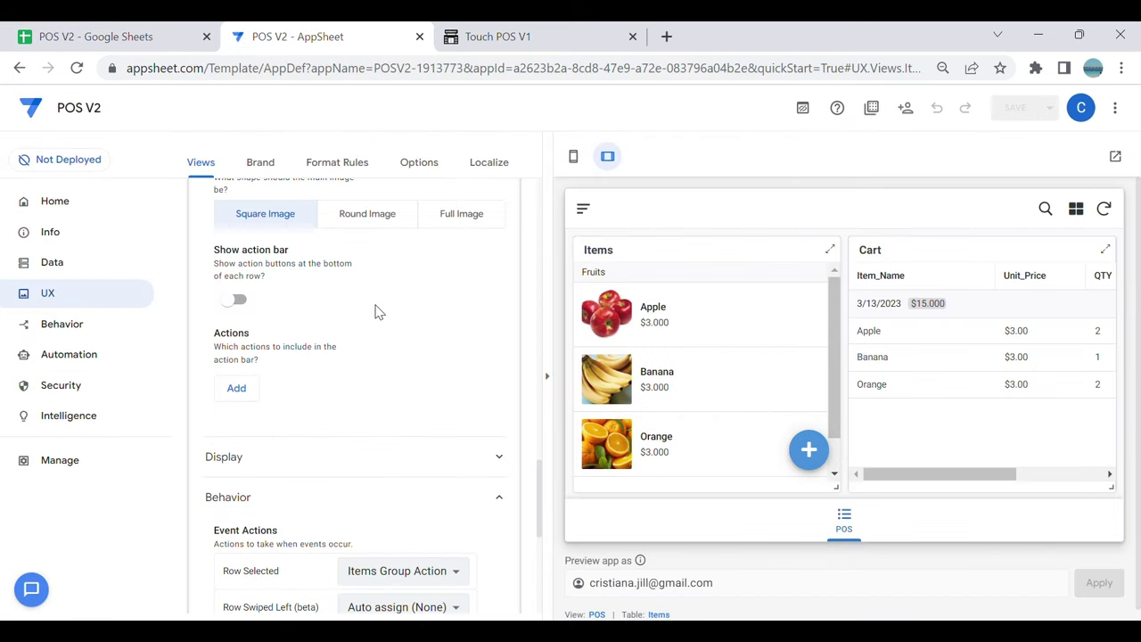
click(68, 266)
click(554, 385)
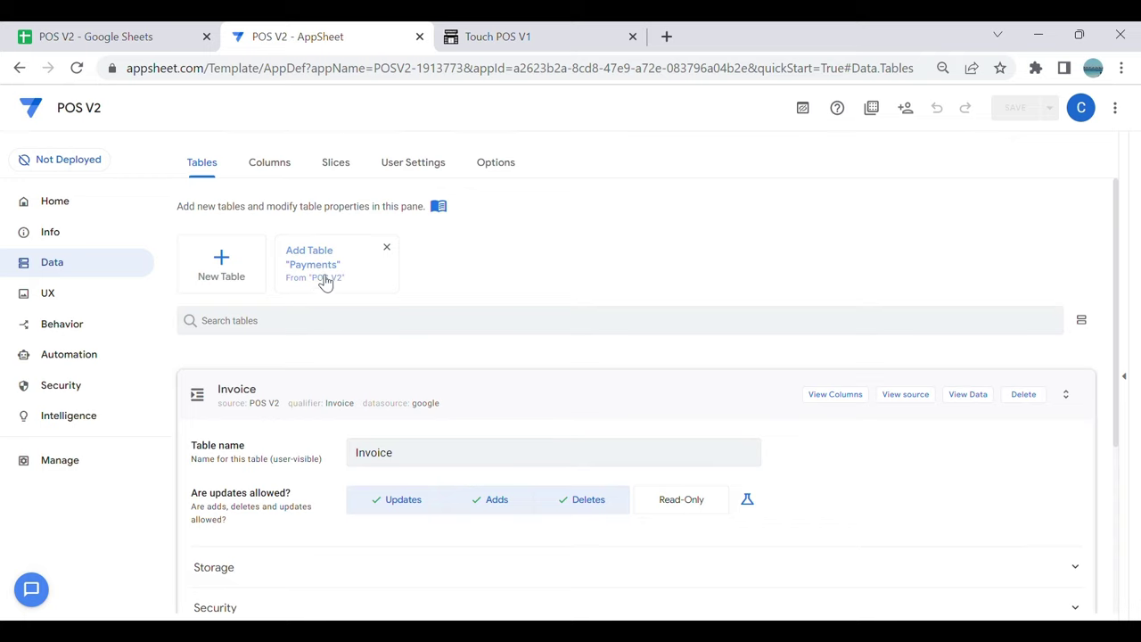
click(557, 401)
click(362, 275)
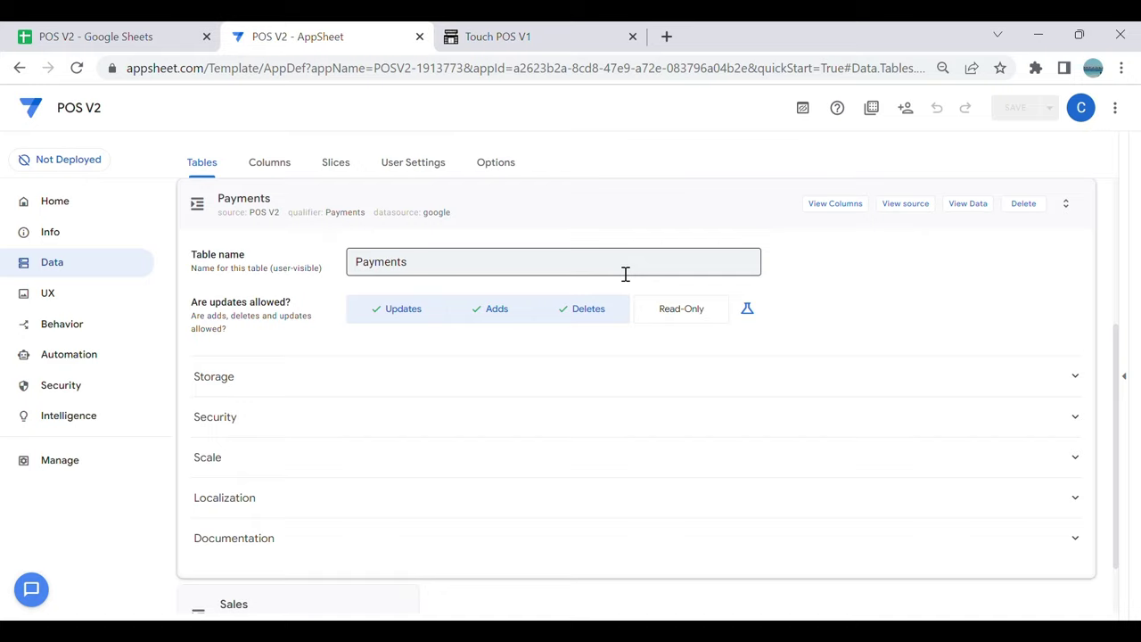
Step: Open the columns of the Payments table and set the Invoice_No column type to Number
click(822, 203)
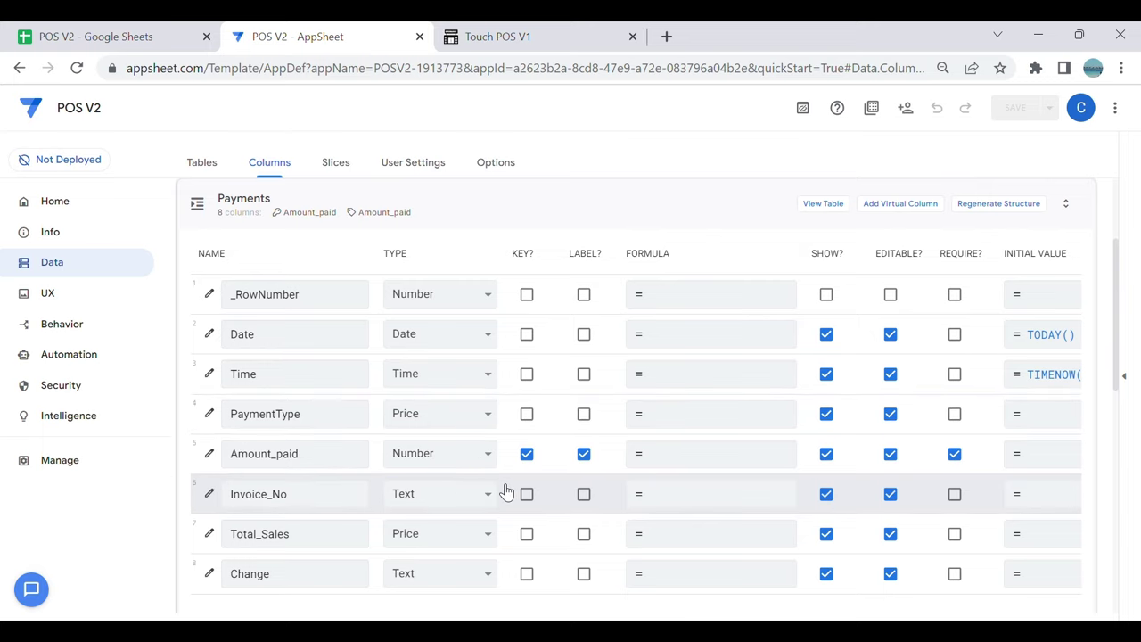
key(n)
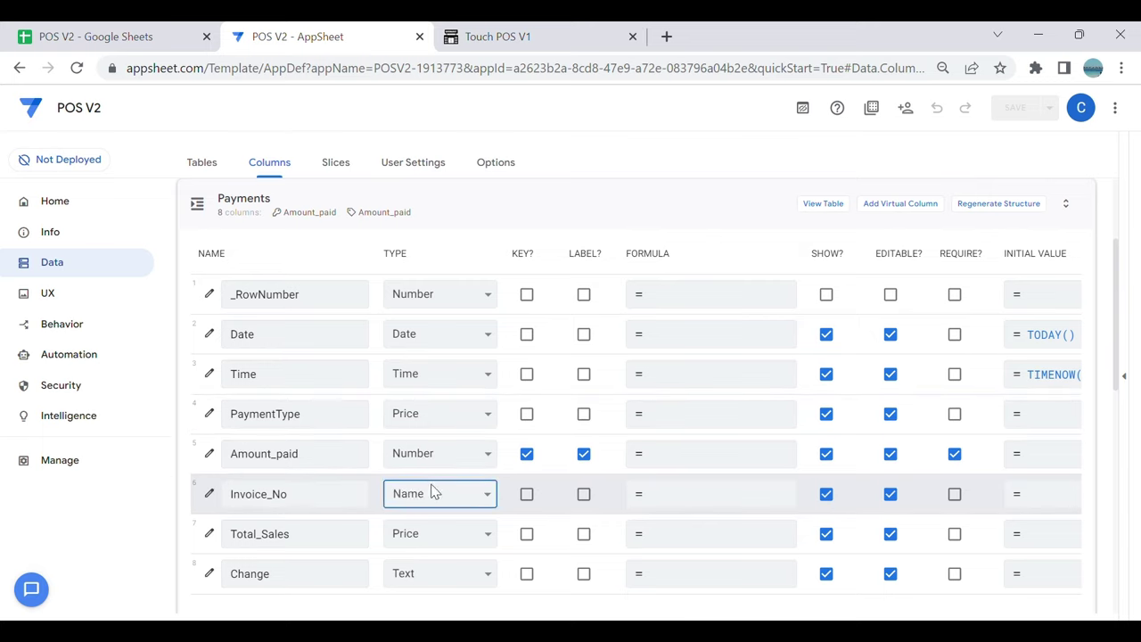
key(n)
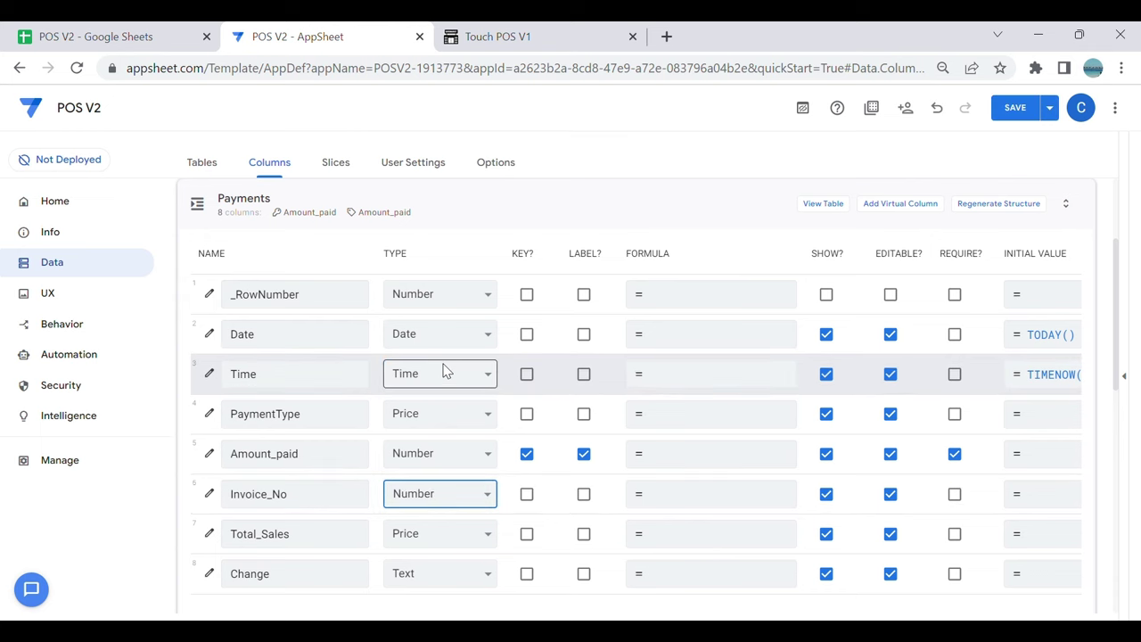
click(212, 494)
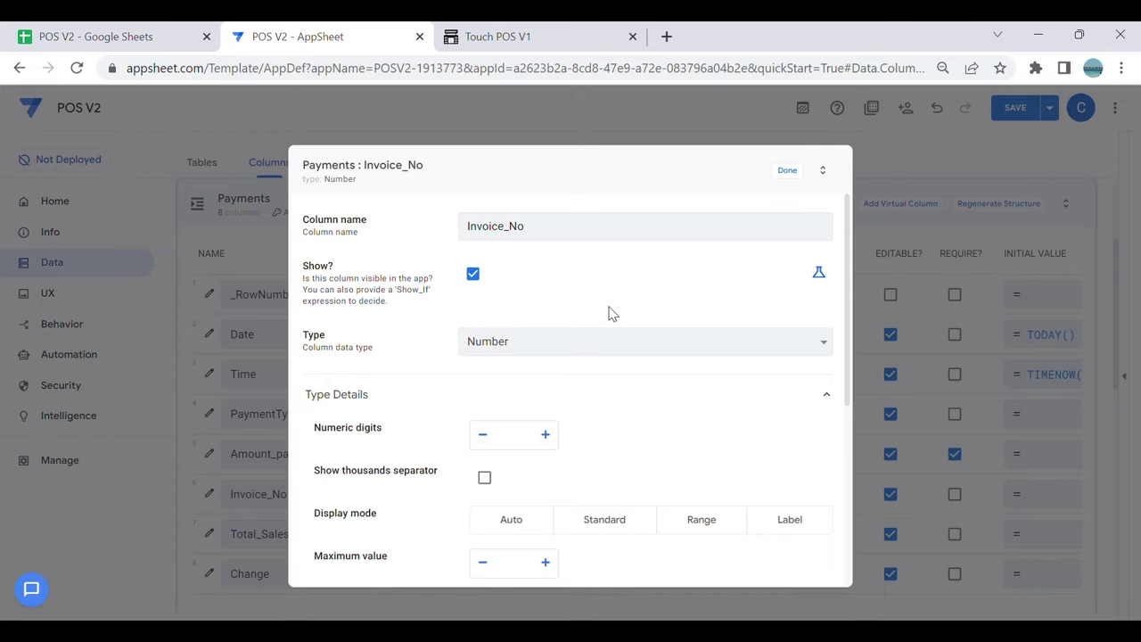
scroll(634, 383, down, 4)
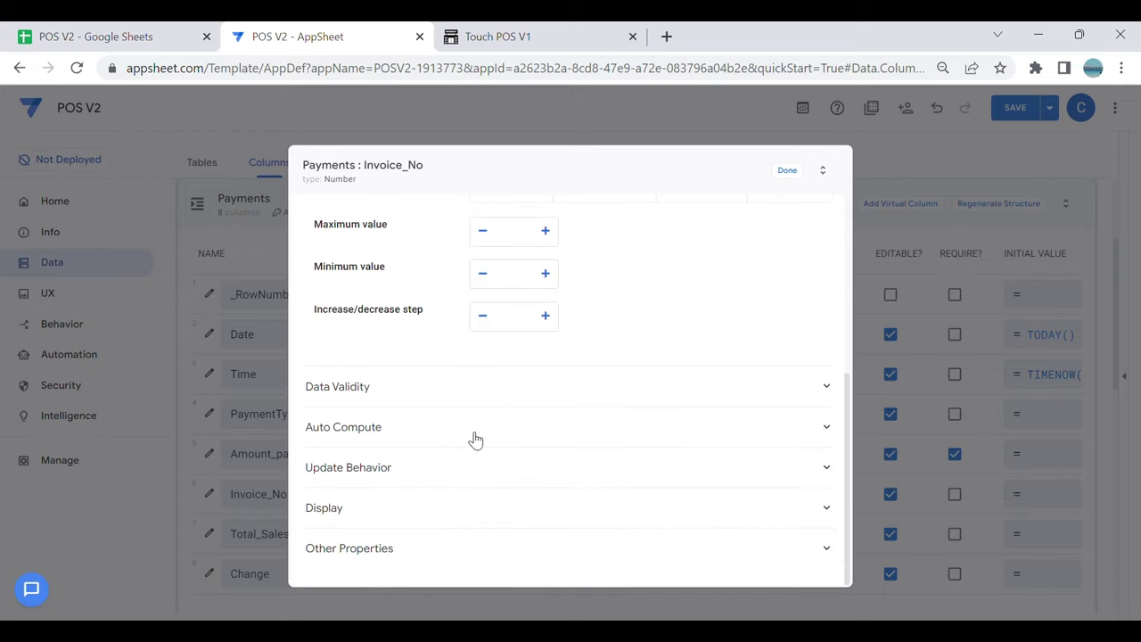
click(475, 433)
click(610, 521)
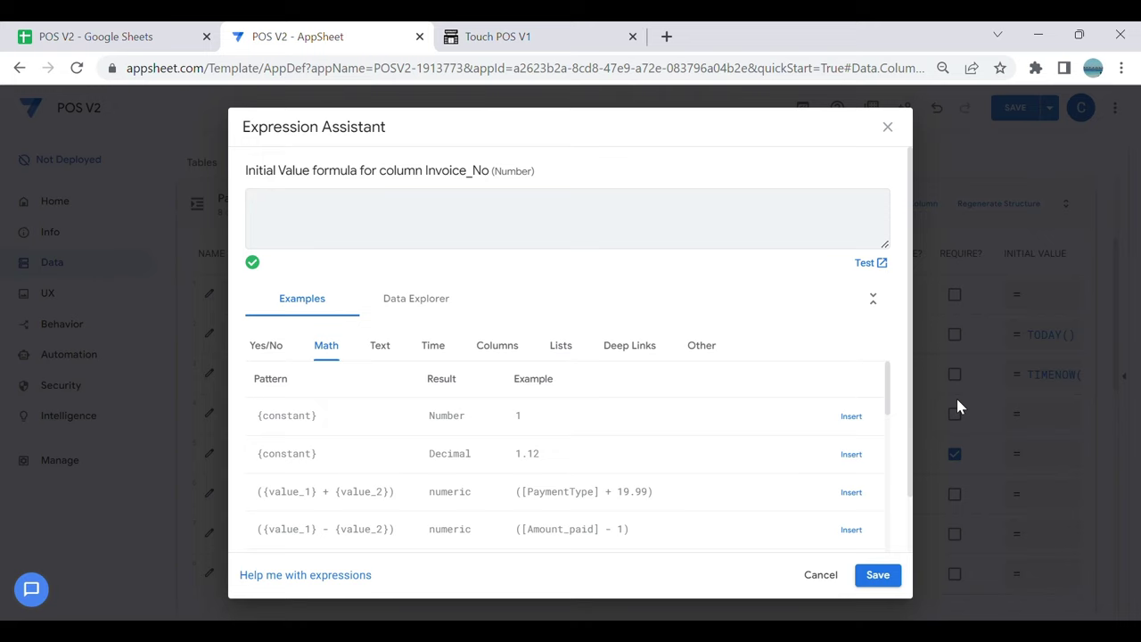
click(821, 575)
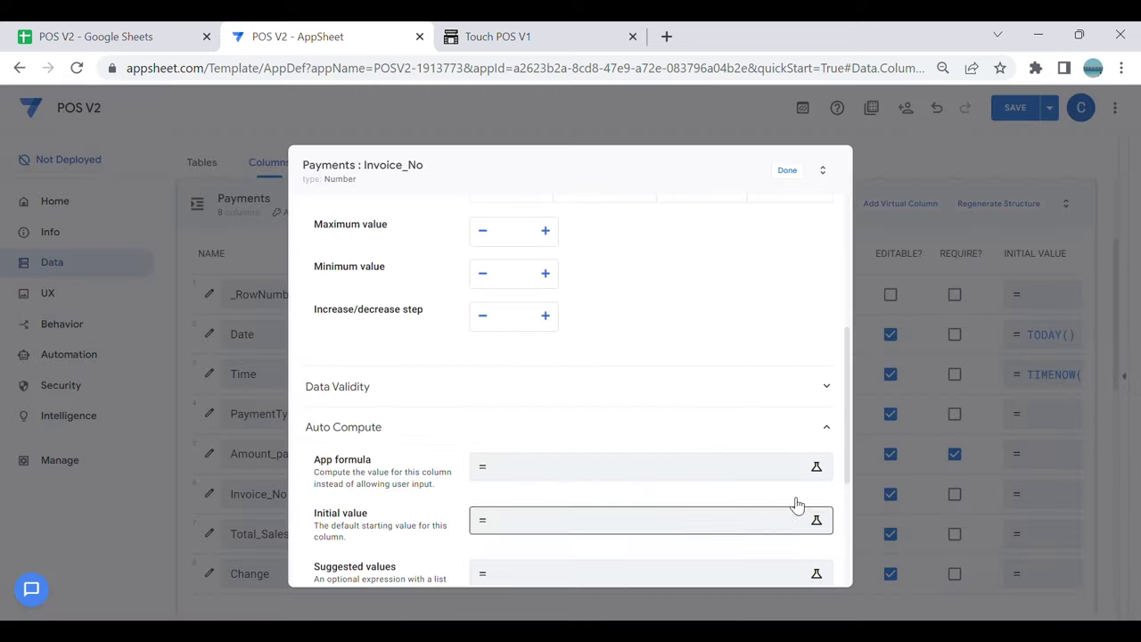
click(789, 172)
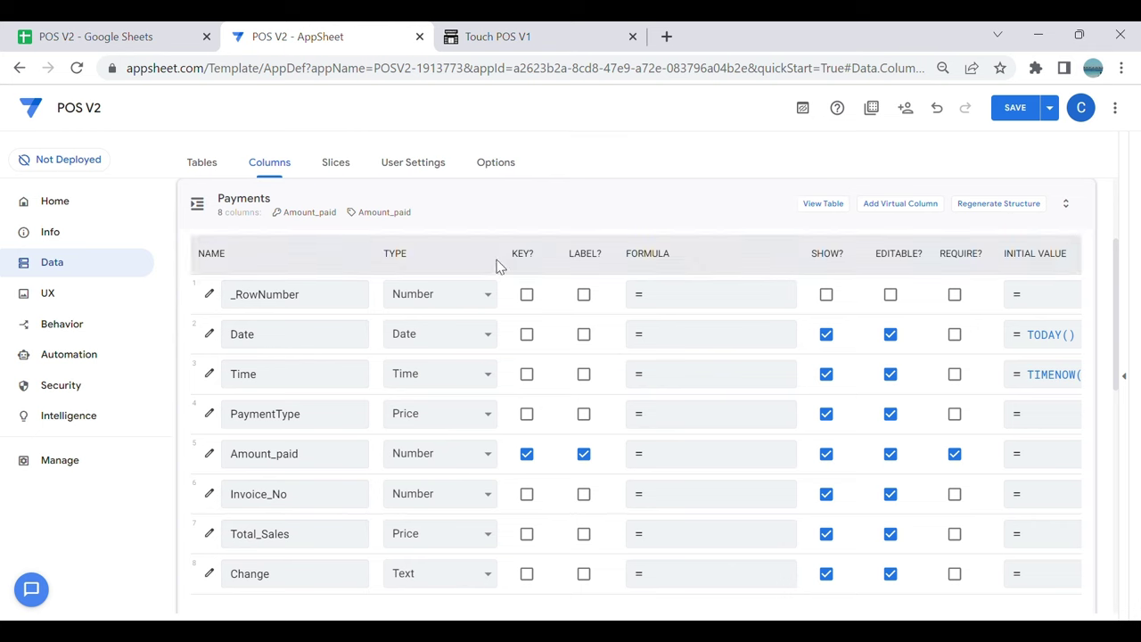
Step: Copy the initial value formula MAX(Invoice[Invoice])+1 from the Invoice_No column of the Sales table
scroll(489, 369, down, 2)
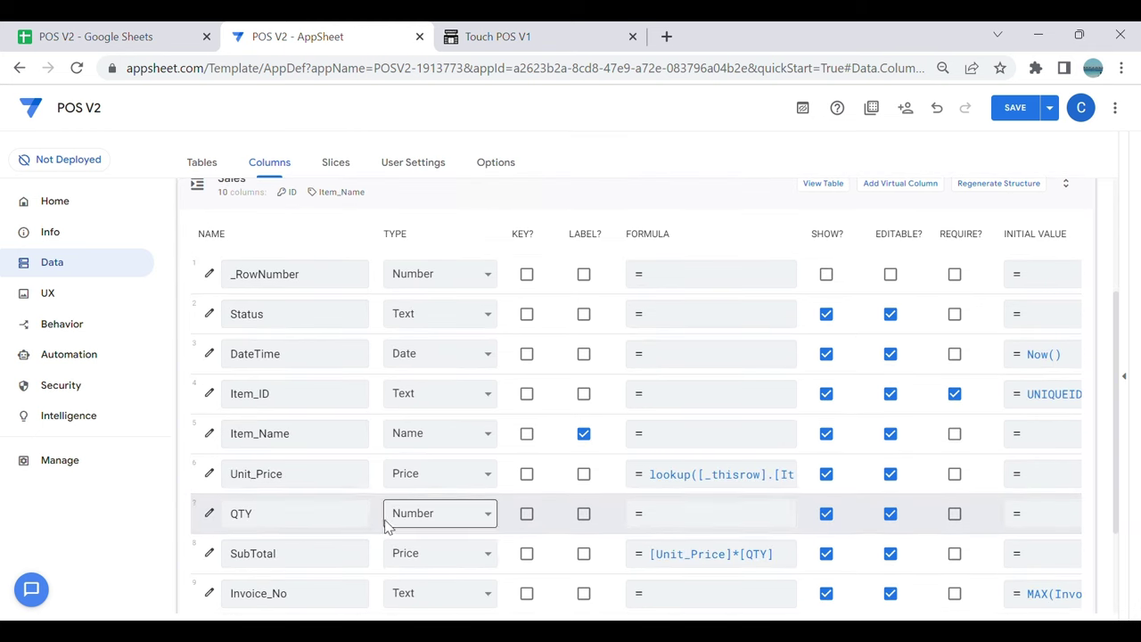
scroll(646, 567, down, 2)
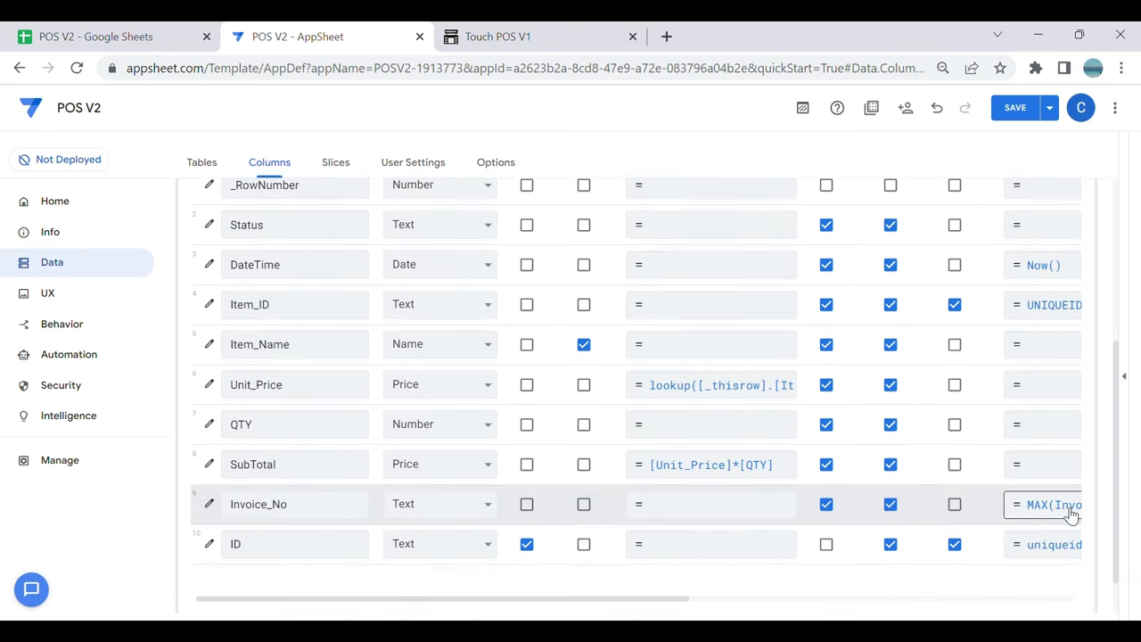
click(1063, 506)
triple_click(378, 225)
key(ctrl+c)
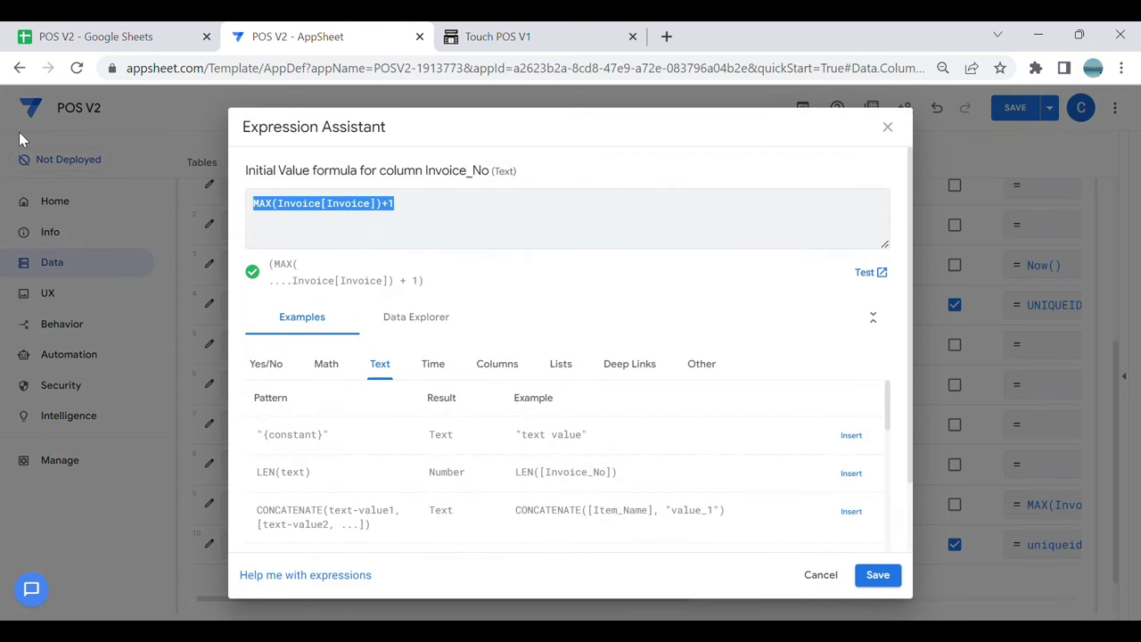
click(888, 130)
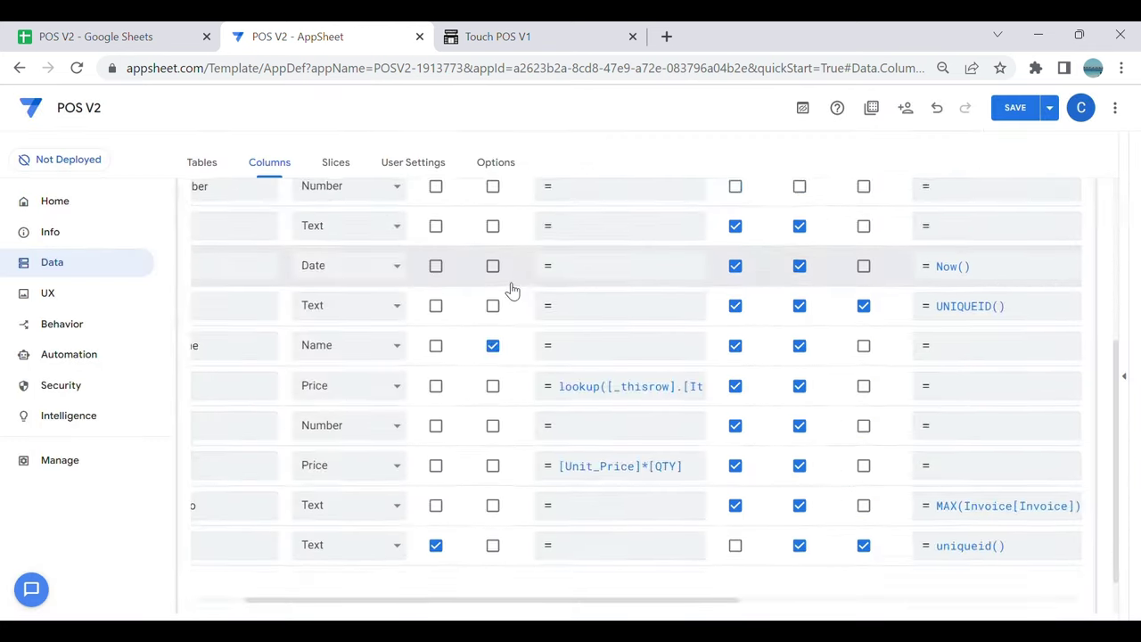
Step: Set the initial value of Invoice_No in the Payments table to the copied formula MAX(Invoice[Invoice])+1
scroll(517, 312, up, 4)
click(552, 373)
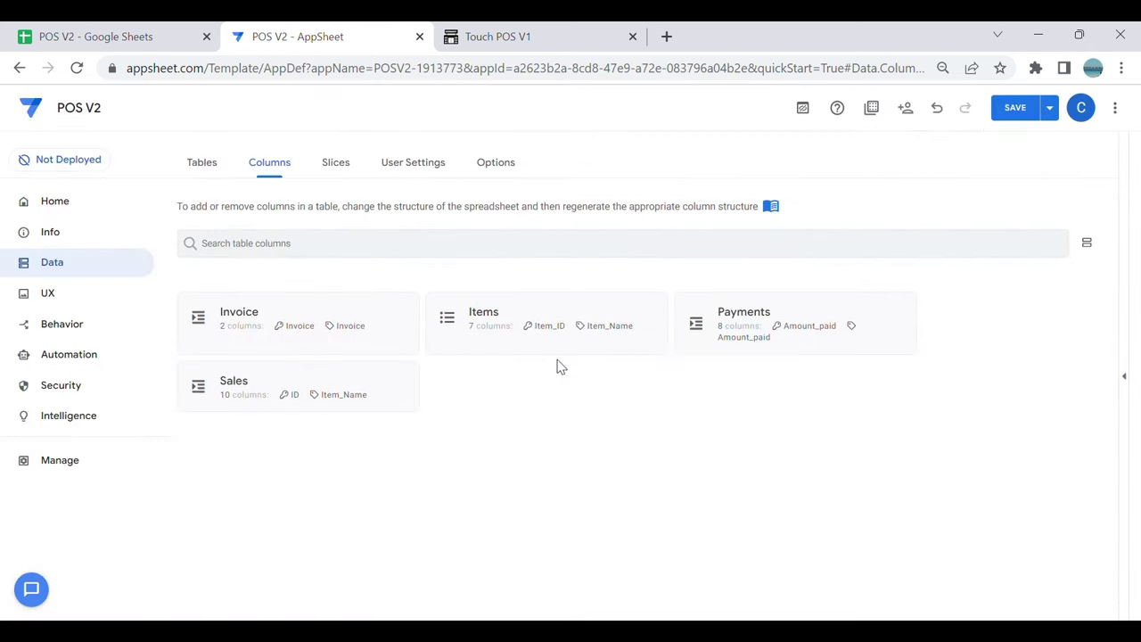
click(733, 353)
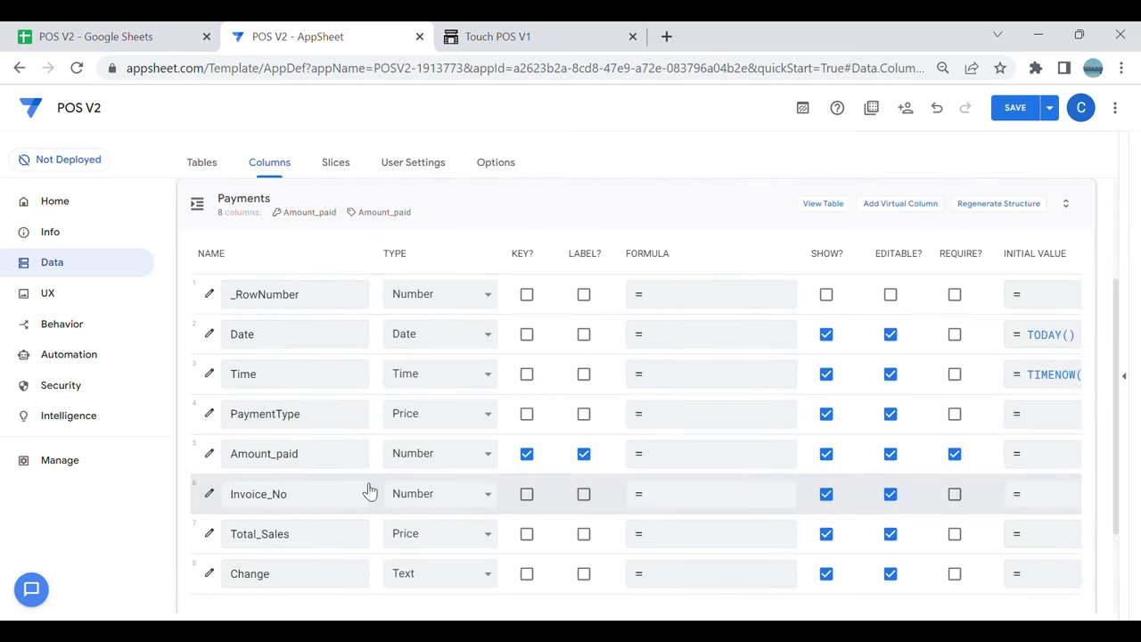
click(1023, 493)
key(ctrl+v)
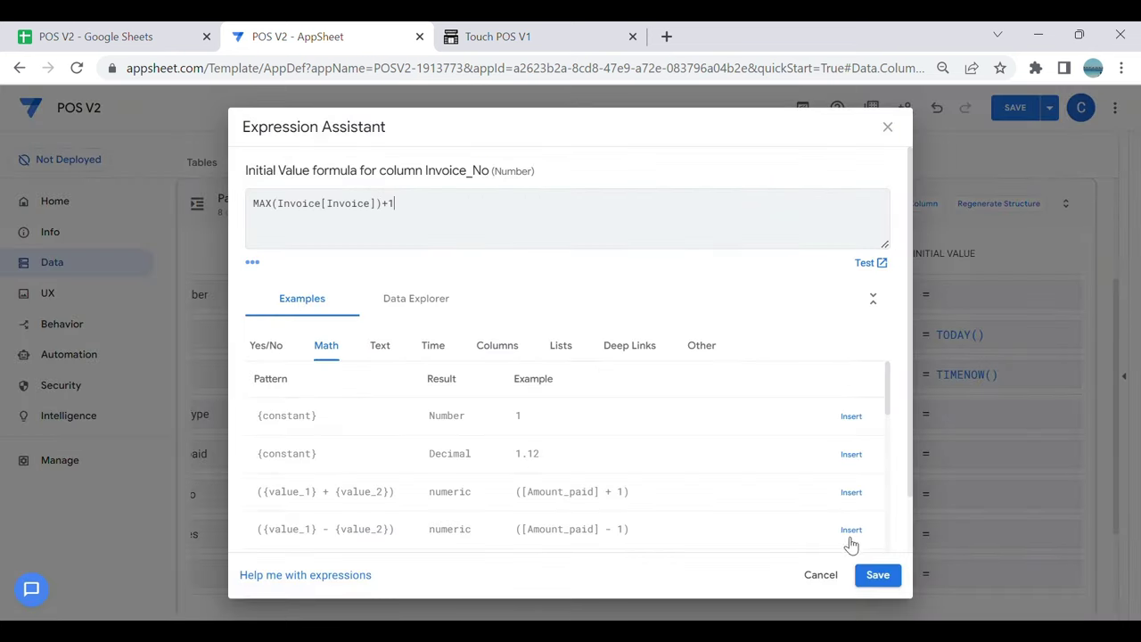
click(878, 575)
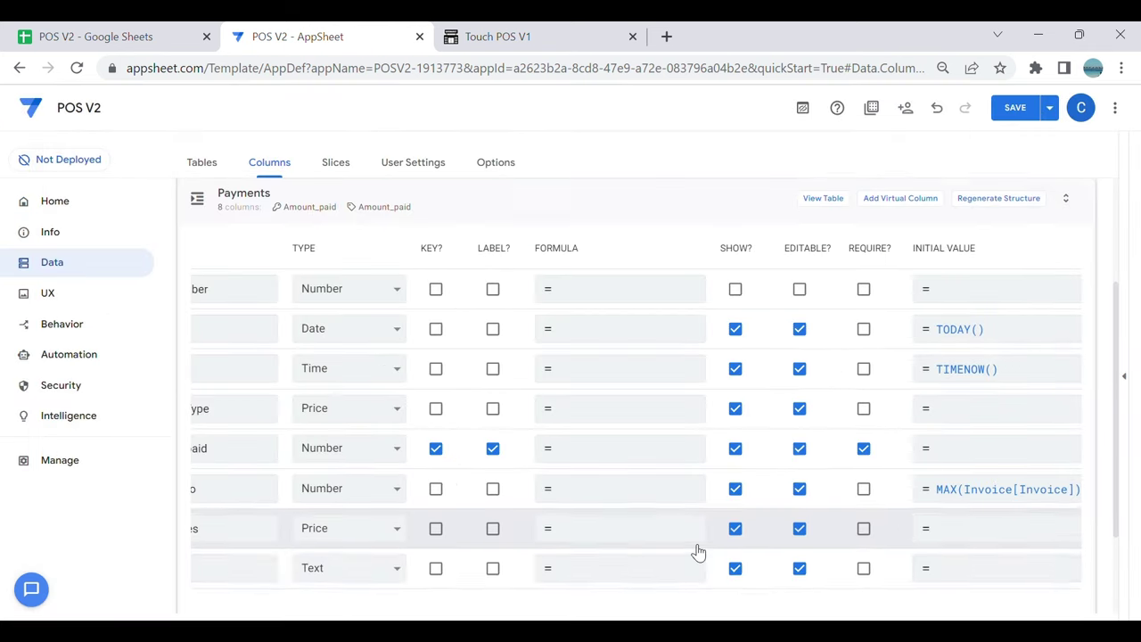
Step: Set the Editable_If expression of the Payments Invoice_No column to isblank([_this])
scroll(659, 550, down, 1)
drag(622, 534, 502, 537)
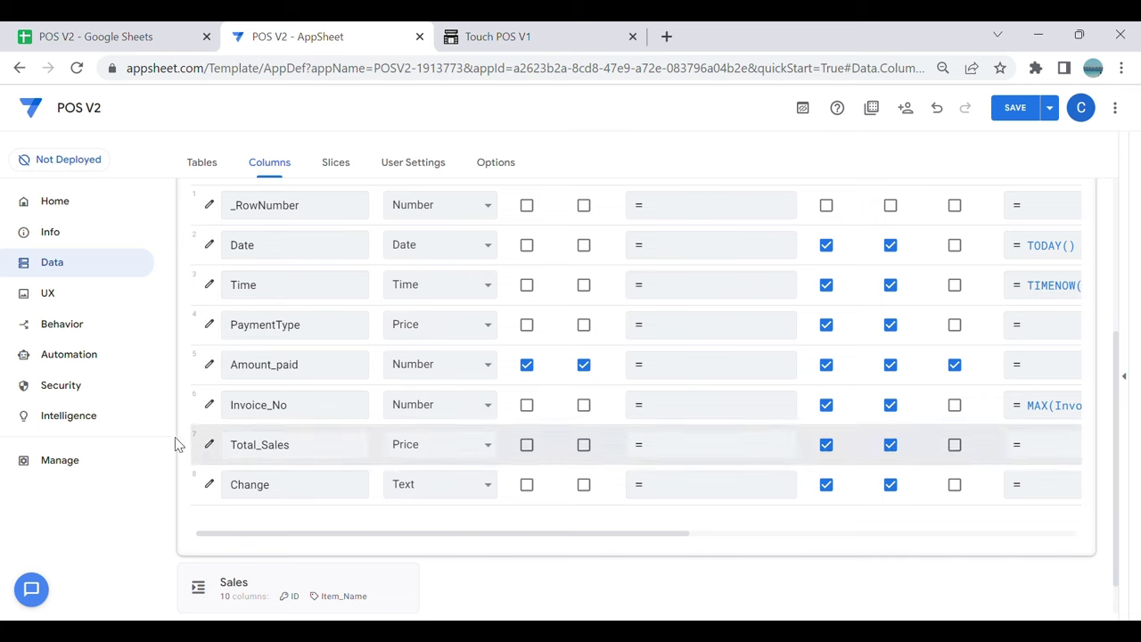
click(208, 406)
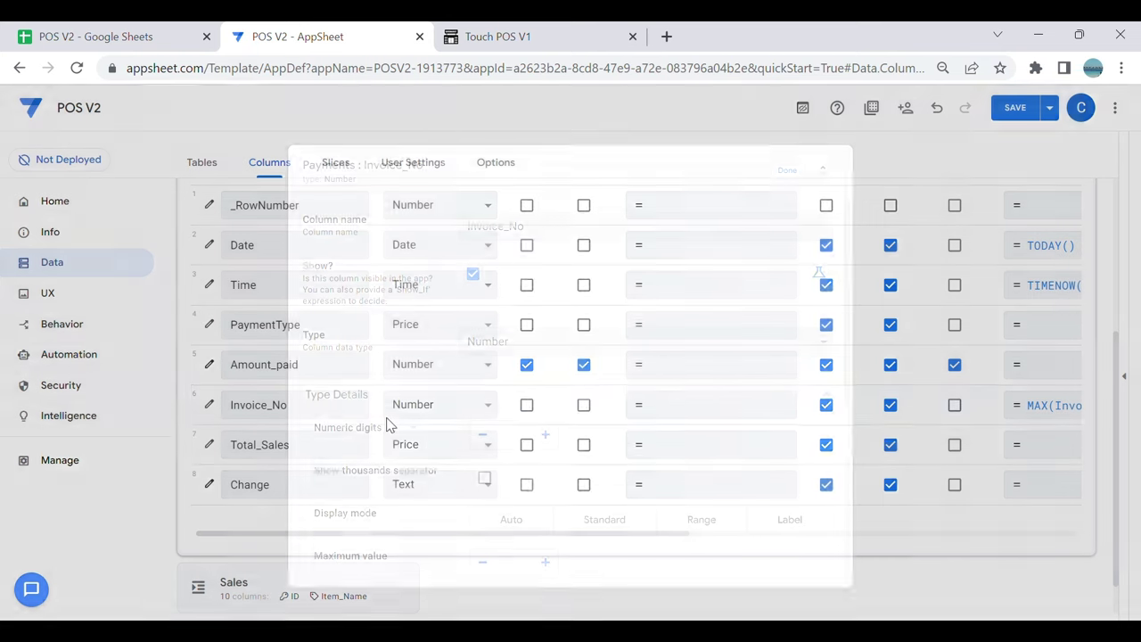
scroll(428, 454, down, 3)
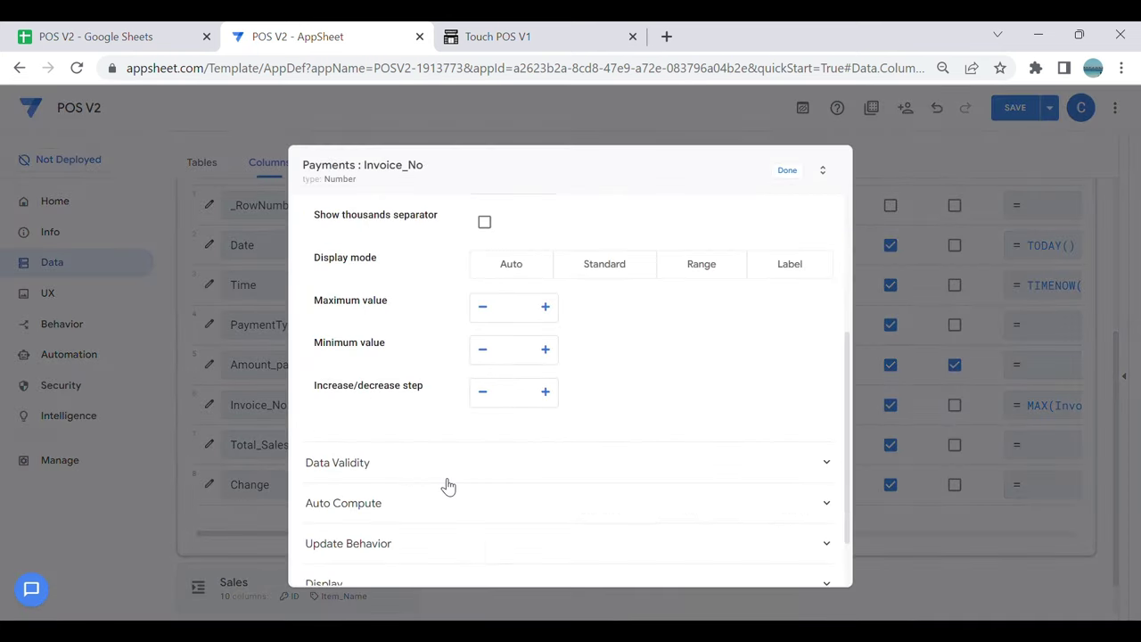
click(451, 546)
scroll(758, 507, down, 2)
click(819, 446)
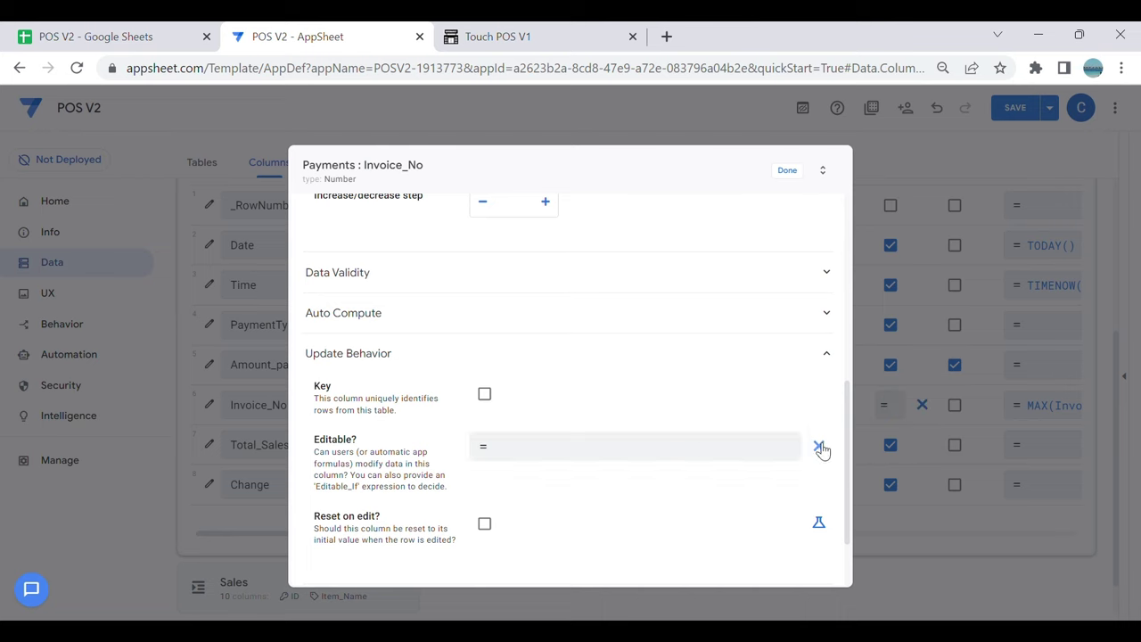
click(683, 454)
text(isb)
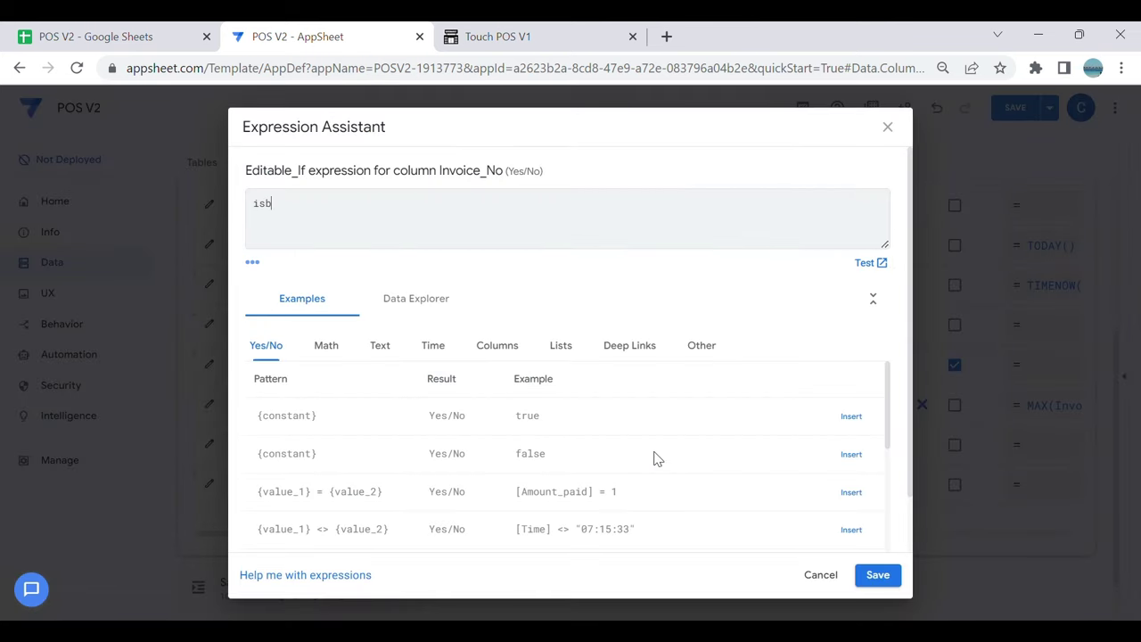
text(lank([_this]))
click(892, 576)
click(789, 173)
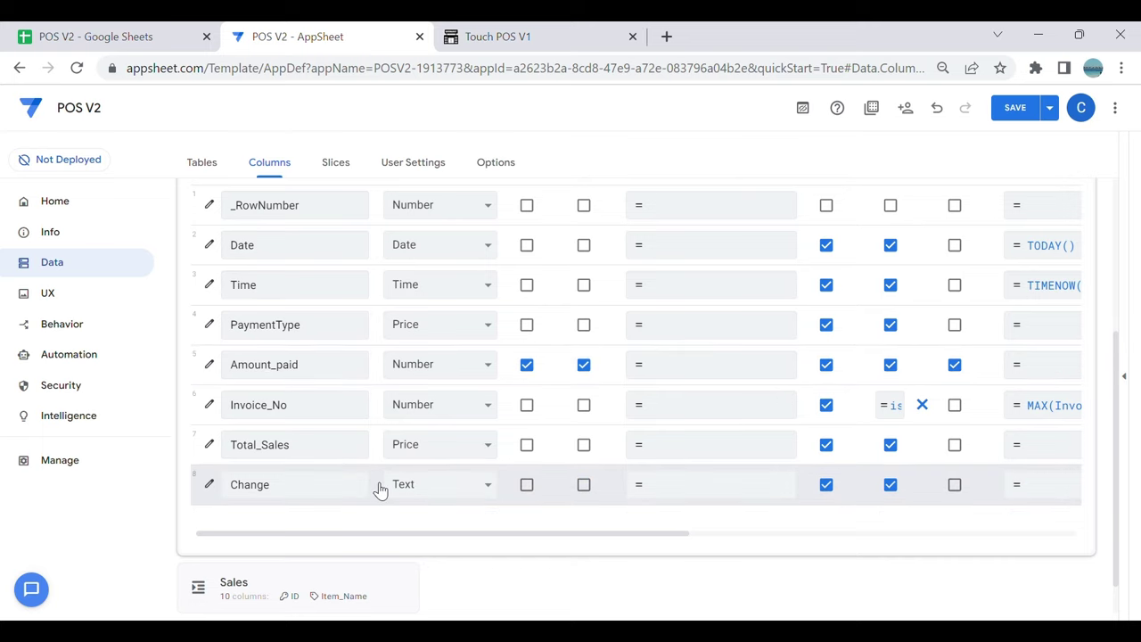
click(339, 481)
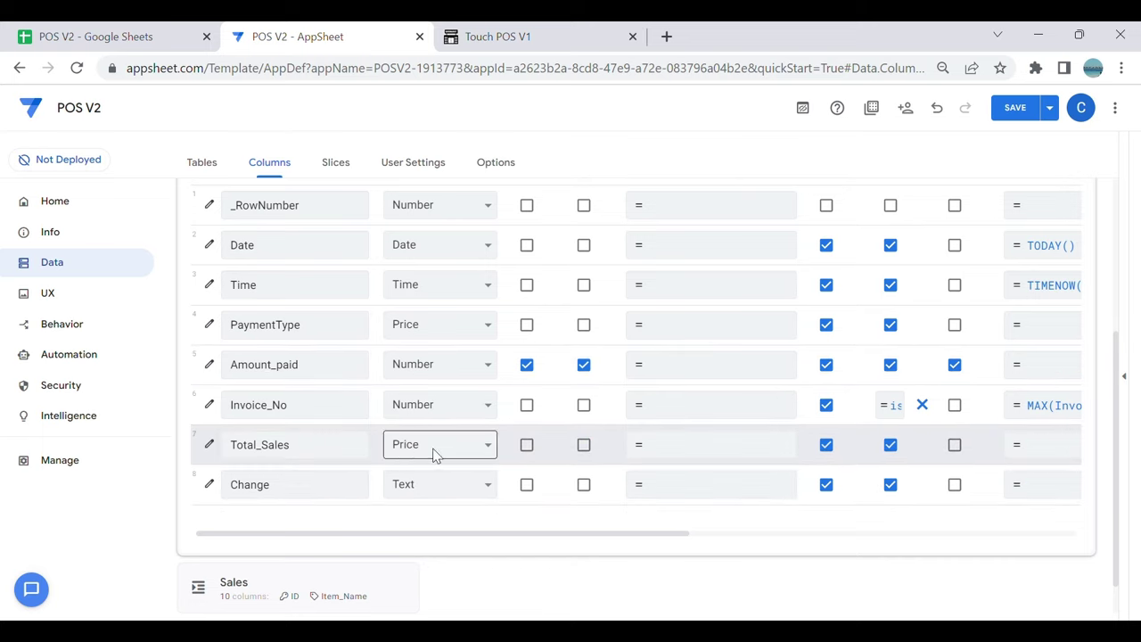
Step: Start the app formula of the Payments Total_Sales column with Sum(Select(Sales[SubTotal]
click(631, 453)
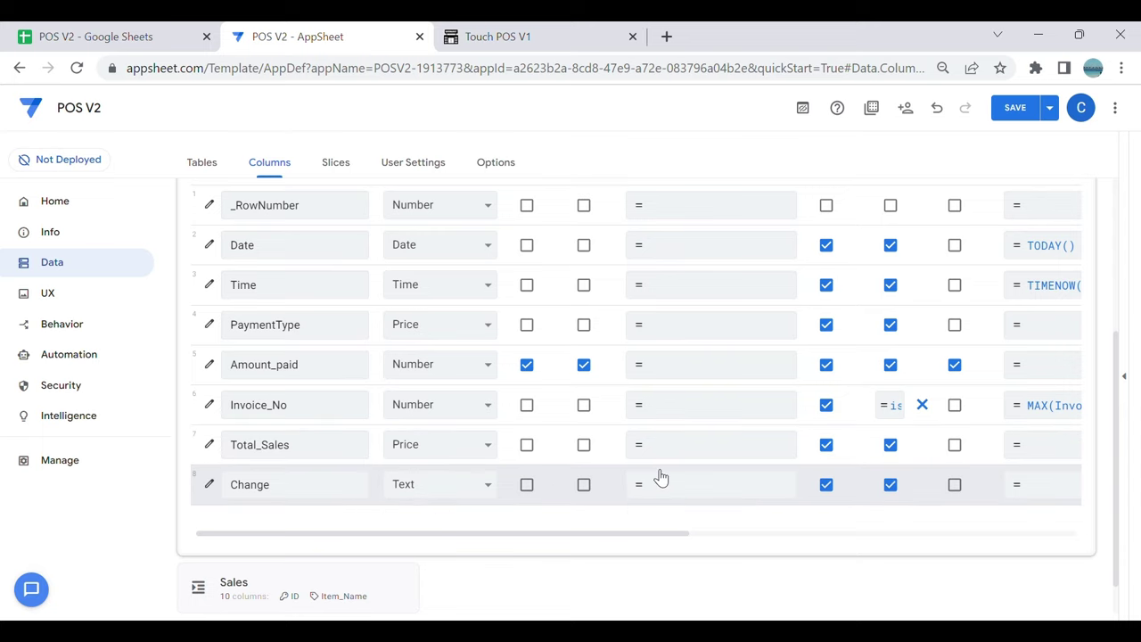
click(706, 446)
text(Sum()
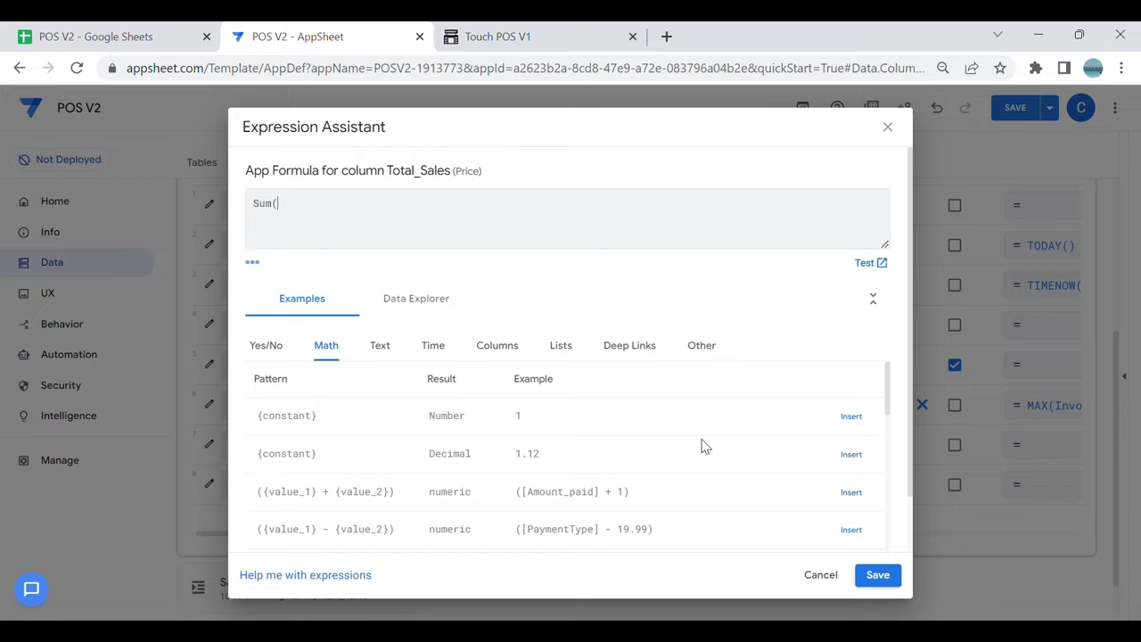
text(Select(Sales)
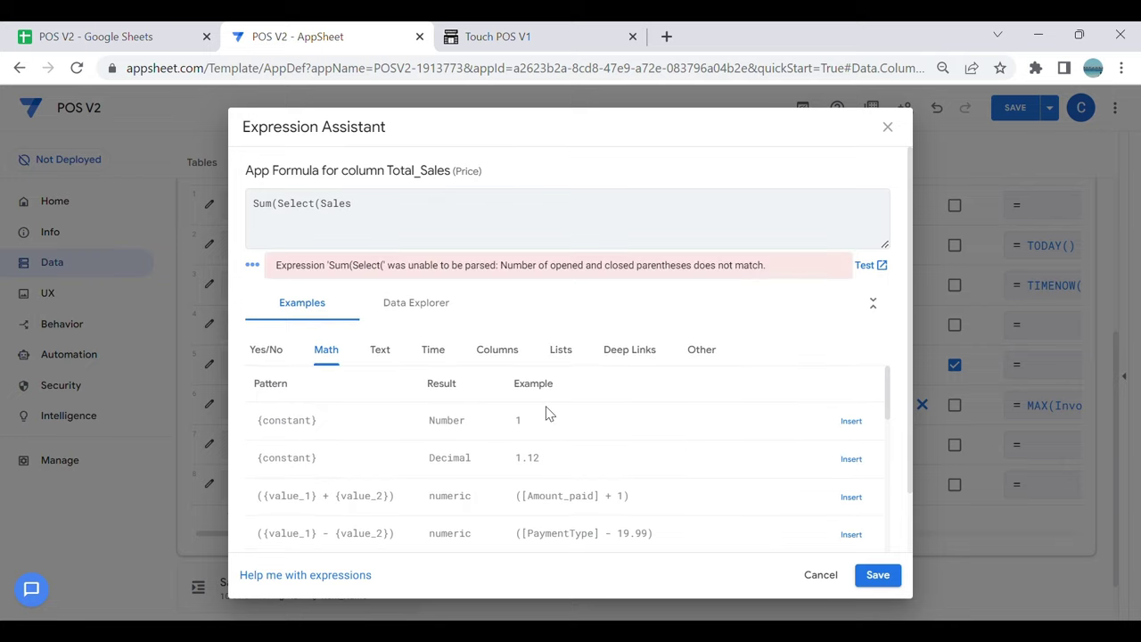
text([)
click(419, 305)
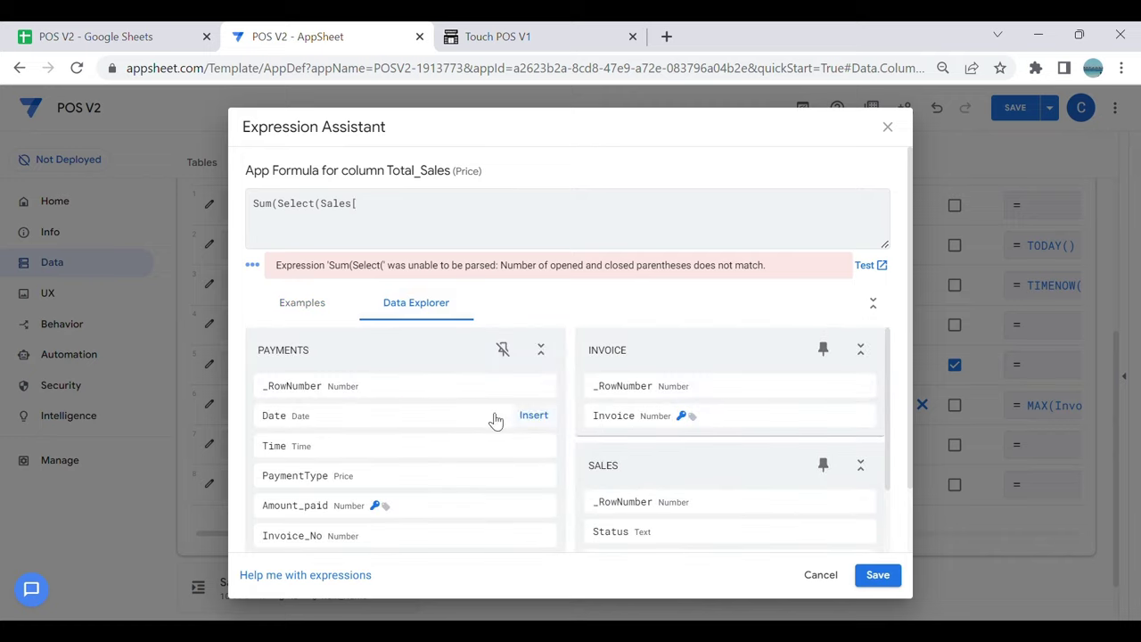
scroll(677, 499, down, 3)
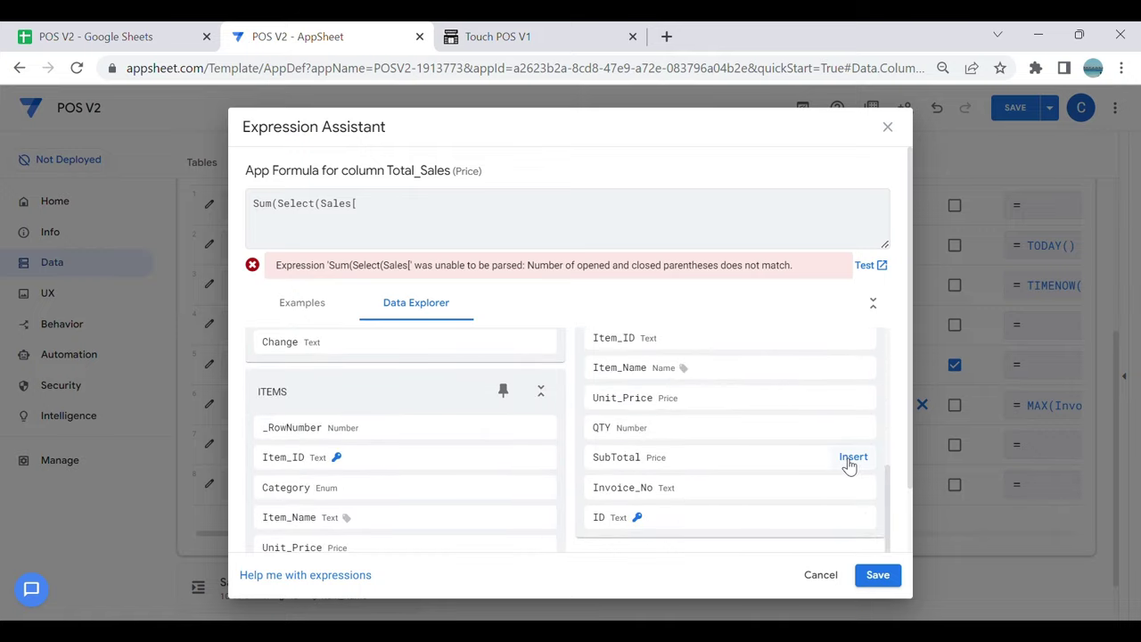
click(853, 456)
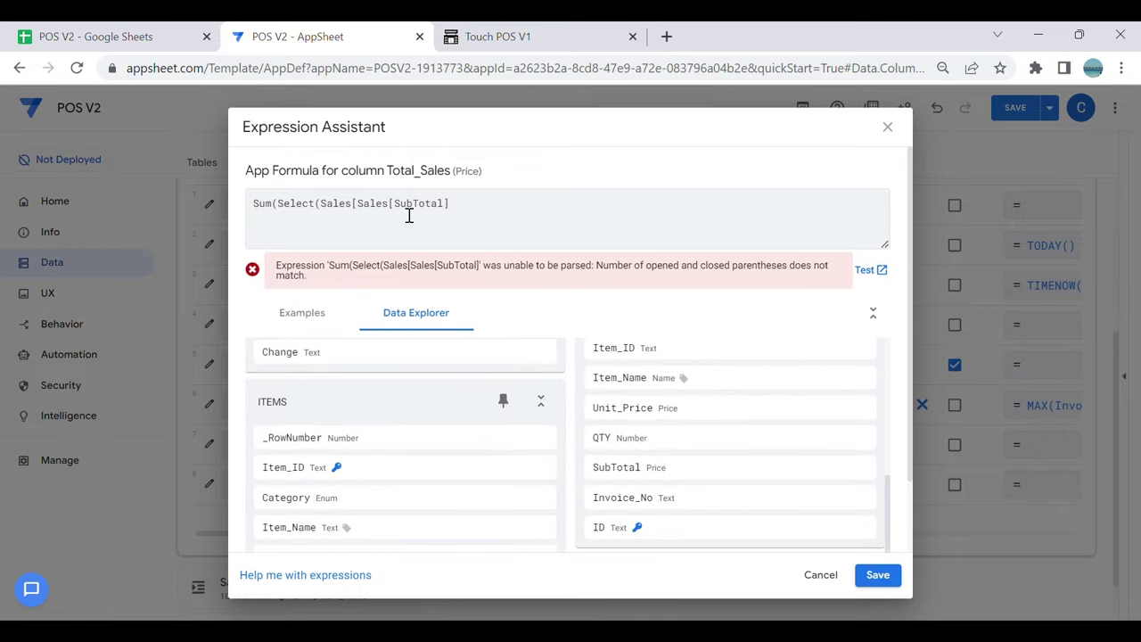
click(424, 224)
key(BackSpace)
key(BackSpace)
key(BackSpace)
key(BackSpace)
key(BackSpace)
key(BackSpace)
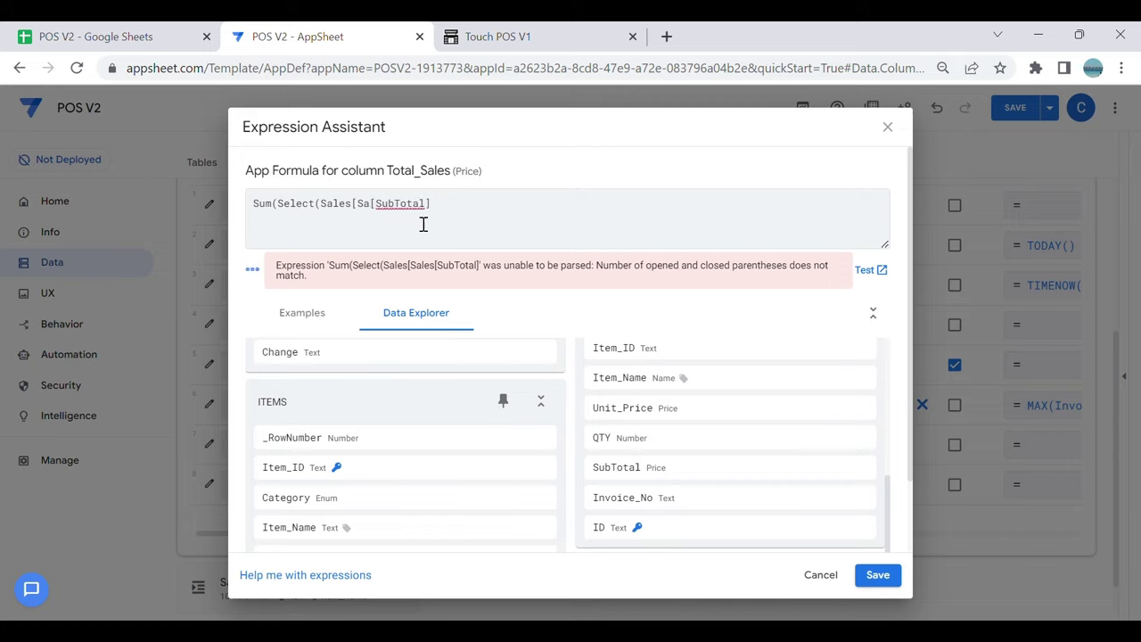
click(435, 212)
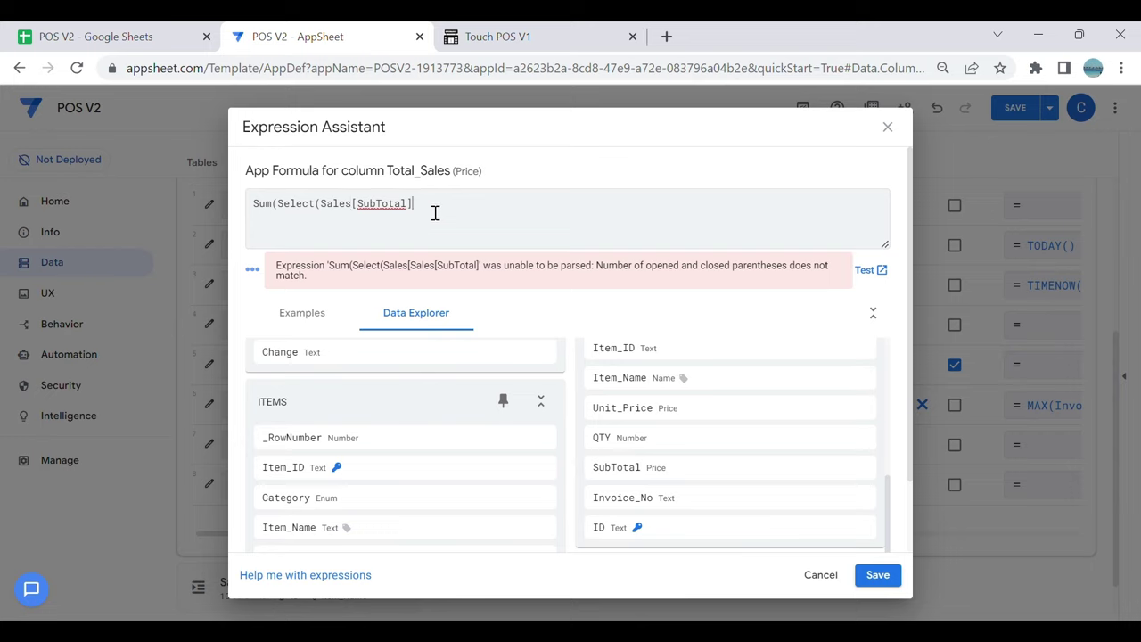
Step: Complete the Total_Sales formula with the condition ,[Invoice_No]=[_thisrow].[Invoice_No])) and save the expression
text(,[)
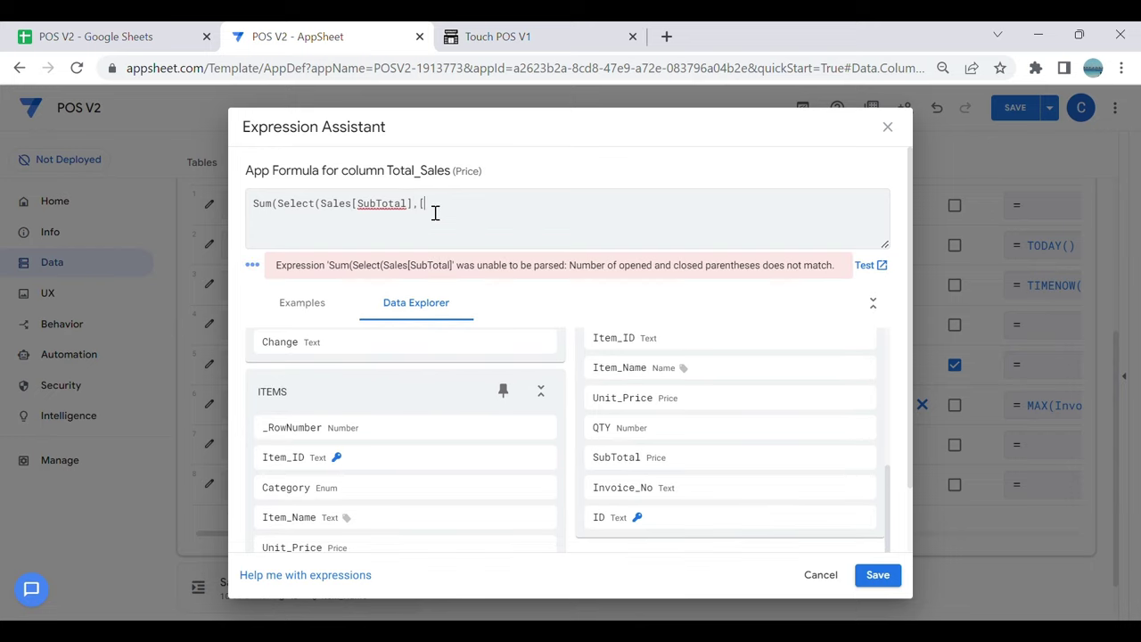
text(Invoice)
text(_N)
text(o)
text())
text(=)
text([_)
text(thisrow)
text(])
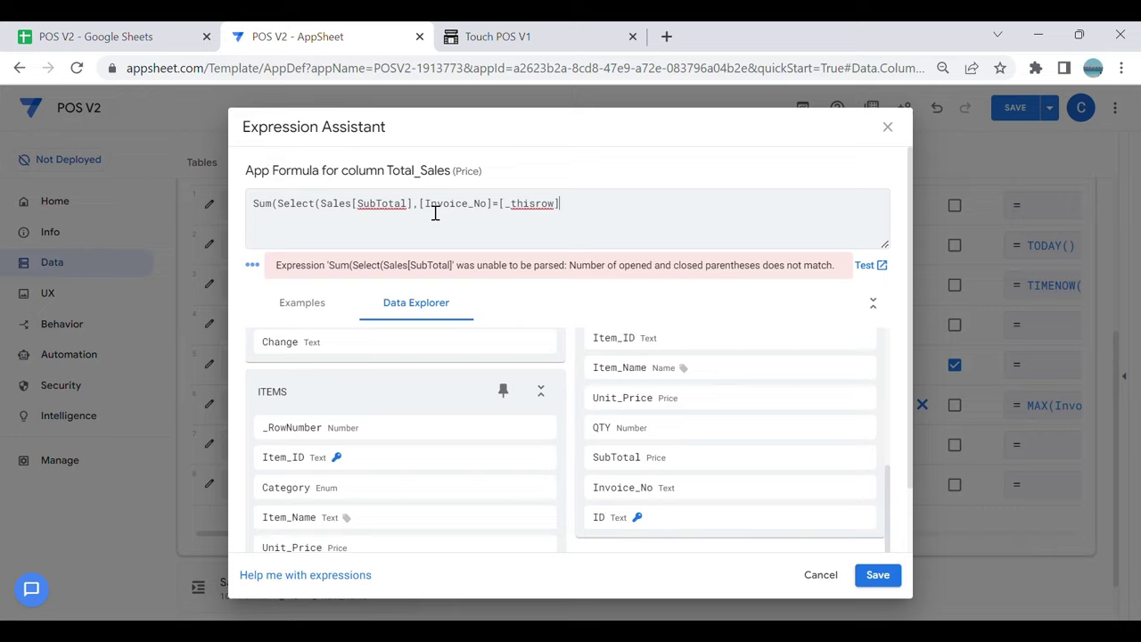
text(.[Invoice_No])))
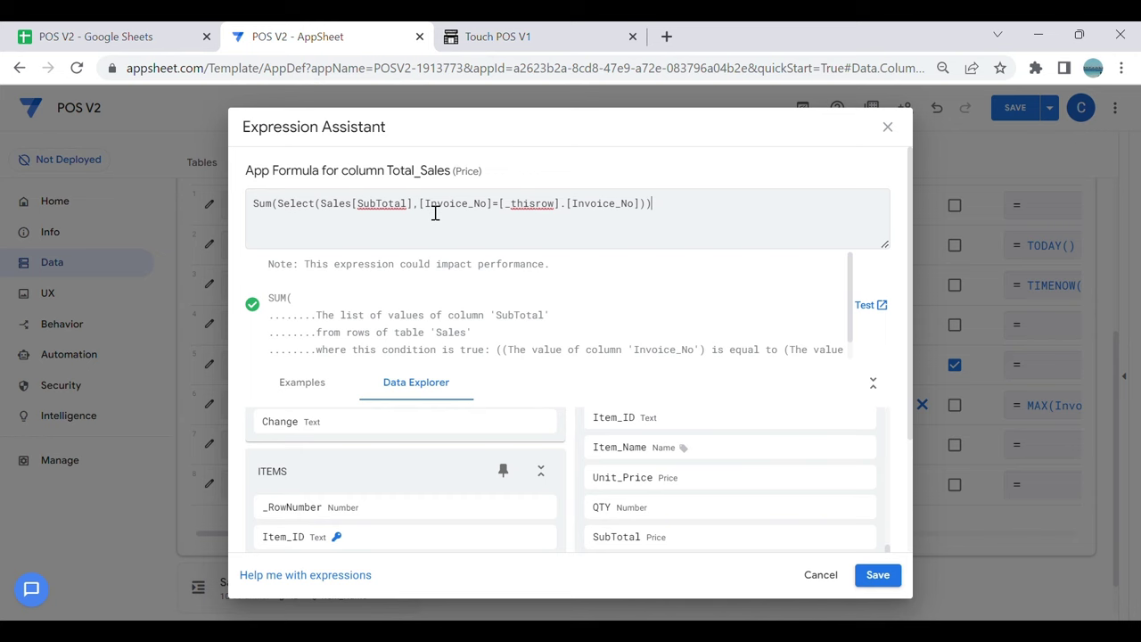
click(881, 577)
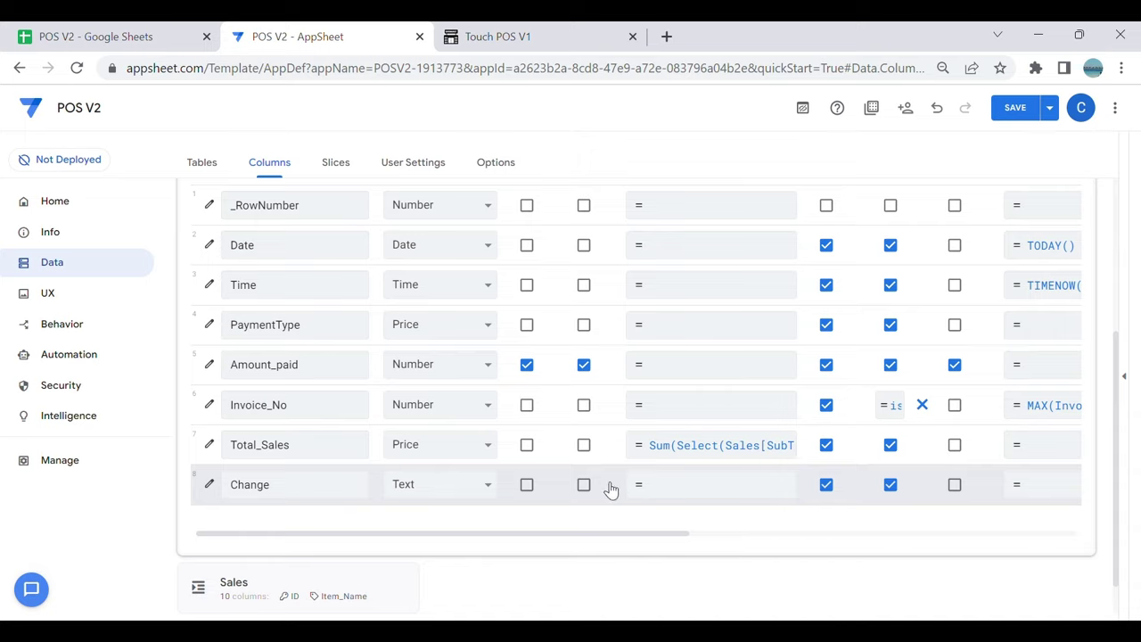
Step: Set the decimal digits of the Payments Total_Sales column to 3
click(209, 444)
scroll(565, 463, down, 3)
click(545, 473)
scroll(584, 481, down, 3)
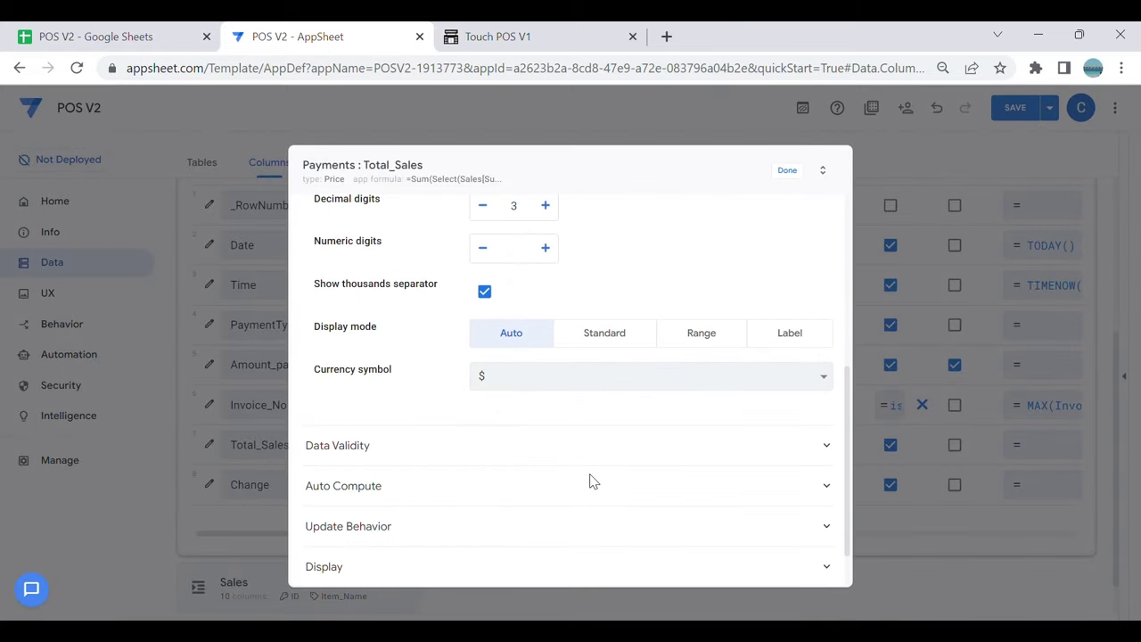
click(788, 171)
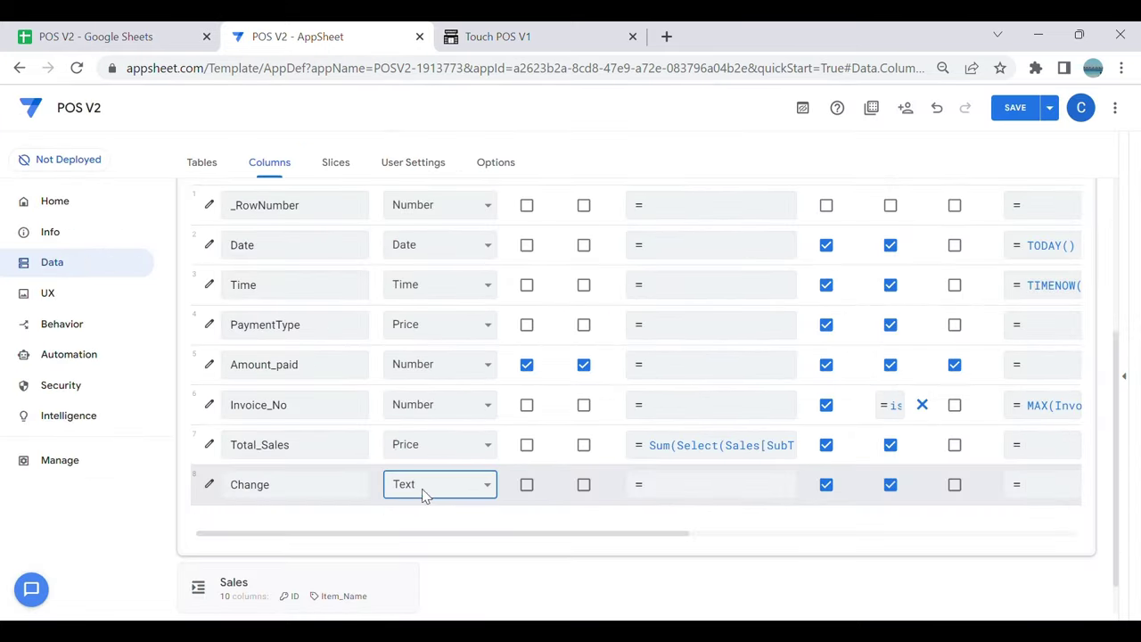
Step: Set the Payments Change column type to Price with 3 decimal digits and the $ currency symbol
key(p)
key(p)
click(210, 484)
scroll(546, 455, down, 1)
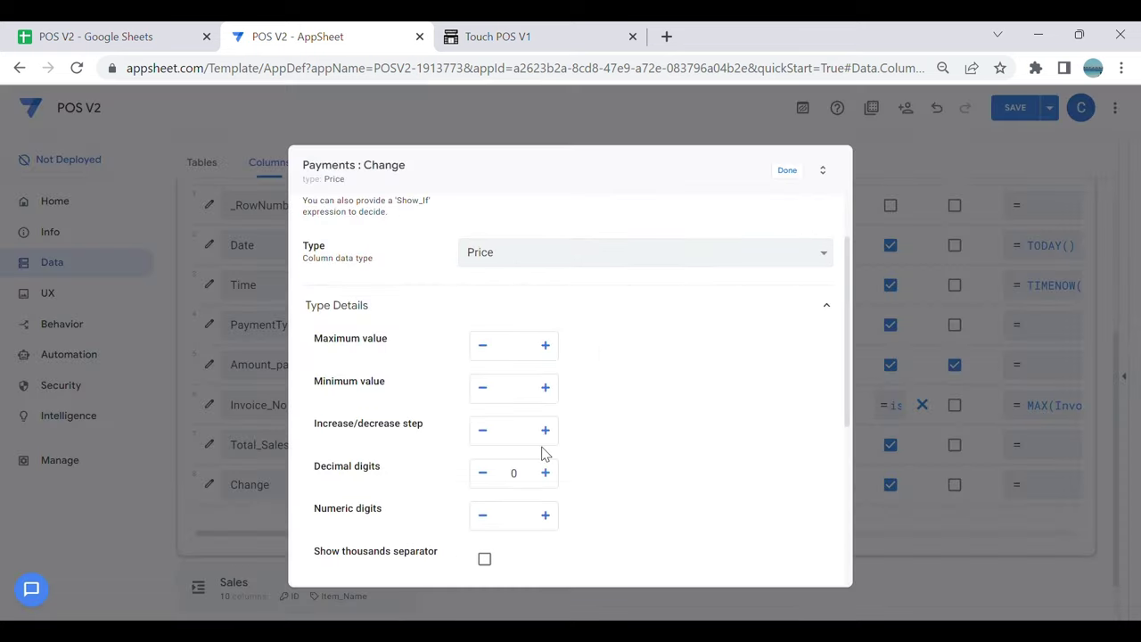
click(545, 473)
click(545, 473)
click(545, 473)
scroll(511, 473, down, 3)
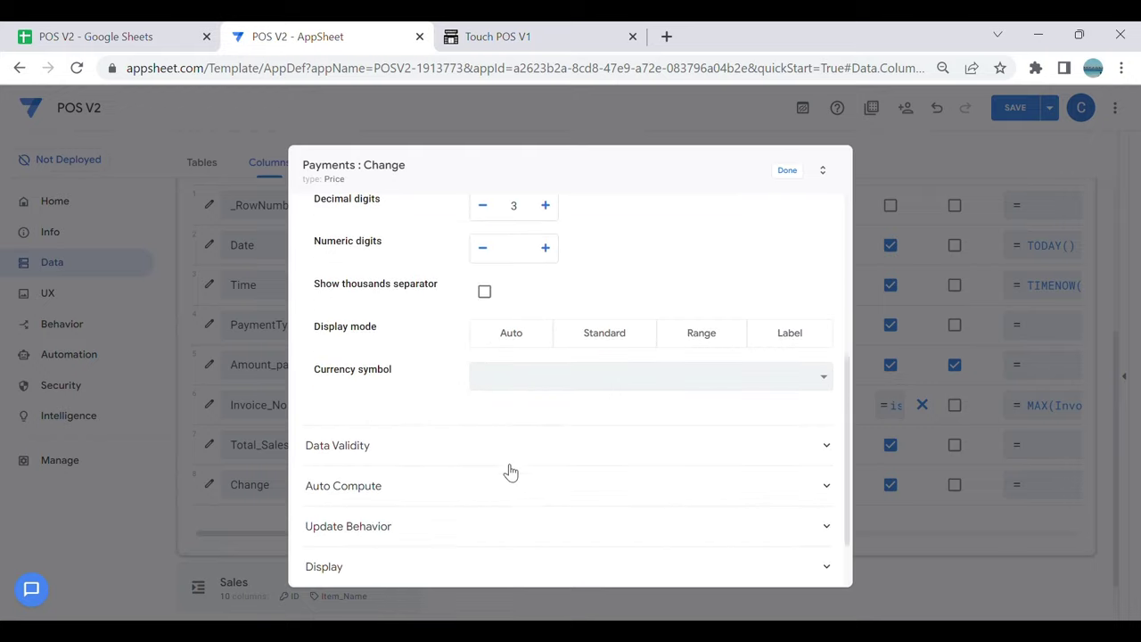
click(540, 382)
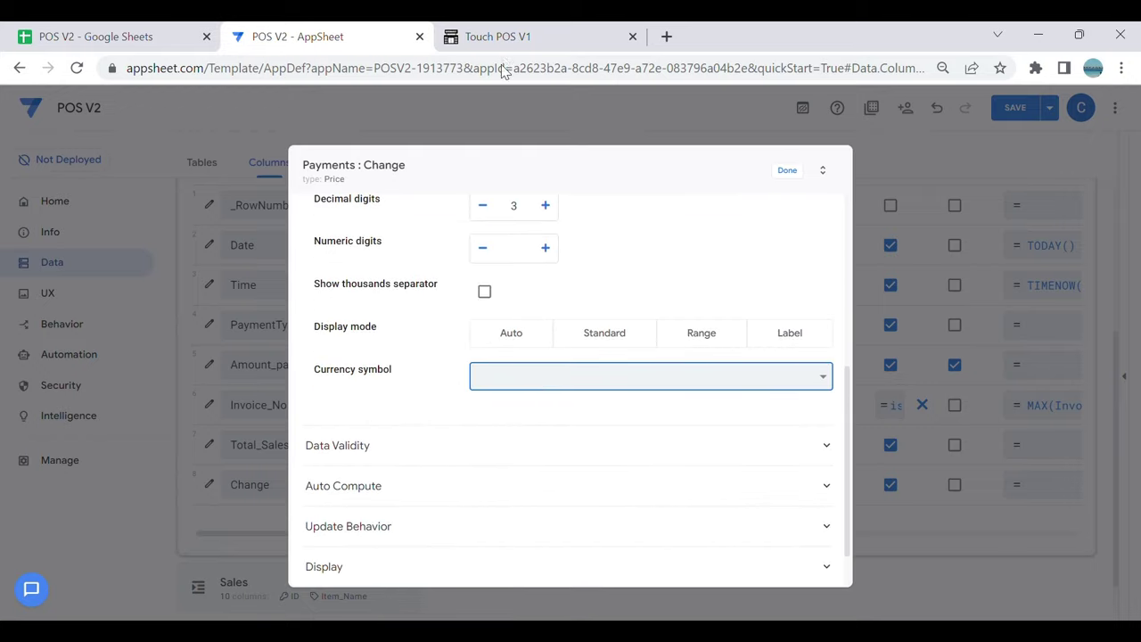
text($)
click(790, 173)
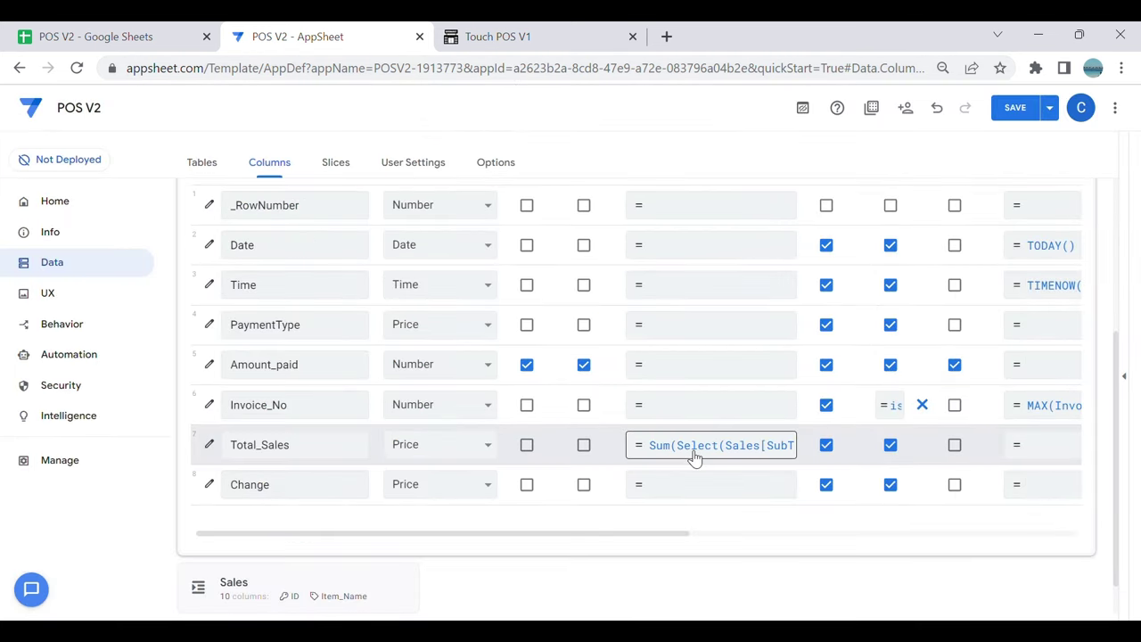
Step: Set the app formula of the Change column to [Total_Sales]-[Amount_paid]
click(706, 489)
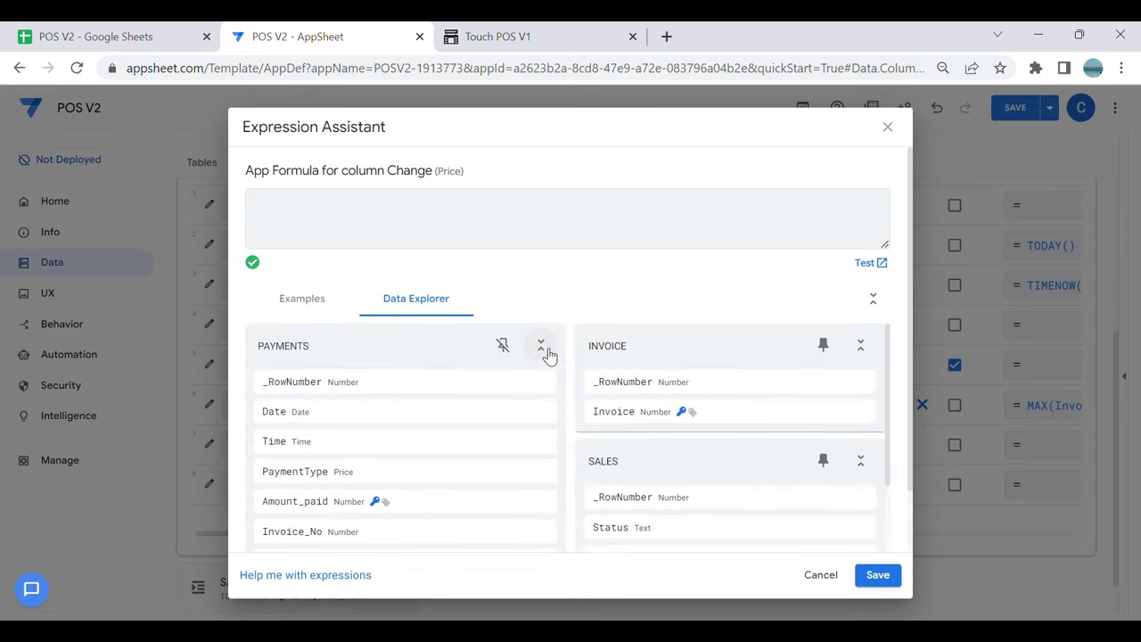
click(313, 307)
click(501, 352)
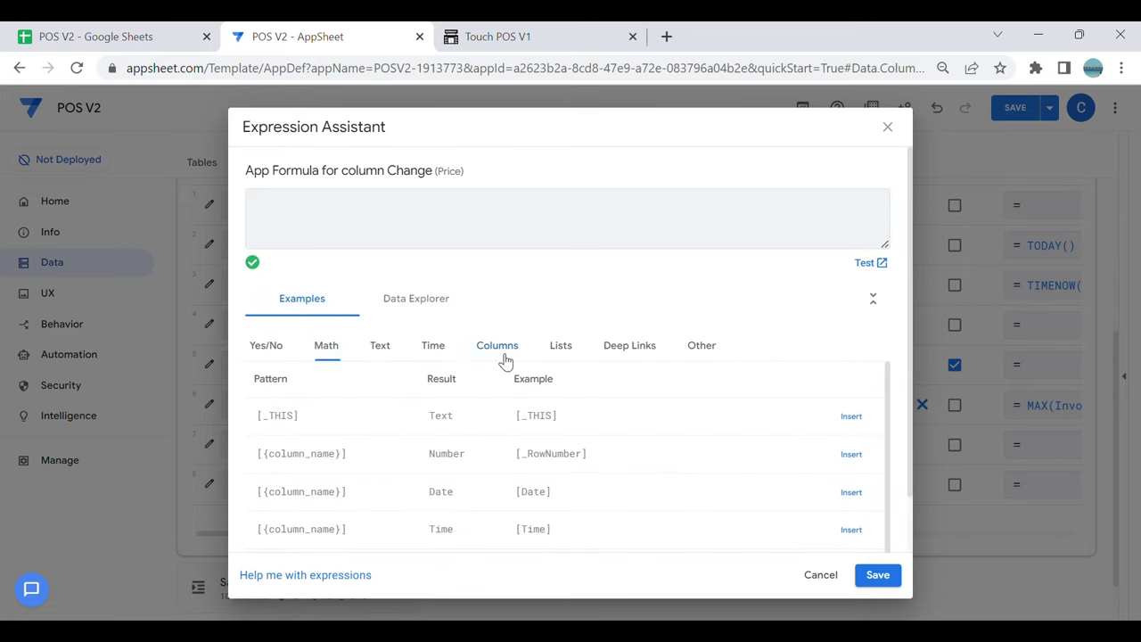
scroll(652, 437, down, 2)
scroll(664, 459, down, 1)
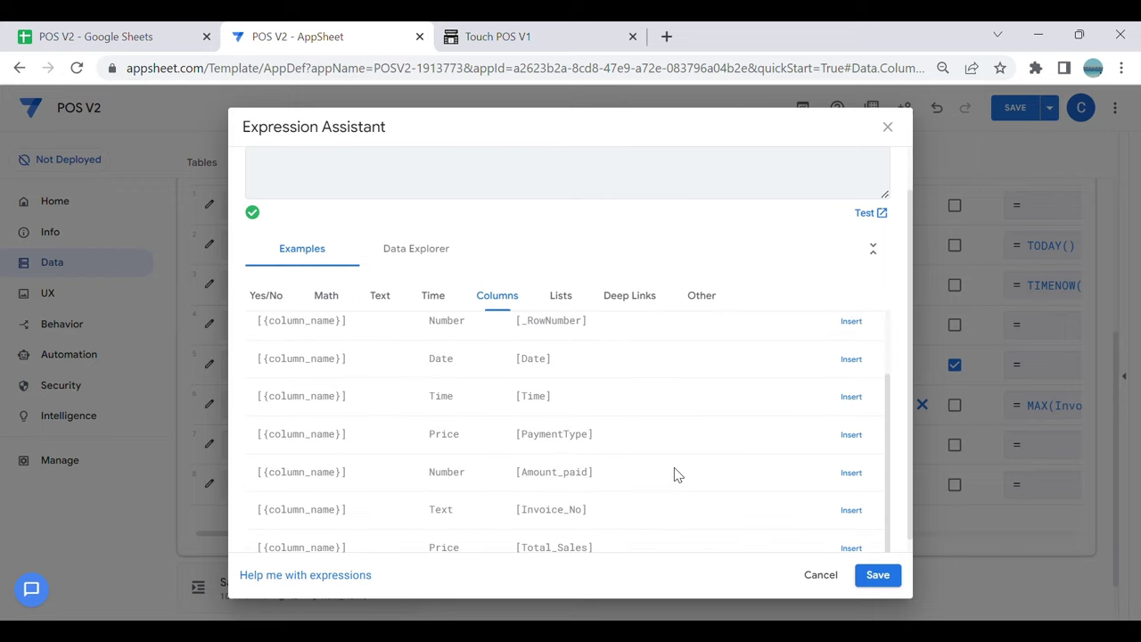
click(851, 547)
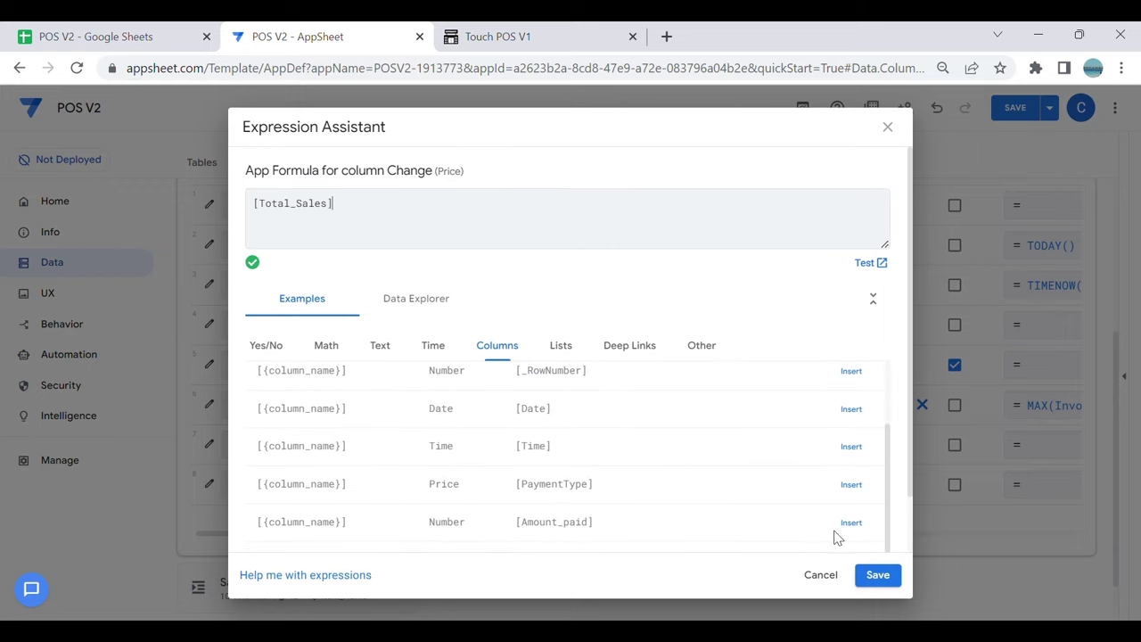
text(-)
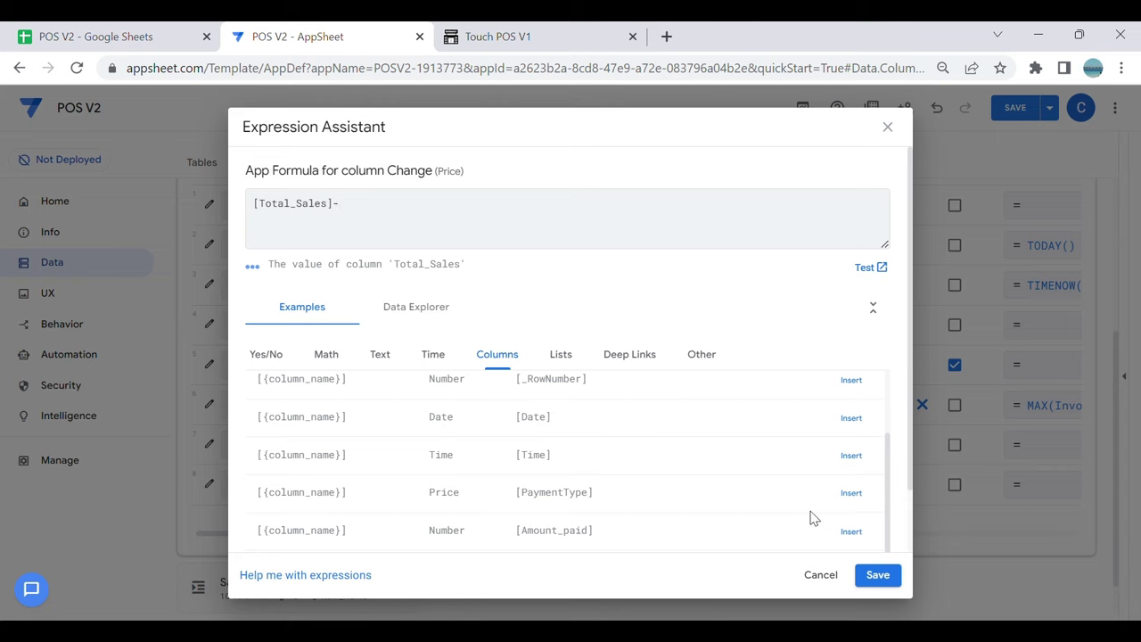
click(851, 531)
click(878, 578)
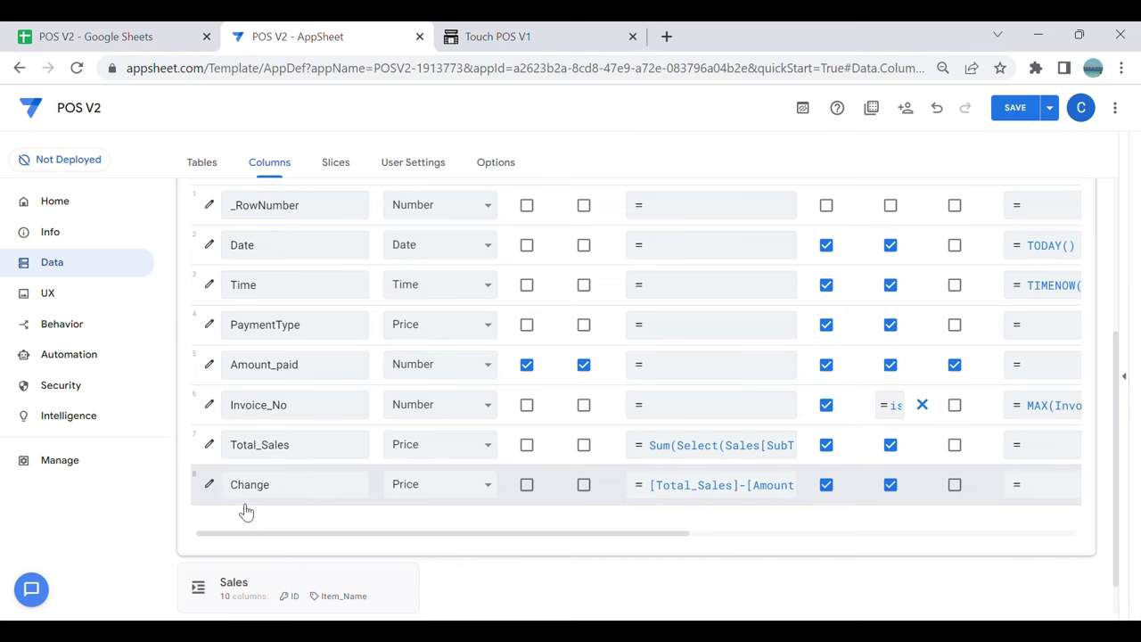
Step: Set the Show_If expression of the Change column to [Amount_paid]>[Total_Sales]
click(209, 484)
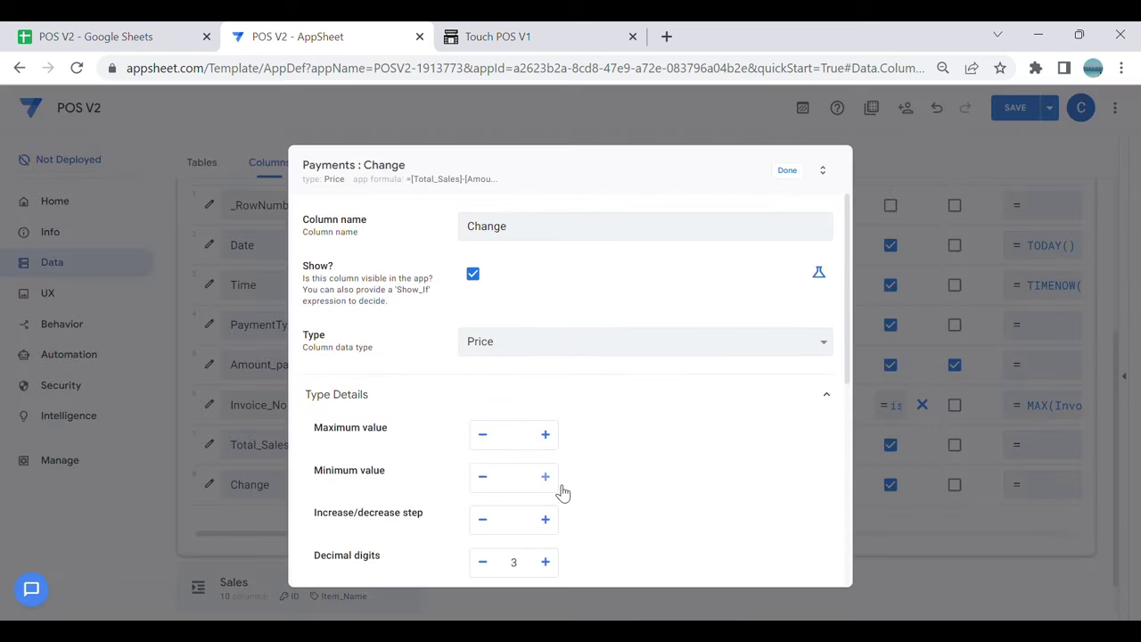
click(817, 273)
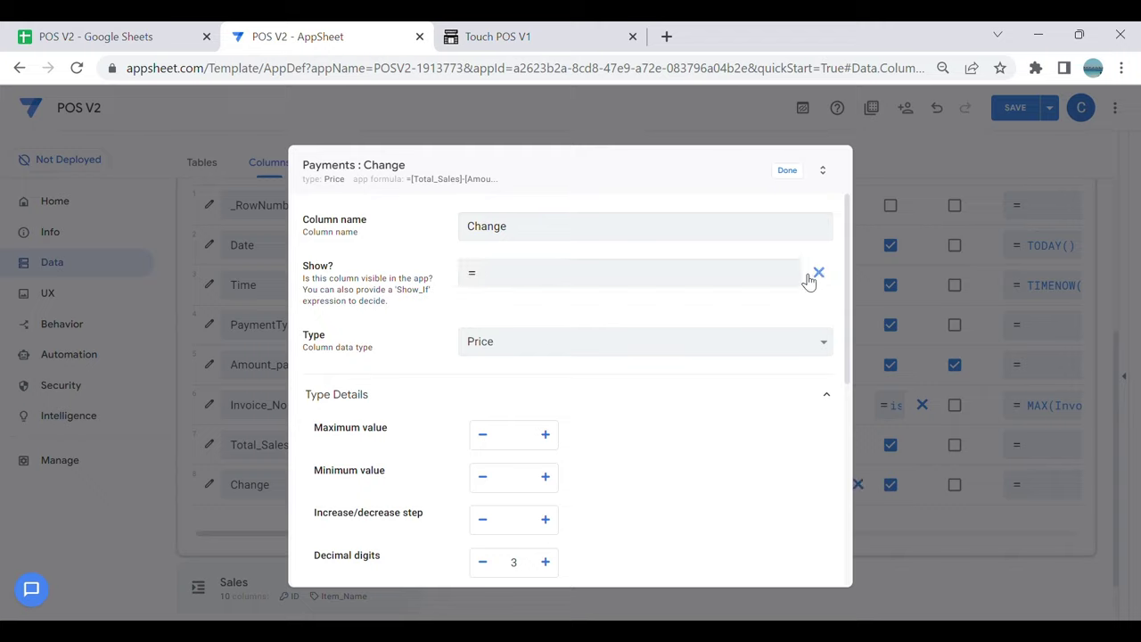
click(710, 283)
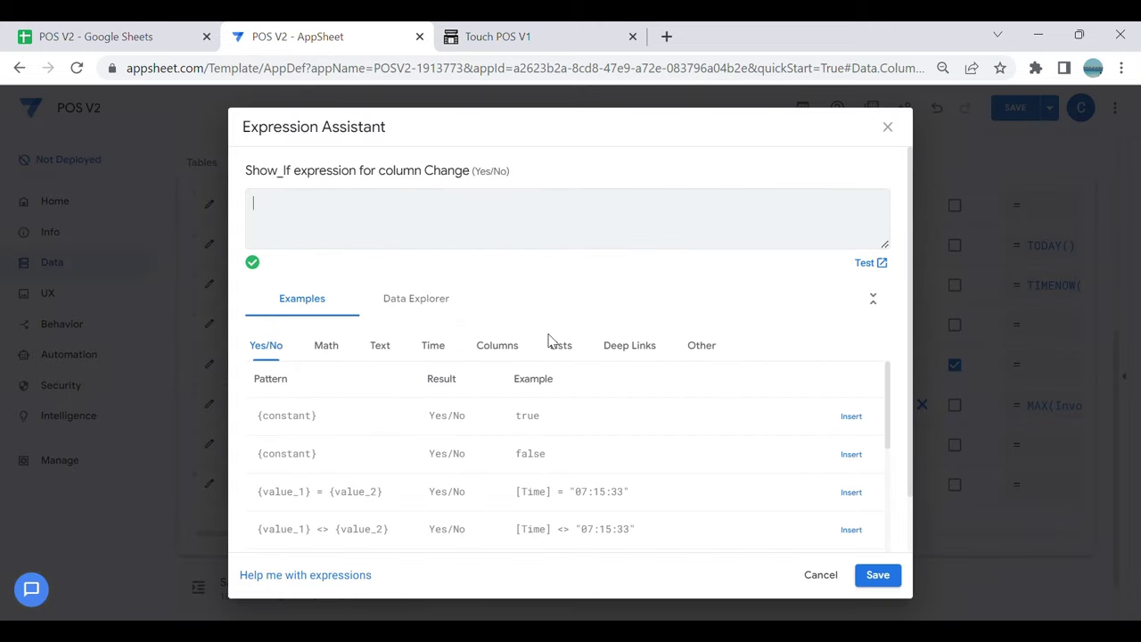
click(499, 346)
scroll(772, 478, down, 1)
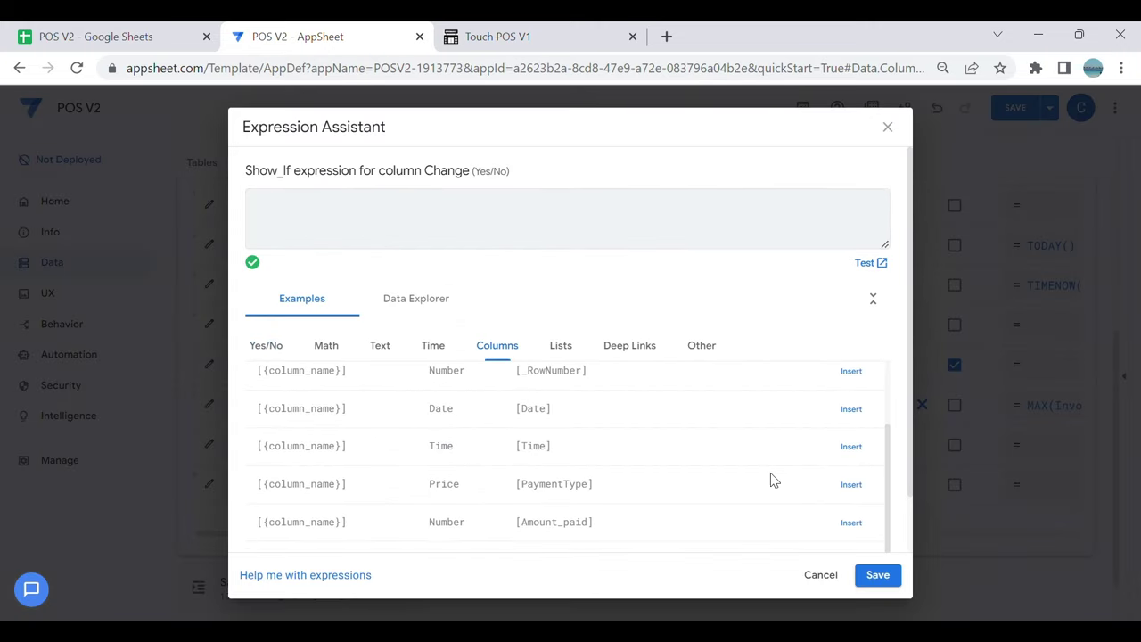
click(851, 523)
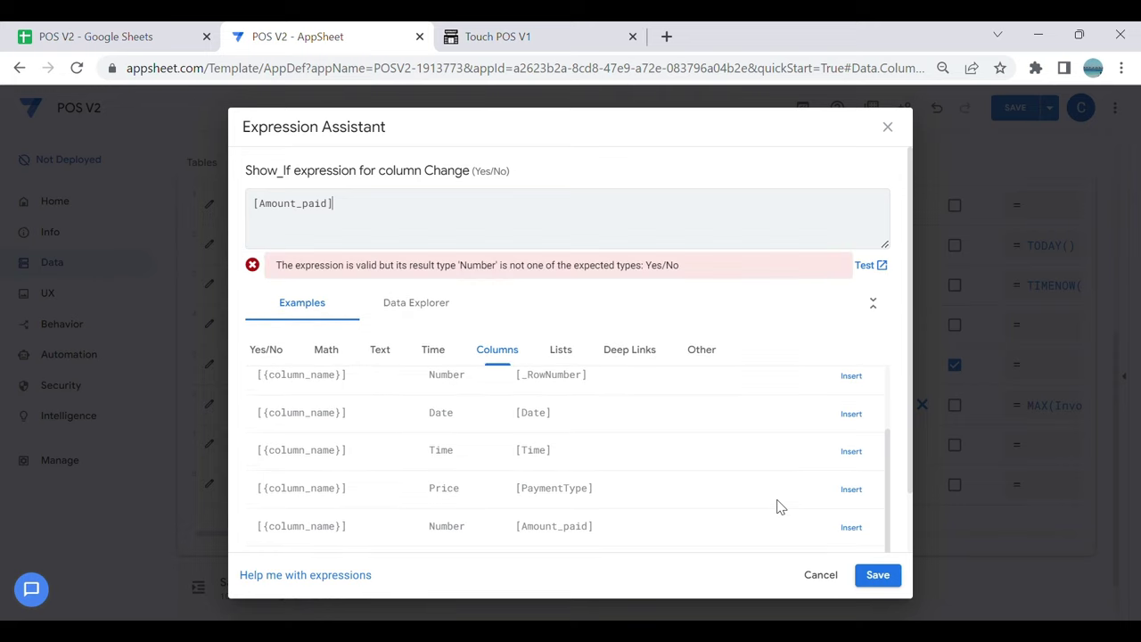
text(>)
scroll(626, 522, down, 2)
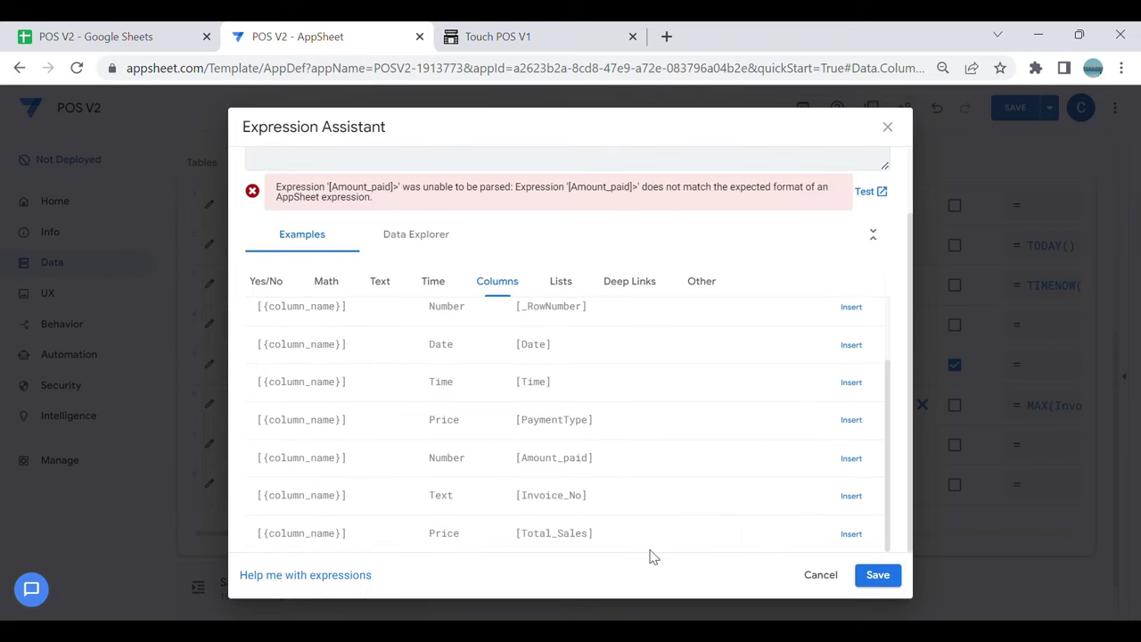
click(854, 535)
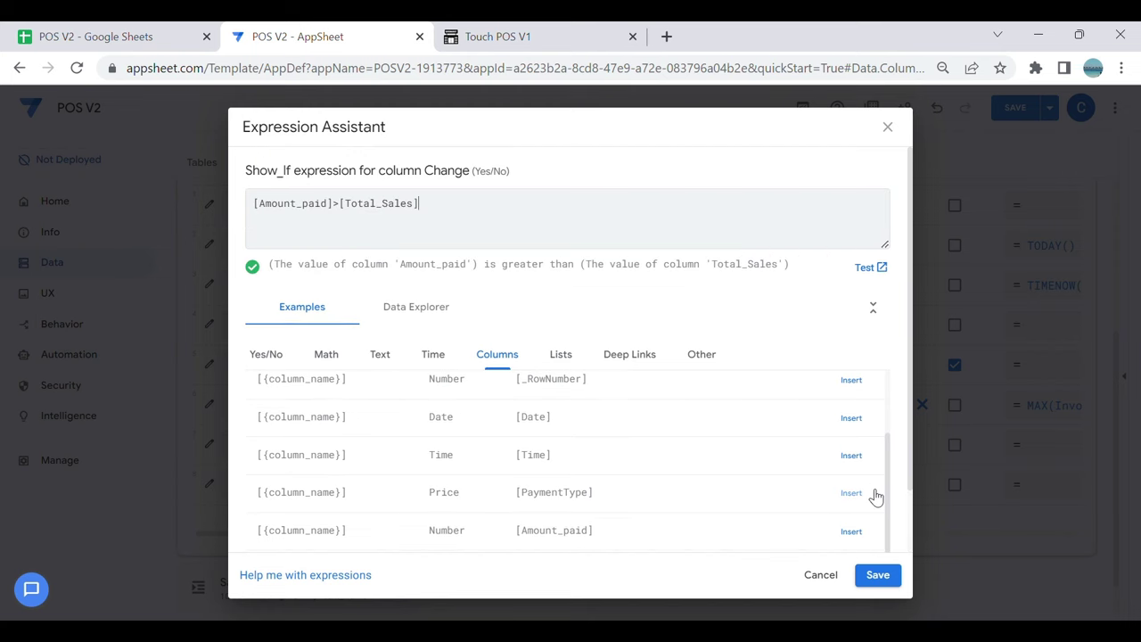
click(877, 575)
click(787, 170)
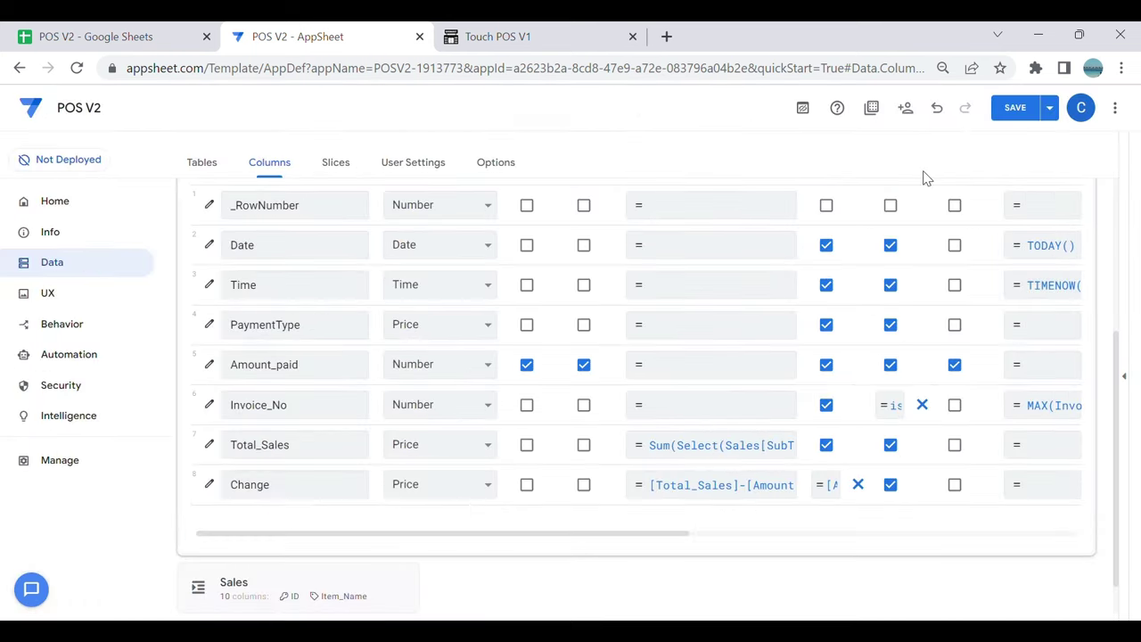
Step: Save the POS V2 app and switch to the running Touch POS V1 app
click(1017, 107)
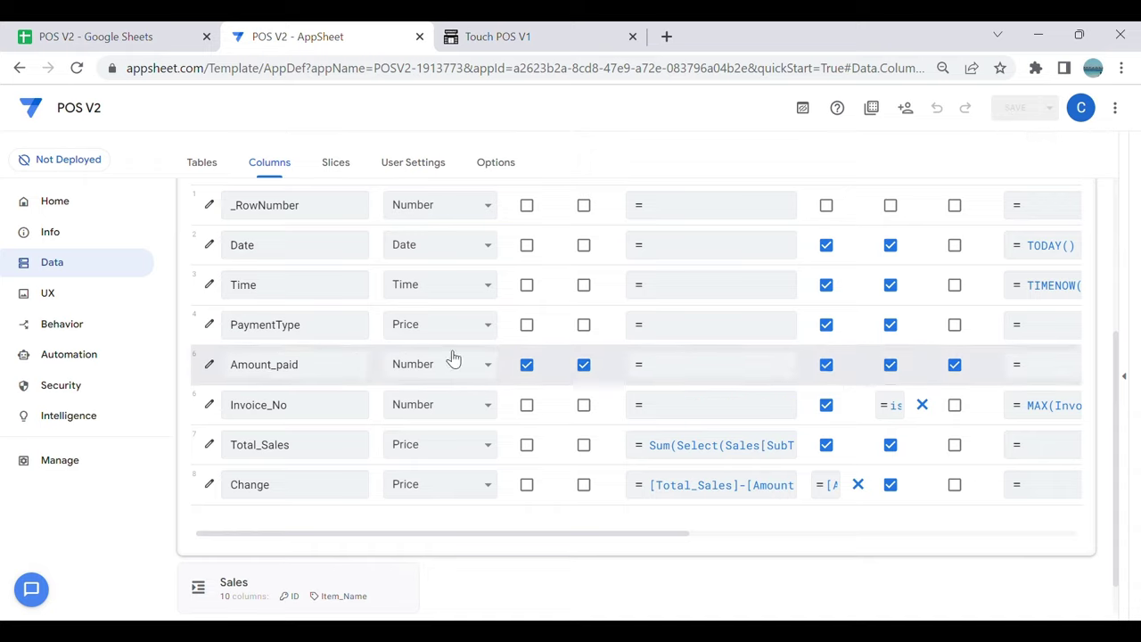
scroll(593, 375, up, 2)
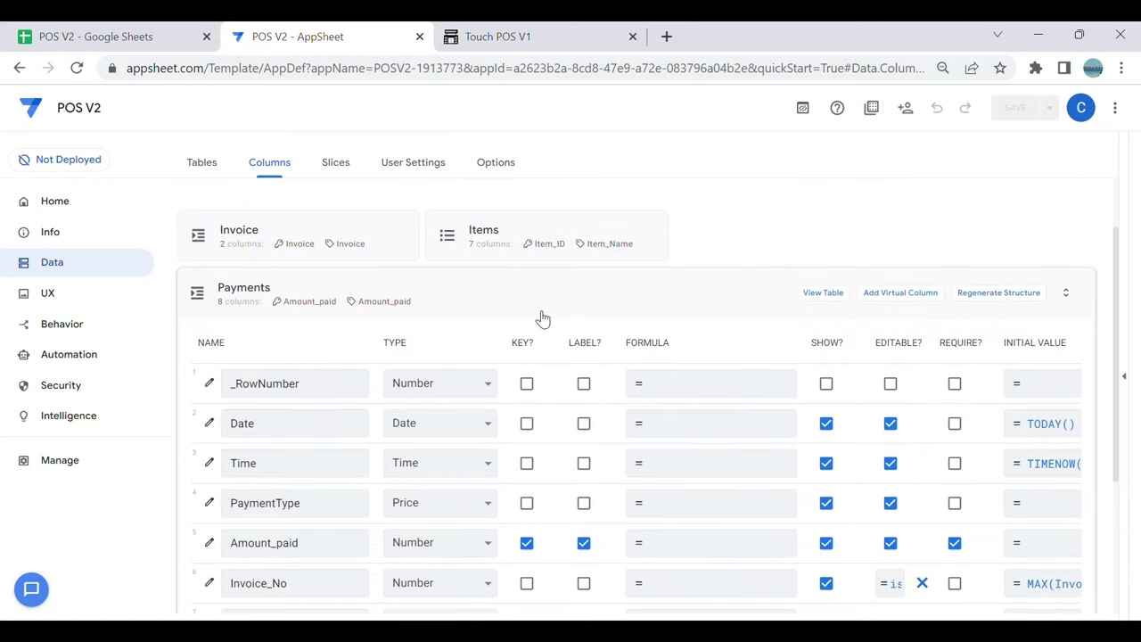
click(493, 31)
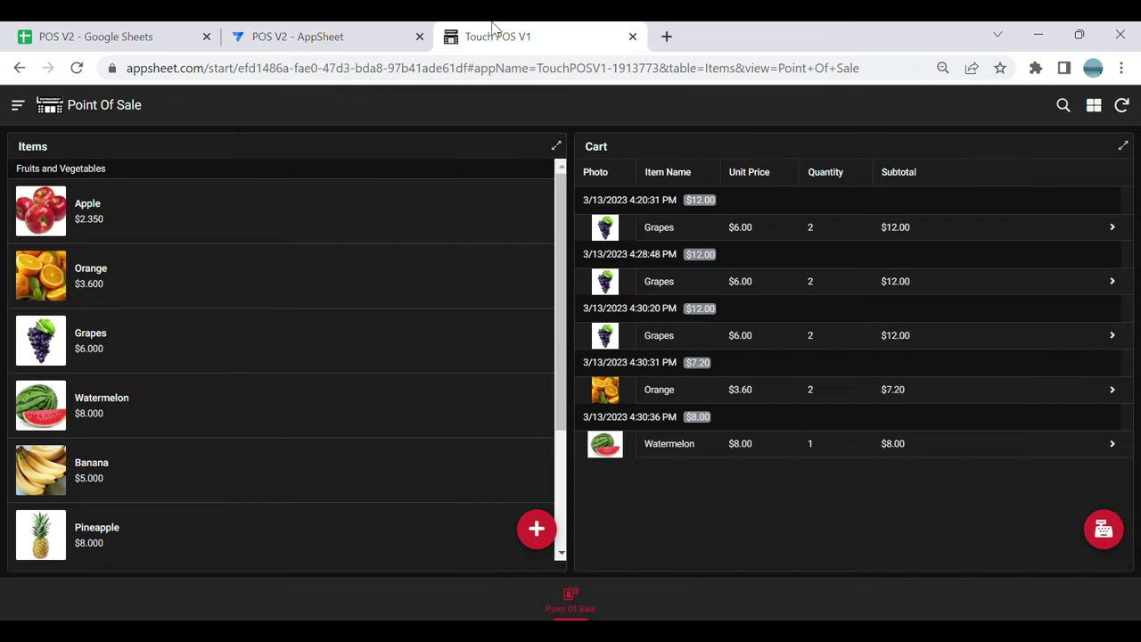
Step: Review the Payments view in Touch POS V1 and the details and related sales of invoice 230003
click(17, 105)
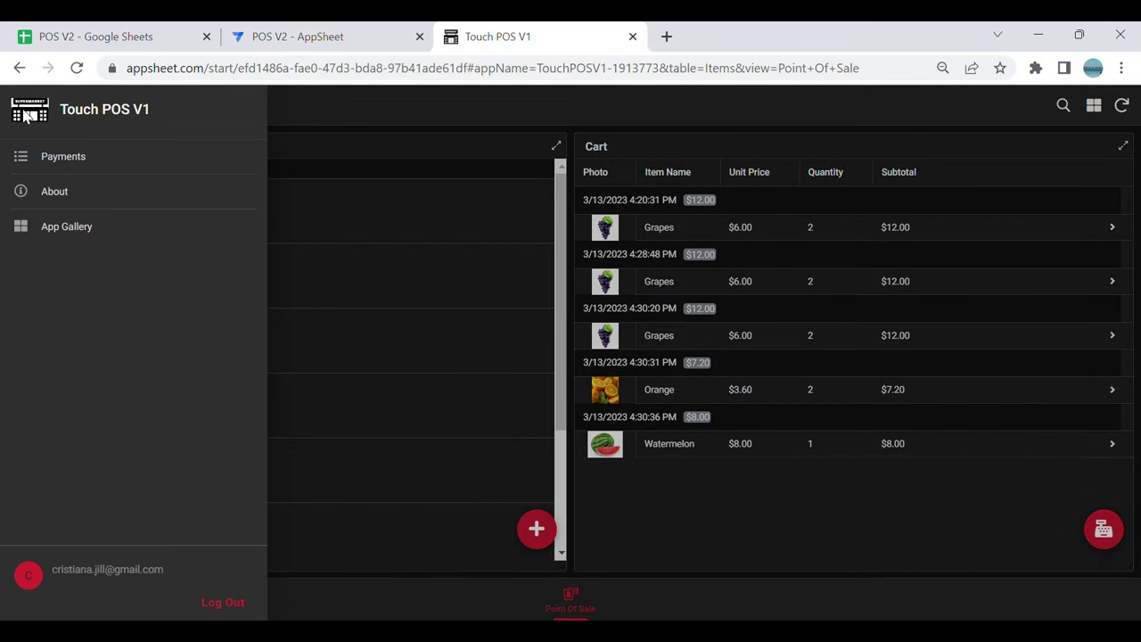
click(57, 158)
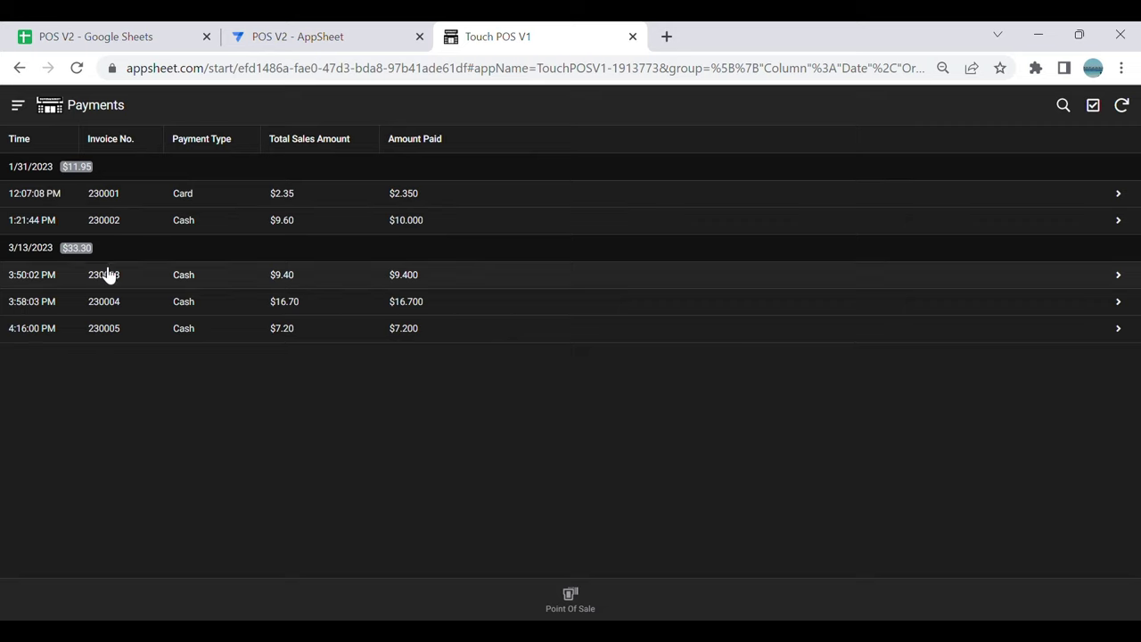
click(121, 278)
scroll(497, 404, down, 2)
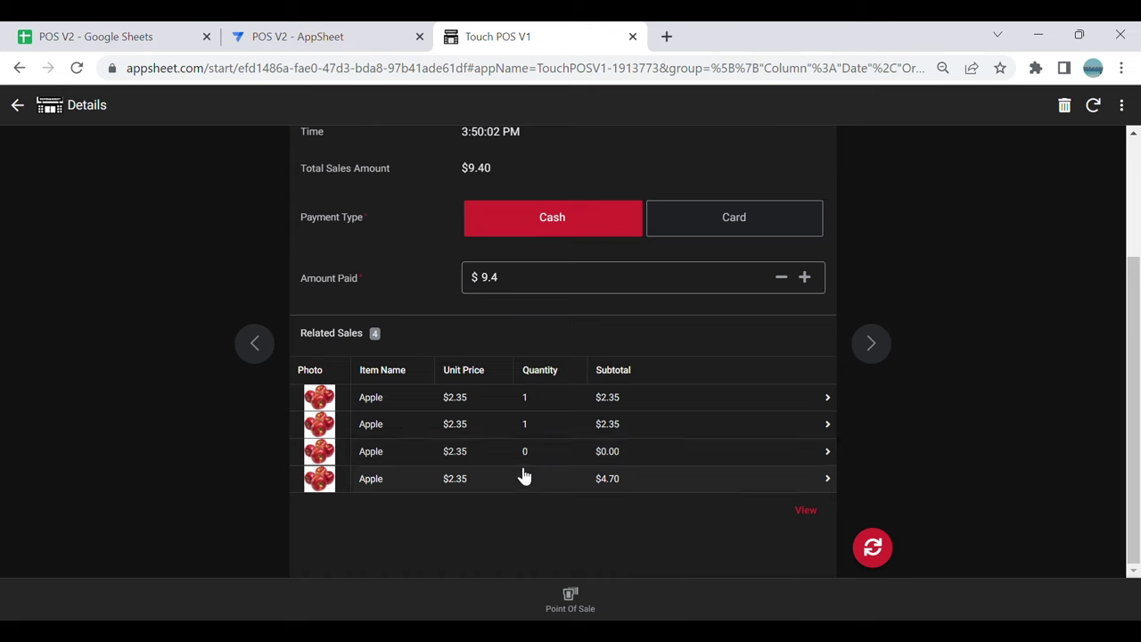
scroll(566, 377, up, 2)
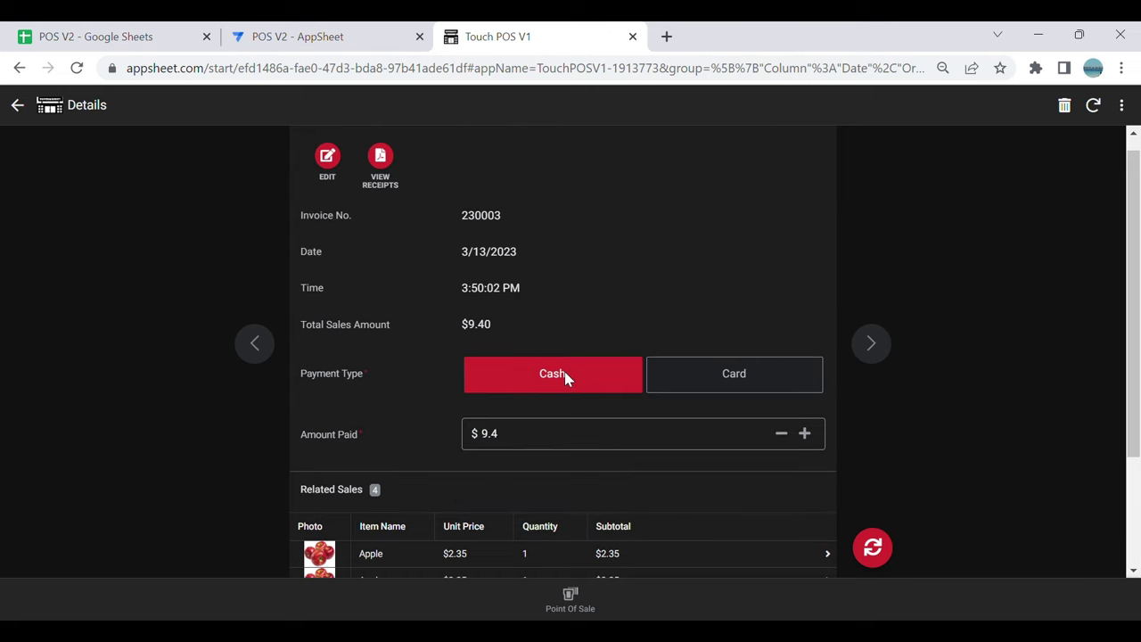
click(17, 105)
Step: Switch to the POS V2 editor in AppSheet and create a new UX view named Payments
click(361, 34)
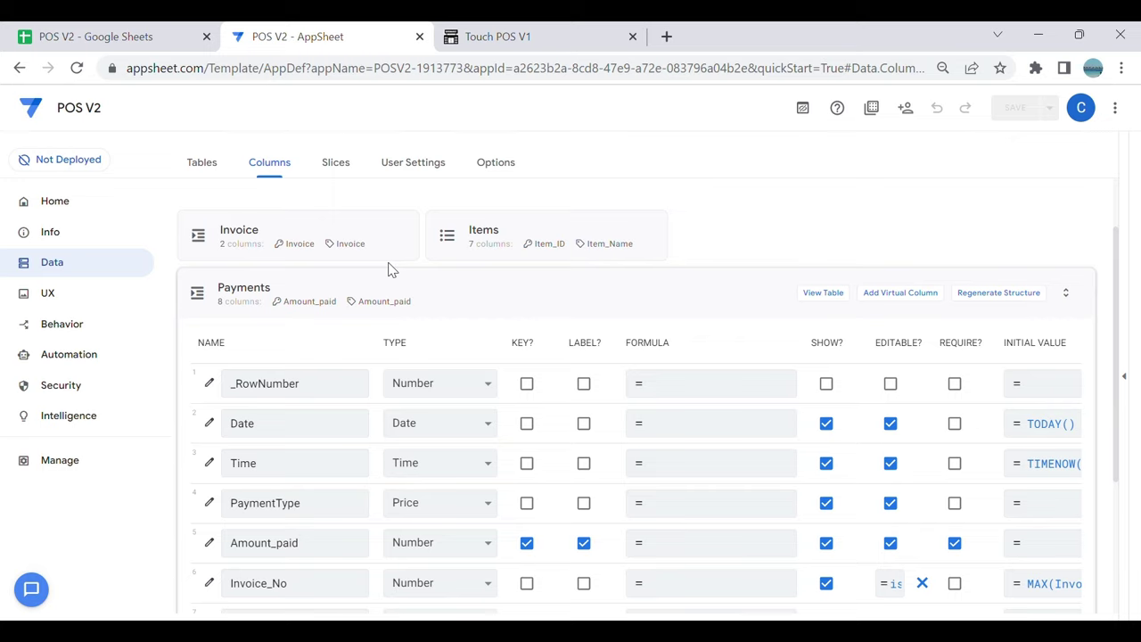
click(139, 297)
click(192, 321)
click(230, 276)
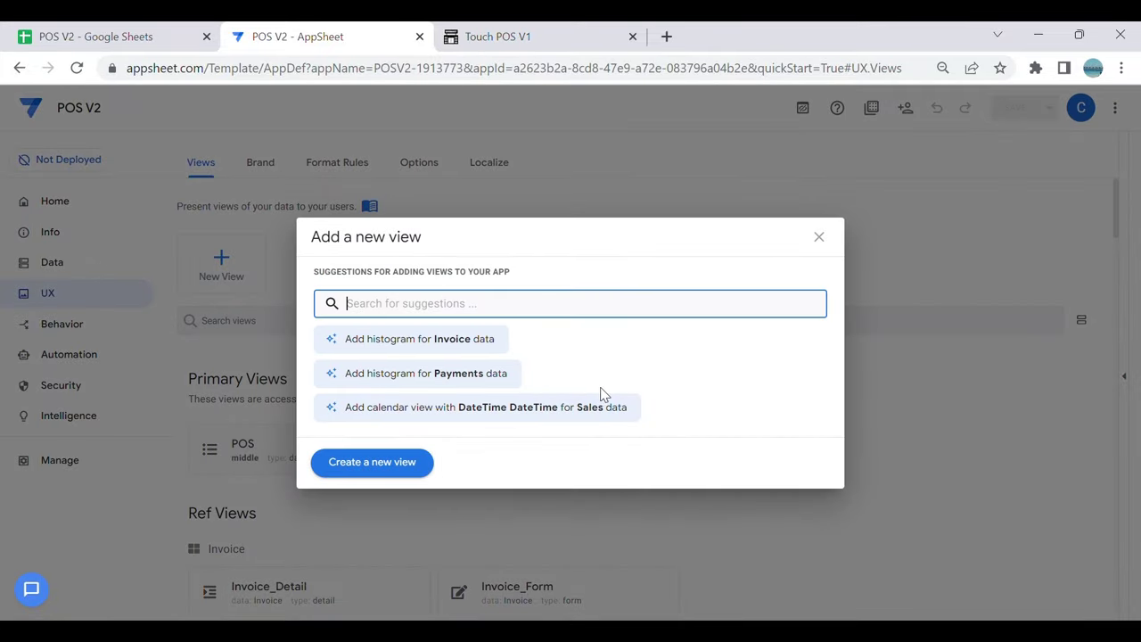
click(377, 462)
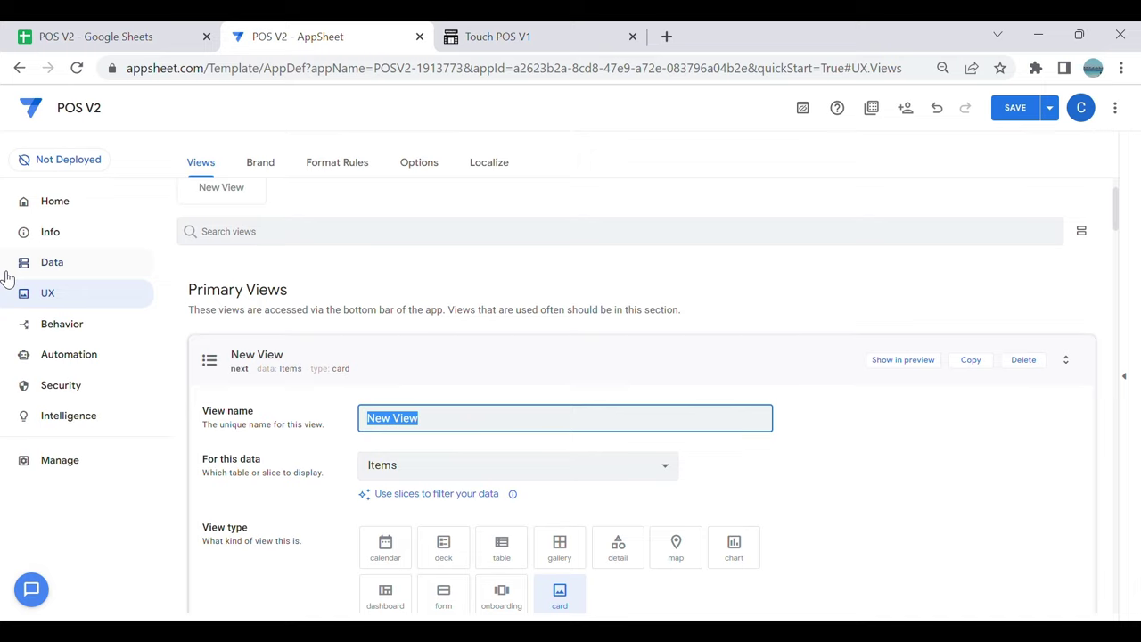
key(BackSpace)
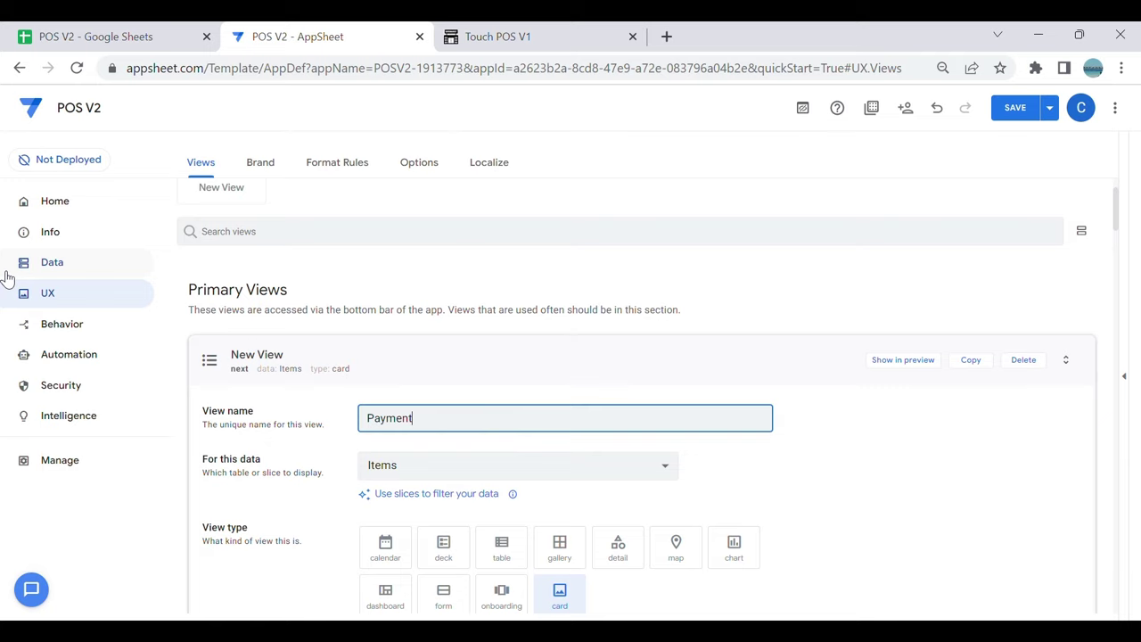
scroll(413, 288, down, 1)
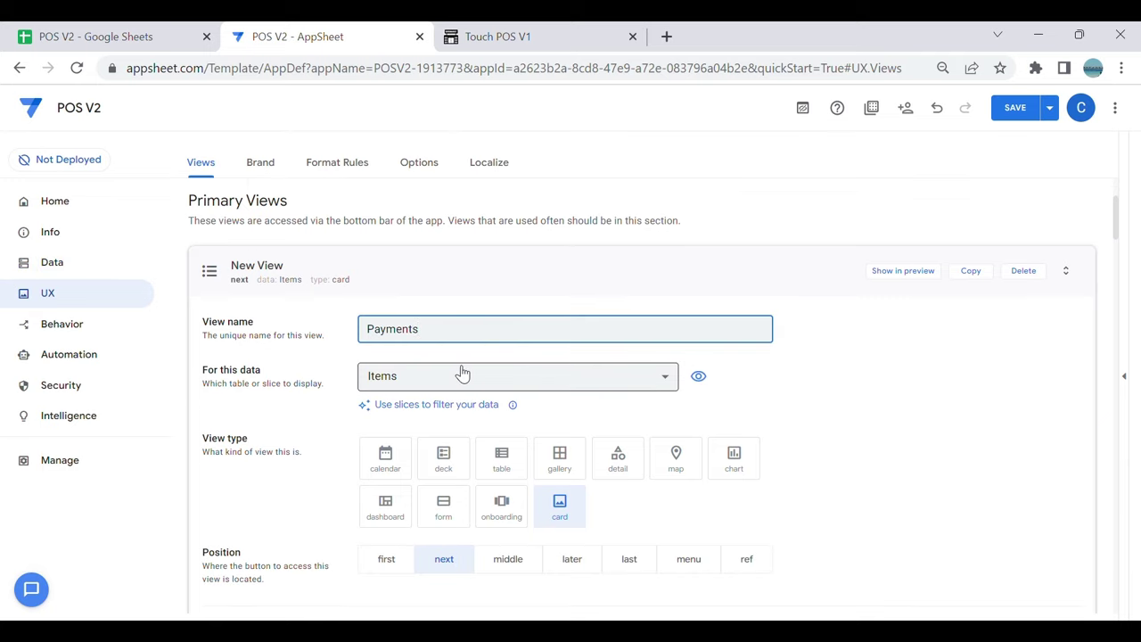
Step: Base the new Payments view on the Payments table and set its view type to table
click(438, 387)
scroll(435, 445, down, 1)
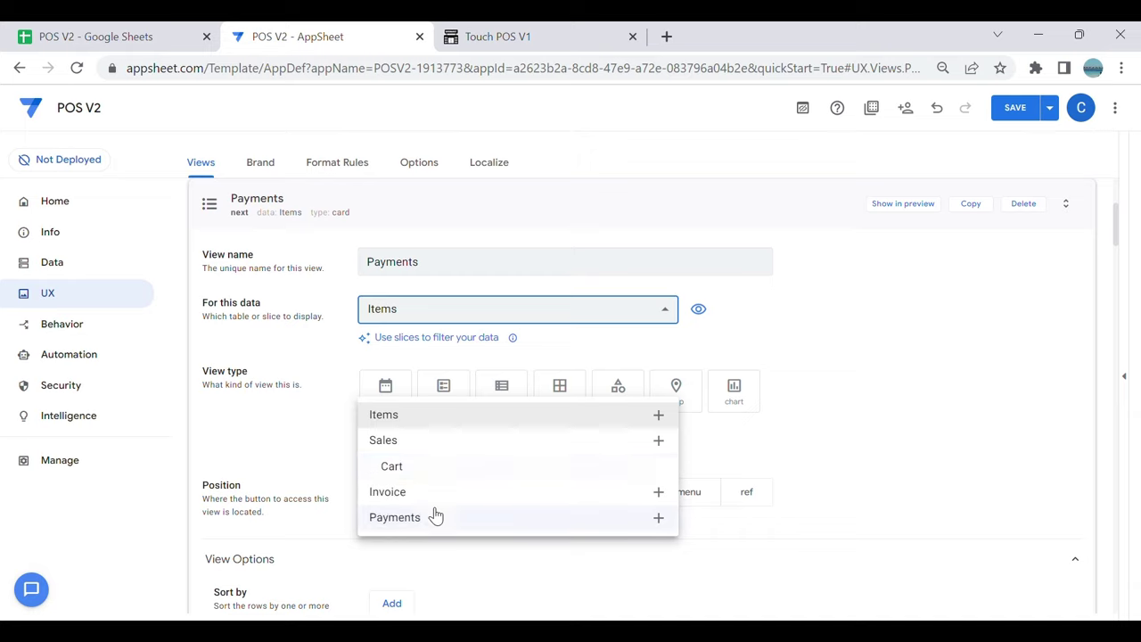
click(436, 520)
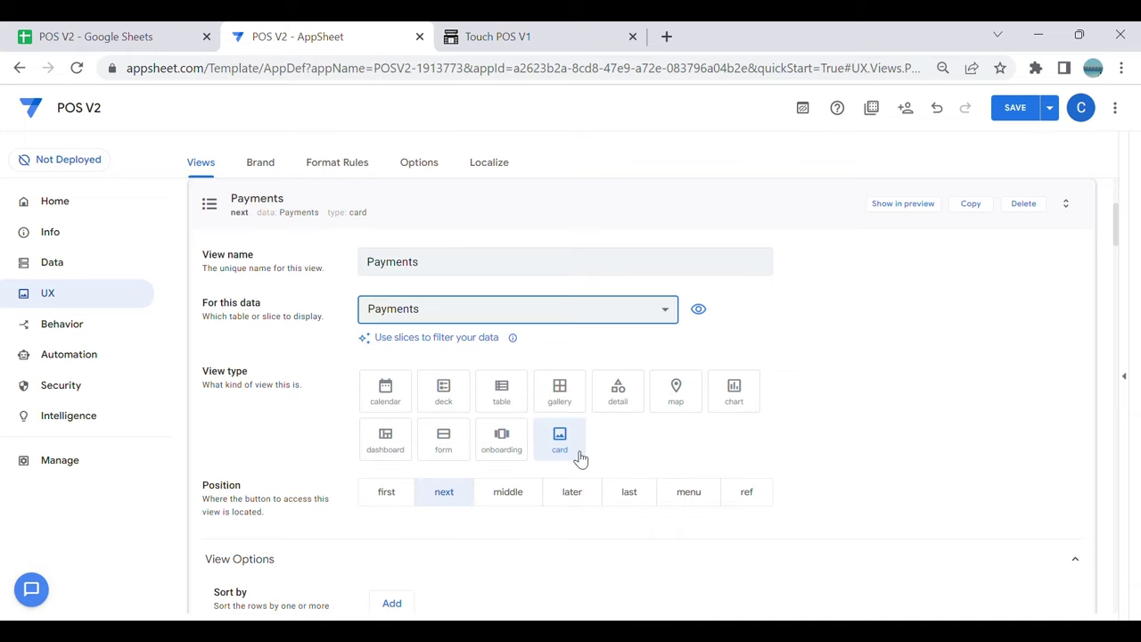
click(513, 408)
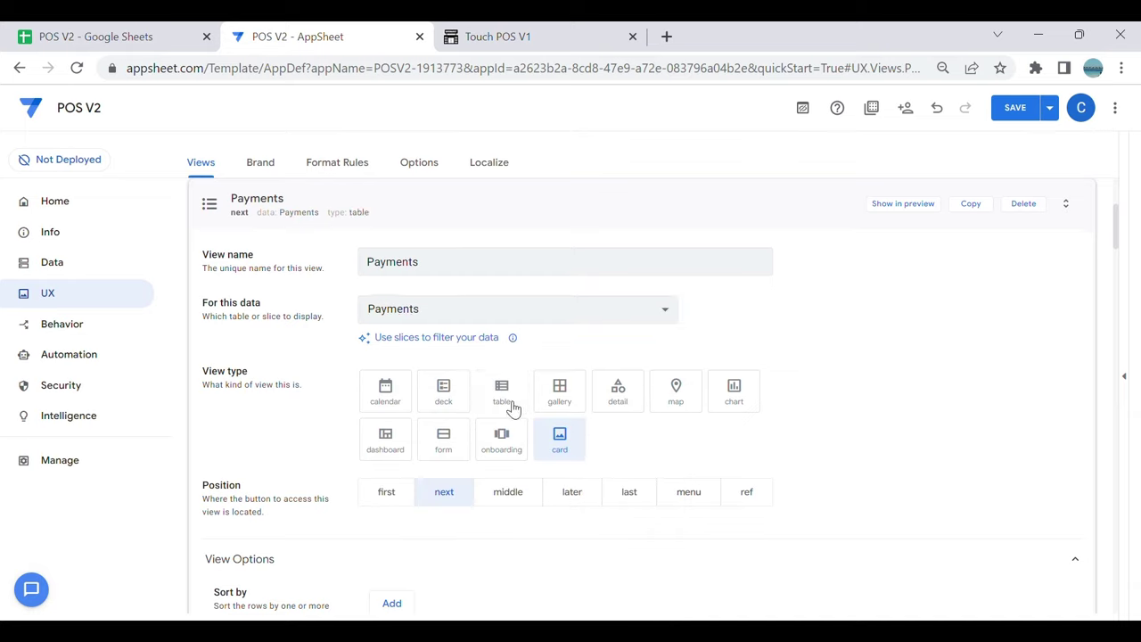
Step: Group the Payments view by Date in ascending order and set the group aggregate to SUM :: Total_Sales
scroll(519, 508, down, 1)
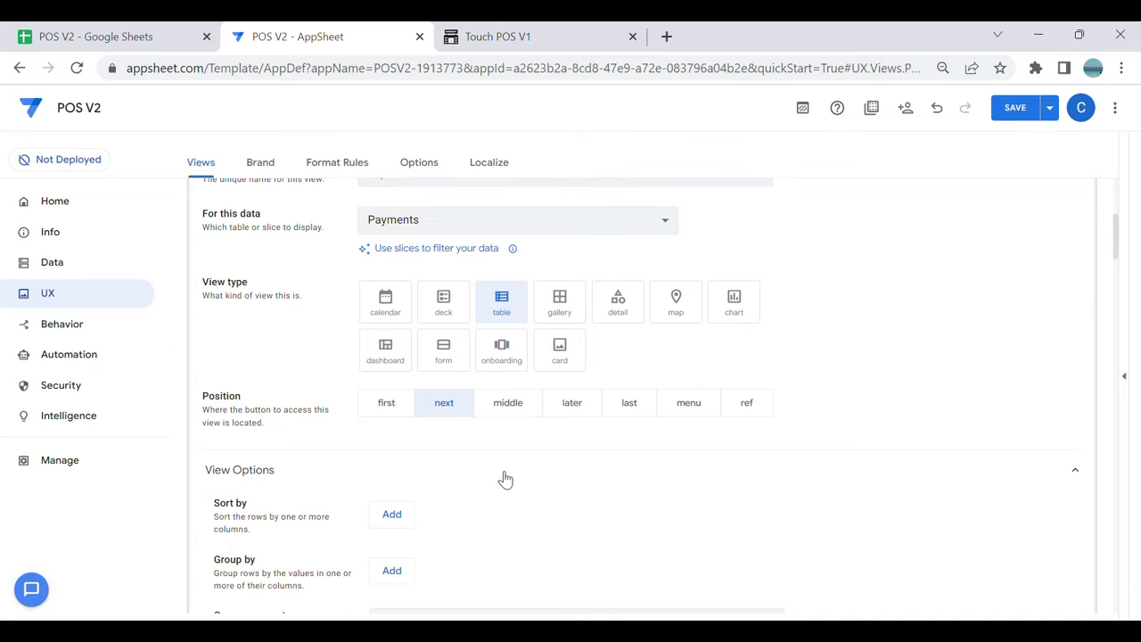
scroll(503, 470, down, 1)
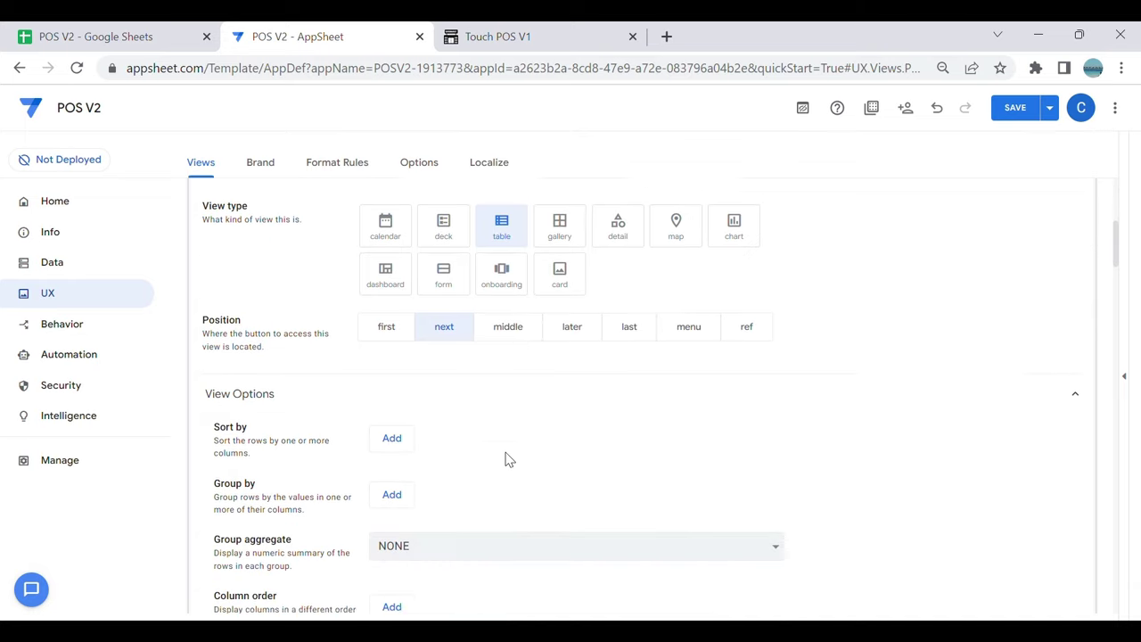
scroll(514, 453, down, 1)
click(397, 486)
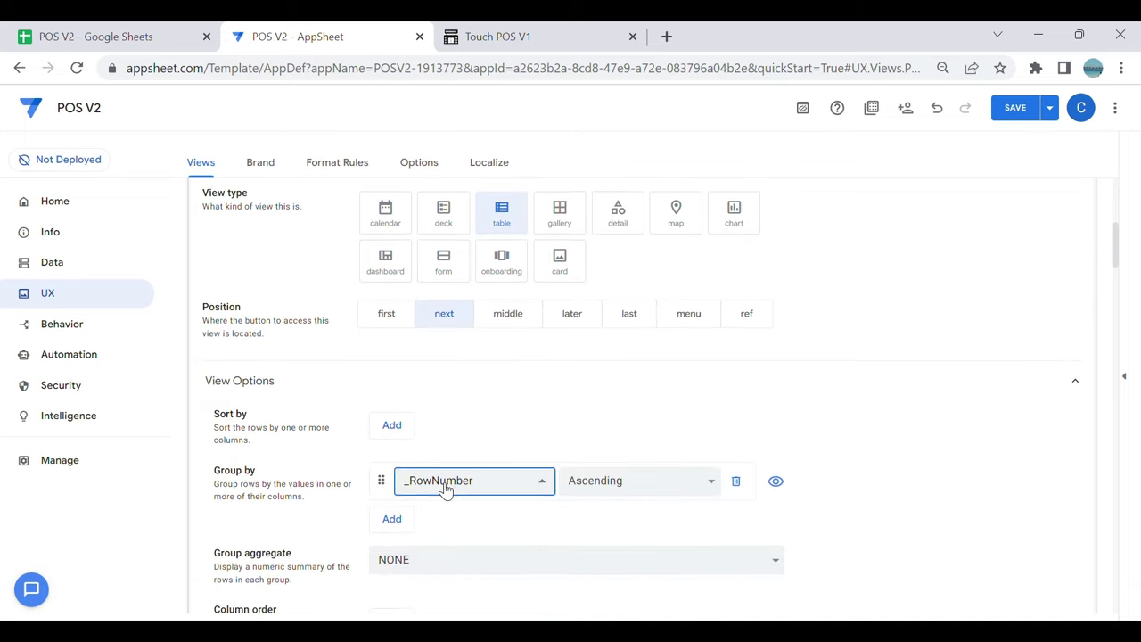
click(446, 486)
click(456, 441)
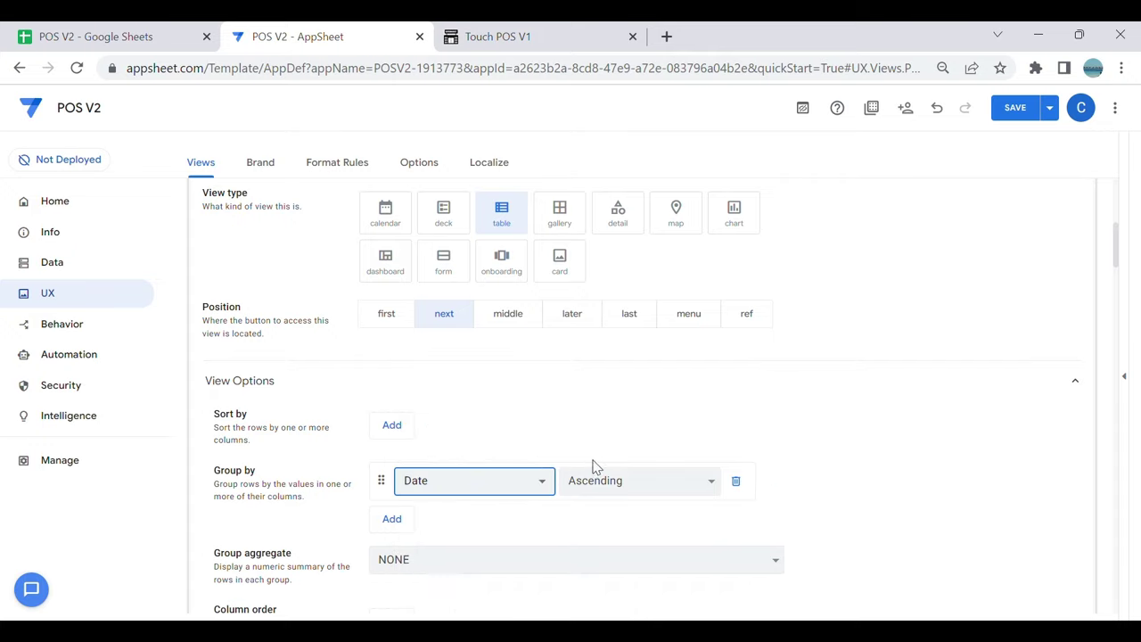
scroll(601, 457, down, 1)
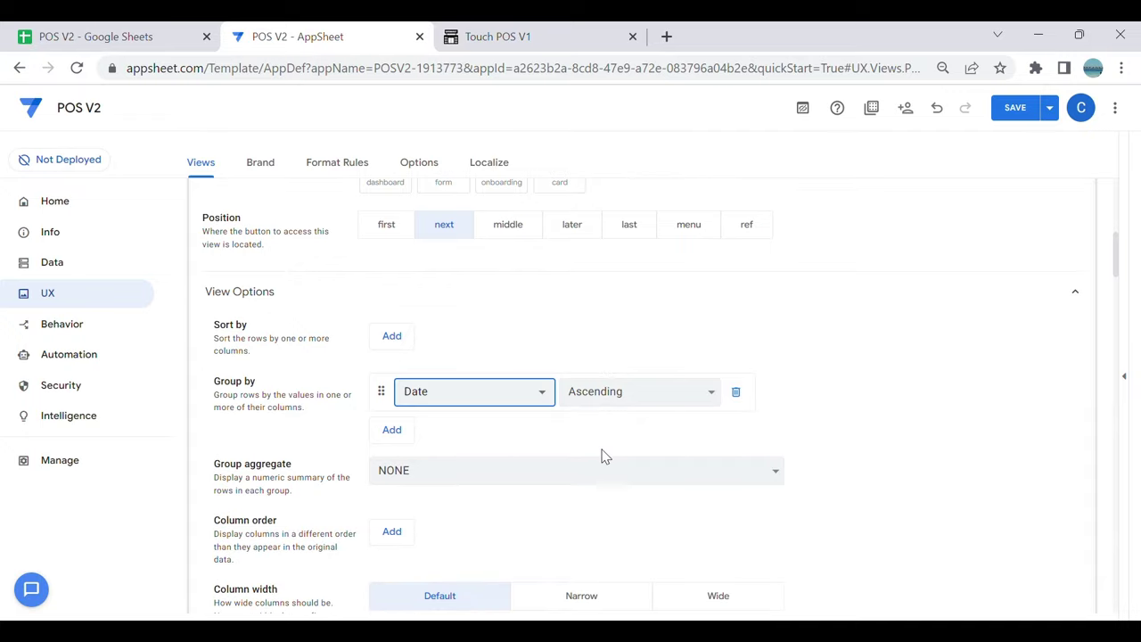
click(574, 471)
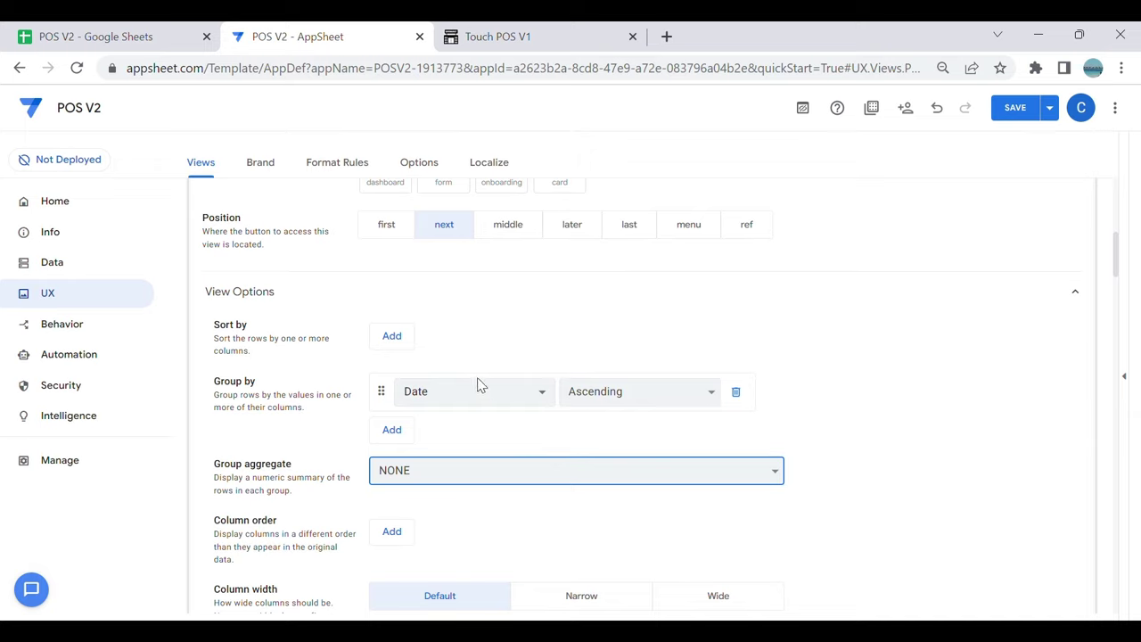
click(496, 410)
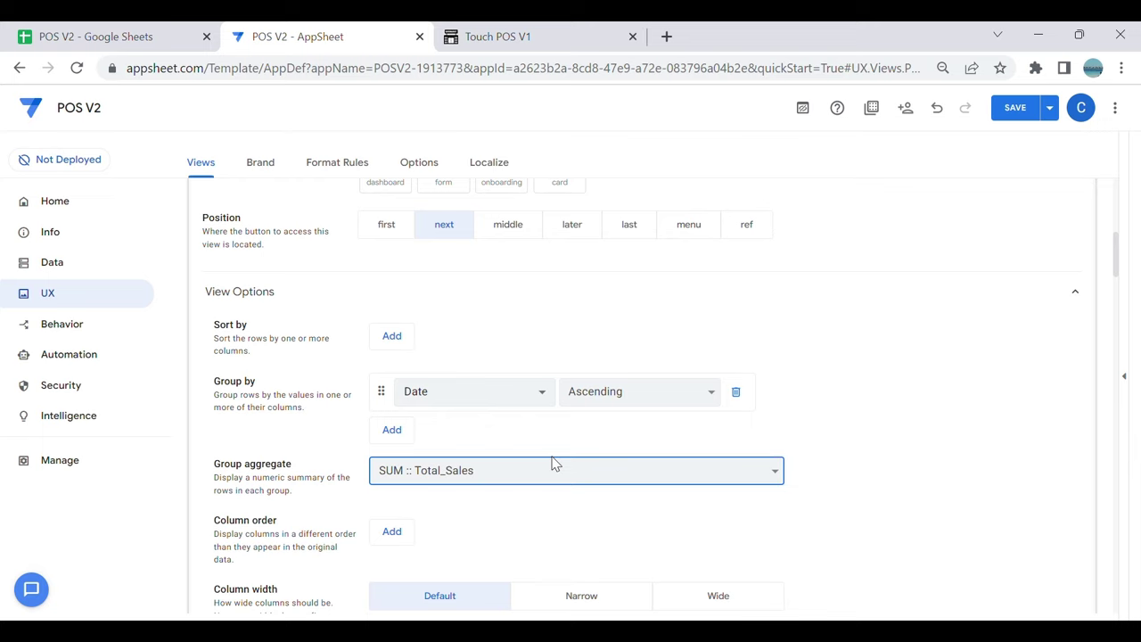
Step: Check the column layout in Touch POS V1 and start the Payments view's column order with Date and Time
scroll(557, 467, down, 1)
click(393, 441)
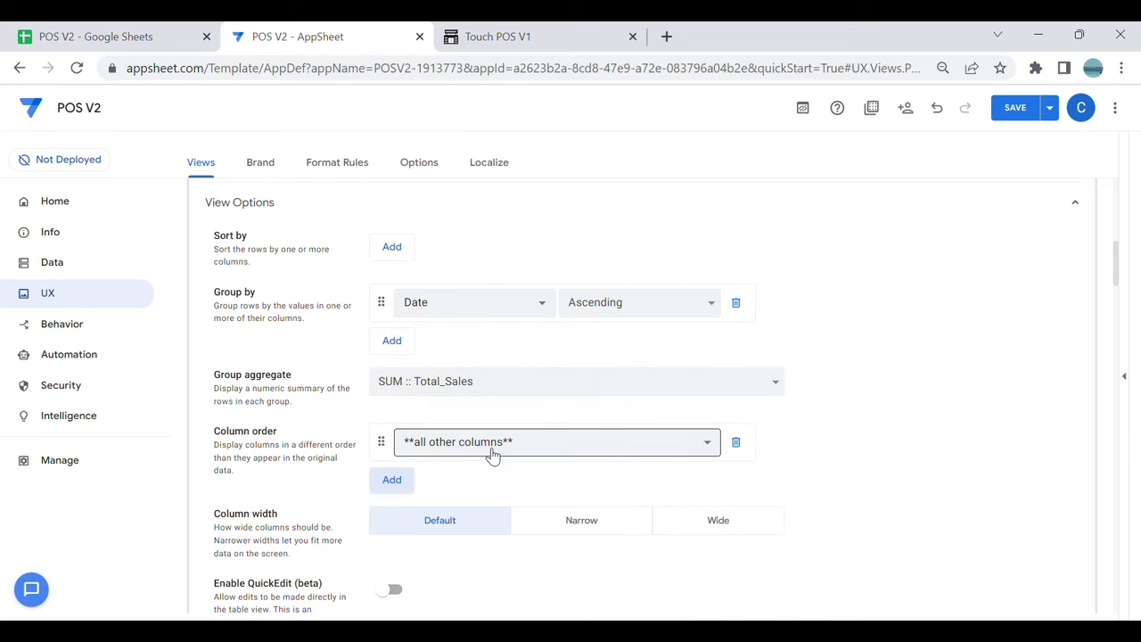
click(493, 447)
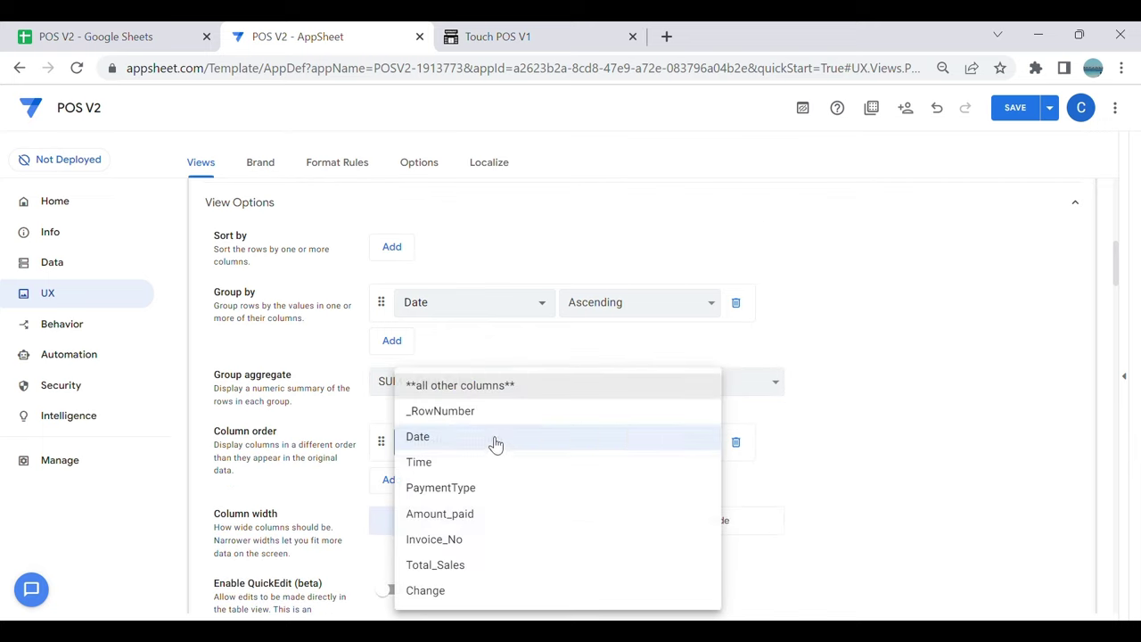
click(482, 36)
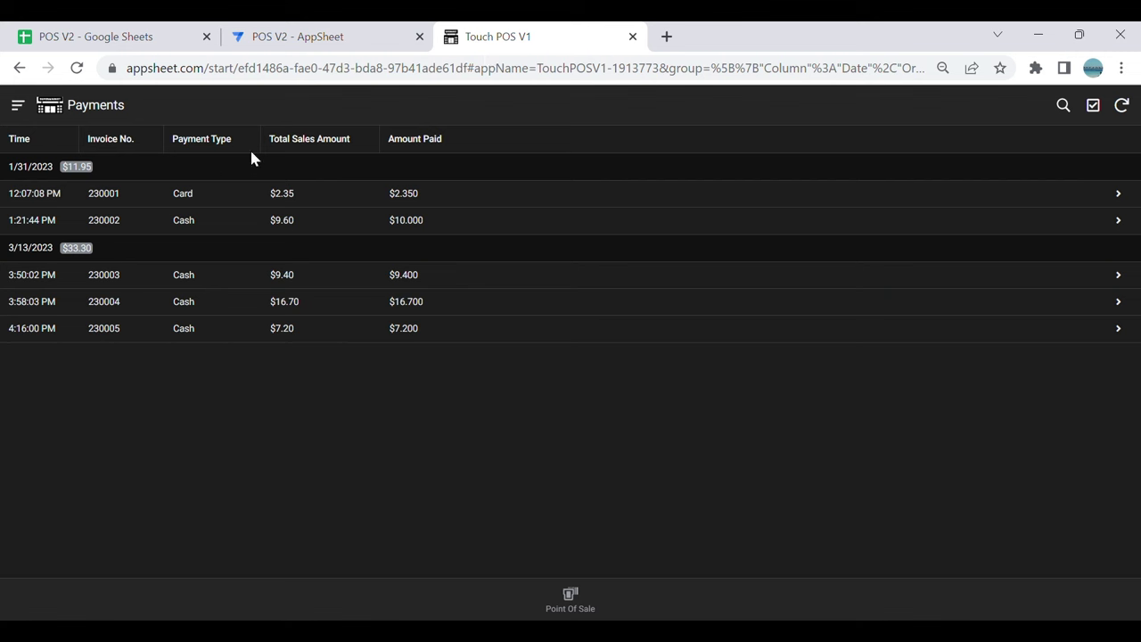
click(298, 34)
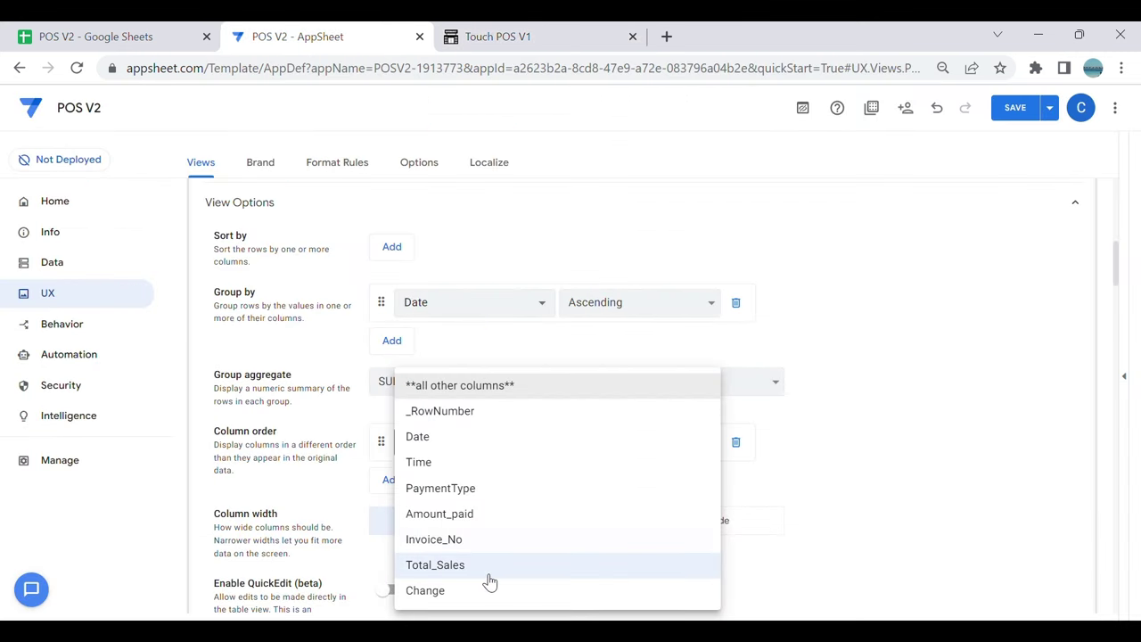
click(442, 436)
click(392, 480)
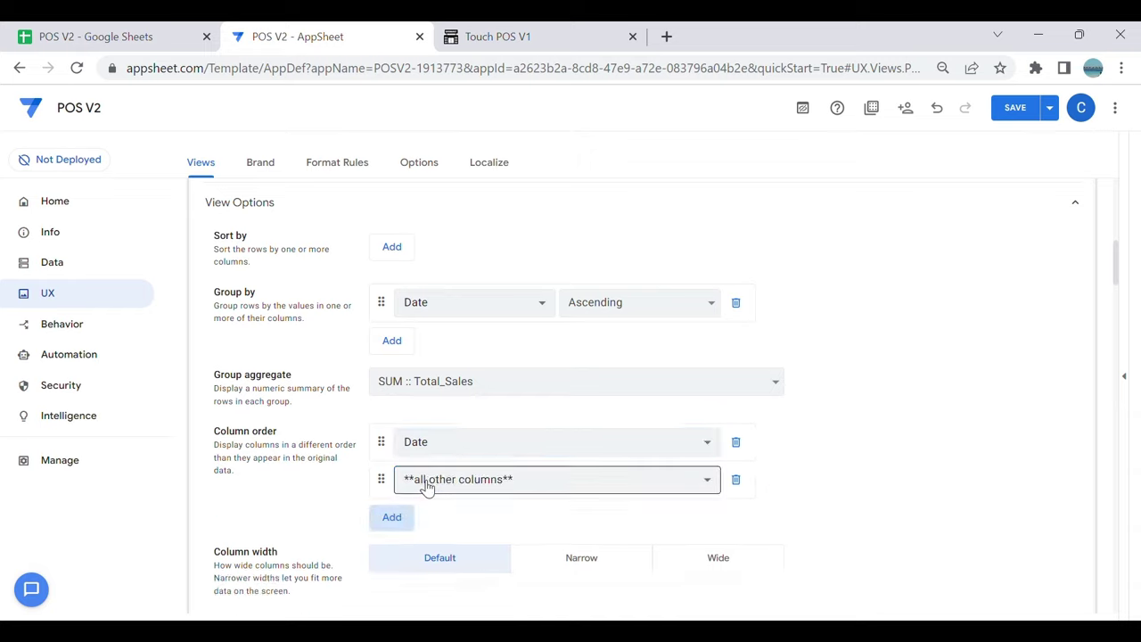
click(438, 479)
click(437, 464)
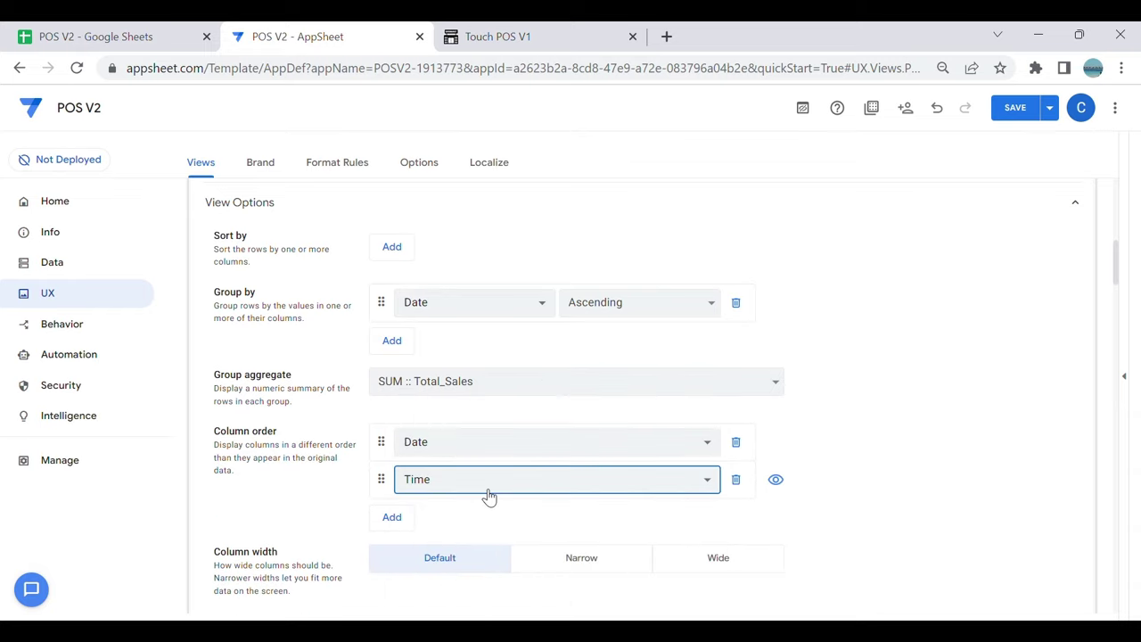
Step: Add Invoice_No and PaymentType to the column order after Time
click(393, 517)
click(412, 517)
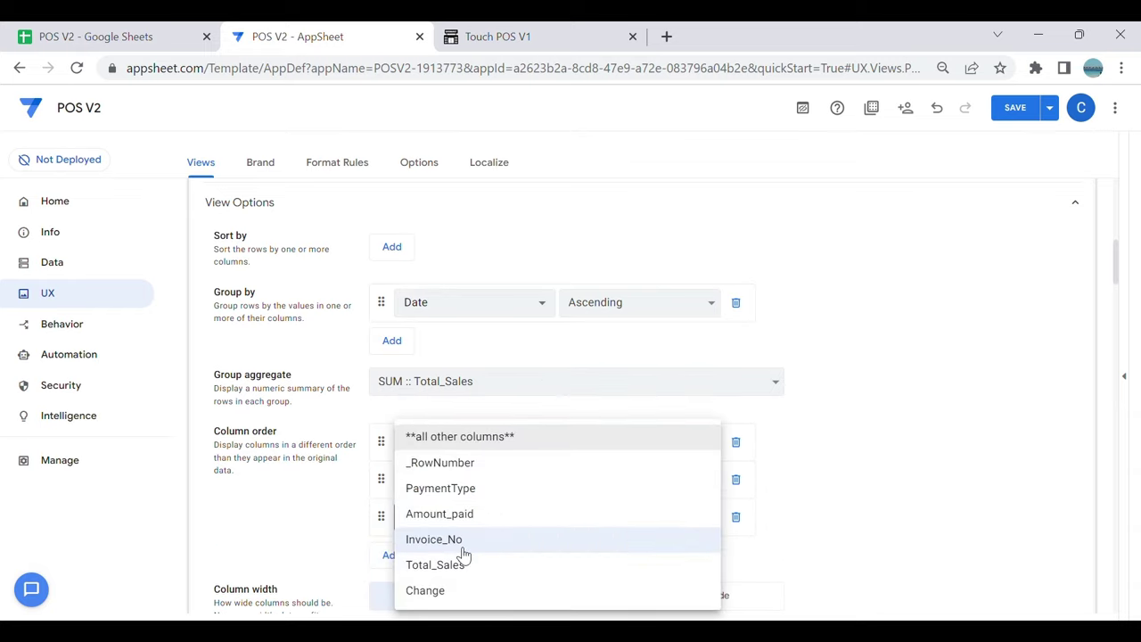
click(475, 535)
click(397, 555)
click(419, 554)
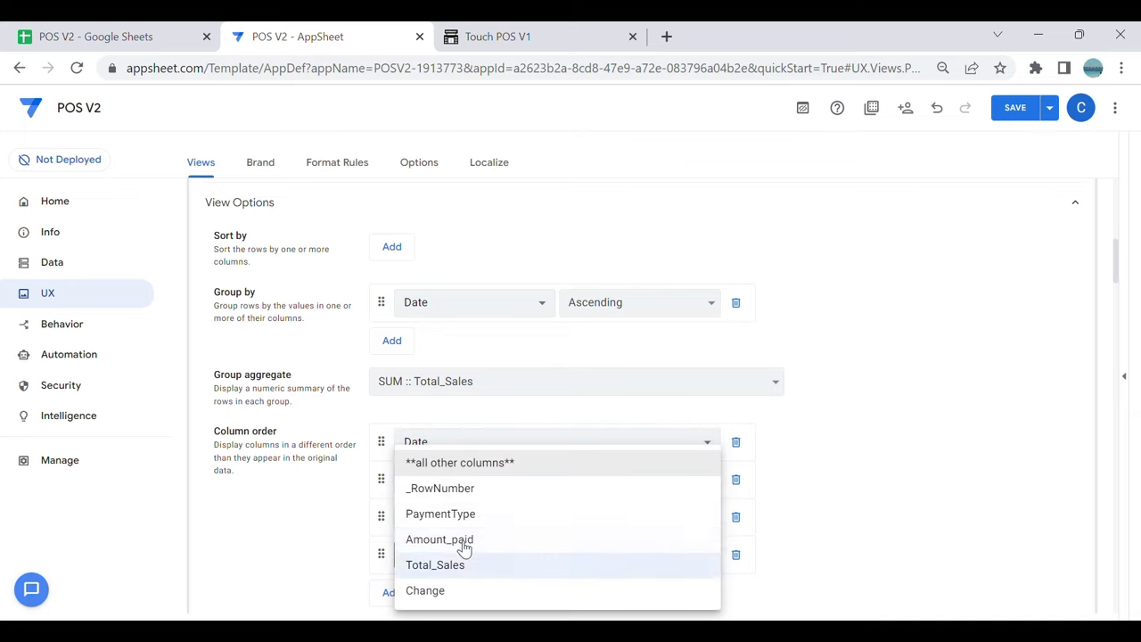
click(469, 517)
Step: Add Total_Sales and Amount_paid to the end of the Payments view's column order
scroll(507, 543, down, 1)
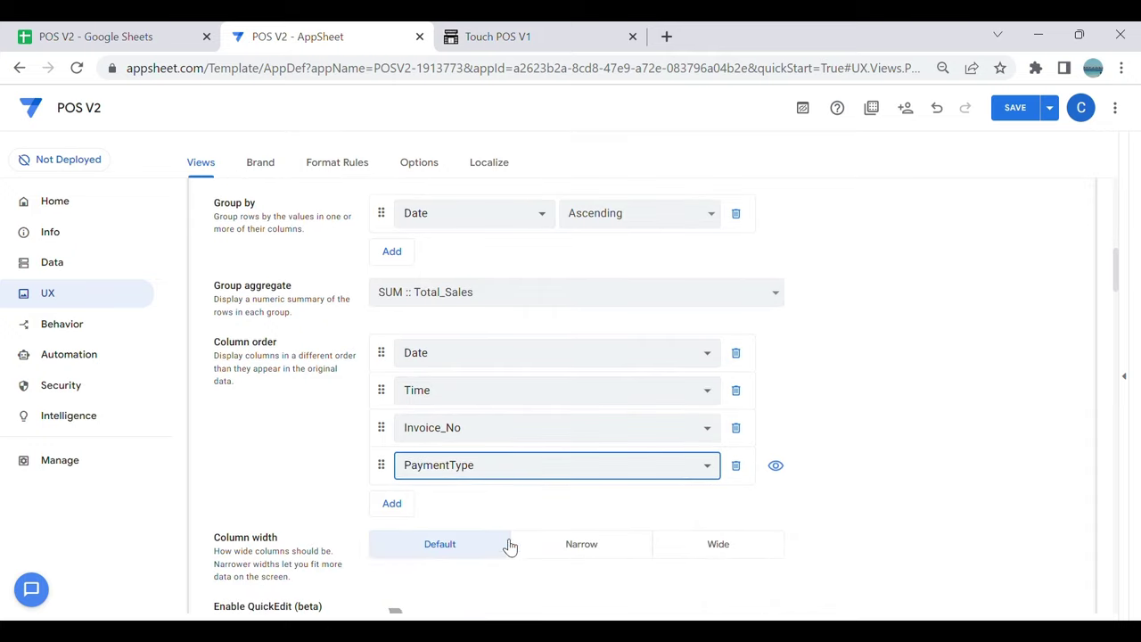
click(407, 504)
click(437, 506)
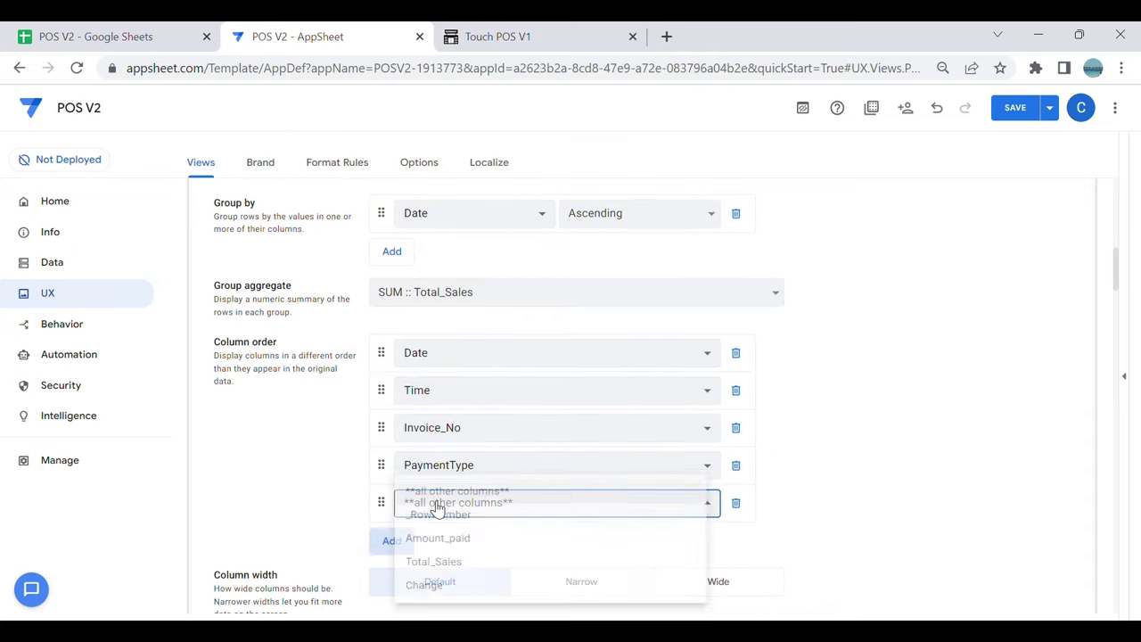
click(463, 570)
click(412, 548)
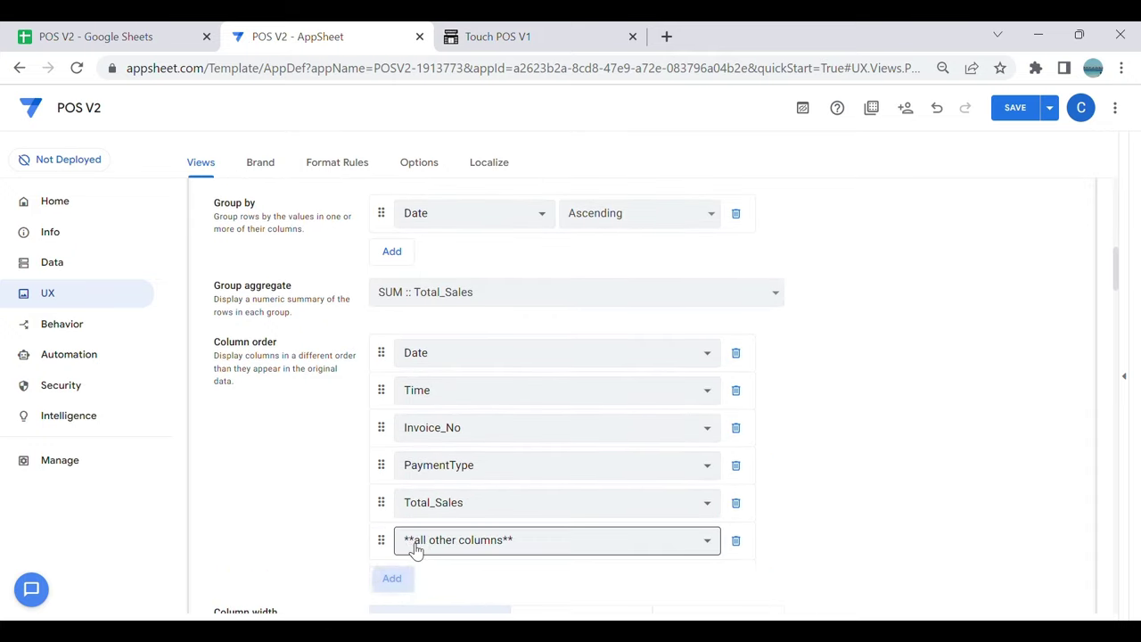
click(461, 555)
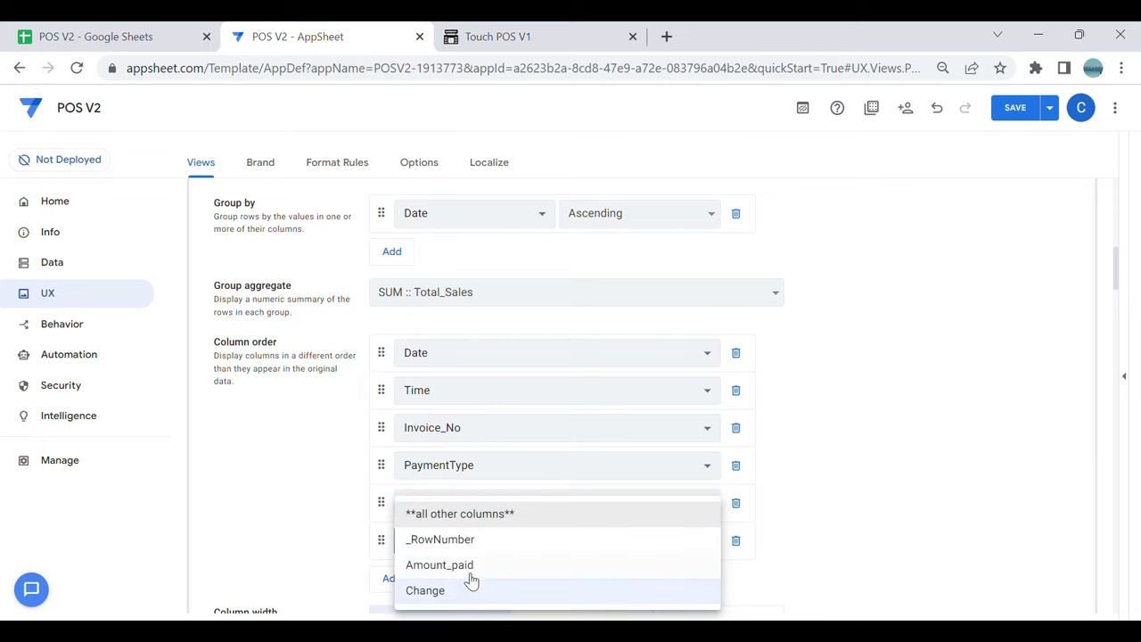
click(473, 567)
Step: Set the position of the Payments view to menu and save the app
scroll(726, 519, down, 1)
scroll(726, 520, up, 6)
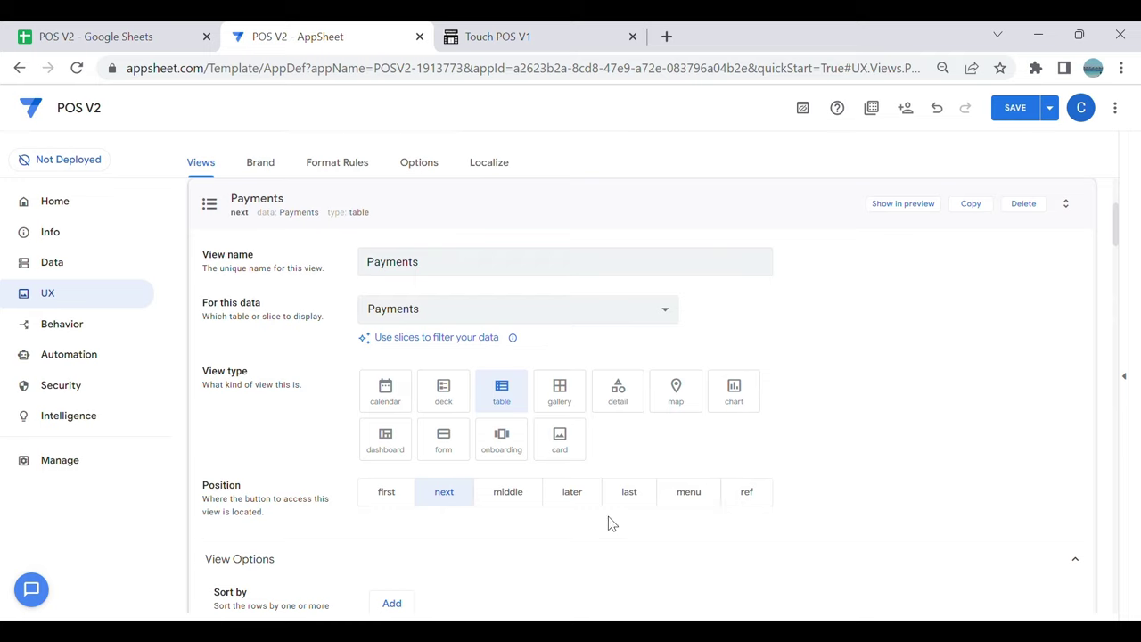
click(693, 499)
click(1018, 107)
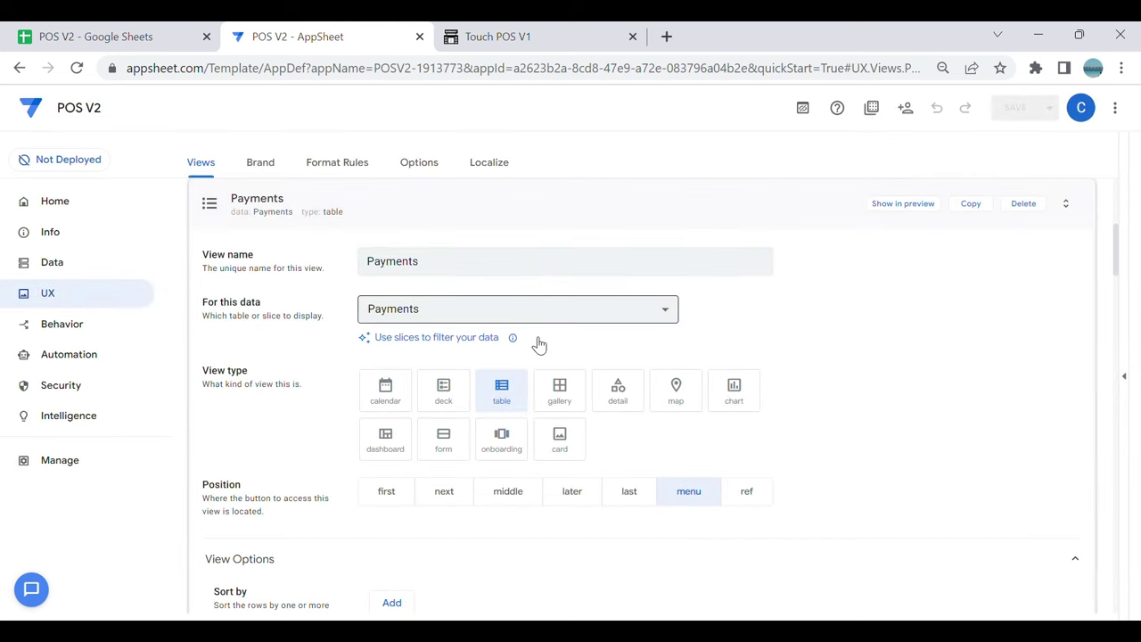
Step: Find icons matching "payme", give the Payments view the outlined banknote icon with a circle in its centre, and save the app
scroll(573, 420, down, 5)
scroll(592, 447, down, 2)
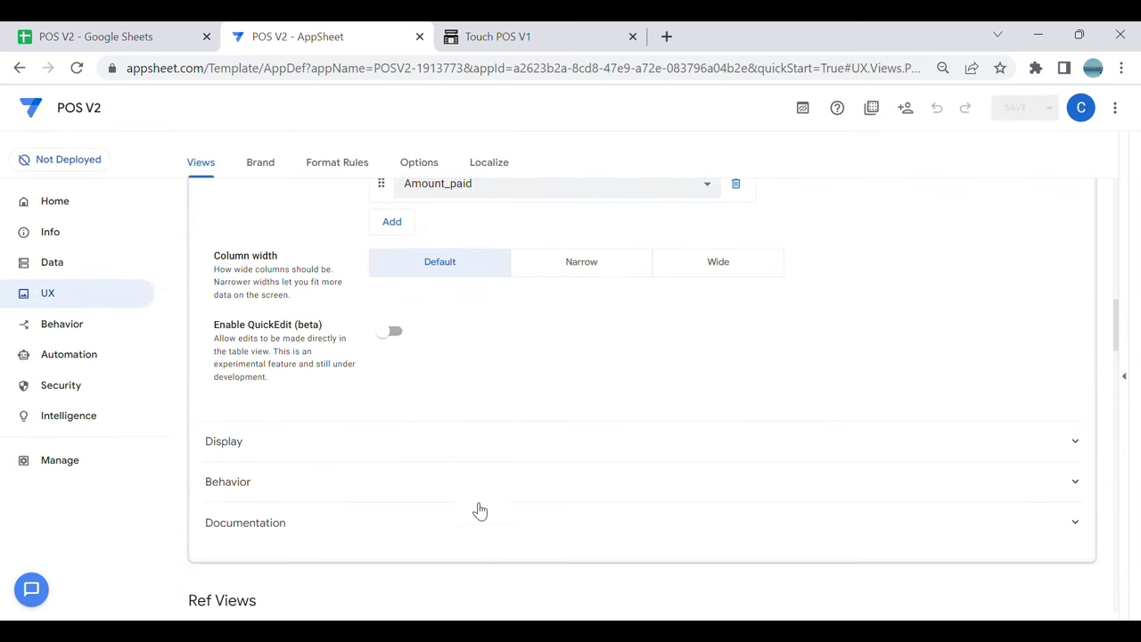
click(584, 441)
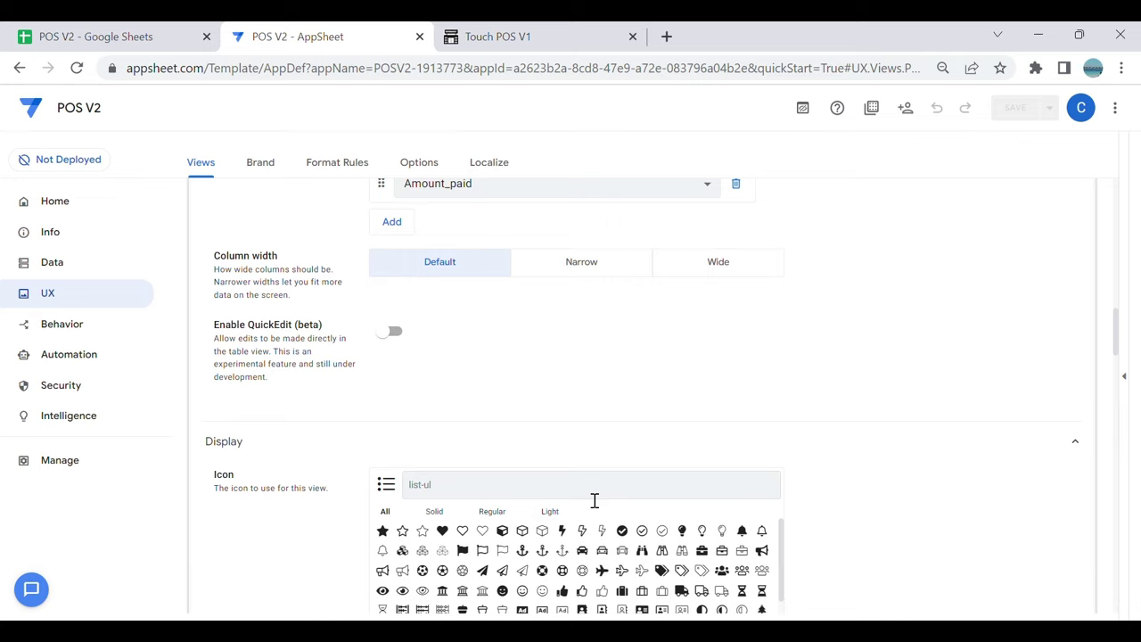
text(payme)
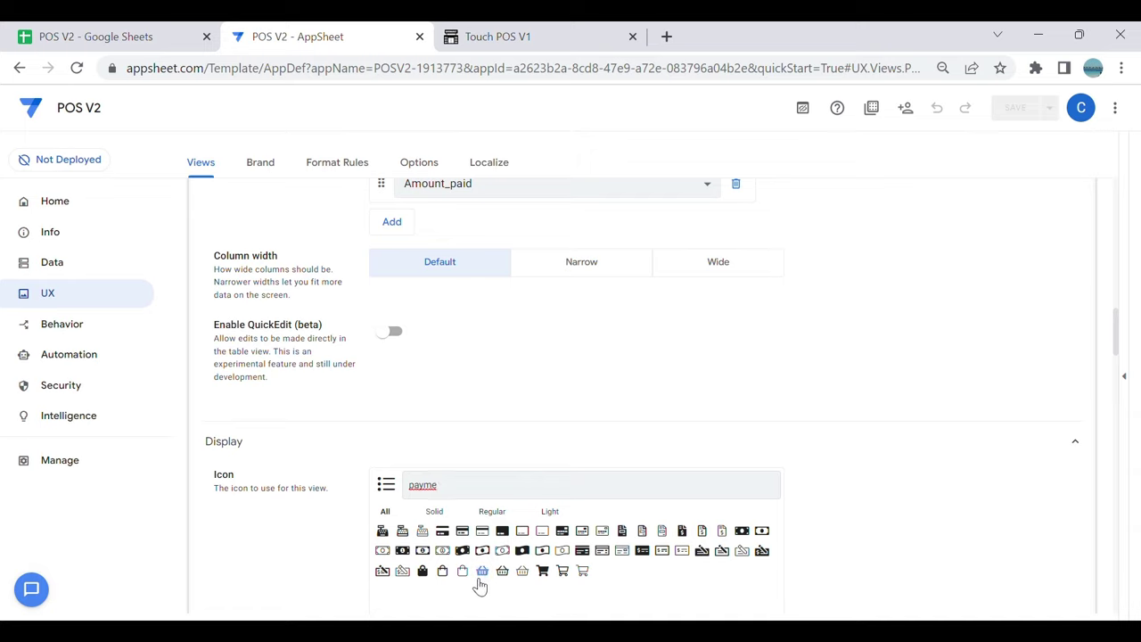
click(383, 550)
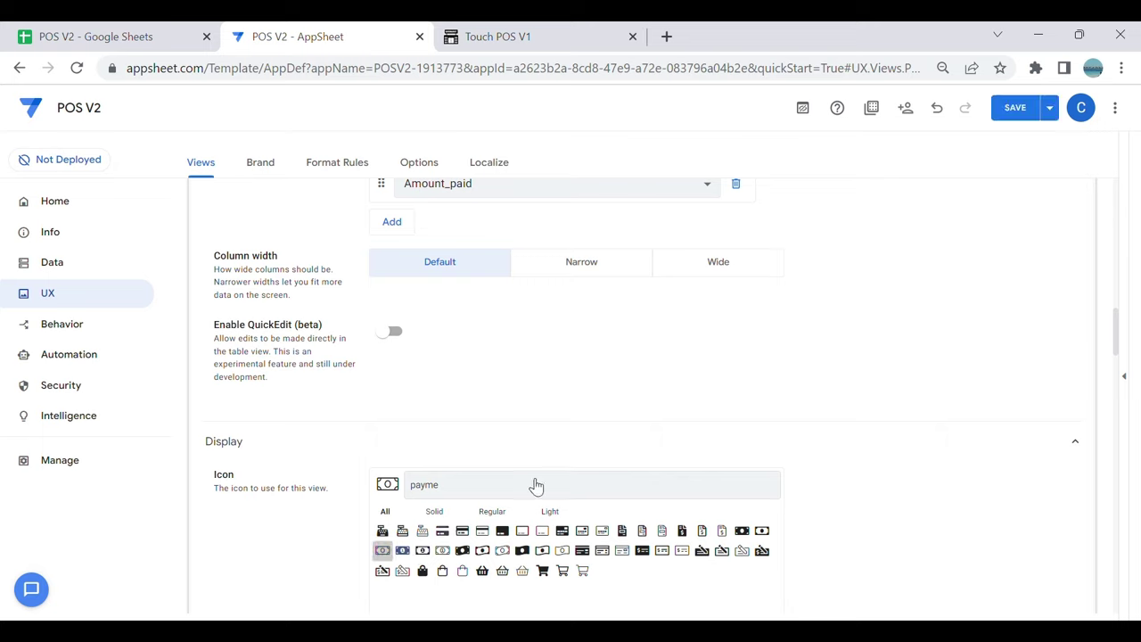
click(1016, 108)
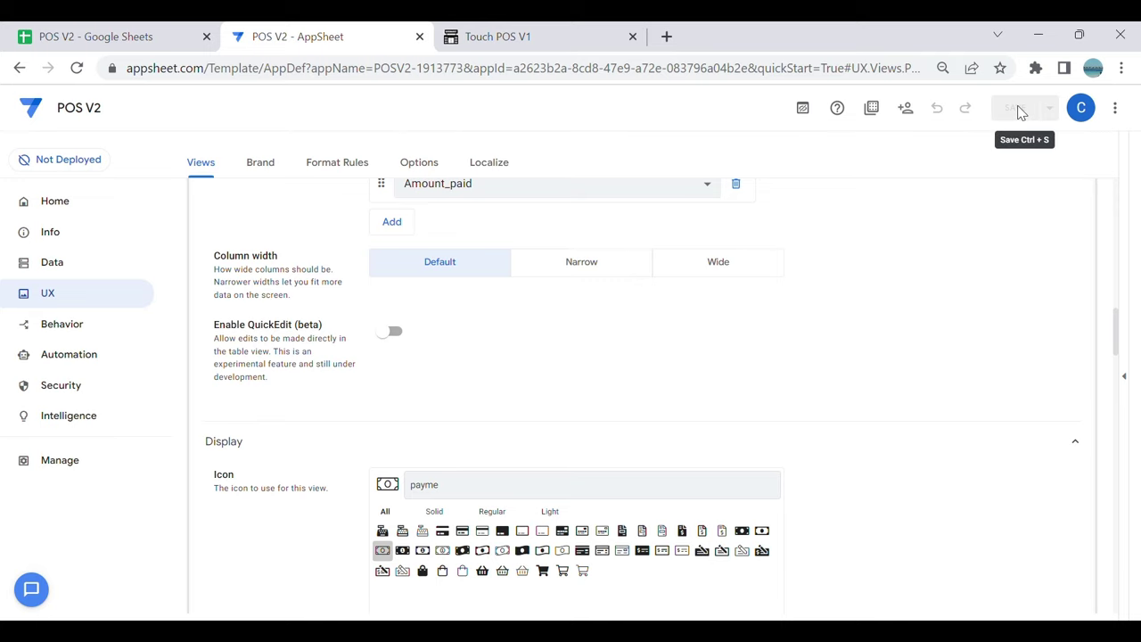
Step: Check the Point Of Sale view in Touch POS V1 and start adding a new action in the POS V2 AppSheet editor
click(49, 328)
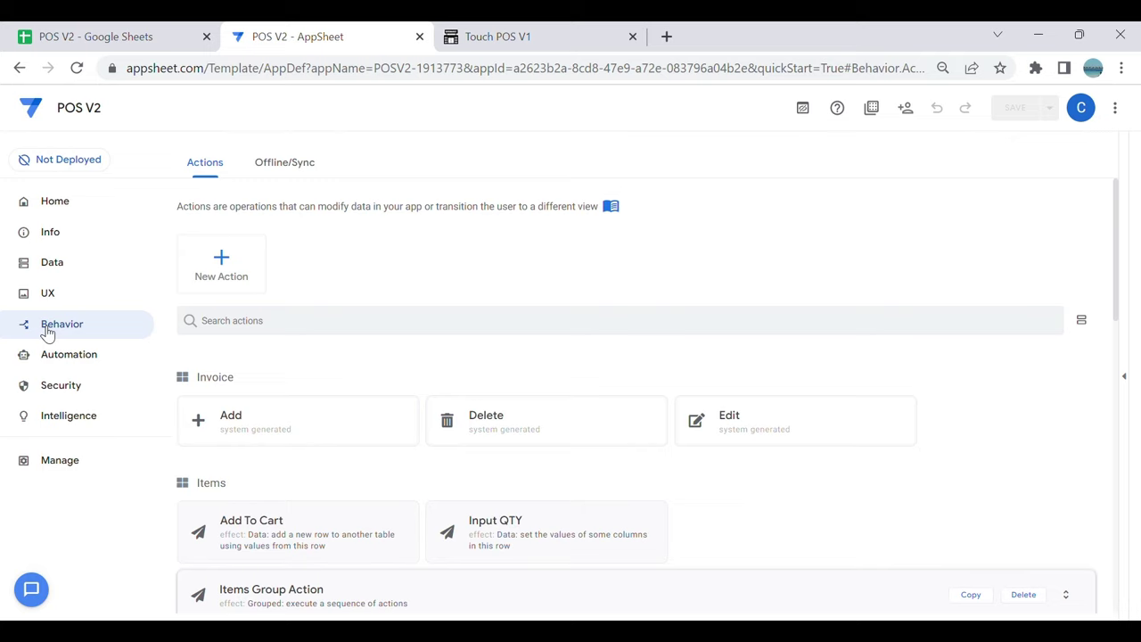
click(525, 37)
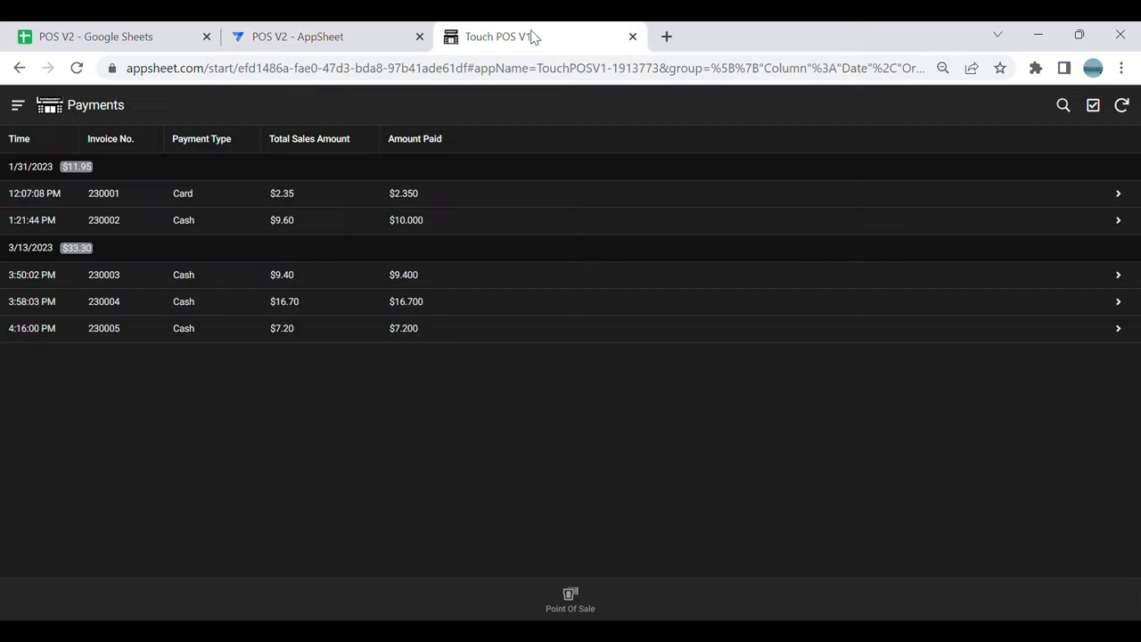
click(588, 602)
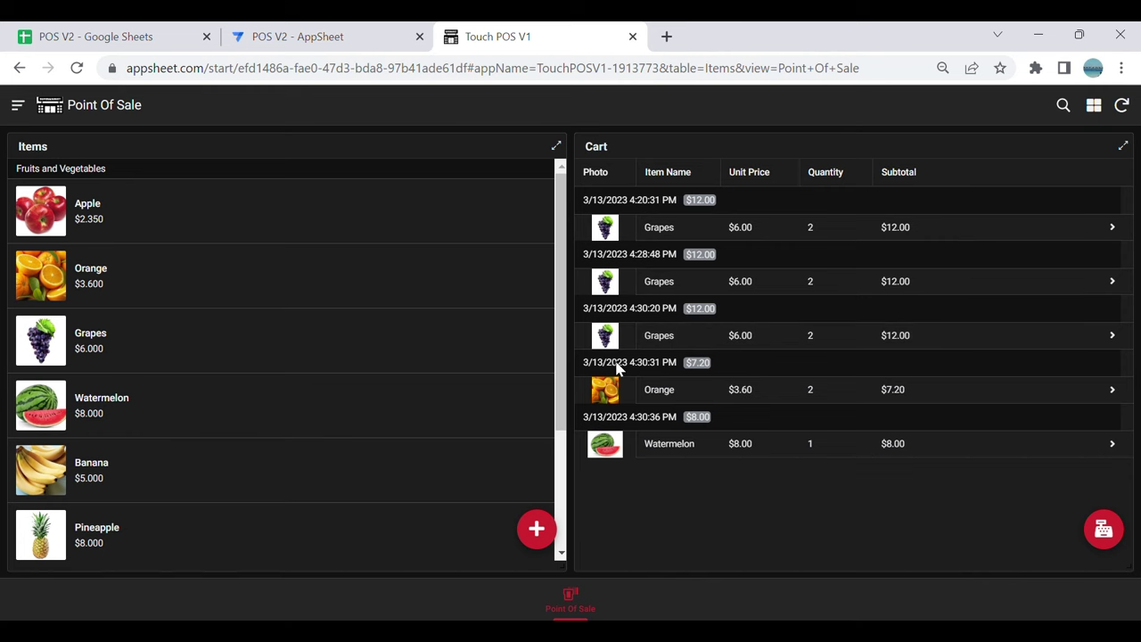
click(327, 36)
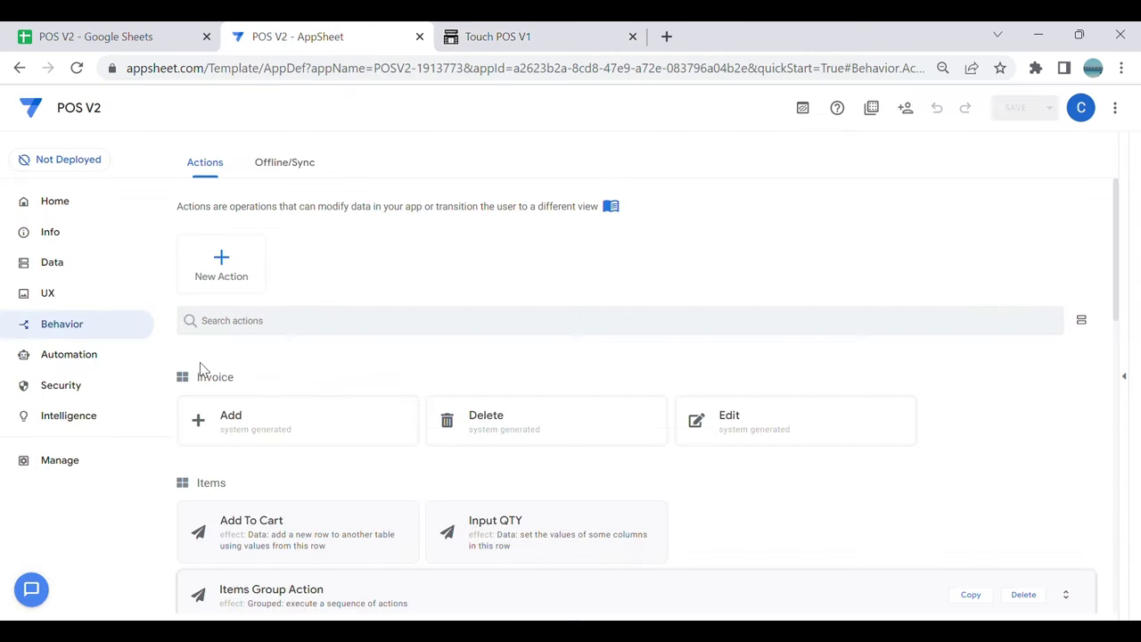
click(223, 267)
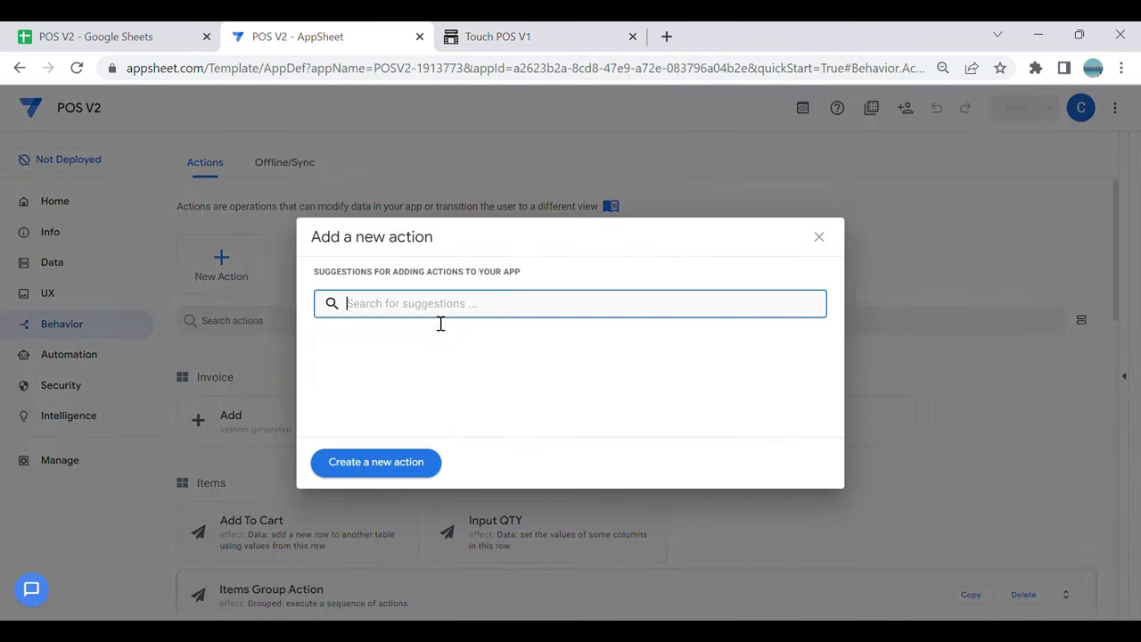
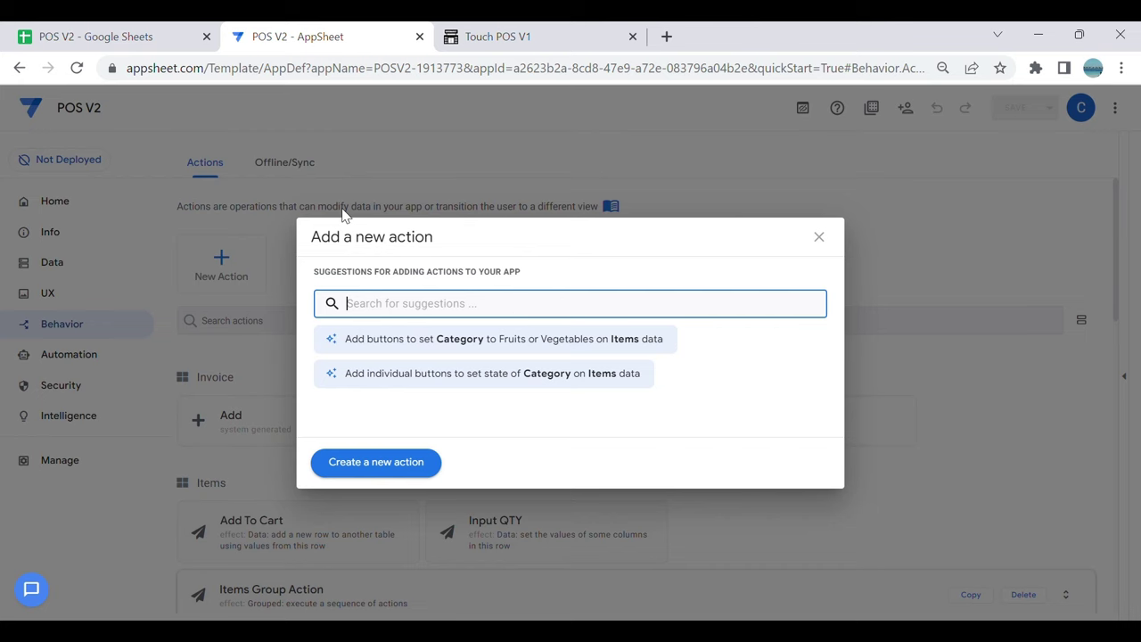
Step: Examine the Invoice_No column in the Sales sheet and the Invoice column in the Invoice sheet of the POS V2 spreadsheet
click(120, 34)
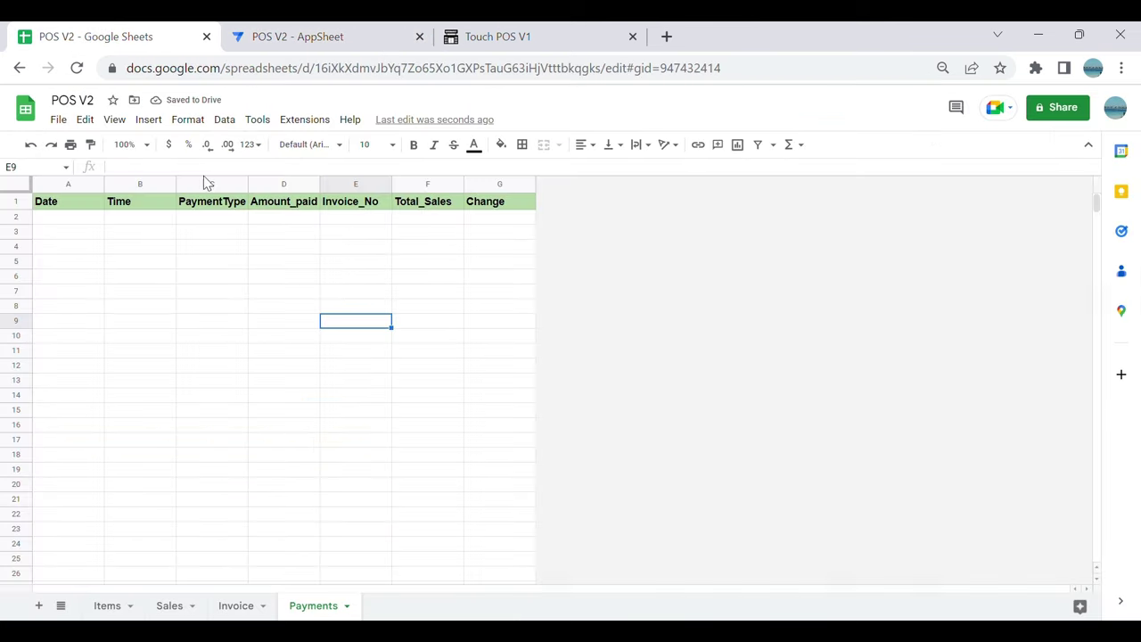
click(169, 606)
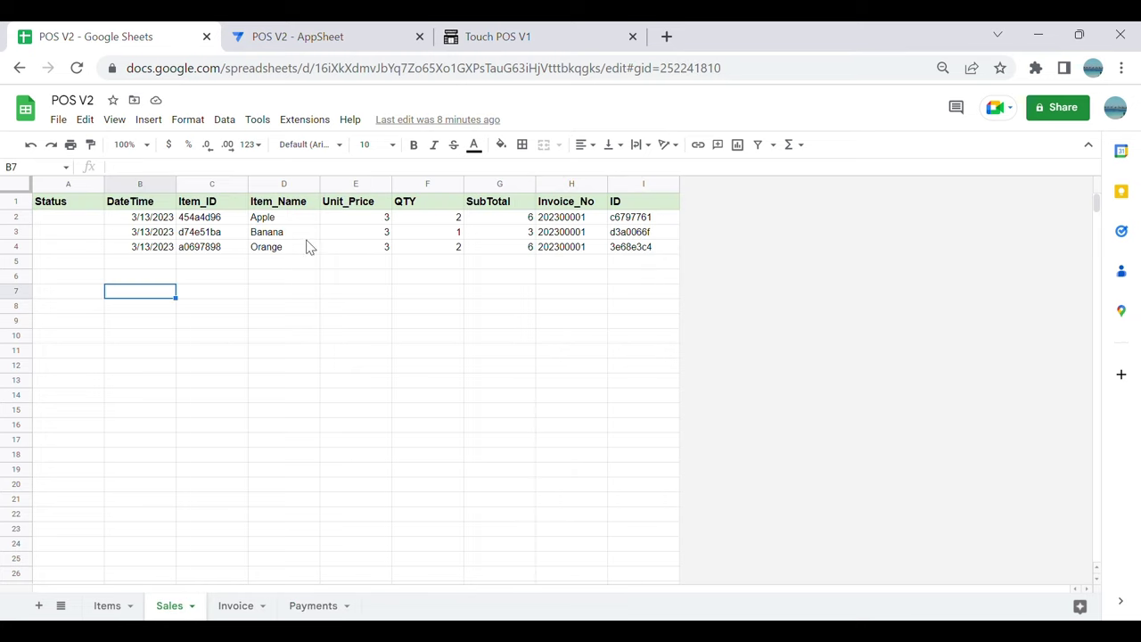
click(557, 245)
click(579, 233)
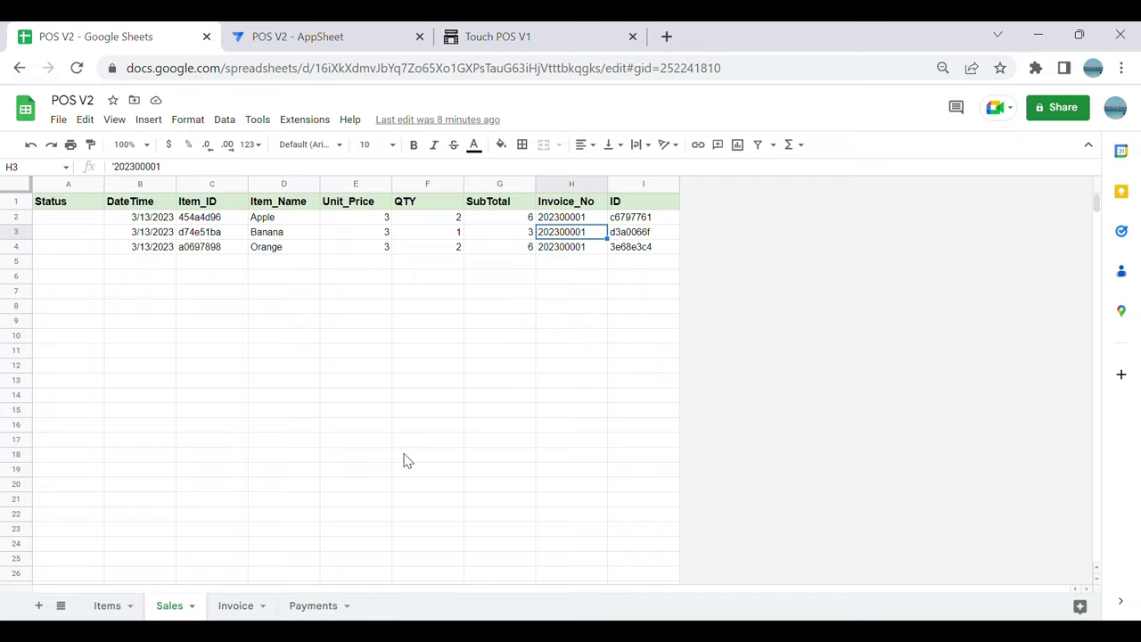
click(252, 613)
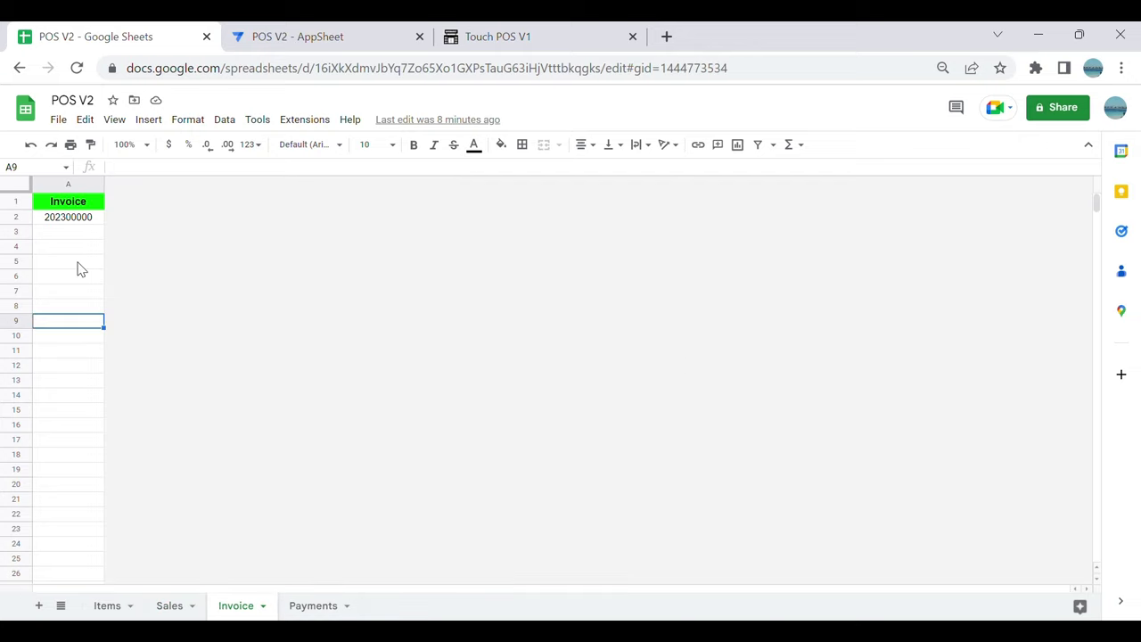
click(84, 223)
click(89, 234)
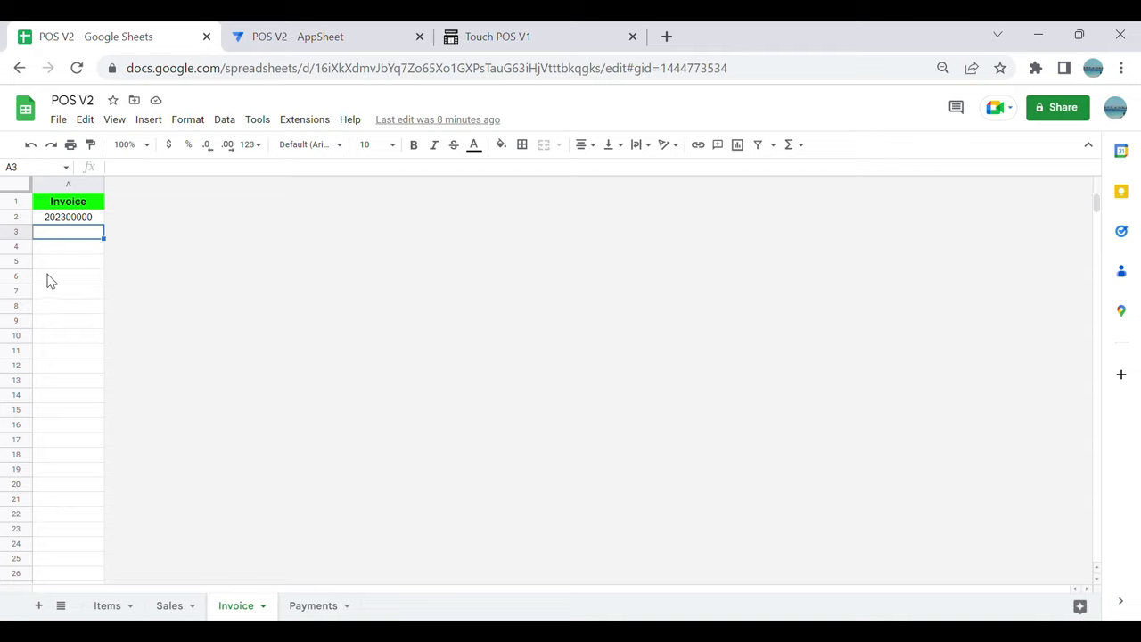
Step: Back in AppSheet, create a new action for the Sales table and start its name with "Cop"
click(326, 40)
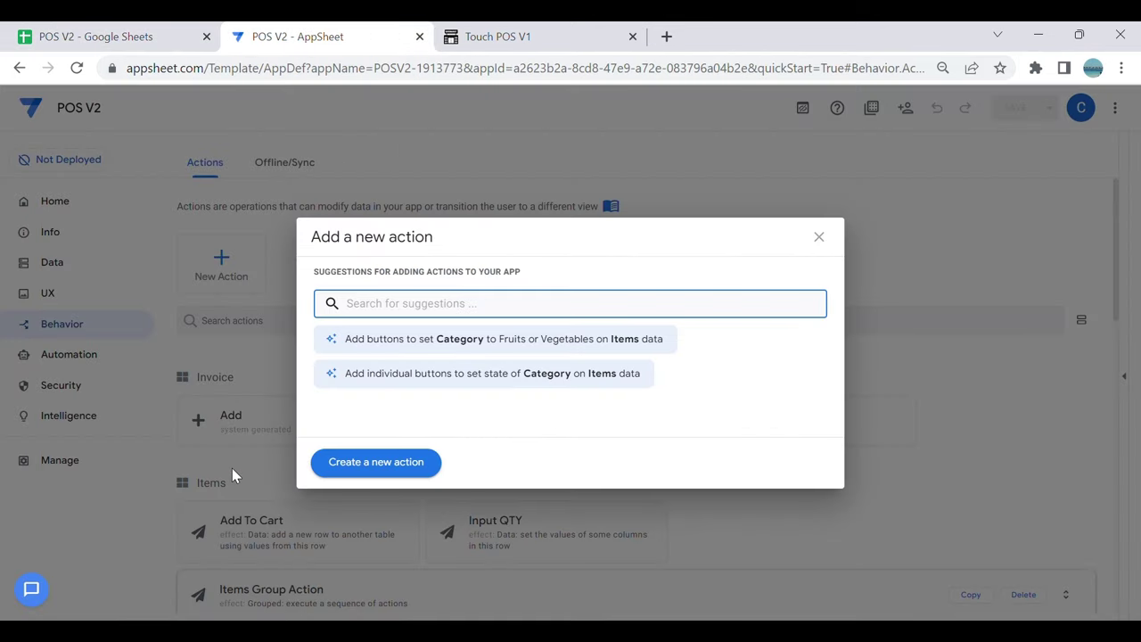
click(392, 463)
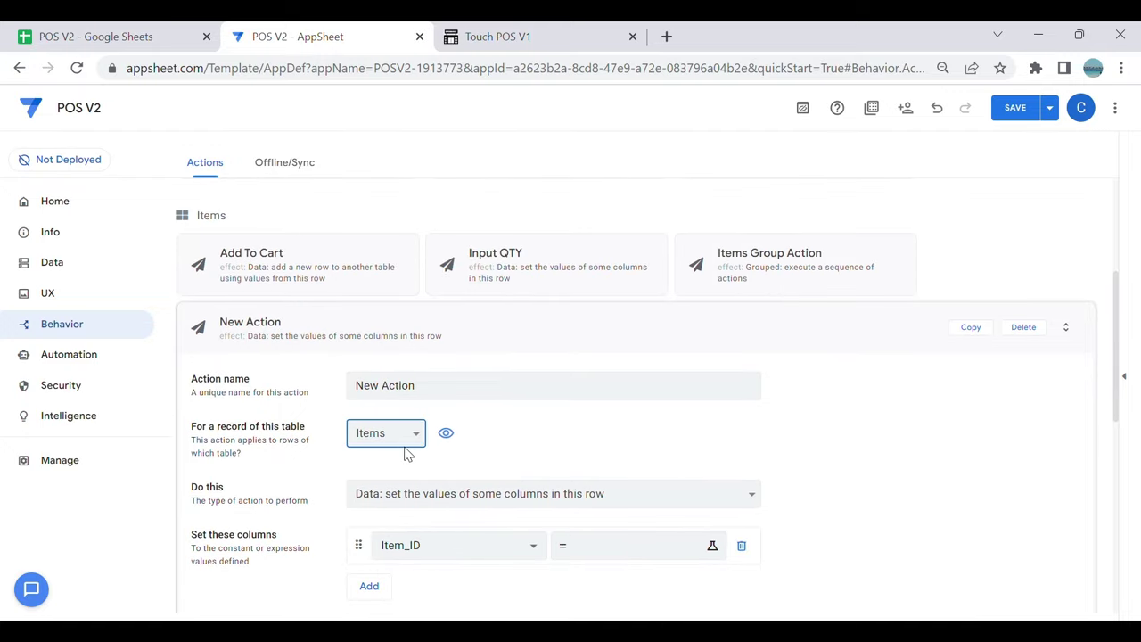
triple_click(392, 261)
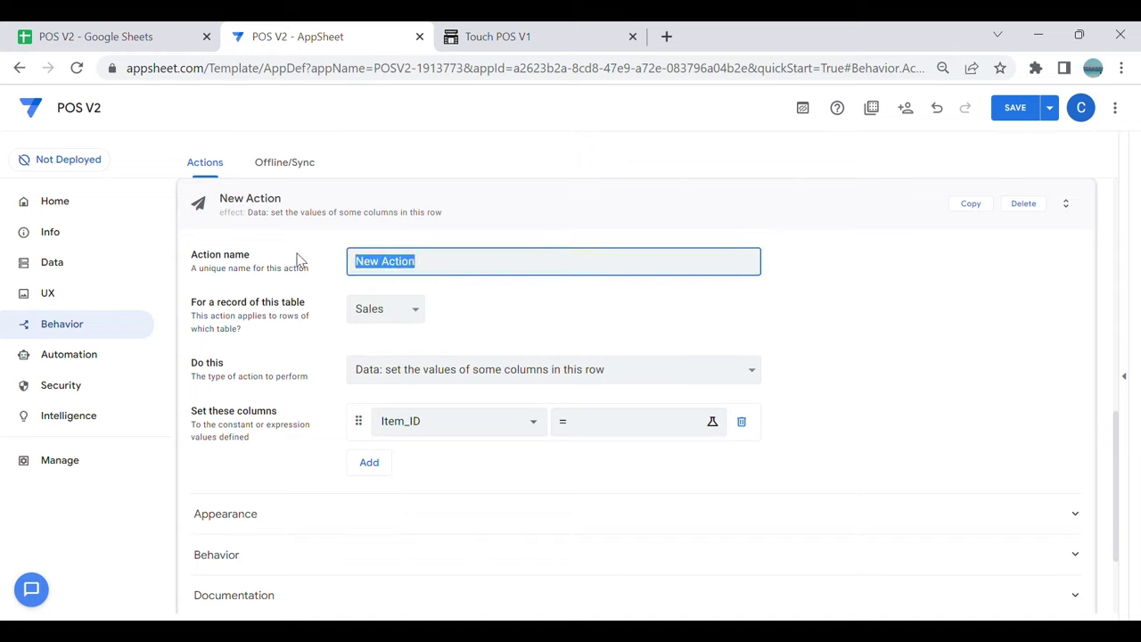
text(Cop)
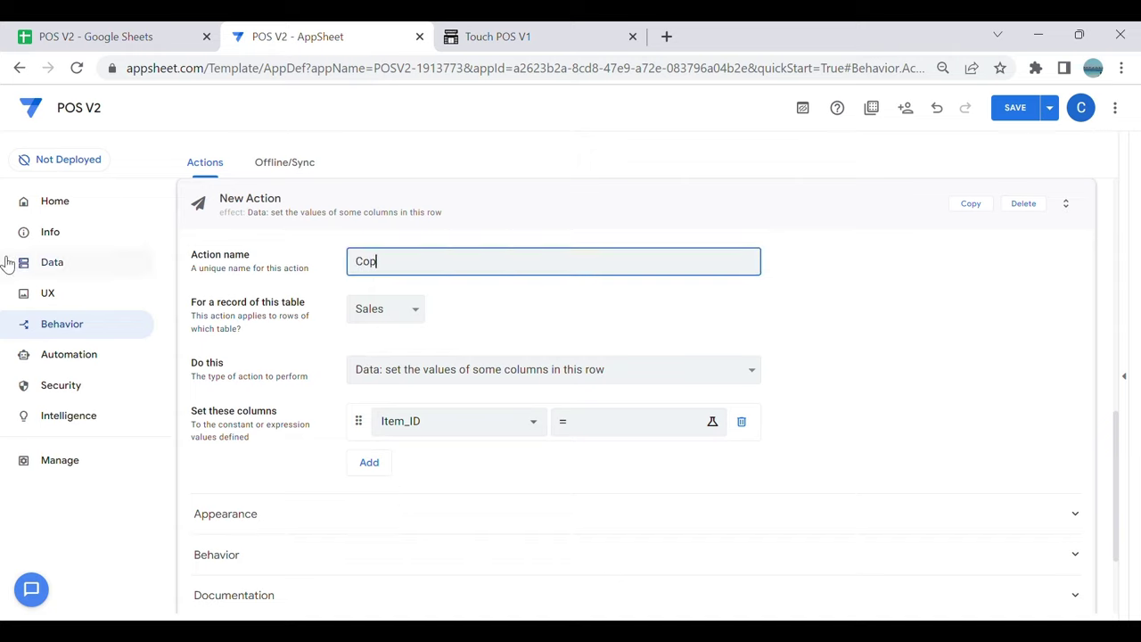
Step: Name the action Copy_Invoice_No and make it add a new row to the Invoice table using values from the Sales row
text(y_Invoice_No)
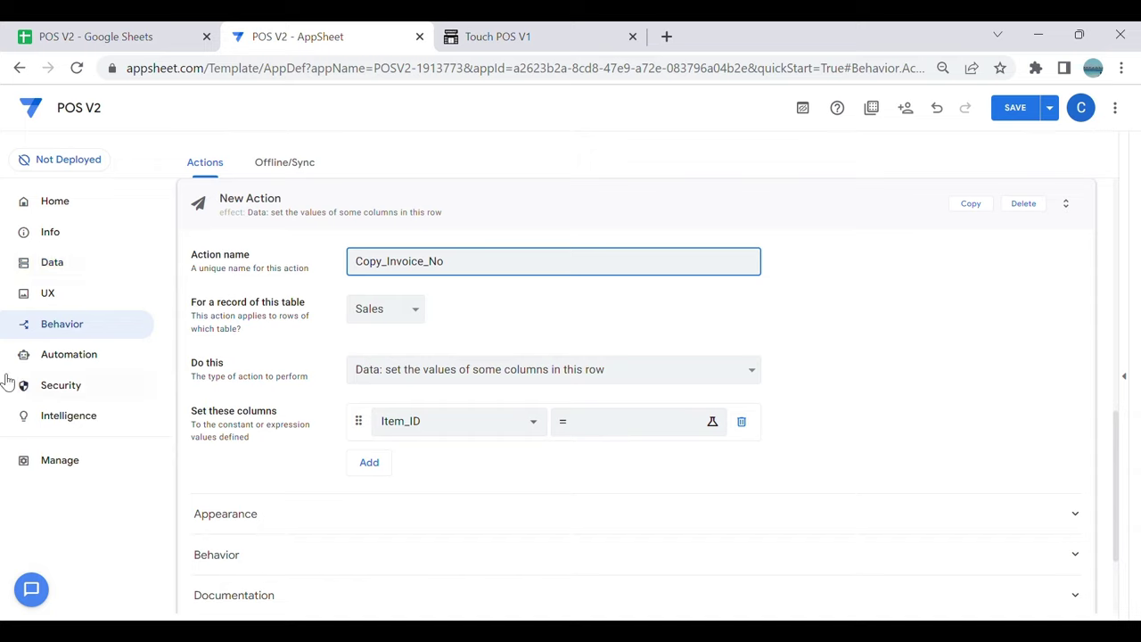
click(427, 381)
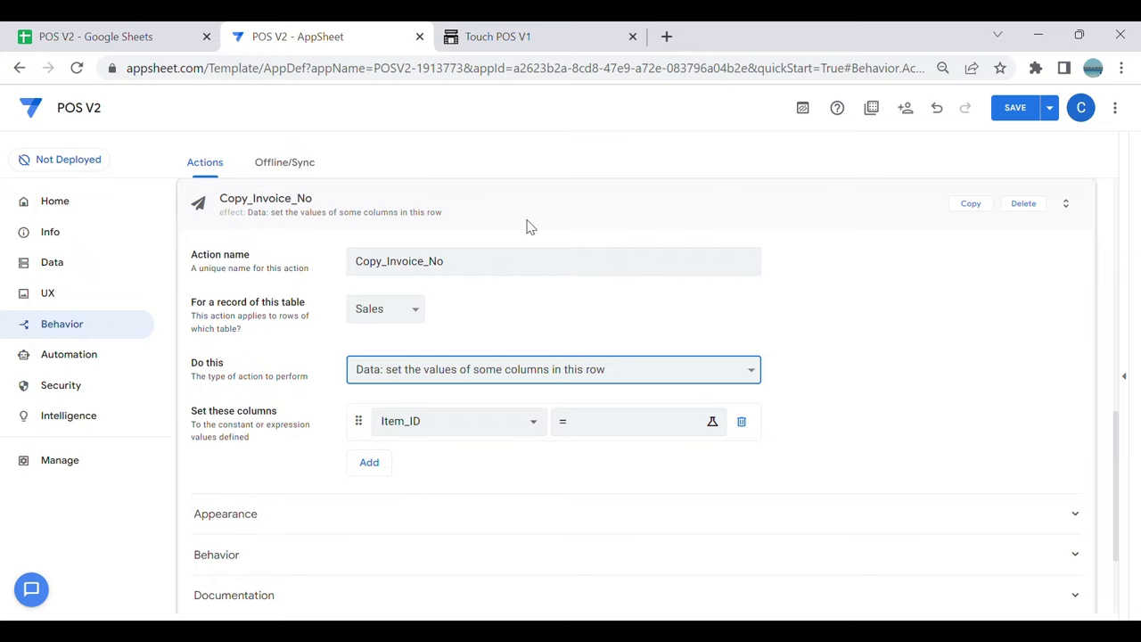
key(Up)
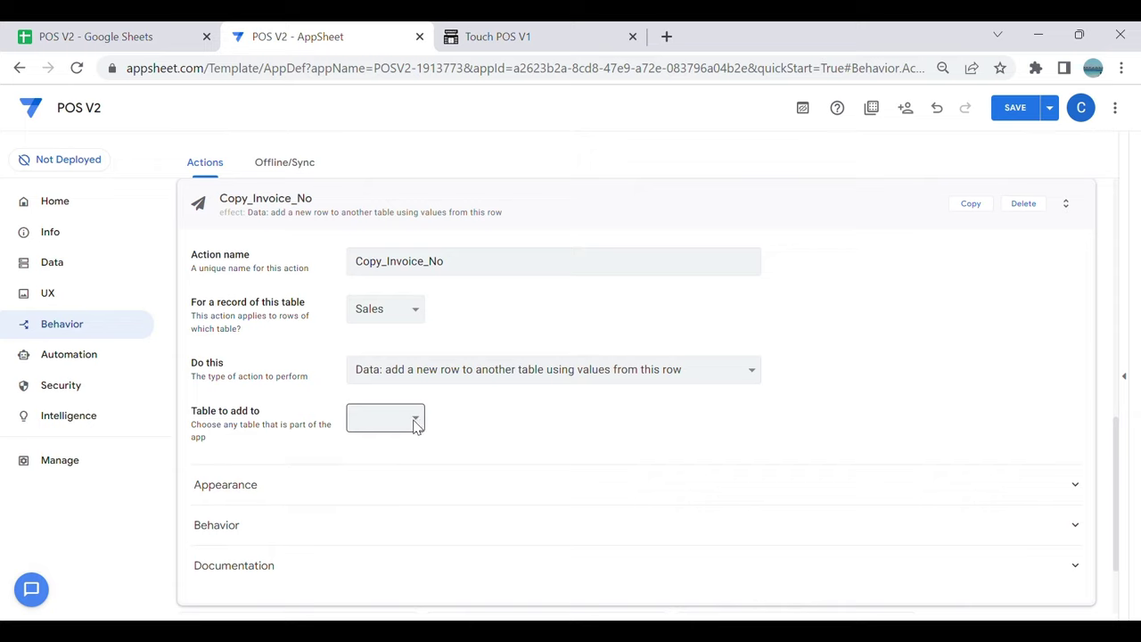
click(415, 425)
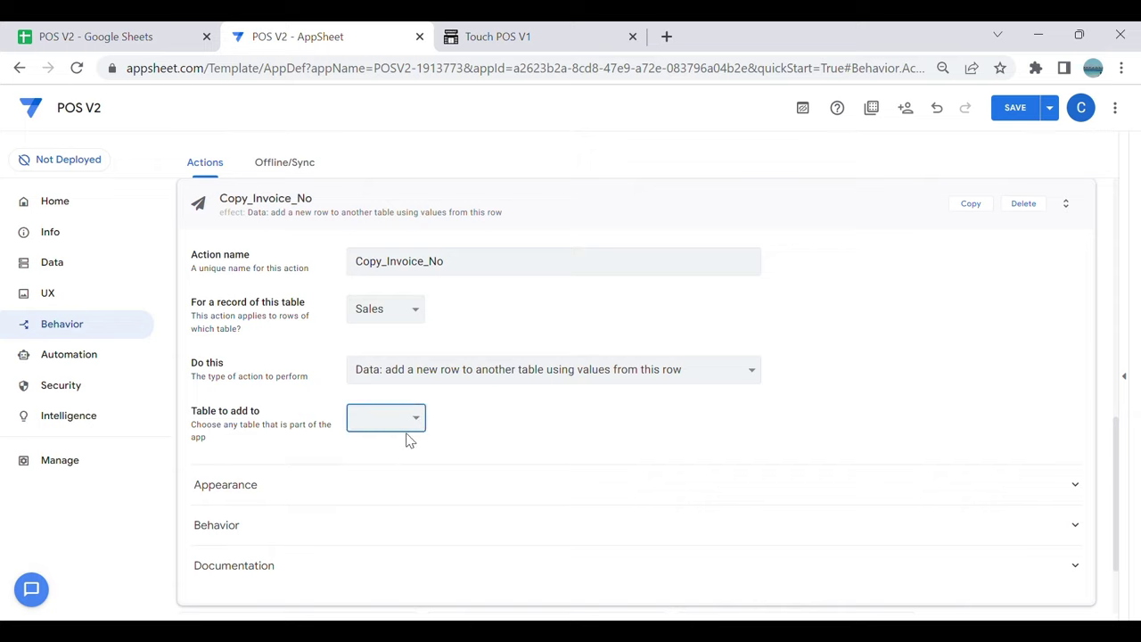
click(408, 458)
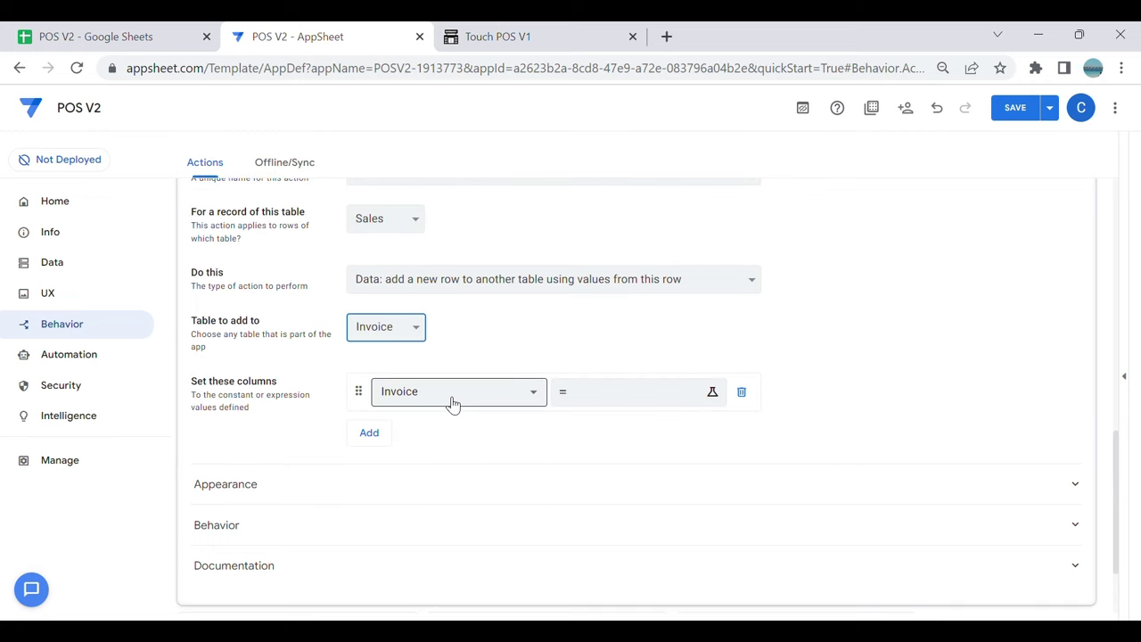
Step: Set the Invoice column of the new row to the expression [Invoice_No]
click(591, 400)
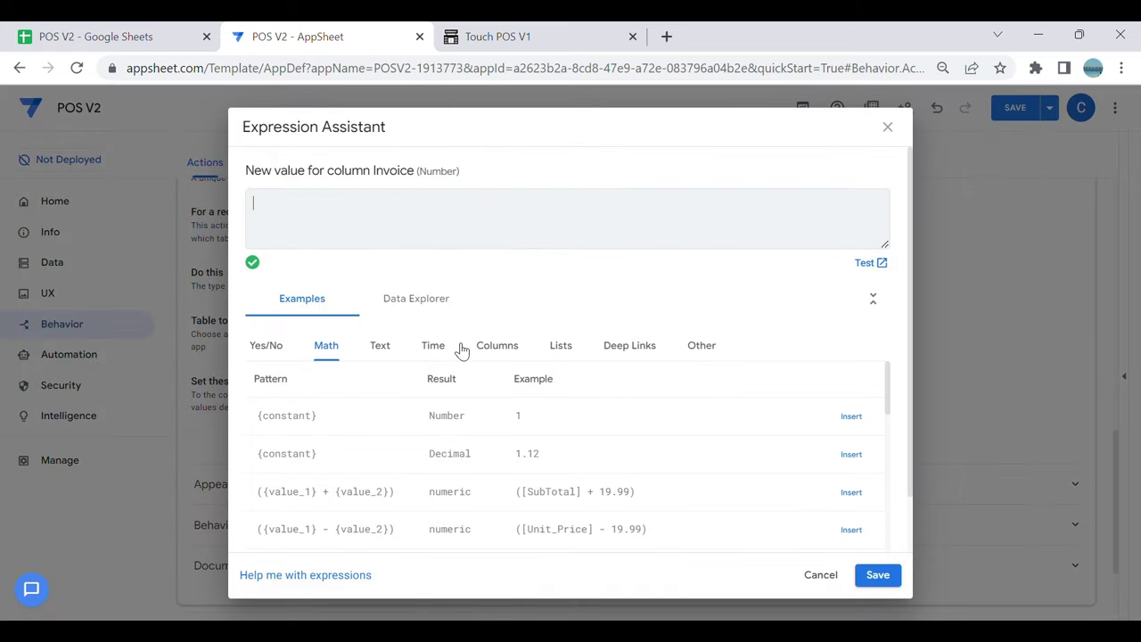
click(506, 347)
scroll(641, 496, down, 2)
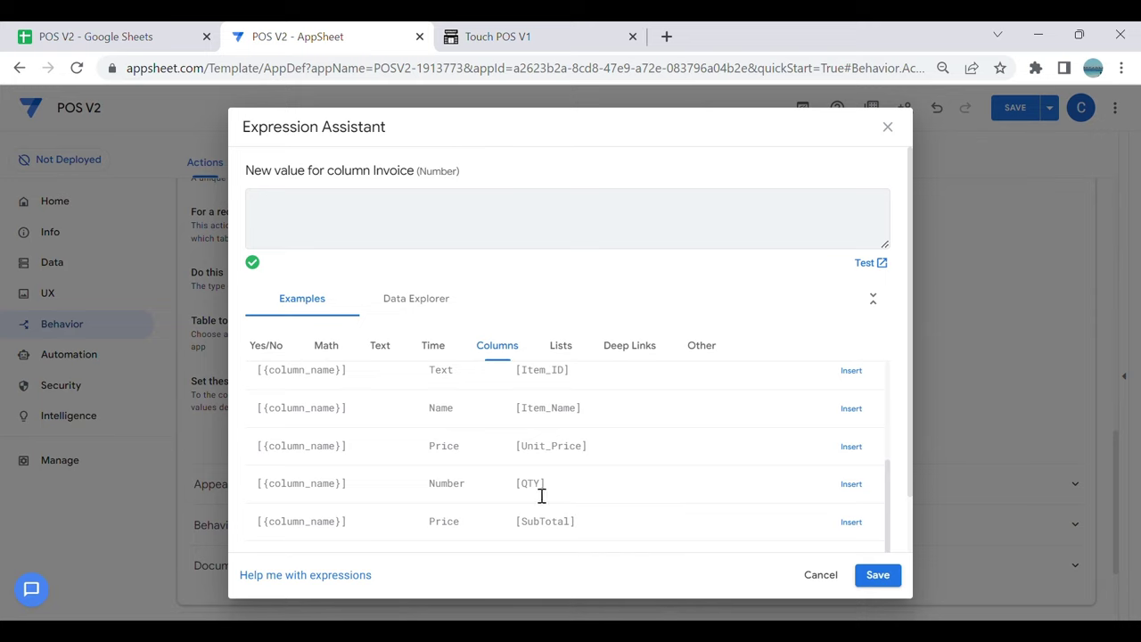
click(856, 499)
click(877, 574)
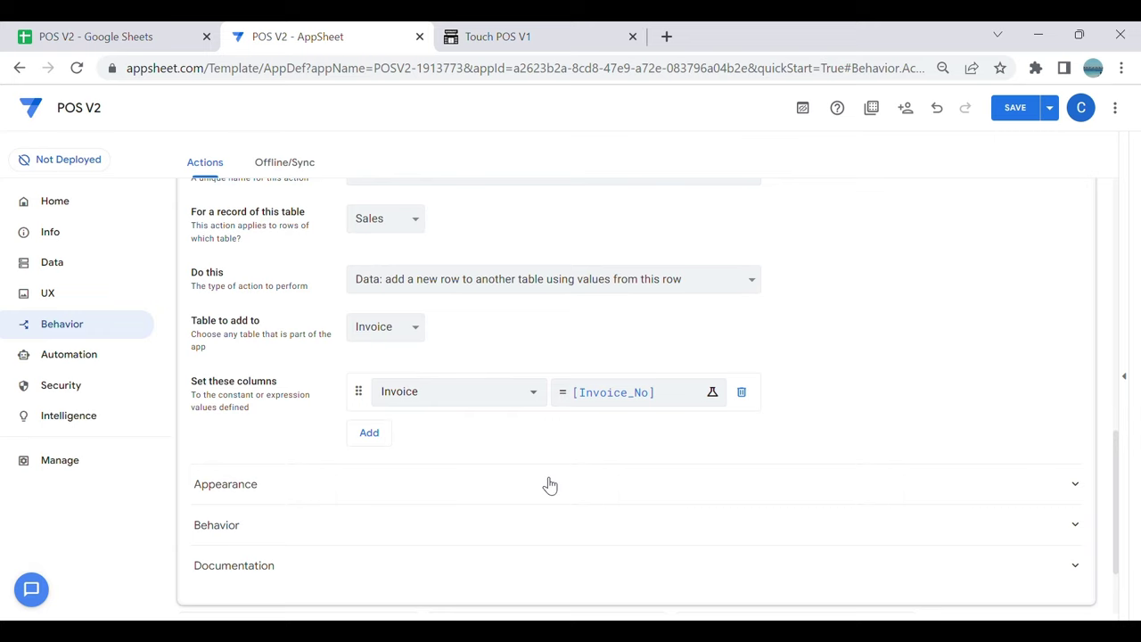
Step: Set the prominence of the Copy_Invoice_No action to Do not display and save the app
scroll(499, 474, up, 1)
click(325, 579)
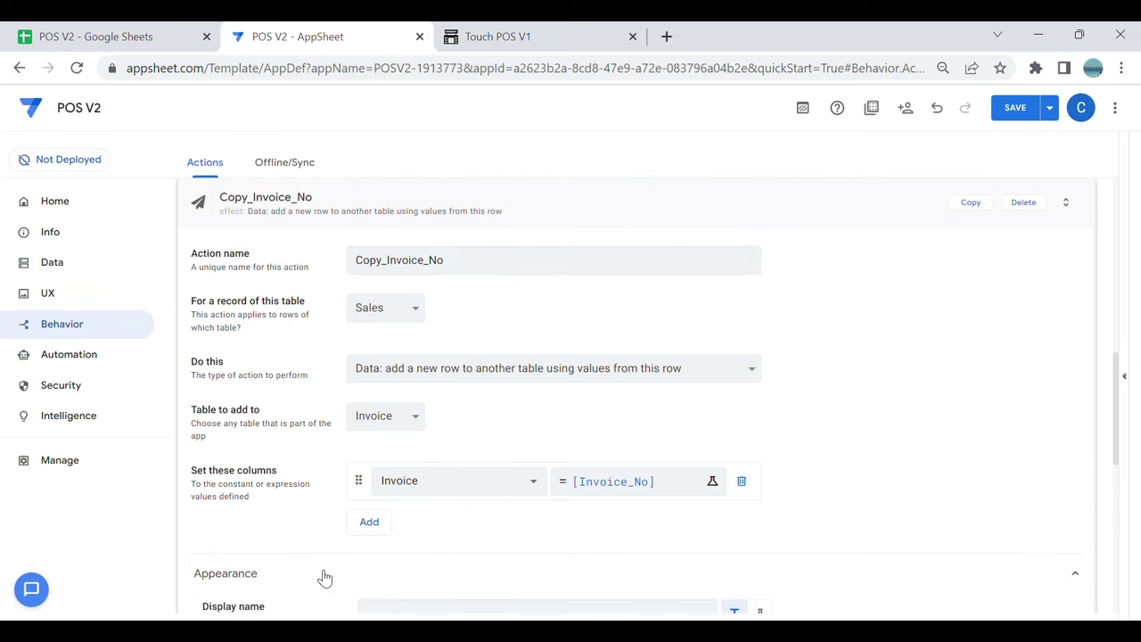
scroll(611, 483, down, 6)
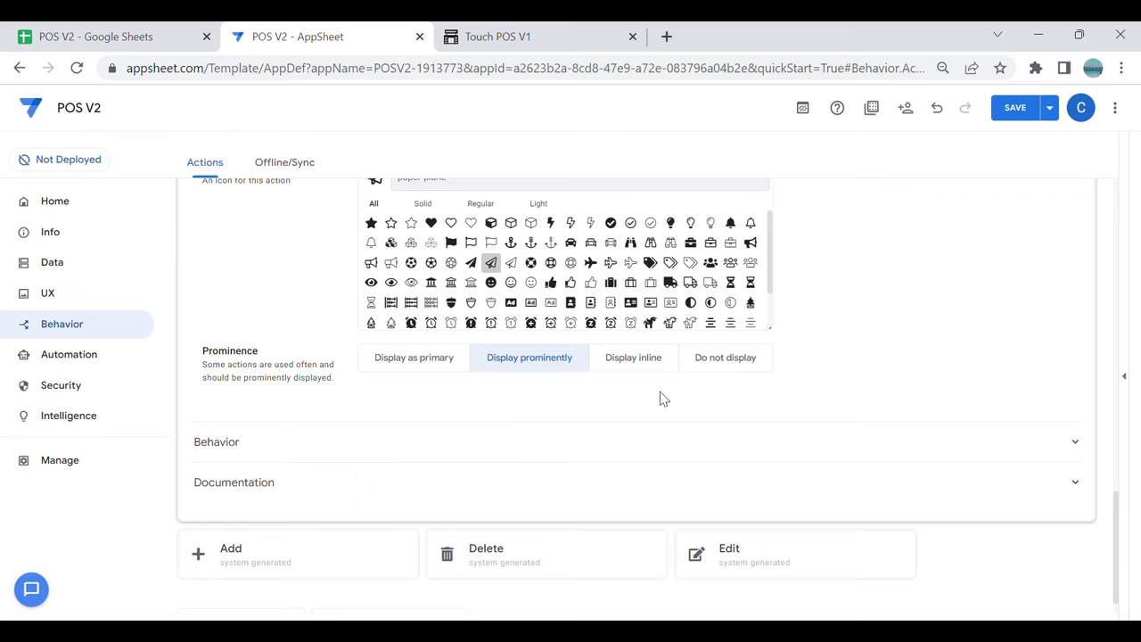
click(704, 364)
click(1011, 107)
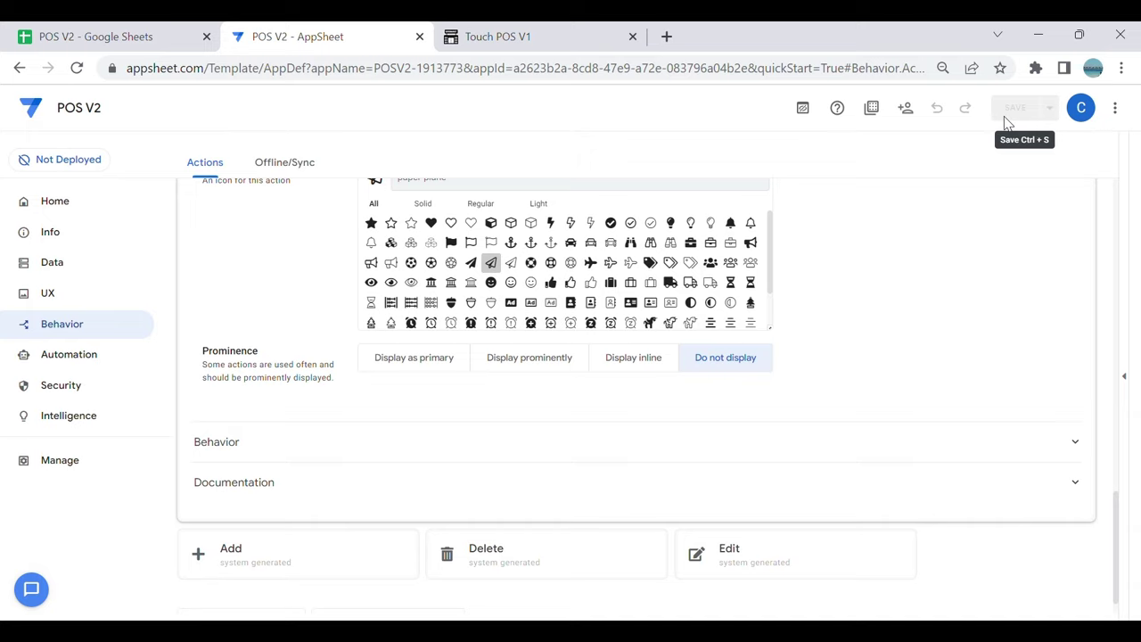
Step: Switch to the Touch POS V1 app and open the payments form from the cart's checkout
click(542, 32)
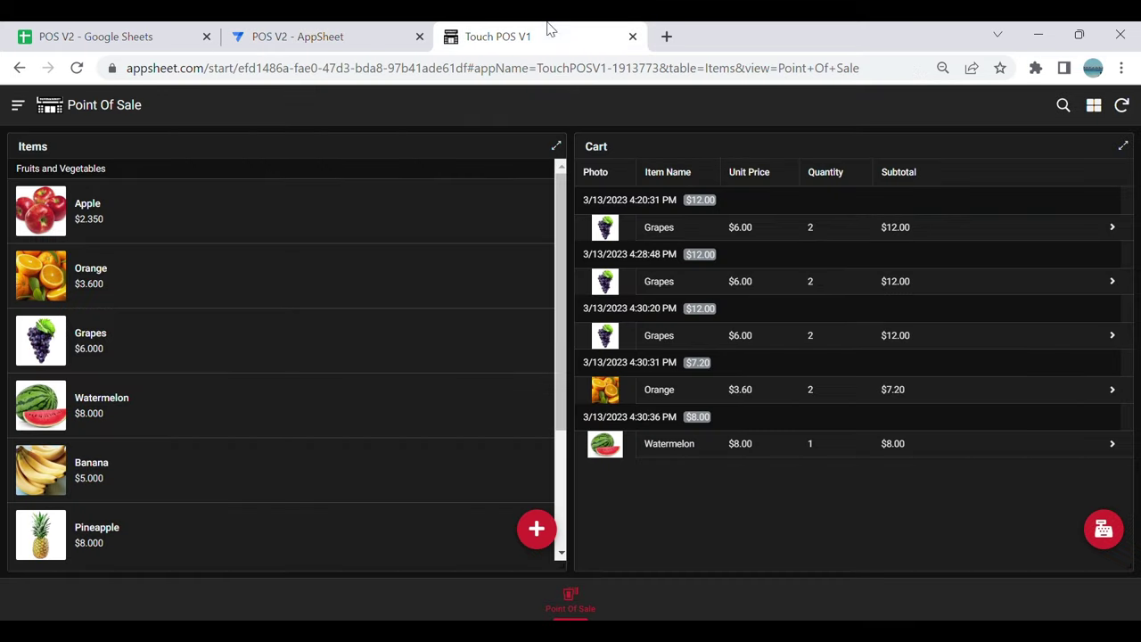
click(1101, 531)
click(648, 384)
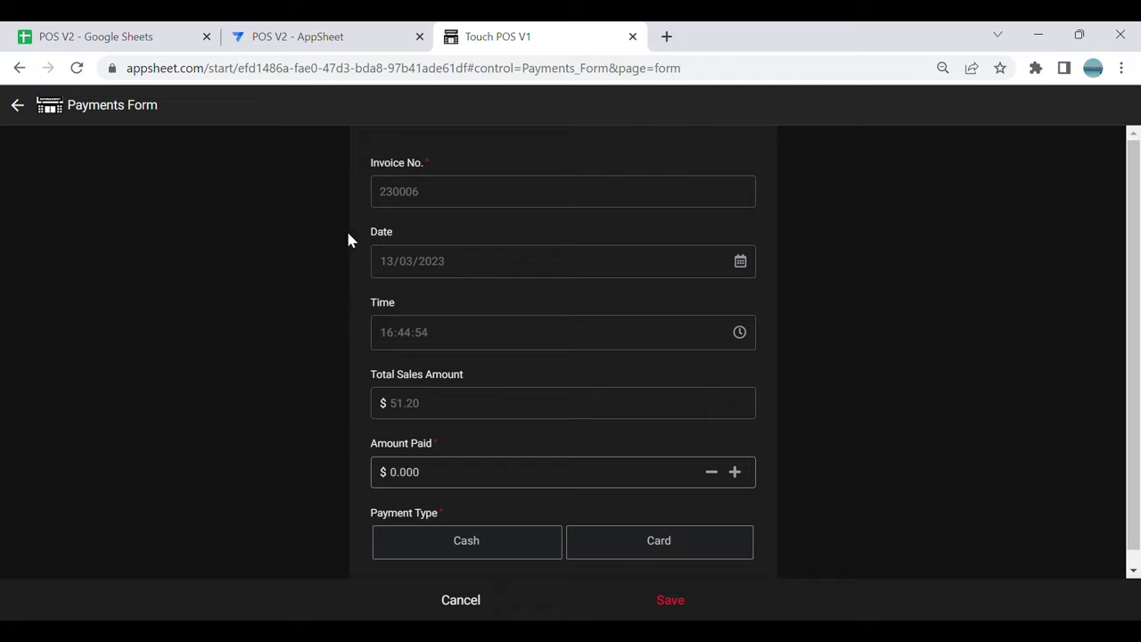
Step: Check the action's settings in the POS V2 editor, return to Touch POS V1, and save a payment with an amount paid and type Cash
click(307, 36)
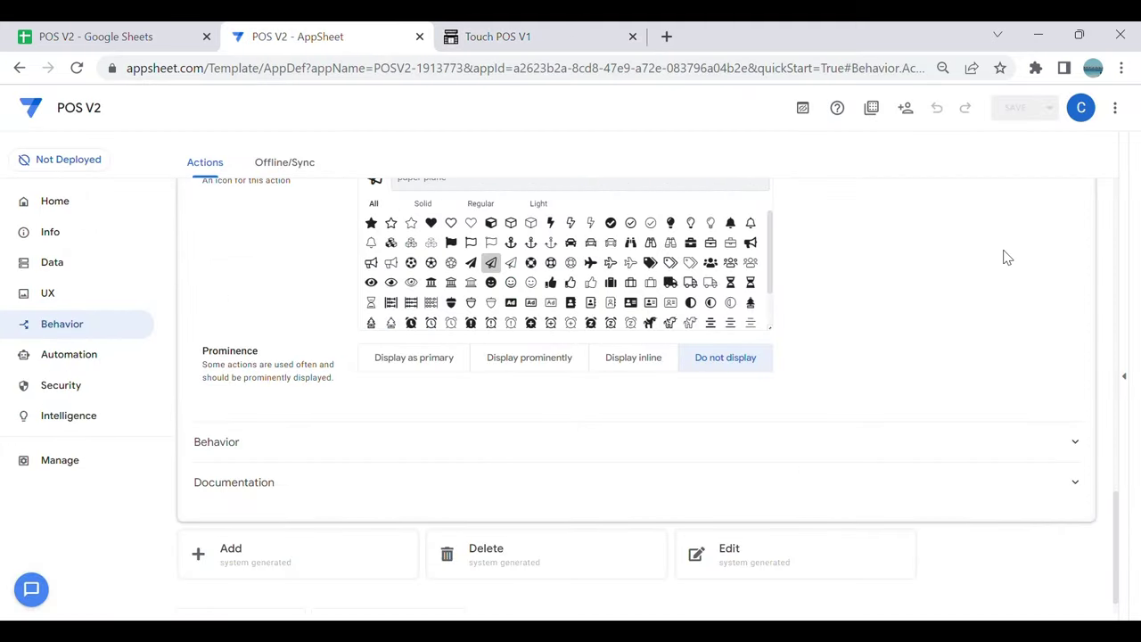
scroll(756, 364, up, 6)
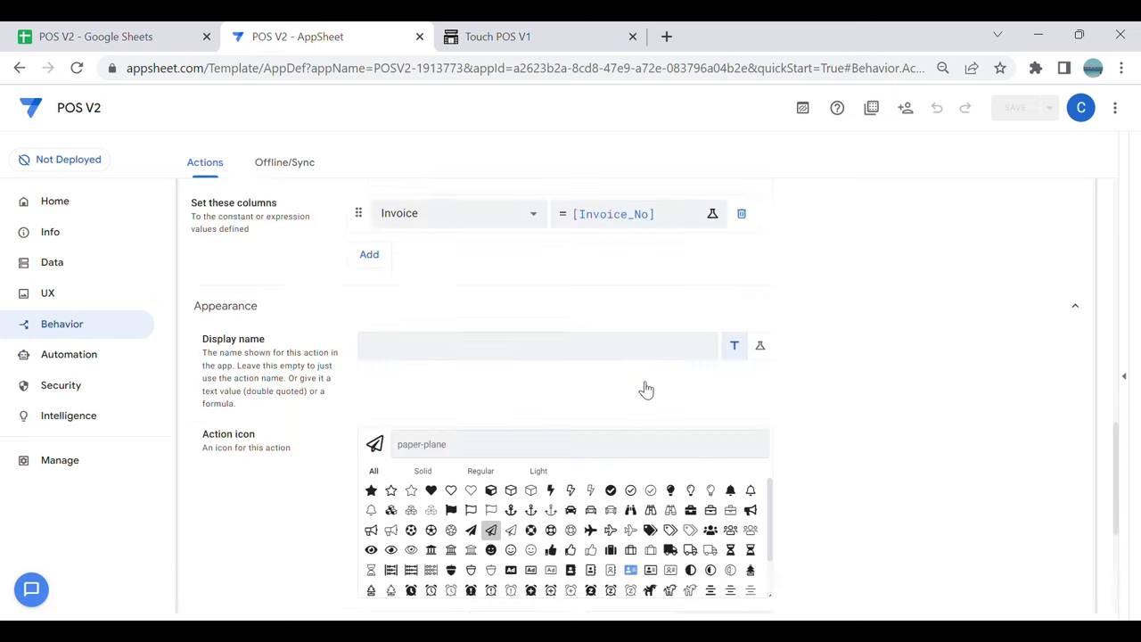
click(526, 35)
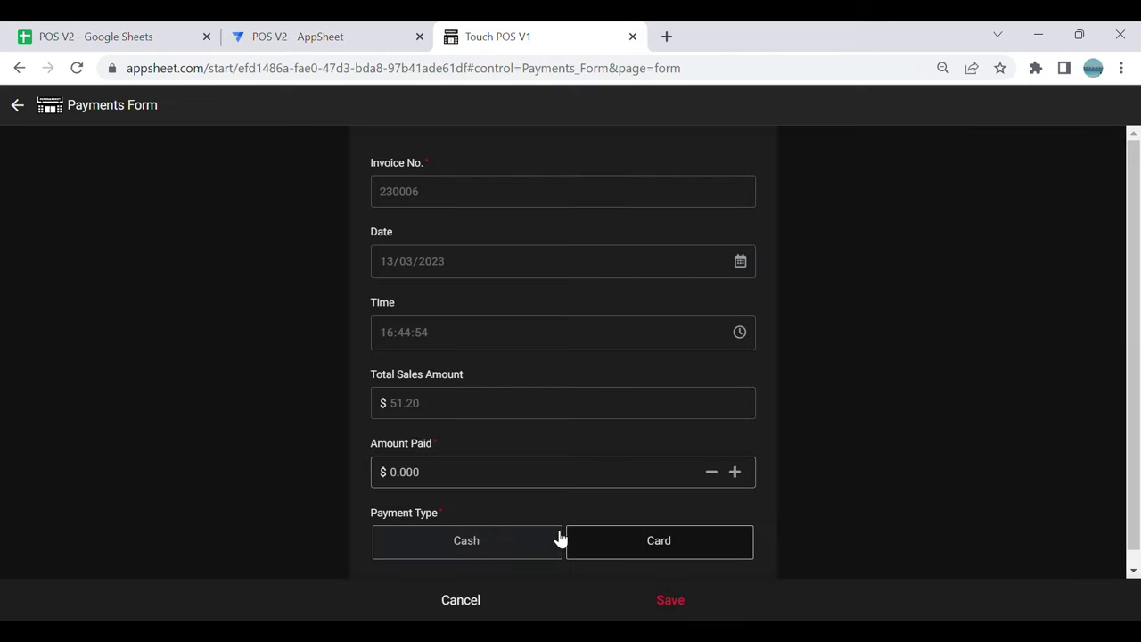
click(425, 476)
text(512)
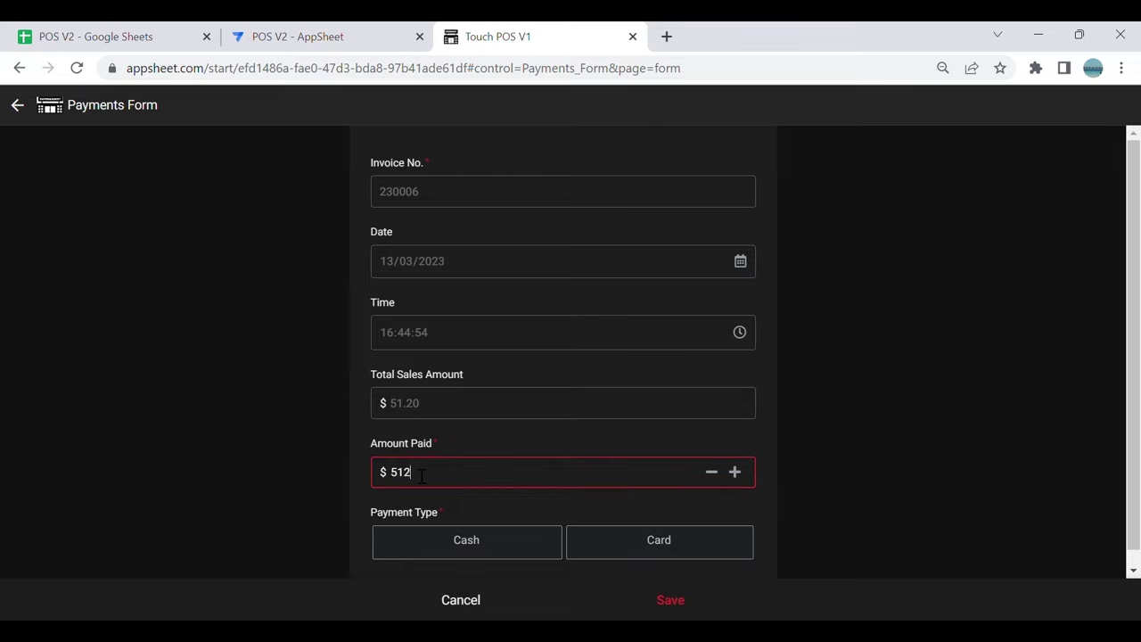
text(.)
click(466, 541)
click(677, 606)
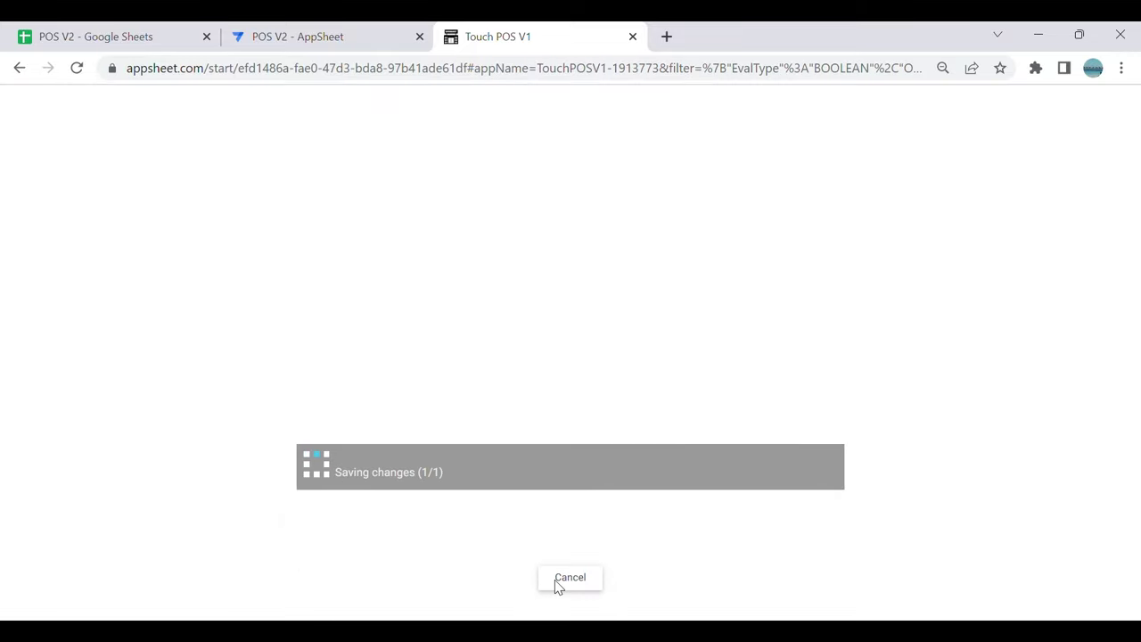
Step: Return to the POS V2 editor and locate Payments_Form among the UX ref views, collapsing the Invoice_Form settings
click(364, 29)
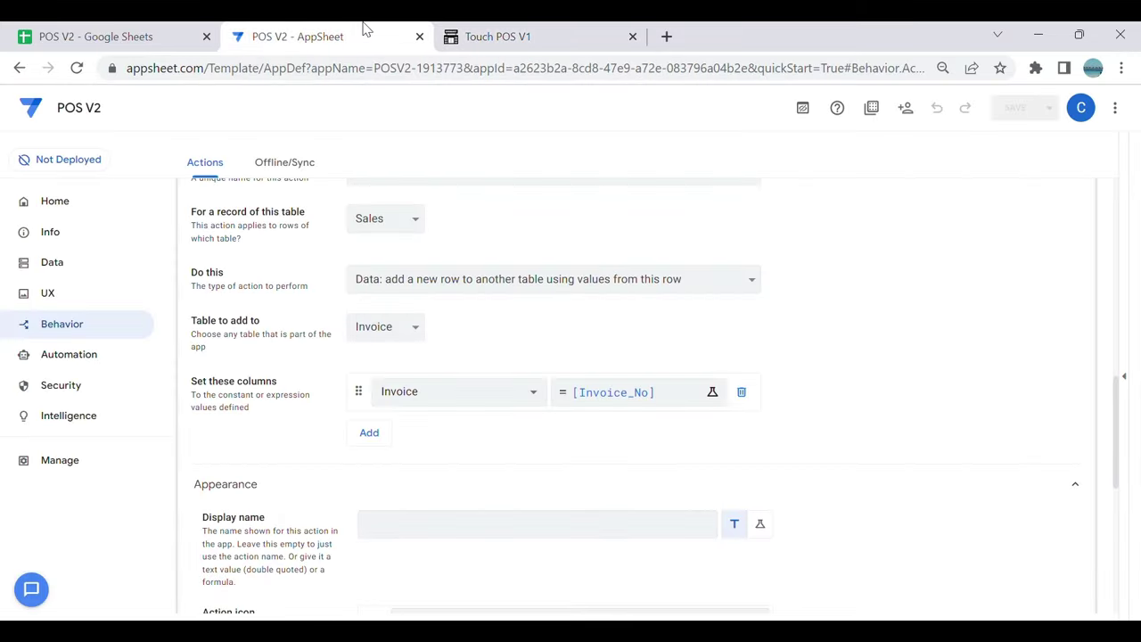
click(47, 293)
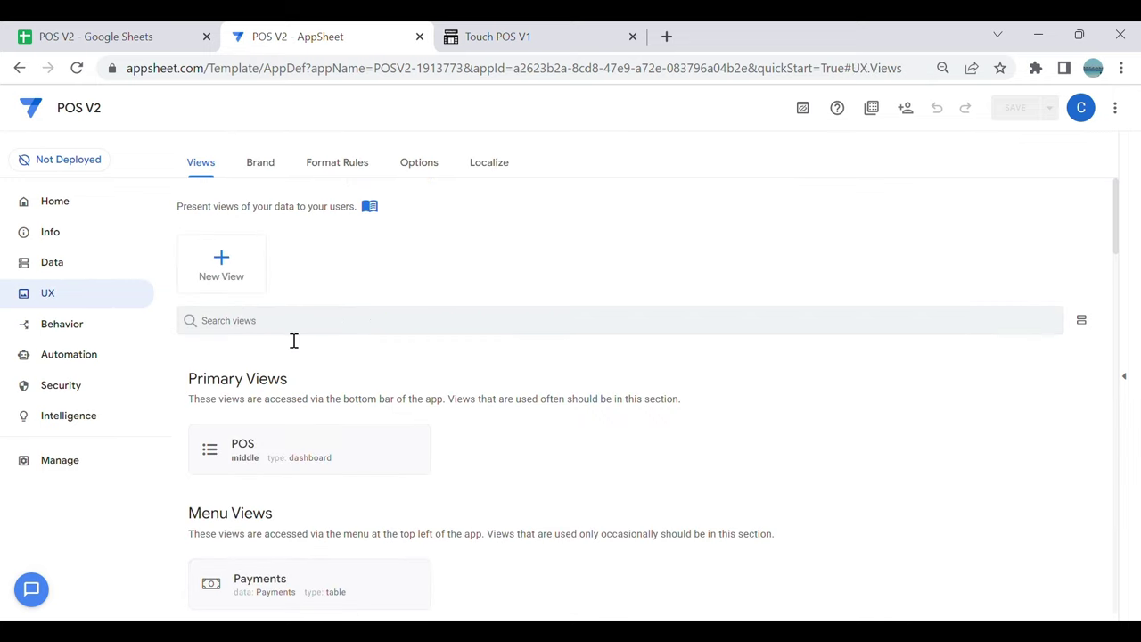
scroll(294, 374, down, 3)
scroll(311, 412, down, 1)
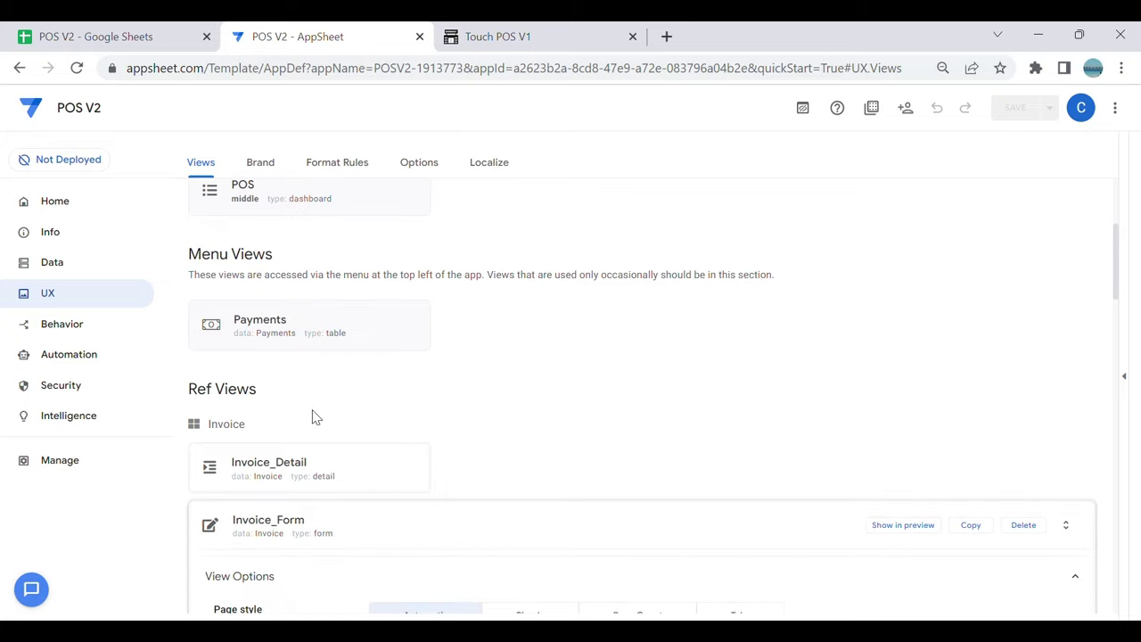
scroll(535, 488, down, 2)
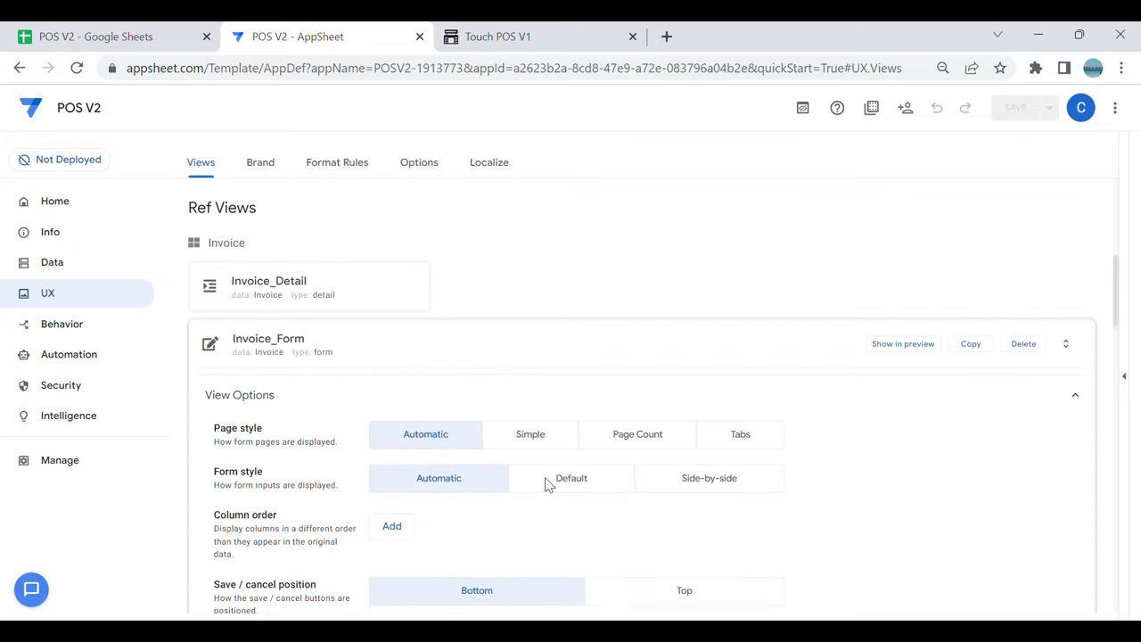
click(499, 348)
scroll(356, 408, down, 6)
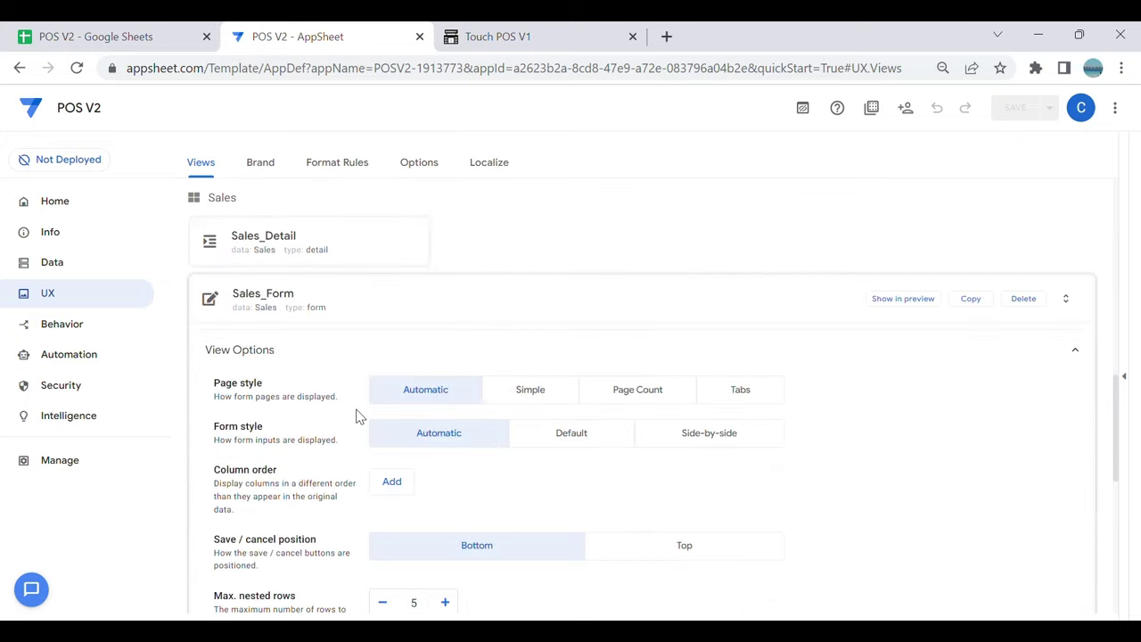
scroll(355, 401, up, 3)
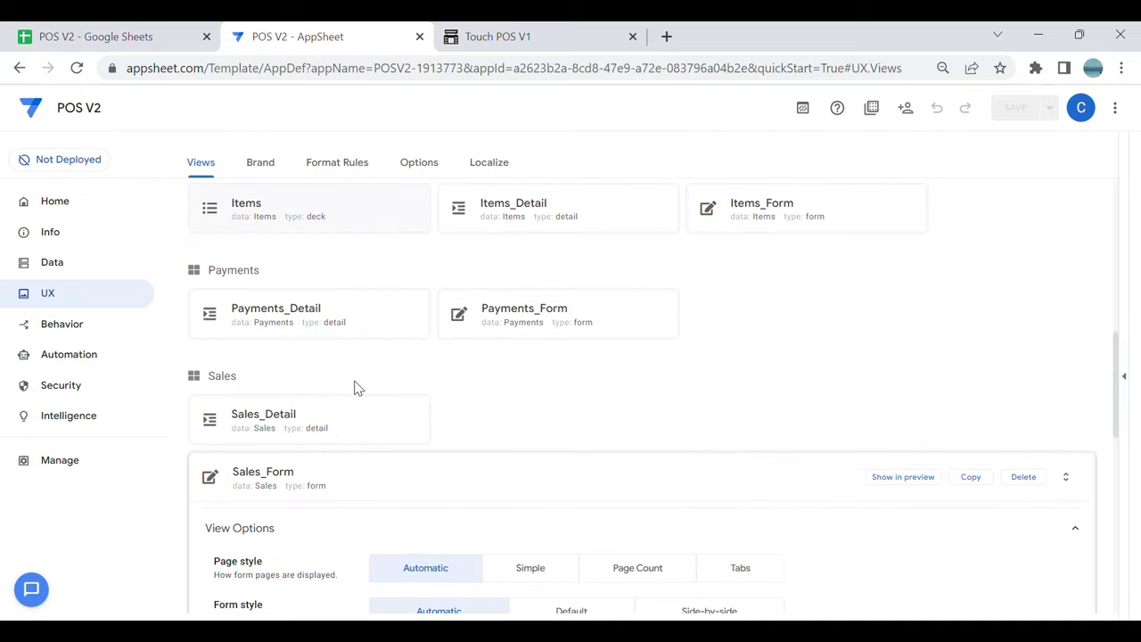
Step: Copy the app link LINKTOVIEW("Payments_Form") from the behavior settings of the Payments_Form view
click(580, 331)
scroll(571, 372, down, 2)
scroll(569, 378, up, 2)
scroll(571, 379, down, 5)
scroll(401, 414, up, 1)
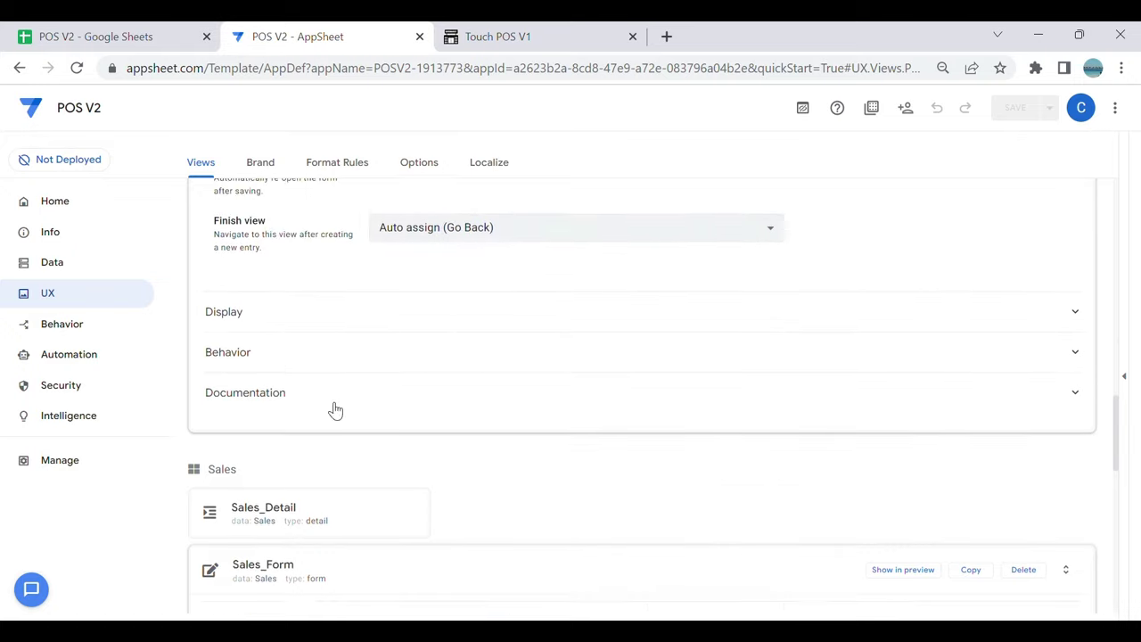
click(284, 361)
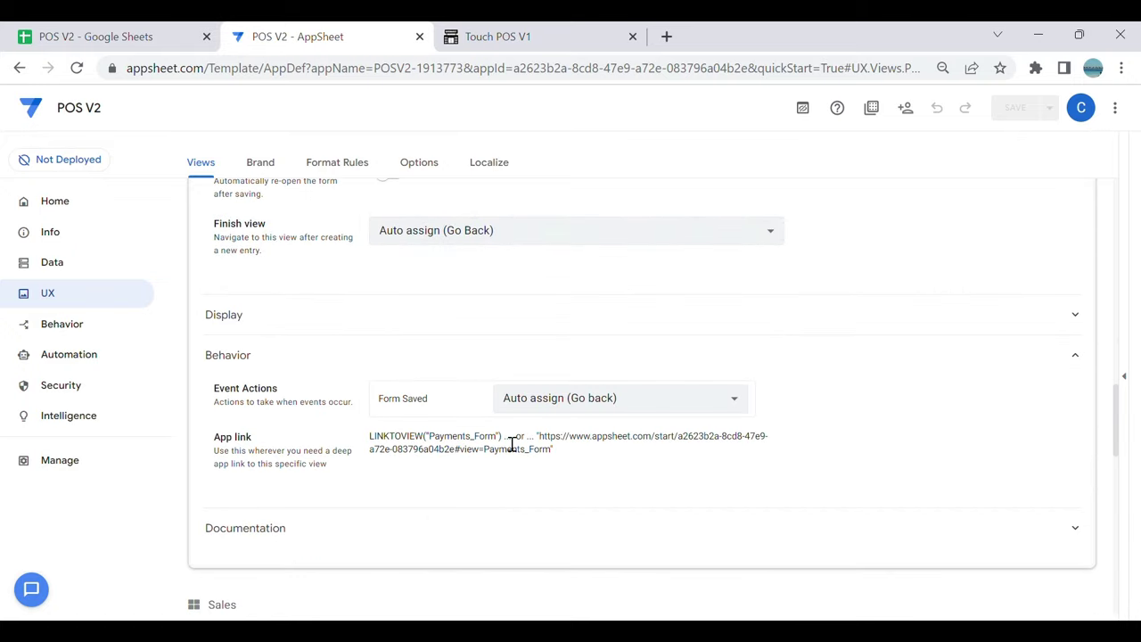
drag(504, 442, 369, 444)
key(ctrl+c)
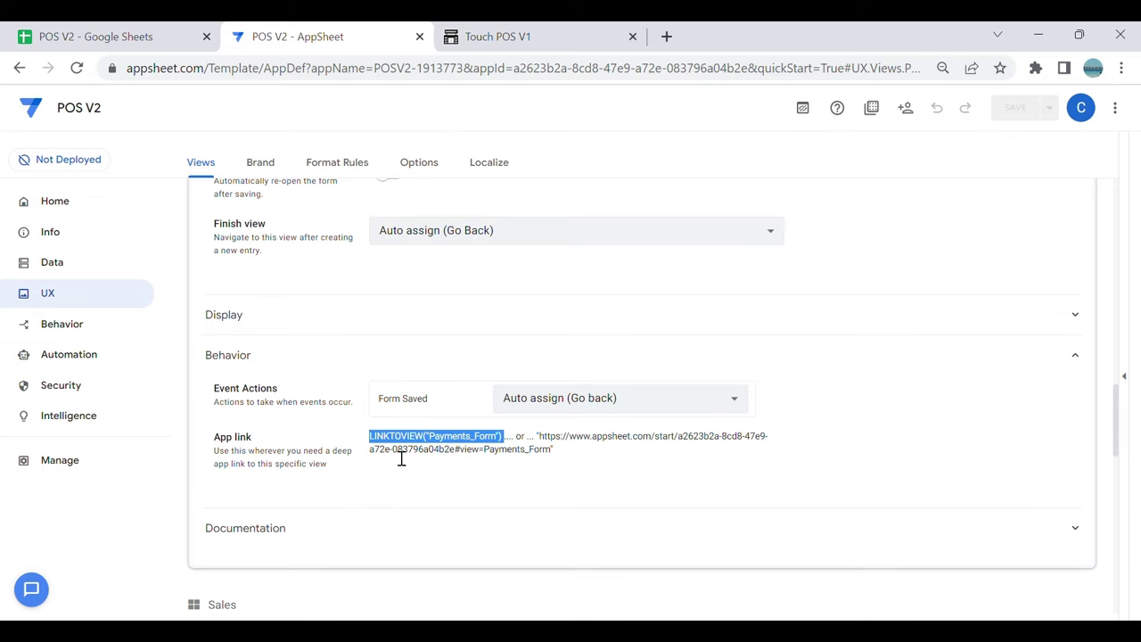
Step: Create a new action from scratch and assign it to the Sales table
click(63, 325)
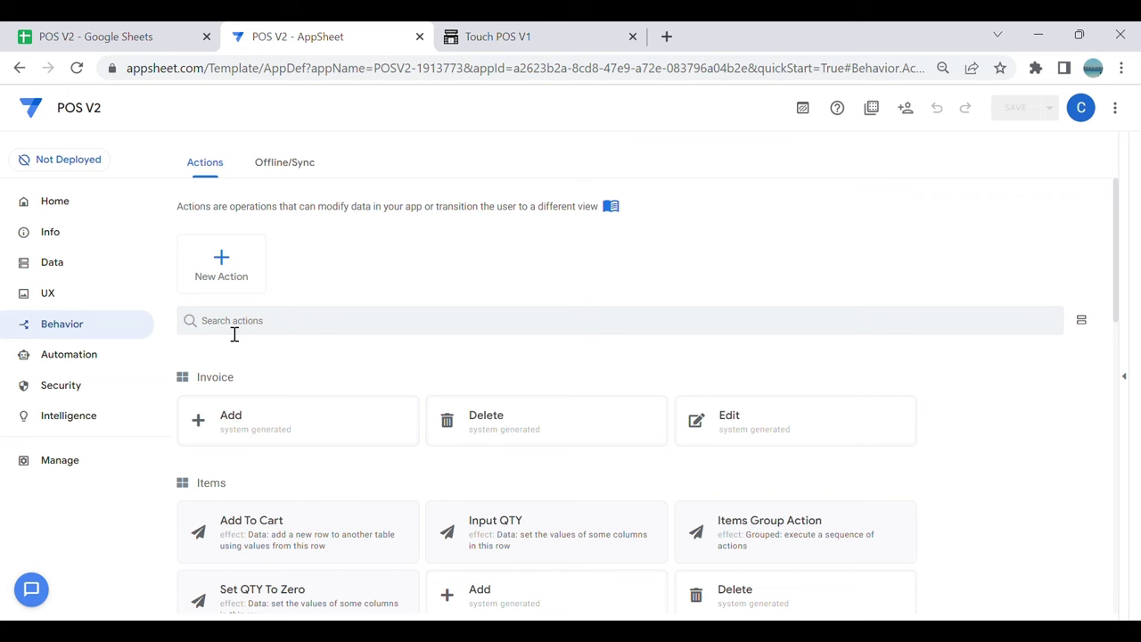
click(238, 262)
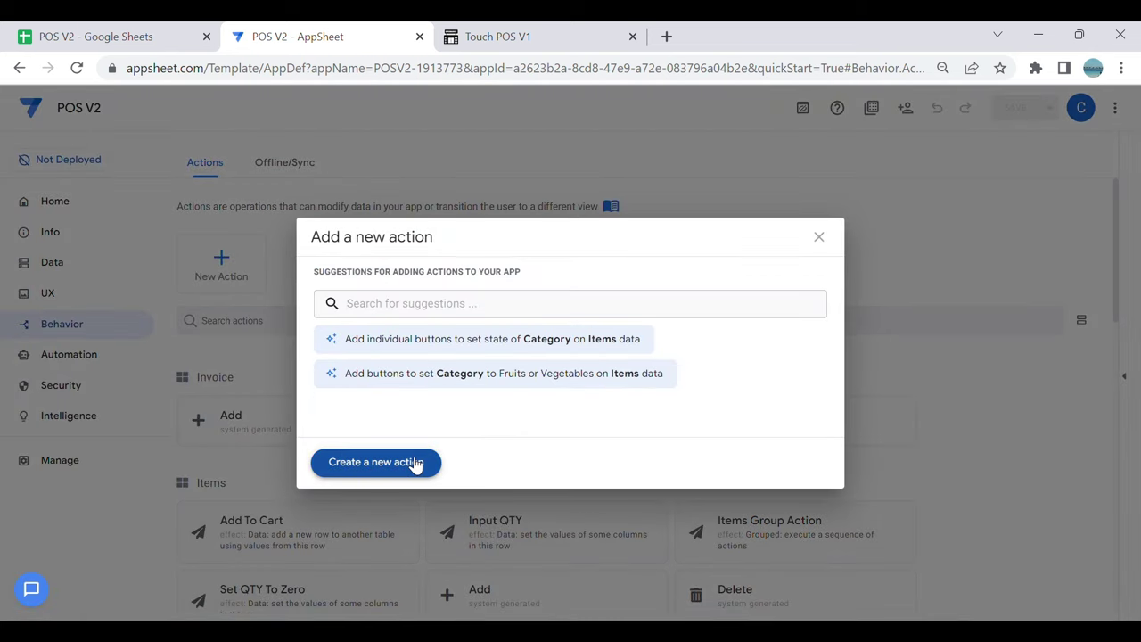
click(419, 463)
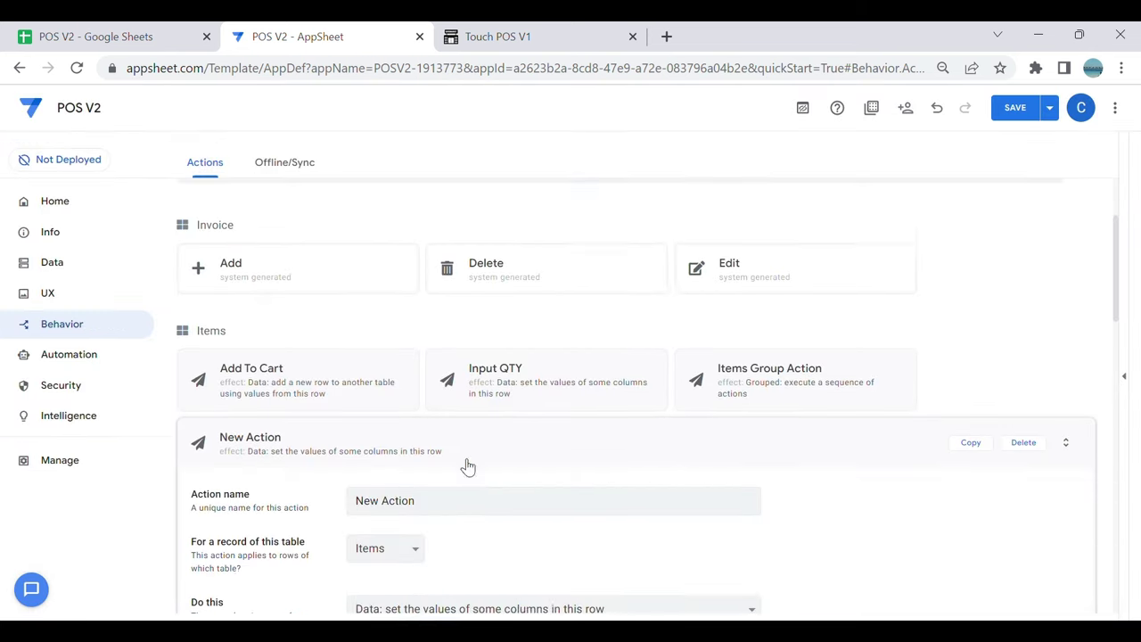
scroll(479, 487, down, 1)
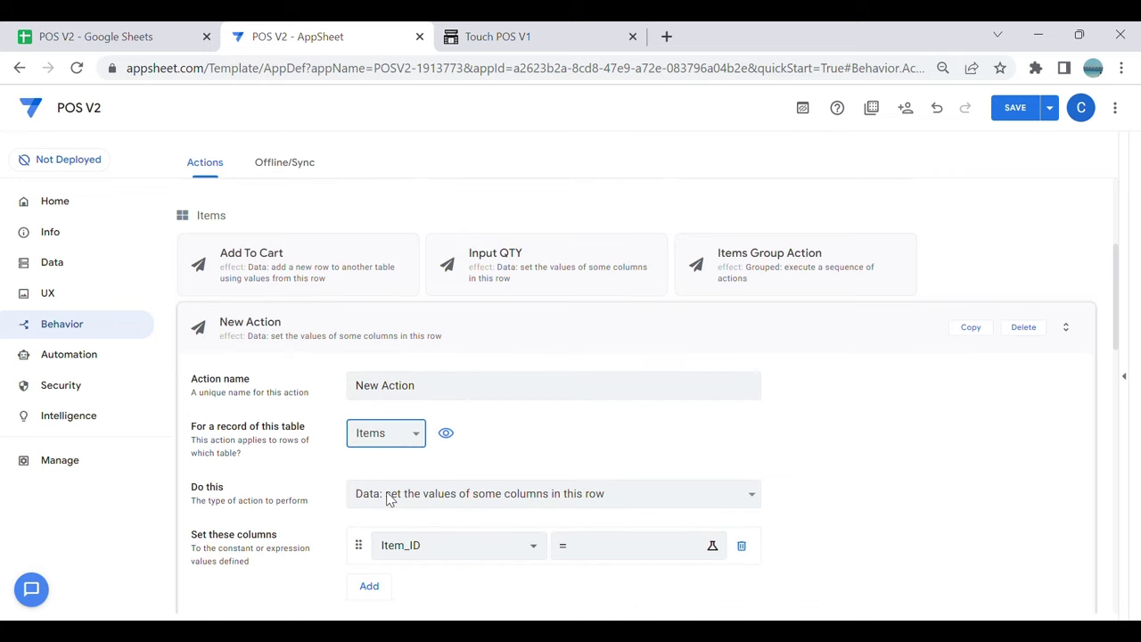
scroll(390, 499, down, 1)
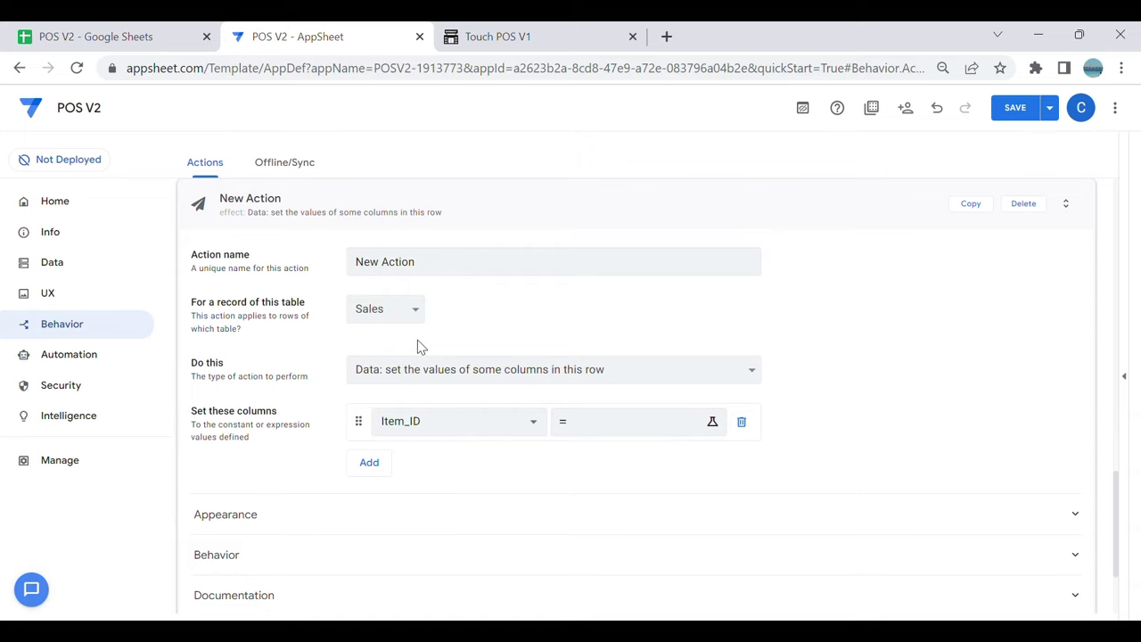
Step: Name the new Sales action Payments Form
click(434, 262)
drag(434, 262, 7, 268)
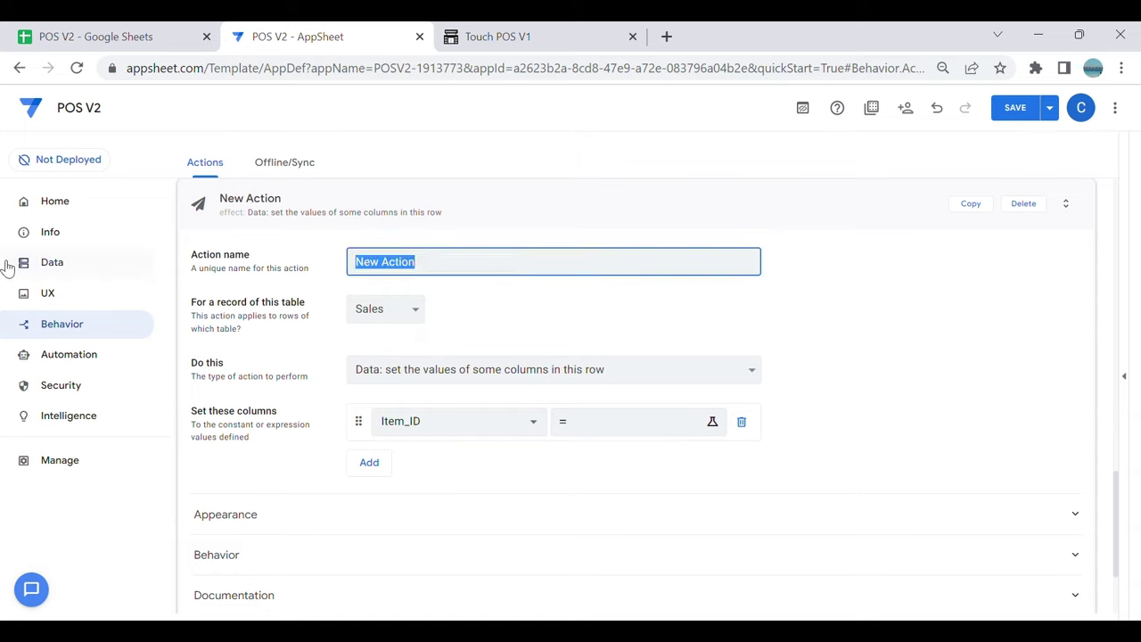
text(Payments)
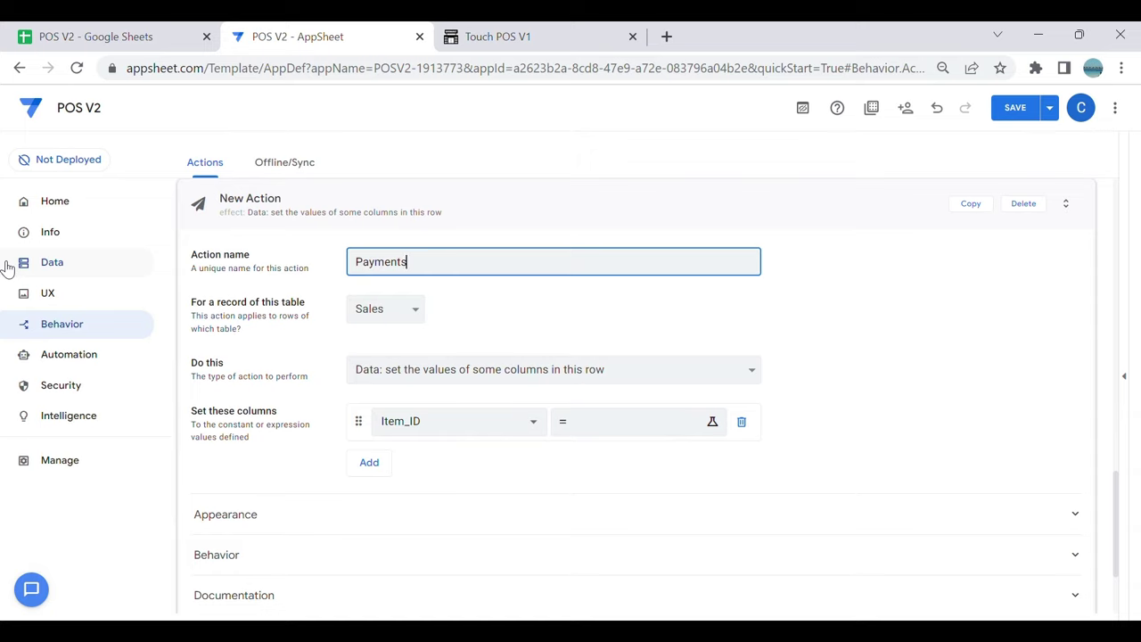
text( Form)
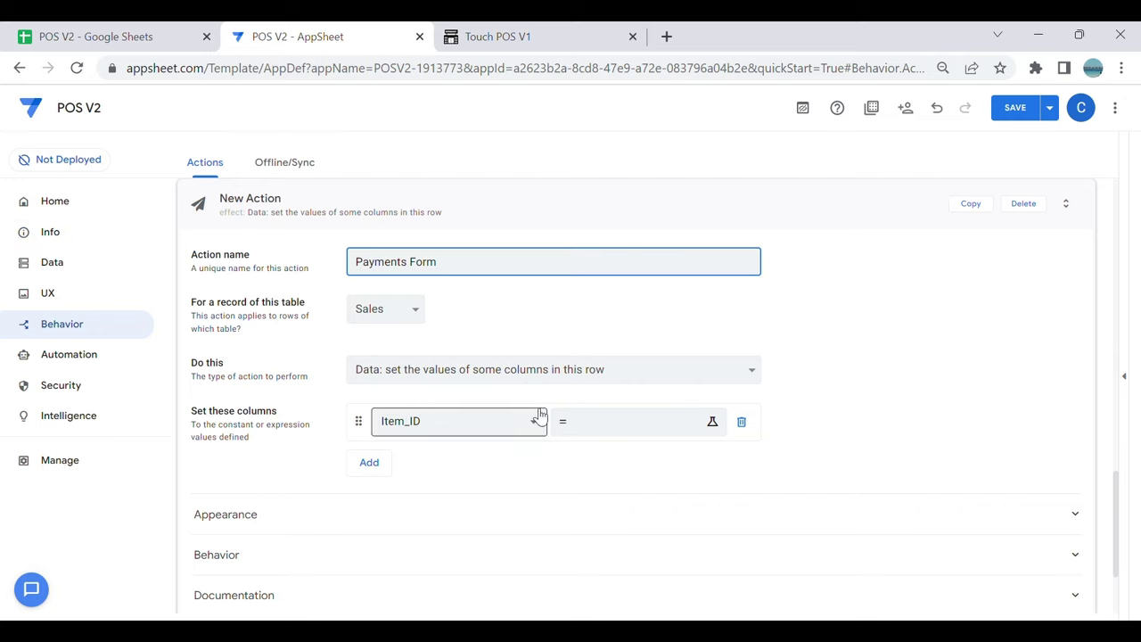
Step: Make the action go to another view within this app, with the target LINKTOVIEW("Payments_Form")
click(545, 373)
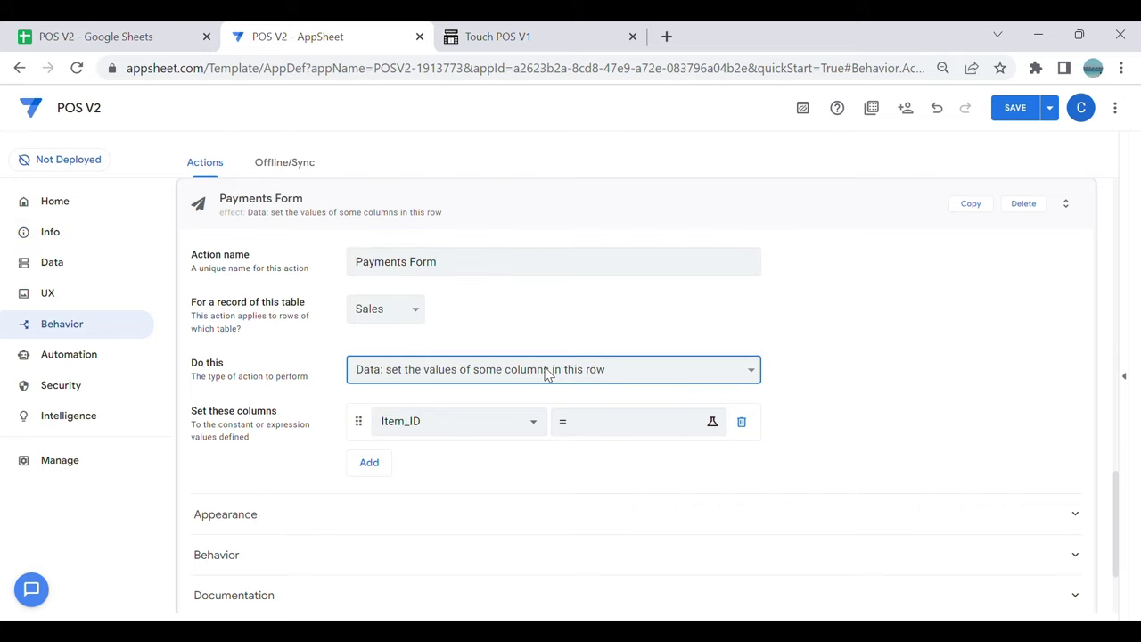
click(488, 185)
click(445, 421)
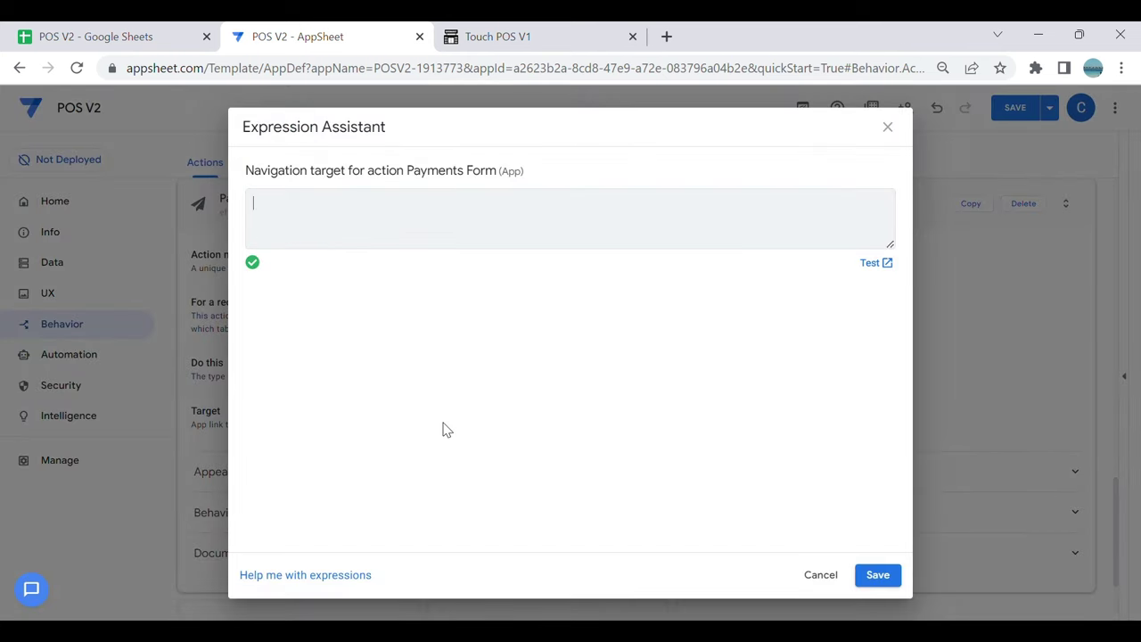
key(ctrl+v)
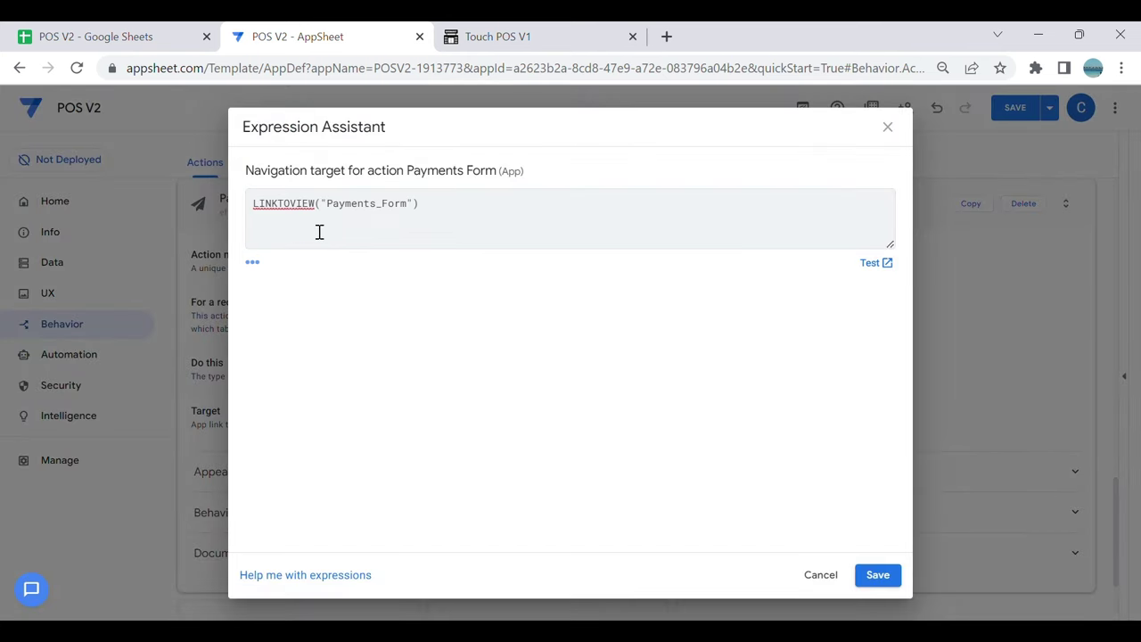
click(882, 577)
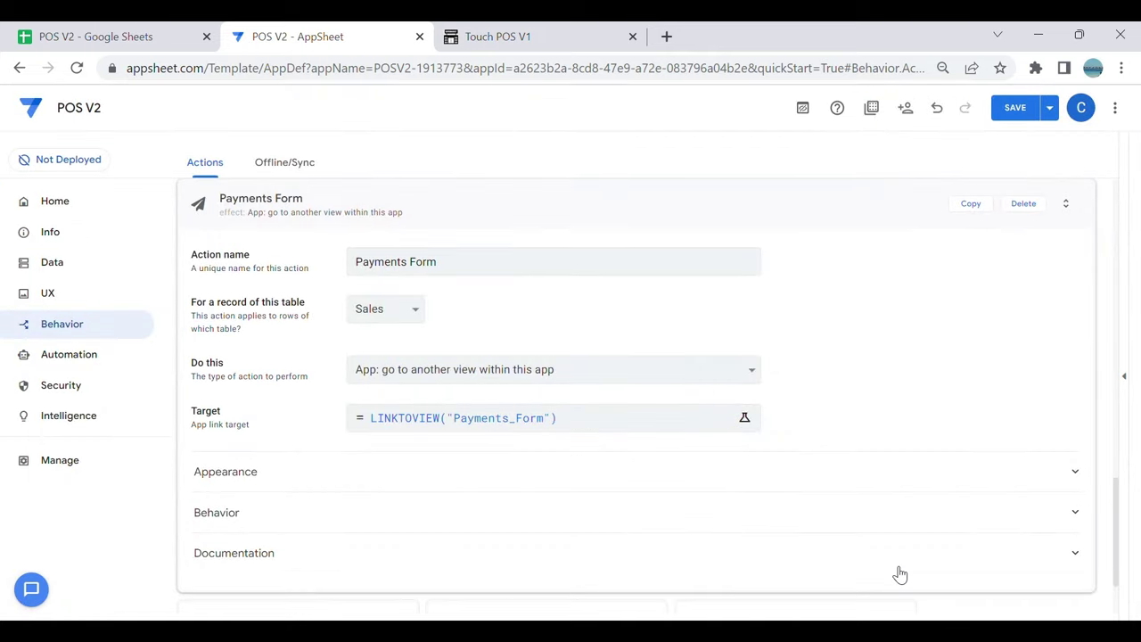
Step: Set the action icon to the solid cash register by searching for "payme", and expand the action's behavior settings
click(383, 479)
click(445, 436)
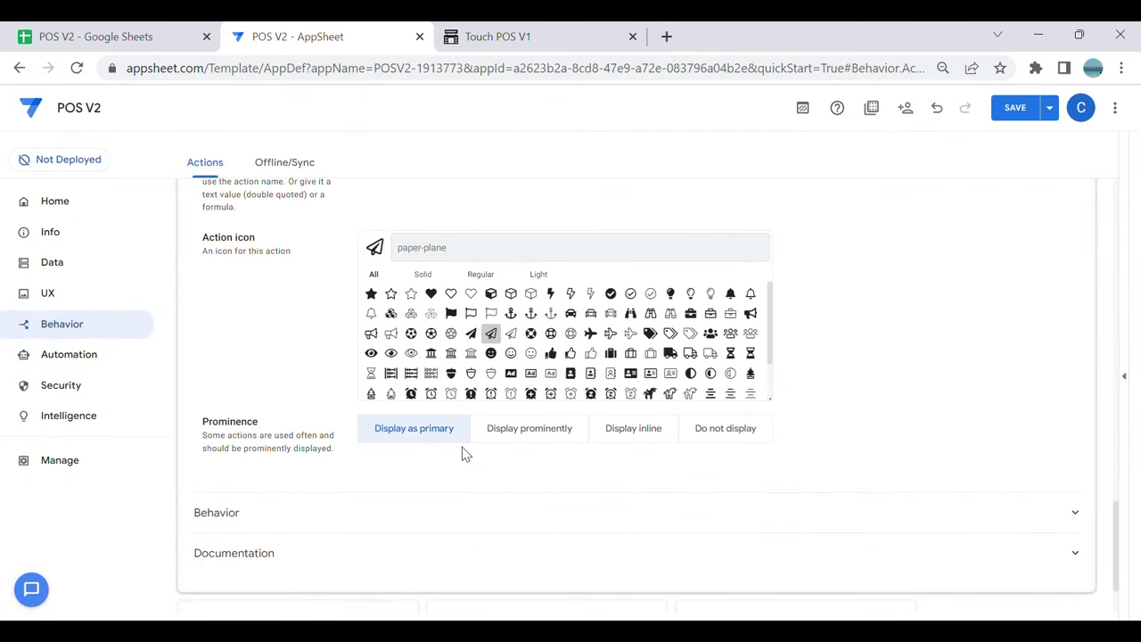
click(462, 250)
text(payme)
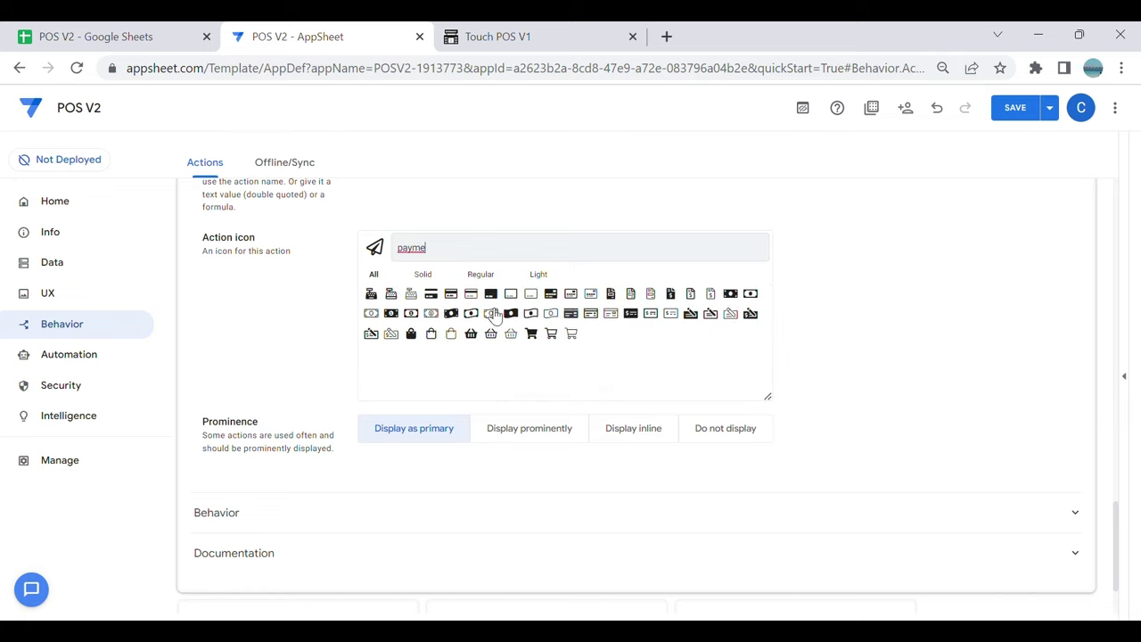
click(372, 295)
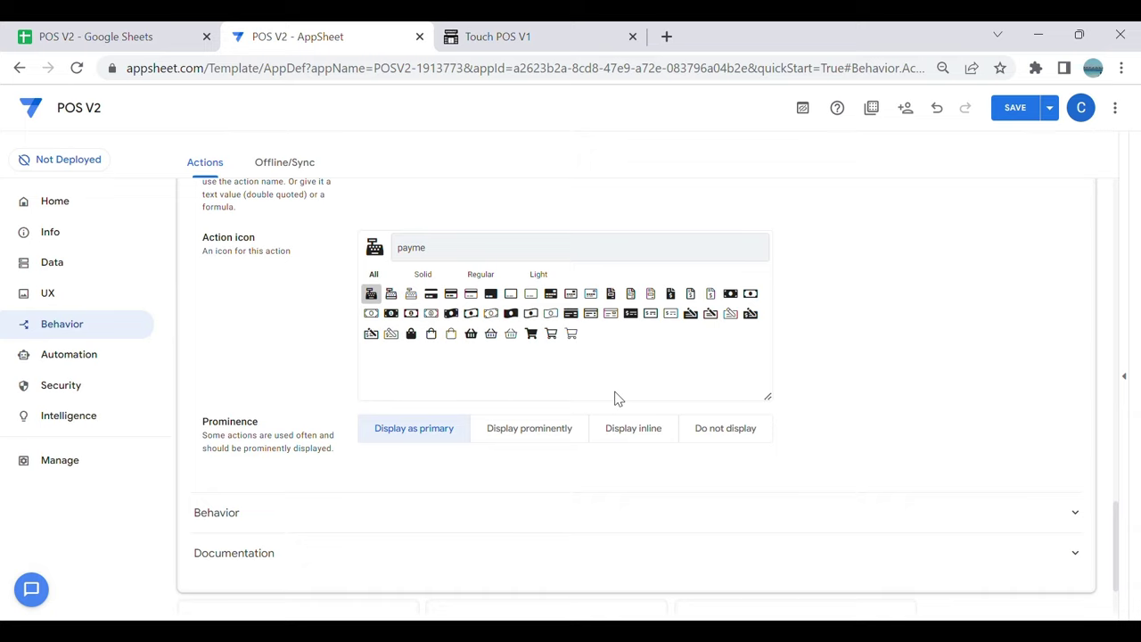
click(330, 517)
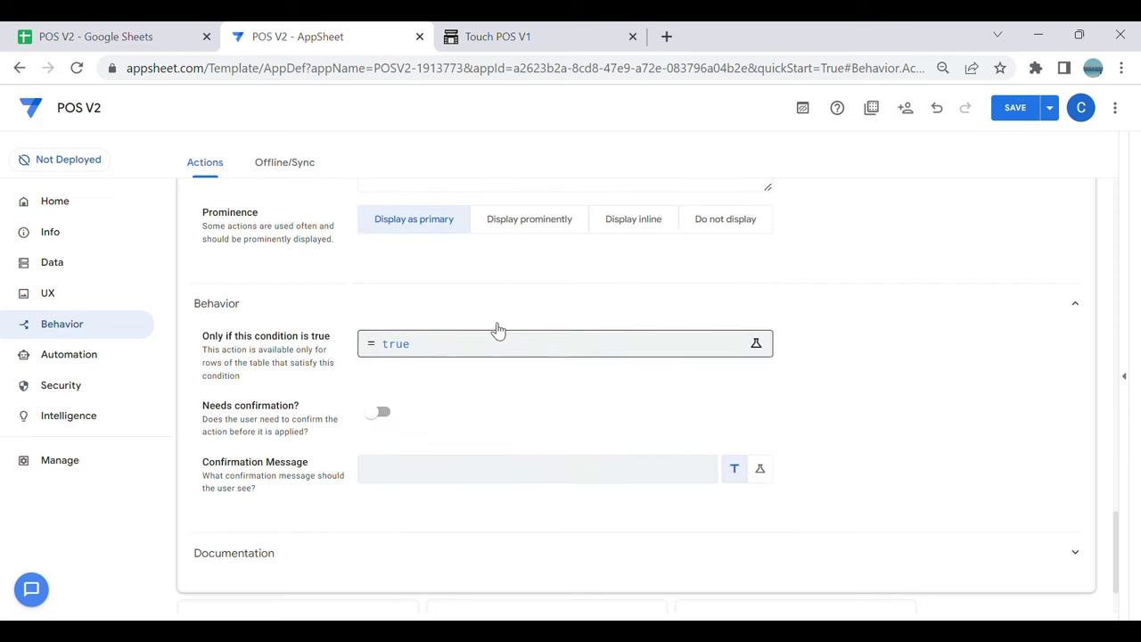
Step: Switch to the Touch POS V1 app and add one Orange to the cart in the Point Of Sale view
click(508, 37)
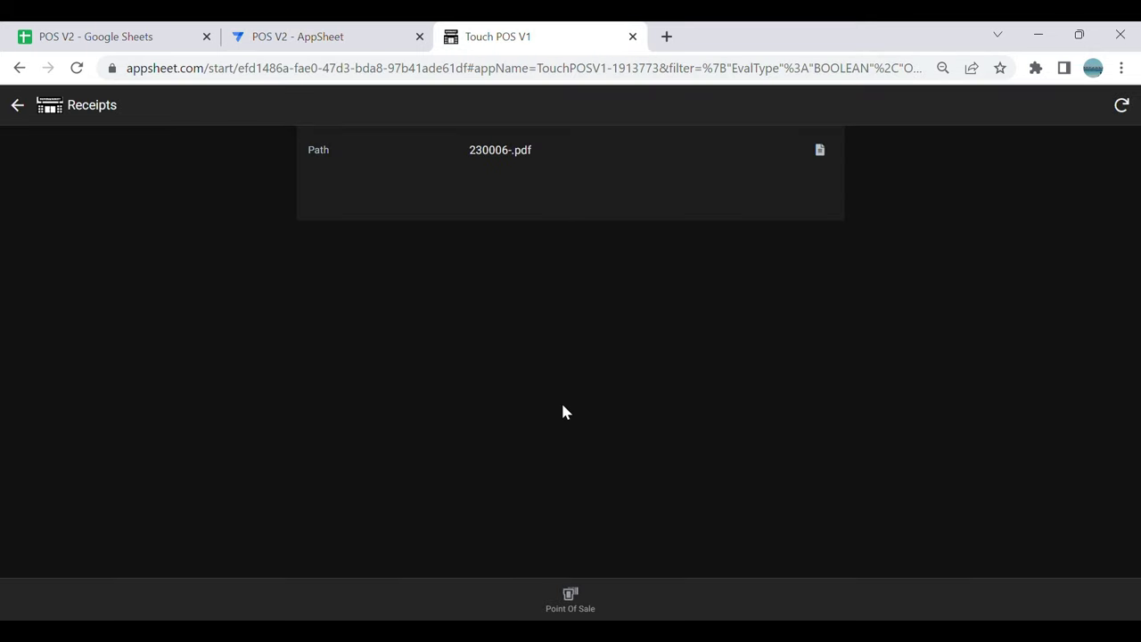
click(593, 613)
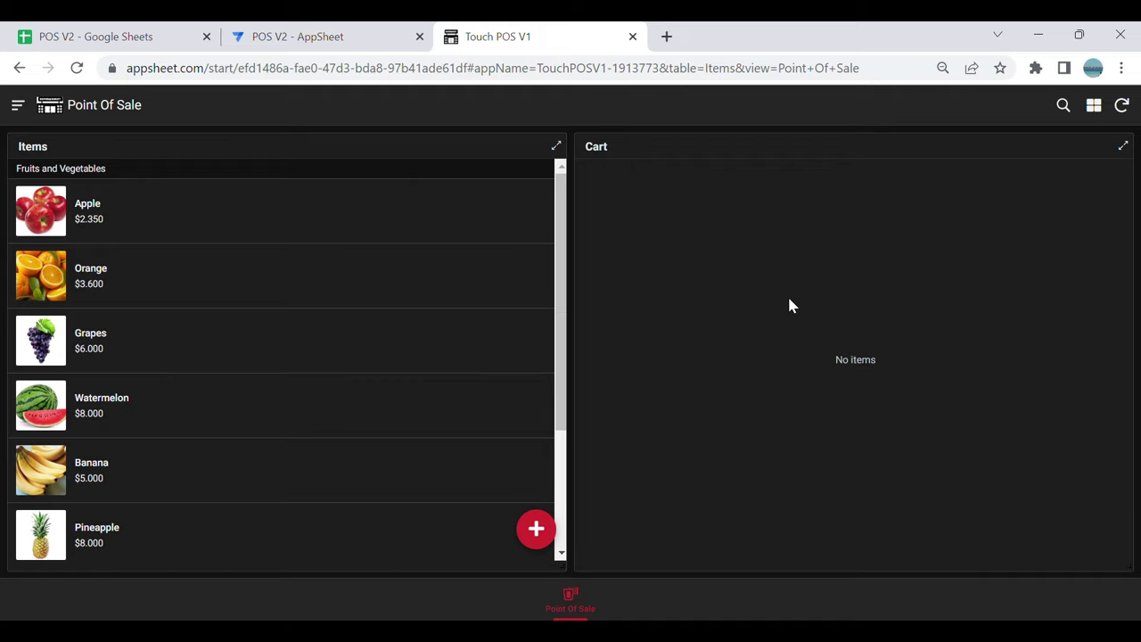
click(395, 330)
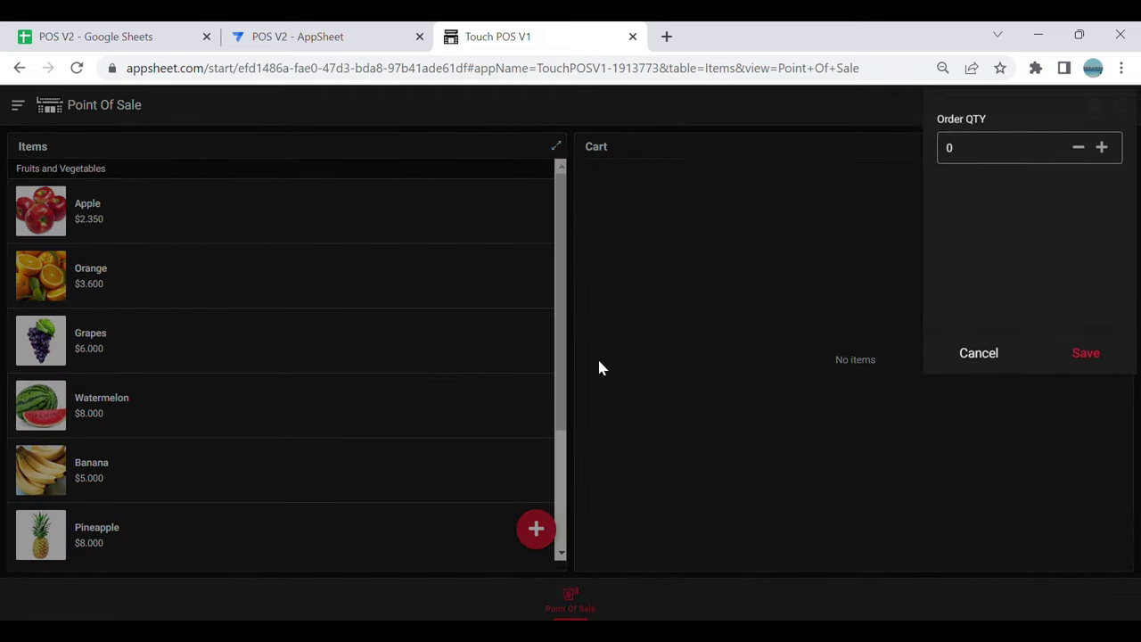
click(1101, 148)
click(1085, 356)
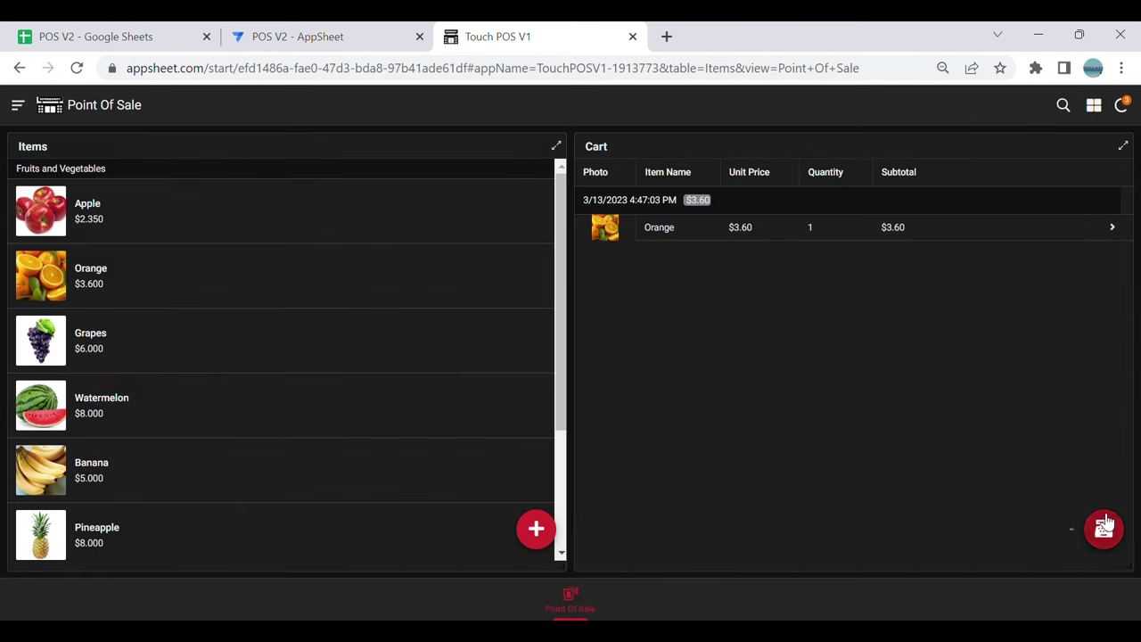
Step: Return to the POS V2 editor and start the Payments Form condition with Isnotblank(Select(, checking the Touch POS V1 cart for reference
click(293, 27)
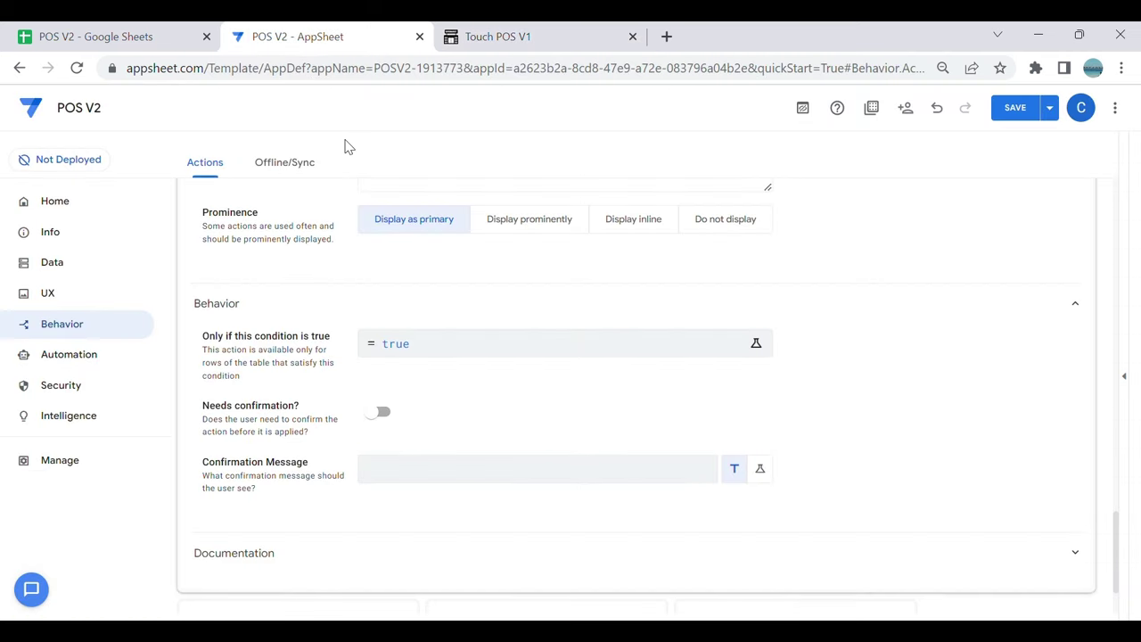
click(426, 350)
key(ctrl+a)
key(BackSpace)
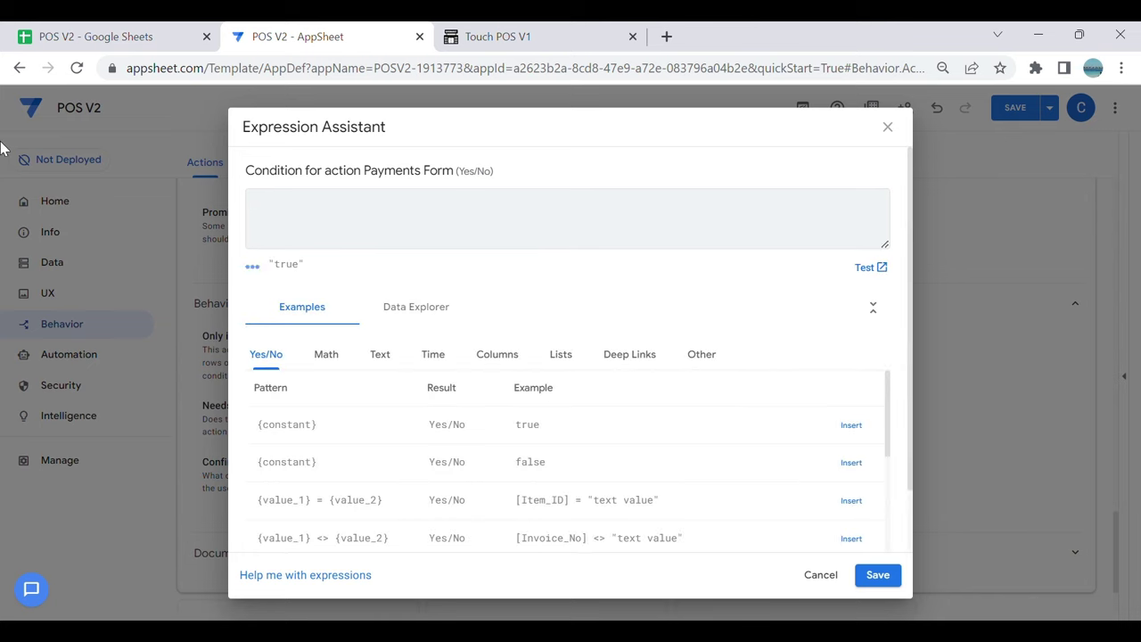
text(Isnotblank(Select()
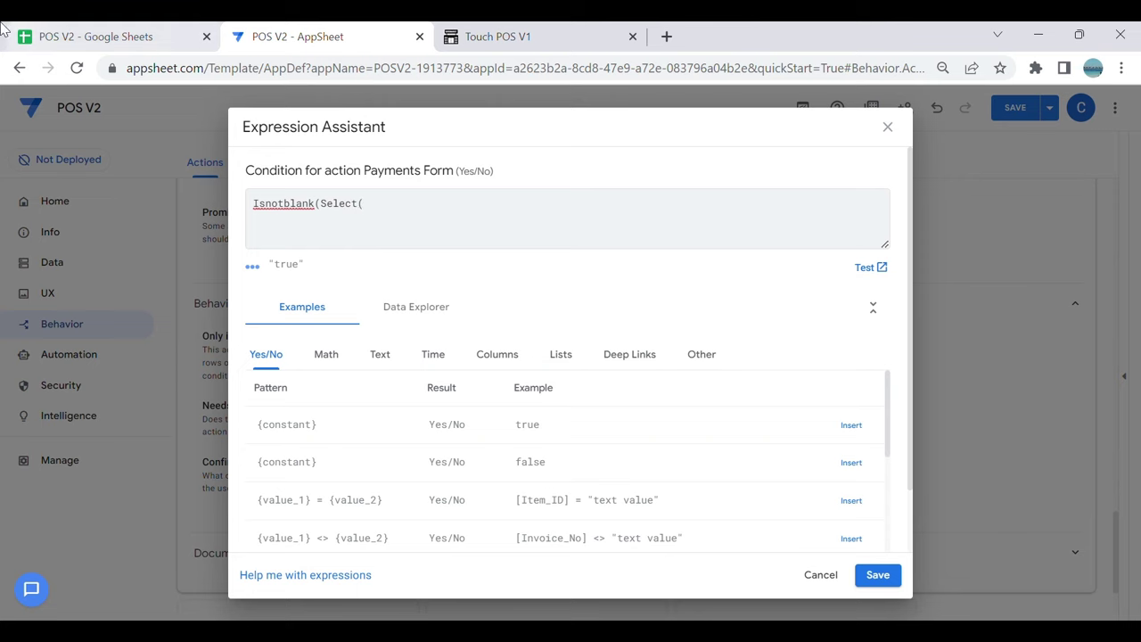
click(493, 34)
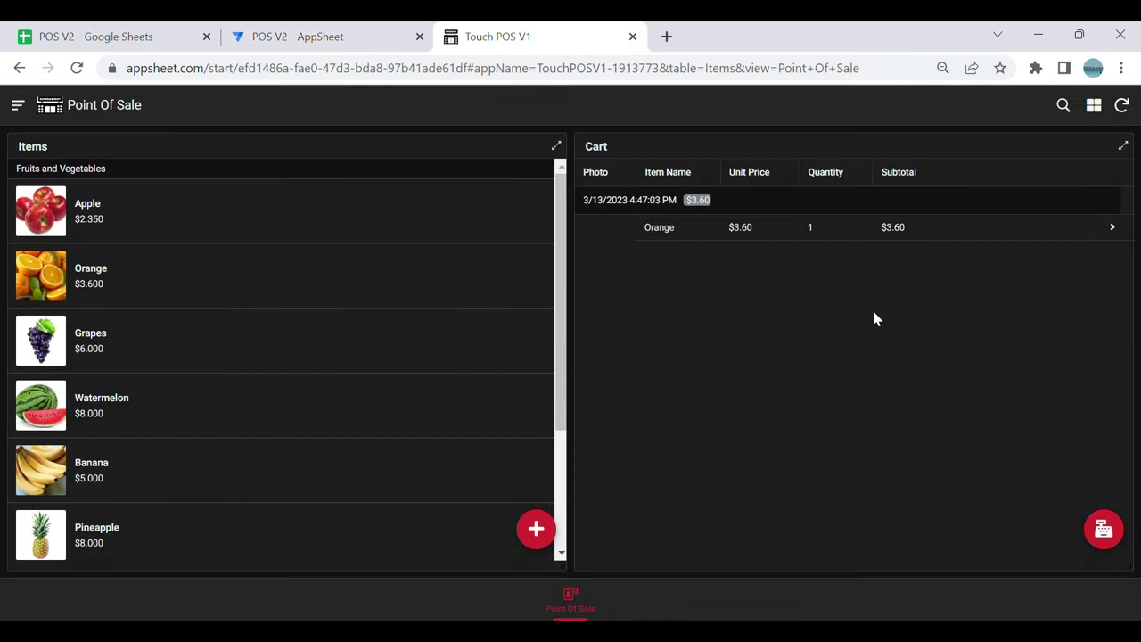
click(350, 33)
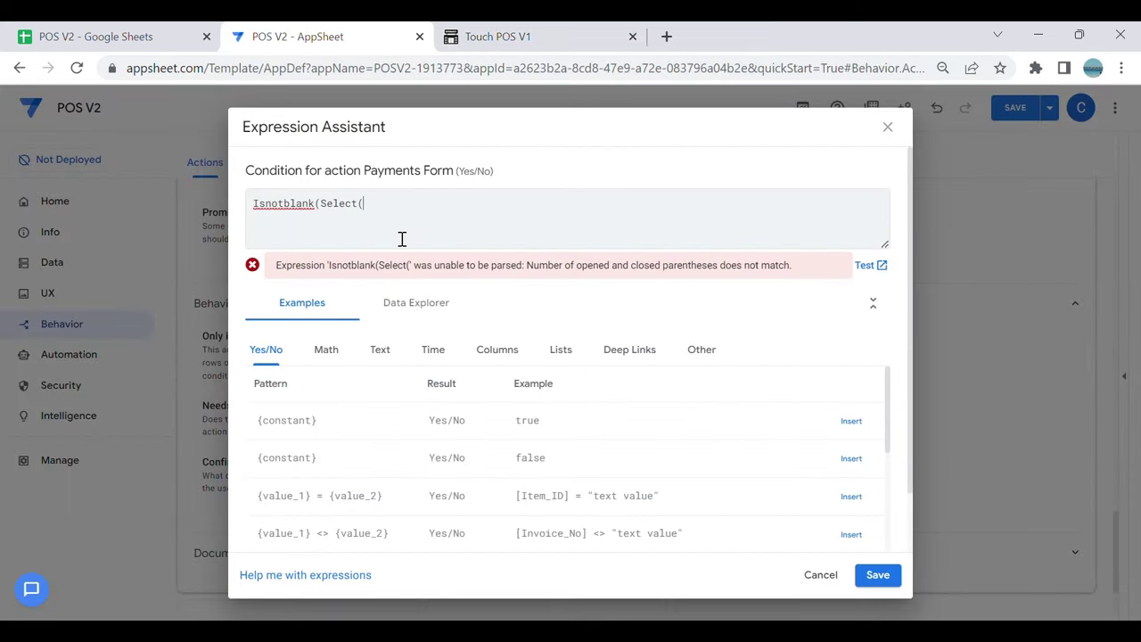
Step: Complete the action's condition as Isnotblank(Select(Cart[SubTotal],True)) and save the expression, rechecking the Touch POS V1 cart's columns
click(389, 214)
text(Cart)
click(498, 37)
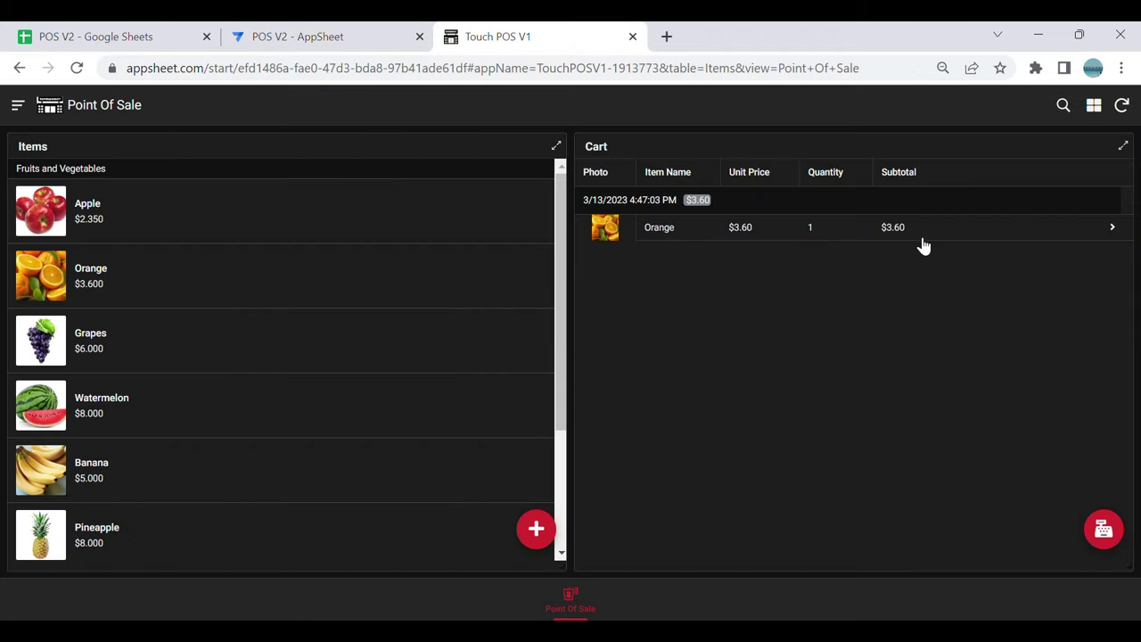
click(334, 44)
text([)
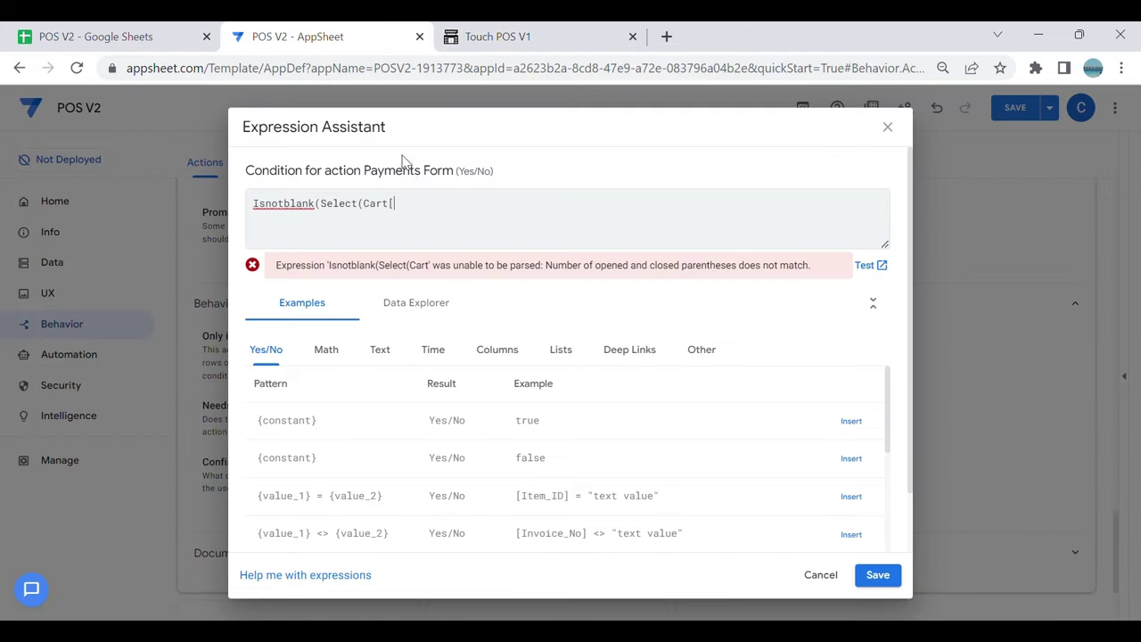
text(Cart)
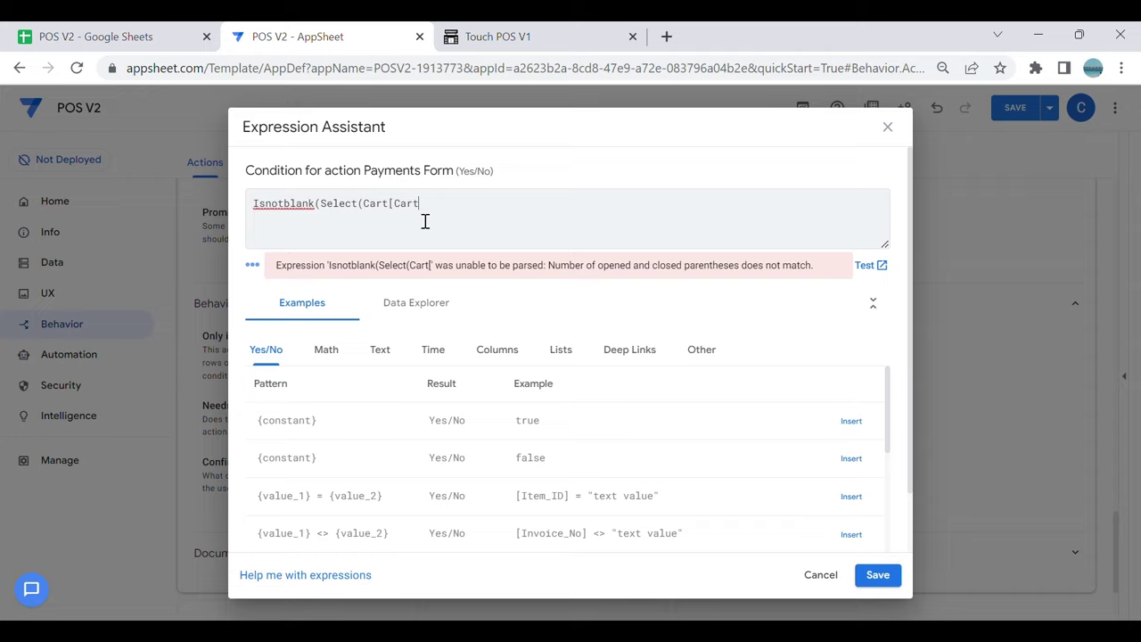
key(BackSpace)
key(BackSpace)
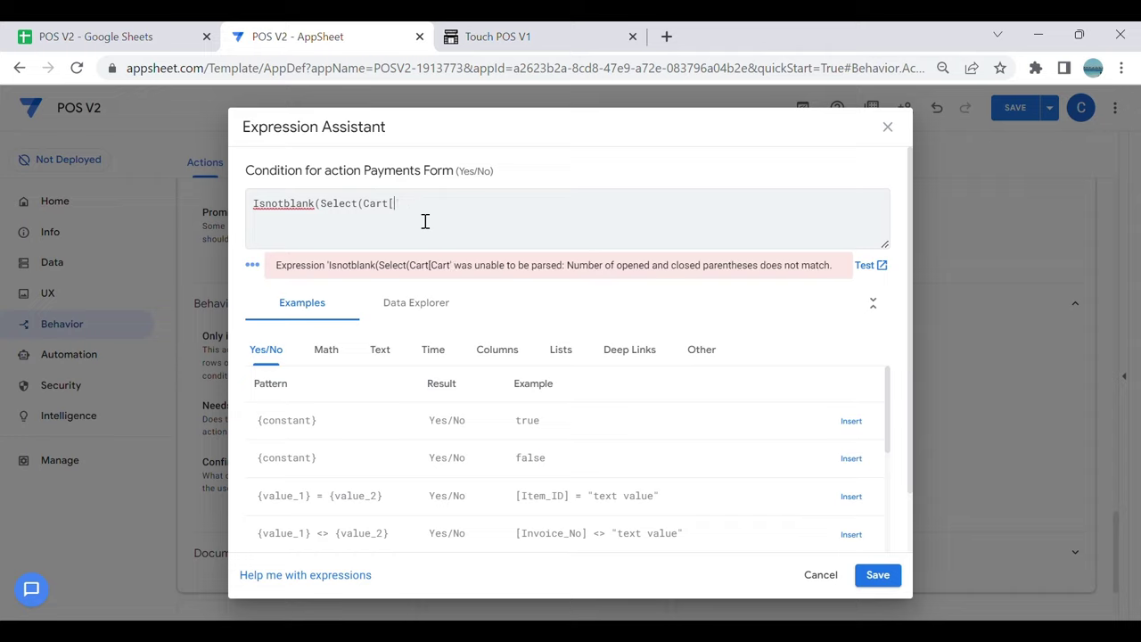
text(ubTotal],True)
click(878, 574)
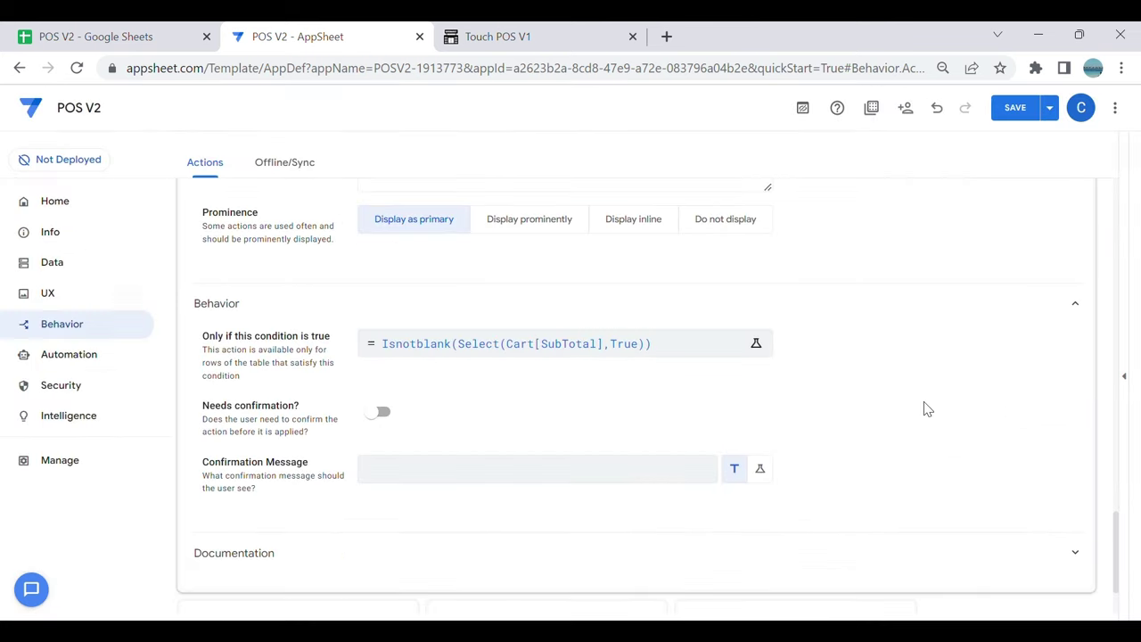
Step: Save the app, show the app preview and open its POS view to check the Payments Form action
click(1016, 113)
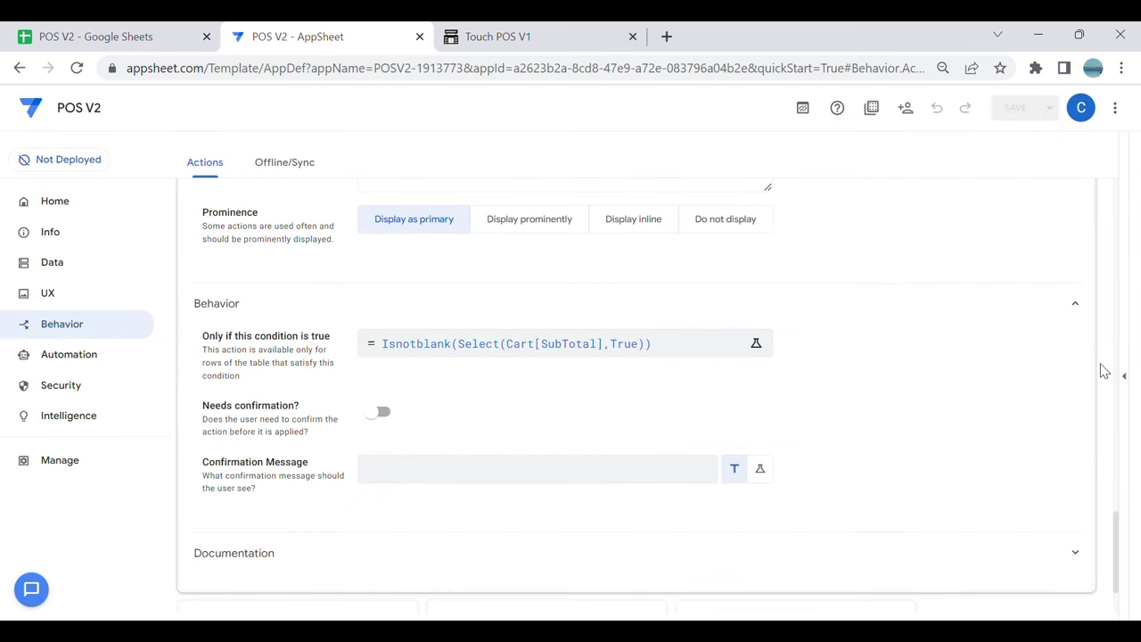
scroll(1121, 380, up, 4)
click(1123, 380)
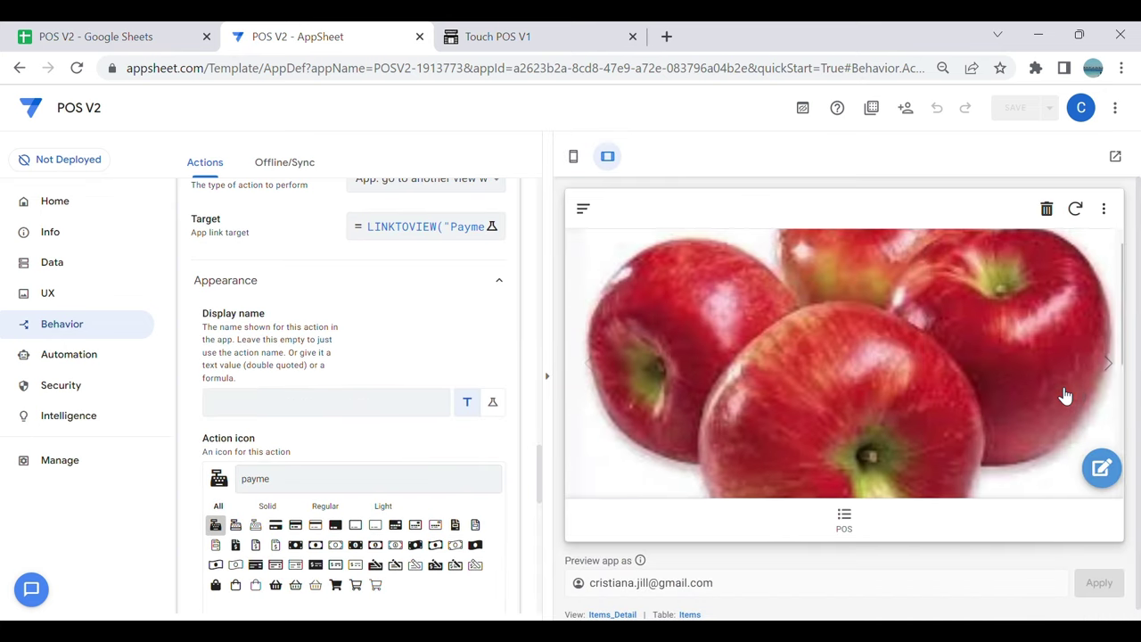
click(845, 533)
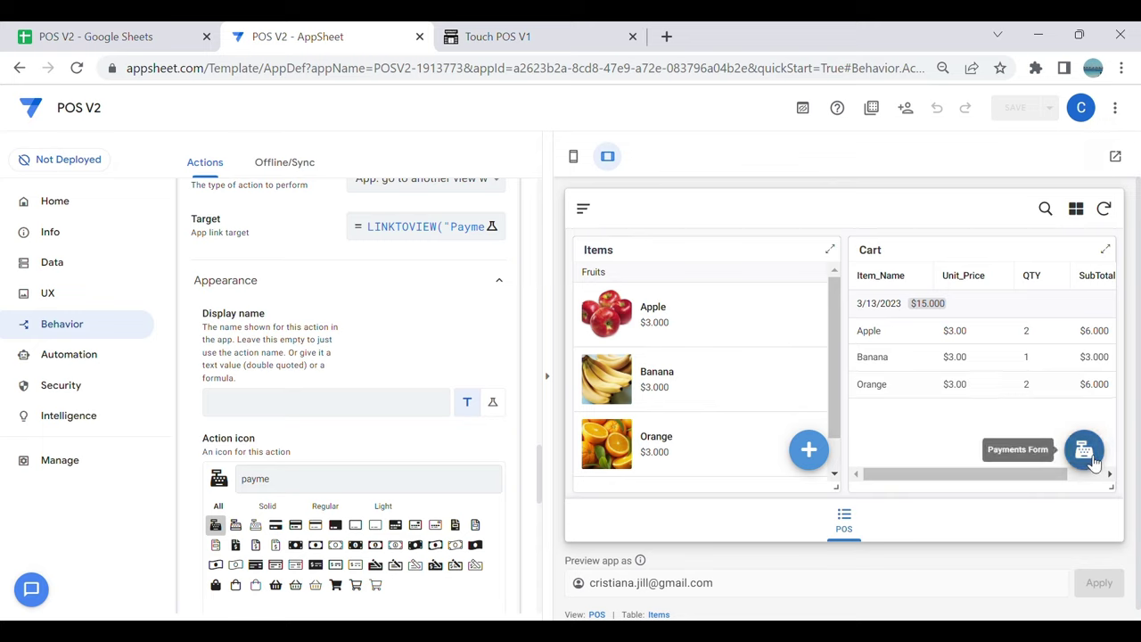
Step: Hide the preview, require confirmation for the Payments Form action with the message "Are you sure", and save the app
scroll(377, 389, down, 2)
click(547, 376)
scroll(599, 379, down, 3)
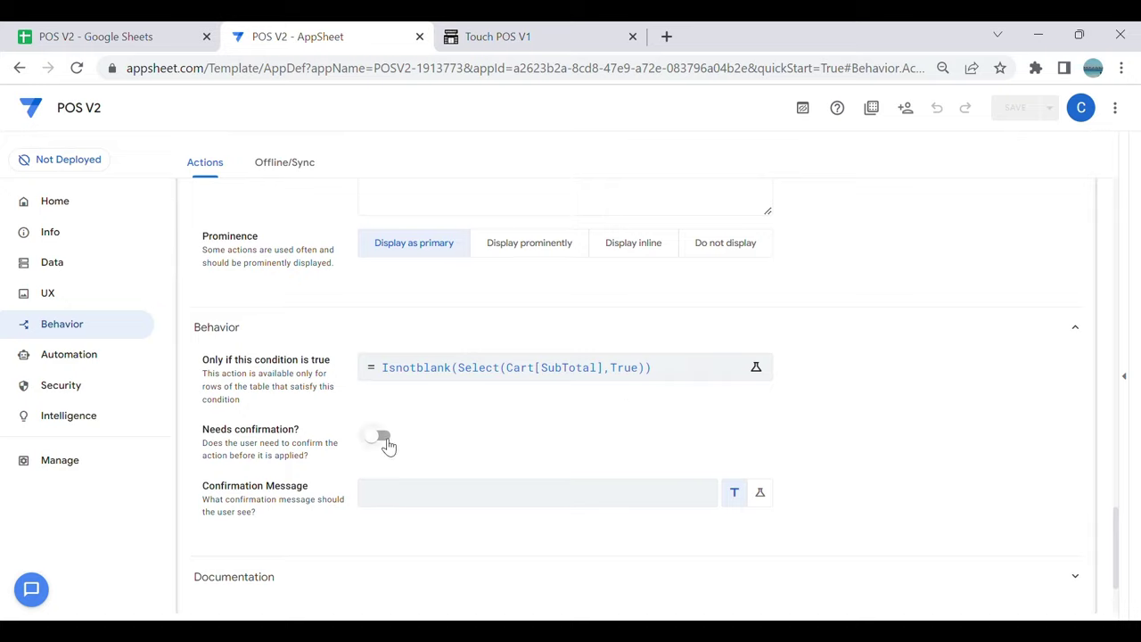
click(383, 438)
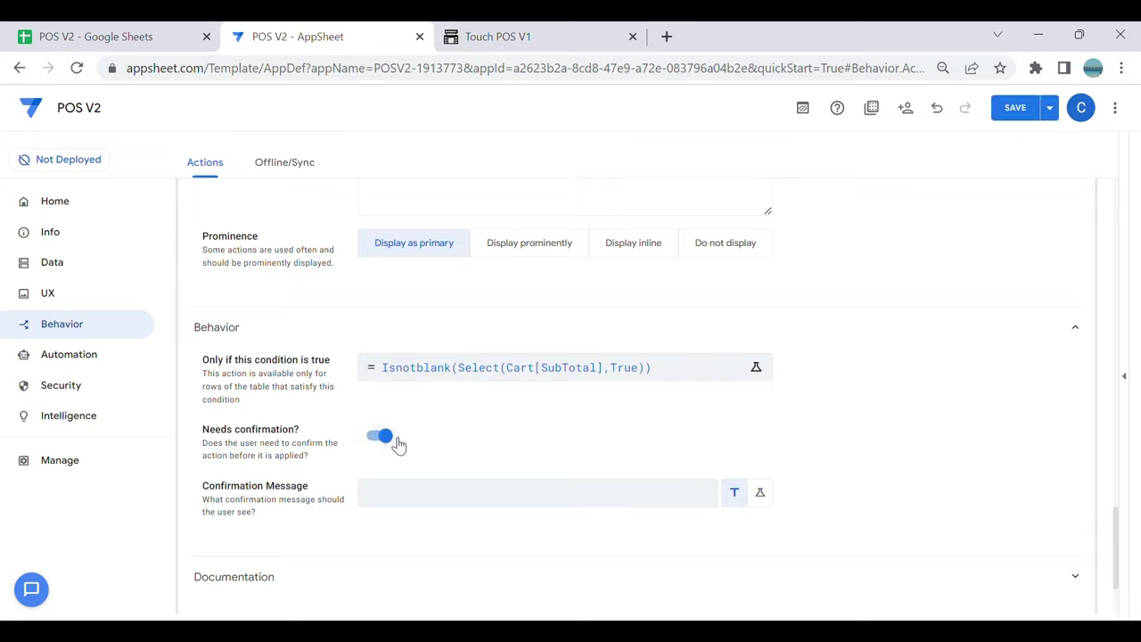
click(509, 501)
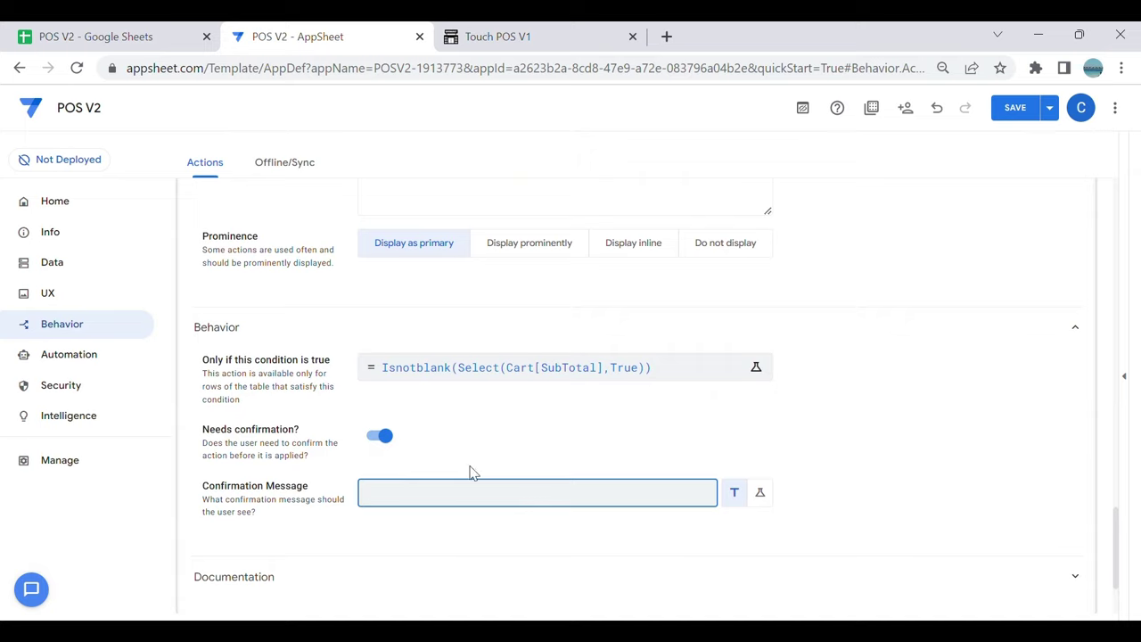
text(Are yu)
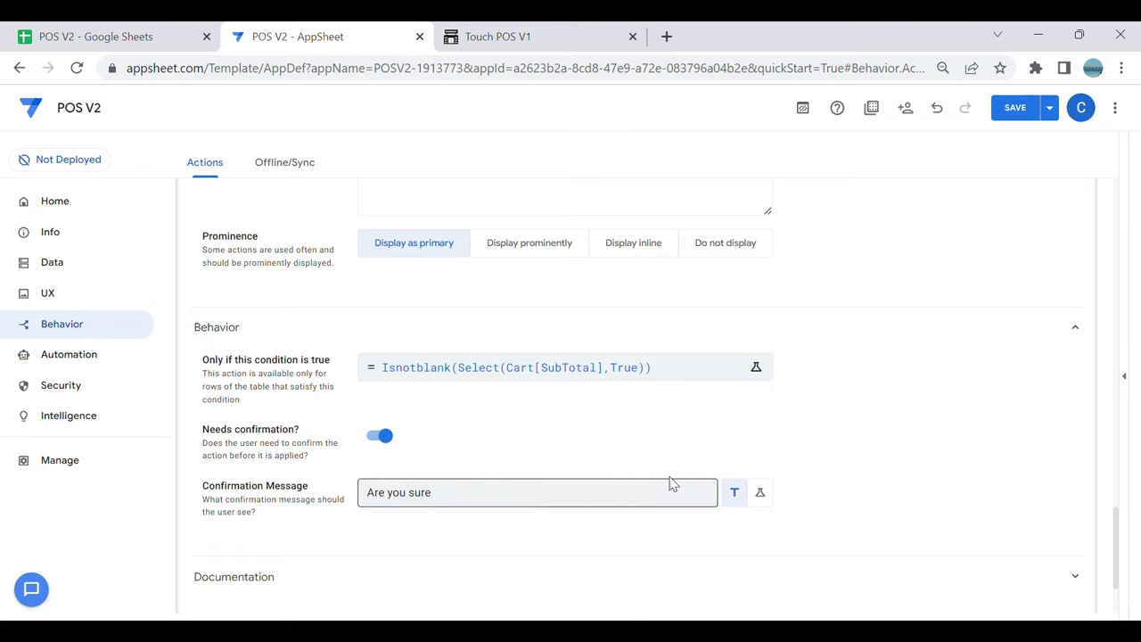
click(1012, 117)
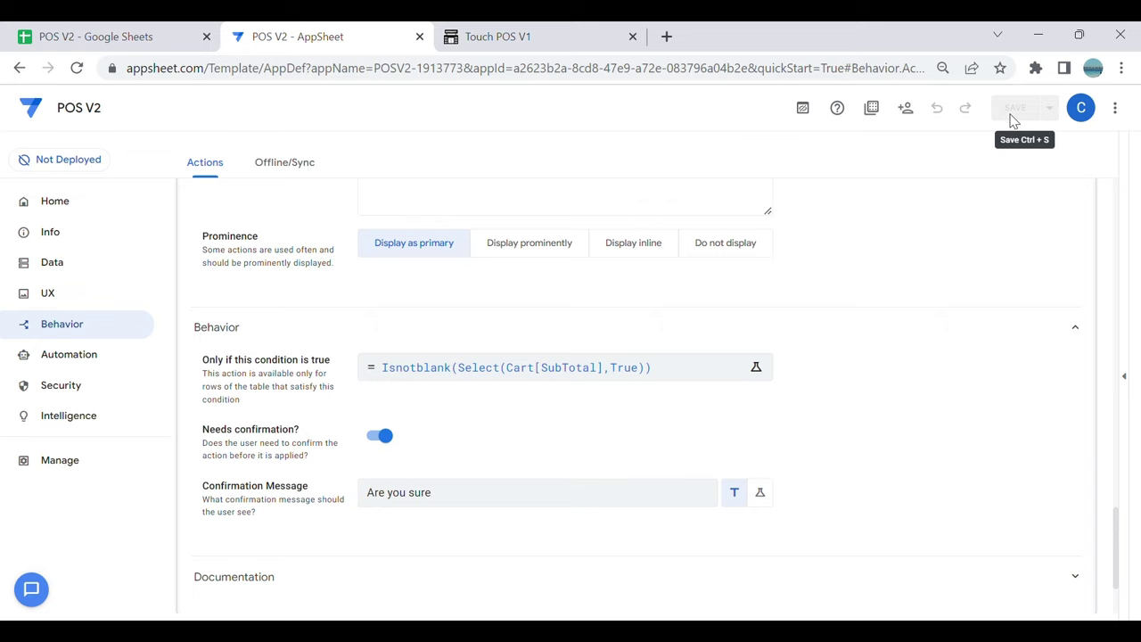
Step: Run the Payments Form action from the preview's cart, confirm it, and examine the fields of the payments form
click(1125, 376)
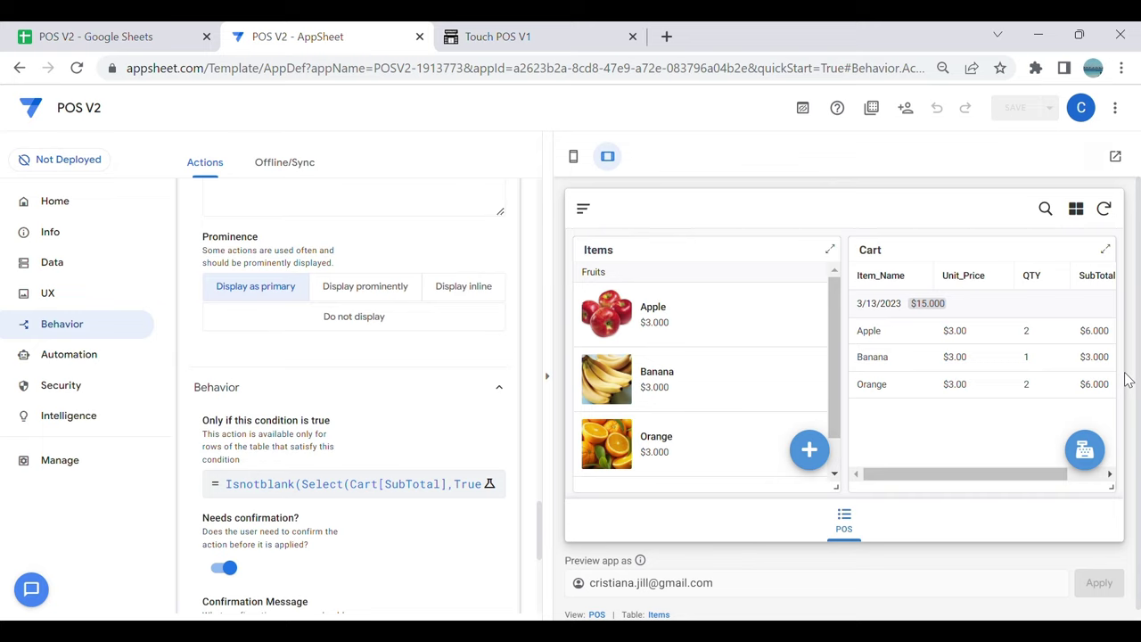
click(1086, 451)
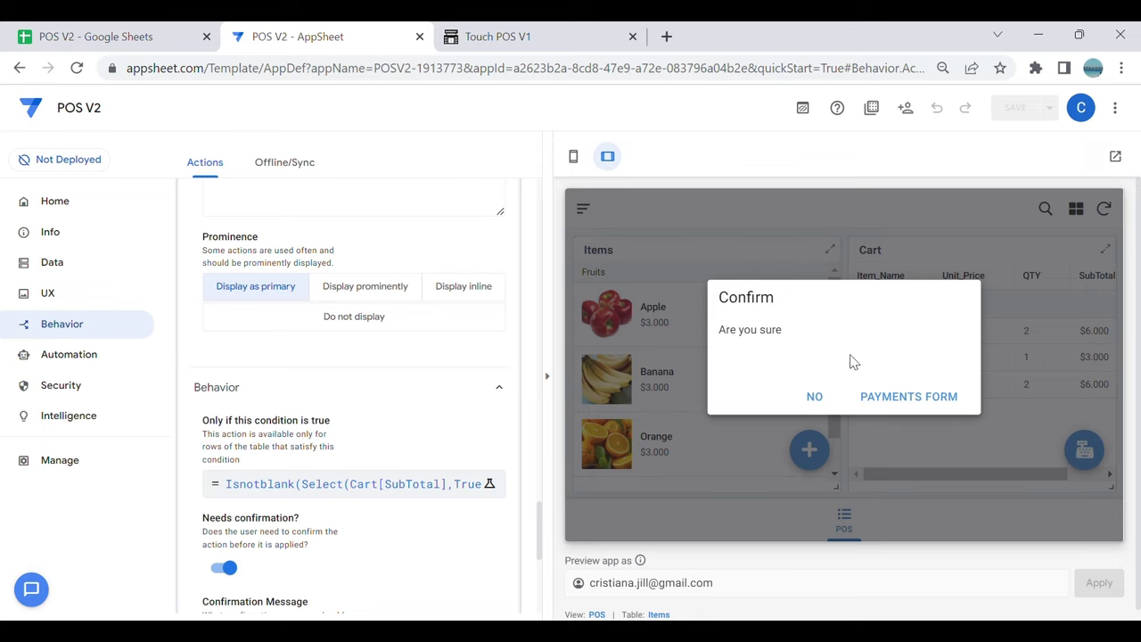
click(930, 403)
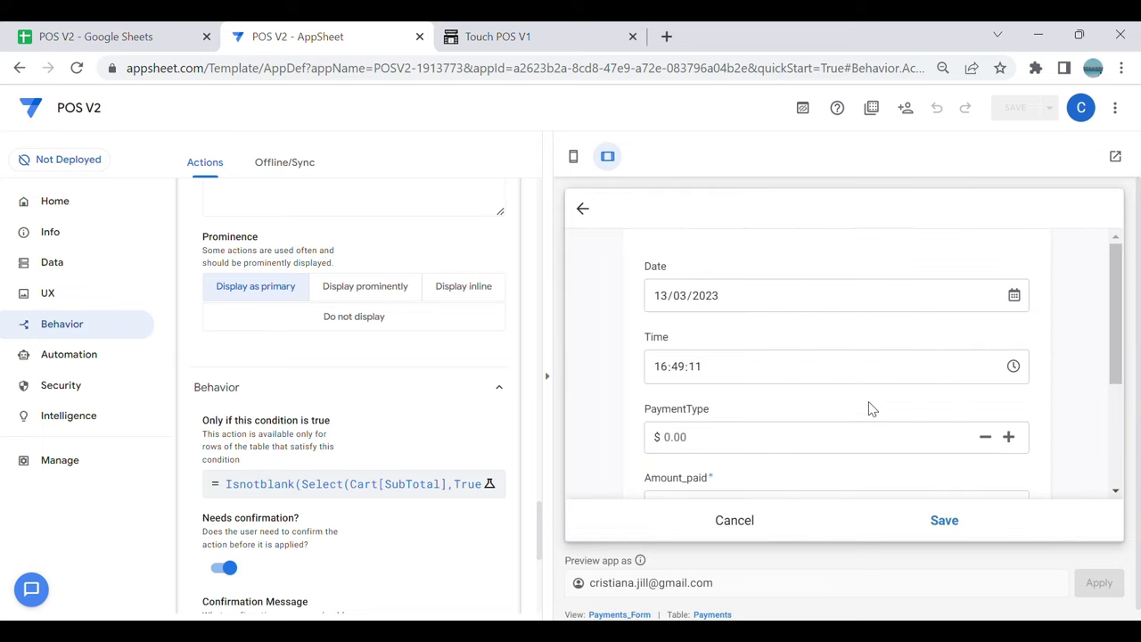
scroll(807, 369, down, 2)
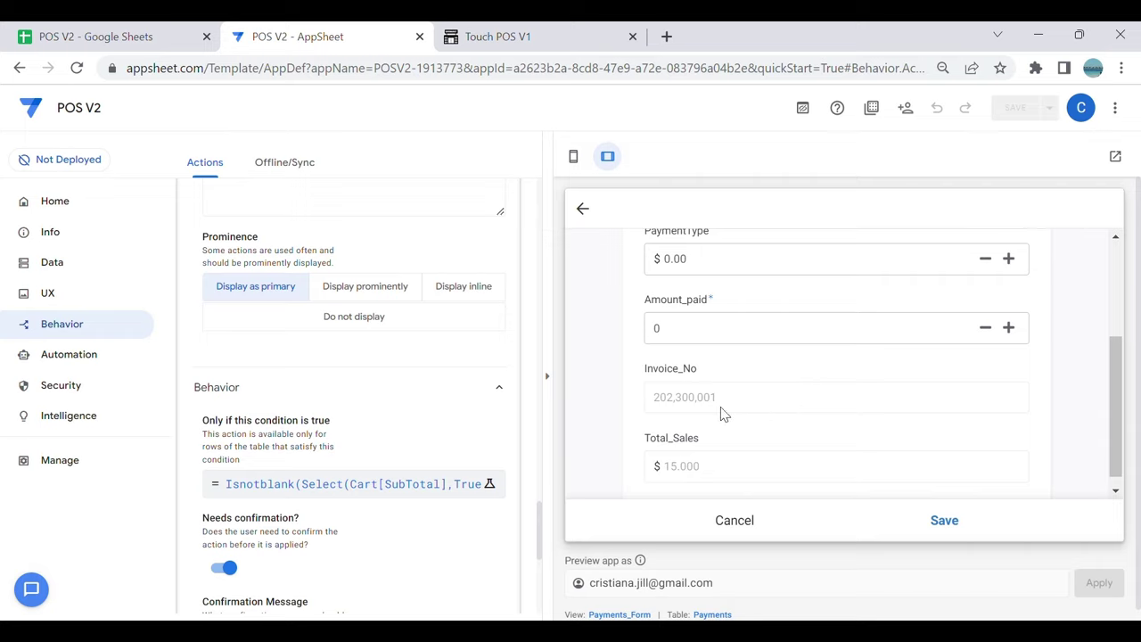
Step: Open the Invoice table's columns and examine the settings of its Invoice column
click(78, 271)
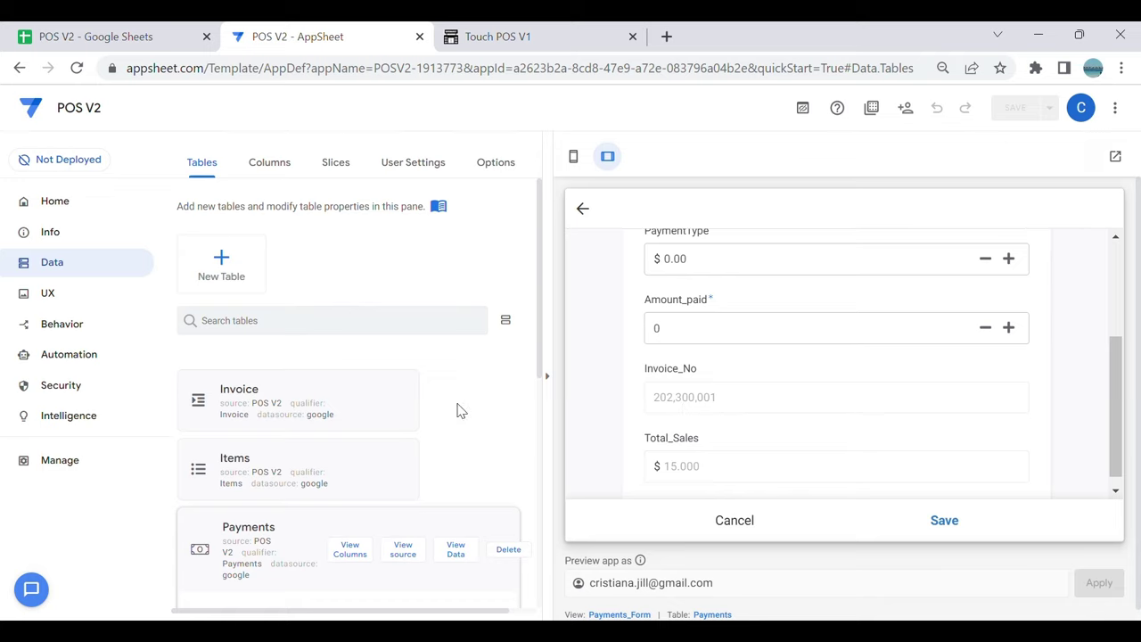
click(374, 401)
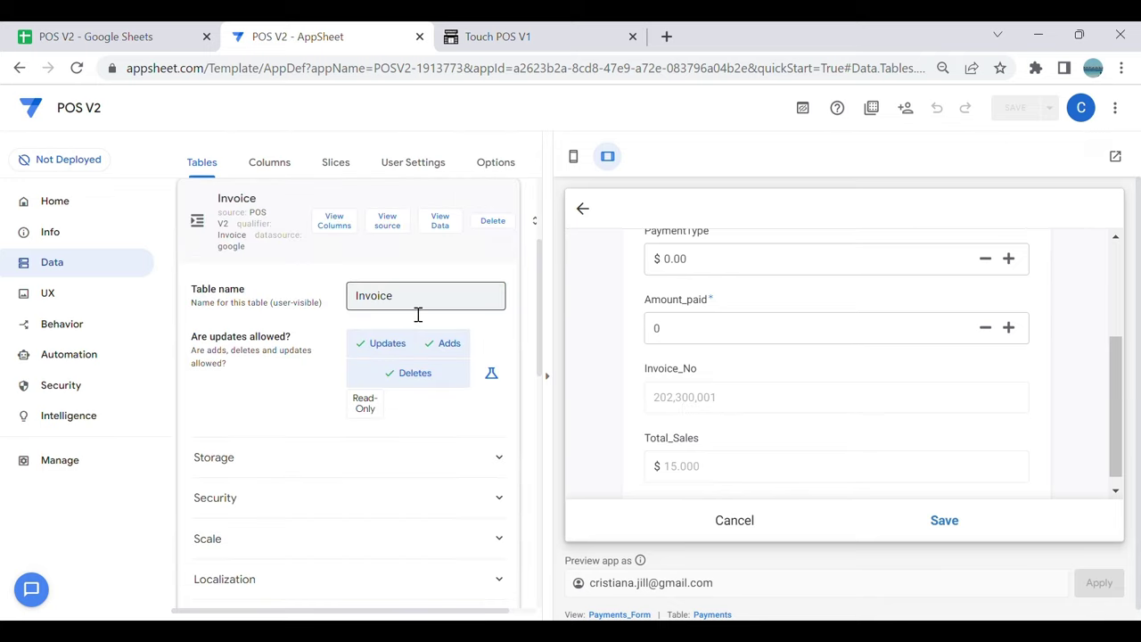
click(341, 227)
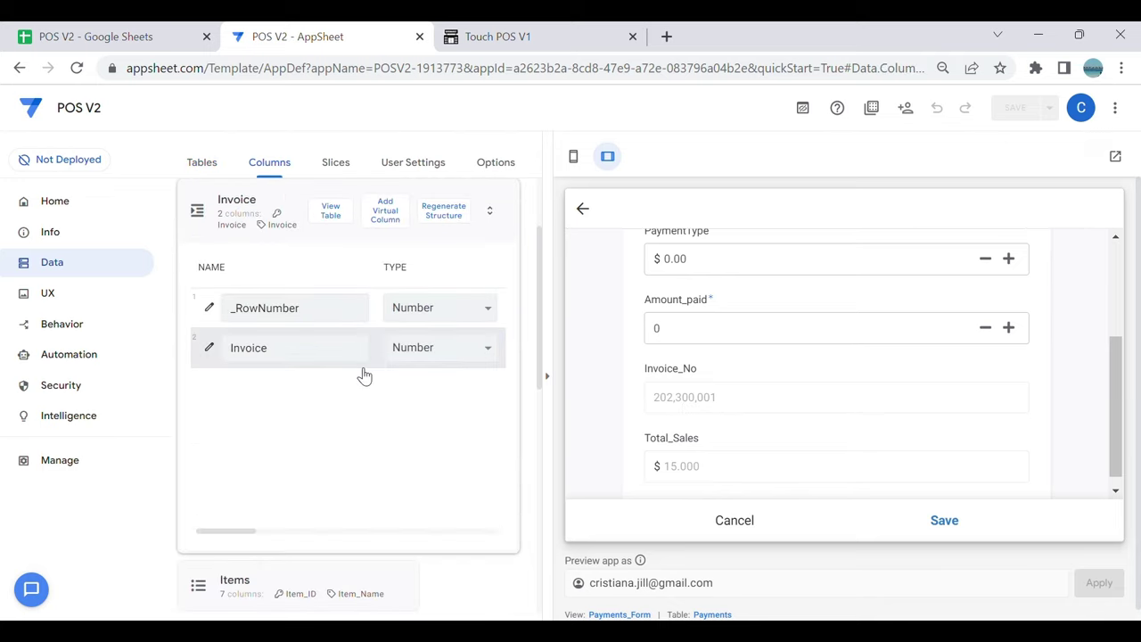
click(211, 349)
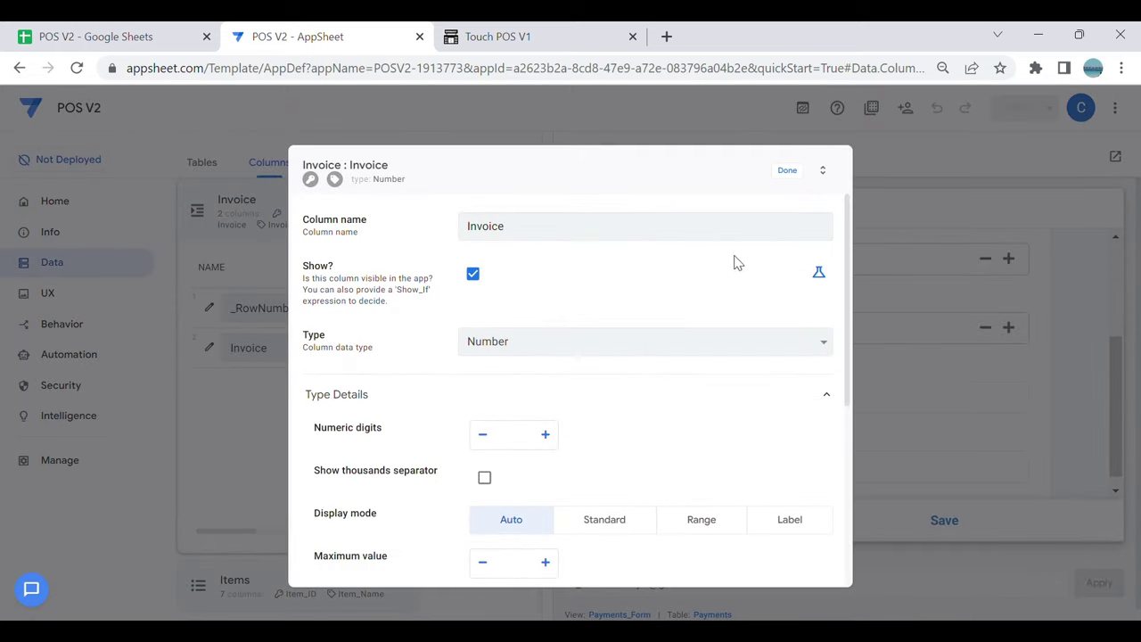
click(787, 170)
Step: Change the Sales table's Invoice_No column type to Number, check its settings, and save the app
scroll(384, 285, up, 1)
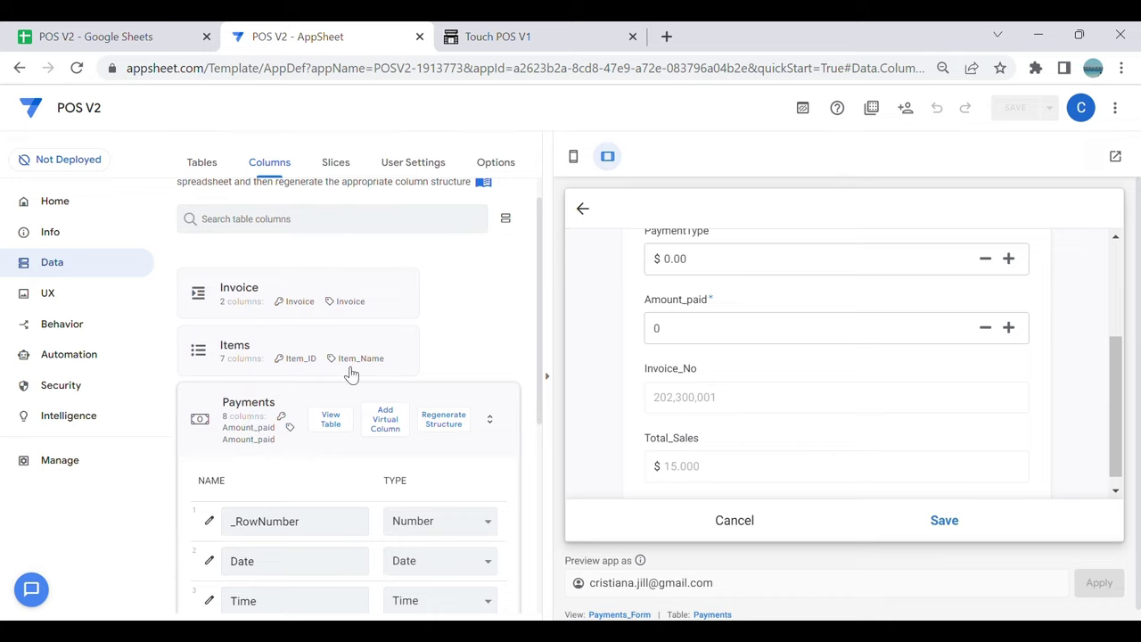
scroll(340, 391, down, 1)
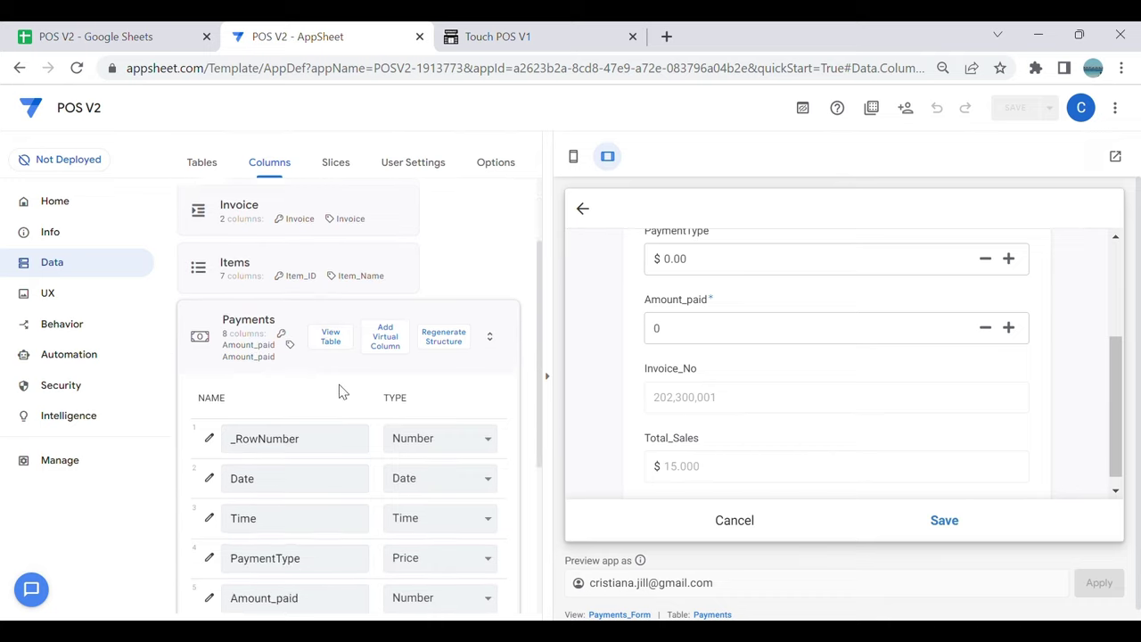
click(323, 321)
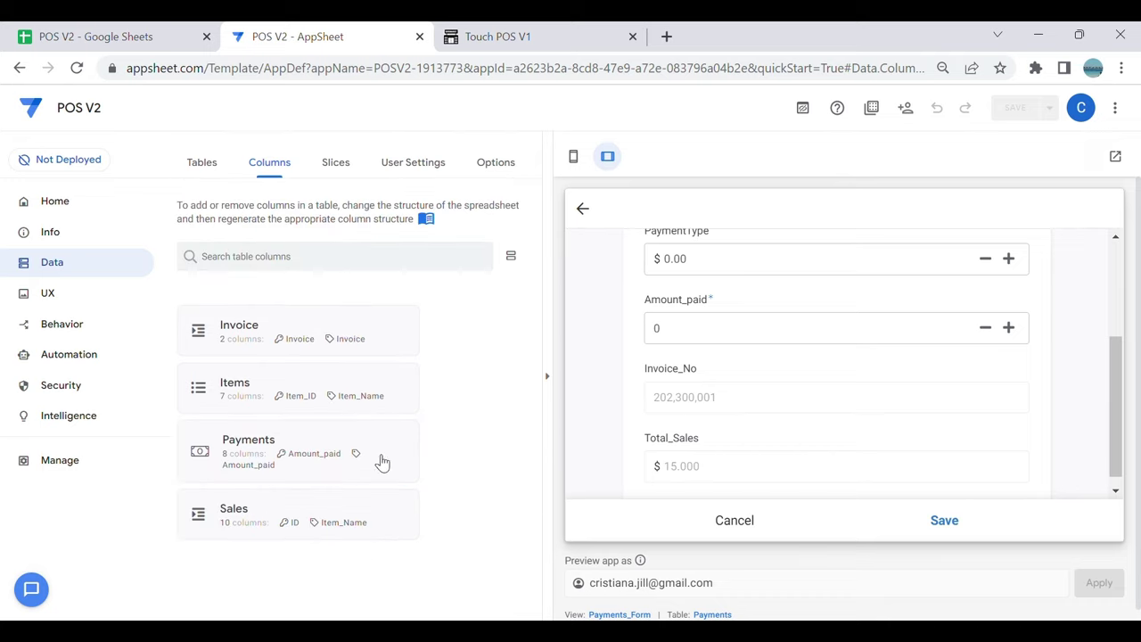
click(357, 516)
scroll(333, 448, down, 1)
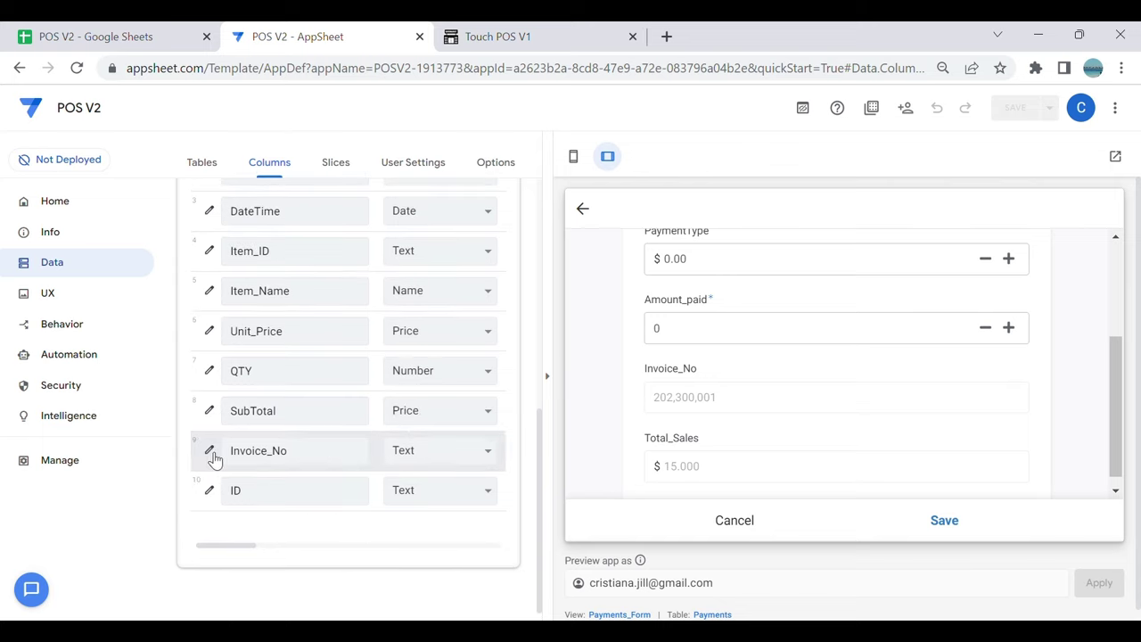
click(428, 453)
click(446, 323)
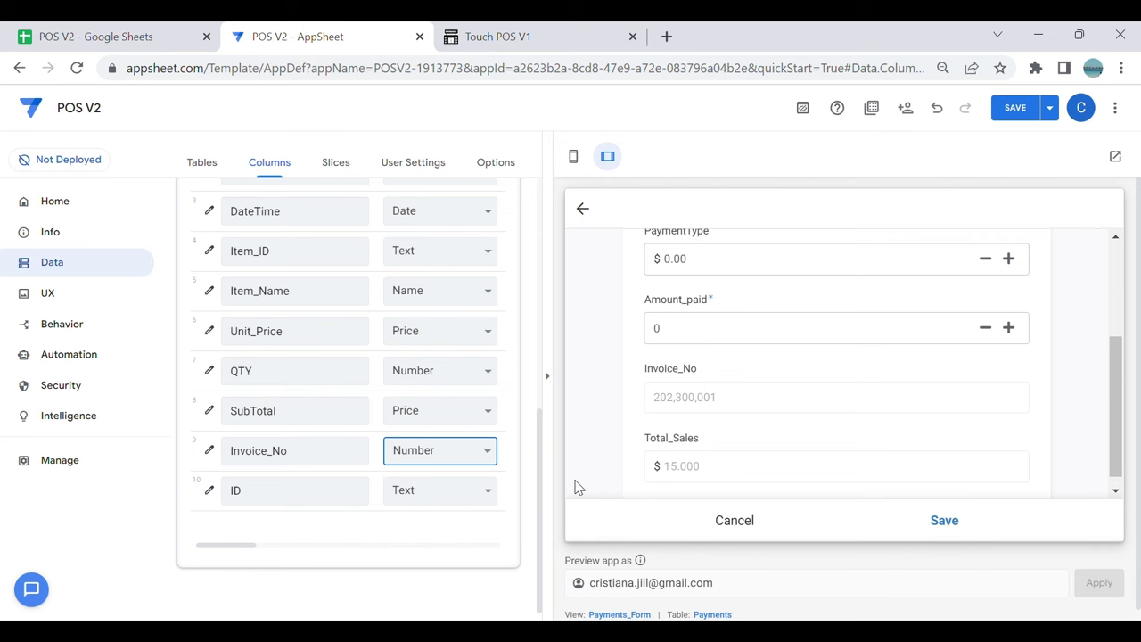
click(209, 450)
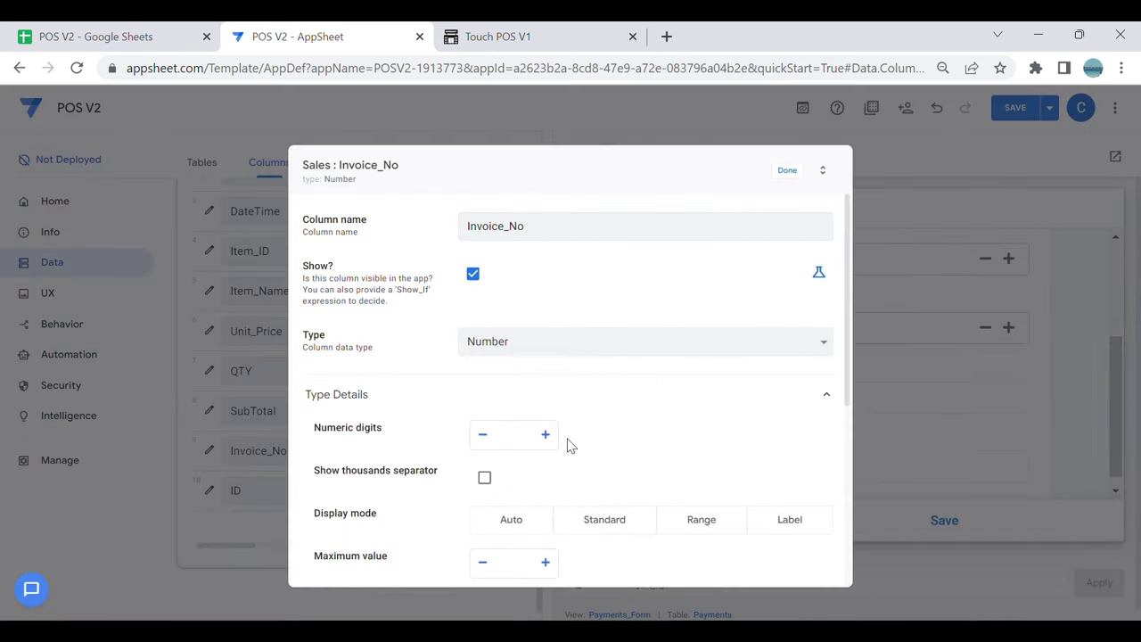
click(790, 171)
click(1023, 108)
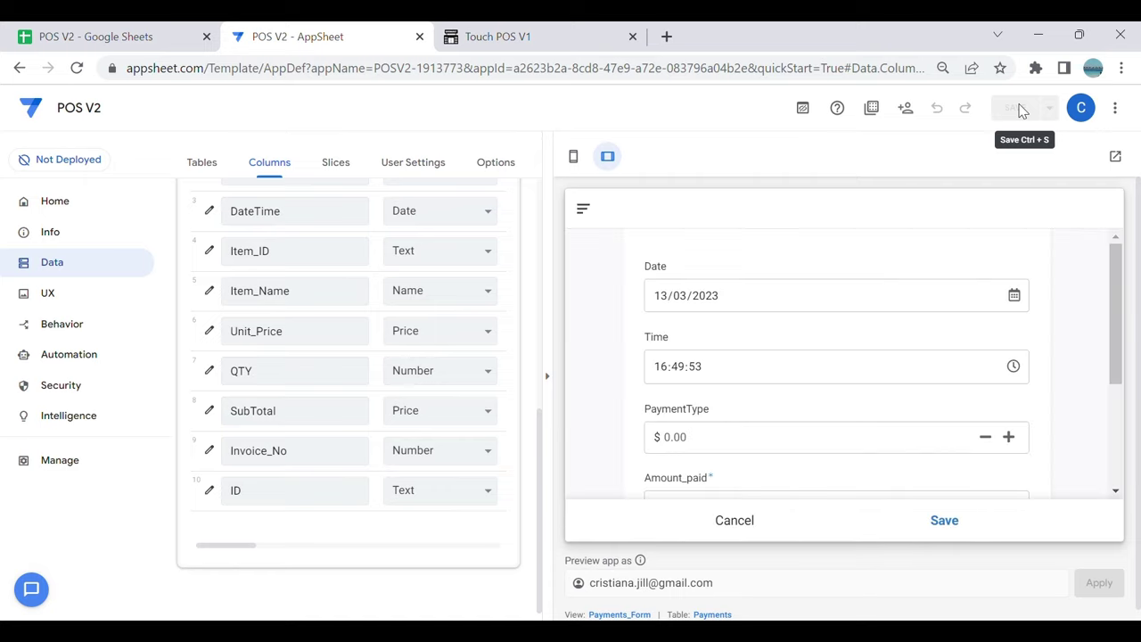
Step: Cancel the payments form in the preview, rerun the confirmed Payments Form action from the POS cart, and check the Invoice_No format
scroll(749, 379, down, 2)
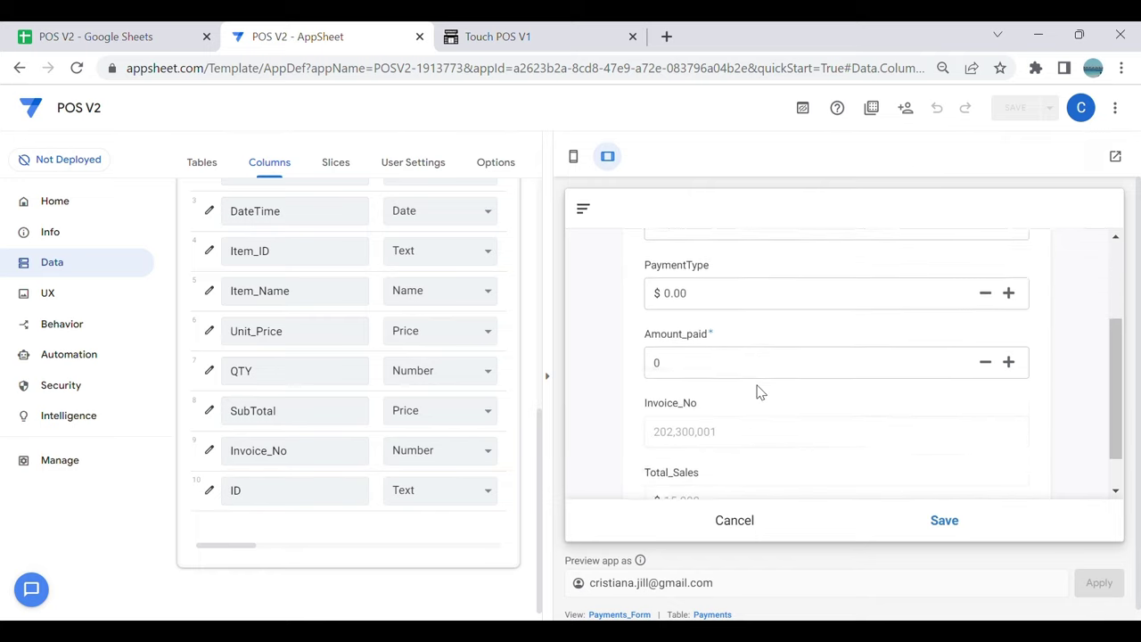
click(753, 523)
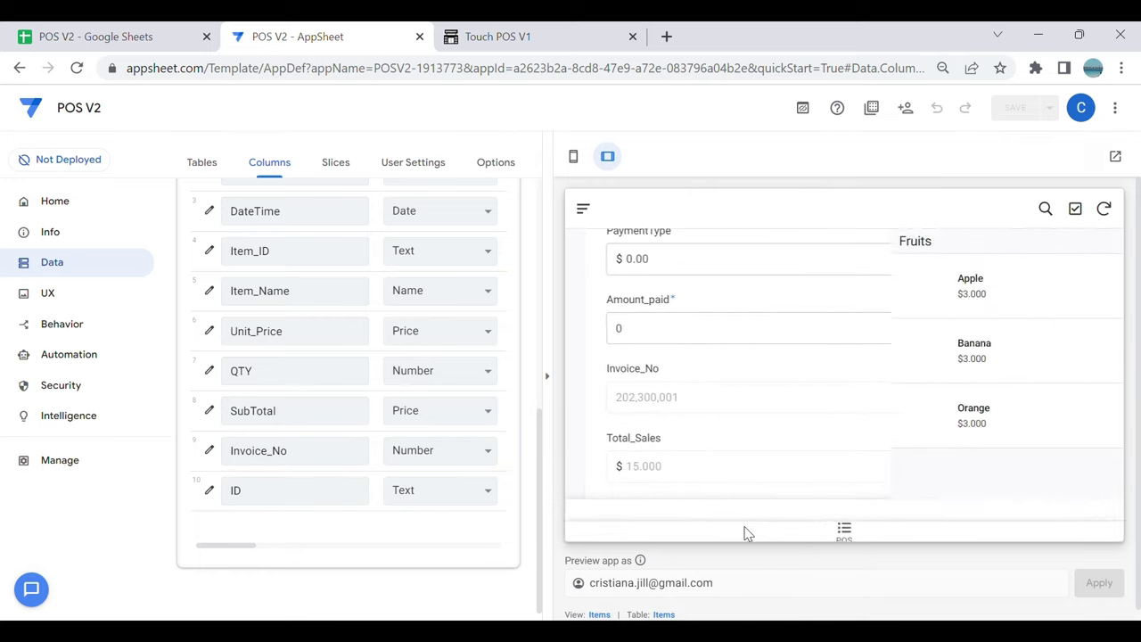
click(863, 521)
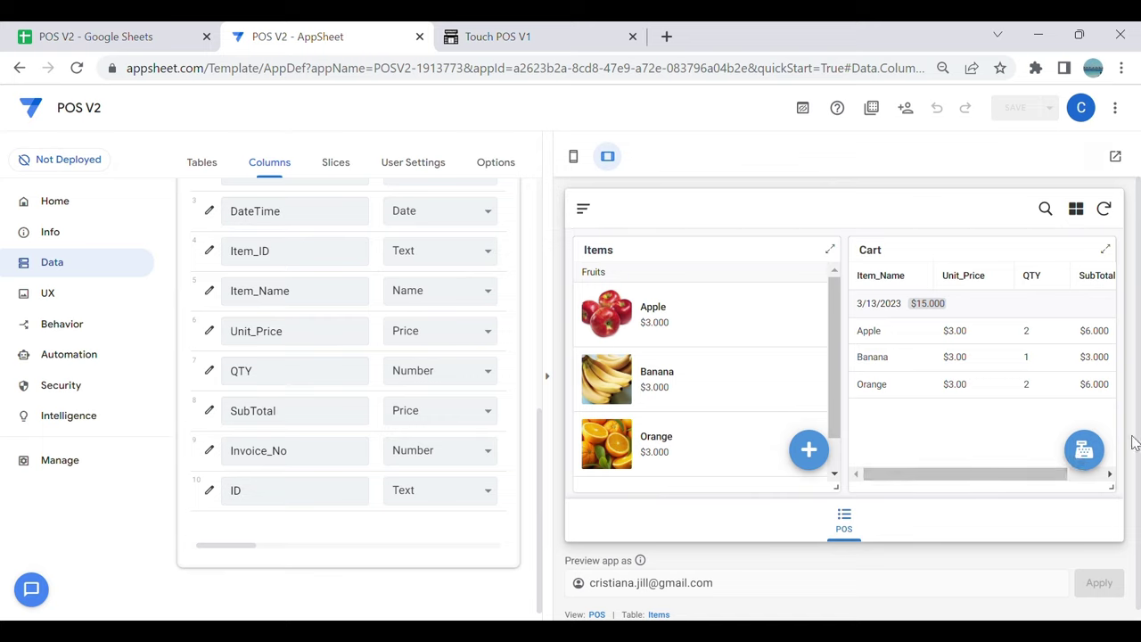
click(1083, 453)
click(908, 396)
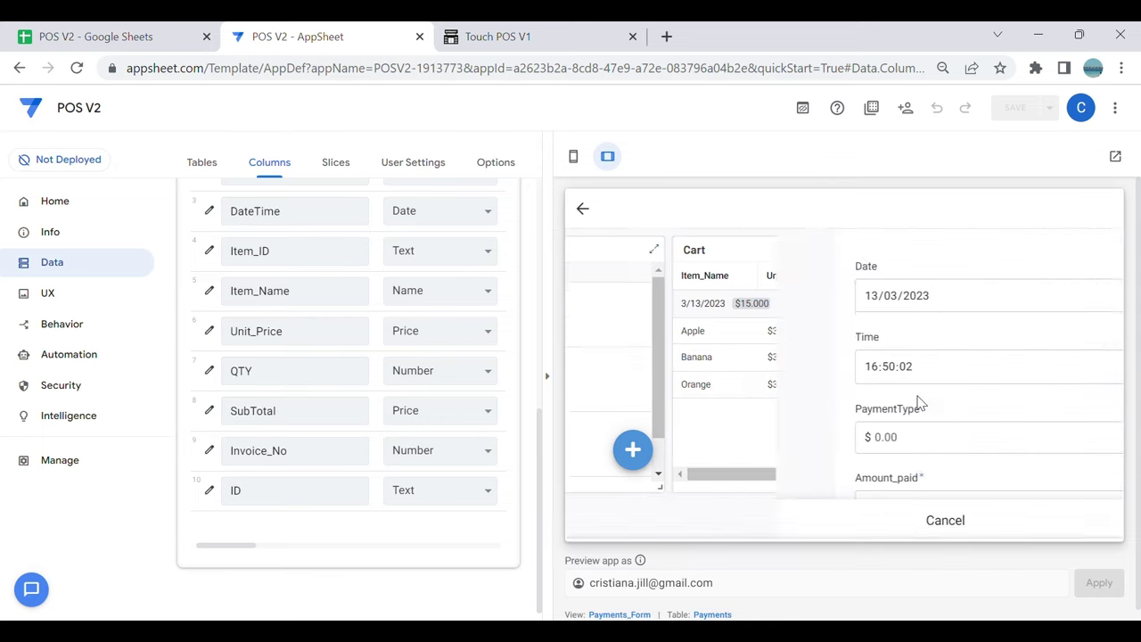
scroll(892, 401, down, 2)
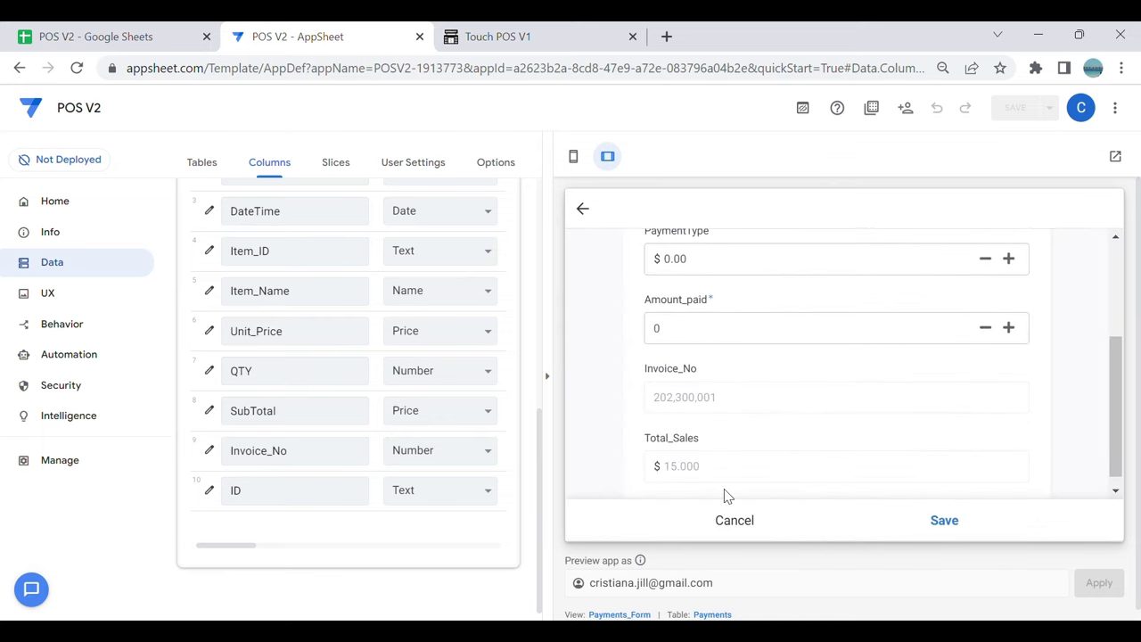
scroll(709, 405, up, 2)
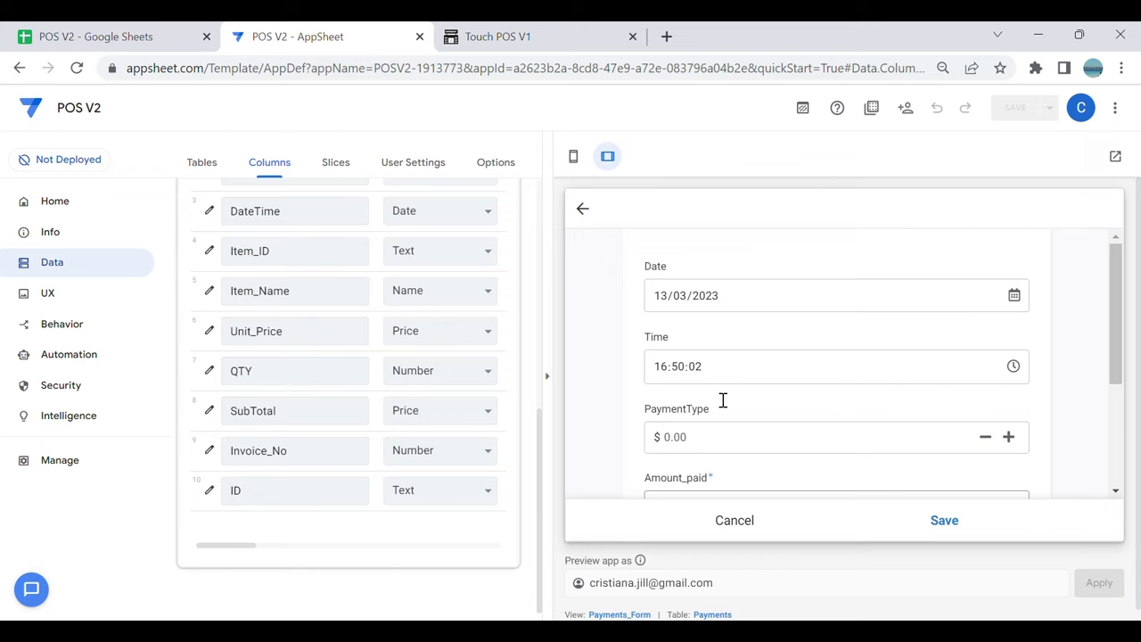
Step: Open the Amount_paid column's settings in the Payments table and set its type to Price
click(710, 614)
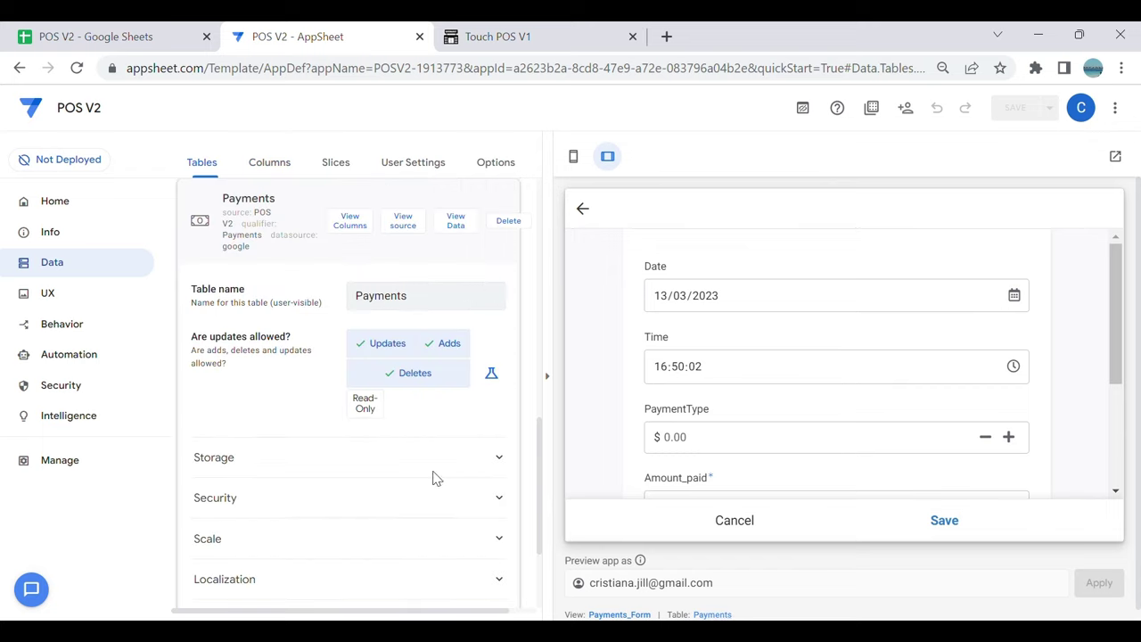
click(354, 223)
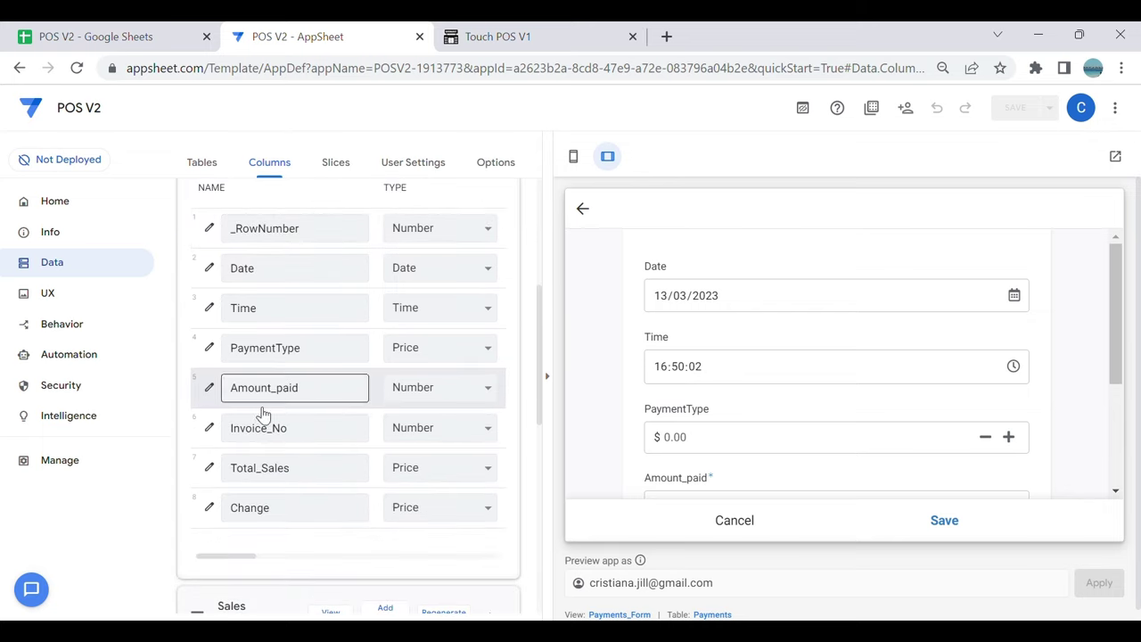
click(227, 389)
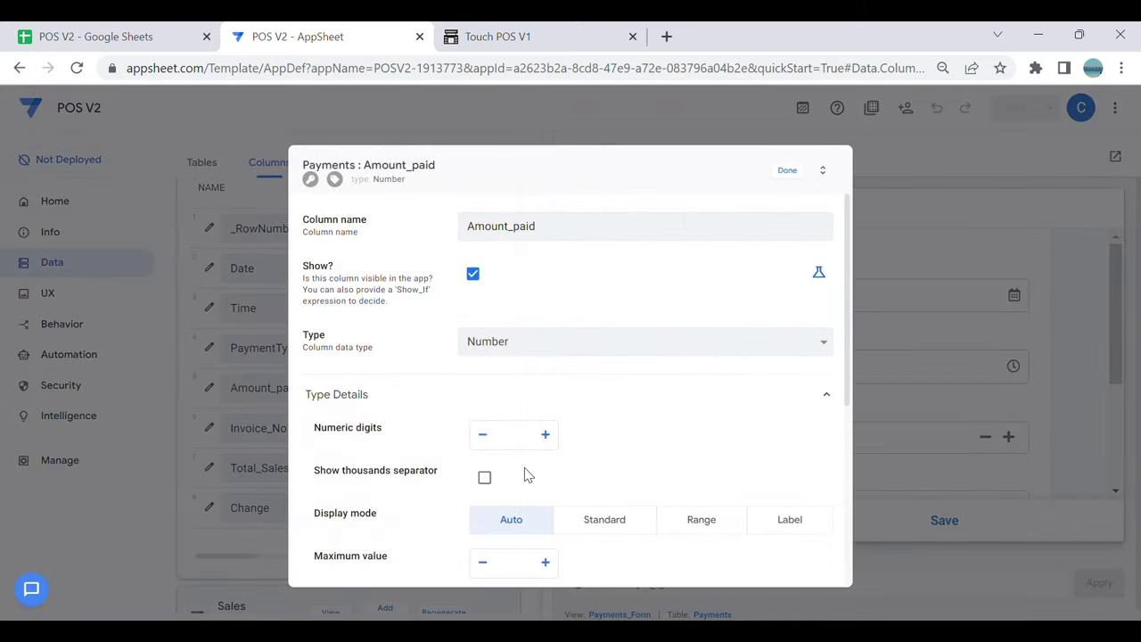
scroll(526, 475, down, 2)
scroll(560, 349, up, 2)
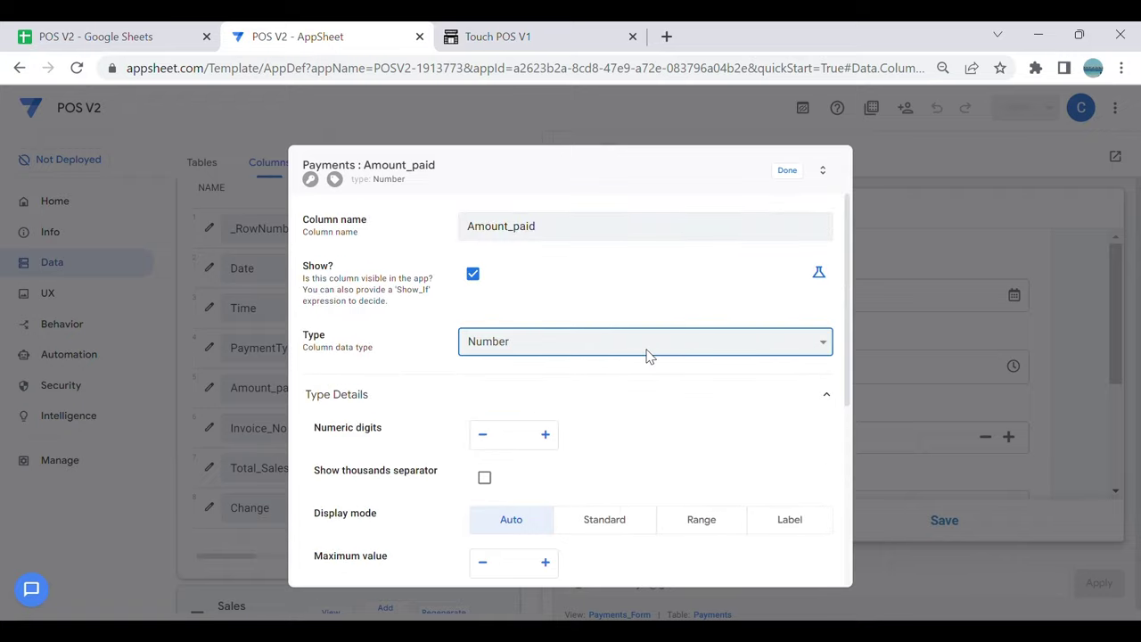
key(Down)
key(Down)
key(Down)
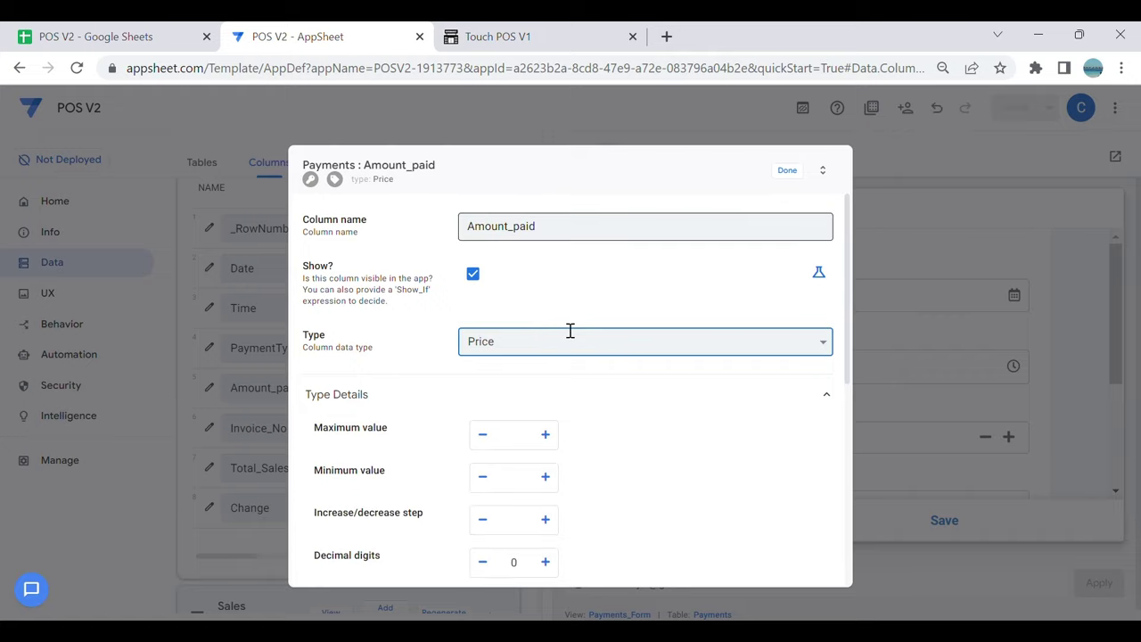
Step: Give the Amount_paid column 3 decimal digits and the $ currency symbol, then check the field in the previewed payments form
scroll(565, 499, down, 1)
click(556, 477)
scroll(563, 492, down, 3)
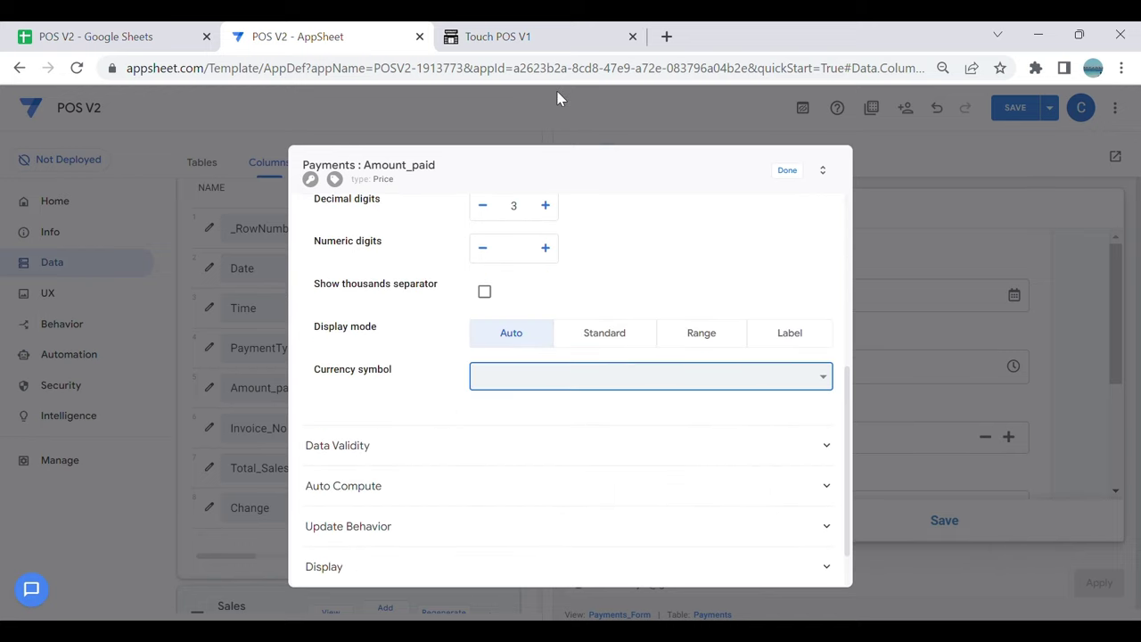
text($)
click(791, 173)
scroll(686, 453, down, 1)
scroll(691, 428, down, 1)
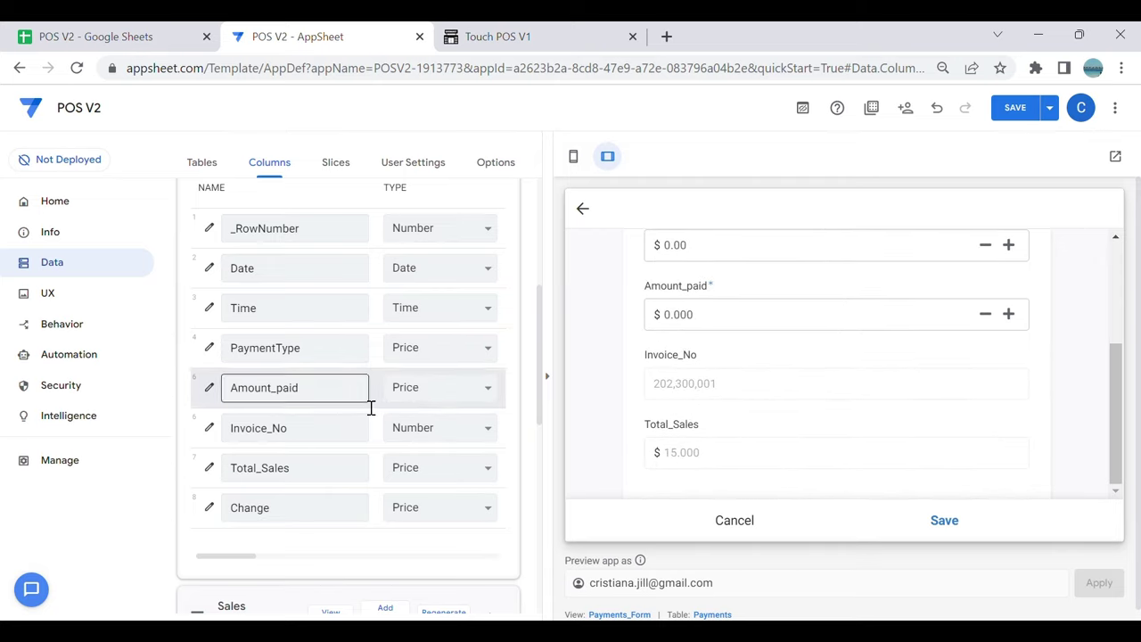
Step: Turn off the thousands separator for the Payments table's Invoice_No column and save the app
click(211, 428)
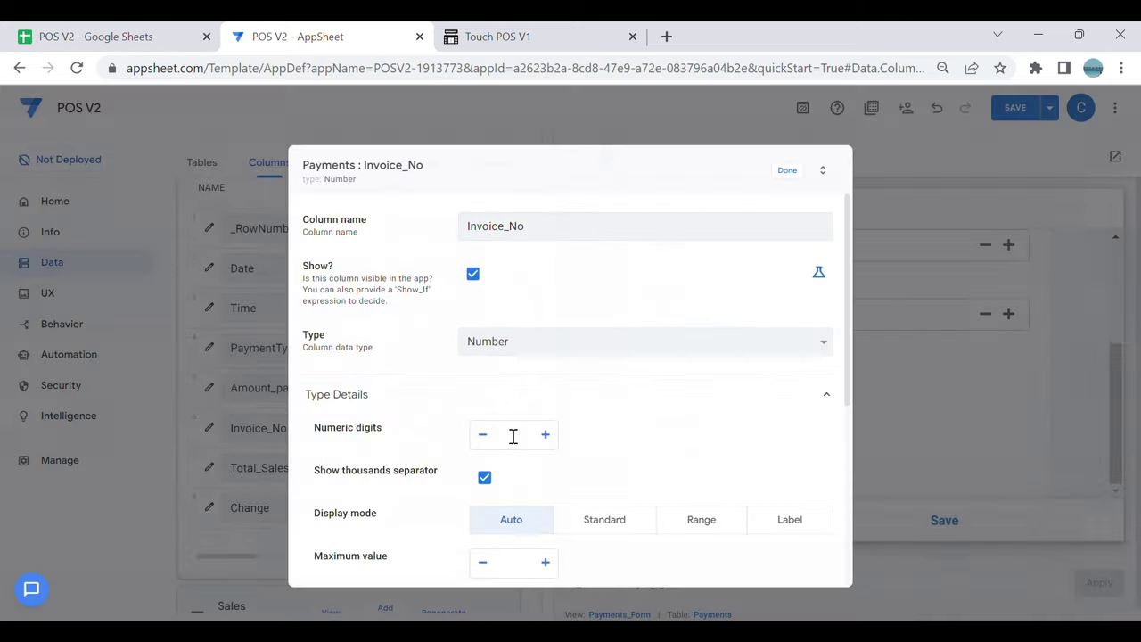
click(484, 479)
click(787, 170)
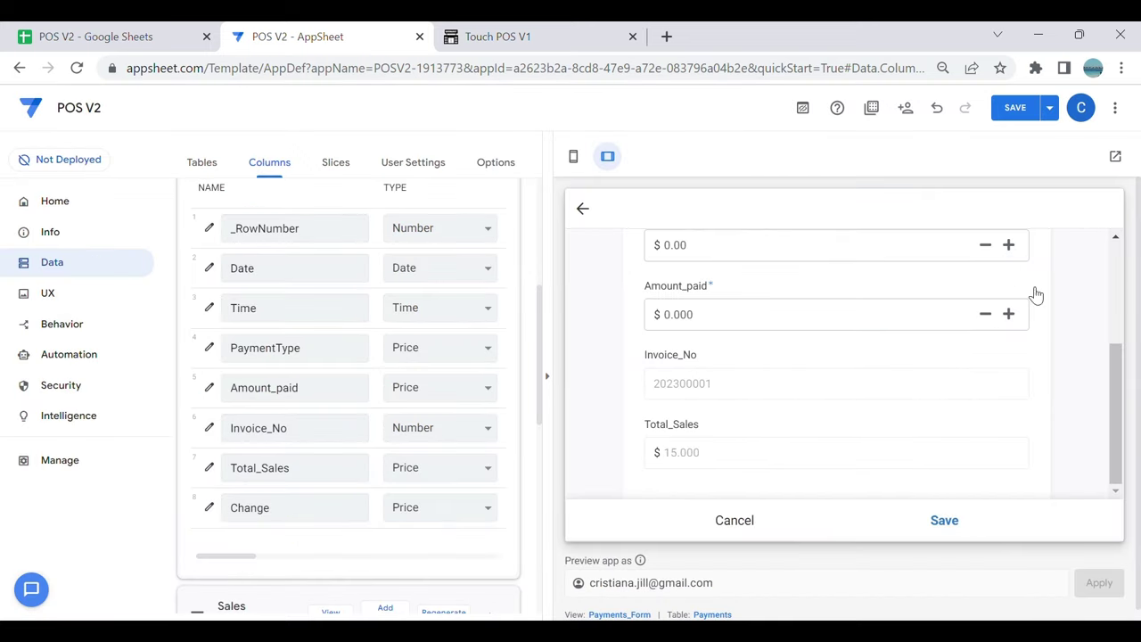
click(1034, 114)
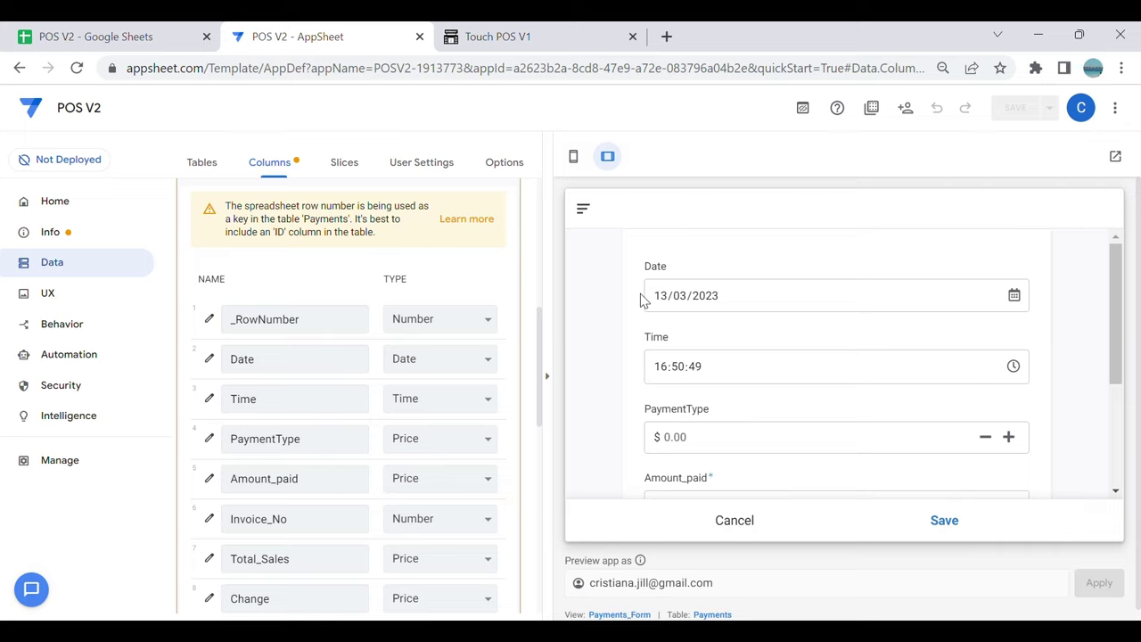
Step: Cancel the previewed form, reopen it from the cart with the confirmed Payments Form action, and examine the Amount_paid and Invoice_No fields
scroll(713, 433, down, 1)
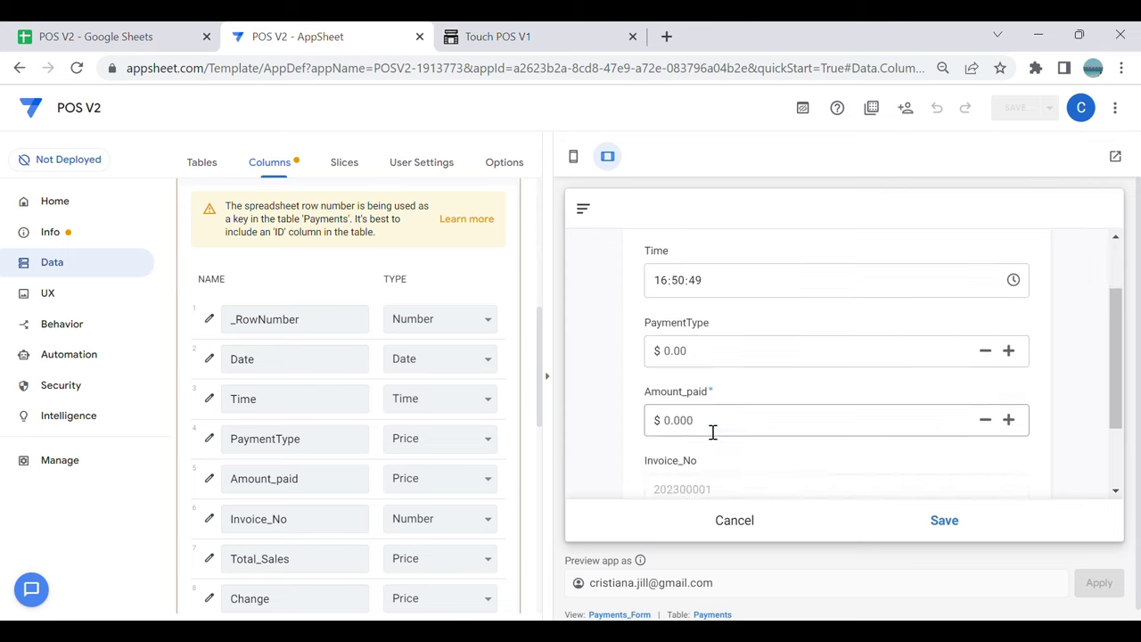
click(736, 521)
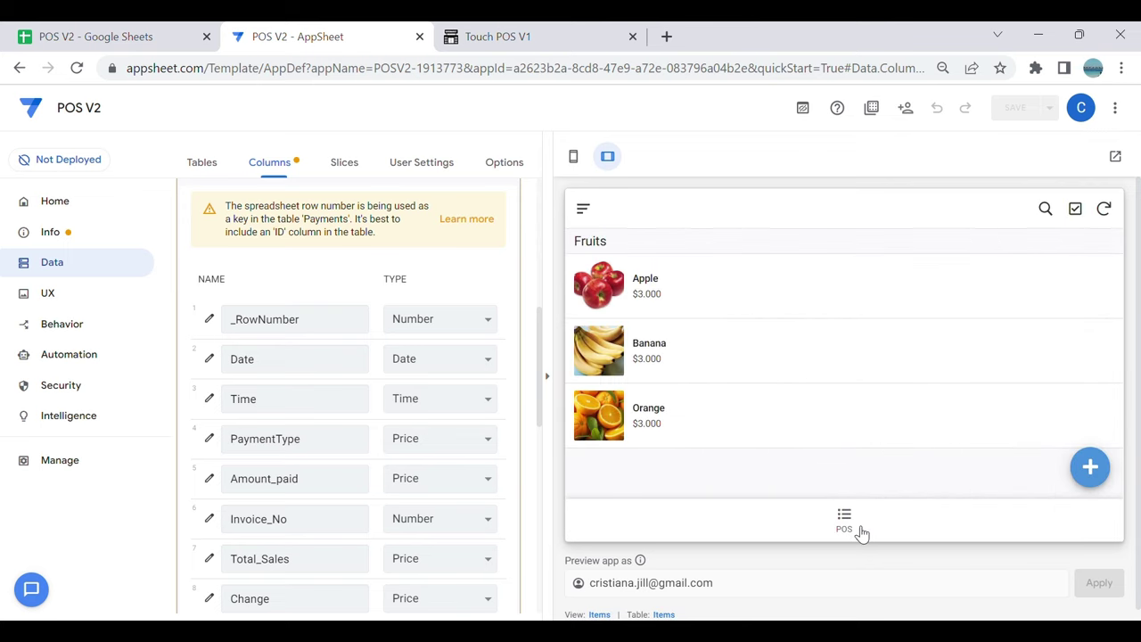
click(858, 529)
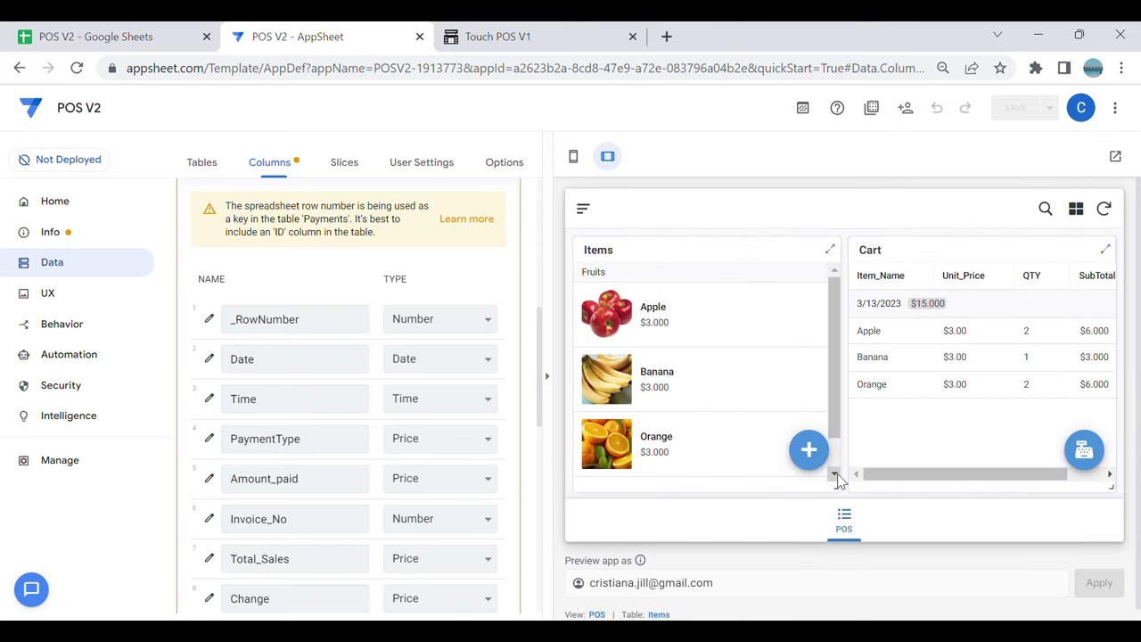
click(1082, 453)
click(947, 398)
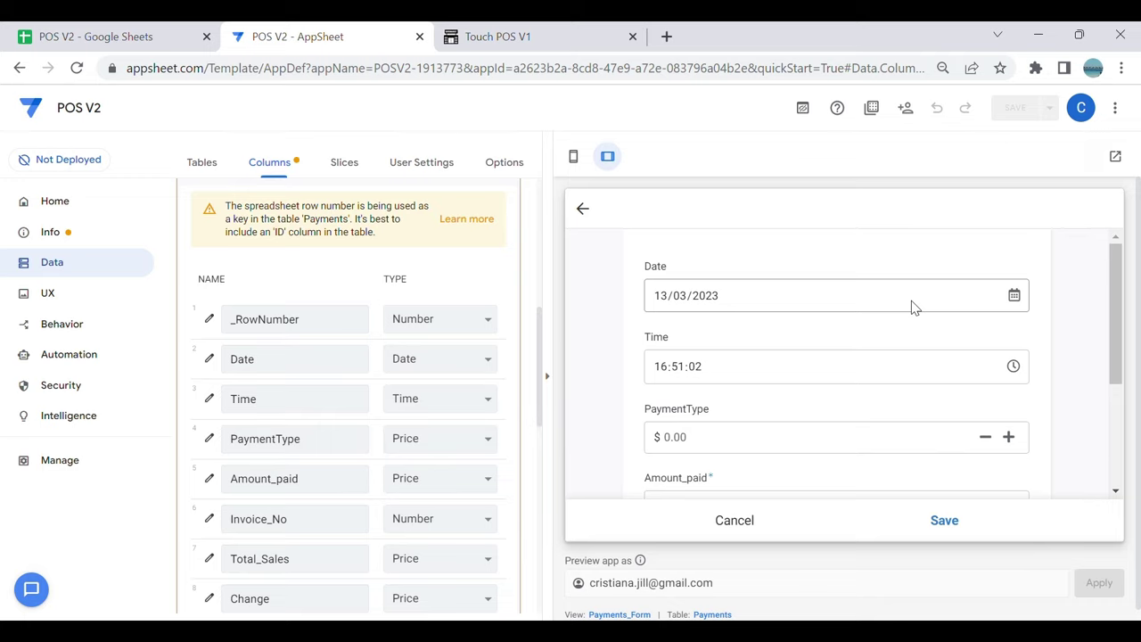
scroll(713, 369, down, 2)
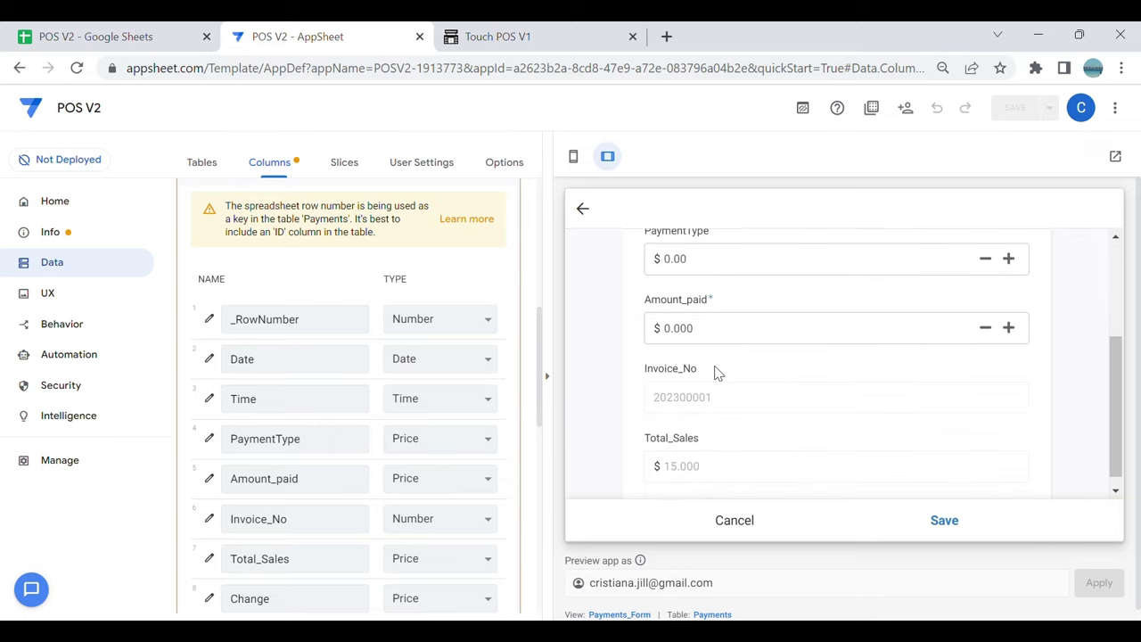
scroll(713, 369, up, 1)
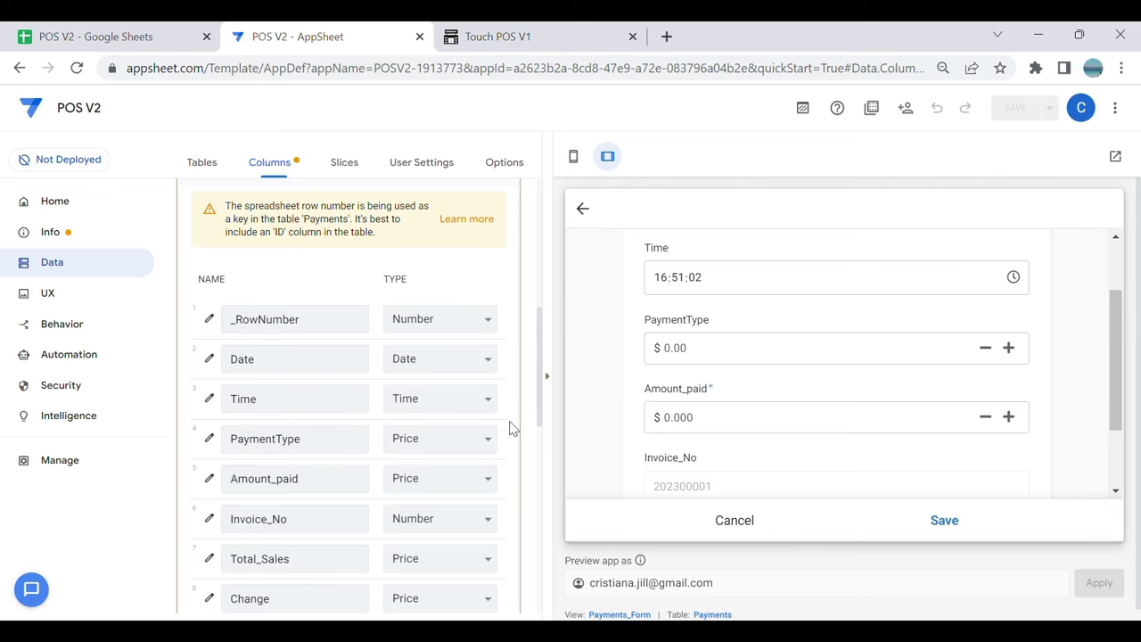
Step: Set the PaymentType column's type to Enum in the Payments table
click(549, 378)
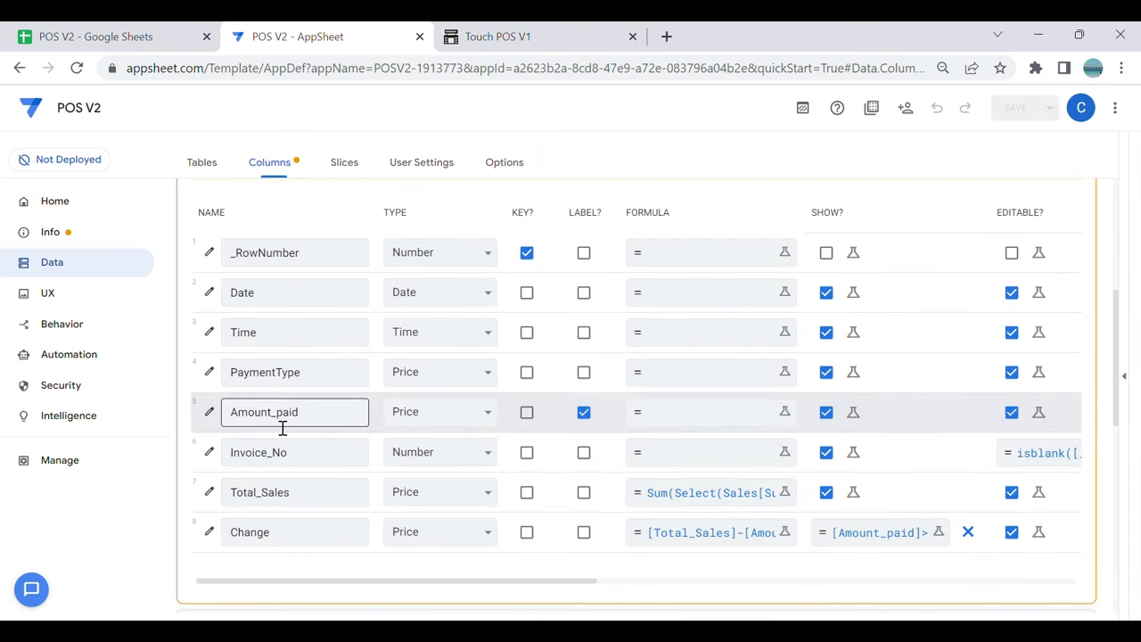
click(472, 374)
key(e)
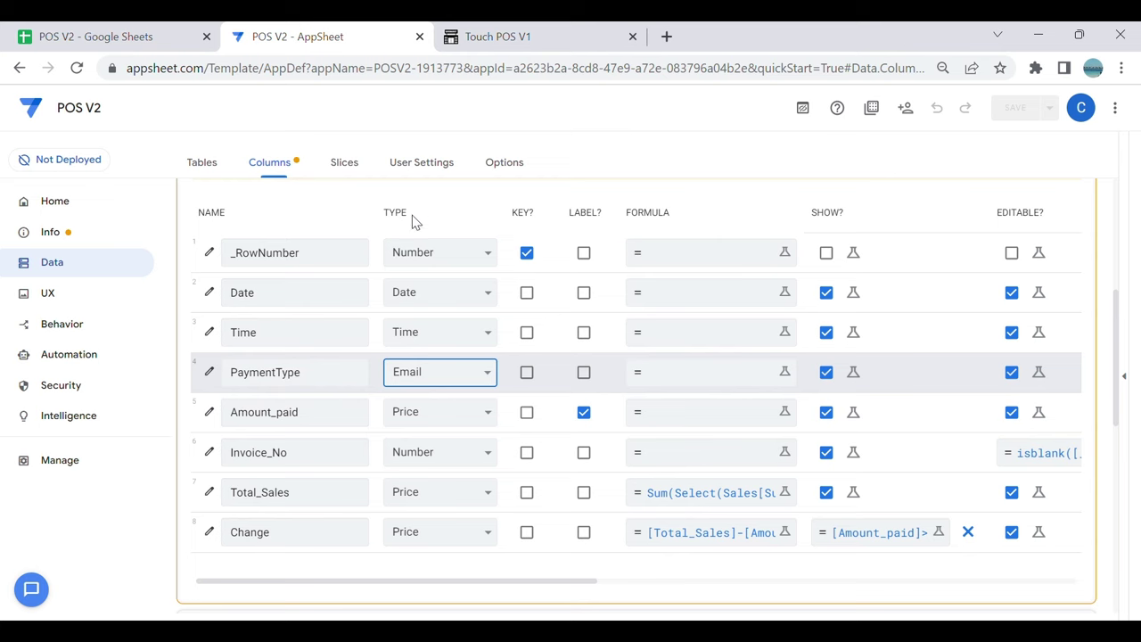
key(e)
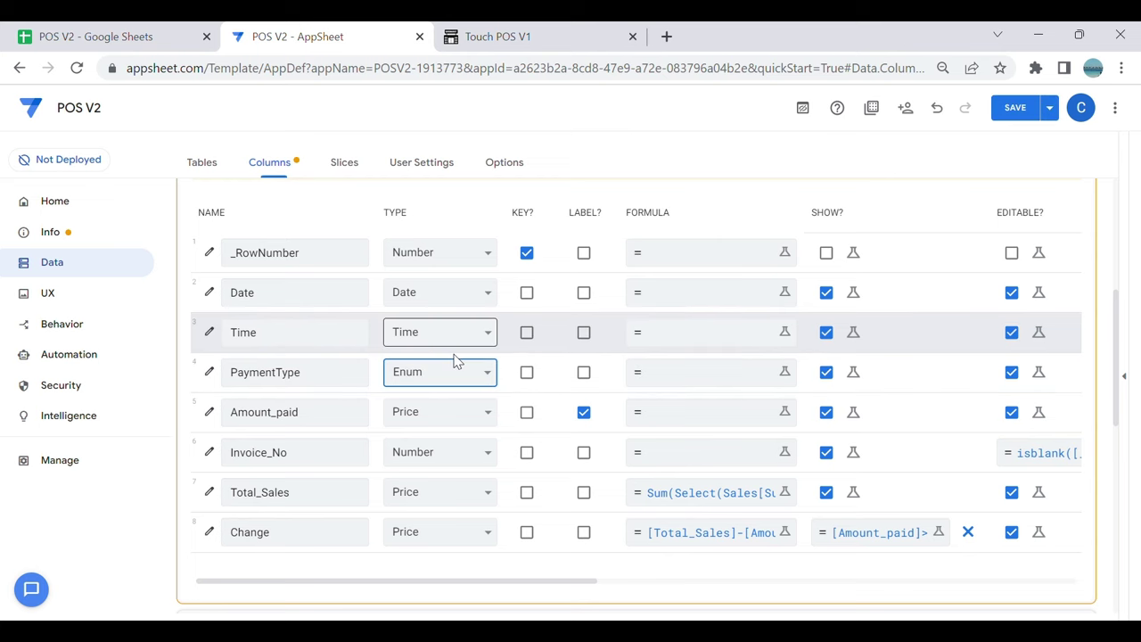
Step: Add the values Cash and Card to the PaymentType column and set its input mode to Dropdown
click(209, 372)
click(492, 439)
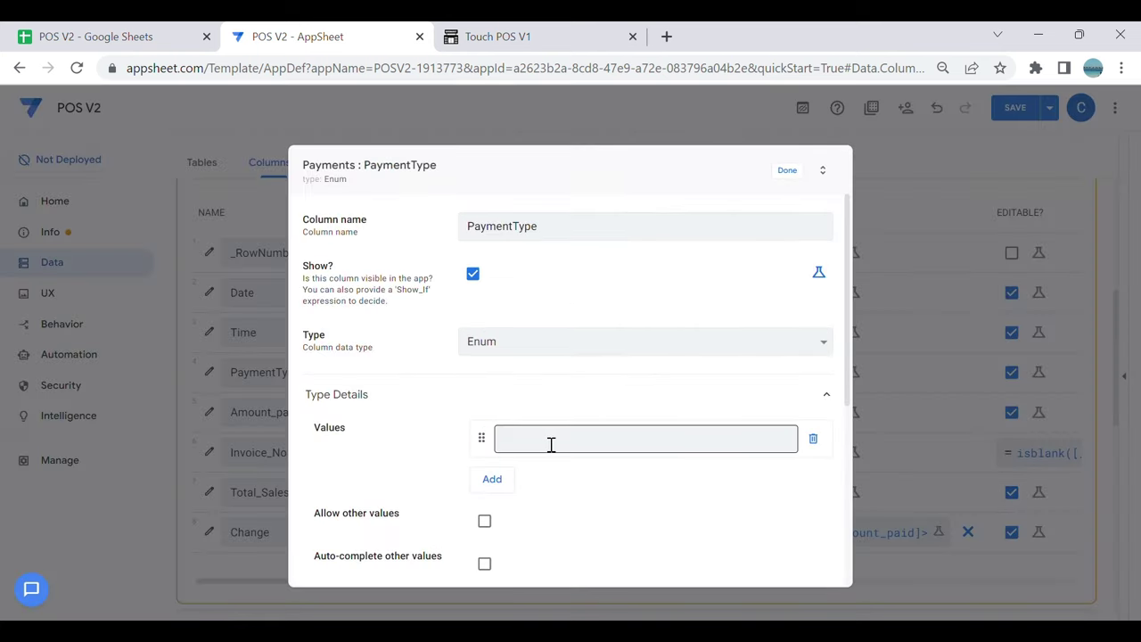
click(553, 445)
text(Cash)
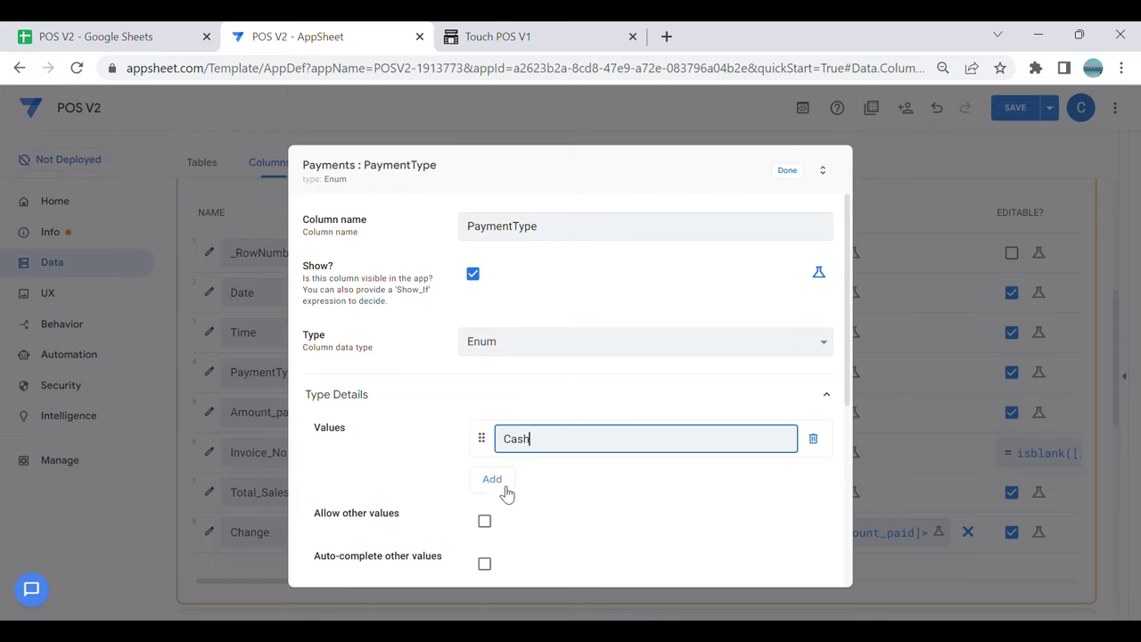
click(504, 488)
text(Card)
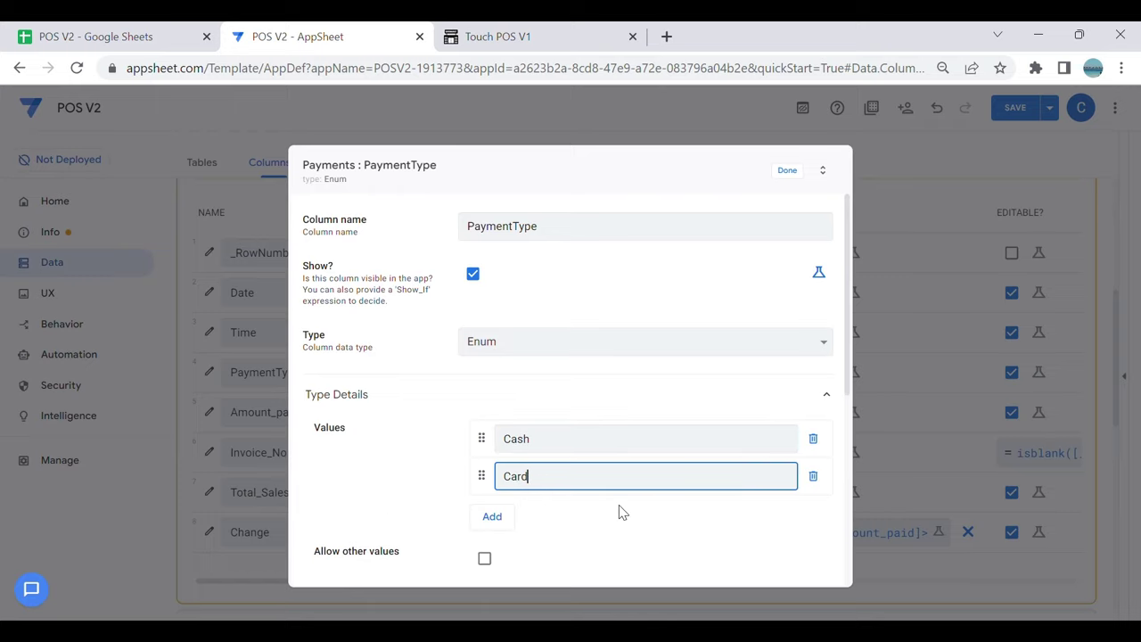
scroll(616, 508, down, 2)
click(772, 505)
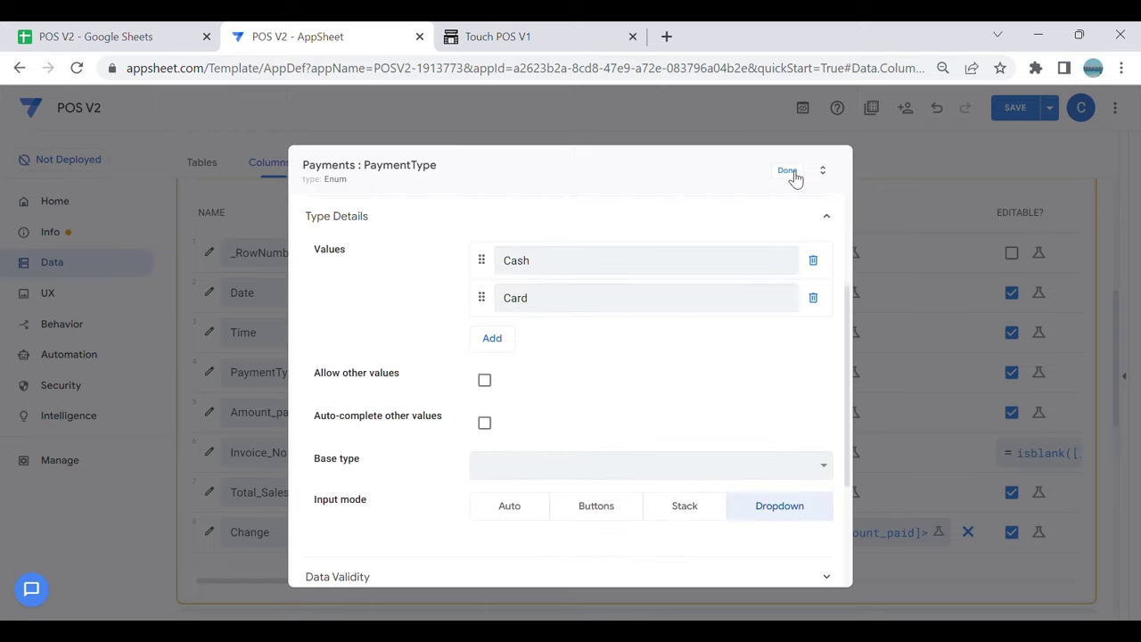
click(788, 171)
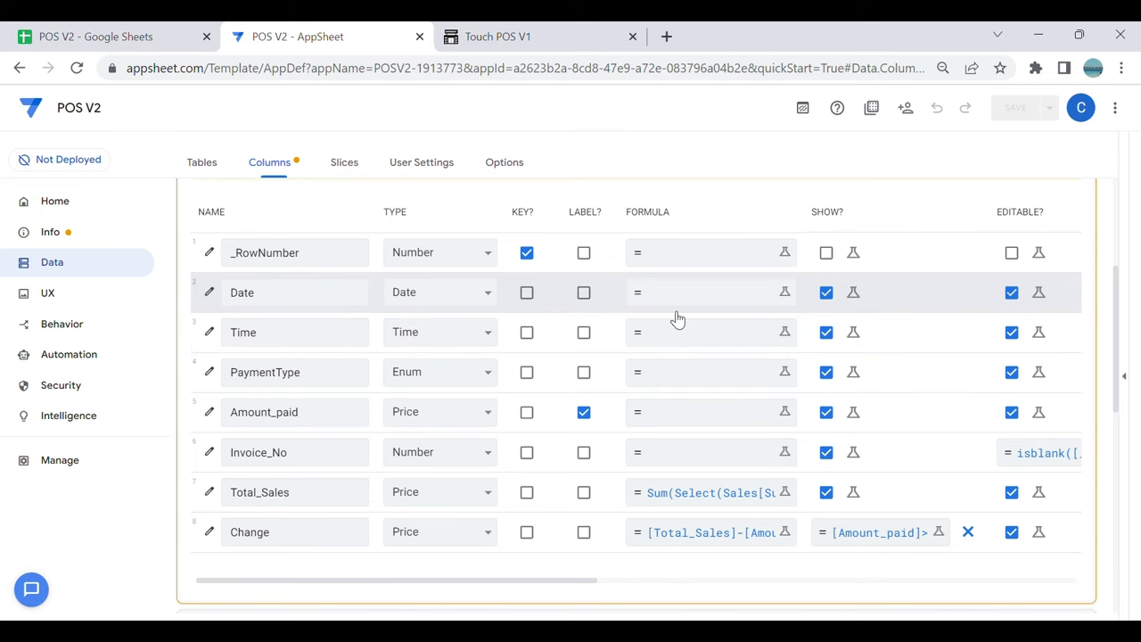
Step: Check the Payments Date column's initial value, then give the column the Editable_If expression isblank([_this]) and copy the expression for reuse
click(210, 293)
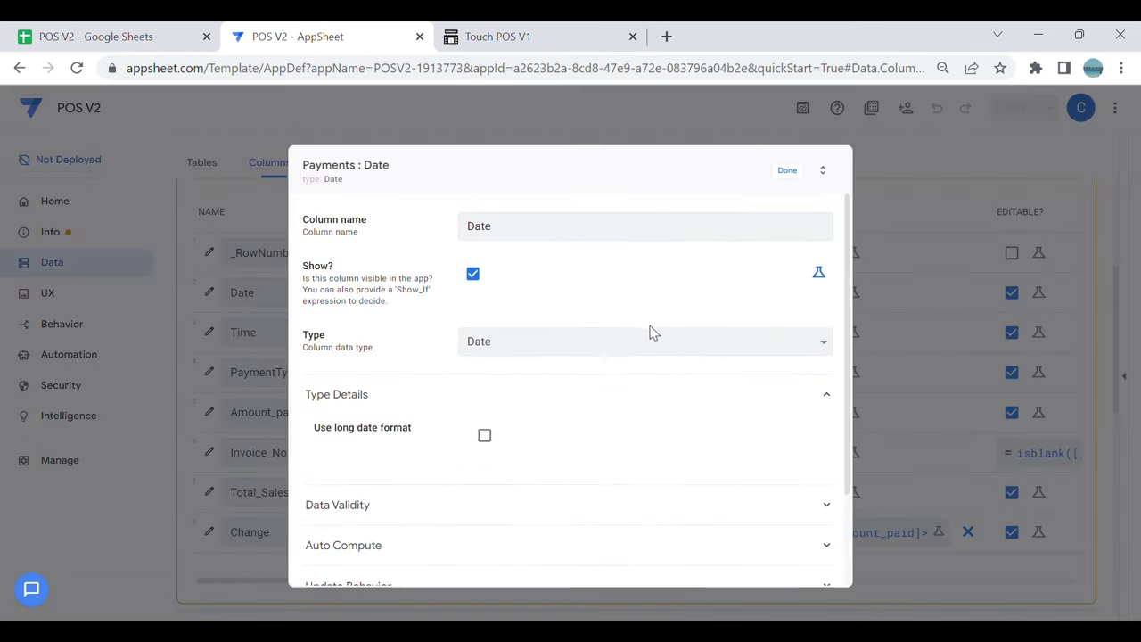
click(448, 545)
scroll(563, 491, down, 3)
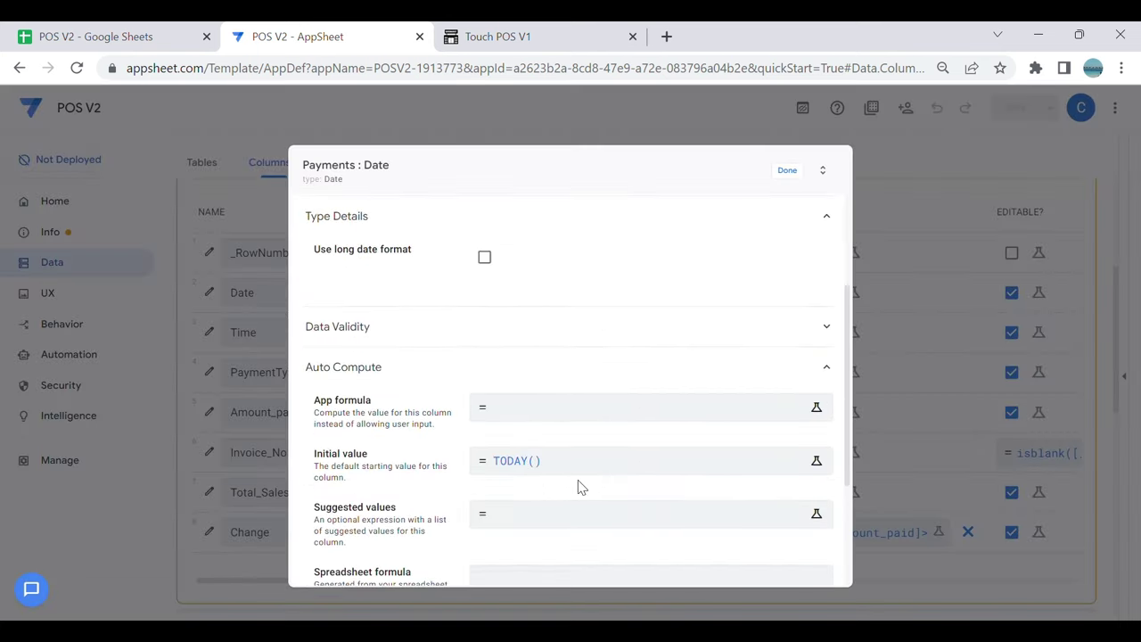
scroll(552, 419, up, 3)
scroll(576, 451, down, 4)
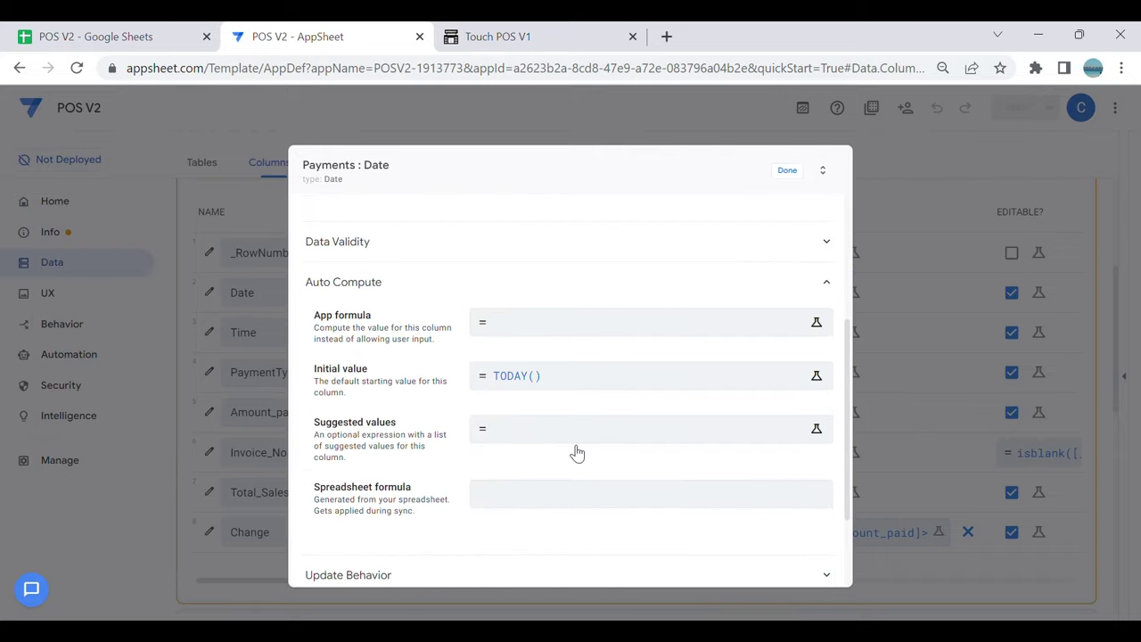
click(728, 456)
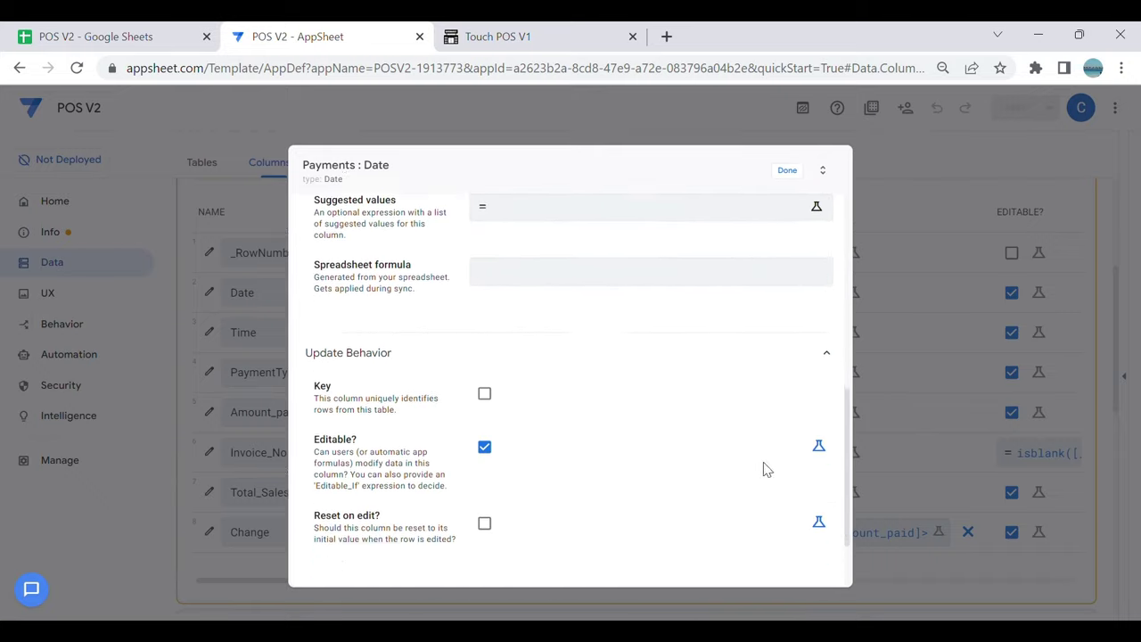
click(818, 383)
click(731, 390)
text(is)
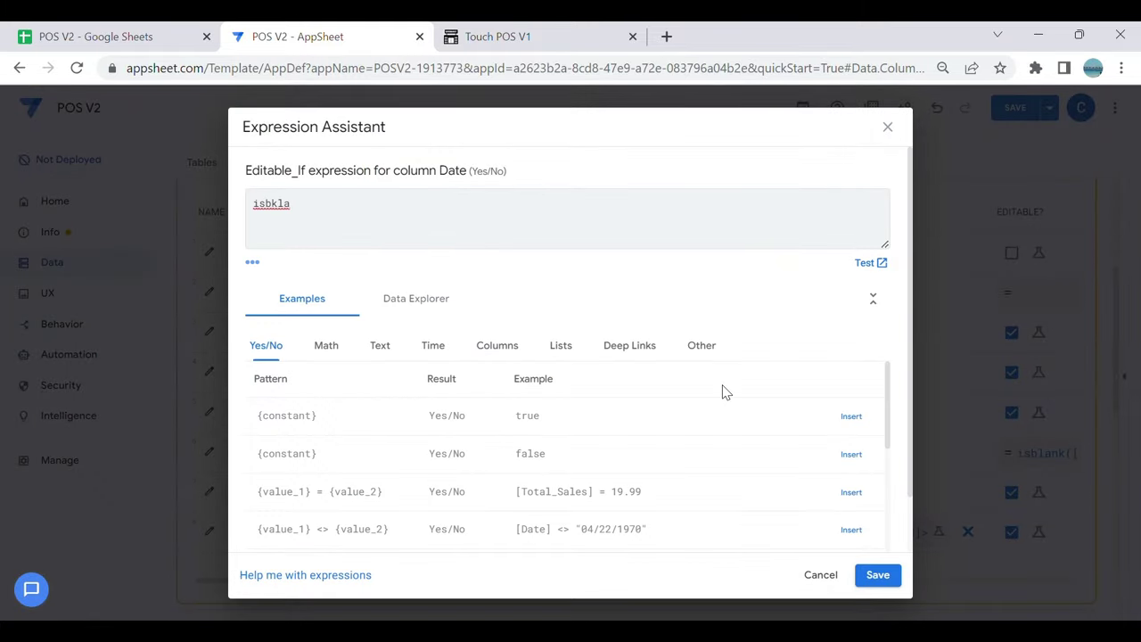
text(blank([_this)
key(ctrl+a)
key(ctrl+c)
click(877, 575)
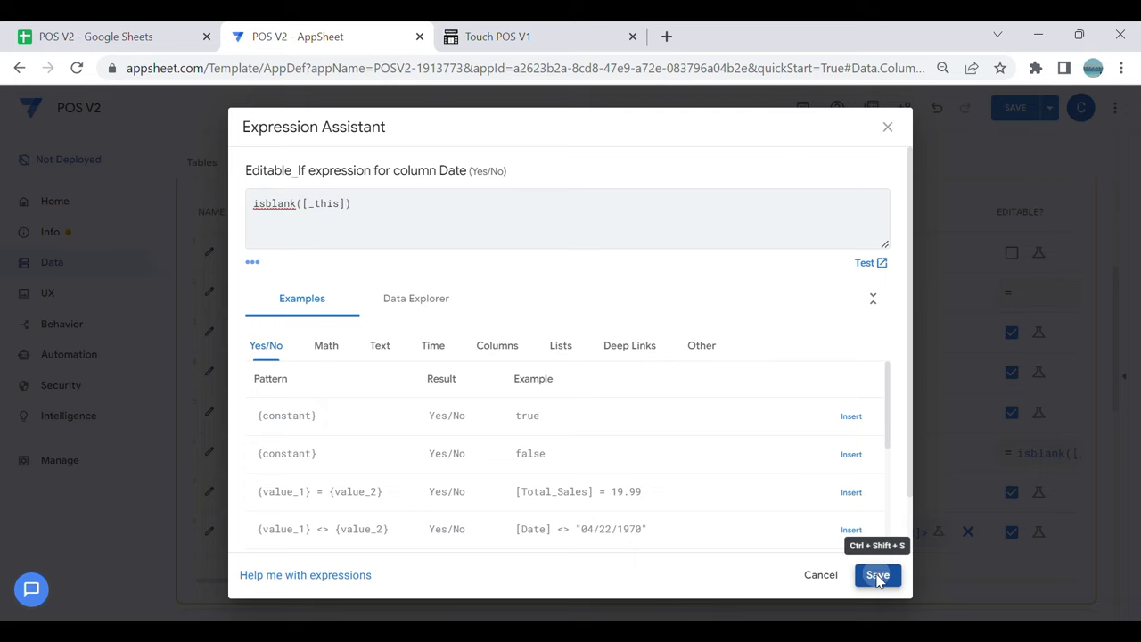
click(787, 171)
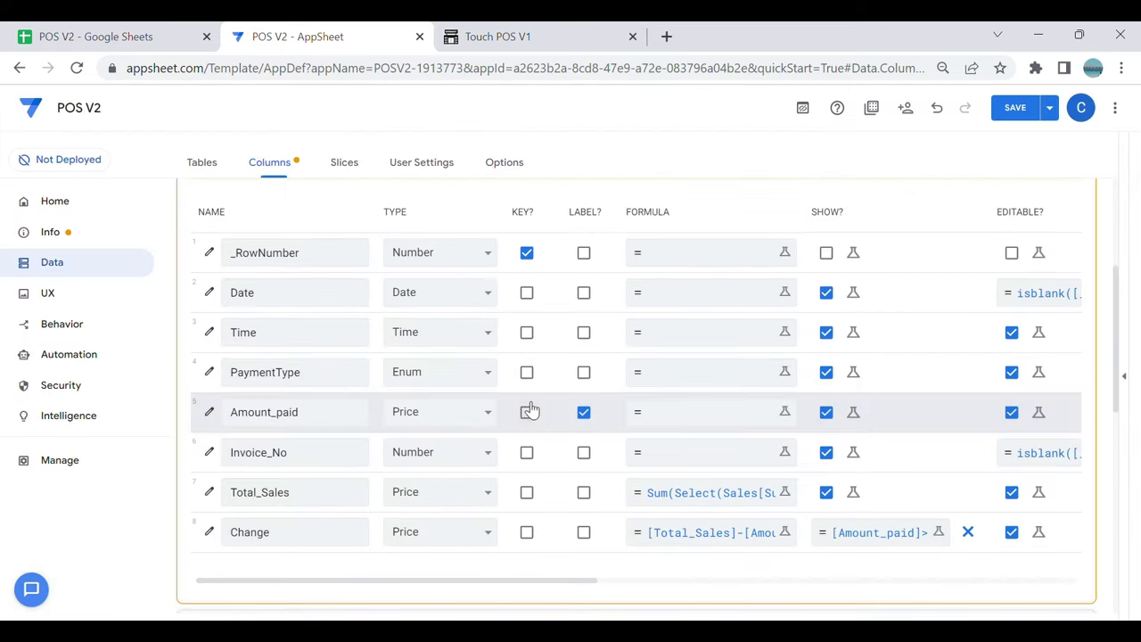
Step: Give the Payments table's Time column the Editable_If expression isblank([_this]) and check its initial value formula
click(210, 333)
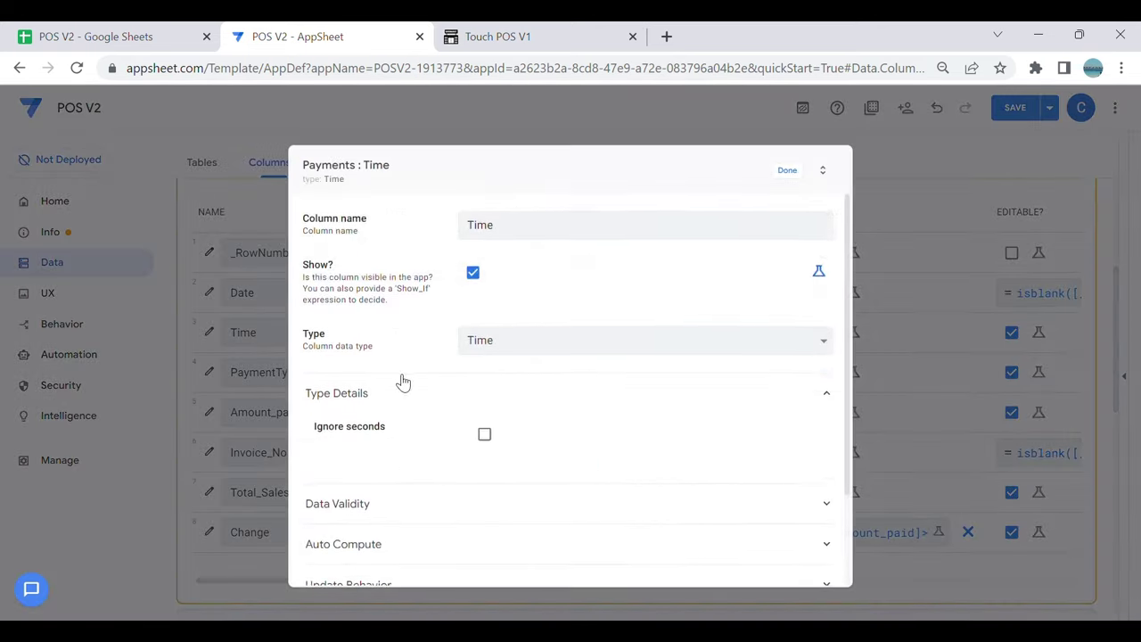
scroll(400, 379, down, 1)
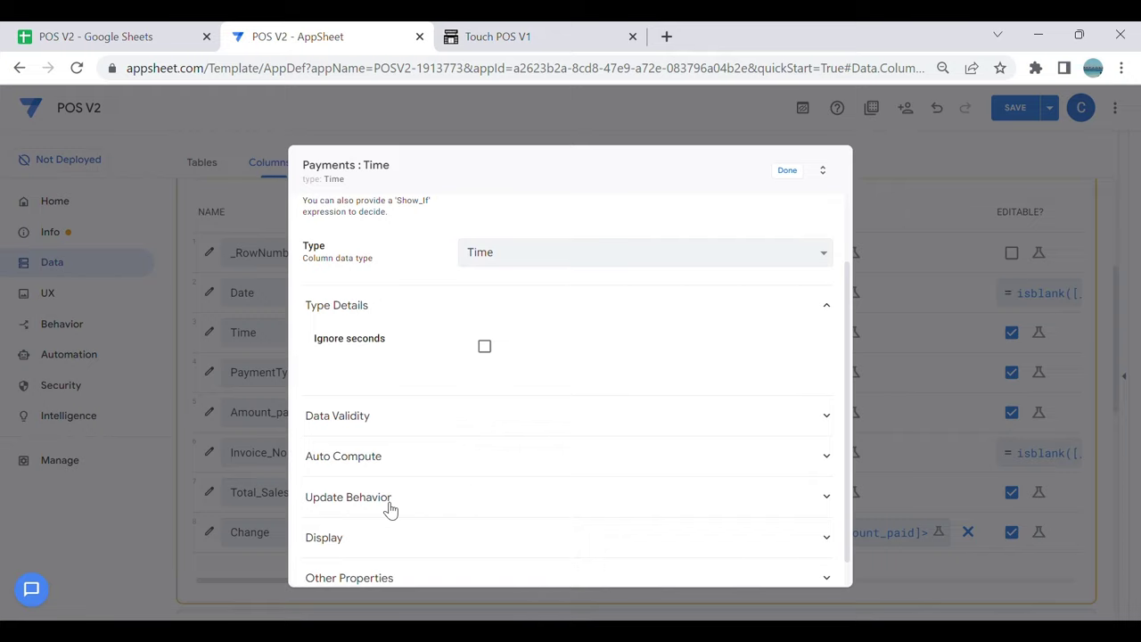
click(423, 510)
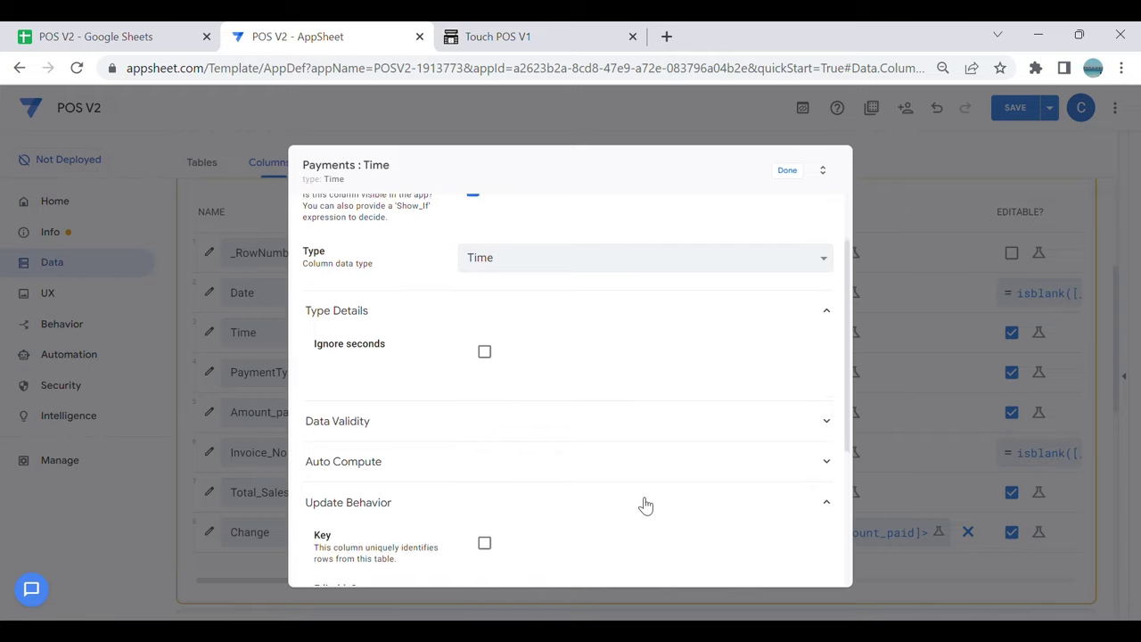
scroll(665, 478, down, 1)
scroll(664, 478, down, 1)
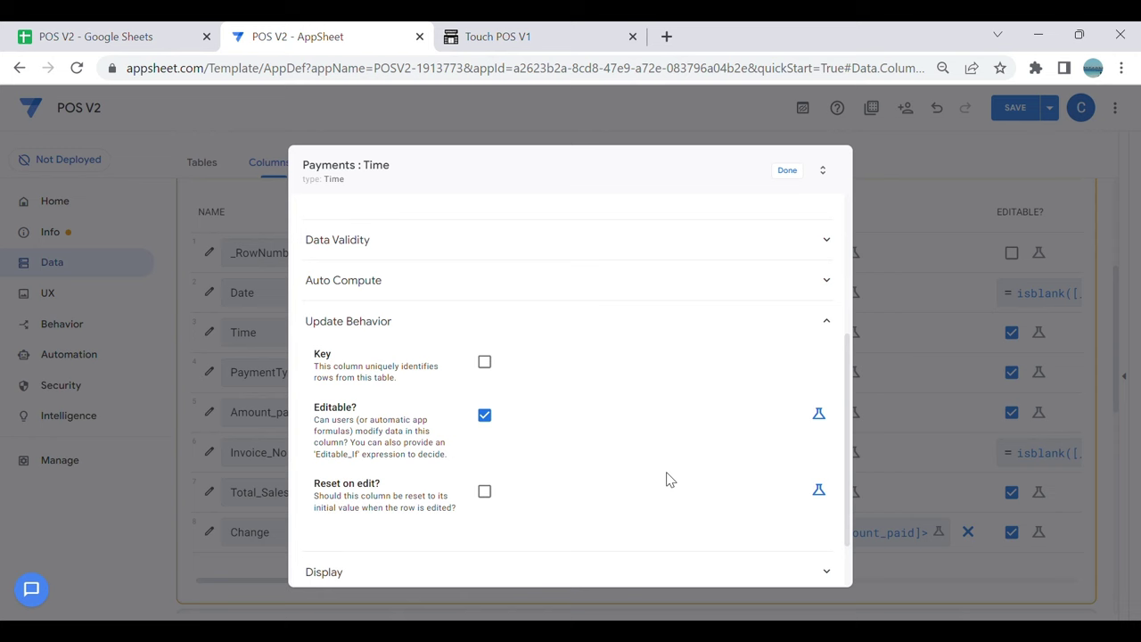
click(820, 414)
click(732, 428)
key(ctrl+v)
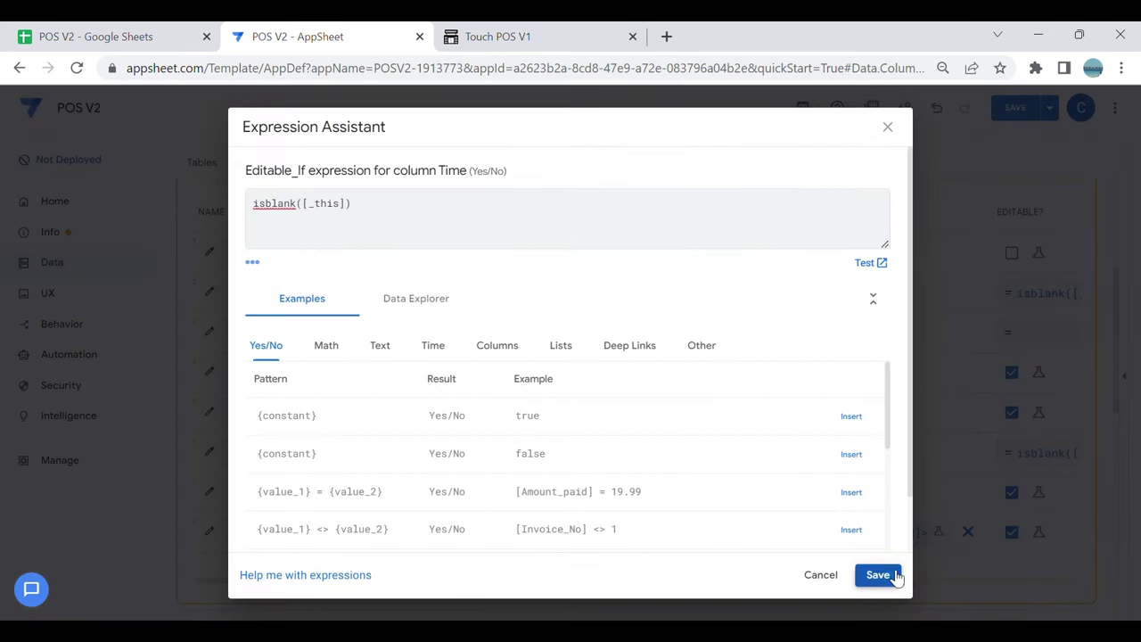
click(881, 575)
click(532, 292)
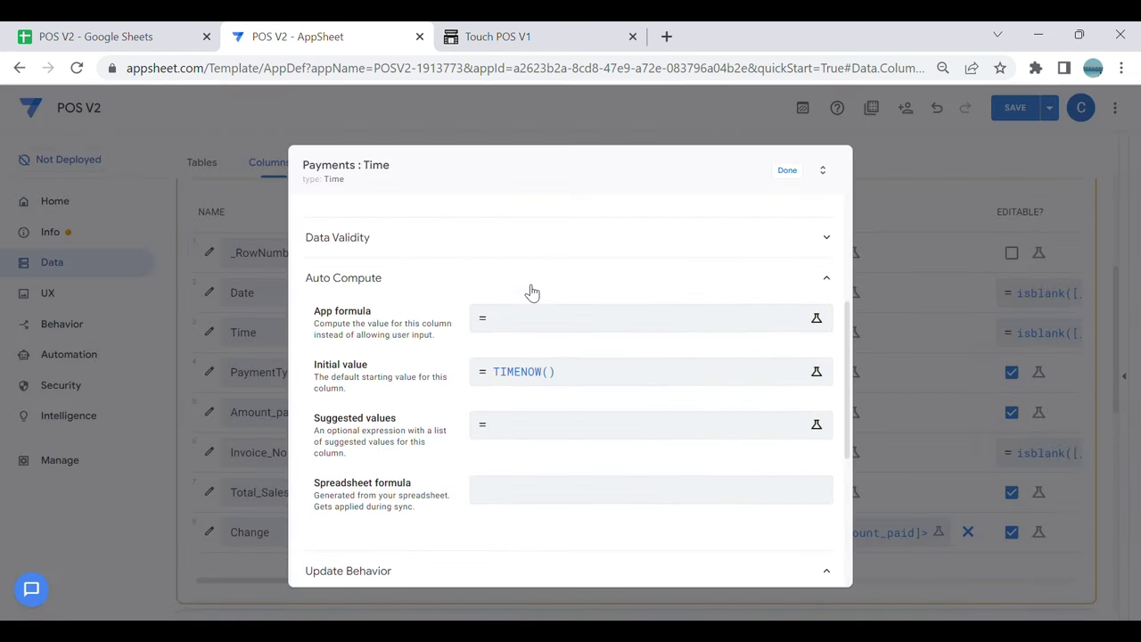
click(790, 174)
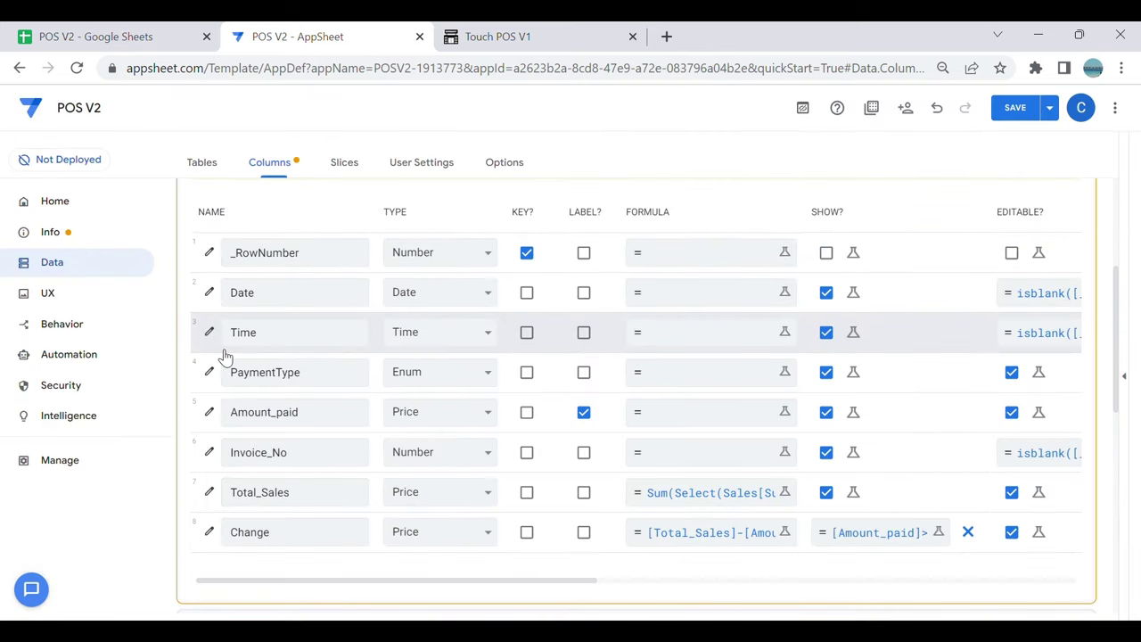
Step: Reopen the Date column's settings for a quick check, close them, and save the app
click(210, 291)
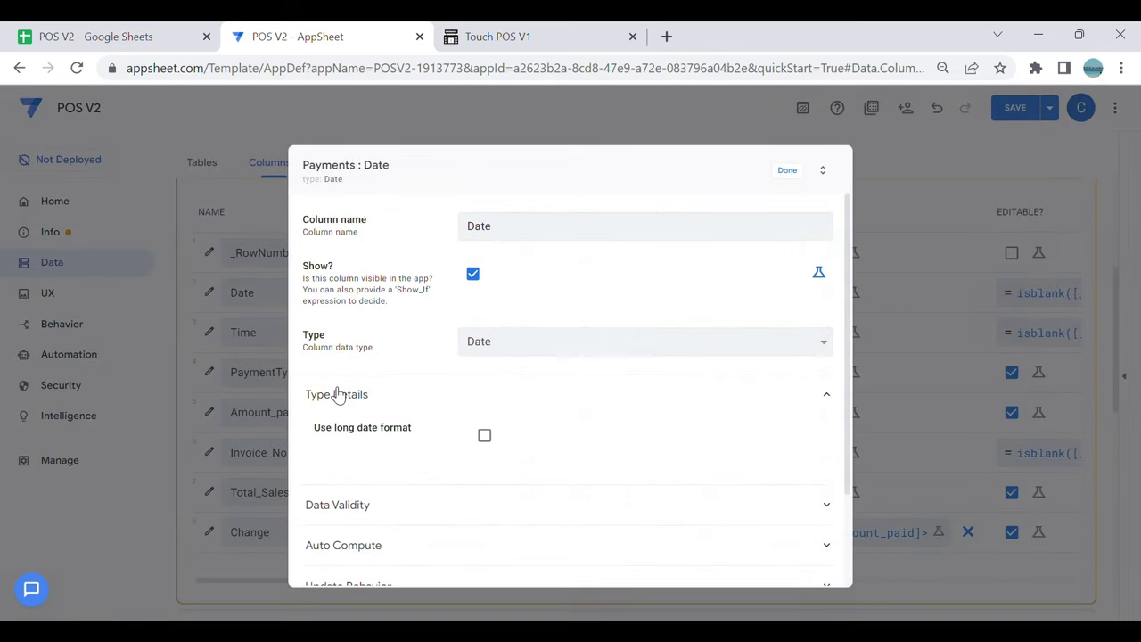
click(786, 172)
click(1014, 109)
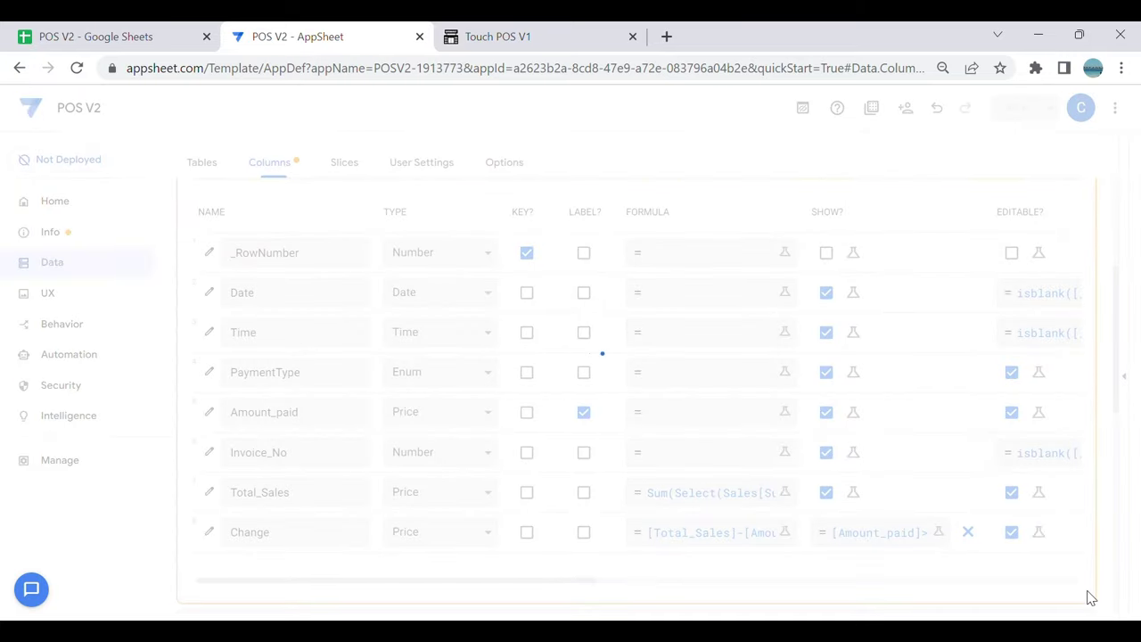
Step: Test the previewed payments form with PaymentType Cash and an Amount_paid of 20, and check the calculated Change field
click(1124, 379)
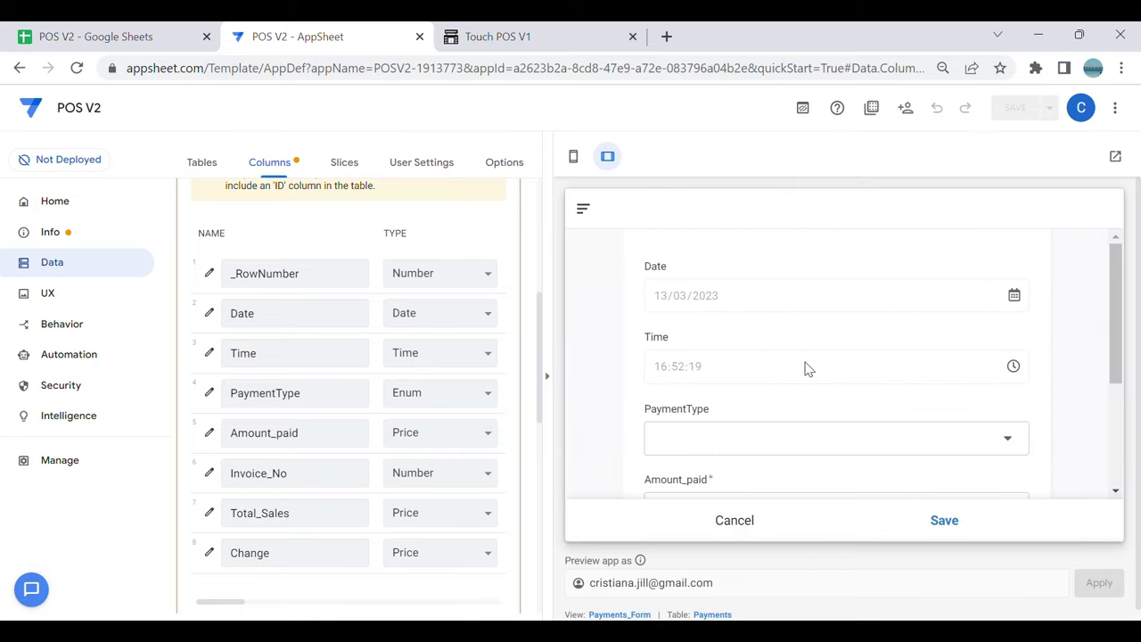
click(851, 439)
click(746, 259)
scroll(853, 407, down, 2)
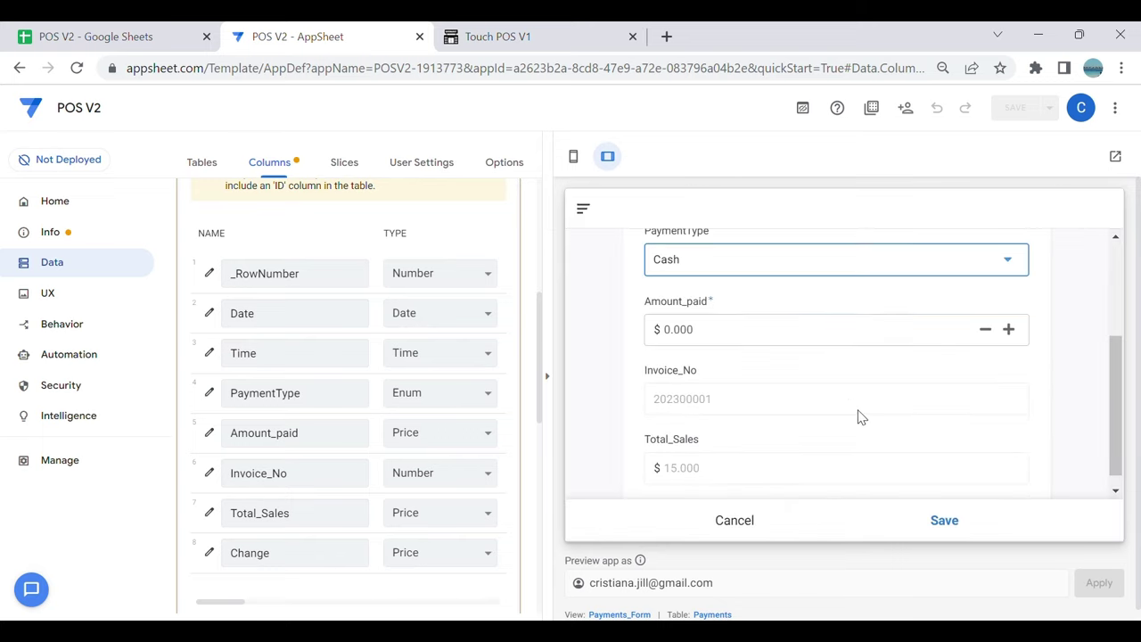
click(783, 347)
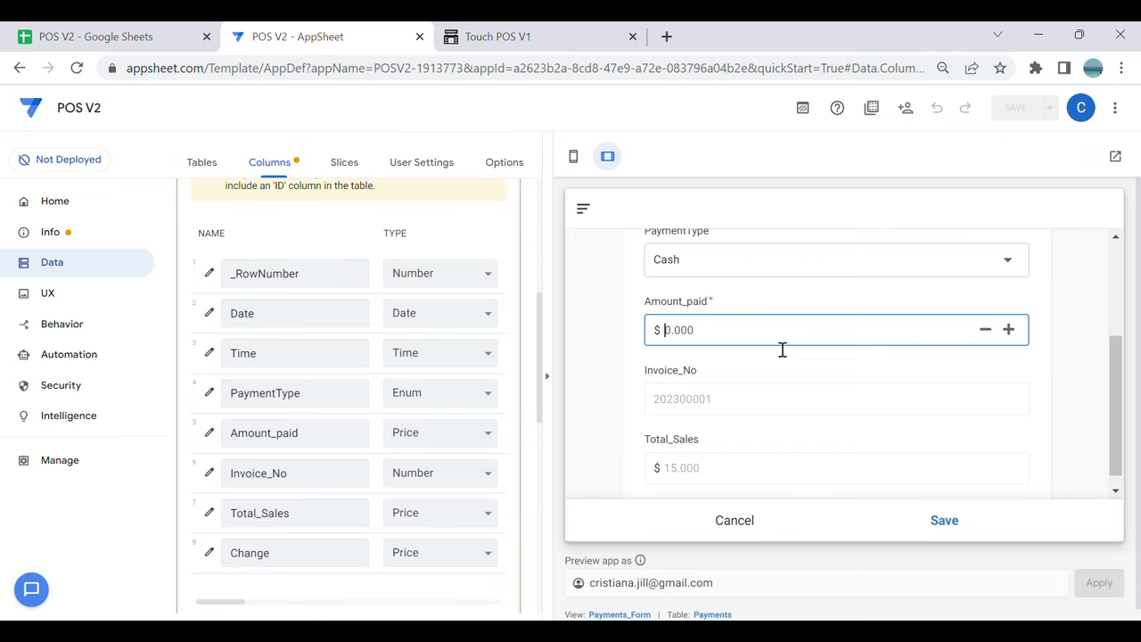
text(20)
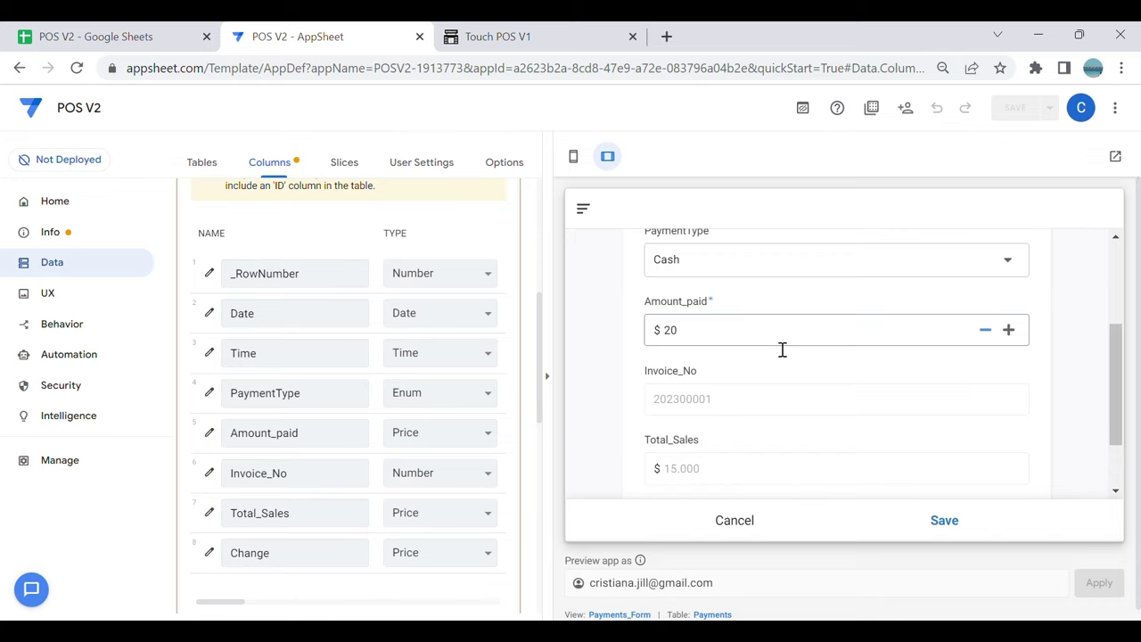
scroll(758, 374, down, 2)
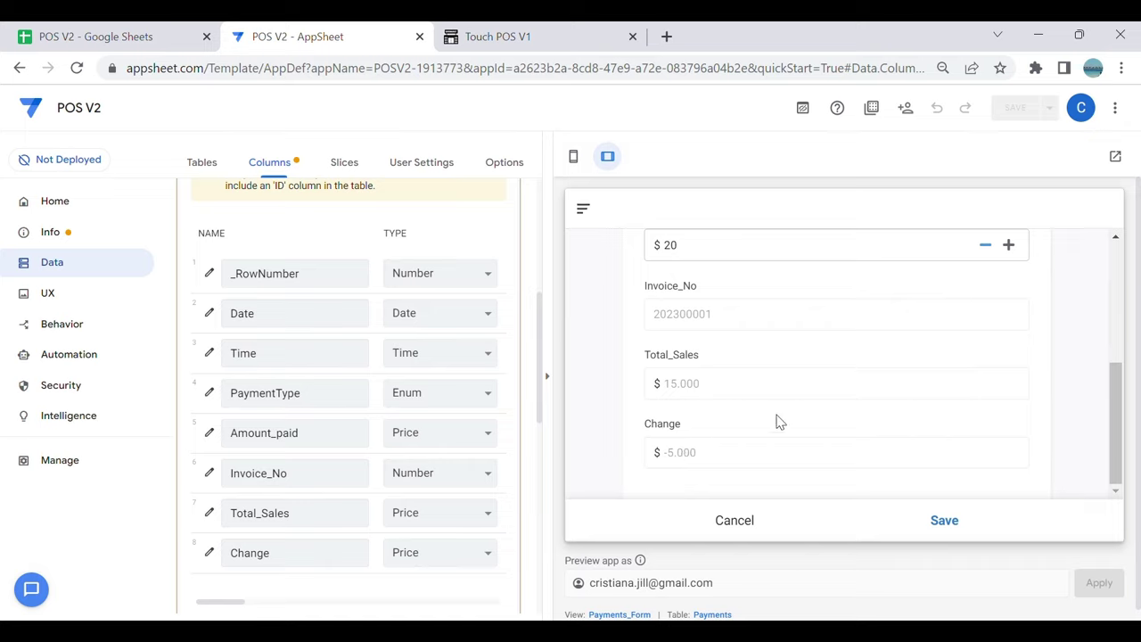
scroll(779, 418, up, 2)
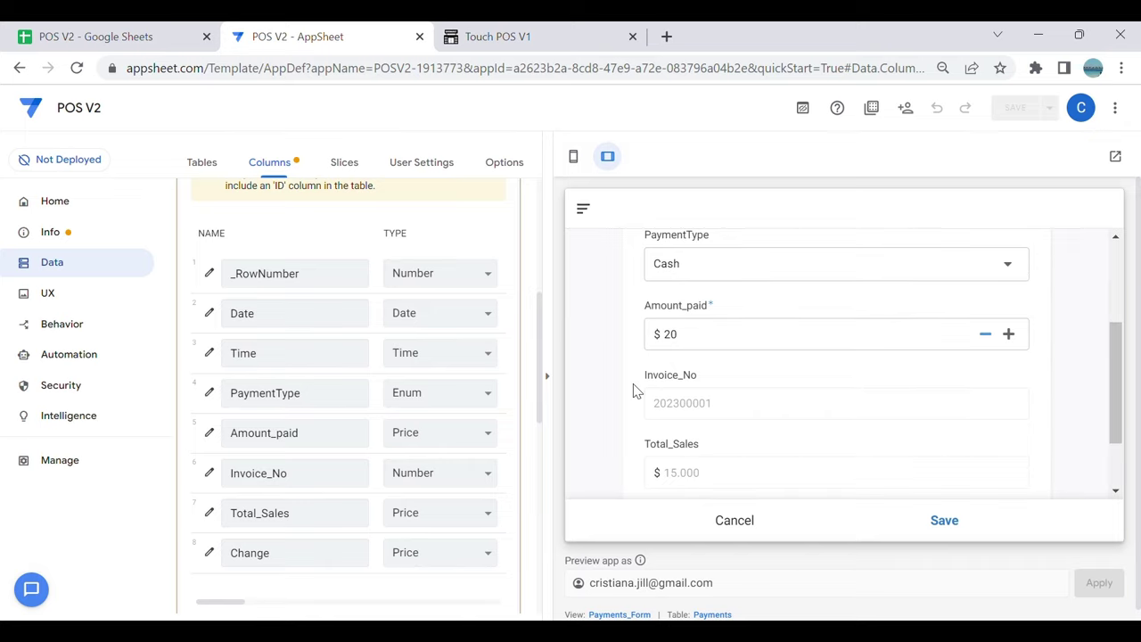
key(ctrl+minus)
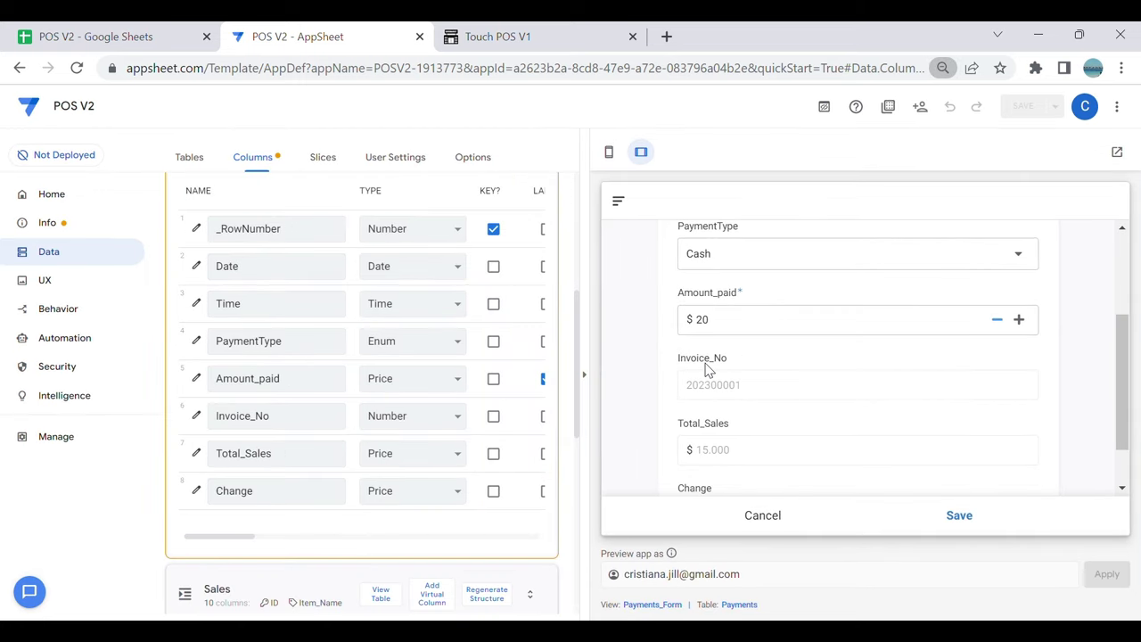
click(733, 326)
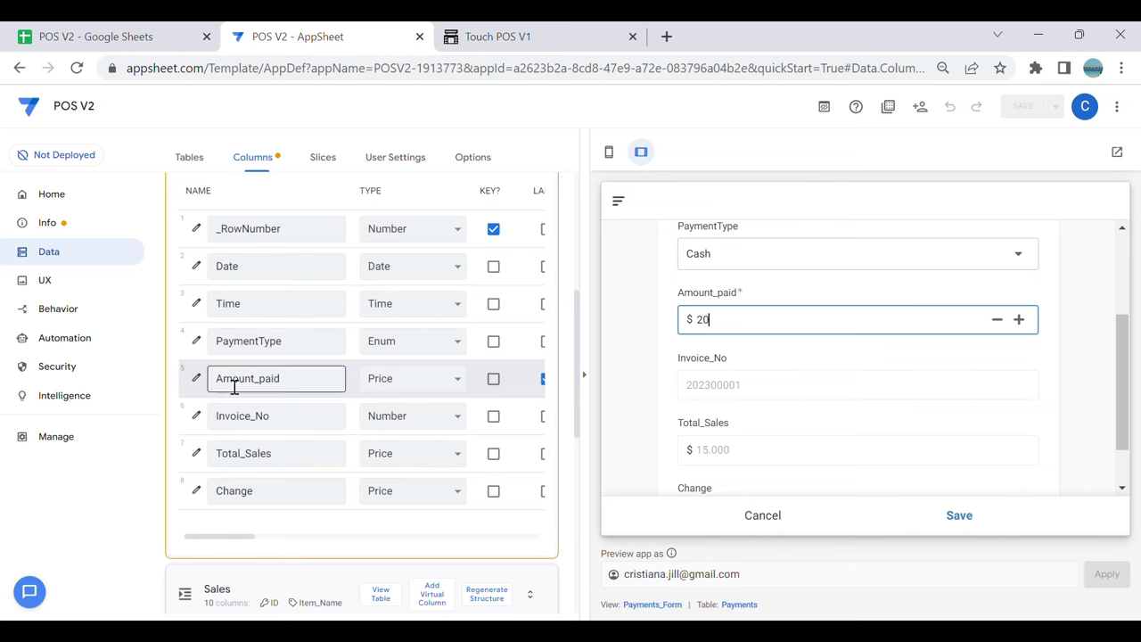
Step: Start a Valid_If expression for the Payments table's Amount_paid column with [_THIS]>=
click(194, 378)
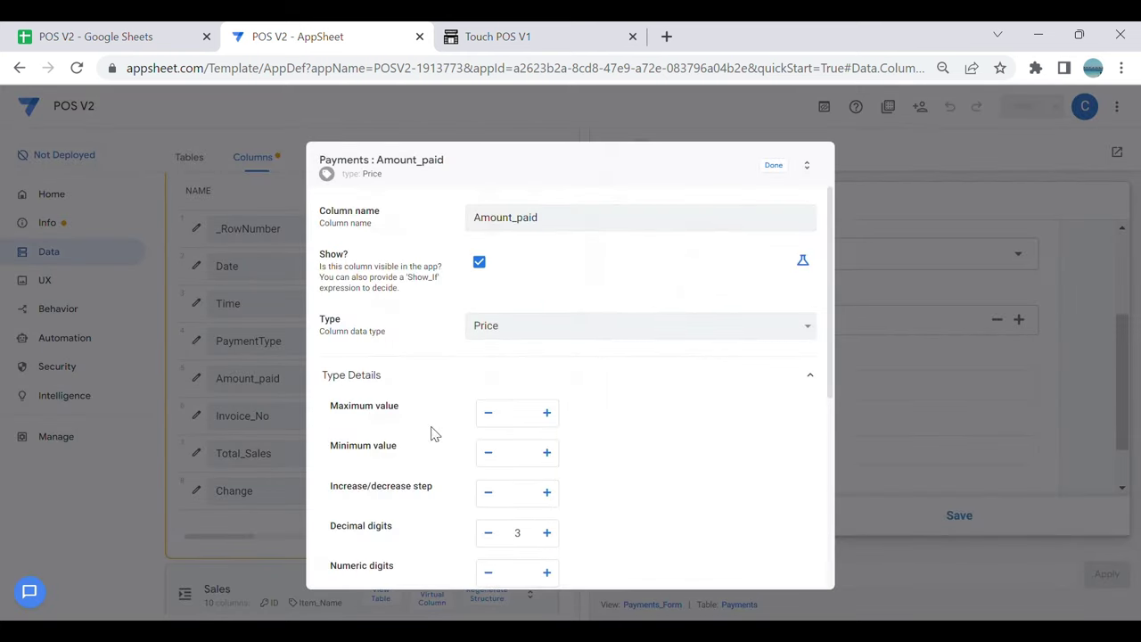
scroll(450, 473, down, 1)
scroll(467, 512, down, 1)
scroll(462, 535, down, 1)
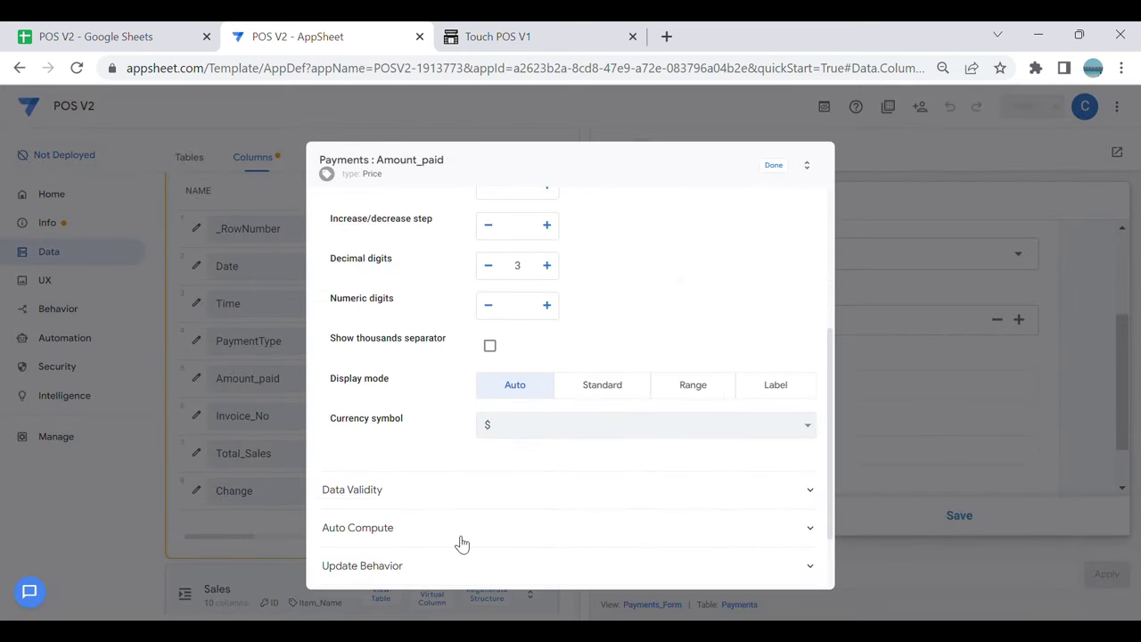
click(467, 495)
click(603, 533)
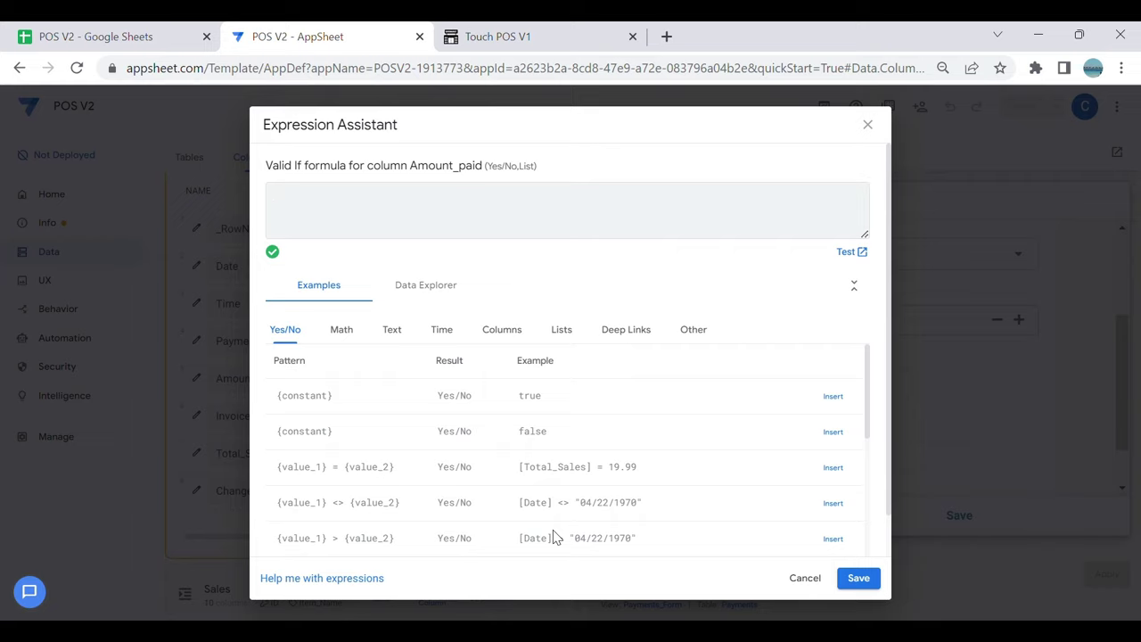
click(504, 336)
click(836, 398)
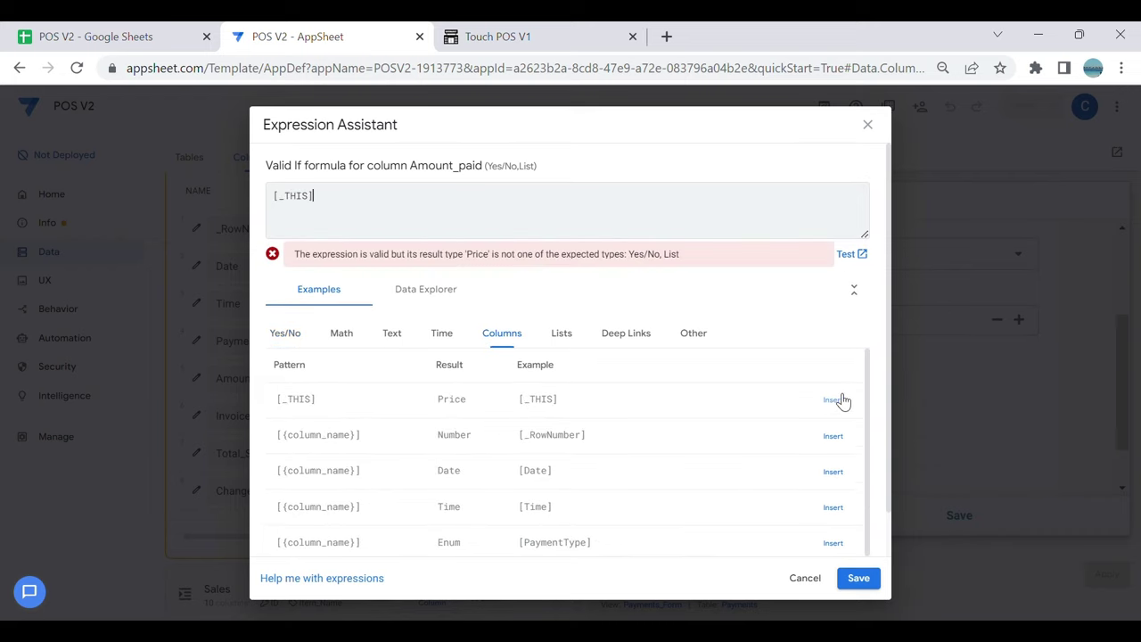
text(>=)
scroll(659, 489, down, 1)
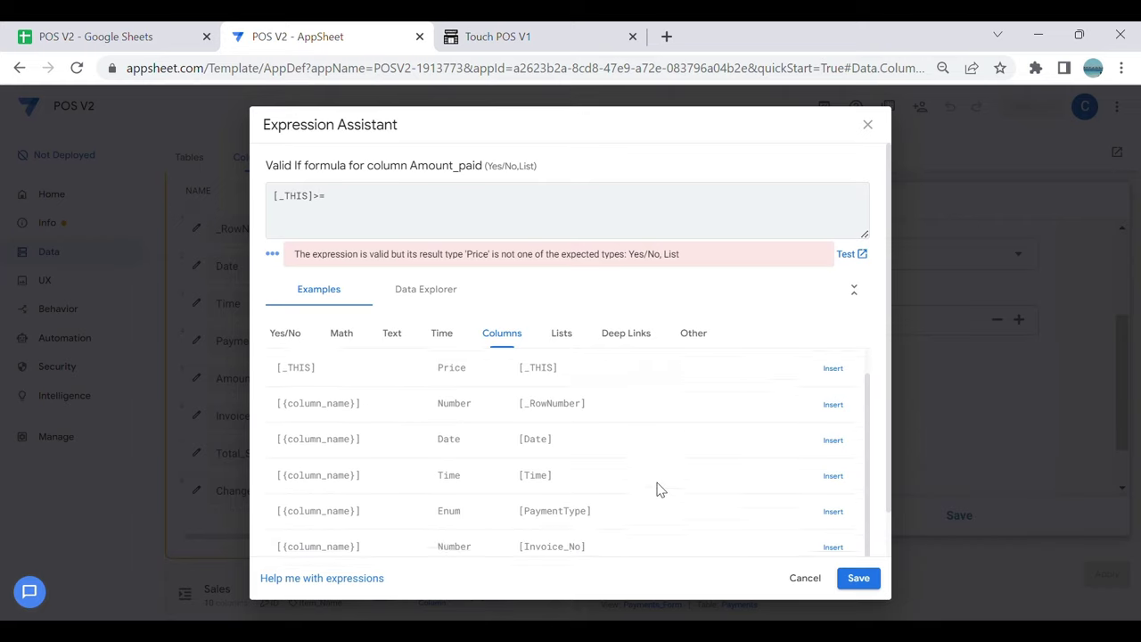
scroll(660, 489, down, 1)
click(834, 530)
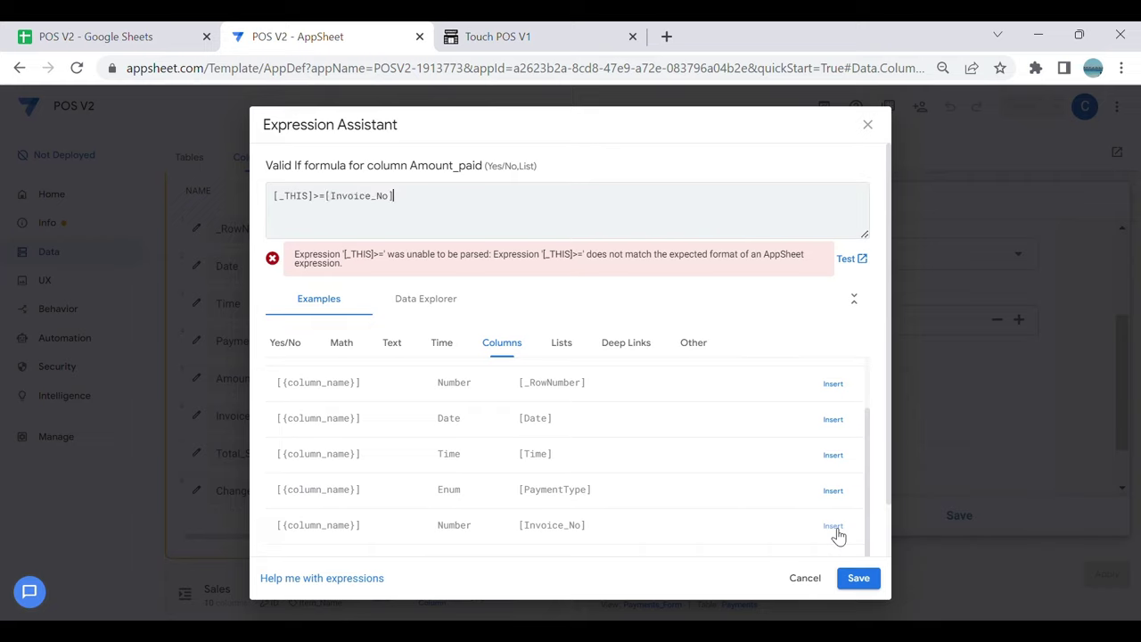
click(476, 218)
key(BackSpace)
key(BackSpace)
key(BackSpace)
key(BackSpace)
key(BackSpace)
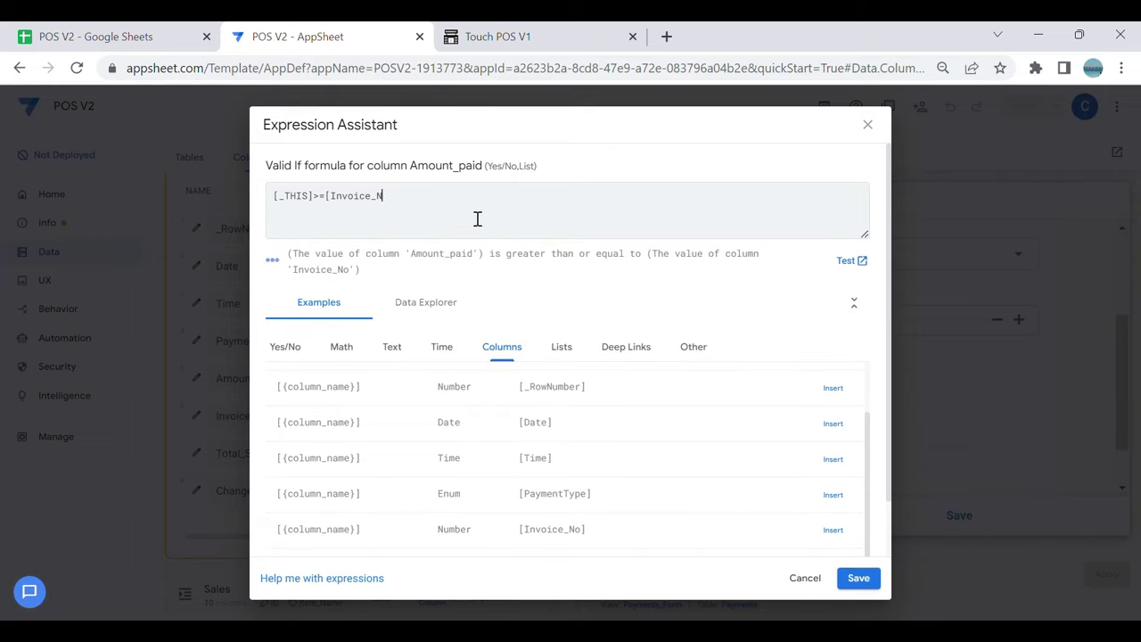
key(BackSpace)
key(BackSpace)
key(BackSpace)
key(BackSpace)
key(BackSpace)
Step: Complete the Valid_If expression as [_THIS]>=[Total_Sales], save it, and close the Amount_paid column's settings
scroll(667, 514, down, 1)
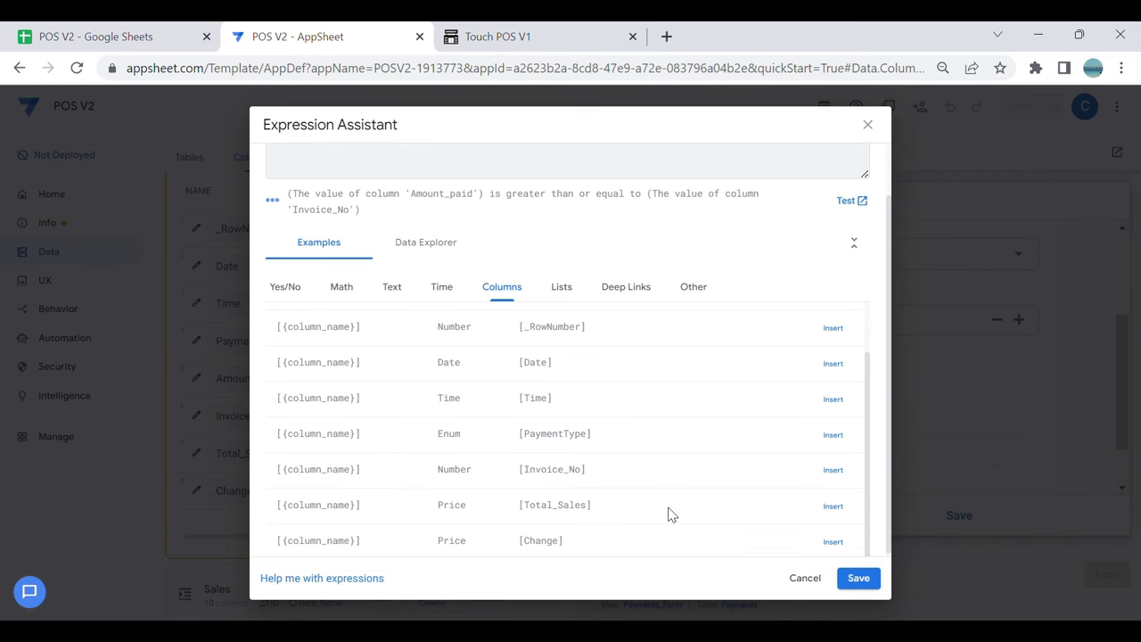
click(832, 503)
click(858, 578)
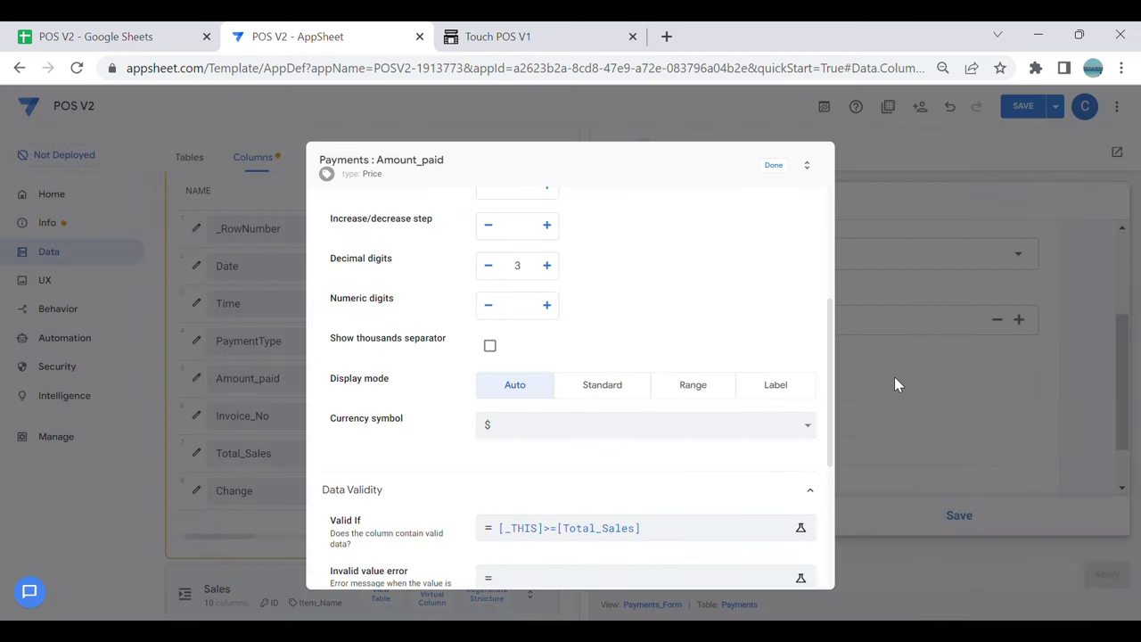
click(774, 166)
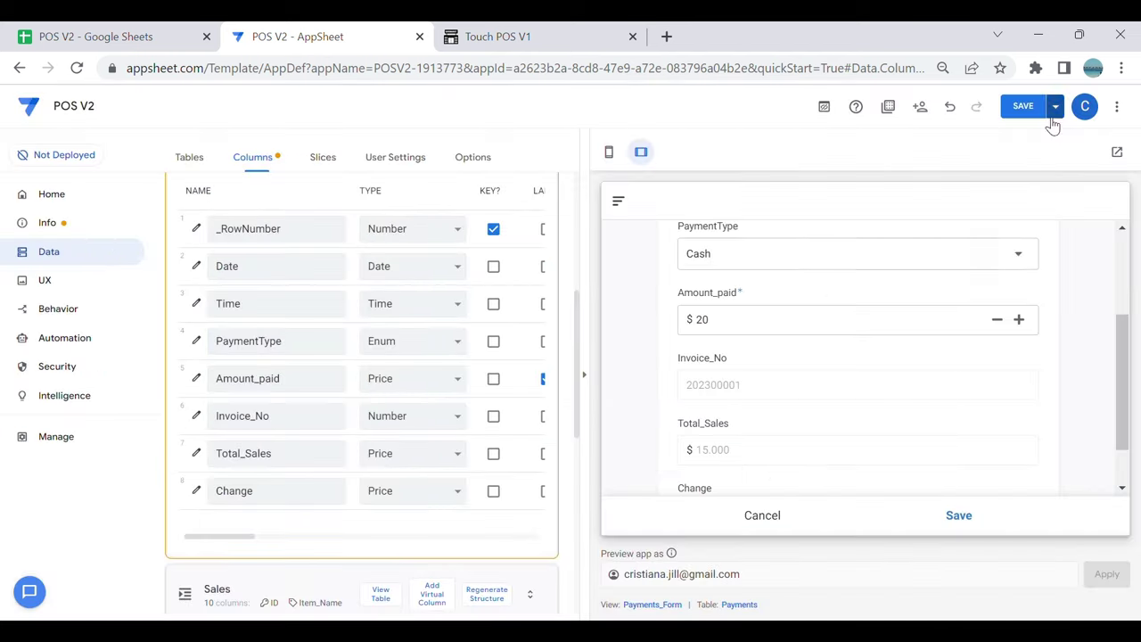
Step: Cancel the open payment entry in the preview and save the app
click(762, 517)
click(947, 387)
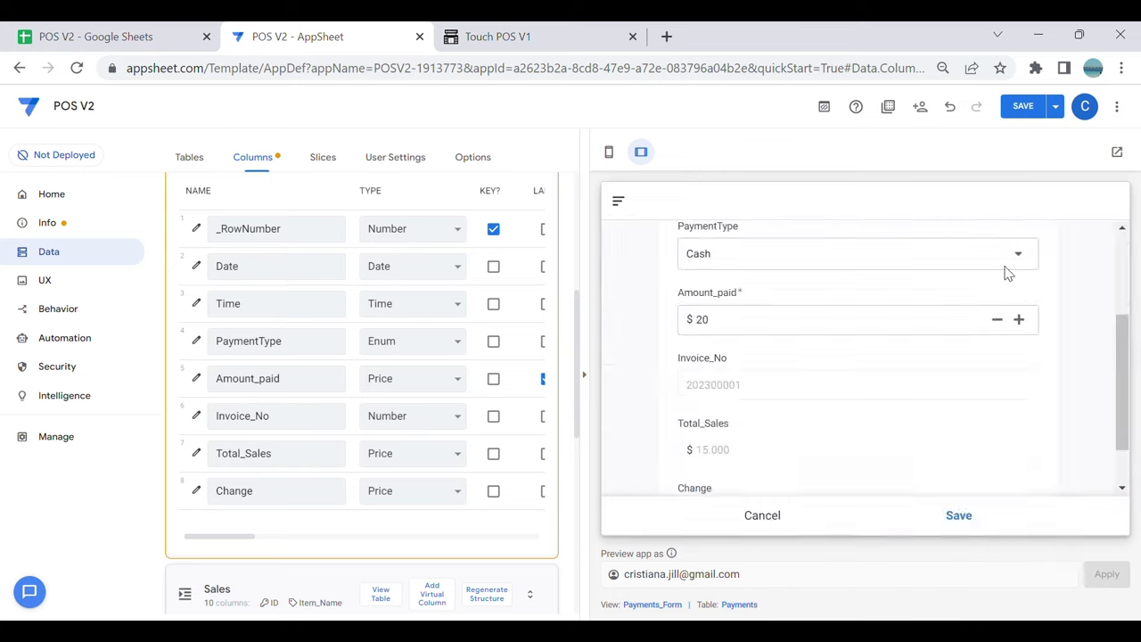
click(1030, 116)
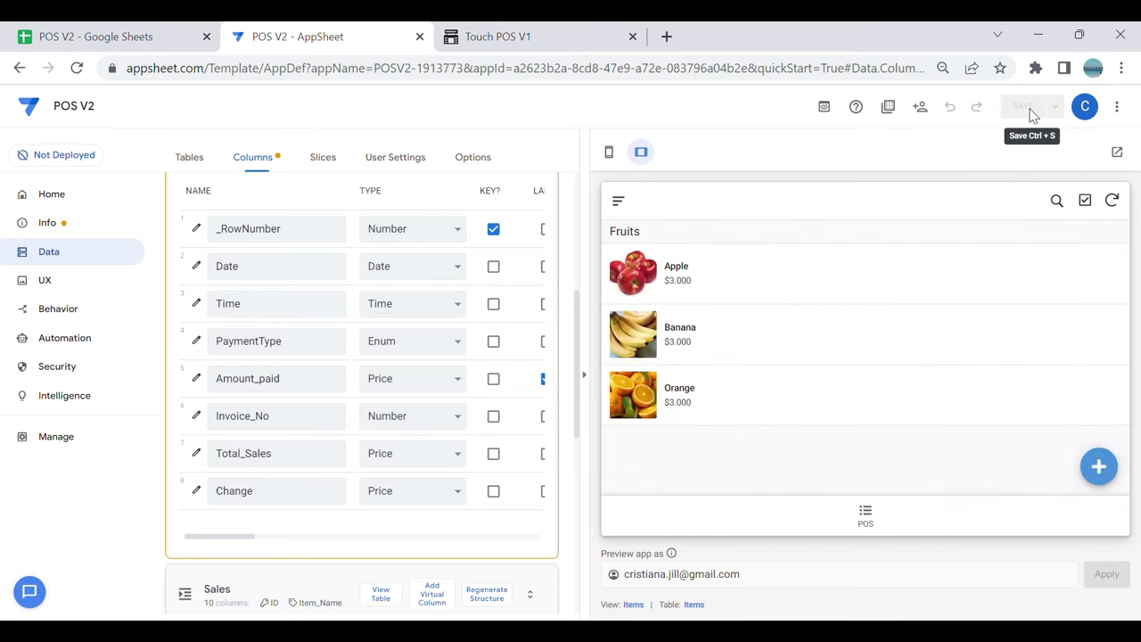
Step: Open the payments form from the previewed POS cart and test the validation with PaymentType Cash and an Amount_paid of 14
click(866, 517)
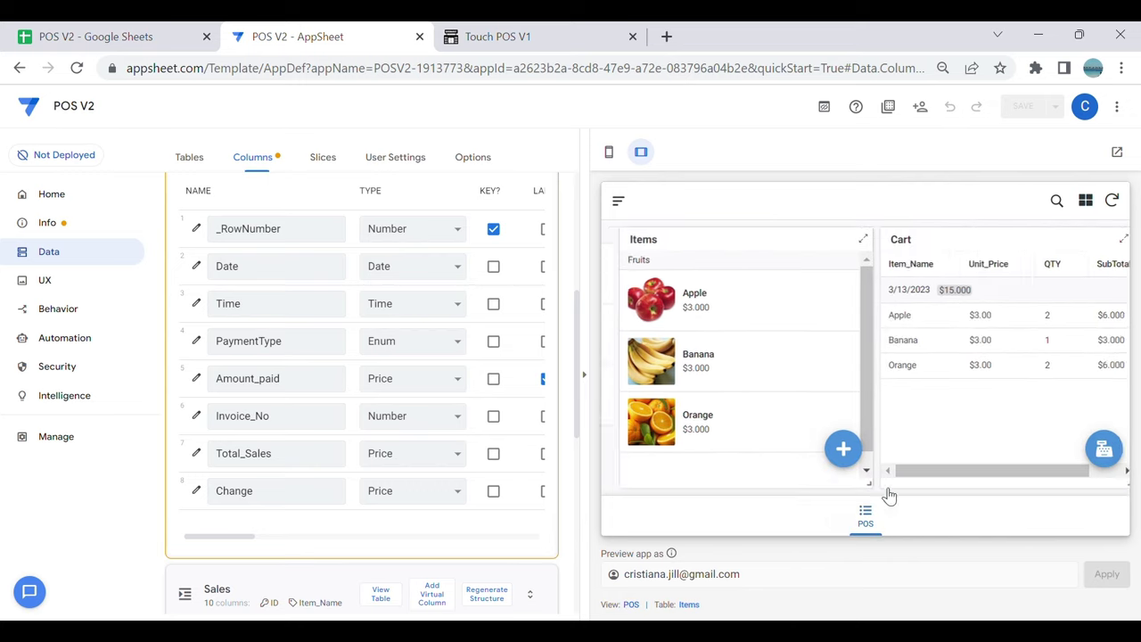
click(1093, 445)
click(927, 386)
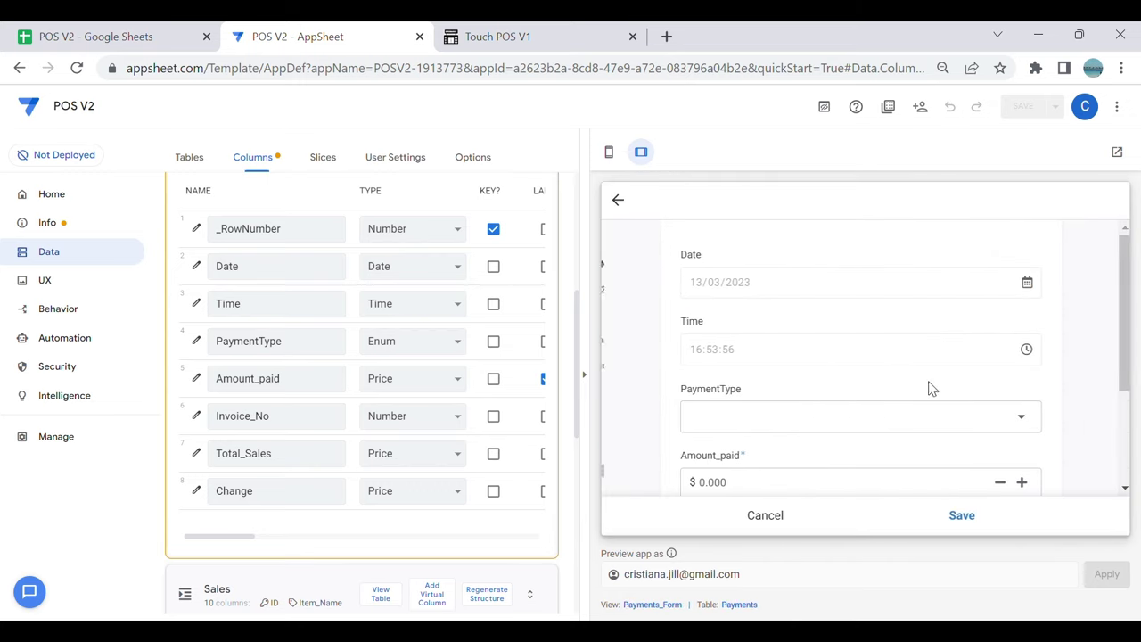
scroll(858, 382, down, 2)
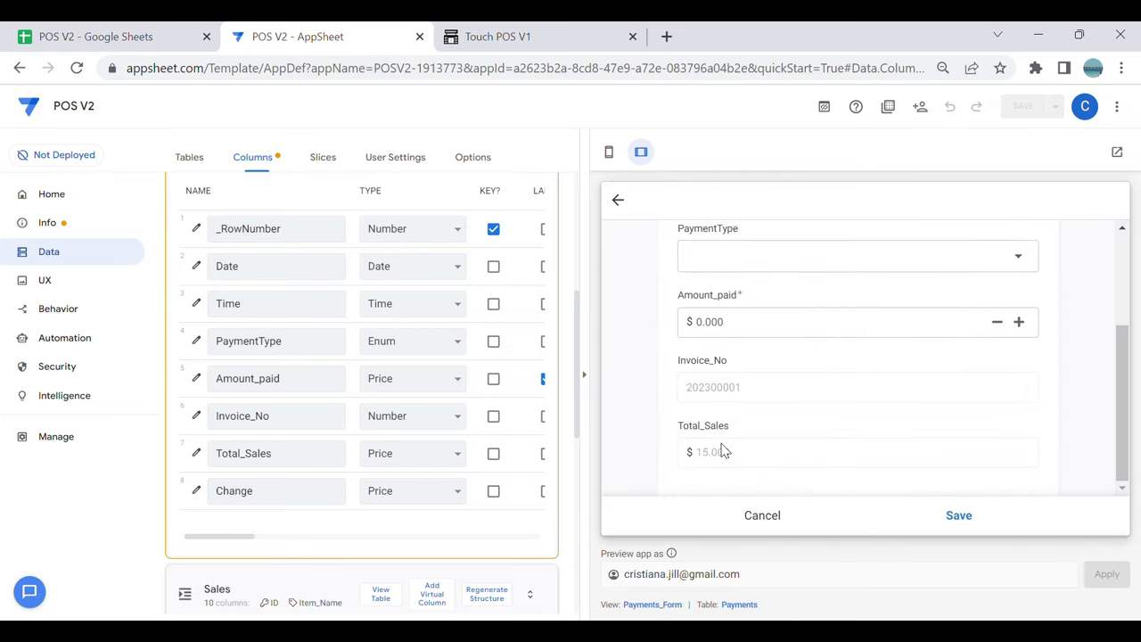
click(751, 260)
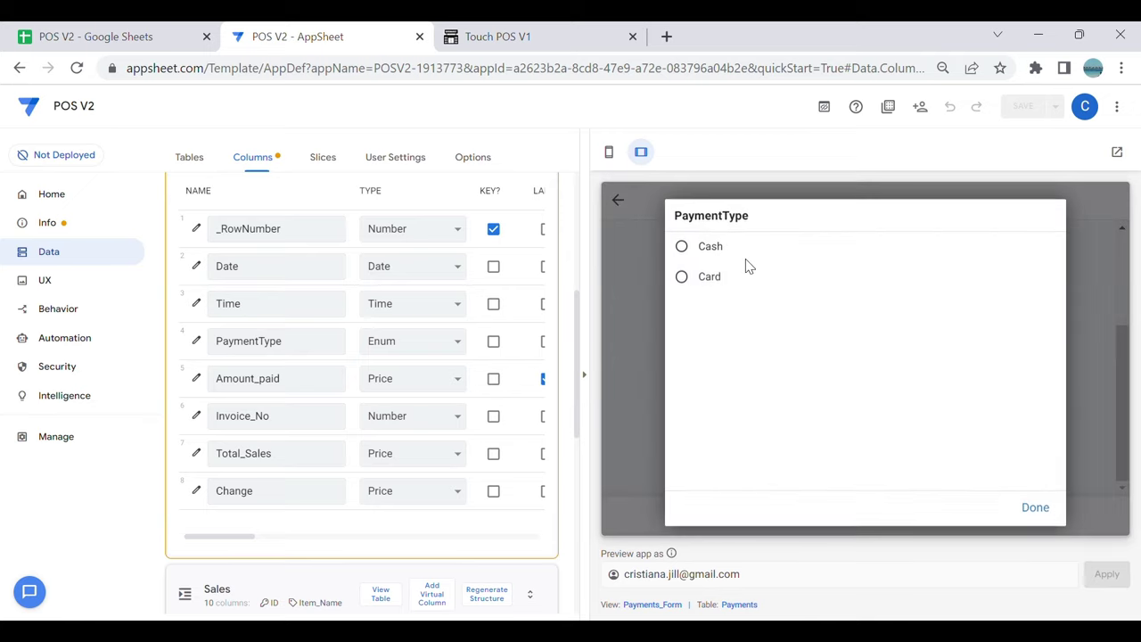
click(736, 258)
click(740, 335)
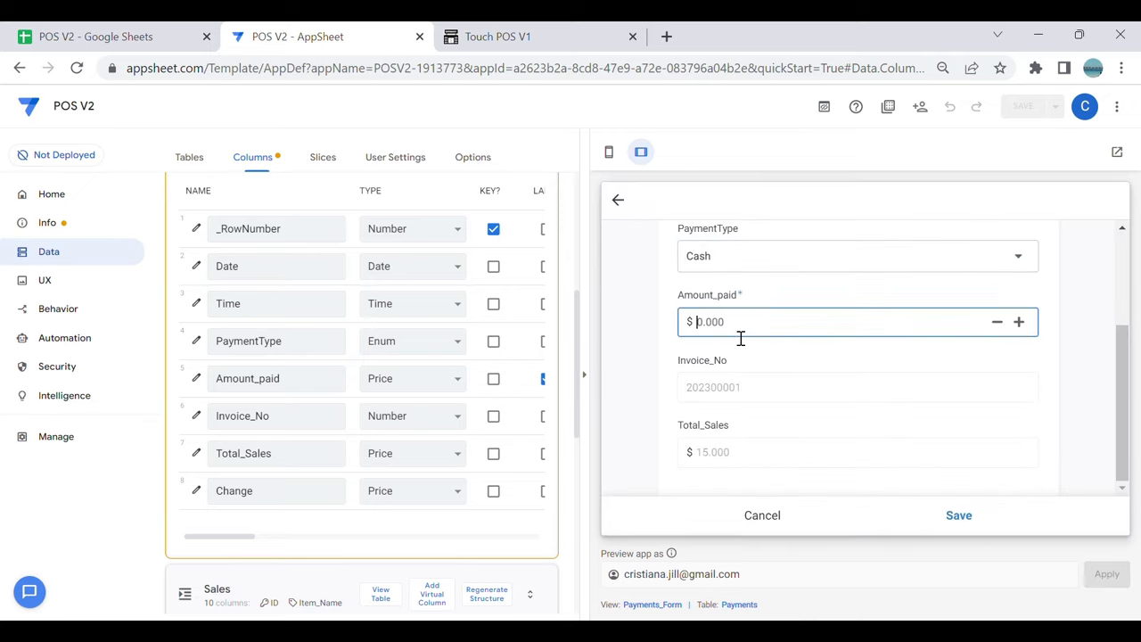
text(14)
click(728, 370)
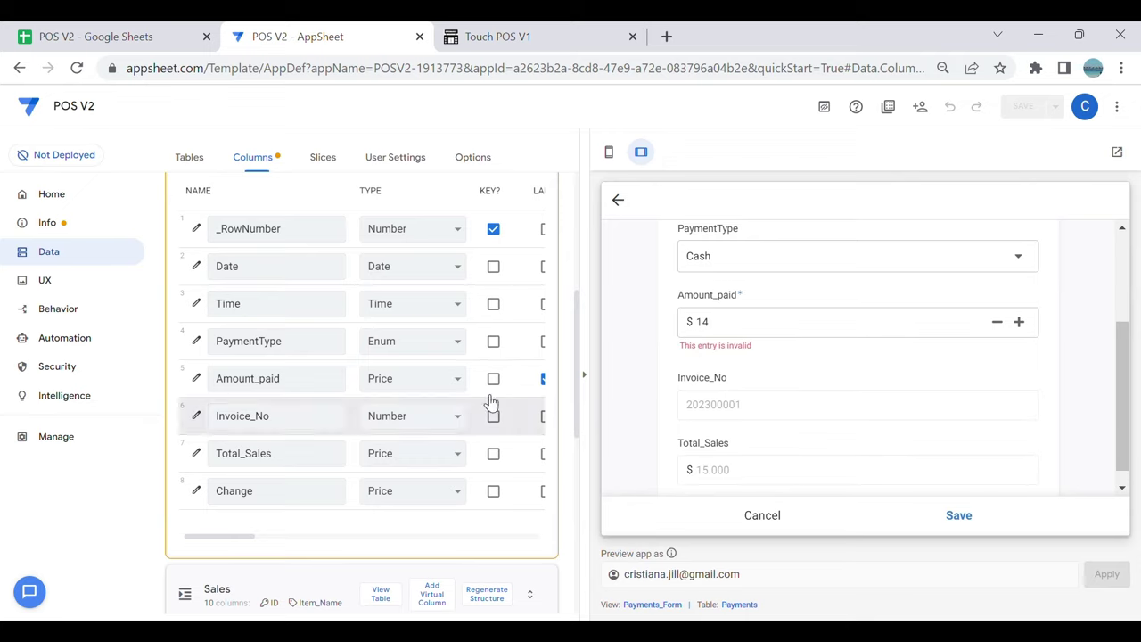
Step: Look at the Amount_paid column's invalid value error expression under its data validity settings, then close everything without changes
click(197, 378)
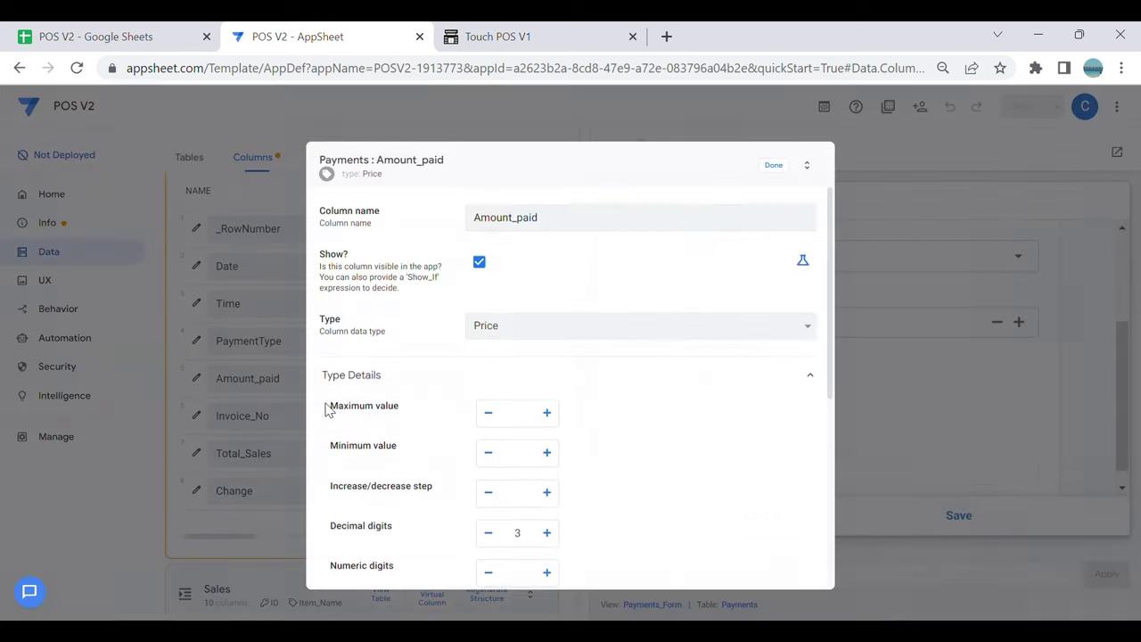
scroll(464, 435, down, 2)
scroll(464, 441, down, 2)
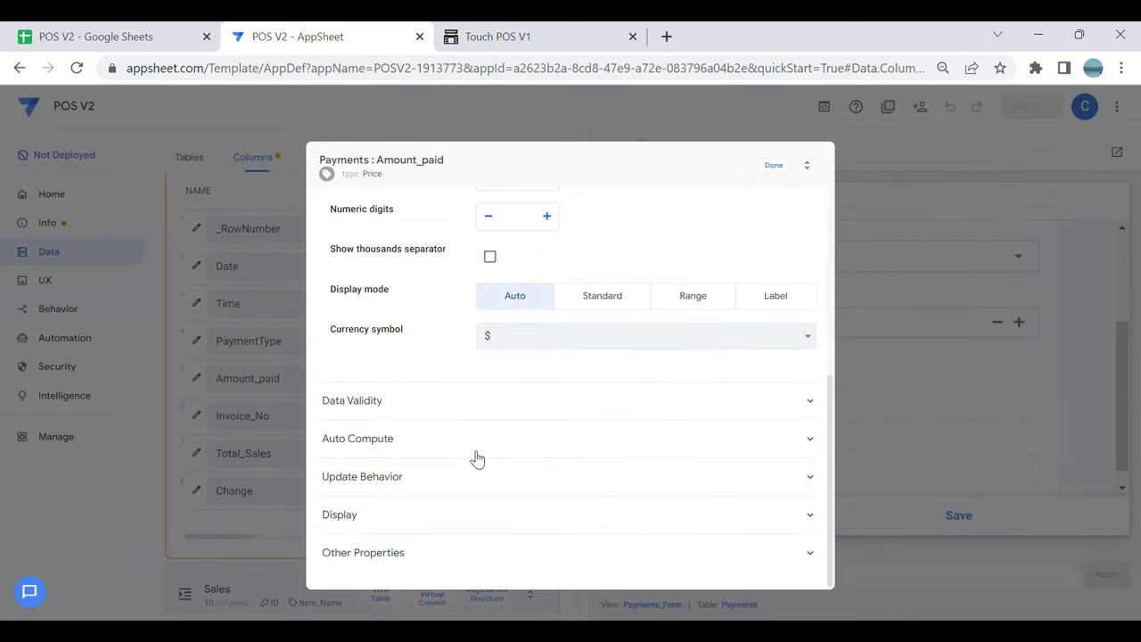
click(445, 406)
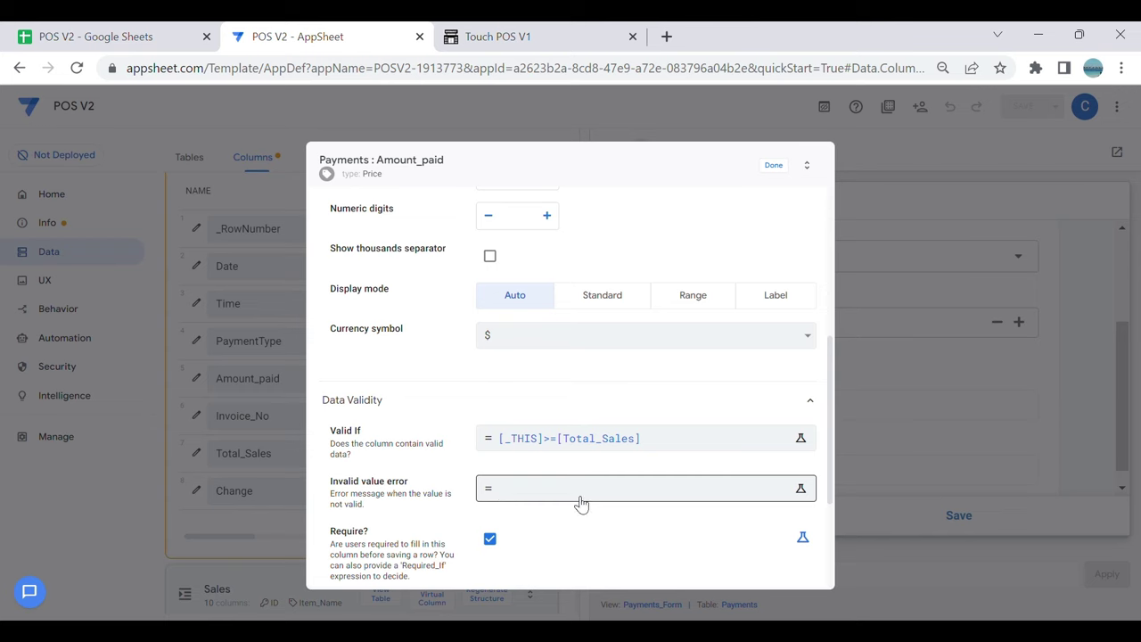
click(529, 490)
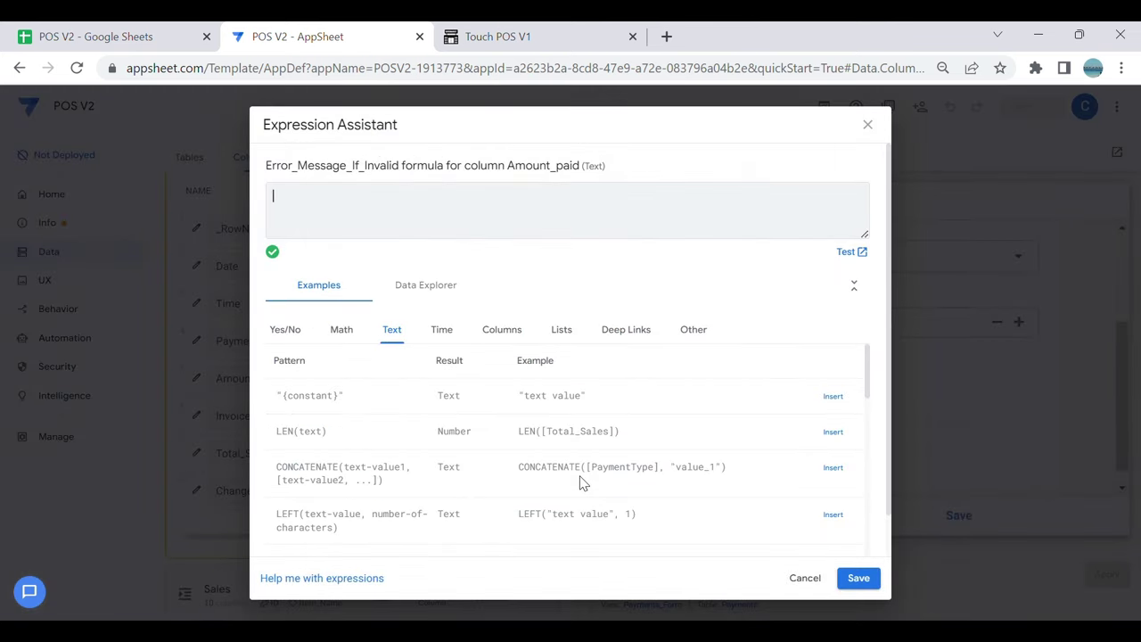
click(811, 581)
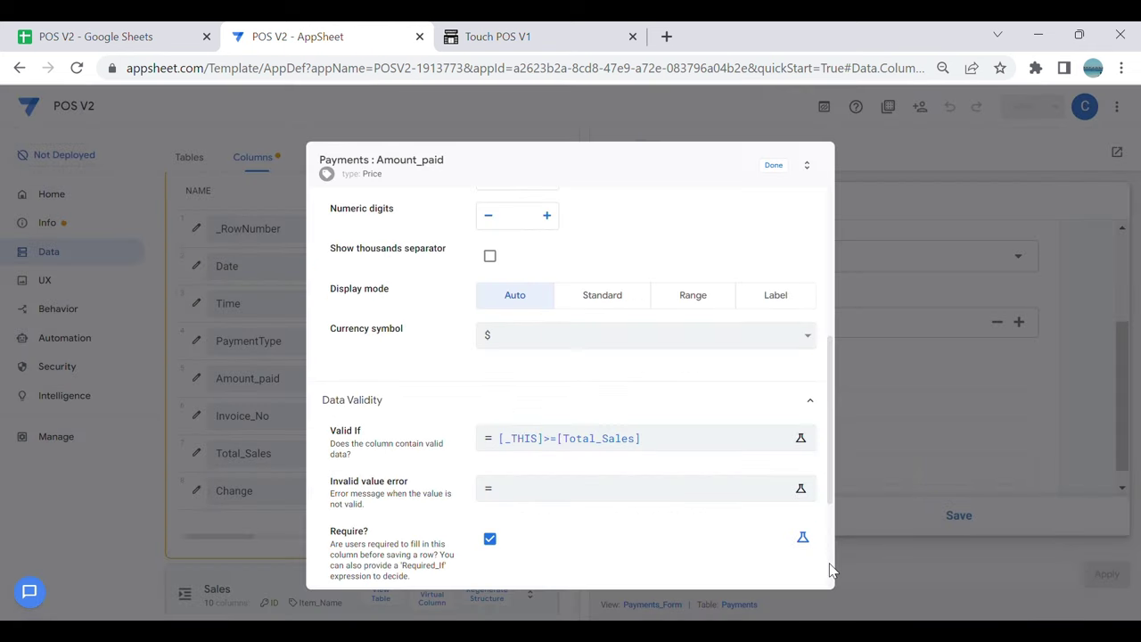
click(774, 165)
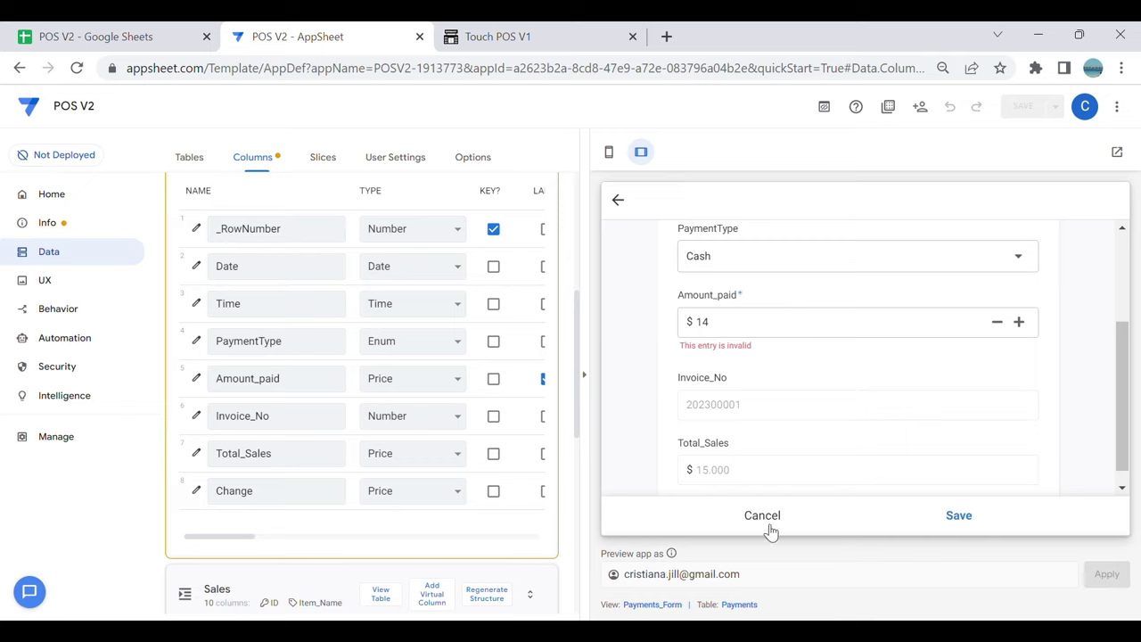
Step: Collapse the app preview and review the column settings of the Payments and Sales tables
scroll(799, 421, down, 1)
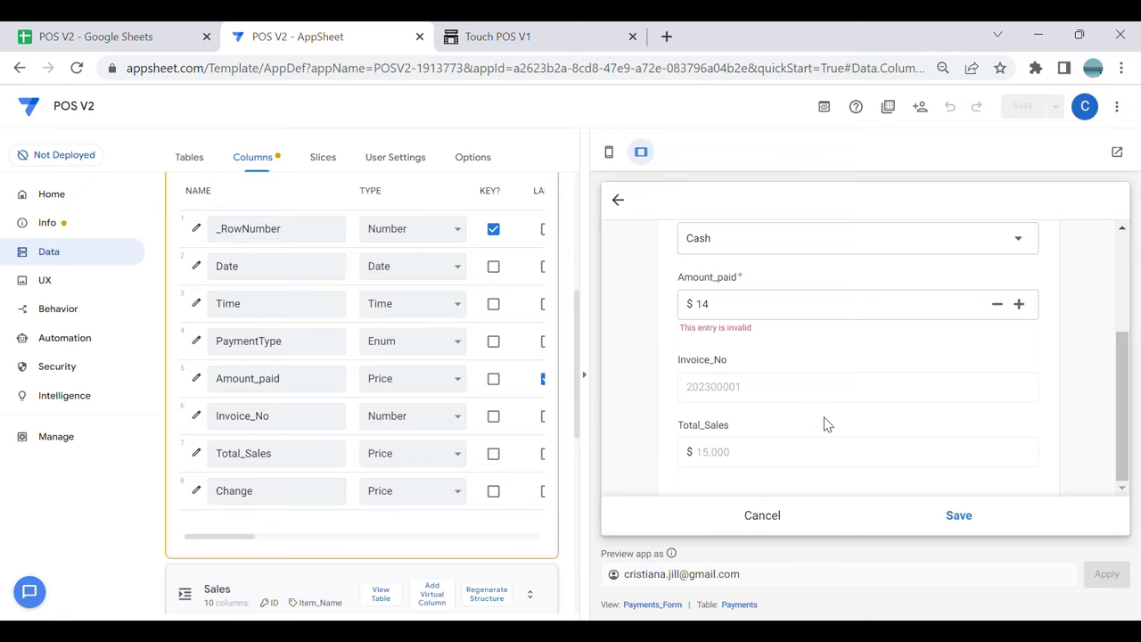
click(584, 374)
scroll(645, 369, up, 2)
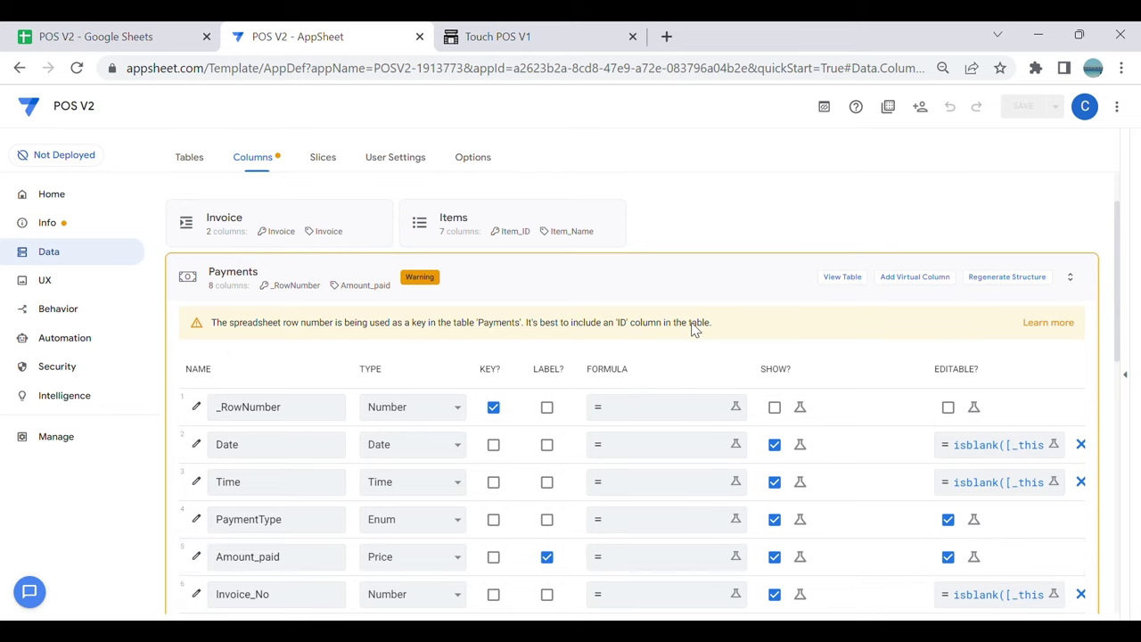
scroll(478, 402, down, 1)
scroll(535, 428, down, 1)
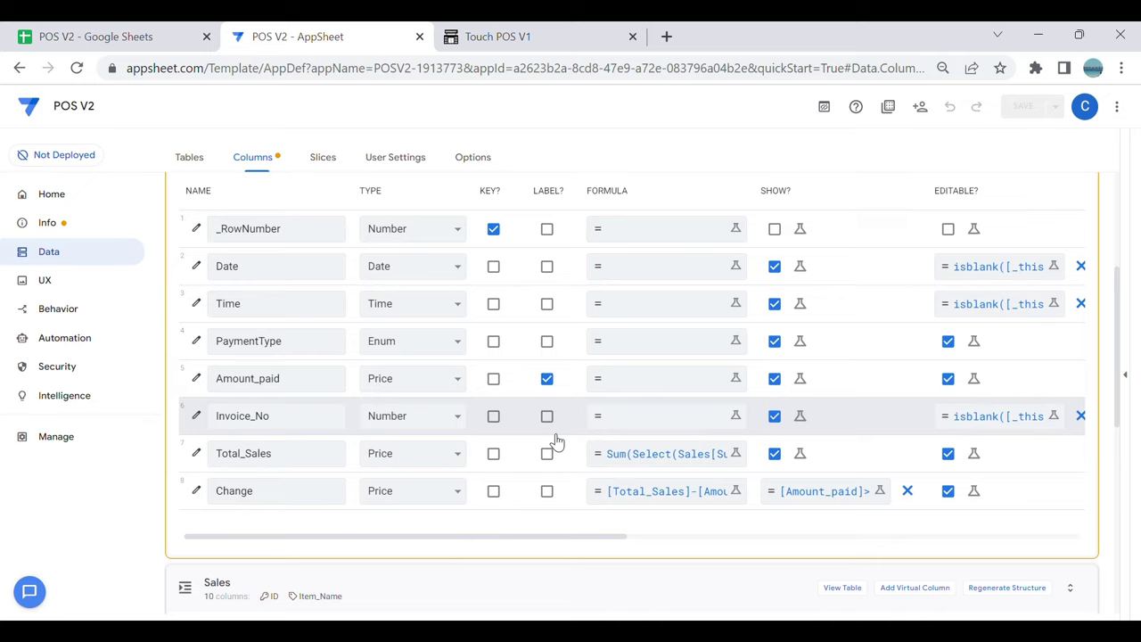
scroll(335, 465, down, 4)
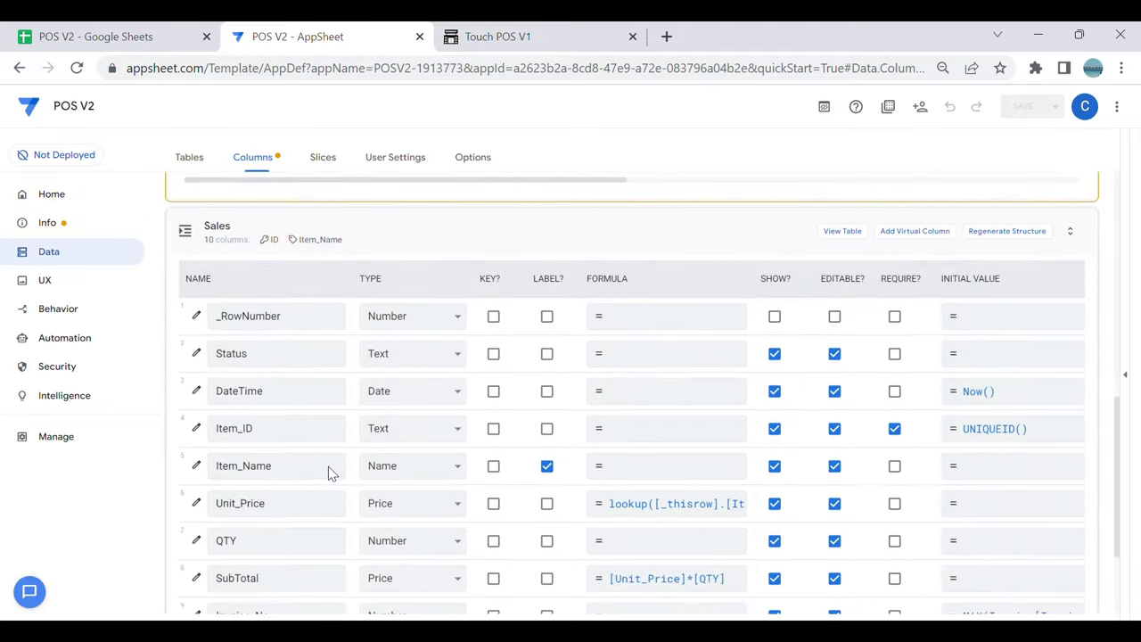
scroll(328, 466, down, 2)
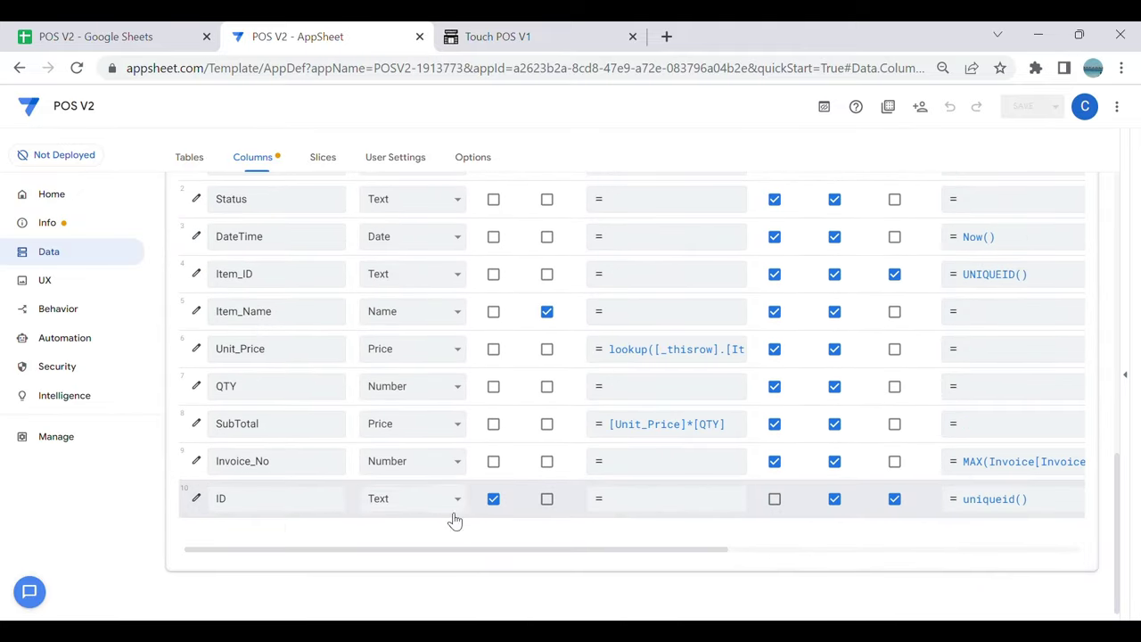
scroll(438, 481, up, 2)
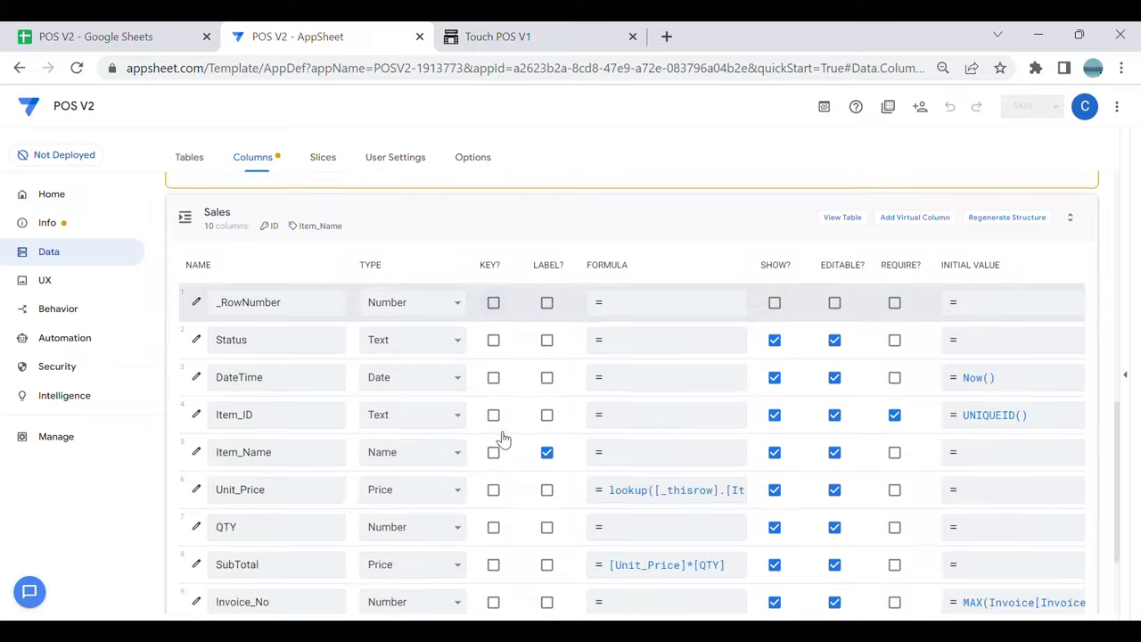
Step: Change the Sales table's Invoice_No column to a Ref to Payments with "Is a part of" enabled, and save the app
scroll(503, 441, down, 2)
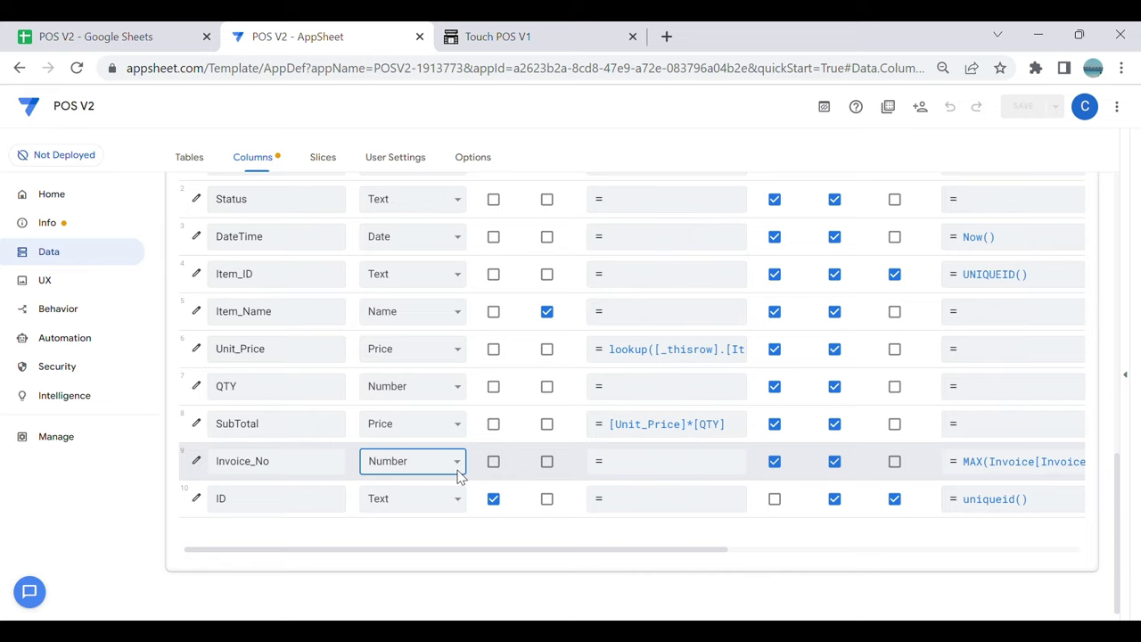
key(r)
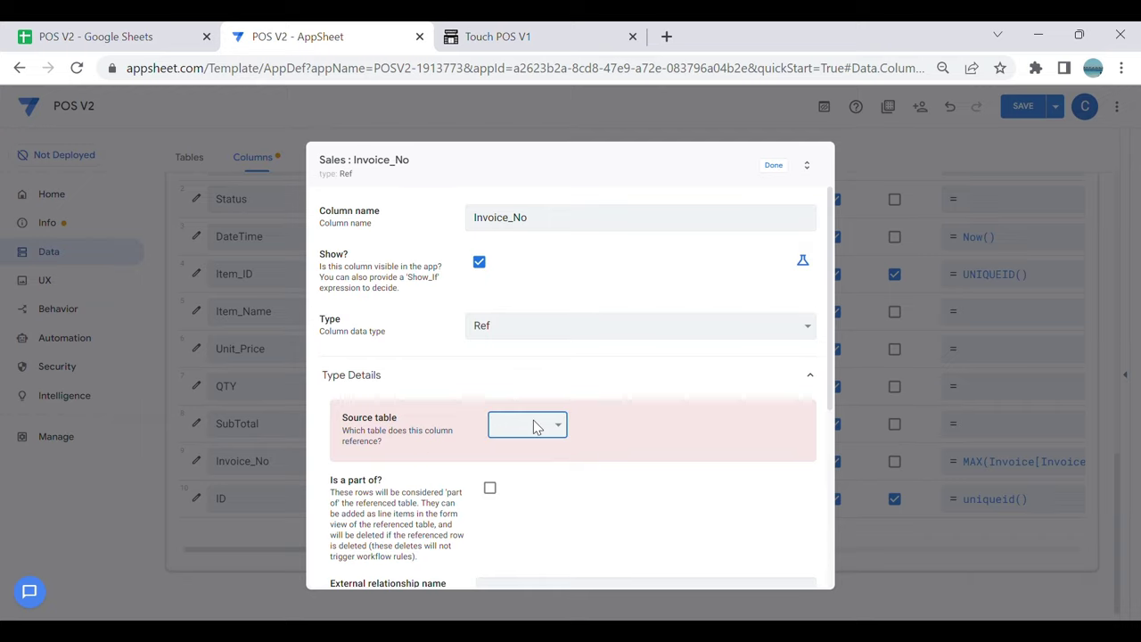
key(p)
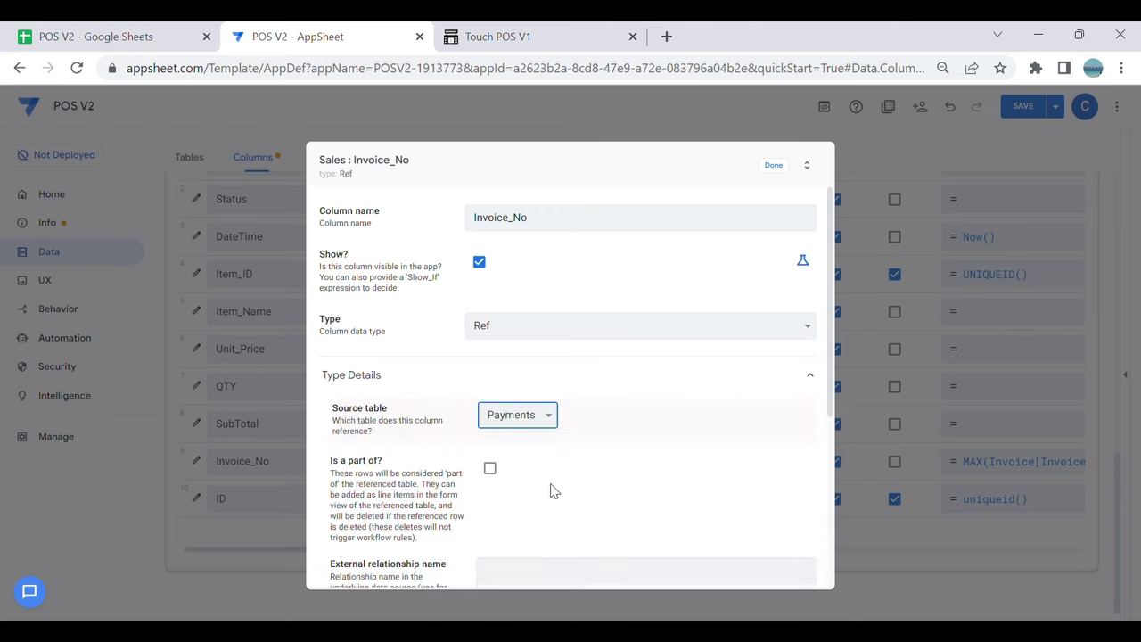
click(490, 465)
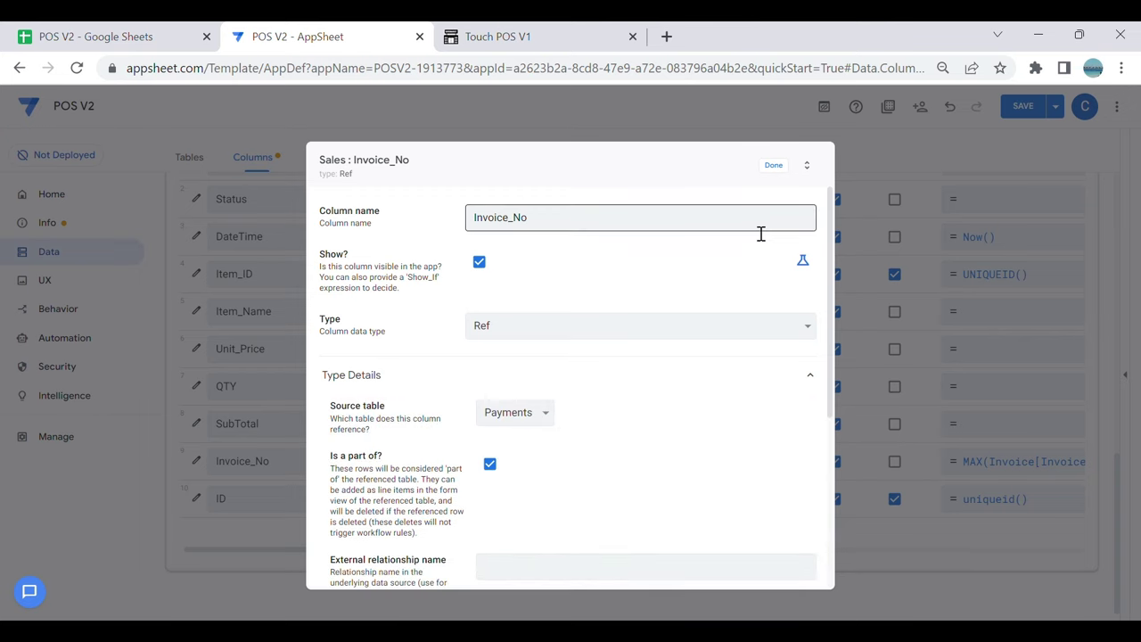
click(780, 171)
click(1019, 116)
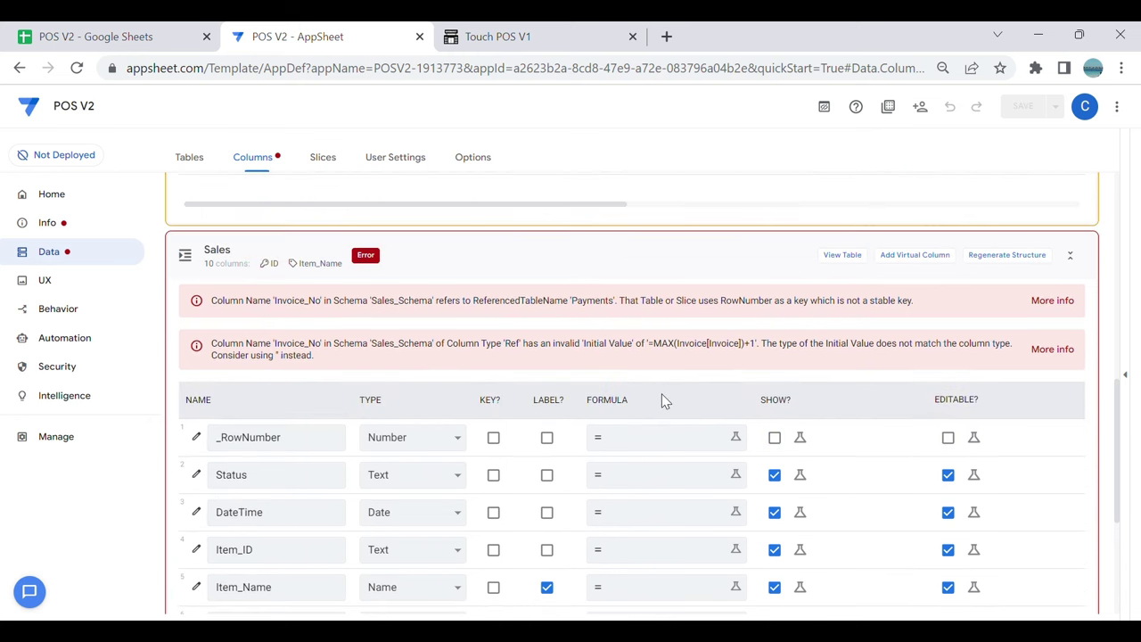
Step: Review the Sales table's columns and the Invoice_No reference settings, closing them without changes
scroll(540, 427, down, 2)
scroll(540, 467, down, 2)
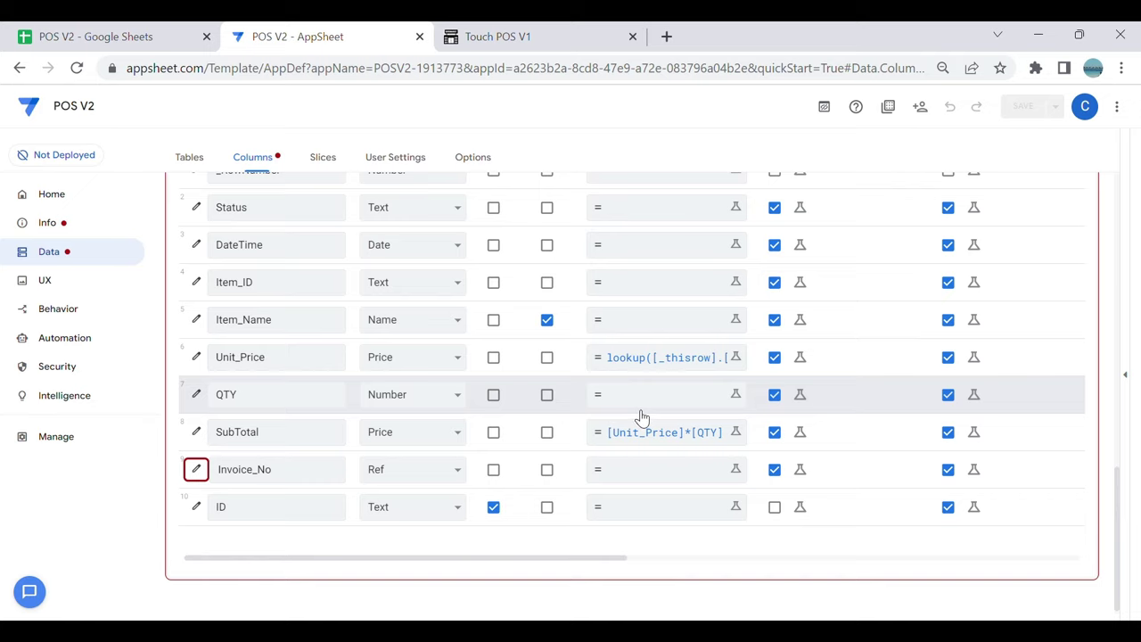
scroll(641, 417, up, 2)
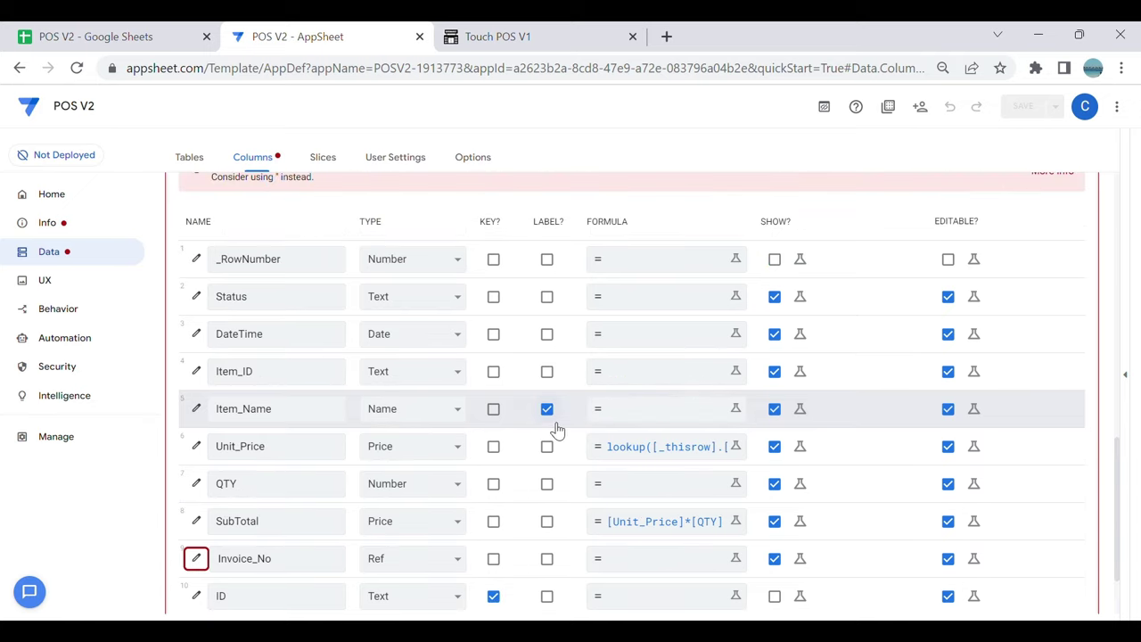
click(196, 558)
scroll(656, 450, down, 2)
scroll(657, 441, down, 1)
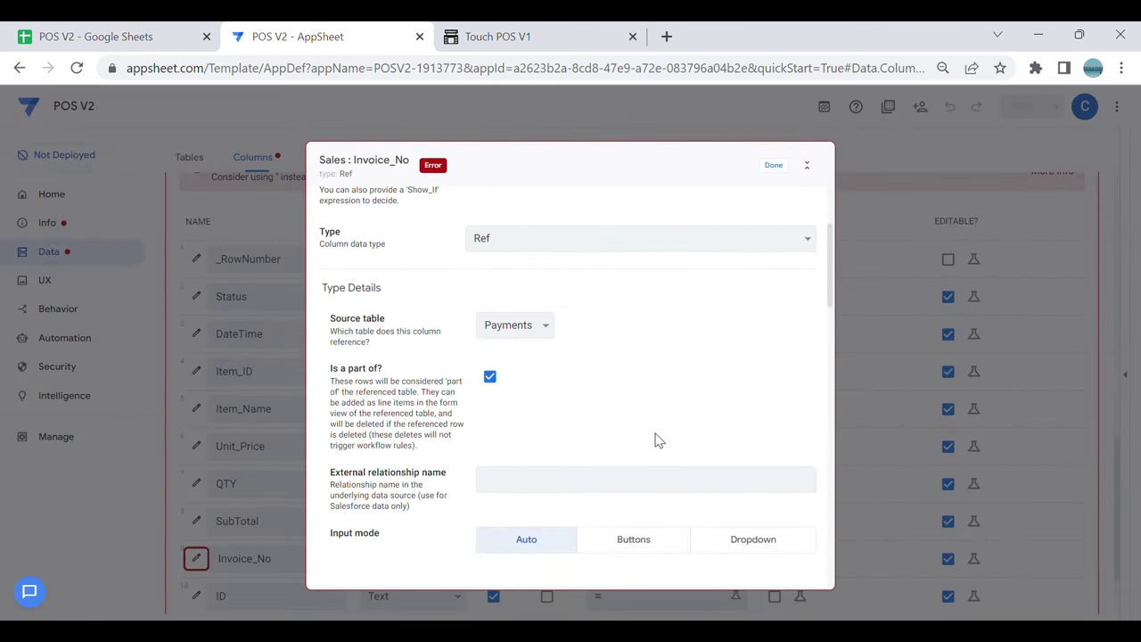
scroll(657, 440, up, 3)
click(803, 166)
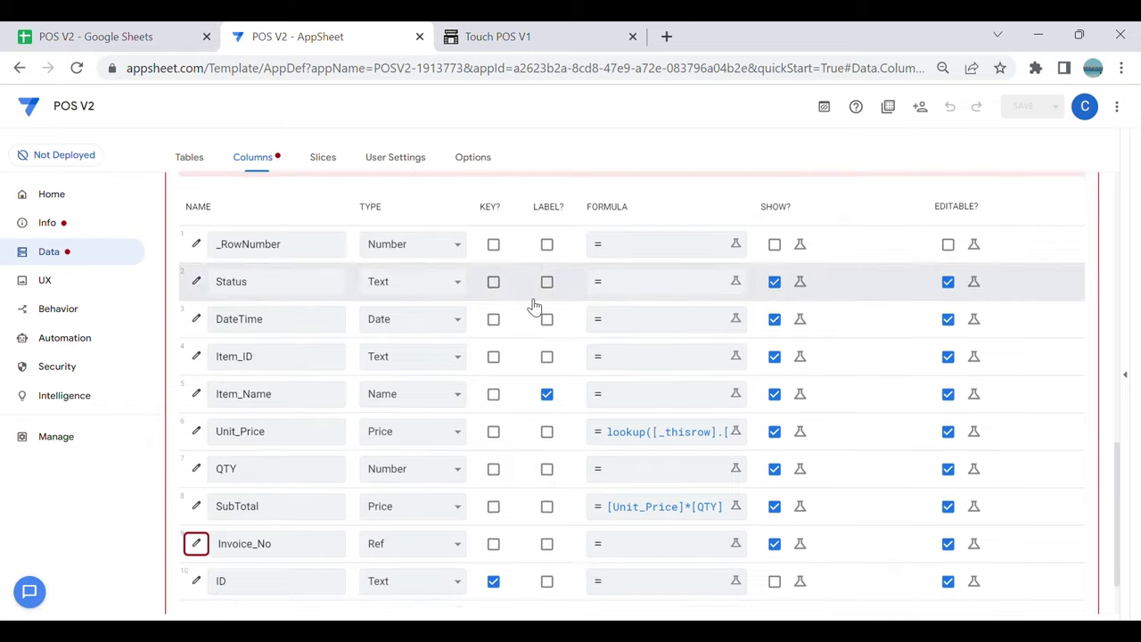
Step: Make Invoice_No the key column of the Payments table instead of _RowNumber, and save the app
scroll(533, 306, up, 10)
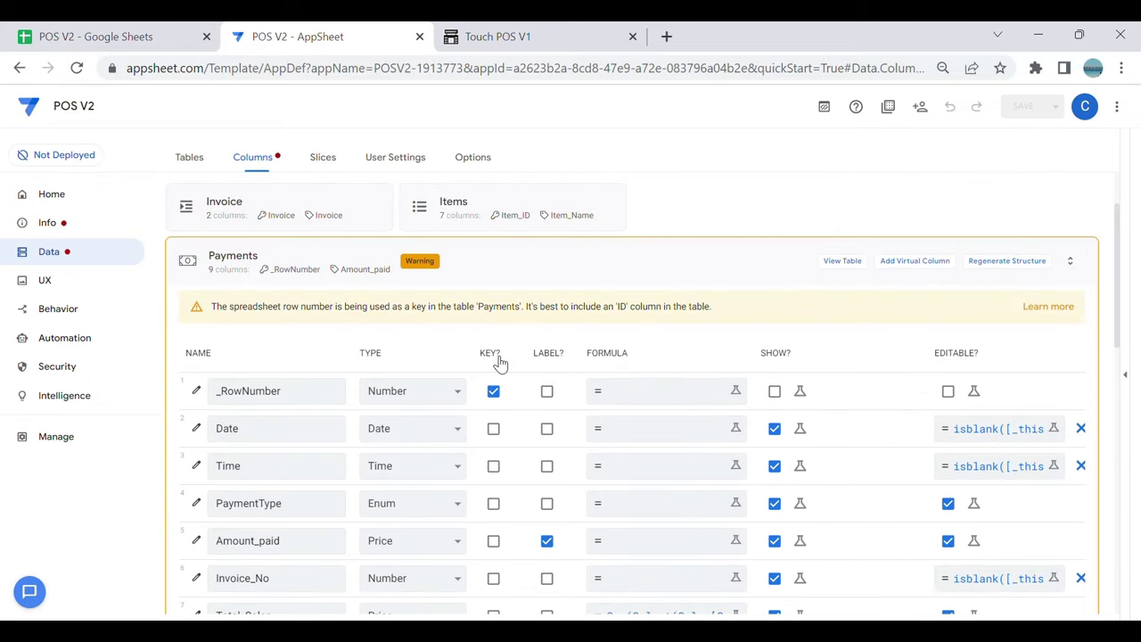
scroll(541, 436, down, 2)
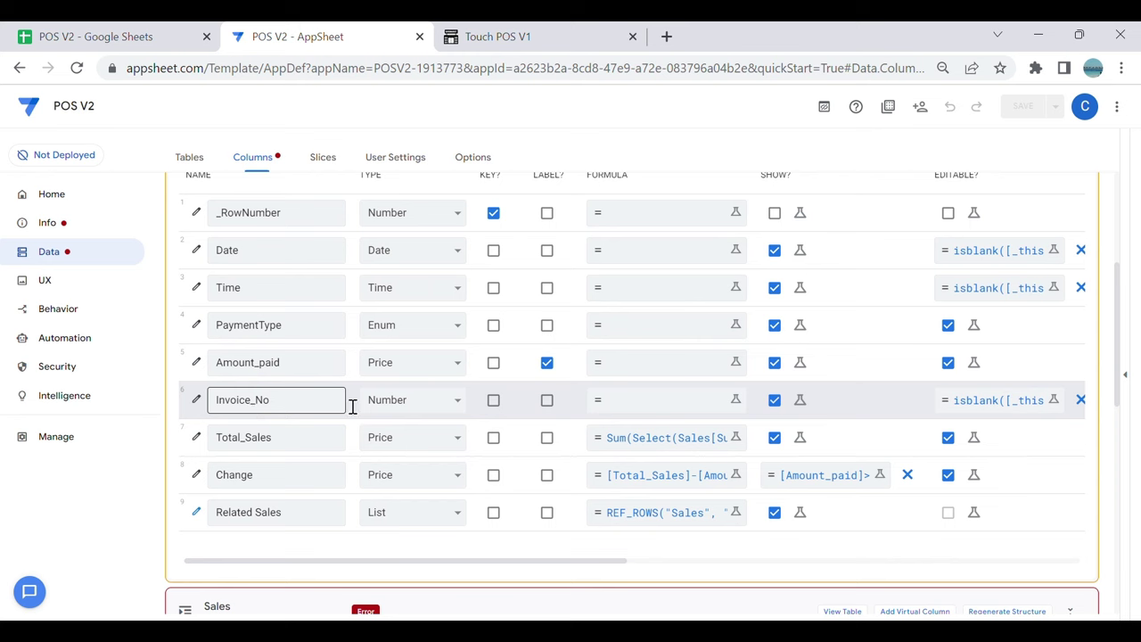
scroll(374, 354, up, 2)
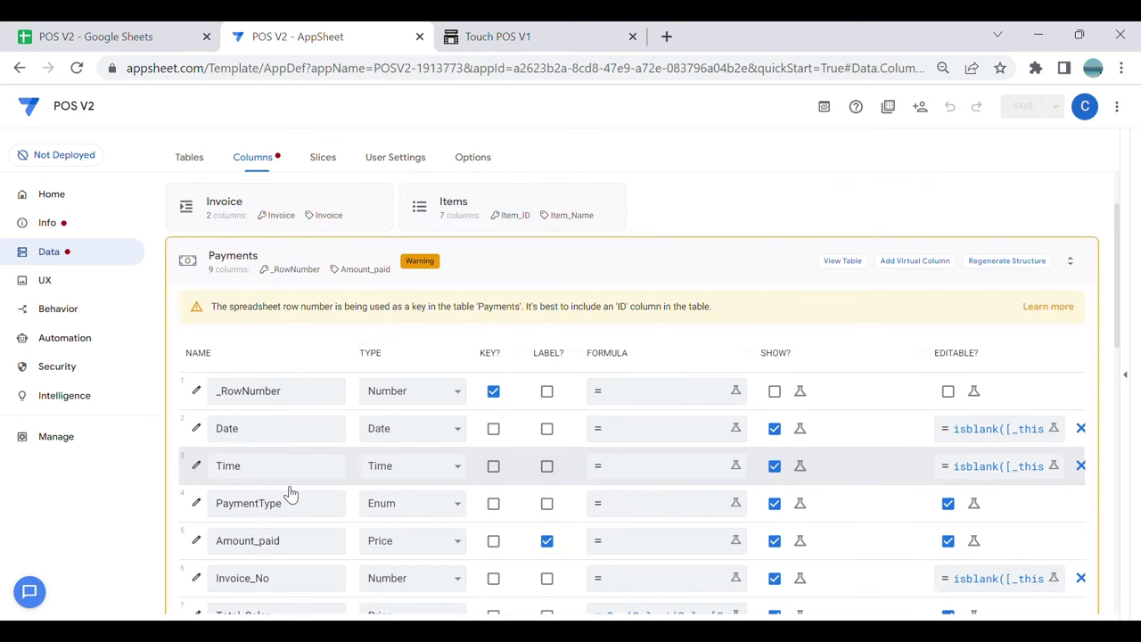
scroll(294, 493, down, 2)
scroll(300, 490, down, 1)
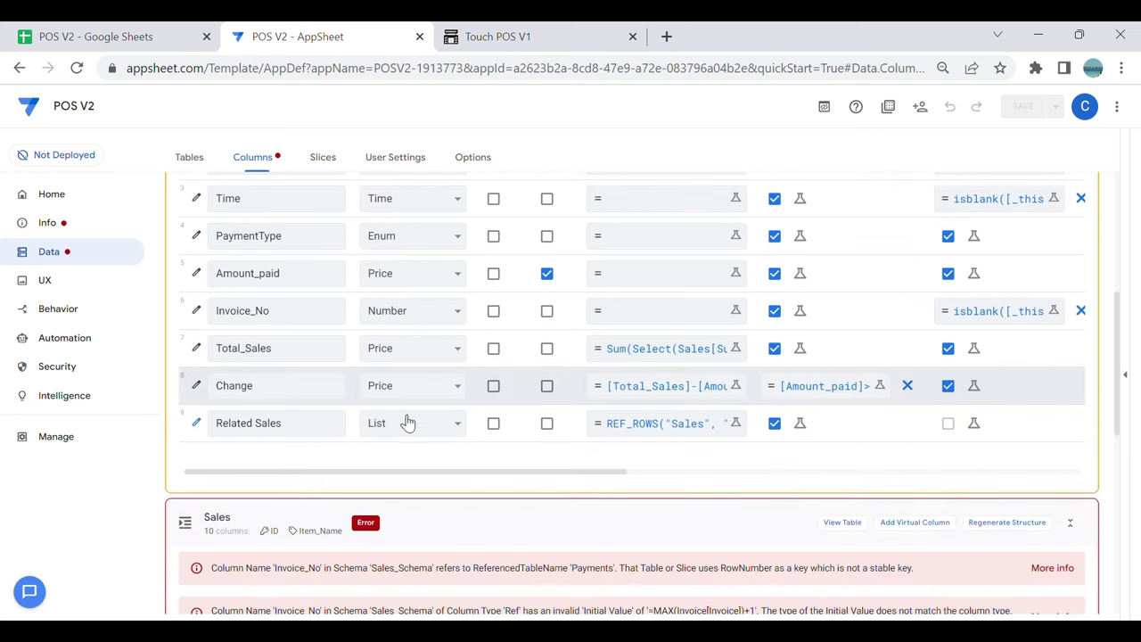
scroll(436, 369, up, 2)
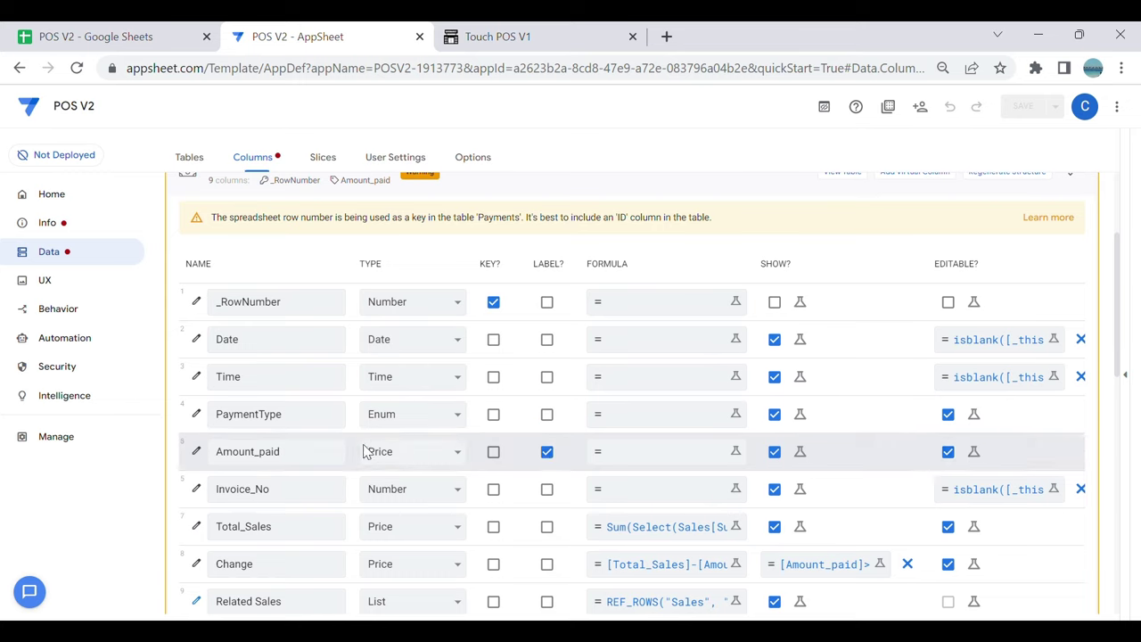
click(495, 488)
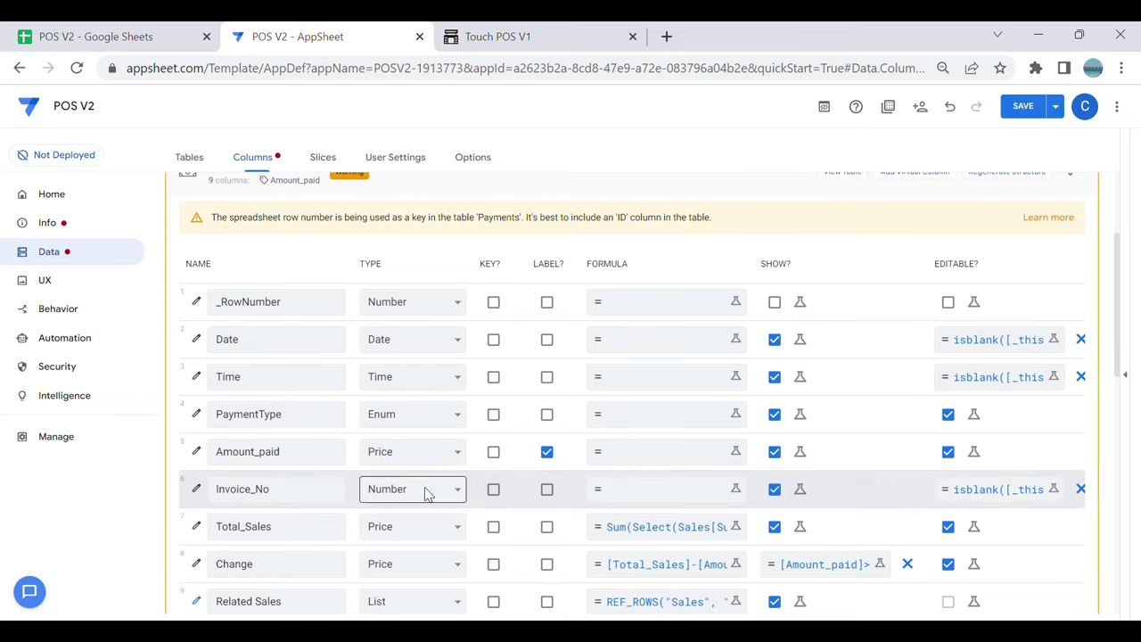
scroll(512, 492, down, 2)
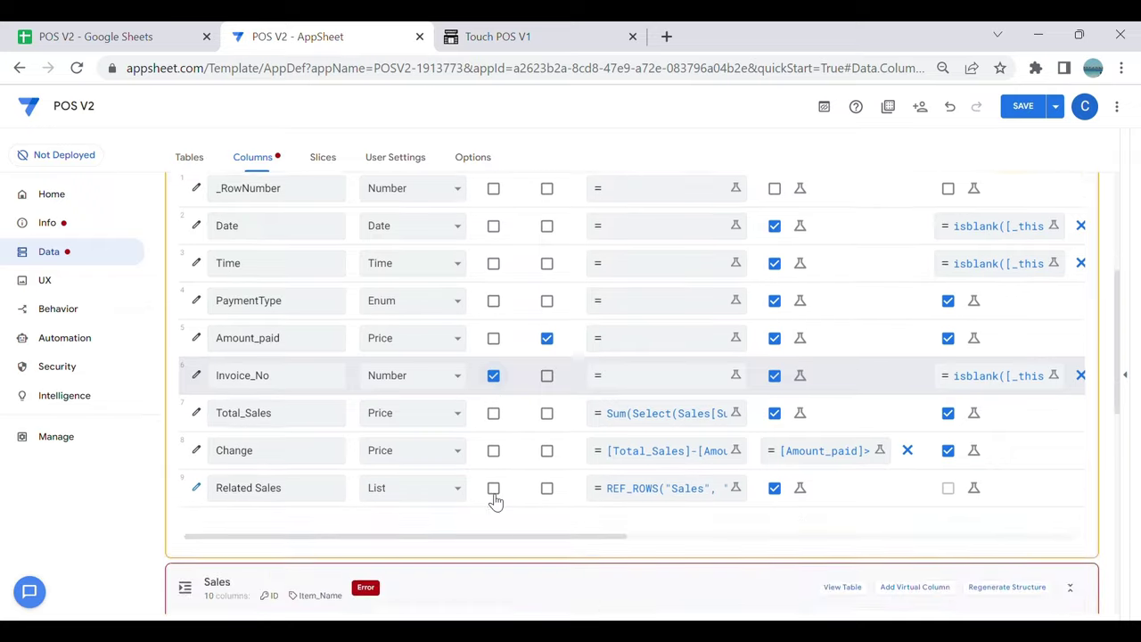
scroll(618, 392, up, 3)
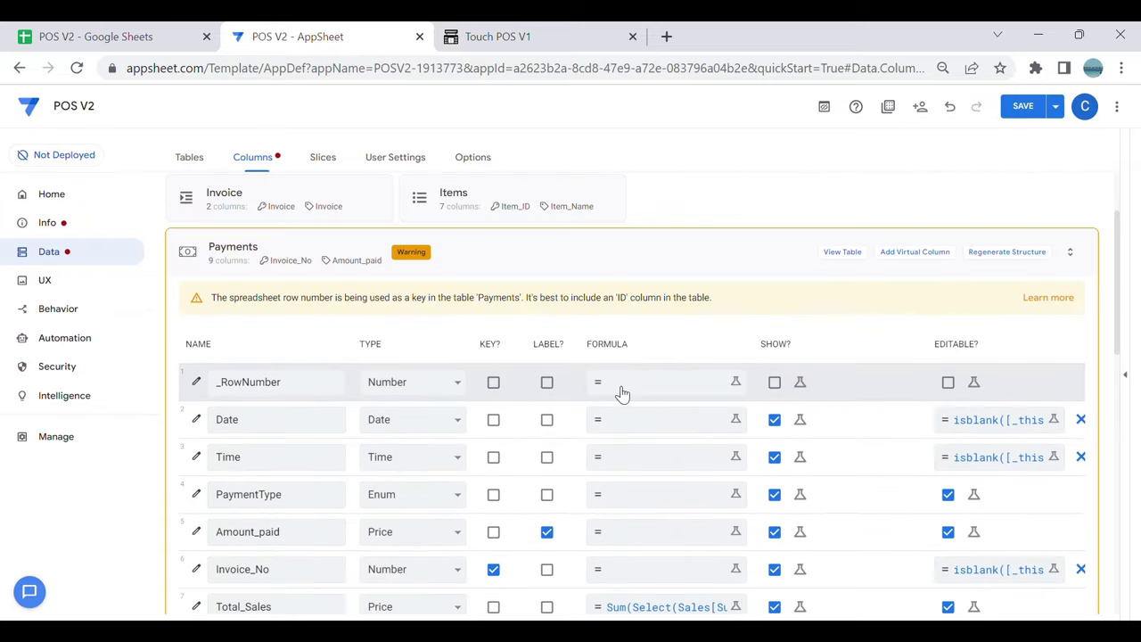
scroll(624, 387, down, 1)
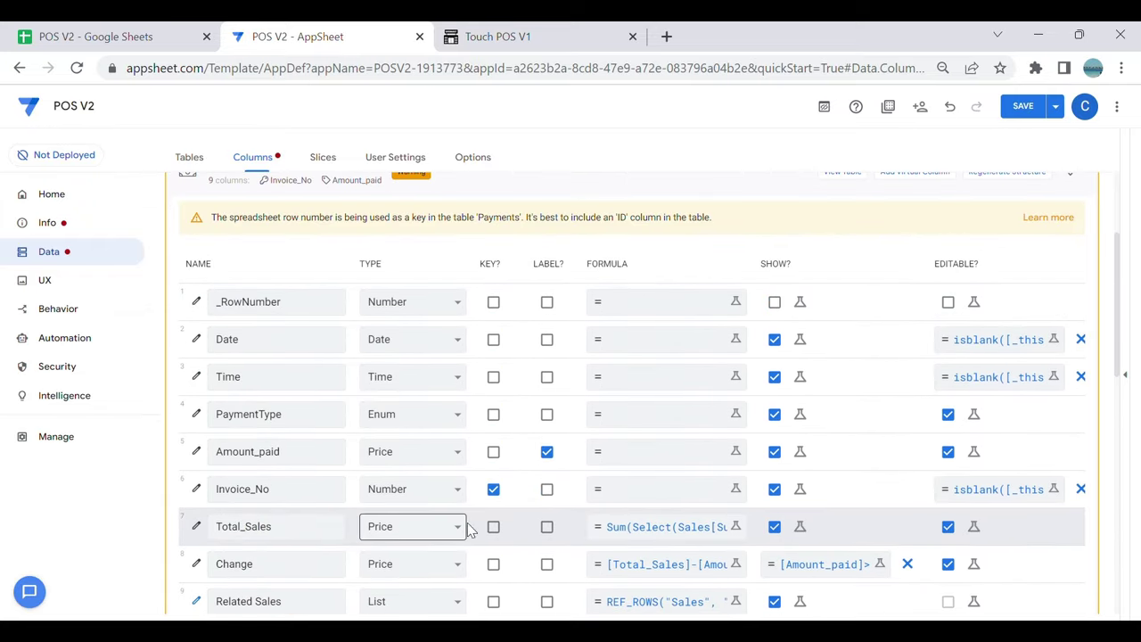
click(1013, 114)
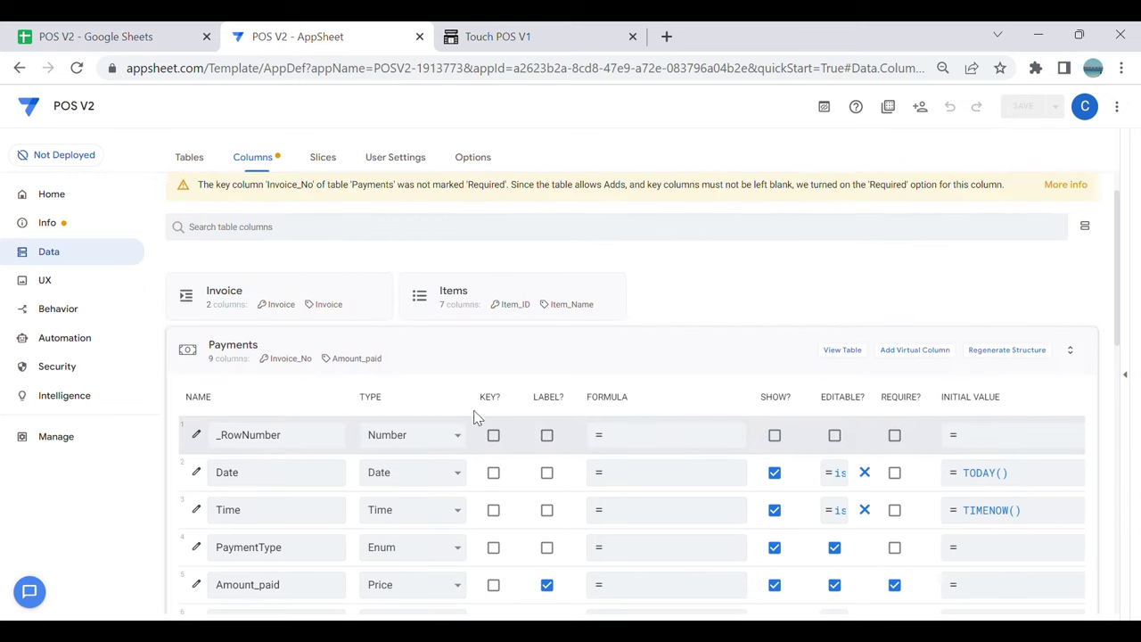
Step: Add a virtual column named File to the Payments table
scroll(811, 367, down, 1)
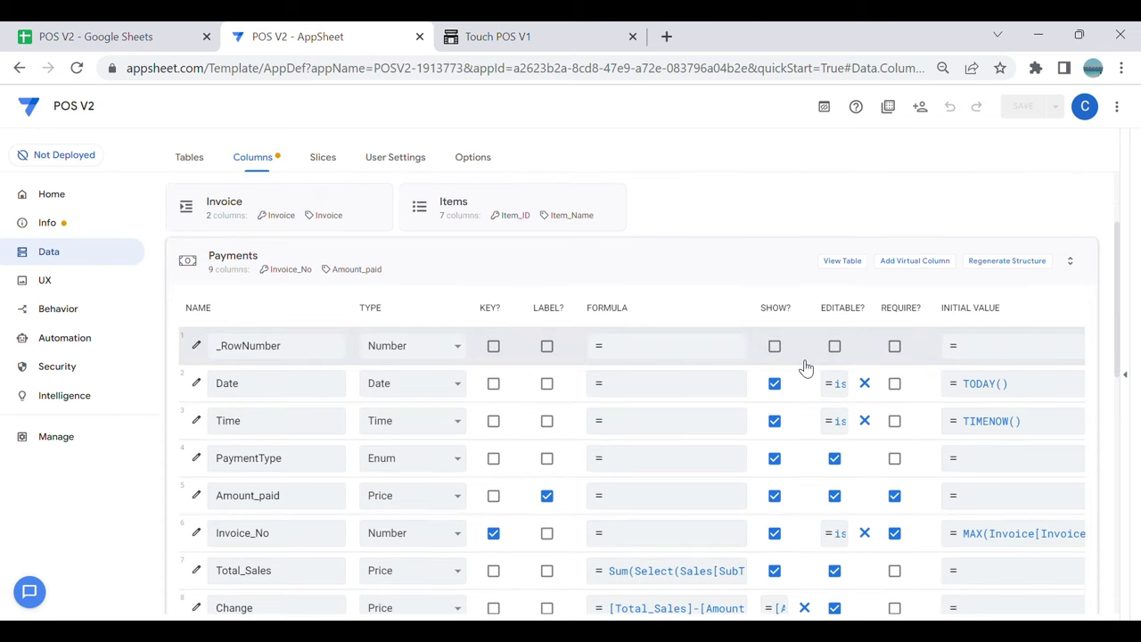
key(ctrl+minus)
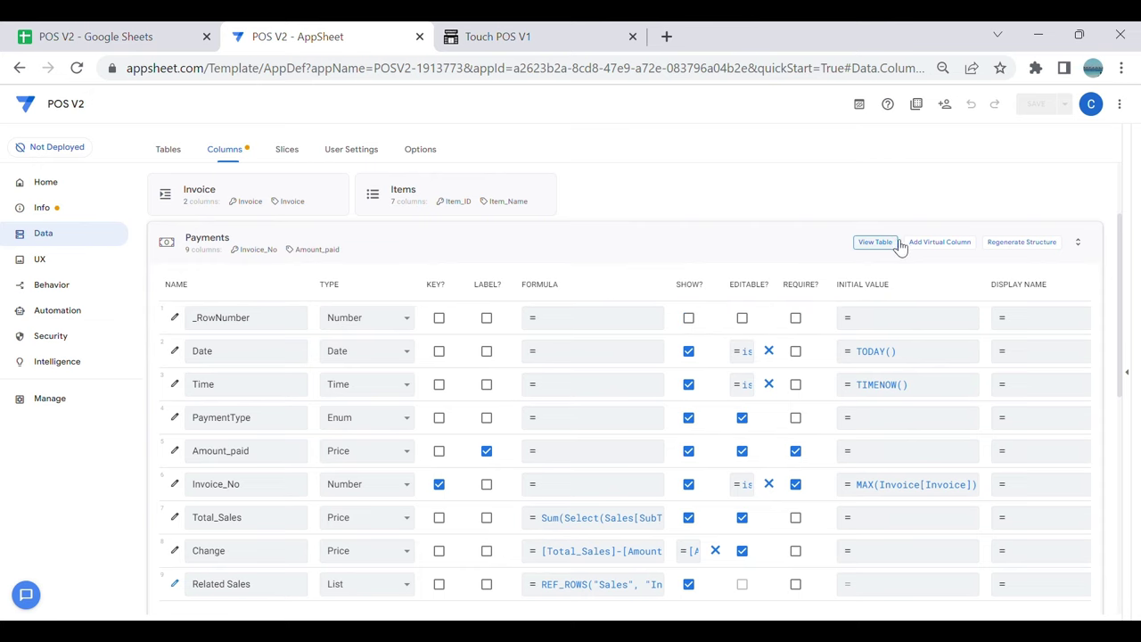
click(948, 252)
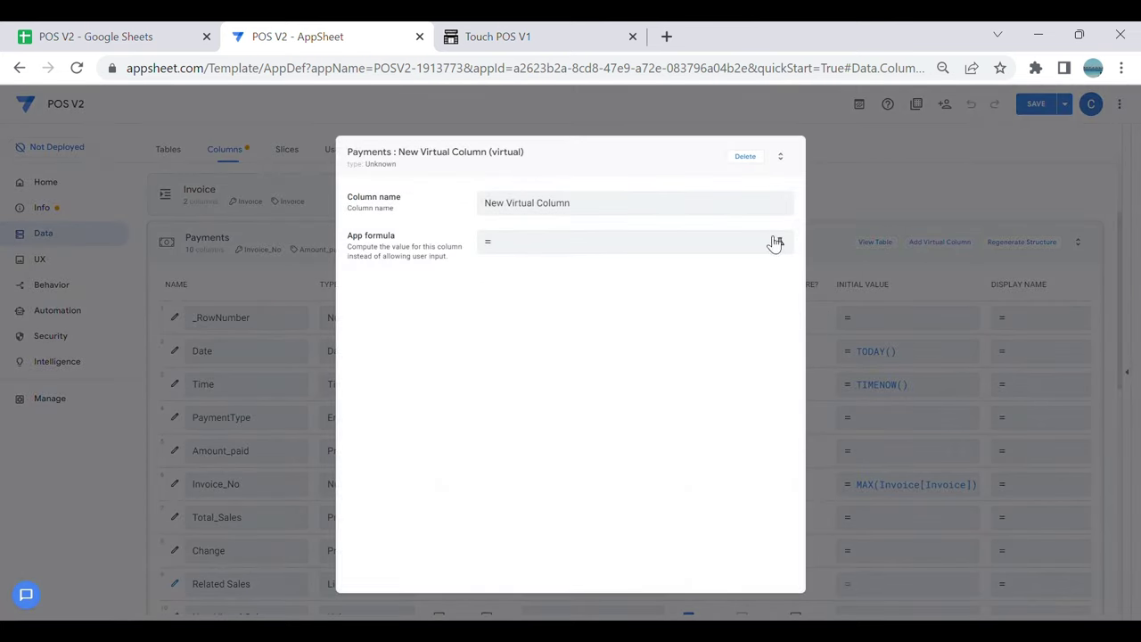
drag(649, 205, 252, 205)
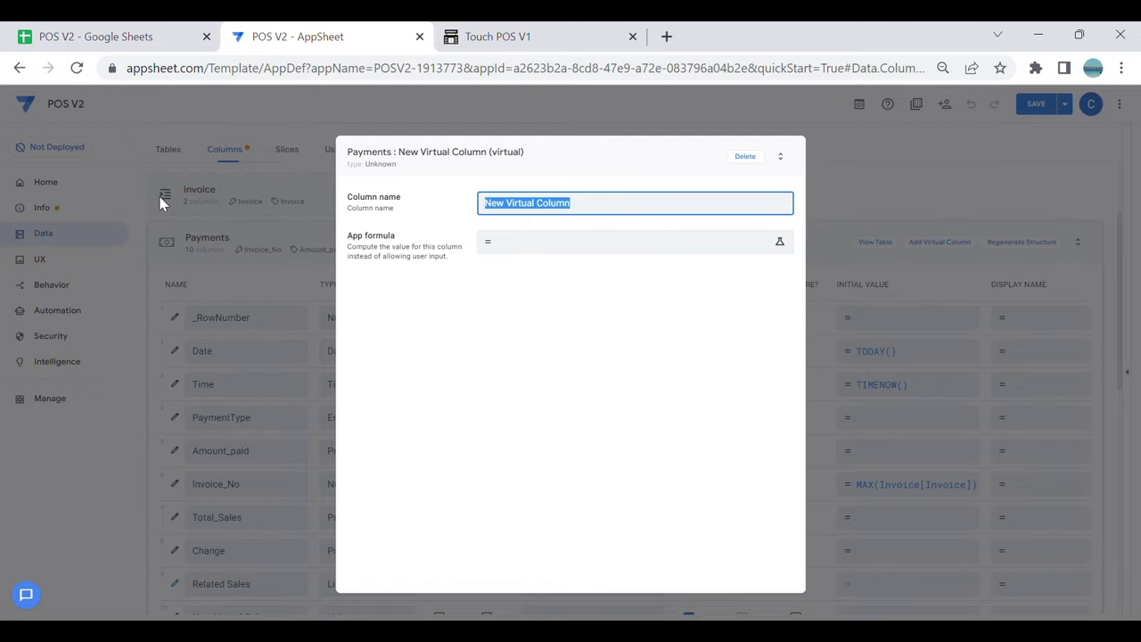
key(BackSpace)
text(File)
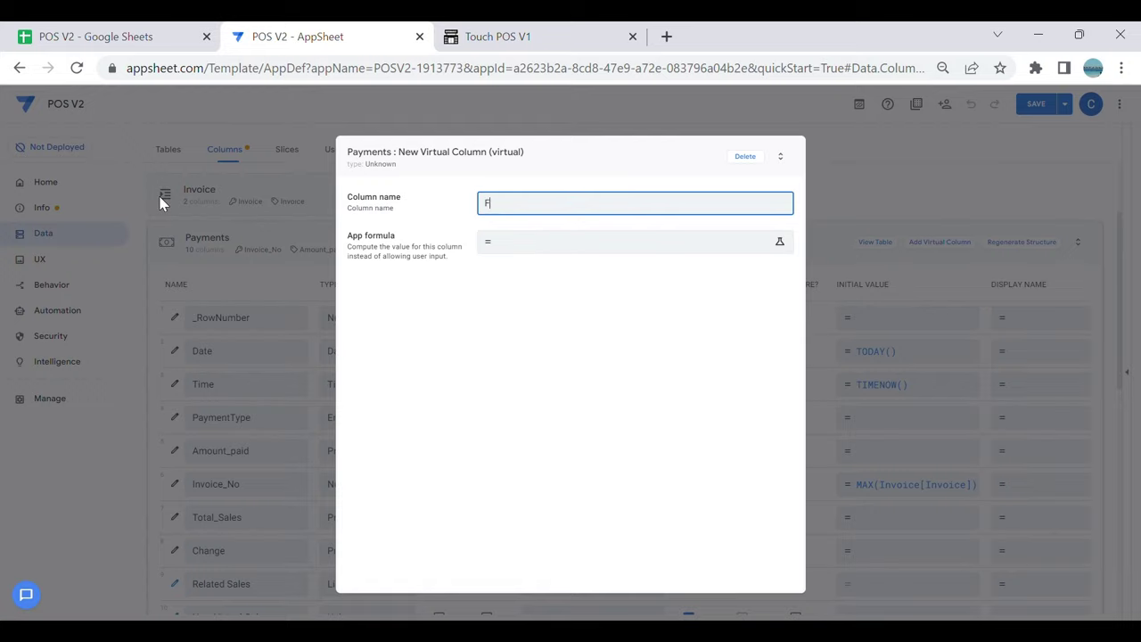
Step: Set the File column's app formula to Concatenate([Invoice_No],".pdf"), finish the column and save the app
click(700, 244)
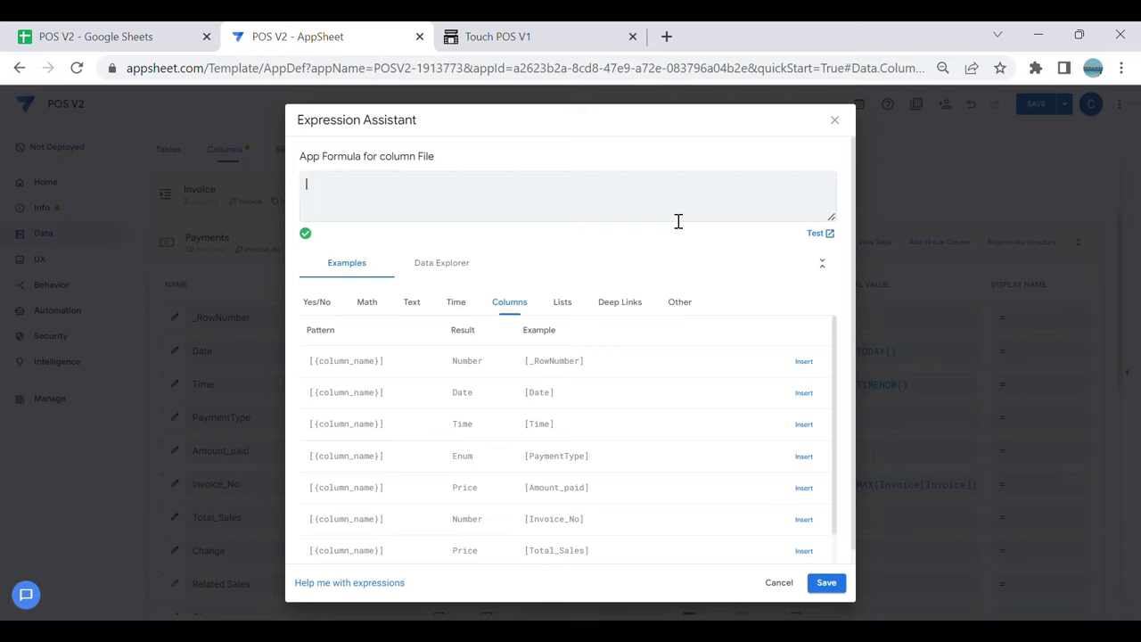
text(Concatenate([In)
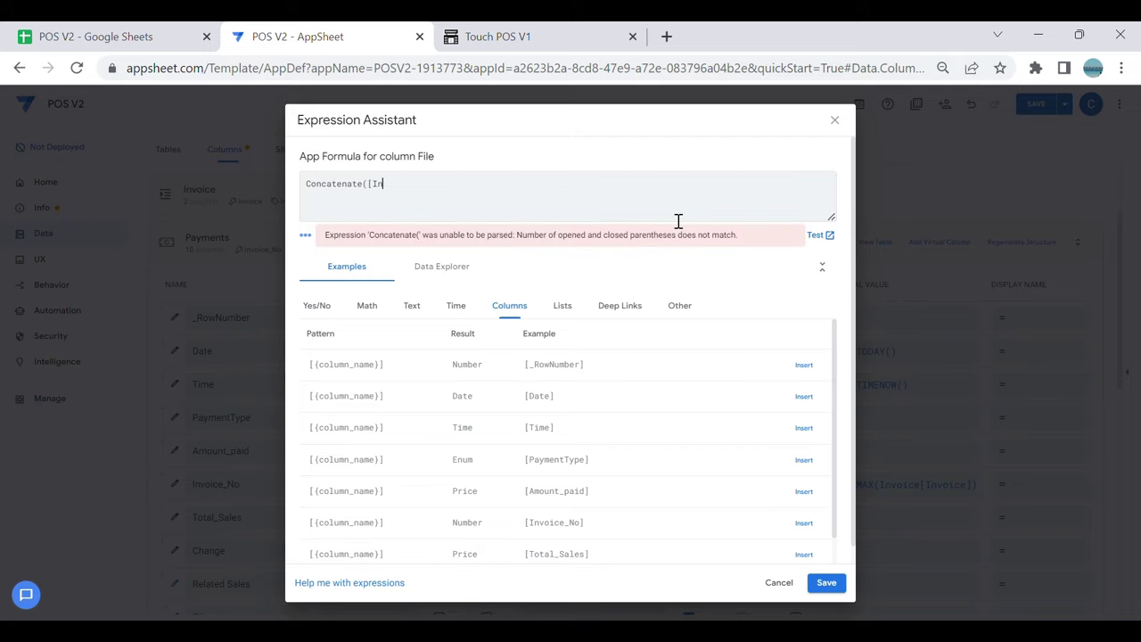
text(voice_No]))
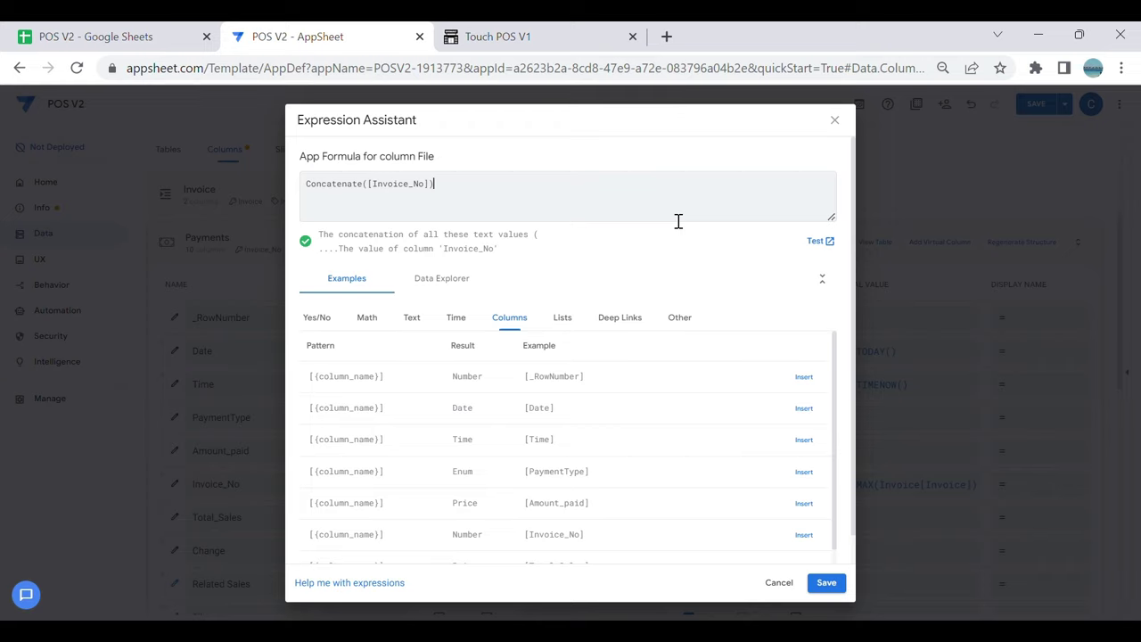
text(,"")
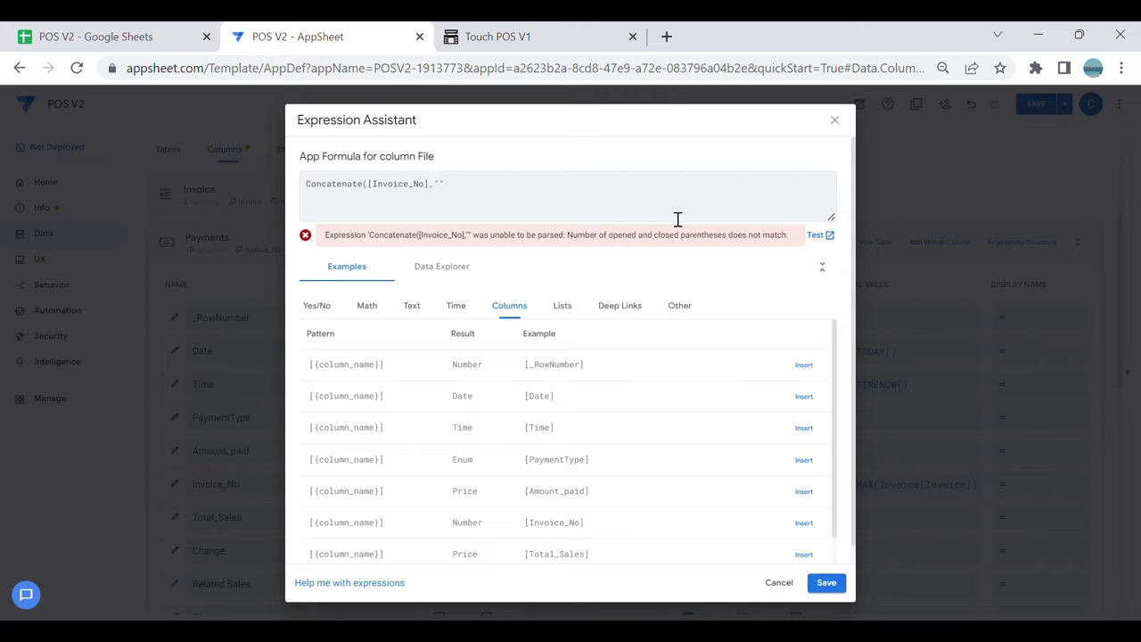
text(.pdf"))
click(836, 588)
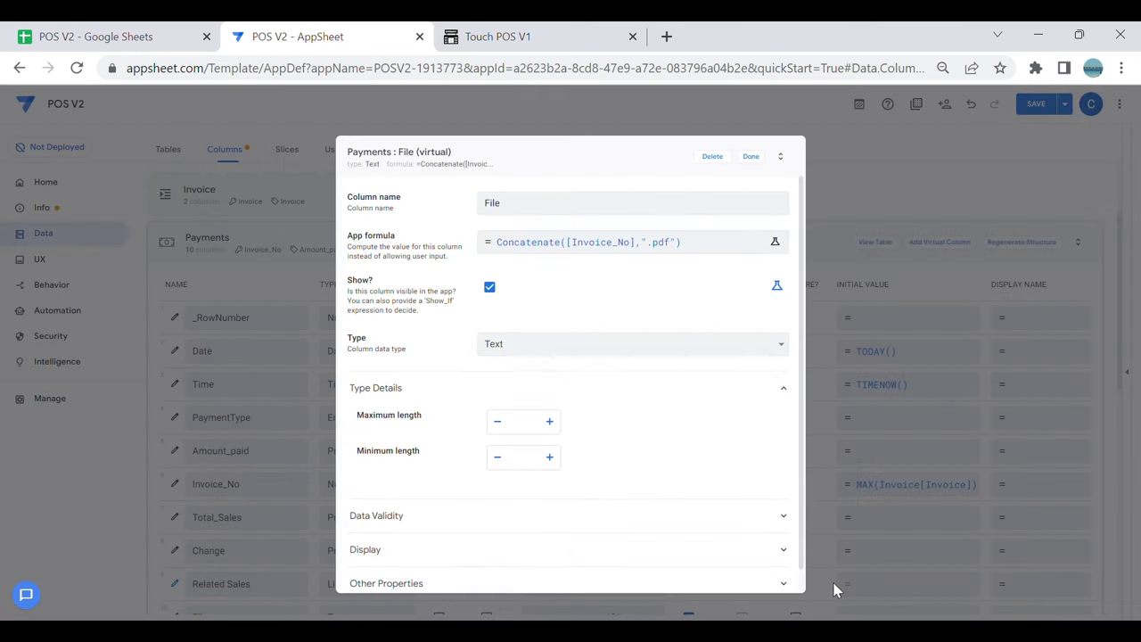
click(762, 158)
click(1036, 106)
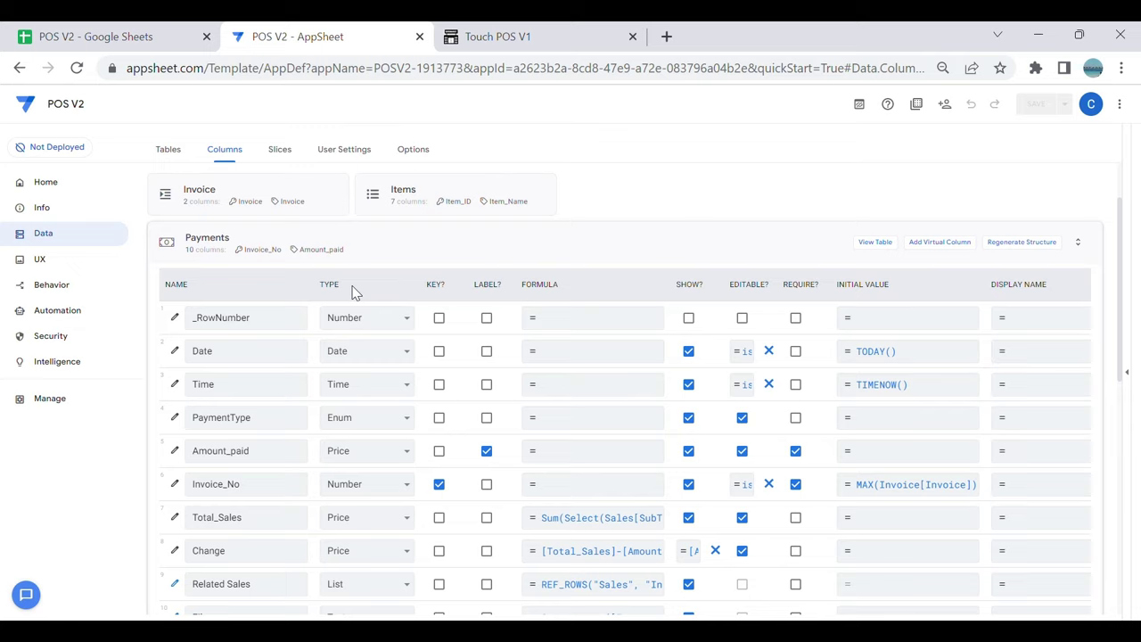
Step: Create a custom automation bot and name it Receipt
click(65, 310)
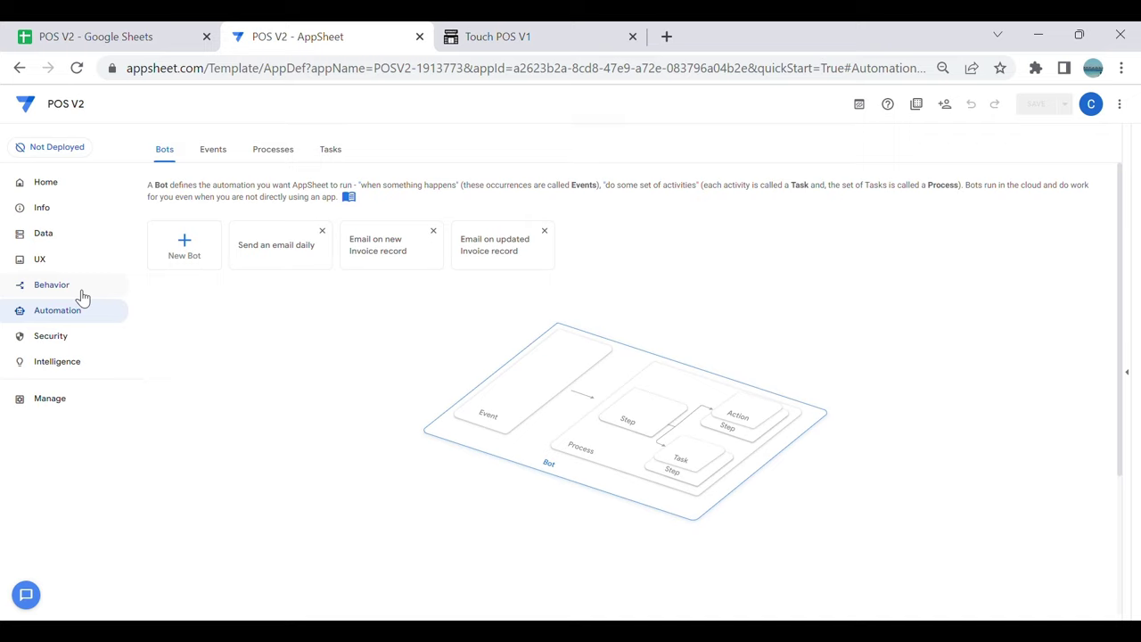
click(188, 262)
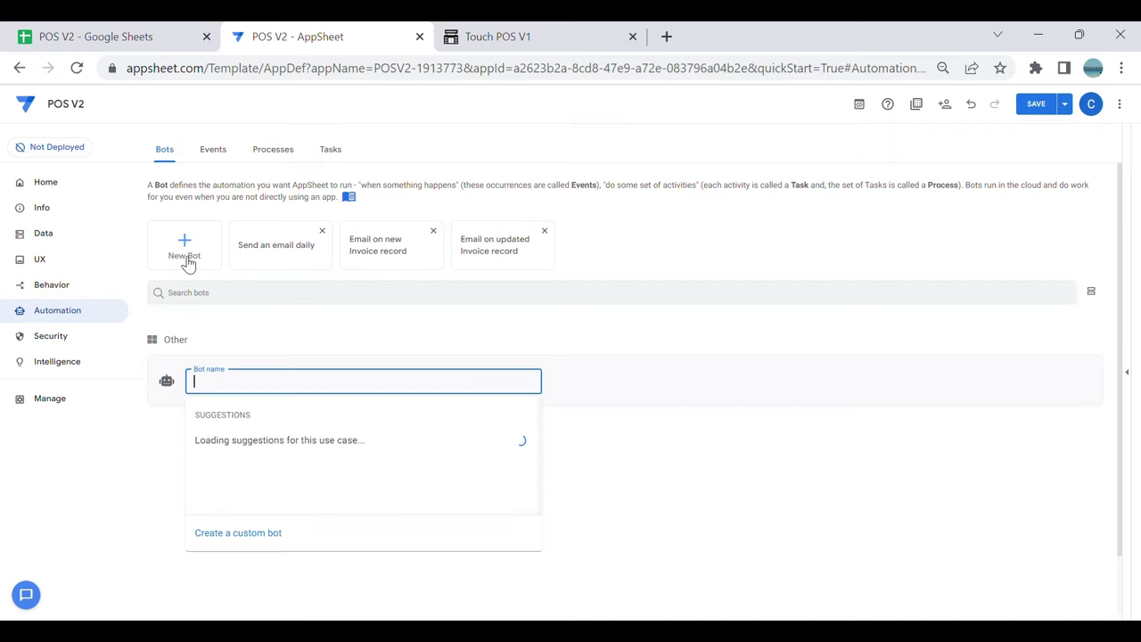
click(284, 540)
click(257, 198)
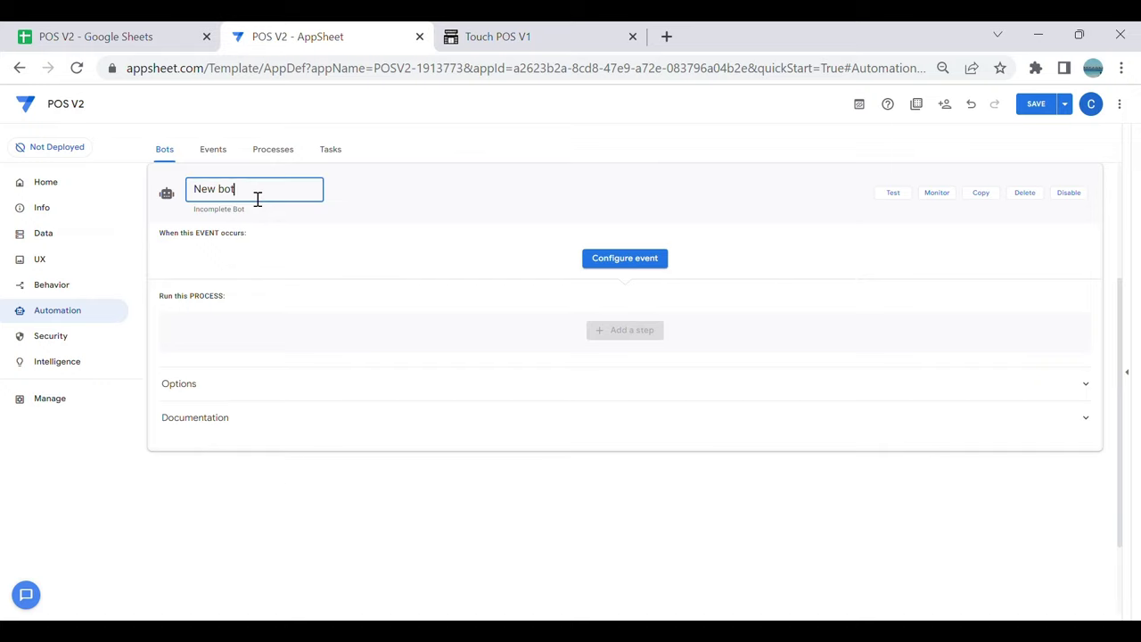
text(Receipt)
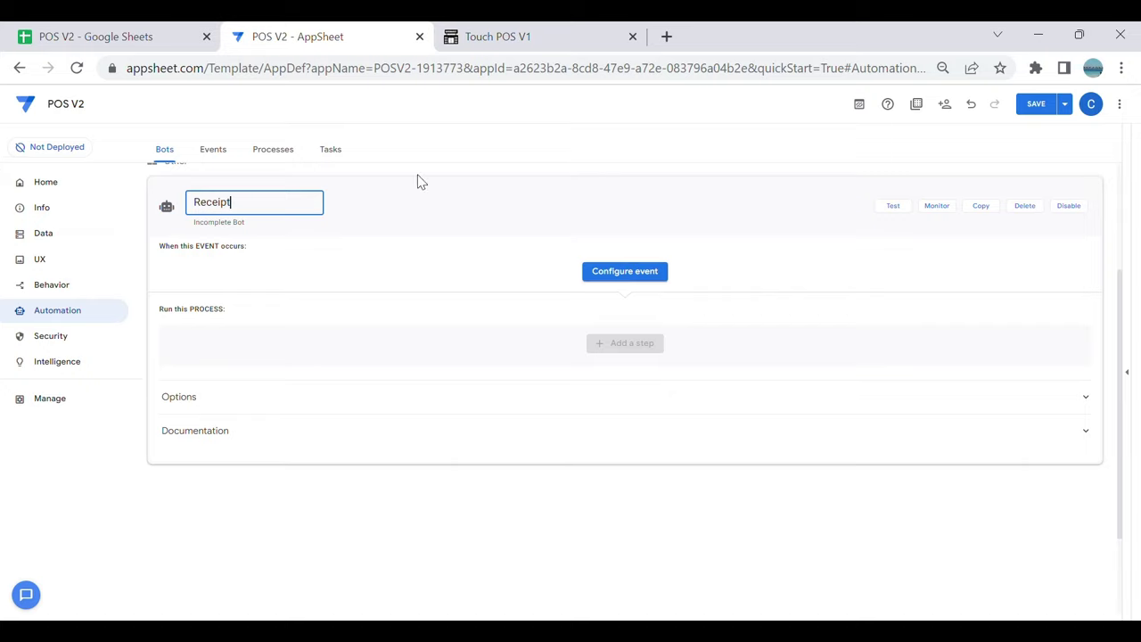
Step: Configure a custom event named Receipt Event for the Receipt bot, triggered by adds only on the Payments table
click(642, 280)
click(540, 432)
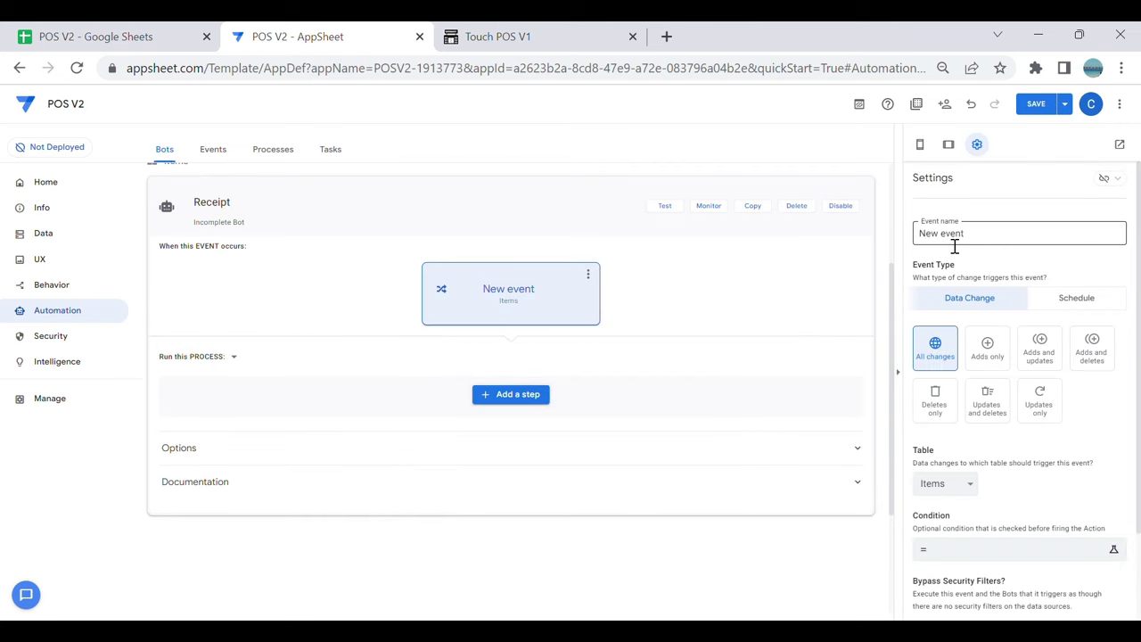
drag(952, 241, 673, 254)
text(Receip)
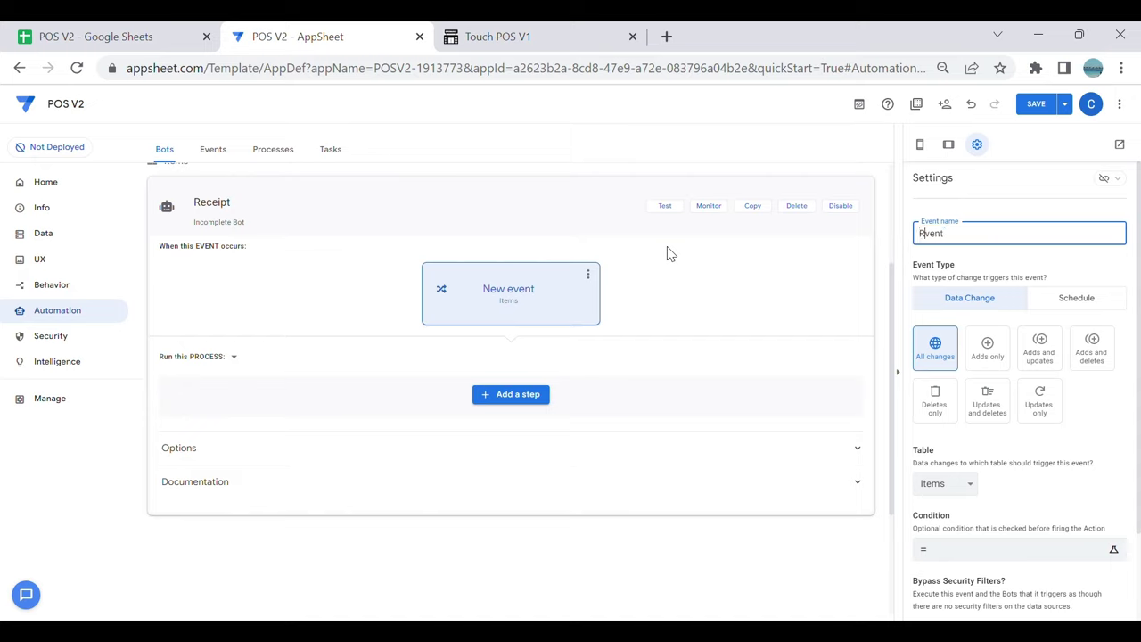
text(t E)
click(998, 360)
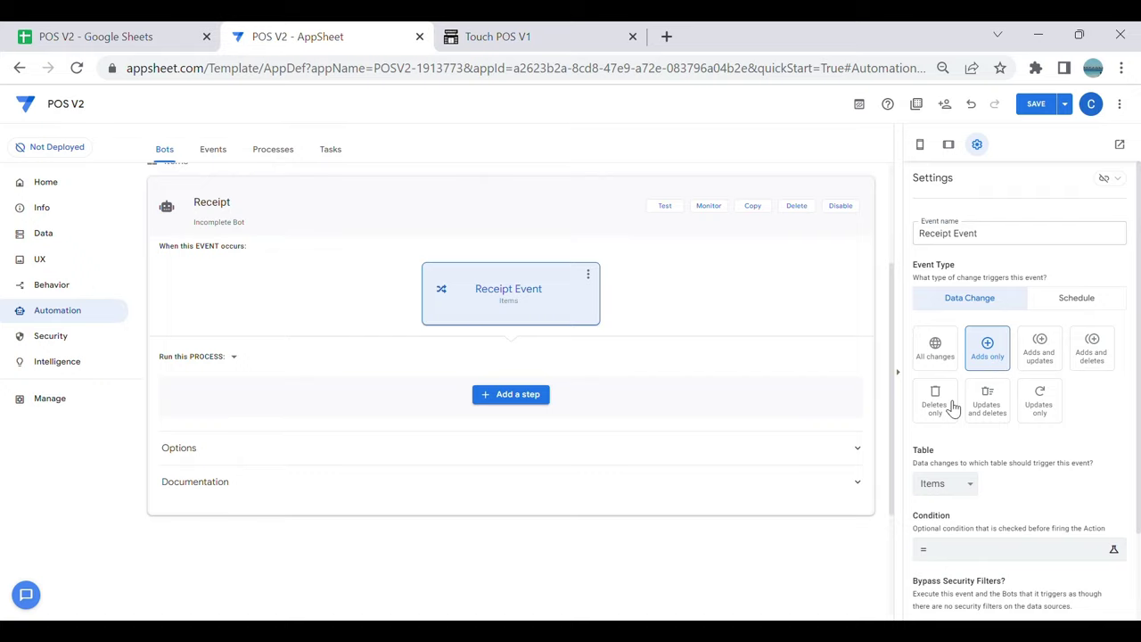
click(970, 490)
click(958, 535)
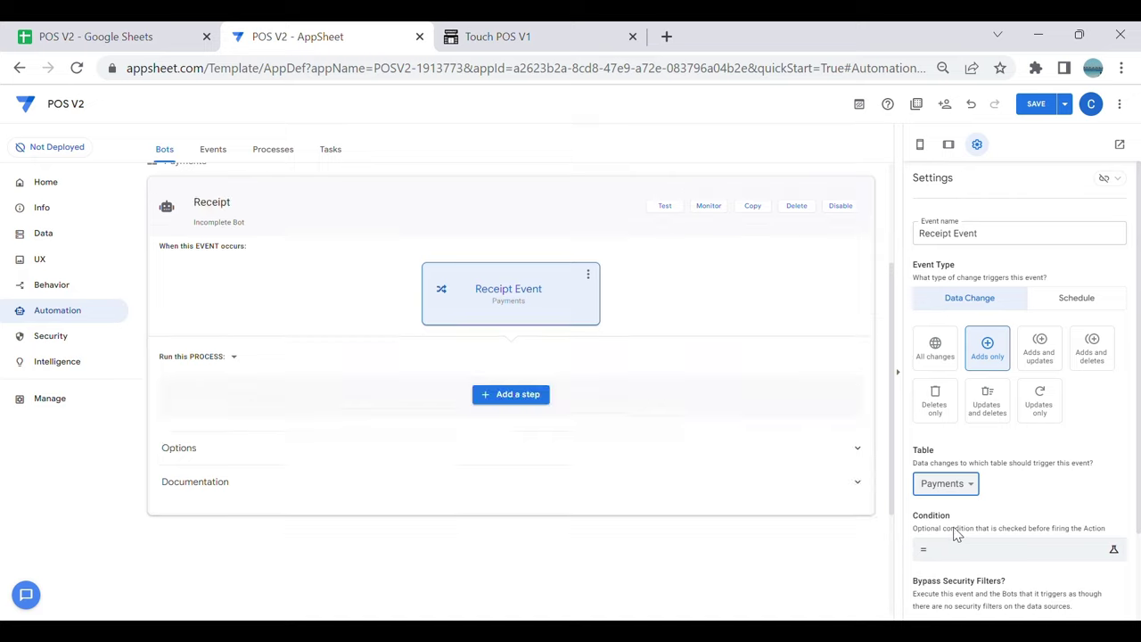
Step: Add a custom step to the Receipt bot's process and name it Receipt Step
click(526, 395)
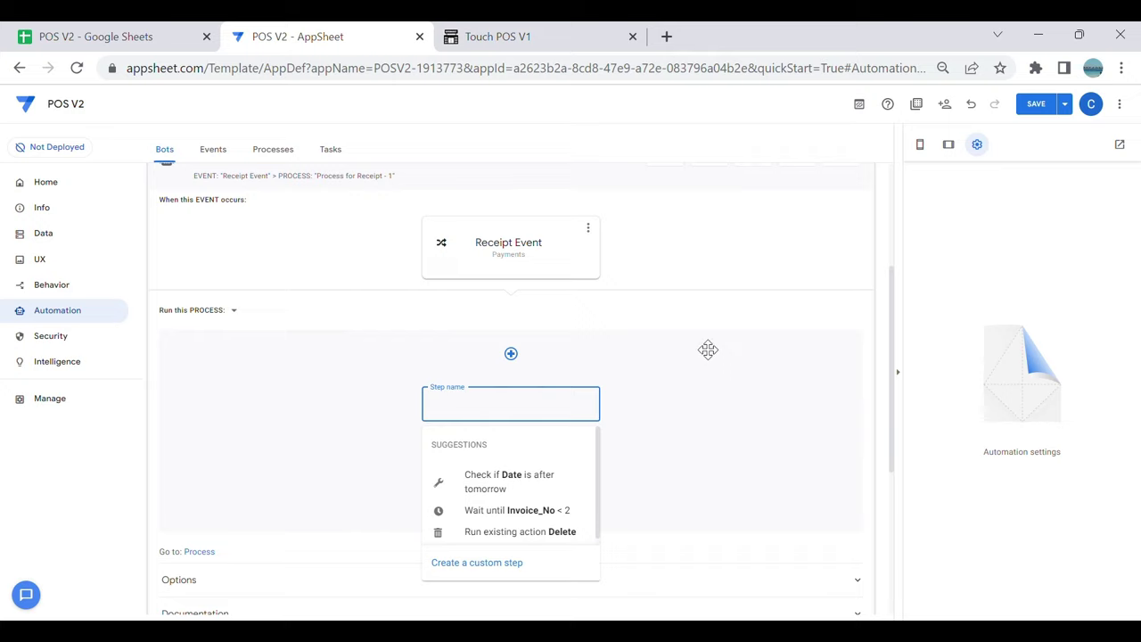
click(502, 564)
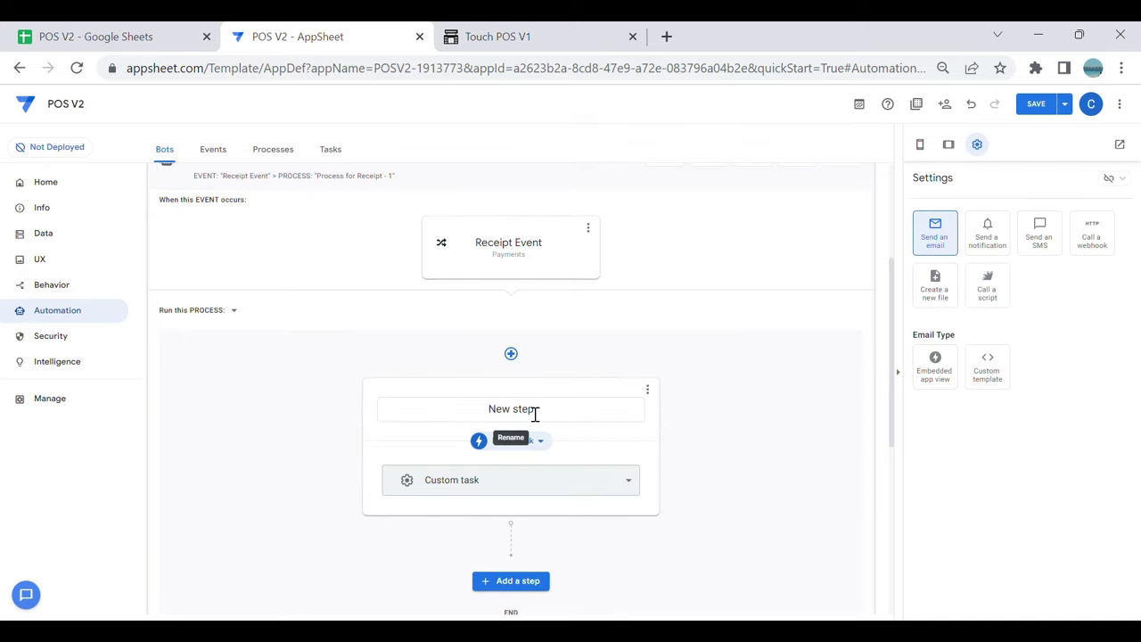
drag(517, 409, 488, 410)
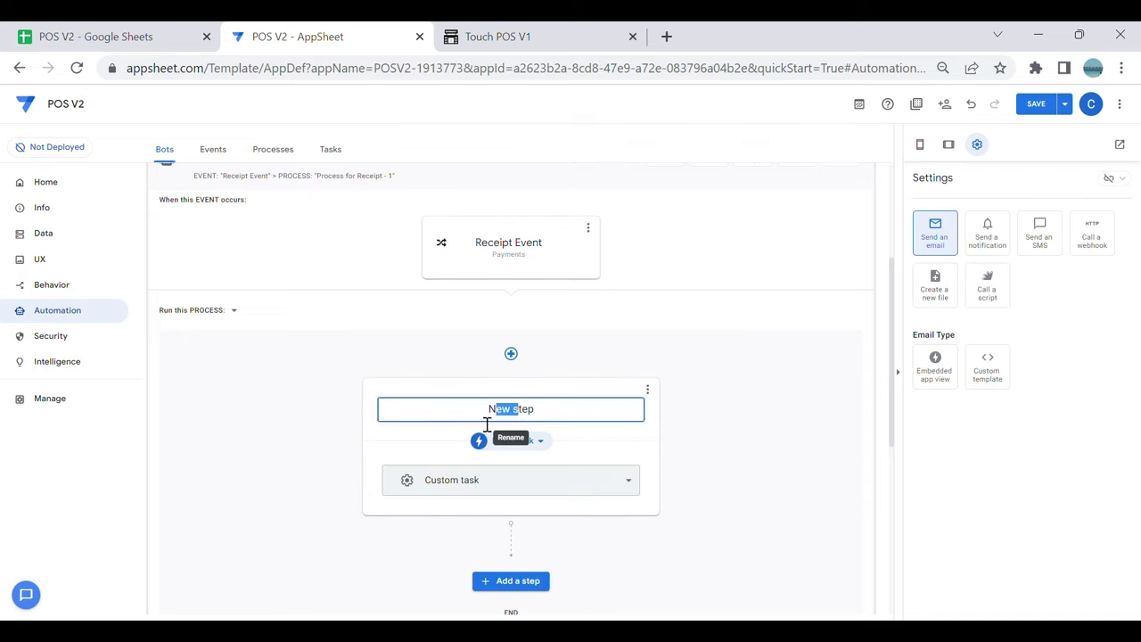
text(R)
text(eceipt)
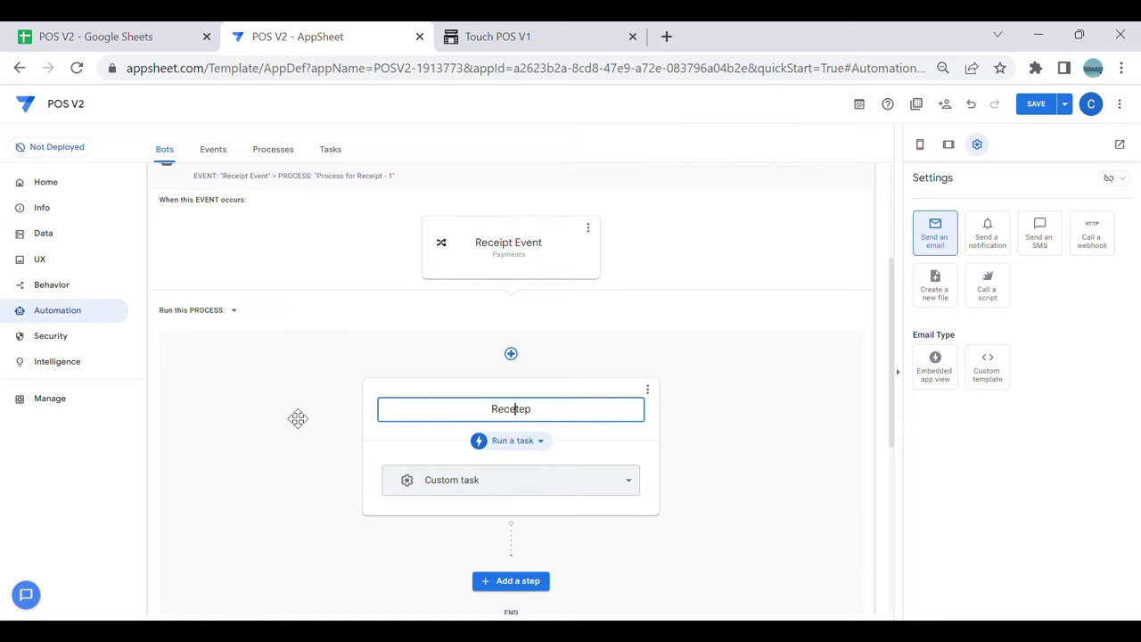
key(BackSpace)
text(S)
Step: Make Receipt Step create a new file and generate a template document for it
click(940, 297)
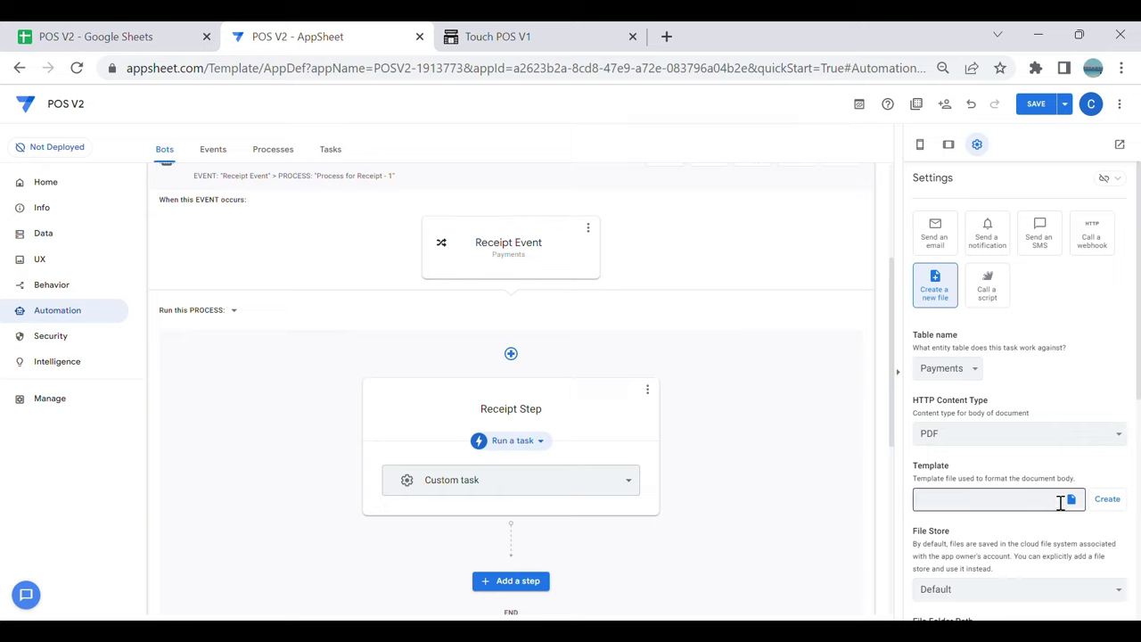
click(1107, 499)
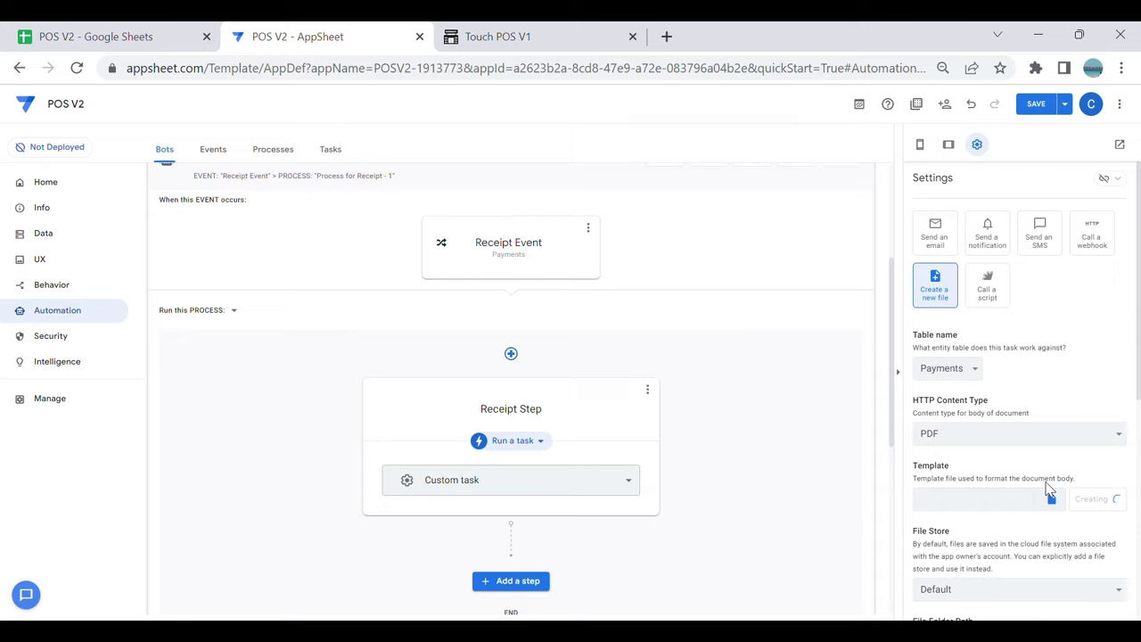
scroll(1026, 484, down, 2)
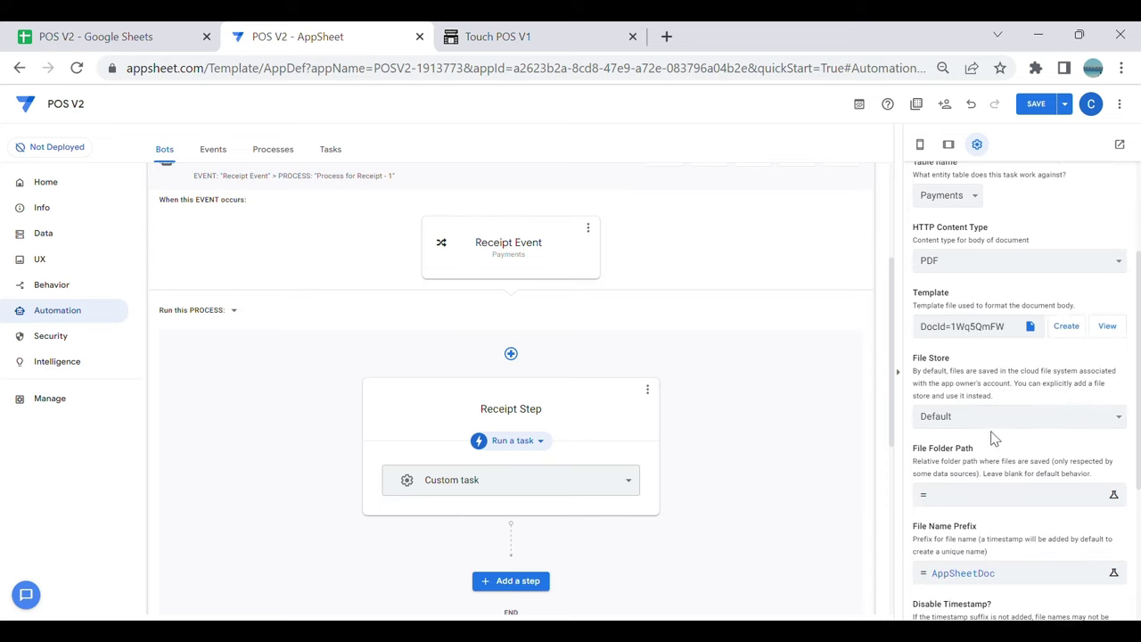
Step: Replace the file name prefix expression of Receipt Step with [Invoice_No] and save it
scroll(1007, 450, down, 3)
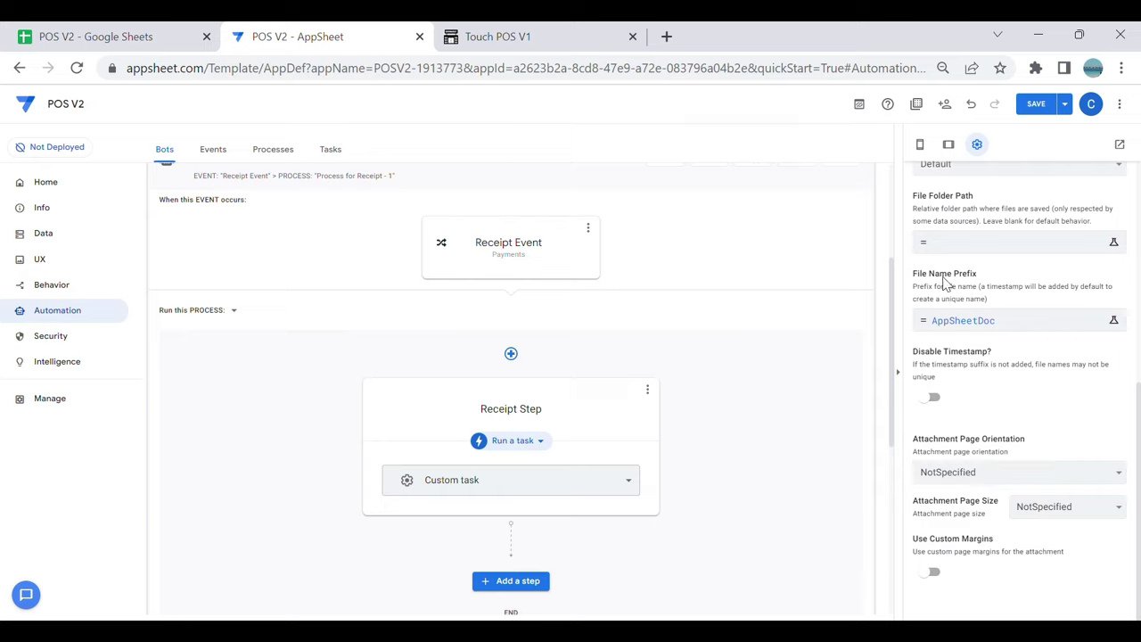
click(993, 319)
drag(446, 202, 0, 187)
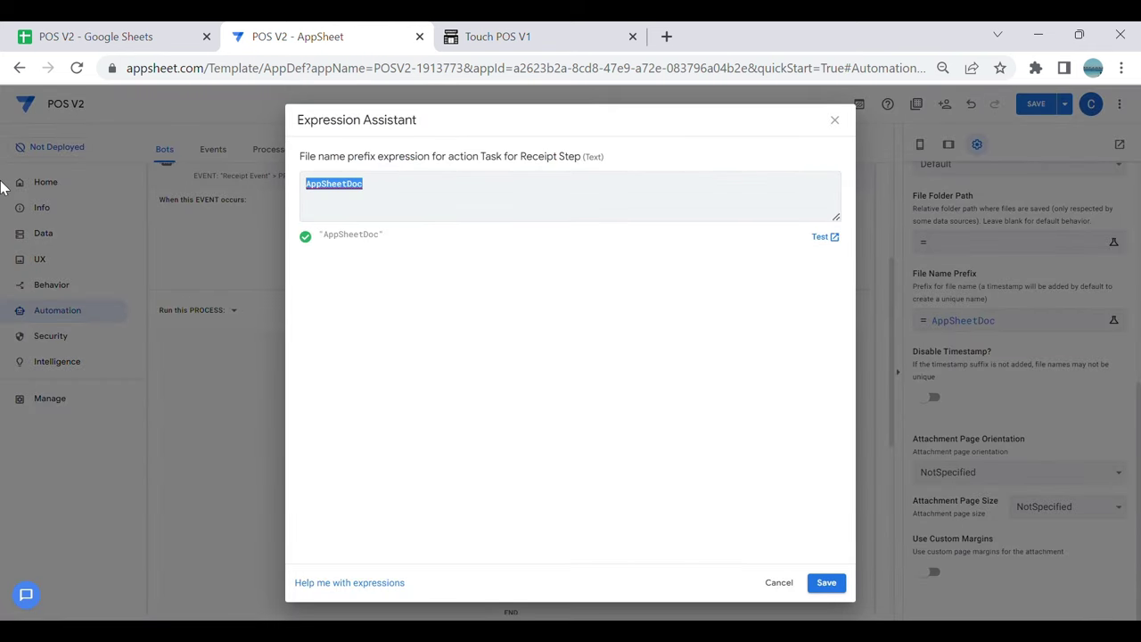
key(BackSpace)
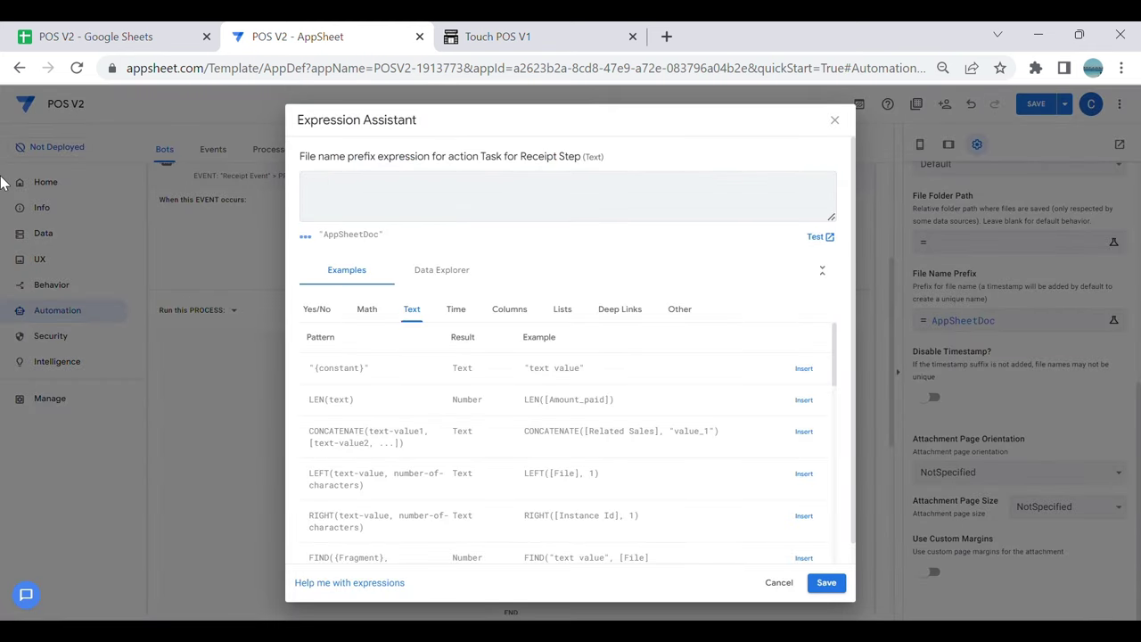
click(517, 309)
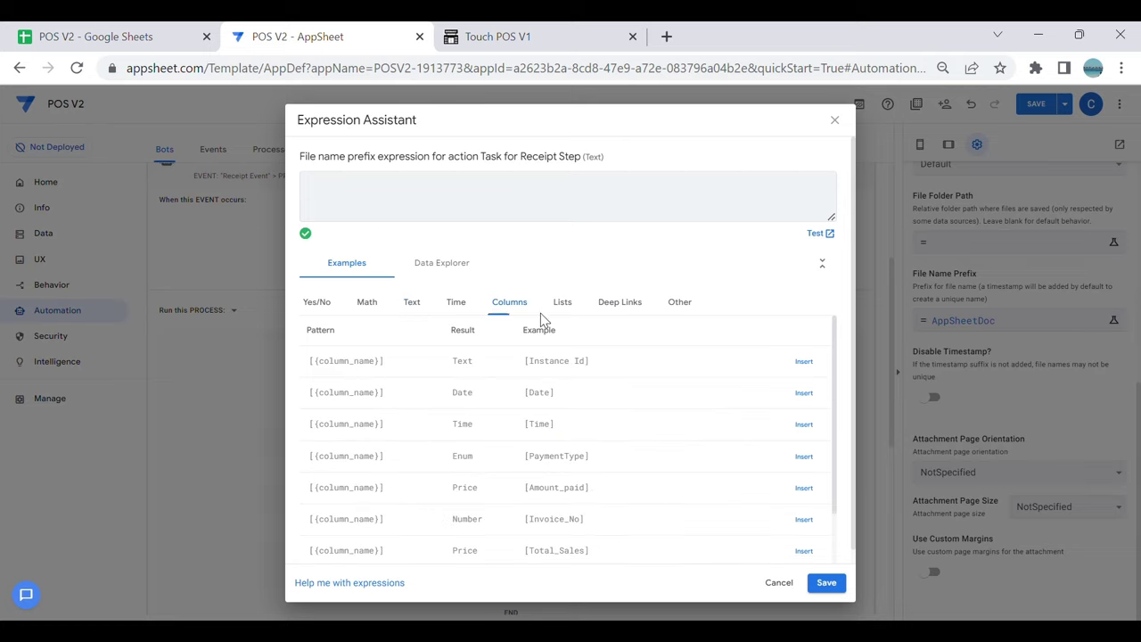
click(804, 519)
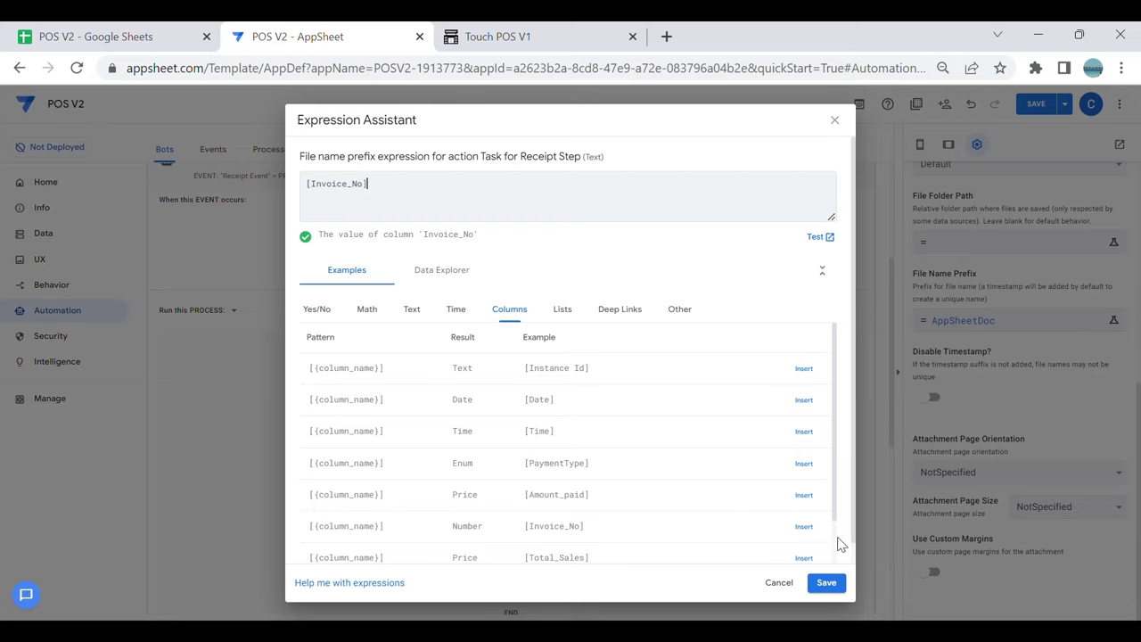
click(824, 583)
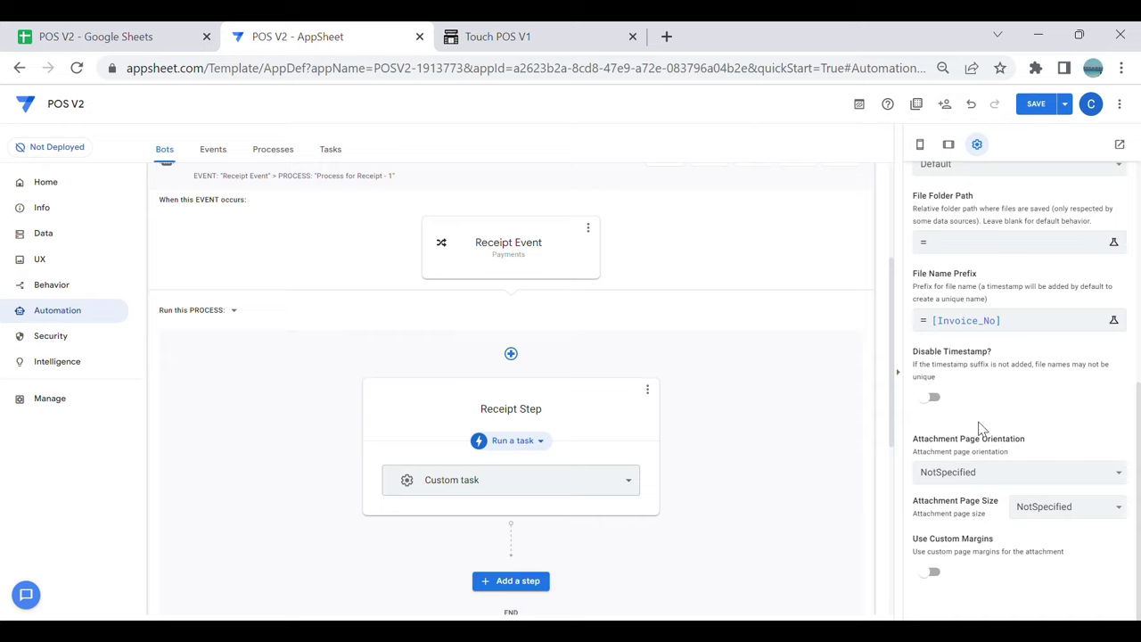
Step: Disable the file name timestamp and set the attachment page to Portrait orientation with a Custom page size
click(936, 398)
click(1025, 481)
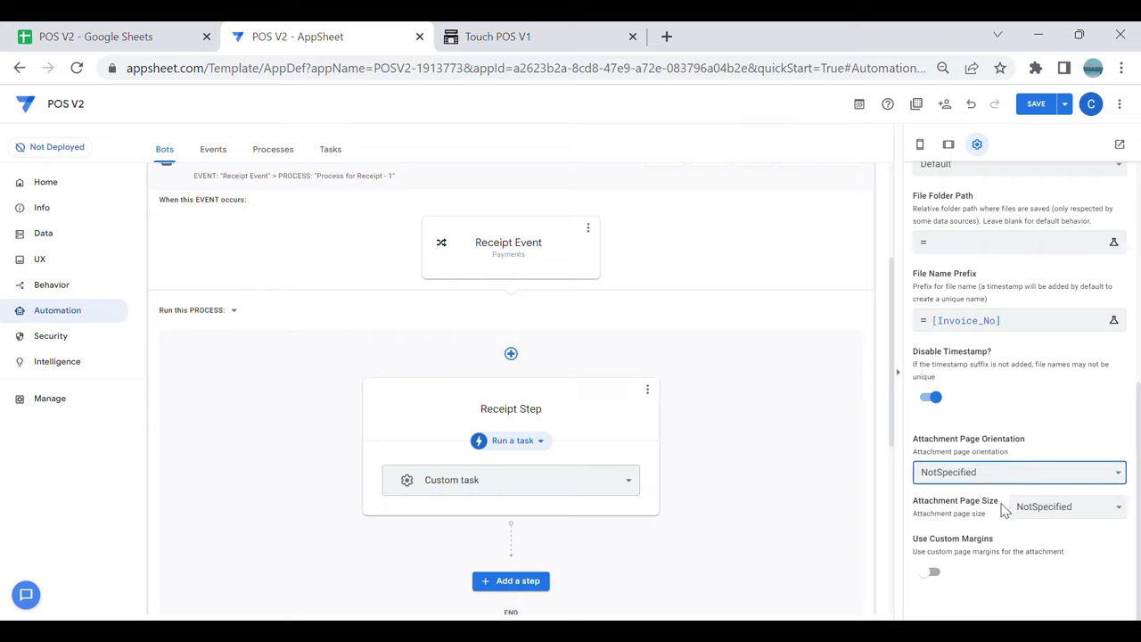
key(Down)
click(1061, 513)
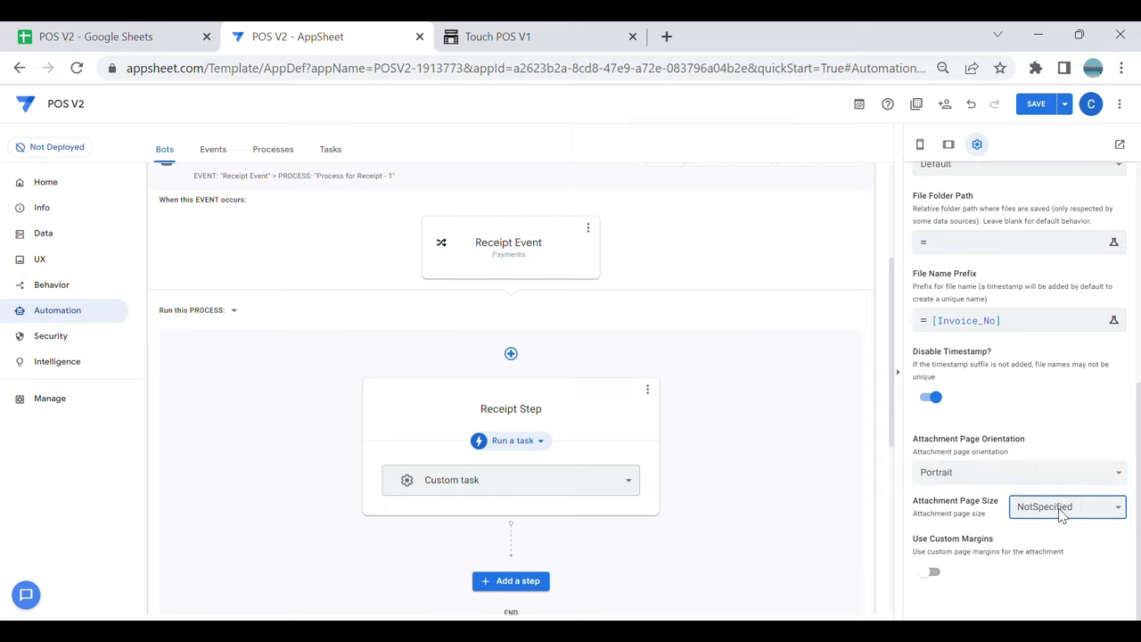
key(Down)
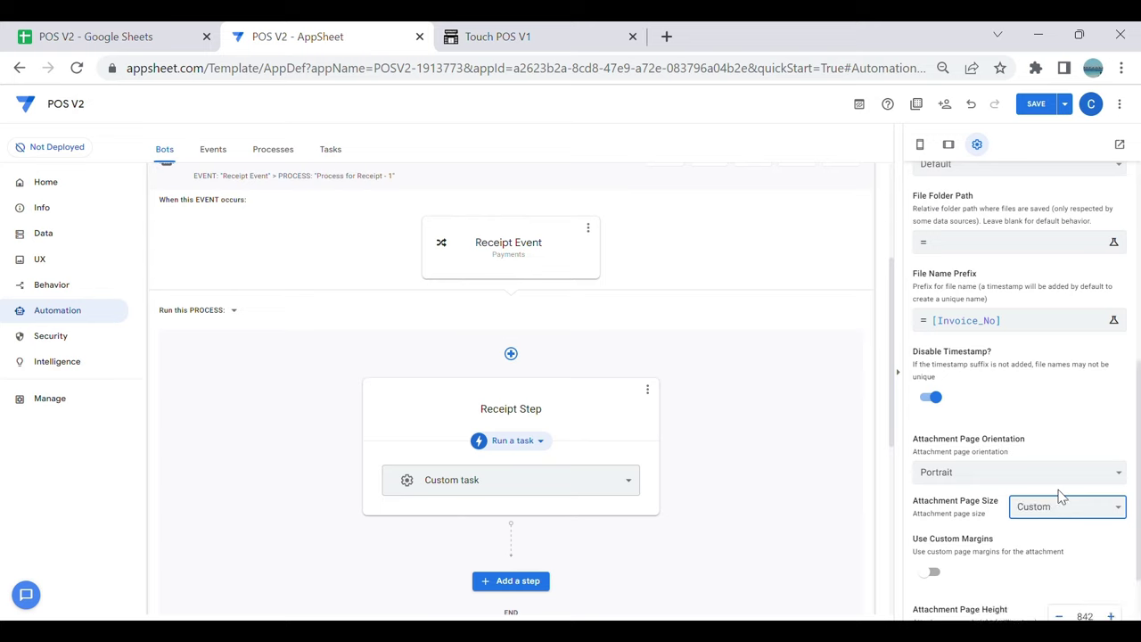
Step: Set the attachment page height to 400 mm and the page width to 80 mm
scroll(1060, 497, down, 2)
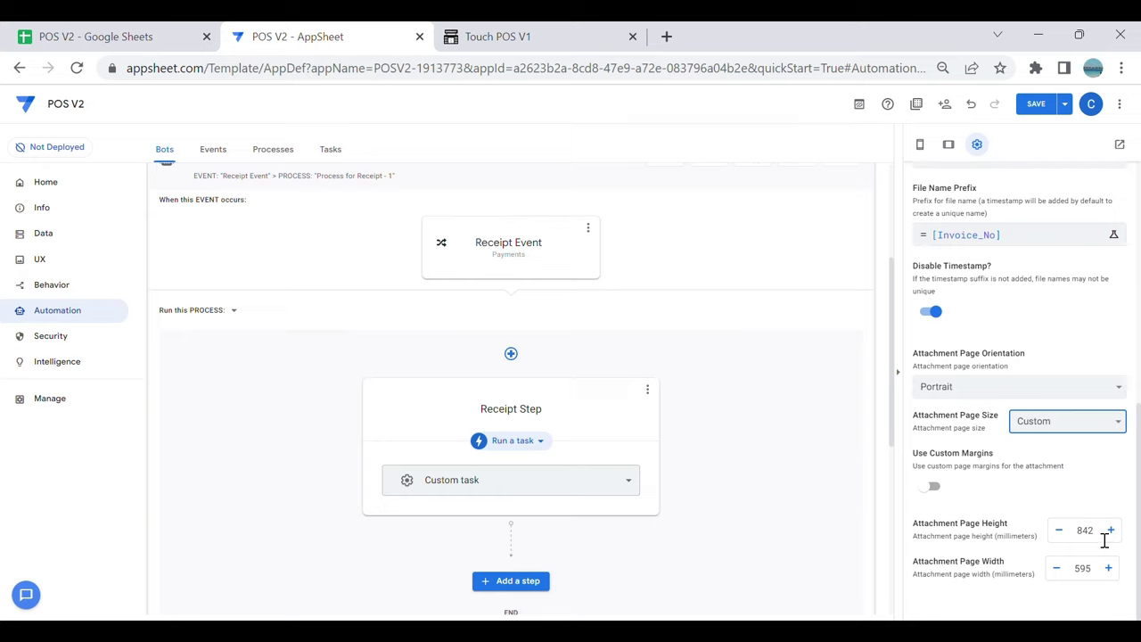
drag(1108, 539, 1029, 540)
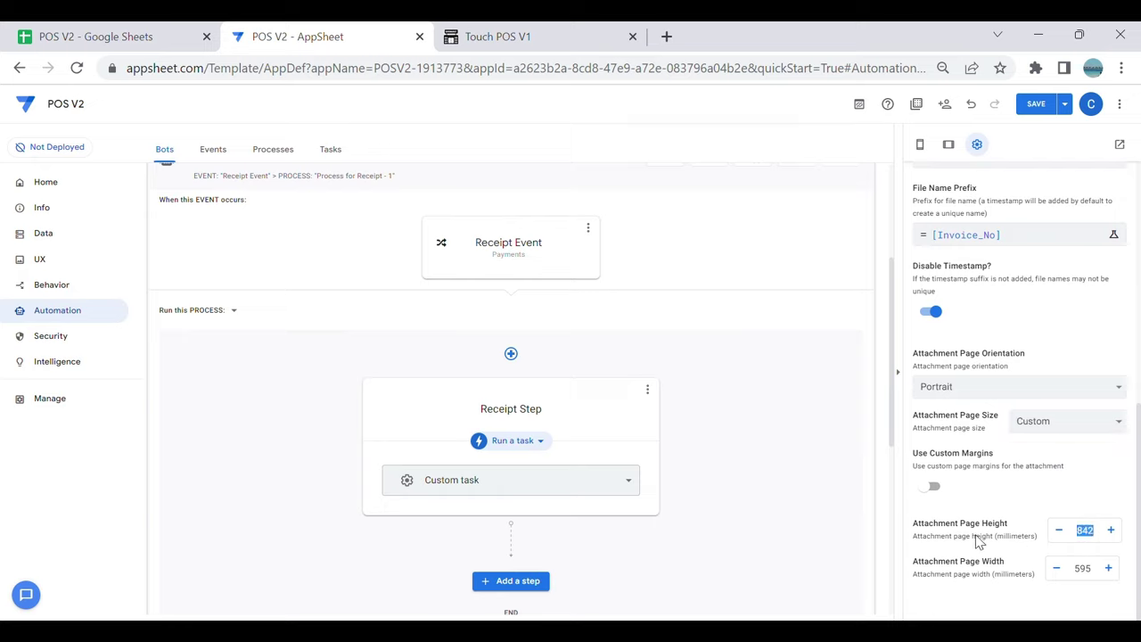
text(400)
drag(1098, 573, 1038, 567)
text(80)
Step: Add a second custom step after Receipt Step and name it Copy Invoice
scroll(752, 507, down, 1)
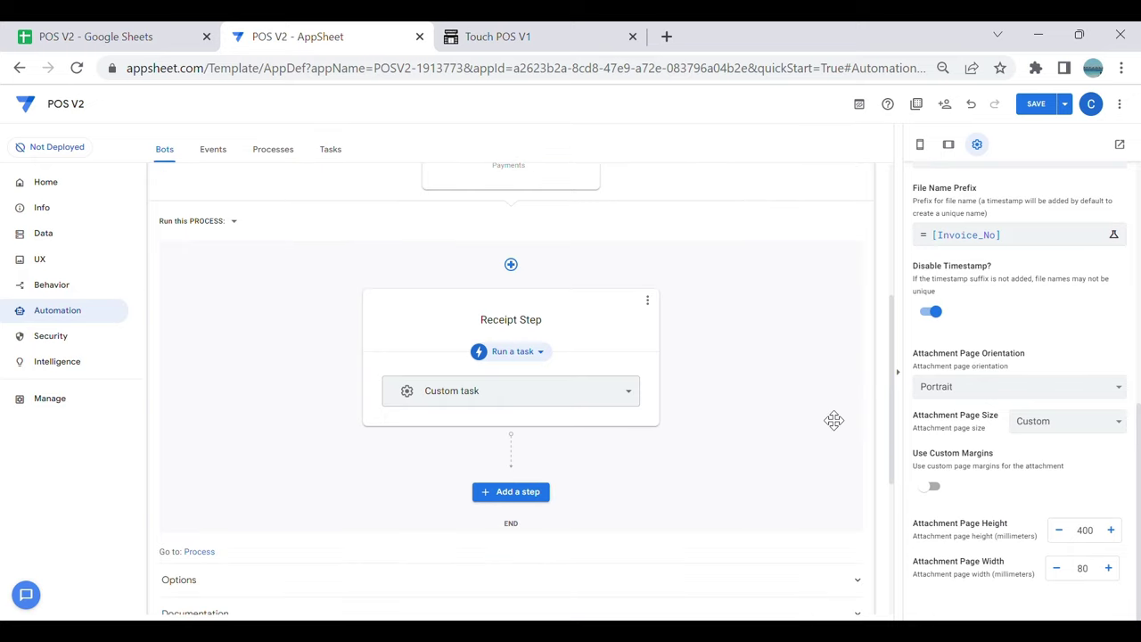
click(902, 389)
click(656, 413)
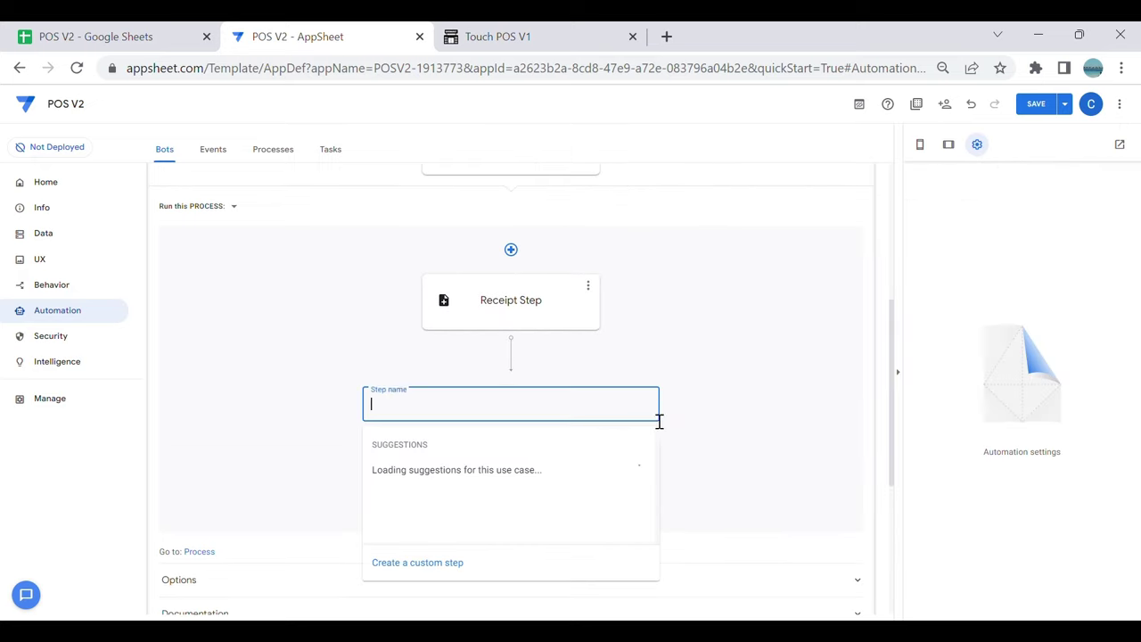
click(467, 561)
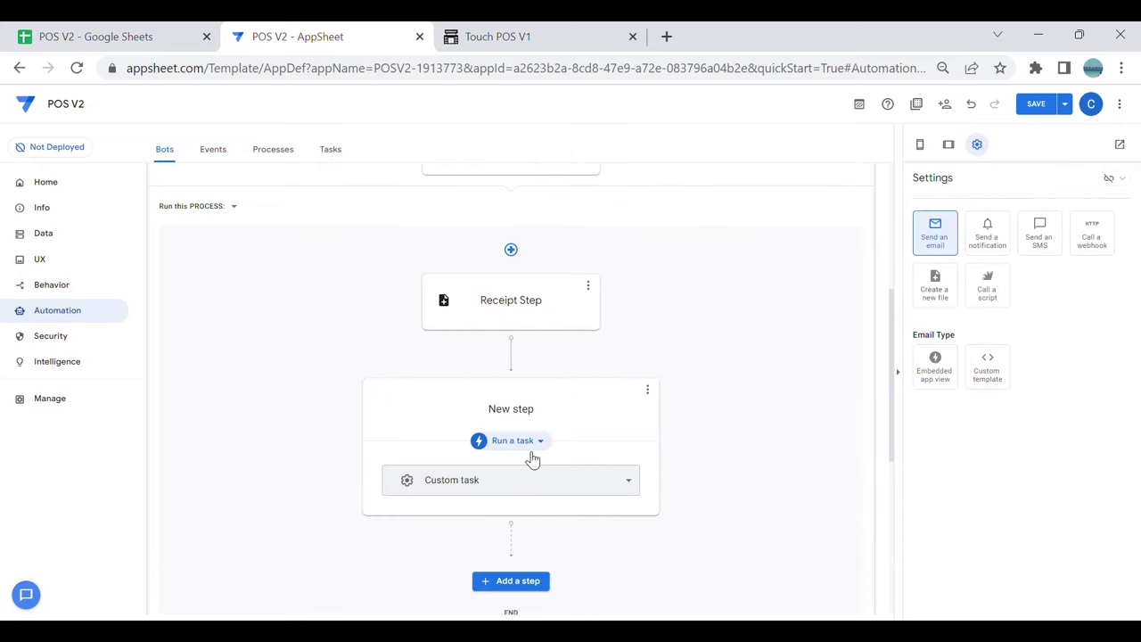
click(571, 421)
key(BackSpace)
text(Copy Invoice)
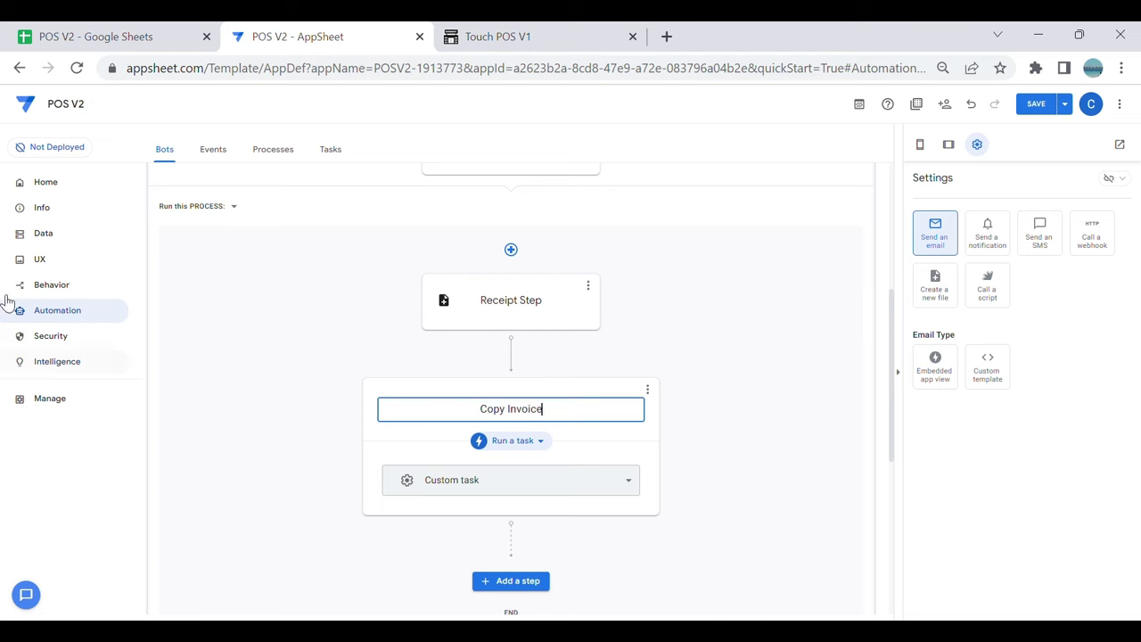
Step: Switch to the POS V2 spreadsheet in Google Sheets and compare the invoice number columns of the Sales, Payments and Invoice sheets
click(43, 31)
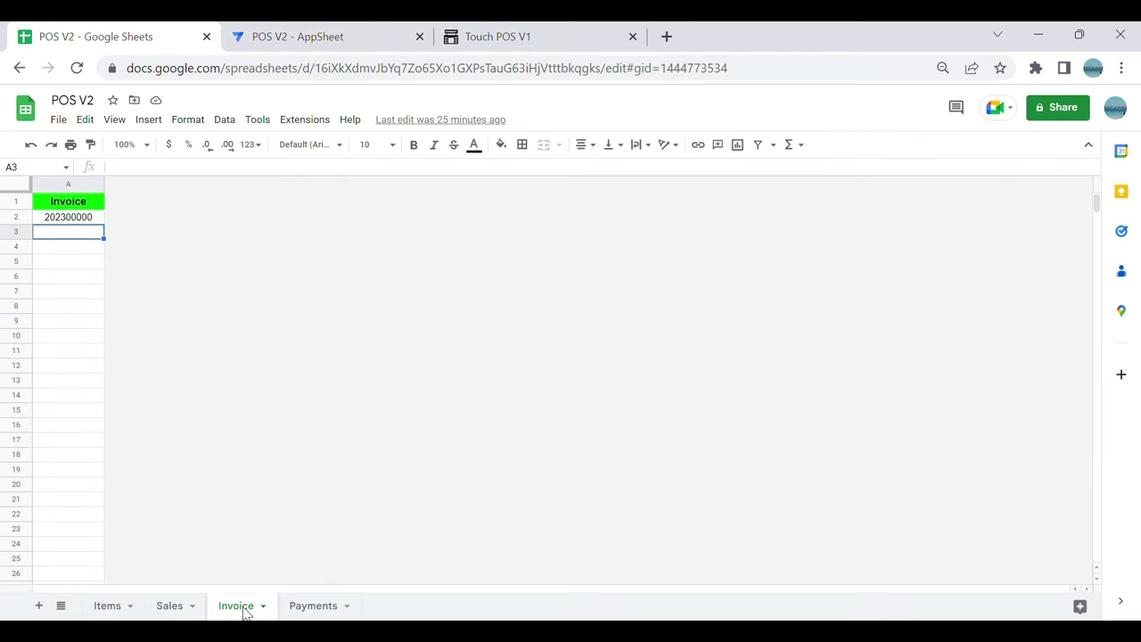
click(174, 606)
click(308, 607)
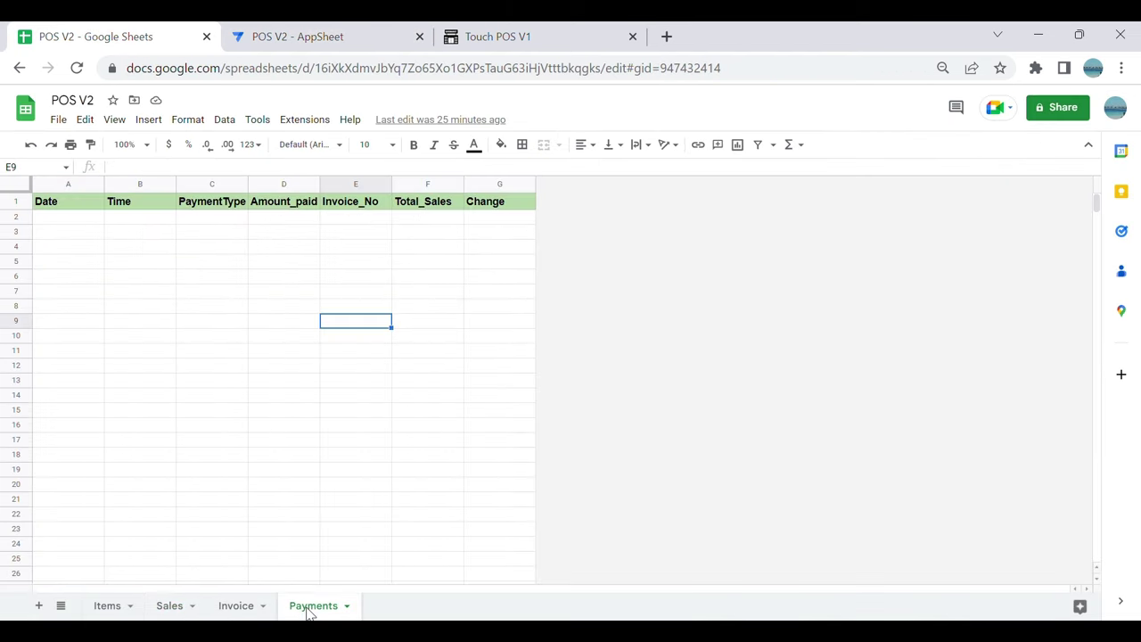
click(239, 608)
click(181, 608)
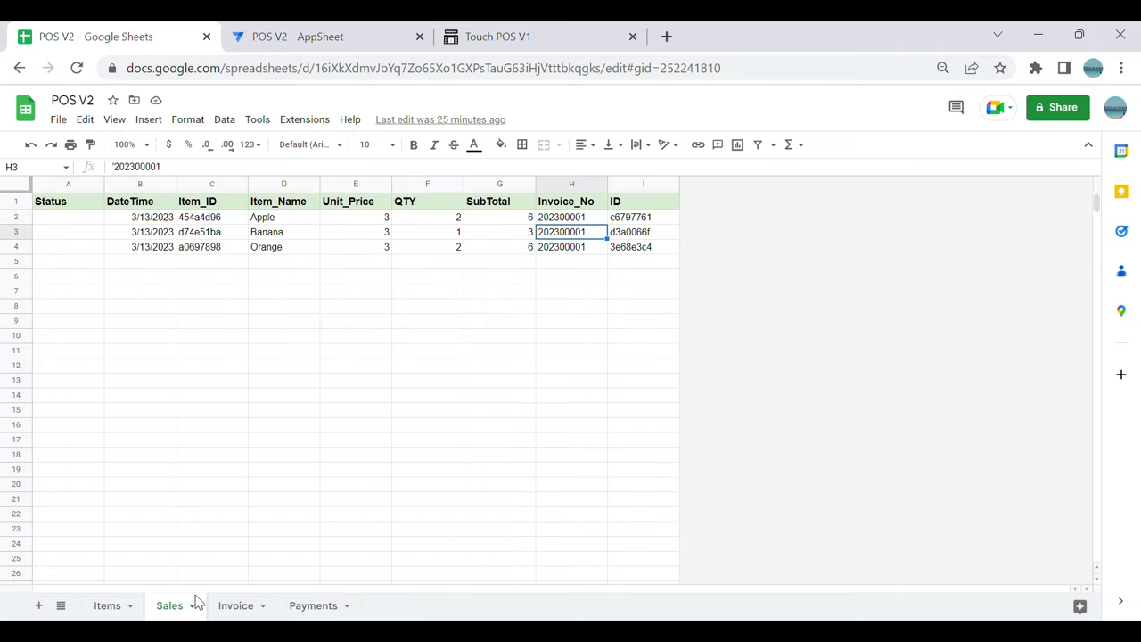
click(316, 606)
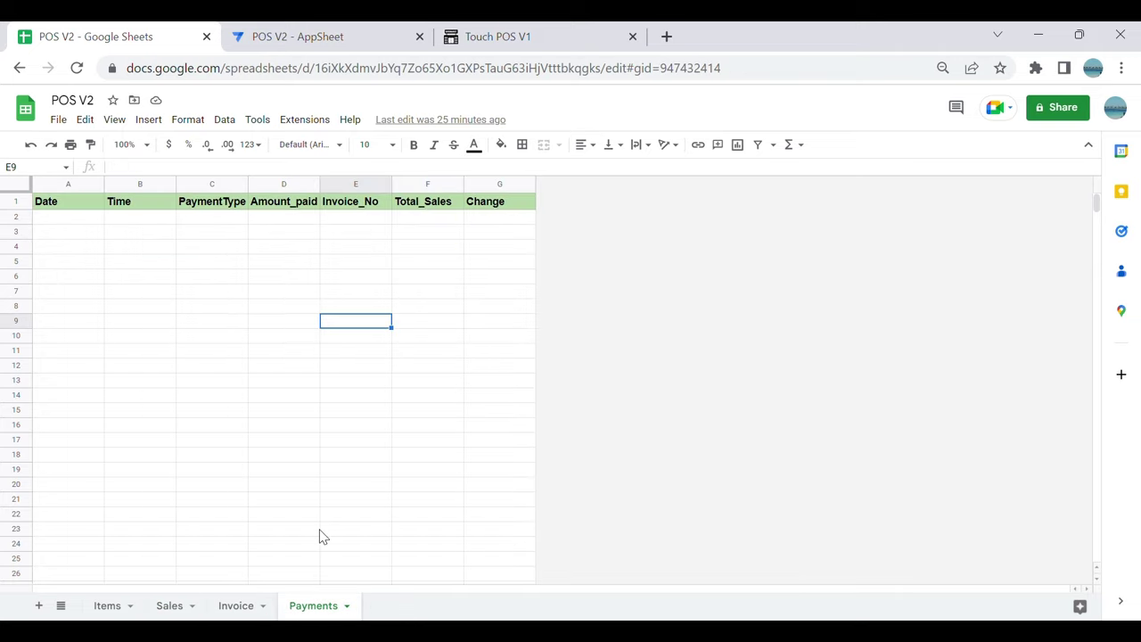
click(365, 219)
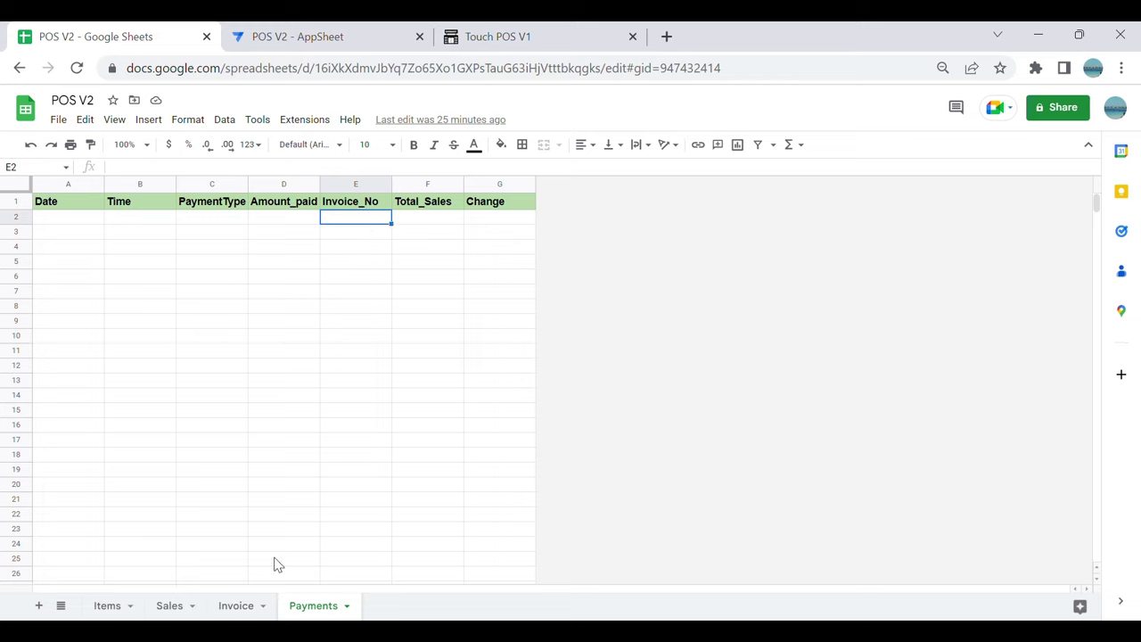
click(237, 607)
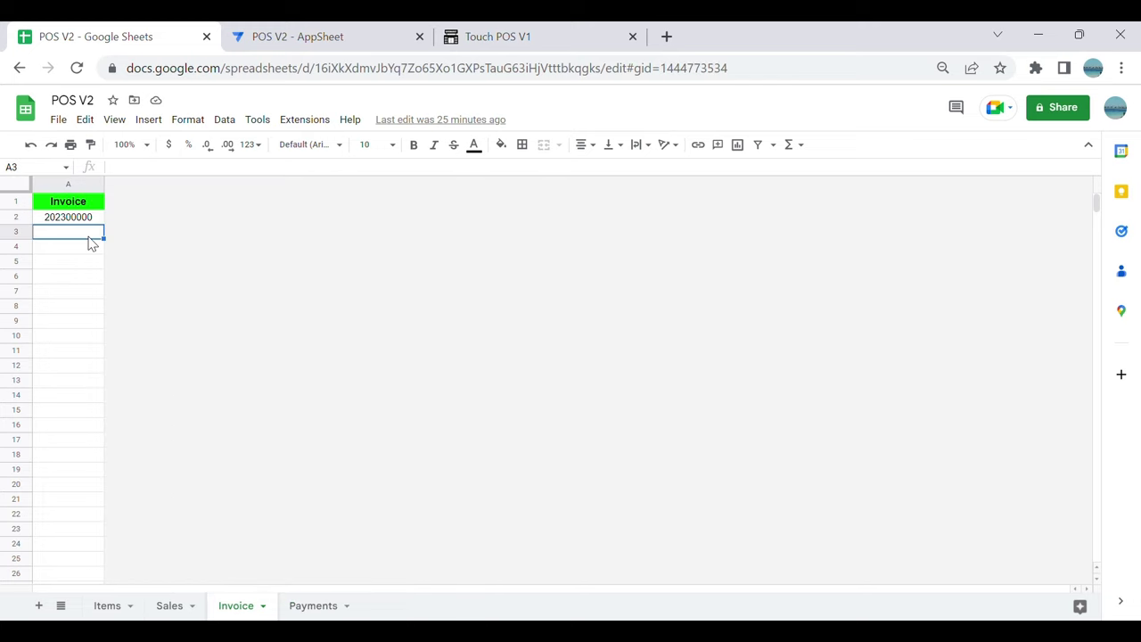
Step: Switch back to AppSheet and change the Copy Invoice step to run a data action, keeping it as a custom action
click(321, 35)
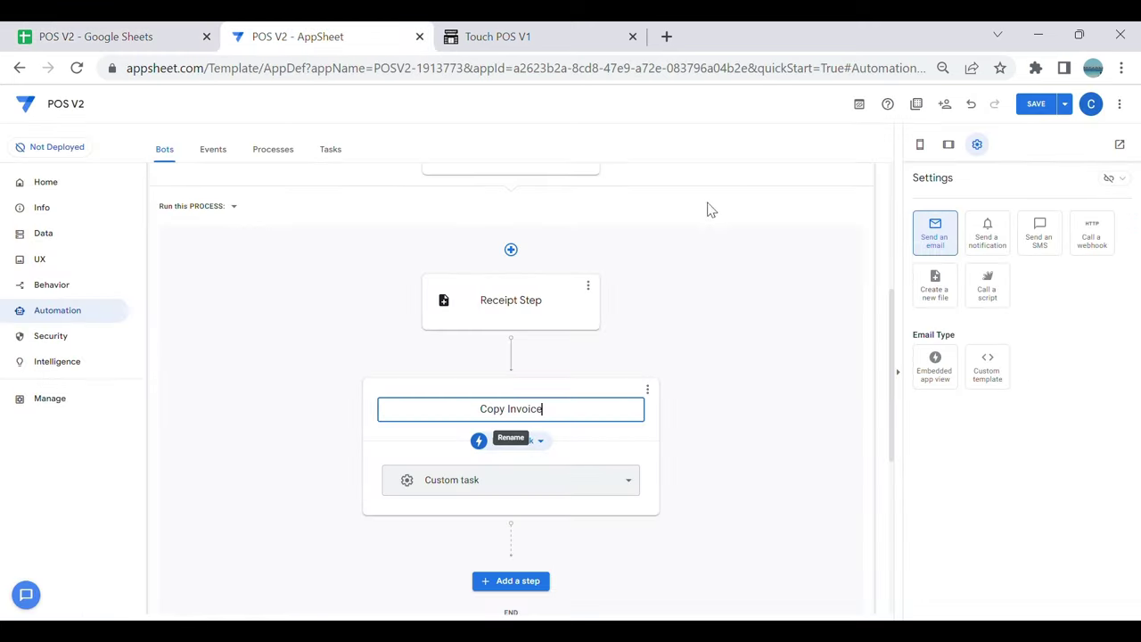
click(541, 442)
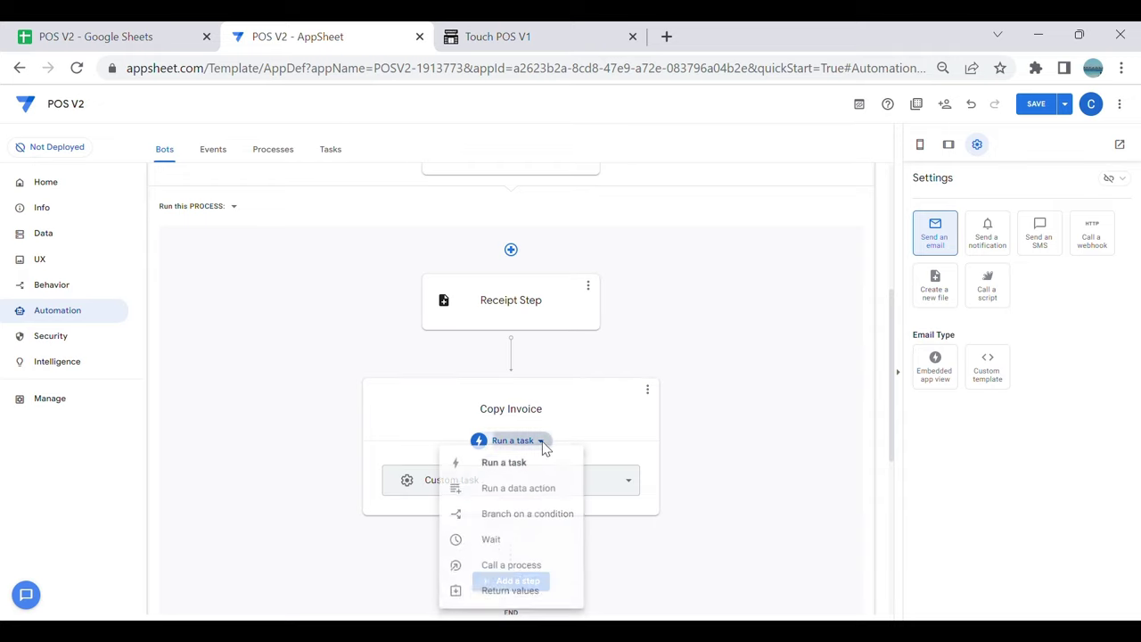
click(522, 489)
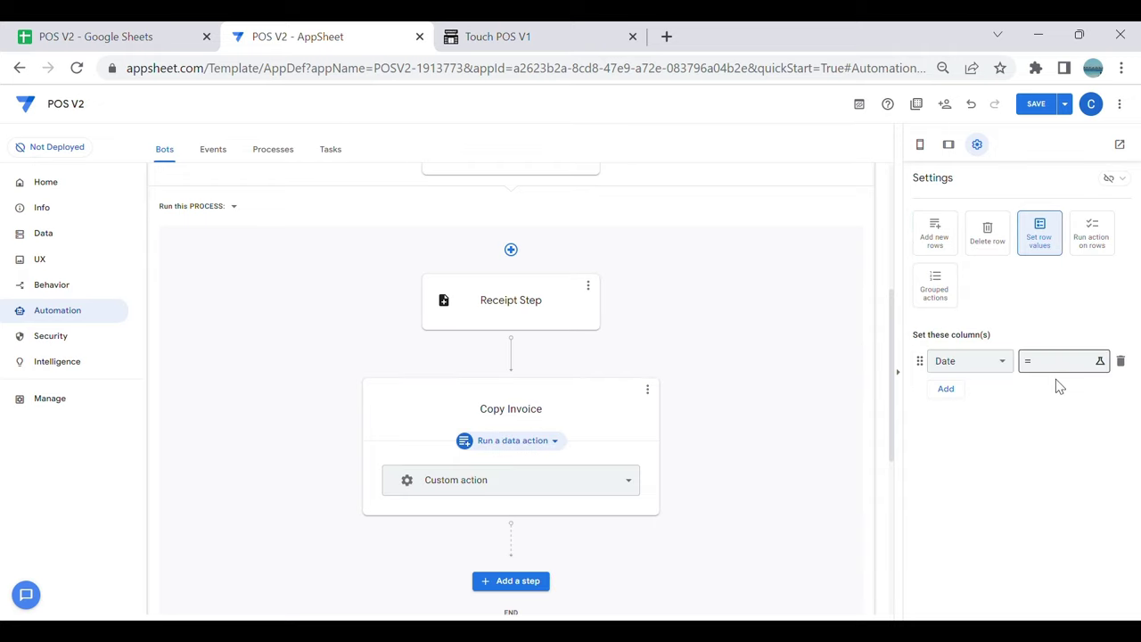
click(602, 490)
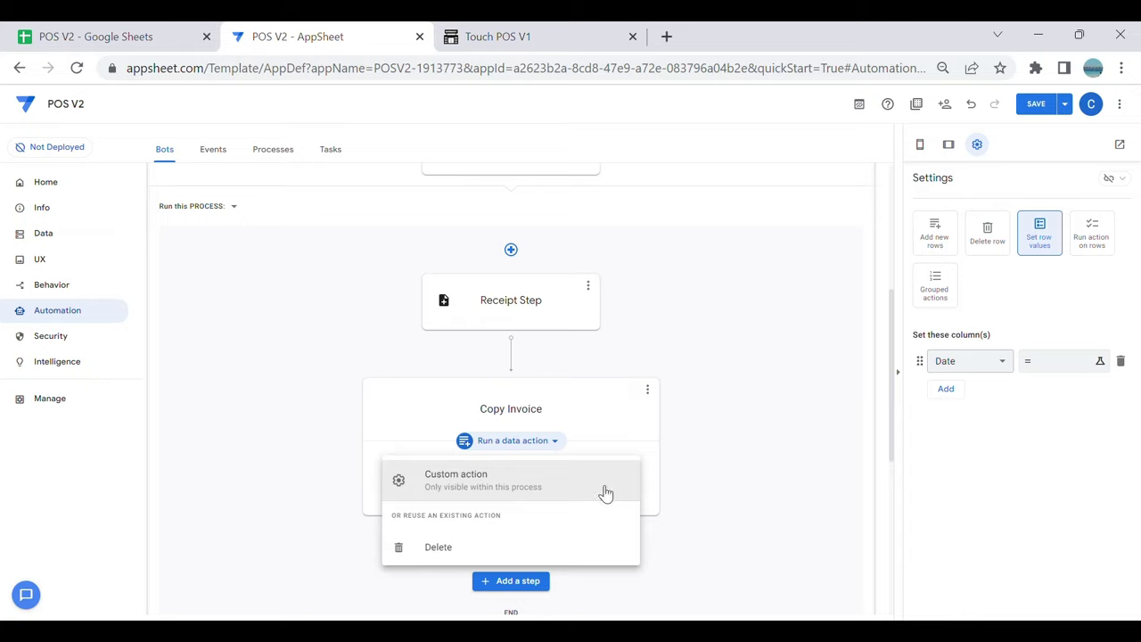
click(745, 434)
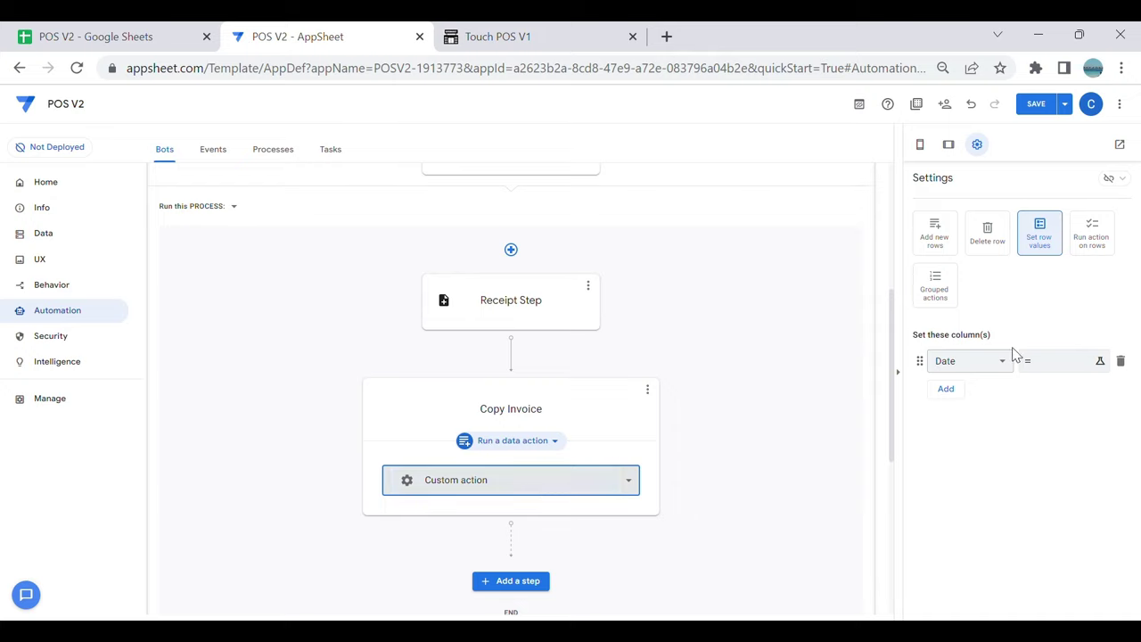
Step: Open the settings of the Receipt Event to check its trigger type and table
scroll(704, 366, up, 5)
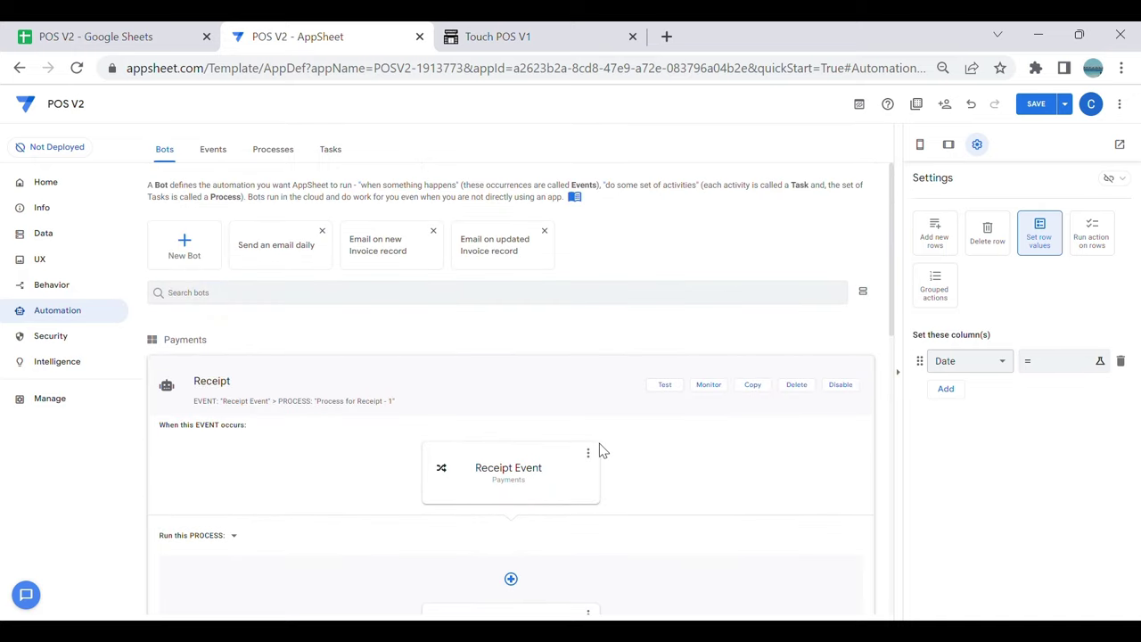
click(593, 459)
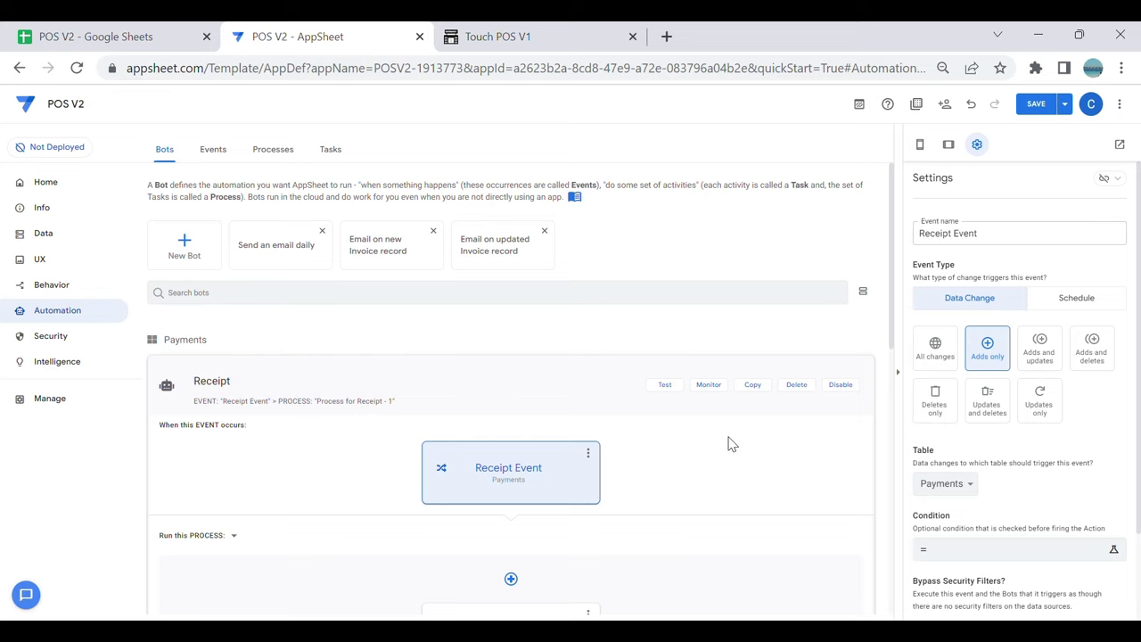
Step: Open the Copy Invoice step's settings and choose Invoice_No as the column whose row value is set
scroll(612, 496, down, 2)
click(578, 470)
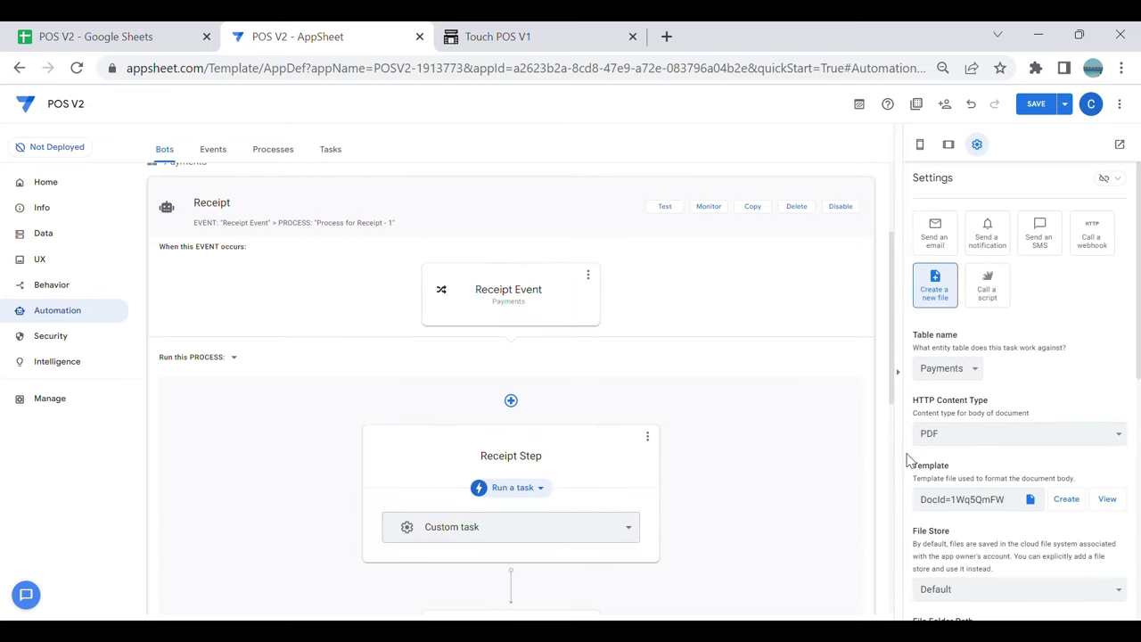
scroll(611, 559, down, 2)
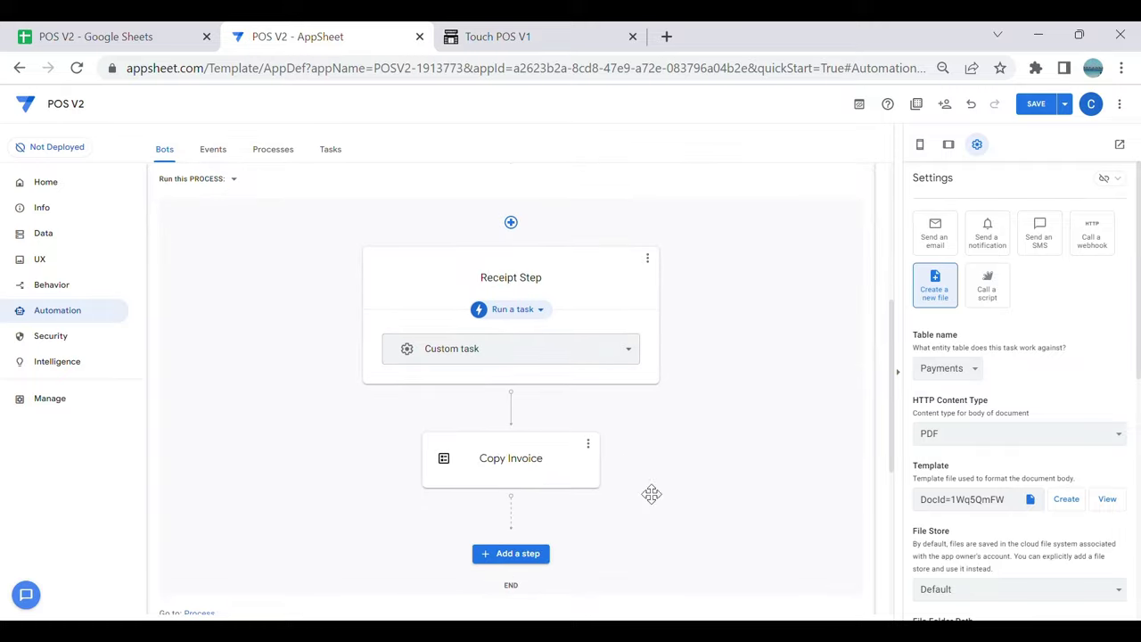
click(584, 476)
click(997, 362)
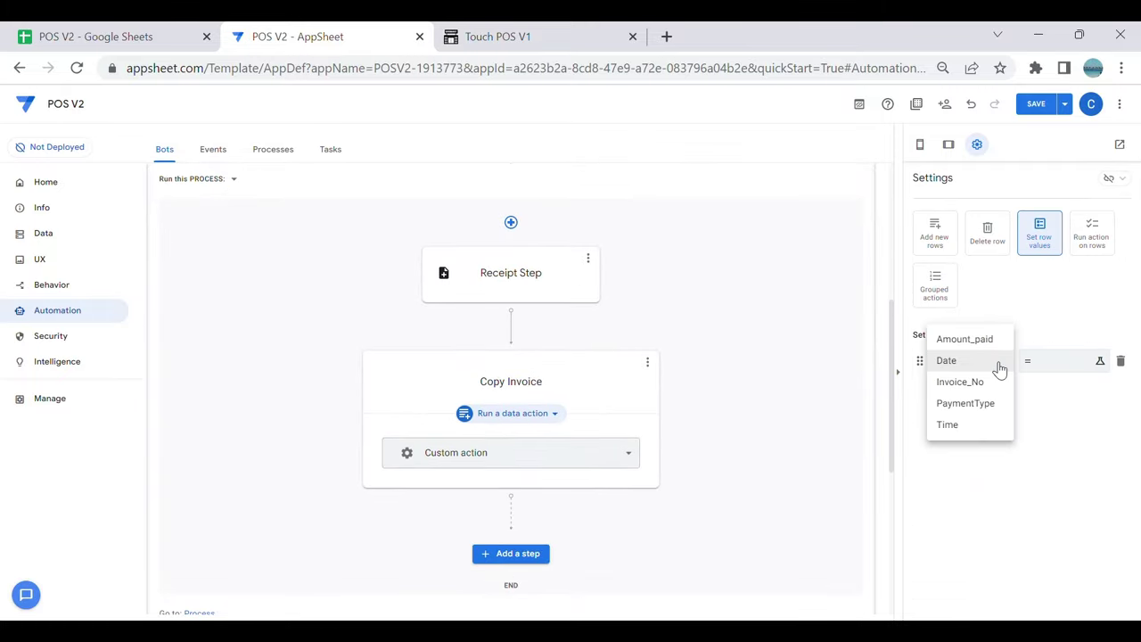
click(989, 381)
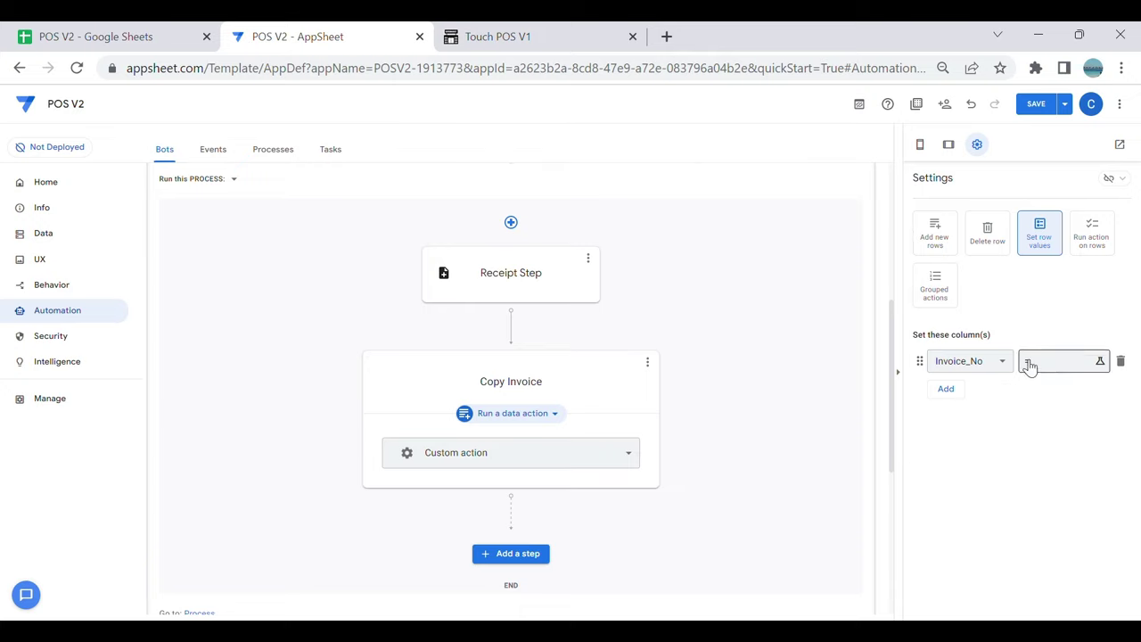
Step: Change the Copy Invoice data action to add new rows to the Invoice table
click(946, 237)
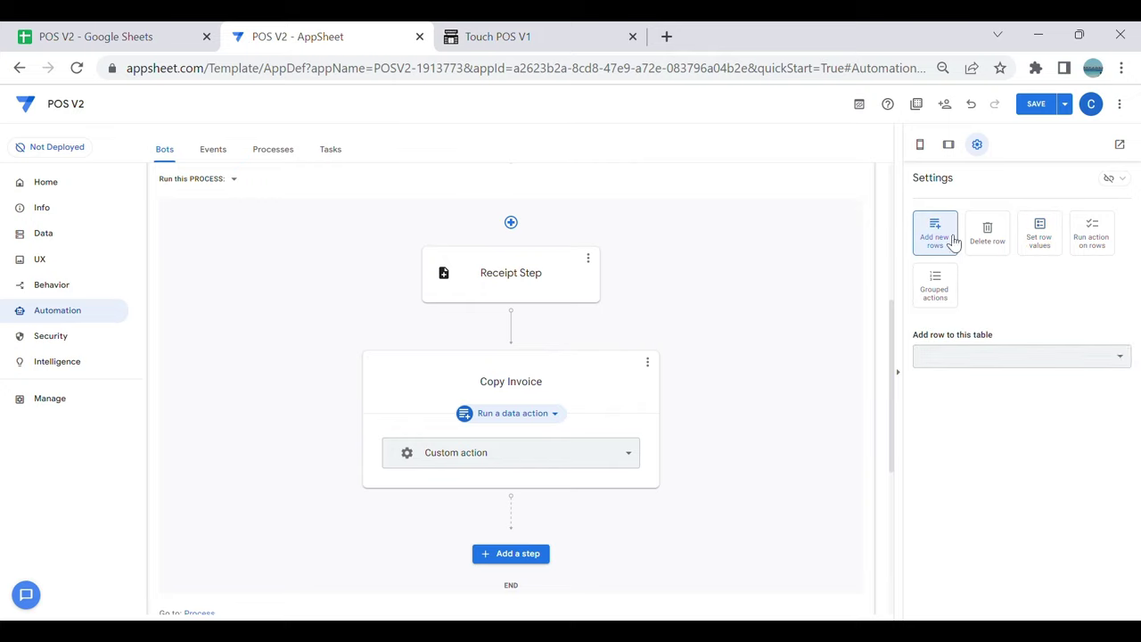
click(973, 359)
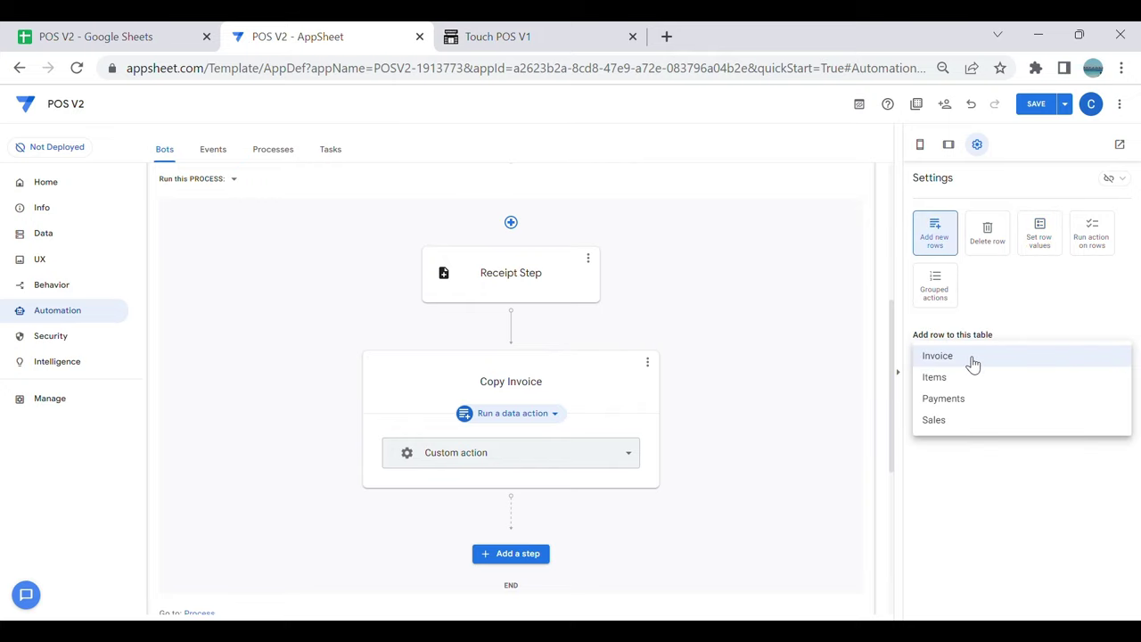
click(971, 359)
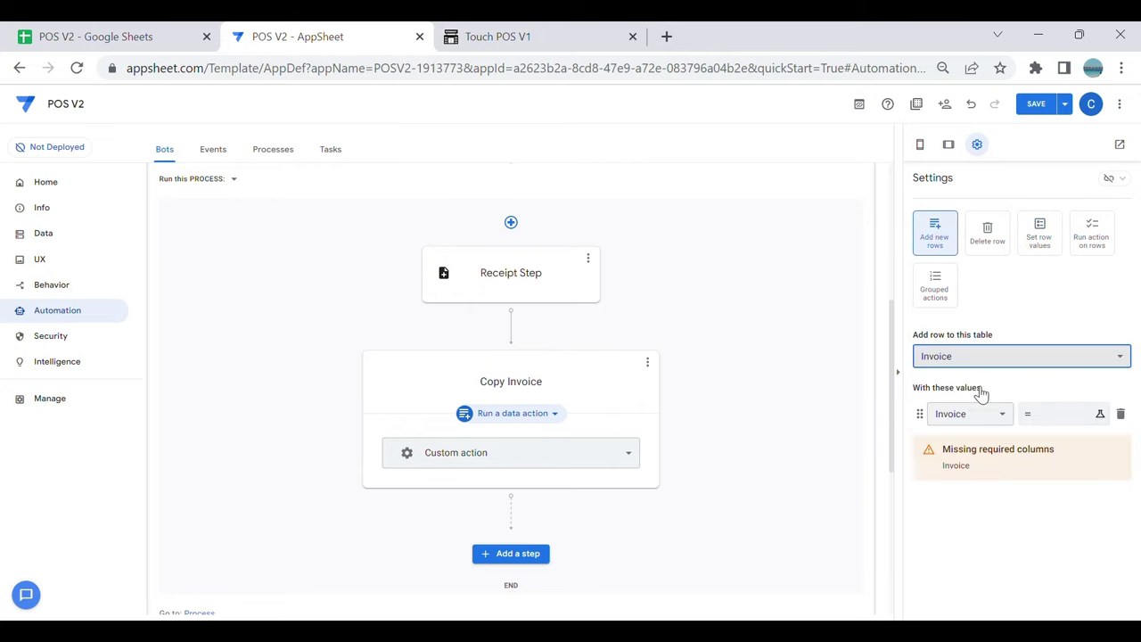
Step: Set the new row's Invoice value to the expression [Invoice_No] and save the expression
click(1062, 423)
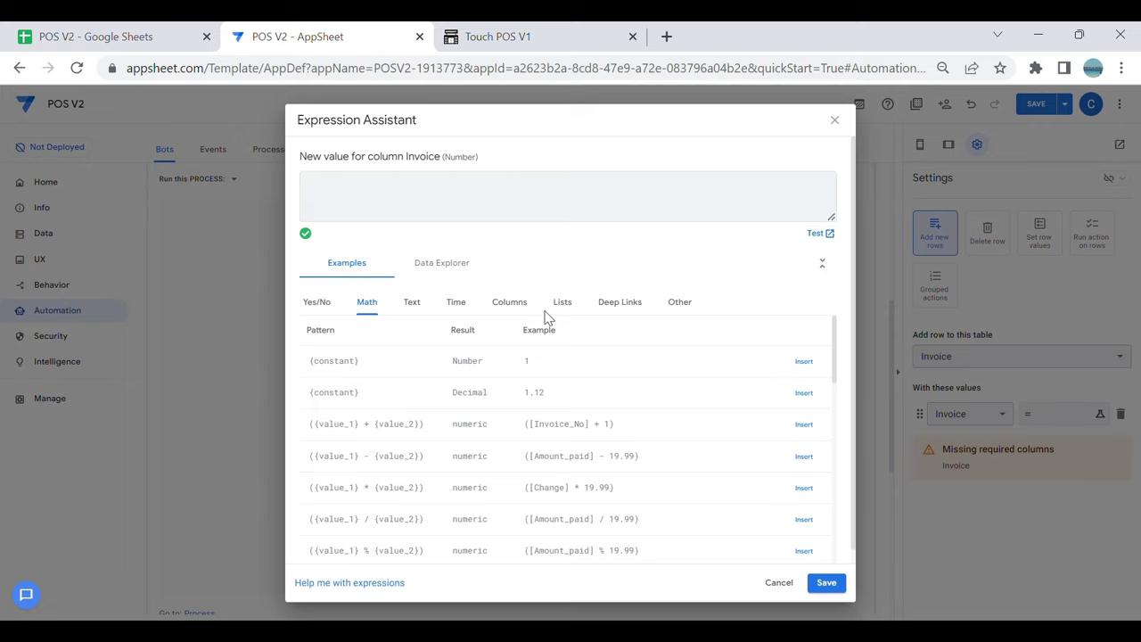
click(510, 303)
scroll(684, 461, down, 2)
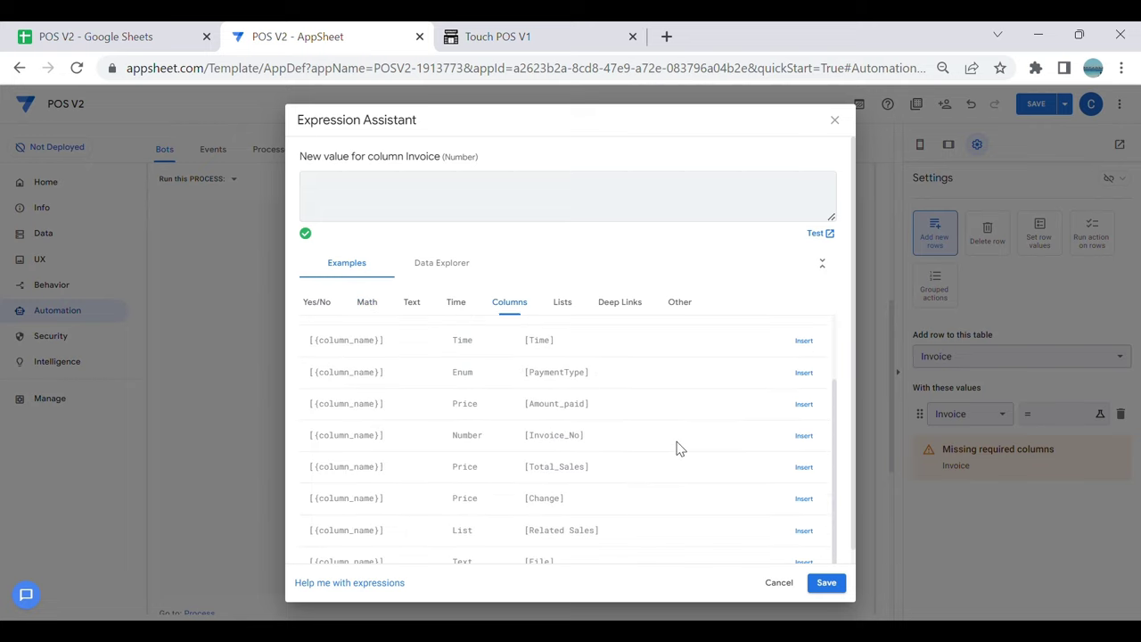
click(803, 443)
click(836, 588)
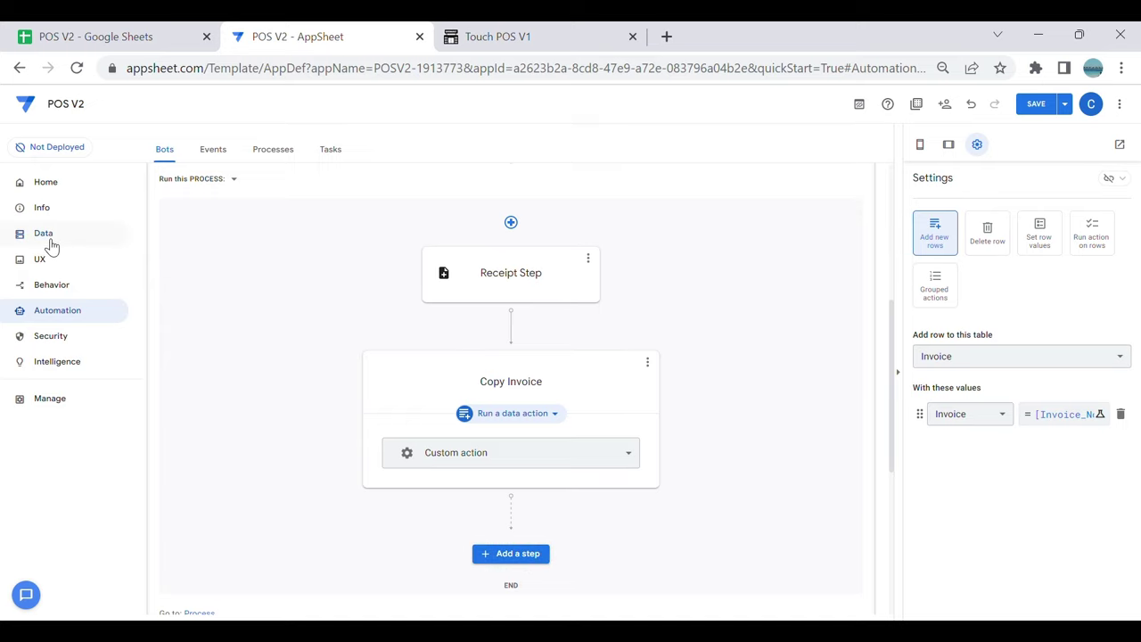
Step: Switch to the POS V2 spreadsheet in Google Sheets and examine the Status column of the Sales sheet
click(107, 38)
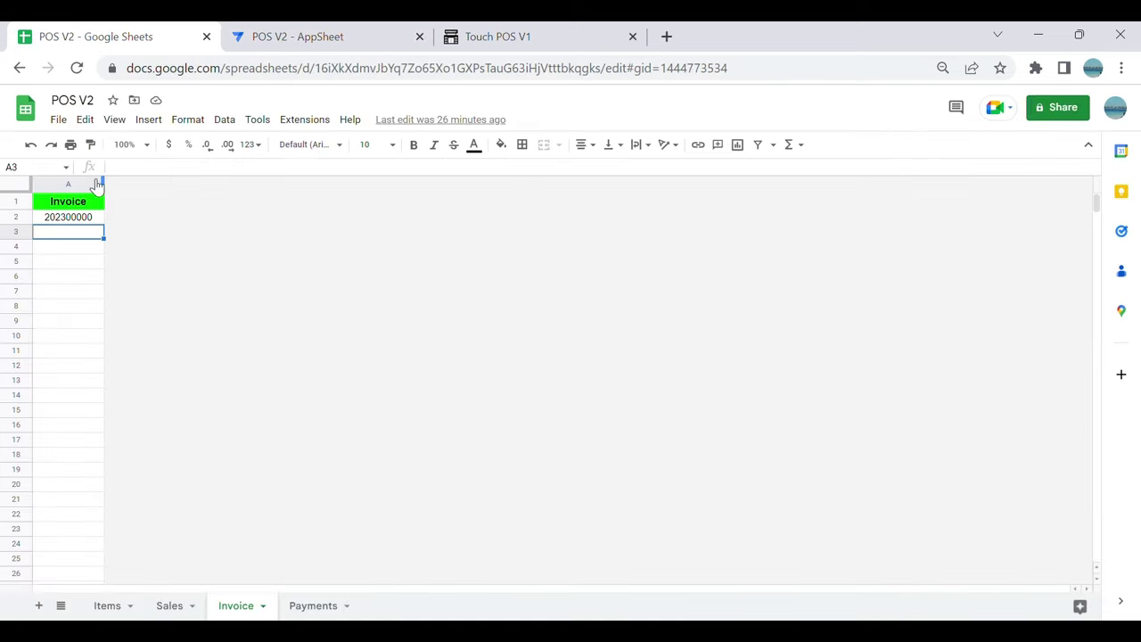
click(171, 611)
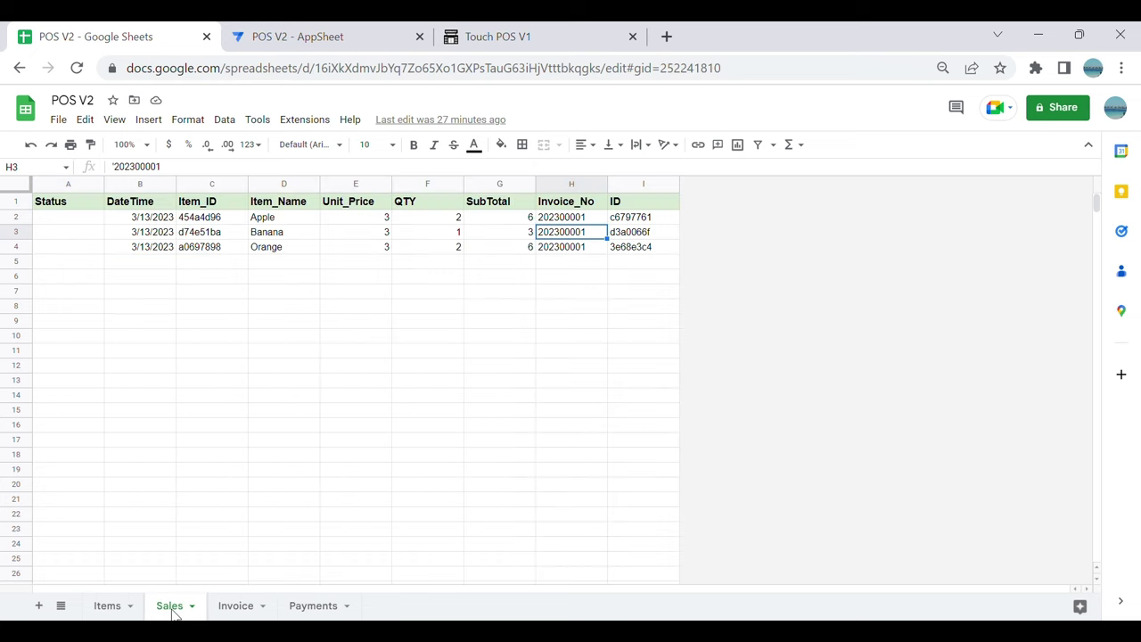
click(79, 232)
click(76, 294)
click(79, 233)
click(77, 260)
Step: Switch back to AppSheet, open the Sales table's columns and compare its Status column with the Sales sheet
click(300, 37)
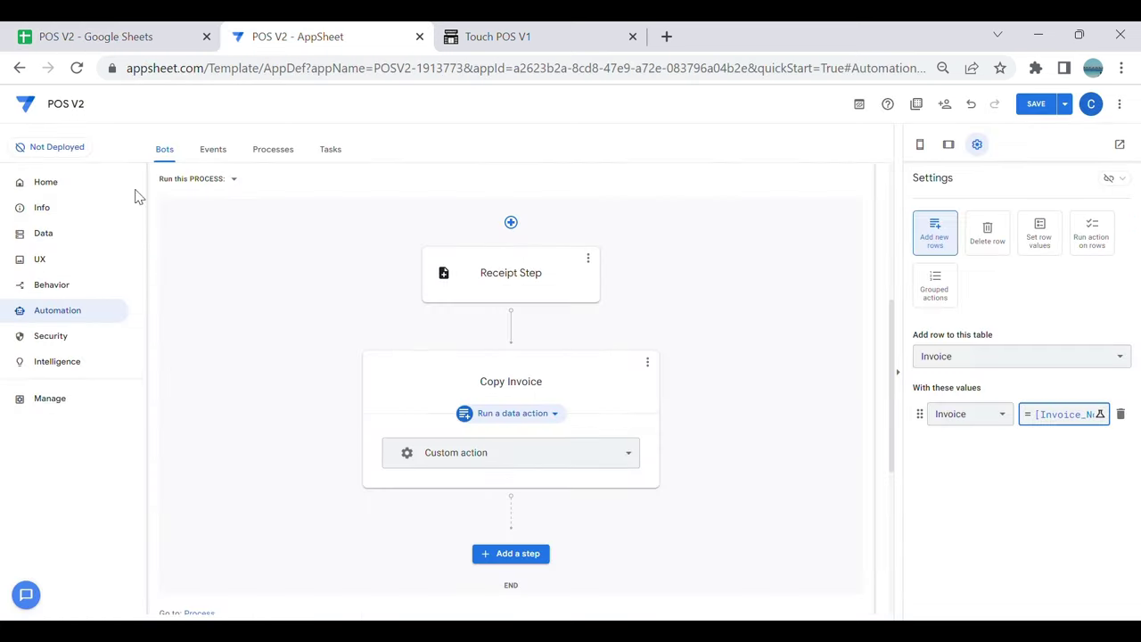
click(44, 233)
click(646, 372)
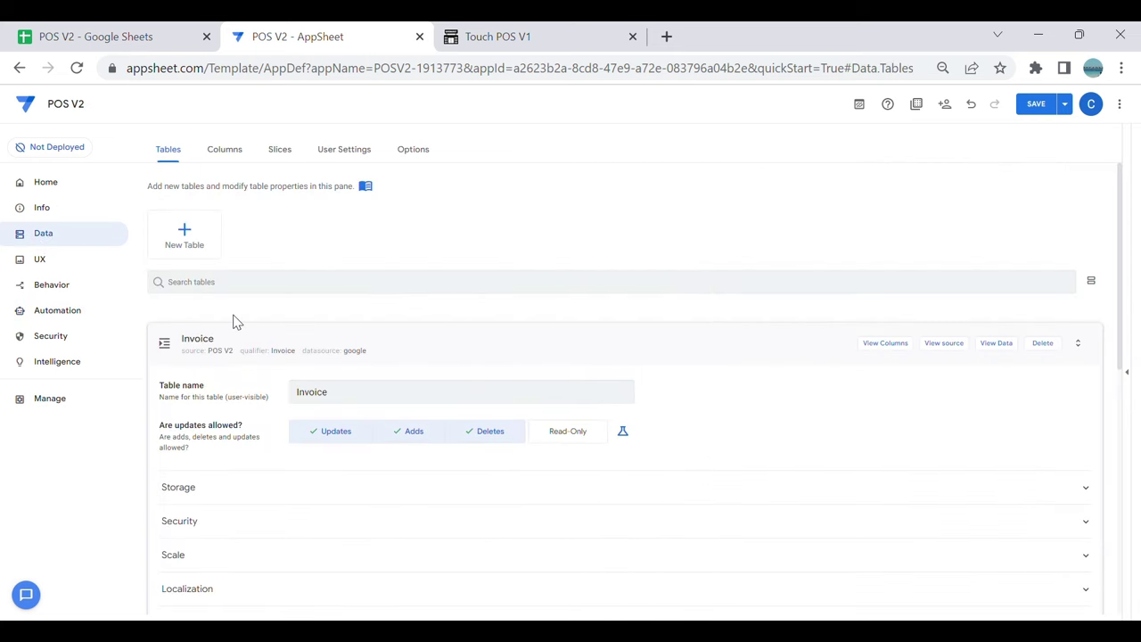
click(472, 397)
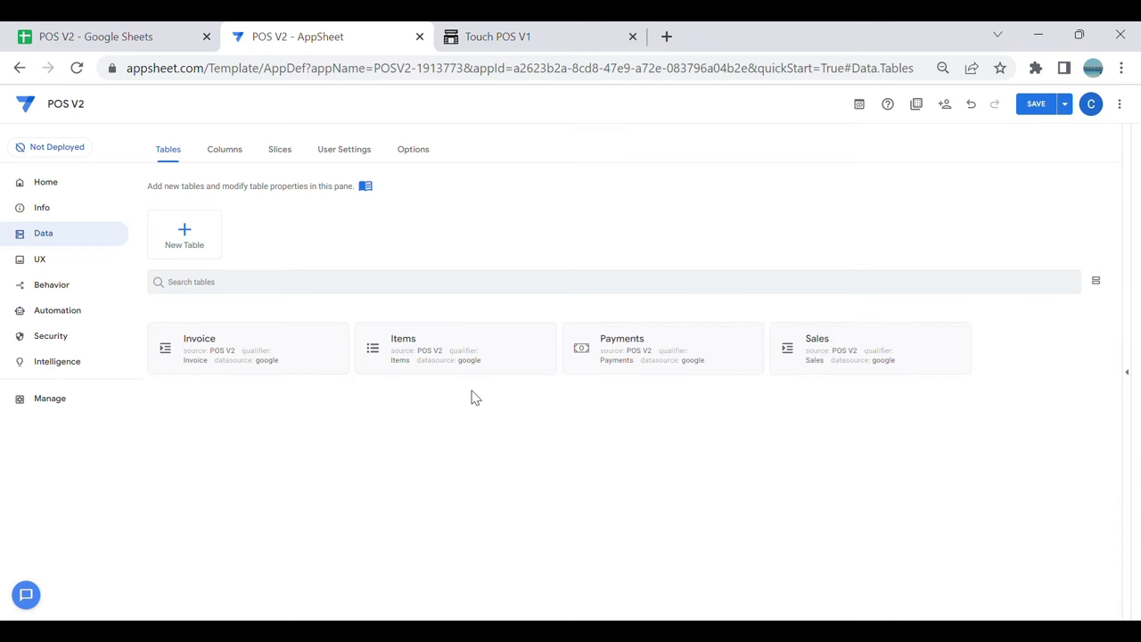
click(788, 354)
click(885, 264)
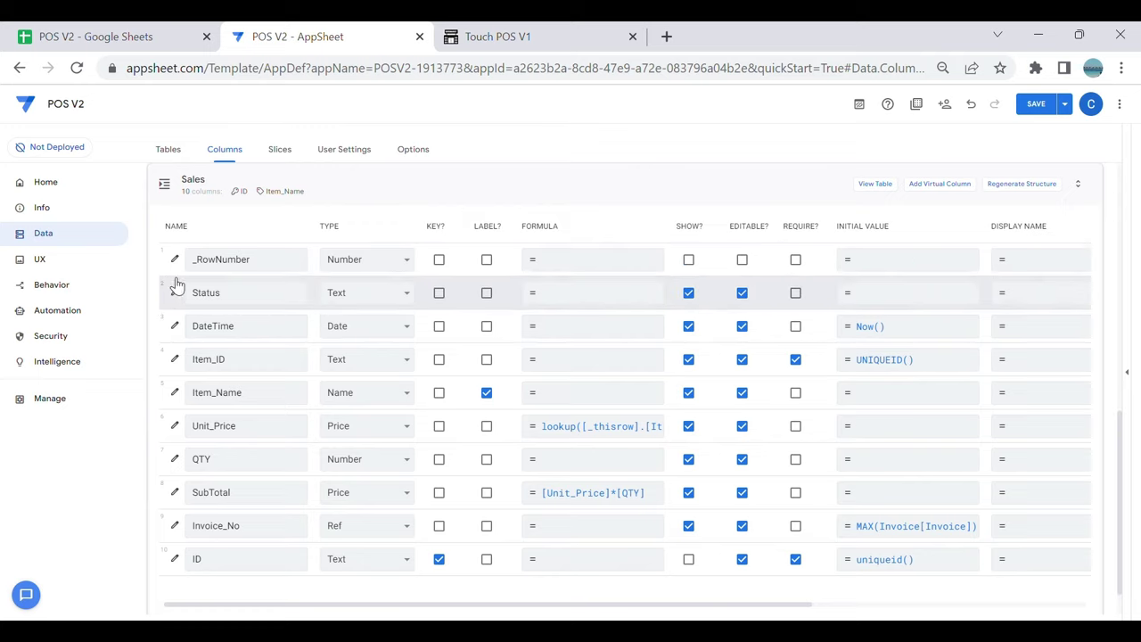
click(128, 37)
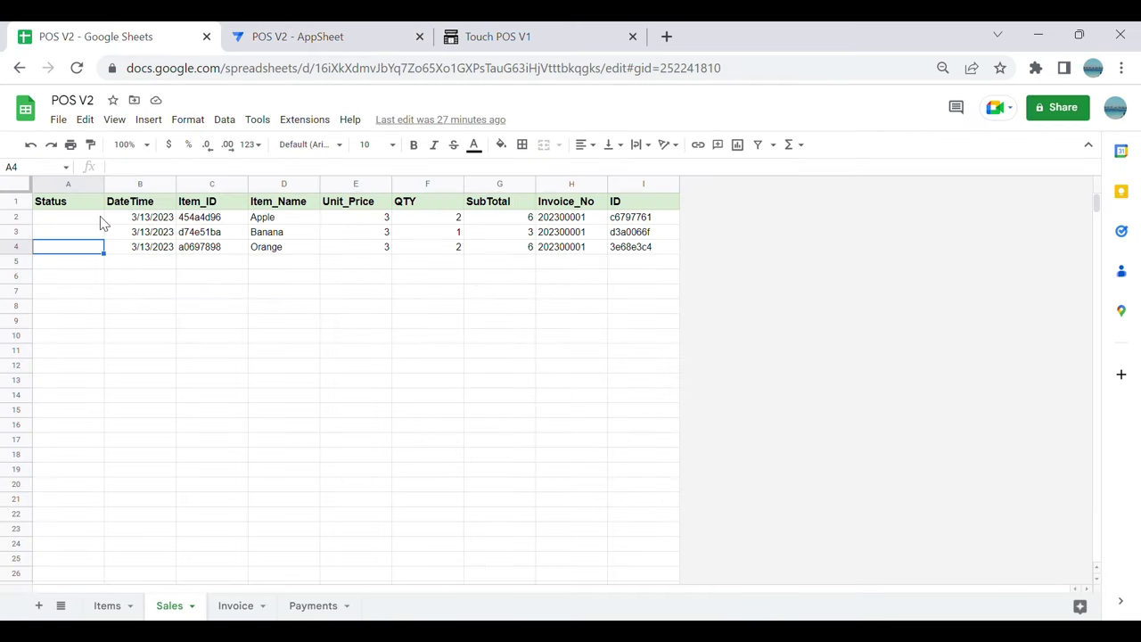
click(296, 37)
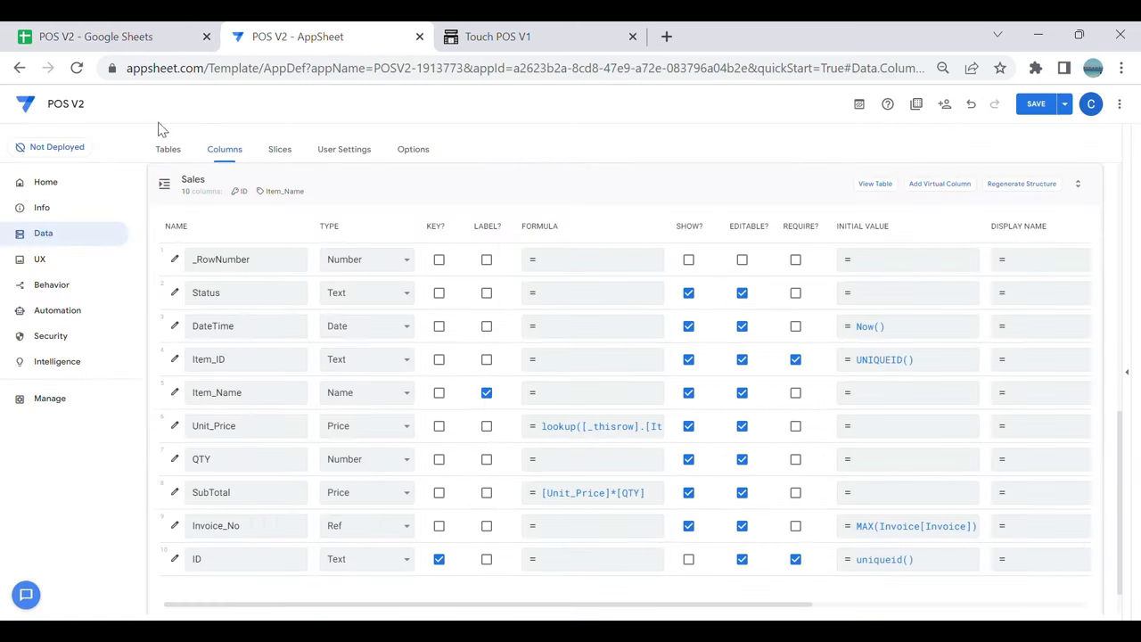
Step: Return to the Receipt bot's process to check the Copy Invoice step and save the app
click(40, 310)
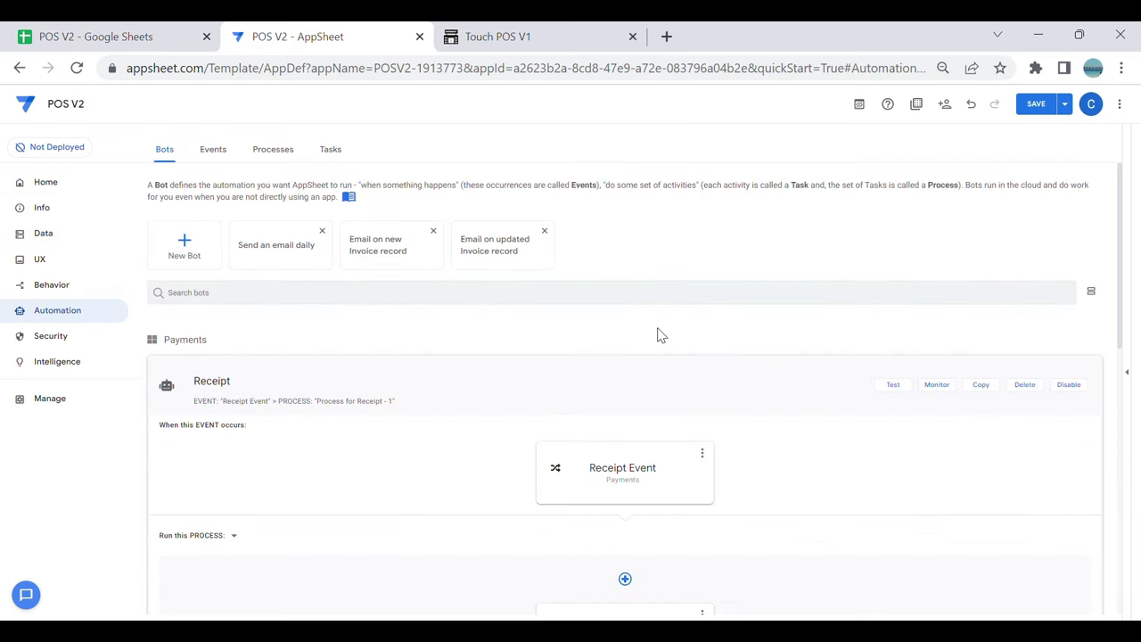
scroll(669, 339, down, 1)
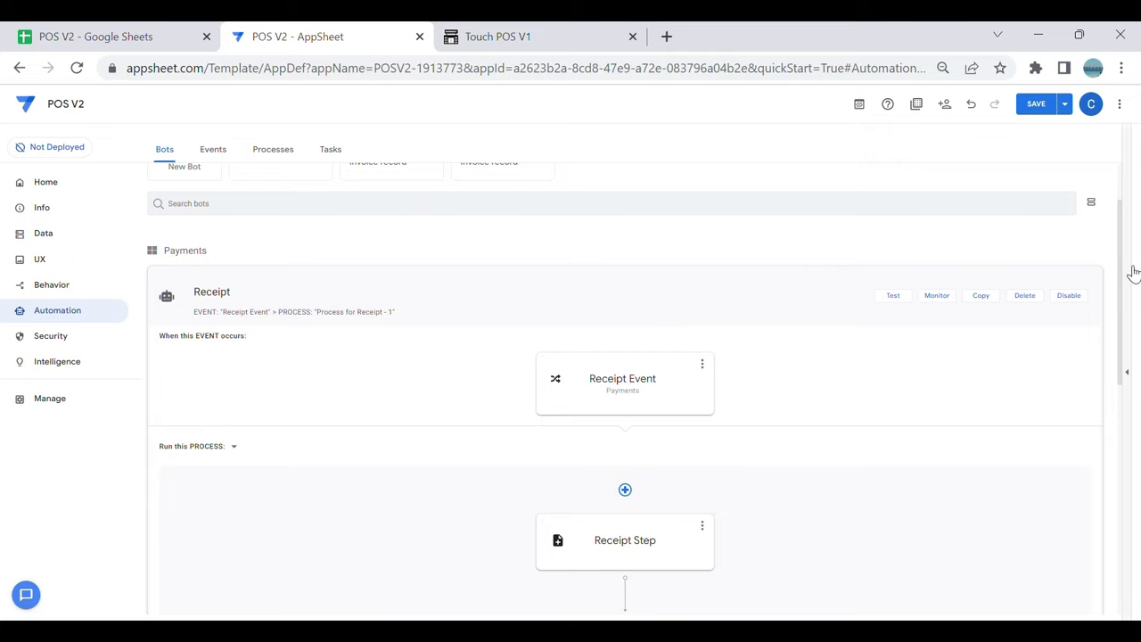
scroll(937, 410, down, 5)
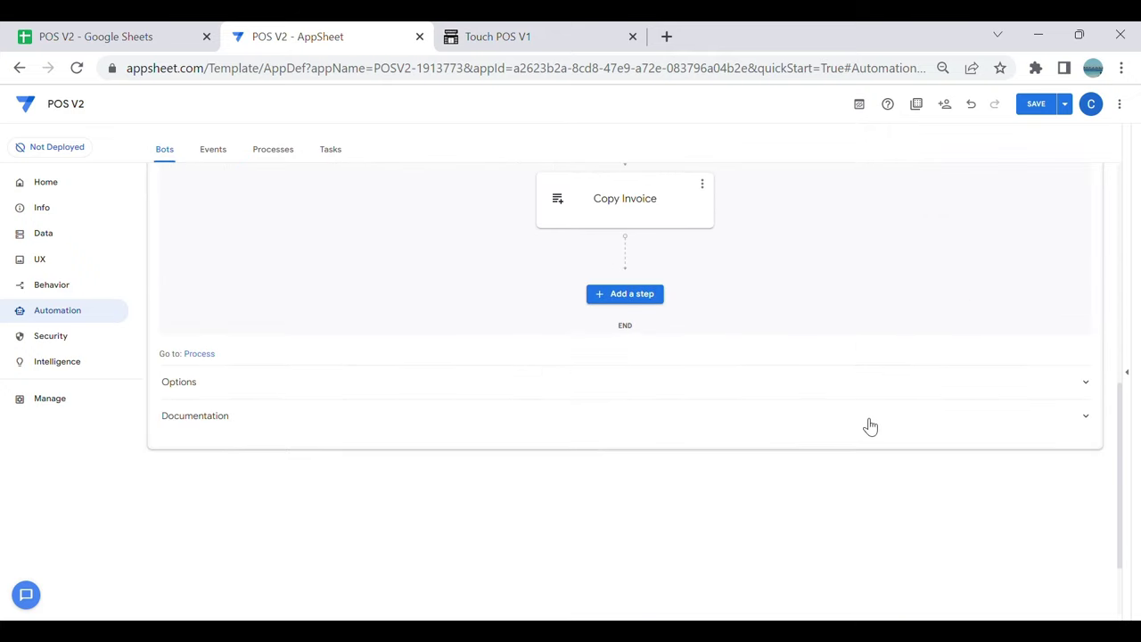
click(1036, 104)
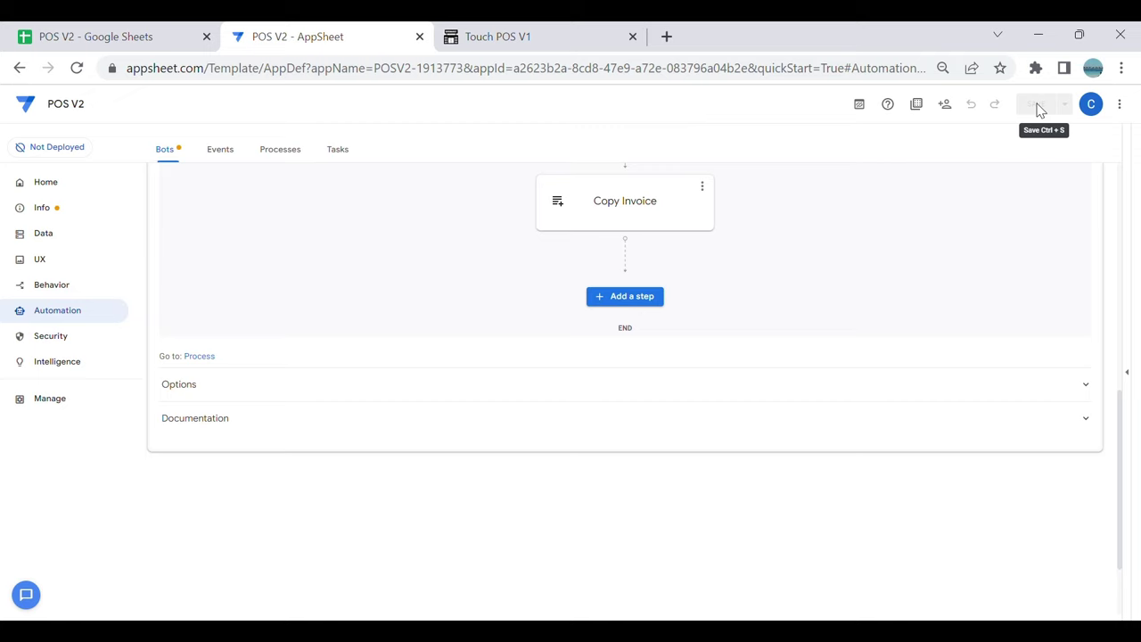
Step: Start adding a new behavior action and check the Status column of the Sales sheet in Google Sheets
click(56, 287)
click(191, 241)
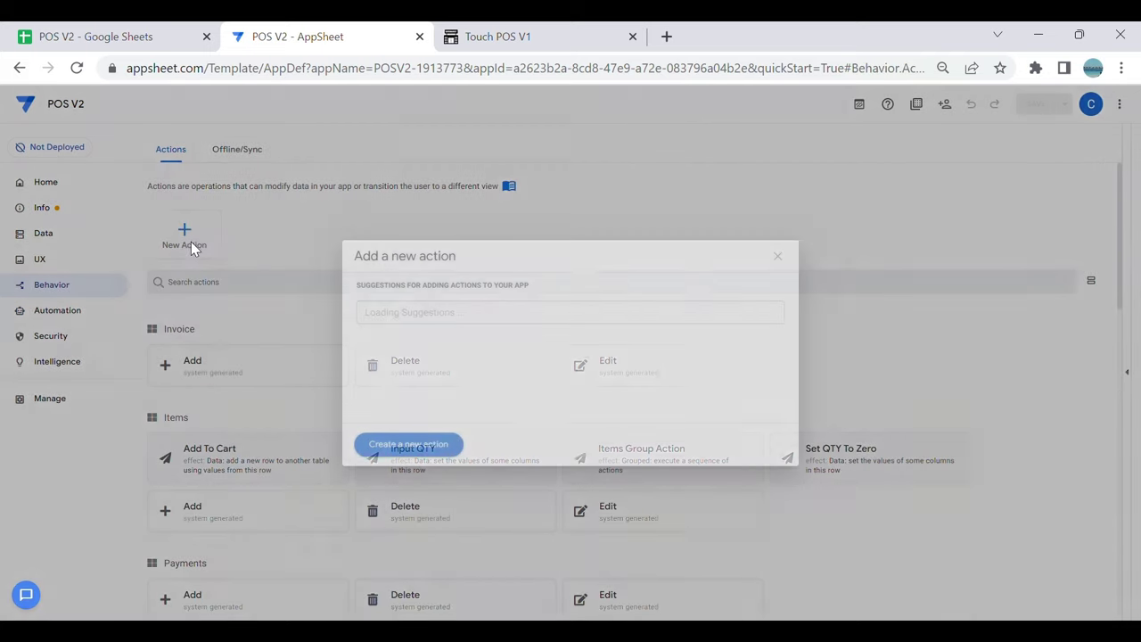
click(130, 33)
click(87, 221)
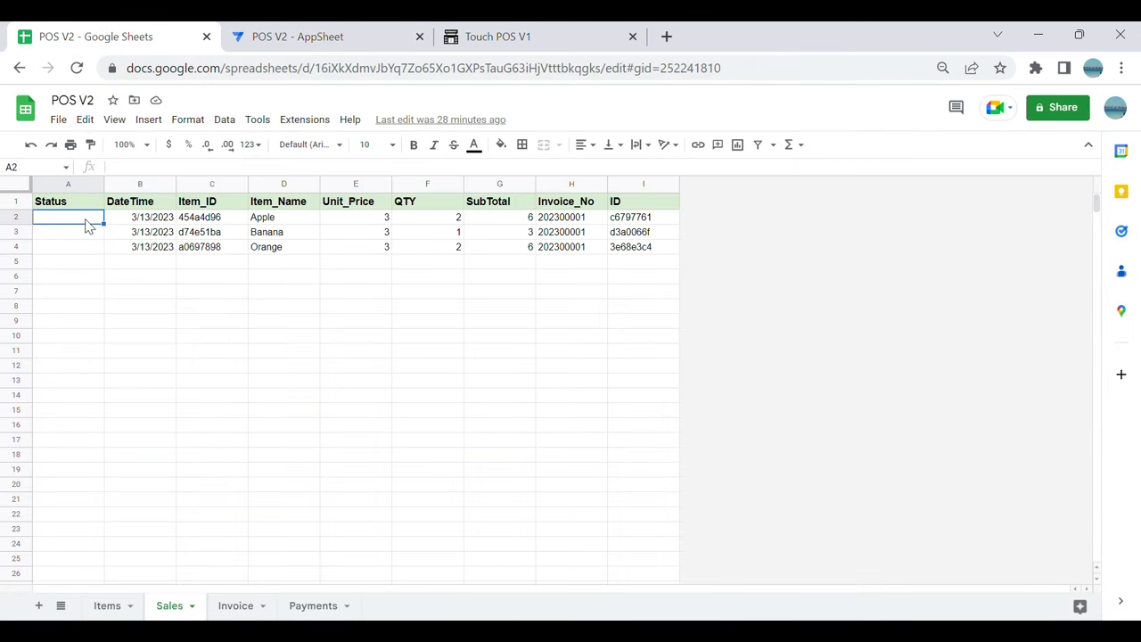
Step: Switch to the Touch POS V1 app and add one Watermelon to the cart
click(486, 37)
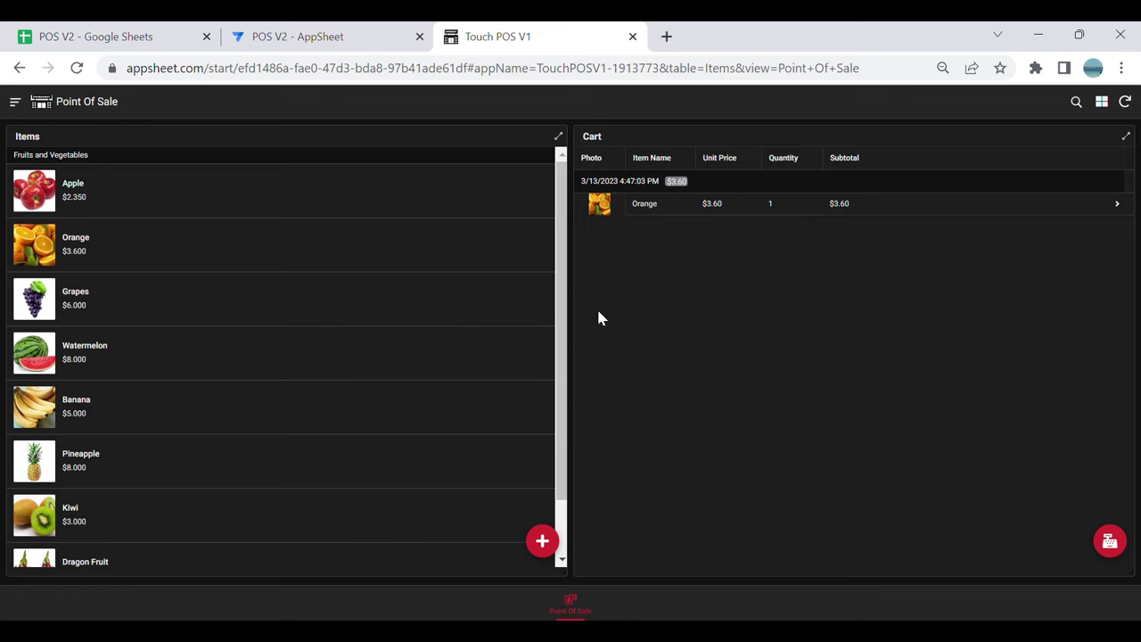
click(360, 356)
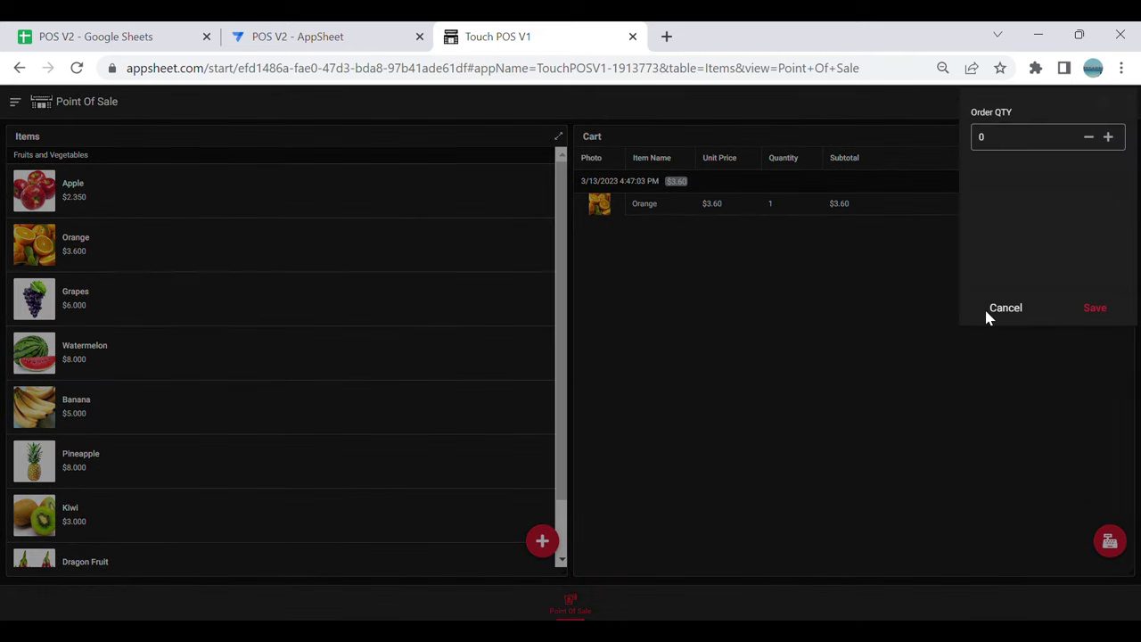
click(1108, 137)
click(1096, 308)
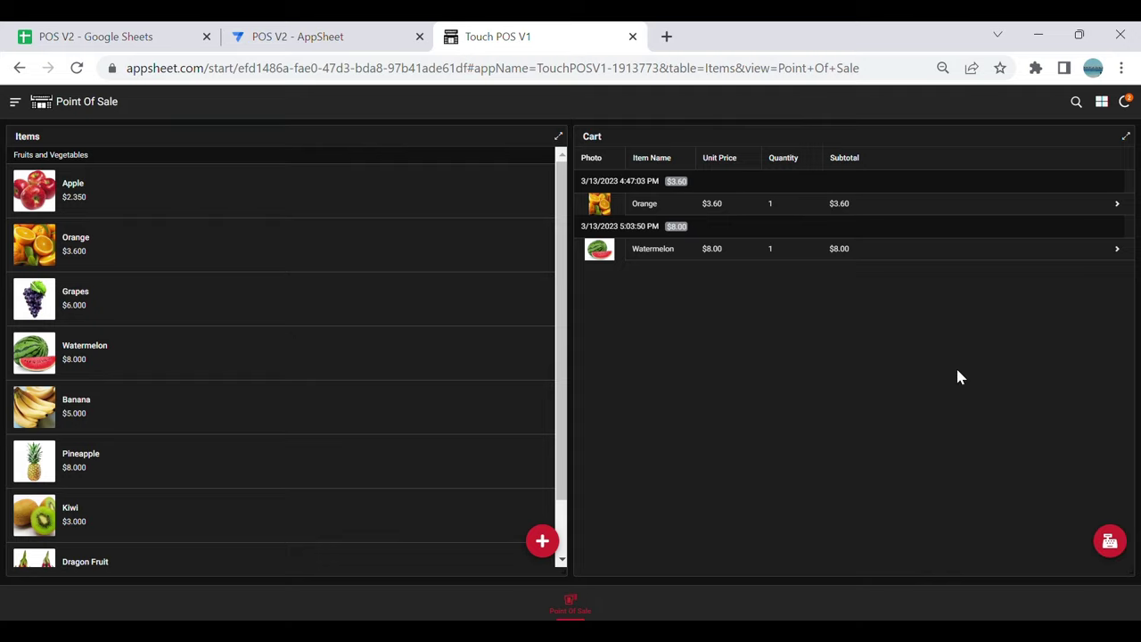
Step: Settle the cart with an amount paid of $11.60 and payment type Cash, and save the payment
click(1109, 540)
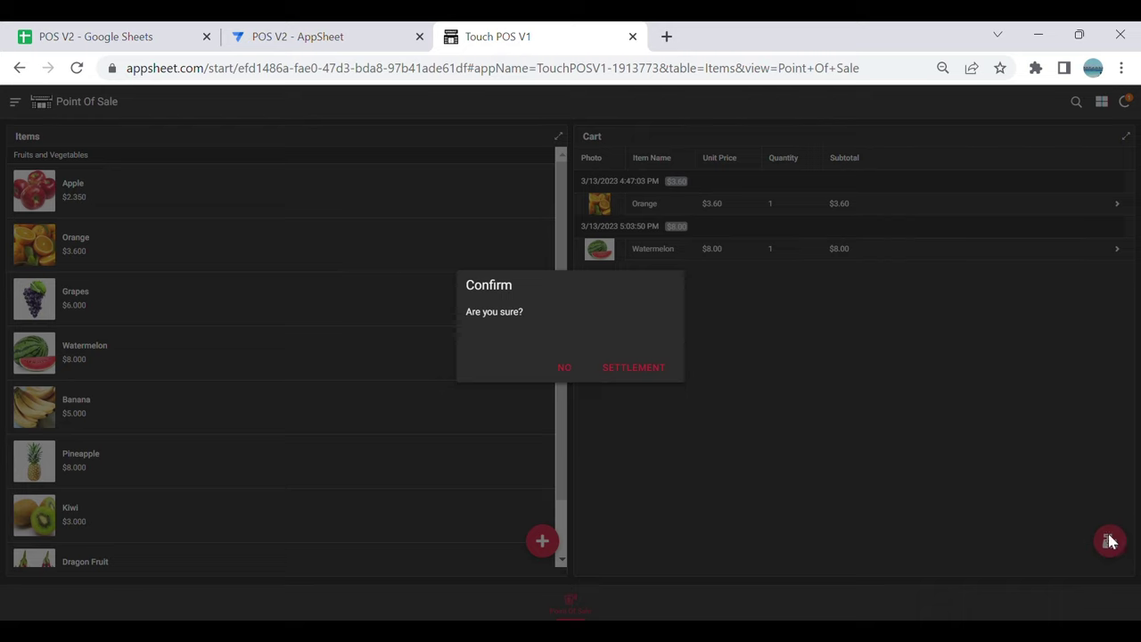
click(621, 368)
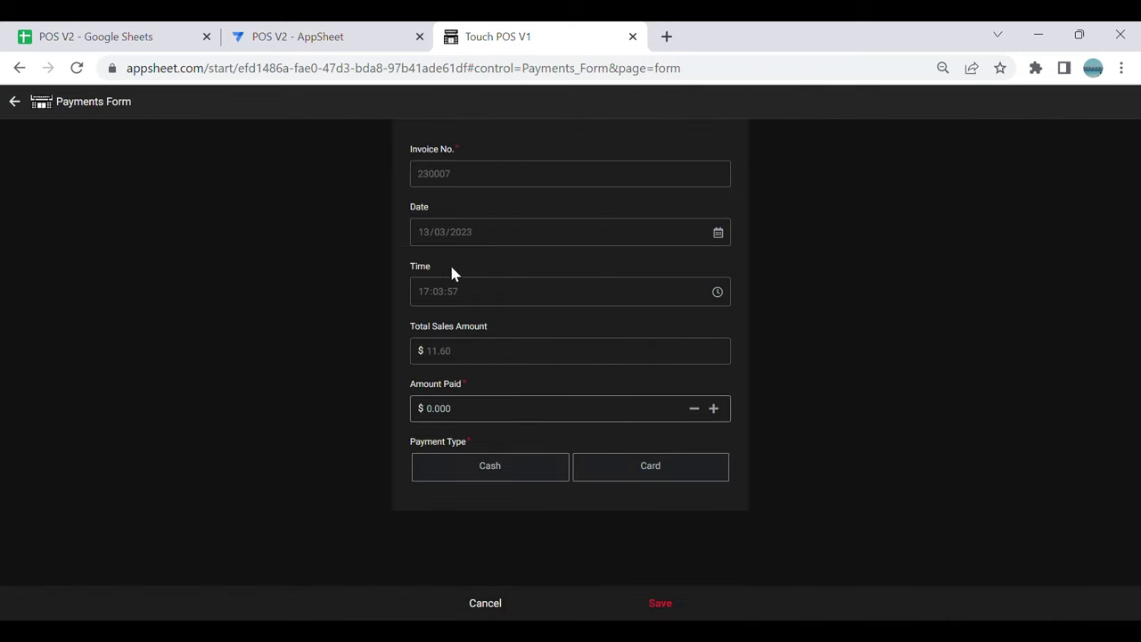
click(476, 417)
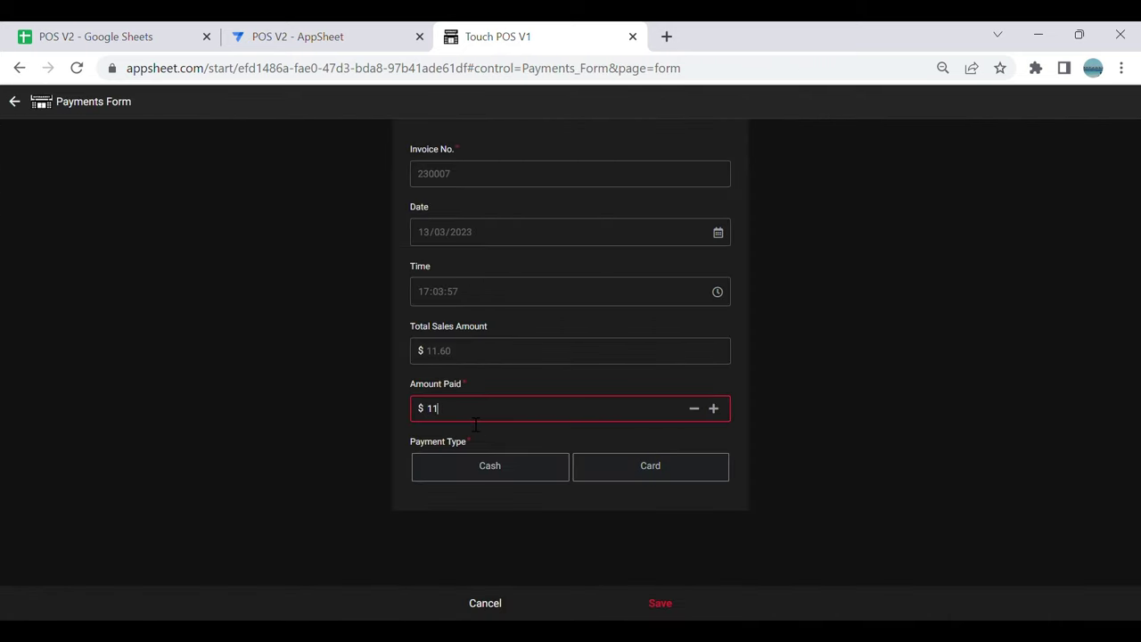
click(504, 479)
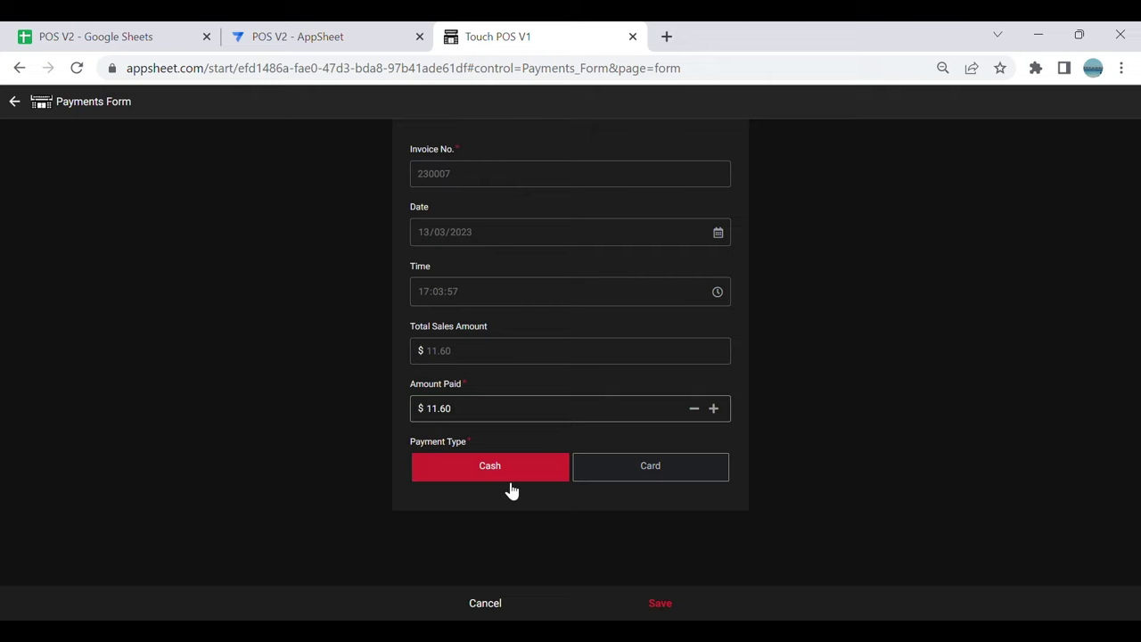
click(680, 614)
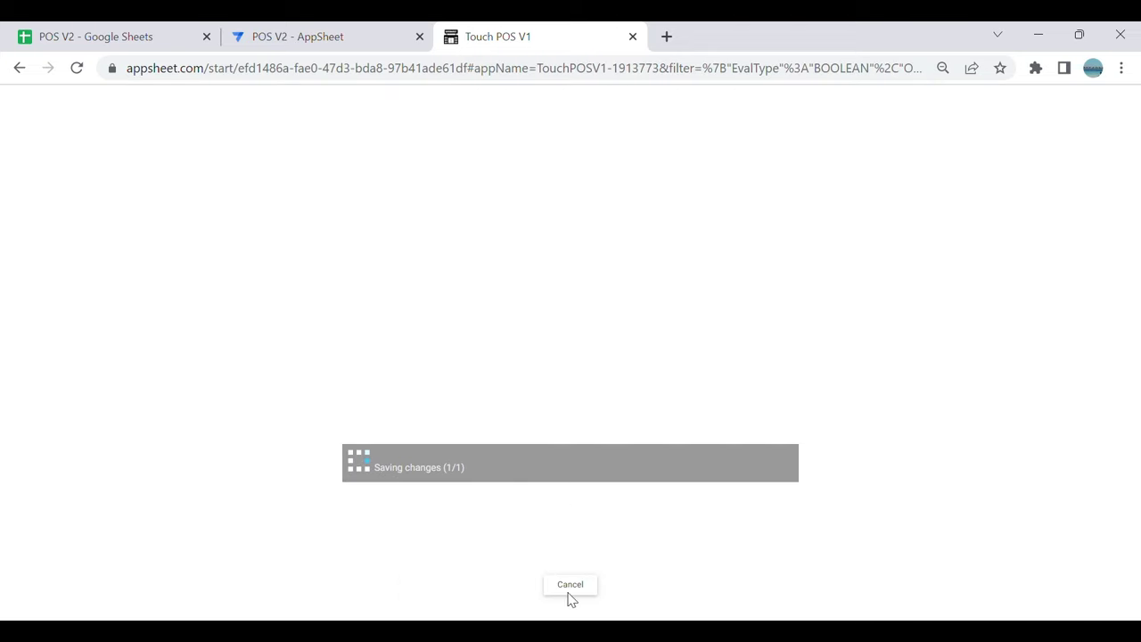
Step: Switch back to AppSheet and create a new blank action in the open dialog
click(272, 34)
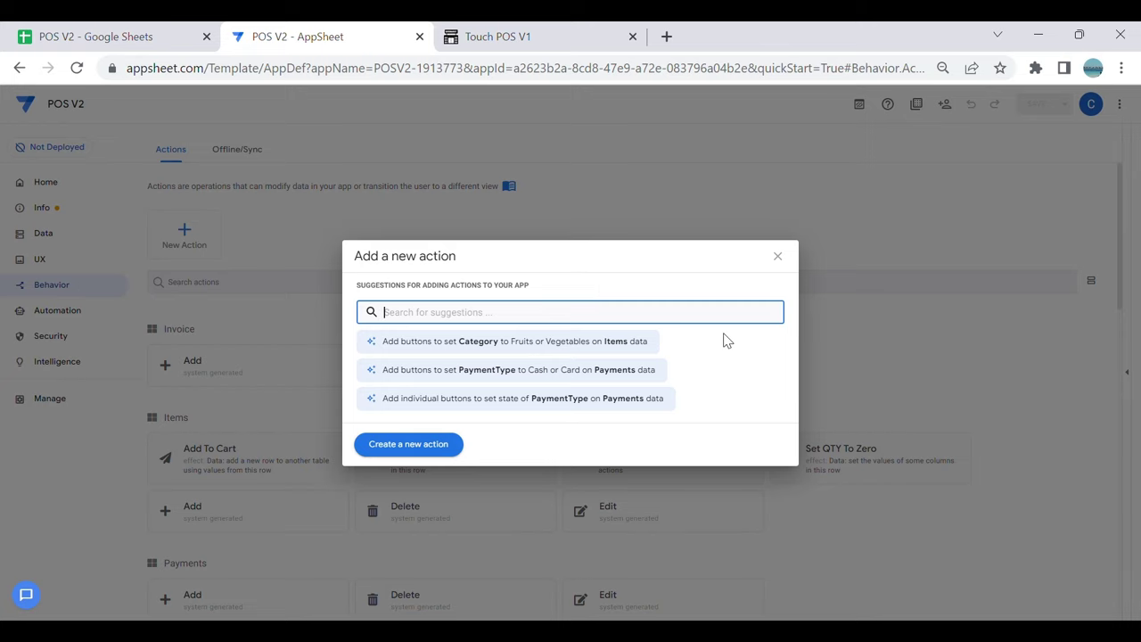
click(438, 445)
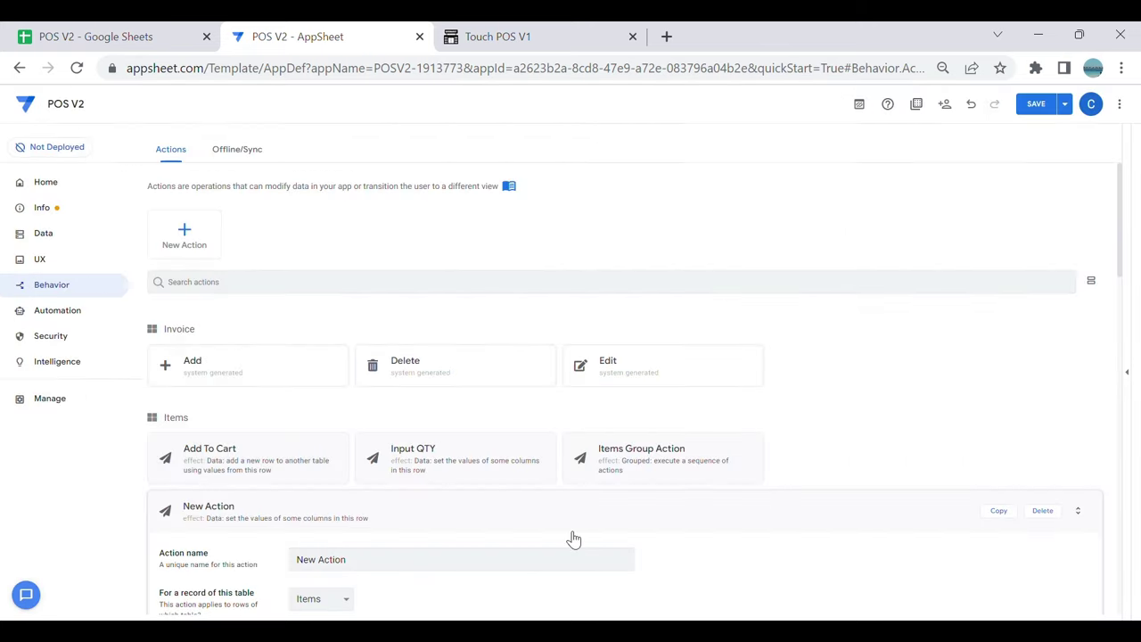
scroll(529, 499, down, 1)
scroll(500, 463, down, 2)
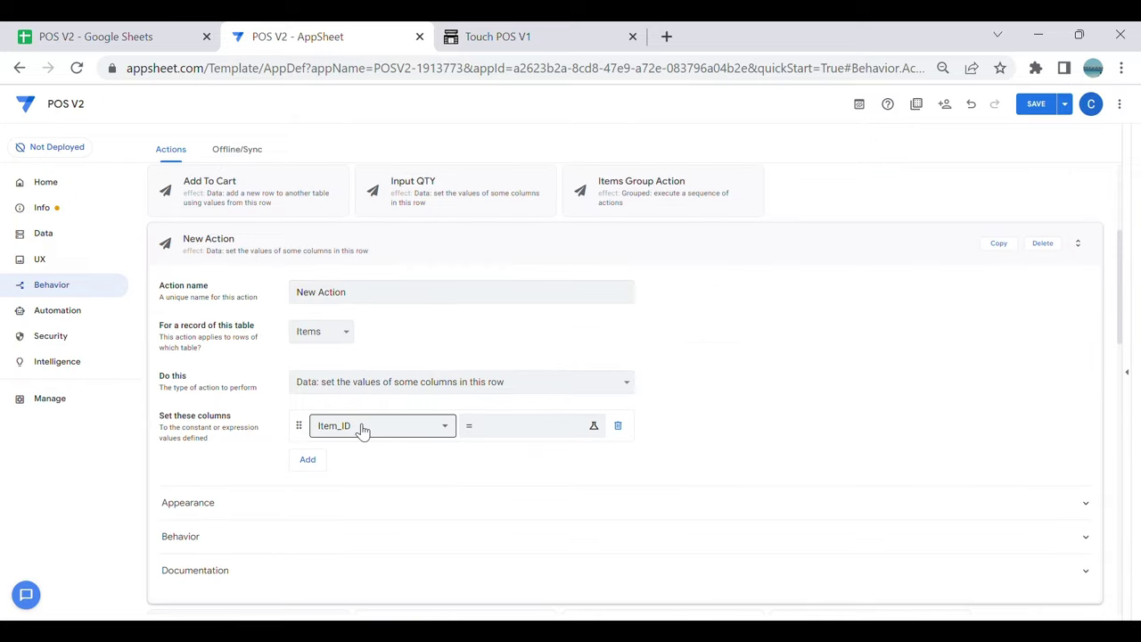
Step: Name the new action Update Status
triple_click(379, 298)
text(Update Status)
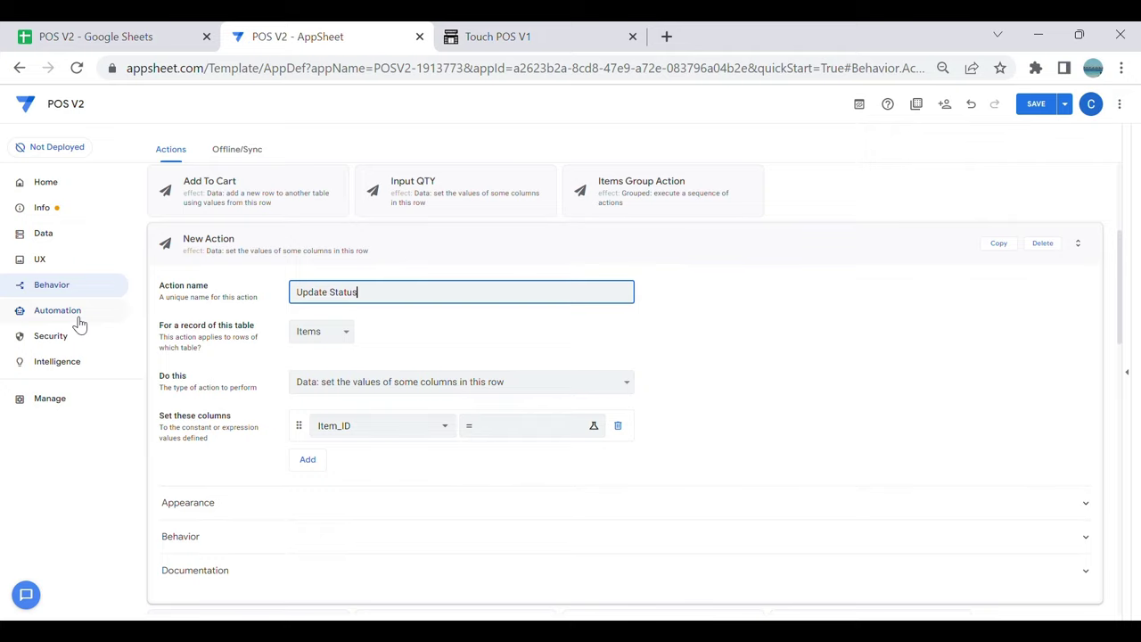
click(503, 37)
click(303, 34)
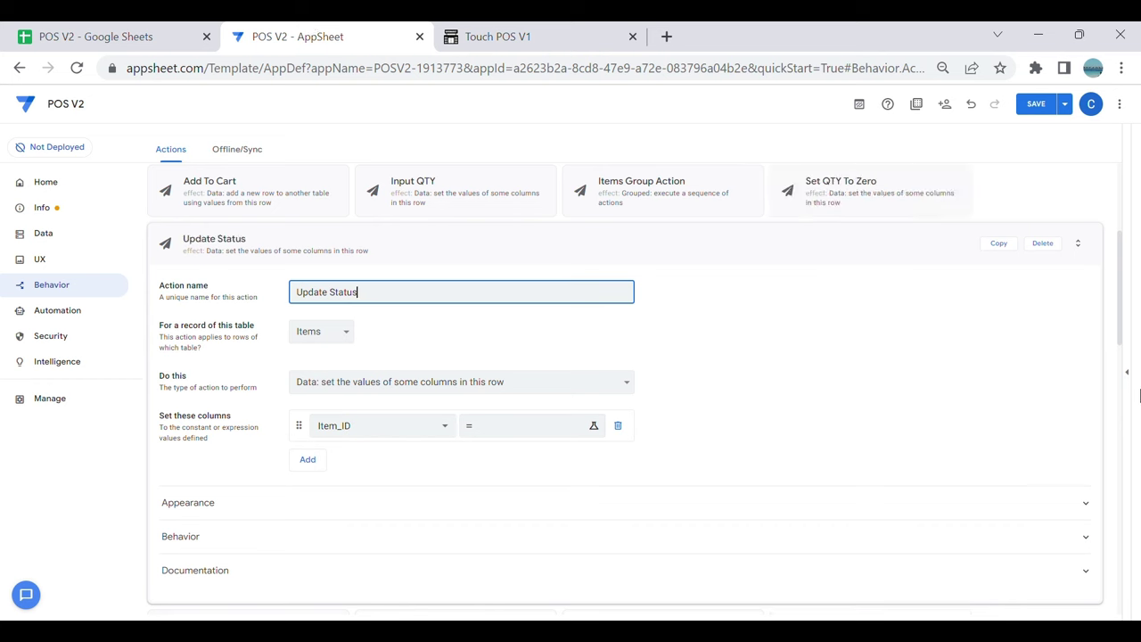
Step: Show the app preview beside the editor and review the row filter condition of the Cart slice
click(1127, 379)
click(898, 527)
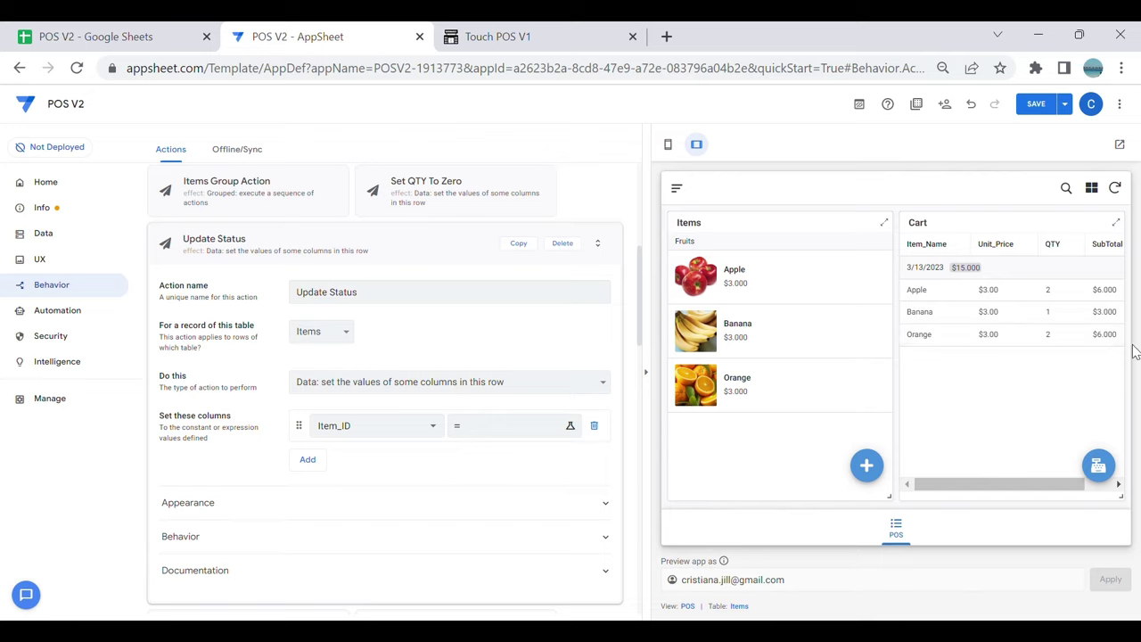
click(71, 238)
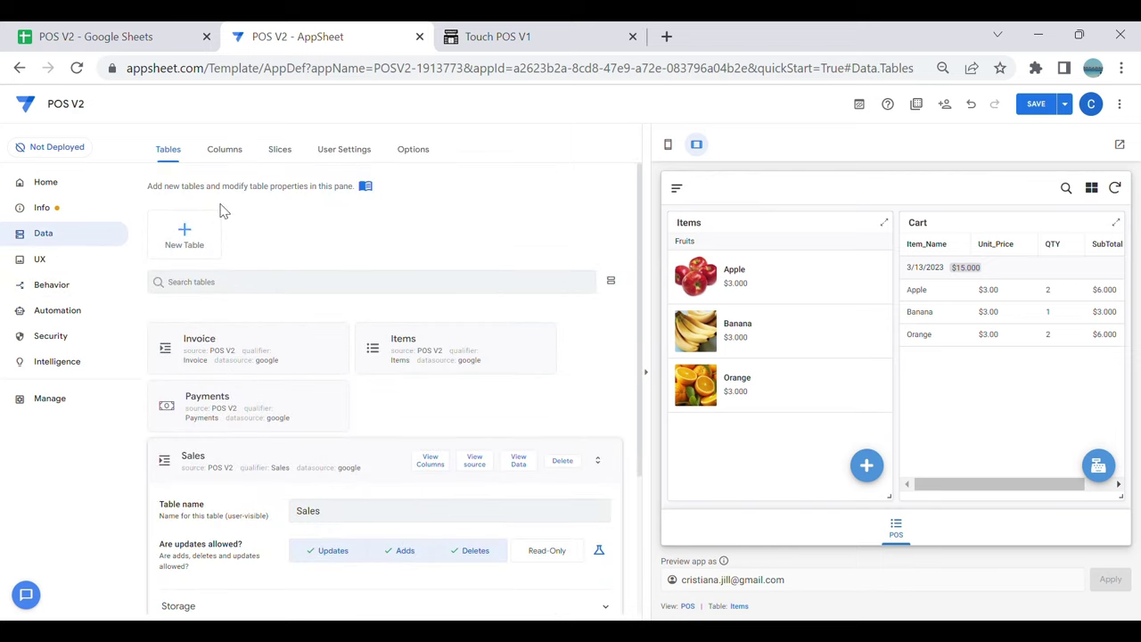
click(279, 152)
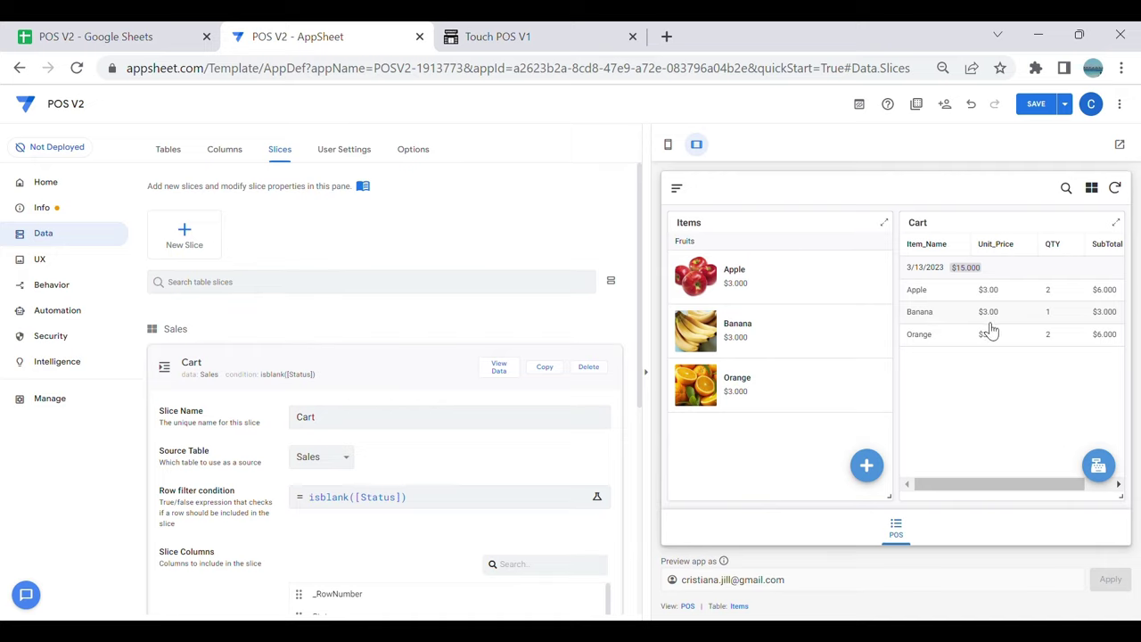
Step: Return to the Update Status action with the preview hidden and apply it to the Sales table
click(53, 285)
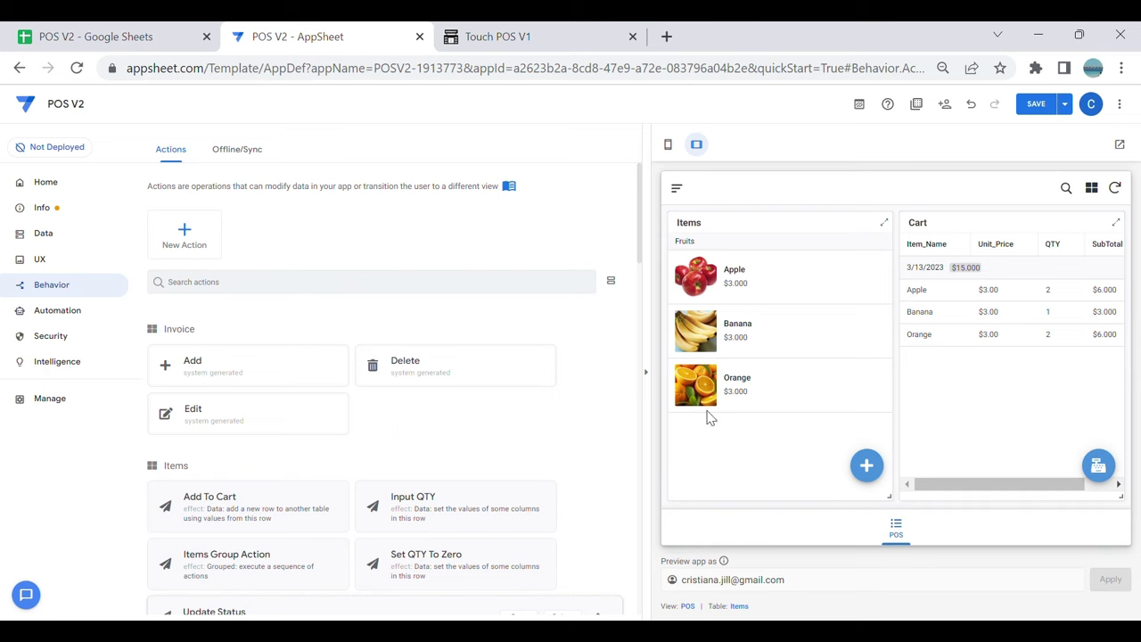
click(648, 374)
scroll(669, 383, down, 3)
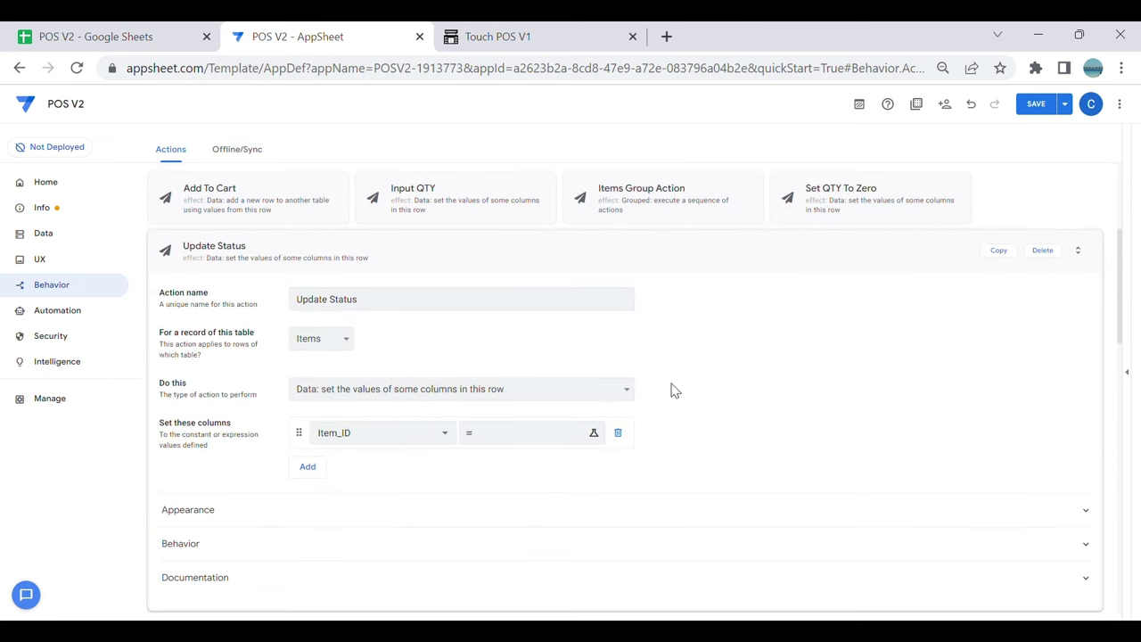
click(441, 425)
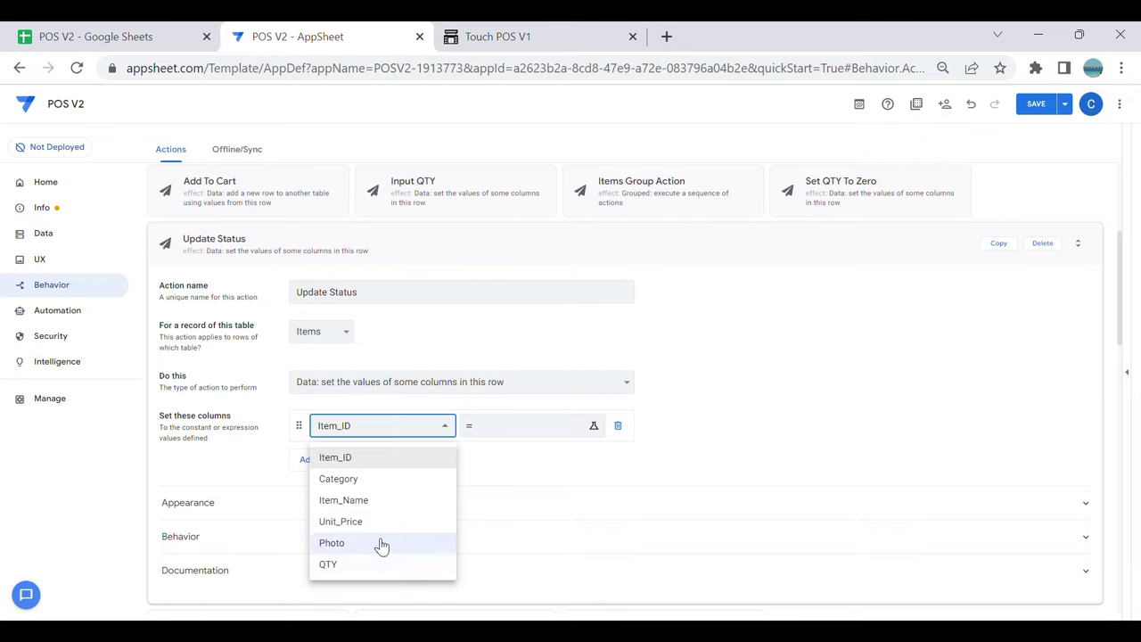
click(345, 343)
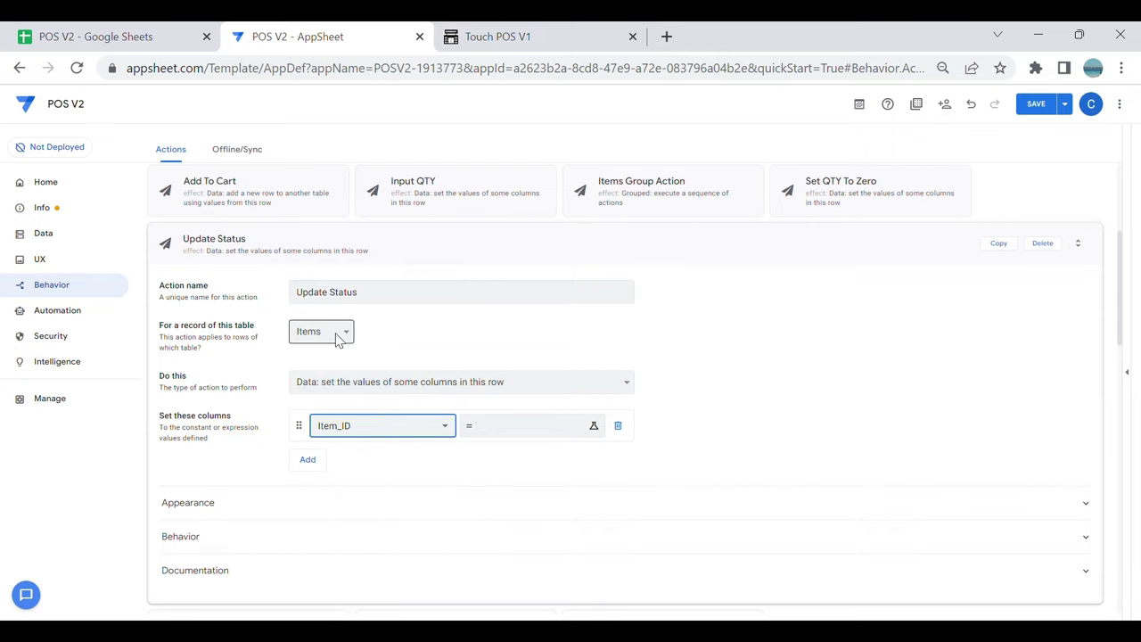
click(326, 374)
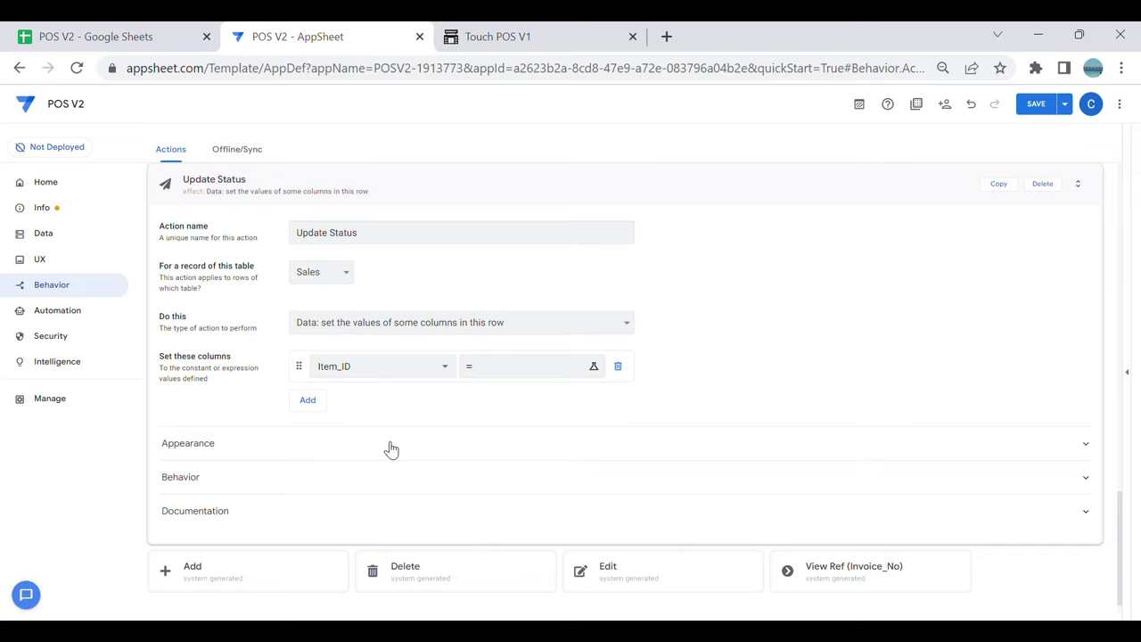
Step: Make the Update Status action set the Status column to "Paid" and save the expression
click(382, 369)
click(384, 400)
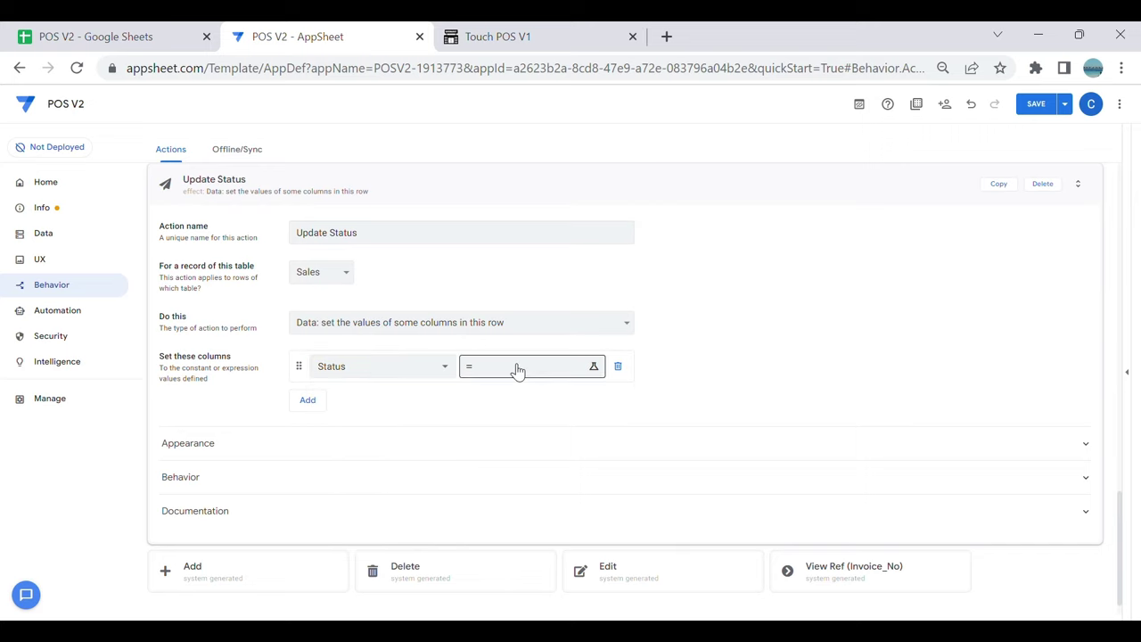
click(497, 357)
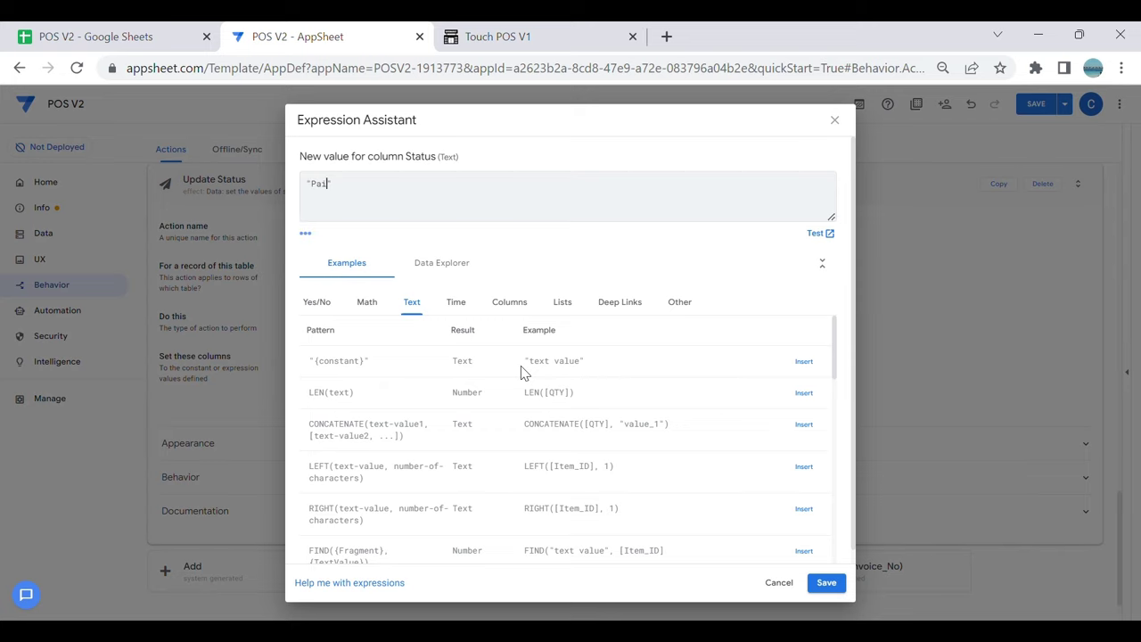
click(826, 582)
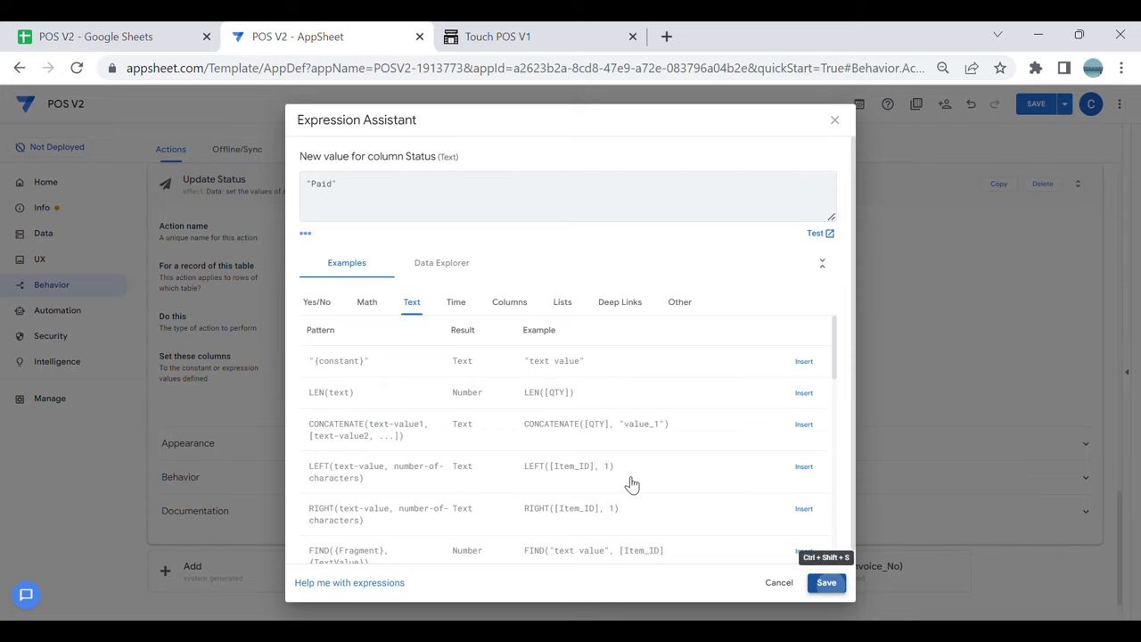
Step: Set the prominence of the Update Status action to Do not display and save the app
click(318, 488)
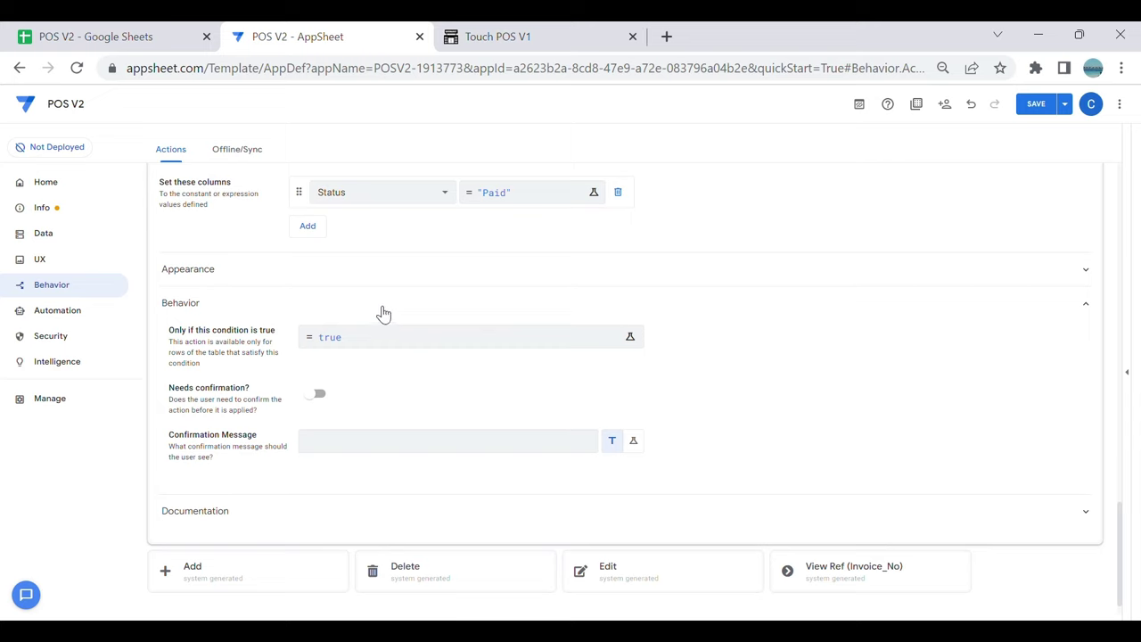
click(615, 235)
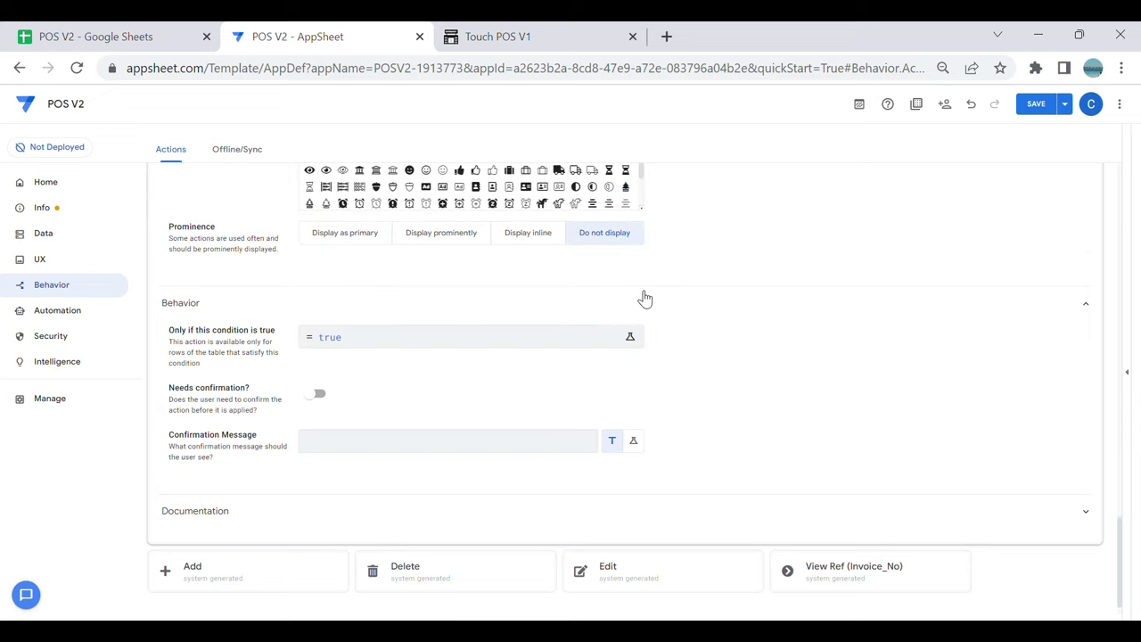
click(1048, 113)
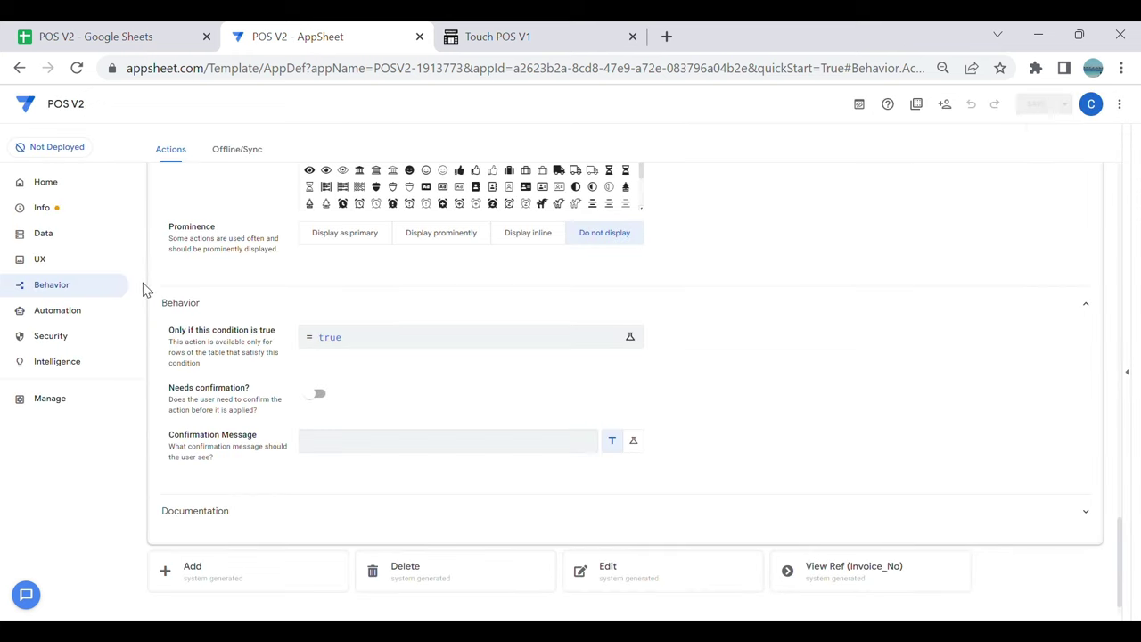
Step: Check the Receipt bot, return to the actions and create another new action named Trigger Update Status
click(81, 316)
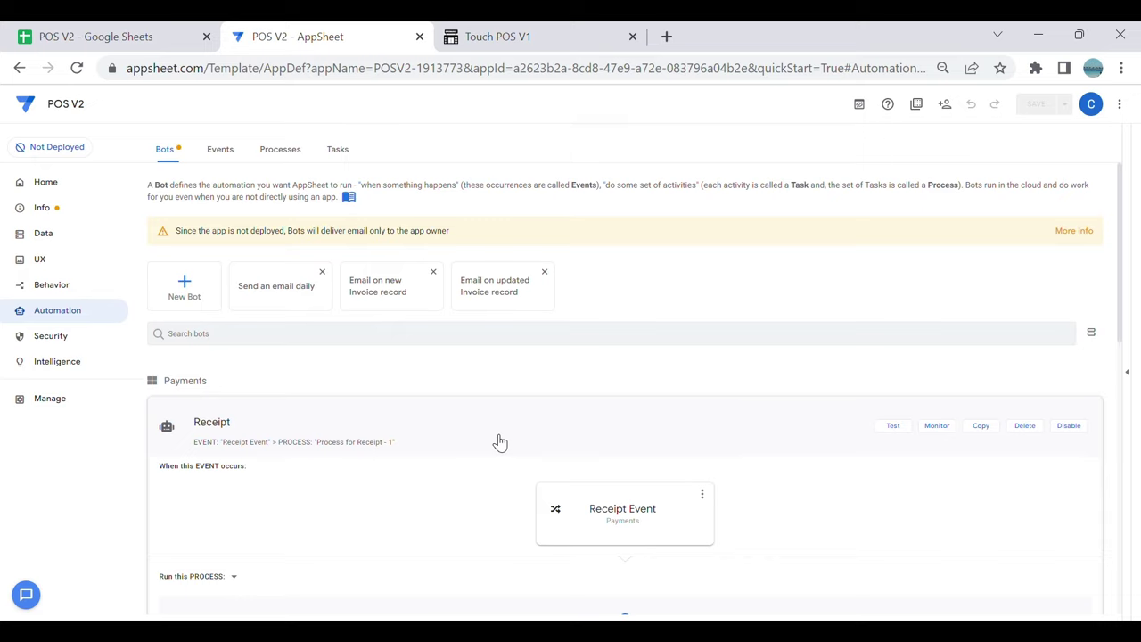
click(71, 287)
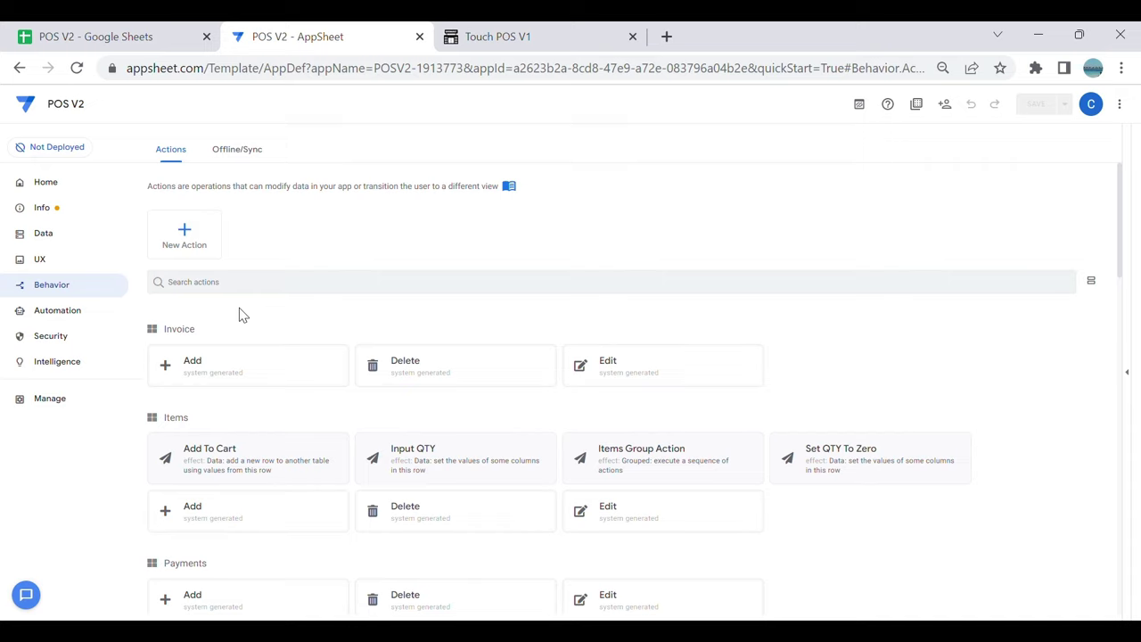
click(185, 246)
click(401, 444)
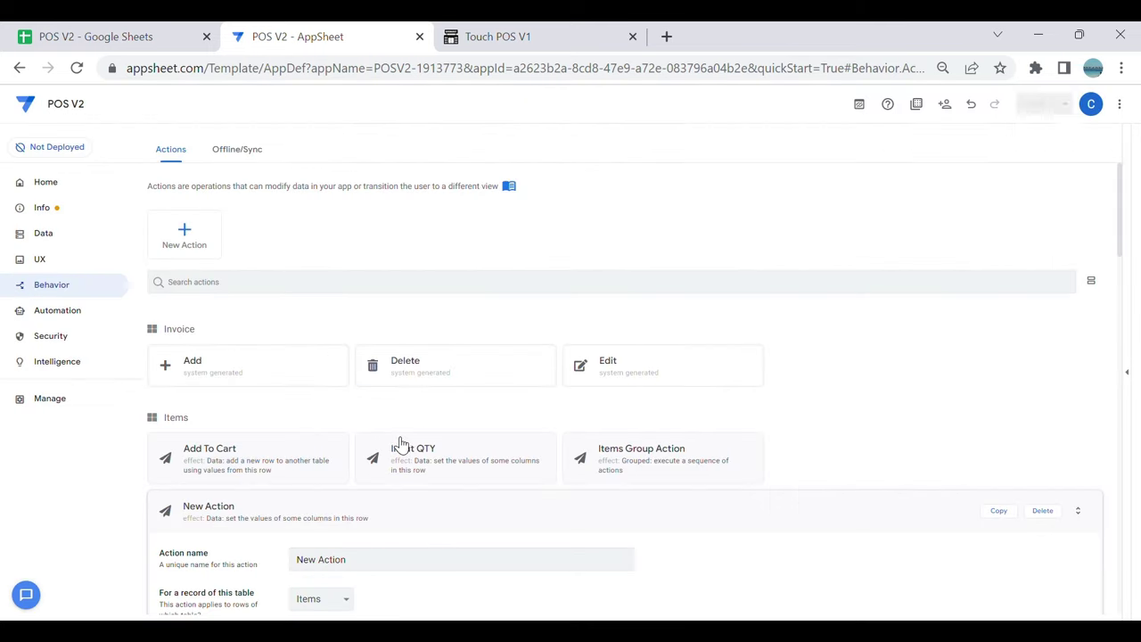
scroll(426, 423, down, 1)
scroll(429, 423, down, 2)
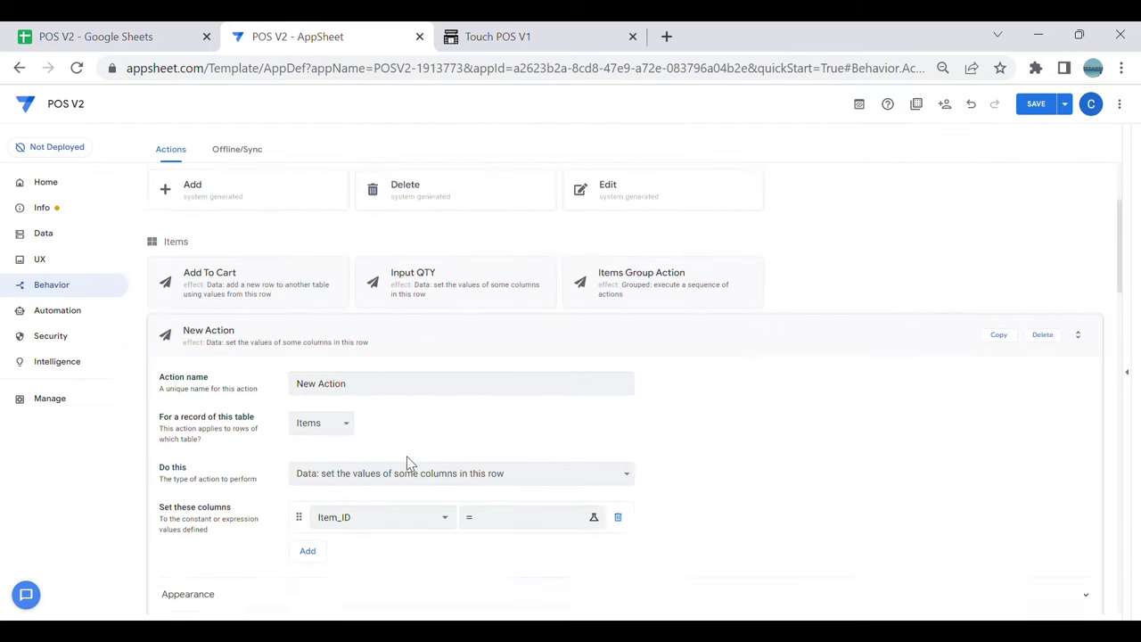
click(388, 300)
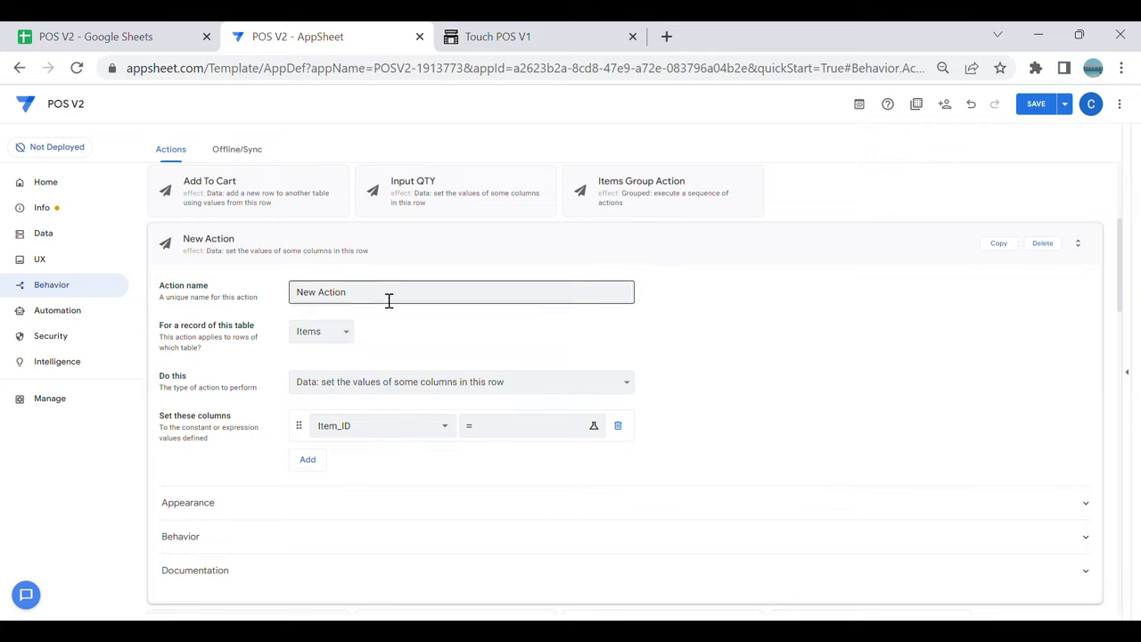
drag(388, 301, 114, 305)
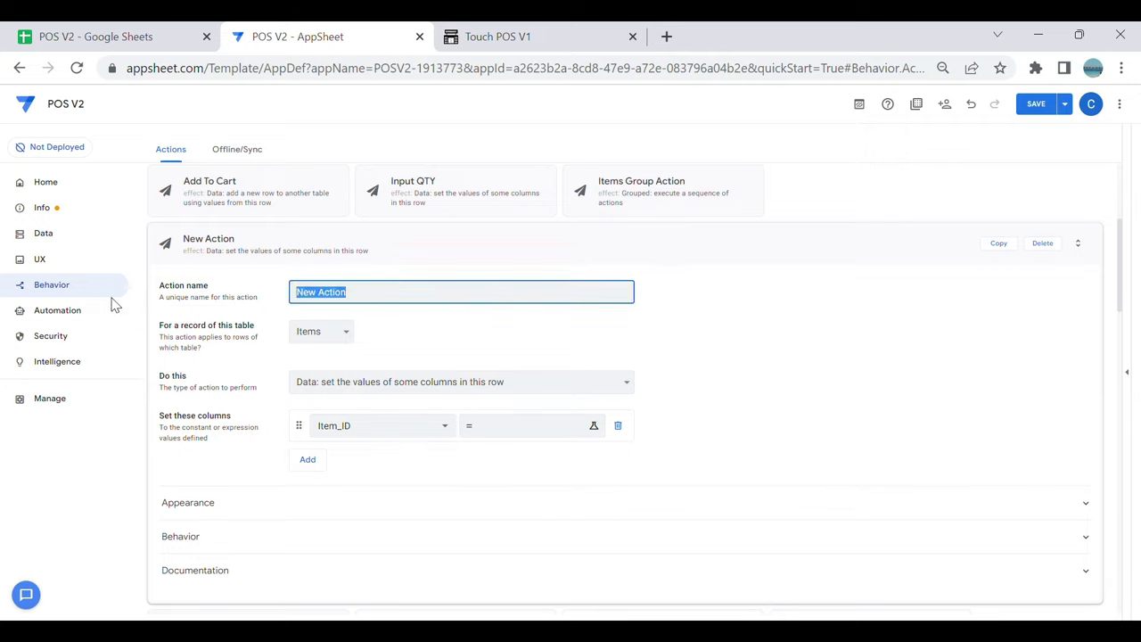
key(BackSpace)
text(Trigger Update Status)
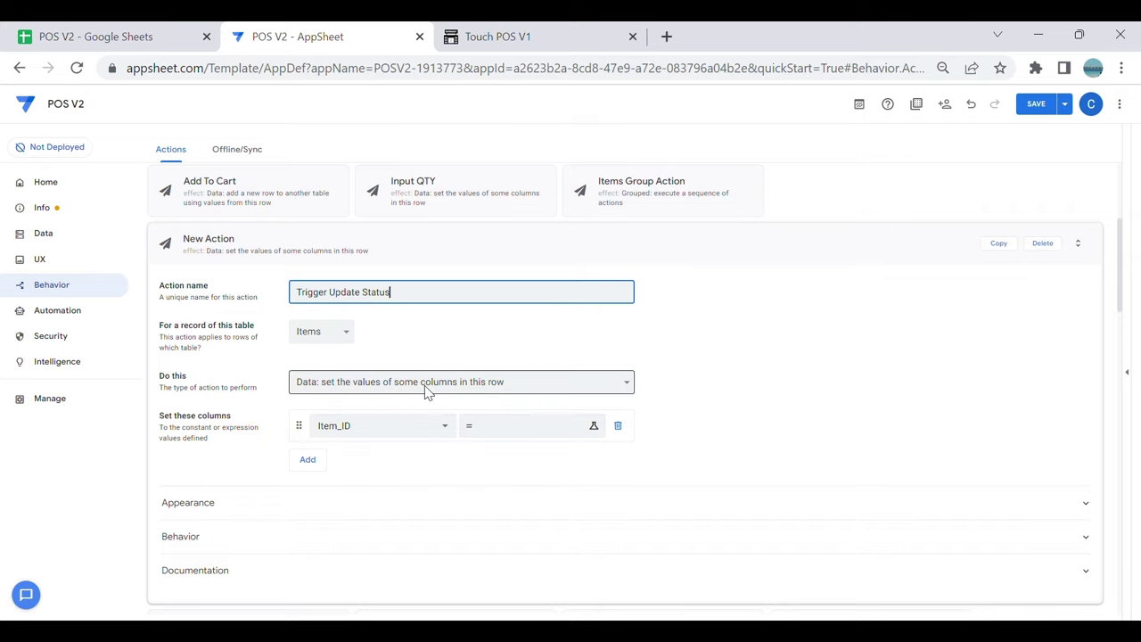
Step: Apply Trigger Update Status to the Payments table and set its type to Data: execute an action on a set of rows
click(344, 340)
click(321, 377)
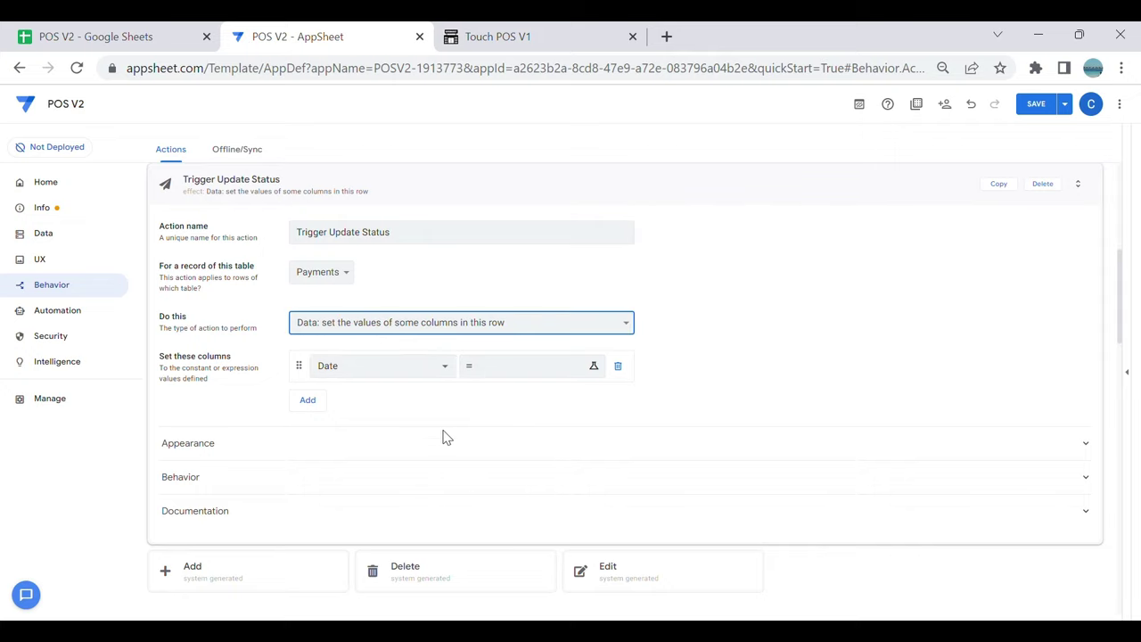
key(Up)
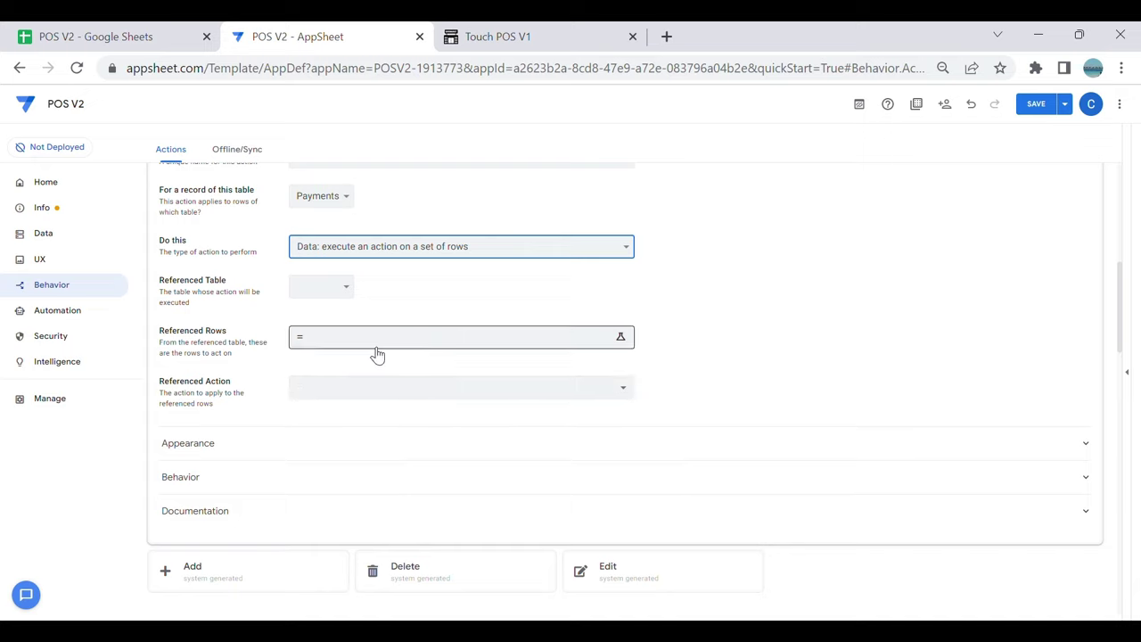
Step: Set the referenced table to Sales and the referenced action to Update Status
click(339, 287)
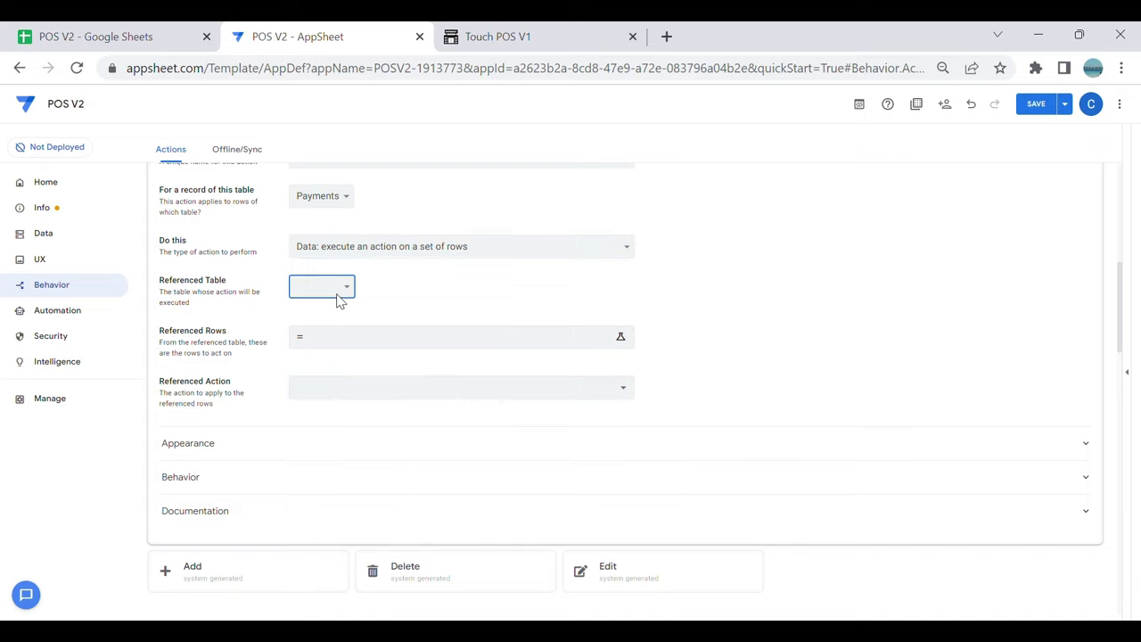
click(331, 360)
click(419, 393)
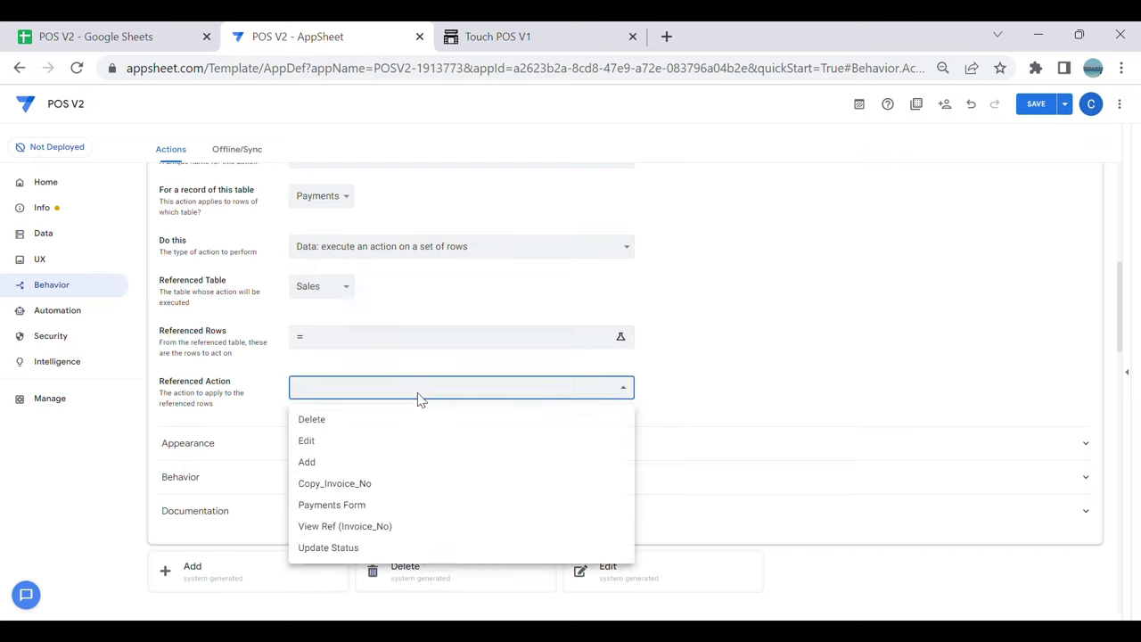
click(353, 553)
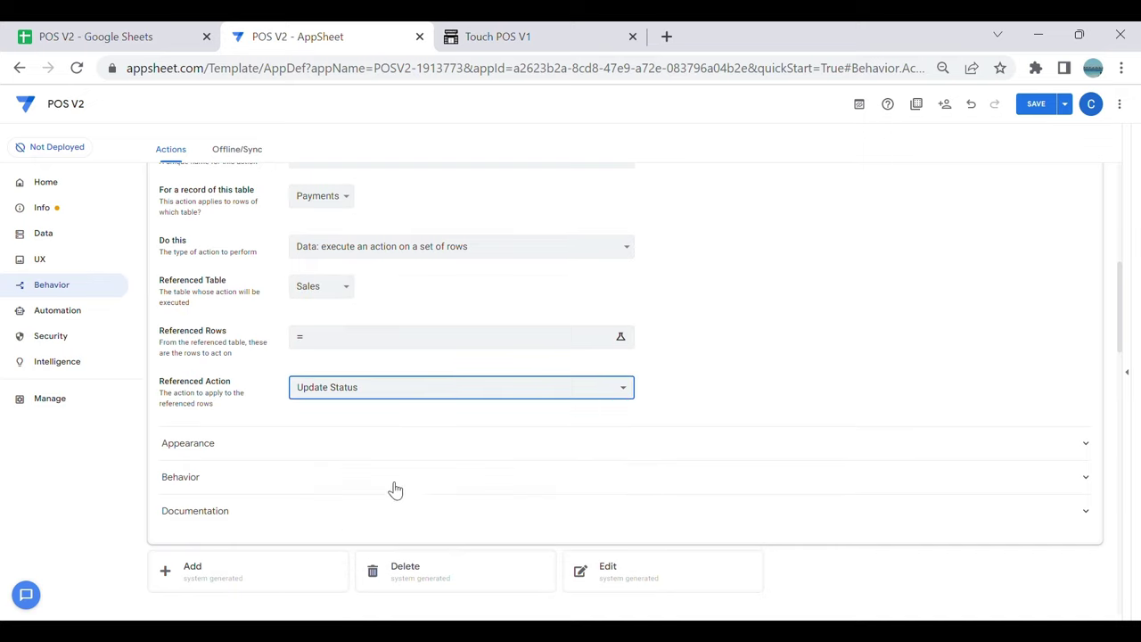
Step: Begin the Referenced Rows expression with Select(Sales[ and look through the Sales columns for the key column
click(429, 343)
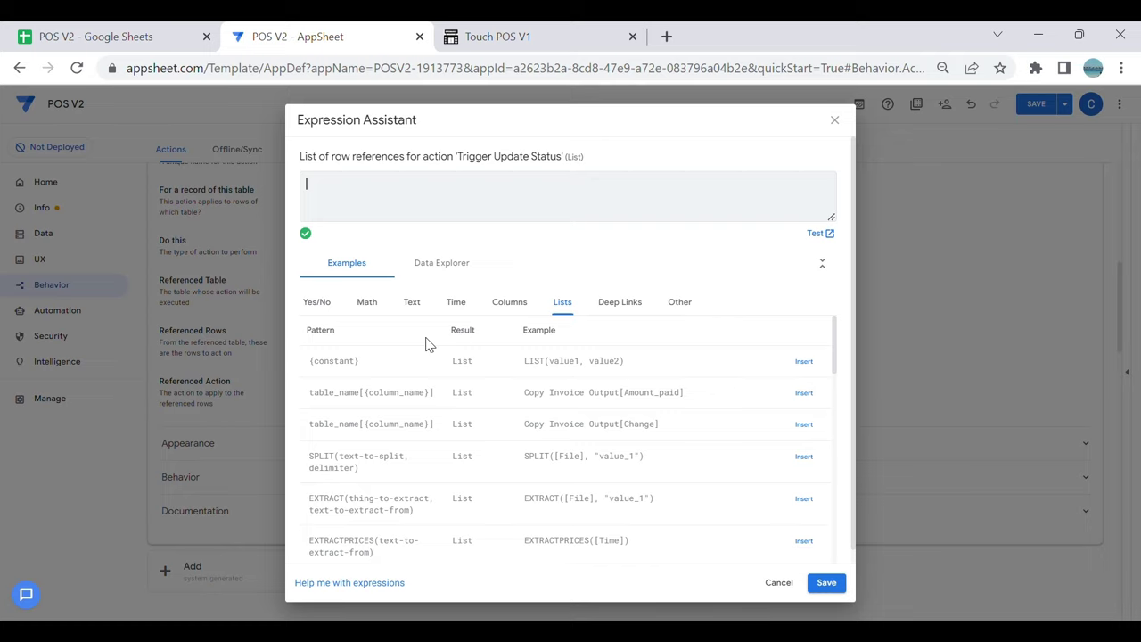
text(Select(Sales)
click(473, 261)
click(388, 193)
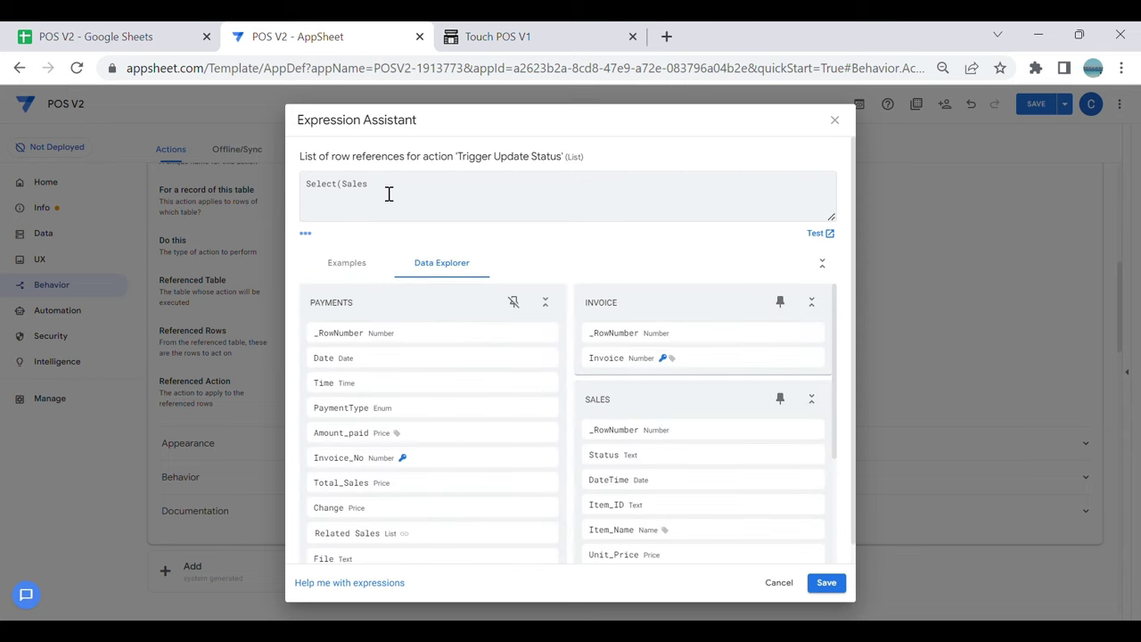
text([)
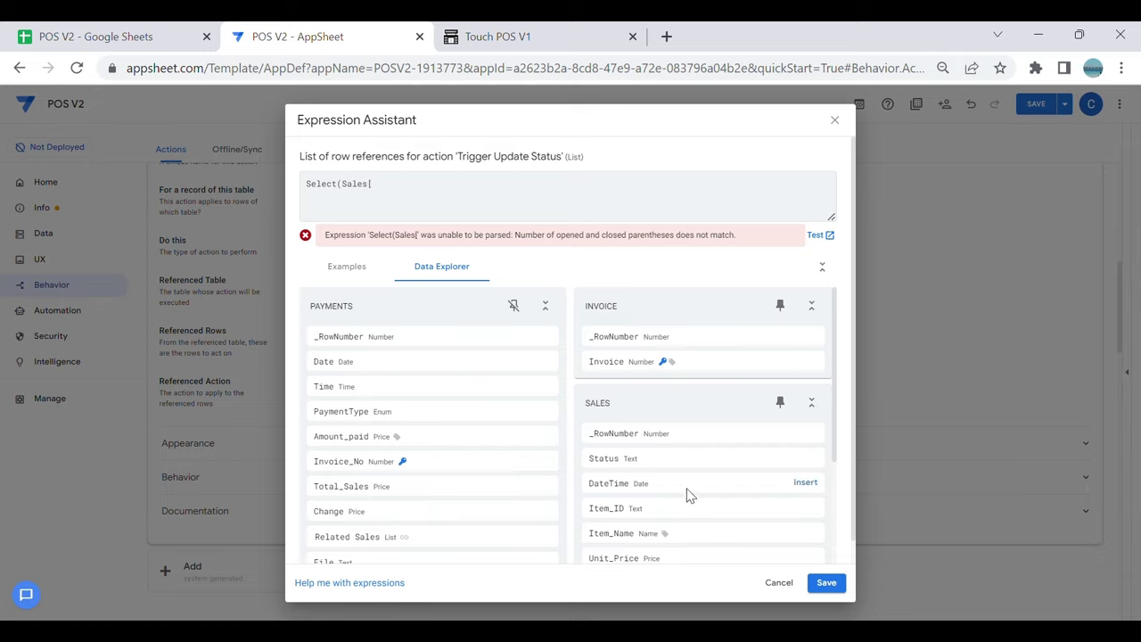
scroll(631, 526, down, 1)
scroll(635, 522, down, 2)
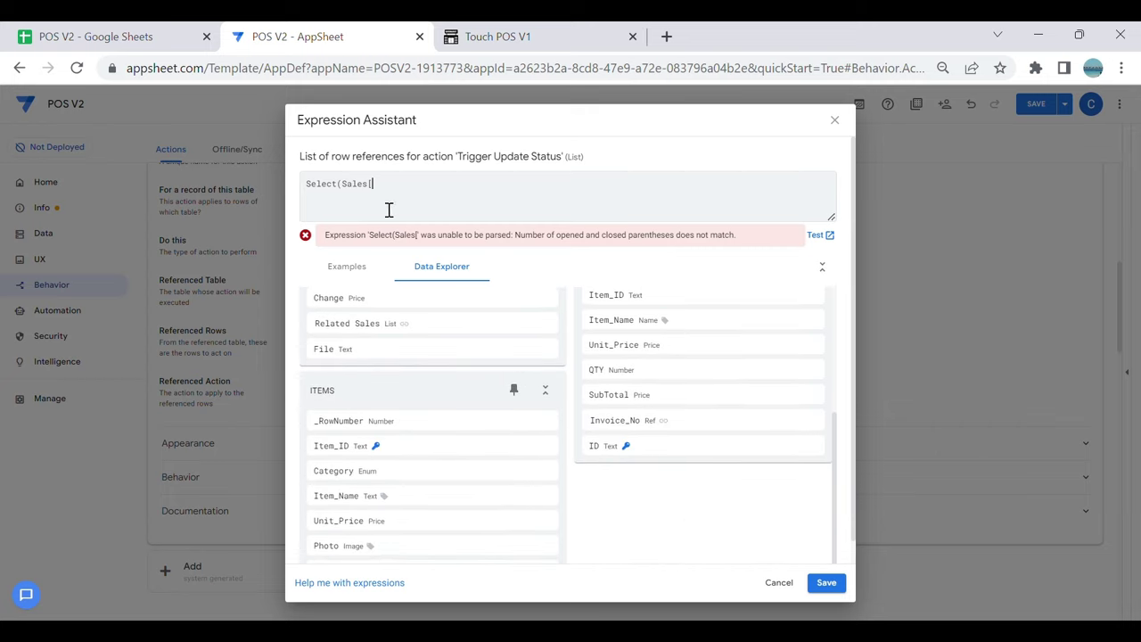
Step: Complete the Select expression to return Sales[ID] where _thisrow's [Invoice_No] equals [Invoice_No]
text(i)
text(ID)
text(],(_thisrow)
text())
text(.[)
text(Invoice)
text(_No)
text(]=[Invoice)
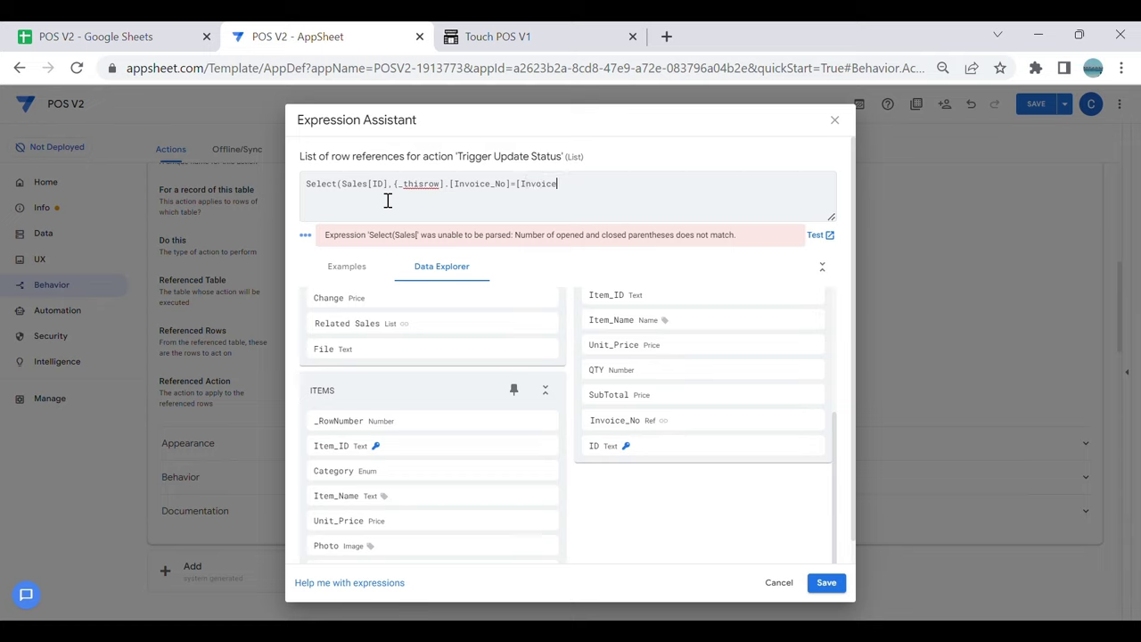
text(_No)
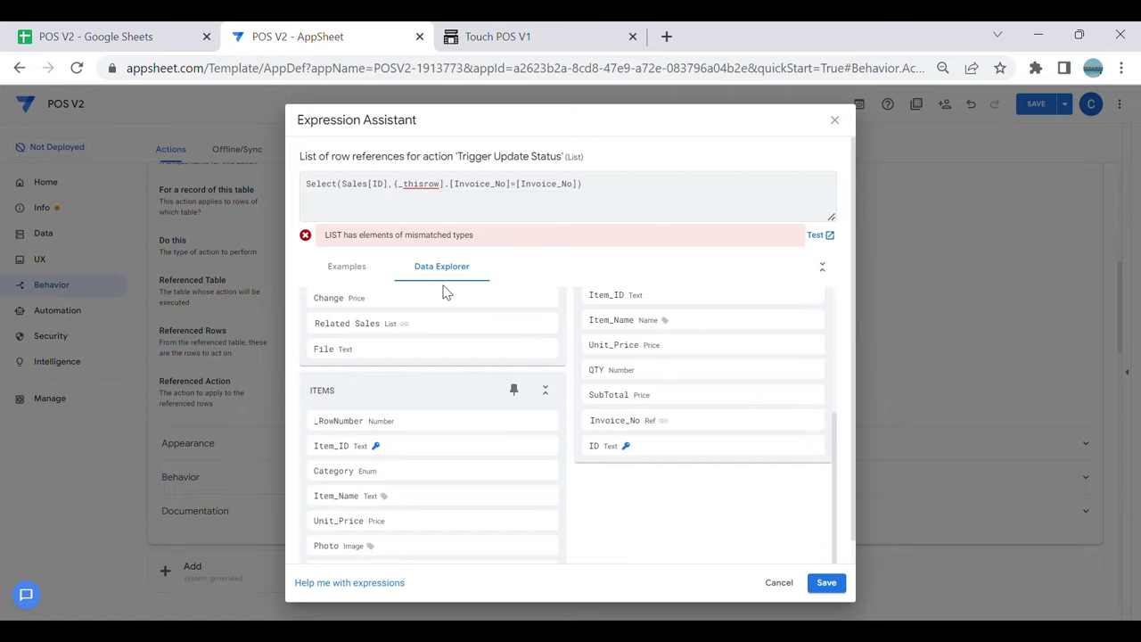
Step: Replace the curly brace before _thisrow in the Referenced Rows expression with an opening square bracket
click(404, 183)
key(BackSpace)
text([)
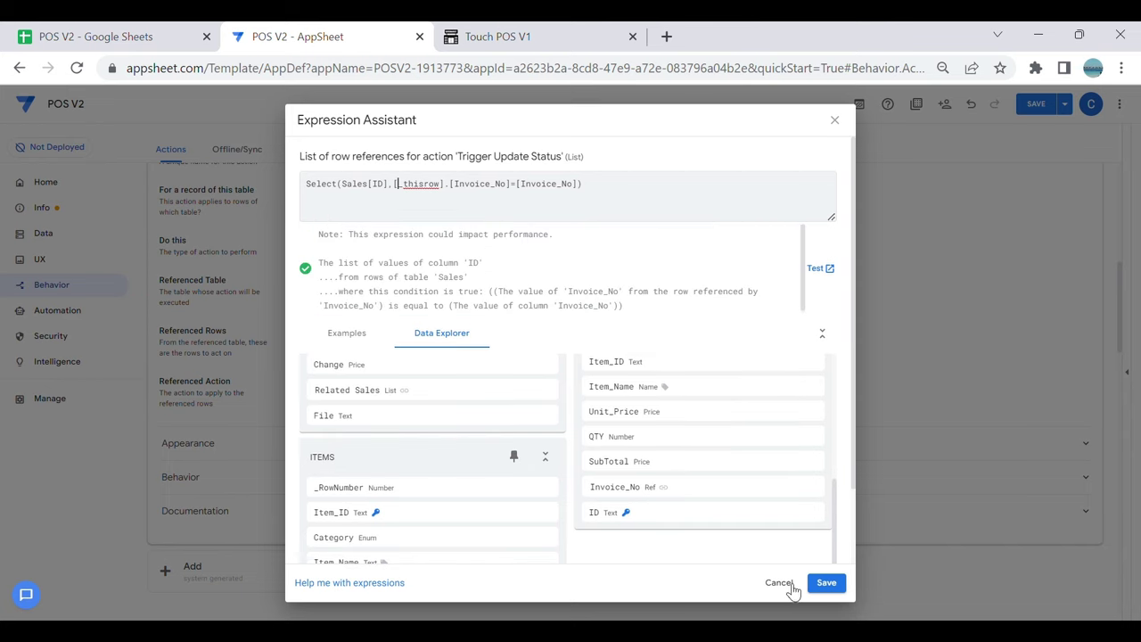
Step: Save the Referenced Rows expression, set the Trigger Update Status action's prominence to Do not display, and save the app
click(826, 582)
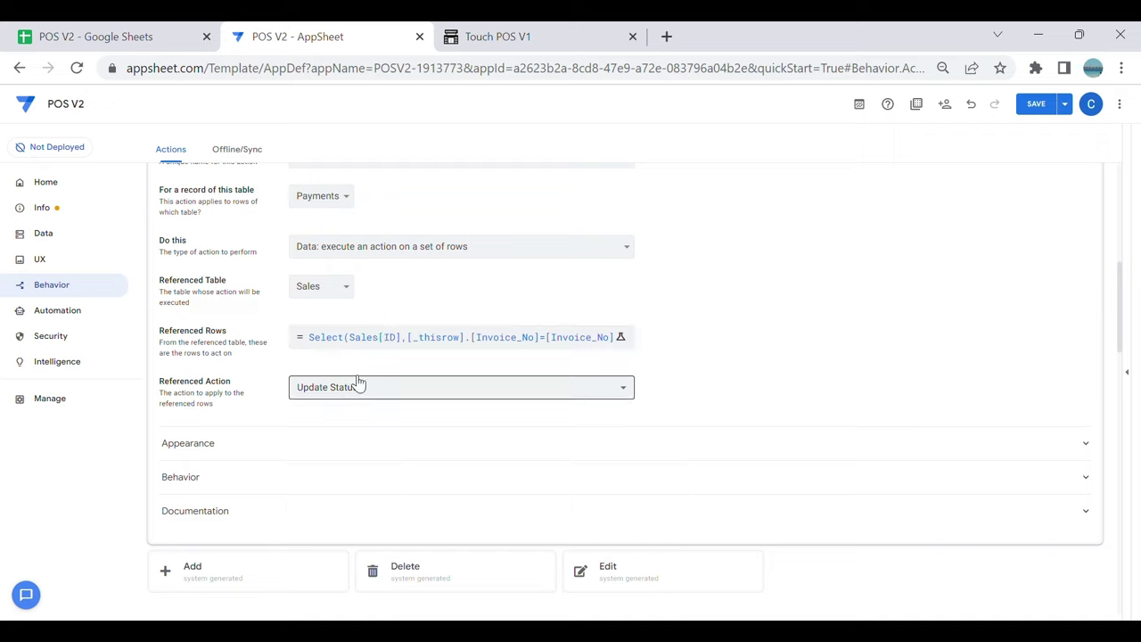
click(402, 445)
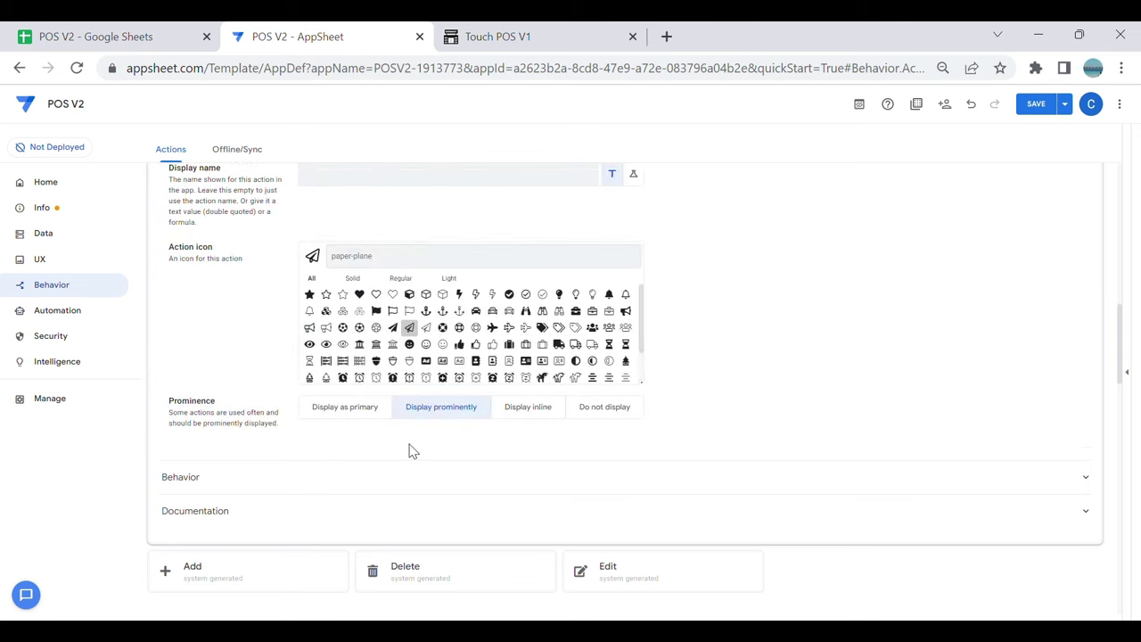
click(606, 406)
click(1027, 111)
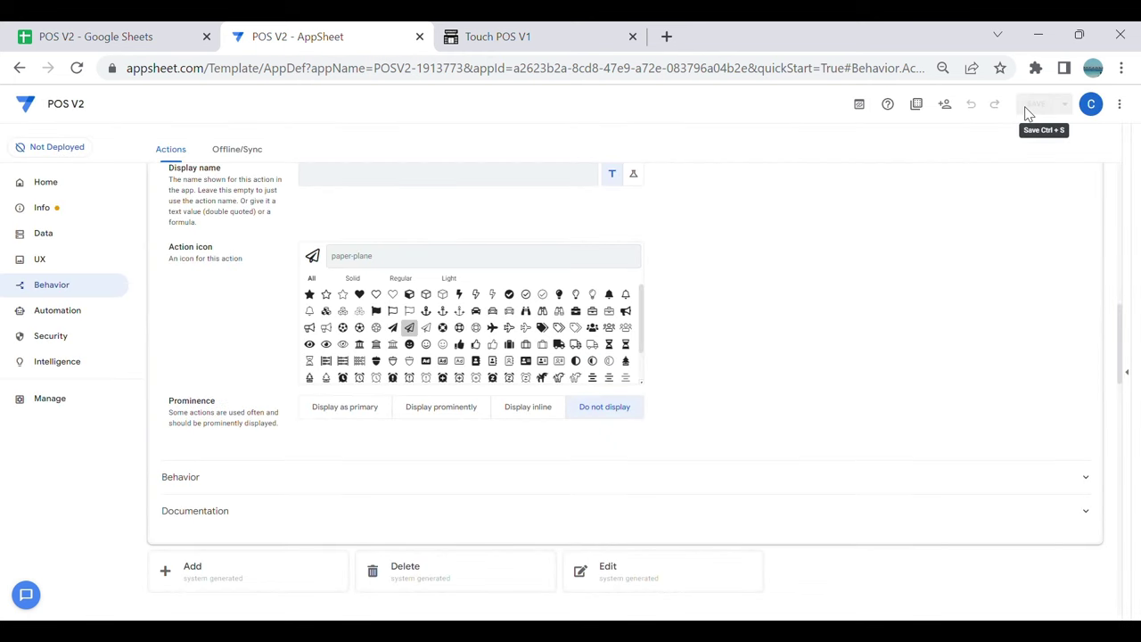
Step: Review the Receipt bot's process in Automation and the Status cells of the Sales sheet in Google Sheets, returning to AppSheet
click(47, 321)
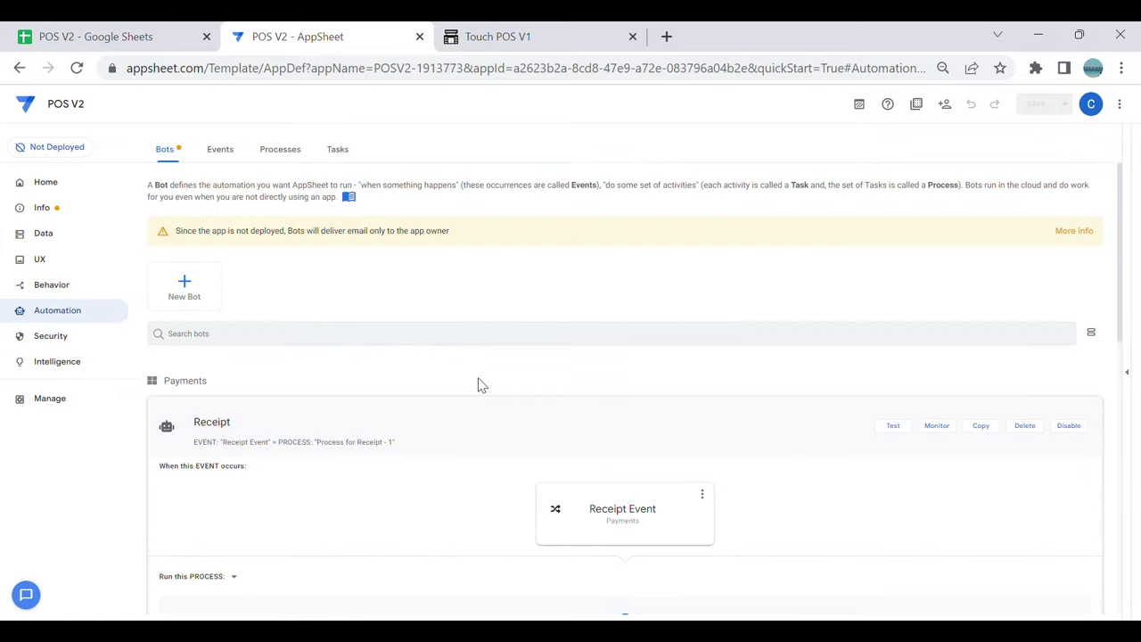
scroll(479, 383, down, 5)
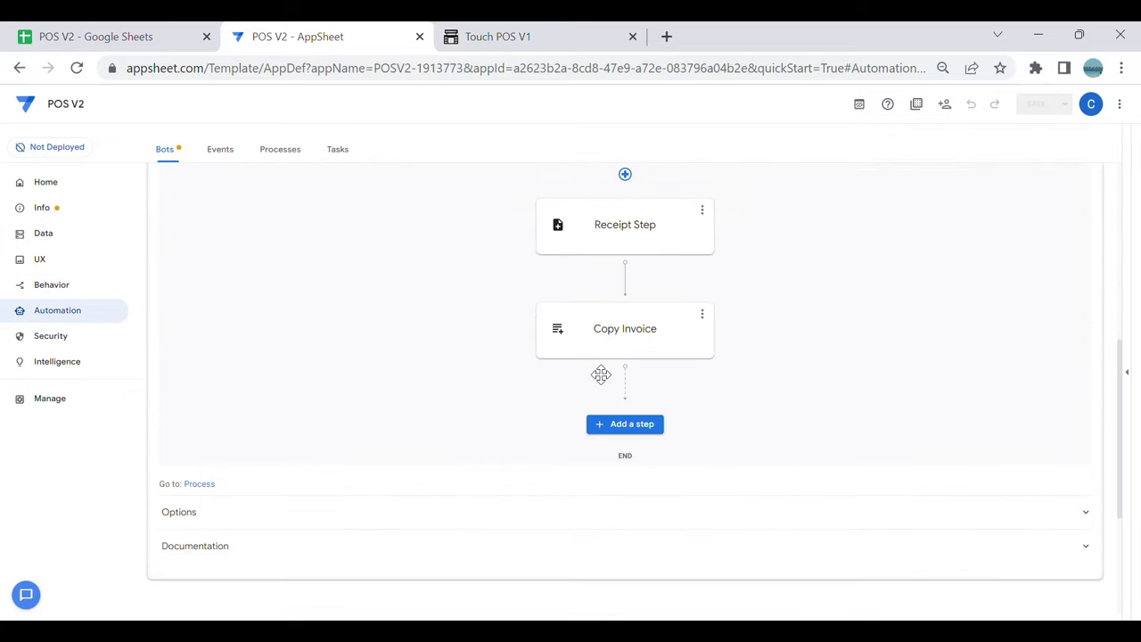
scroll(667, 362, up, 1)
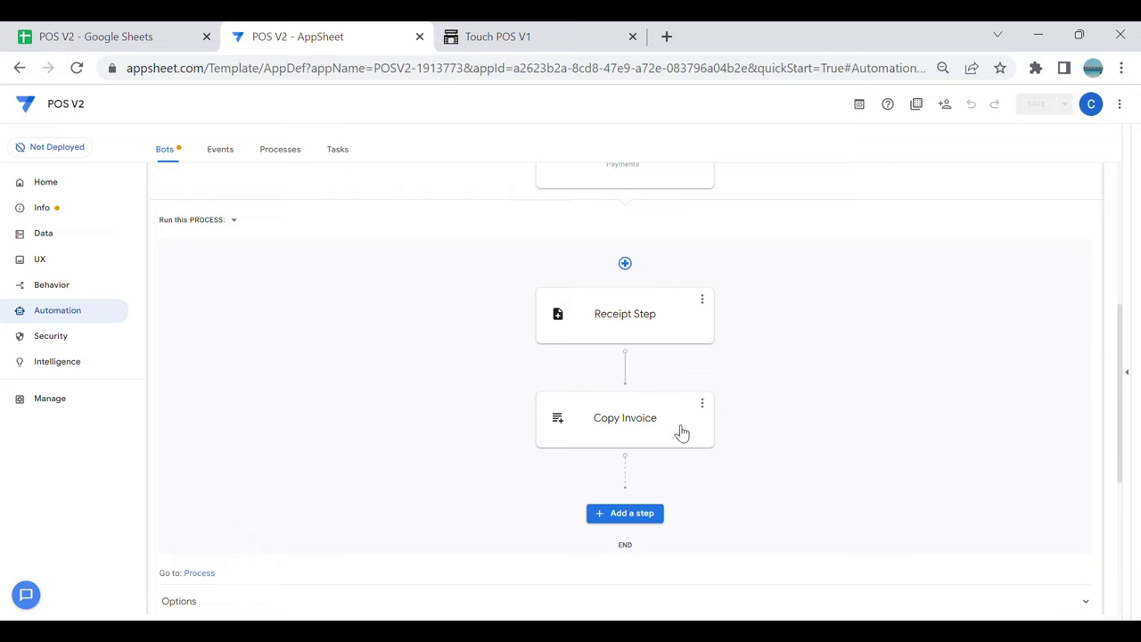
click(150, 35)
click(95, 247)
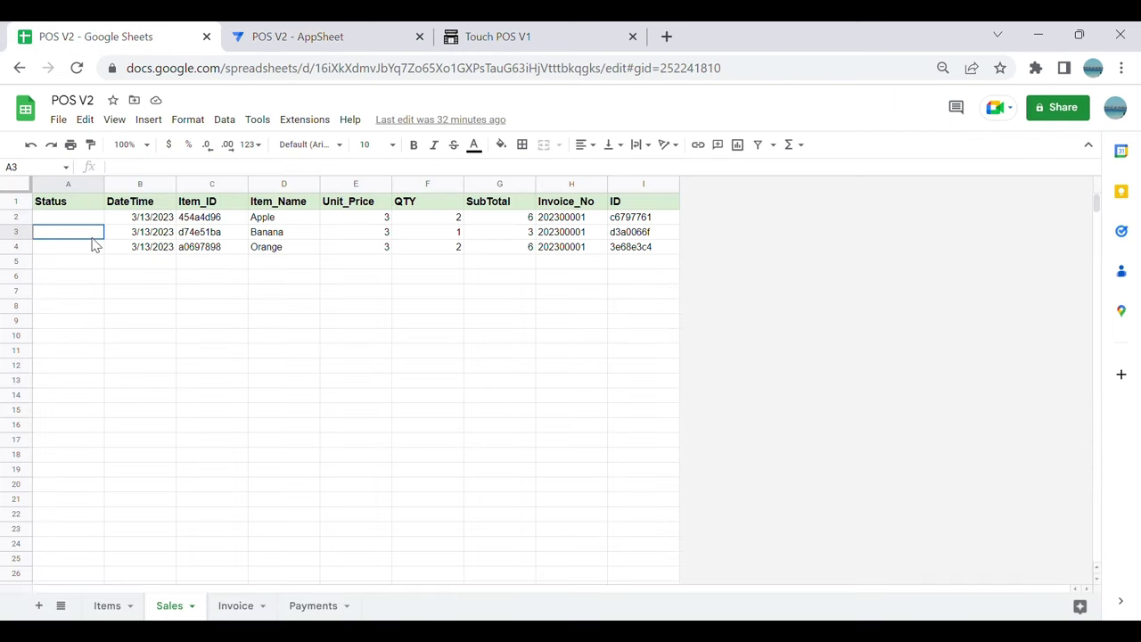
click(91, 211)
click(93, 218)
click(267, 35)
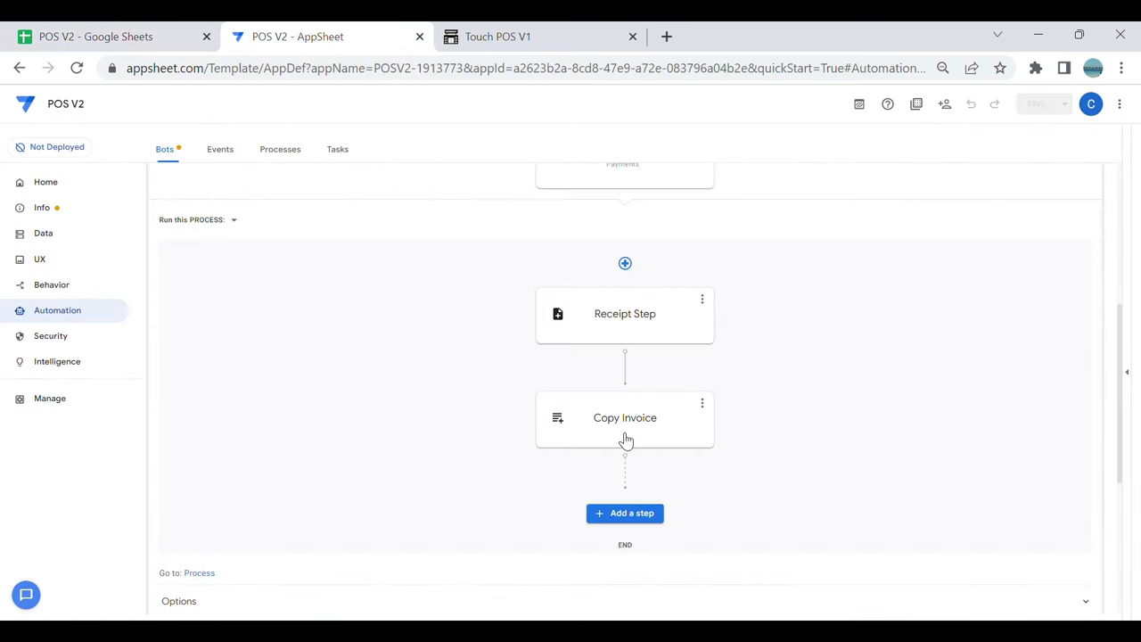
Step: Add a custom step named Update Status after Copy Invoice in the Receipt bot's process
click(631, 514)
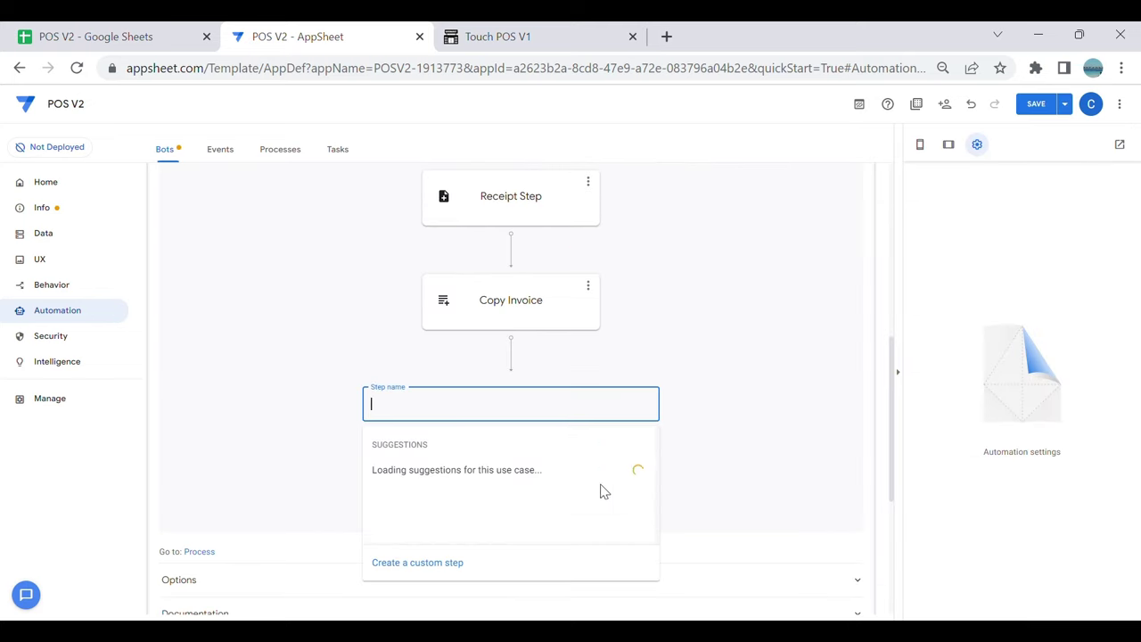
click(488, 570)
click(571, 410)
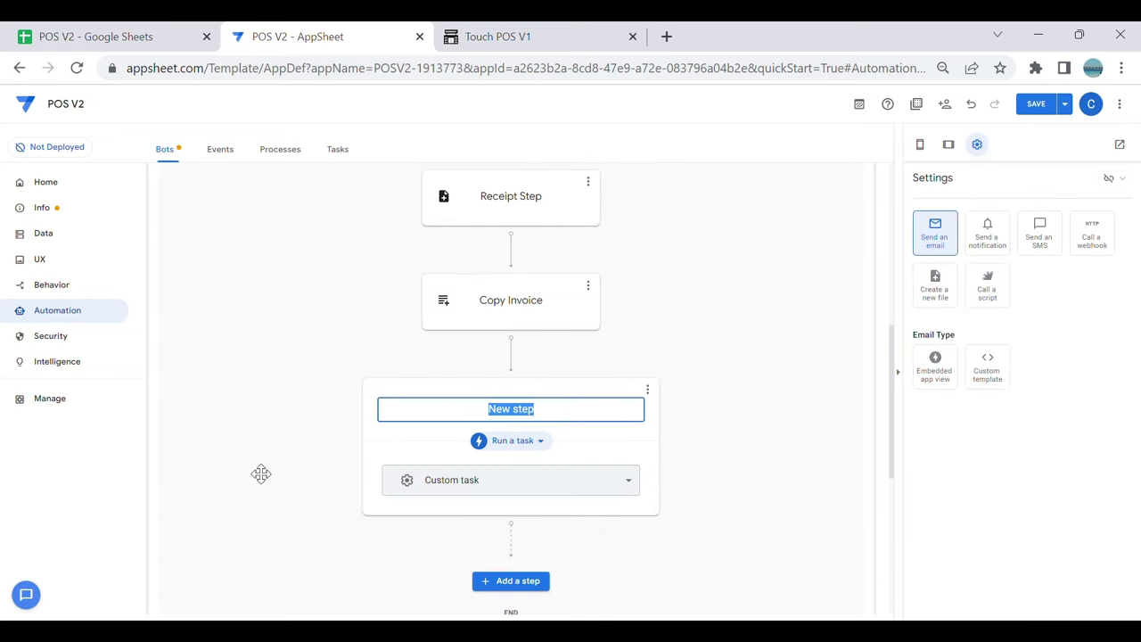
text(Update Status)
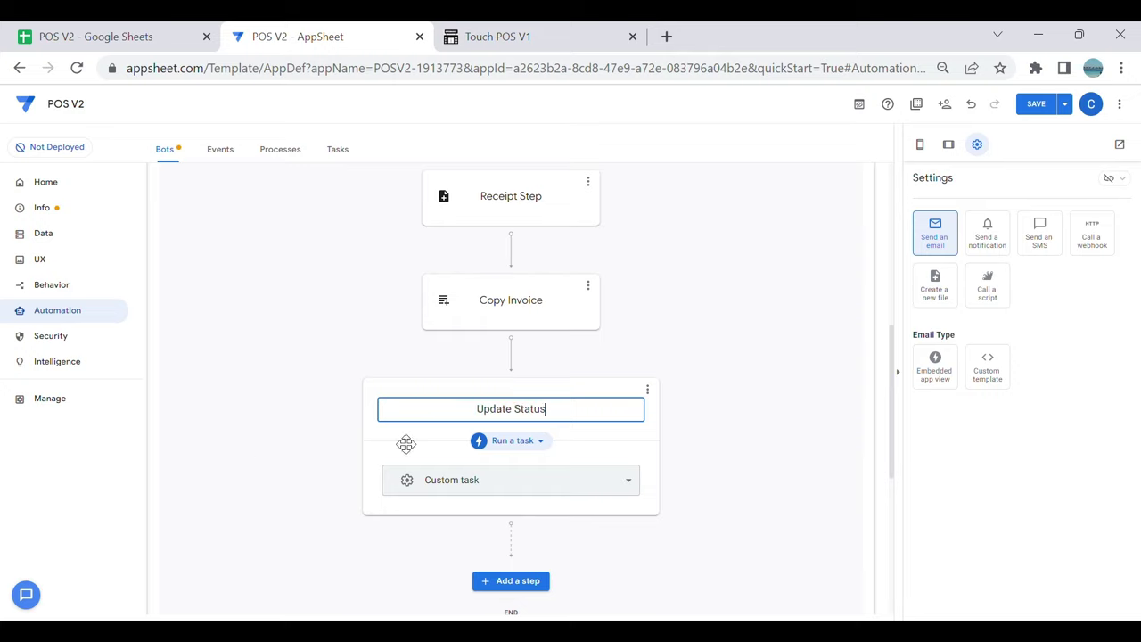
click(636, 459)
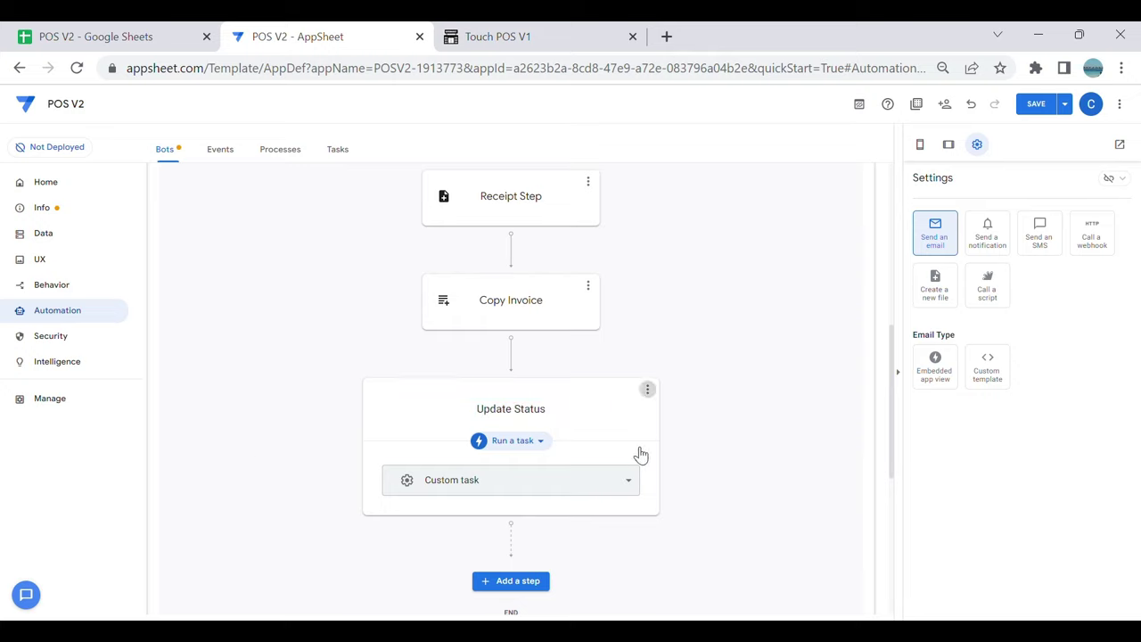
Step: Make the Update Status step run the existing data action Trigger Update Status, and save the app
click(531, 443)
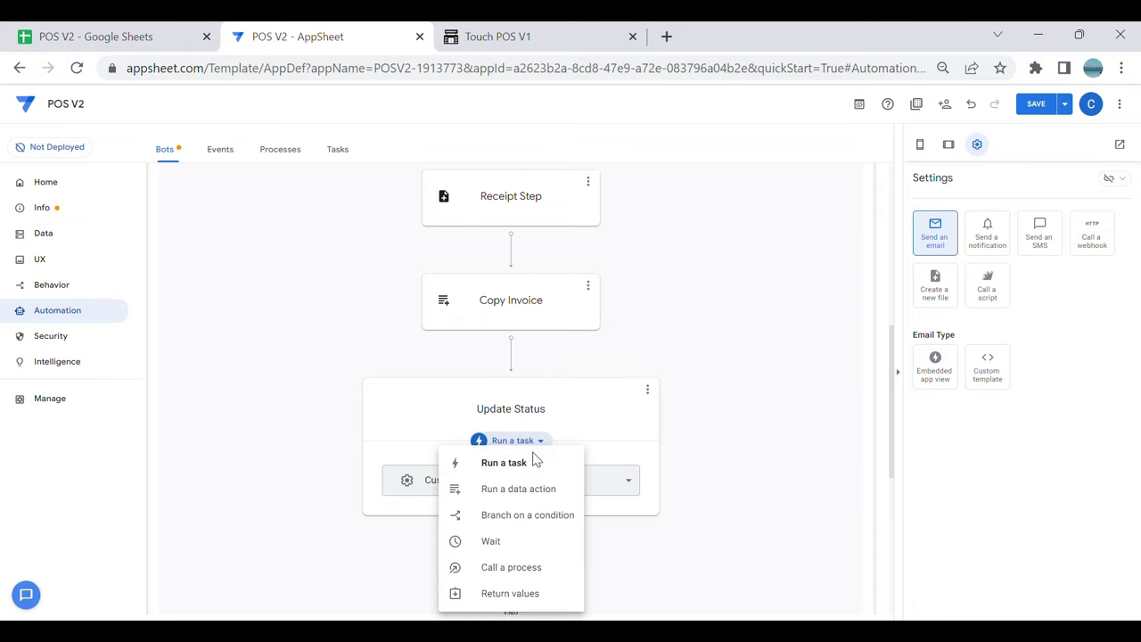
click(544, 489)
click(546, 489)
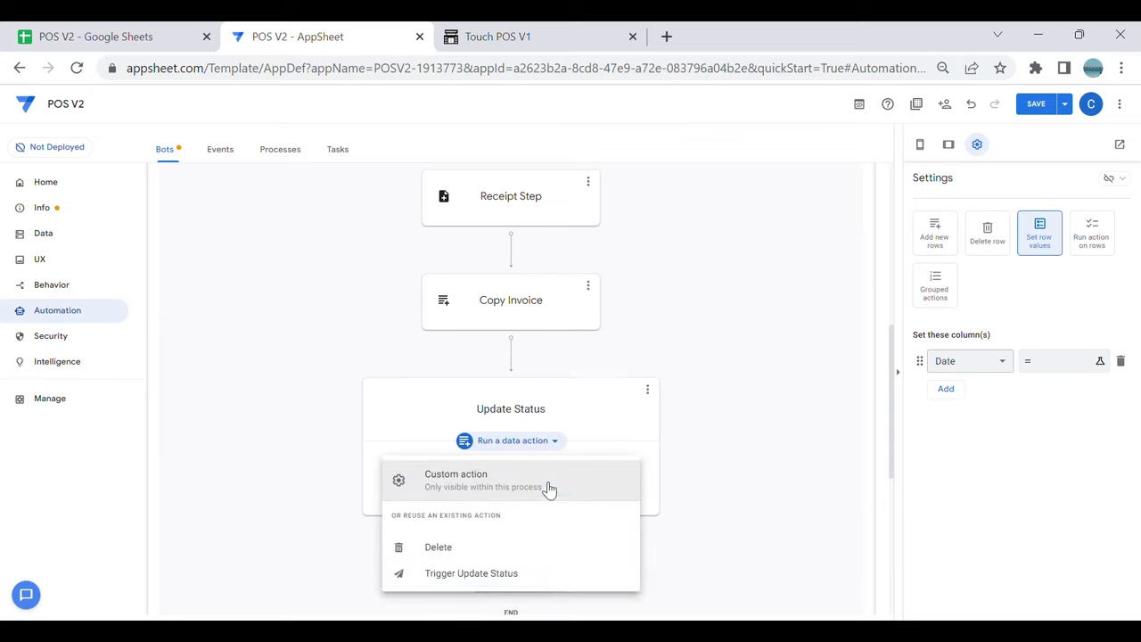
click(519, 577)
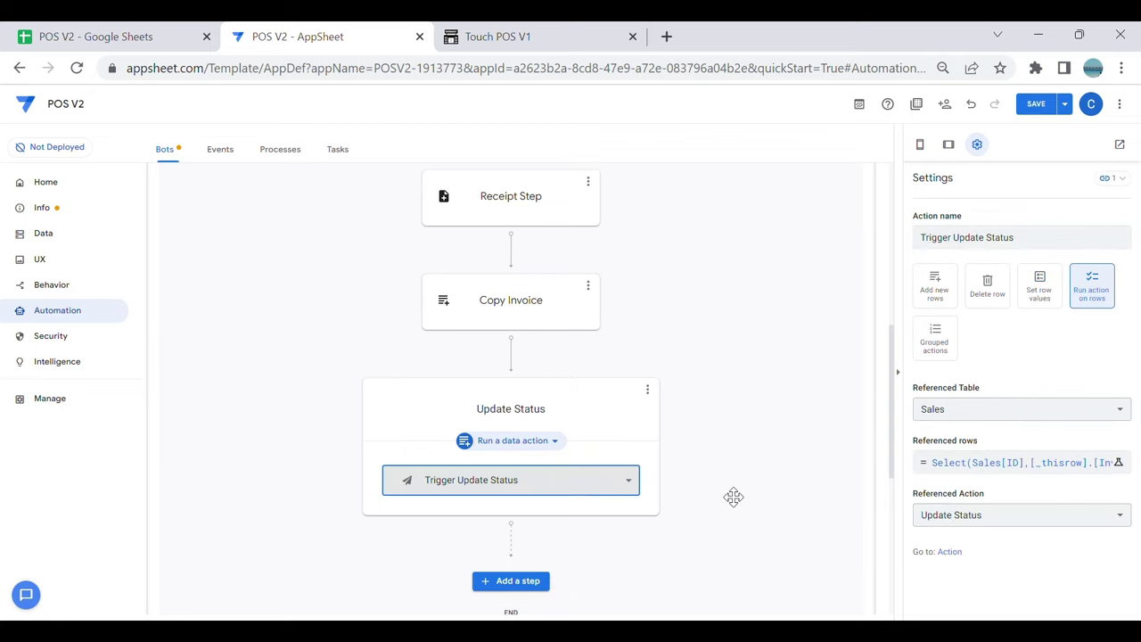
click(1038, 106)
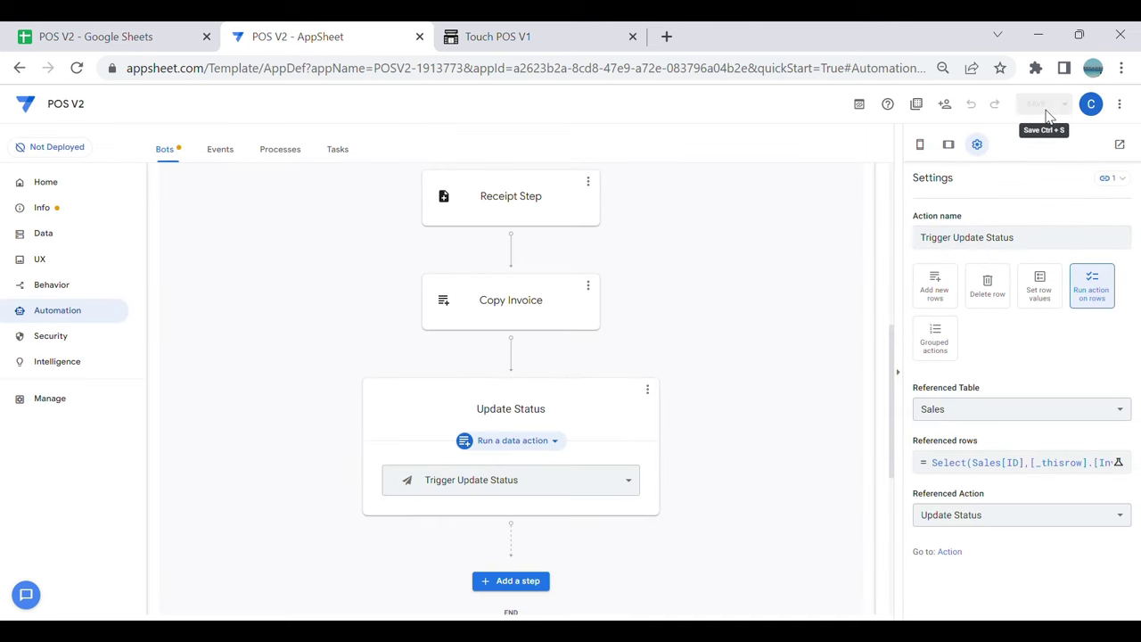
Step: Review the Receipt Step's file settings and open its body template document in Google Docs
scroll(548, 468, up, 2)
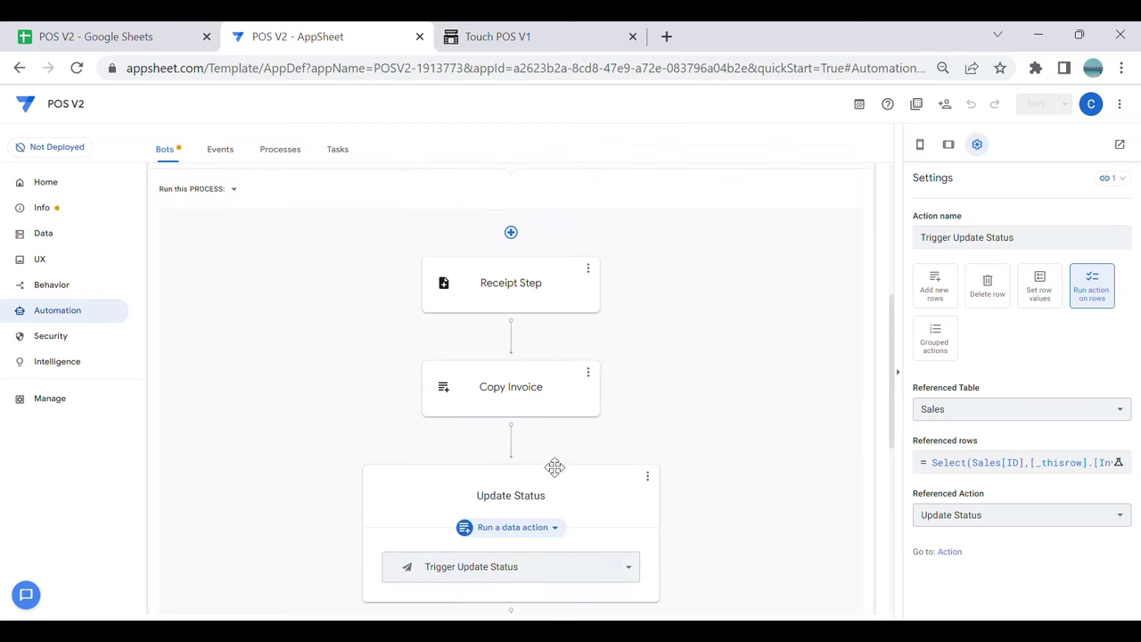
click(560, 314)
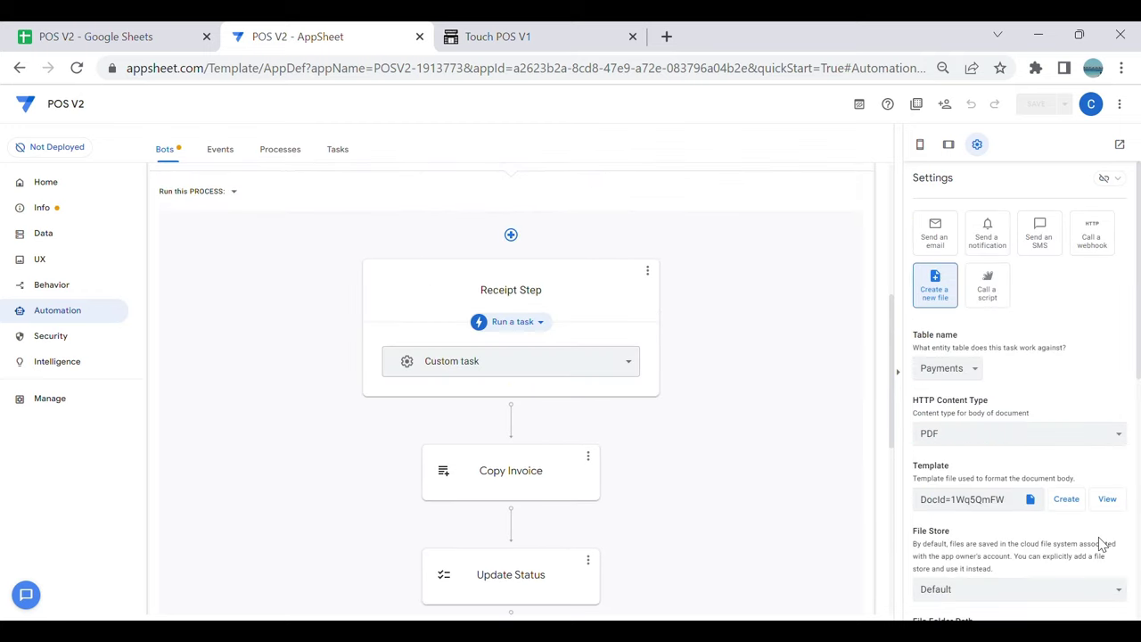
scroll(980, 500, down, 6)
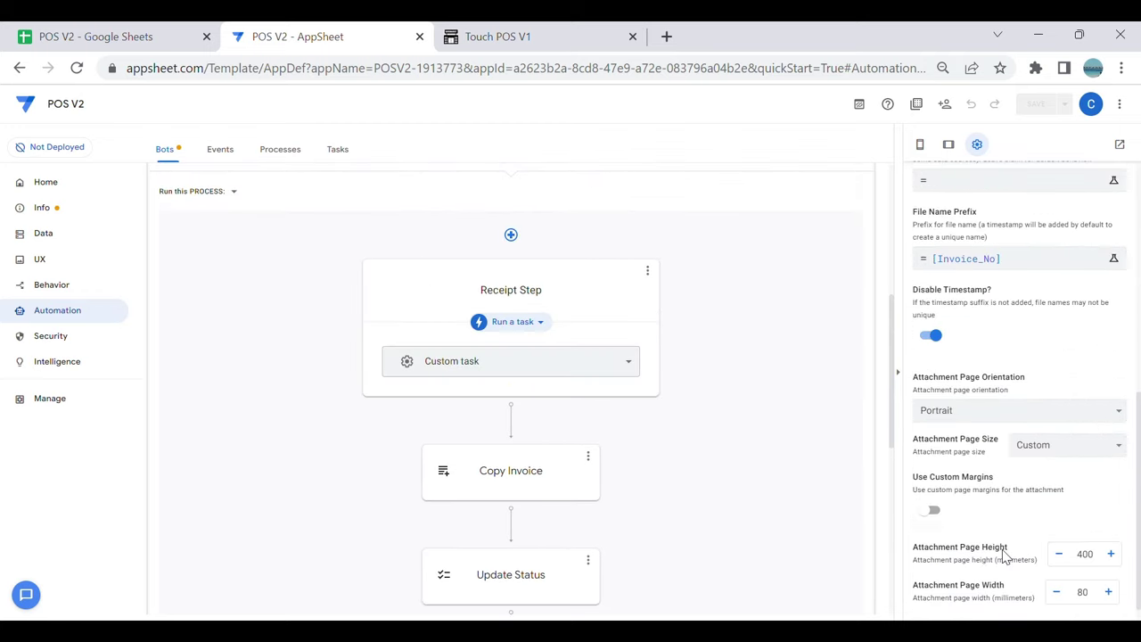
scroll(1014, 424, up, 3)
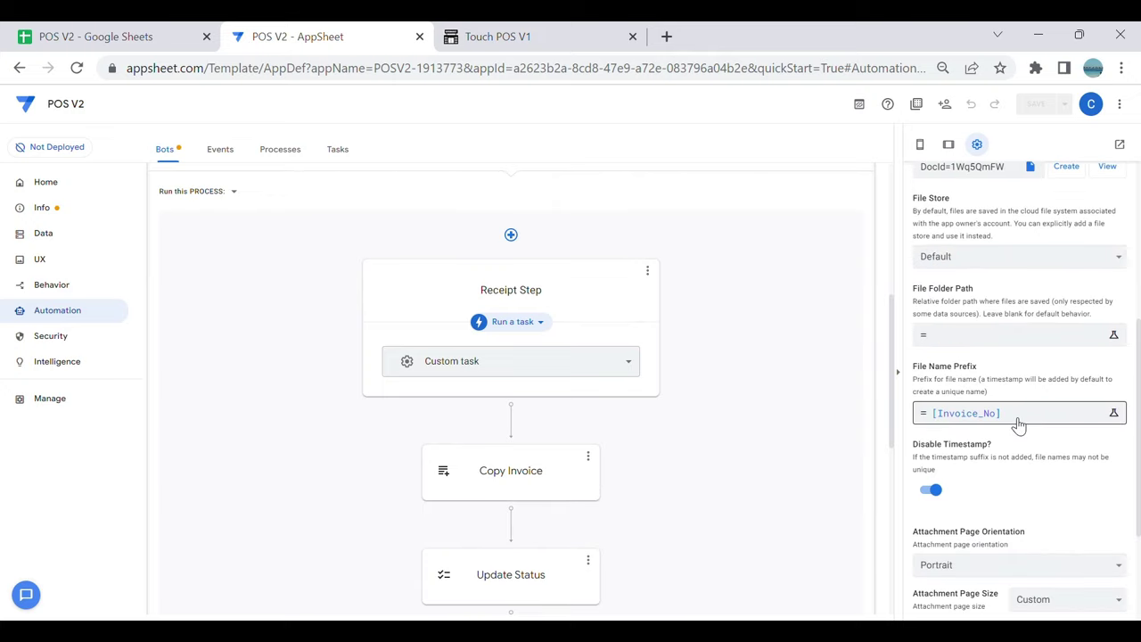
click(1107, 253)
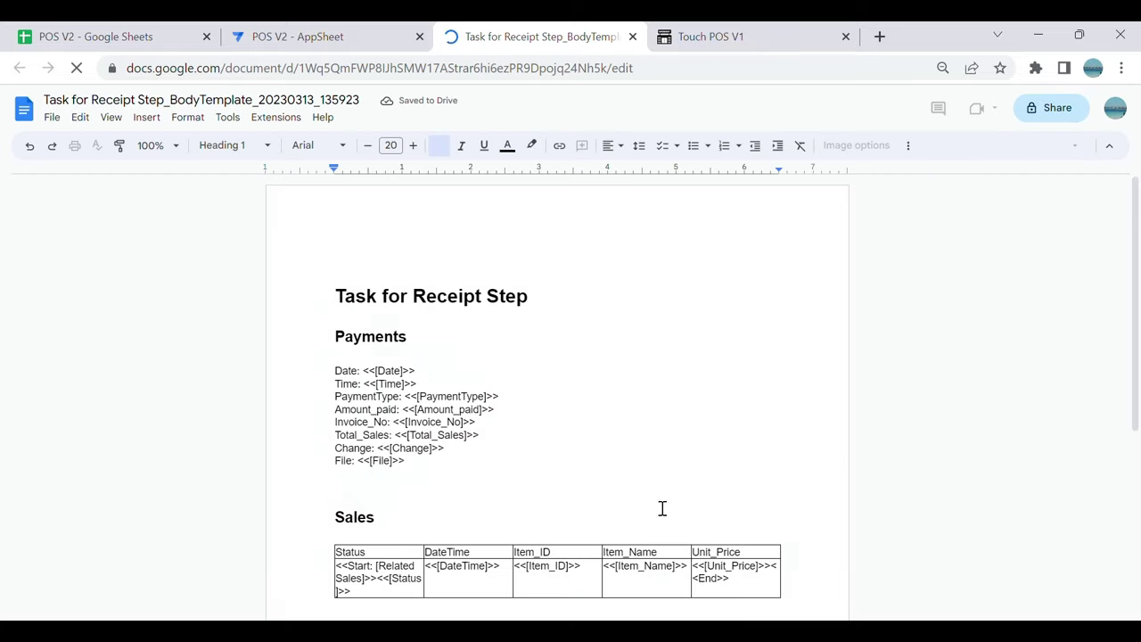
Step: Resize the receipt template's page with Page Sizer to a custom 80 mm width and 400 mm height
click(276, 123)
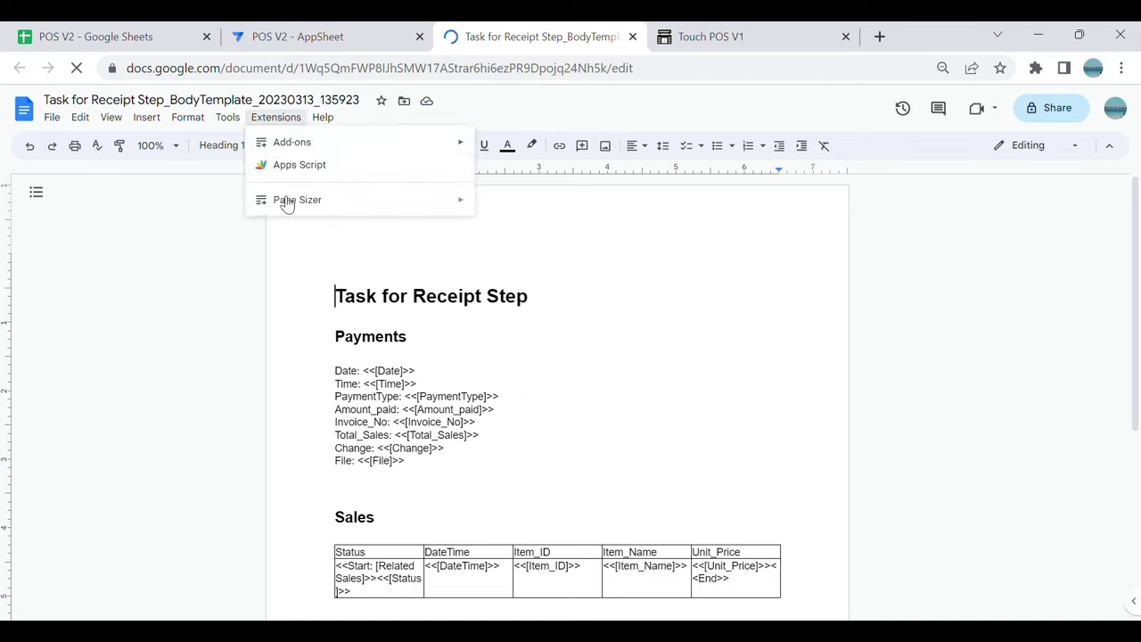
mouse_move(287, 203)
click(516, 208)
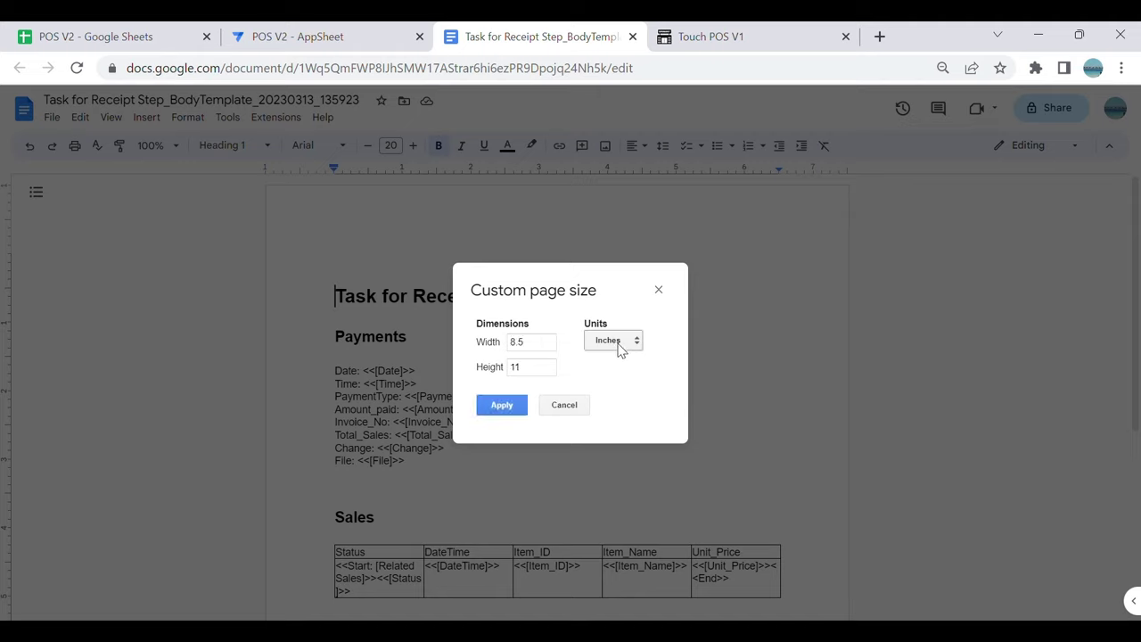
click(616, 375)
double_click(517, 342)
text(80)
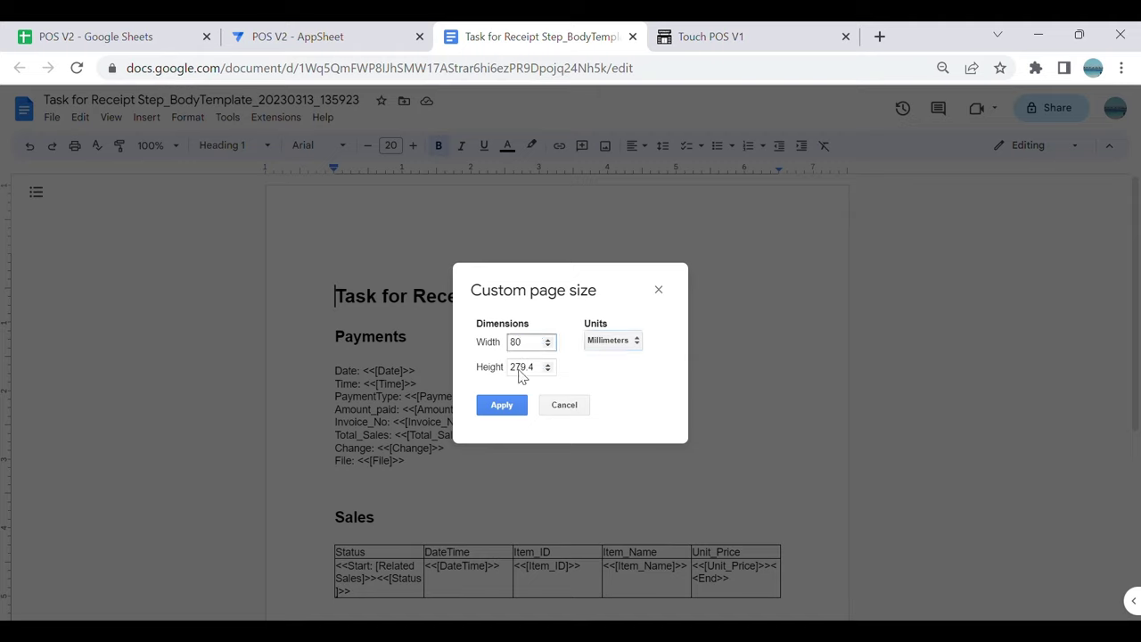
drag(541, 378, 484, 372)
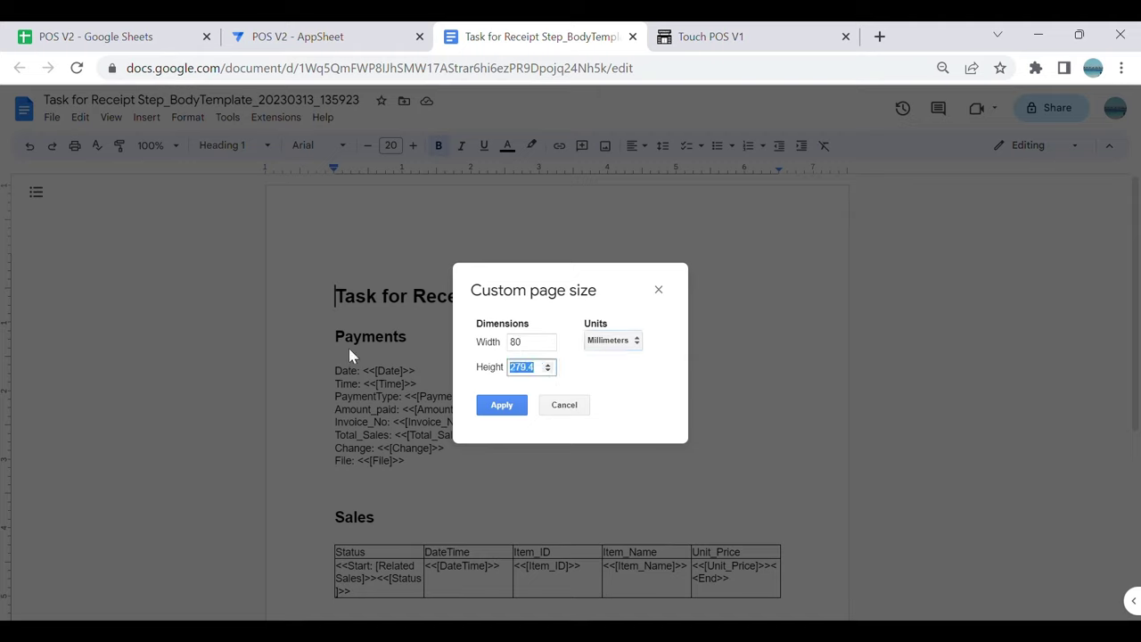
text(400)
click(501, 405)
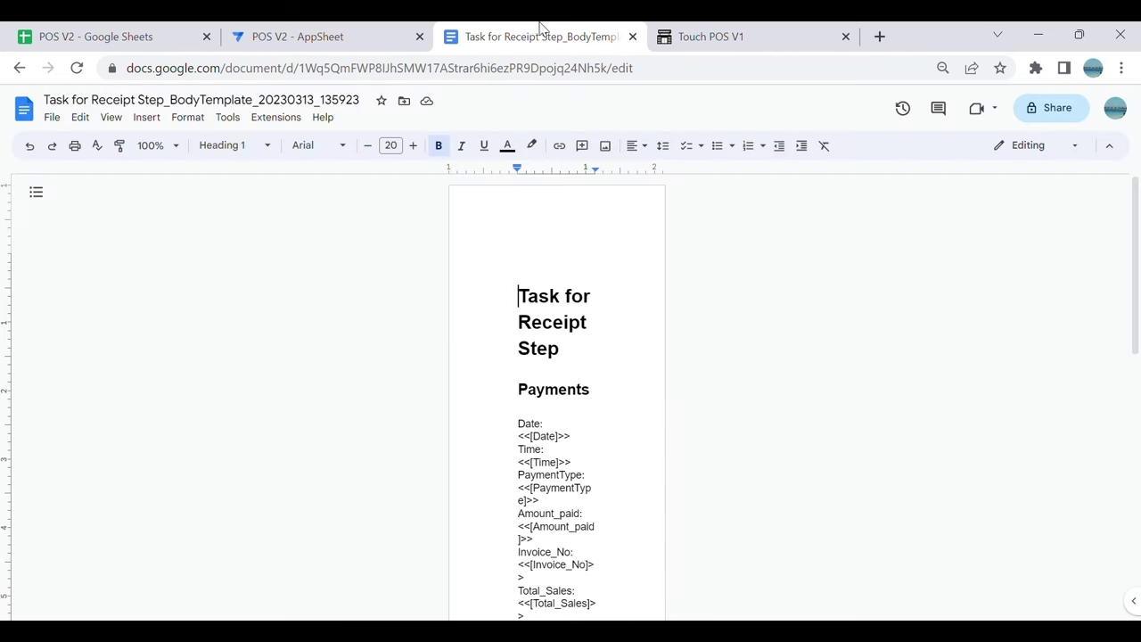
Step: Examine the receipt task's attachment page settings in AppSheet and the layout of the resized template in Google Docs
click(340, 38)
scroll(1016, 473, down, 3)
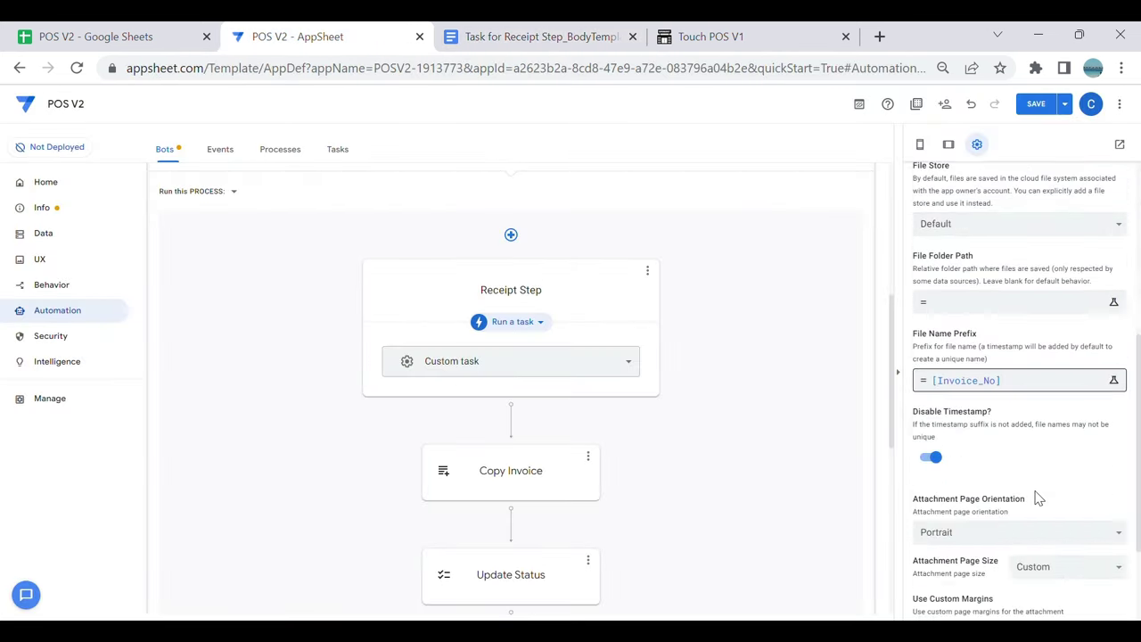
scroll(1052, 525, down, 2)
click(515, 37)
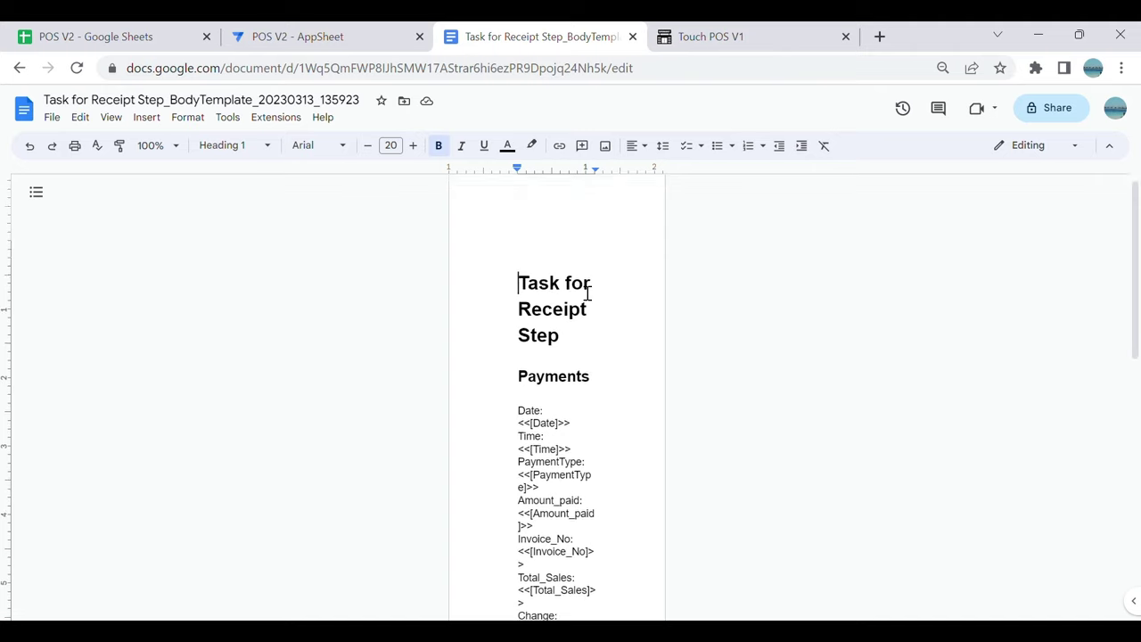
scroll(588, 286, down, 5)
scroll(612, 368, up, 5)
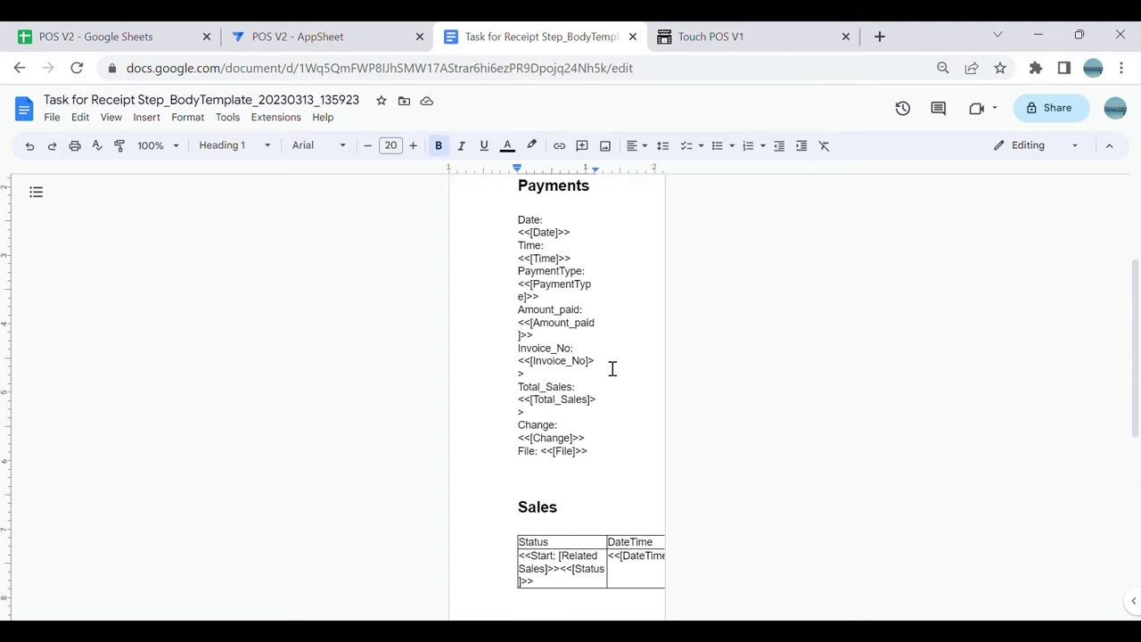
click(612, 369)
scroll(611, 369, up, 2)
scroll(583, 428, down, 2)
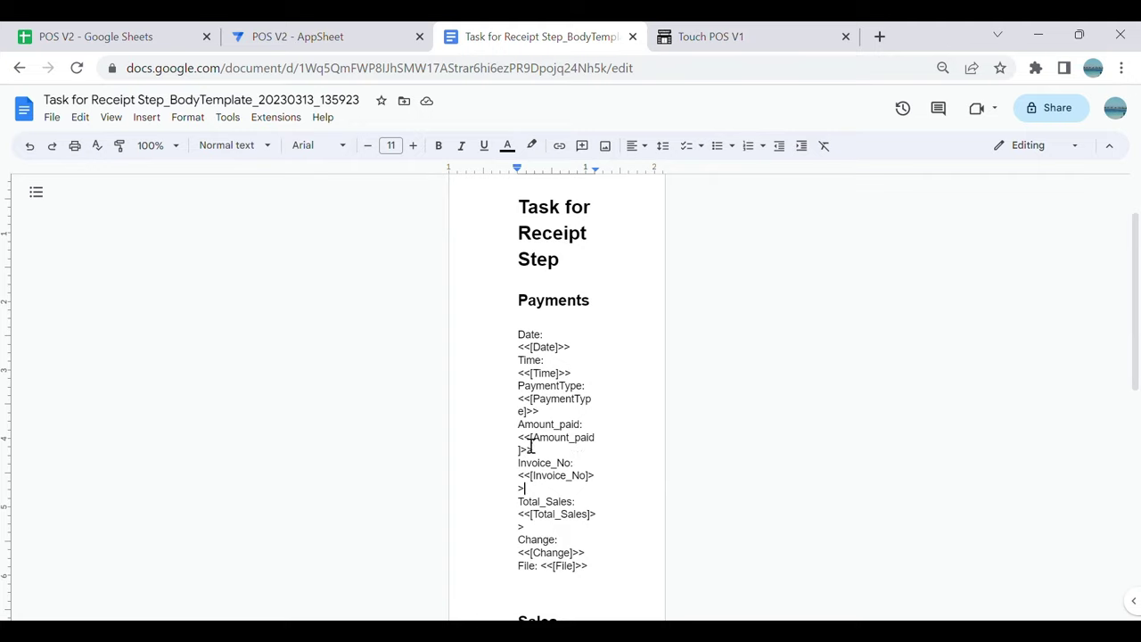
scroll(528, 268, up, 2)
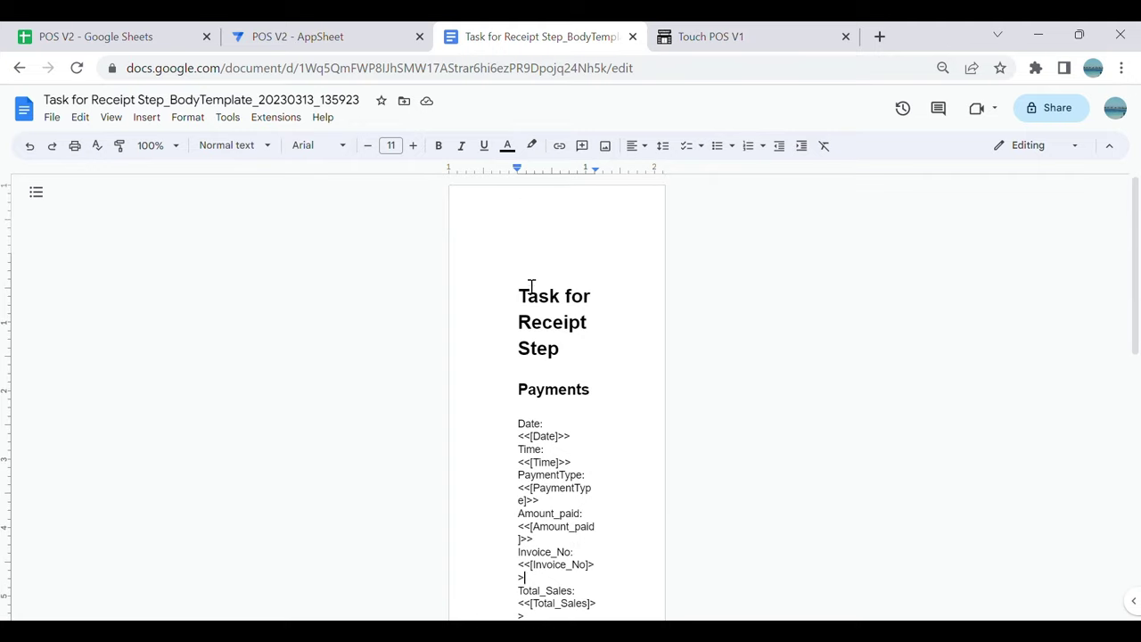
scroll(583, 397, down, 2)
Step: Switch to AppSheet and save the POS V2 app
click(316, 36)
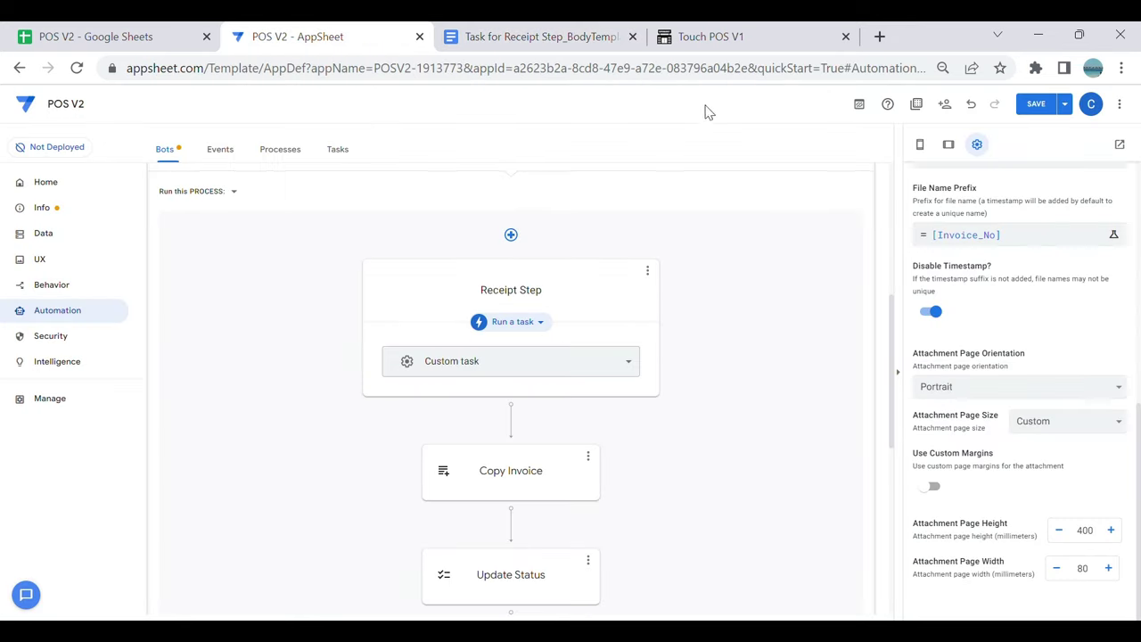
click(1032, 104)
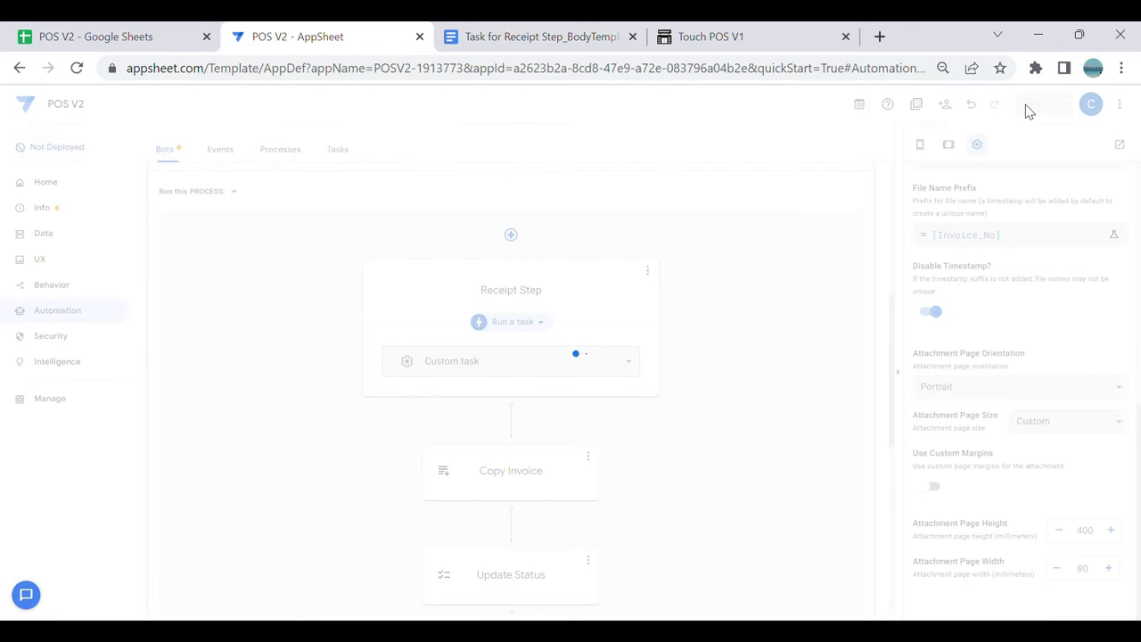
Step: In the POS V2 Google Sheets file, clear rows 2 to 5 of the Sales sheet and review the Invoice, Payments and Items sheets
click(112, 37)
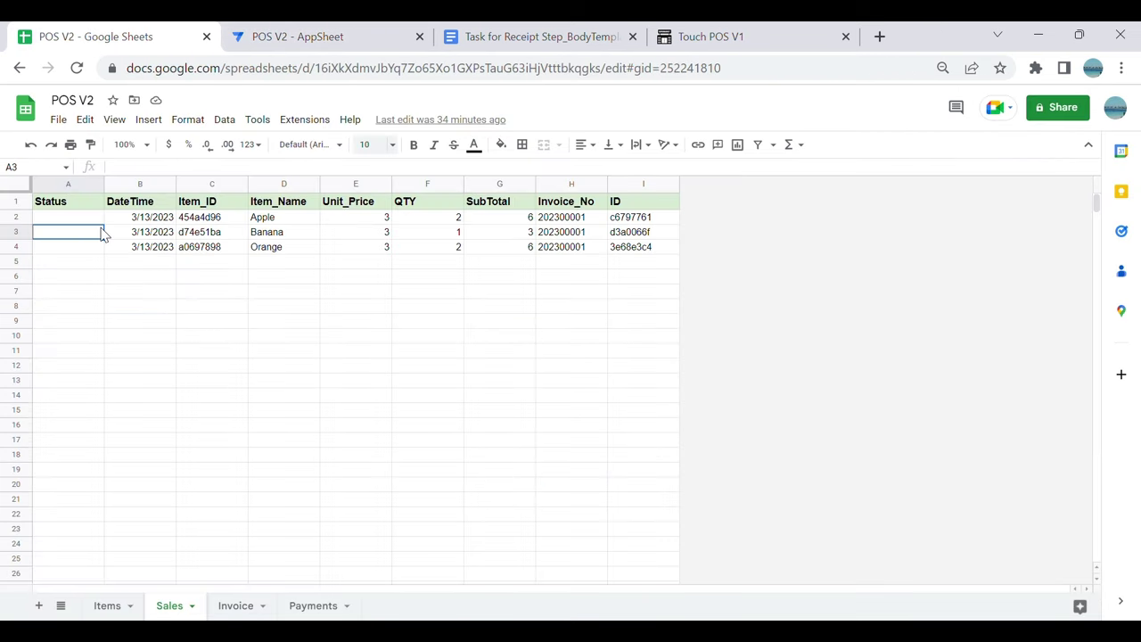
drag(12, 224, 267, 262)
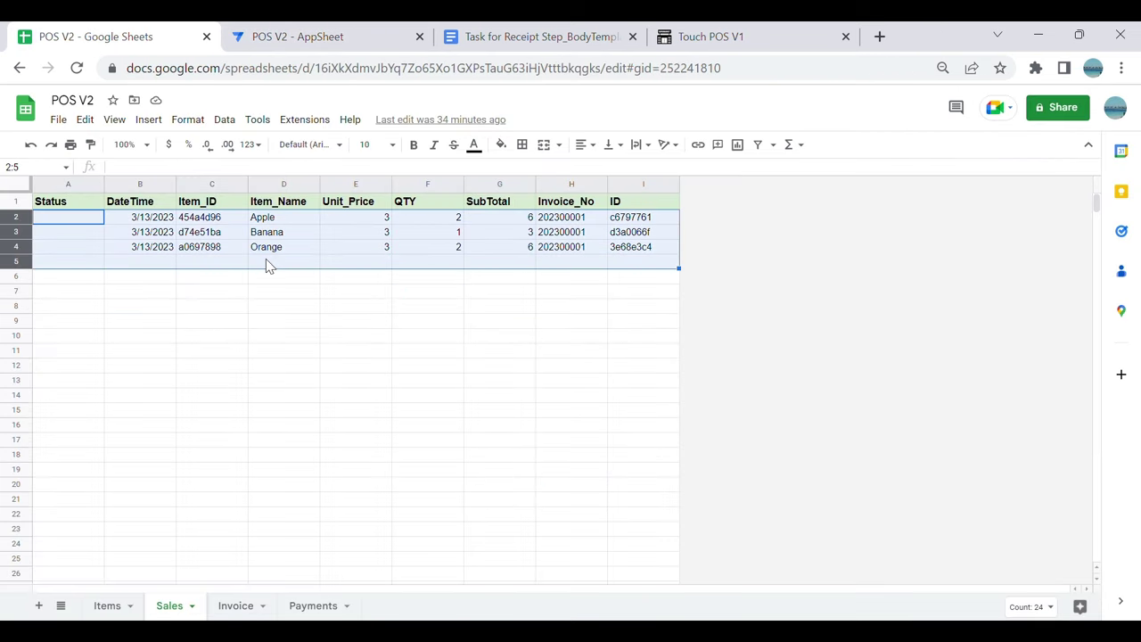
key(Delete)
click(294, 306)
click(257, 608)
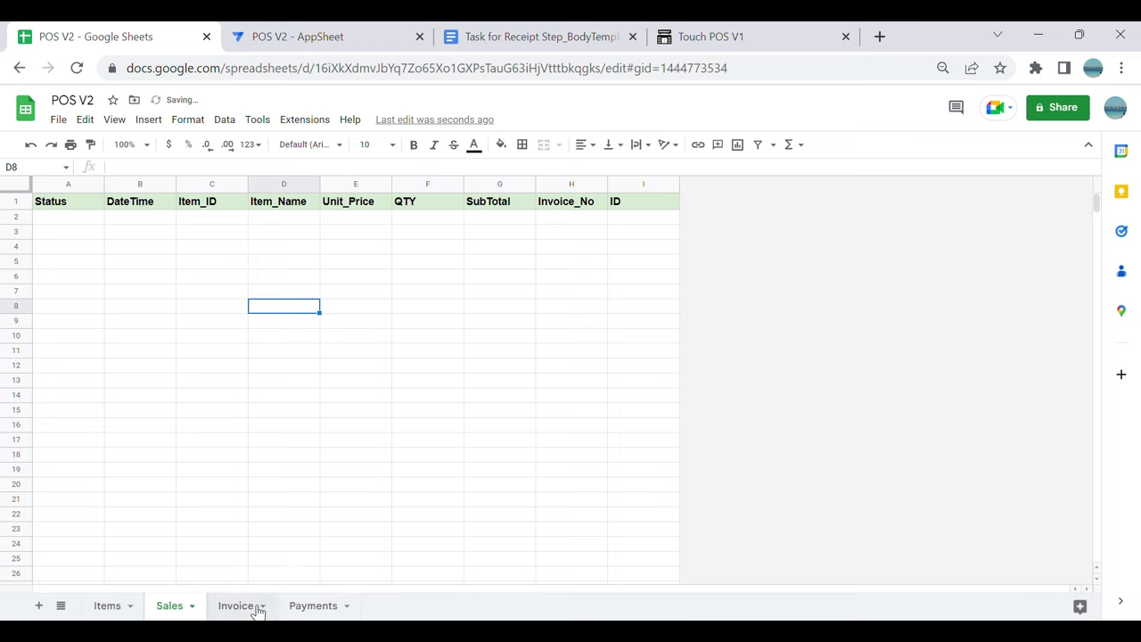
click(312, 607)
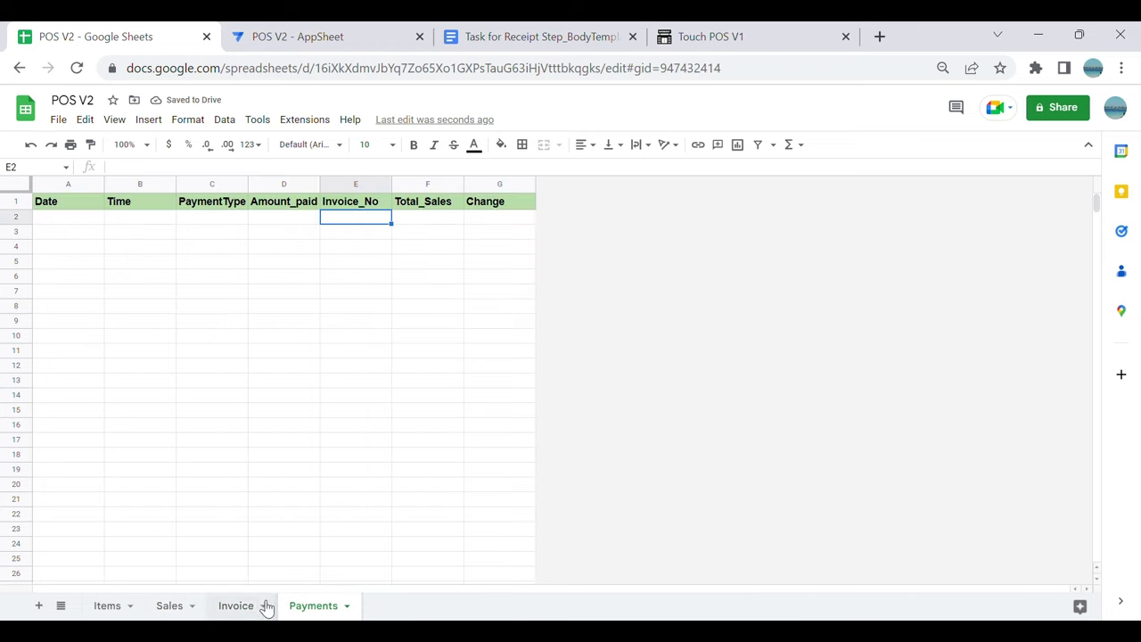
click(167, 607)
click(121, 608)
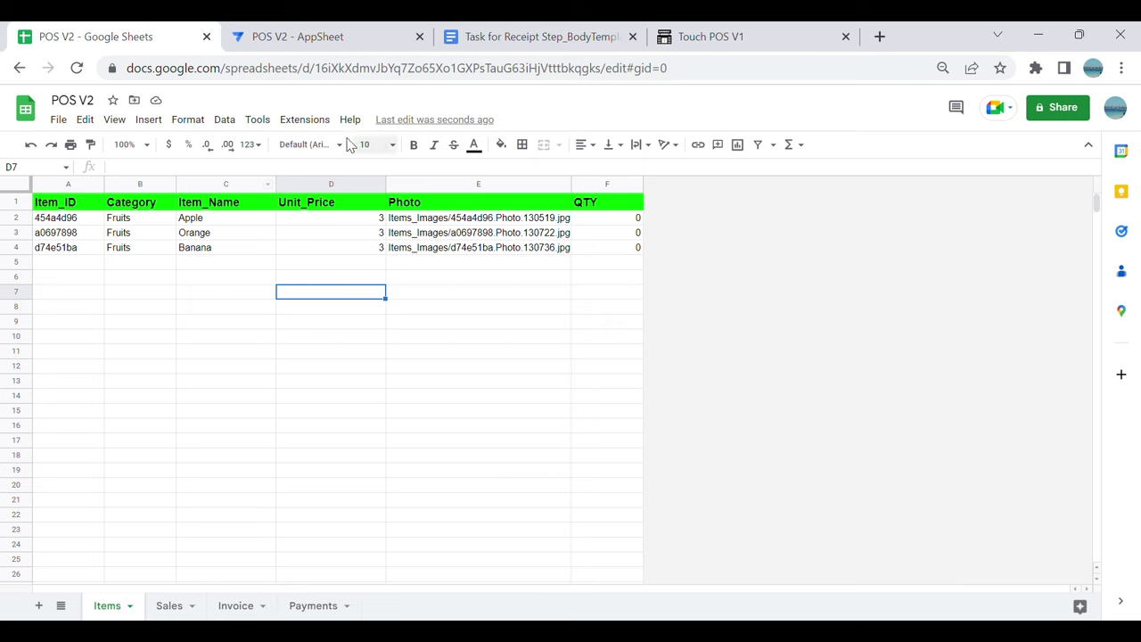
Step: Return to AppSheet, open the app's data tables, and show and sync the POS view in the preview
click(349, 37)
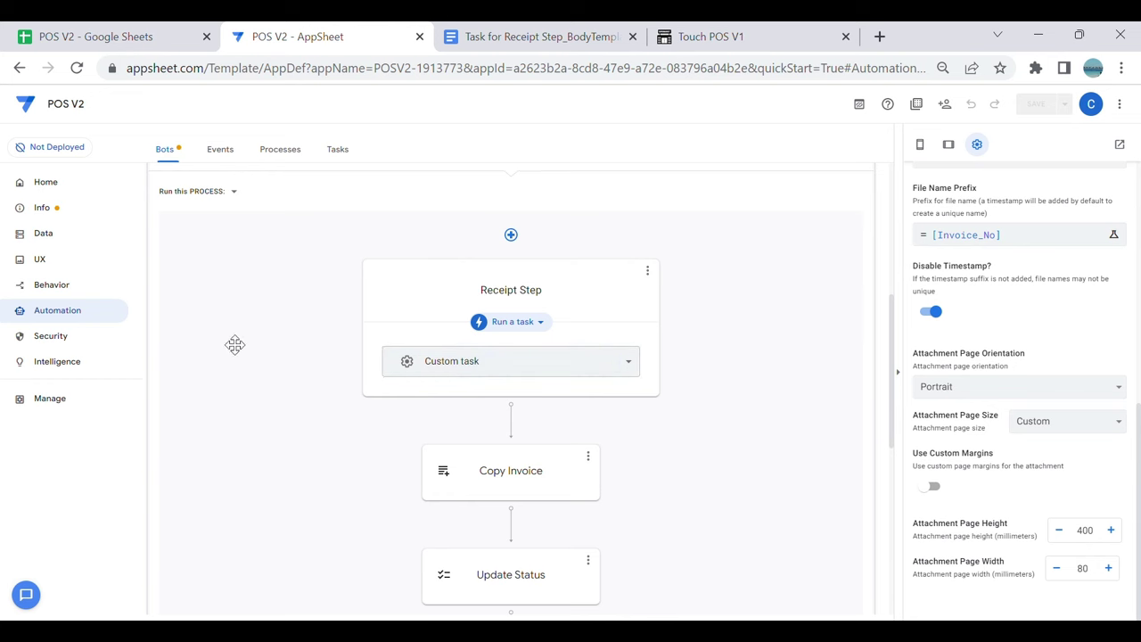
click(79, 237)
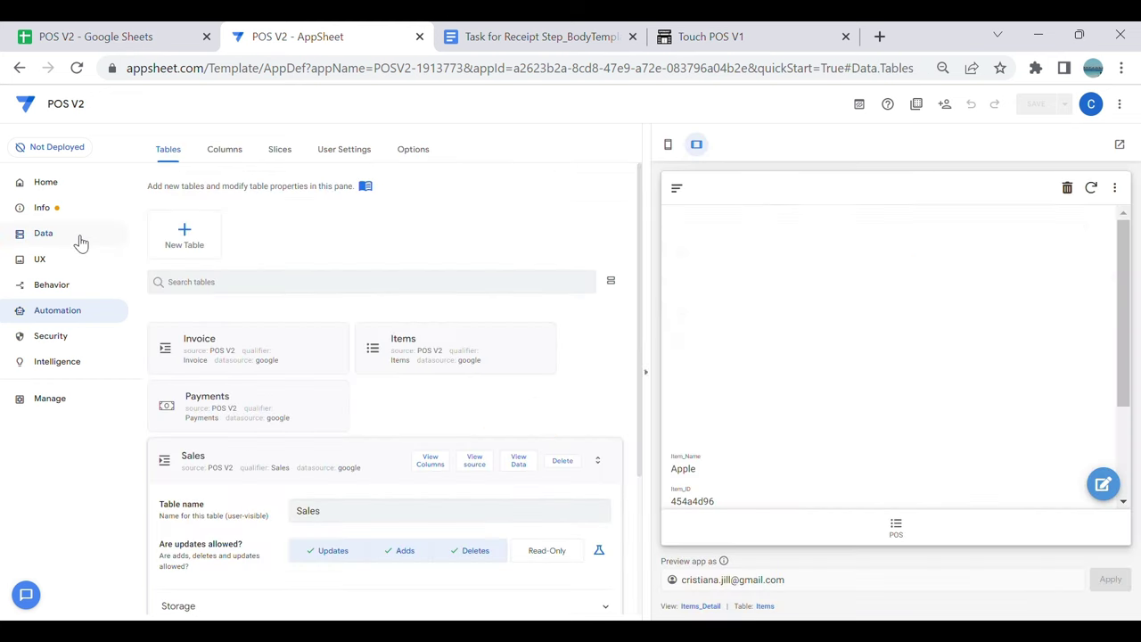
click(914, 528)
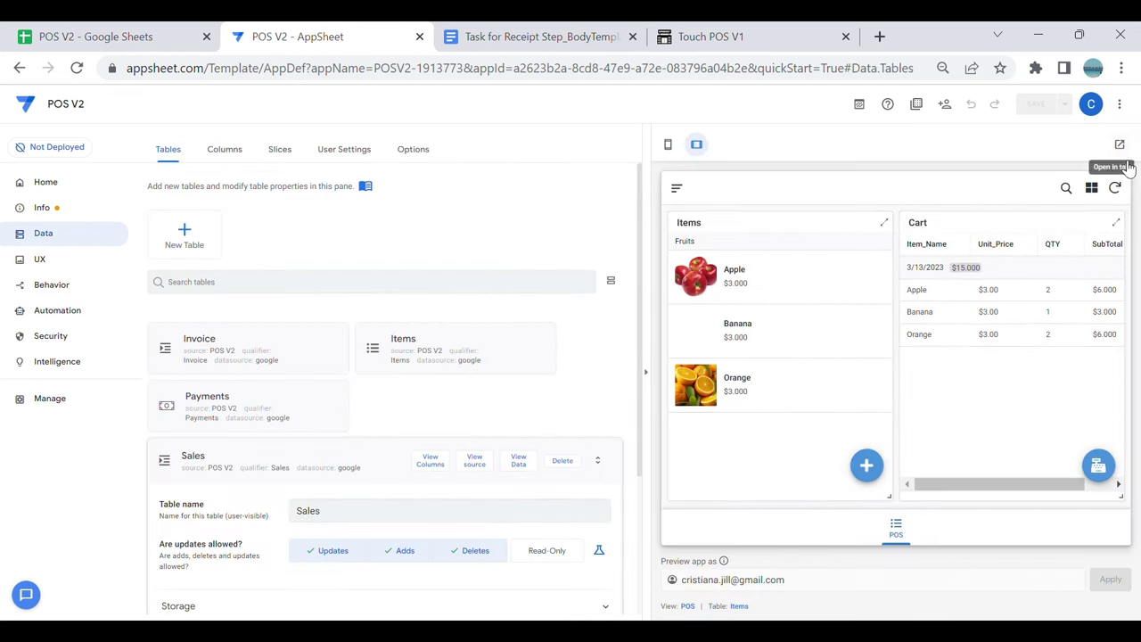
click(1114, 187)
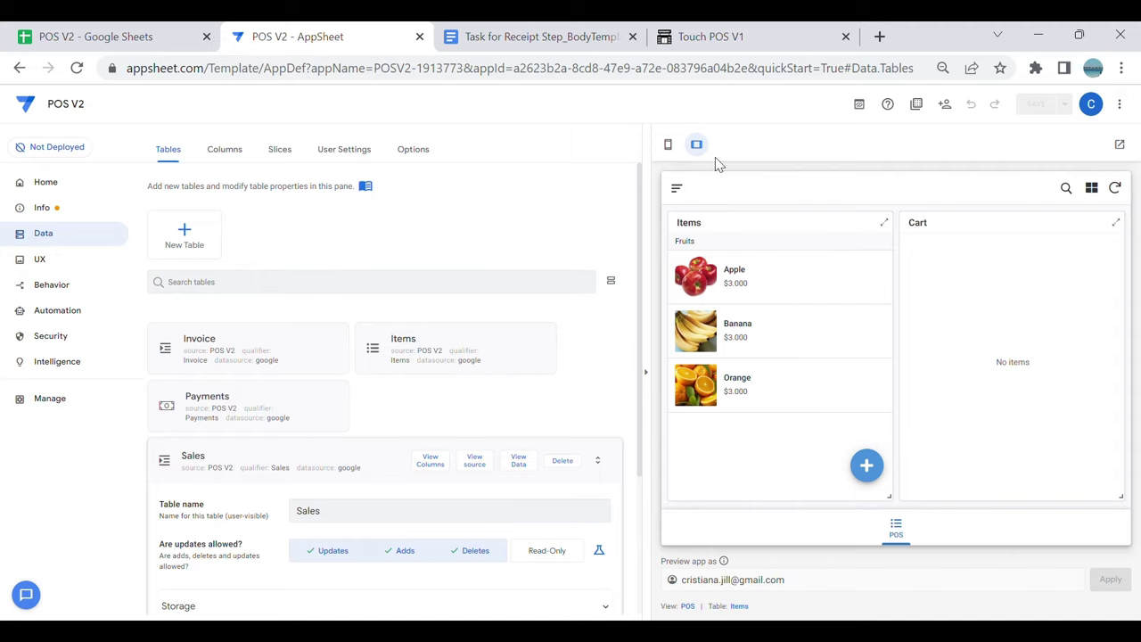
Step: Add Apple to the cart in the app preview with a quantity of 2
click(796, 283)
click(1100, 230)
click(1100, 230)
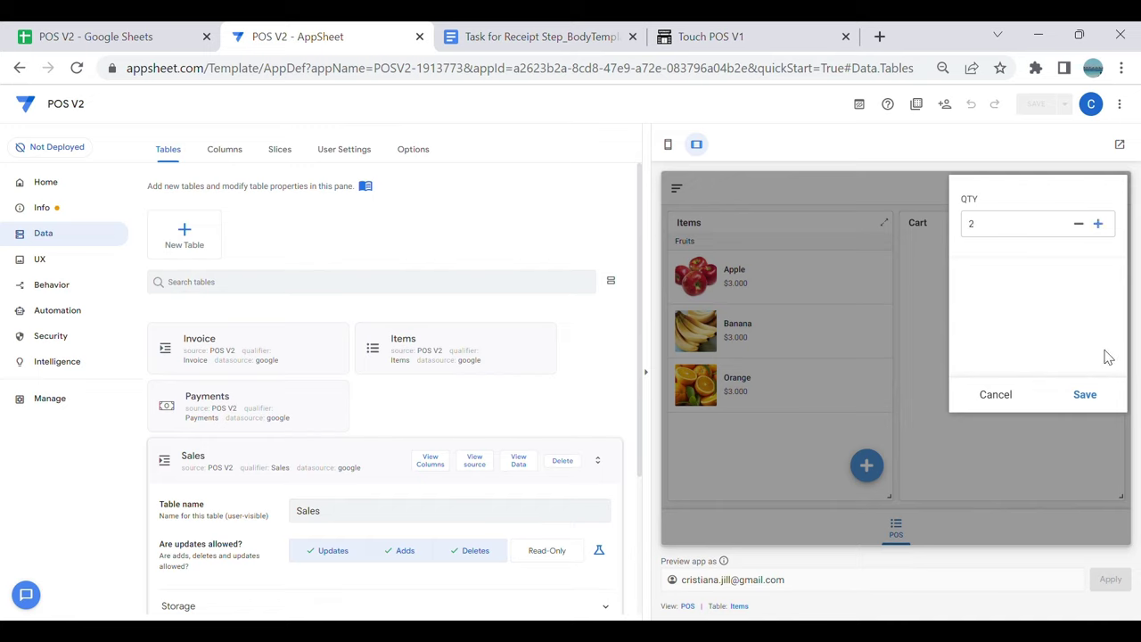
click(1091, 397)
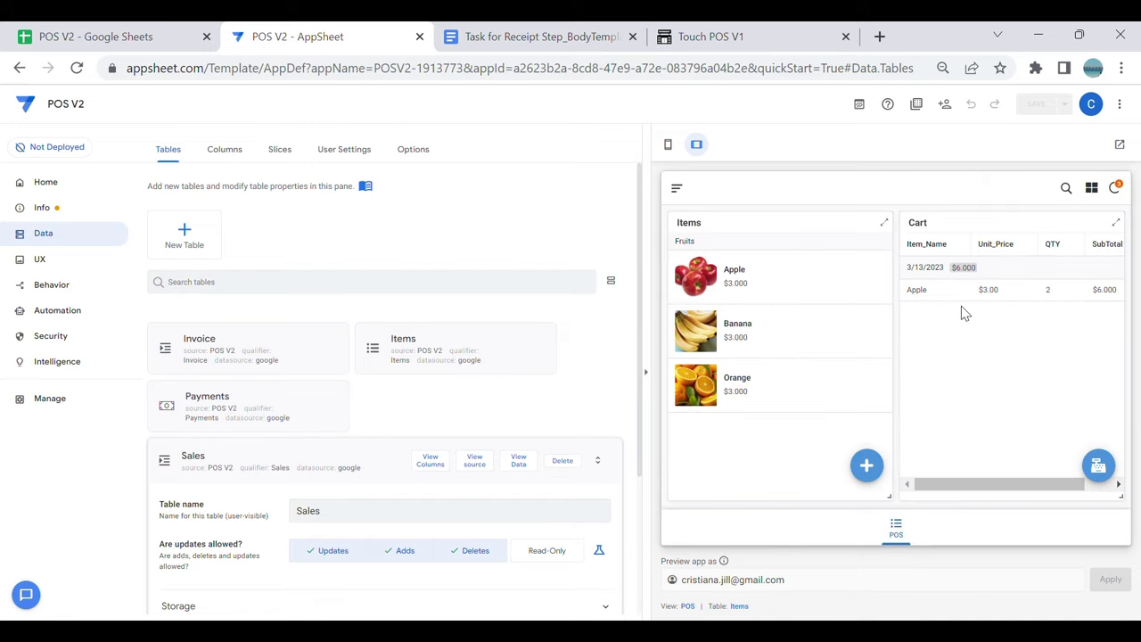
Step: Add Banana with a quantity of 2 and Orange with a quantity of 3 to the cart
click(765, 343)
click(1097, 224)
click(1097, 223)
click(1085, 397)
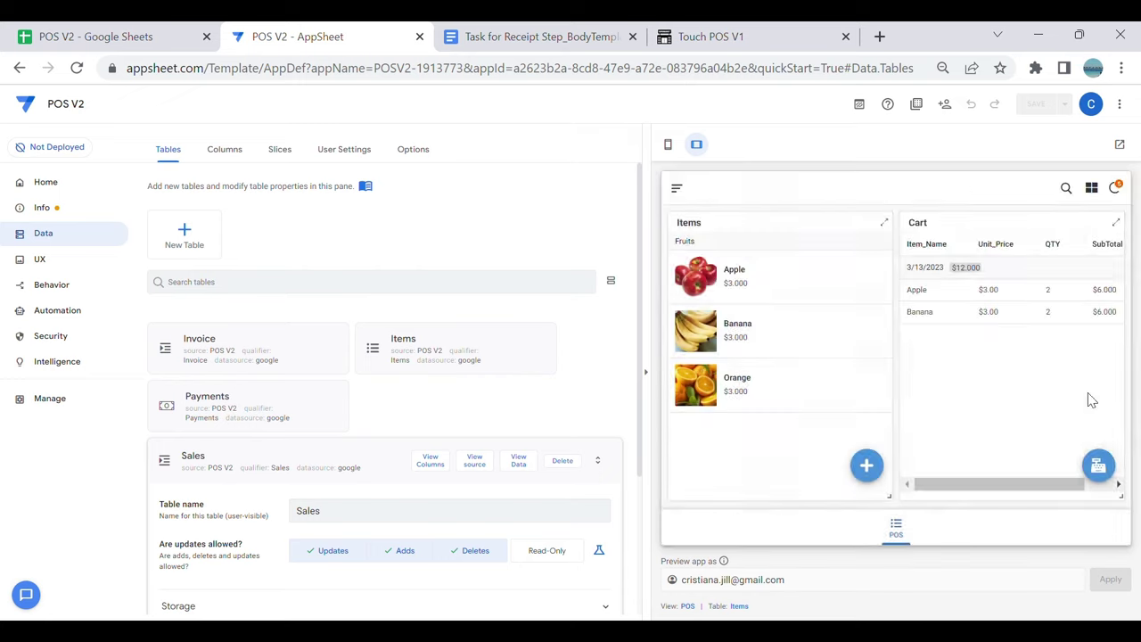
click(1098, 224)
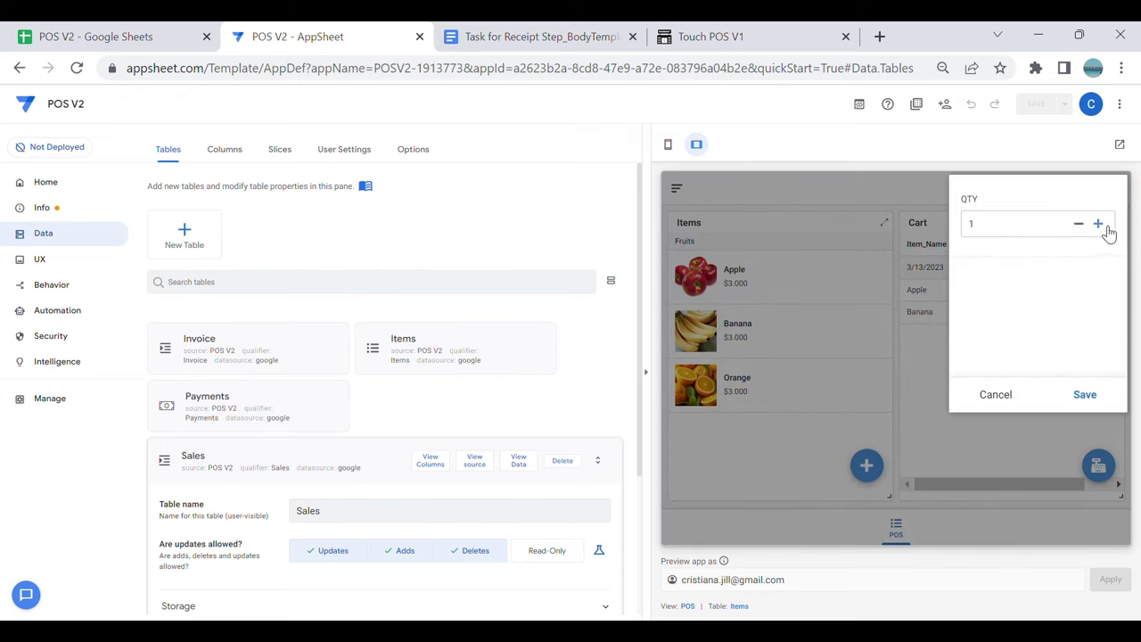
click(1089, 397)
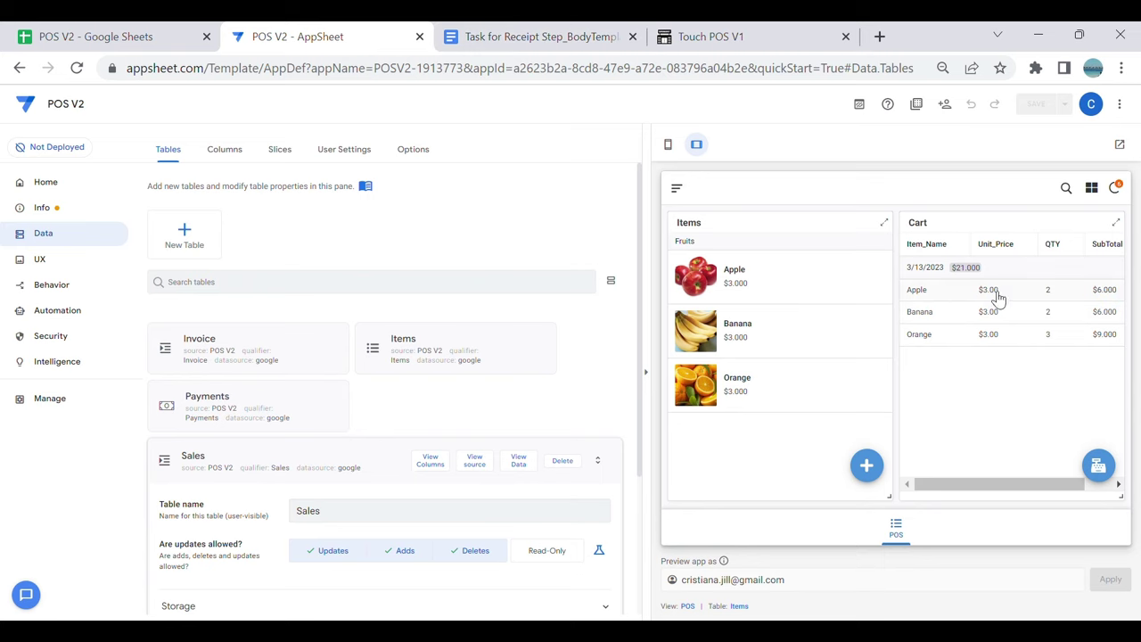
Step: In the Google Docs receipt template, replace the title and the whole Payments section above the Sales heading with "T"
click(575, 41)
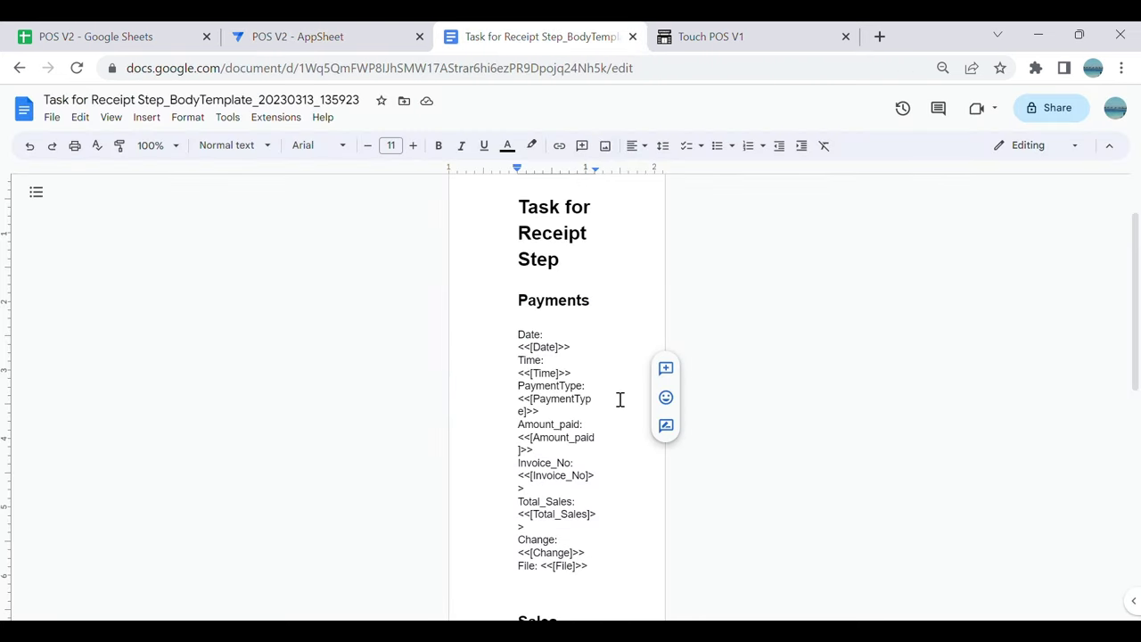
scroll(618, 400, down, 2)
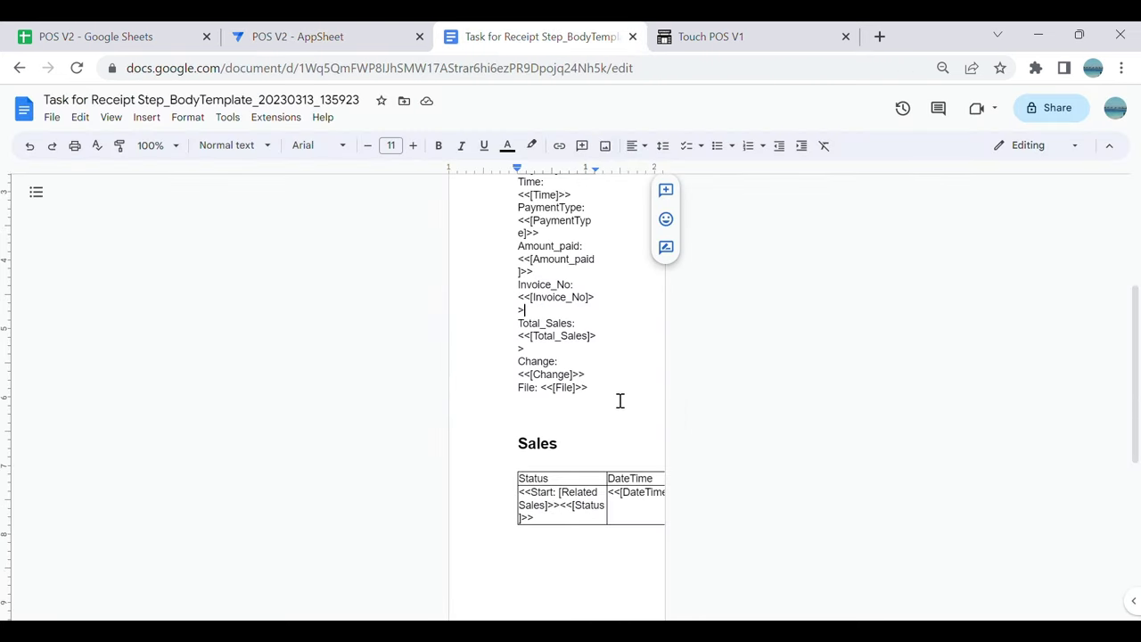
click(593, 514)
scroll(593, 484, up, 5)
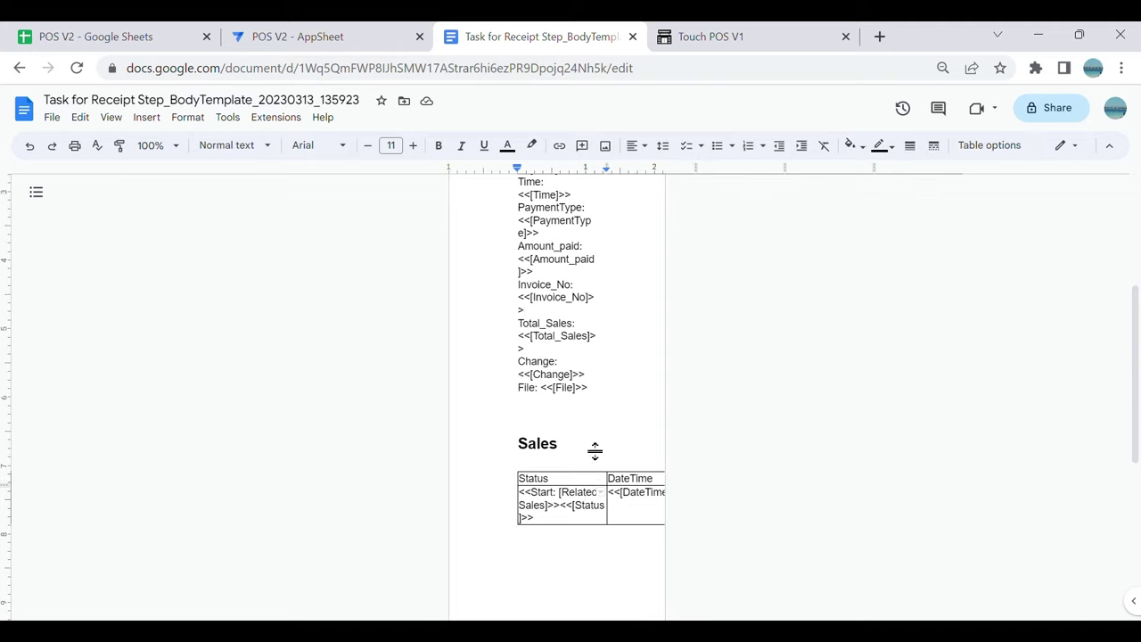
drag(519, 296, 625, 535)
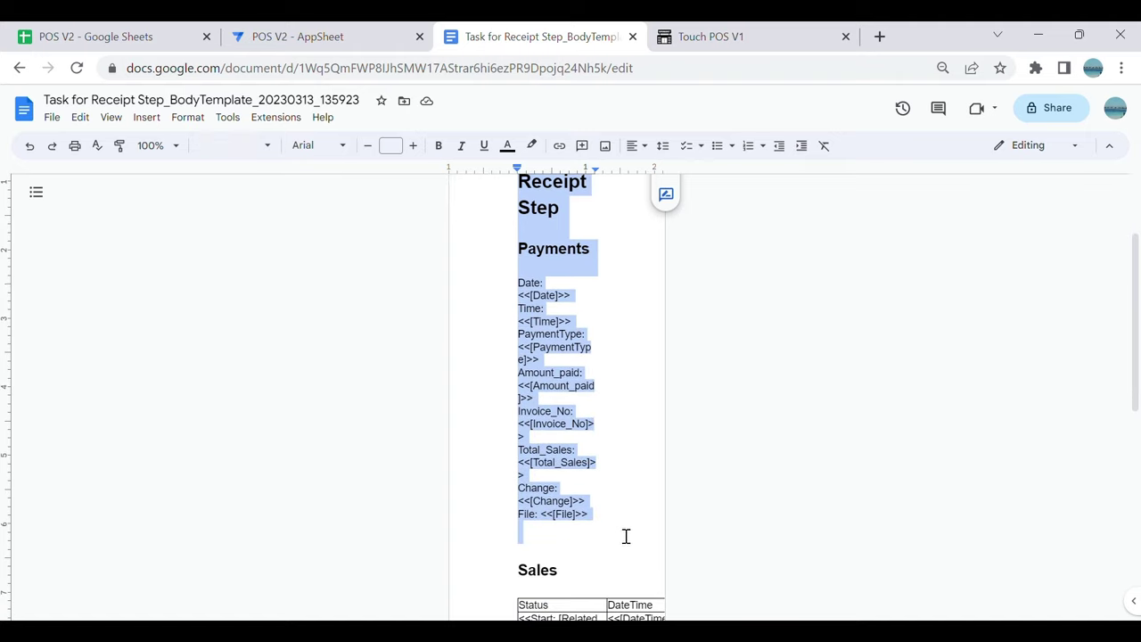
text(T)
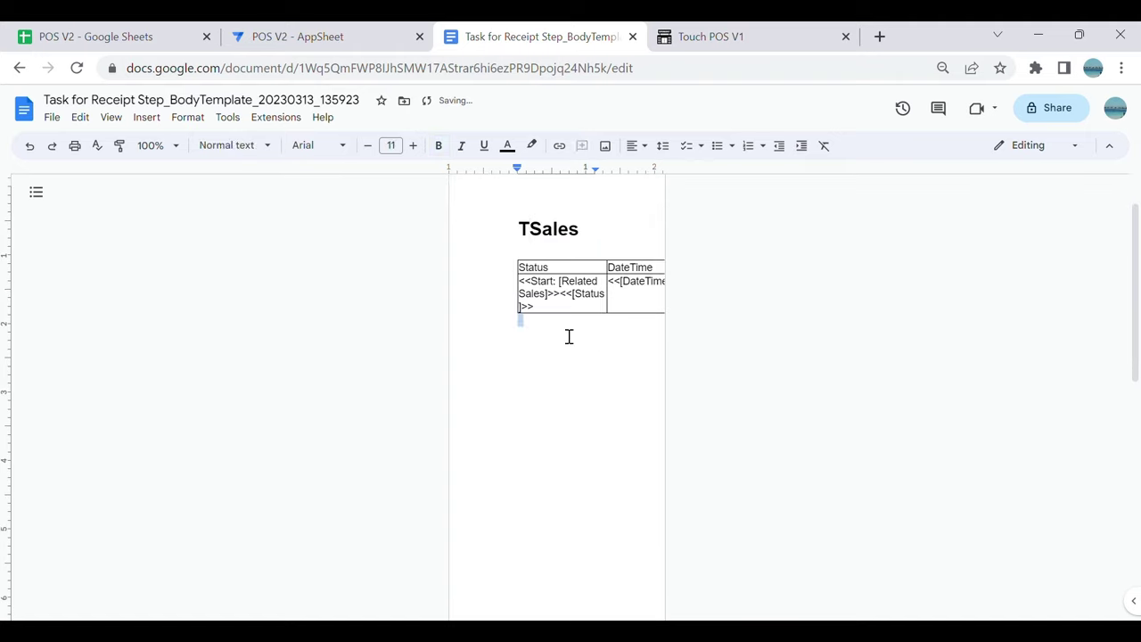
Step: Delete the remaining "TSales" heading text above the table
click(616, 303)
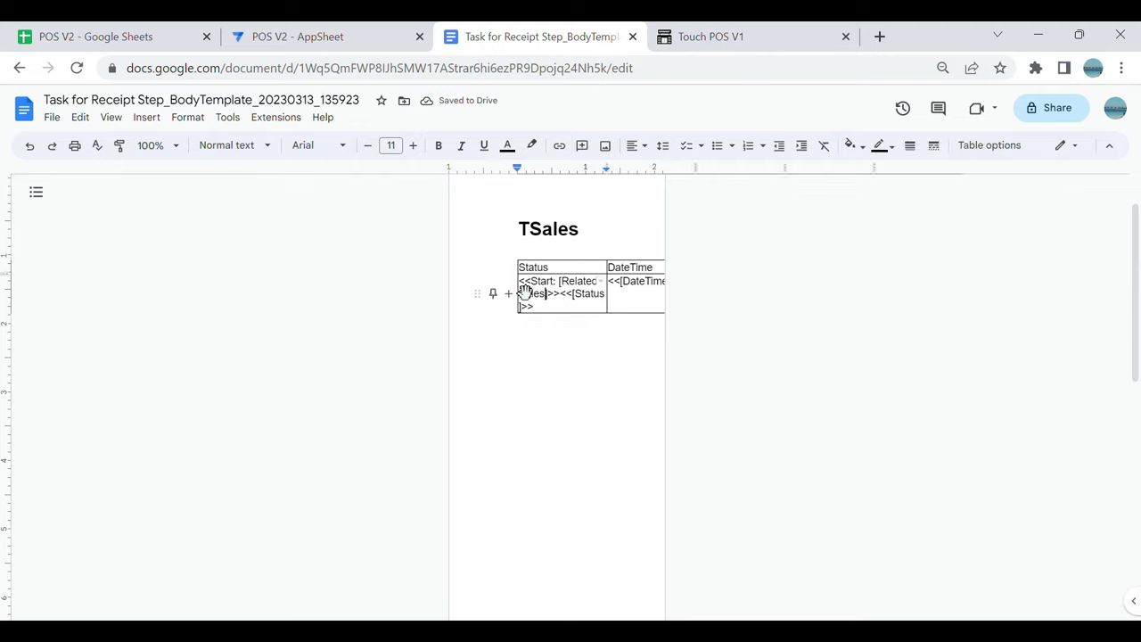
click(583, 234)
key(BackSpace)
key(BackSpace)
key(BackSpace)
key(BackSpace)
key(BackSpace)
key(BackSpace)
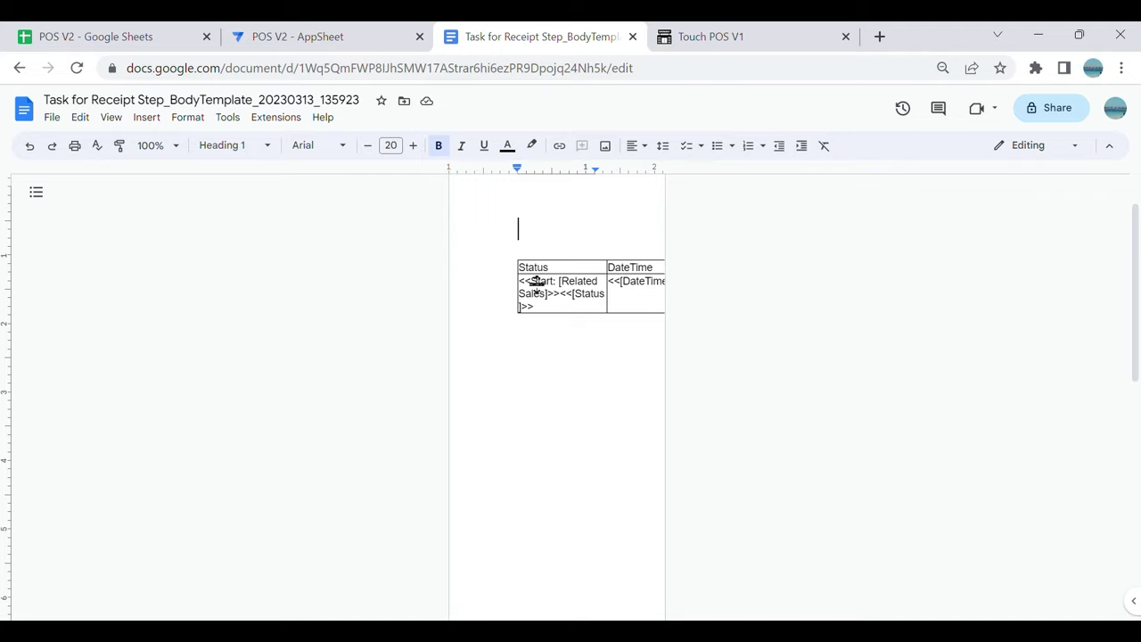
Step: Clear the contents of the old Sales table with the Status and DateTime columns and delete the table
click(547, 349)
drag(538, 270, 657, 312)
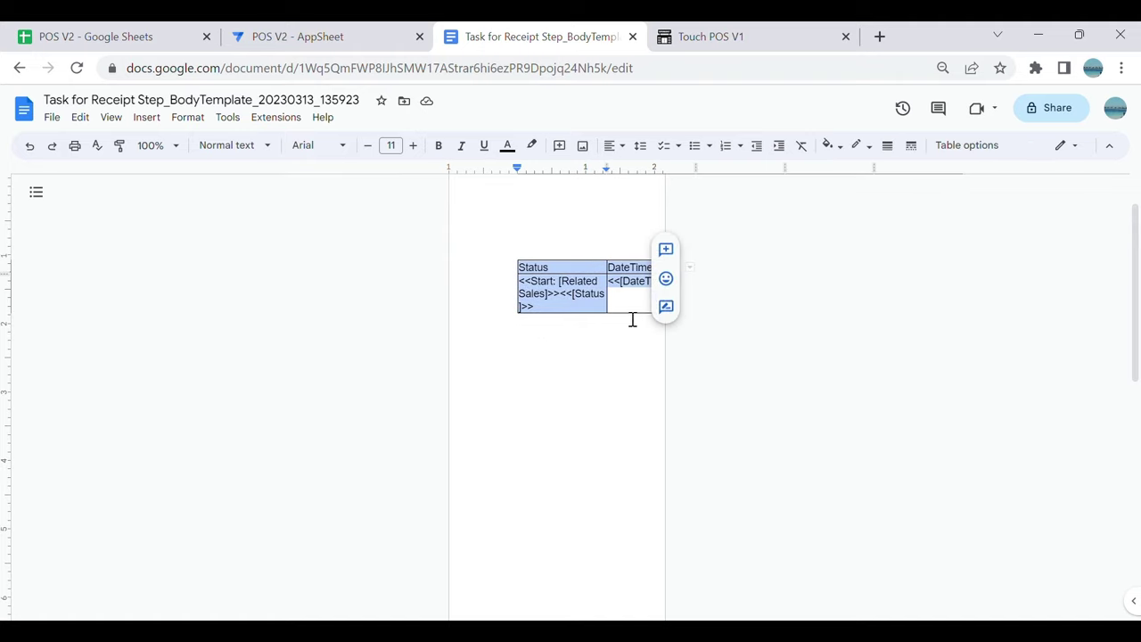
key(Delete)
drag(565, 273, 643, 303)
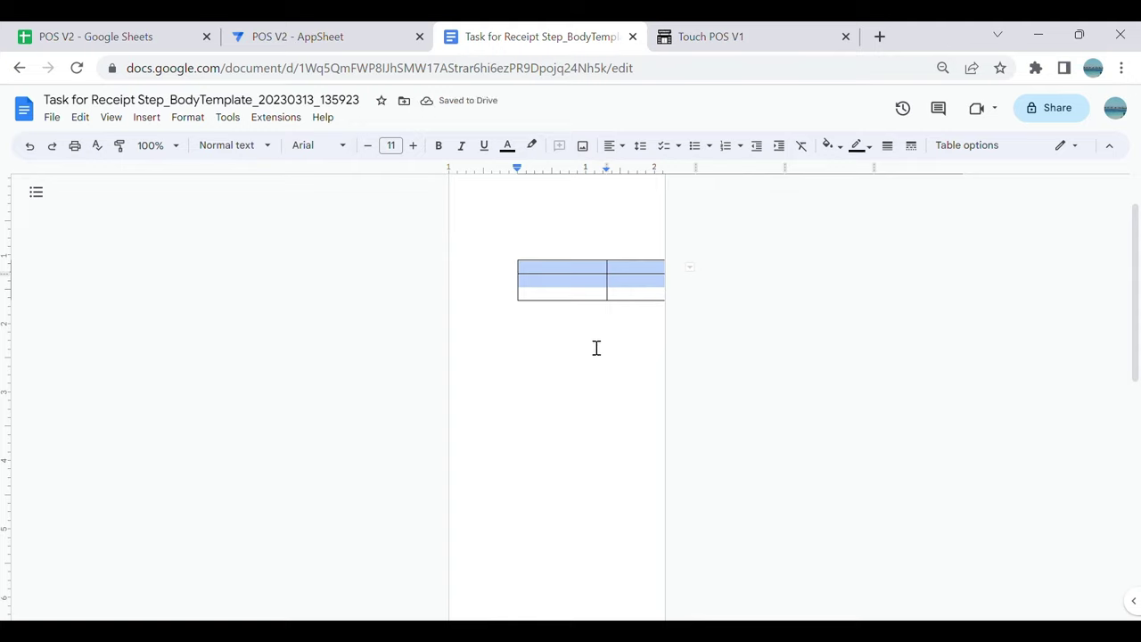
right_click(567, 295)
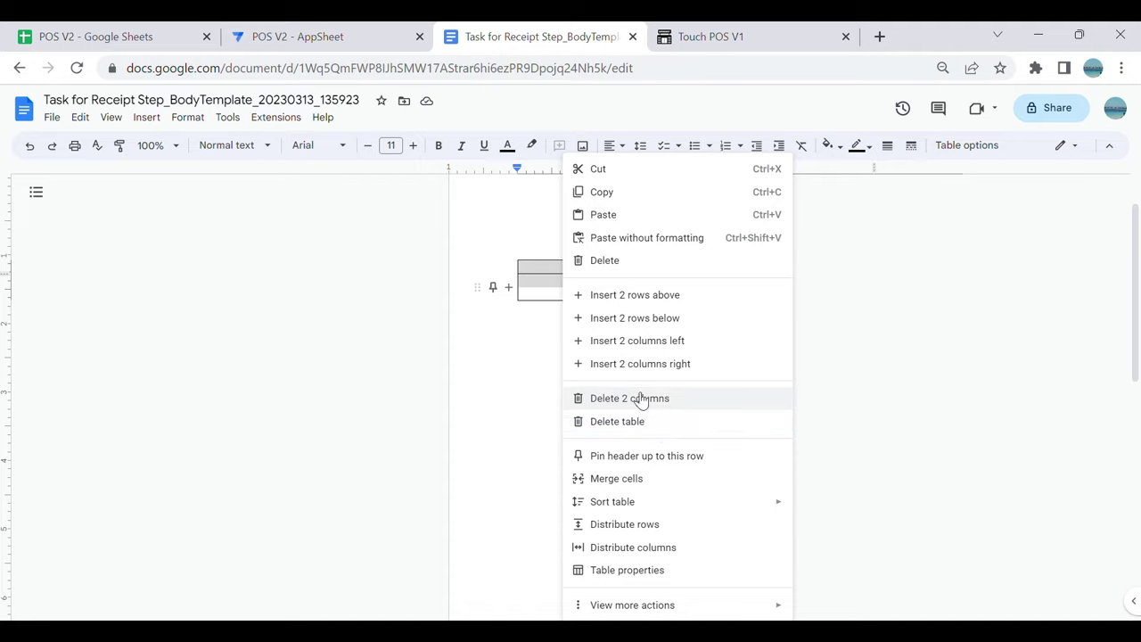
click(642, 433)
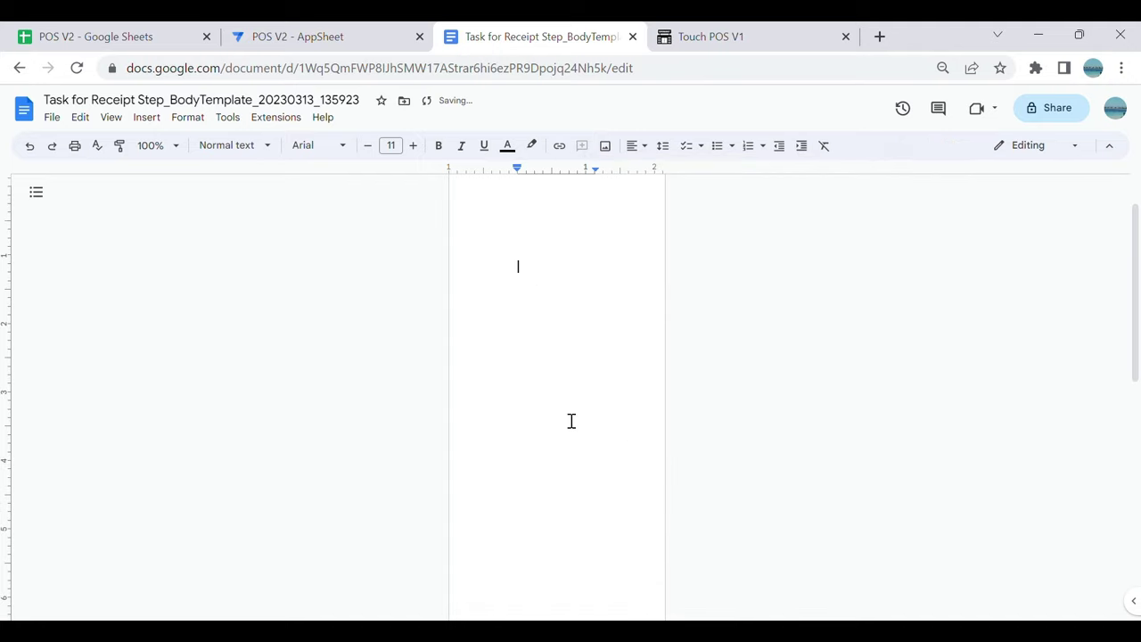
Step: Center the empty paragraph, insert a table of four columns and two rows there, and widen its columns
click(633, 147)
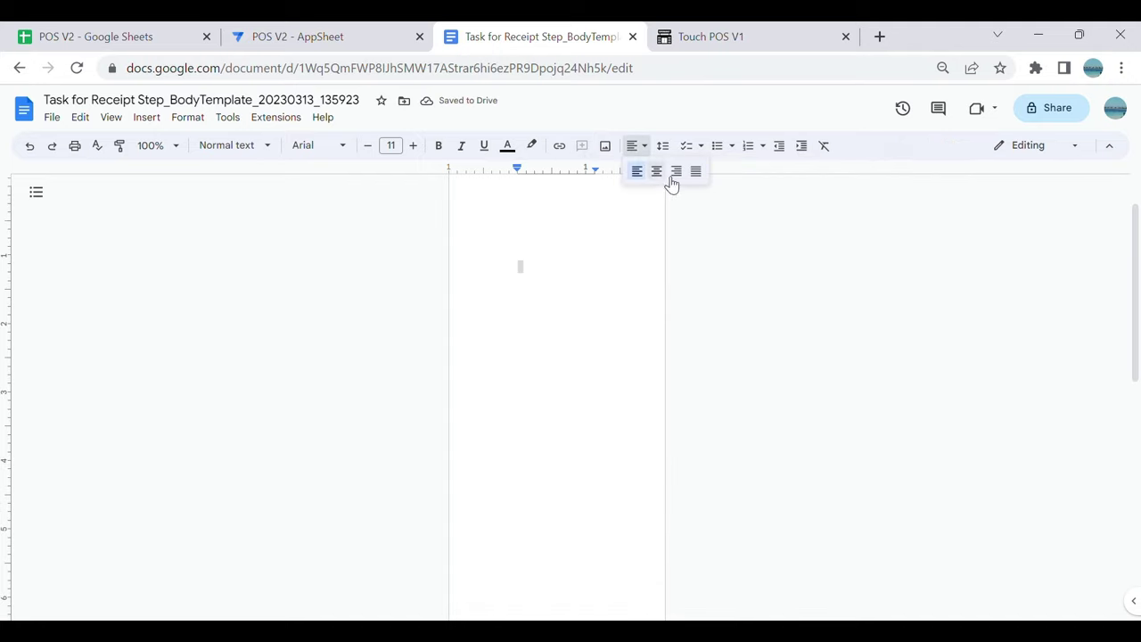
click(656, 171)
click(110, 119)
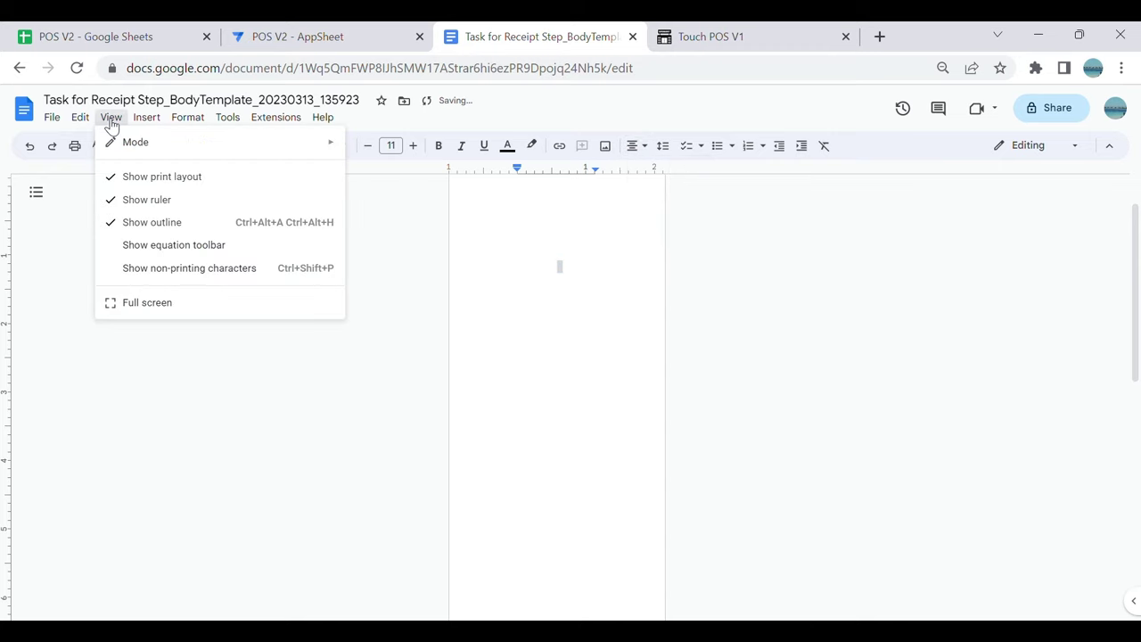
mouse_move(145, 117)
mouse_move(234, 172)
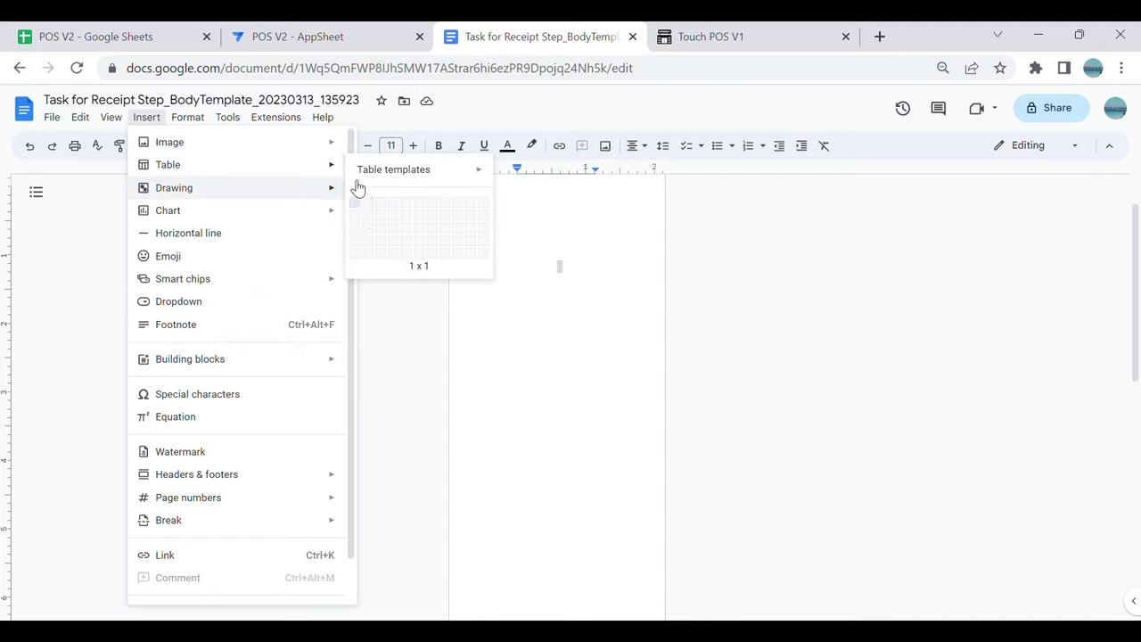
click(391, 217)
click(540, 374)
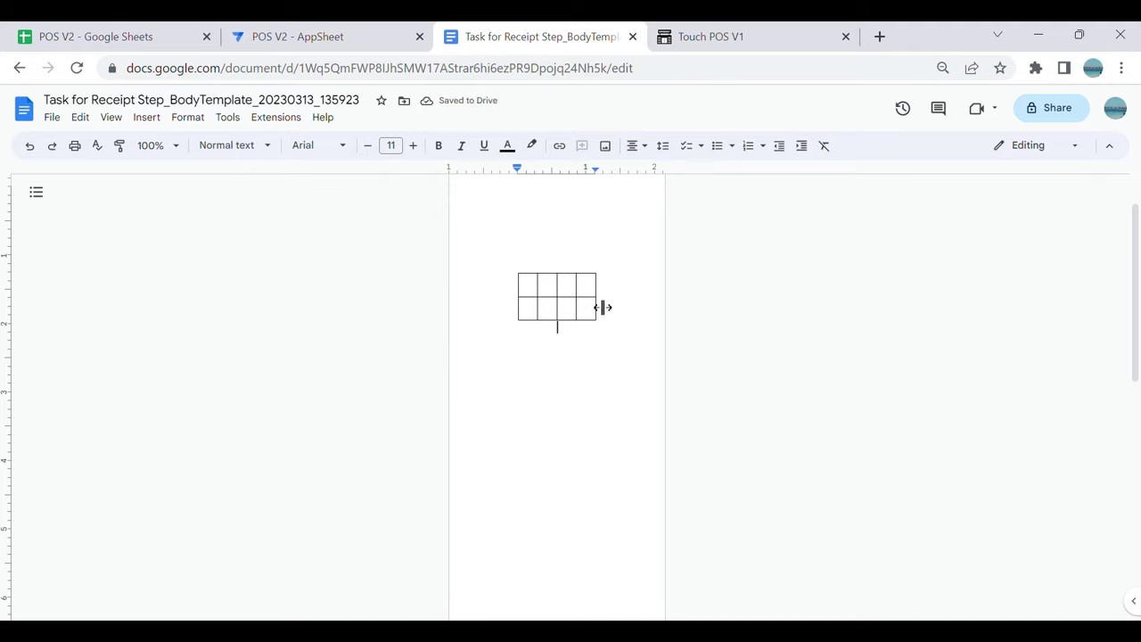
drag(602, 307, 657, 311)
mouse_move(550, 303)
mouse_down()
mouse_move(586, 304)
mouse_move(530, 306)
mouse_move(560, 304)
mouse_up()
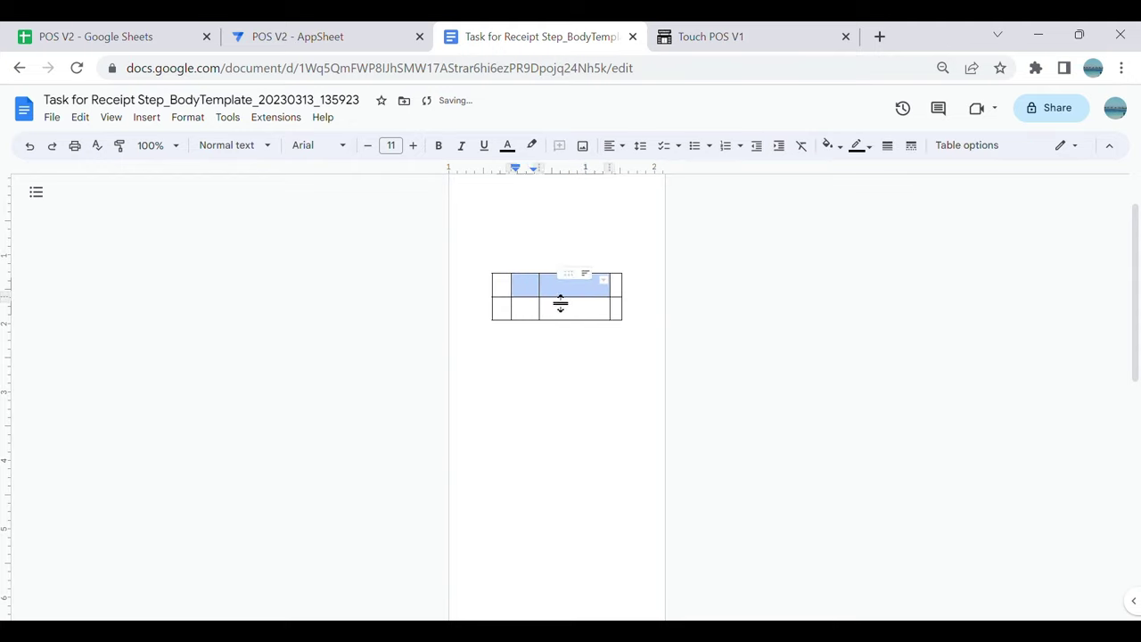
Step: Try to set the top, bottom, left and right page margins to 0 inches for the selected content
click(52, 117)
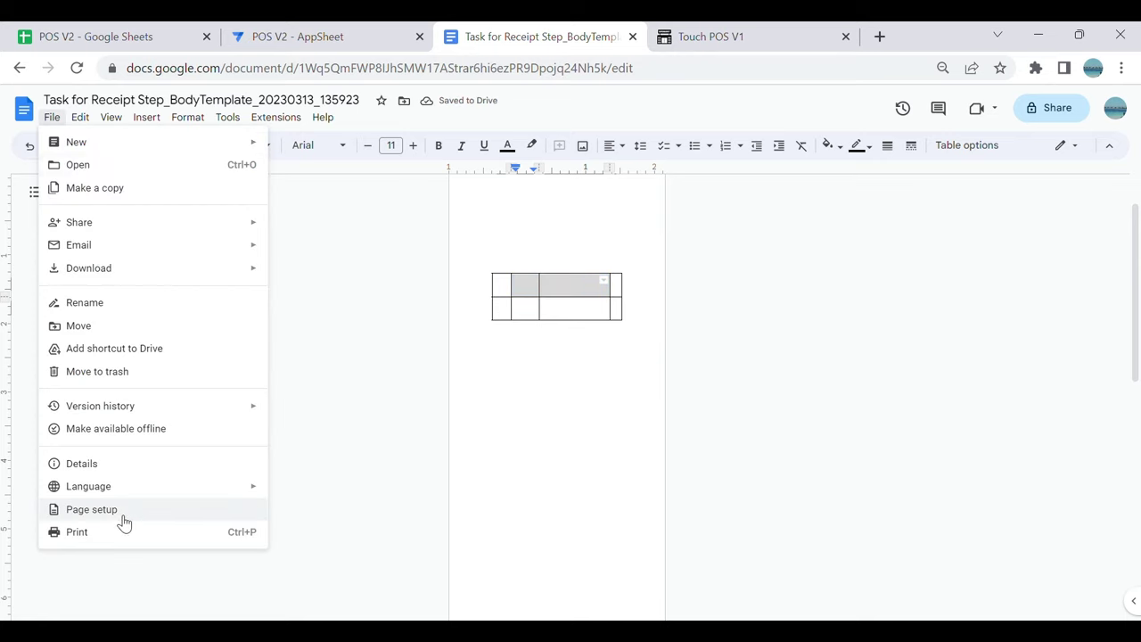
click(91, 508)
double_click(692, 338)
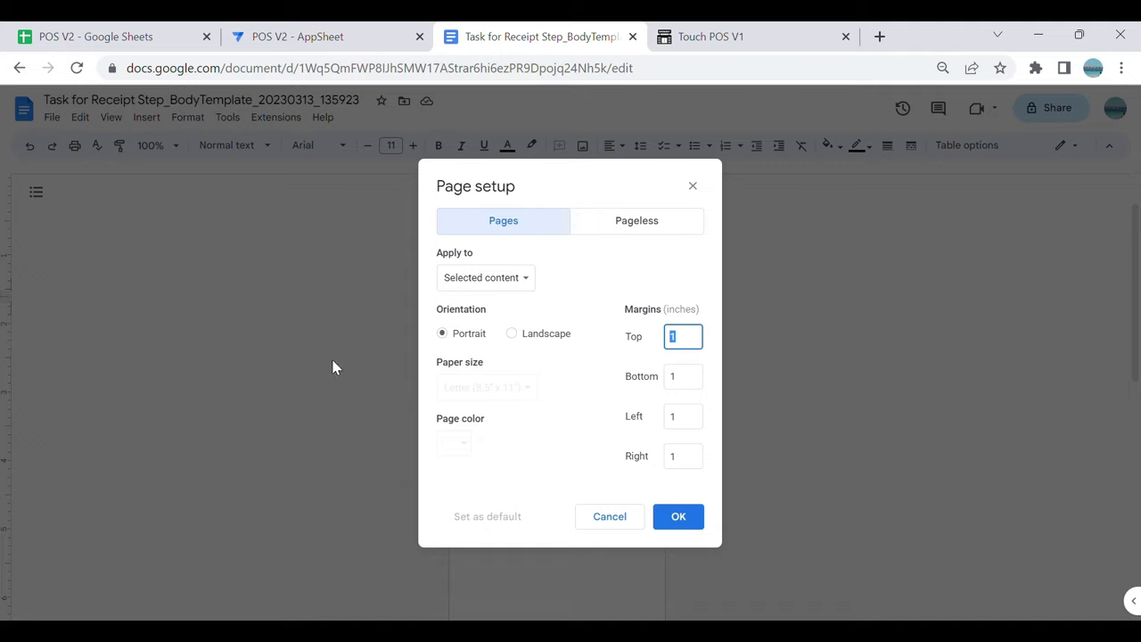
key(Tab)
text(0)
key(Tab)
text(0)
key(Tab)
text(0)
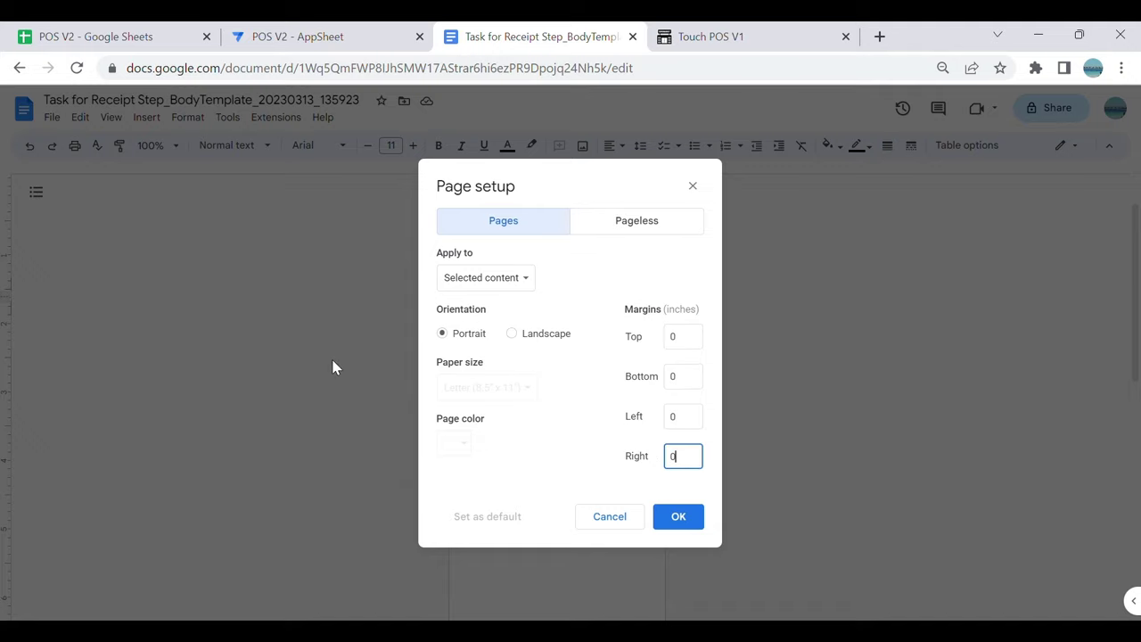
click(694, 518)
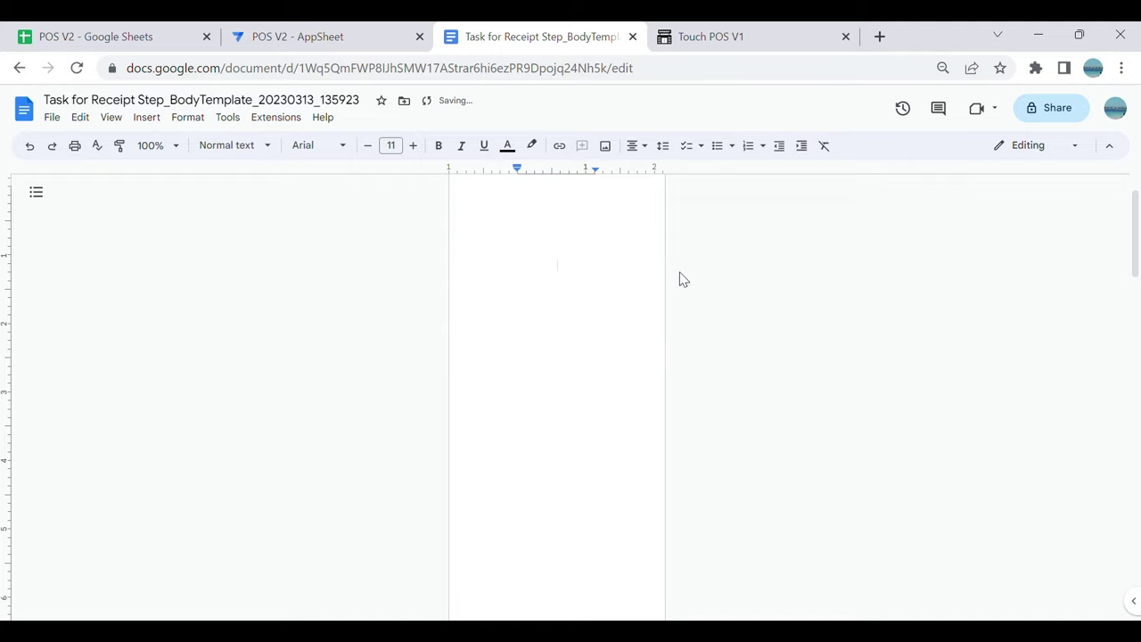
Step: Left-align the empty paragraph and set all four page margins of this section (Section 1) to 0 inches
click(640, 148)
click(636, 172)
click(51, 117)
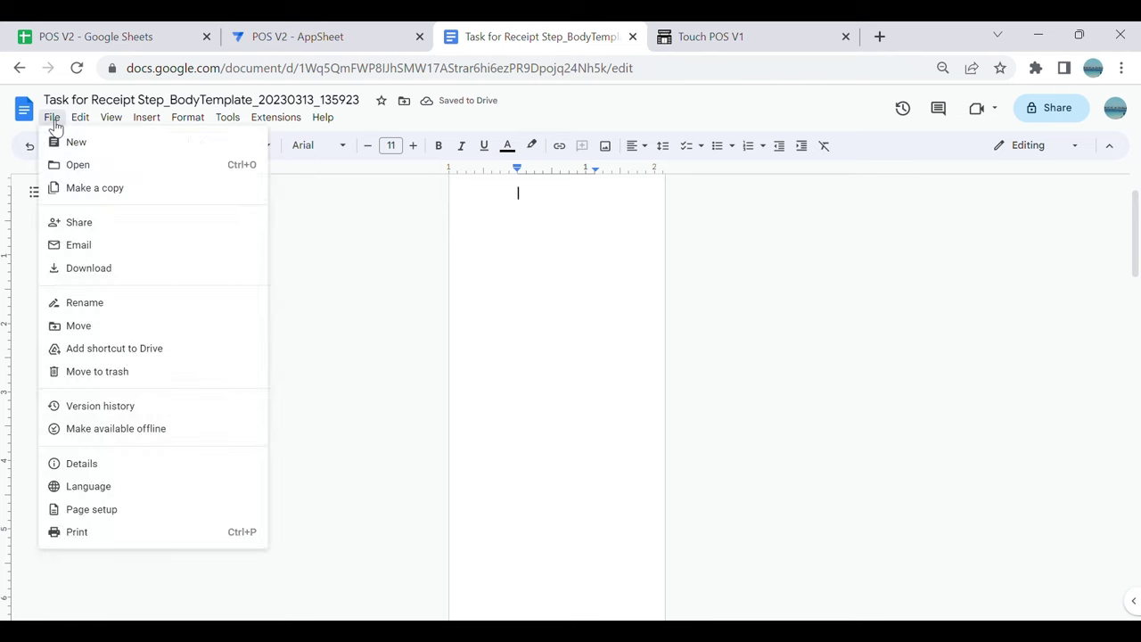
click(132, 507)
click(696, 338)
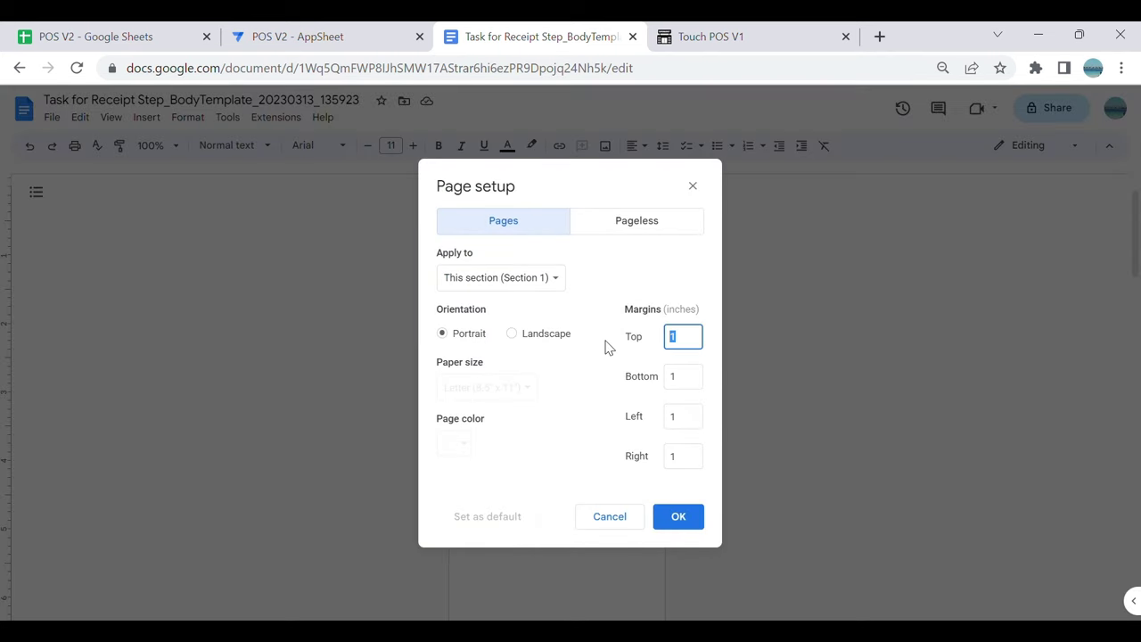
text(0)
key(Tab)
text(0)
key(Tab)
text(0)
key(Tab)
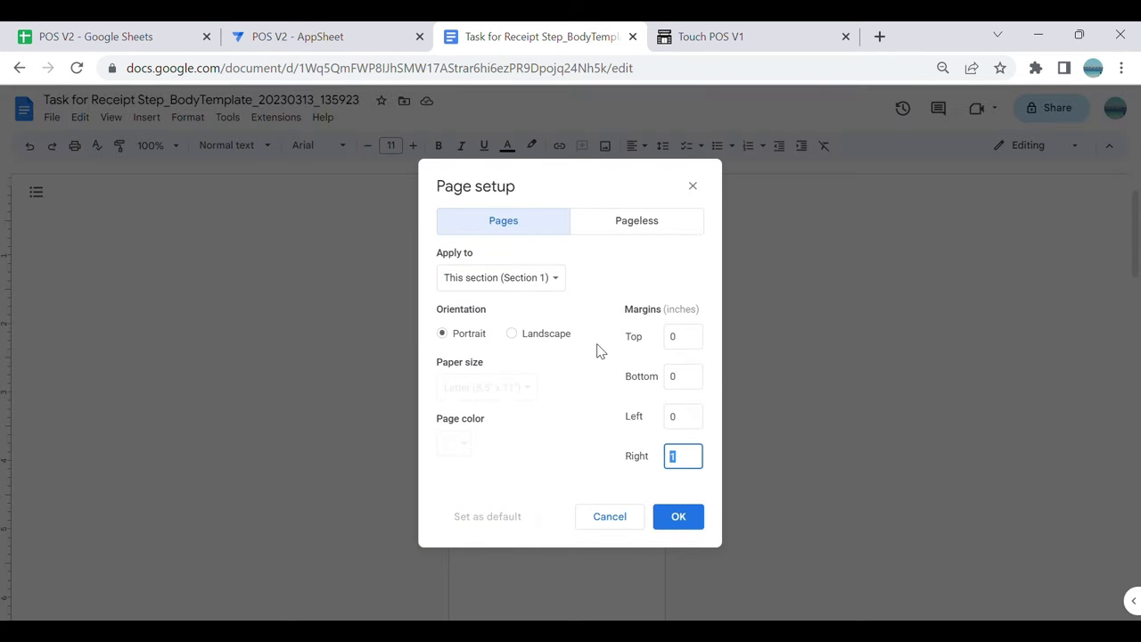
click(699, 526)
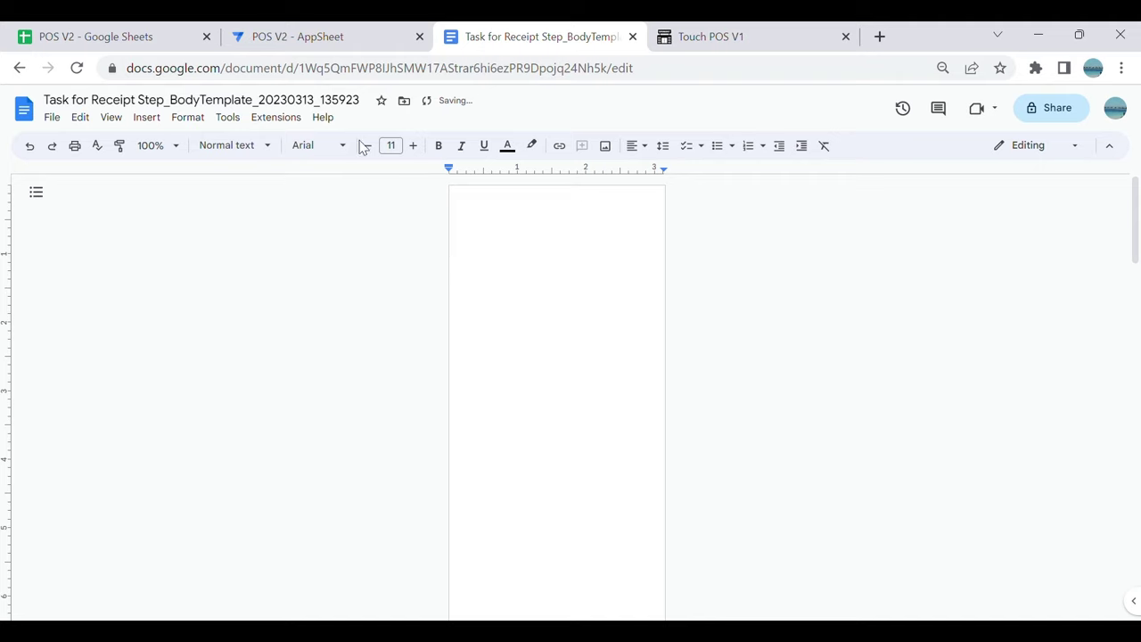
Step: Insert a new table of four columns and two rows across the receipt page
click(147, 117)
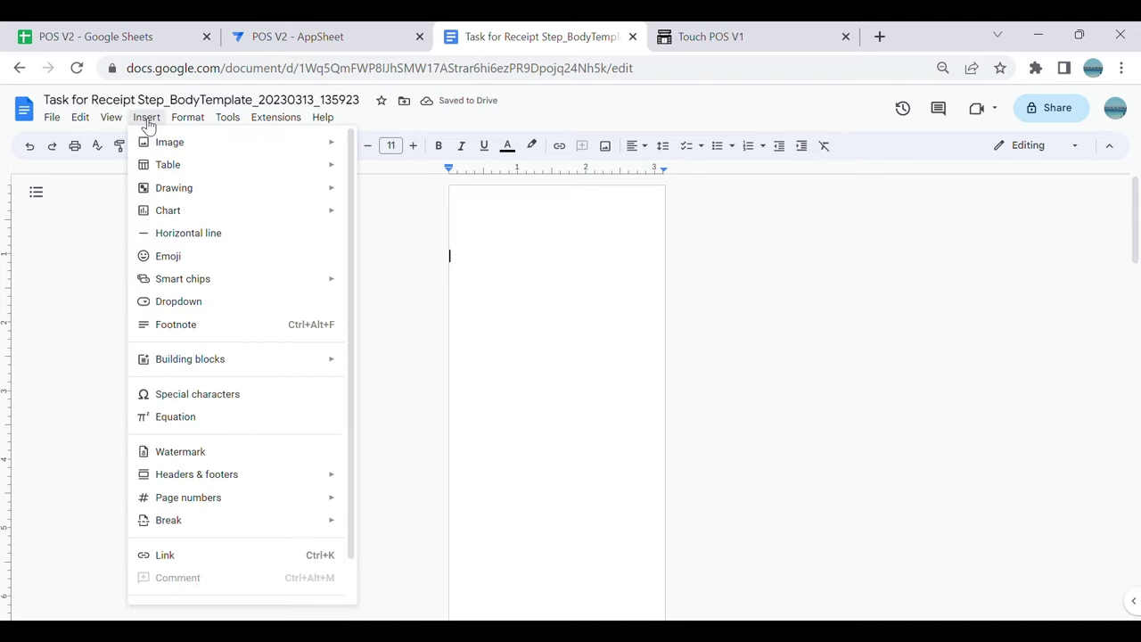
mouse_move(196, 168)
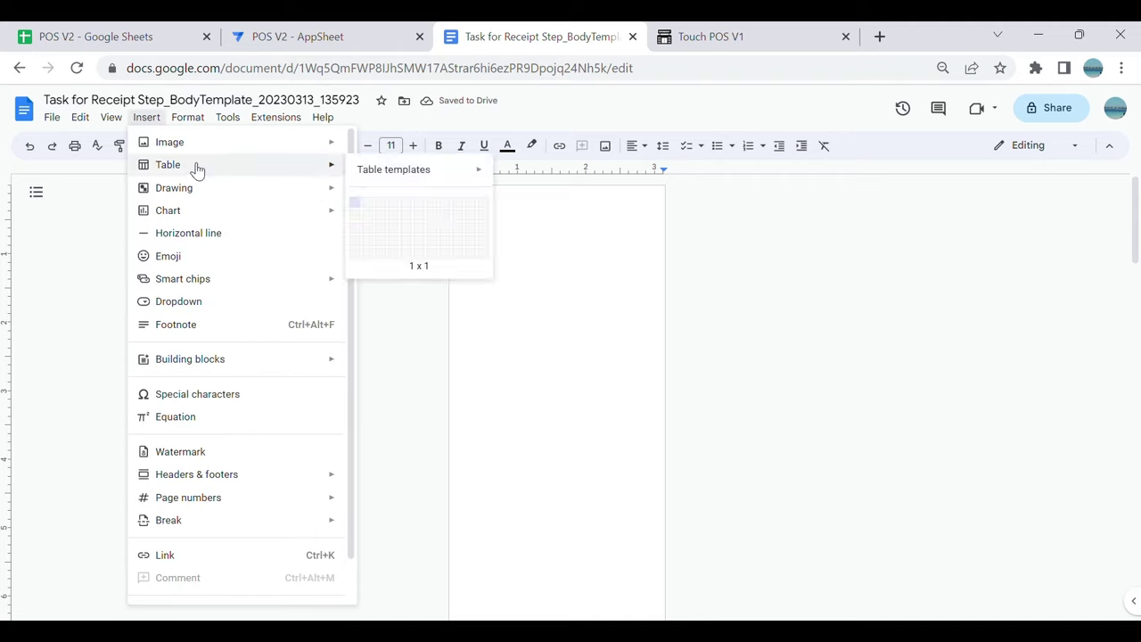
click(395, 223)
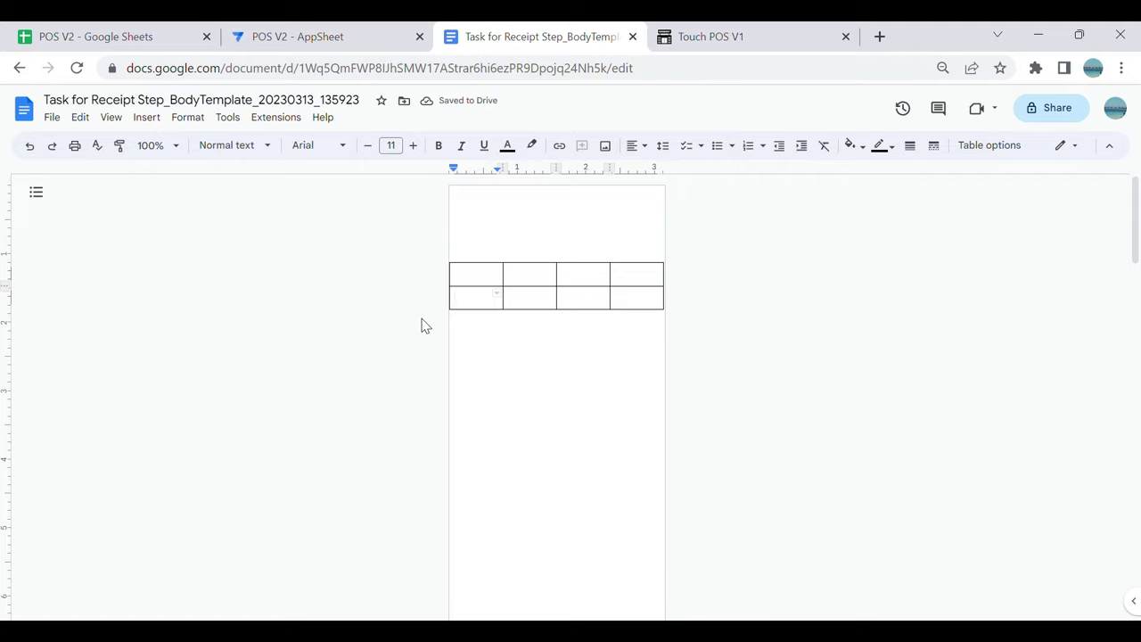
Step: Enter "<<Start:" at font size 6 in the first cell of the table's second row
text(<<)
key(BackSpace)
key(BackSpace)
click(414, 146)
key(ctrl+plus)
key(ctrl+plus)
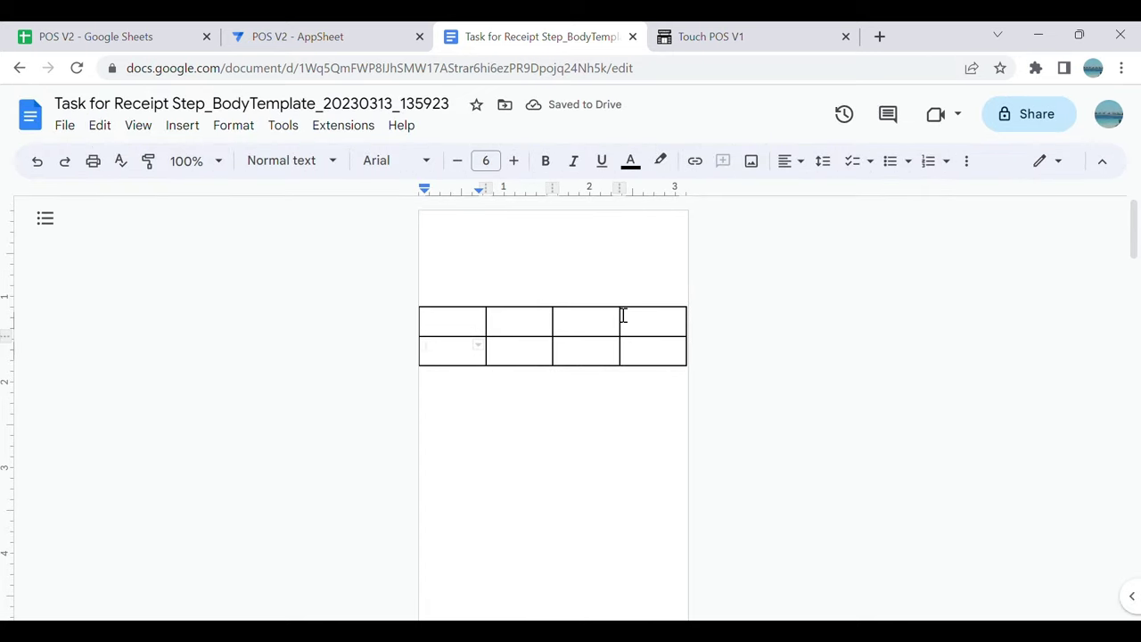
text(s)
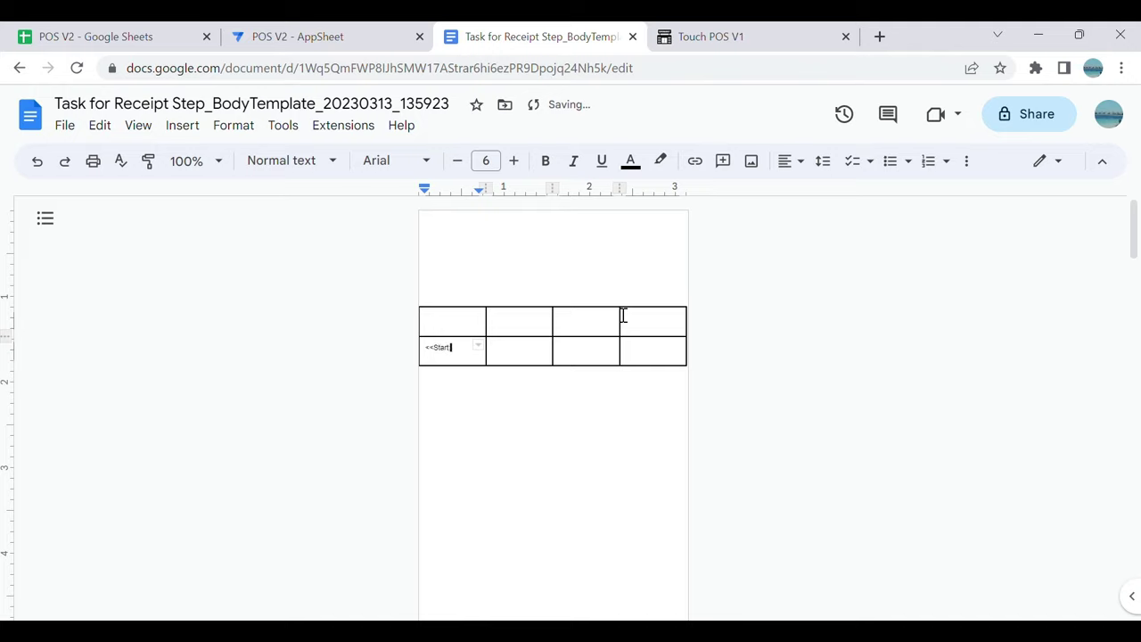
text(:)
Step: Switch to AppSheet and copy the column name "Related Sales" from the Payments table's columns
click(259, 36)
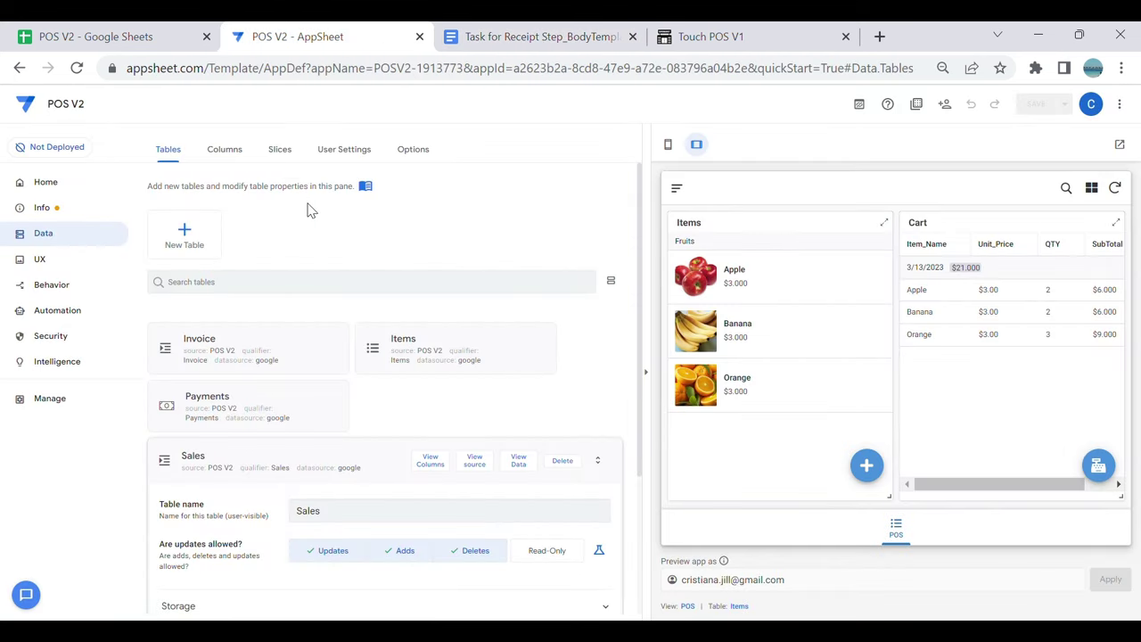
click(645, 372)
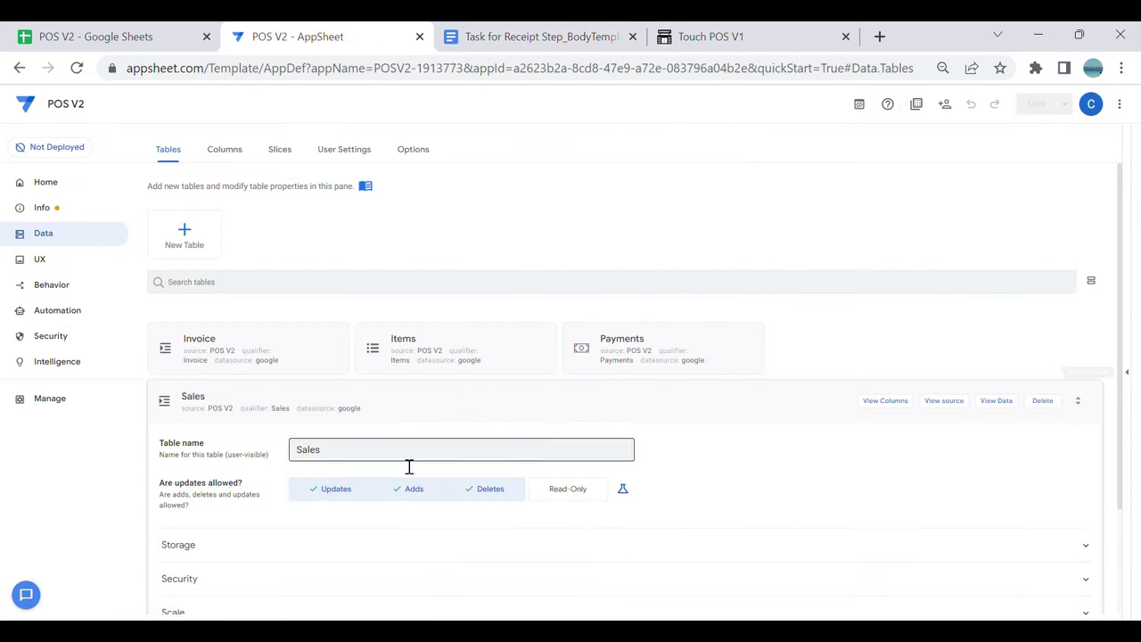
click(647, 356)
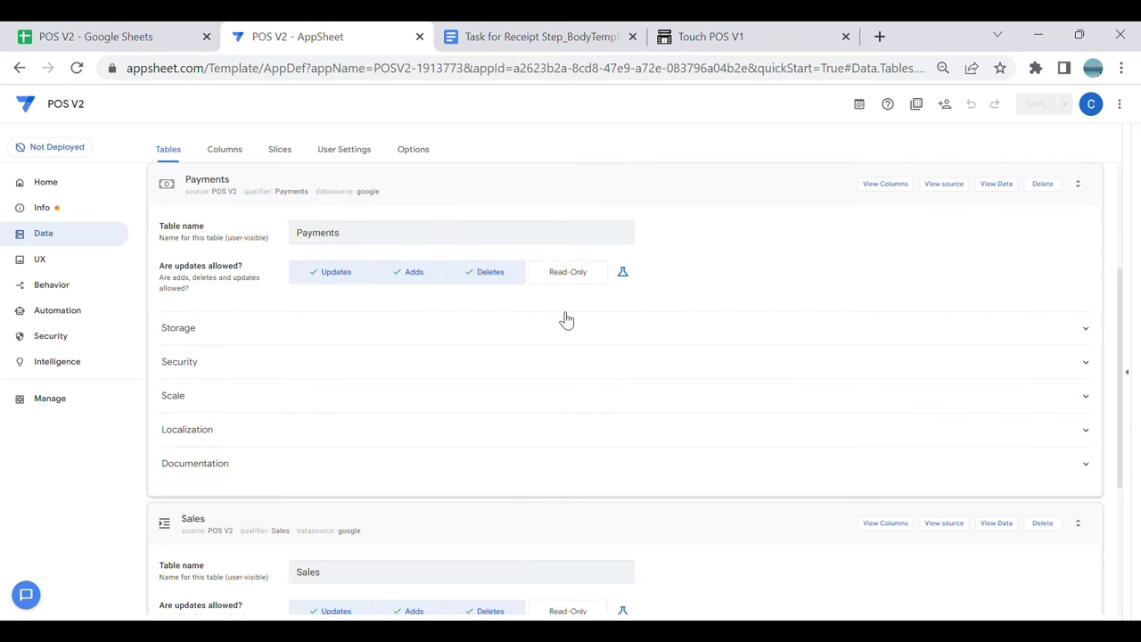
click(892, 187)
scroll(612, 305, down, 2)
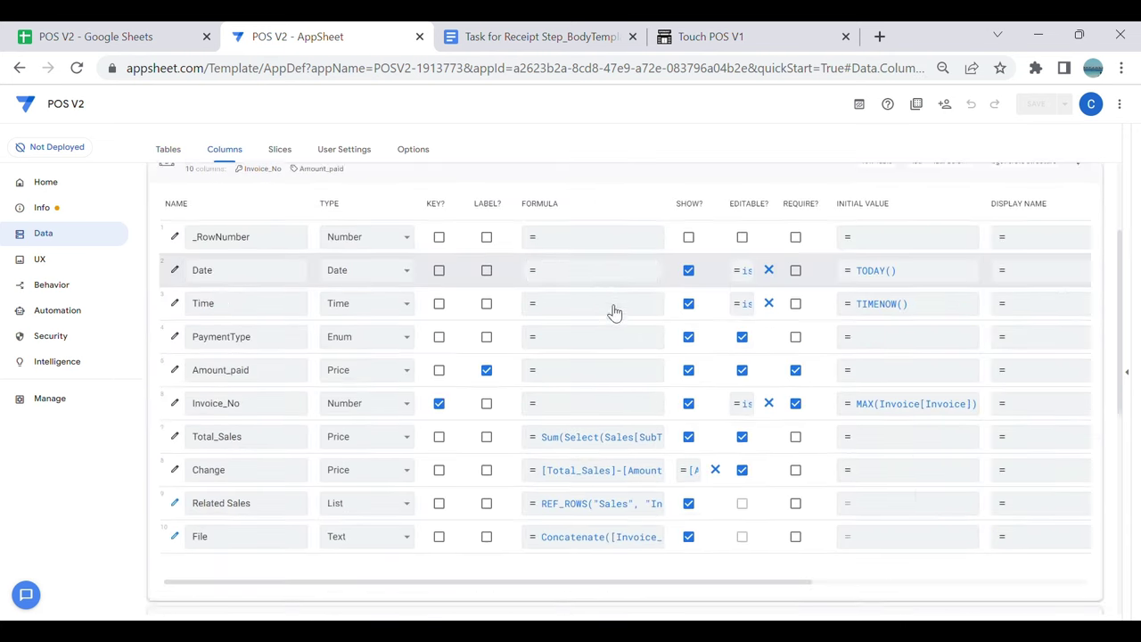
click(260, 438)
key(ctrl+a)
key(ctrl+c)
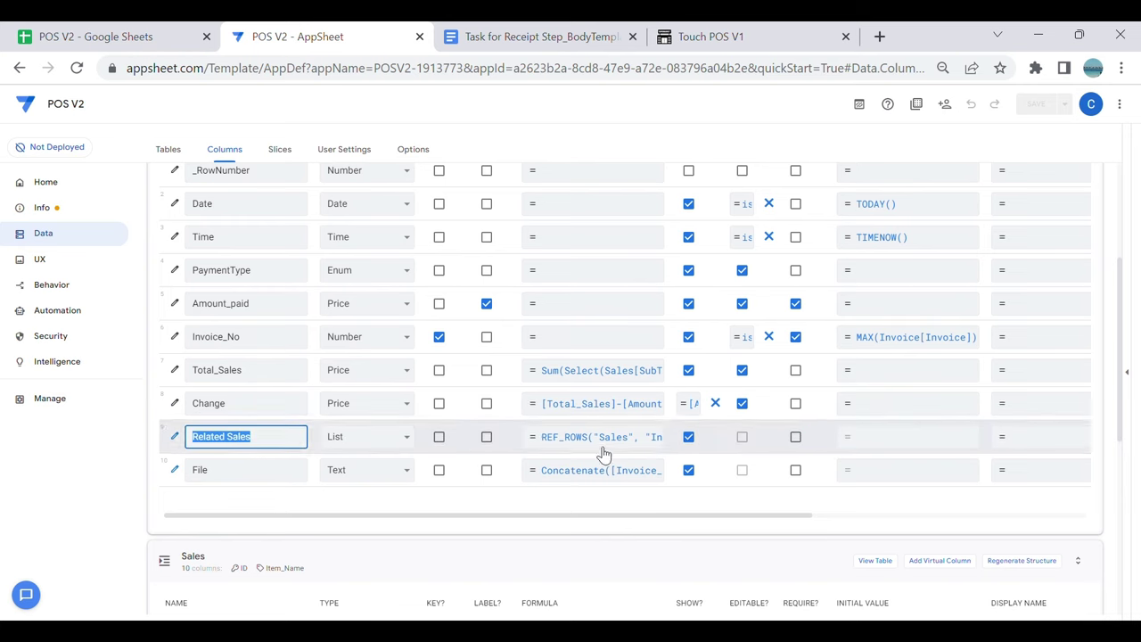
Step: Back in the Google Docs template, complete the start expression with the copied column name so it reads "<<Start:[Related Sales]>>"
click(524, 49)
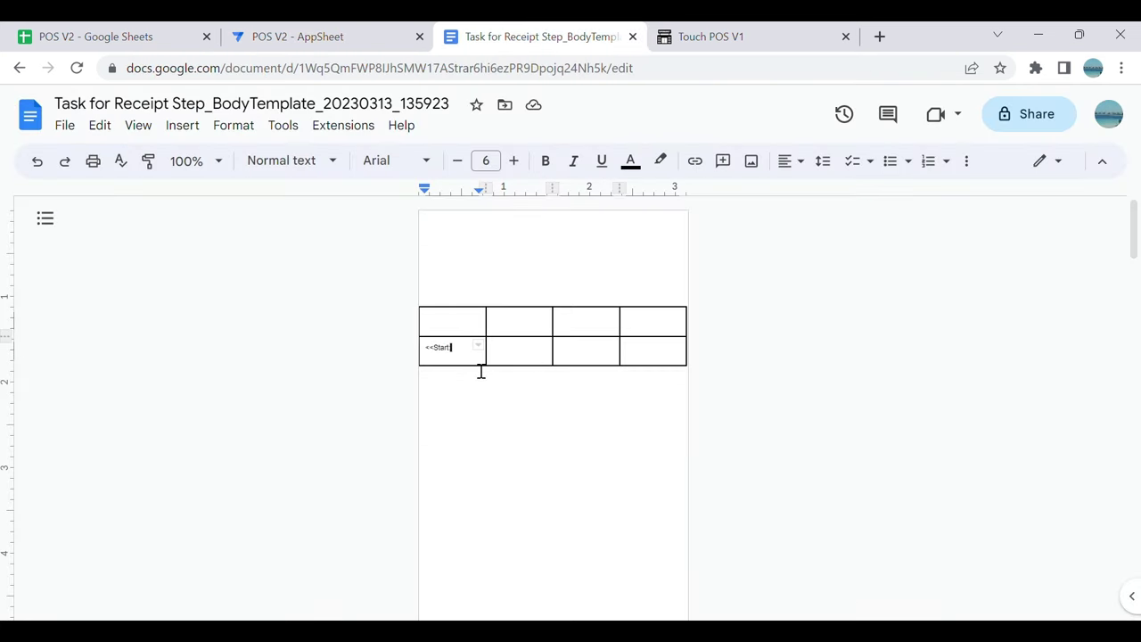
text([)
key(ctrl+v)
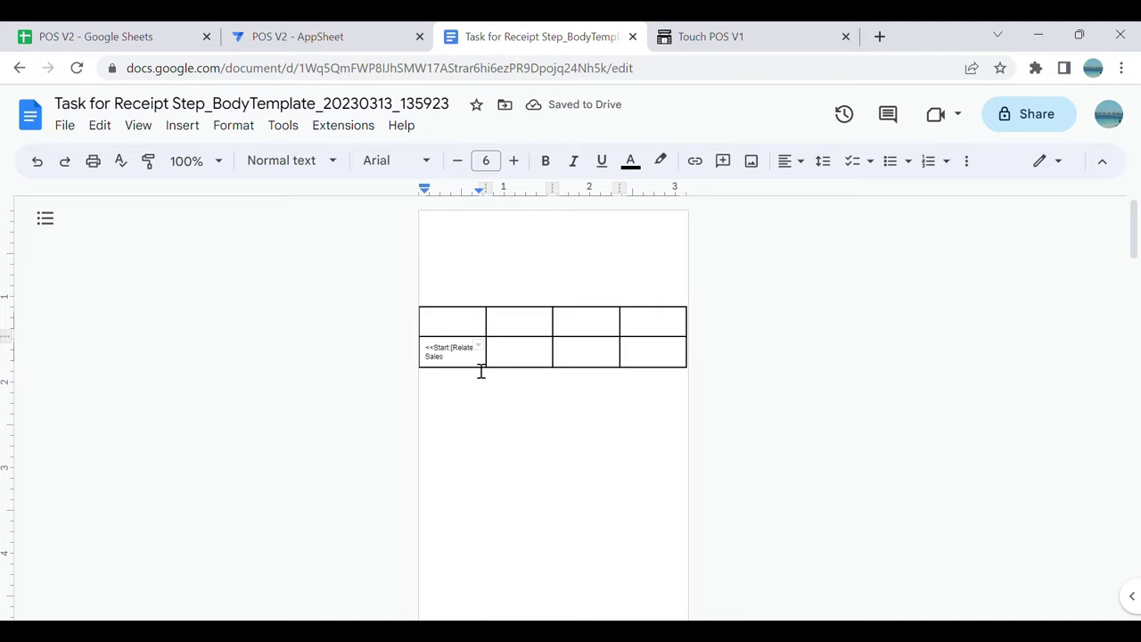
key(ctrl+plus)
key(ctrl+plus)
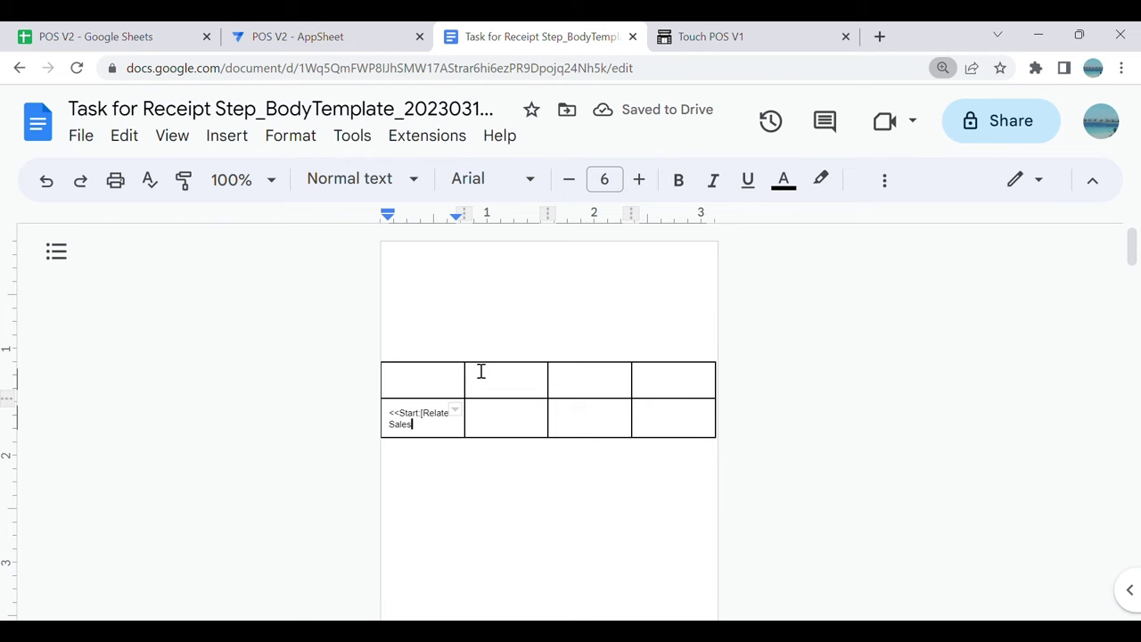
key(ctrl+plus)
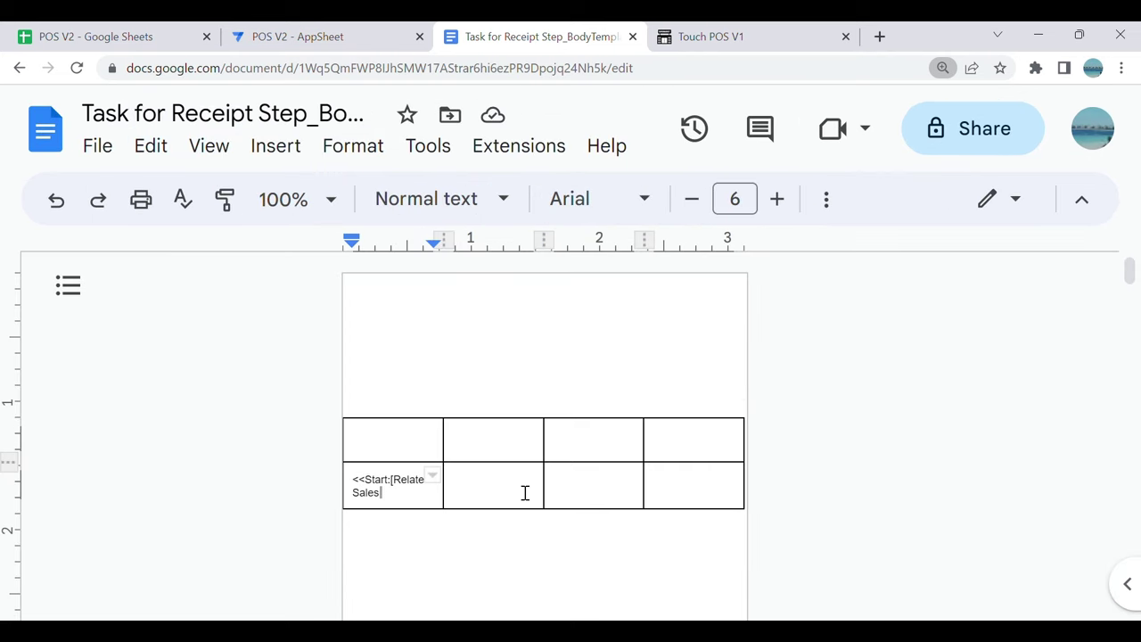
text(]>>)
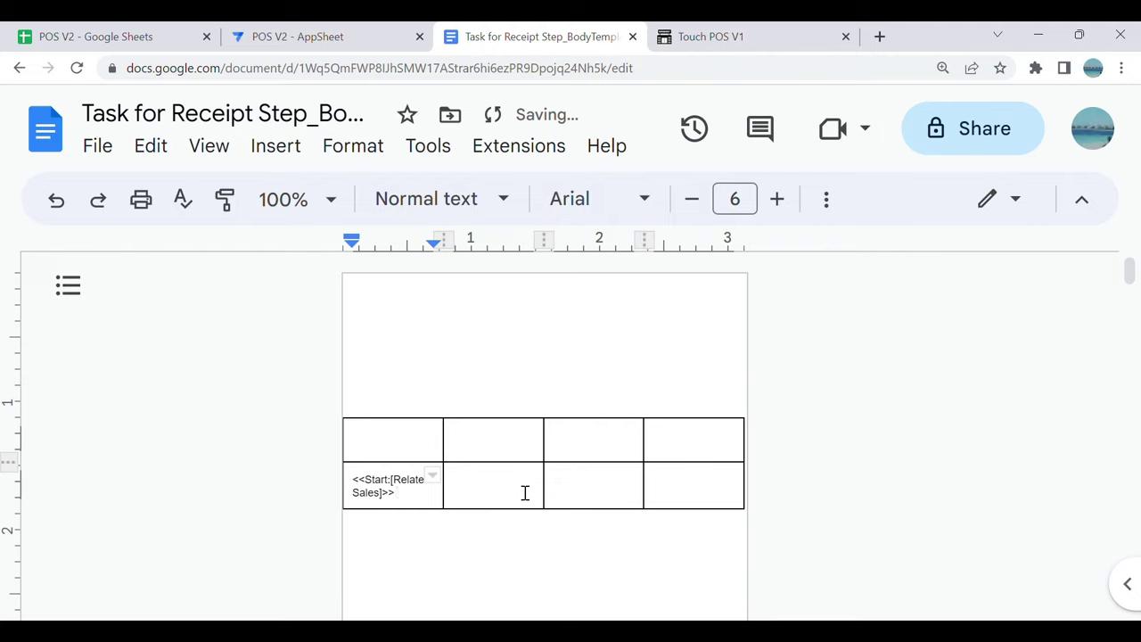
Step: Enter the heading "Items" in the first cell of the table's top row
double_click(379, 439)
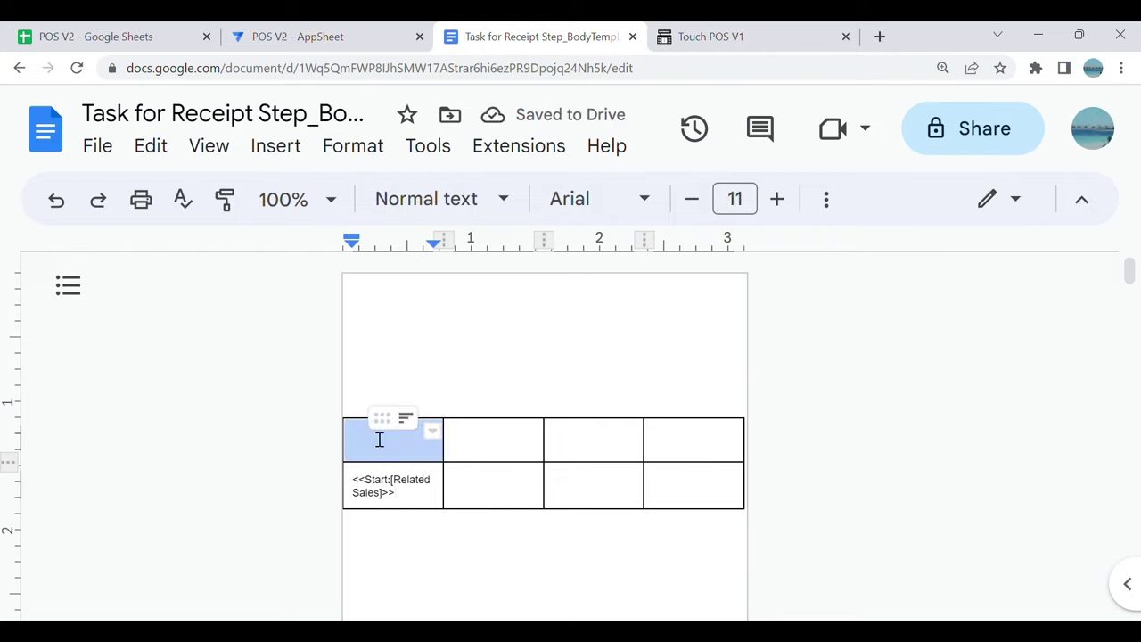
click(379, 439)
text(Item)
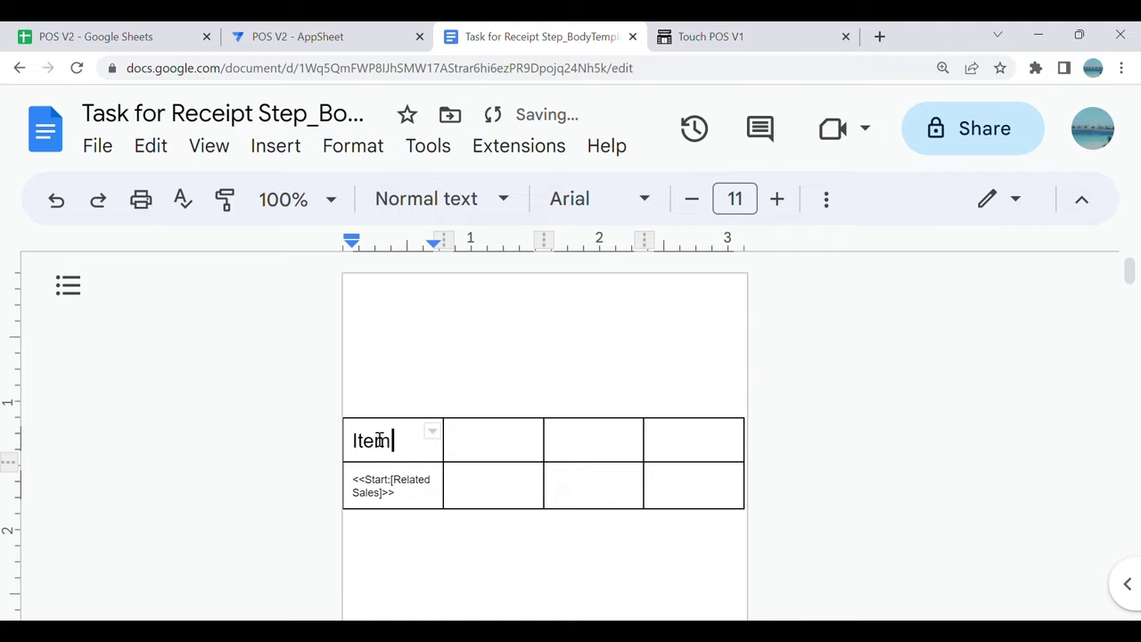
text(s)
Step: Append "<<[Item_ID]>>" after the start expression in the first cell of the table's second row
click(414, 504)
text(<<[)
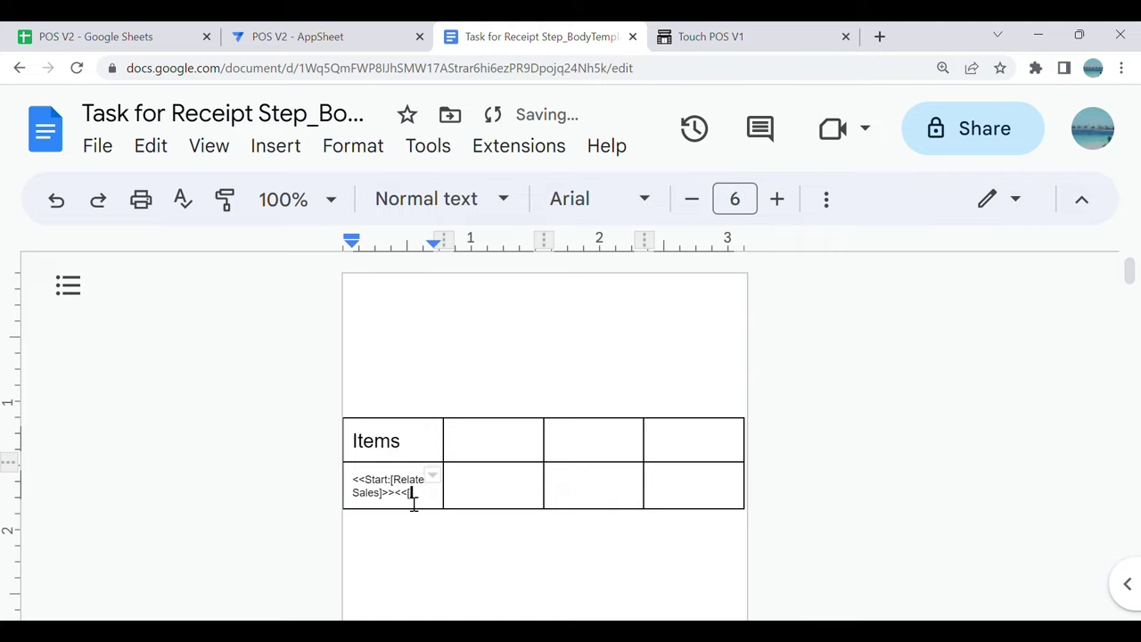
text(Items)
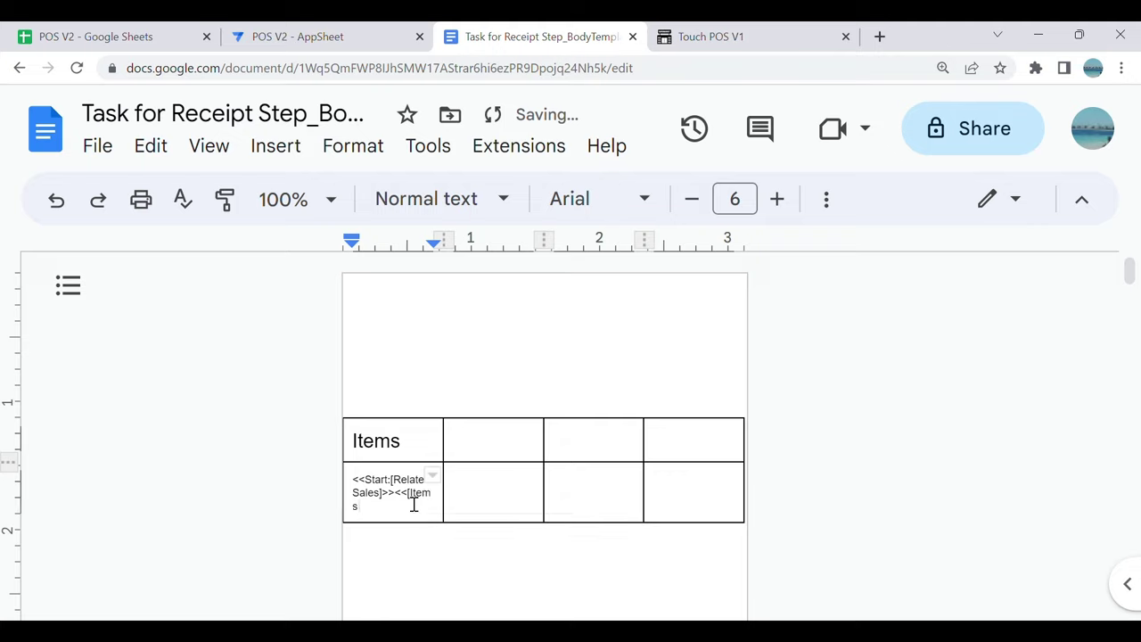
key(BackSpace)
text(_Name)
text(])
key(BackSpace)
key(BackSpace)
key(BackSpace)
key(BackSpace)
key(BackSpace)
text(_ID]>>)
Step: Change the first column's heading to "Item No"
click(425, 457)
key(BackSpace)
text(No)
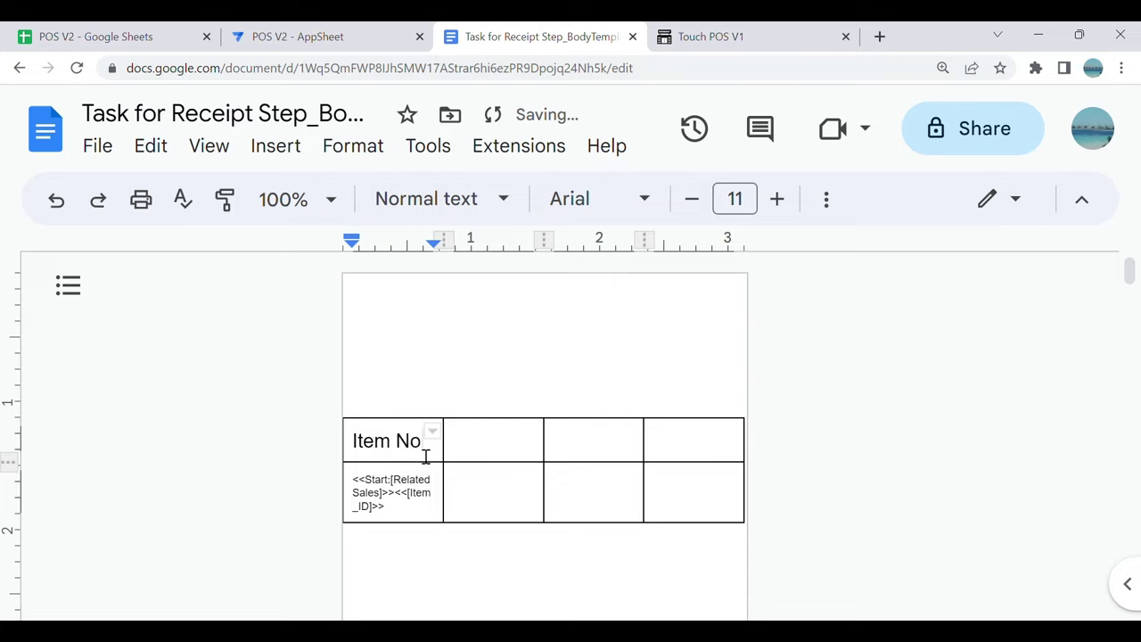
Step: Enter "<<[Item_Name]>>" at font size 5 in the second cell of the table's second row
drag(469, 491, 484, 494)
click(484, 491)
text(<<)
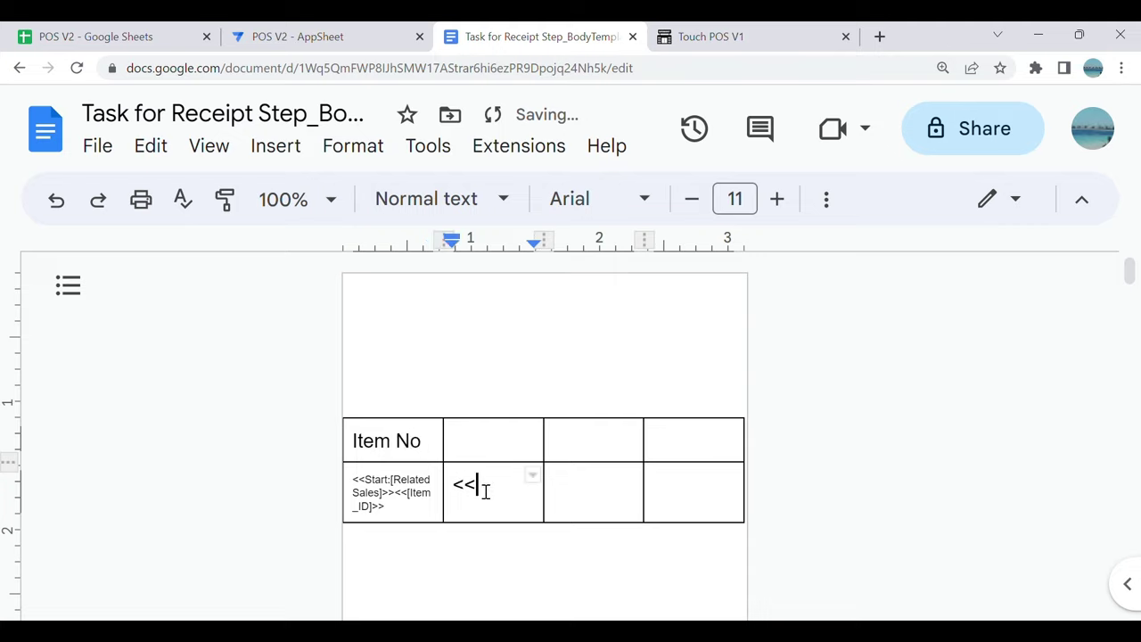
key(BackSpace)
key(BackSpace)
click(693, 199)
click(693, 199)
click(694, 199)
click(692, 200)
click(692, 200)
click(693, 199)
text(<<[Item_Name]>)
Step: Enter the headings "Item Name" and "Unit Price" in the second and third cells of the table's top row
click(609, 499)
click(461, 452)
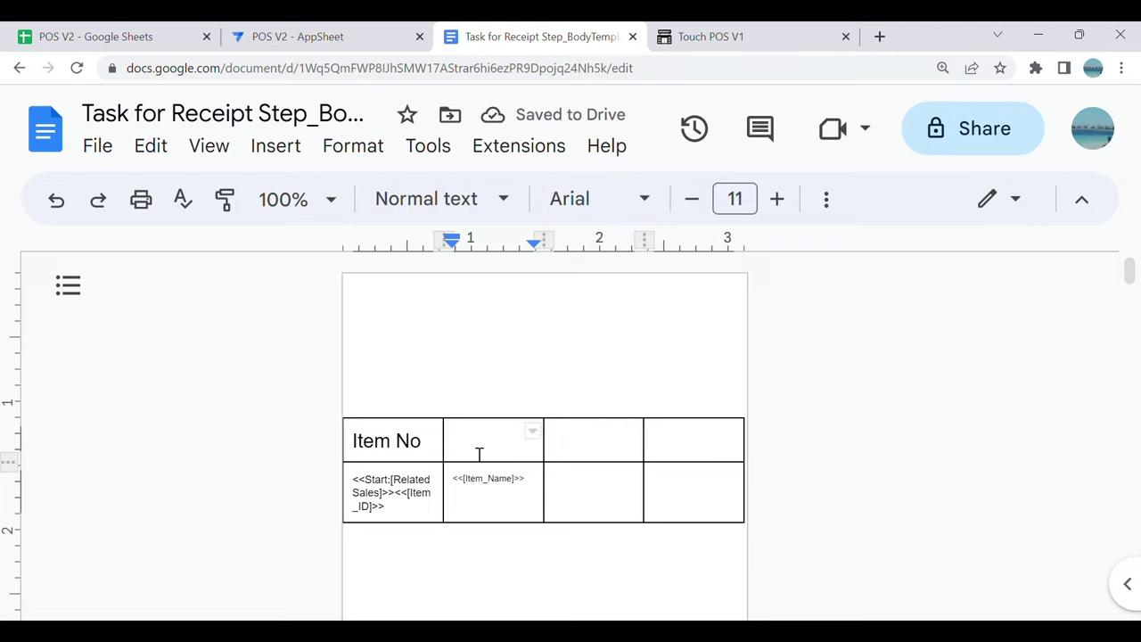
text(Item Name)
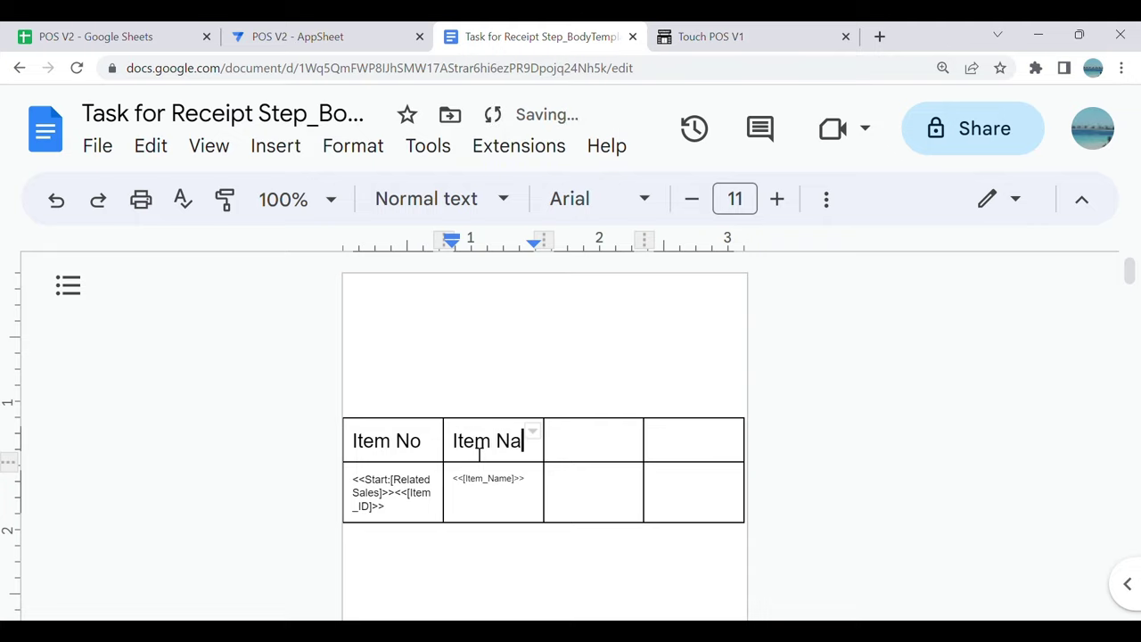
click(586, 476)
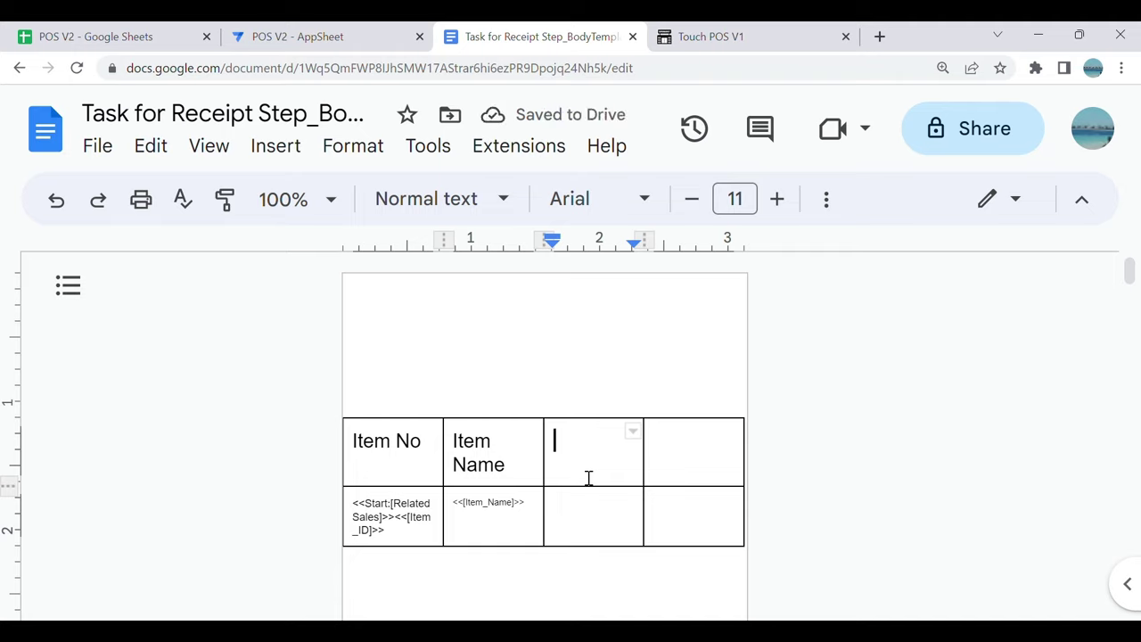
text(Unit Price)
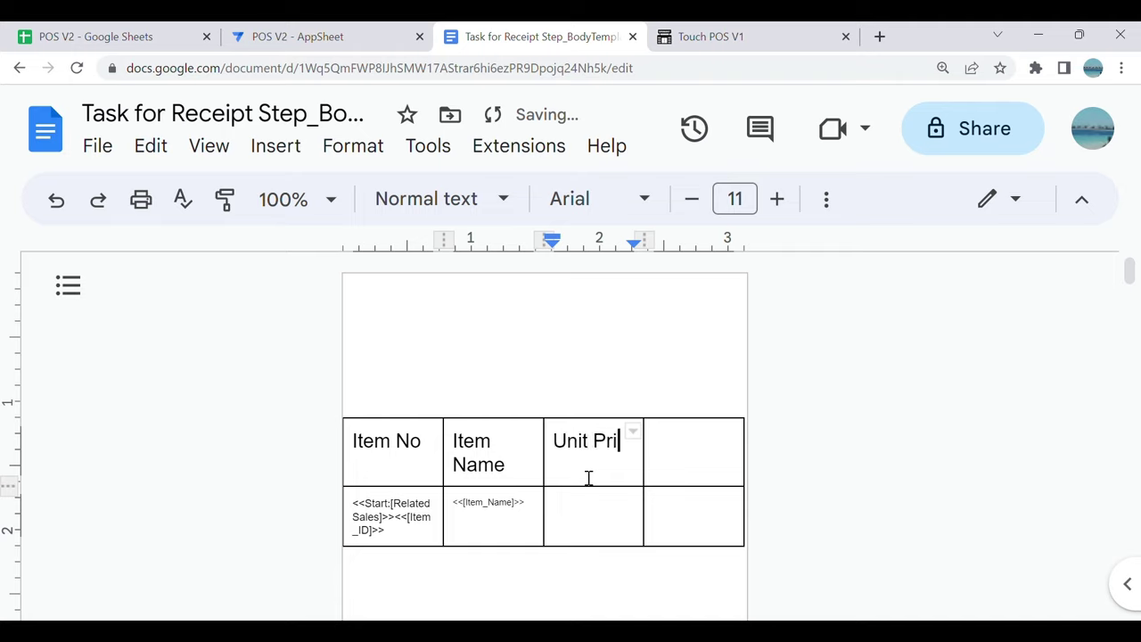
Step: Enter "<<[Unit_Price]>>" at font size 5 in the cell below the Unit Price heading
click(587, 513)
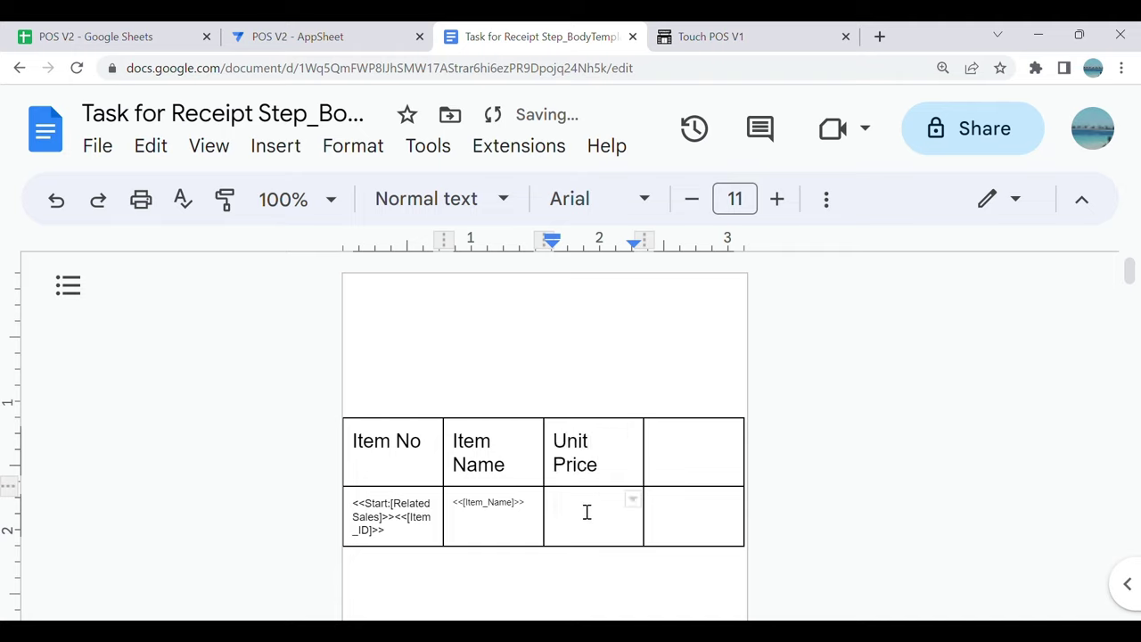
text(<<)
key(BackSpace)
key(BackSpace)
click(693, 199)
click(694, 199)
click(693, 199)
click(693, 198)
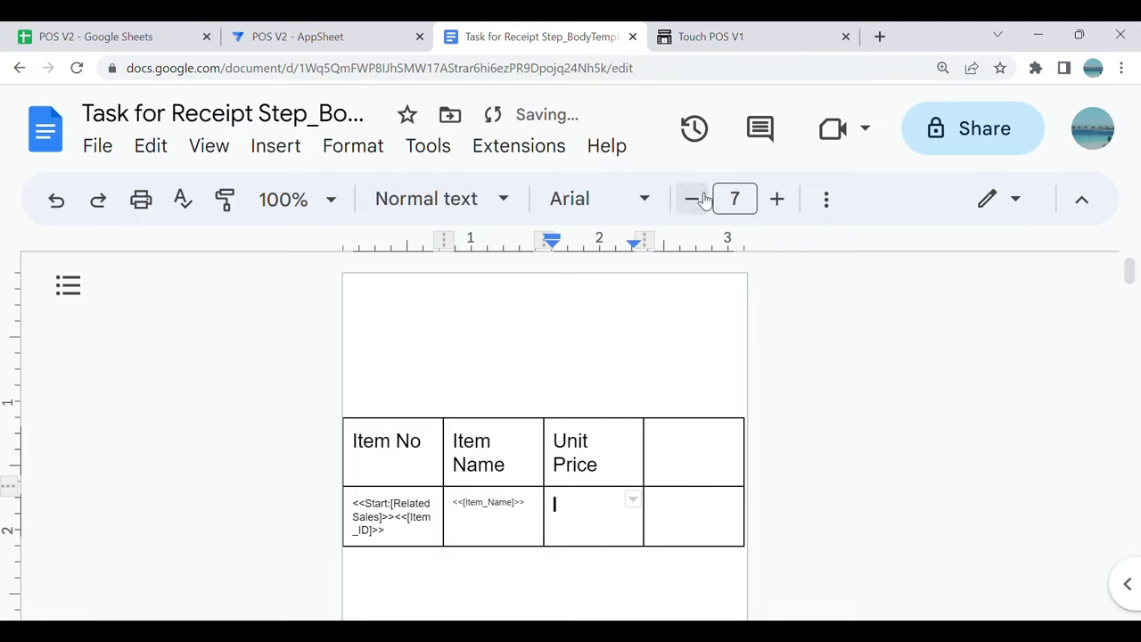
click(699, 199)
click(701, 199)
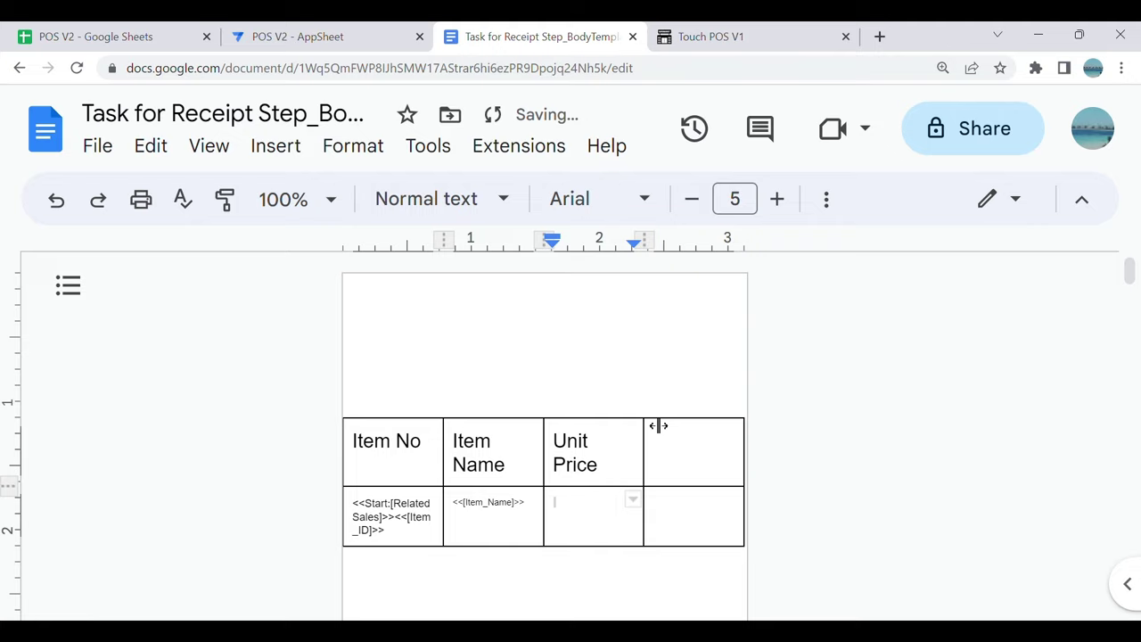
text(<<[Unit_Price]>>)
Step: Enter the heading "Subtotal" in the last cell of the table's top row
click(687, 514)
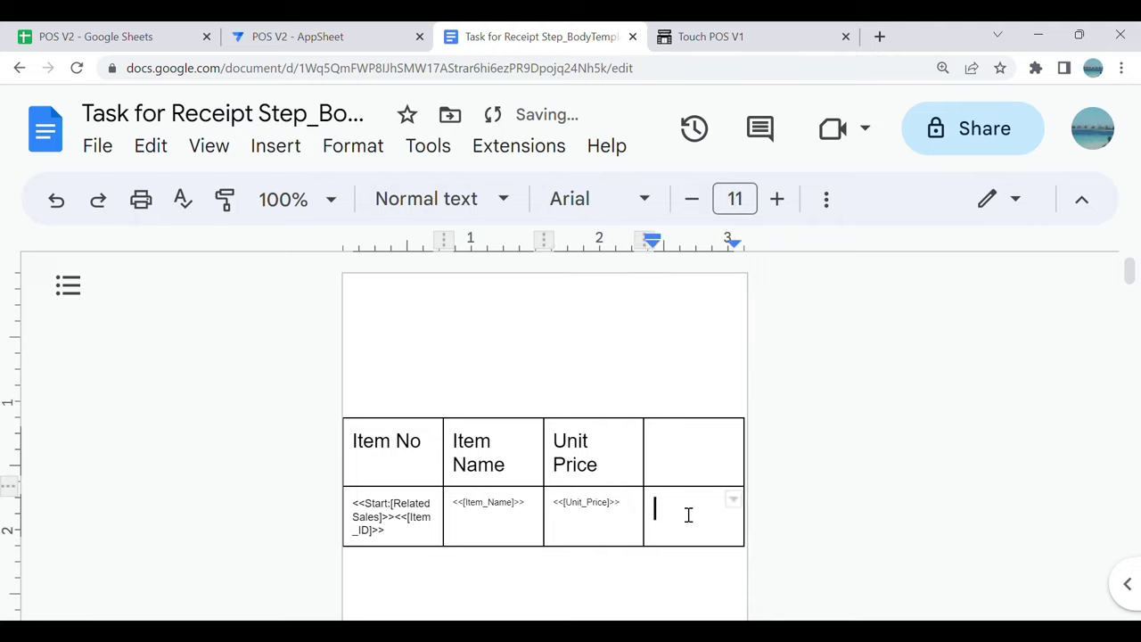
click(690, 458)
text(Subtotal)
Step: Enter "<<[SubTotal]>><<End>>" at font size 5 in the cell below the Subtotal heading
click(670, 516)
text(<<)
key(BackSpace)
key(BackSpace)
click(693, 202)
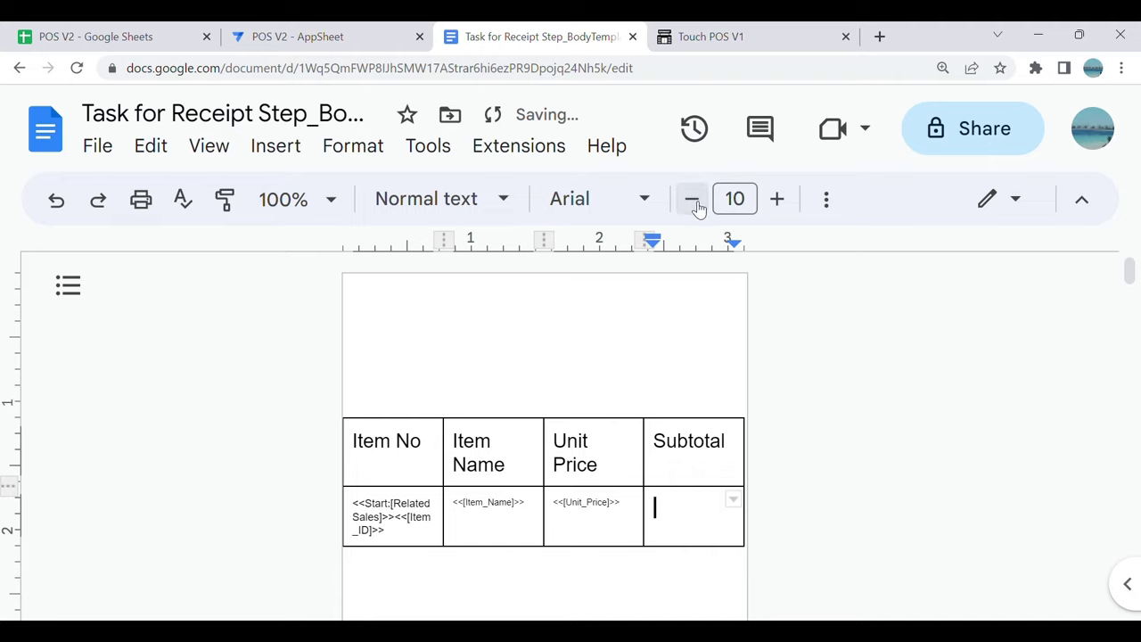
click(692, 202)
click(693, 201)
click(692, 201)
click(692, 201)
text(<<[SubTotal]>>)
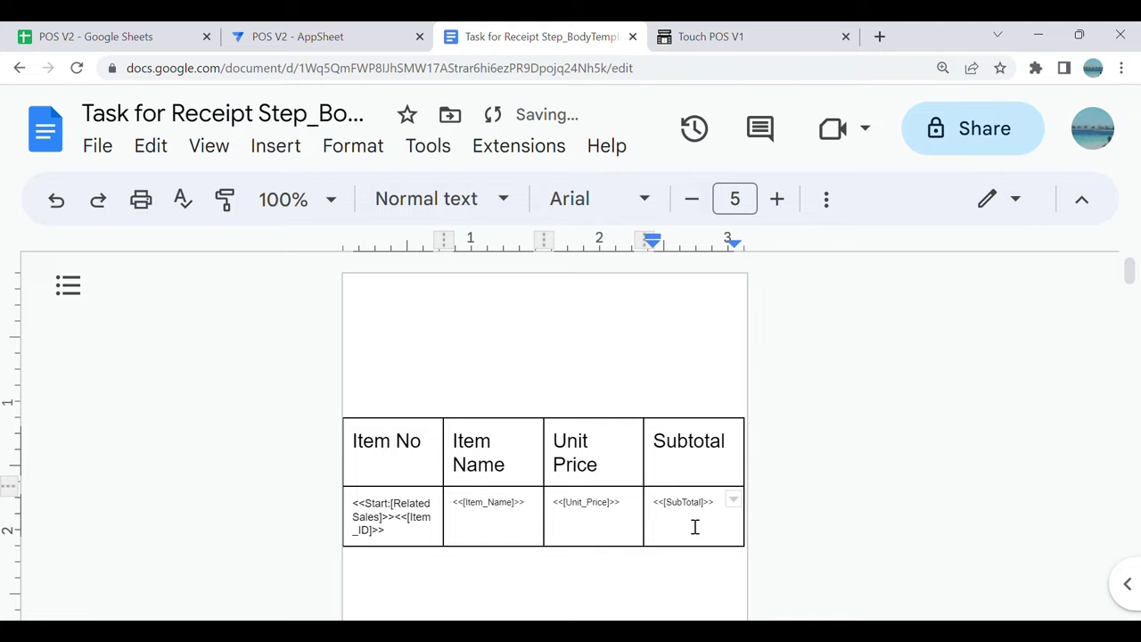
text(<<End>>)
click(755, 556)
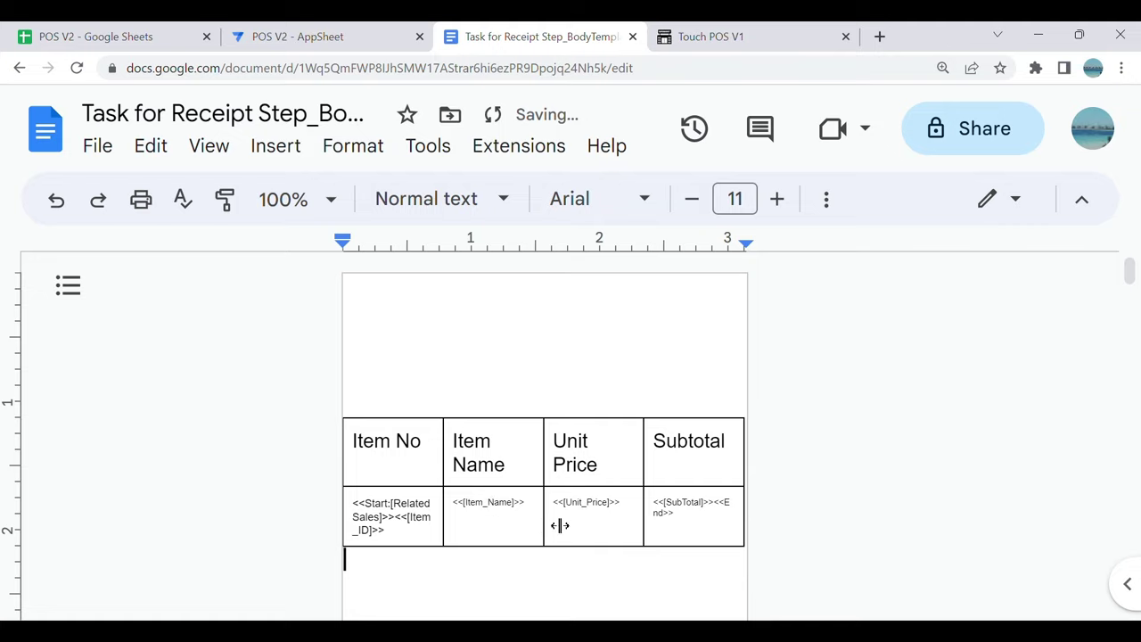
Step: Insert a 1 x 1 table below the sales table
scroll(464, 525, down, 1)
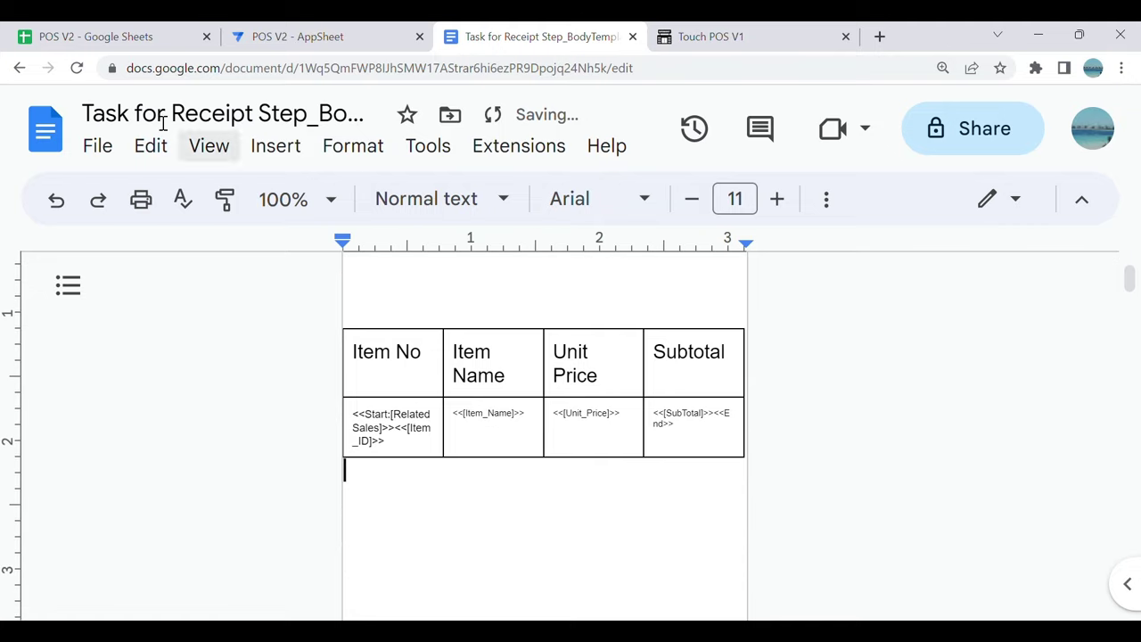
click(268, 149)
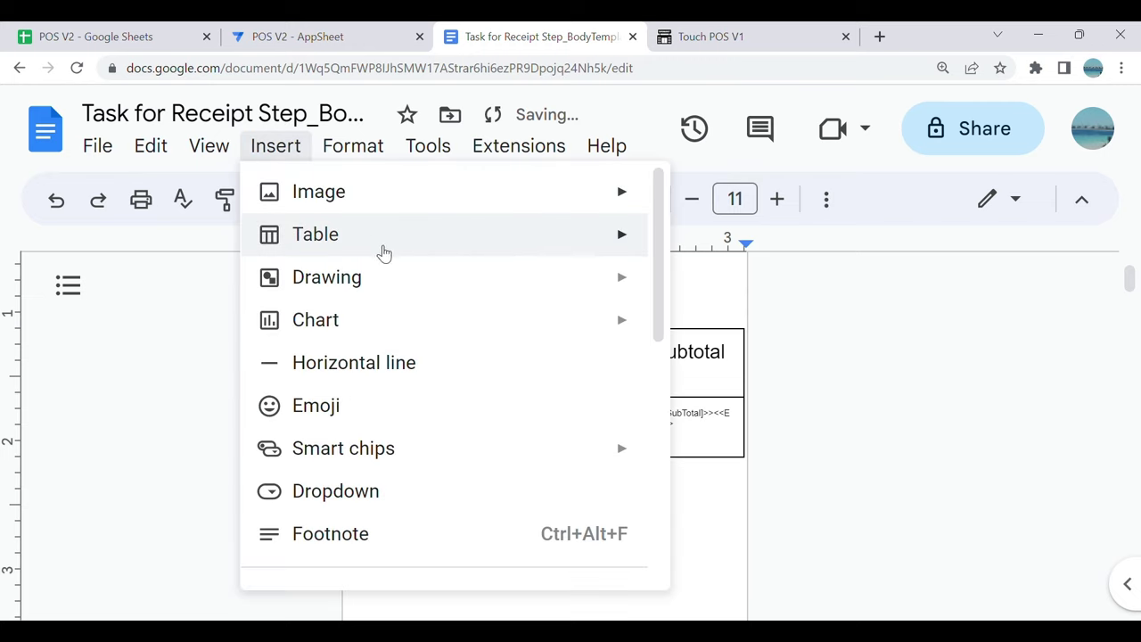
mouse_move(599, 242)
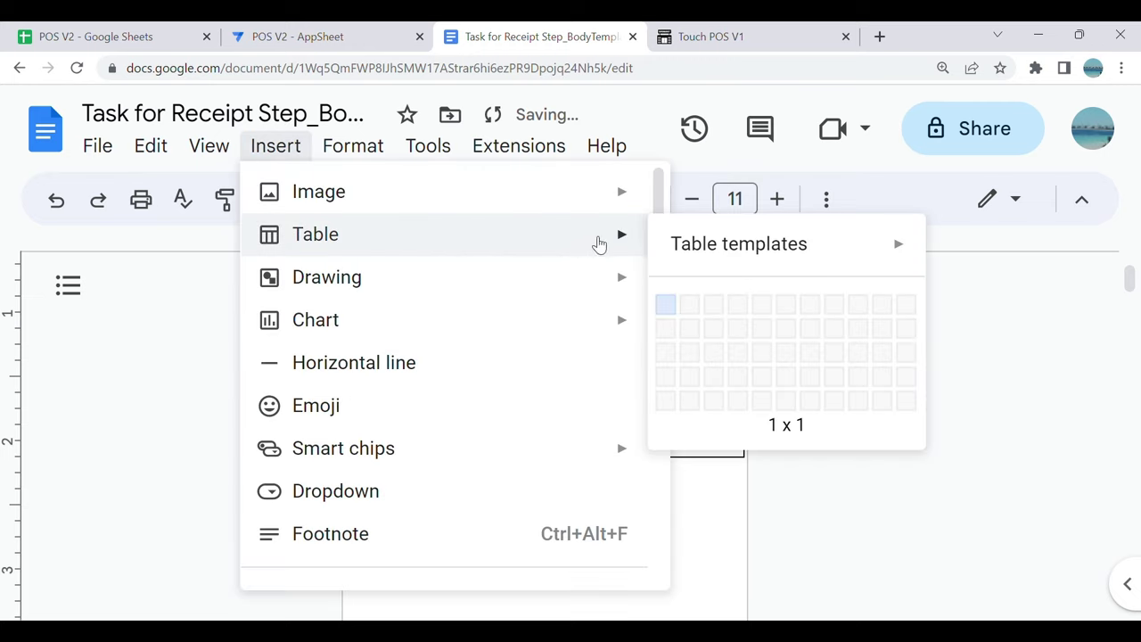
click(665, 305)
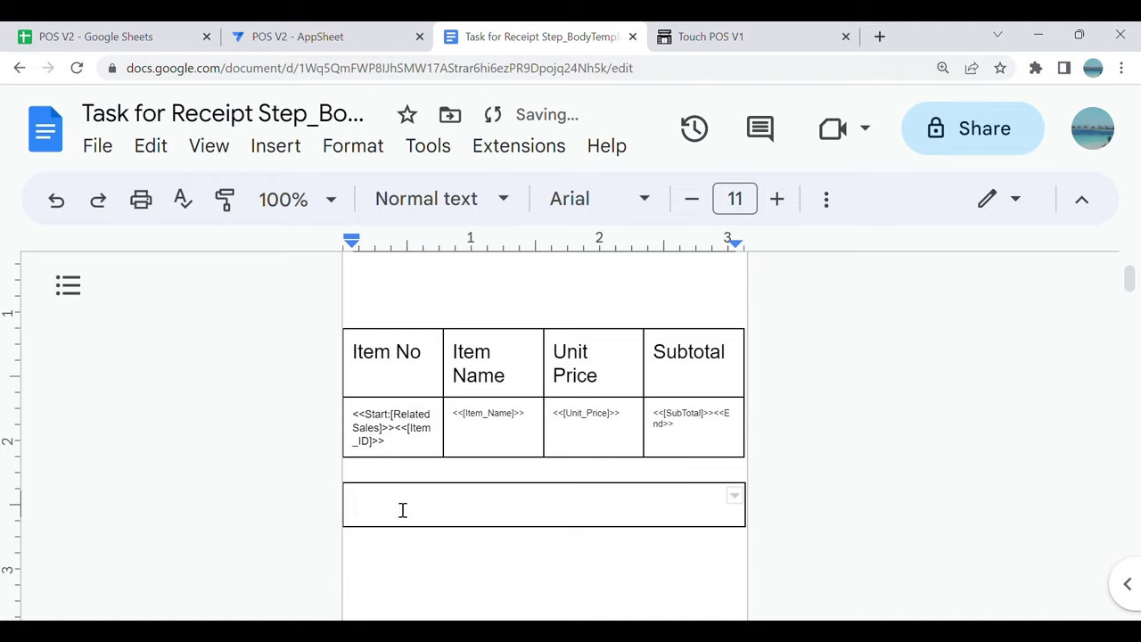
Step: Start the new table's cell with "<<", checking the Total_Sales column name among the Payments columns in AppSheet
text(<<Tota)
click(348, 34)
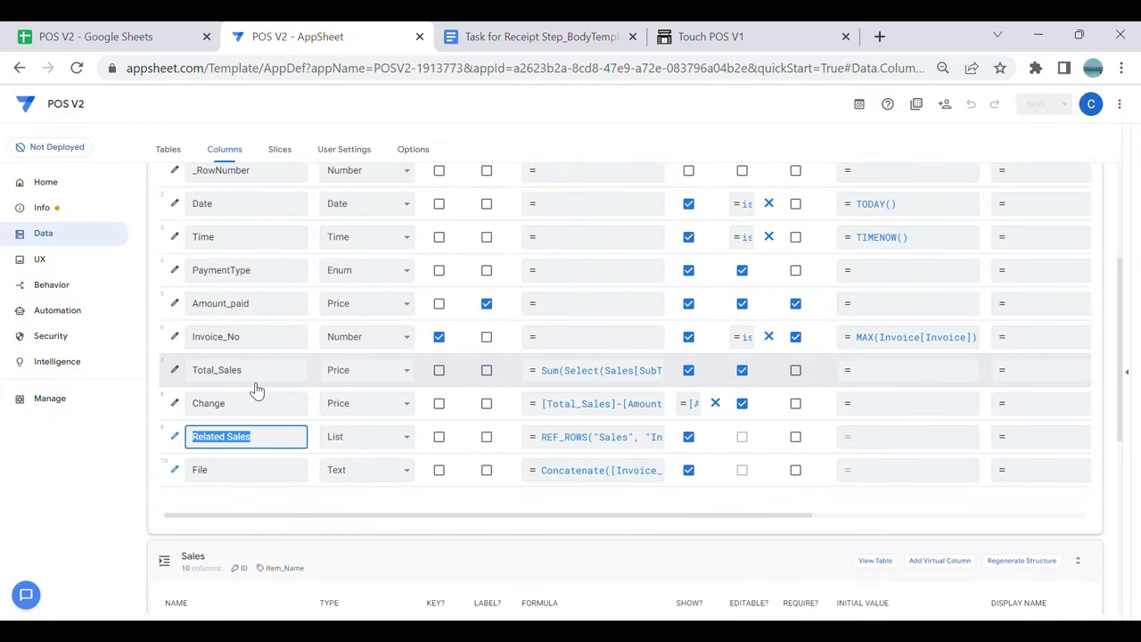
click(200, 373)
click(539, 36)
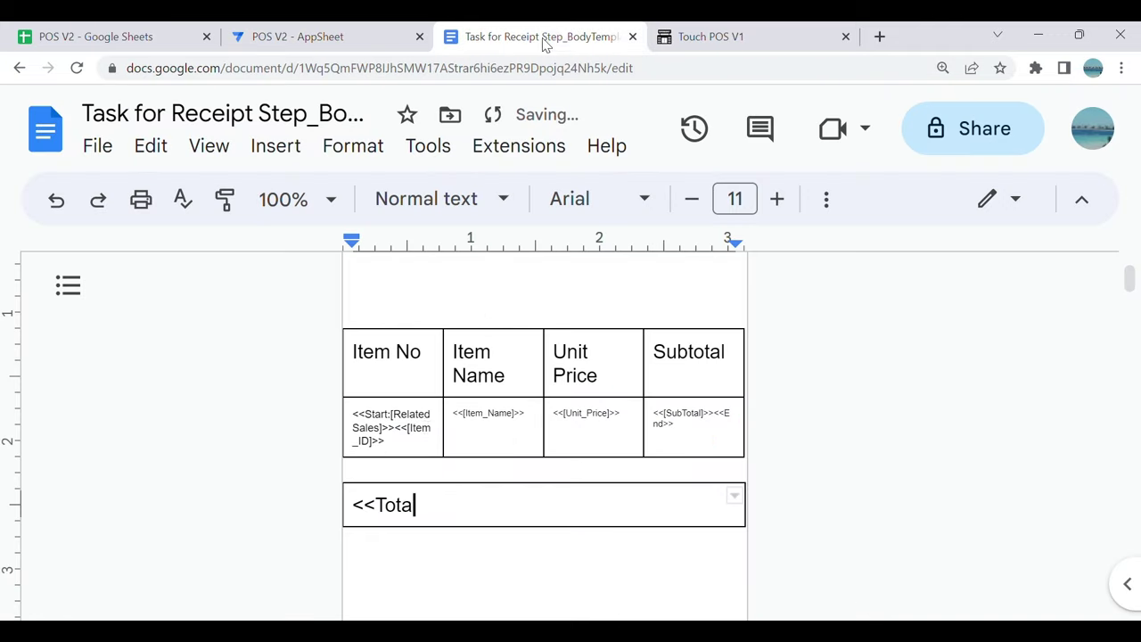
key(BackSpace)
key(BackSpace)
key(BackSpace)
key(BackSpace)
click(421, 465)
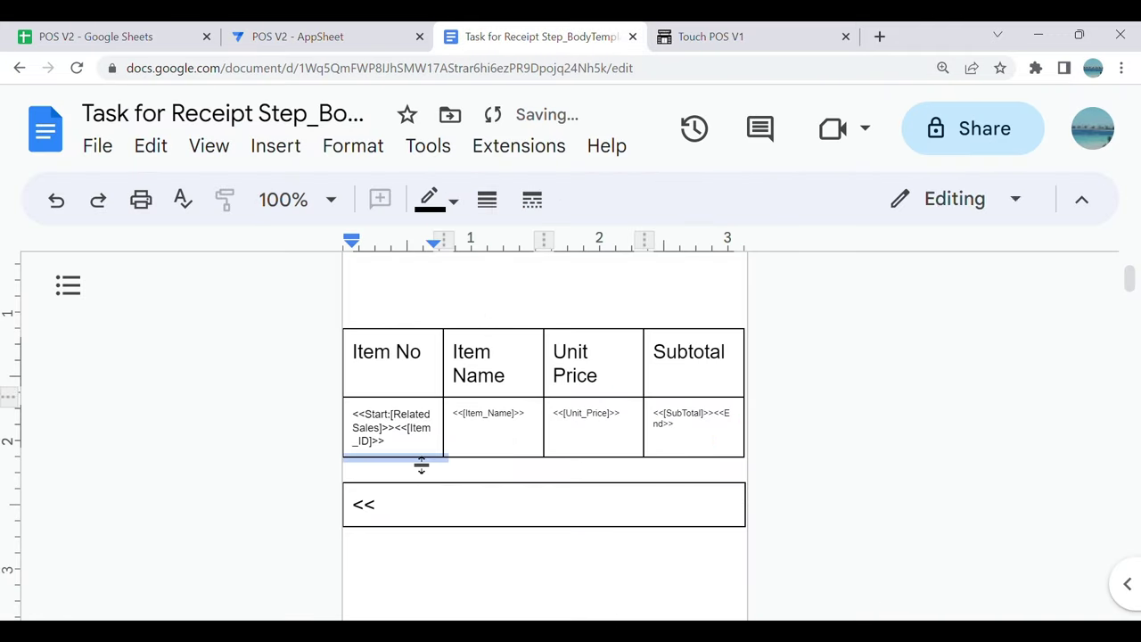
text([Total_Sales)
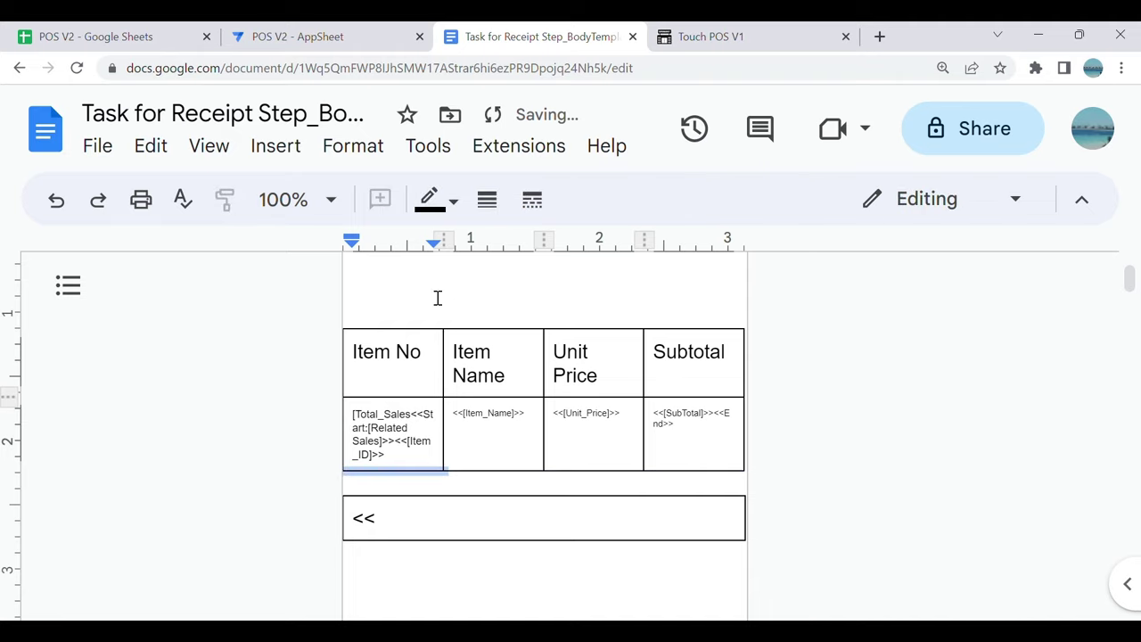
click(55, 199)
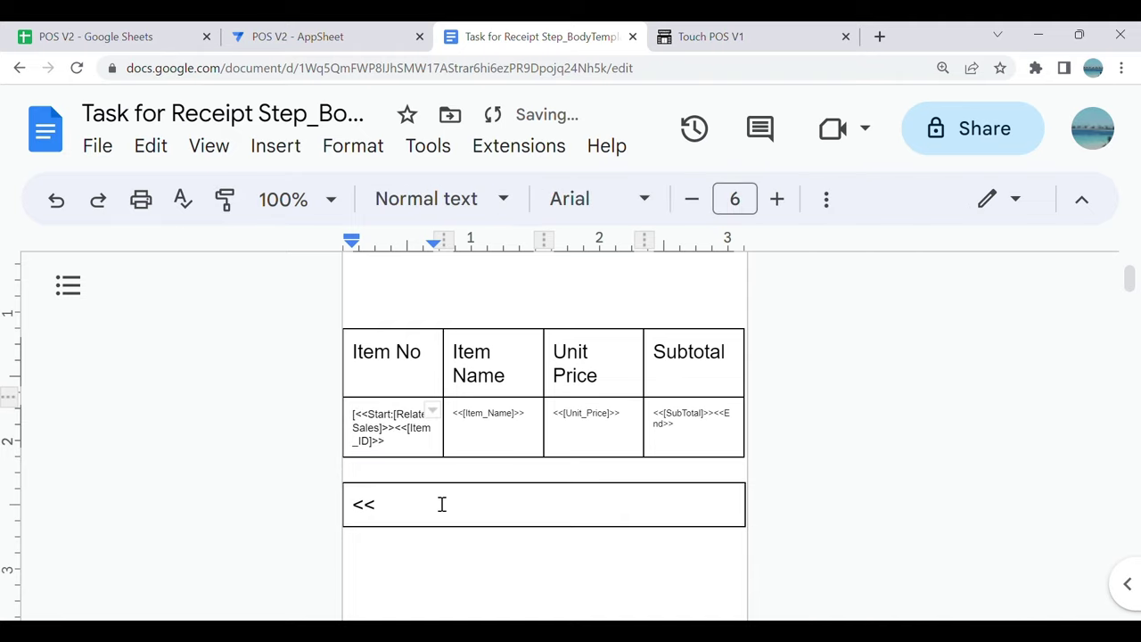
click(55, 199)
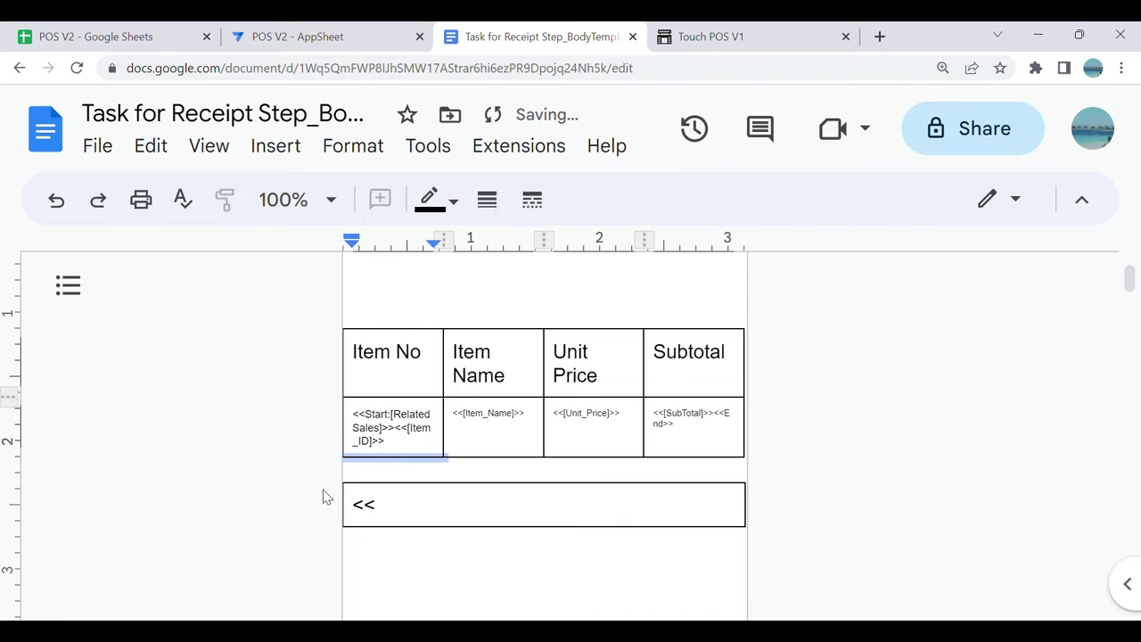
Step: Complete the expression in the single-cell table so it reads "<<[Total_Sales]>>"
click(403, 512)
text([)
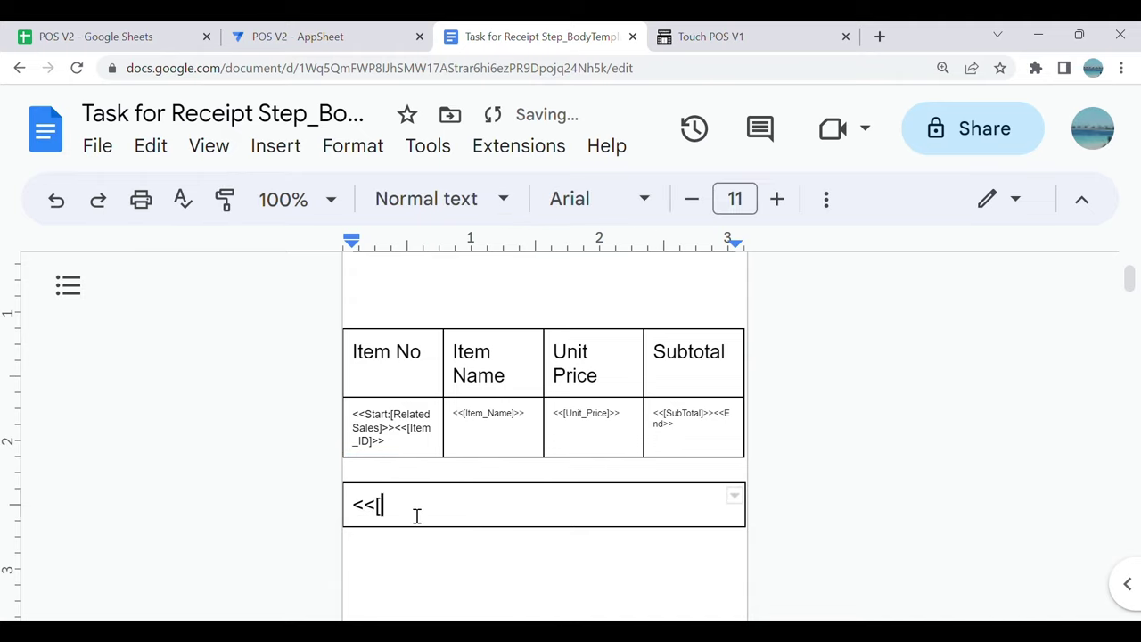
text(Total_Sales]>>)
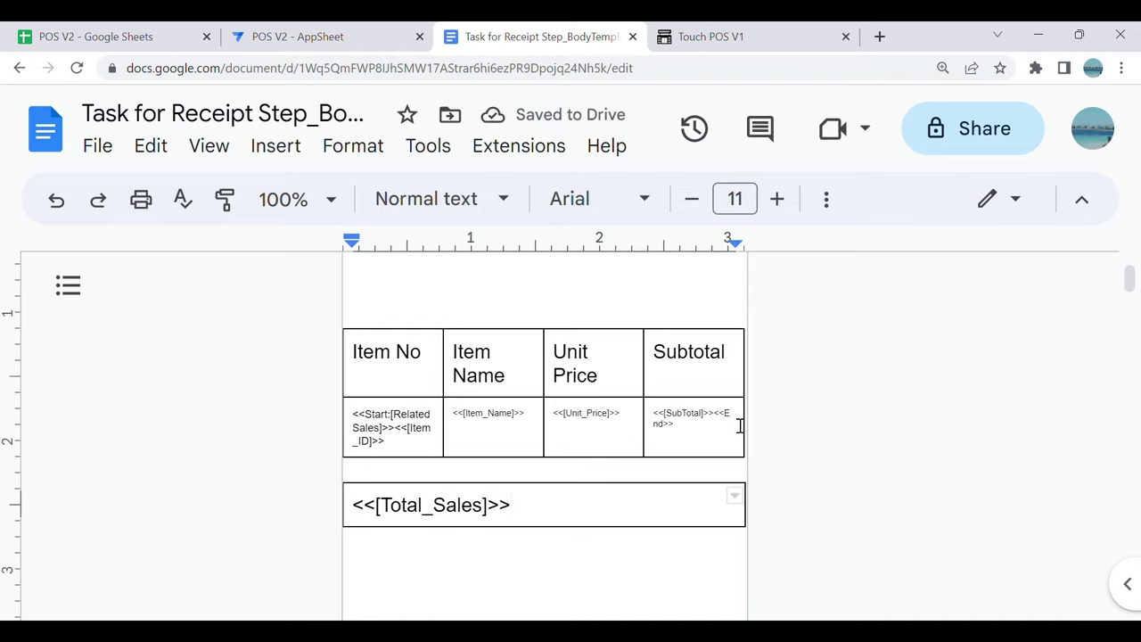
click(620, 564)
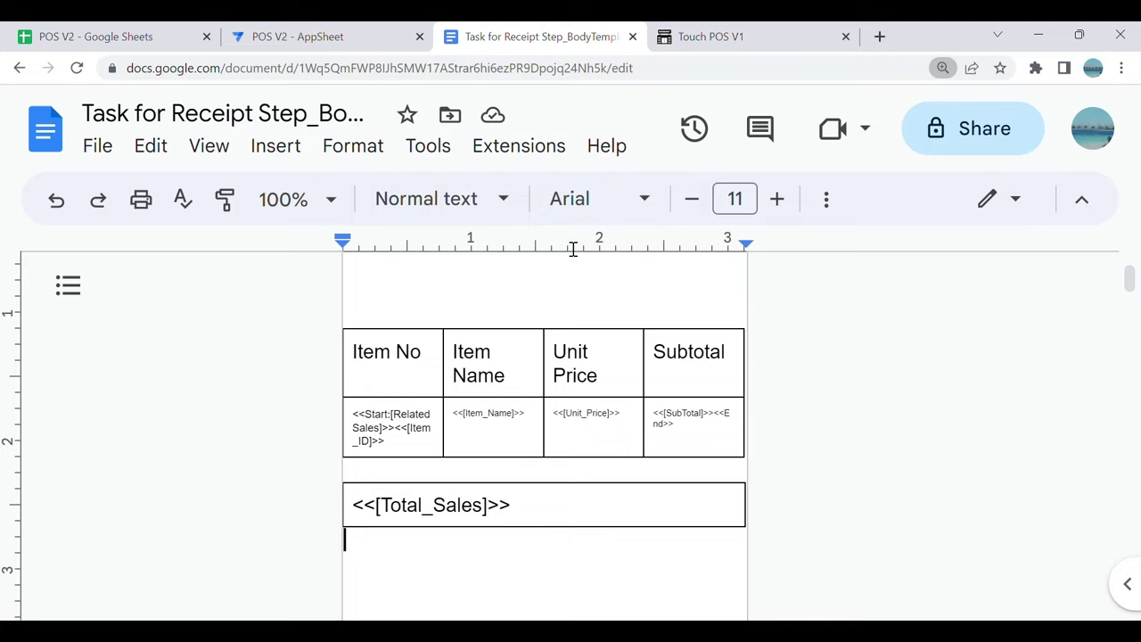
key(ctrl+minus)
key(ctrl+minus)
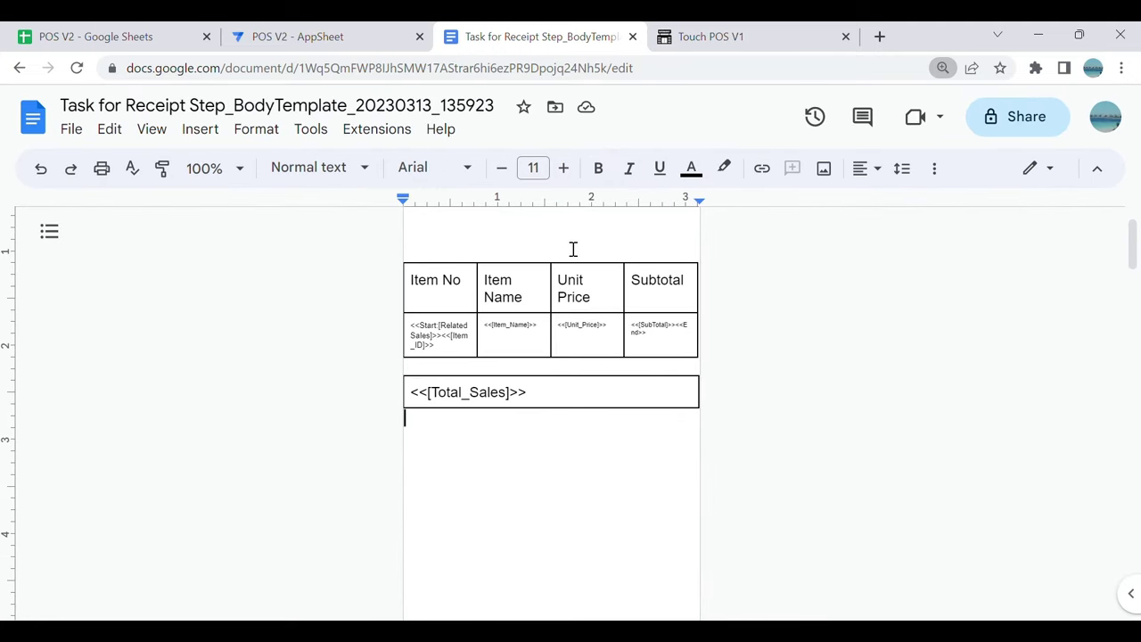
key(ctrl+minus)
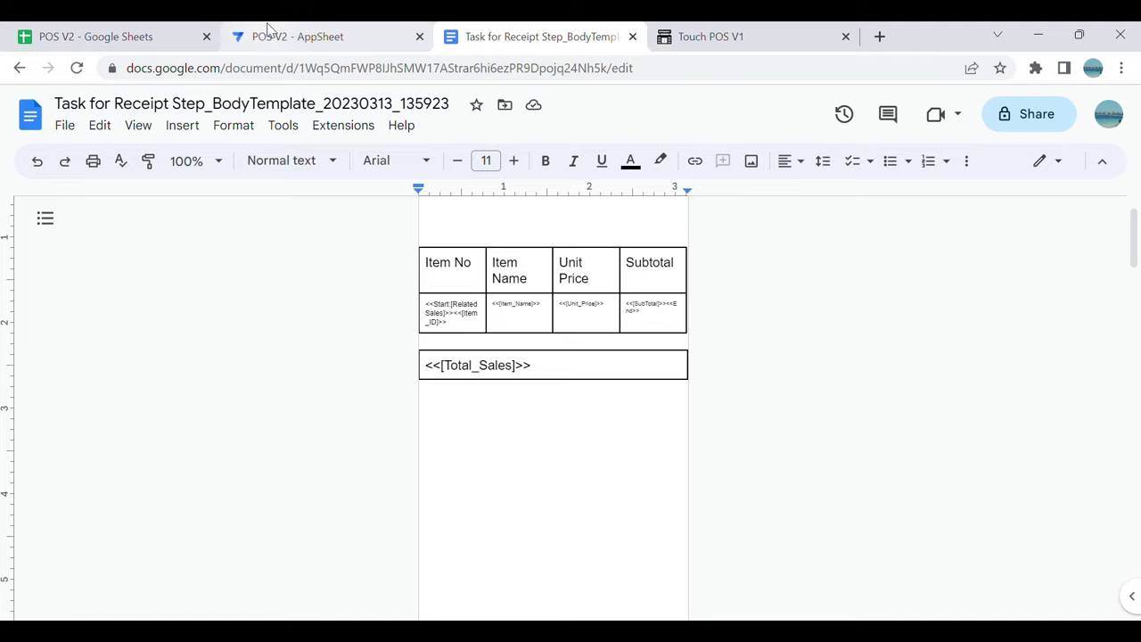
key(ctrl+plus)
key(ctrl+plus)
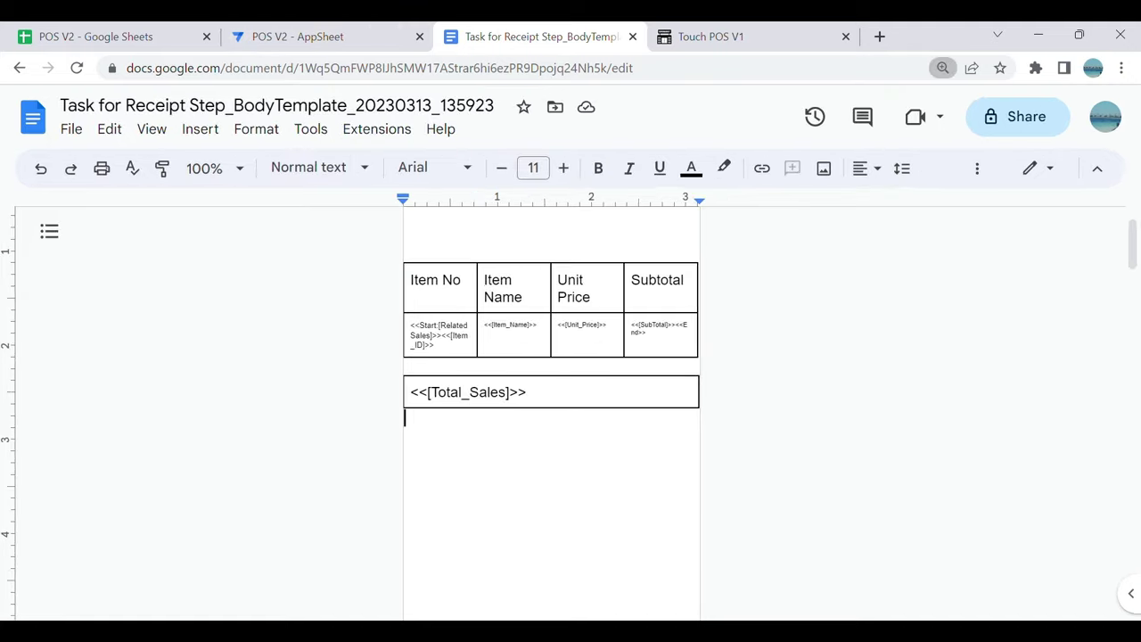
key(ctrl+plus)
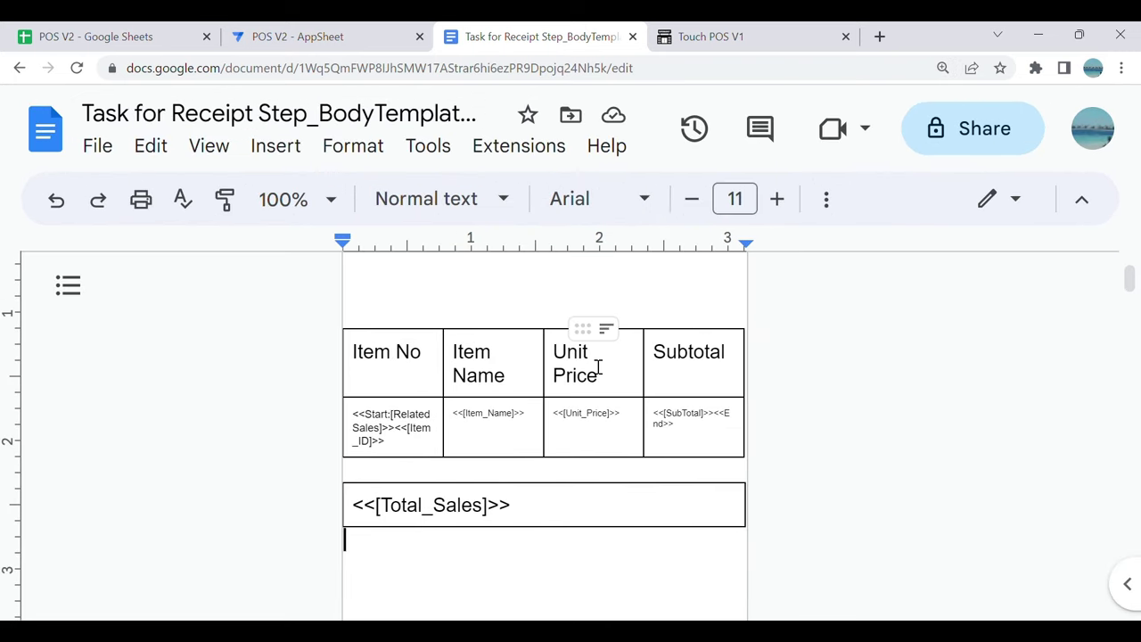
key(ctrl+minus)
key(ctrl+minus)
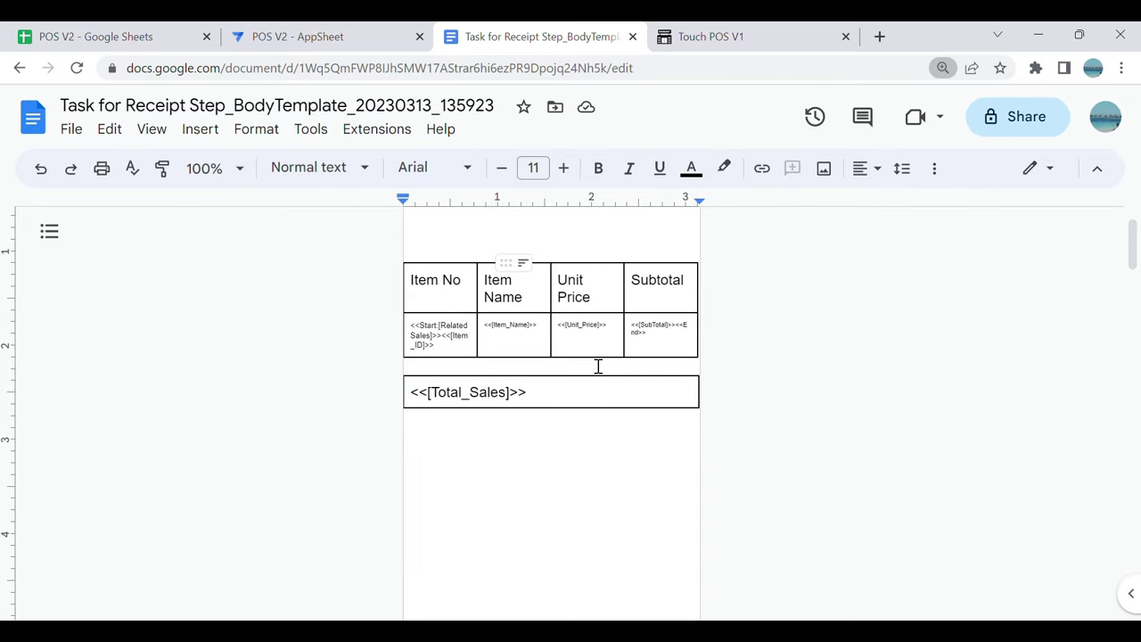
key(ctrl+minus)
Step: Switch to the POS V2 editor in AppSheet and run a test of the Receipt bot
click(301, 40)
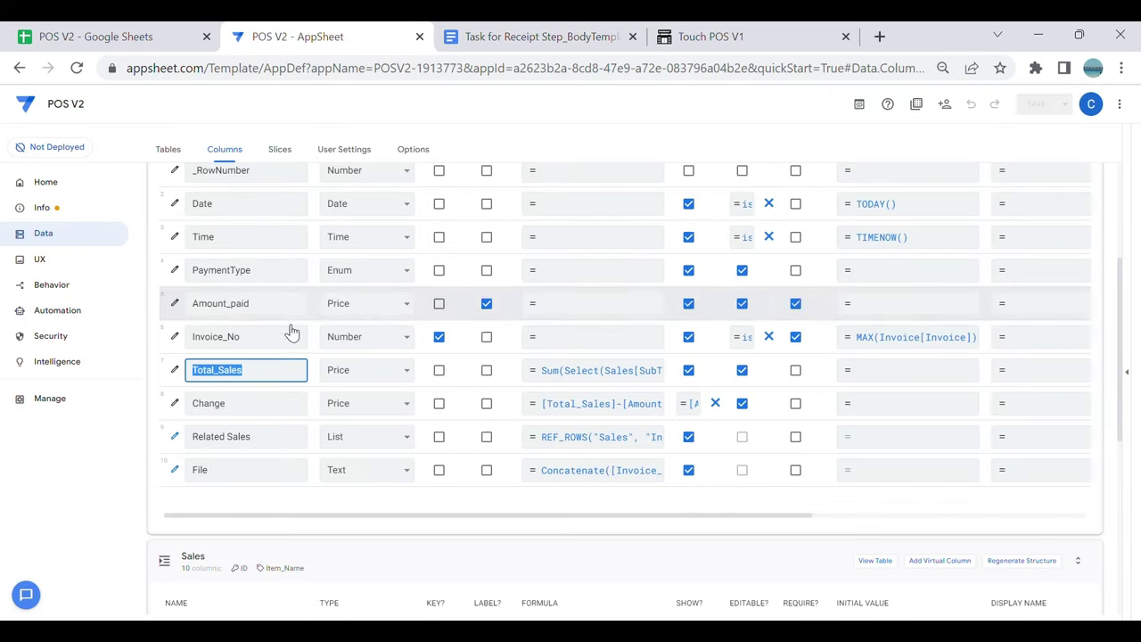
click(86, 319)
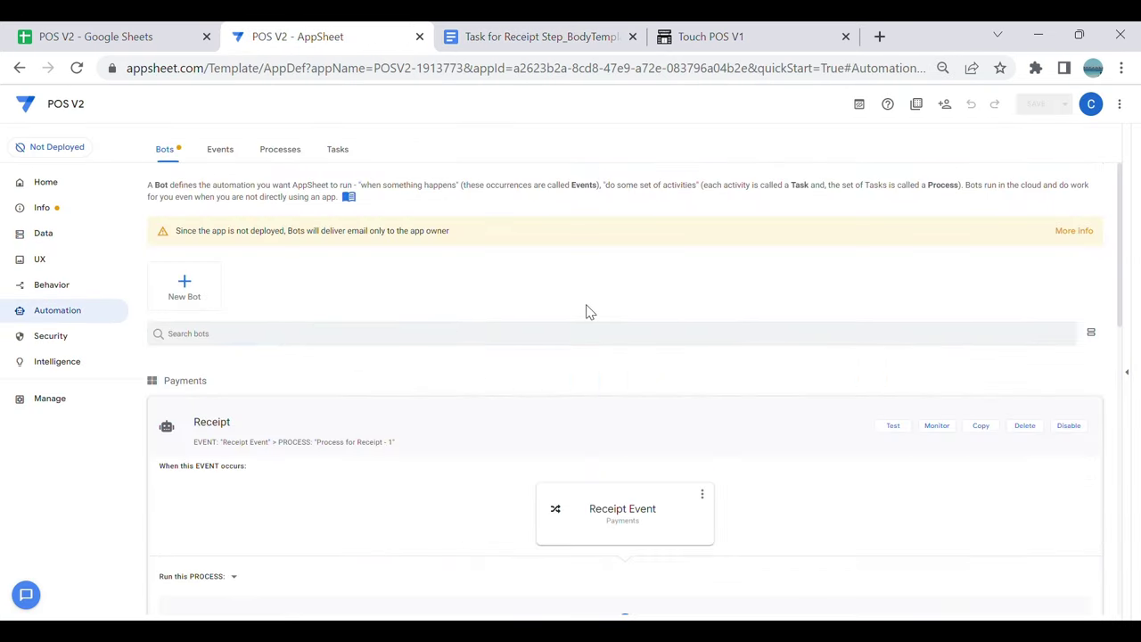
click(893, 427)
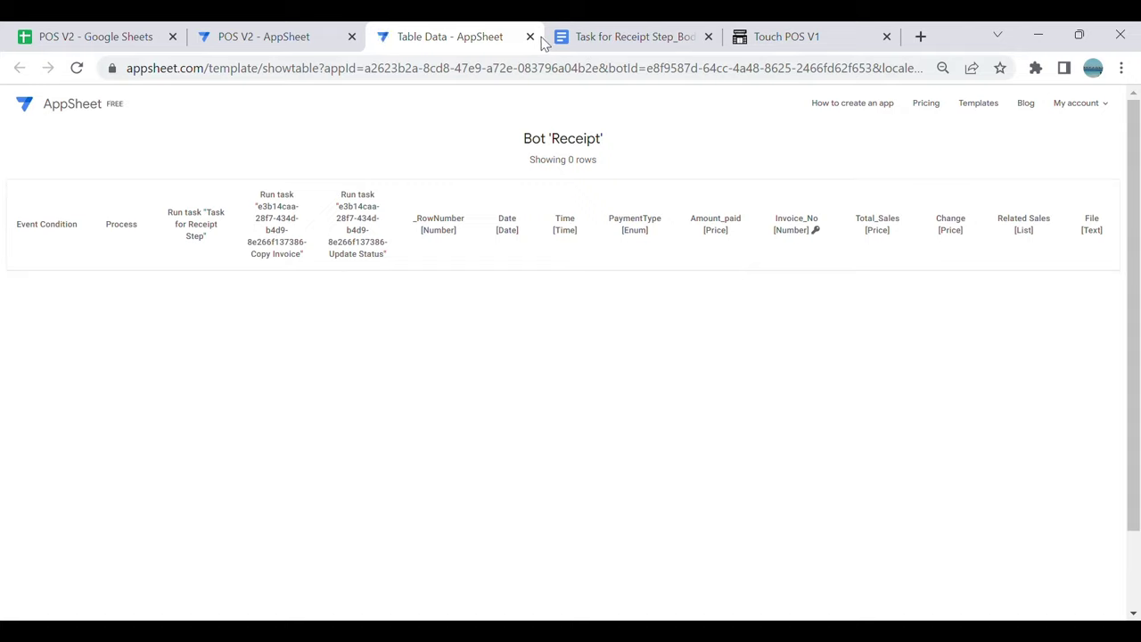
Step: Return from the bot test to the POS V2 editor and show the app preview beside the data tables
click(295, 29)
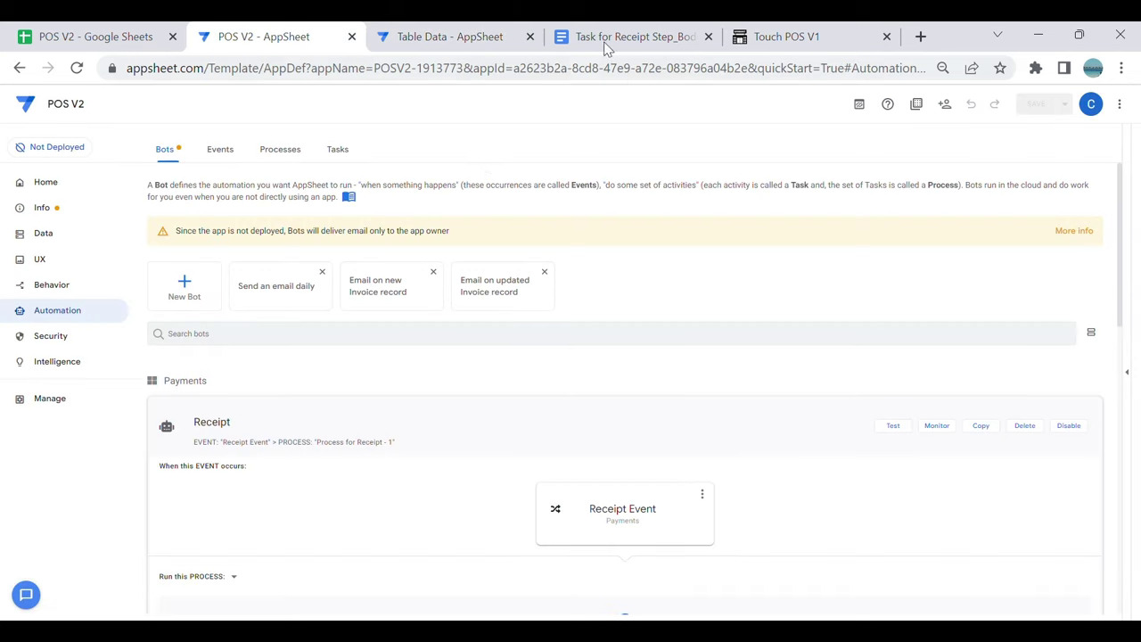
click(34, 243)
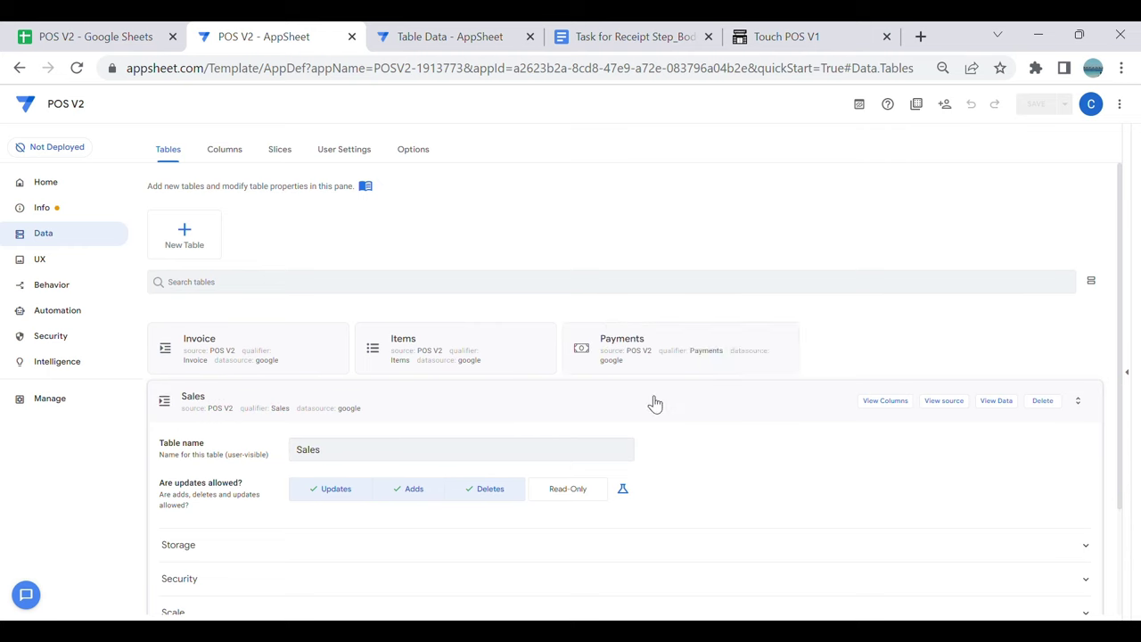
click(1126, 372)
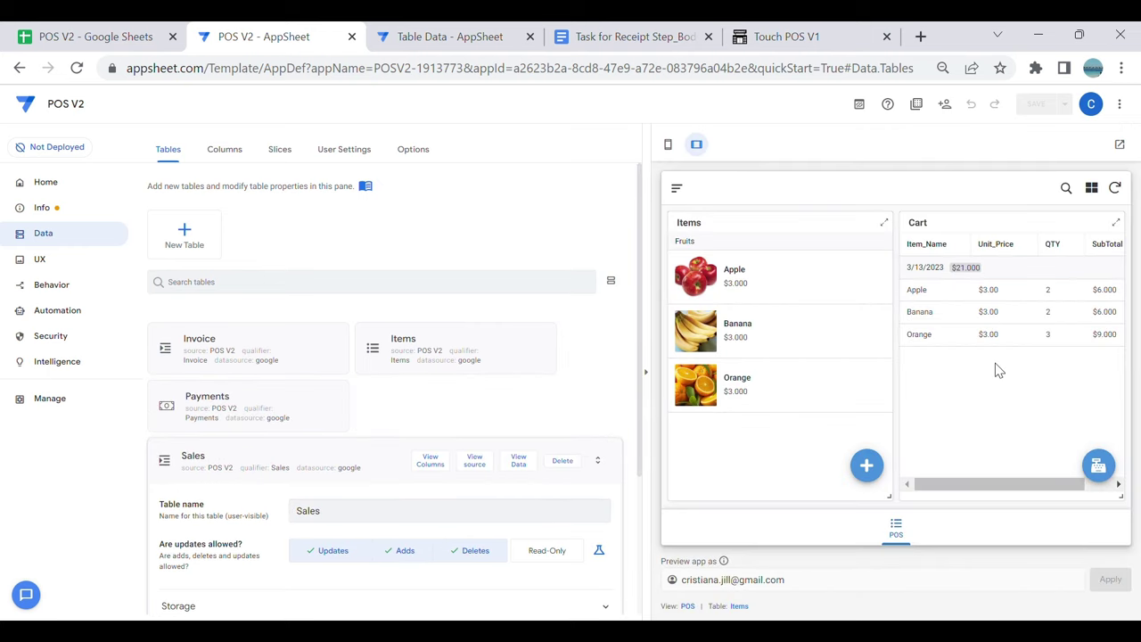
click(105, 37)
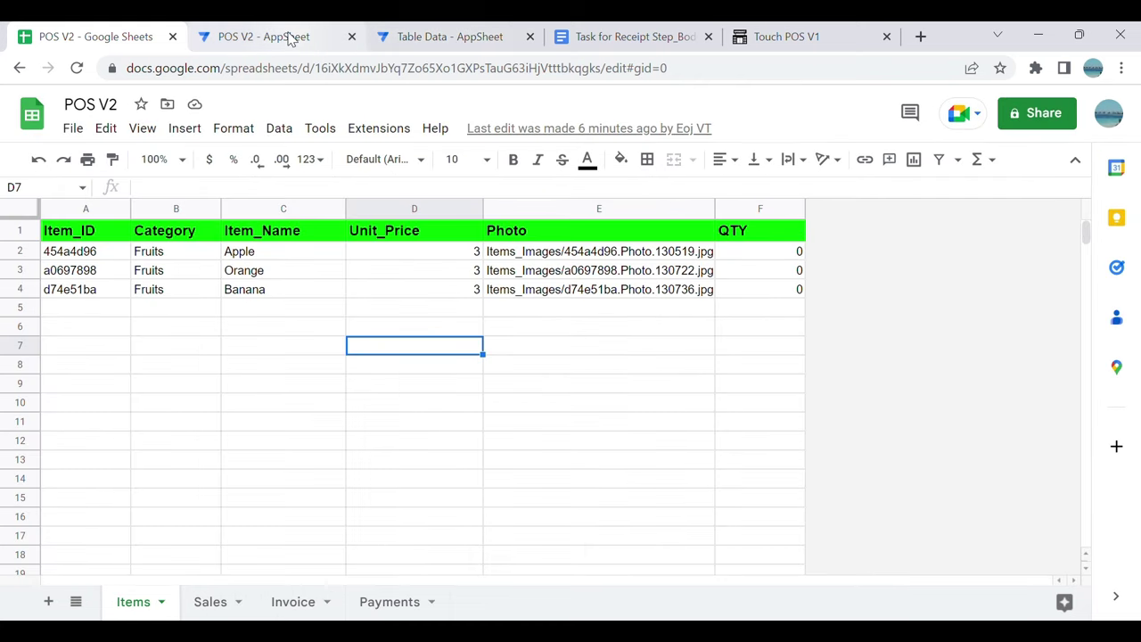
click(294, 37)
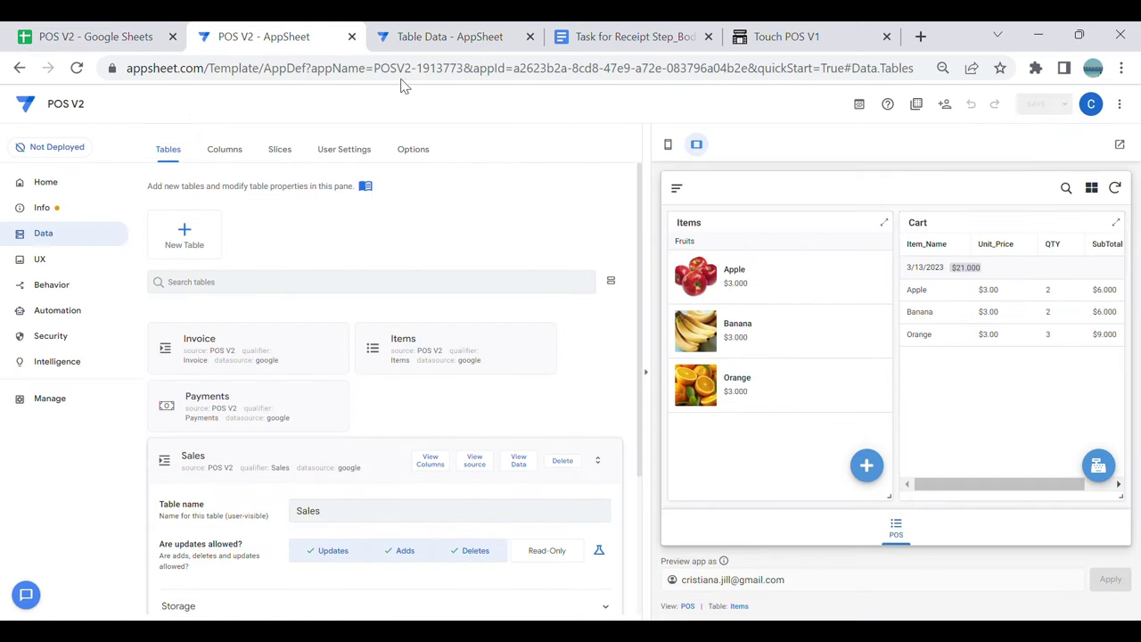
Step: Start a payment for the cart in the app preview, set PaymentType to Cash and review the related sales entries
click(1101, 472)
click(955, 383)
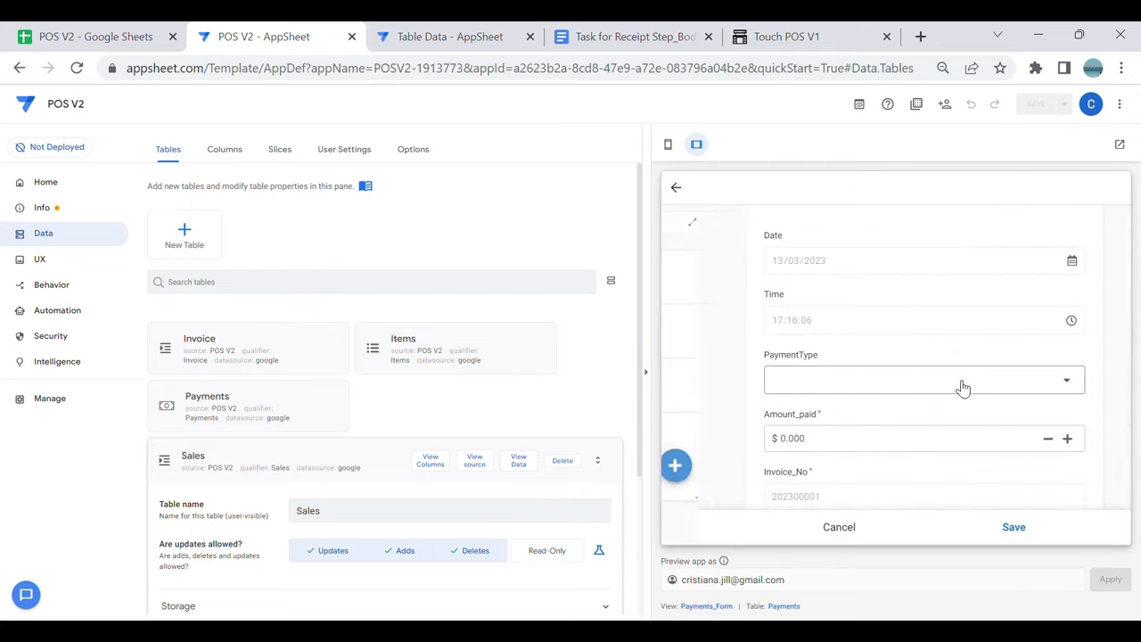
click(954, 392)
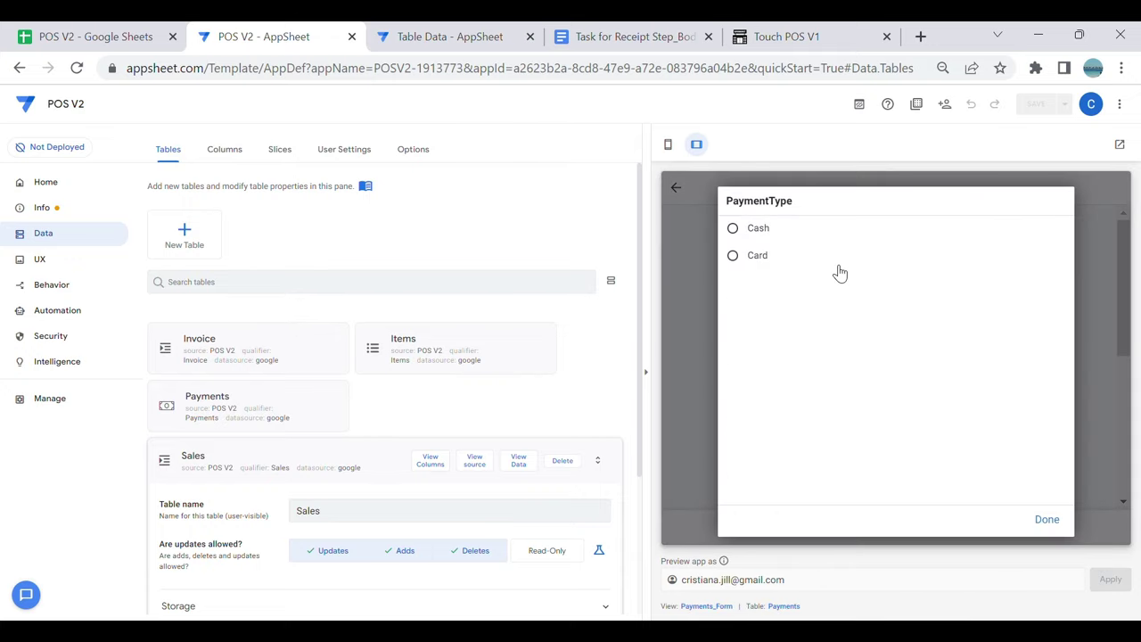
click(838, 230)
scroll(851, 337, down, 1)
scroll(851, 337, down, 1)
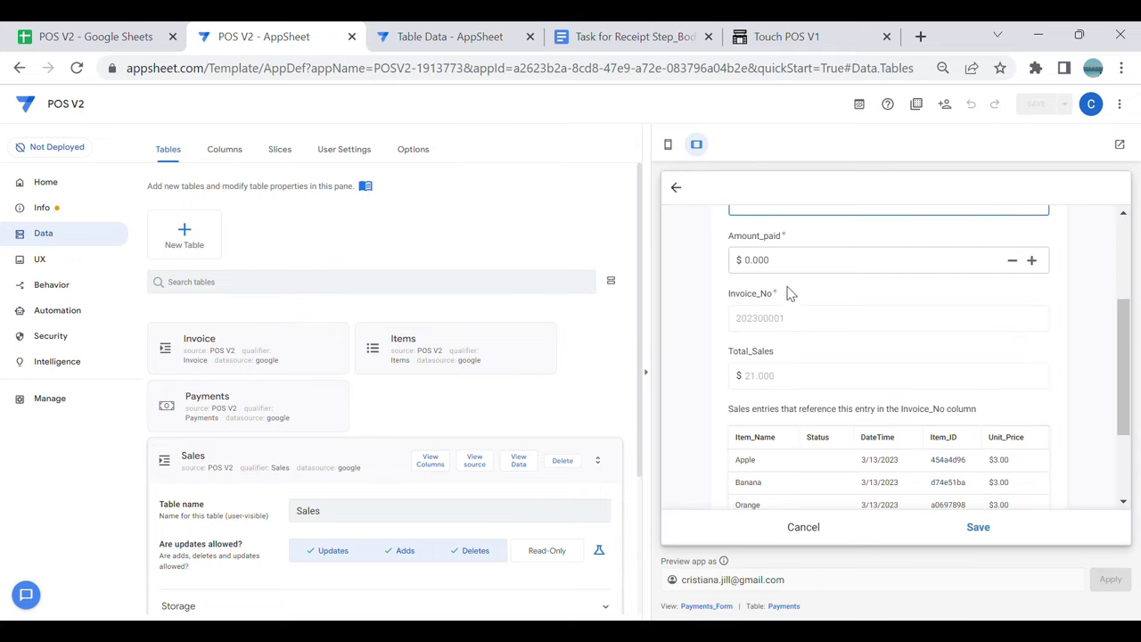
scroll(857, 436, down, 1)
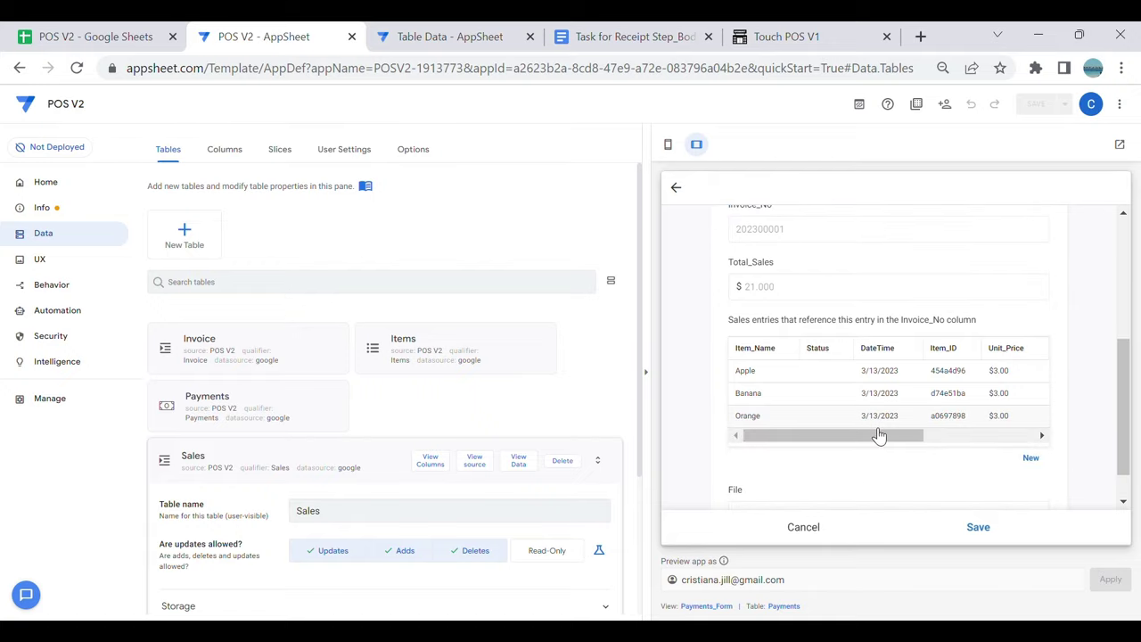
scroll(879, 435, right, 1)
scroll(878, 435, left, 2)
scroll(802, 335, up, 1)
scroll(778, 339, up, 1)
Step: Try 20 as the Amount_paid, and replace it with an amount $4 above Total_Sales
click(818, 357)
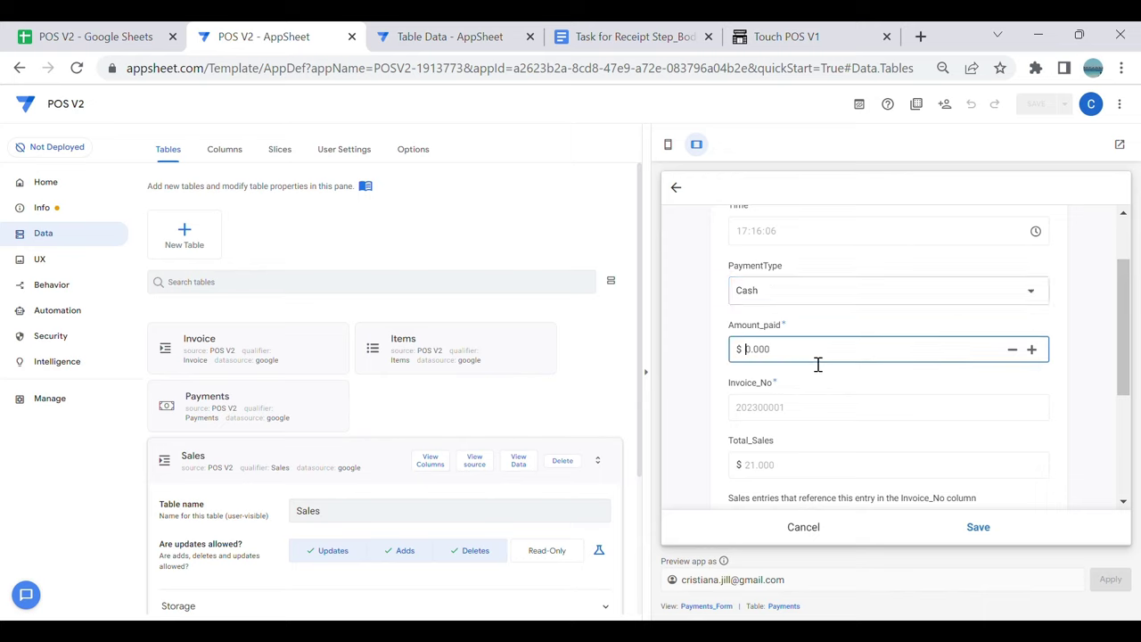
click(816, 387)
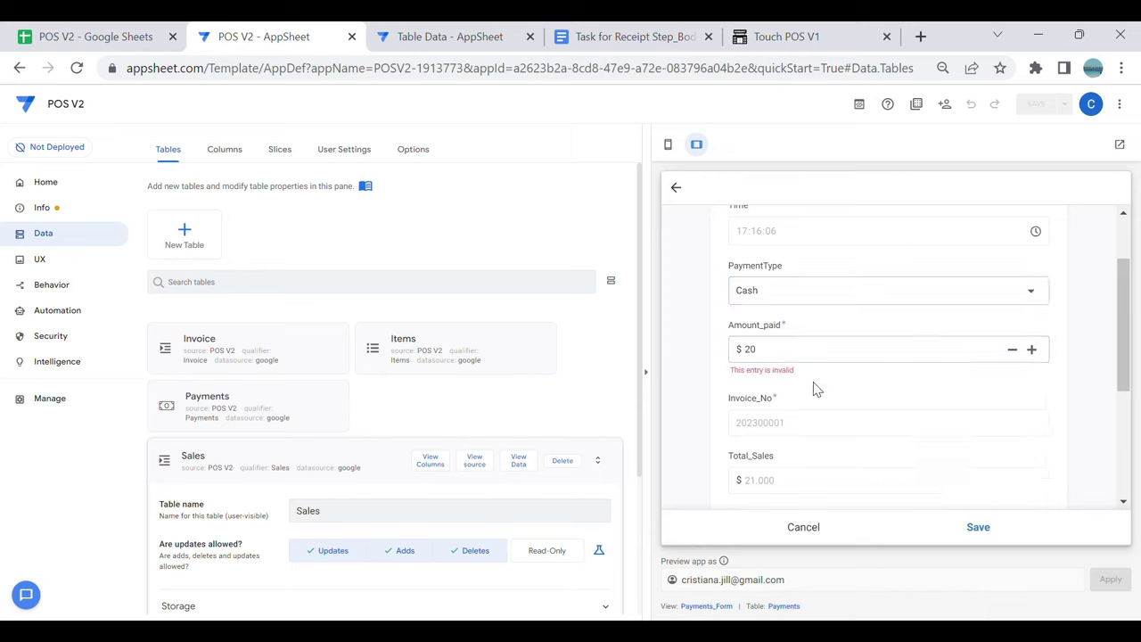
click(792, 360)
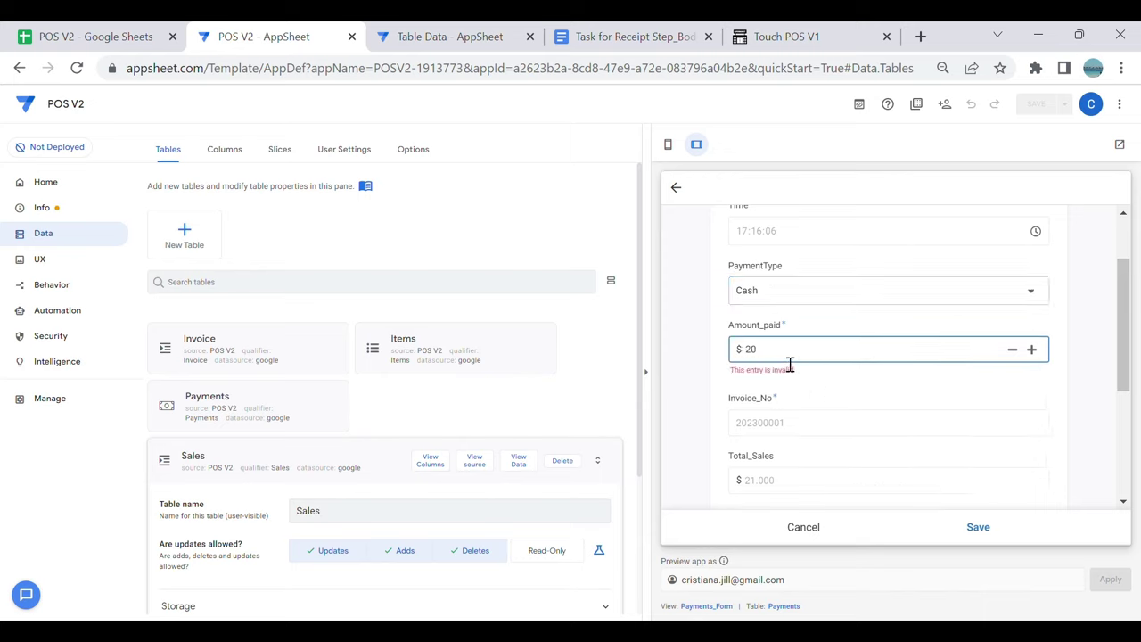
scroll(859, 392, down, 3)
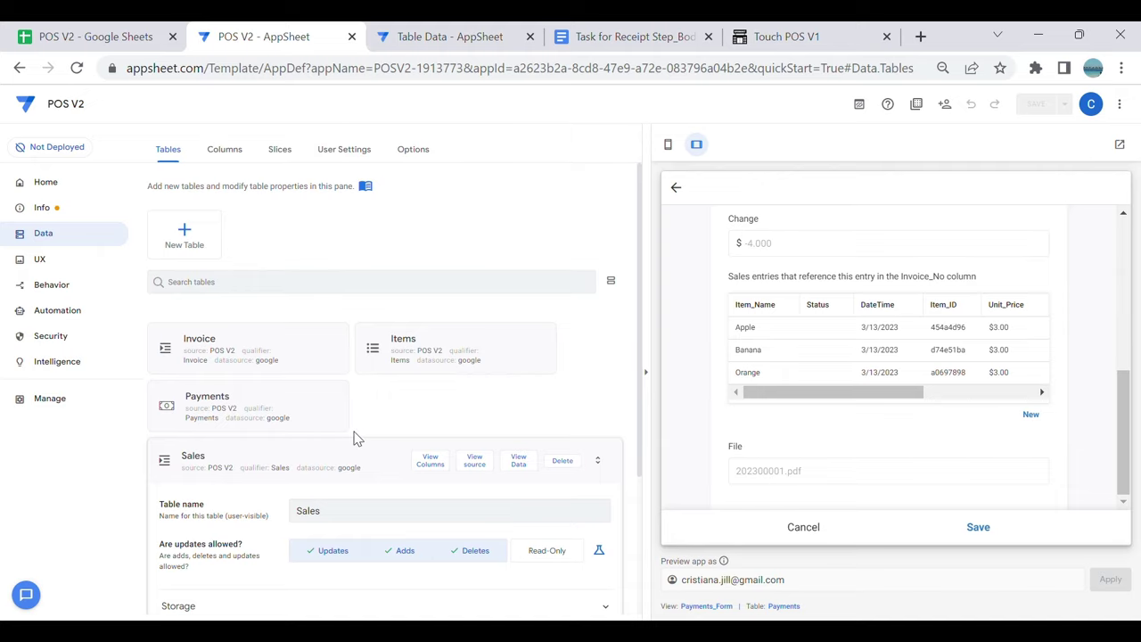
Step: Open the columns of the Payments table and turn off Show for the File column
click(312, 414)
click(433, 197)
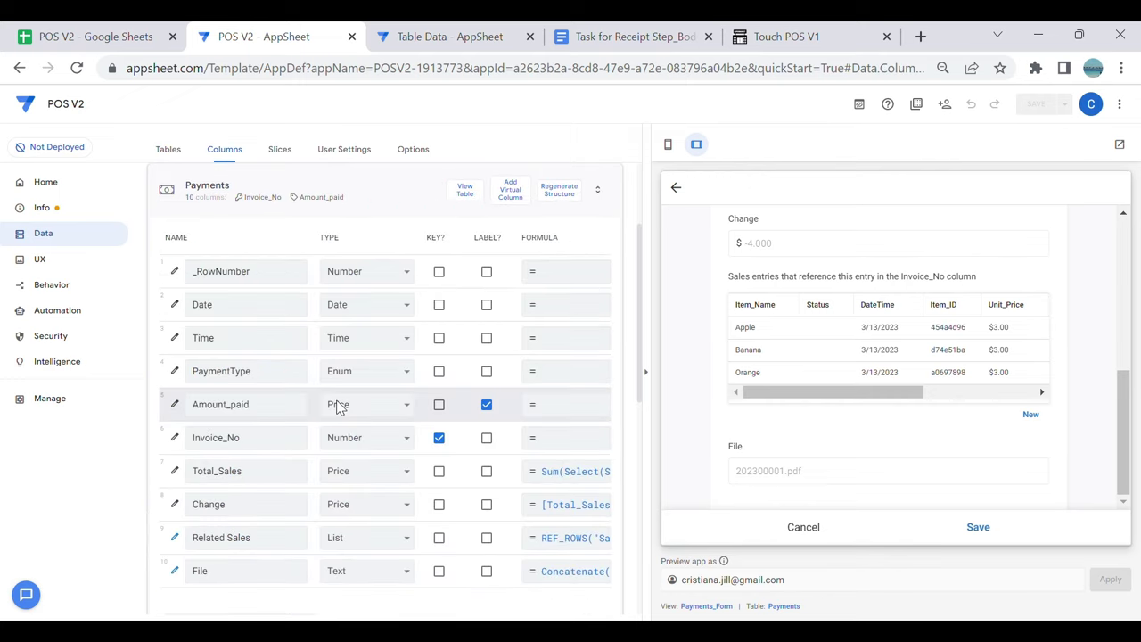
scroll(614, 481, down, 1)
scroll(535, 486, down, 3)
scroll(369, 451, right, 5)
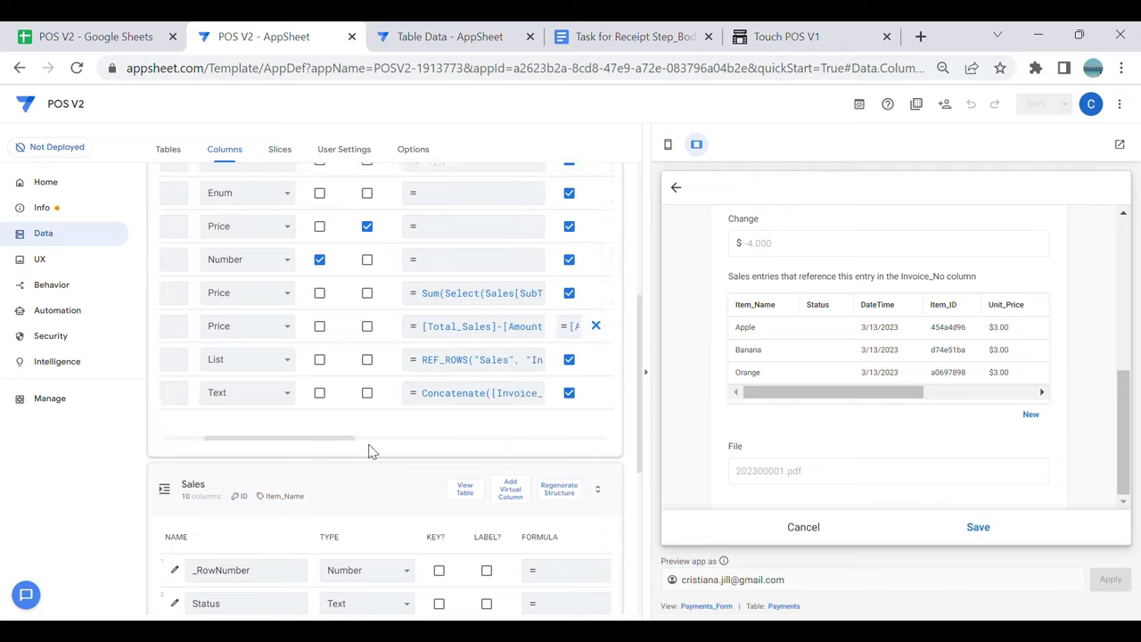
click(337, 393)
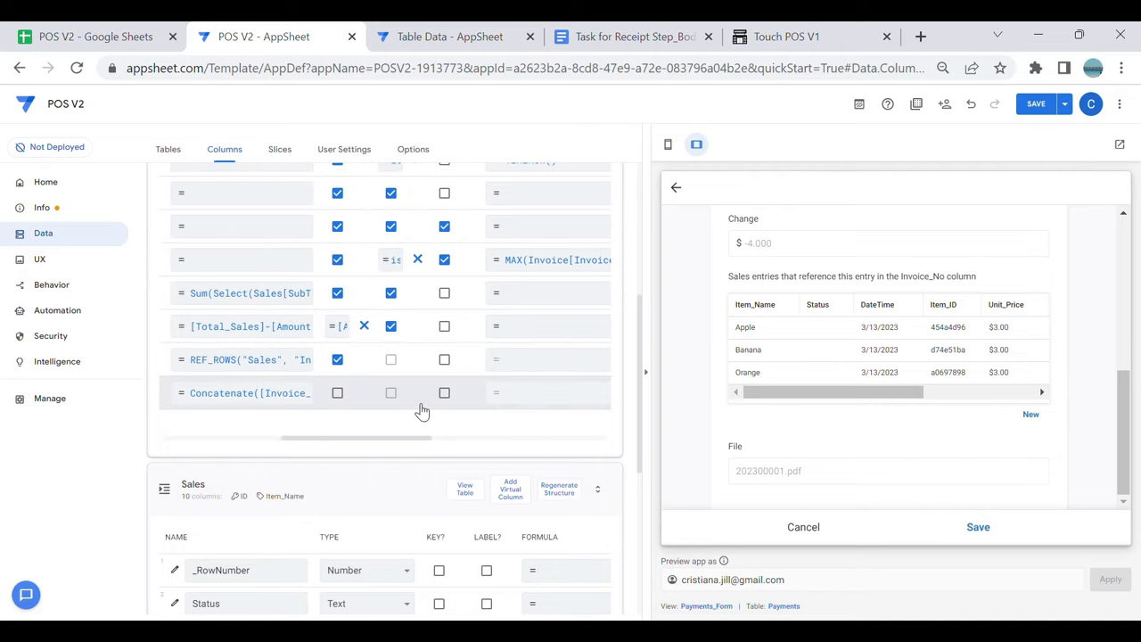
Step: Save the cash payment in the app preview and save the app's changes
click(980, 528)
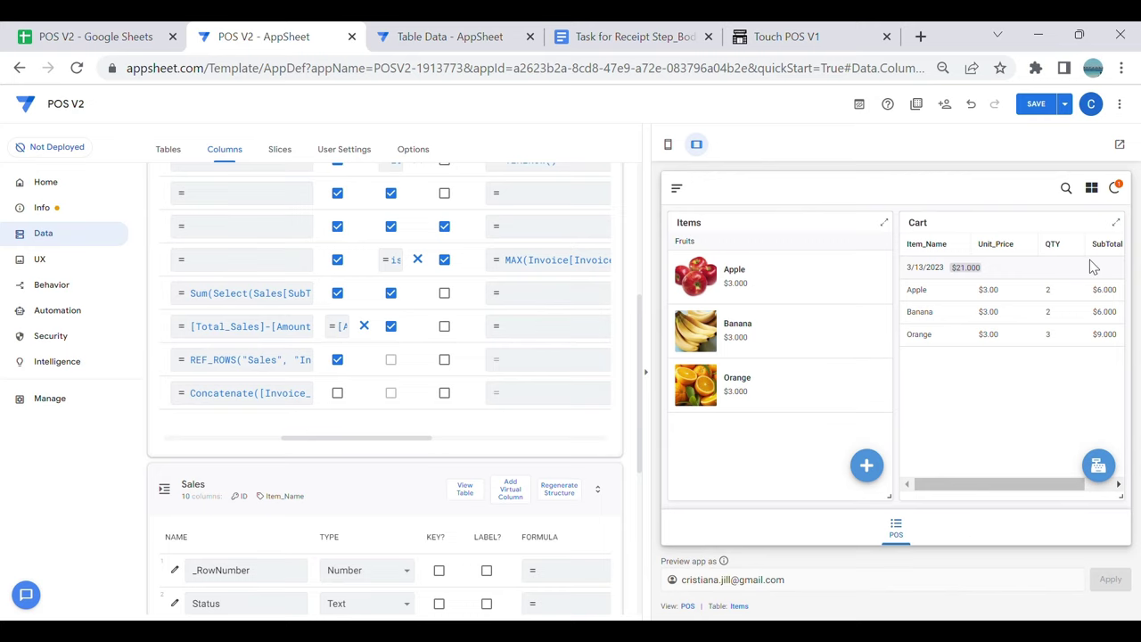
click(1048, 113)
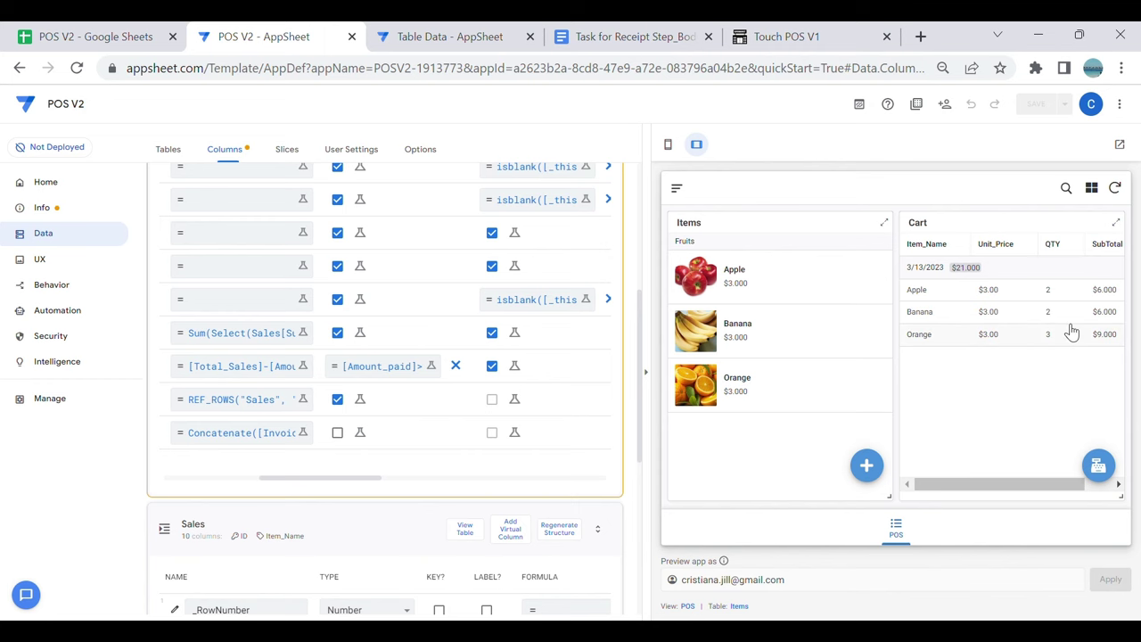
Step: Check the Status of the Apple, Banana and Orange rows on the Sales sheet in Google Sheets
click(89, 36)
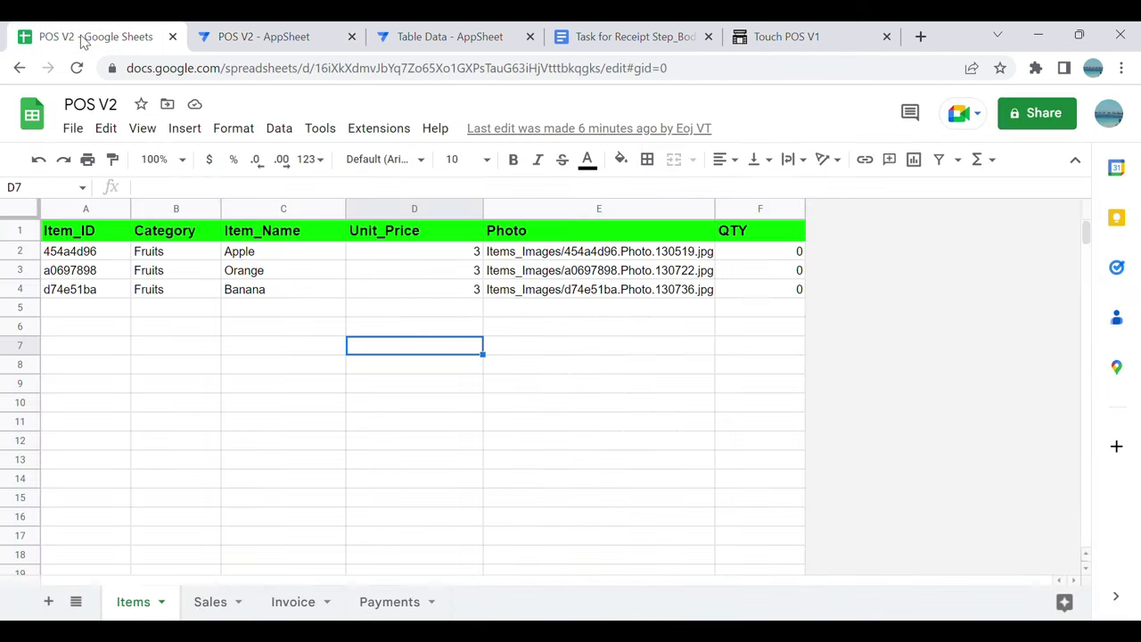
click(214, 604)
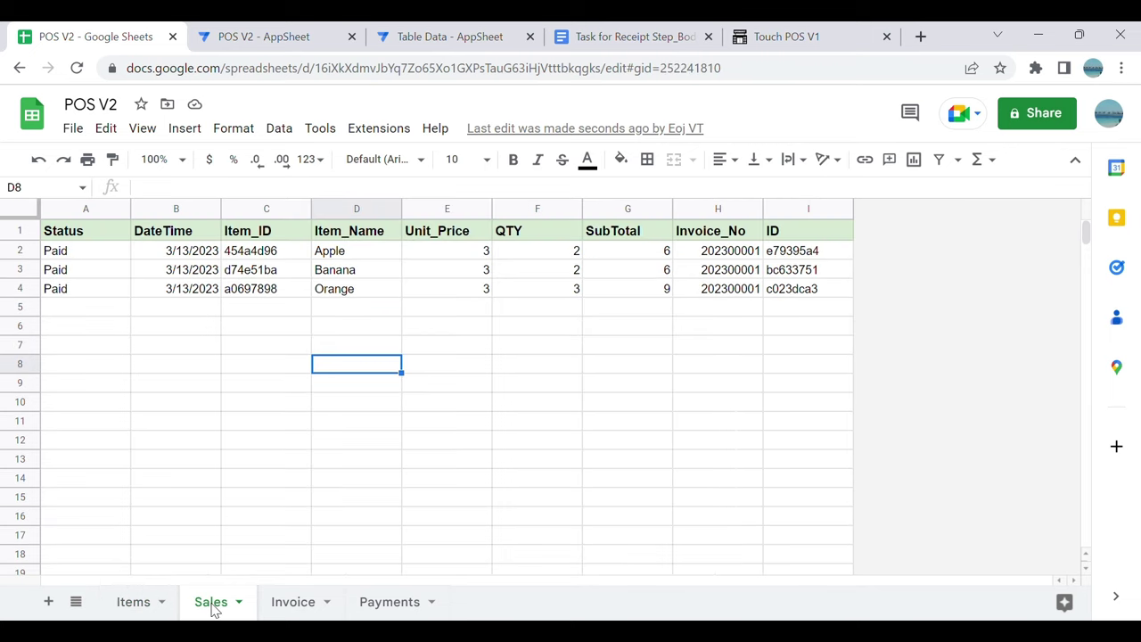
click(75, 254)
click(77, 276)
click(81, 296)
click(80, 254)
click(91, 272)
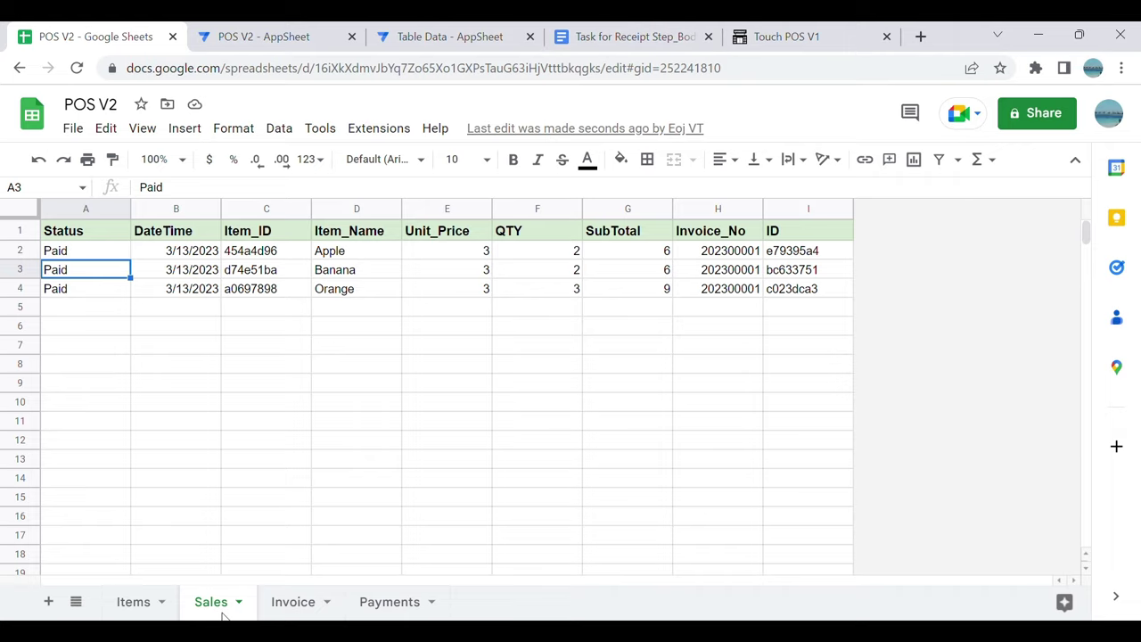
Step: Check the invoice numbers on the Invoice sheet and the QTY values of the three fruits on the Items sheet
click(290, 606)
click(109, 254)
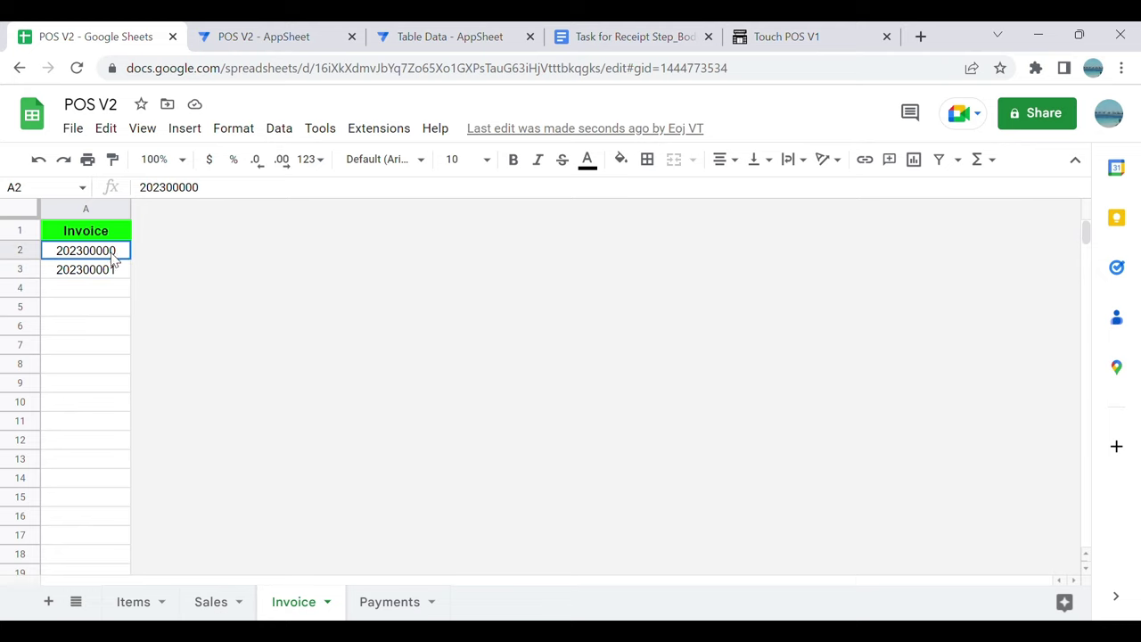
click(103, 271)
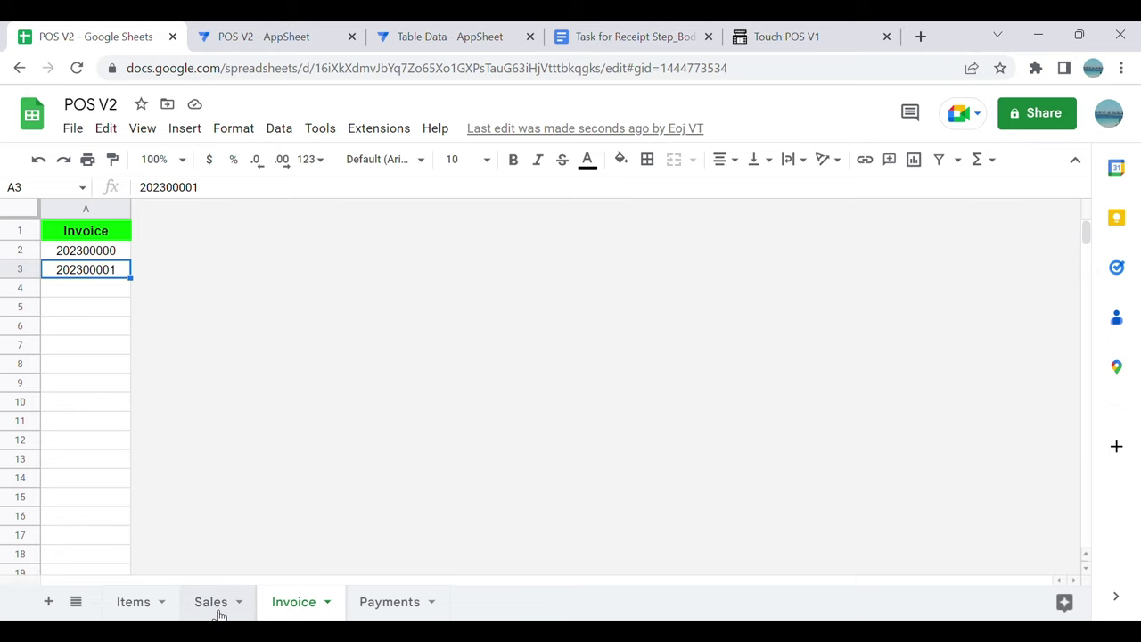
click(162, 606)
click(763, 254)
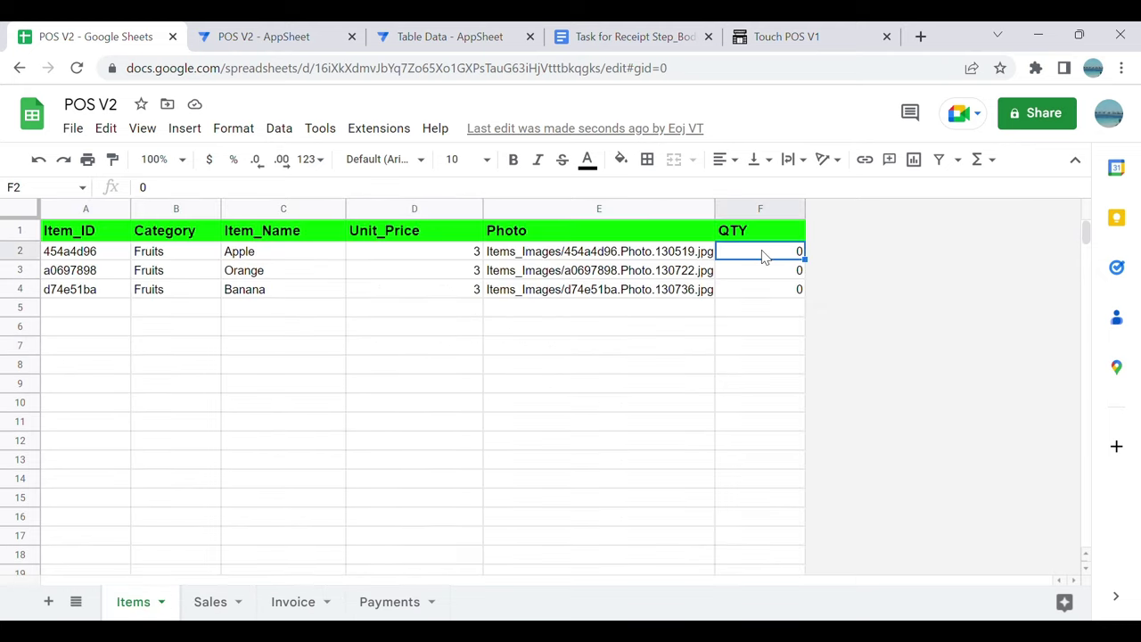
click(768, 270)
click(772, 289)
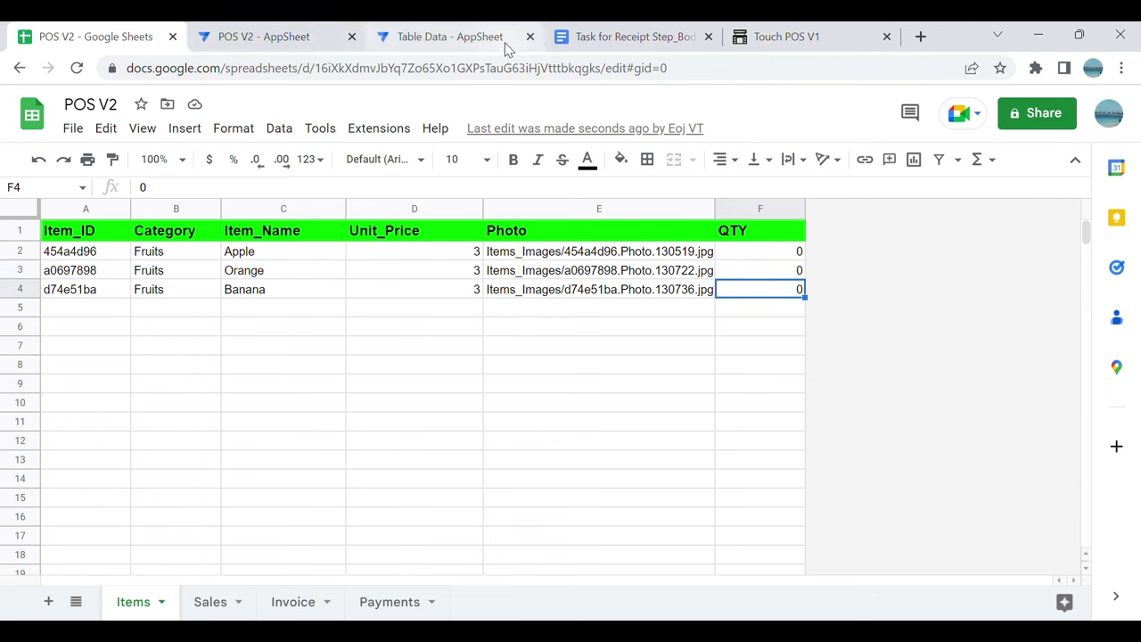
Step: Open the data slices in AppSheet to view the Cart slice, and sync the app preview
click(267, 37)
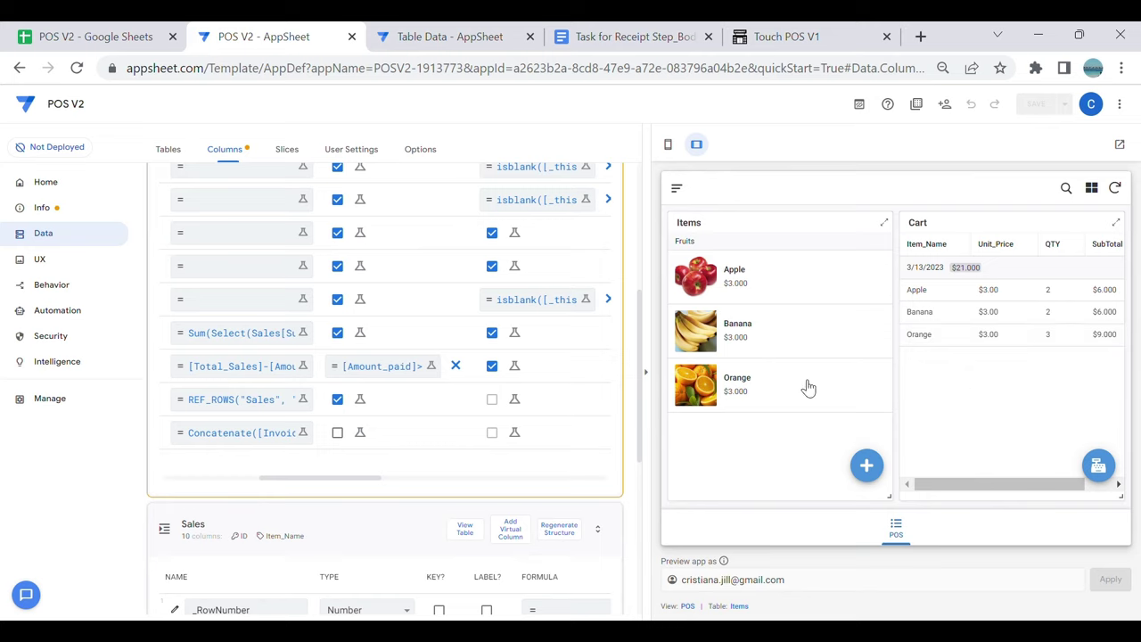
click(74, 232)
click(287, 150)
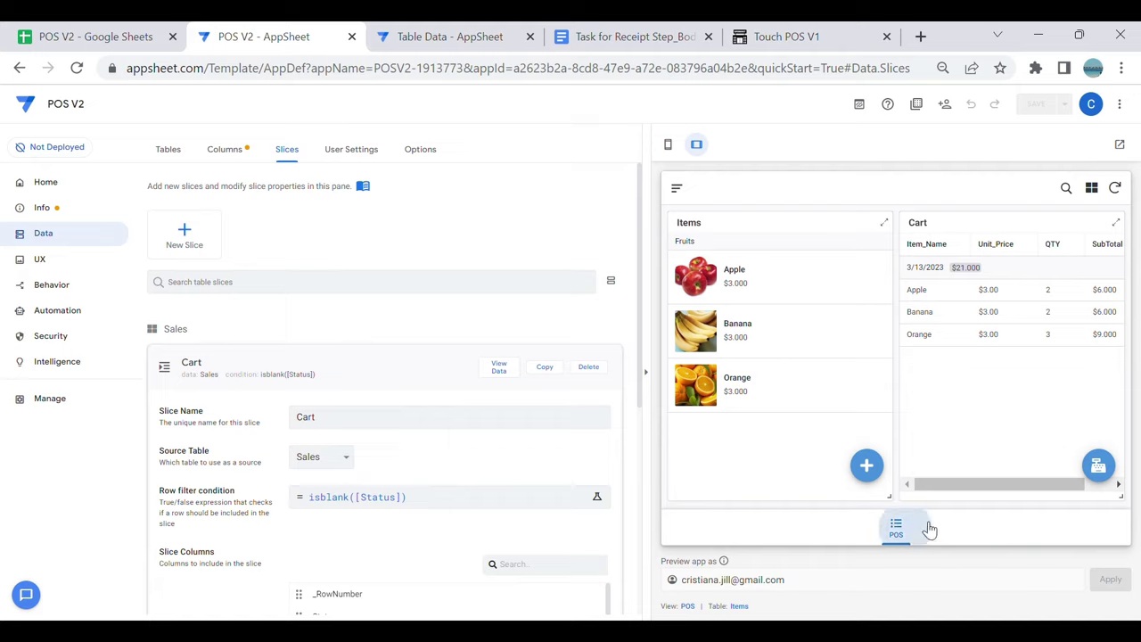
click(1115, 190)
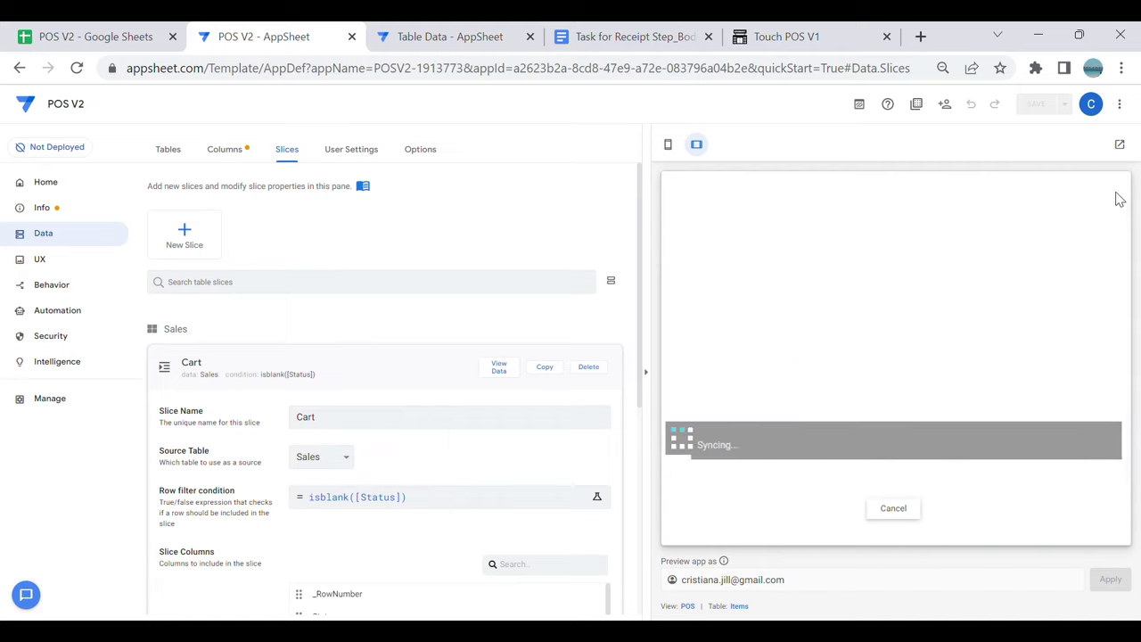
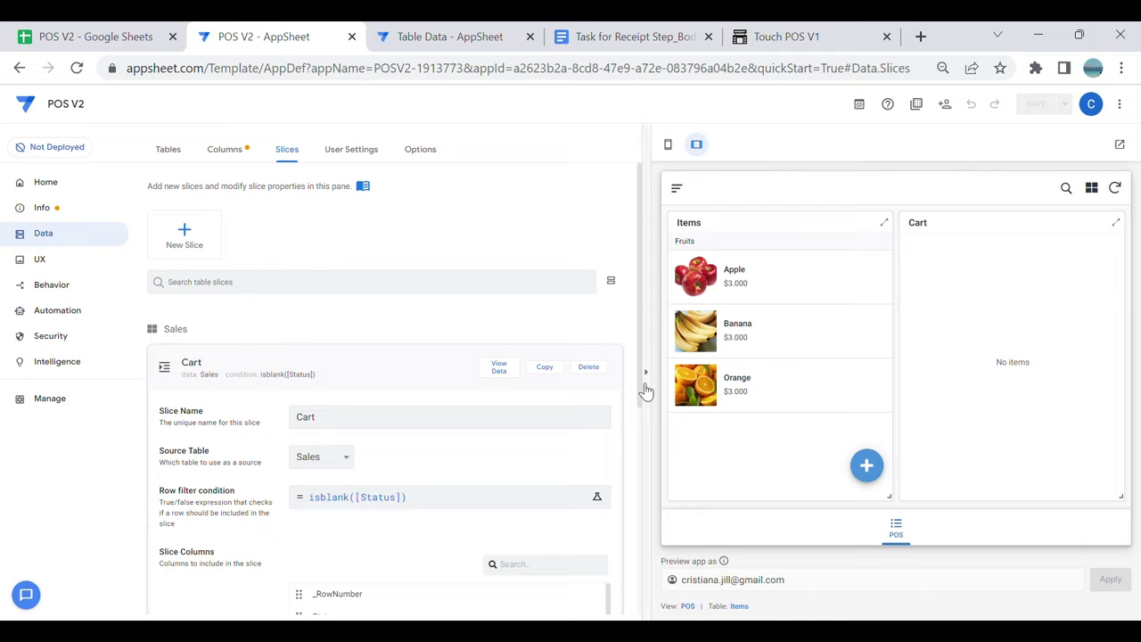
Step: Look over the app's behavior actions and return to the data tables with the app preview shown
click(419, 364)
click(72, 285)
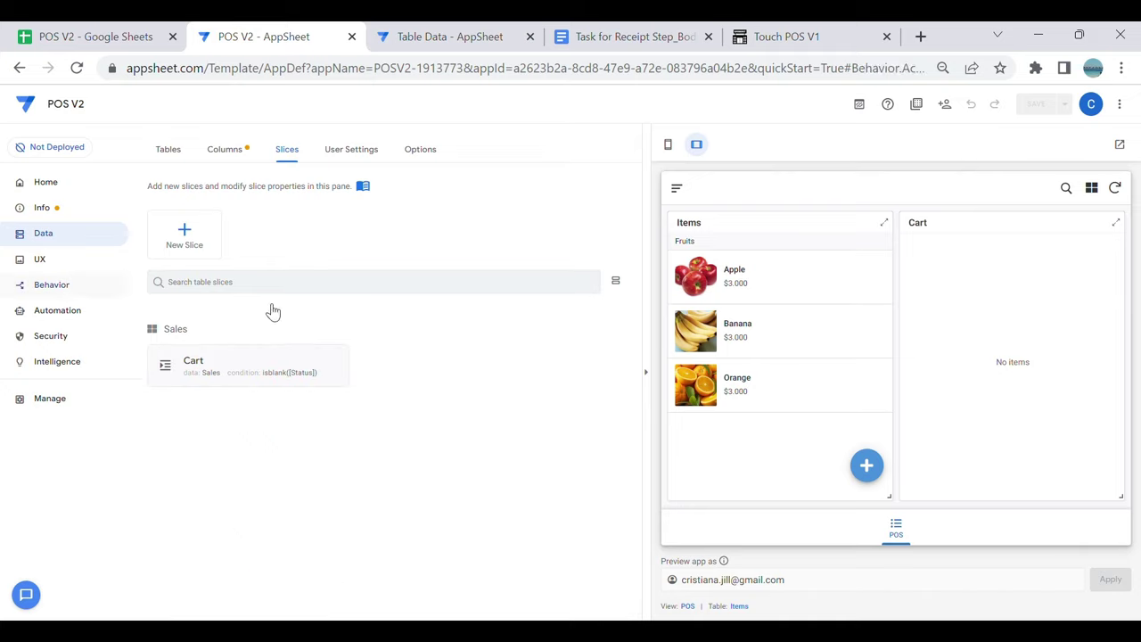
click(647, 373)
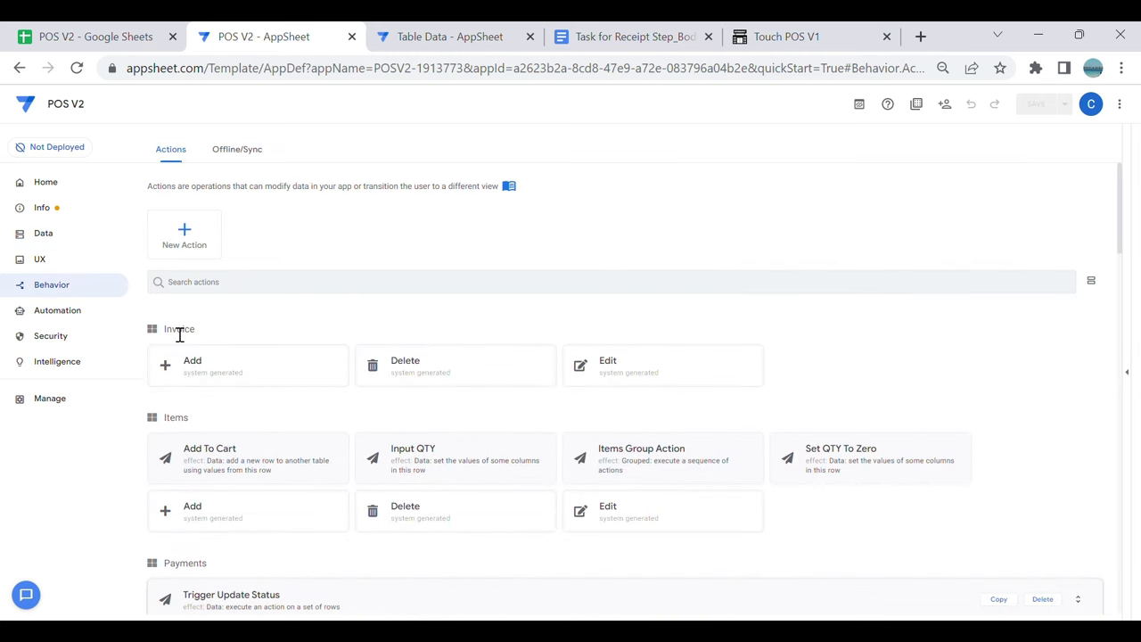
click(90, 241)
click(1127, 372)
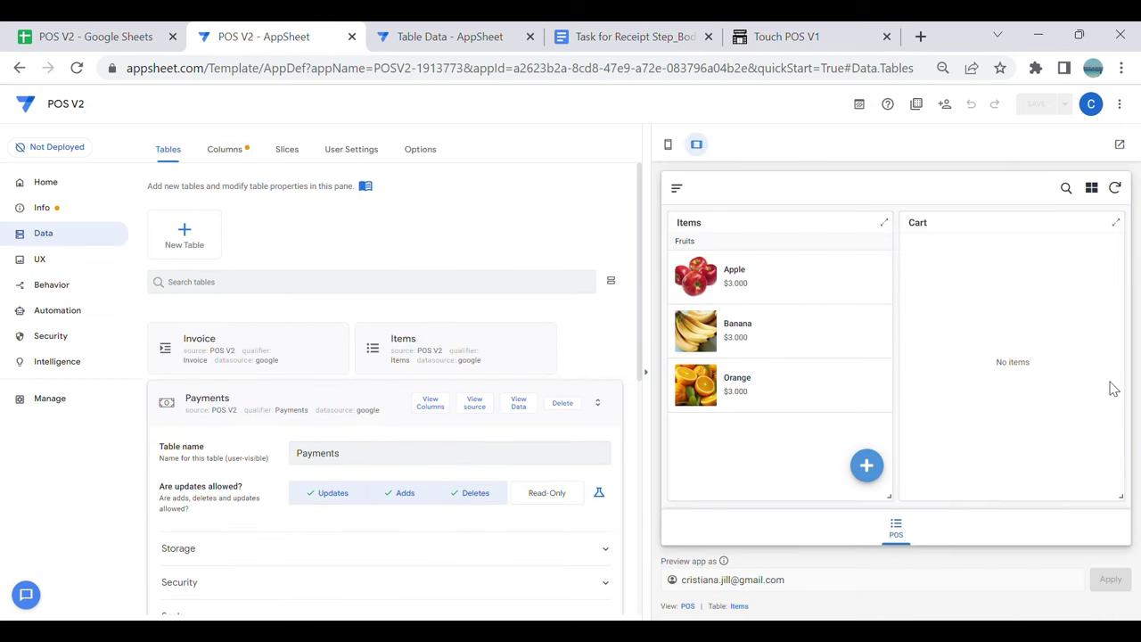
Step: Start a new table from Google Drive Documents using a collection of files as the folder source
click(646, 375)
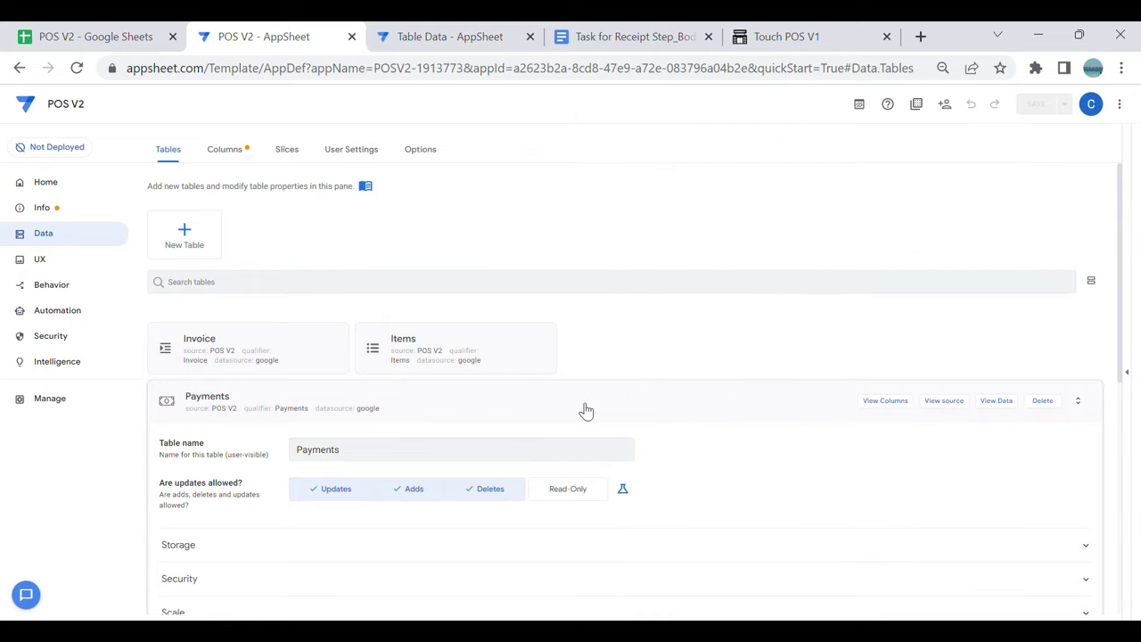
click(462, 419)
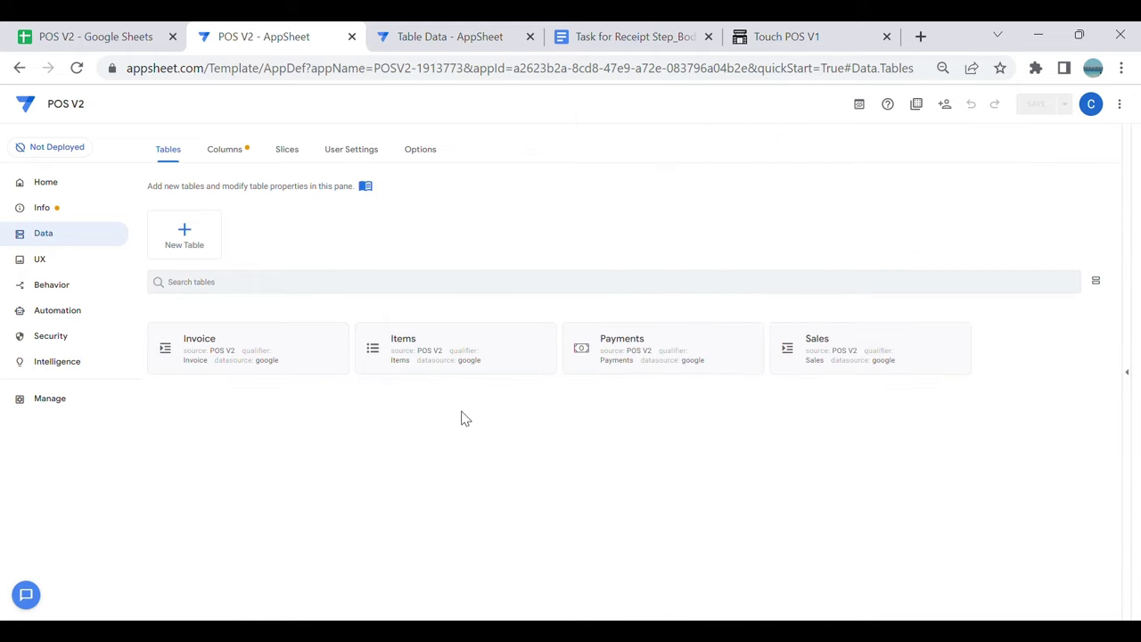
click(191, 249)
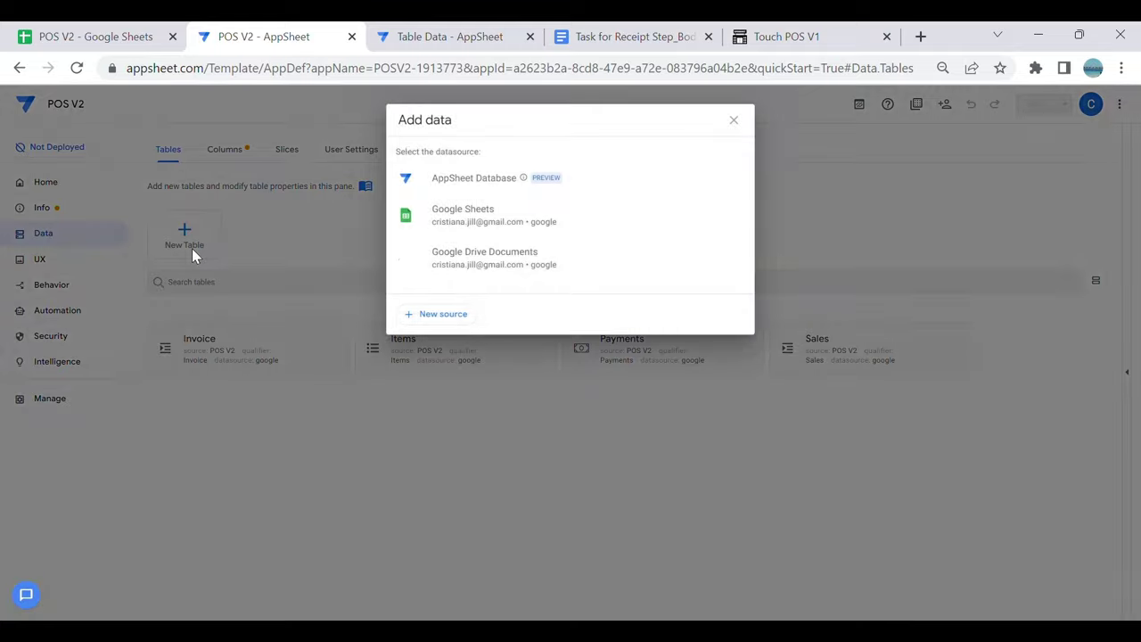
click(484, 258)
click(611, 293)
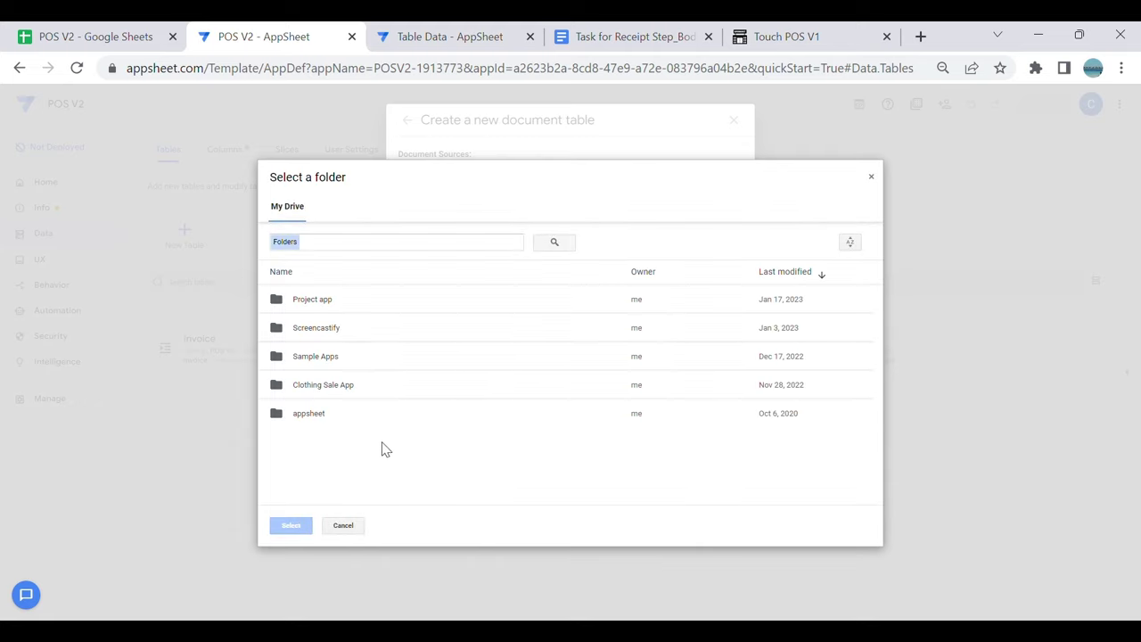
double_click(331, 415)
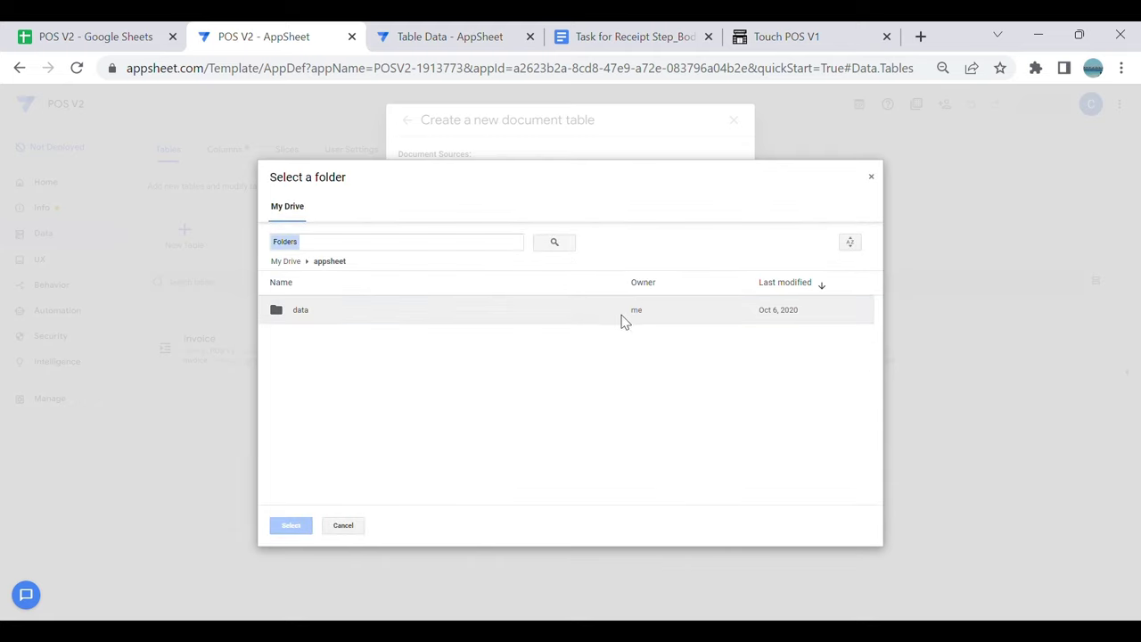
double_click(313, 312)
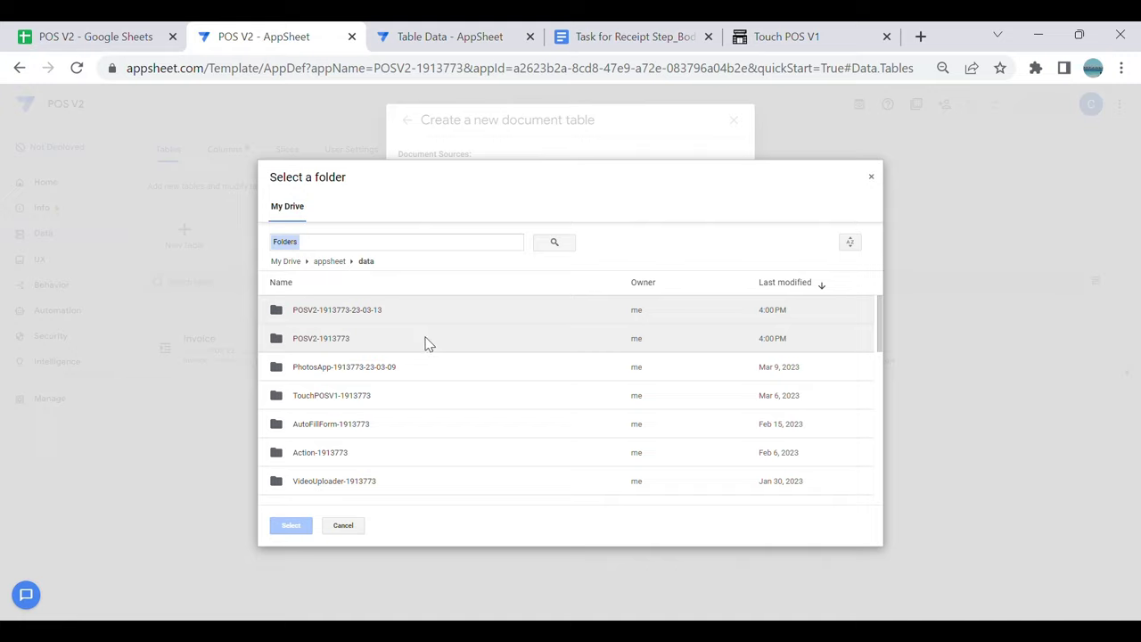
double_click(445, 314)
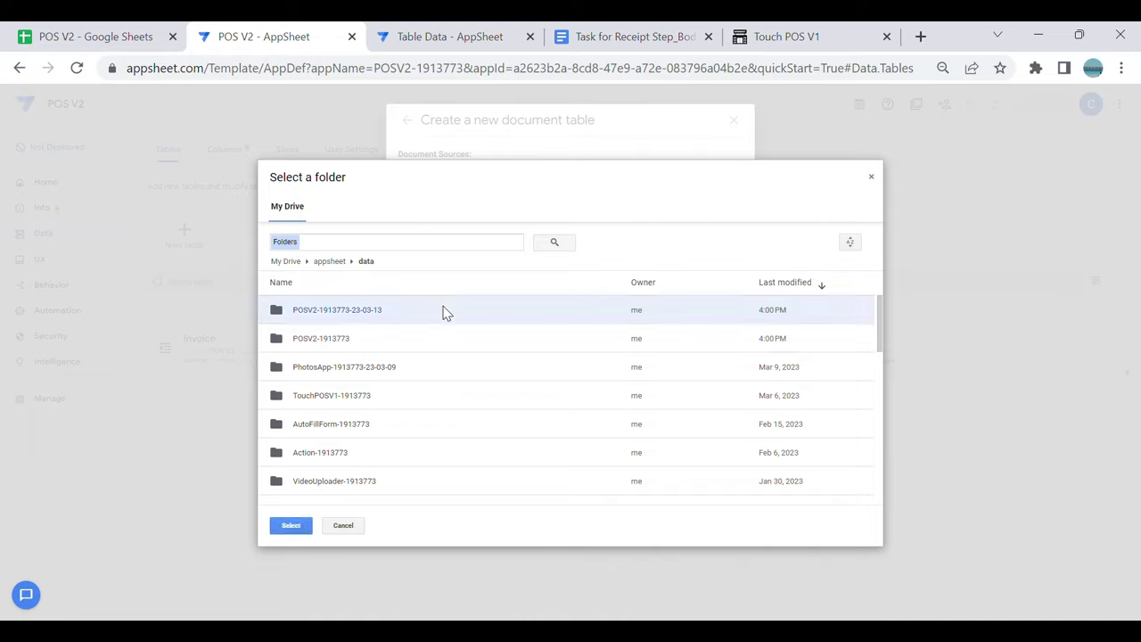
click(343, 525)
click(340, 420)
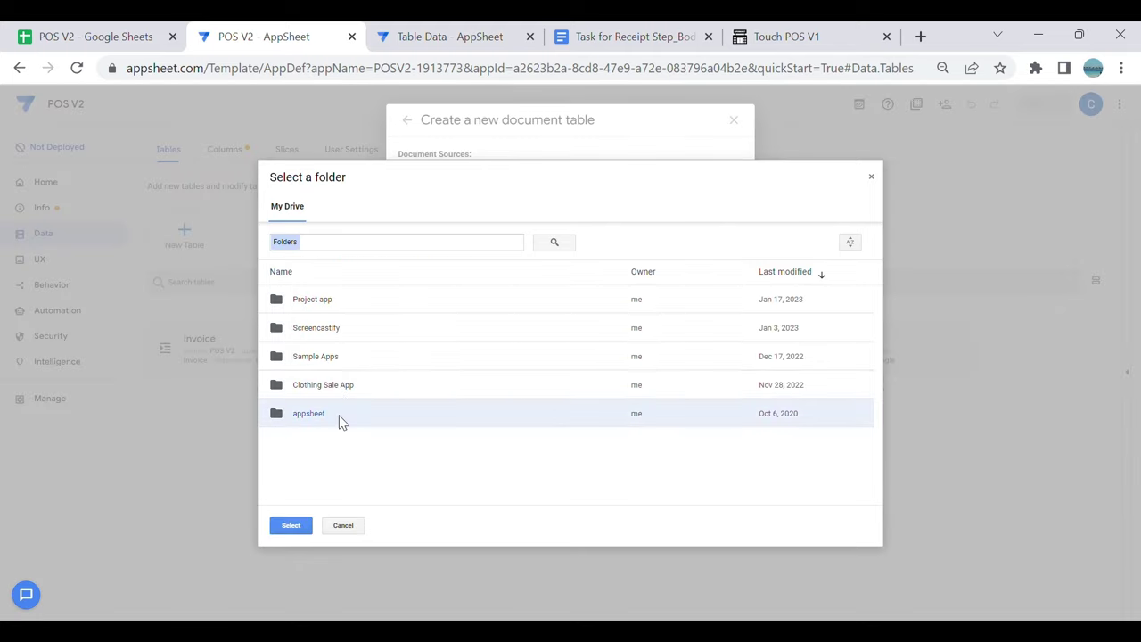
double_click(340, 421)
double_click(374, 320)
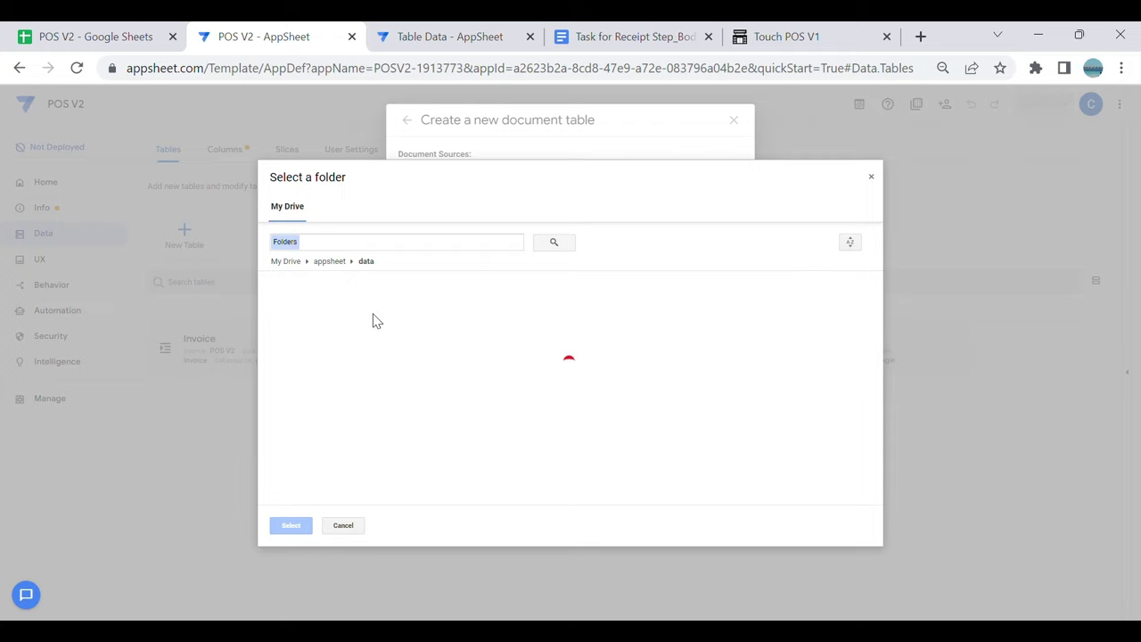
click(379, 344)
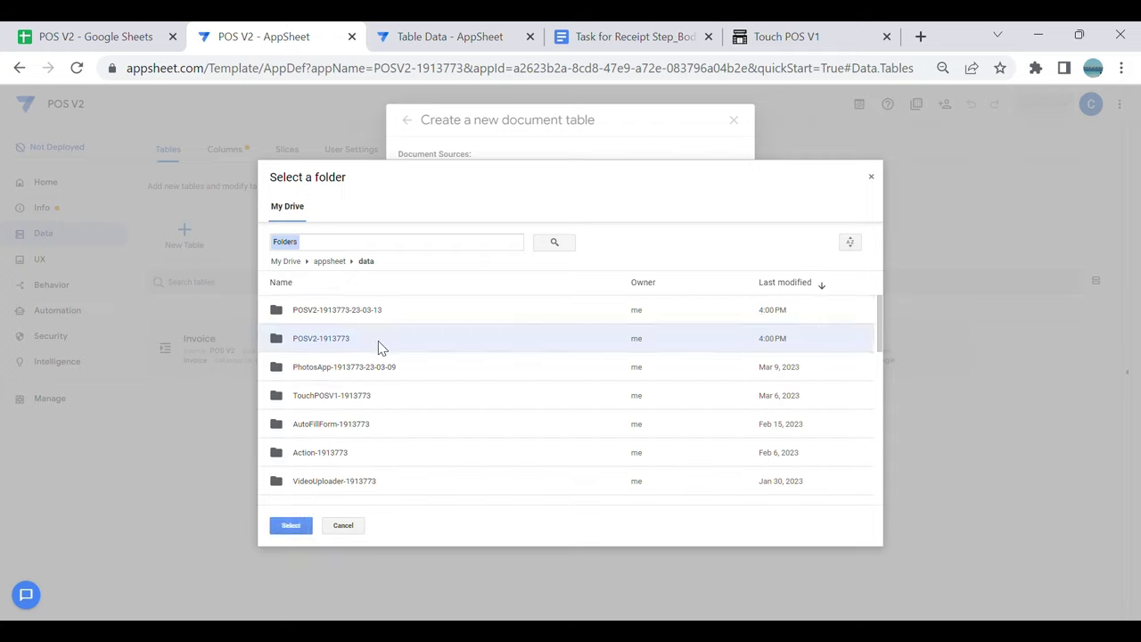
double_click(381, 347)
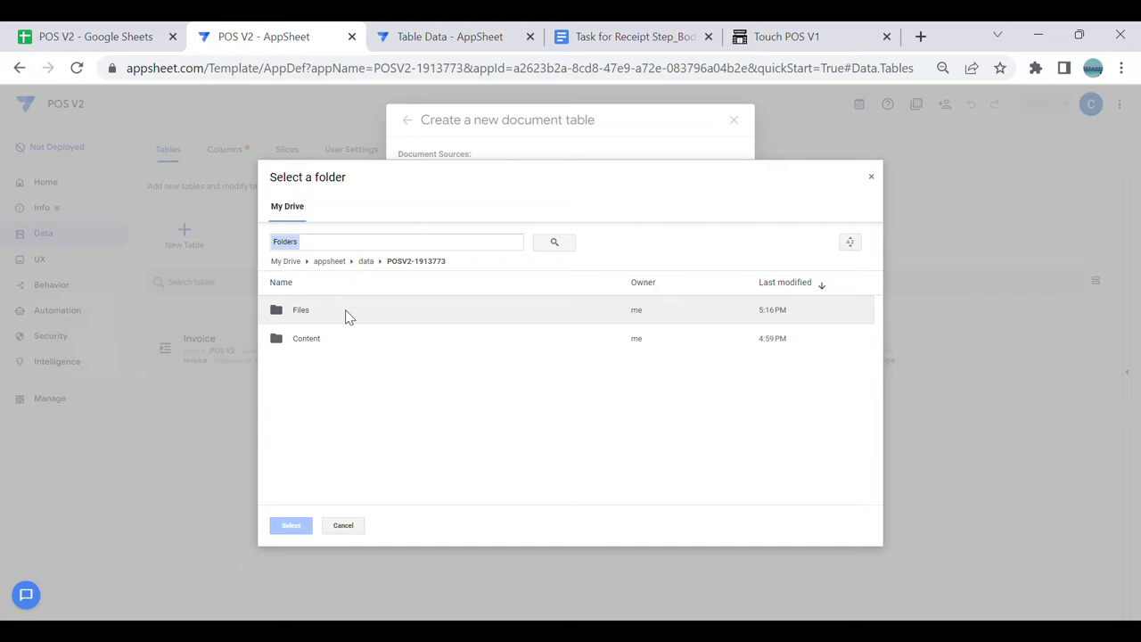
click(348, 314)
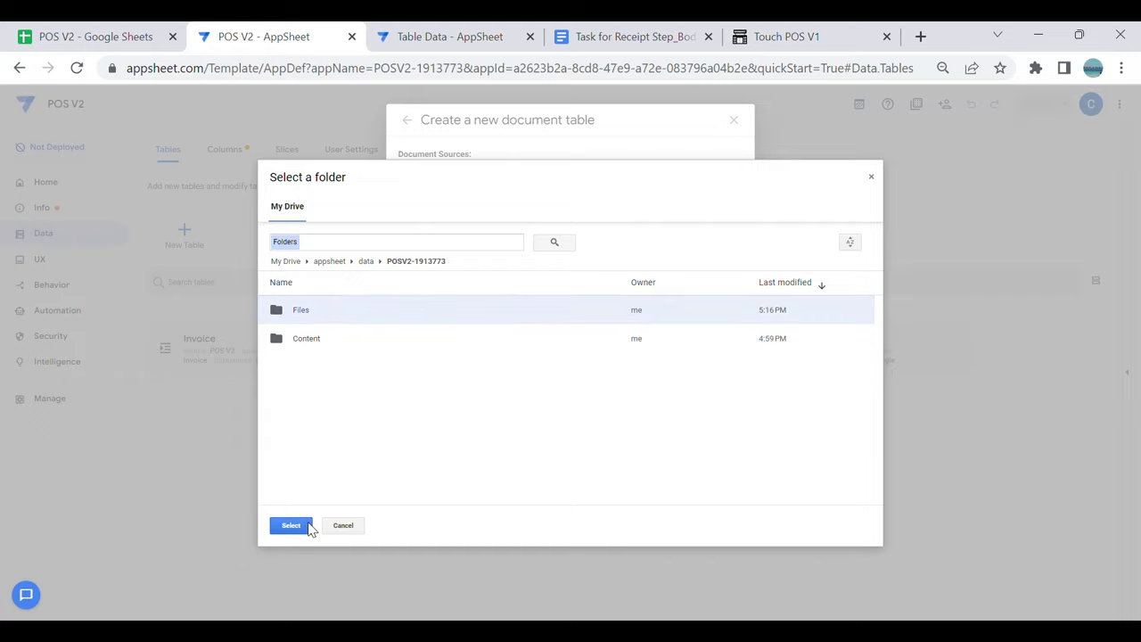
double_click(443, 310)
click(347, 526)
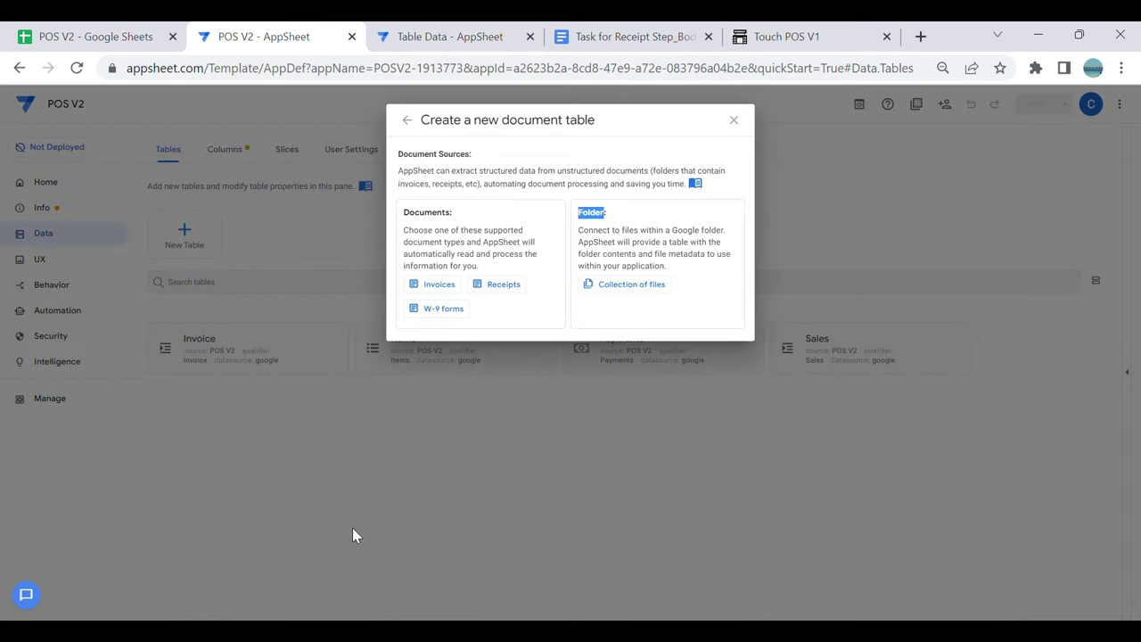
Step: Choose the Files folder inside appsheet > data > the undated POSV2 app folder as the source for the collection of files
click(625, 291)
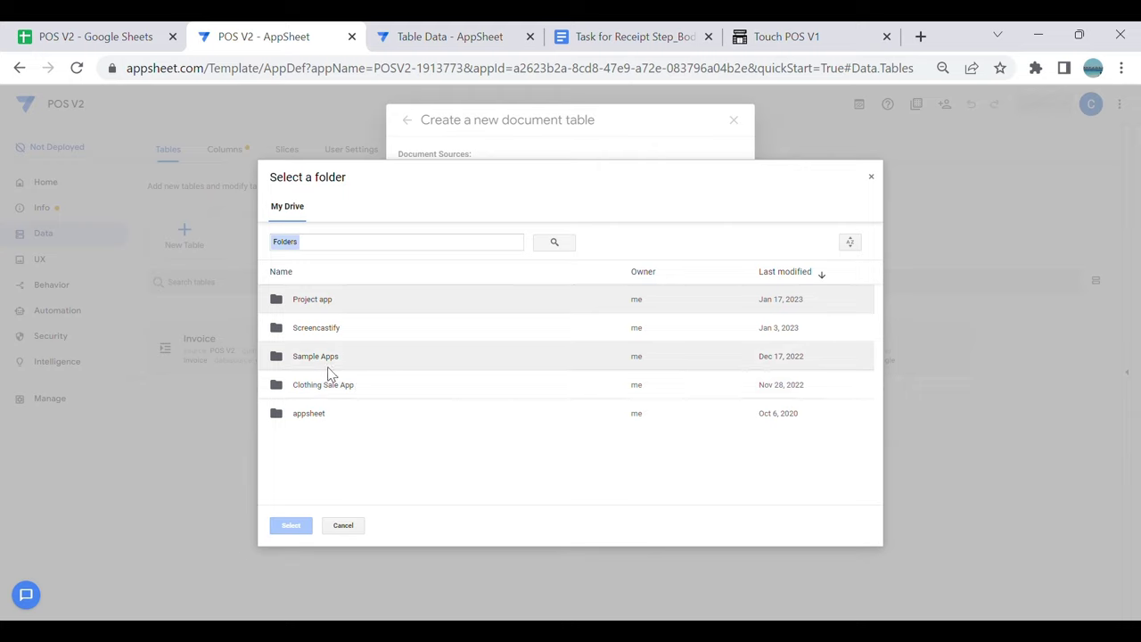
double_click(339, 412)
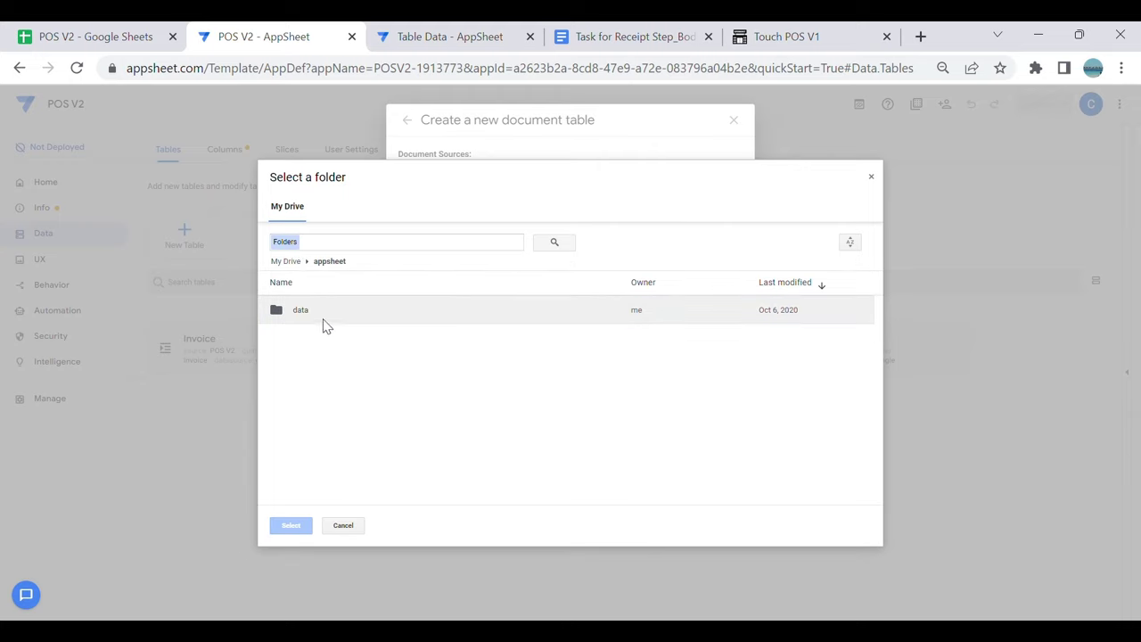
double_click(327, 319)
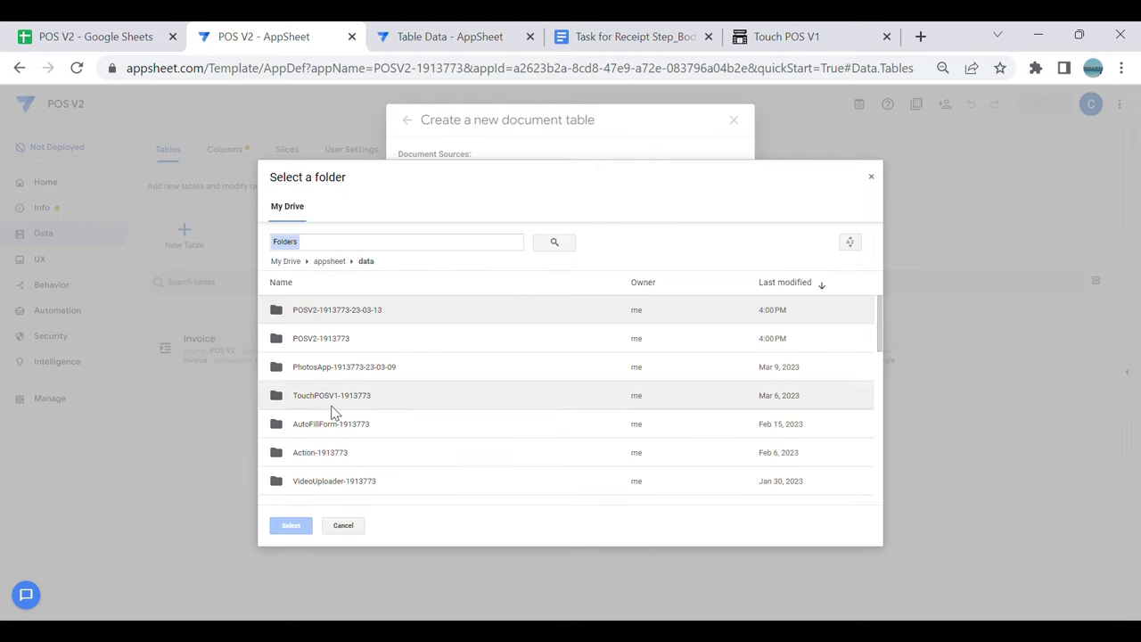
double_click(366, 344)
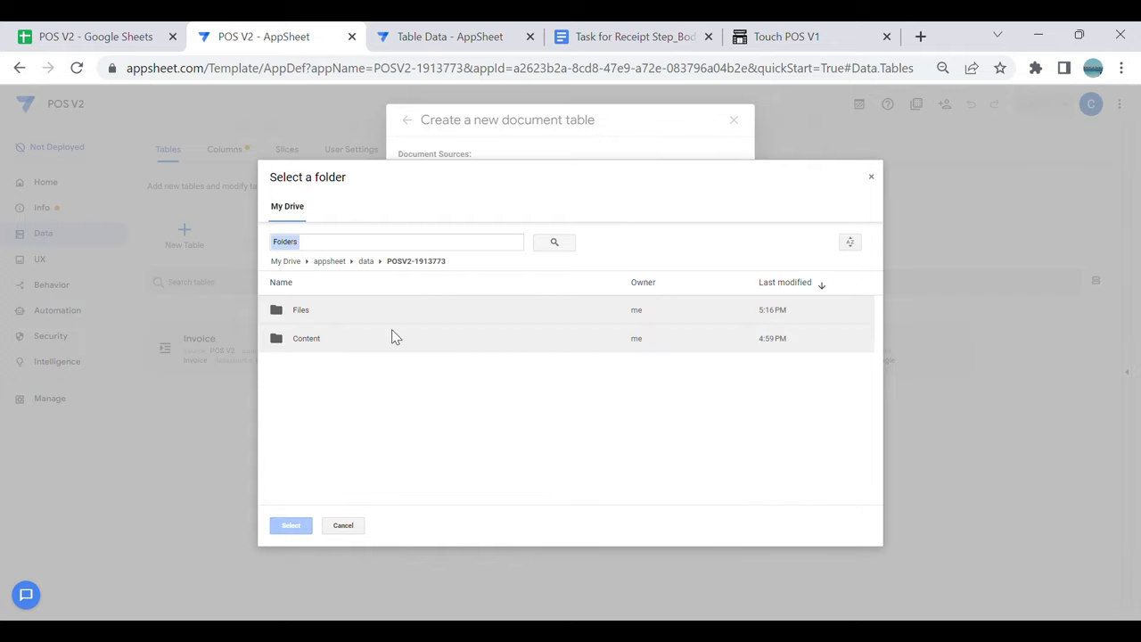
click(313, 318)
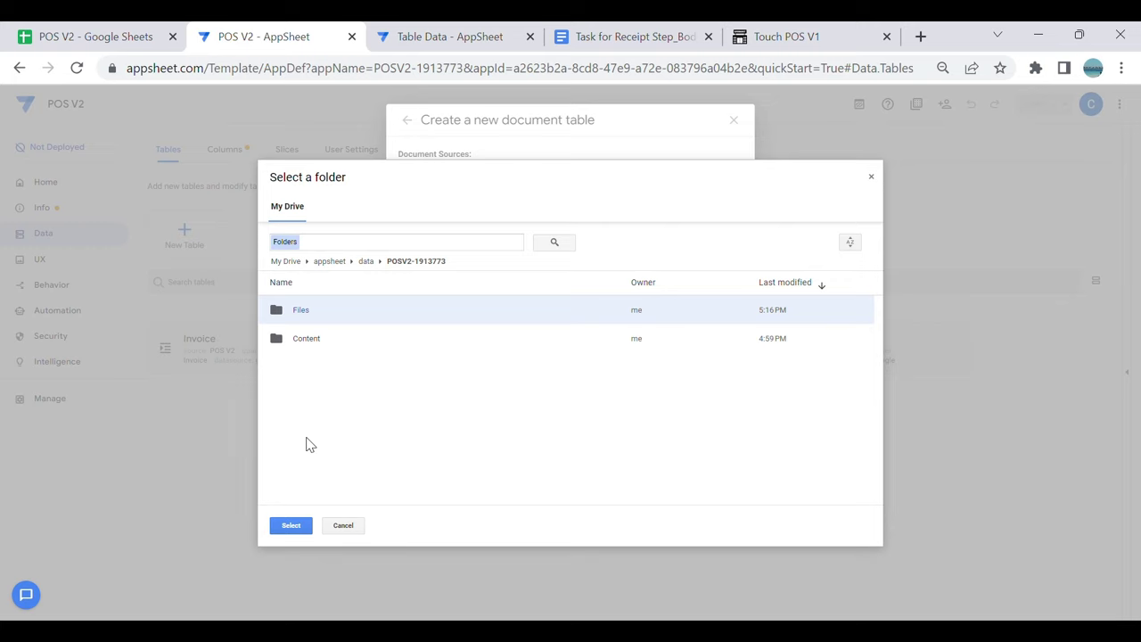
click(290, 528)
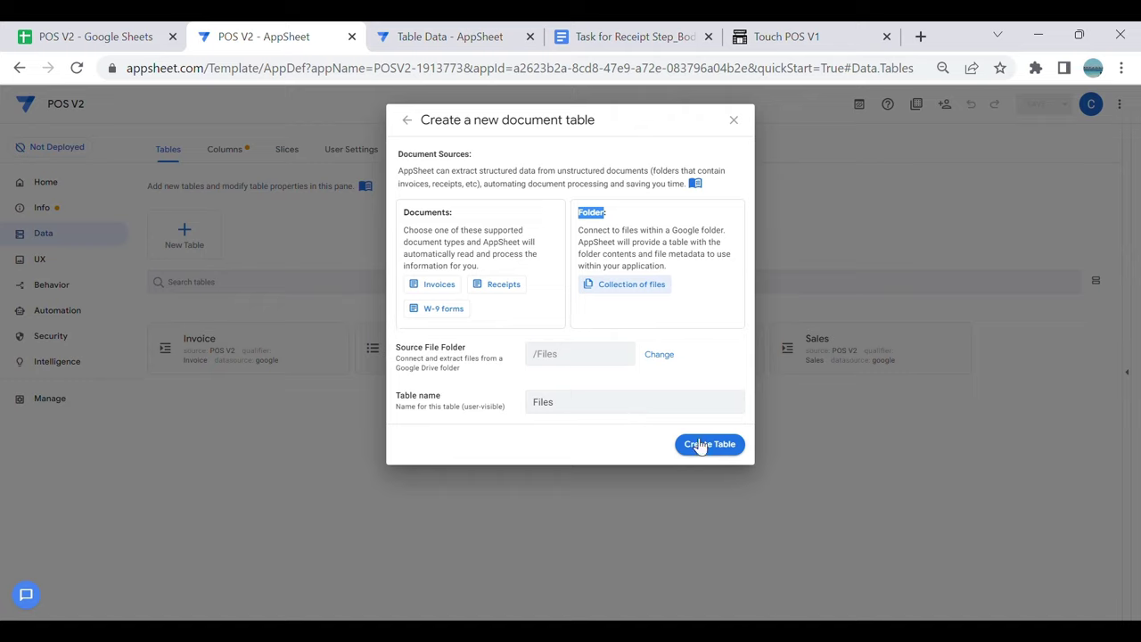
Step: Name the document table Receipts and create it
drag(577, 415, 451, 403)
key(BackSpace)
text(Receipts)
click(709, 446)
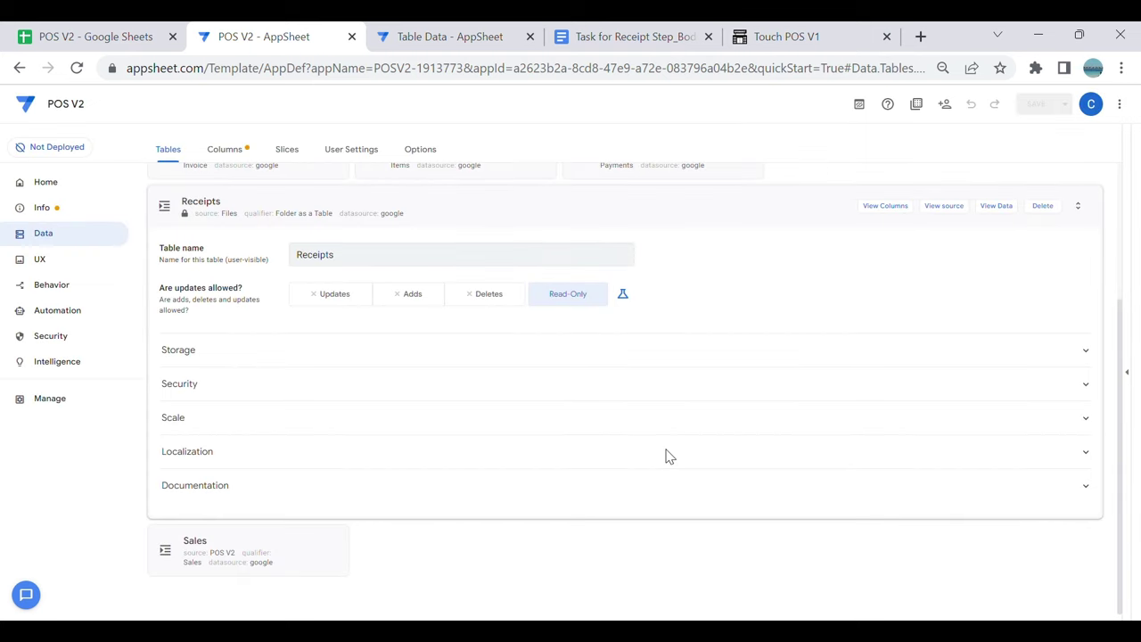
Step: In the Receipts columns, turn off Show and Editable for CreateTime, LastModifiedBy and MimeType, and Require for CreateTime and LastModifiedBy
click(887, 211)
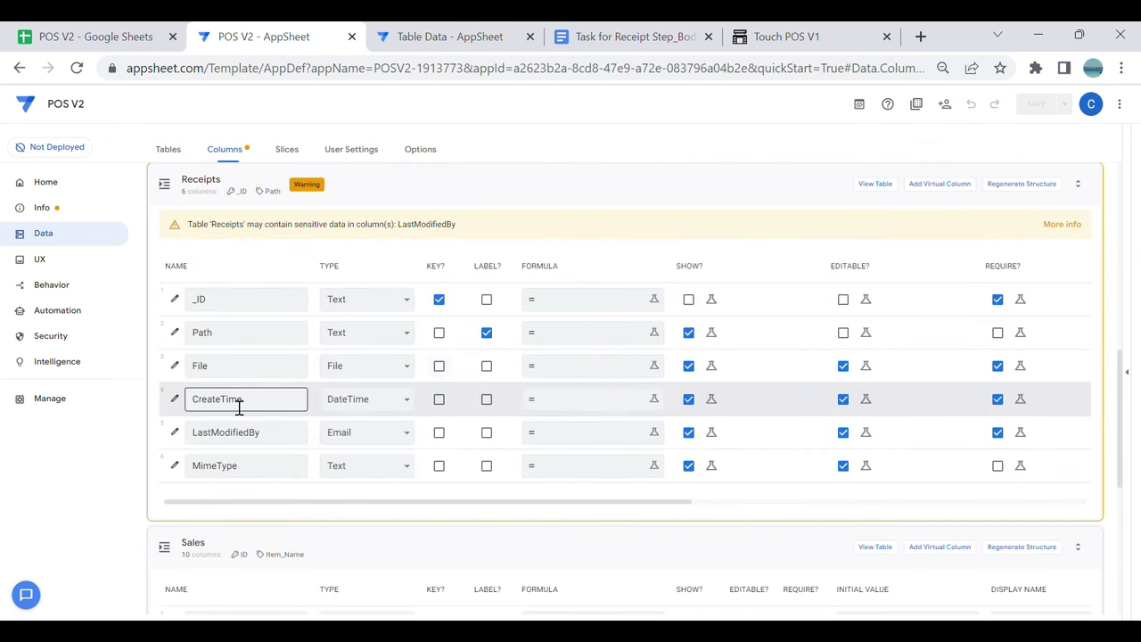
click(689, 466)
click(689, 432)
click(688, 400)
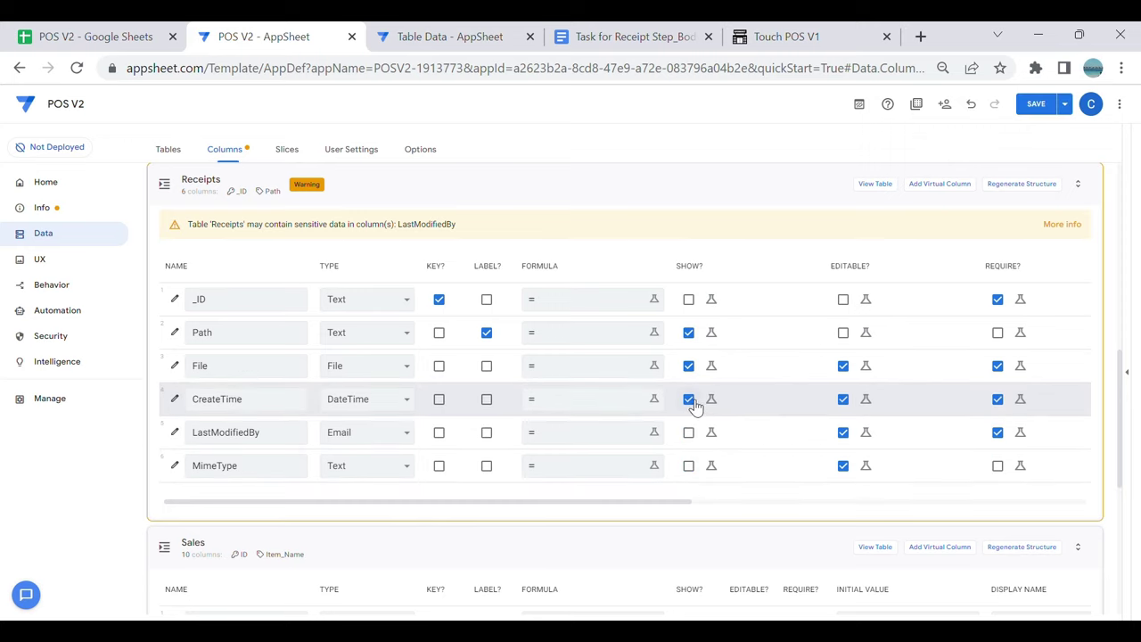
click(843, 465)
click(843, 432)
click(844, 399)
click(1000, 434)
click(1000, 400)
Step: Set the type of the File column to Text and the type of the Path column to File
click(364, 367)
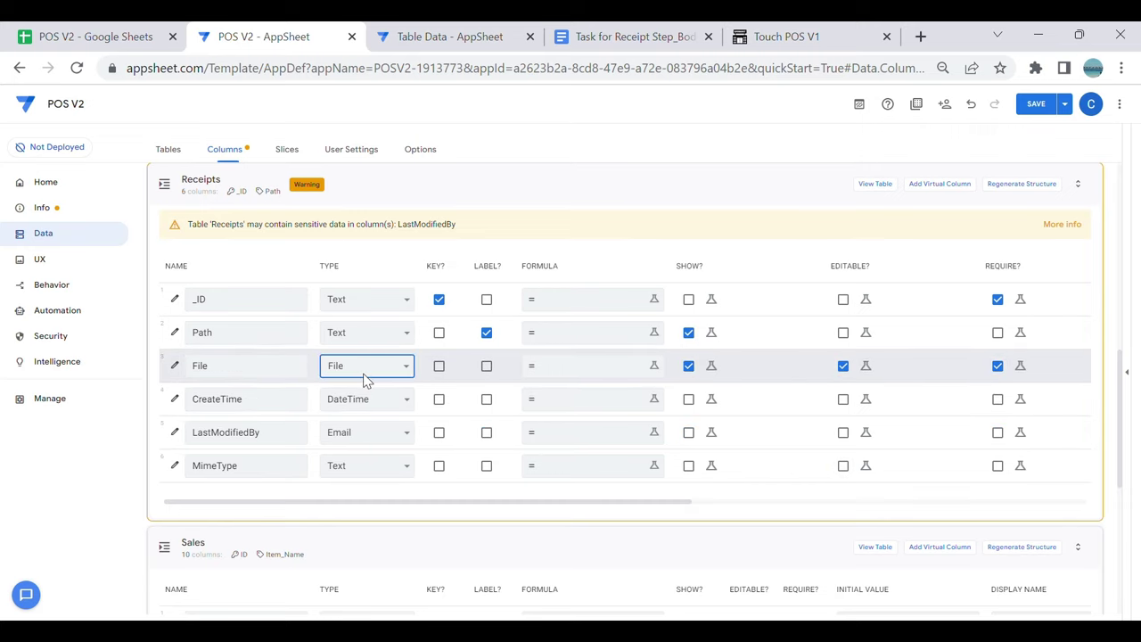
key(t)
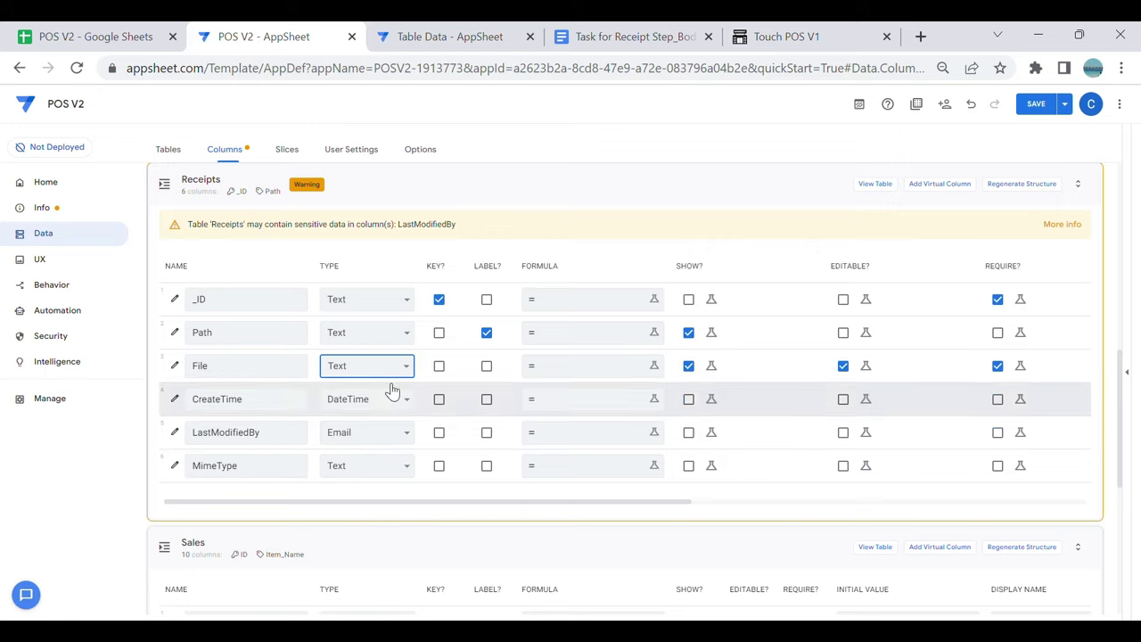
click(388, 337)
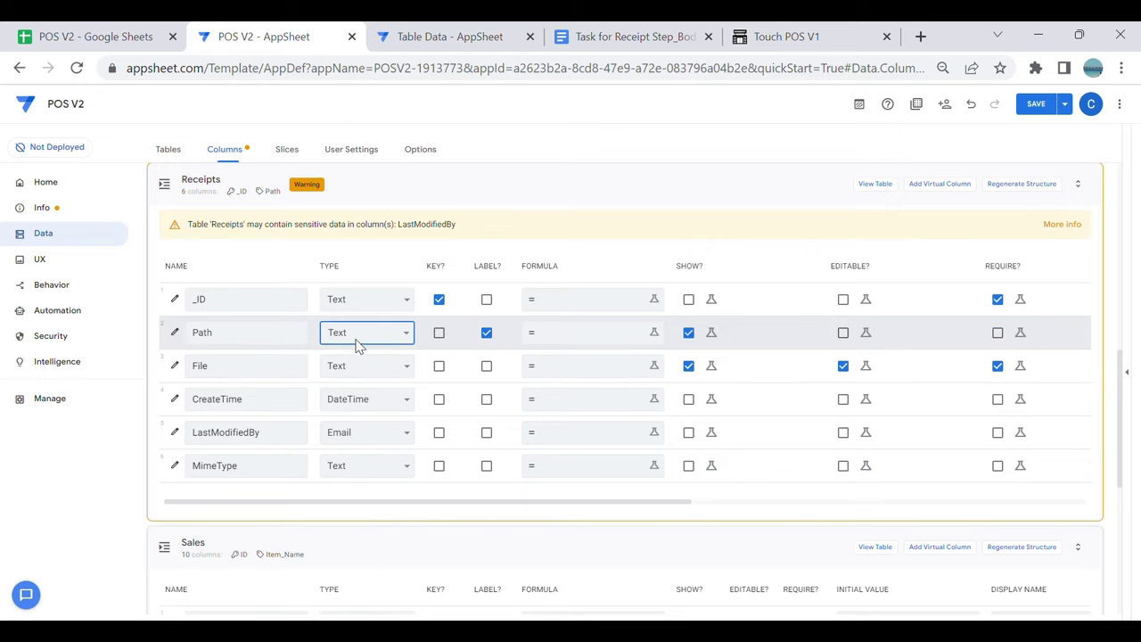
key(f)
Step: Create a new UX view and set its position to ref
click(79, 261)
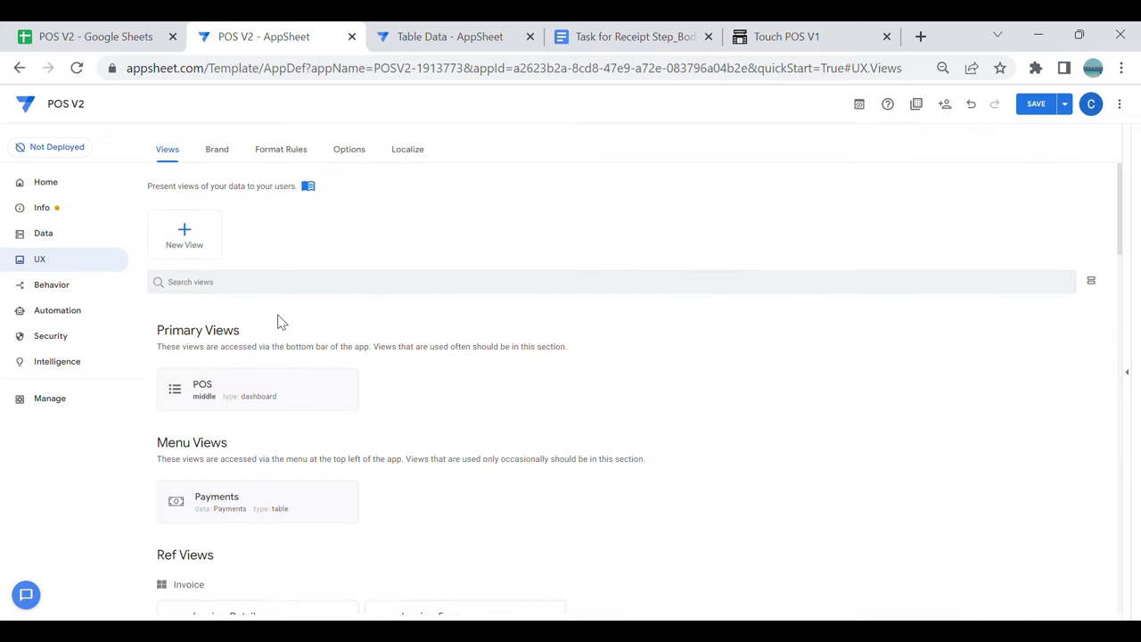
click(205, 242)
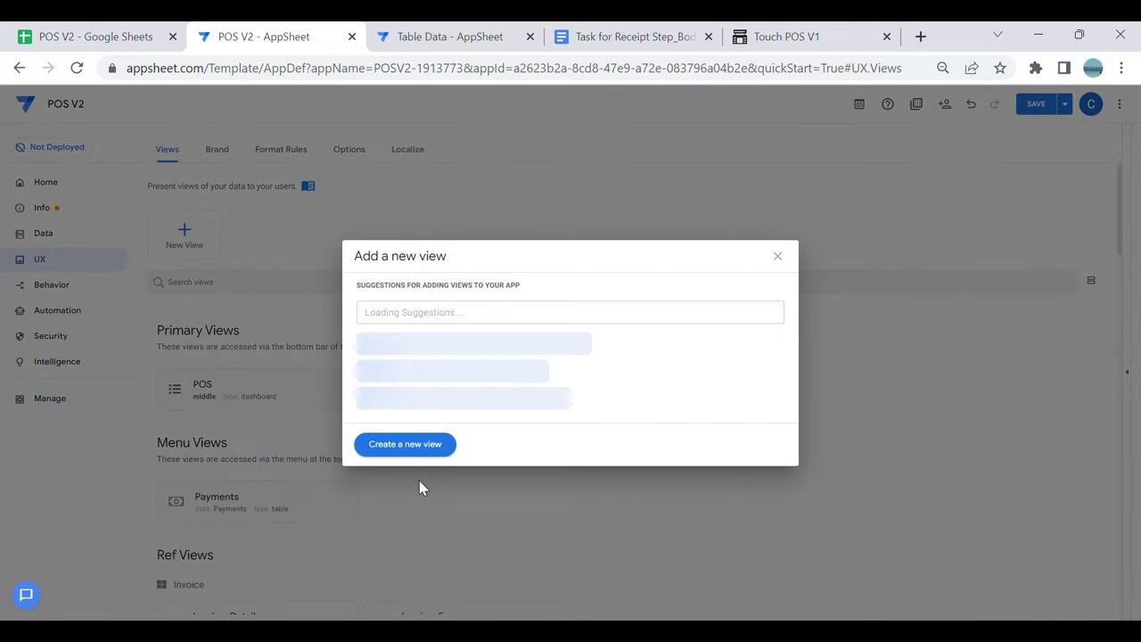
click(426, 457)
scroll(552, 508, down, 1)
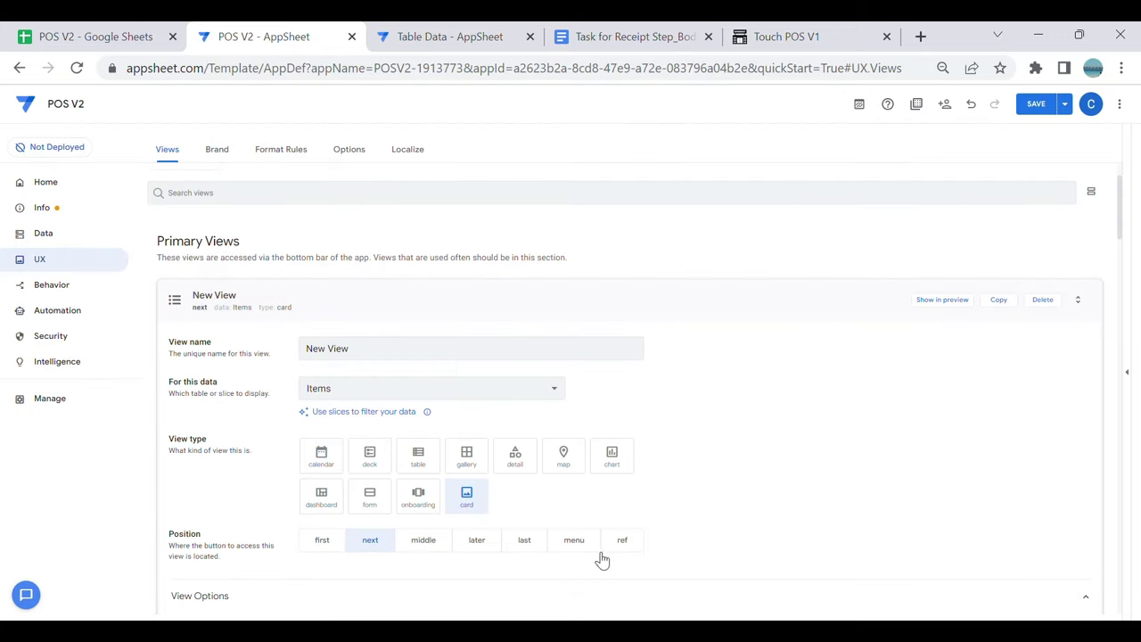
click(640, 546)
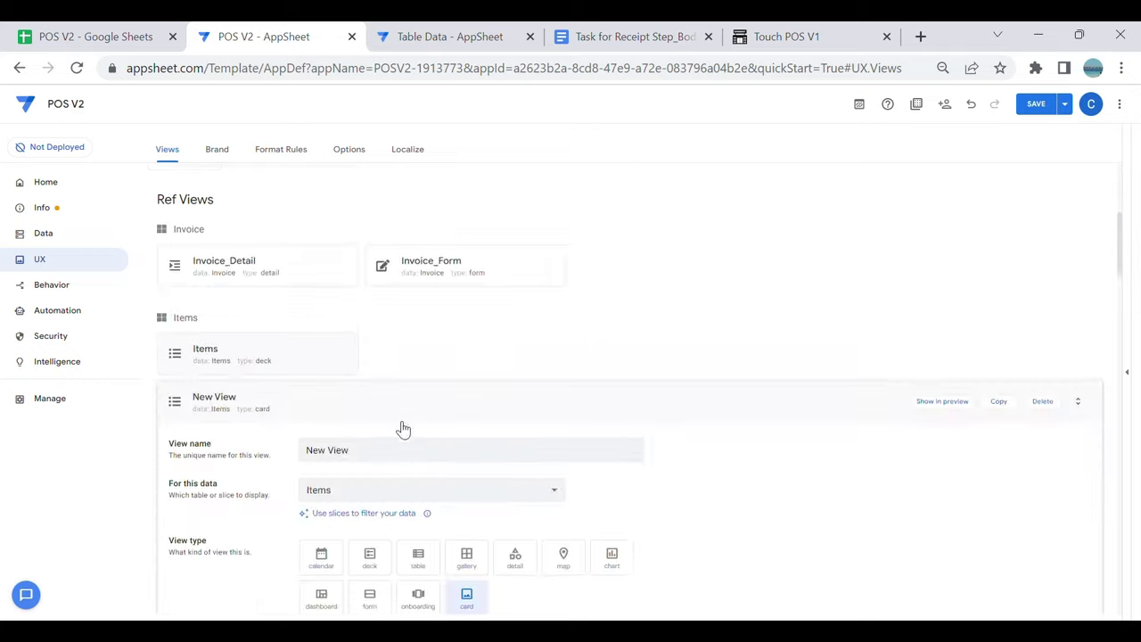
Step: Name the new view Receipts
triple_click(447, 450)
text(Receipt)
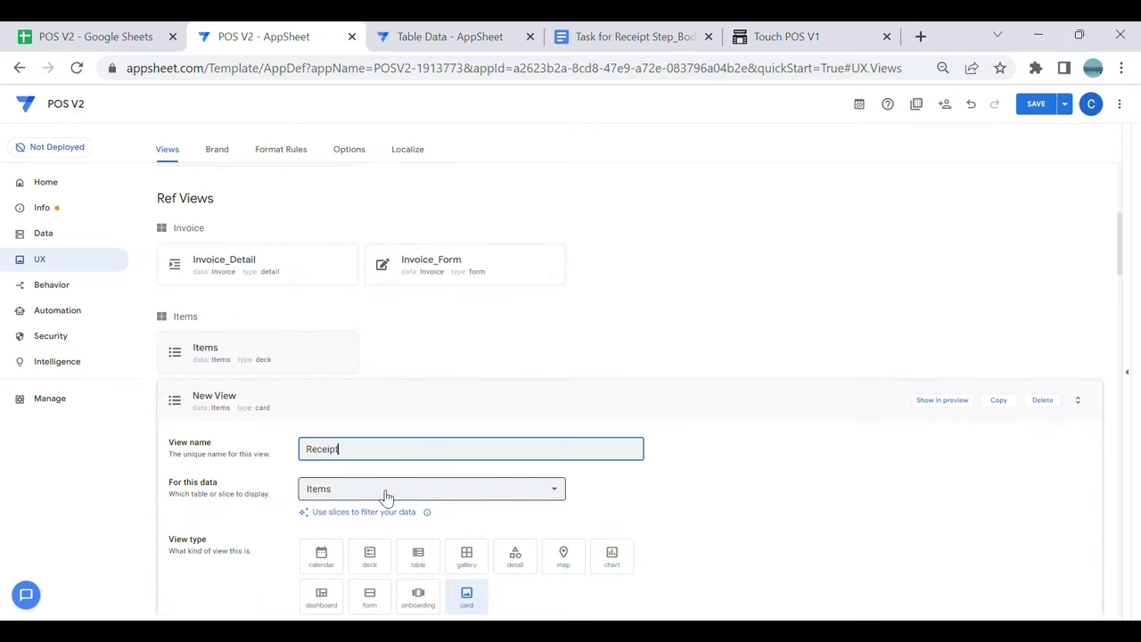
scroll(438, 471, down, 2)
text(eipt)
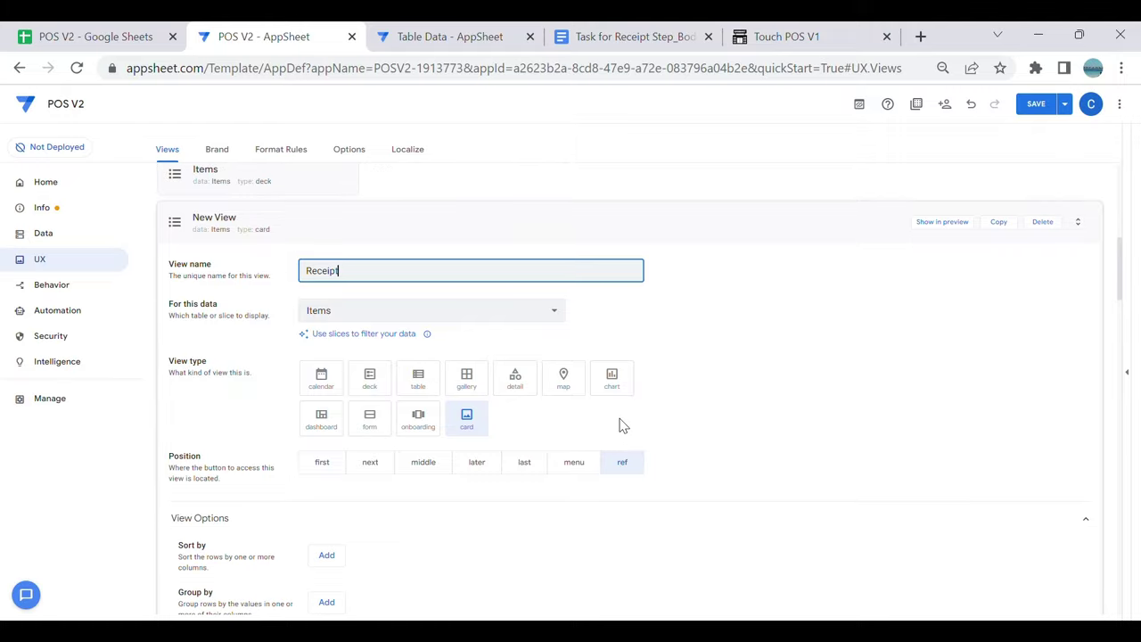
text(s)
Step: Set the Receipts view's type to table and its data source to the Receipts table
click(434, 389)
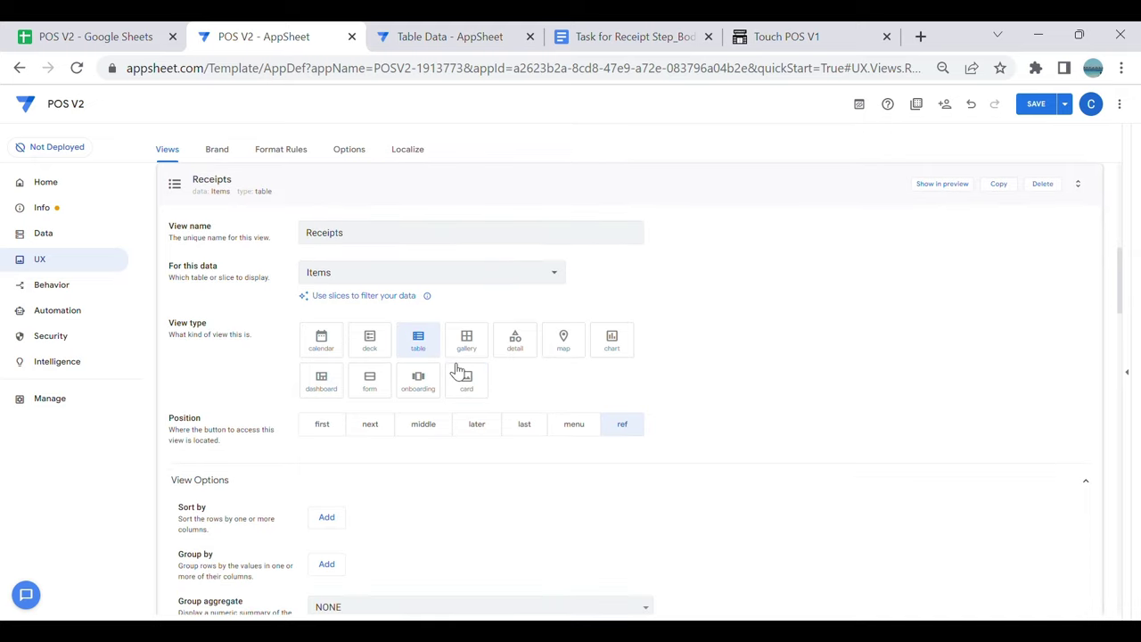
click(448, 273)
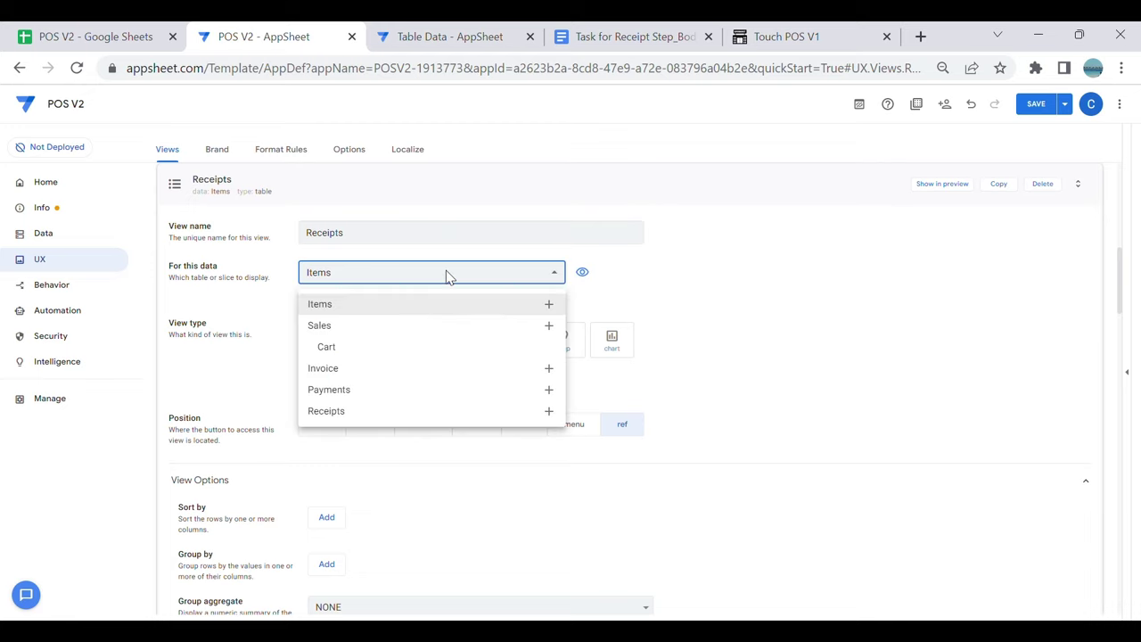
click(389, 413)
scroll(446, 451, down, 2)
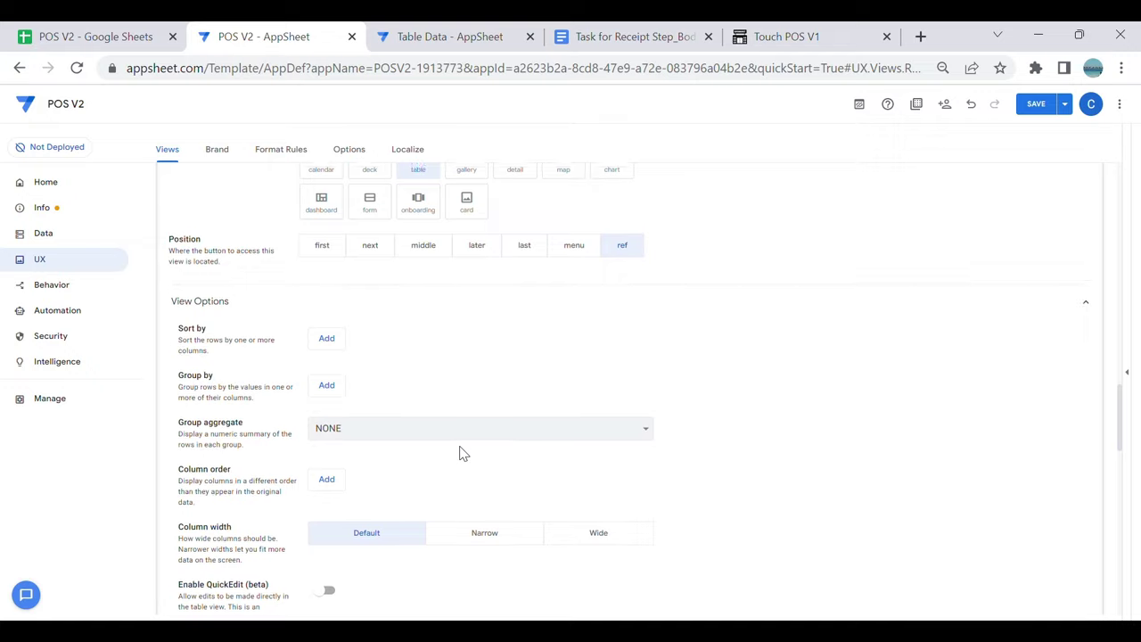
scroll(461, 451, down, 1)
scroll(466, 454, up, 3)
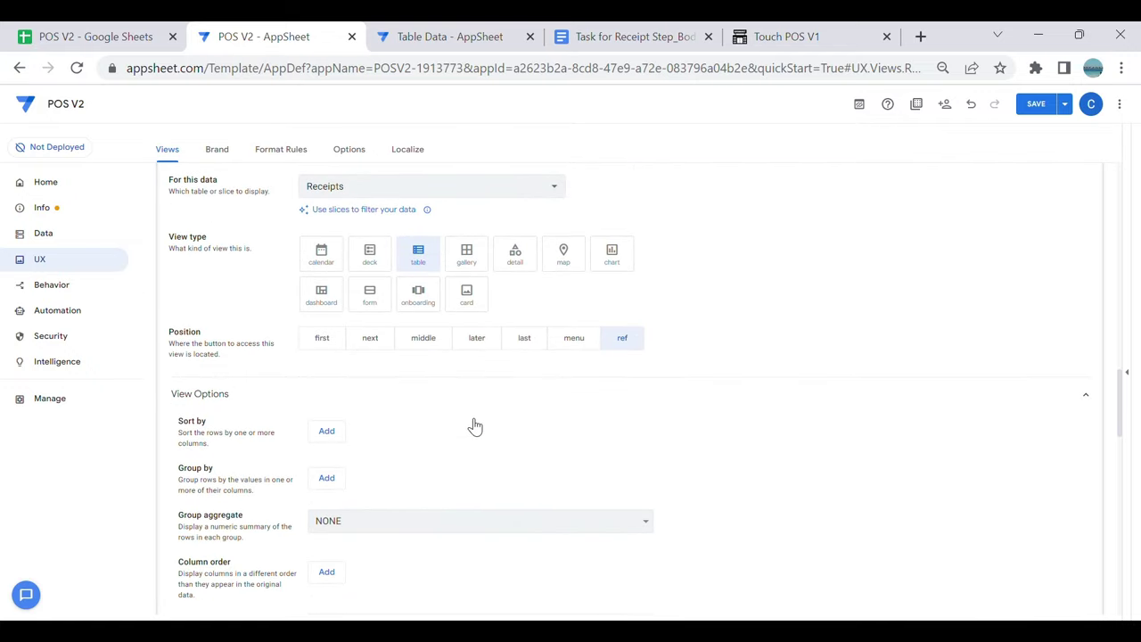
Step: Add the Path column to the Receipts table view's column order
click(339, 573)
click(356, 571)
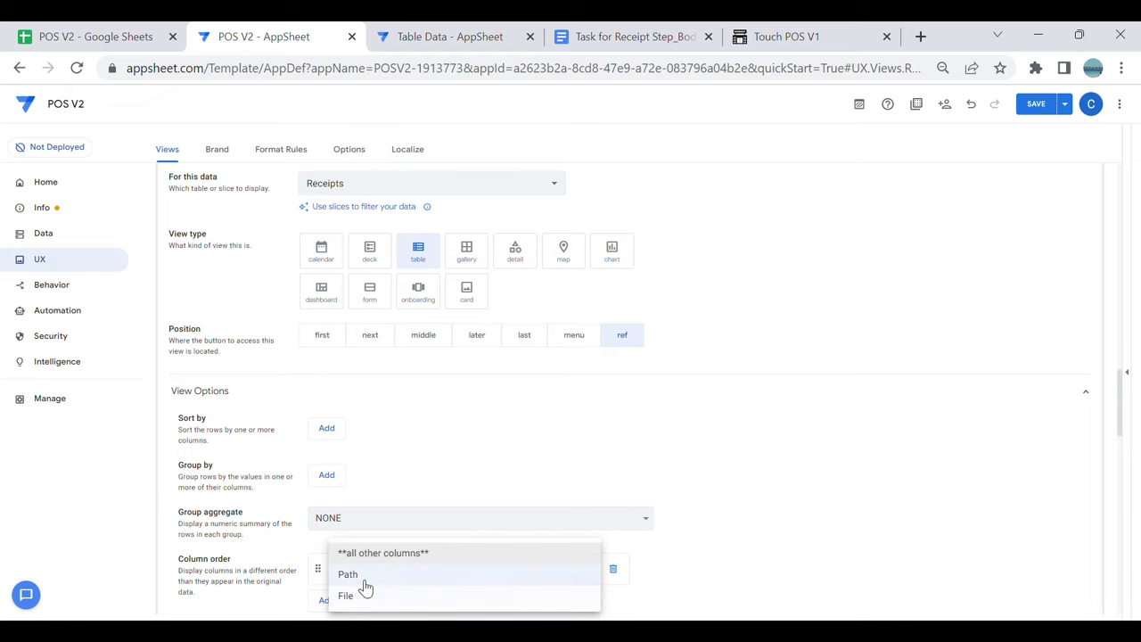
click(364, 578)
scroll(475, 501, down, 1)
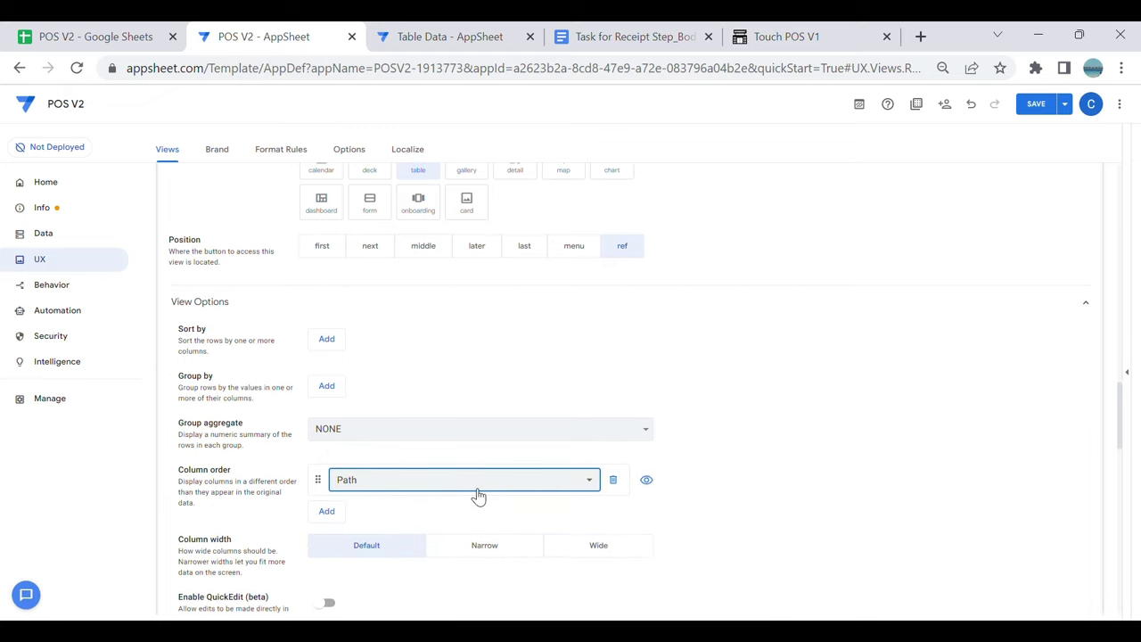
Step: Open the Receipts_Detail view and add the Path column to its column order
scroll(479, 497, down, 4)
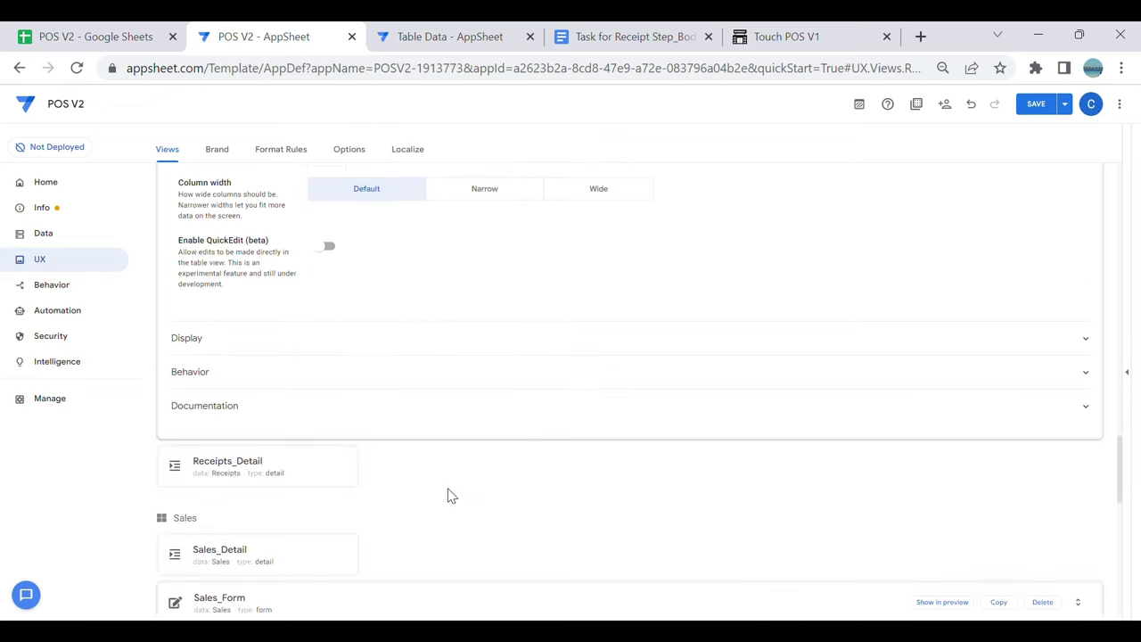
click(318, 473)
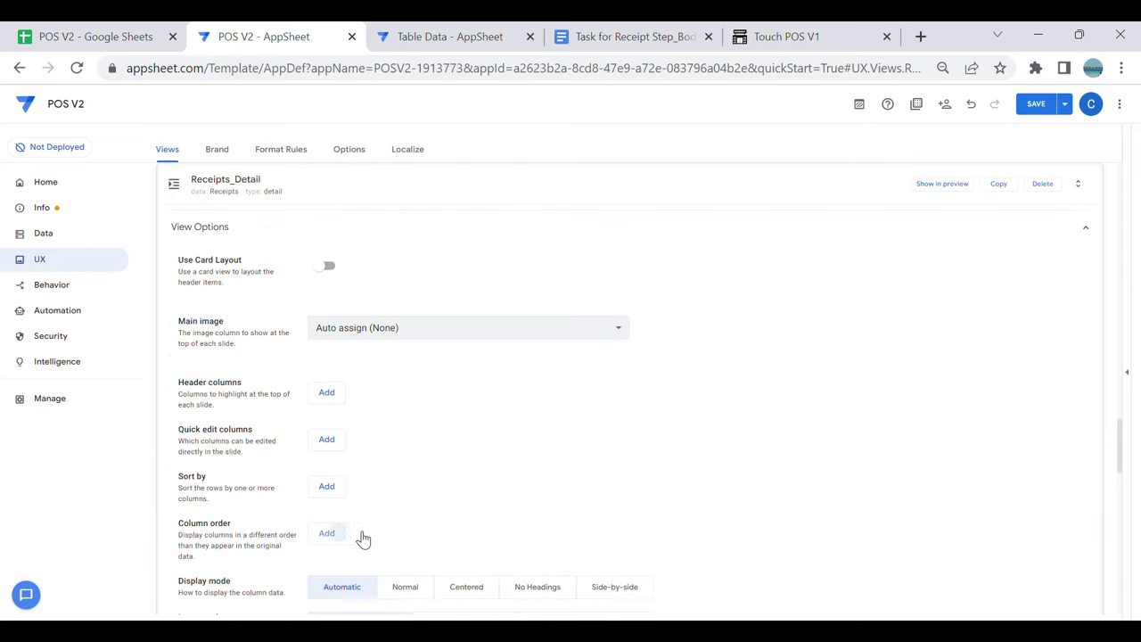
click(337, 534)
click(379, 537)
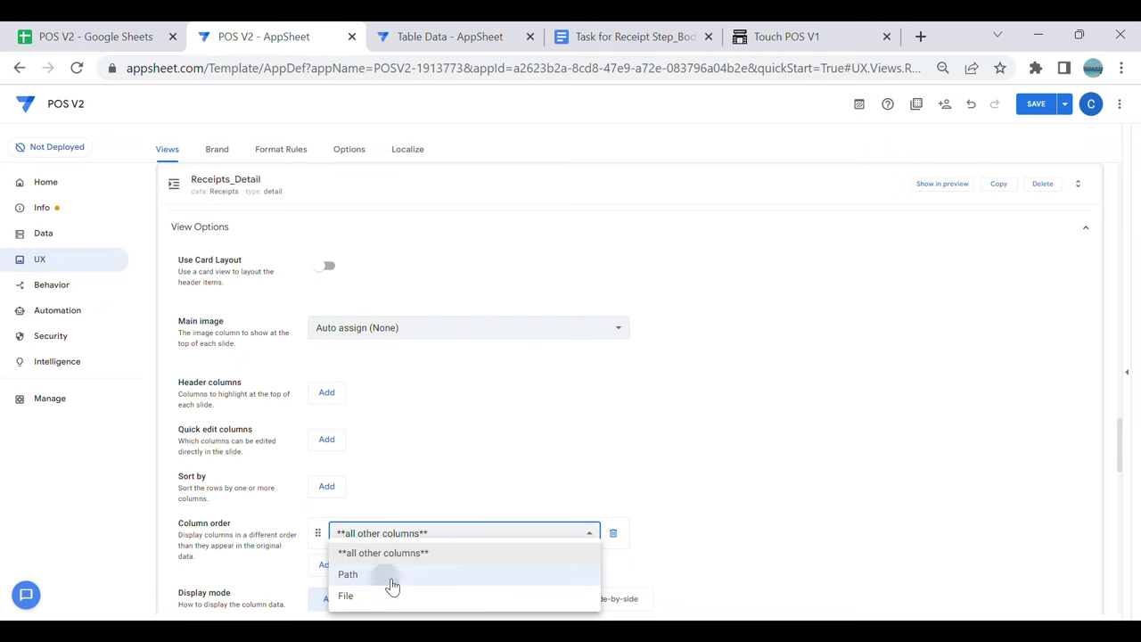
click(383, 574)
scroll(517, 461, down, 3)
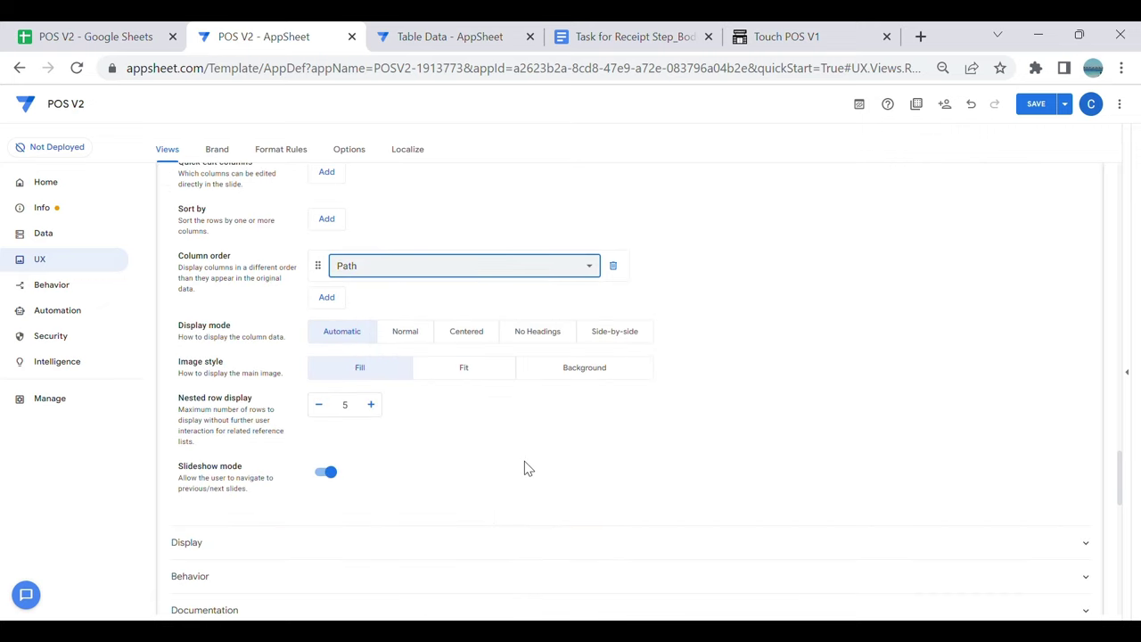
Step: Turn off slideshow mode for the Receipts_Detail view and set its display mode to Centered
click(332, 472)
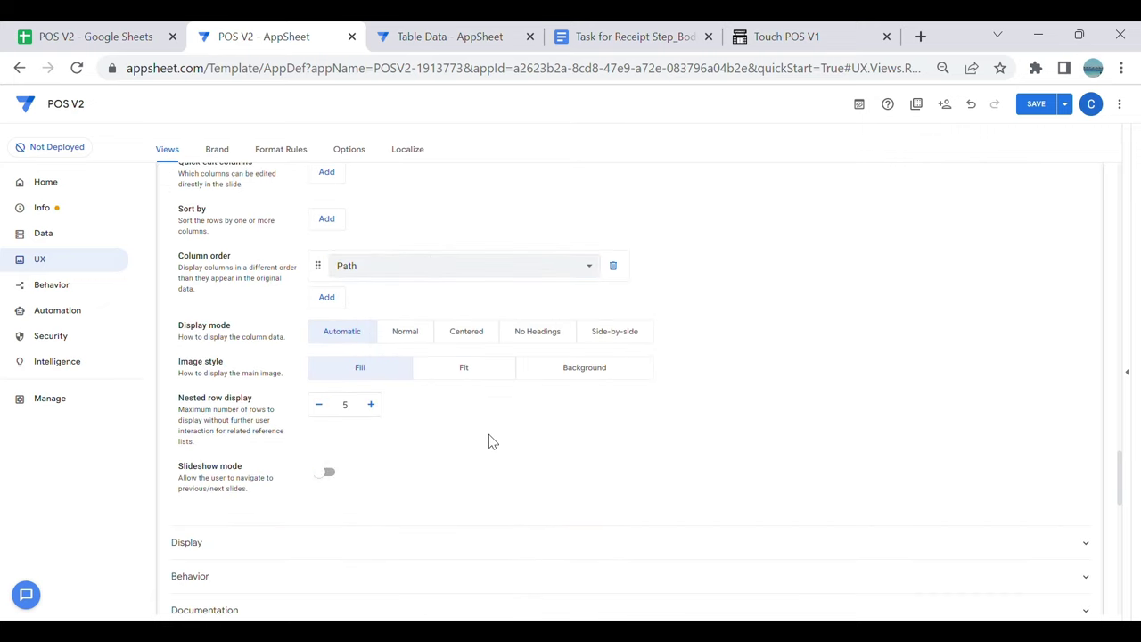
click(473, 337)
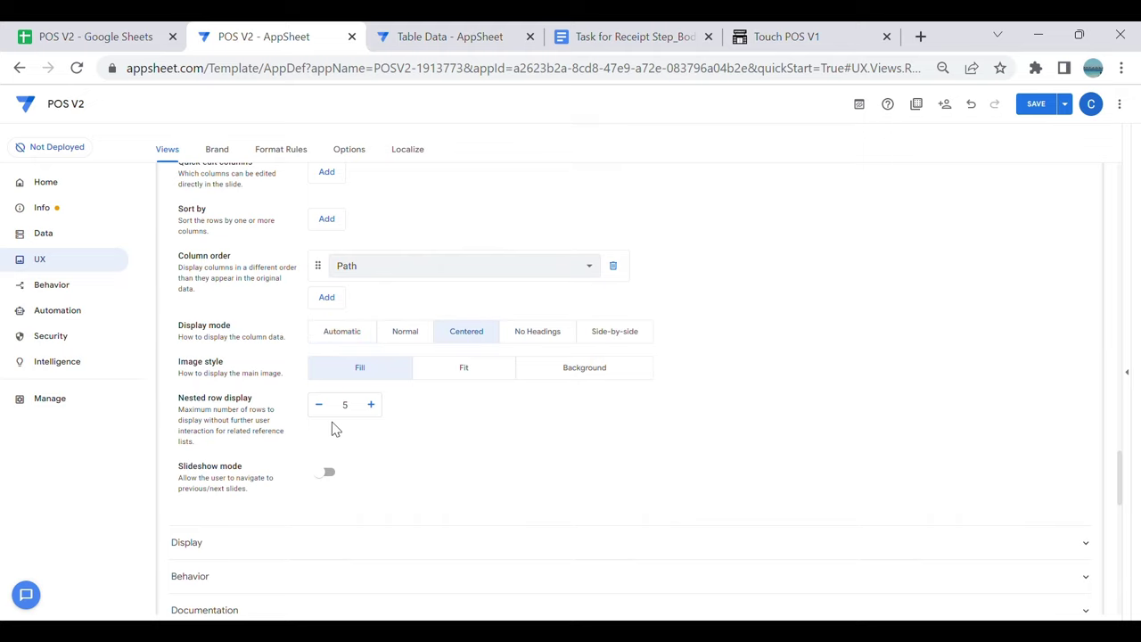
Step: Copy the LINKTOVIEW("Receipts_Detail") app link from the Receipts_Detail view's behavior settings
scroll(440, 484, down, 1)
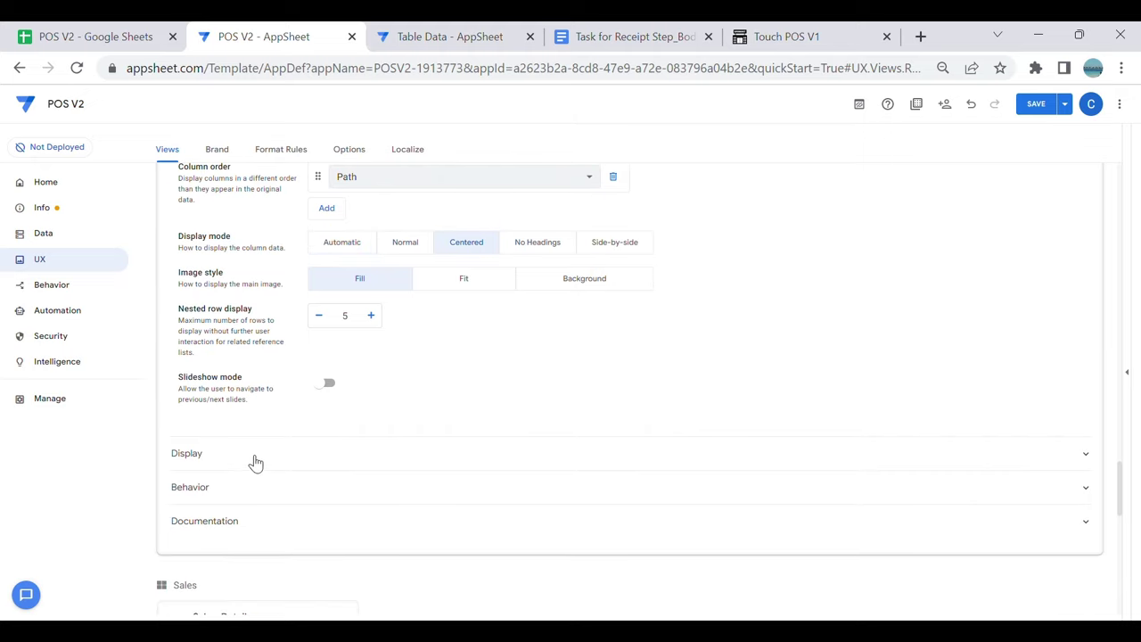
click(255, 460)
scroll(329, 446, down, 1)
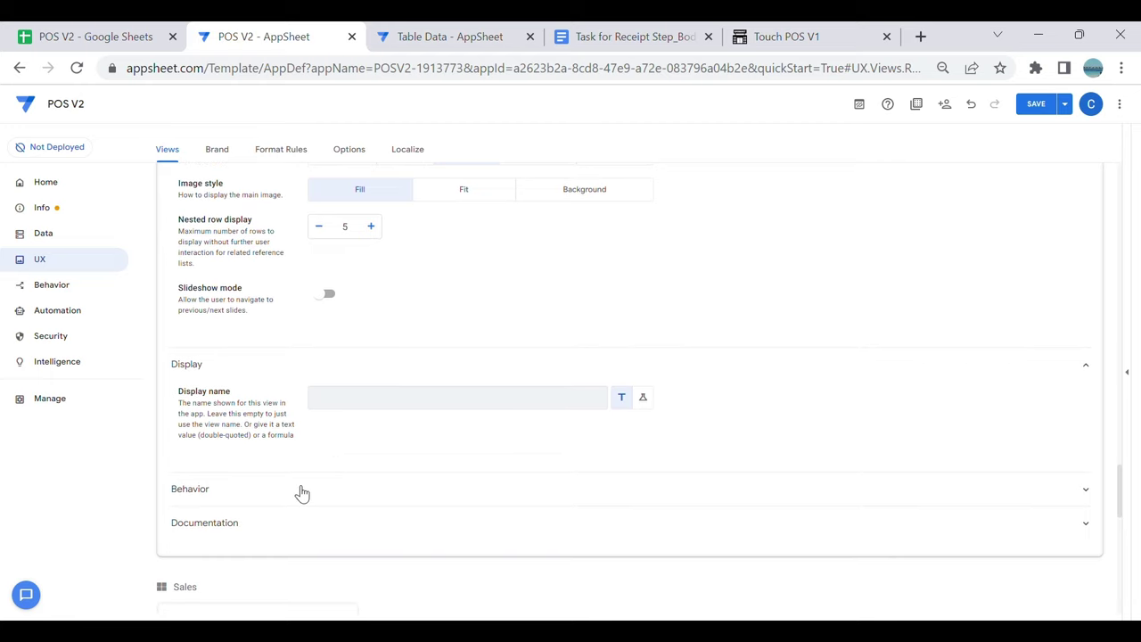
click(301, 485)
scroll(400, 489, down, 1)
drag(422, 475, 320, 476)
drag(458, 474, 309, 470)
key(ctrl+c)
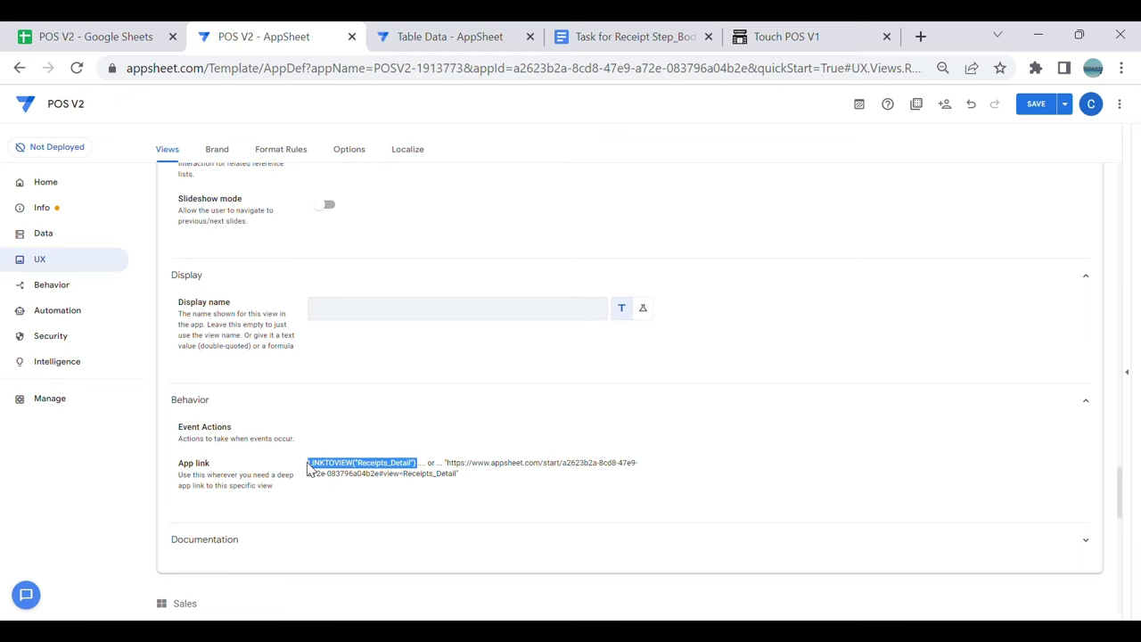
Step: Create a new action named View Receipt with the effect "App: go to another view within this app"
click(61, 286)
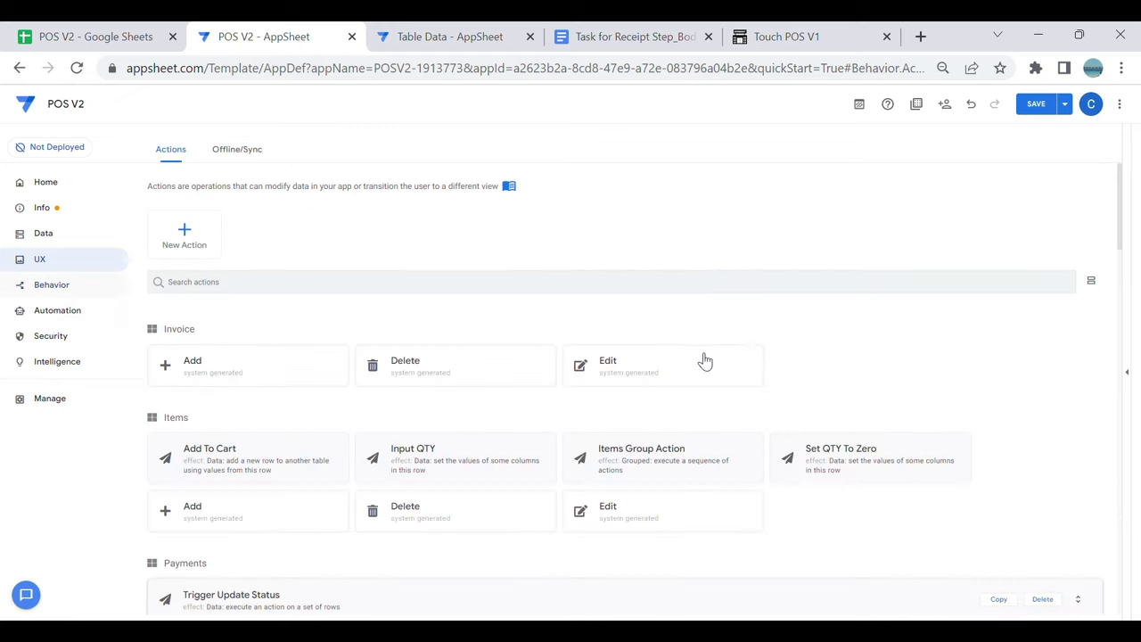
click(204, 238)
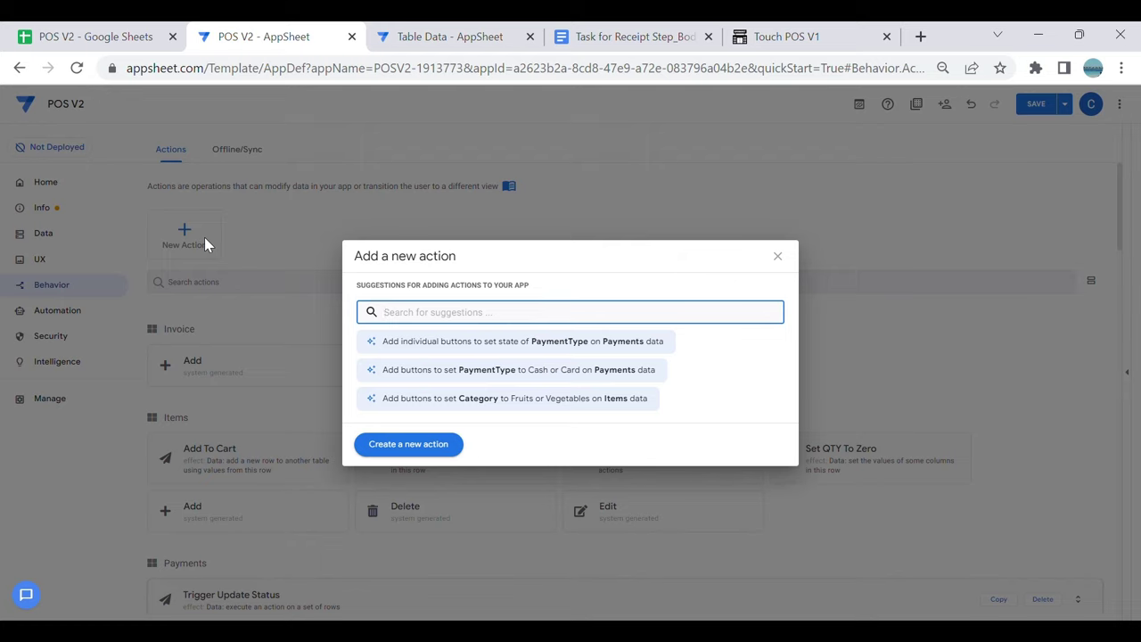
click(425, 446)
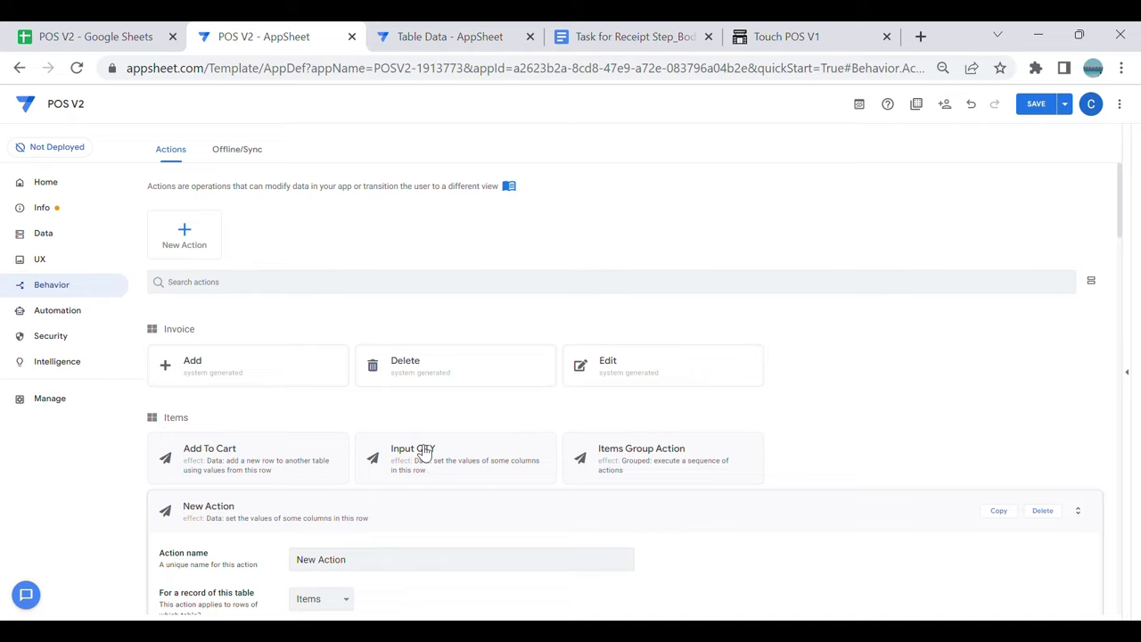
scroll(426, 452, down, 2)
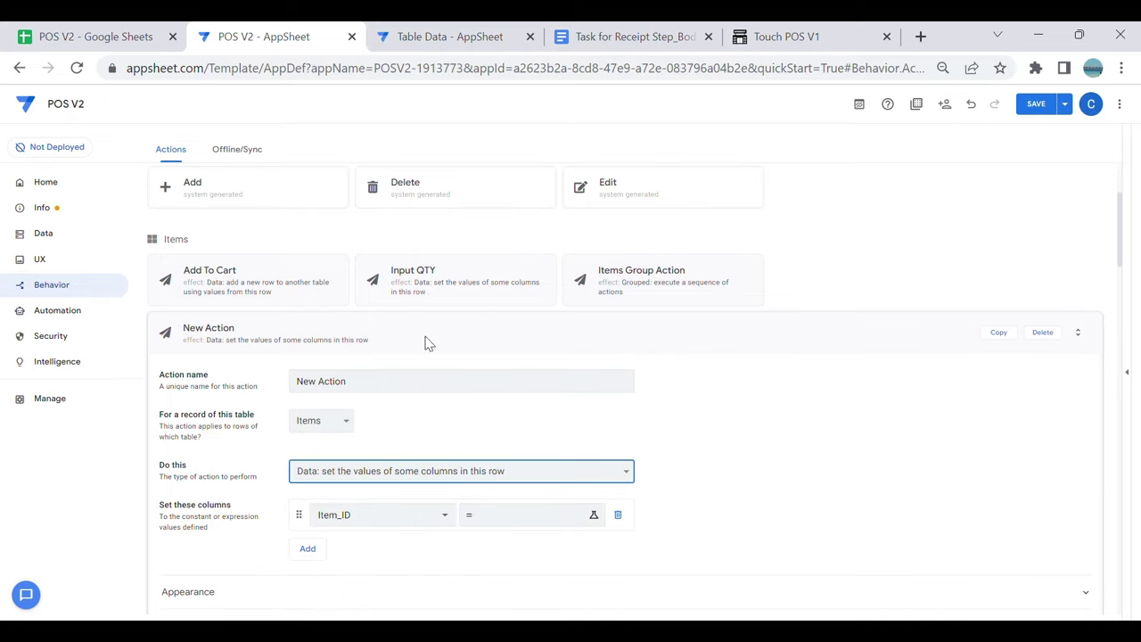
key(ctrl+z)
triple_click(313, 384)
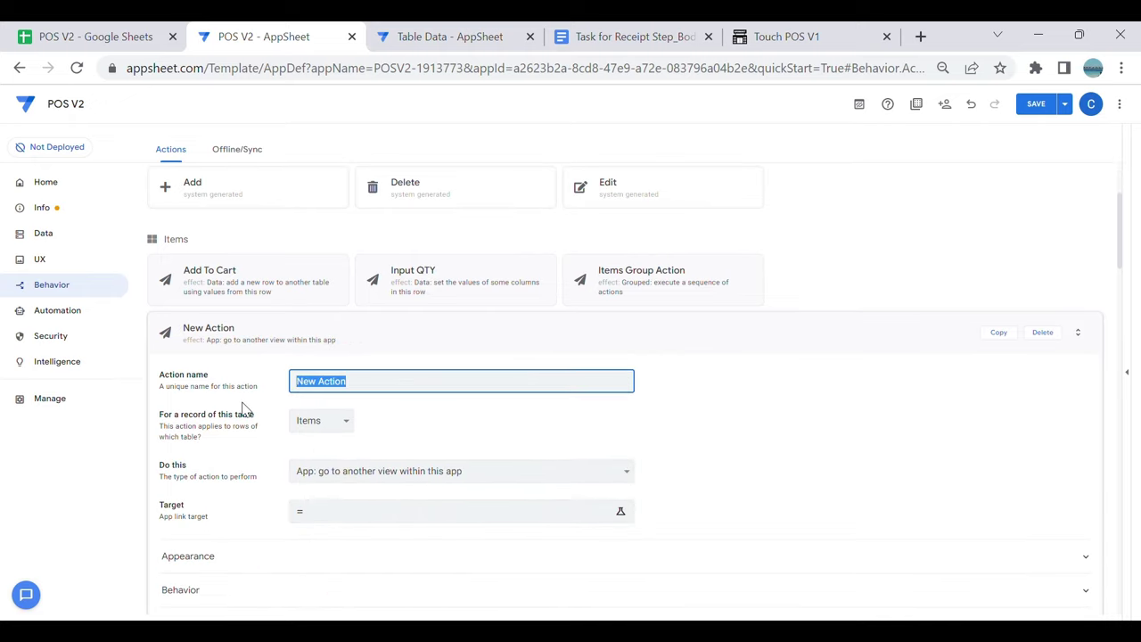
text(View)
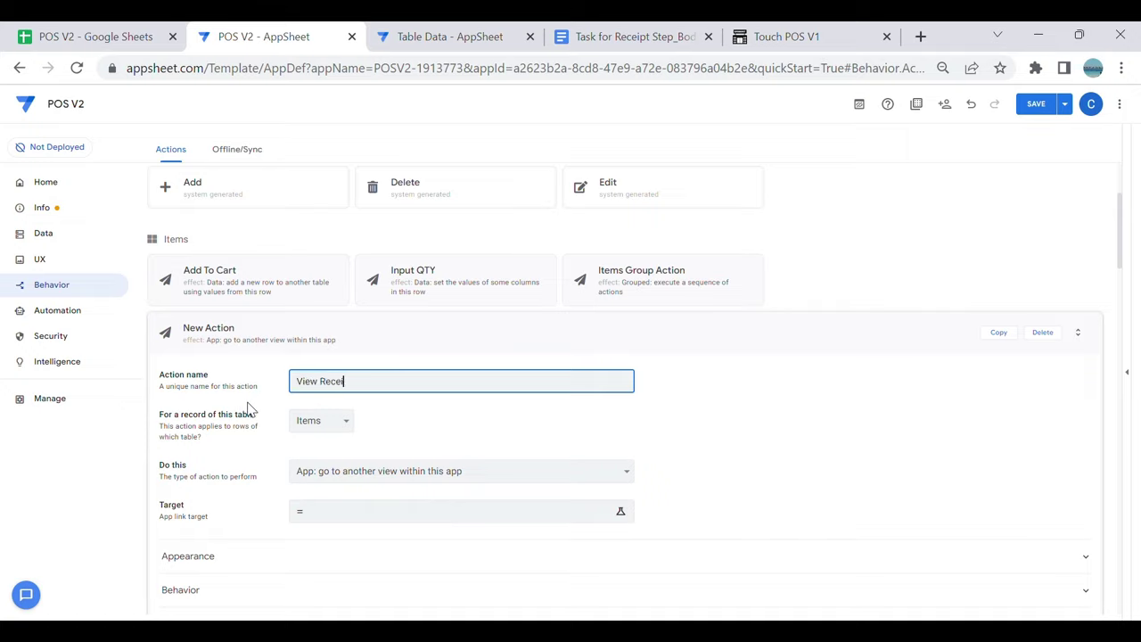
Step: Enter the copied LINKTOVIEW("Receipts_Detail") expression as the View Receipt action's target
click(433, 519)
click(383, 517)
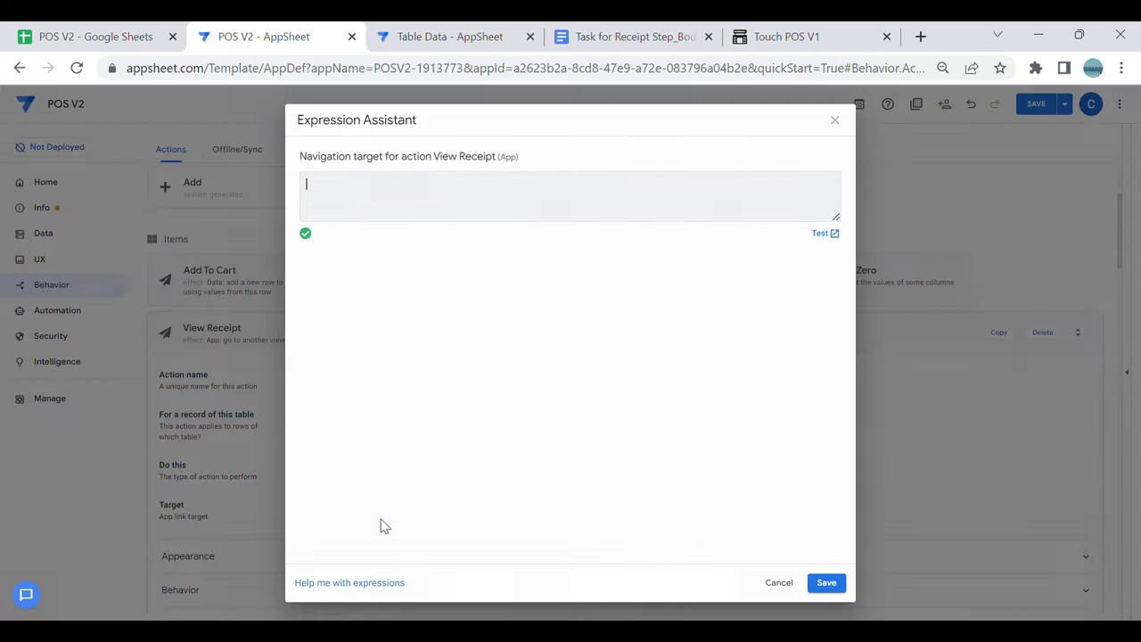
key(ctrl+v)
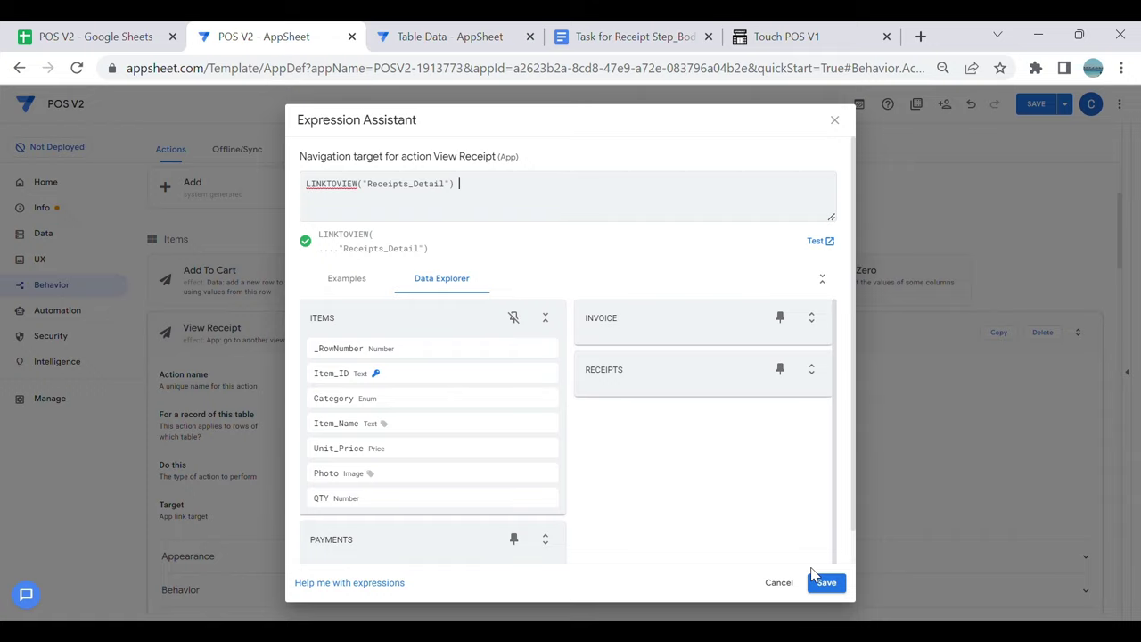
Step: Look at the Point Of Sale view in the Touch POS V1 app and return to the target expression
click(807, 40)
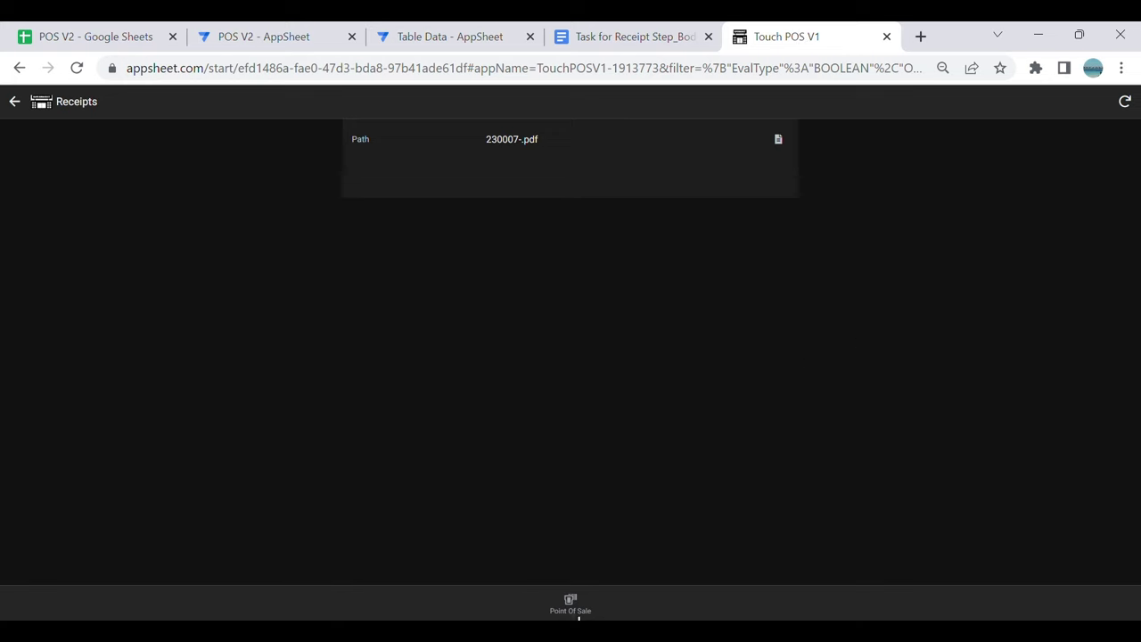
click(575, 608)
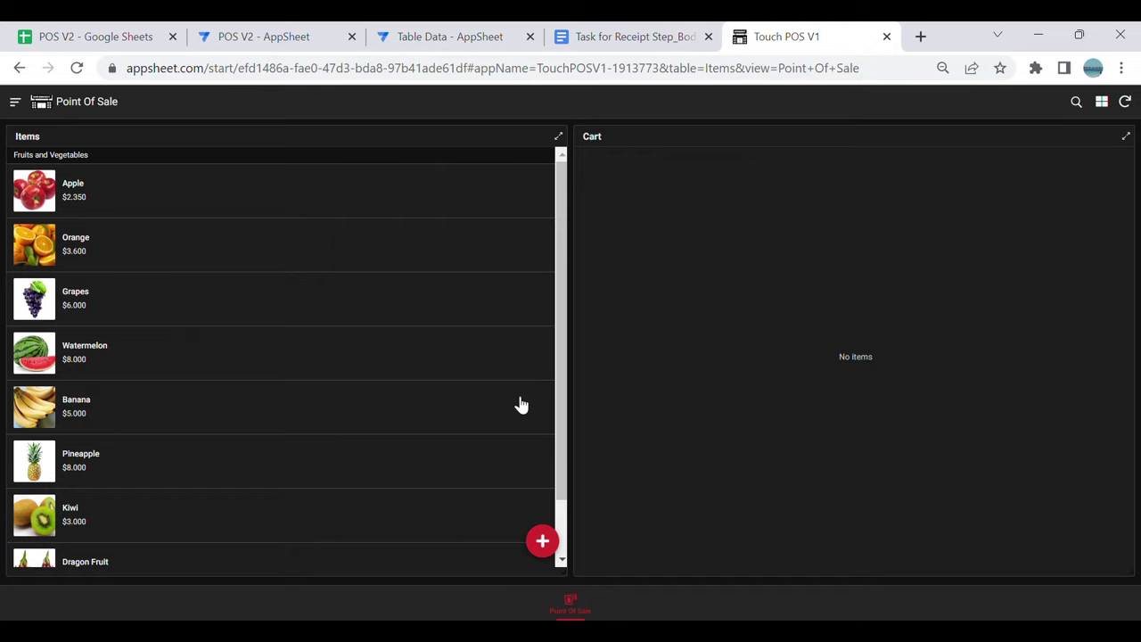
click(298, 34)
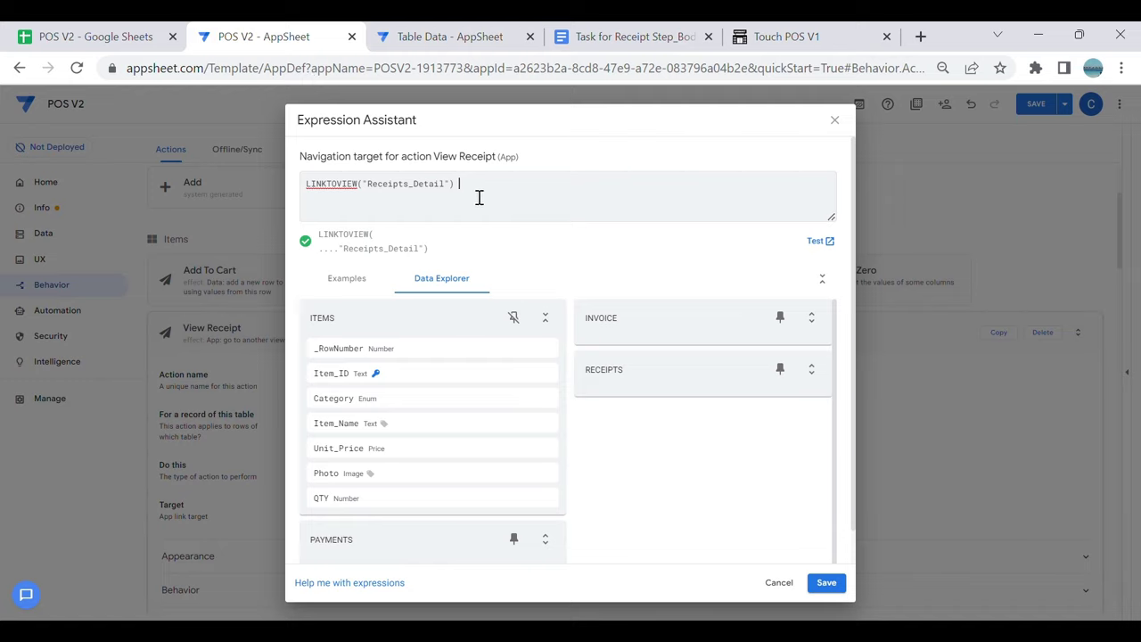
Step: Append &"&at="&Encodeurl(Now()+1) to the View Receipt action's target expression and save it
key(BackSpace)
text(&"&at=)
text("")
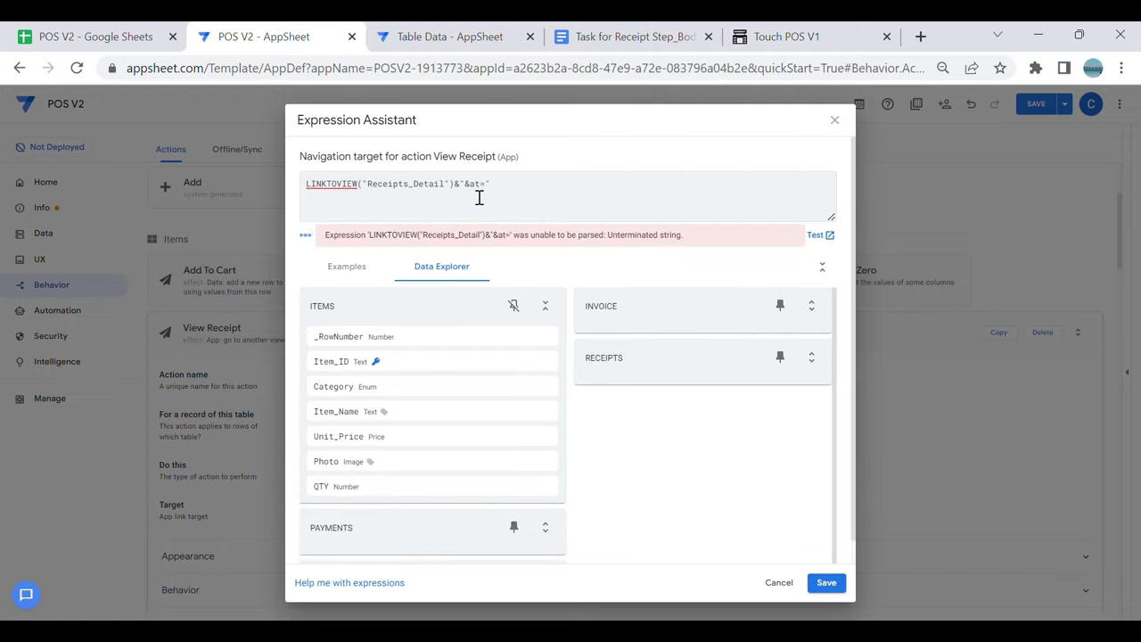
text(&Encodeurl(Now()+1))
drag(455, 191, 601, 193)
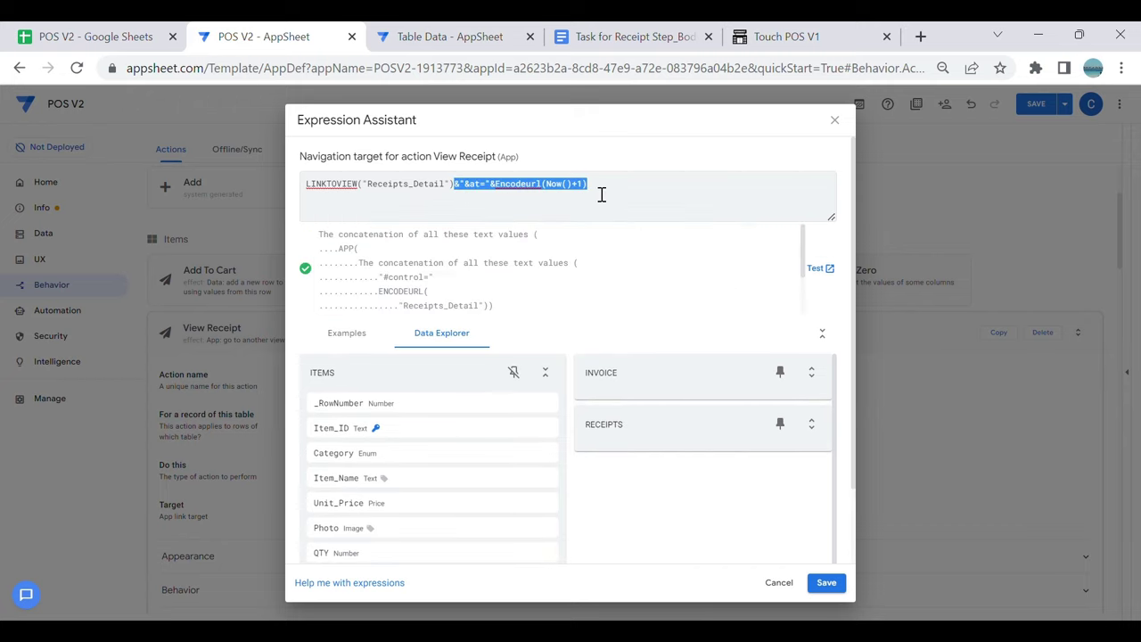
click(825, 581)
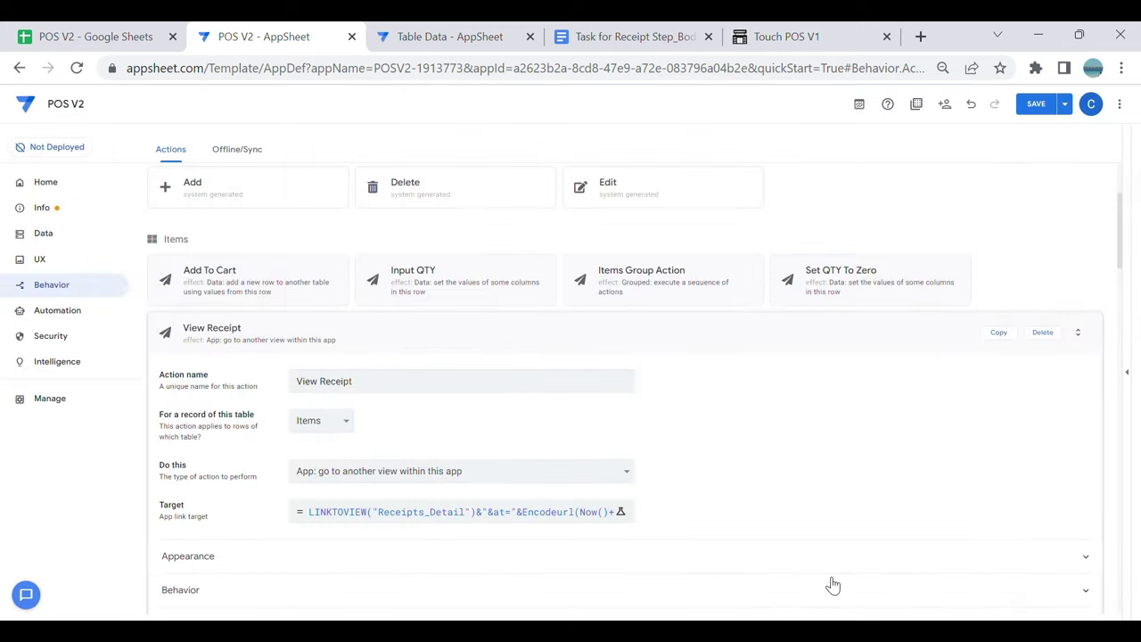
Step: Set the View Receipt action's prominence to Do not display and show the POS view in the app preview
scroll(657, 493, down, 3)
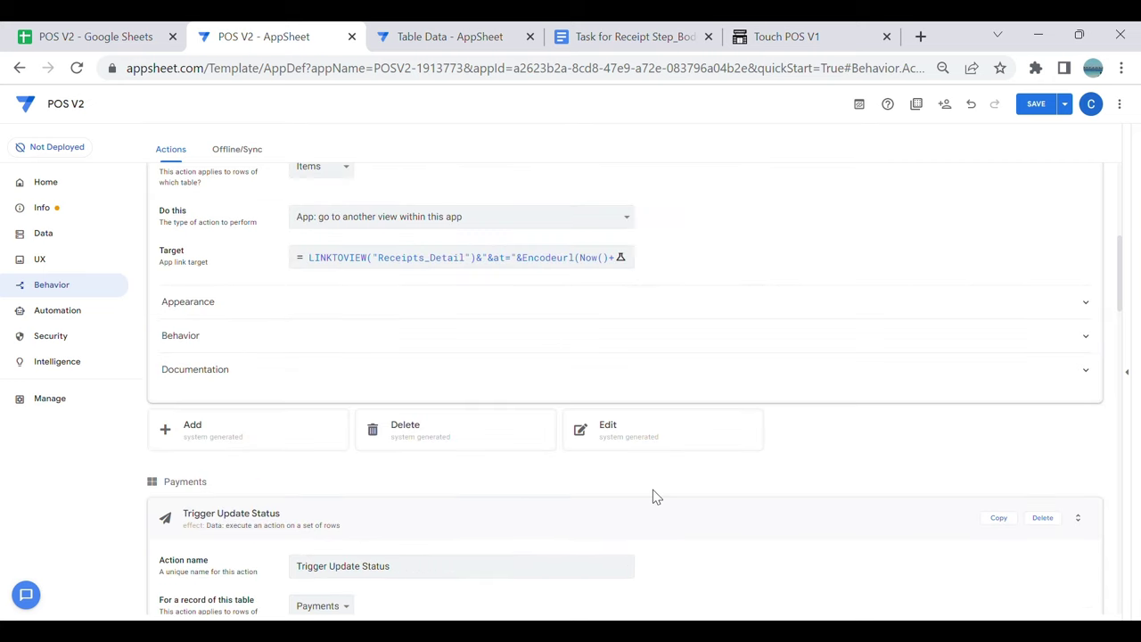
click(258, 294)
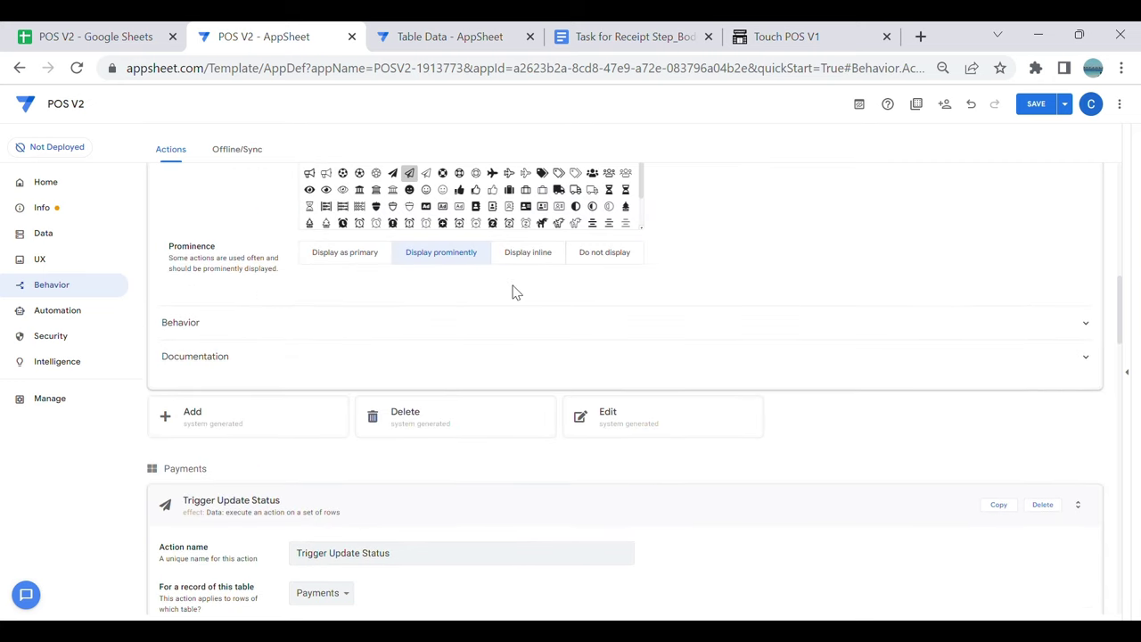
scroll(603, 396, up, 1)
click(614, 347)
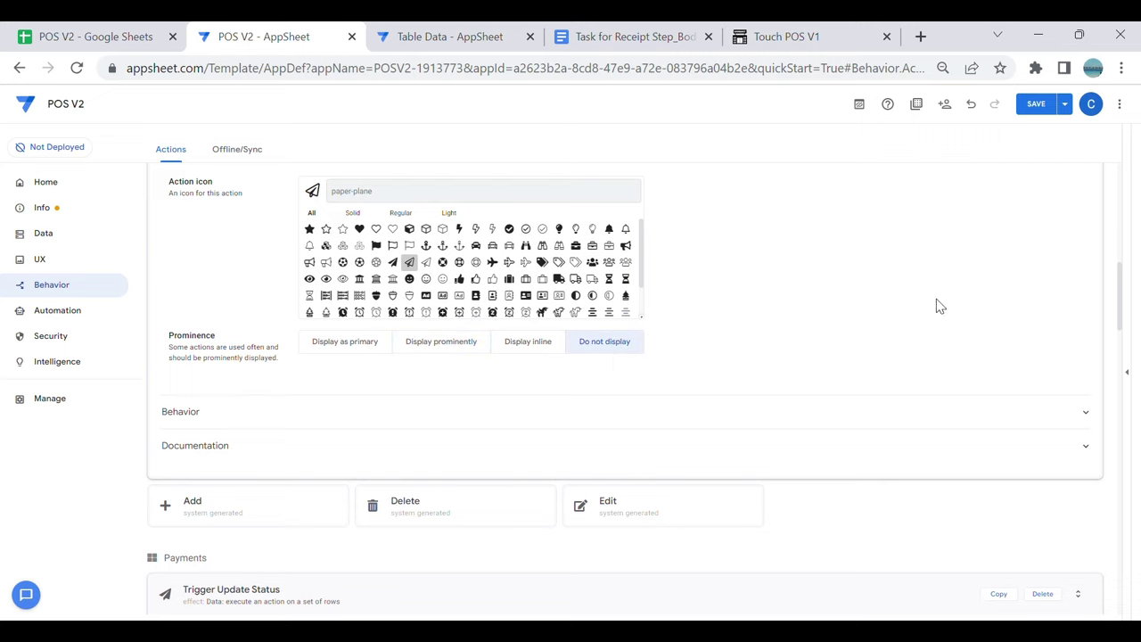
click(1132, 375)
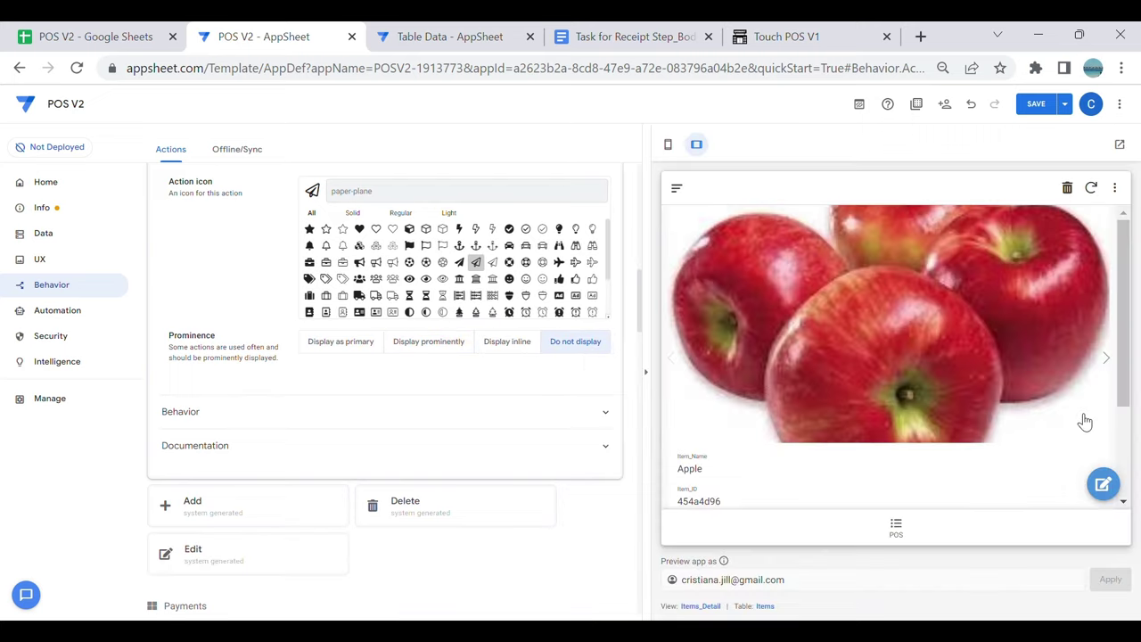
click(911, 538)
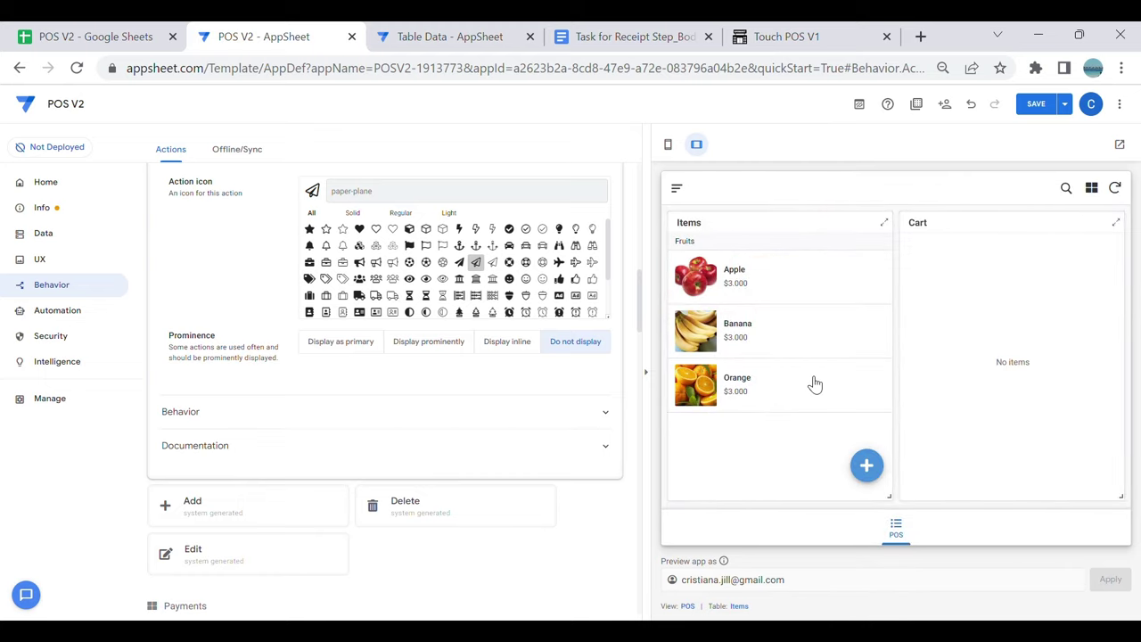
Step: Switch to the Touch POS V1 app and add Pineapple to the cart with an order quantity of 2
click(843, 26)
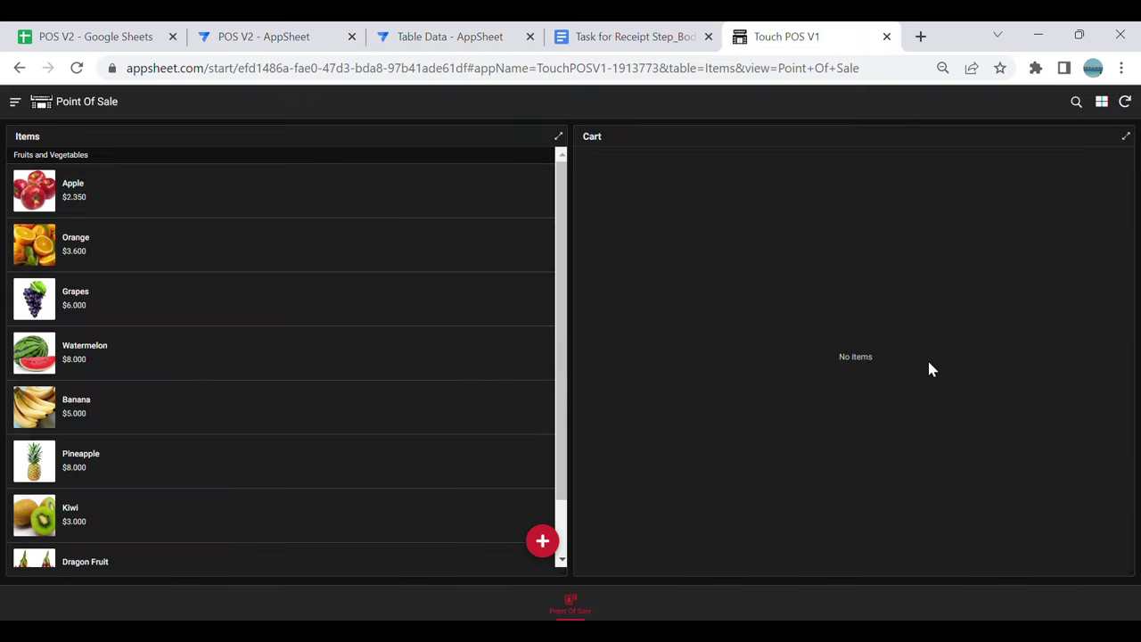
click(374, 456)
click(1108, 138)
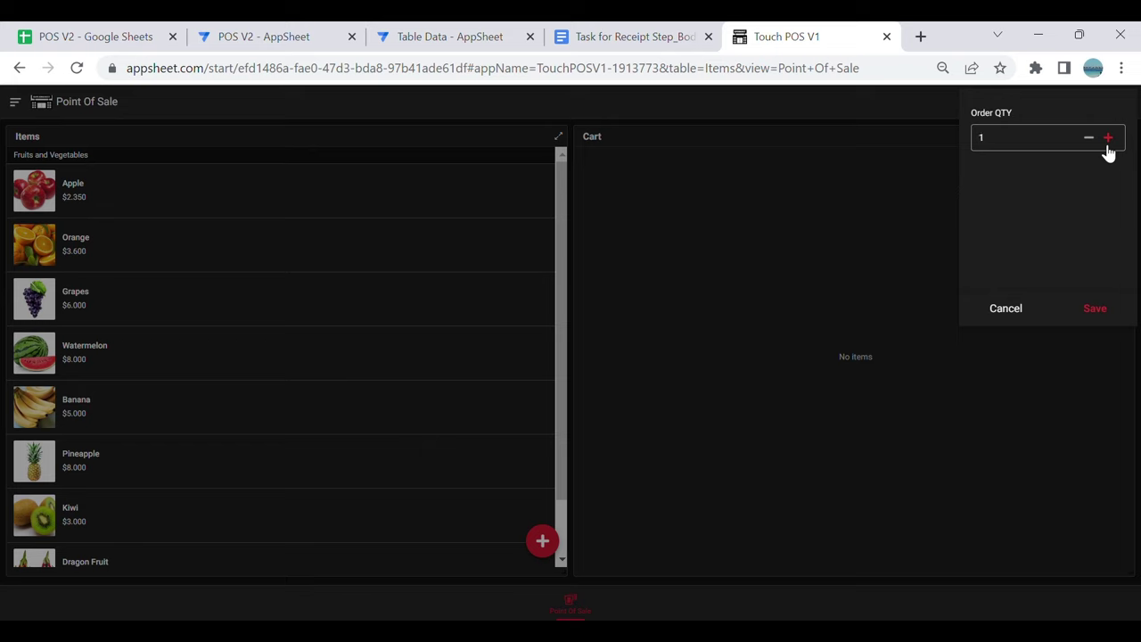
click(1108, 138)
click(1096, 310)
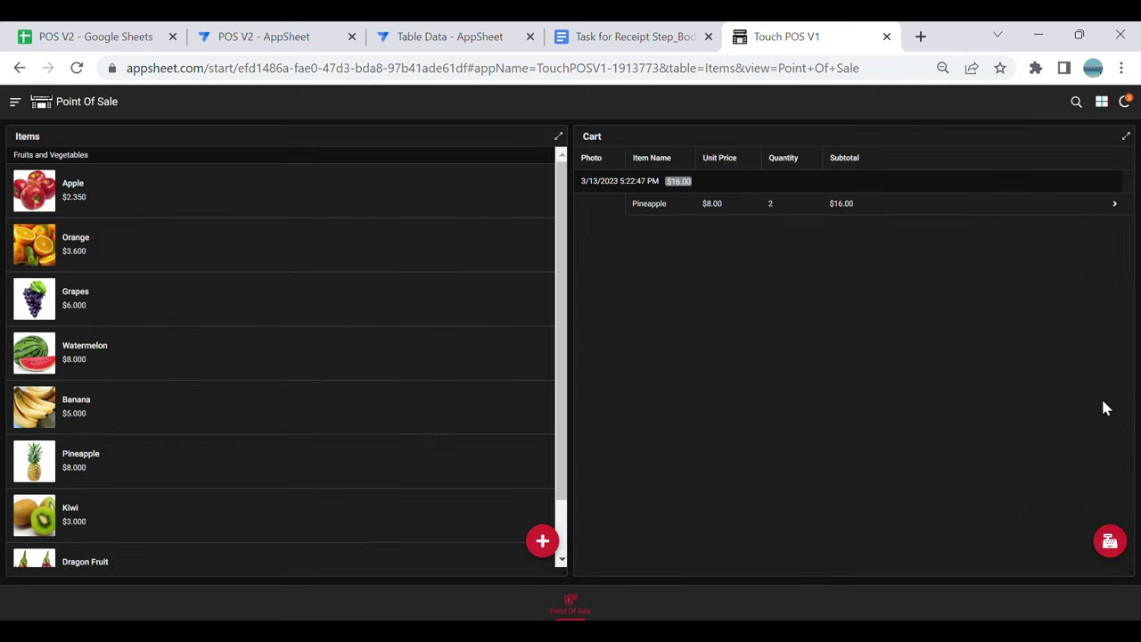
Step: Check out the Pineapple cart to open the Payments Form
click(1105, 537)
click(667, 373)
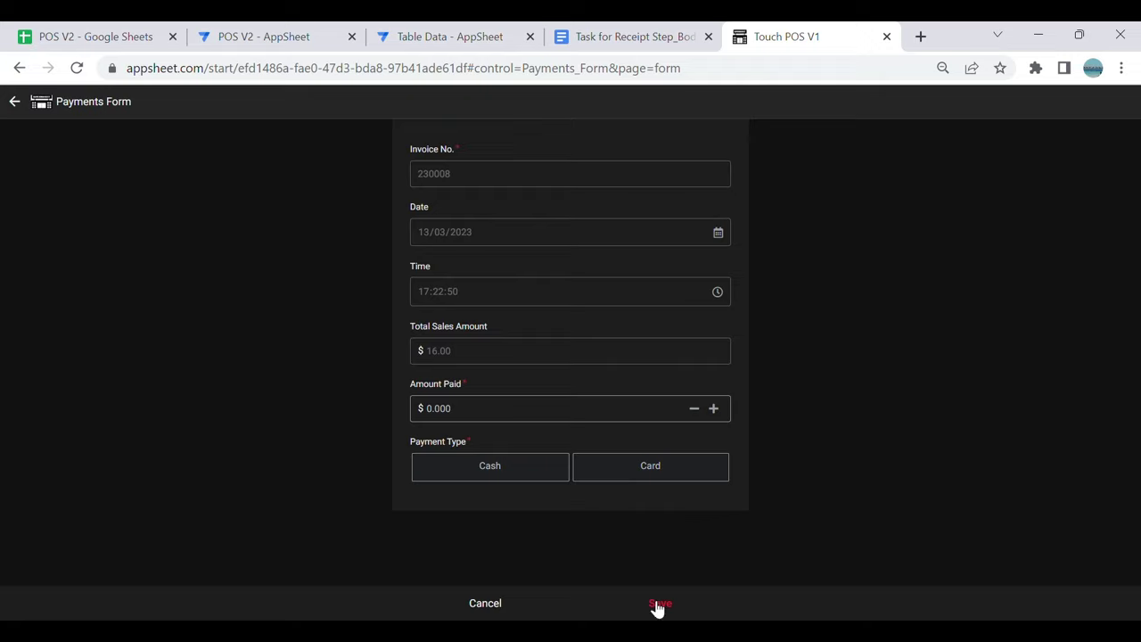
Step: Switch to the POS V2 editor and set the Payments_Form view's finish view to POS
click(250, 39)
click(40, 259)
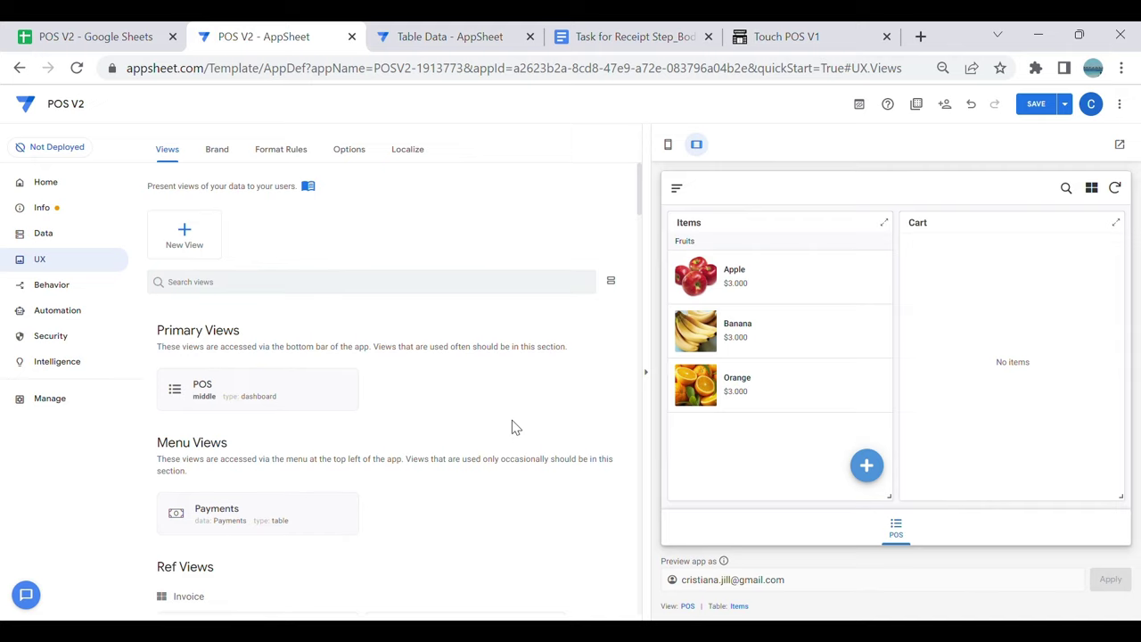
click(301, 285)
scroll(298, 307, down, 3)
scroll(314, 312, up, 1)
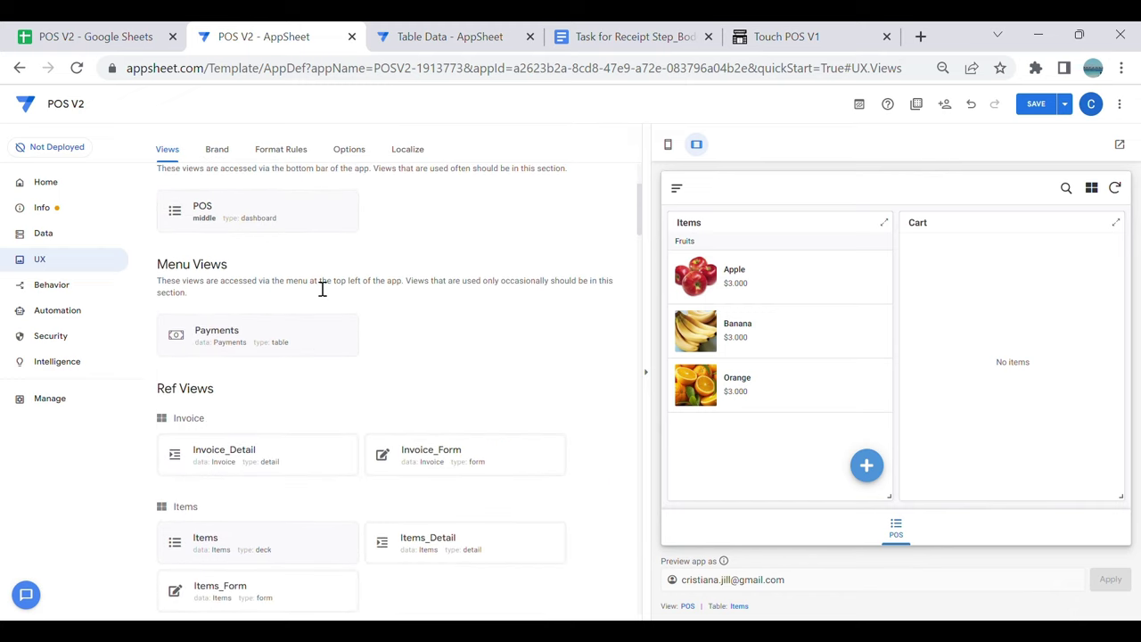
scroll(267, 348, down, 5)
scroll(285, 357, down, 3)
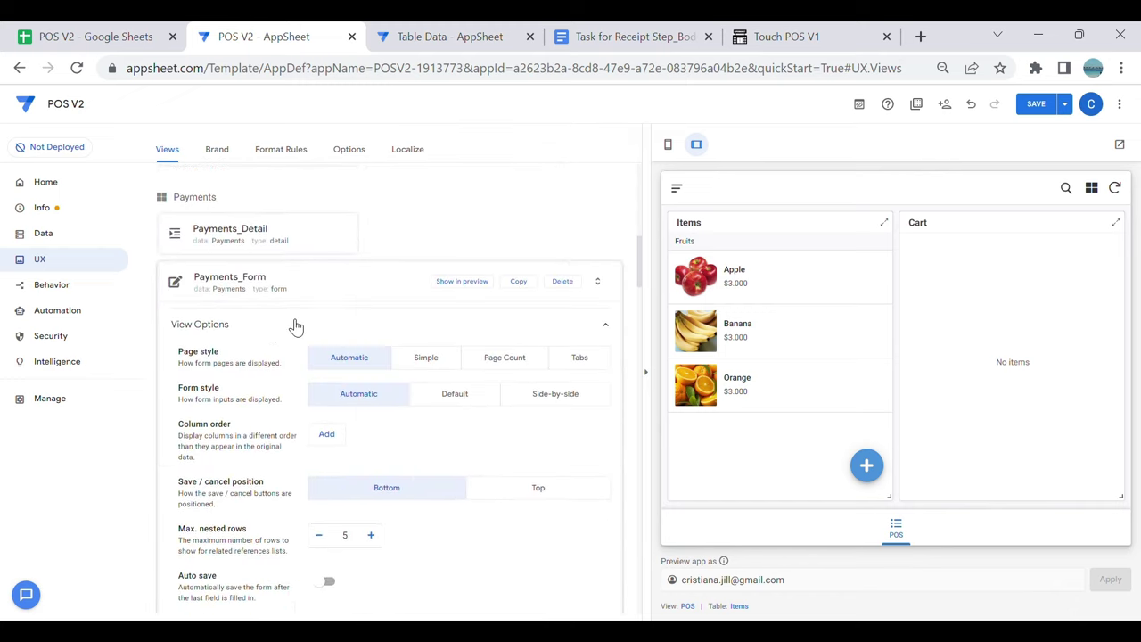
scroll(323, 374, down, 2)
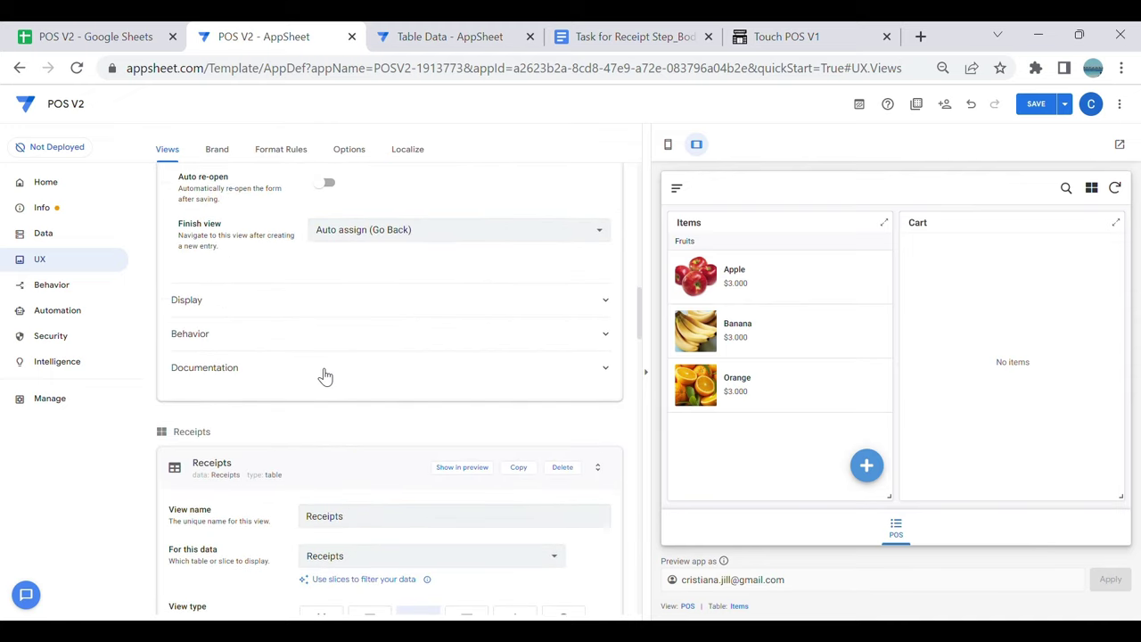
click(386, 237)
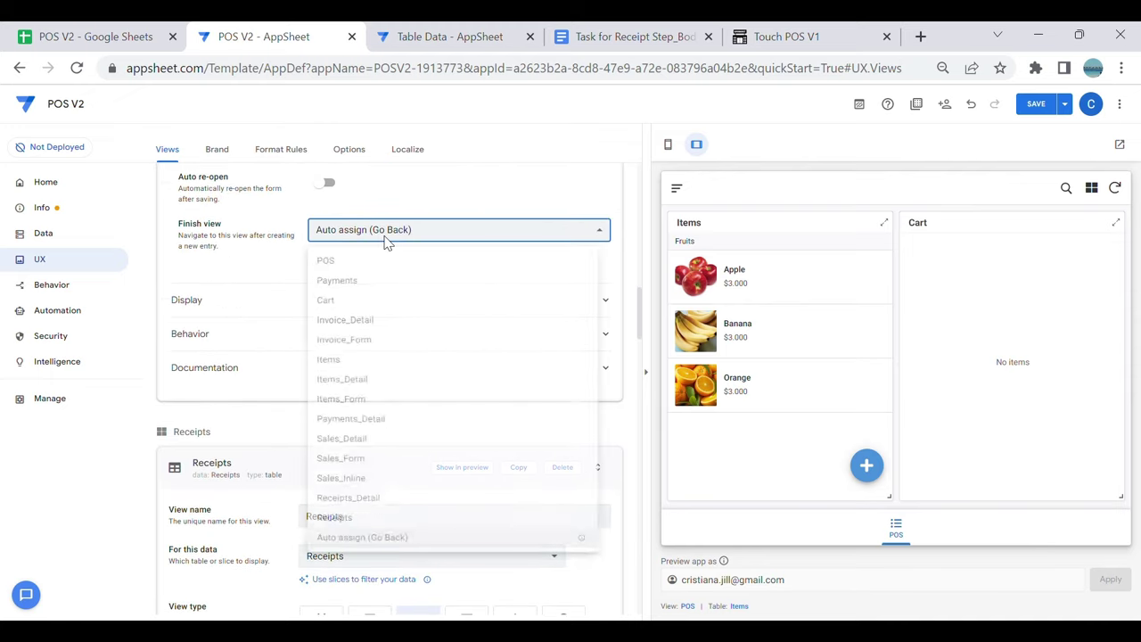
click(374, 260)
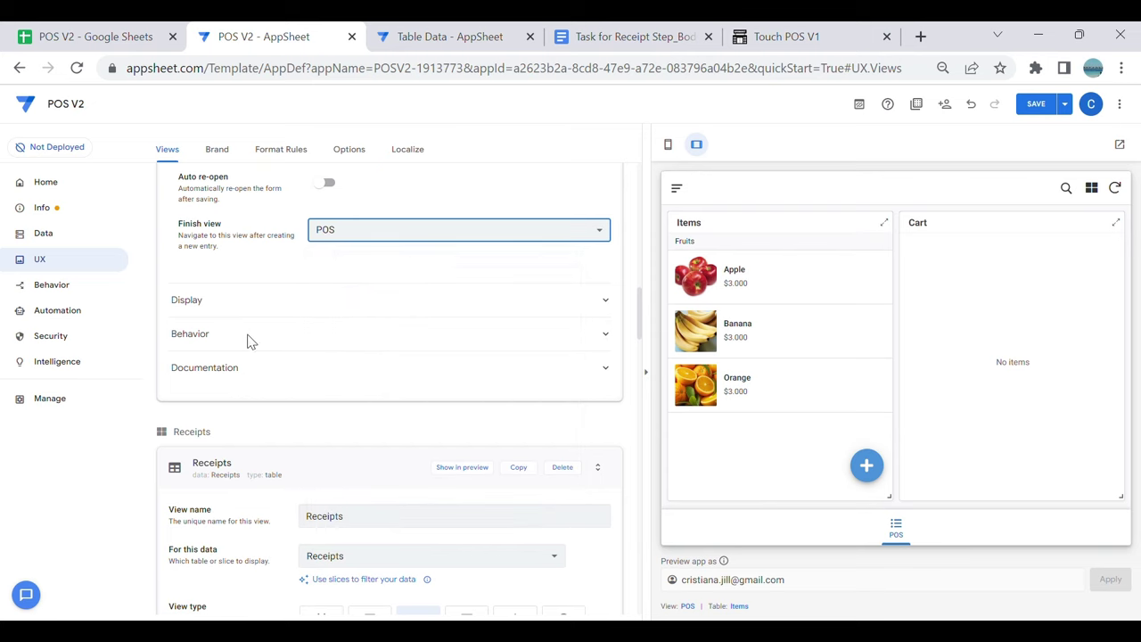
click(254, 337)
click(468, 370)
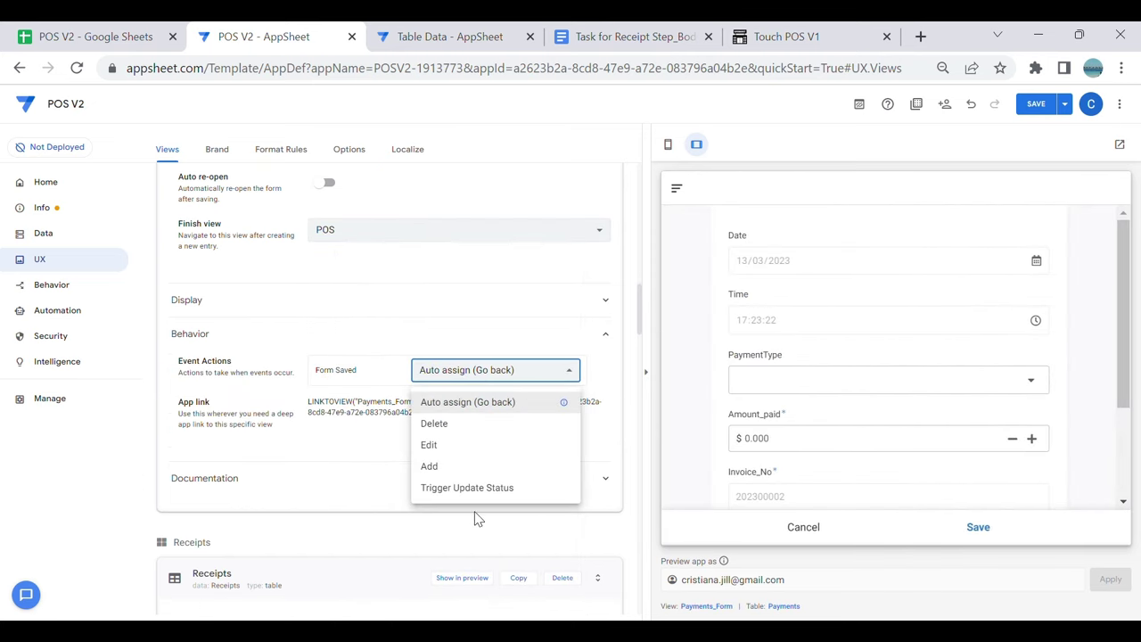
click(513, 352)
Step: Find the View Receipt action and make it apply to records of the Payments table
click(92, 287)
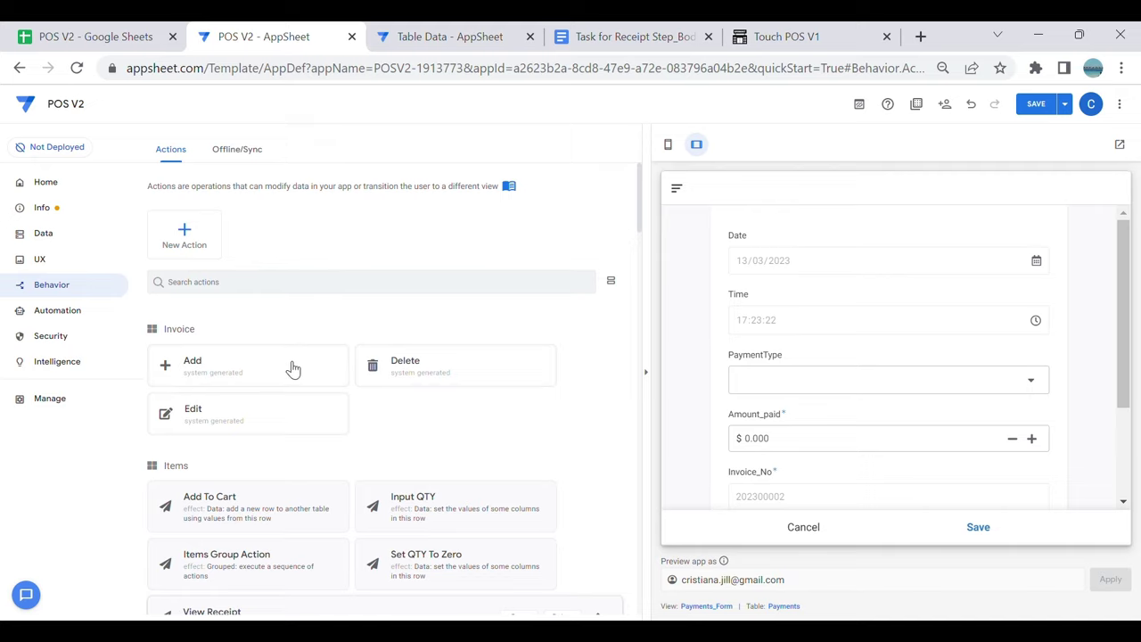
click(224, 297)
text(view)
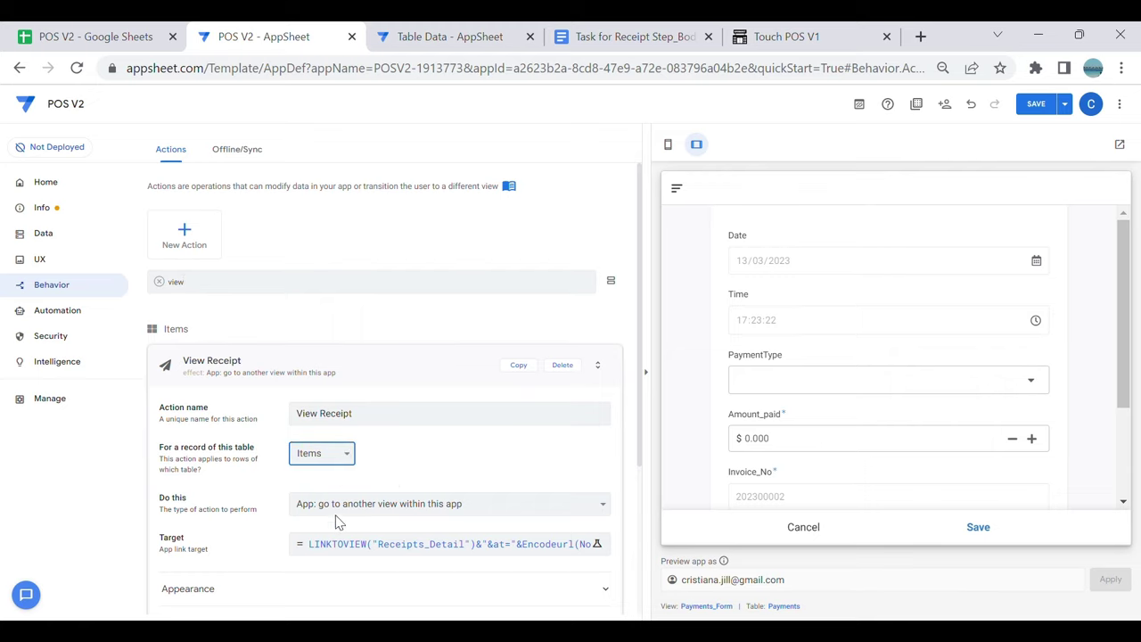
scroll(337, 507, down, 2)
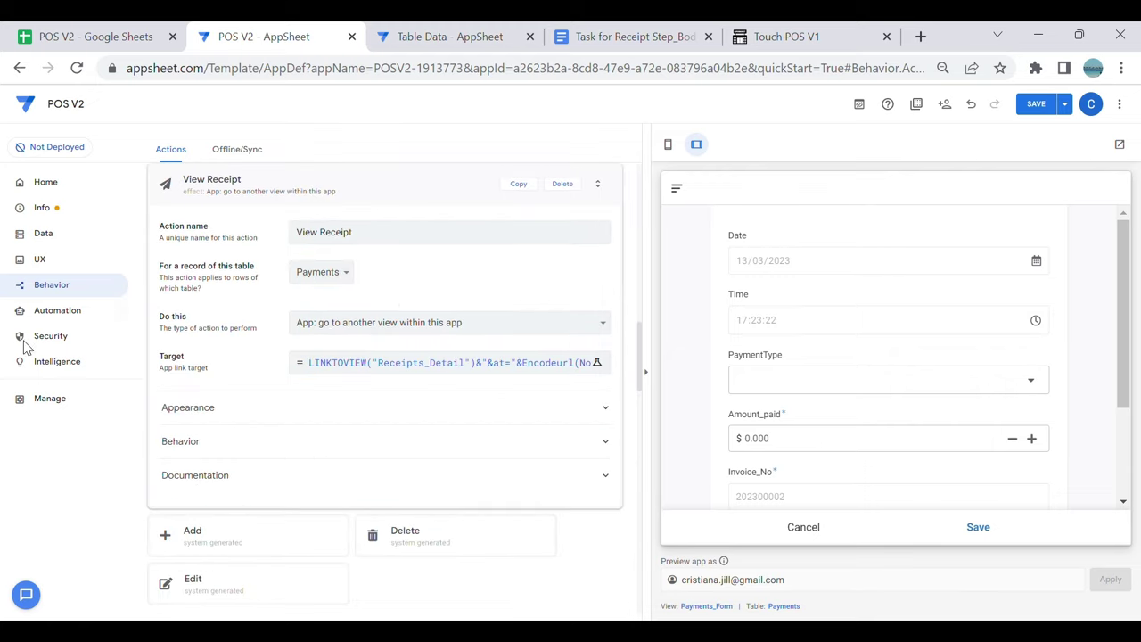
Step: Set the Payments_Form view's Form Saved event action to View Receipt and save the app
click(39, 258)
scroll(374, 365, down, 2)
scroll(383, 379, down, 10)
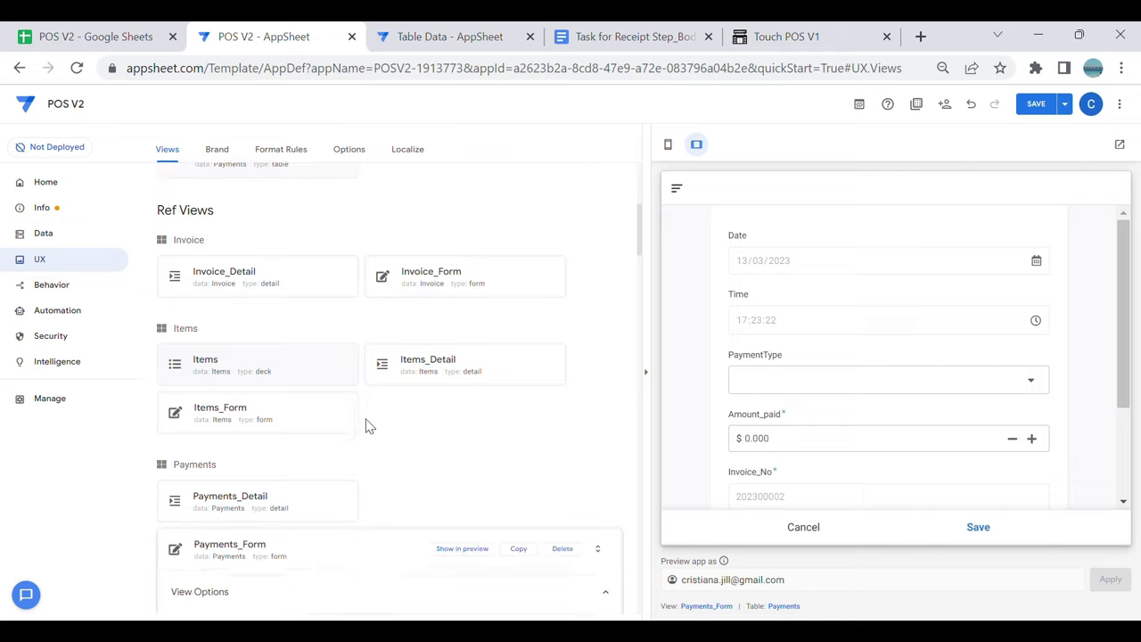
scroll(241, 370, up, 1)
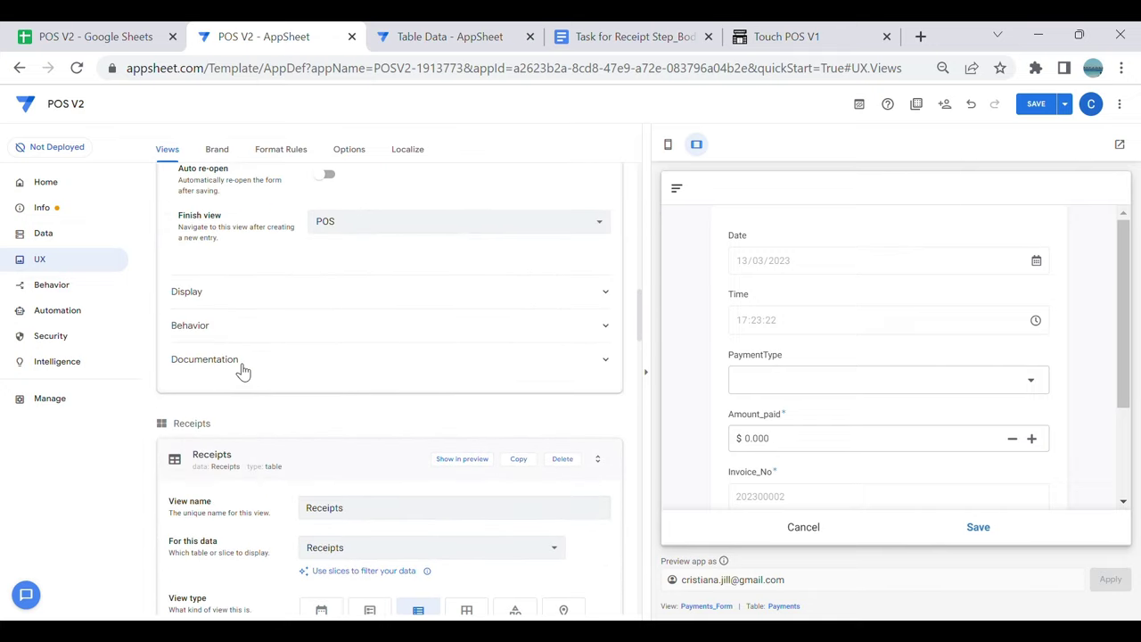
click(257, 337)
click(473, 370)
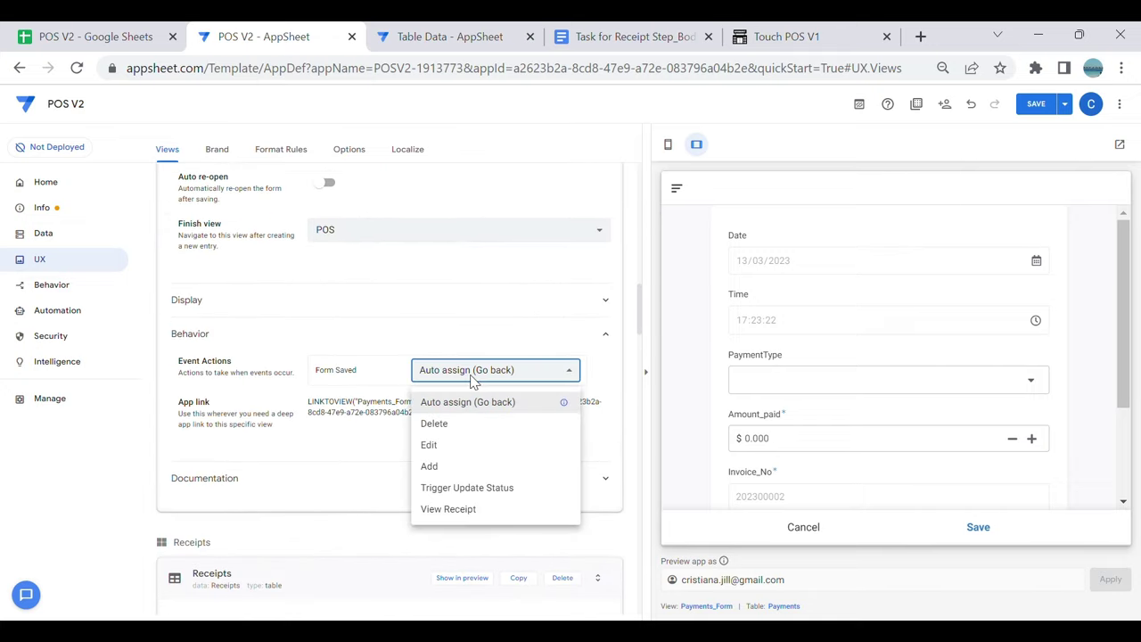
click(477, 512)
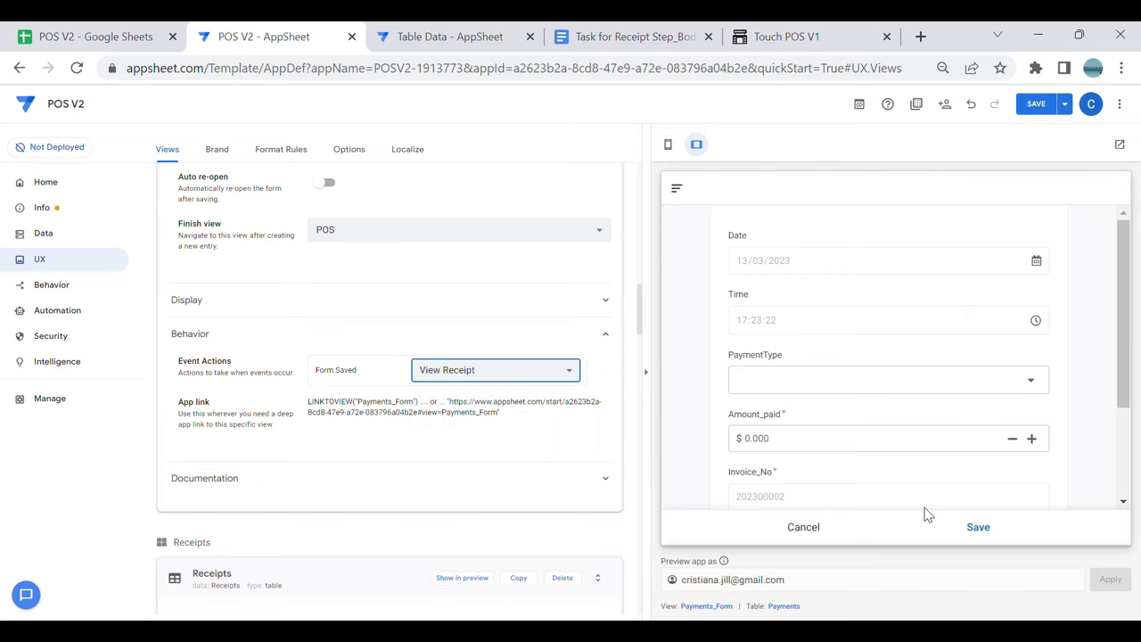
click(1048, 107)
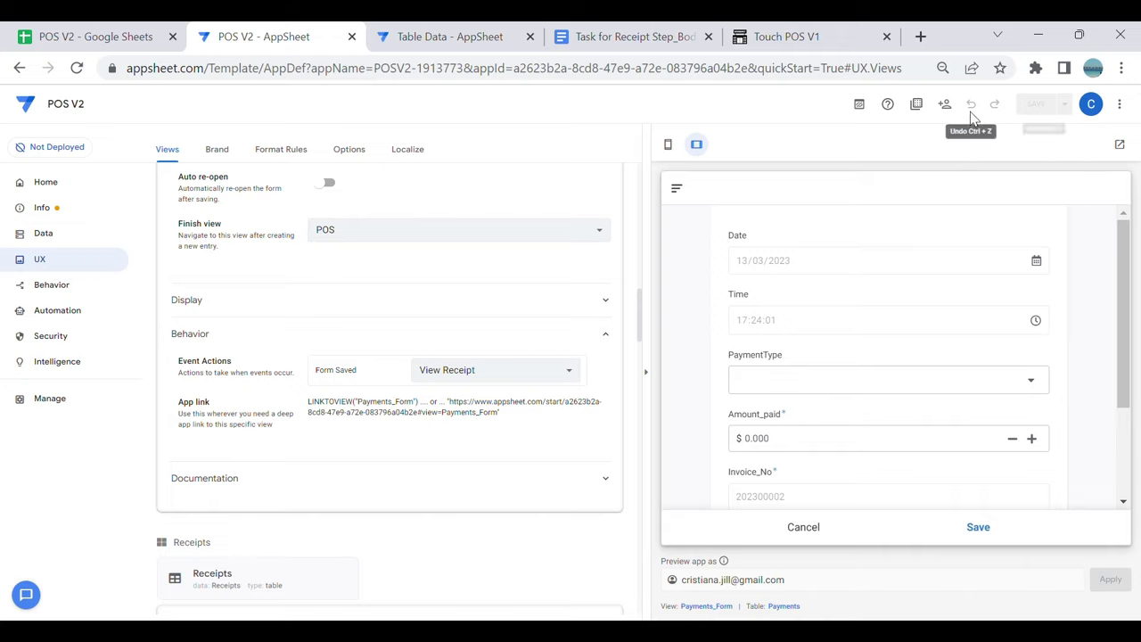
Step: Open the View Receipt action's target expression and change its LINKTOVIEW function to LINKTOFILTEREDVIEW
click(648, 373)
click(56, 285)
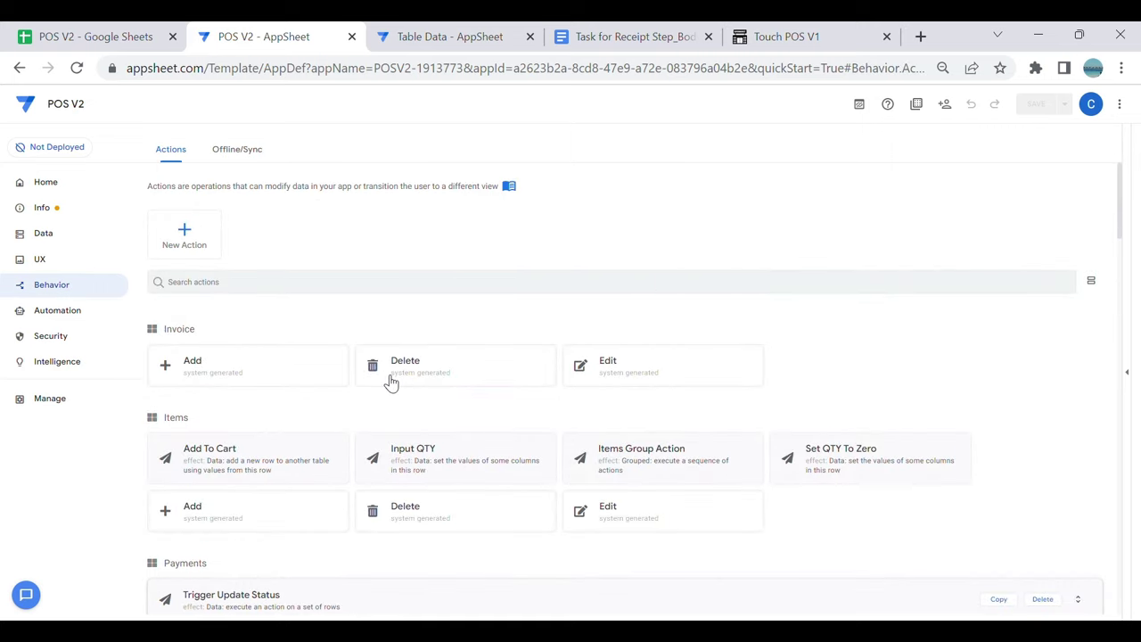
click(280, 299)
text(view)
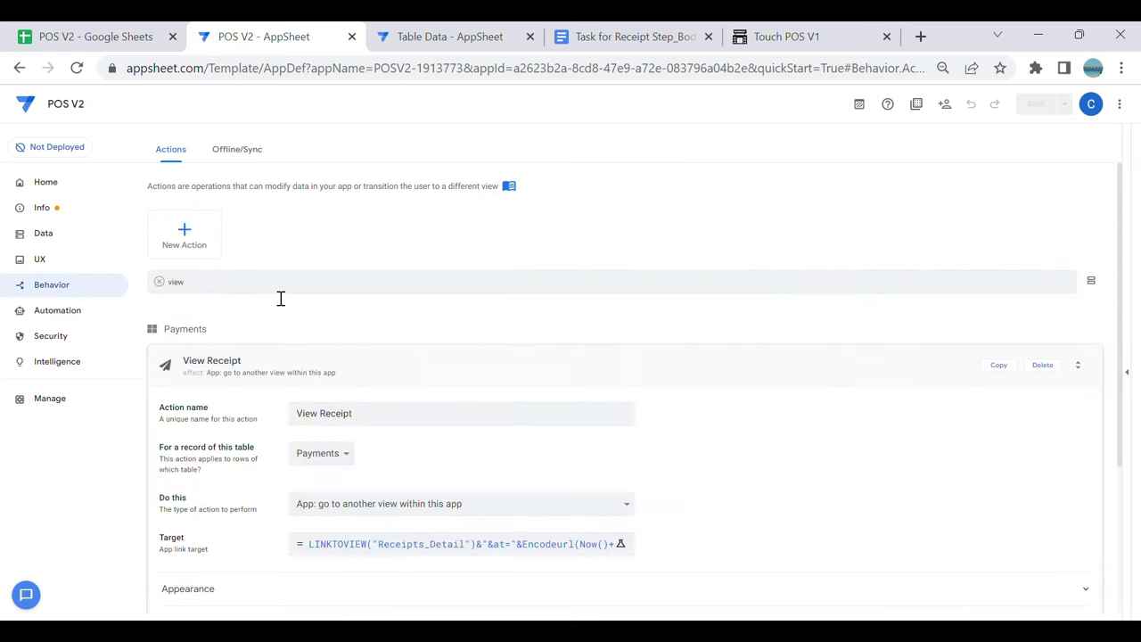
click(501, 551)
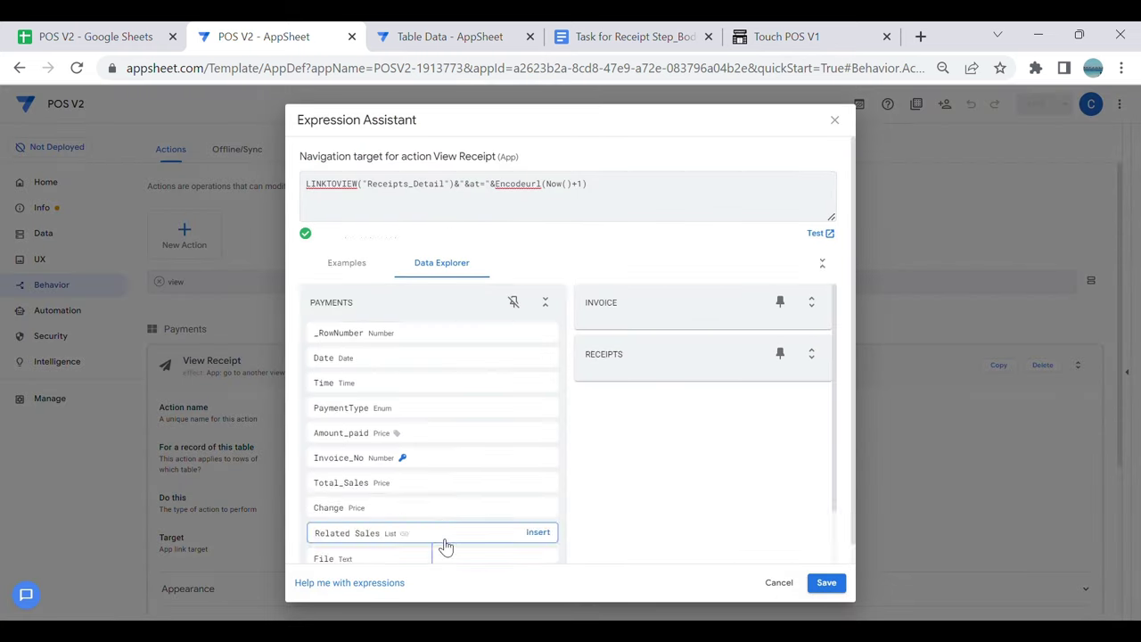
mouse_move(413, 531)
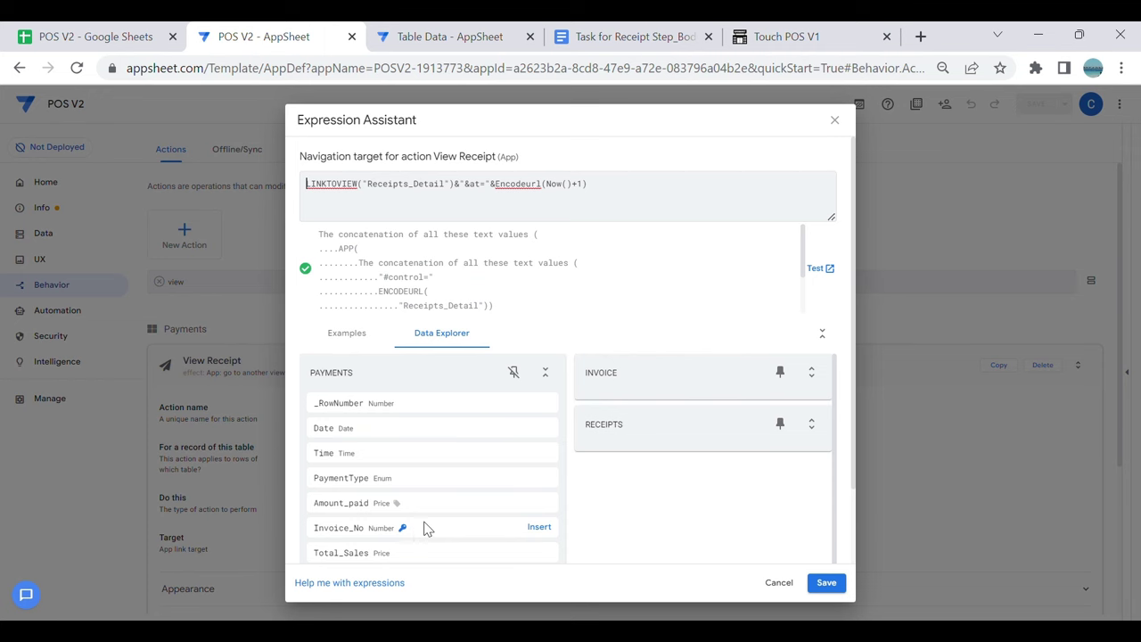
key(ctrl+plus)
key(ctrl+plus)
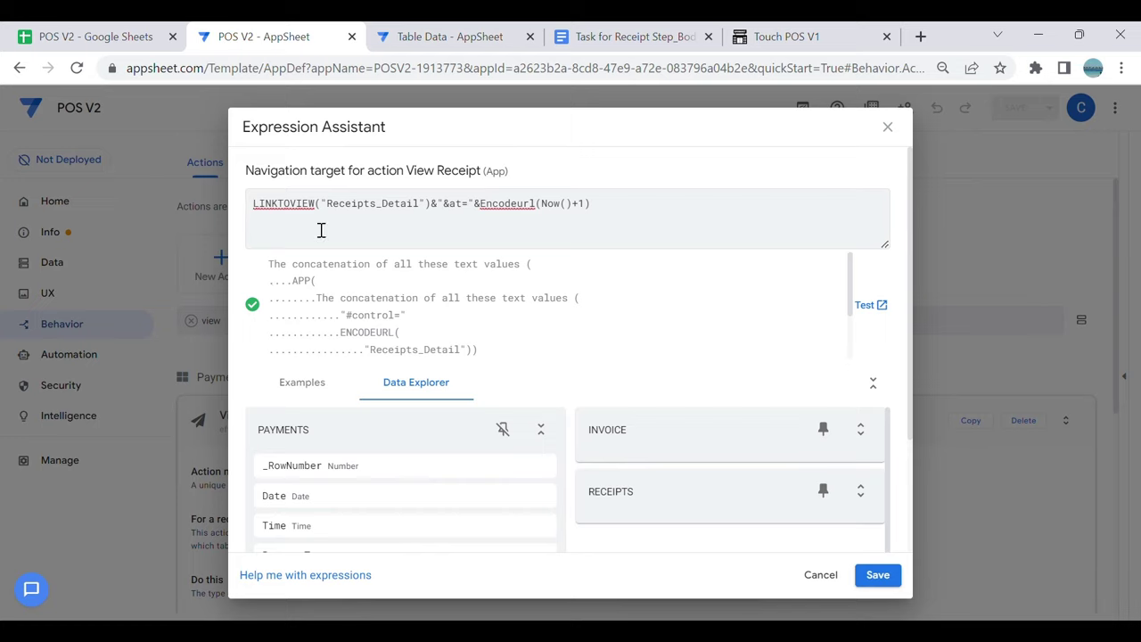
text(FILTER)
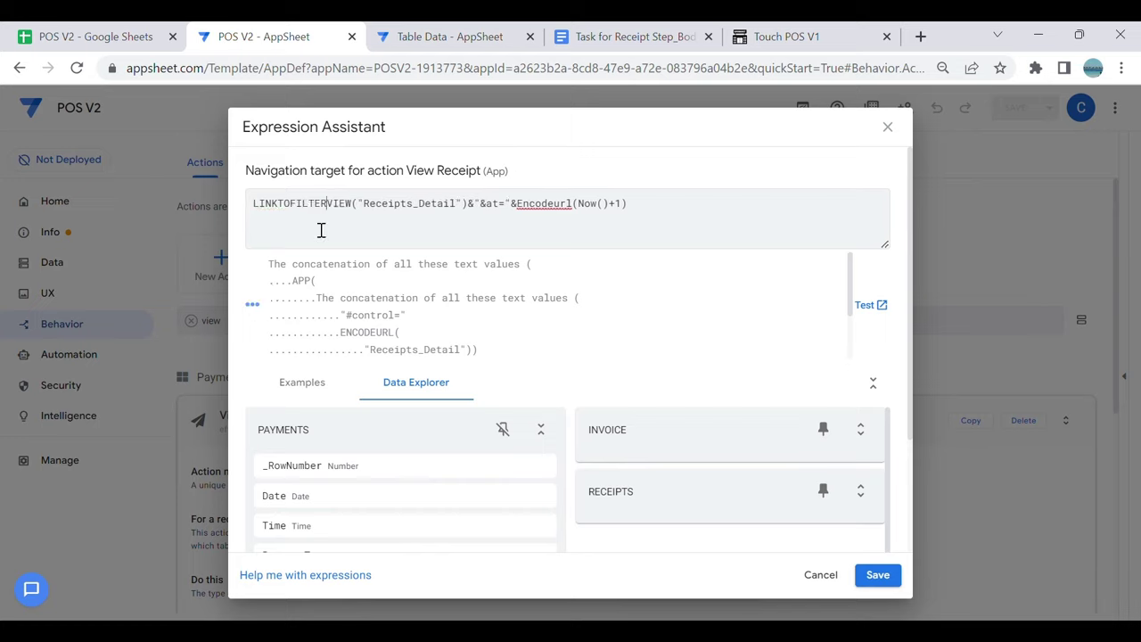
text(ED)
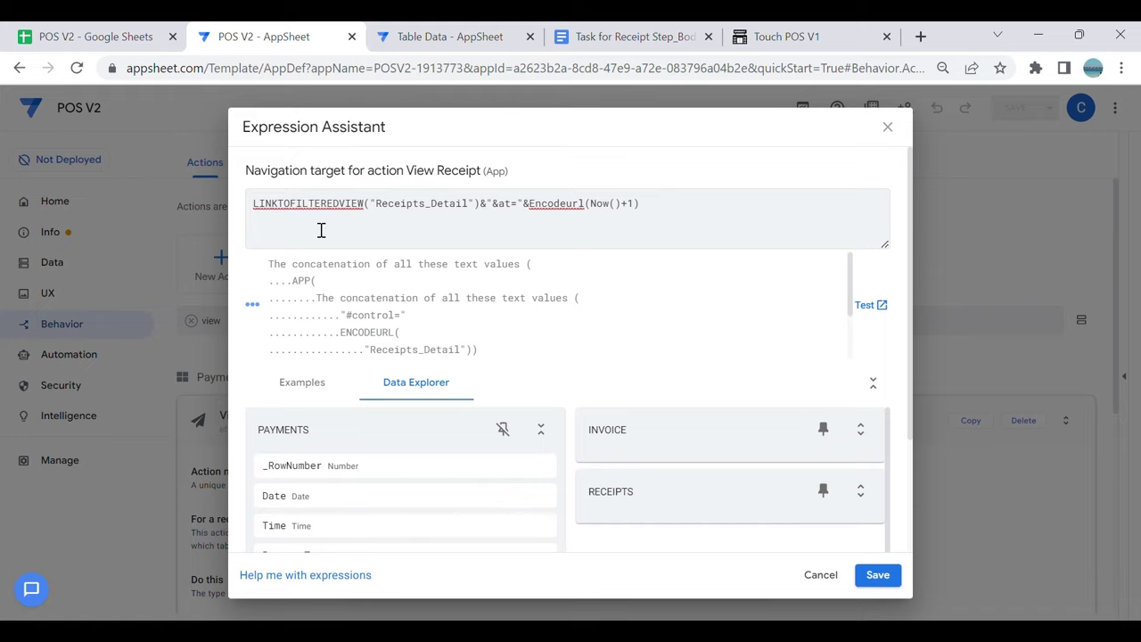
Step: Add the filter condition [_thisrow].[File]=[File] after "Receipts_Detail" in the target expression and check the available columns
click(473, 204)
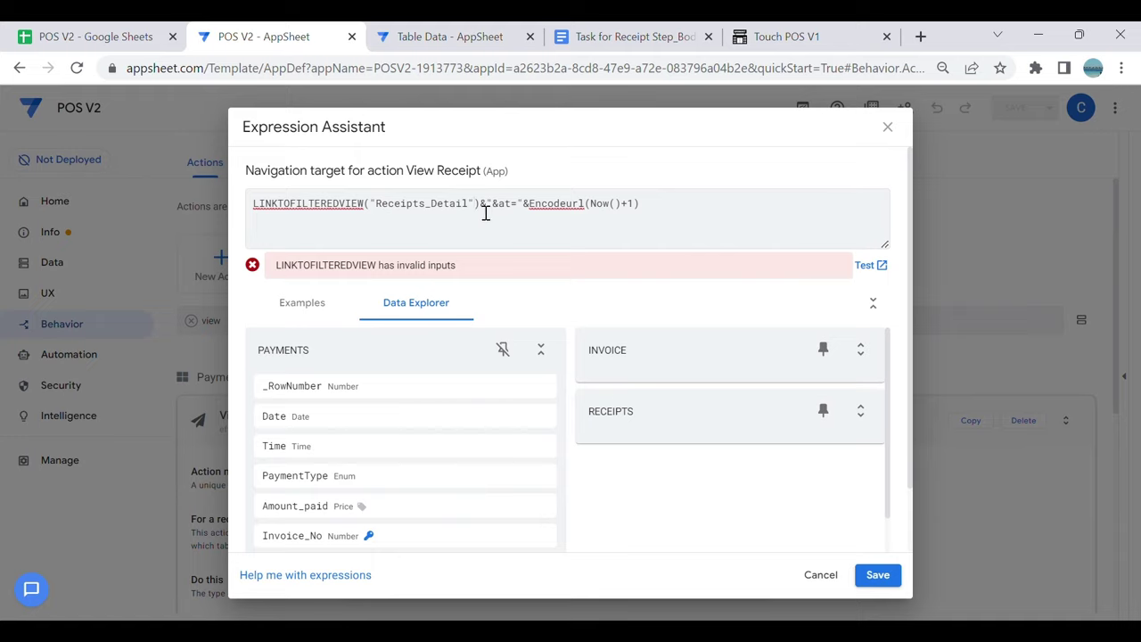
text(,)
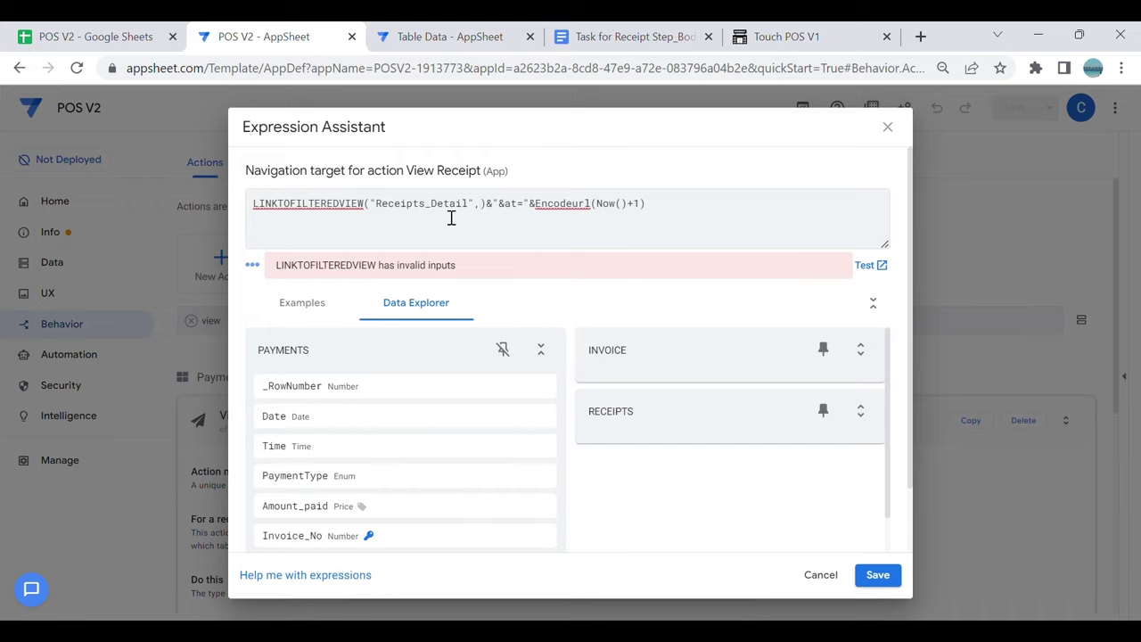
text([_this)
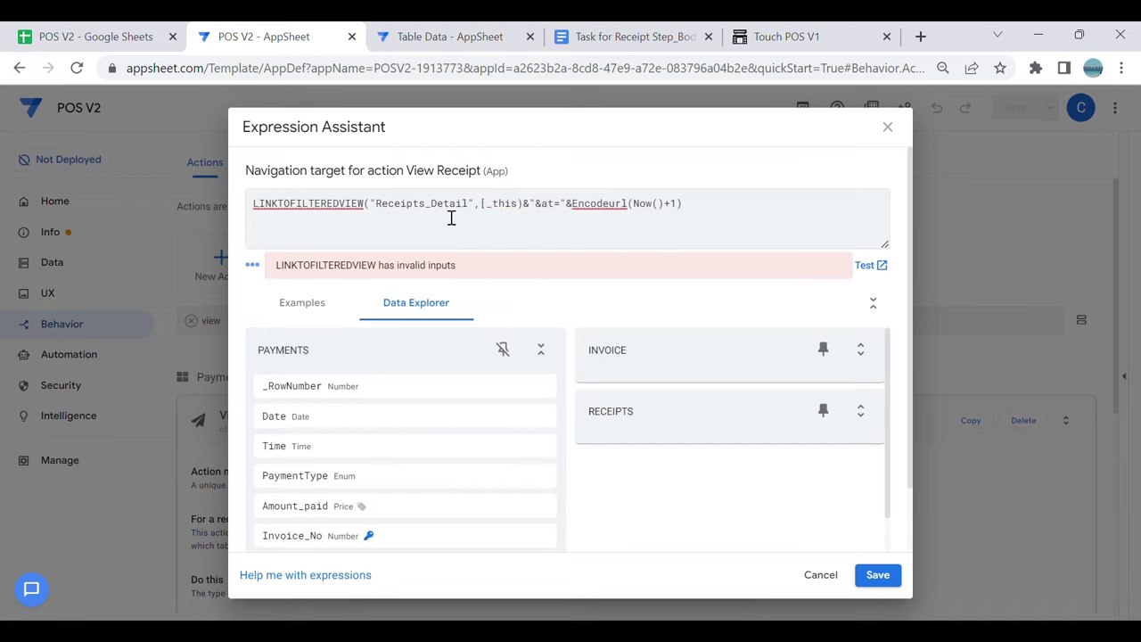
text(row])
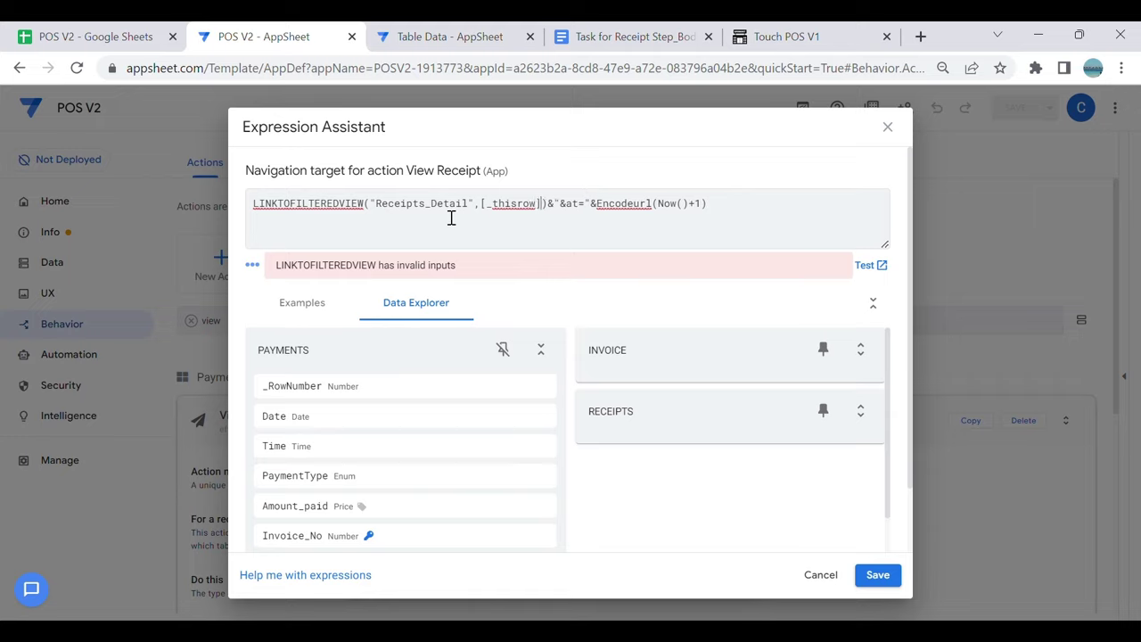
text(.[File)
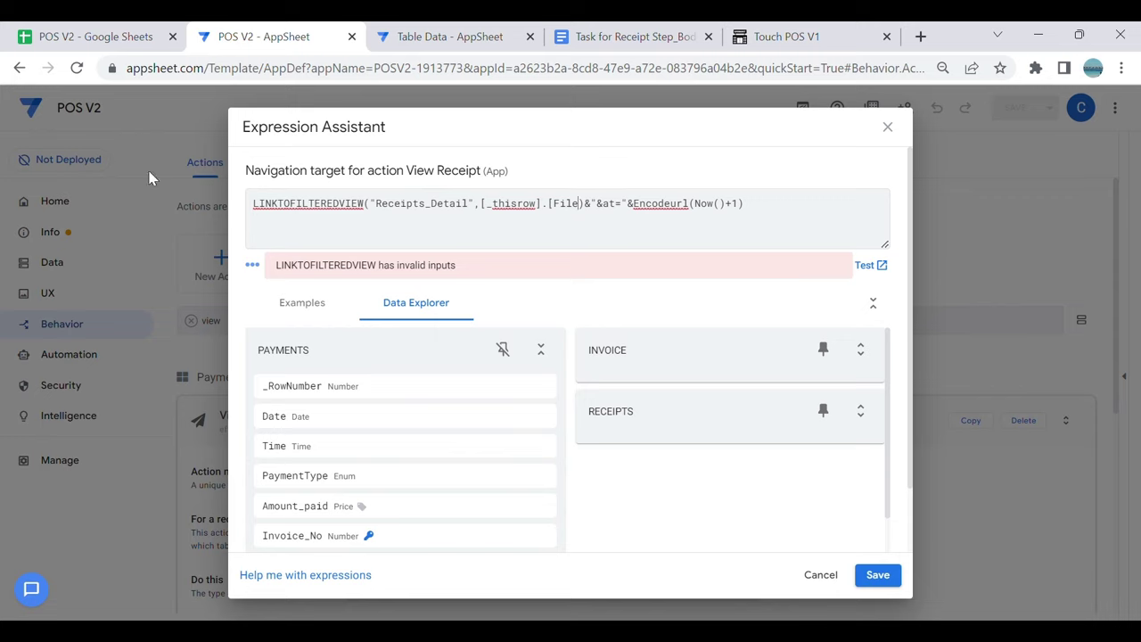
scroll(326, 465, down, 1)
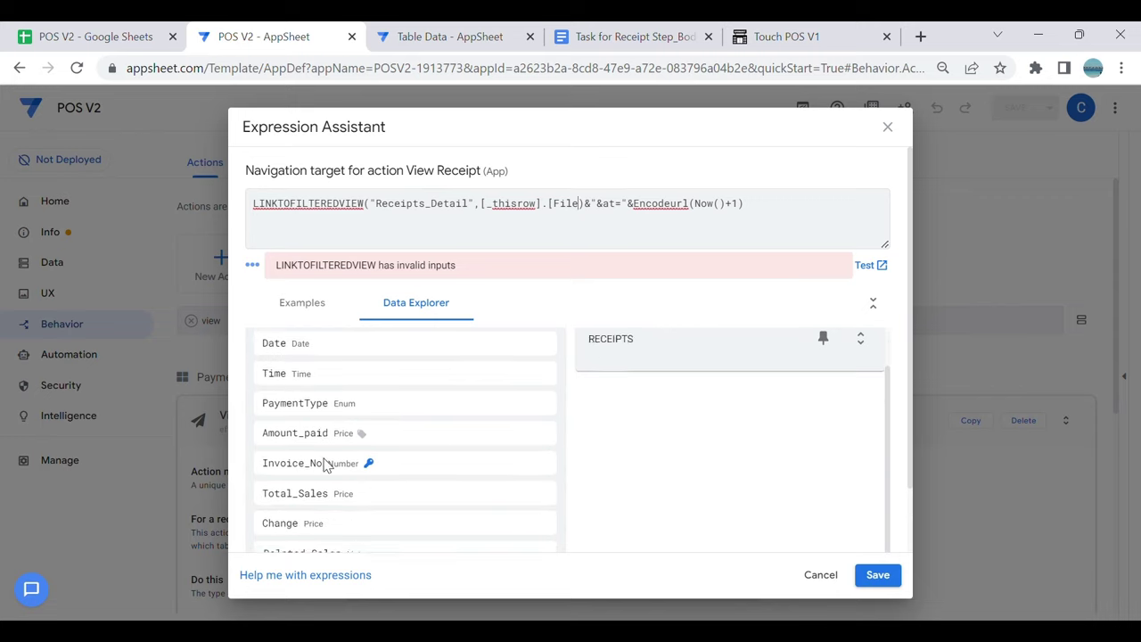
scroll(328, 468, down, 1)
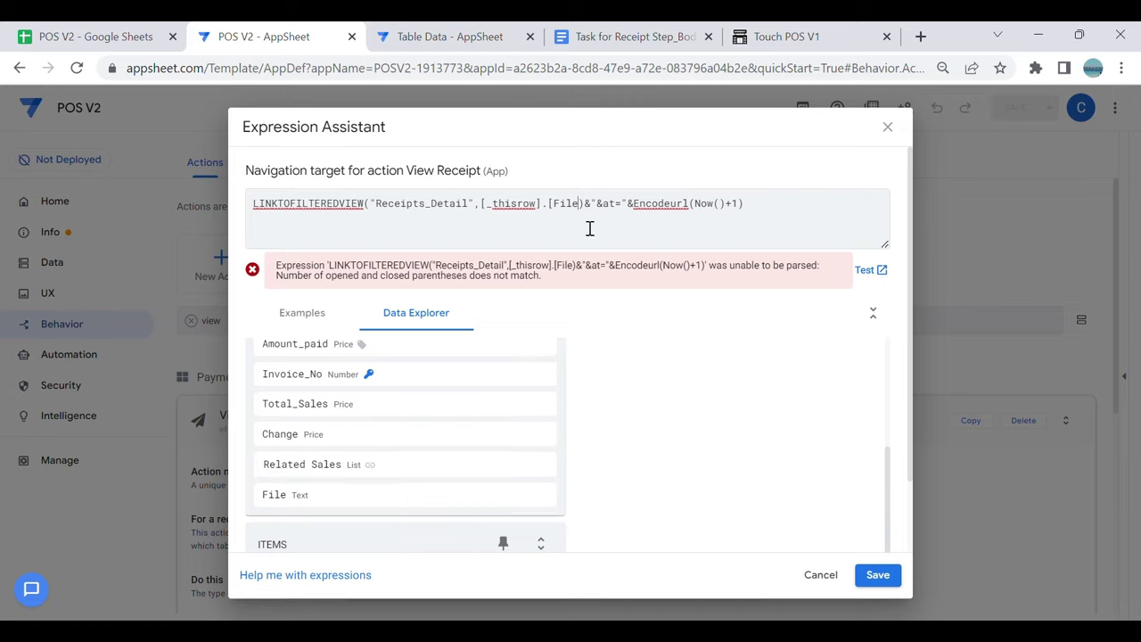
text(])
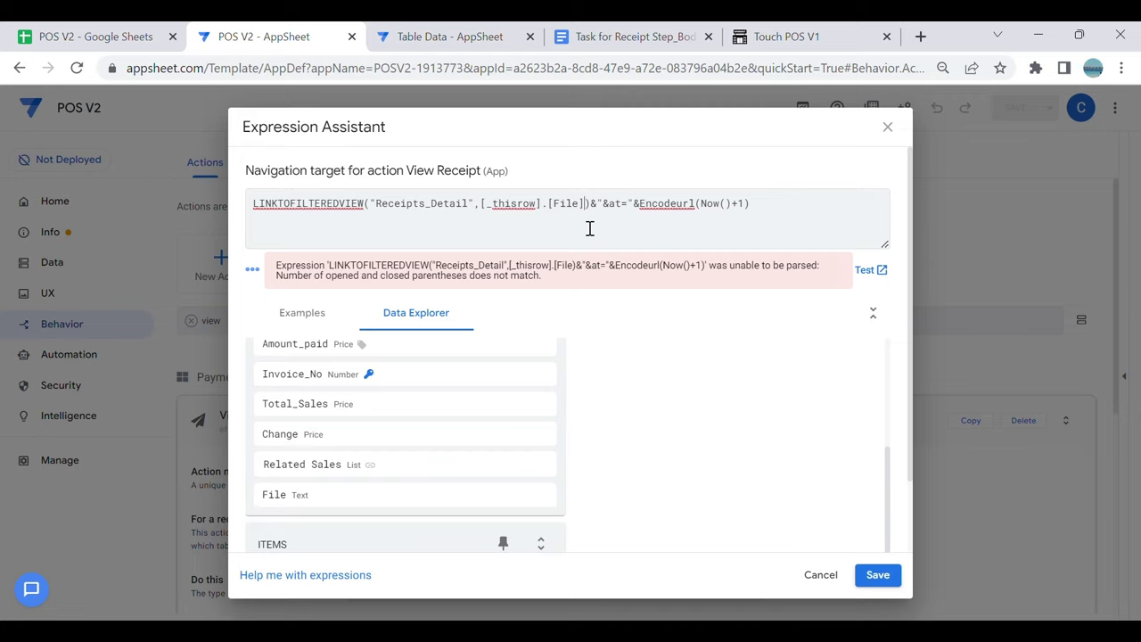
text(=[)
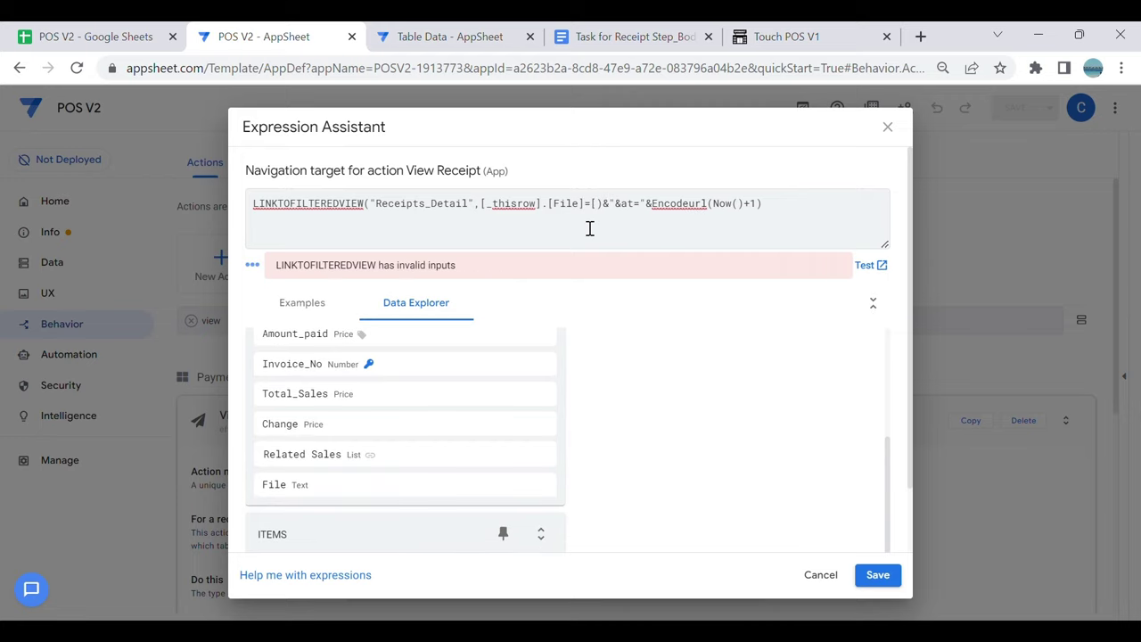
text(File)
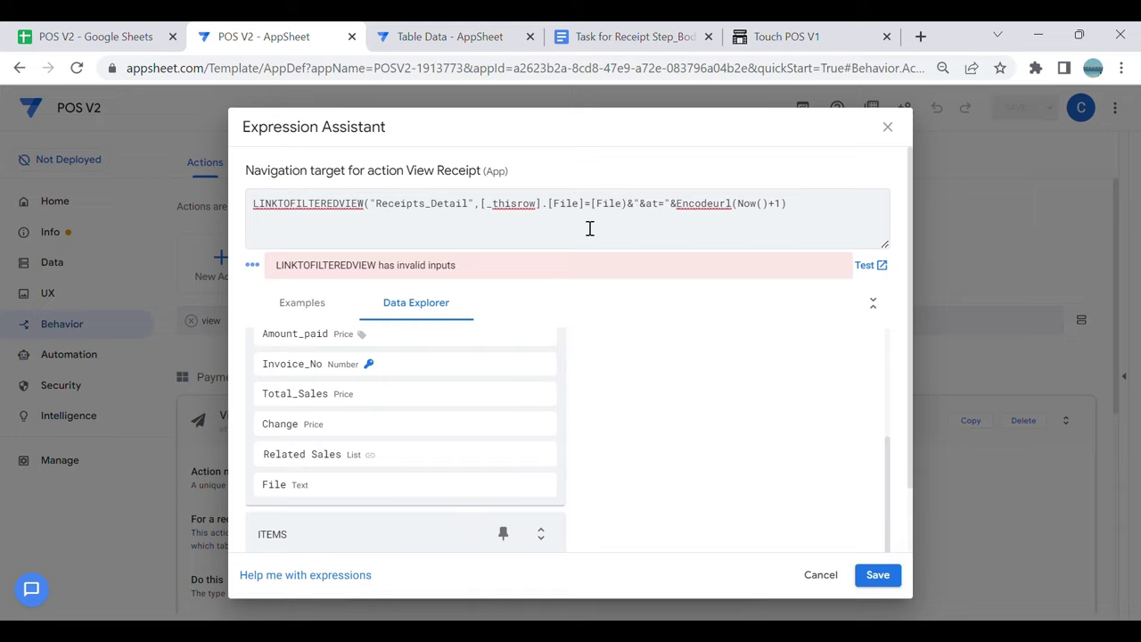
text(])
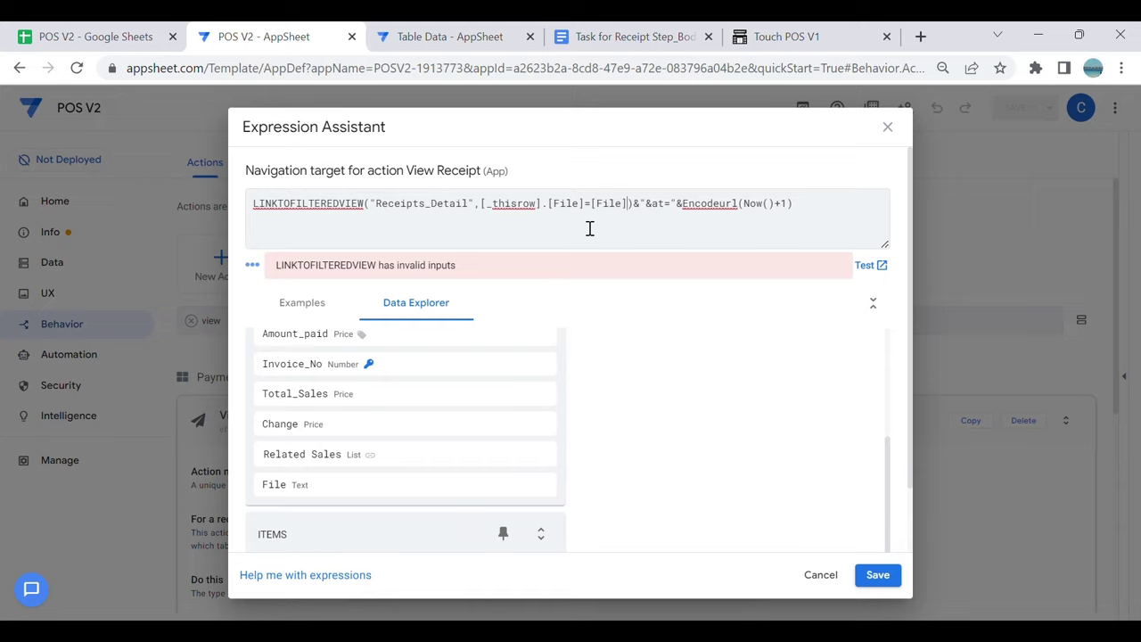
click(322, 314)
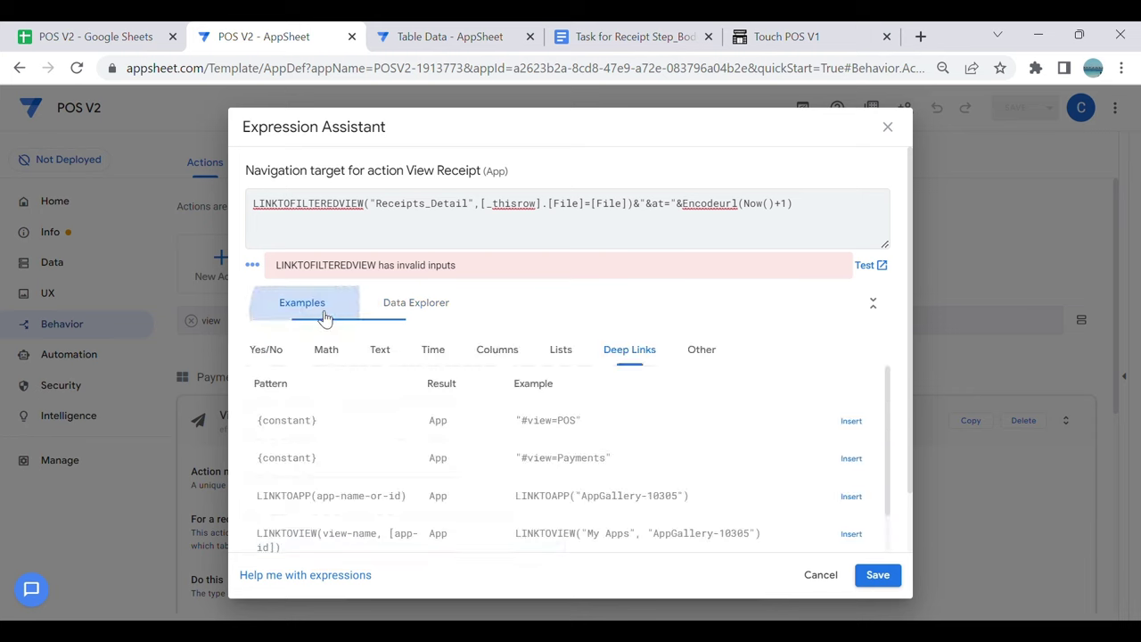
click(415, 385)
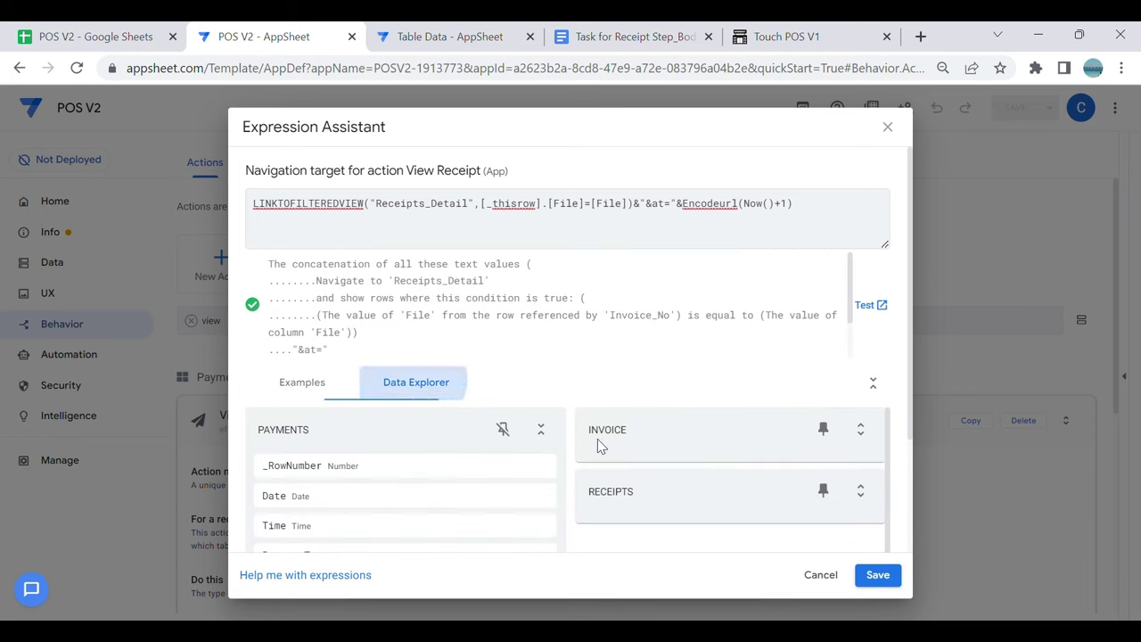
Step: Check the Receipts table's columns for the File column and confirm the View Receipt action's filtered target expression
click(861, 491)
scroll(713, 514, down, 3)
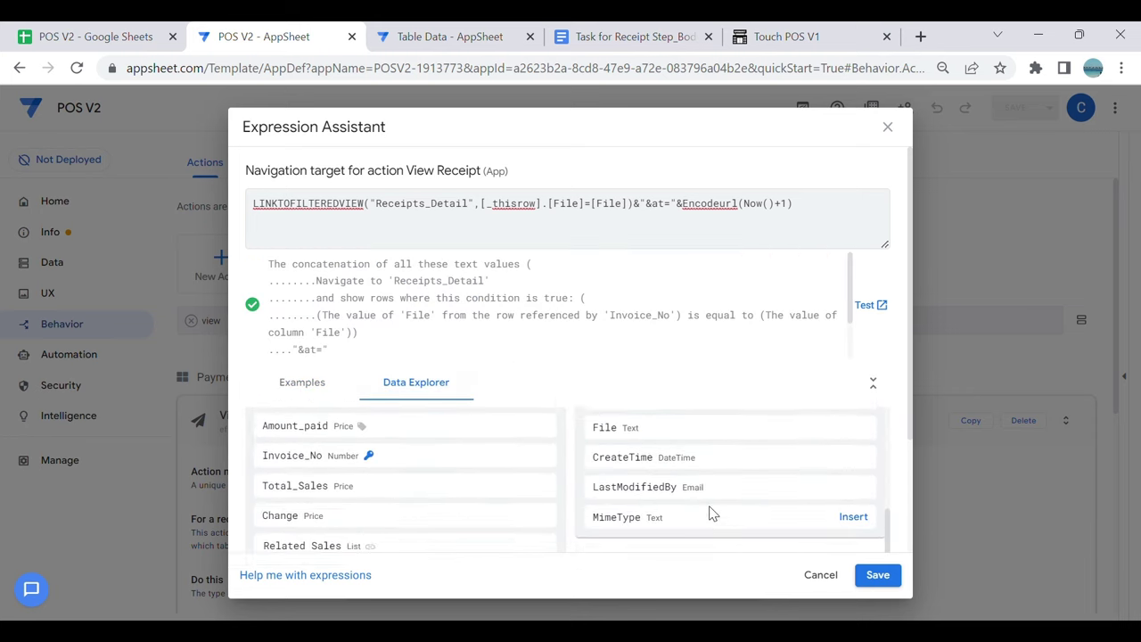
scroll(713, 513, down, 1)
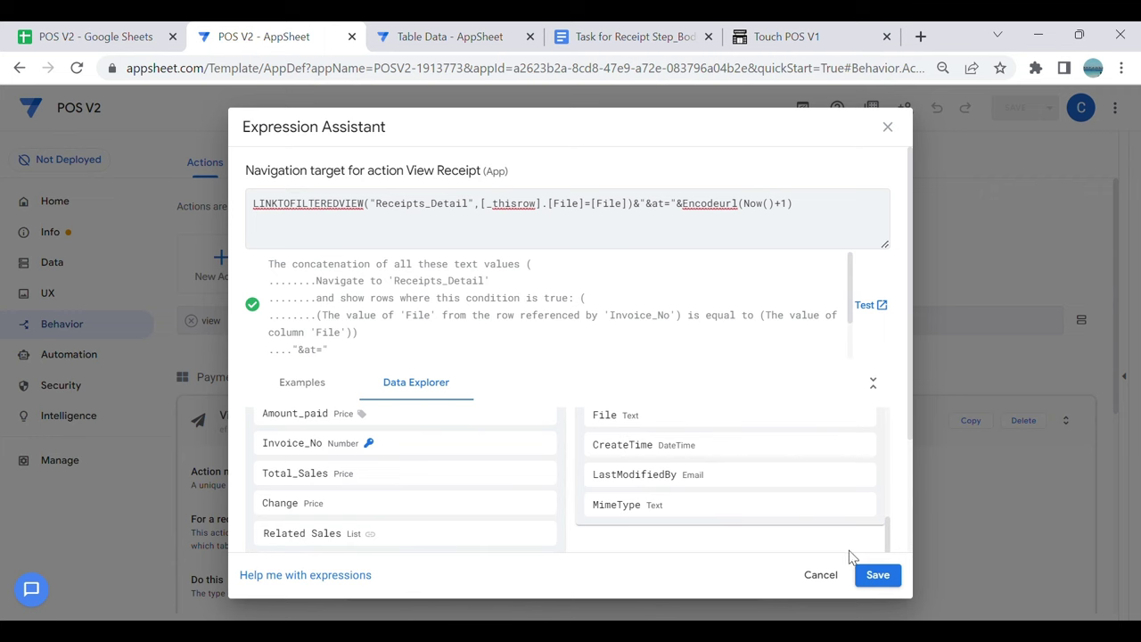
click(877, 575)
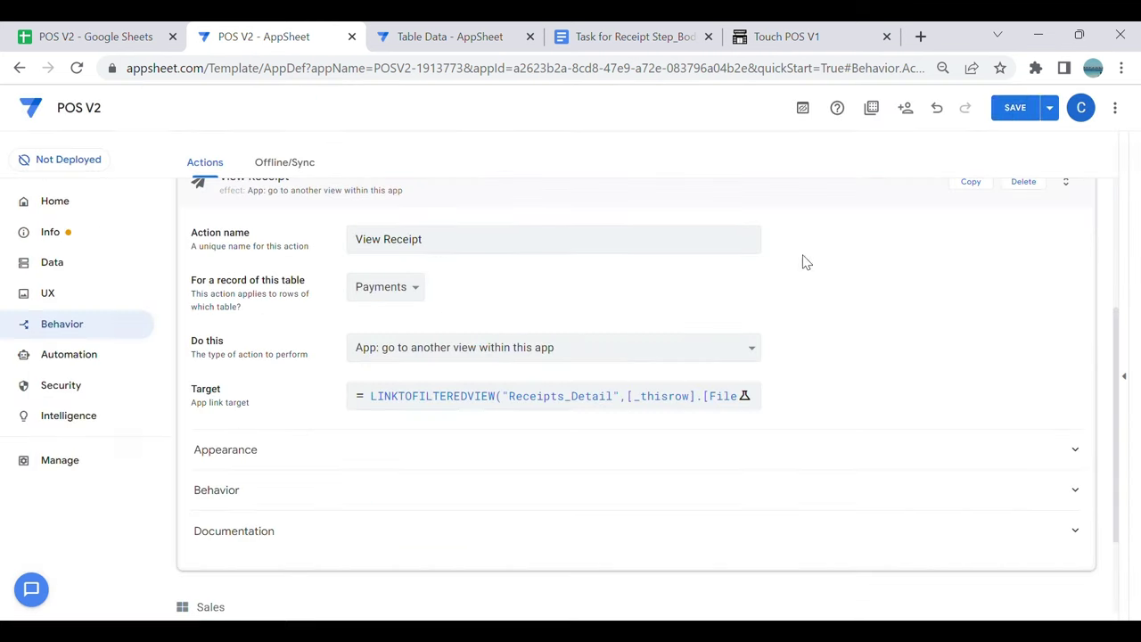
Step: Review the View Receipt action's target expression once more, confirm it and save the app
click(637, 400)
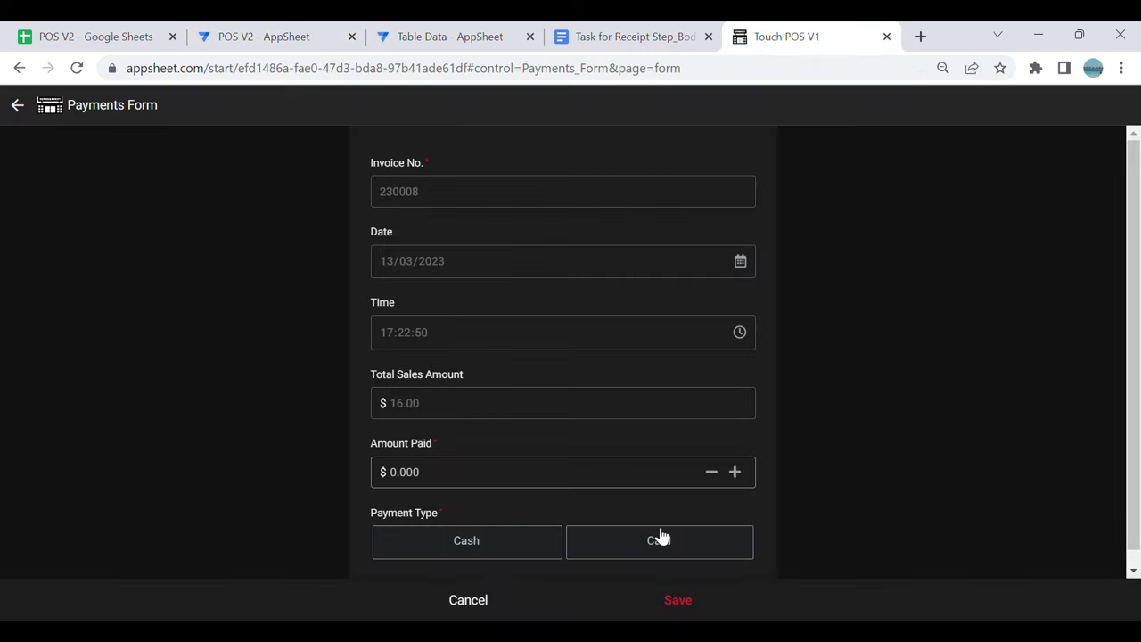
click(278, 35)
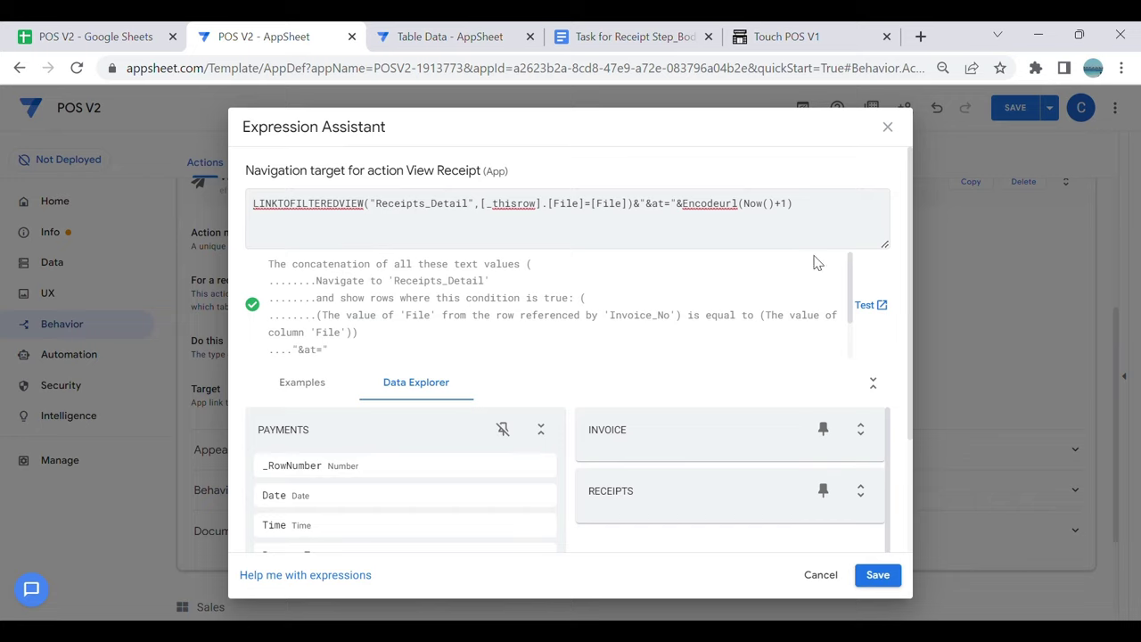
drag(272, 220, 374, 225)
click(427, 223)
click(878, 576)
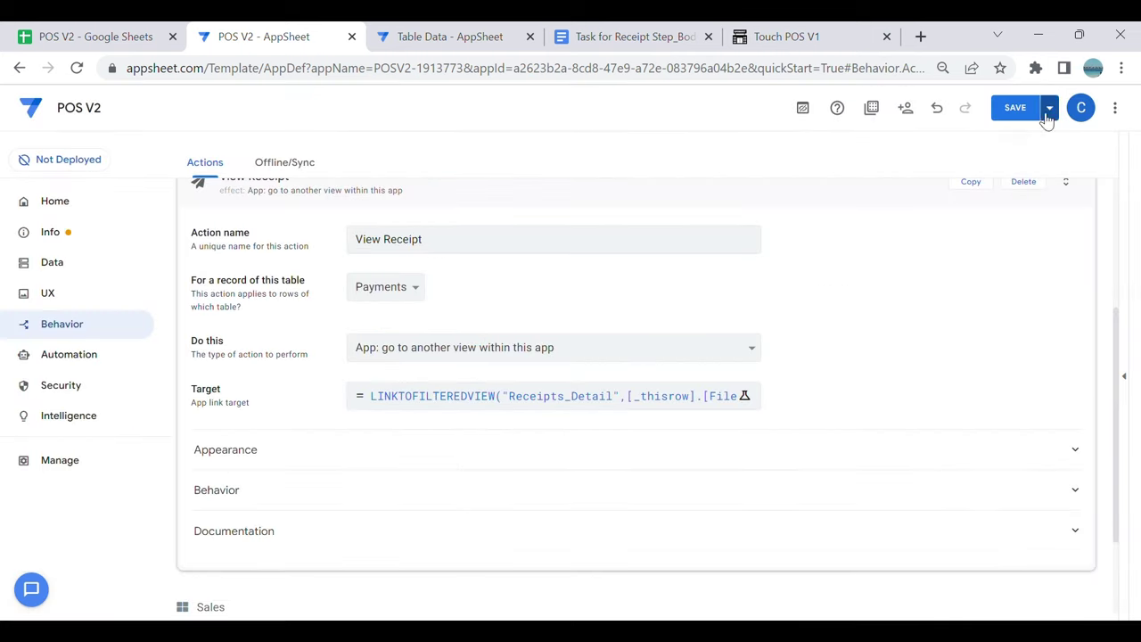
click(1030, 116)
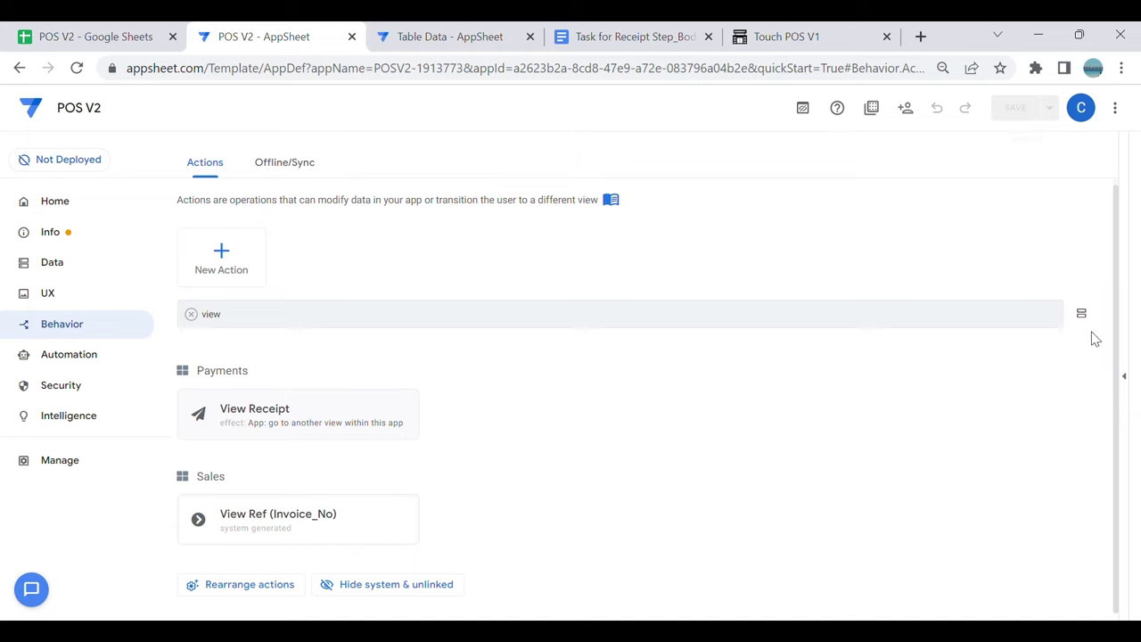
Step: Show the app preview, cancel the open Payments form and go to the POS view
click(1126, 376)
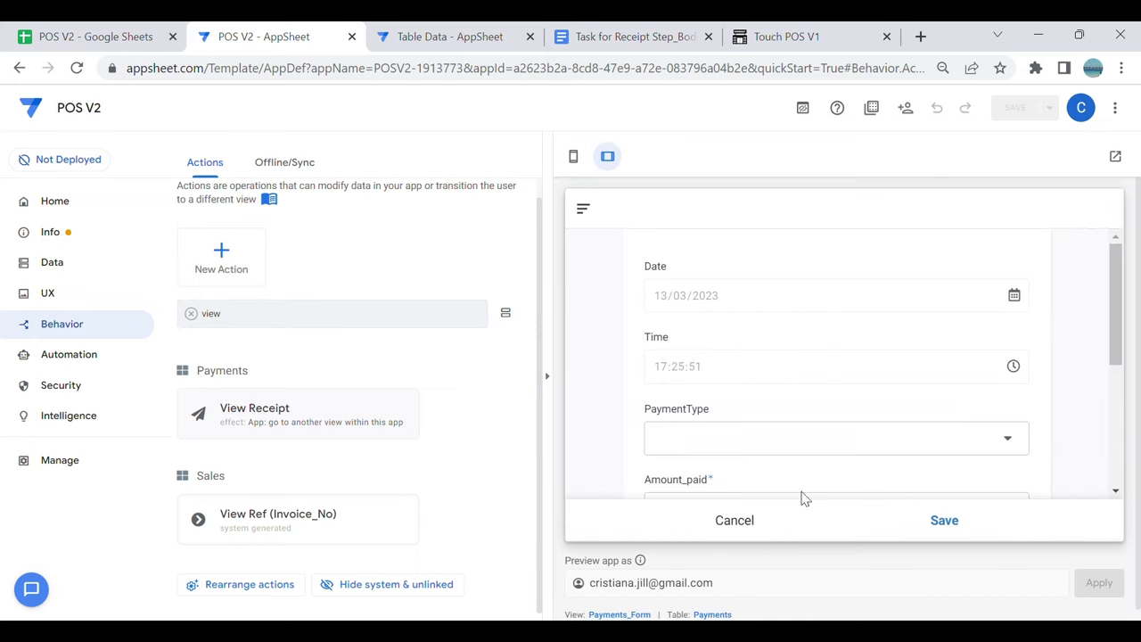
click(792, 529)
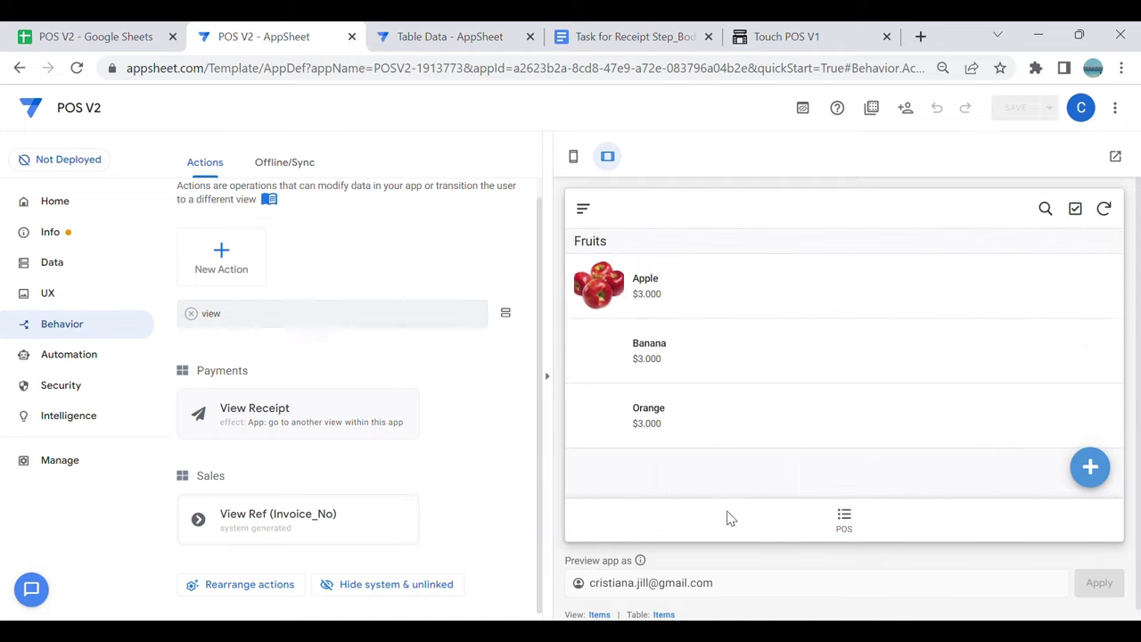
click(838, 526)
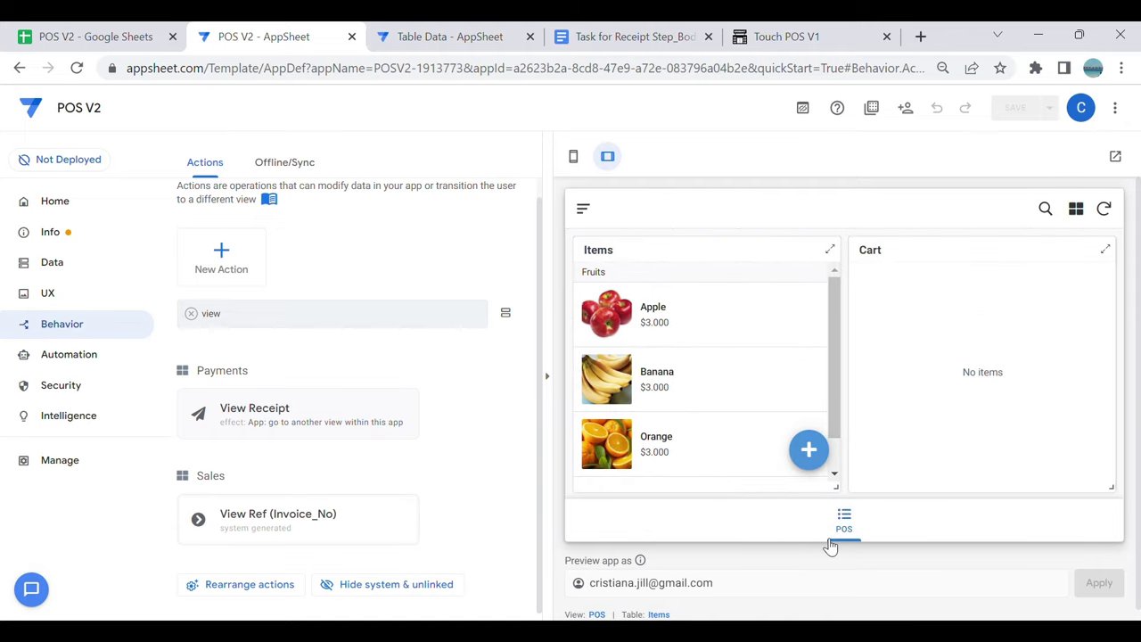
Step: Add 2 Orange and 3 Banana to the cart in the previewed POS view
click(708, 442)
double_click(1084, 251)
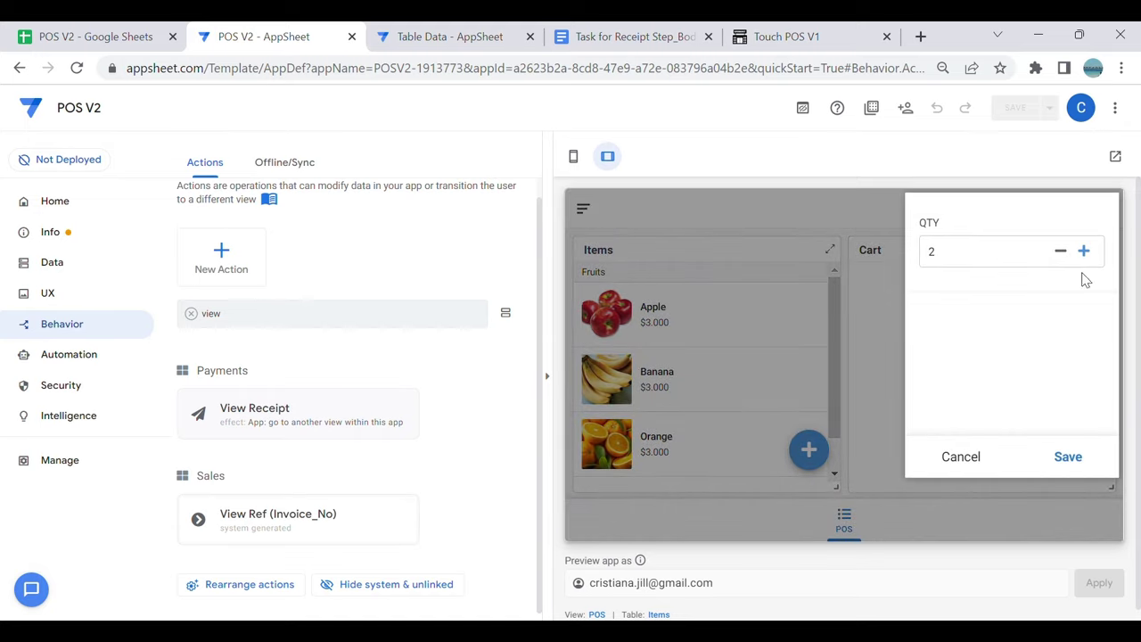
click(1080, 473)
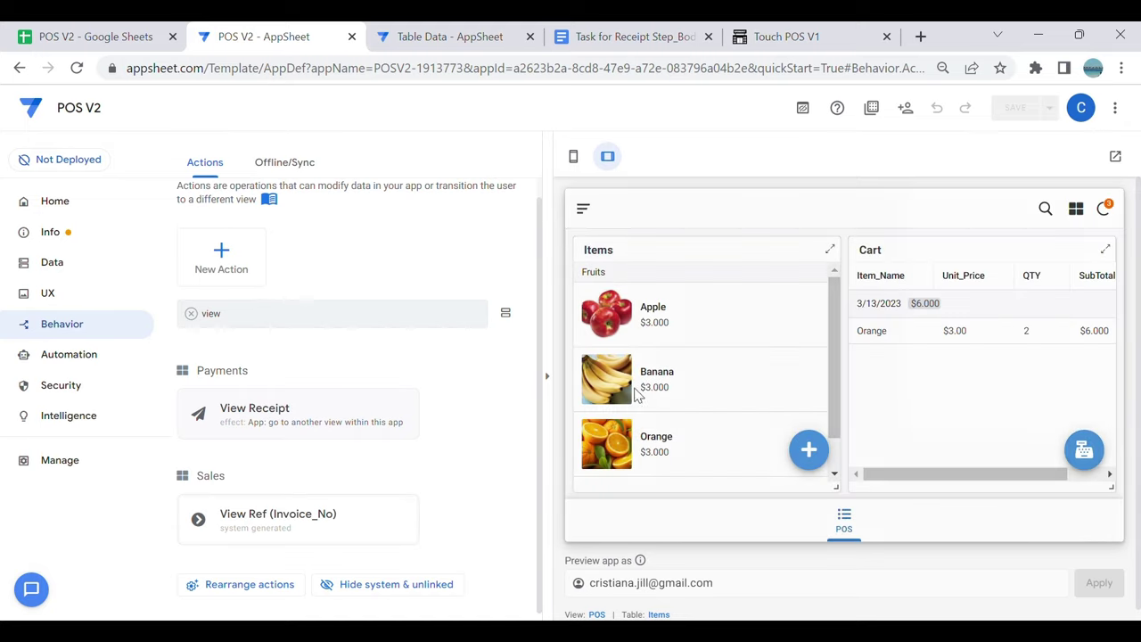
click(631, 430)
triple_click(1084, 252)
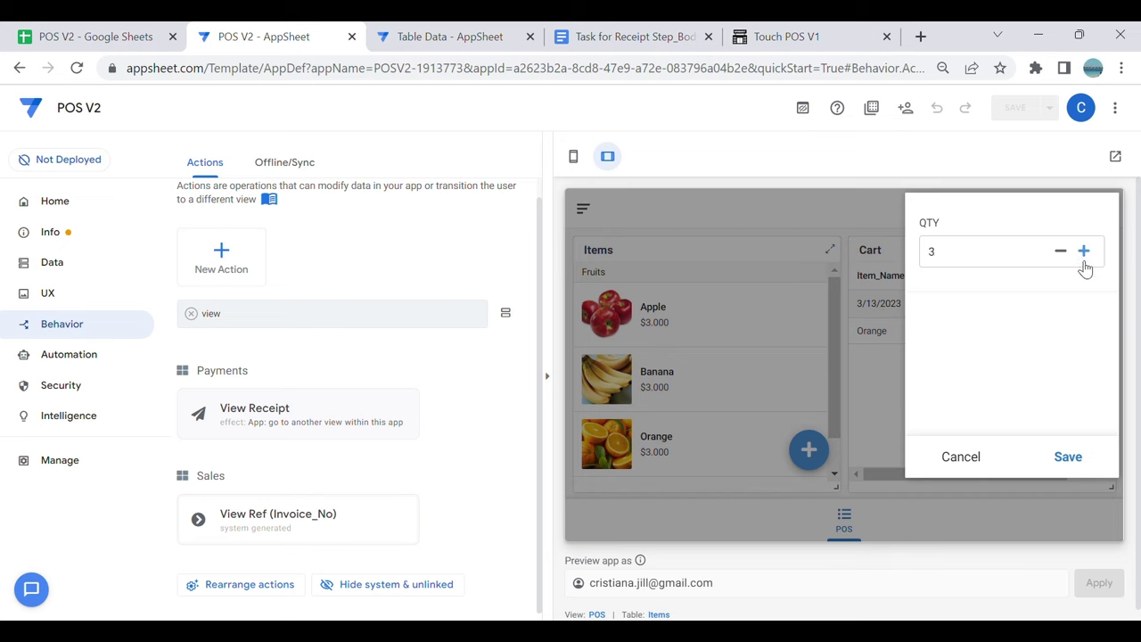
click(1074, 462)
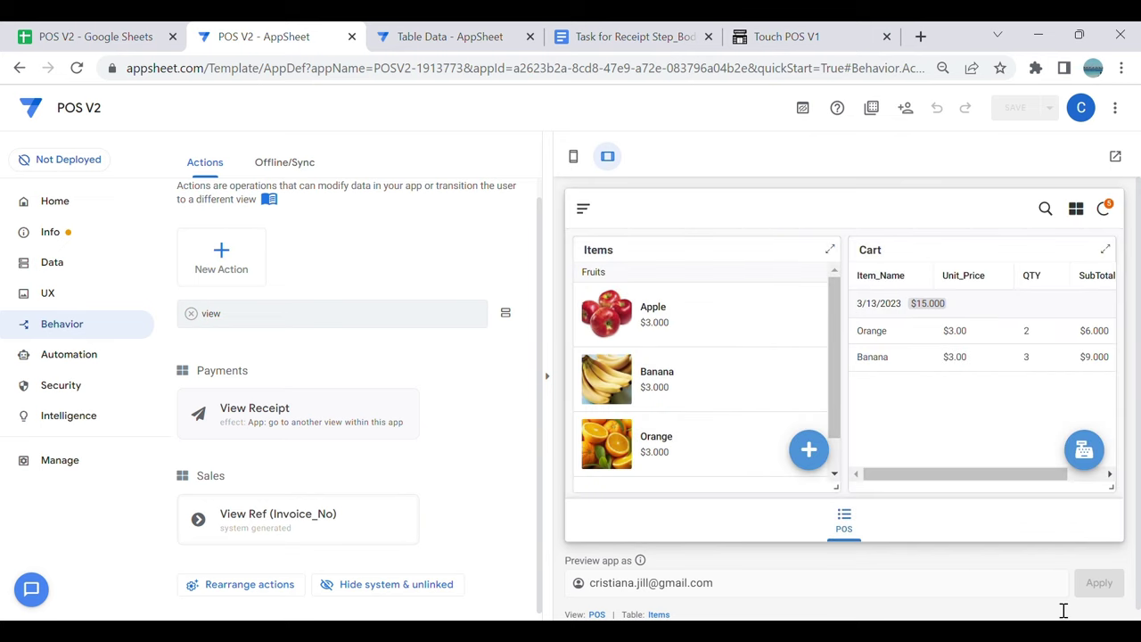
Step: Check out the cart to the Payments form and set the PaymentType to Cash
click(1084, 450)
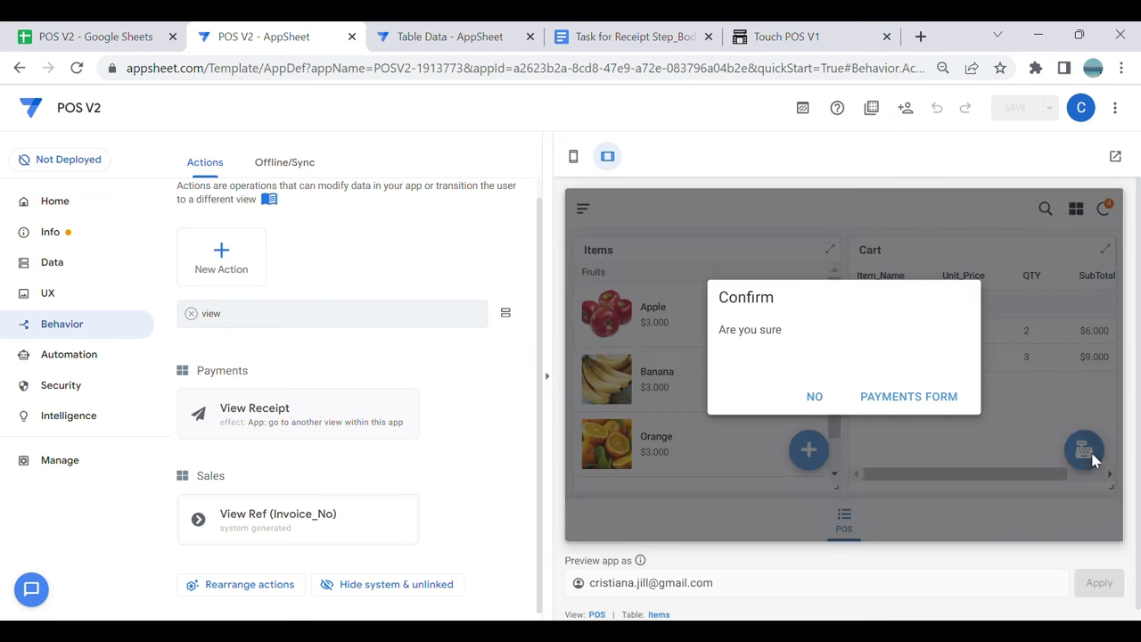
click(909, 397)
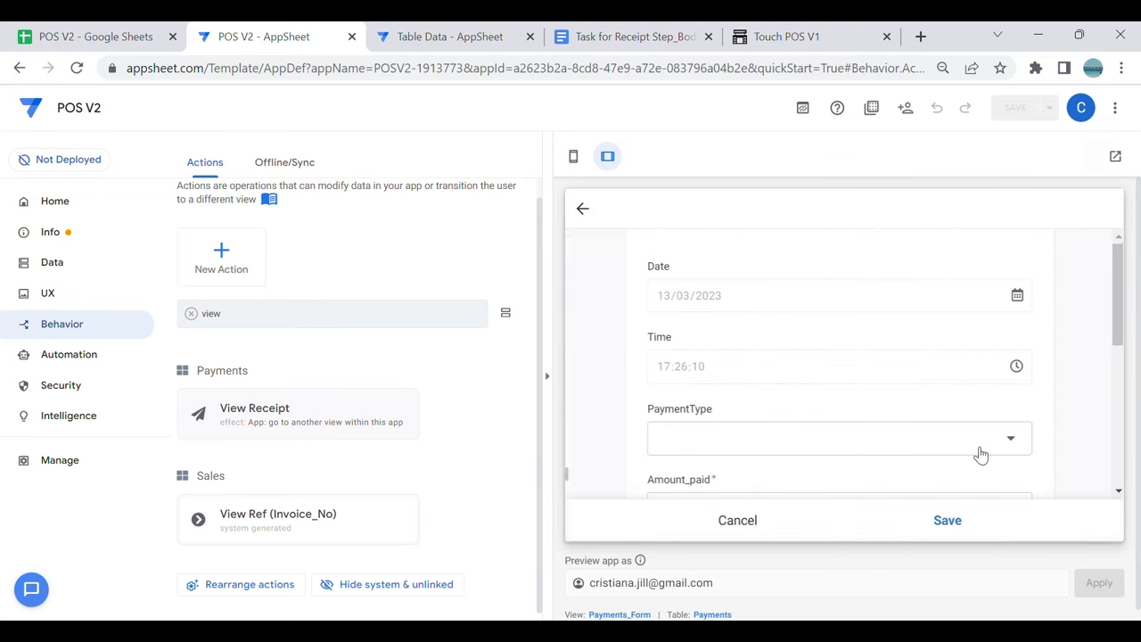
click(770, 438)
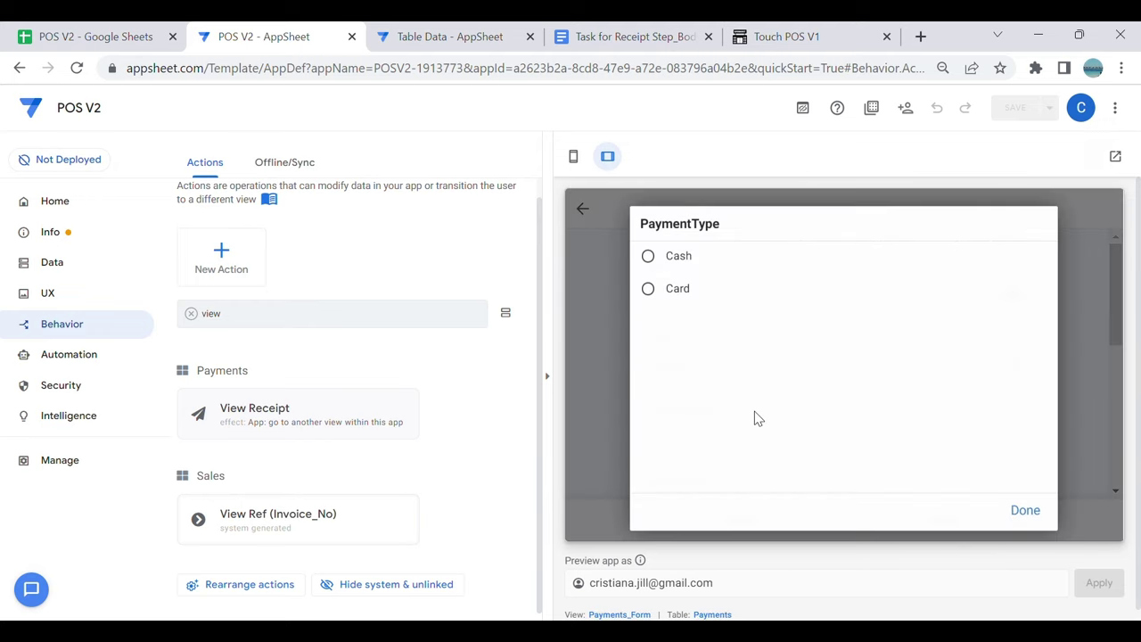
click(720, 265)
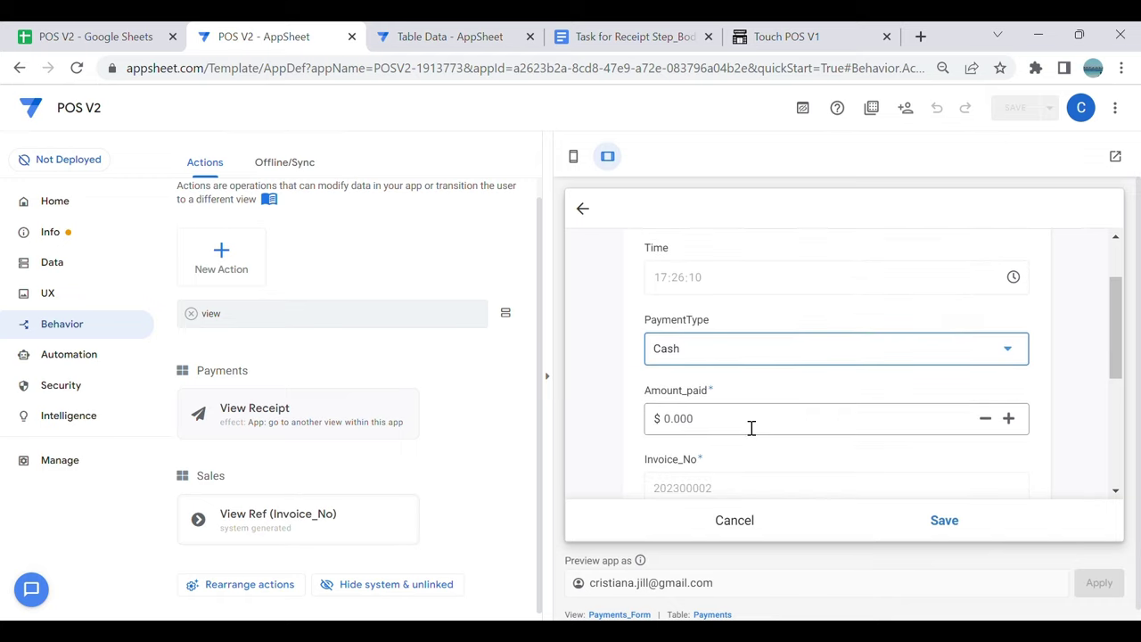
Step: Enter 15 as the Amount_paid, check the sales entries and save the Payments form
click(751, 433)
scroll(744, 433, down, 2)
scroll(707, 402, up, 2)
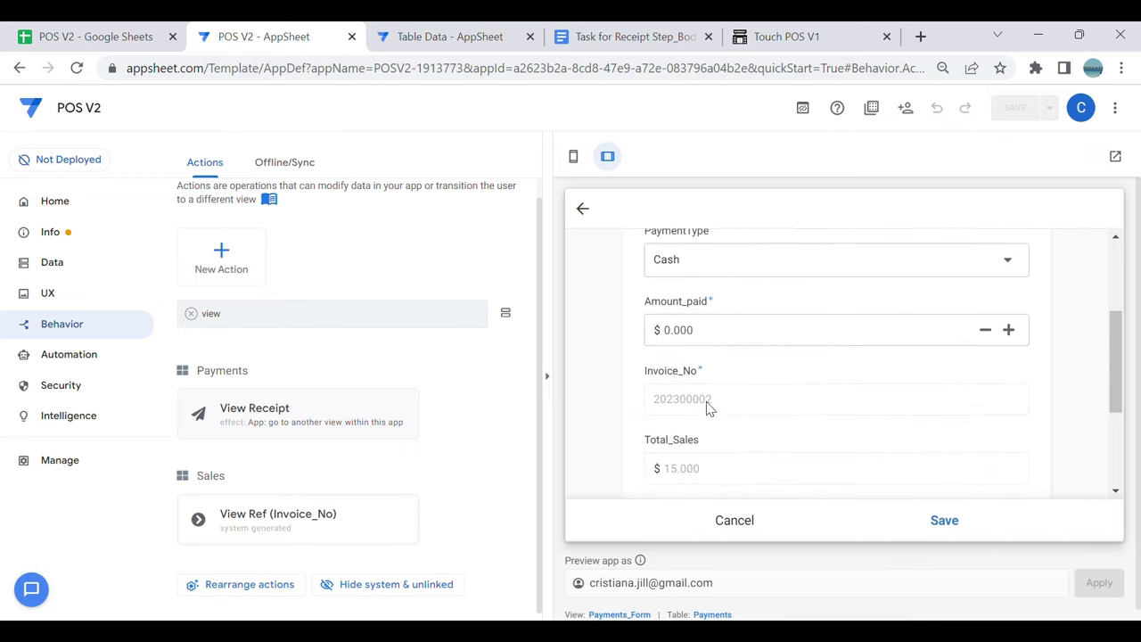
click(739, 344)
text(1)
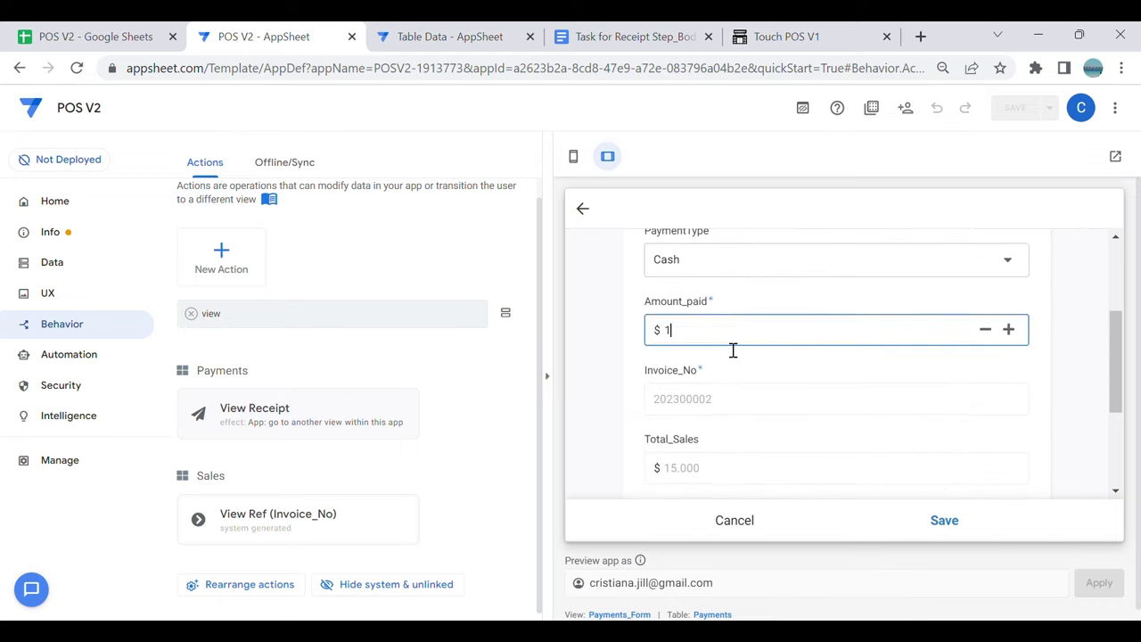
text(5)
click(733, 350)
scroll(779, 382, down, 2)
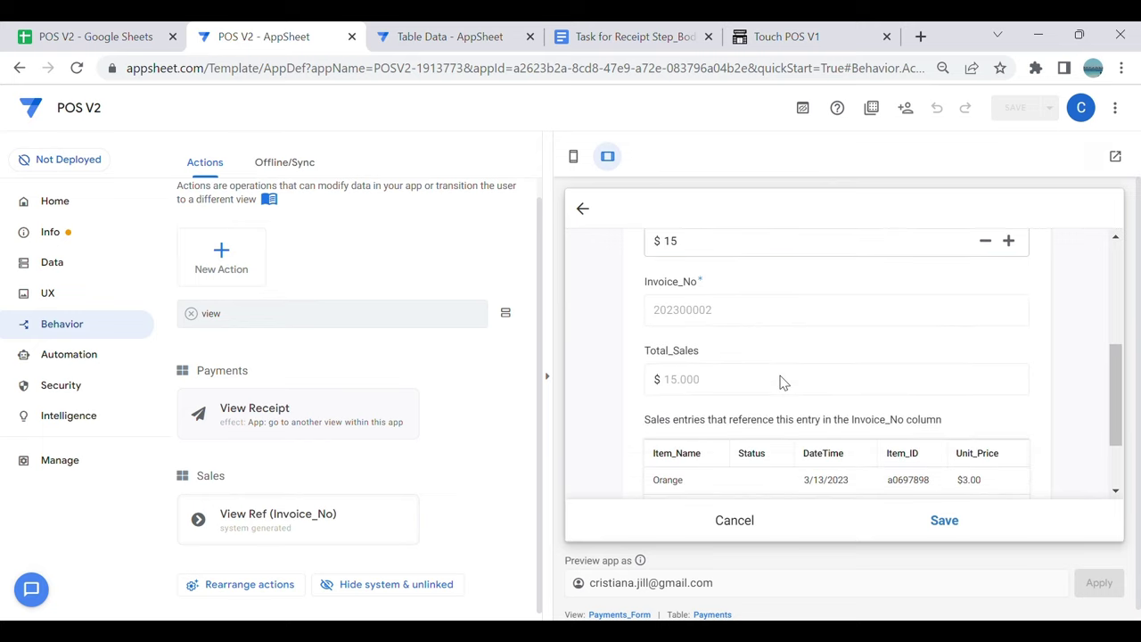
scroll(781, 383, down, 2)
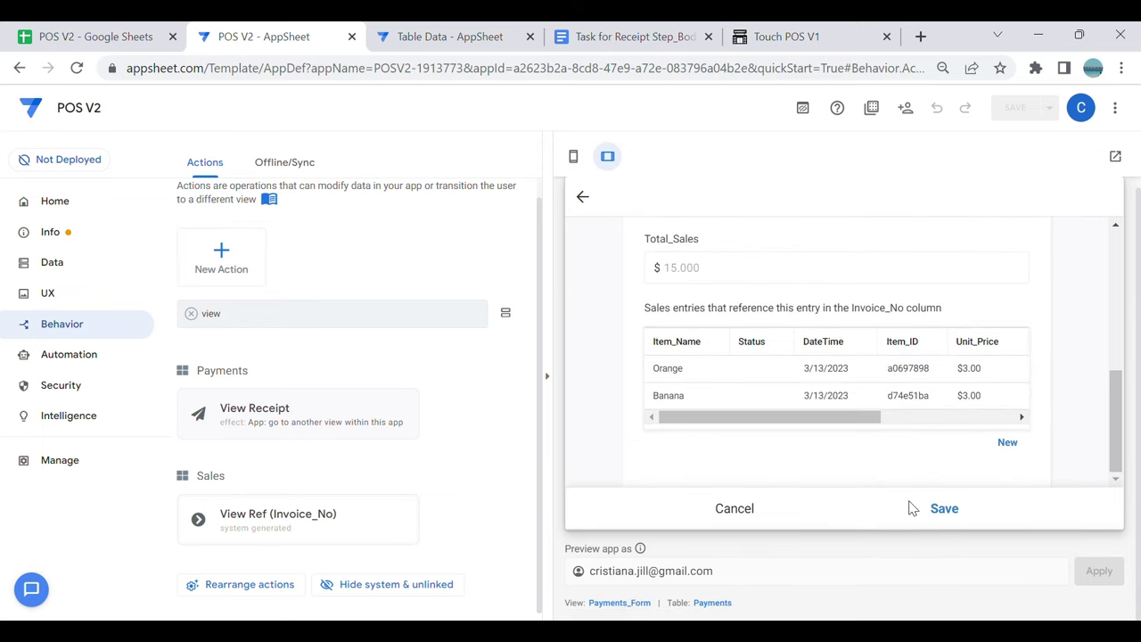
click(945, 509)
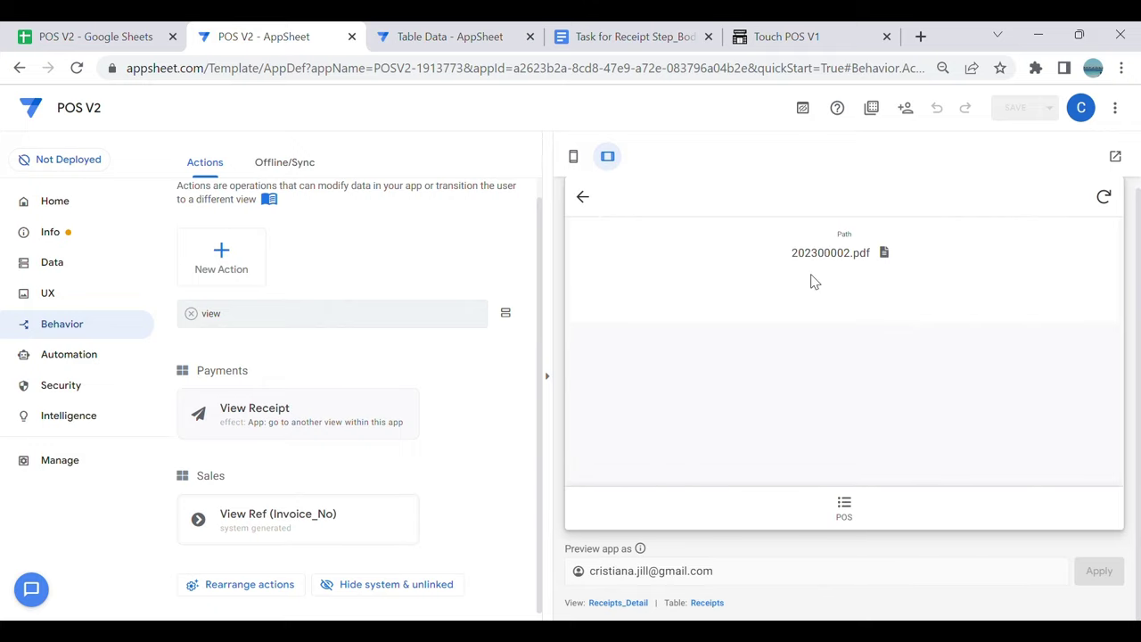
Step: Open the generated receipt PDF from the Receipts detail view and enlarge it to 150% to examine its layout
click(885, 253)
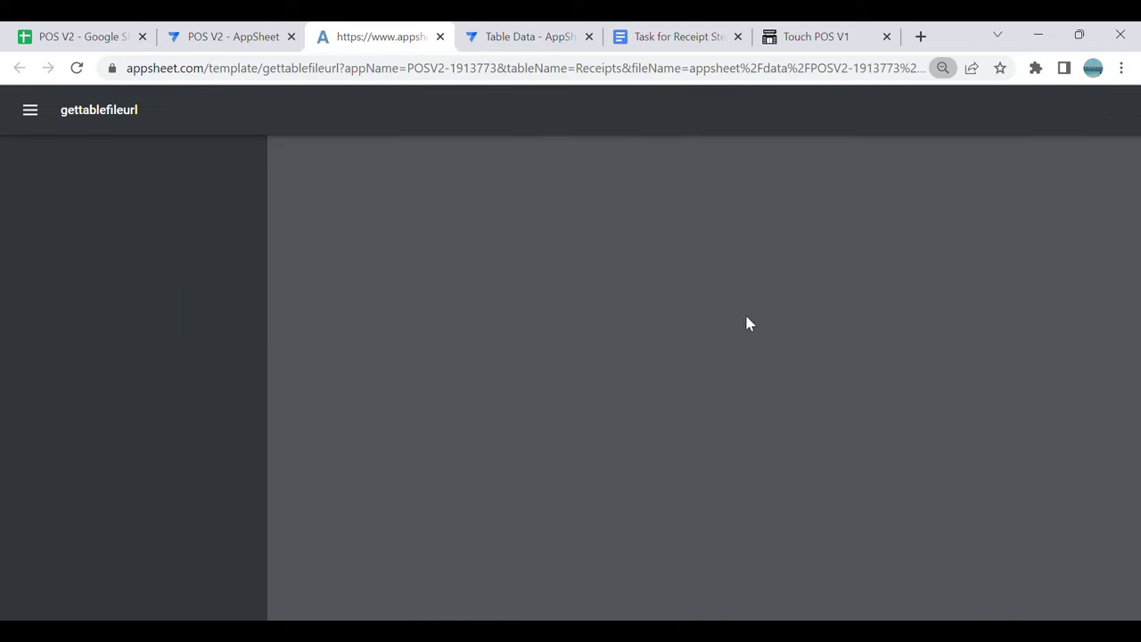
scroll(701, 379, down, 2)
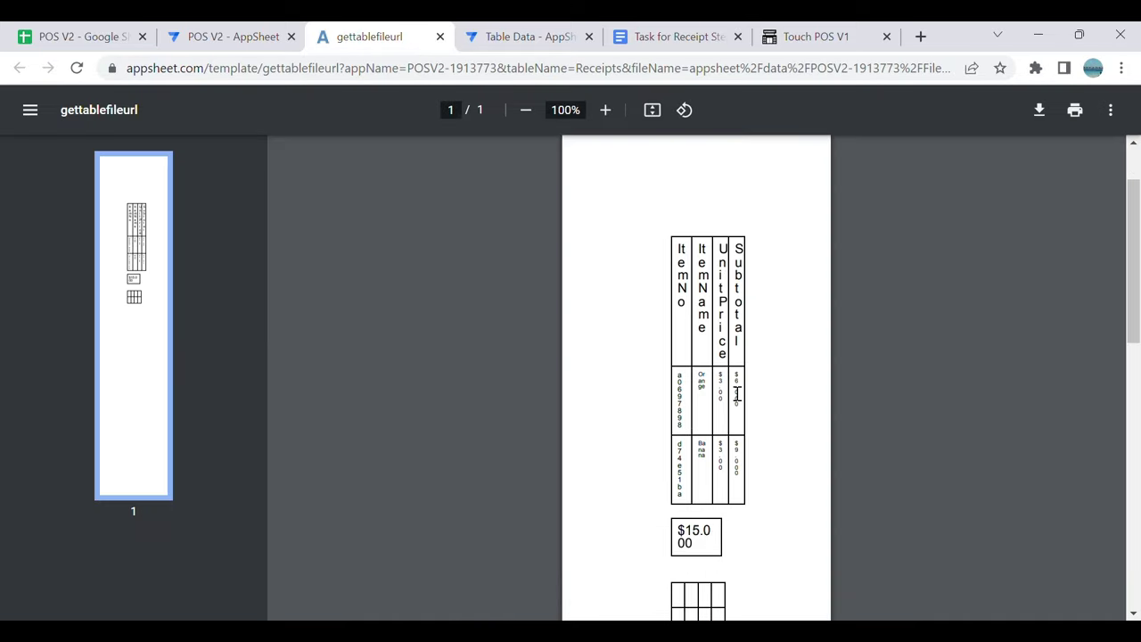
key(ctrl+plus)
key(ctrl+plus)
key(ctrl+plus)
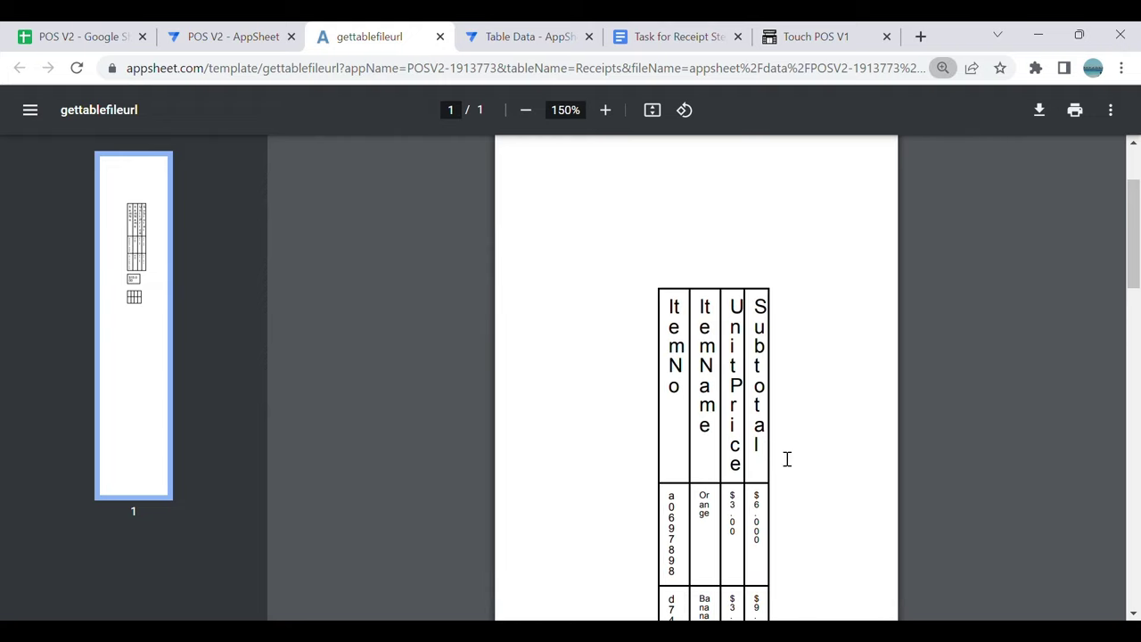
scroll(815, 491, down, 2)
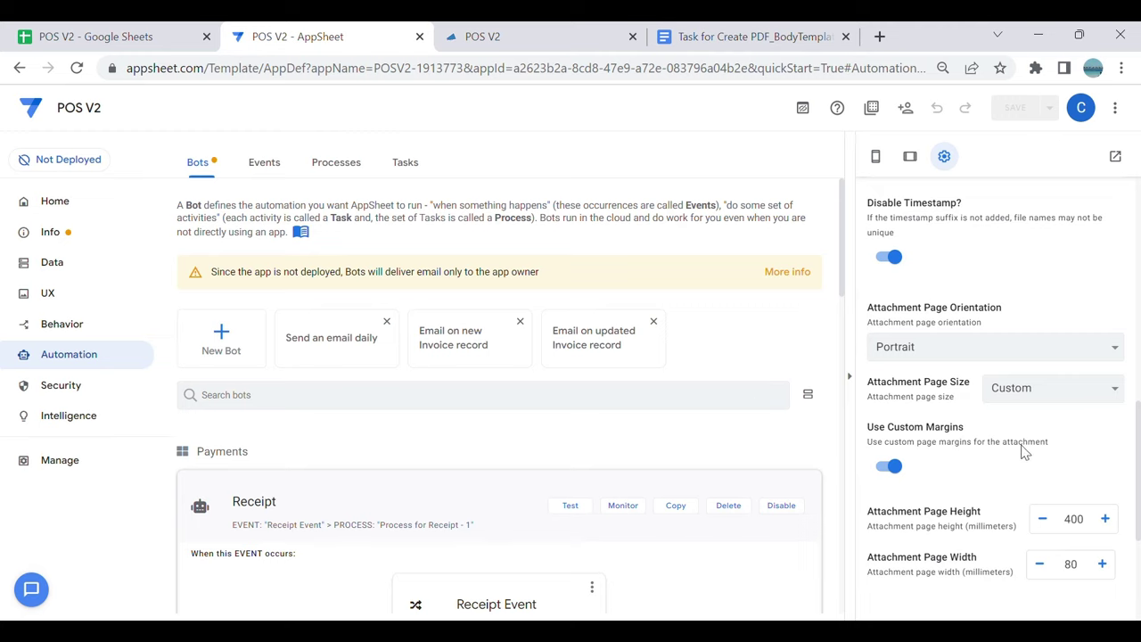
Step: Review the receipt task's attachment page size, margin and file settings, and open its body template document
scroll(1091, 428, down, 2)
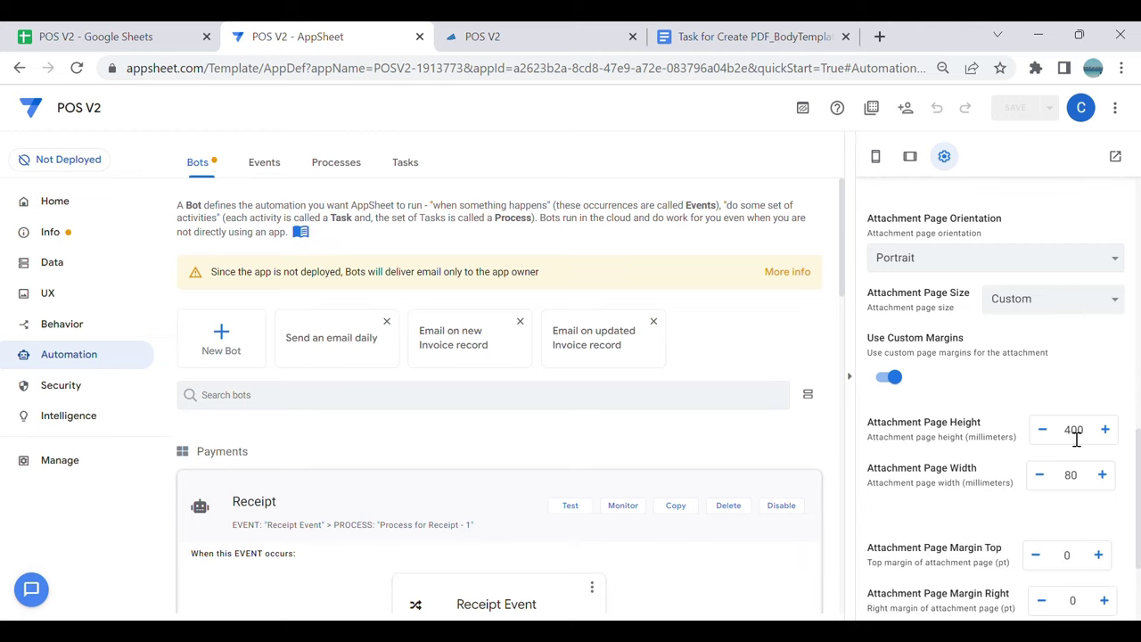
scroll(1083, 447, down, 1)
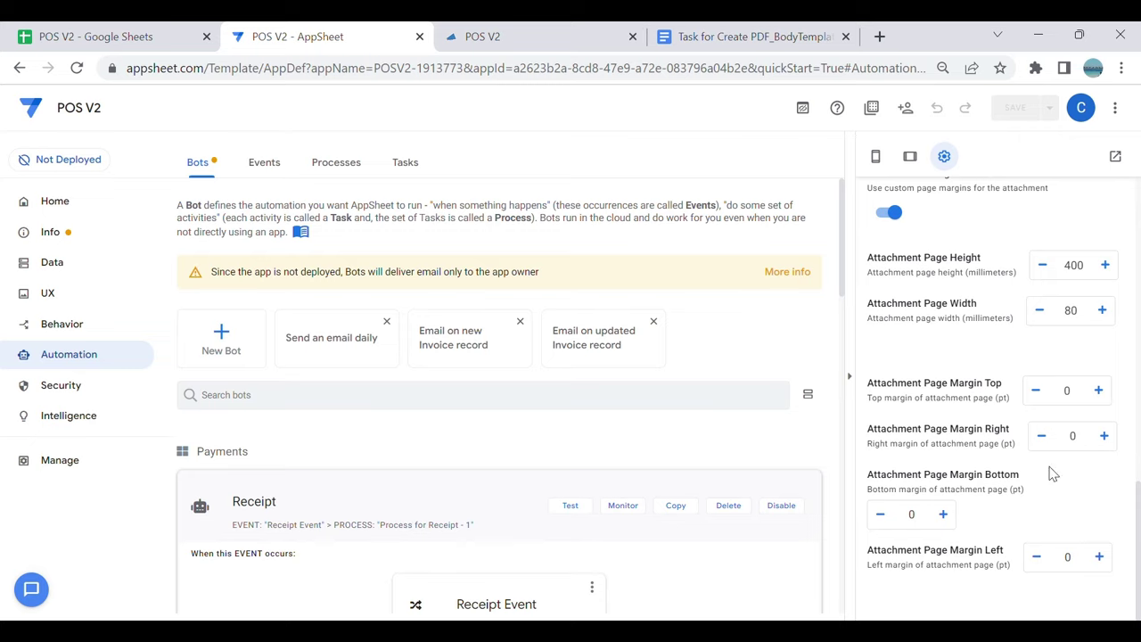
scroll(1052, 474, up, 2)
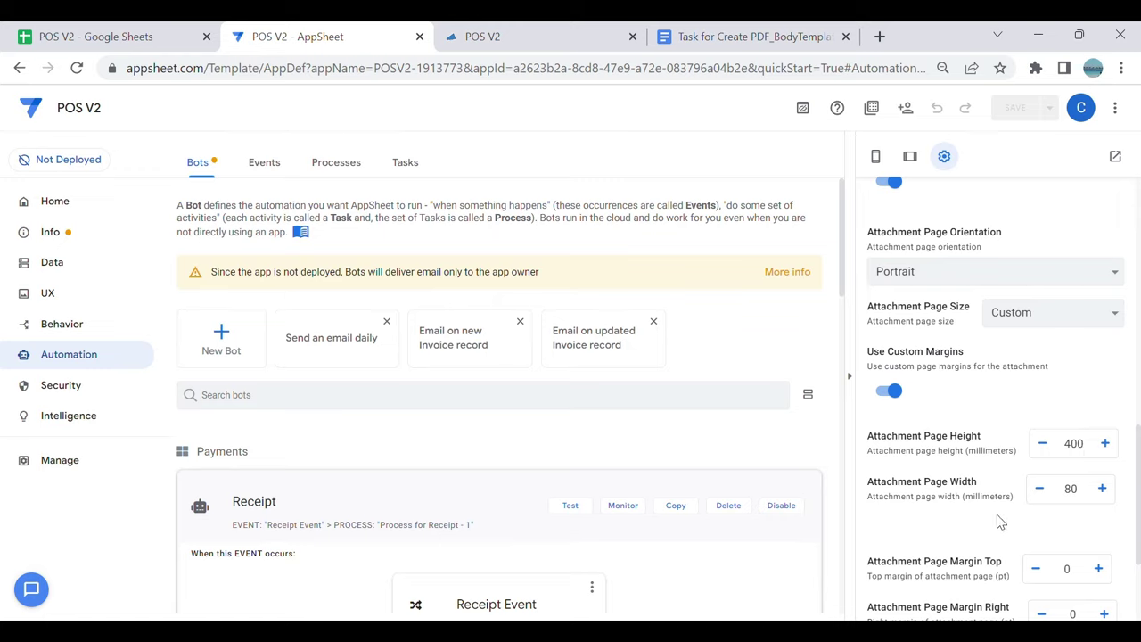
scroll(999, 522, up, 5)
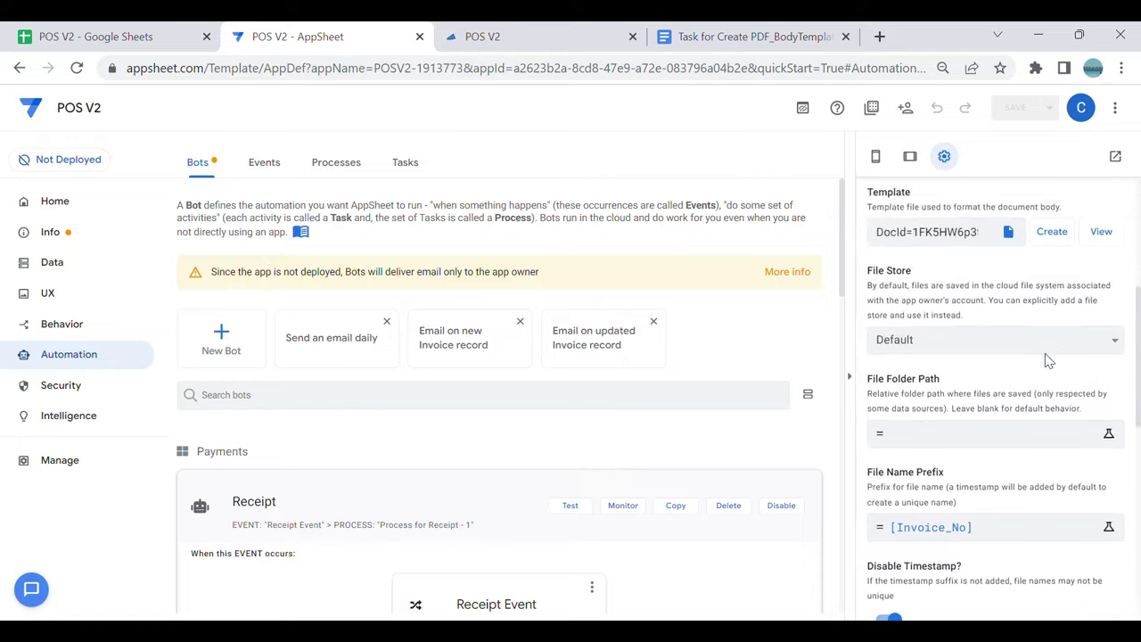
scroll(1048, 360, up, 2)
click(1100, 415)
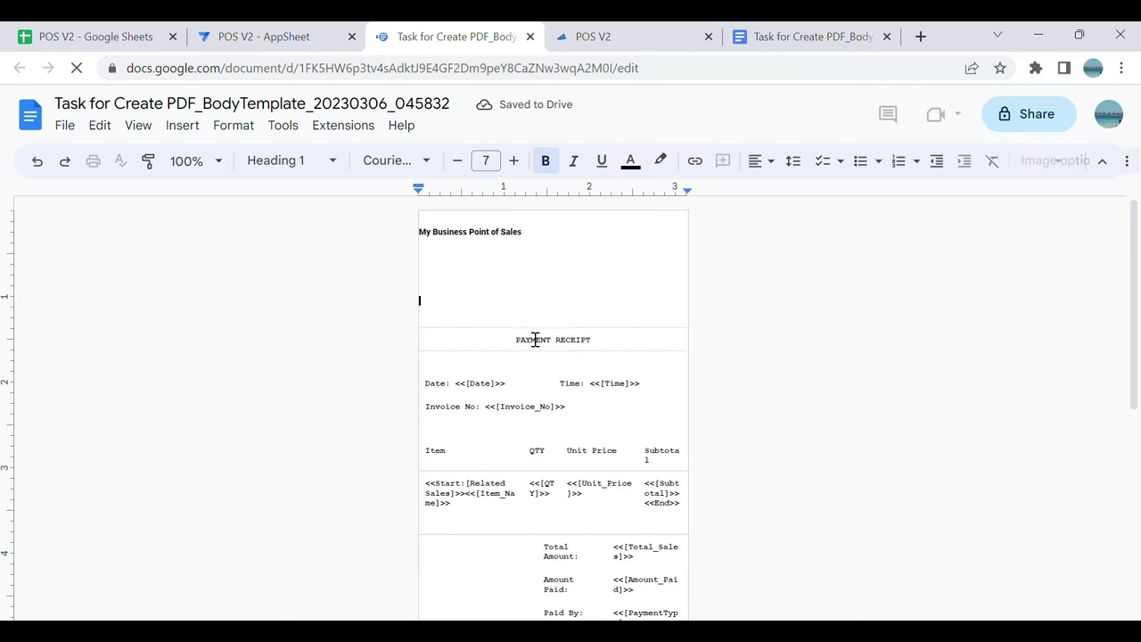
Step: Check the receipt template's custom page size in Millimeters with the Page Sizer add-on, and cancel without applying it
click(65, 129)
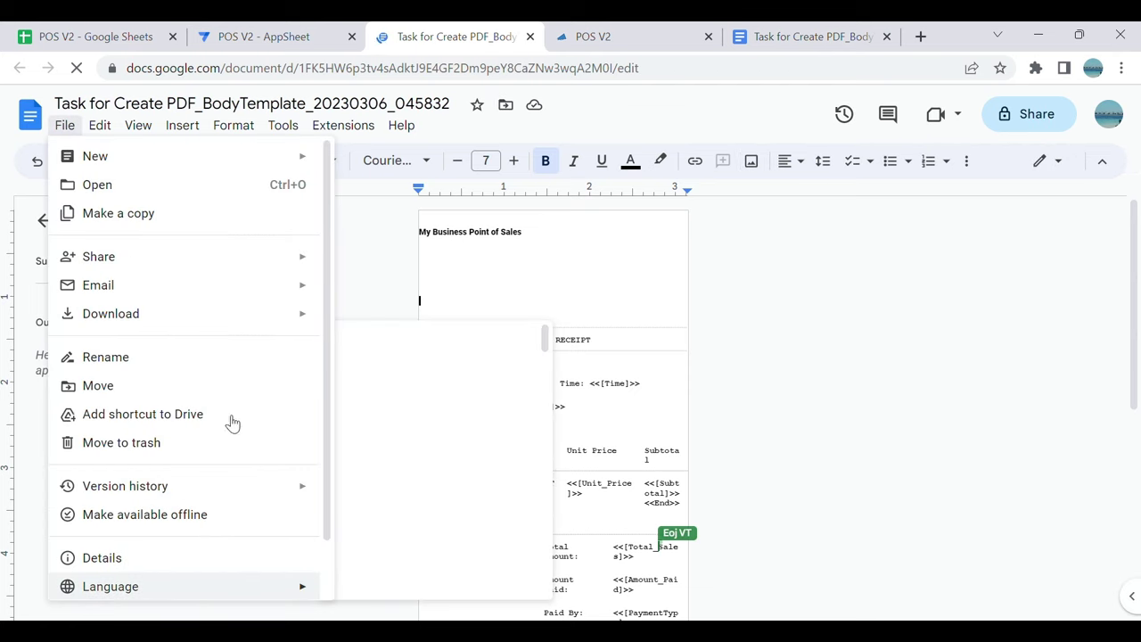
click(603, 294)
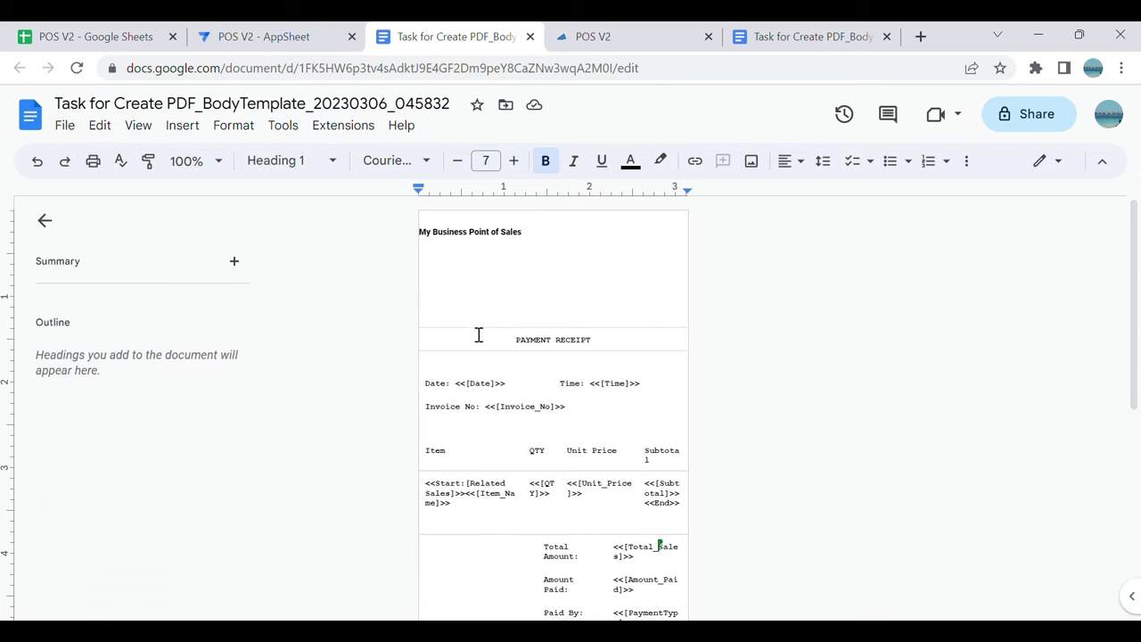
click(362, 125)
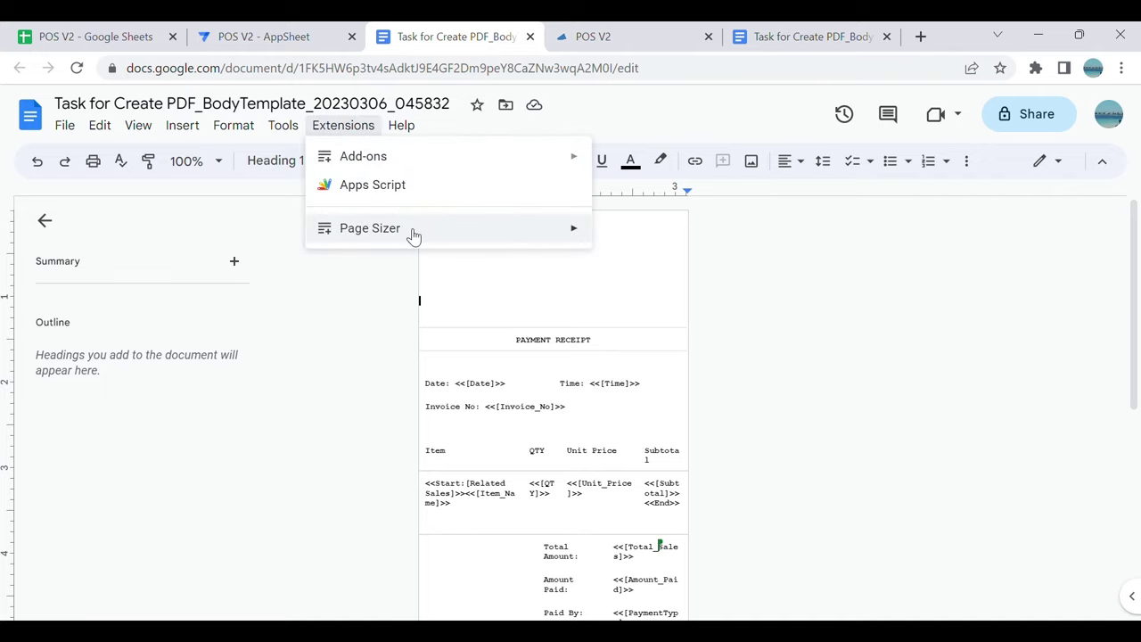
mouse_move(584, 233)
click(633, 234)
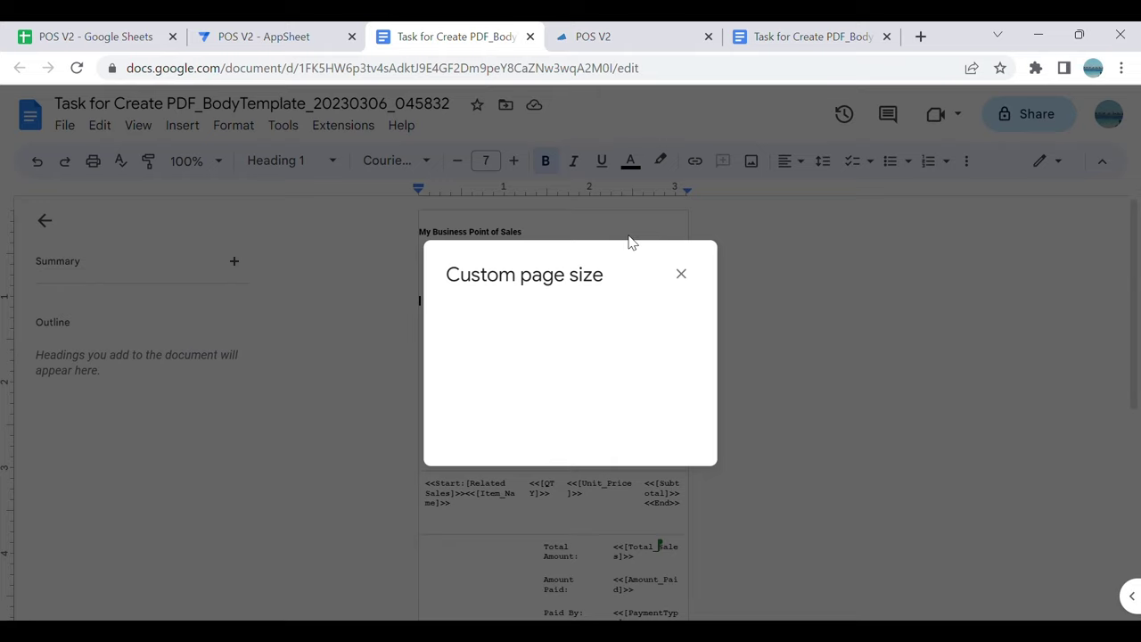
click(651, 341)
click(640, 369)
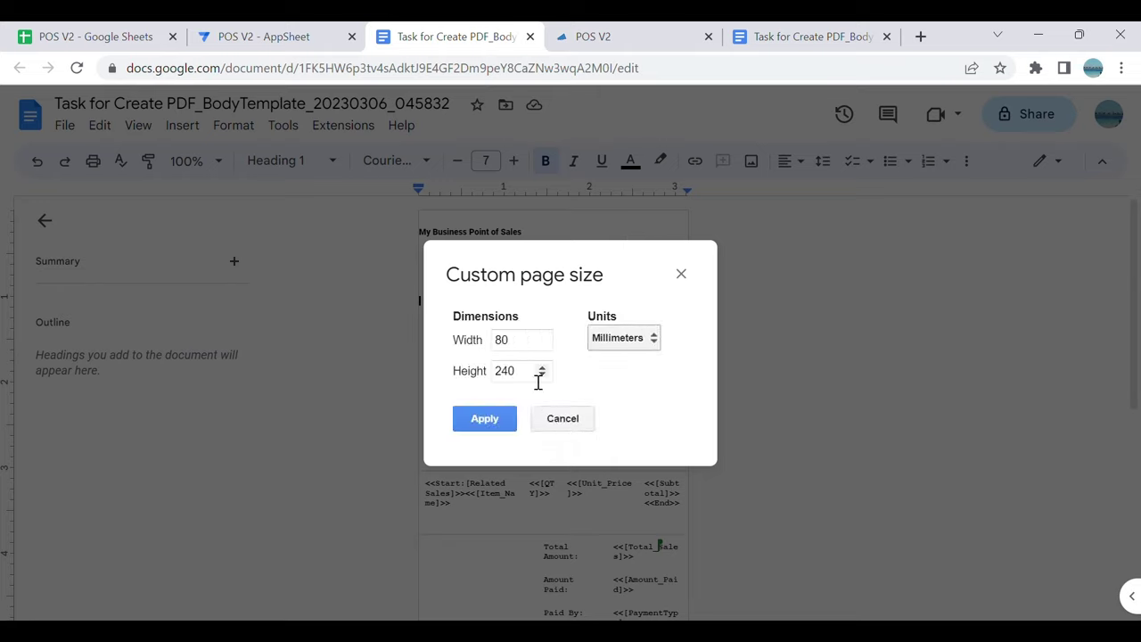
click(585, 427)
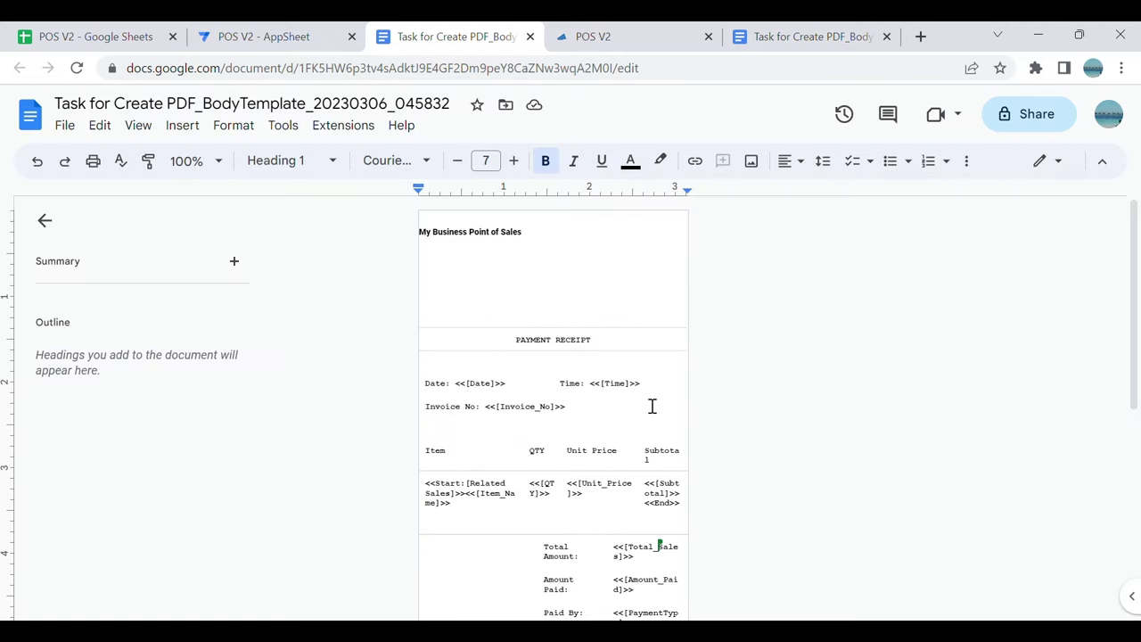
Step: Enlarge the template document and examine the Start expression for Related Sales in the item row
key(ctrl+plus)
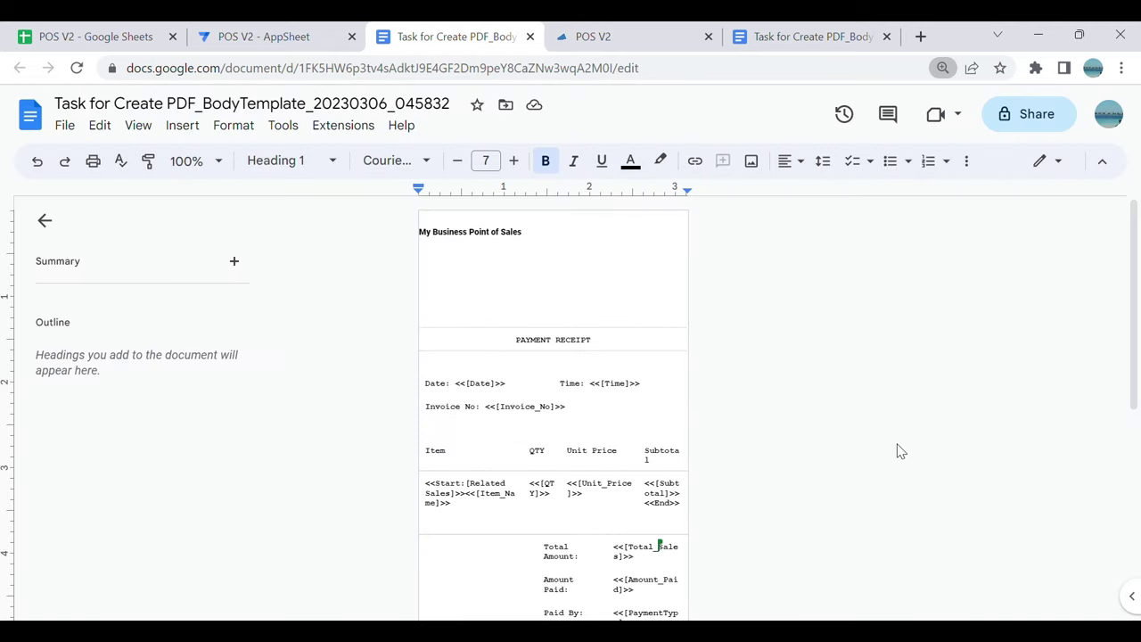
key(ctrl+plus)
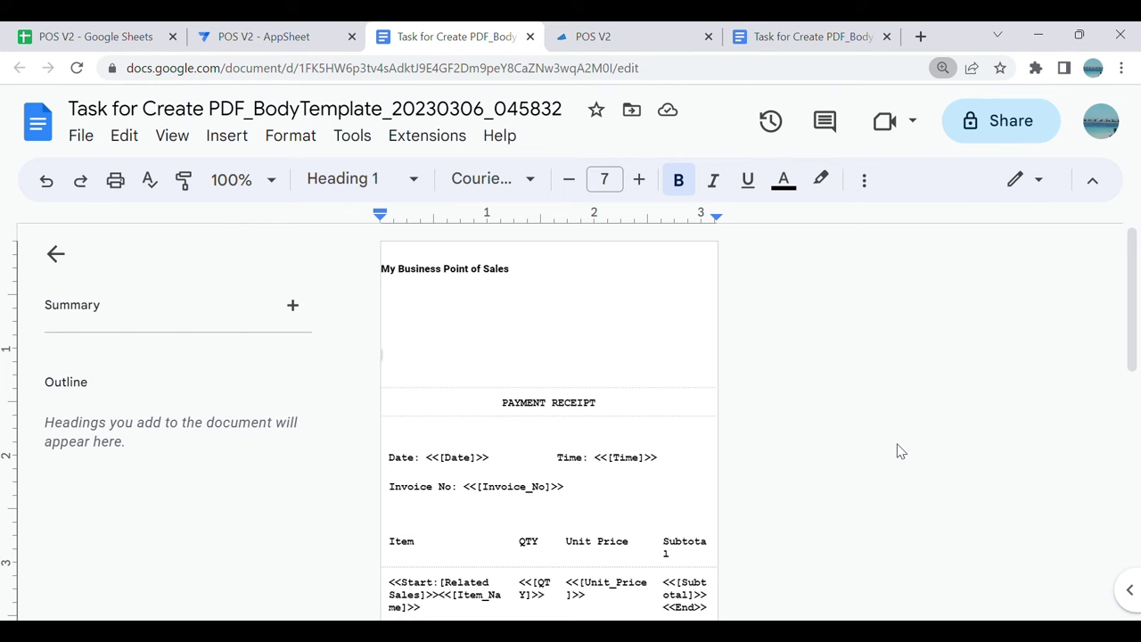
key(ctrl+plus)
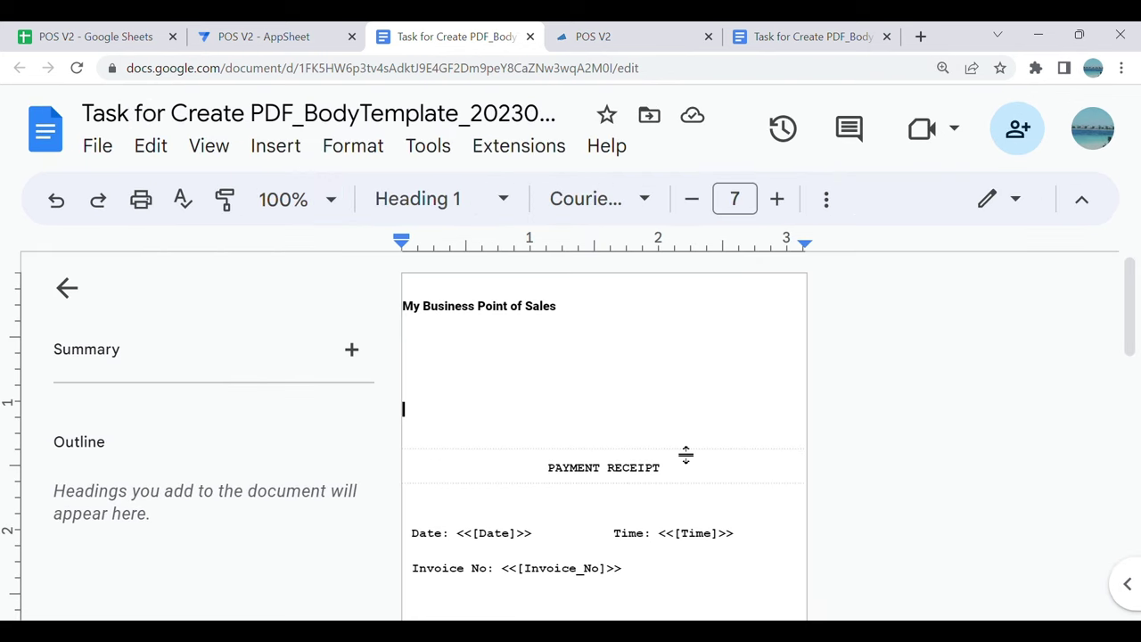
scroll(700, 454, down, 2)
scroll(700, 456, down, 1)
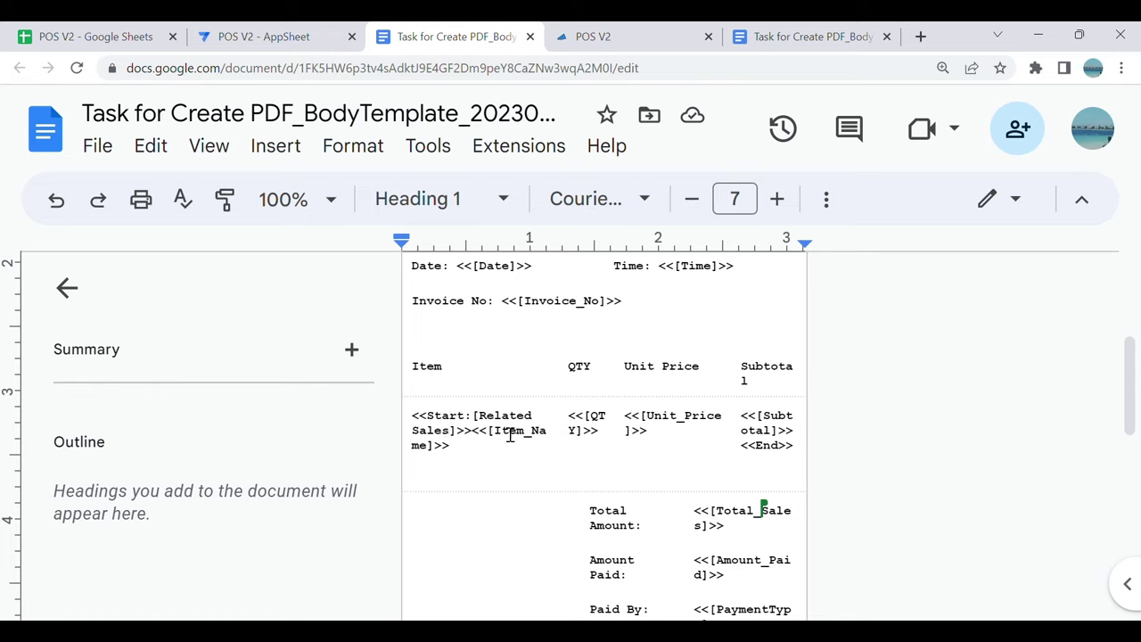
click(473, 415)
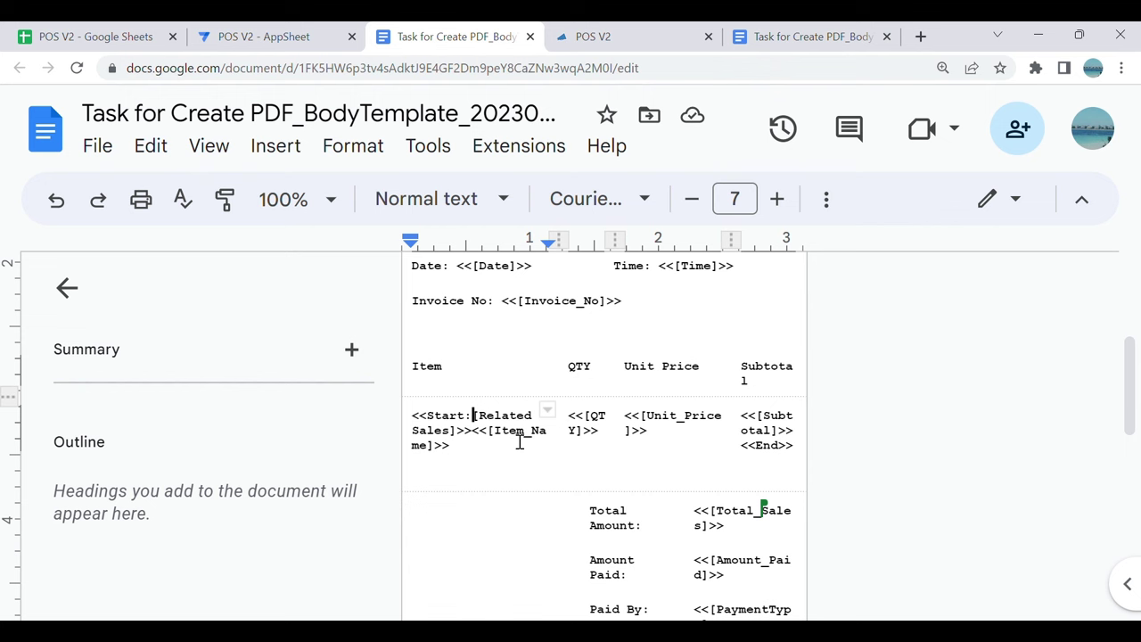
Step: Switch to the AppSheet editor and review the Payments table's columns through Related Sales and File
click(257, 36)
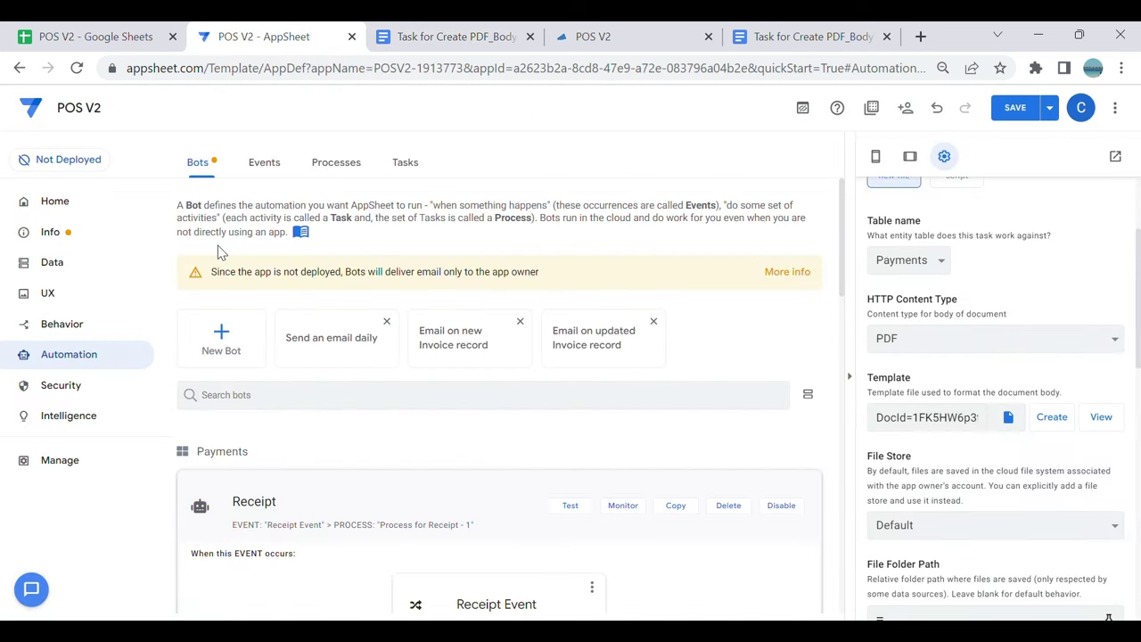
click(126, 264)
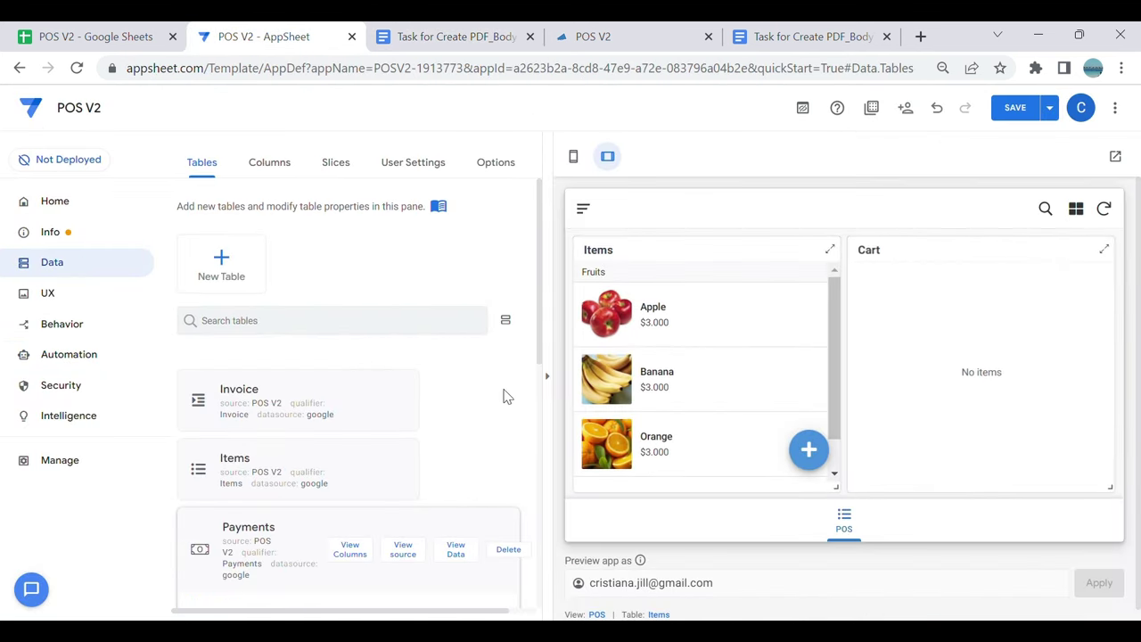
click(350, 550)
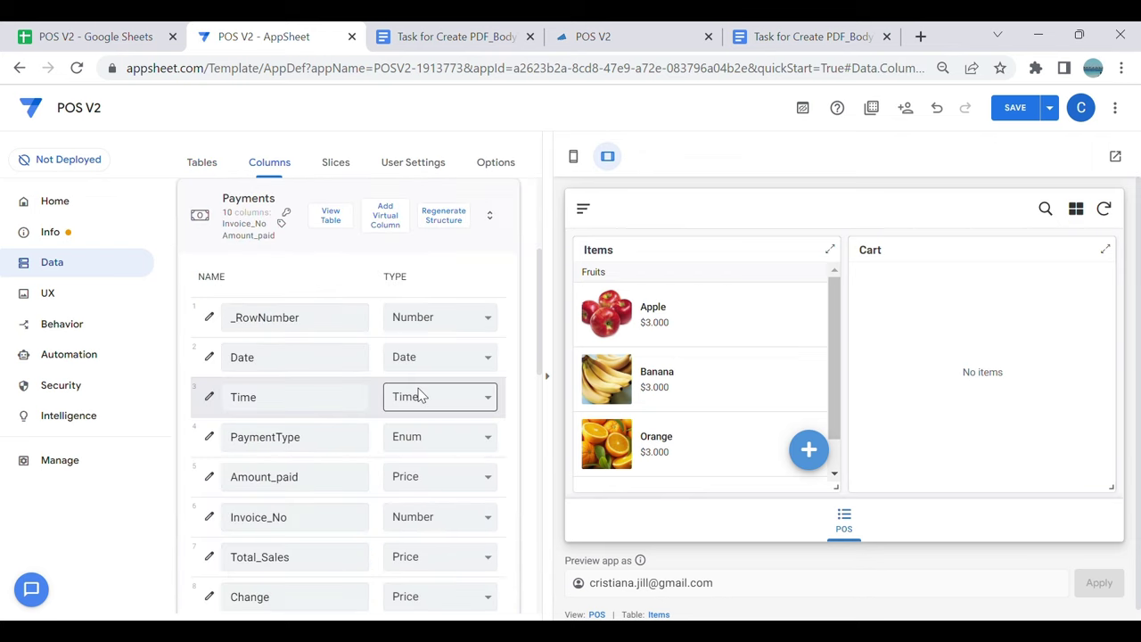
scroll(407, 416, down, 3)
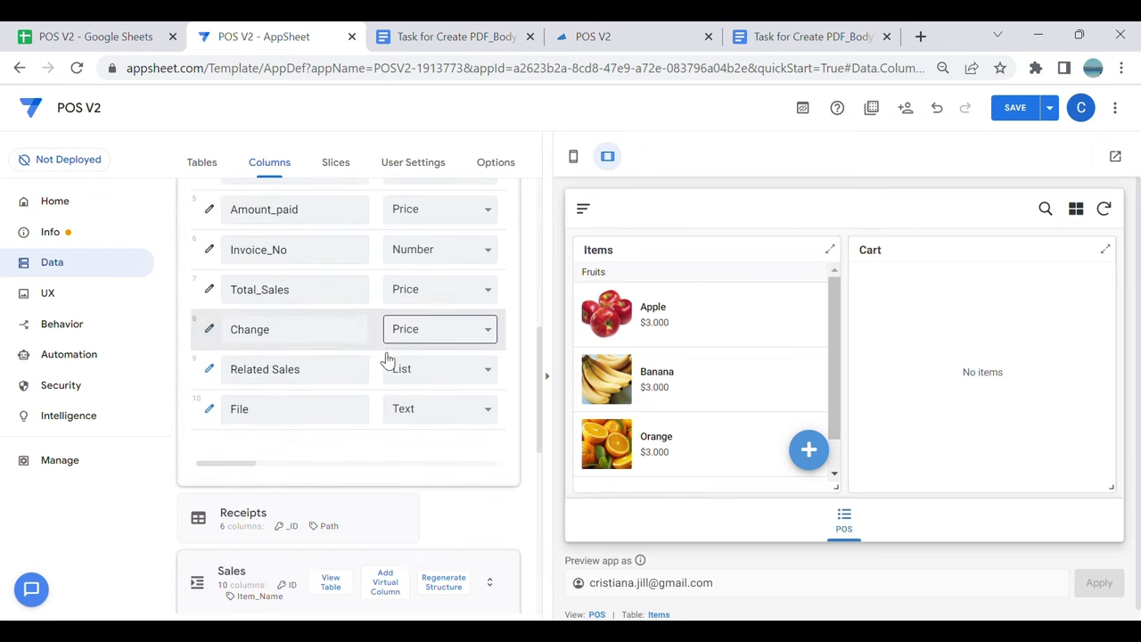
Step: Return to the template document and examine the QTY, Unit_Price, Subtotal and End tags and the payment totals rows
click(481, 40)
click(591, 416)
click(677, 416)
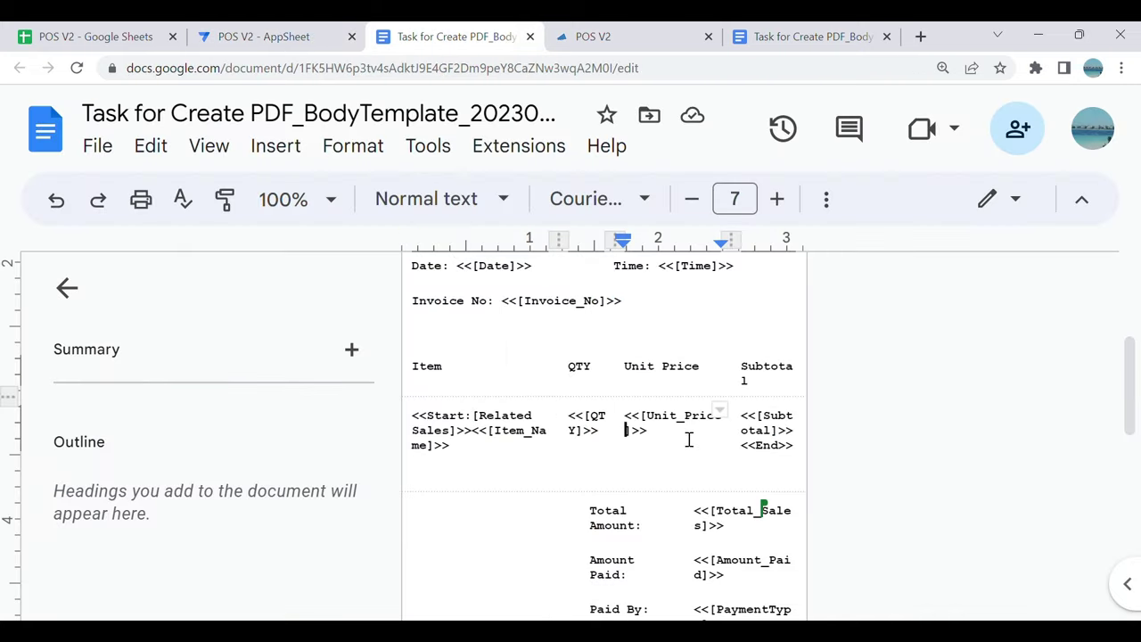
click(742, 447)
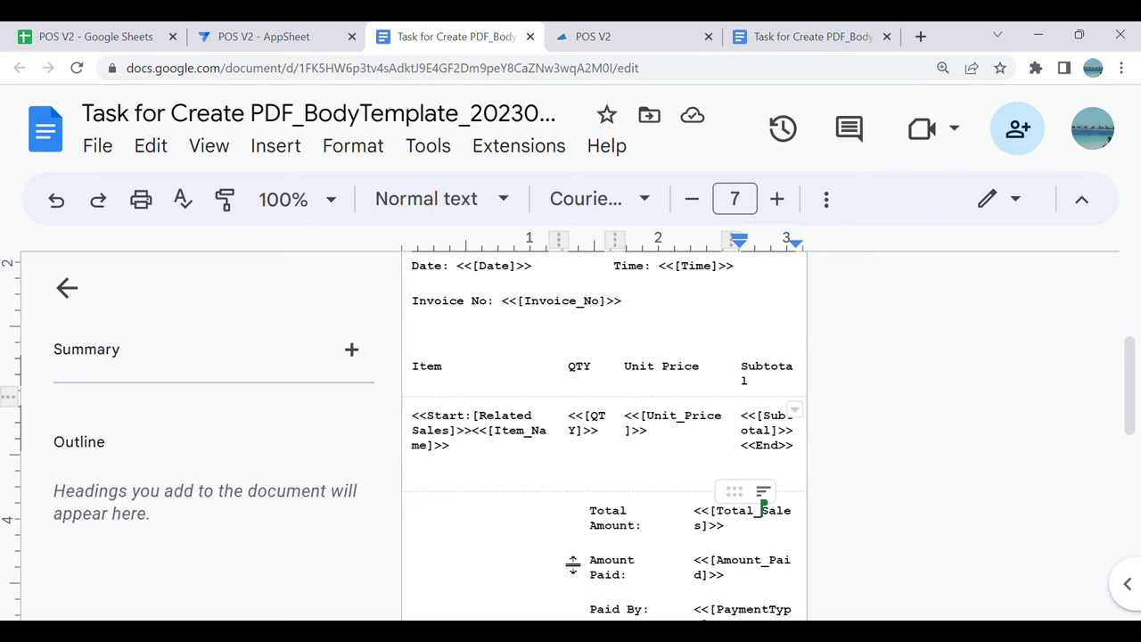
drag(571, 560, 611, 547)
scroll(677, 535, down, 2)
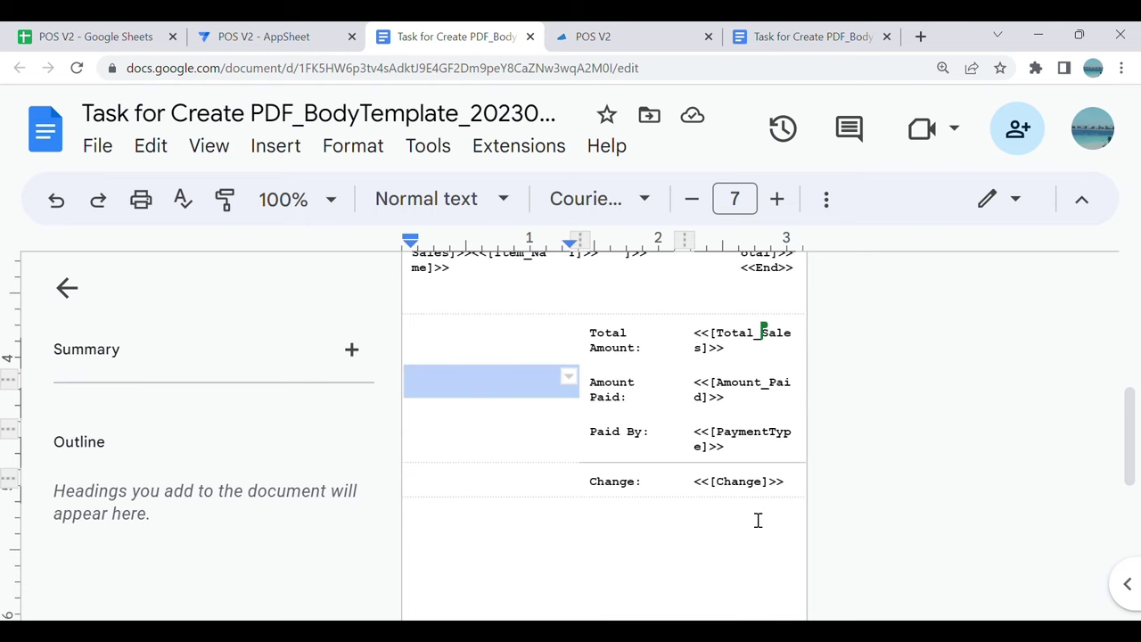
Step: Switch to the running POS V2 app and sync it
click(287, 31)
click(592, 36)
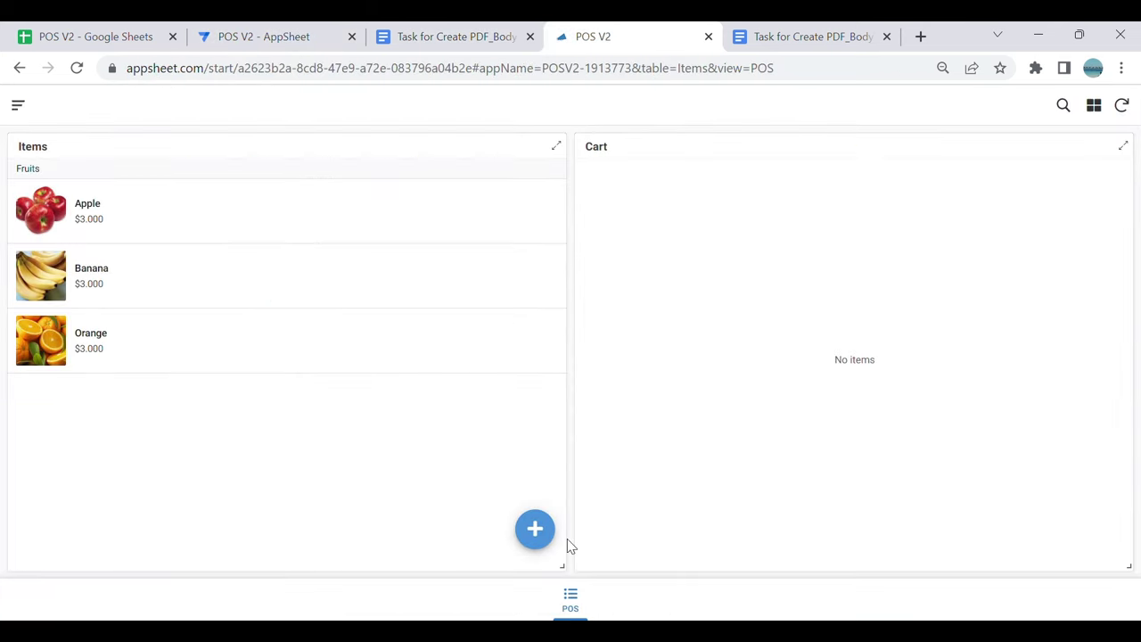
click(1122, 106)
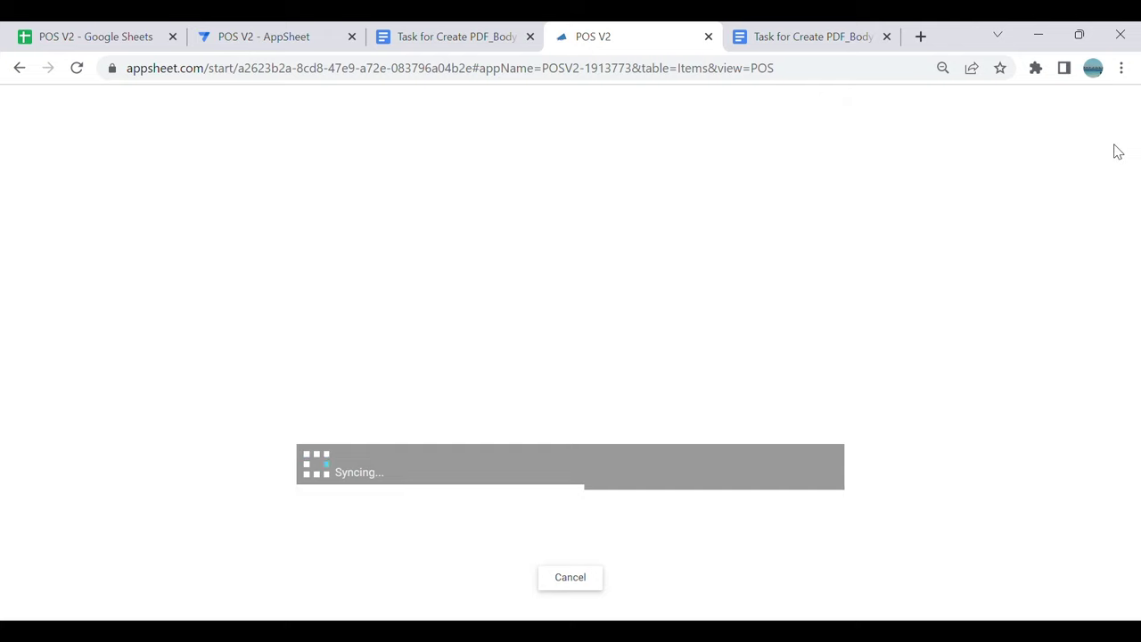
Step: Add Apple, Banana and Orange to the cart with a QTY of 2 each
click(364, 224)
click(1102, 148)
click(1101, 148)
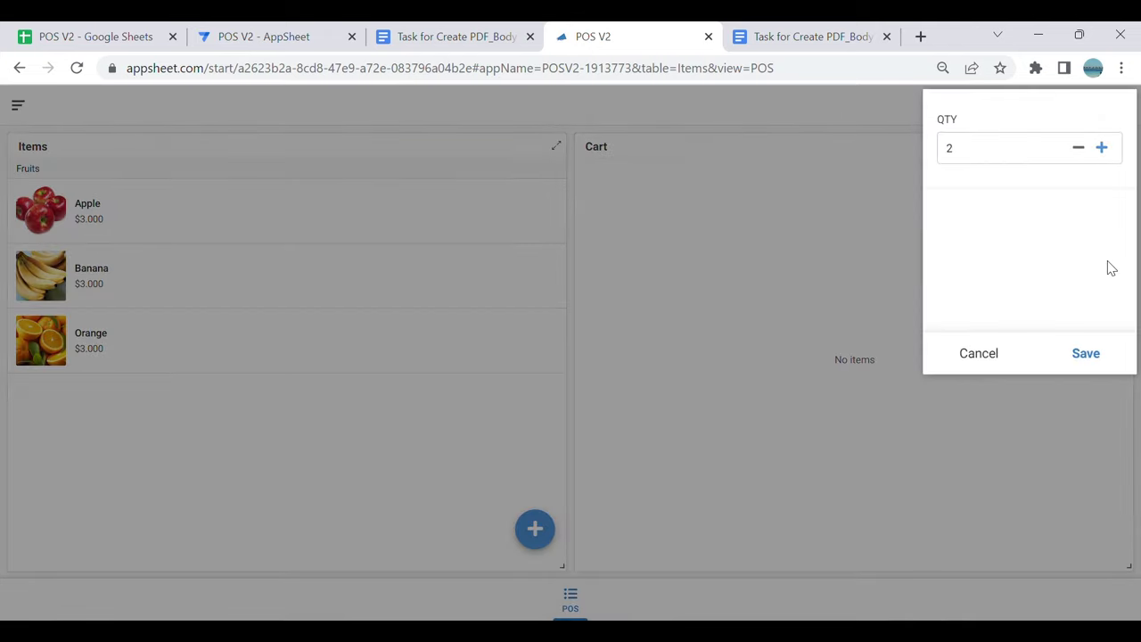
click(1096, 354)
click(363, 224)
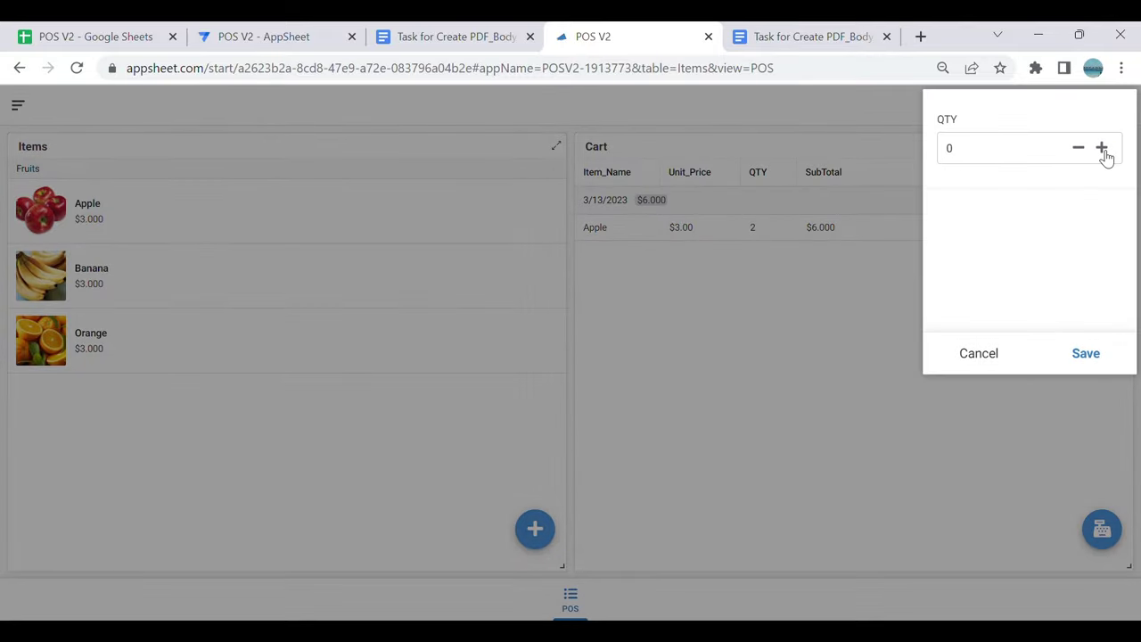
click(1101, 148)
click(1102, 148)
click(1096, 354)
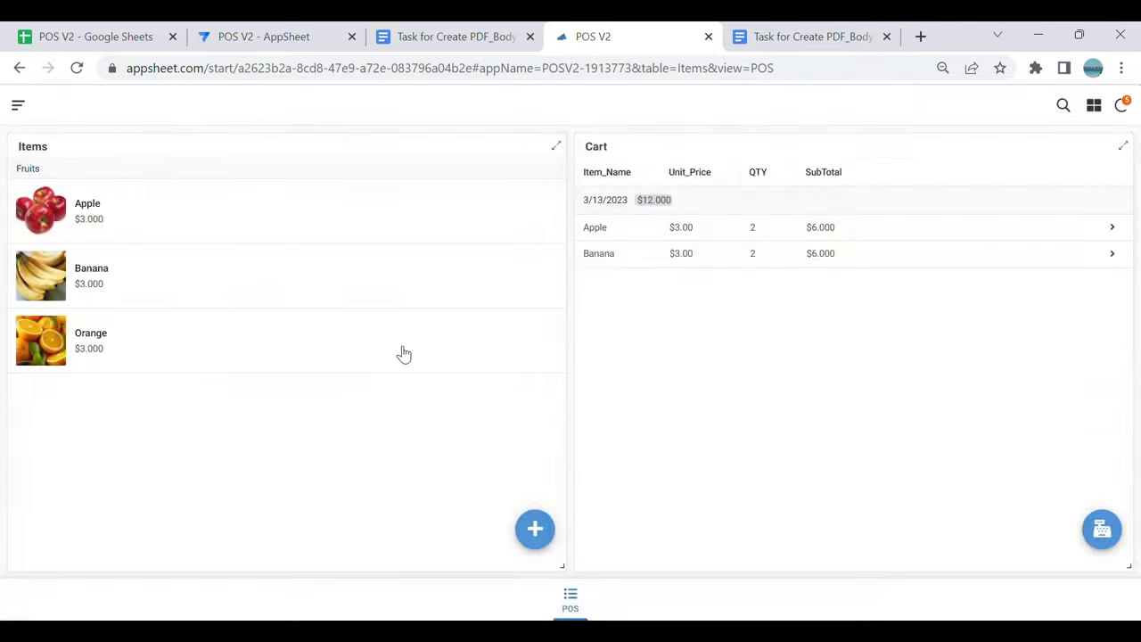
click(402, 354)
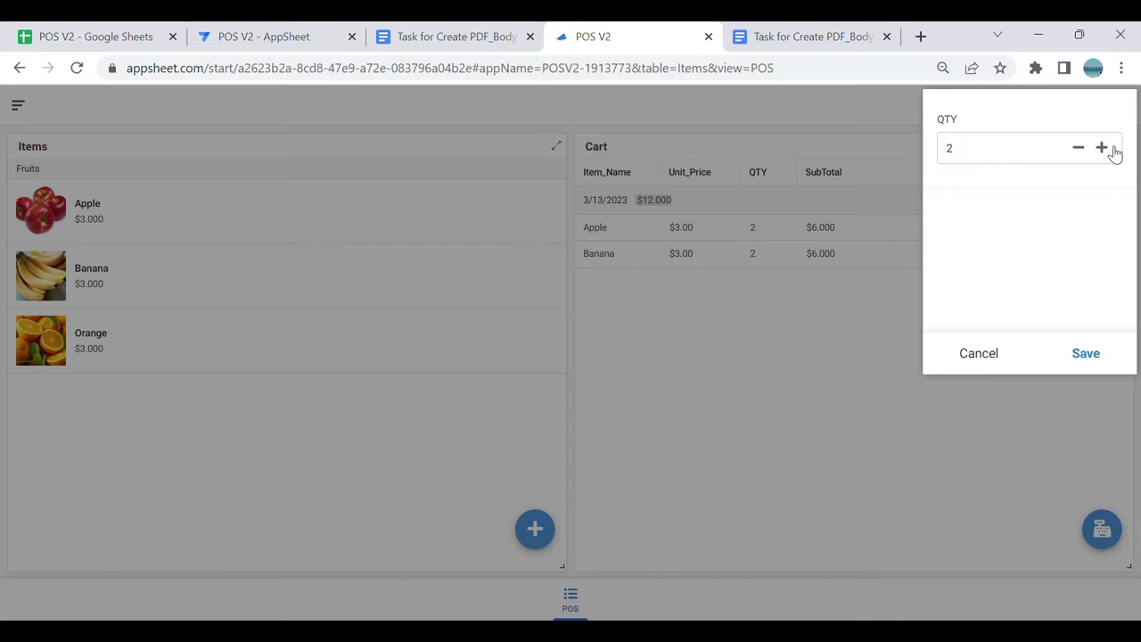
click(1103, 360)
Step: Check out the three-item cart, confirm opening the Payments form and choose Cash as the PaymentType
click(1101, 528)
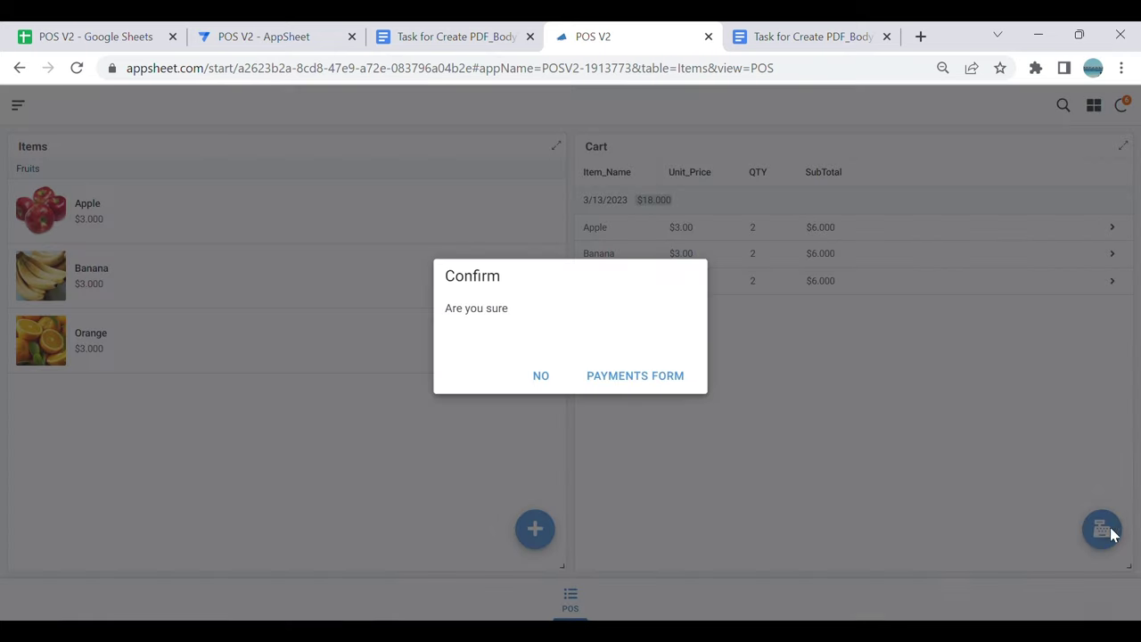
click(655, 384)
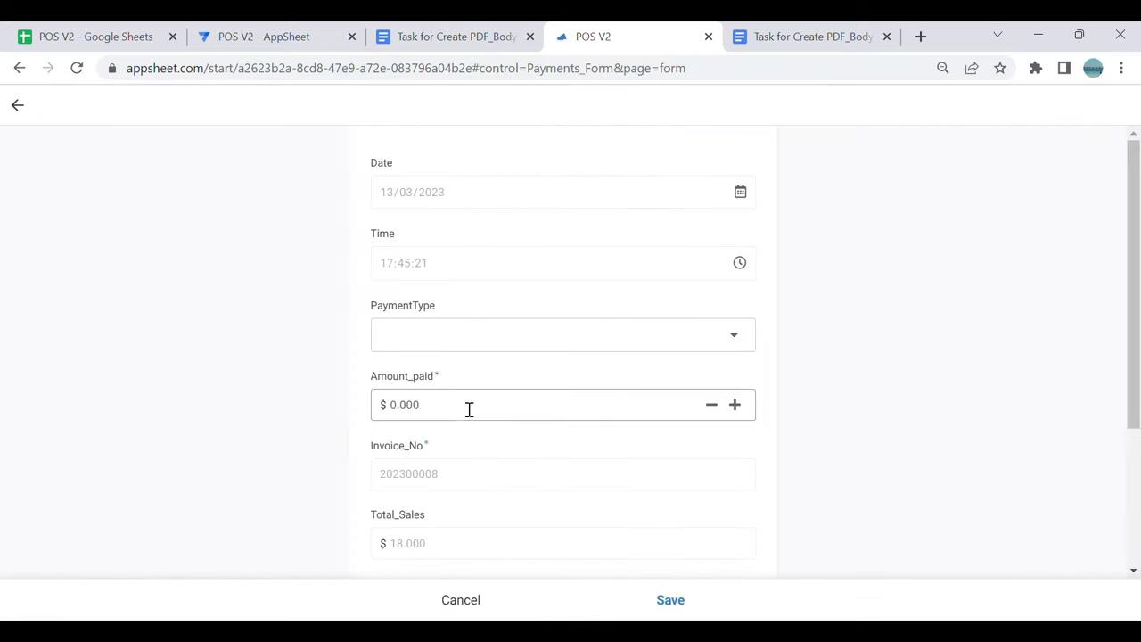
click(424, 343)
click(412, 160)
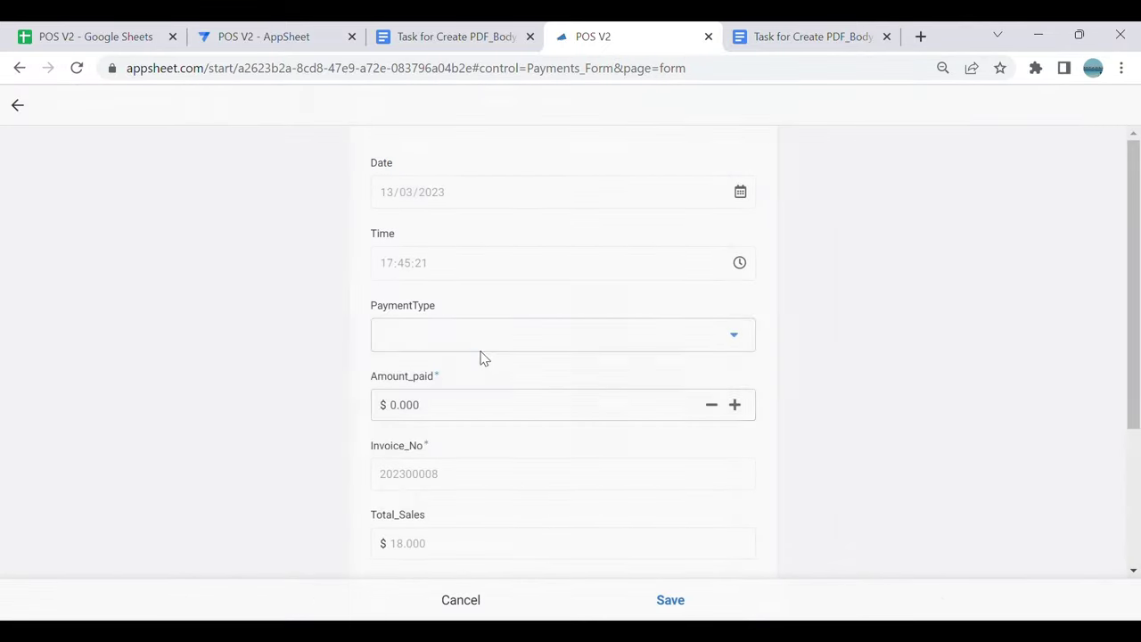
Step: Enter 20 as the Amount_paid, review the rest of the Payments form and save it
scroll(465, 486, down, 2)
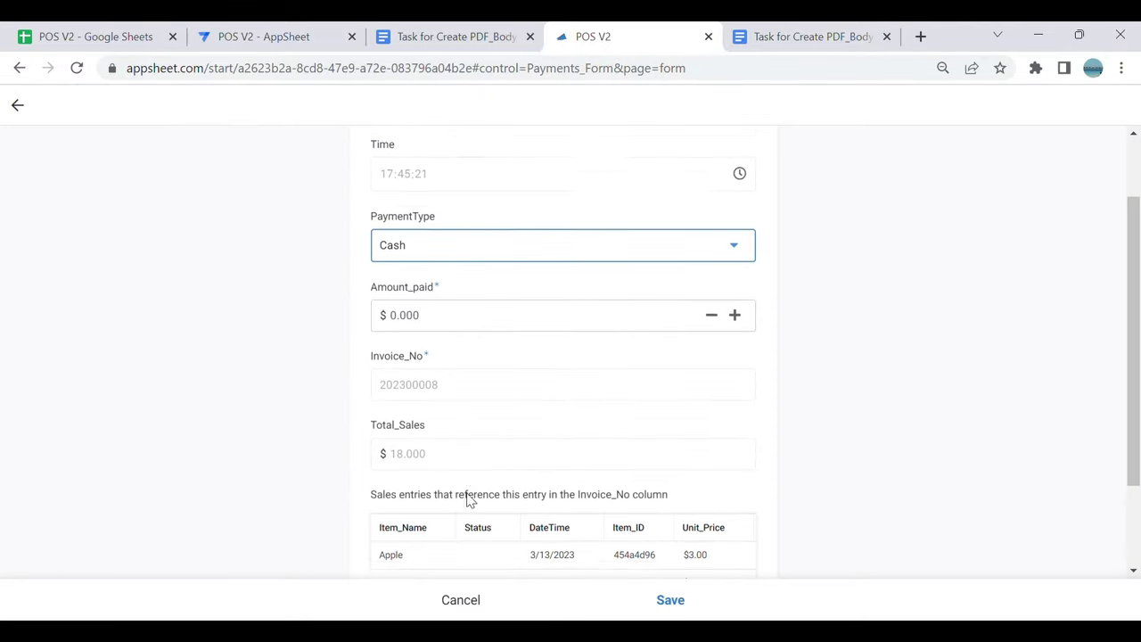
click(451, 233)
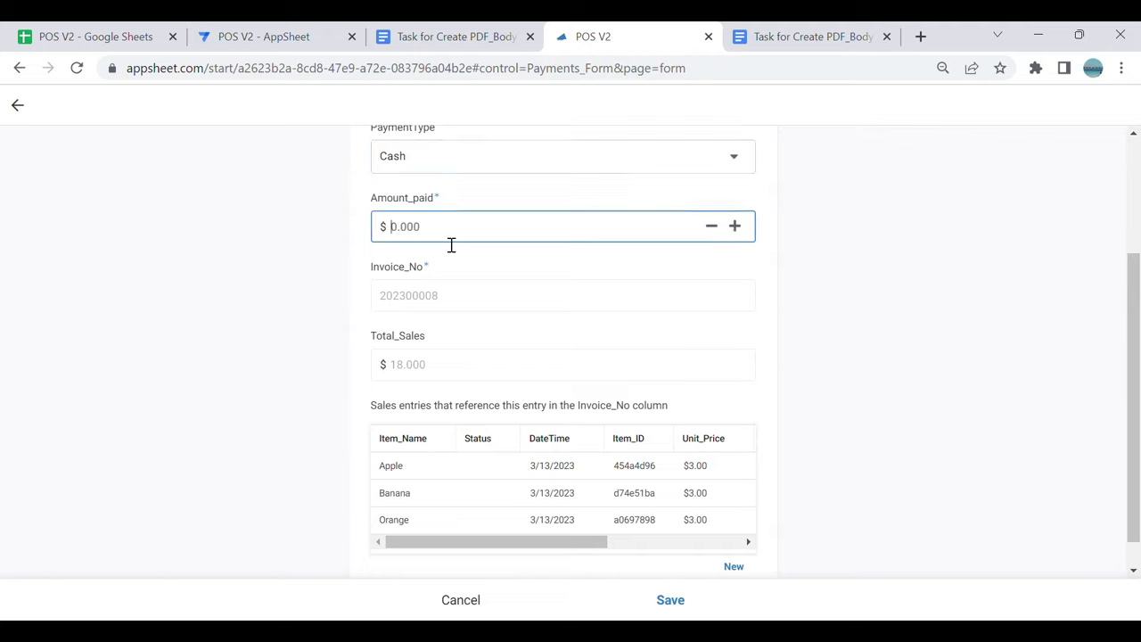
text(17)
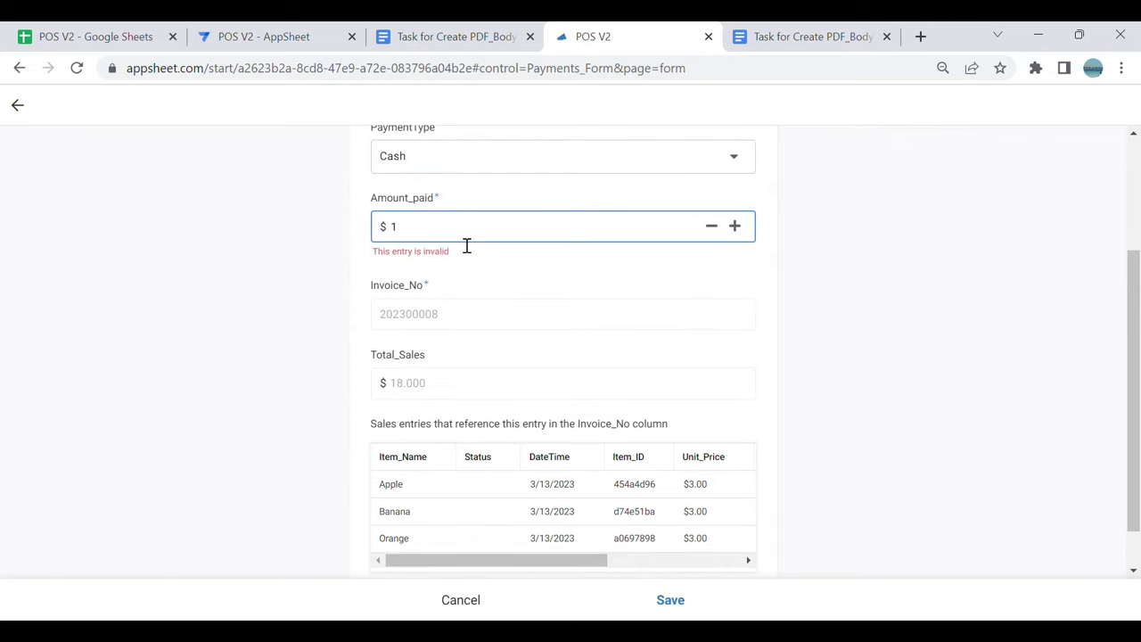
key(BackSpace)
text(20)
click(466, 245)
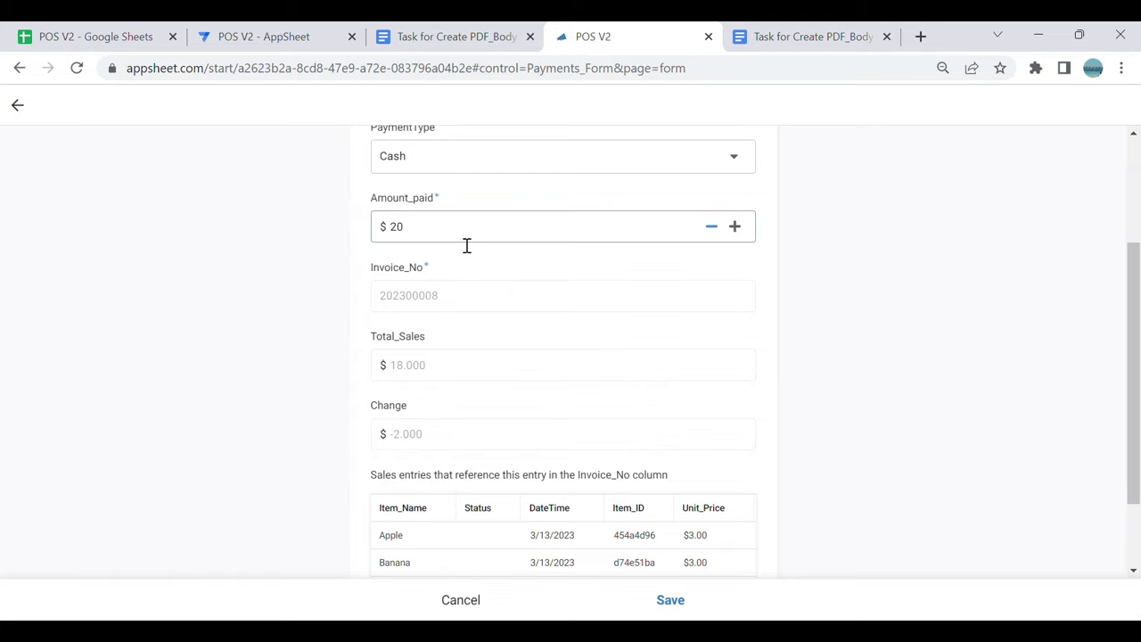
scroll(446, 547, down, 2)
click(678, 603)
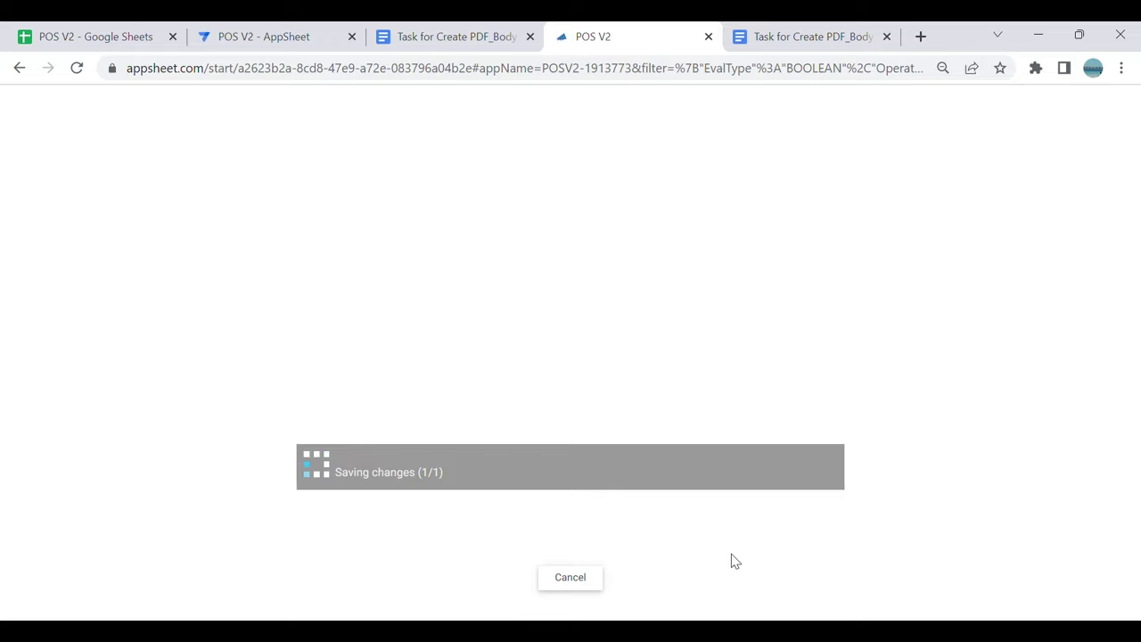
Step: Close the spare template document tab, open the 202300008.pdf receipt and enlarge it to 110% to examine it
click(887, 37)
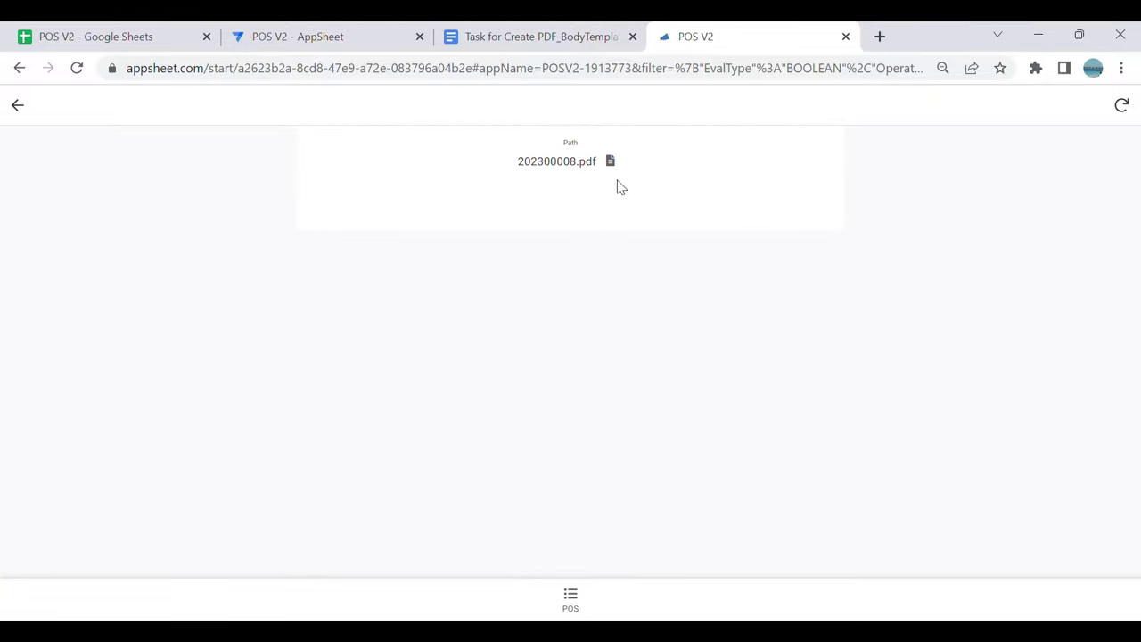
click(614, 166)
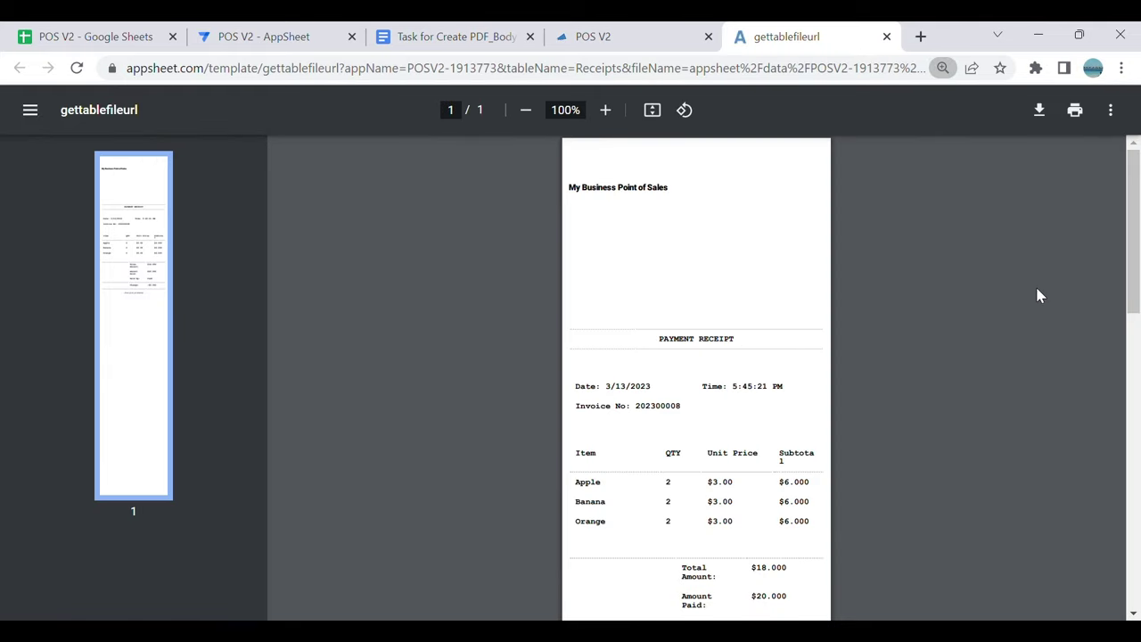
key(ctrl+plus)
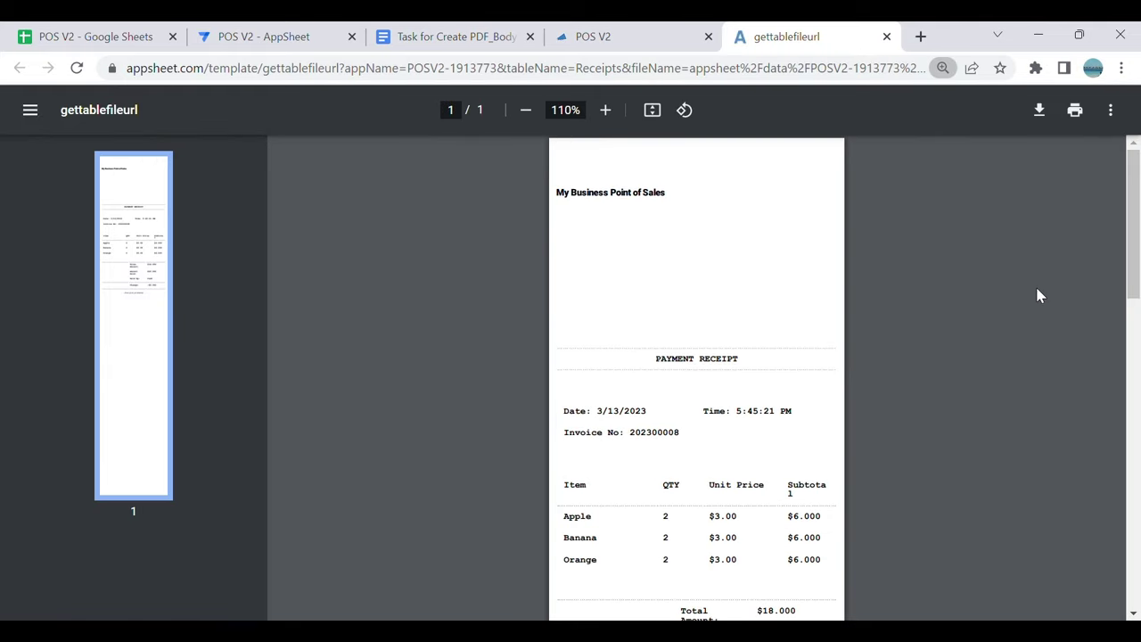
Step: Enlarge the receipt PDF to 150% and examine it from the header down to the totals
key(ctrl+plus)
key(ctrl+plus)
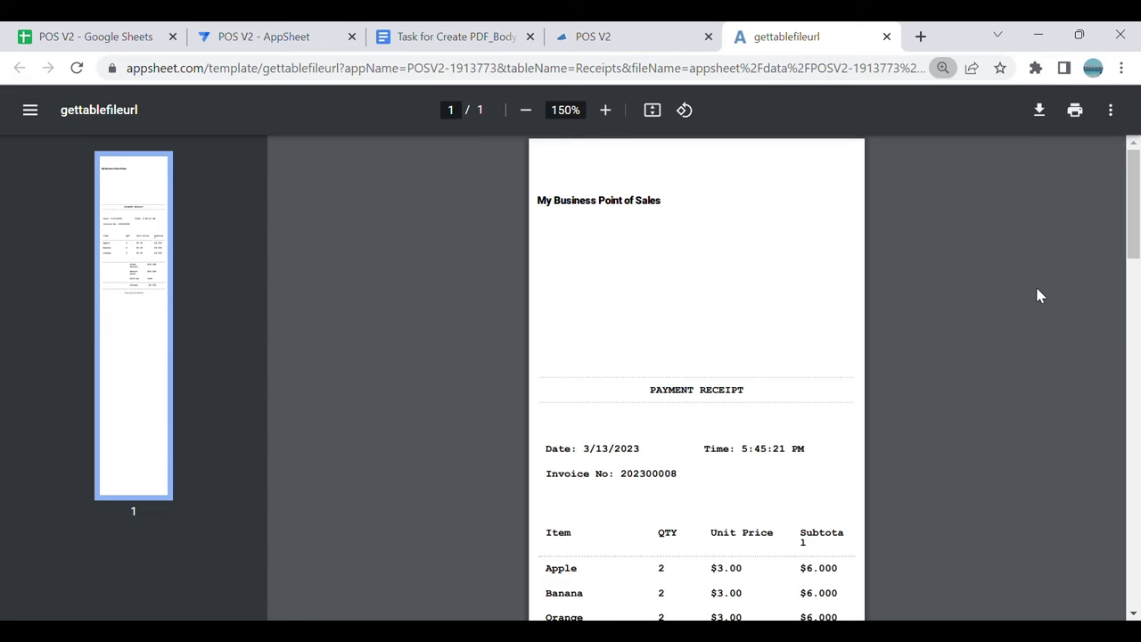
scroll(678, 387, down, 1)
scroll(686, 389, down, 1)
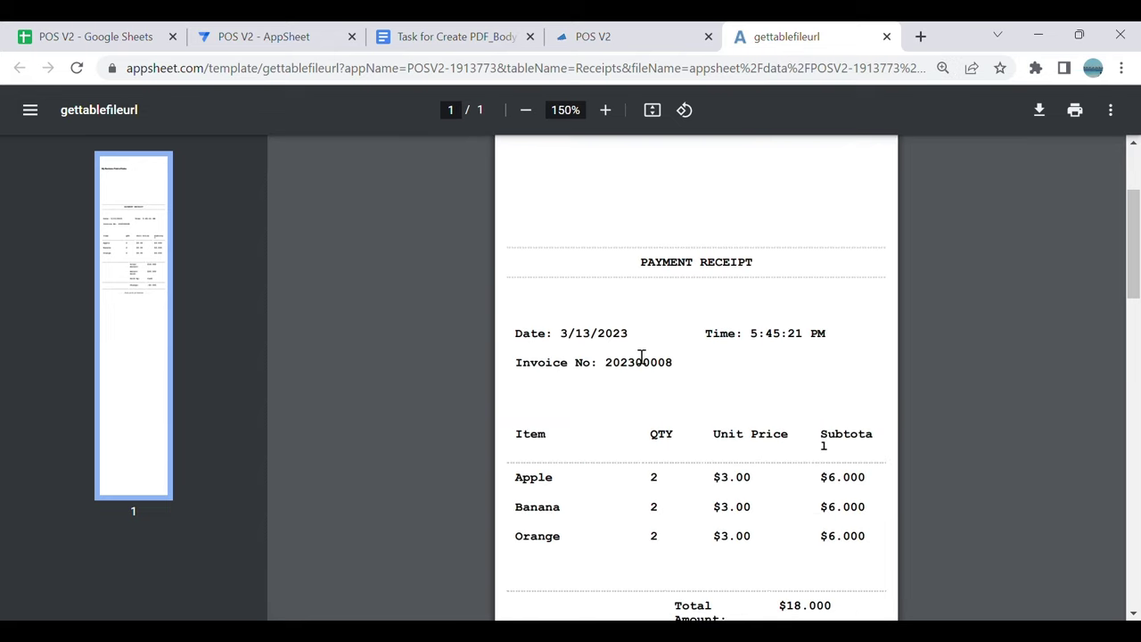
scroll(727, 383, down, 1)
scroll(757, 463, down, 1)
scroll(784, 538, down, 1)
scroll(795, 509, up, 1)
scroll(795, 509, up, 4)
Step: Switch to the running POS V2 app, leave the receipt record and open the payments list
click(294, 36)
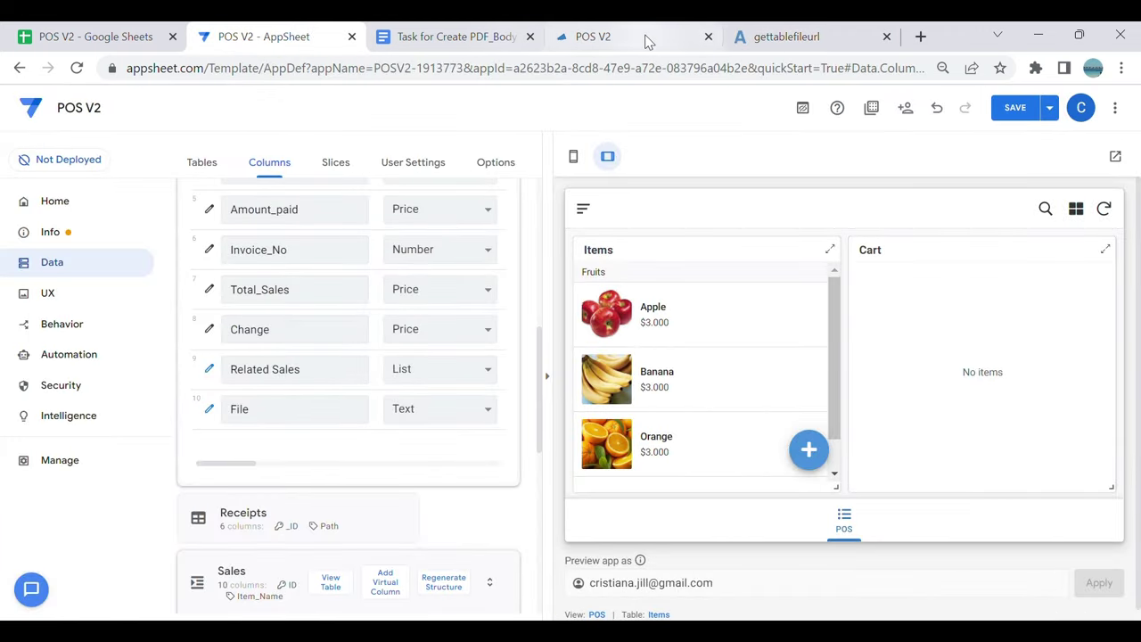
click(608, 39)
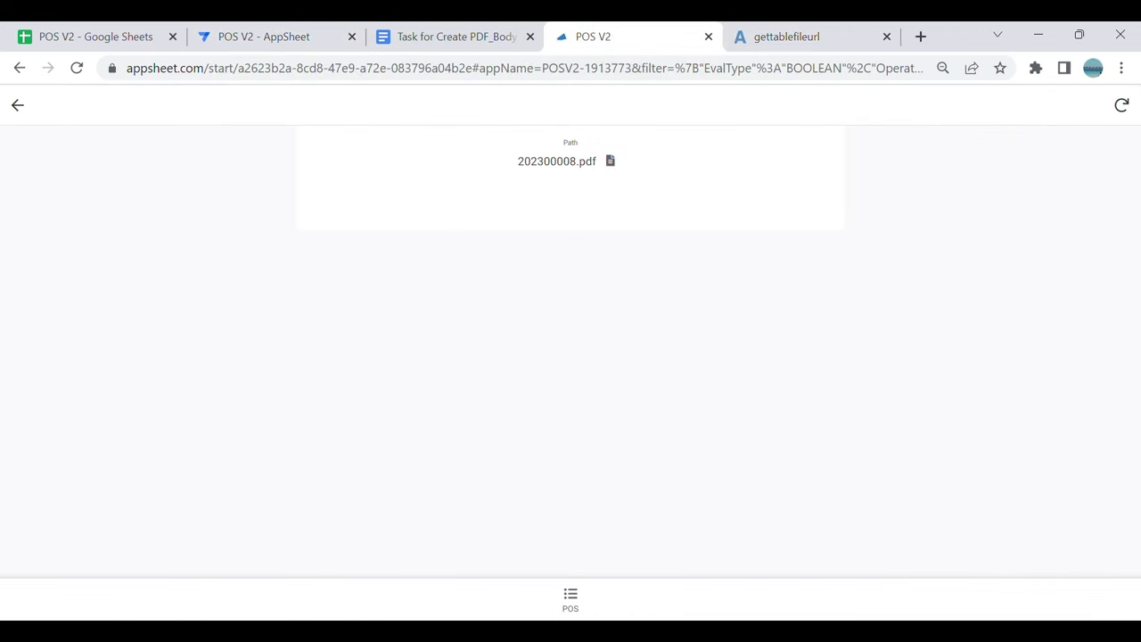
click(570, 597)
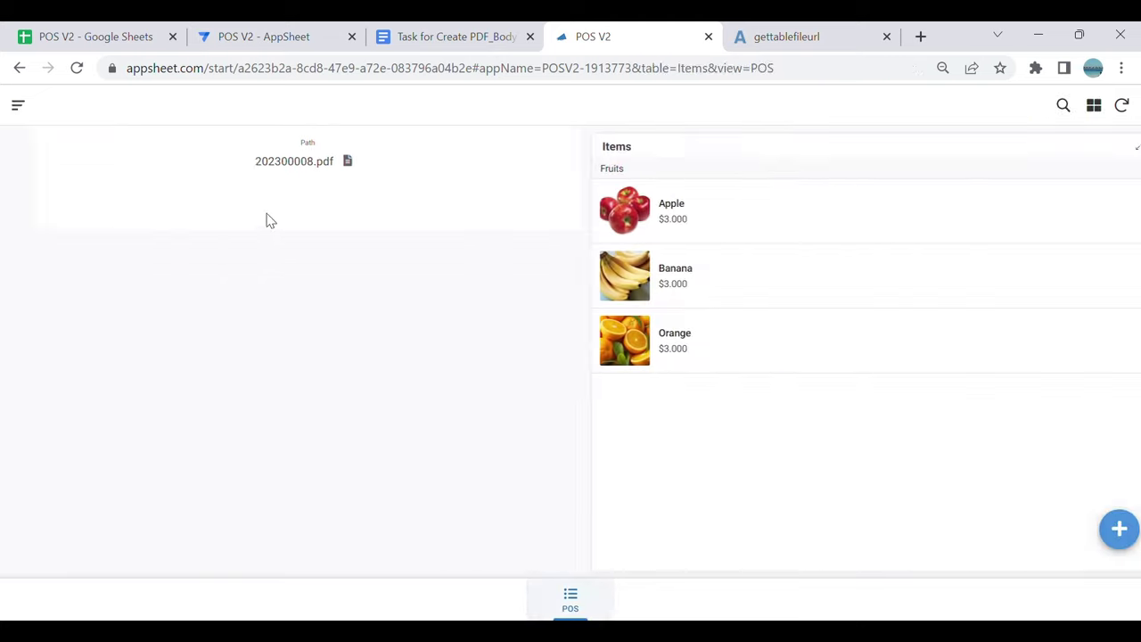
click(18, 107)
click(71, 170)
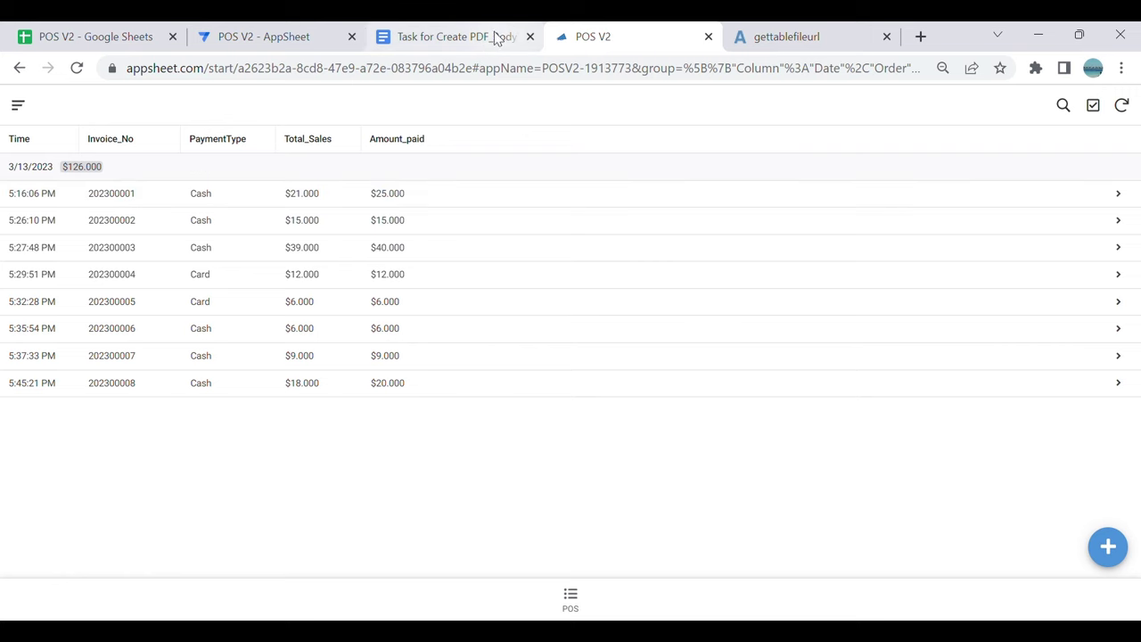
Step: Revisit the receipt PDF, then open the latest payment in the list and examine its details and related sales
click(762, 37)
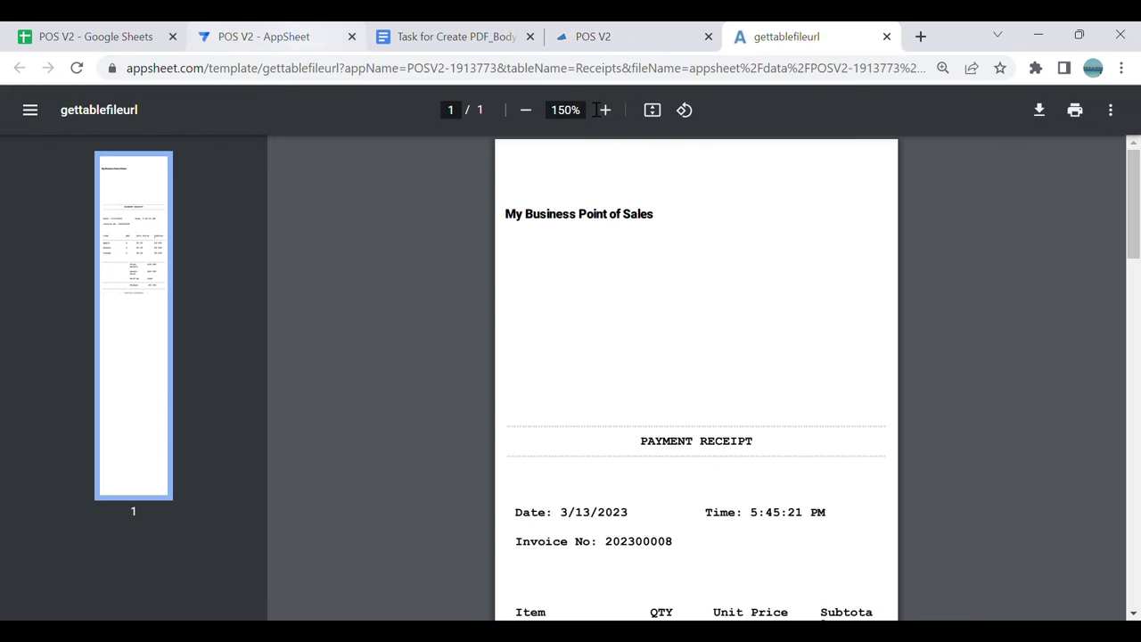
click(624, 37)
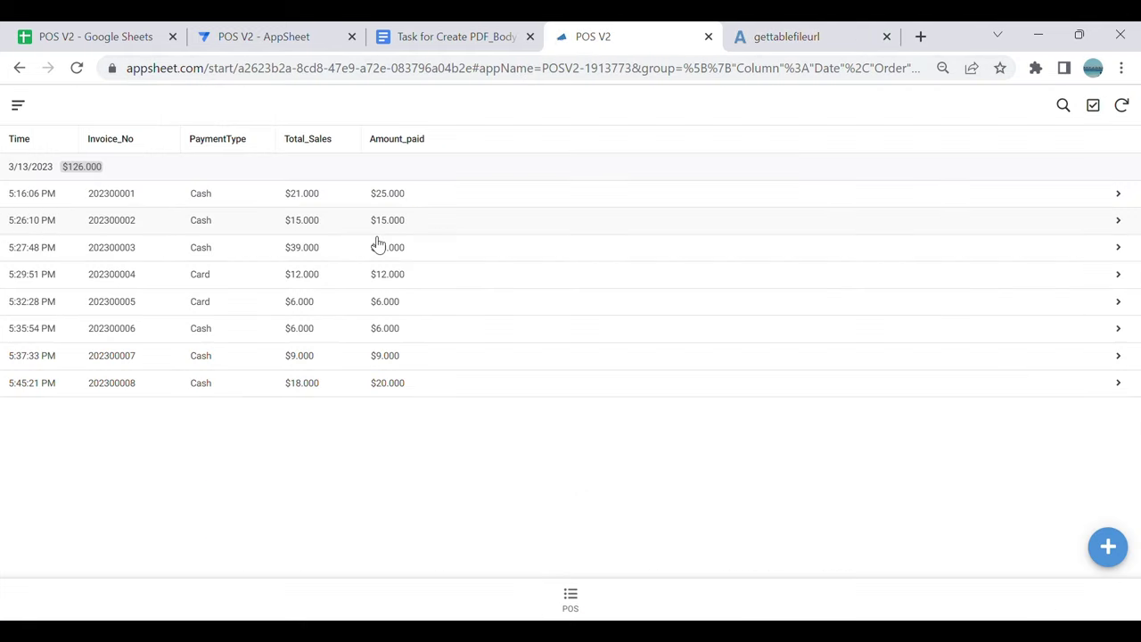
click(116, 383)
scroll(564, 455, down, 1)
scroll(563, 455, down, 1)
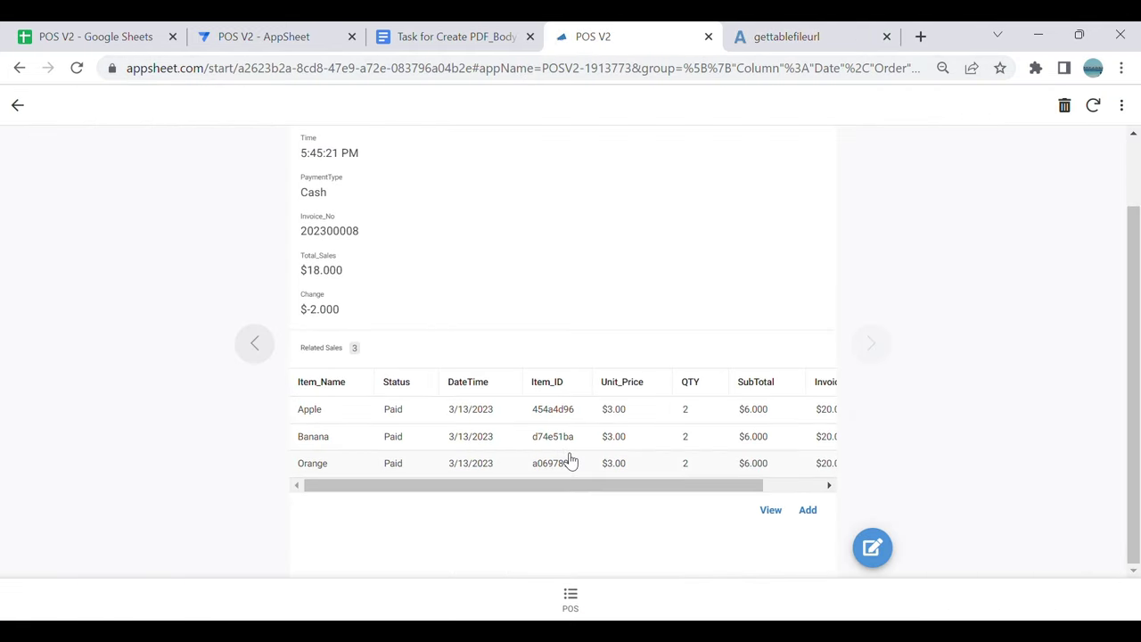
Step: Return to the POS view and add Apple to the cart with a QTY of 1
click(570, 596)
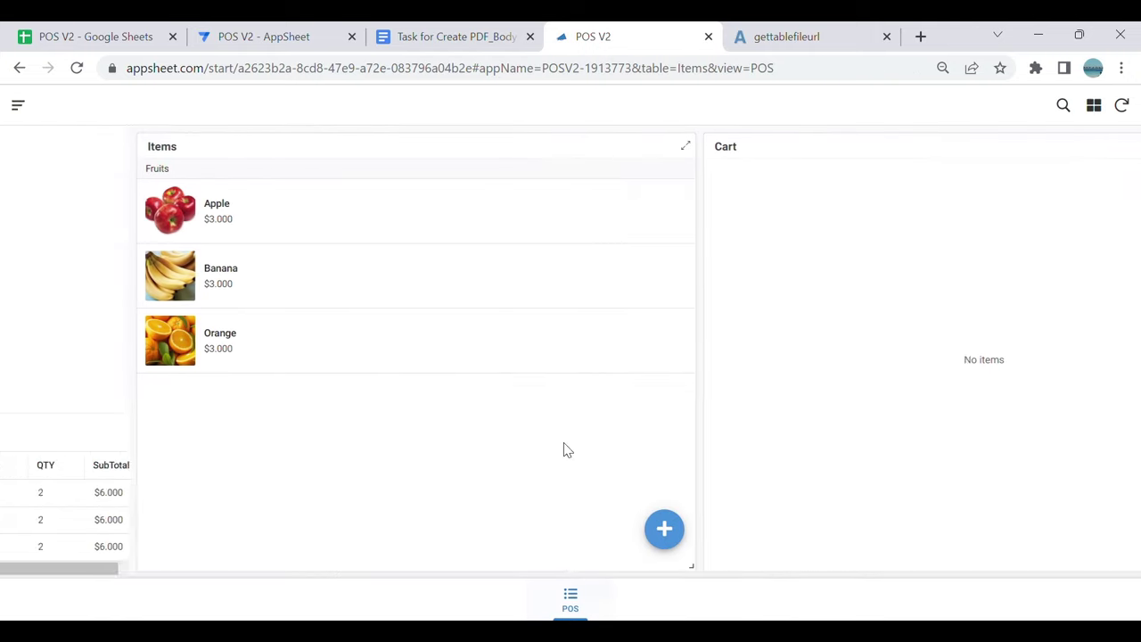
click(365, 229)
click(1101, 148)
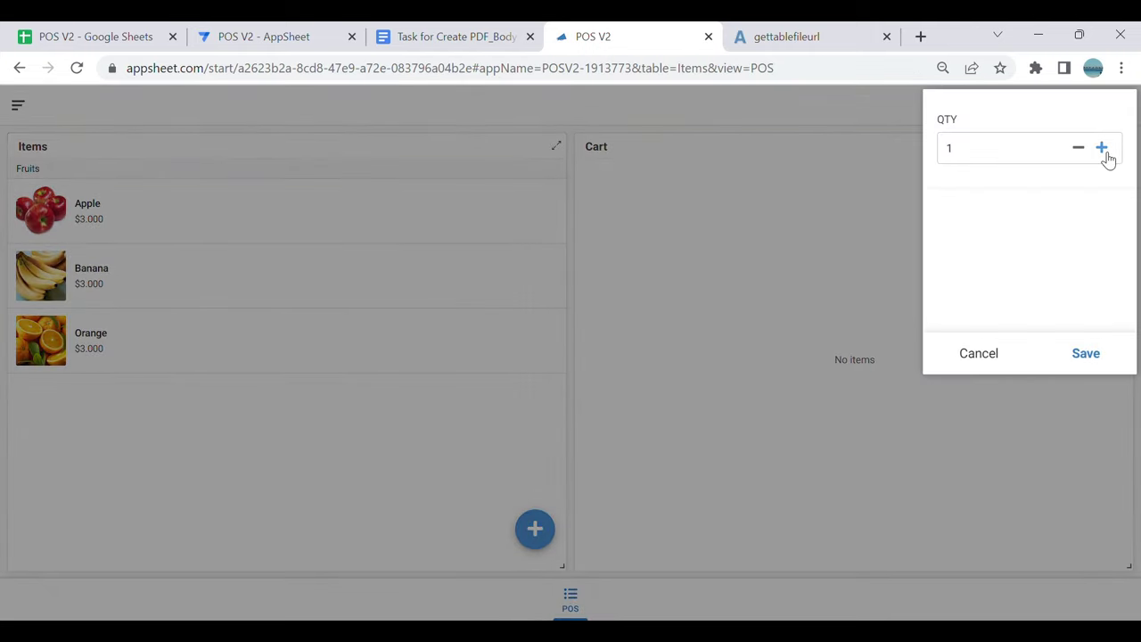
click(1094, 358)
Step: Check out the cart, confirm opening the Payments form and choose Card as the PaymentType
click(1102, 529)
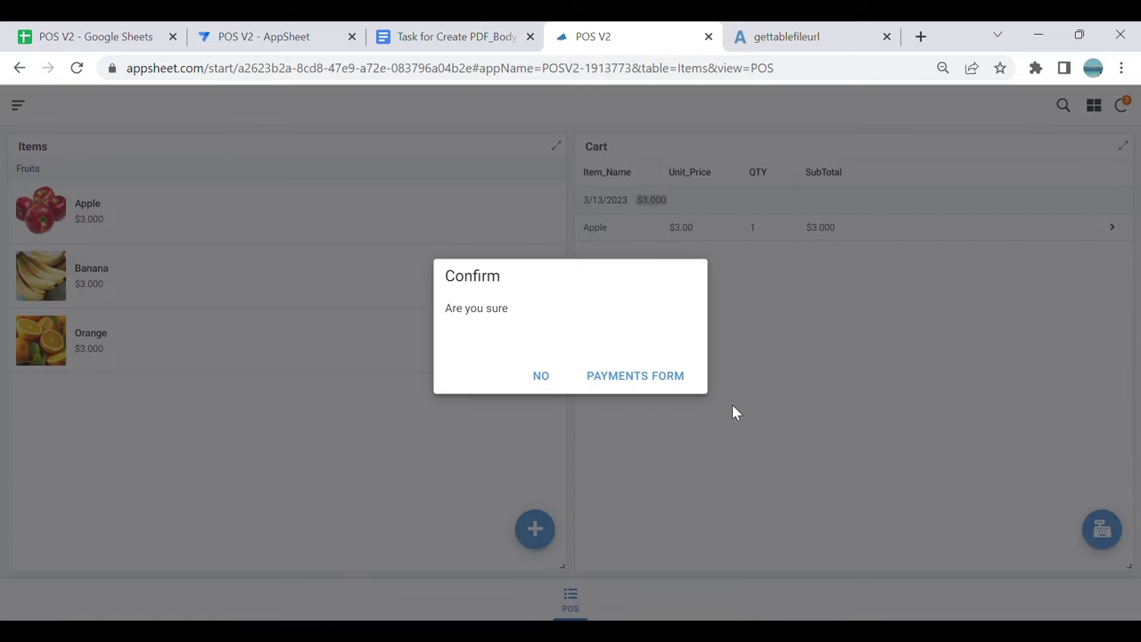
click(660, 382)
click(514, 331)
click(467, 204)
Step: Save the payment with an Amount_paid of 3 and open its generated receipt PDF to examine it
scroll(499, 410, down, 1)
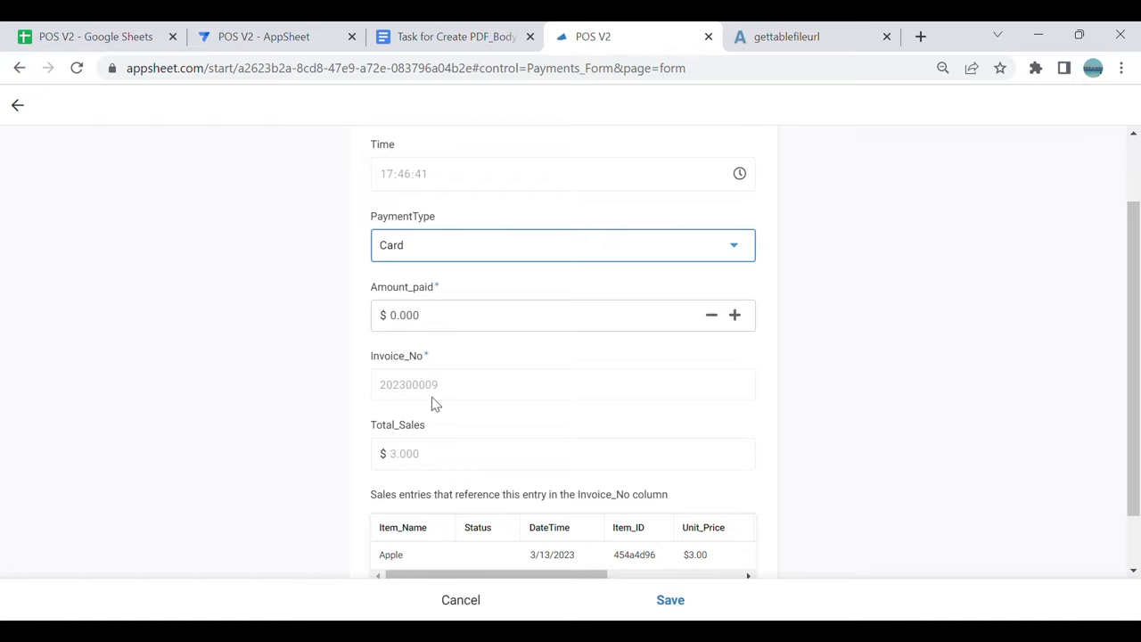
click(456, 324)
text(3)
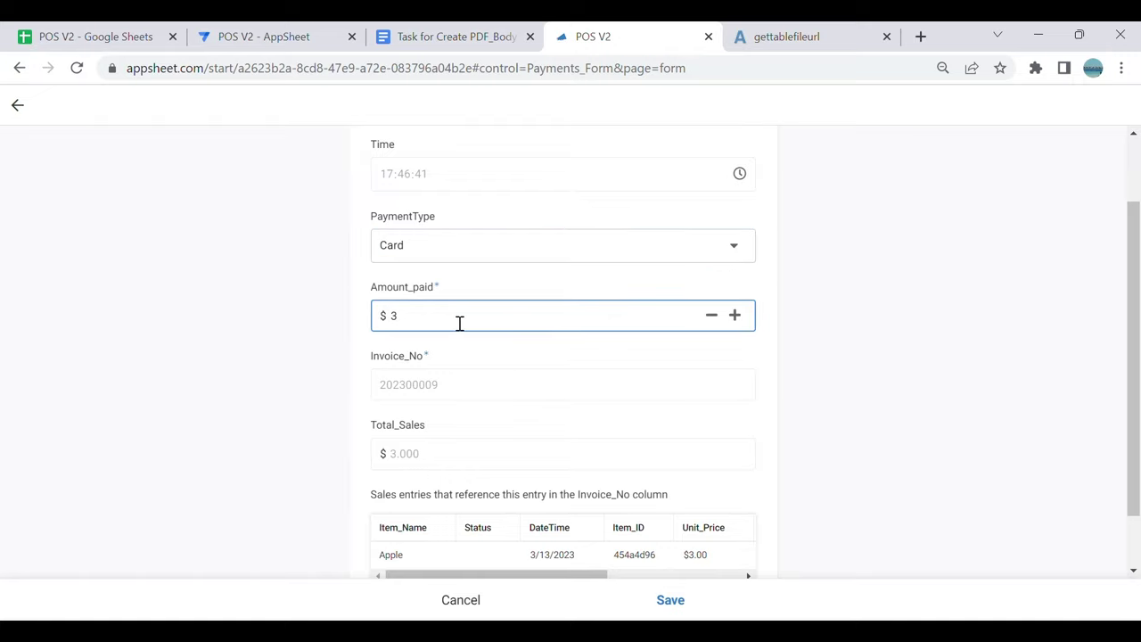
click(669, 599)
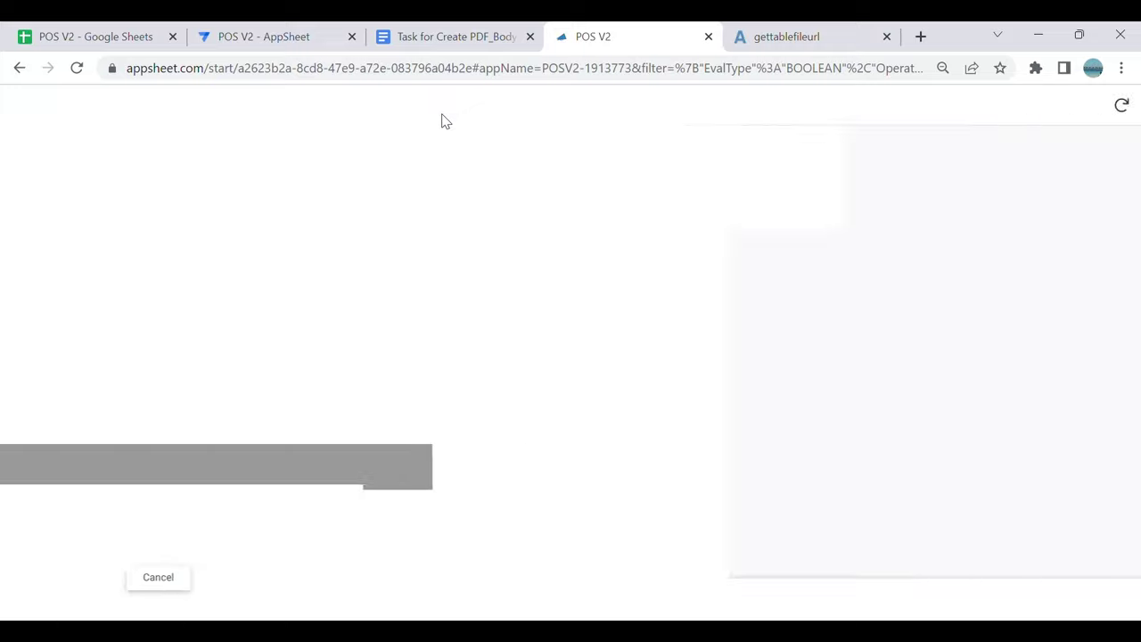
click(607, 166)
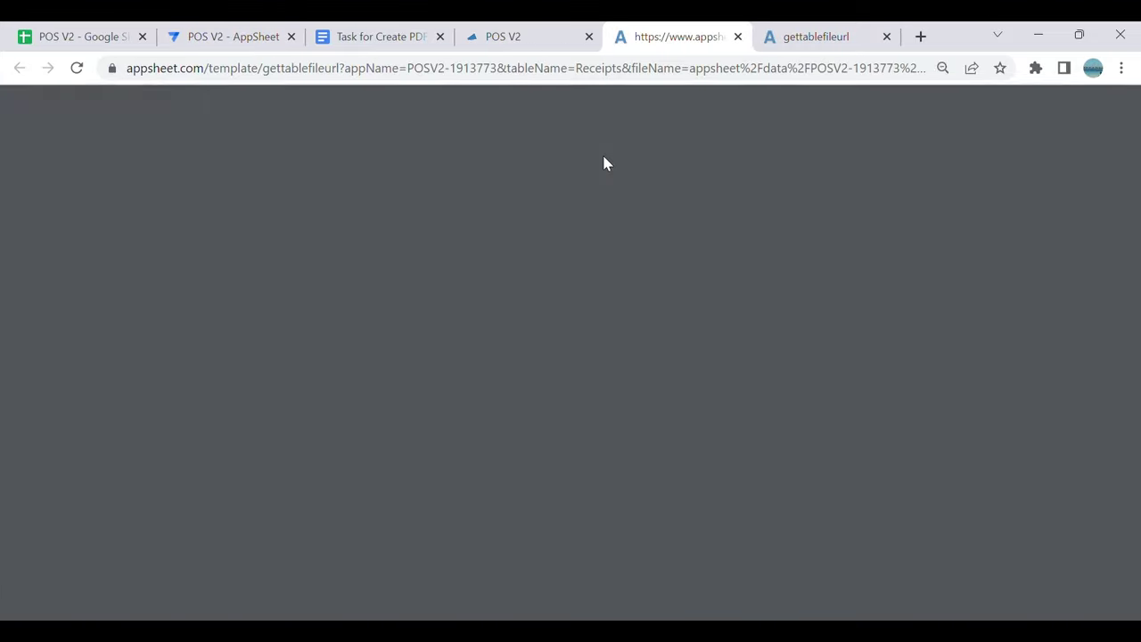
scroll(698, 392, down, 2)
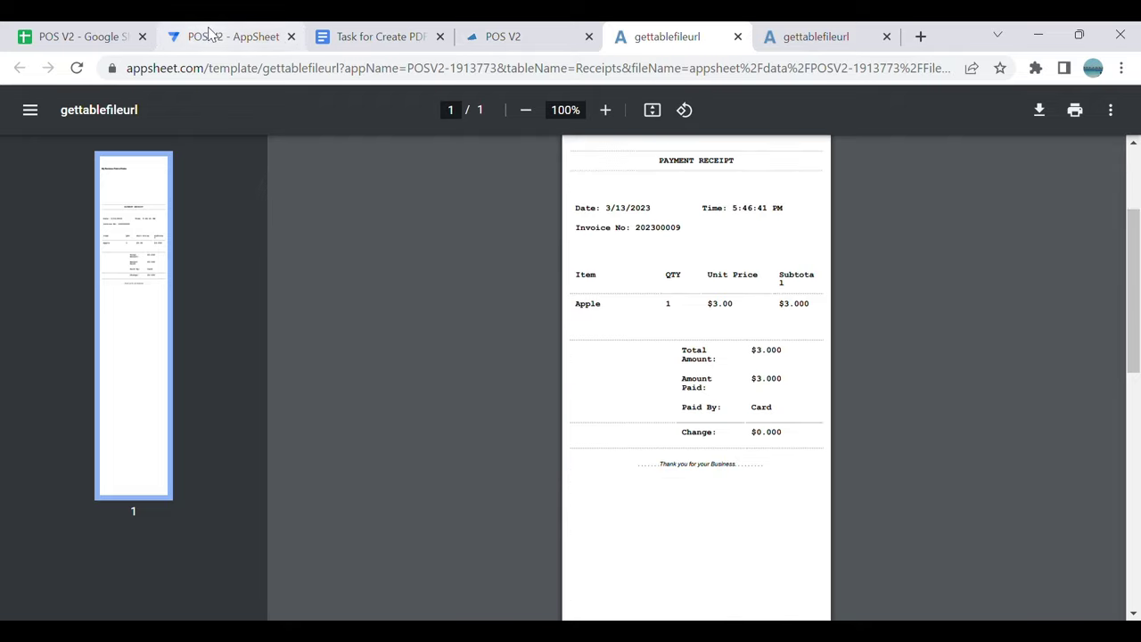
Step: Open the newest Card payment from the app's payments list, examine its details and related sales, and return to the POS view
click(477, 37)
click(21, 108)
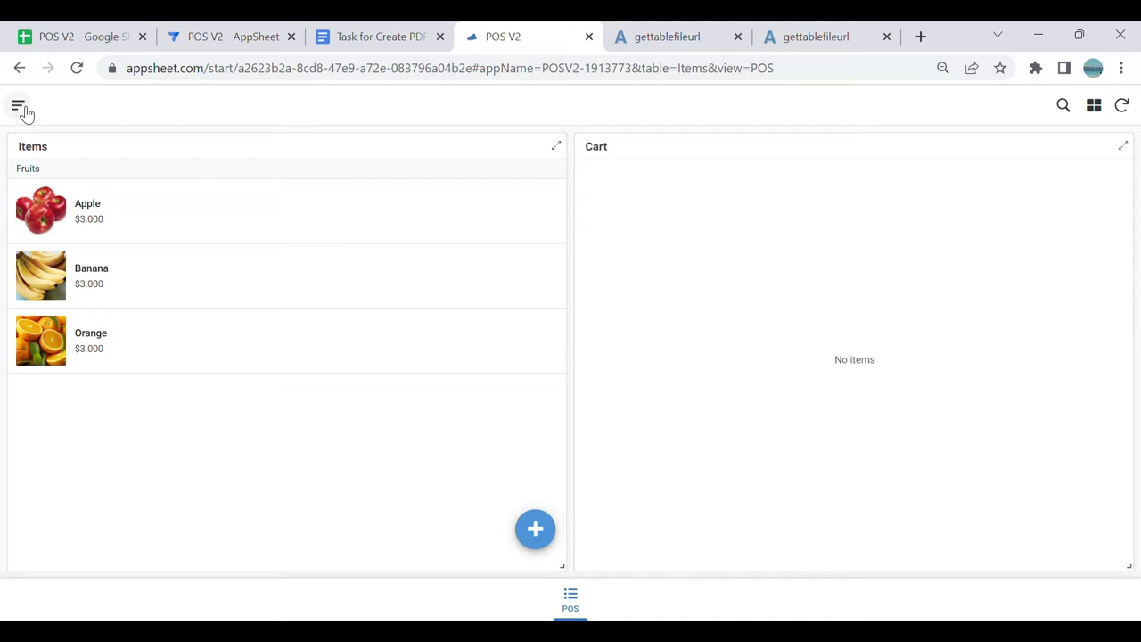
click(20, 108)
click(70, 182)
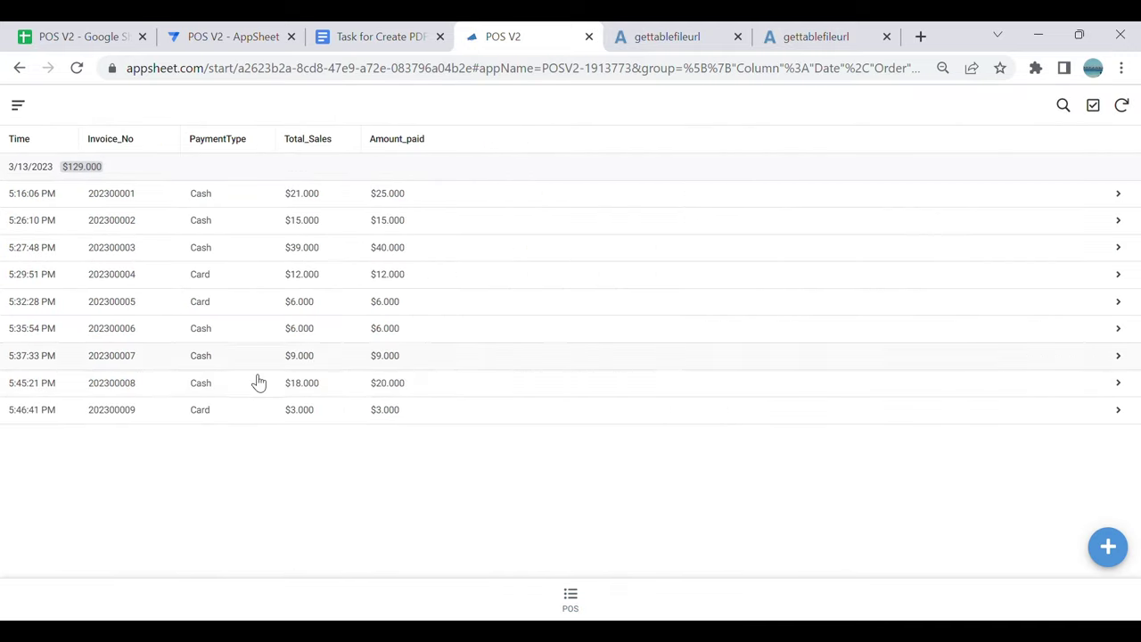
click(143, 413)
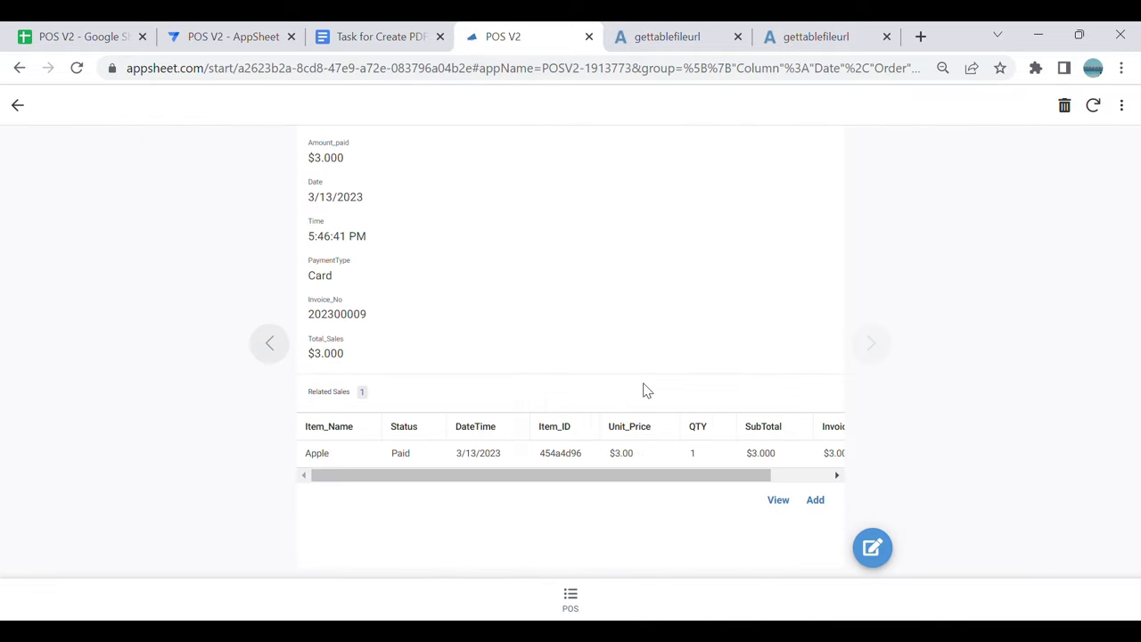
click(577, 600)
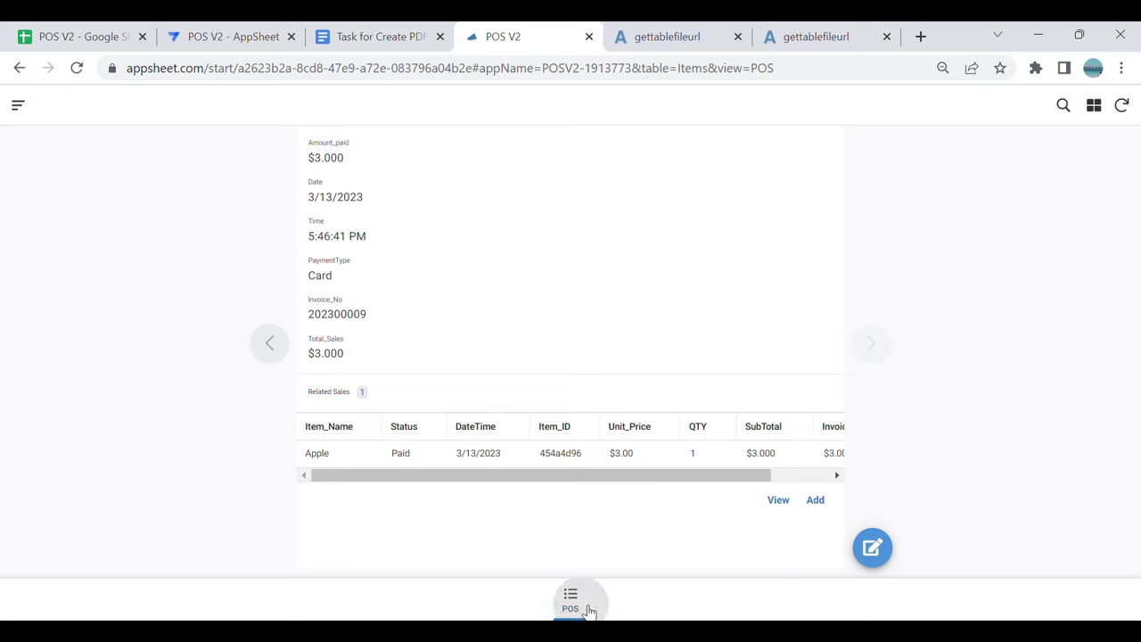